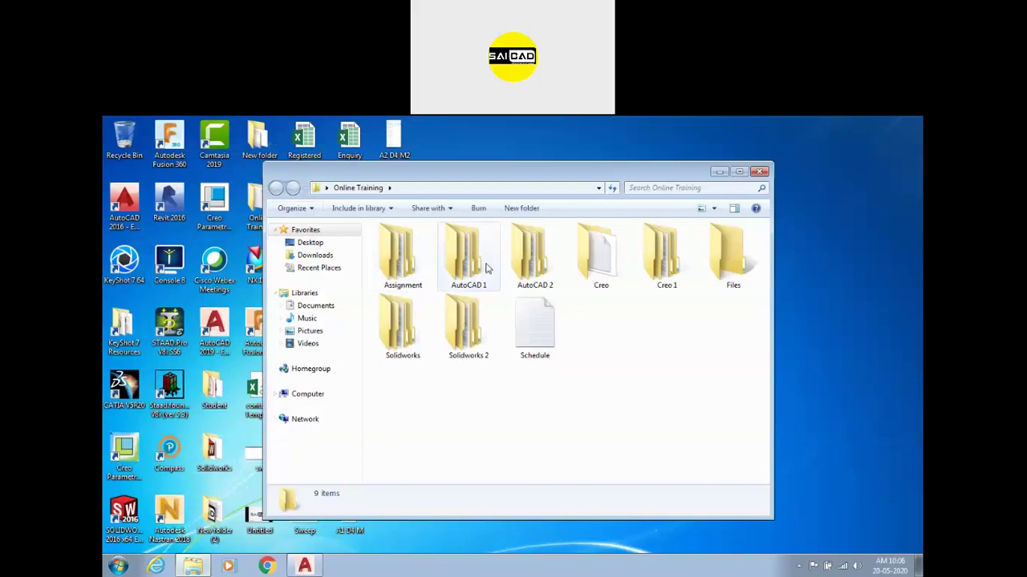
- Open the SaiCad AutoCAD Assignment 3 PDF from the AutoCAD subfolder of the Assignment folder
double_click(395, 269)
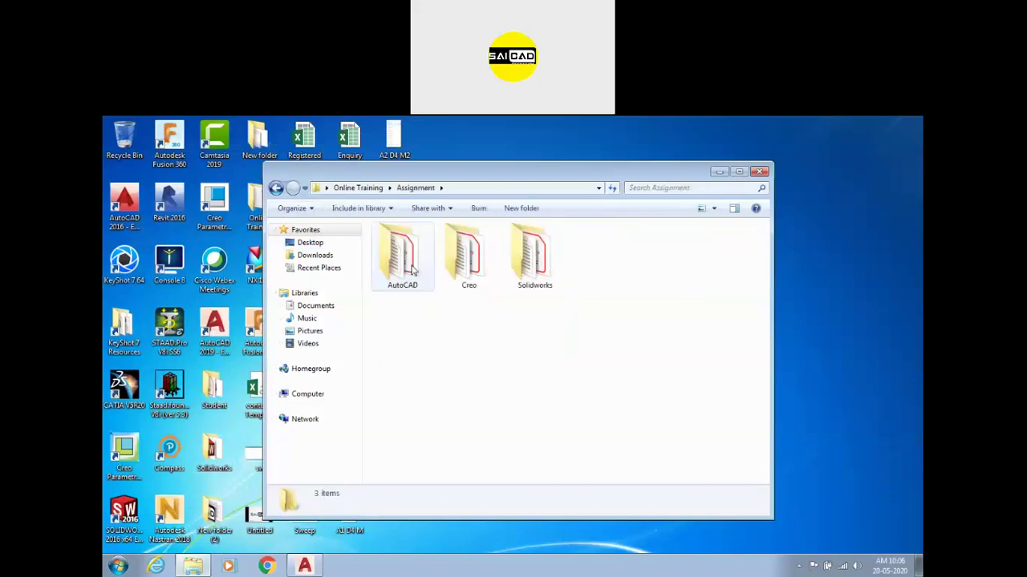
double_click(406, 265)
click(468, 362)
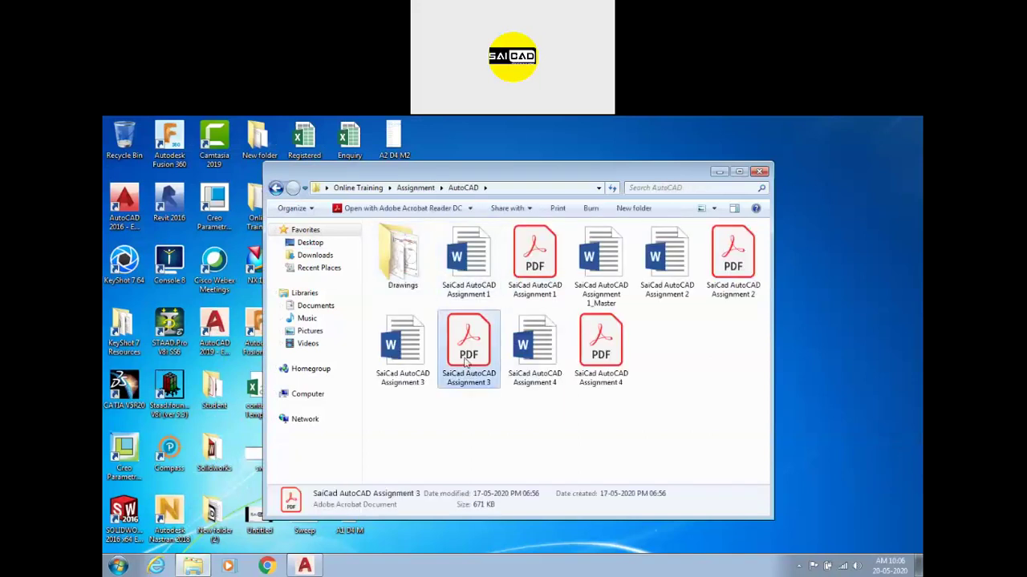
click(720, 173)
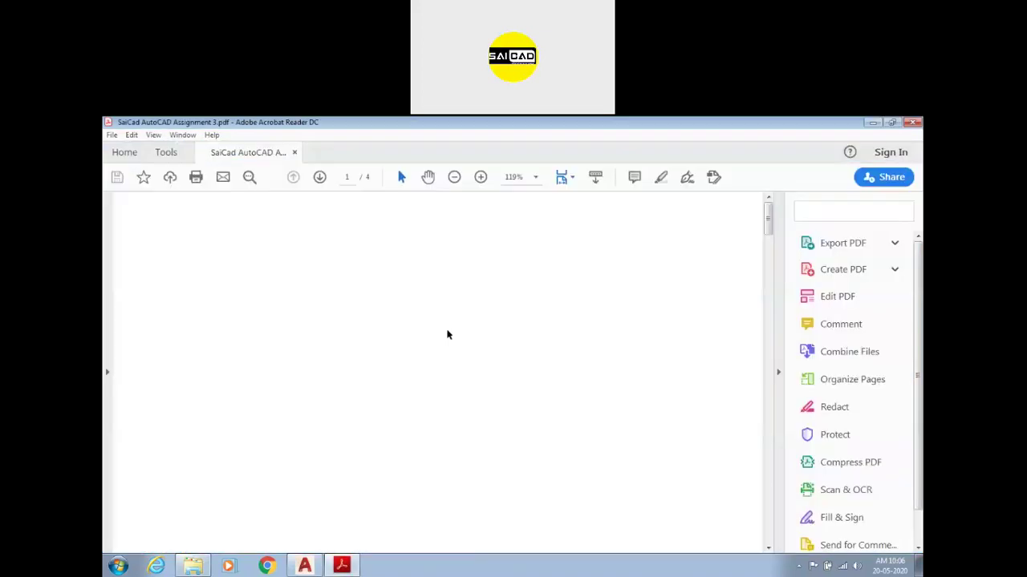
- Look through the assignment PDF and examine the Bill of Materials table in exercise 4
drag(768, 224, 766, 531)
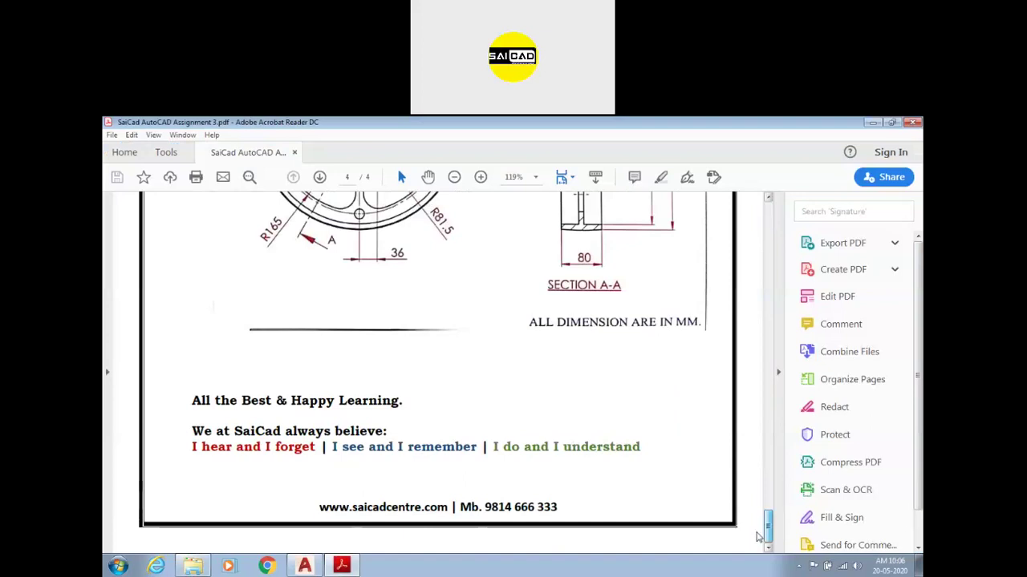
scroll(505, 426, up, 2)
scroll(505, 426, up, 15)
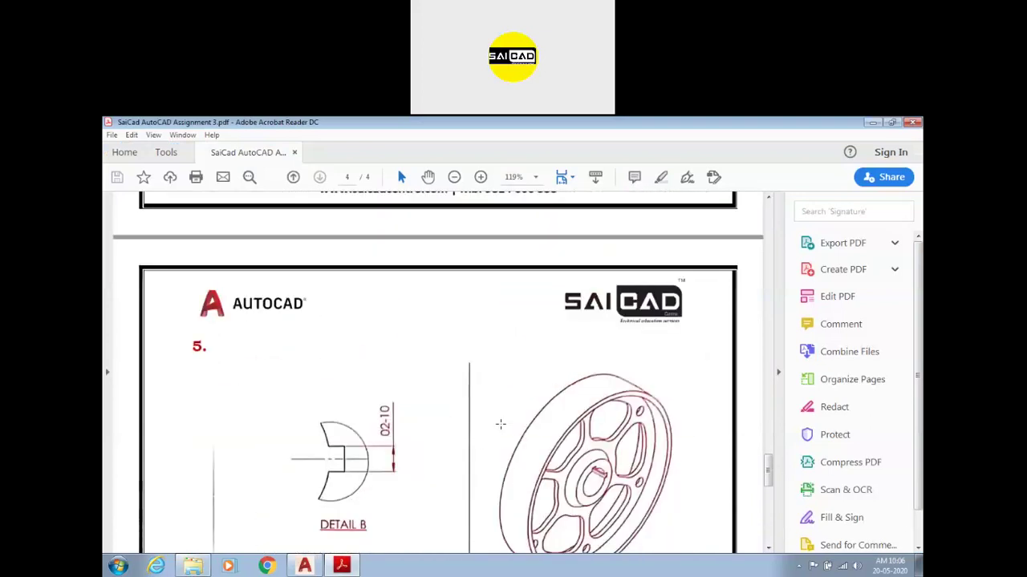
scroll(499, 425, up, 5)
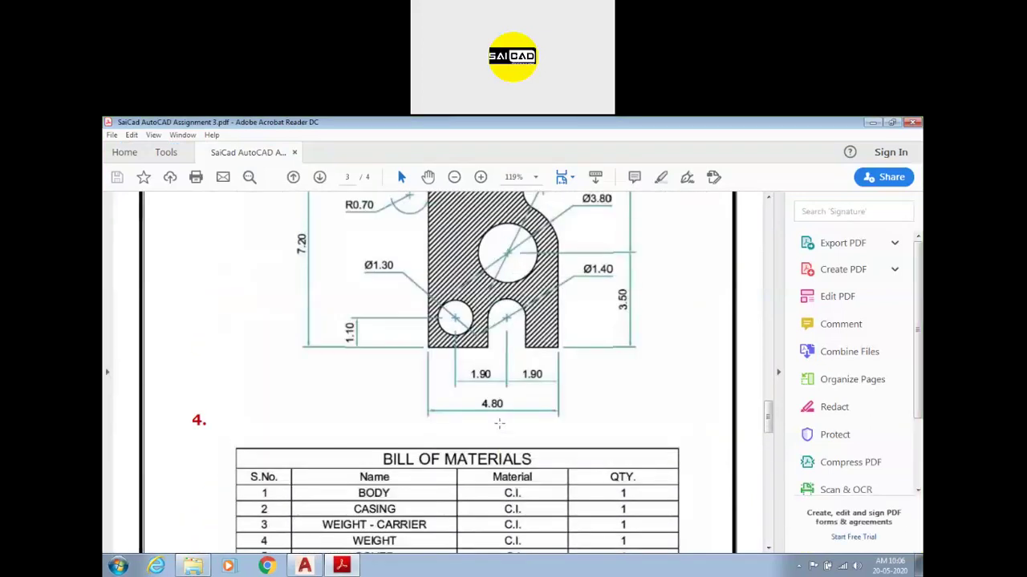
scroll(497, 422, down, 4)
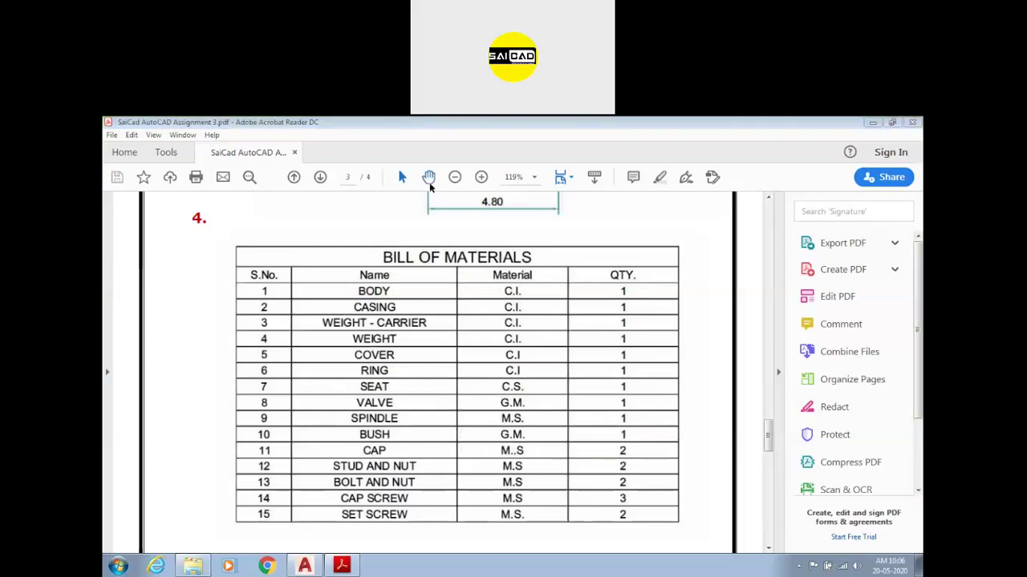
mouse_move(768, 440)
mouse_down()
mouse_move(768, 474)
mouse_move(767, 433)
mouse_move(759, 445)
mouse_up()
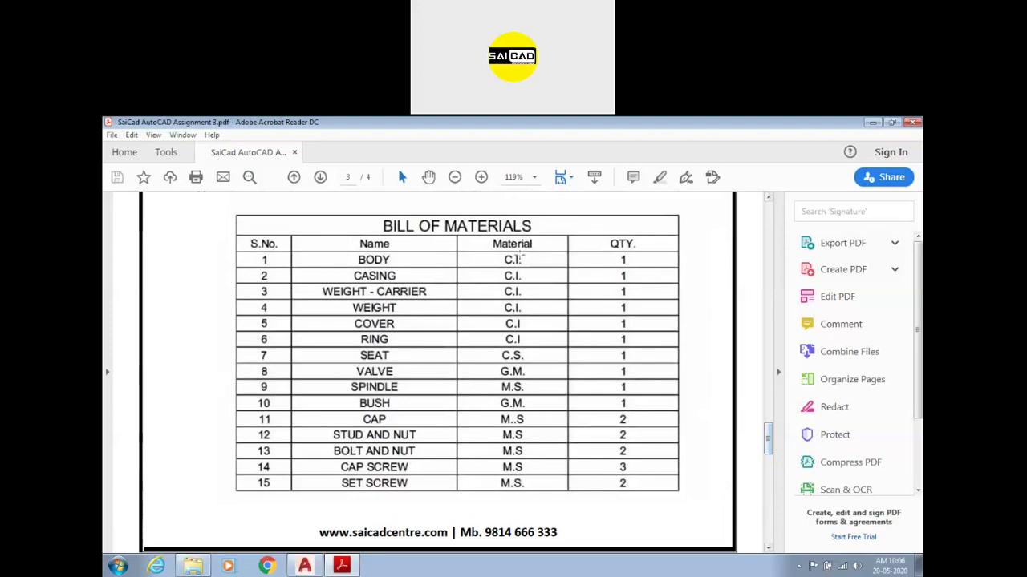
- Switch to AutoCAD and, in a new drawing, insert an empty table with 4 columns, column width 80 and row height 20 lines
click(304, 566)
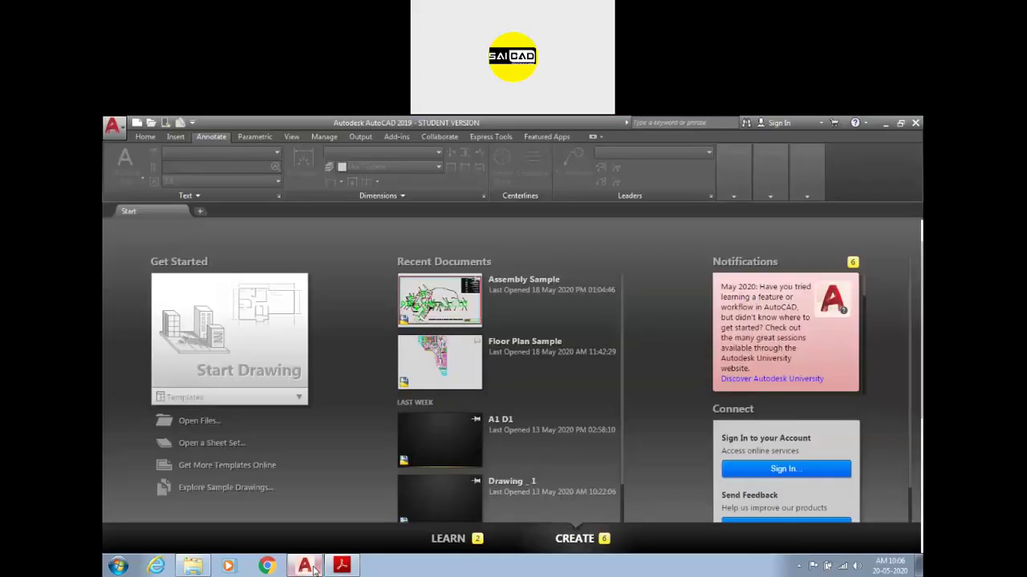
click(226, 322)
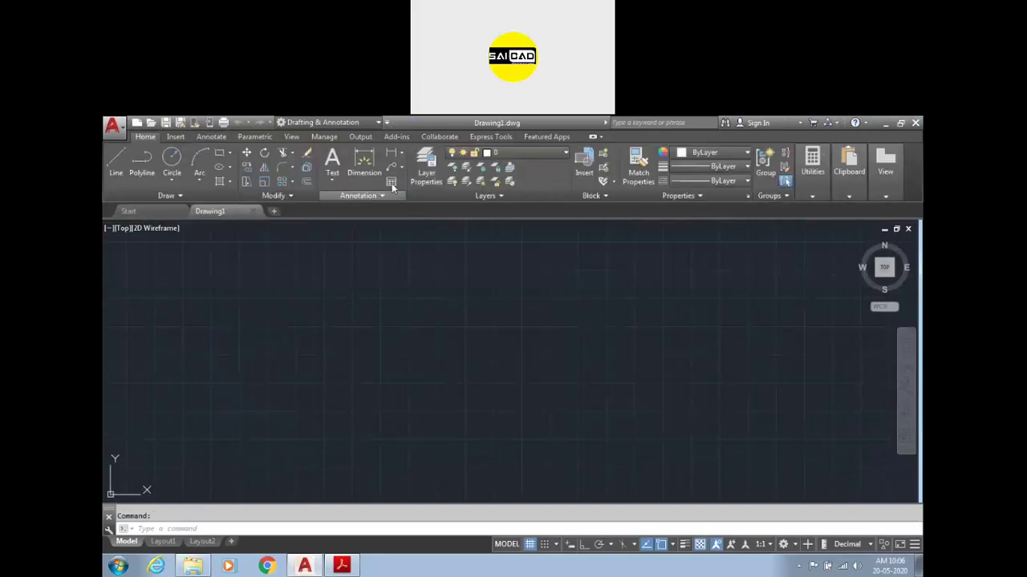
click(392, 192)
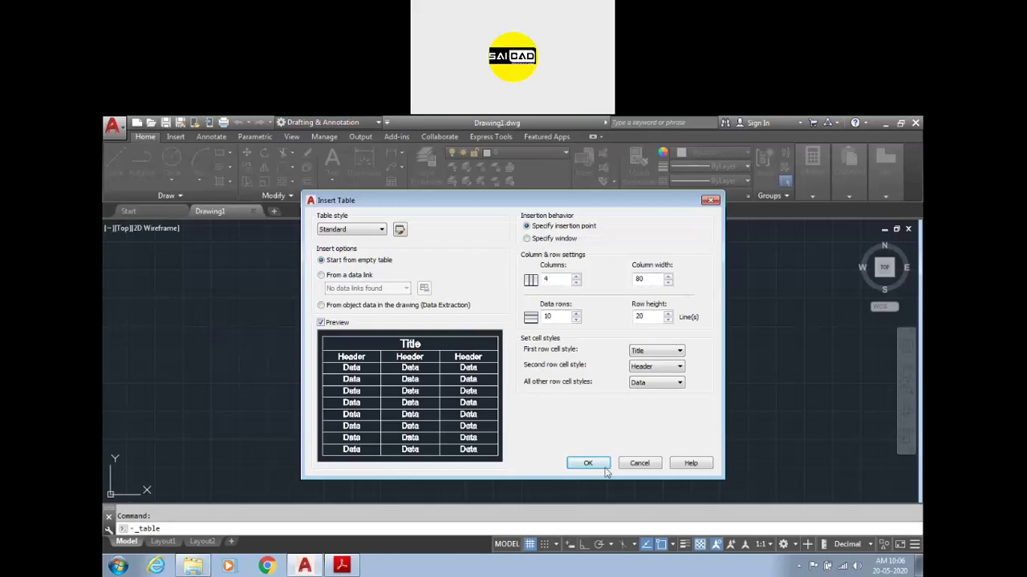
click(342, 566)
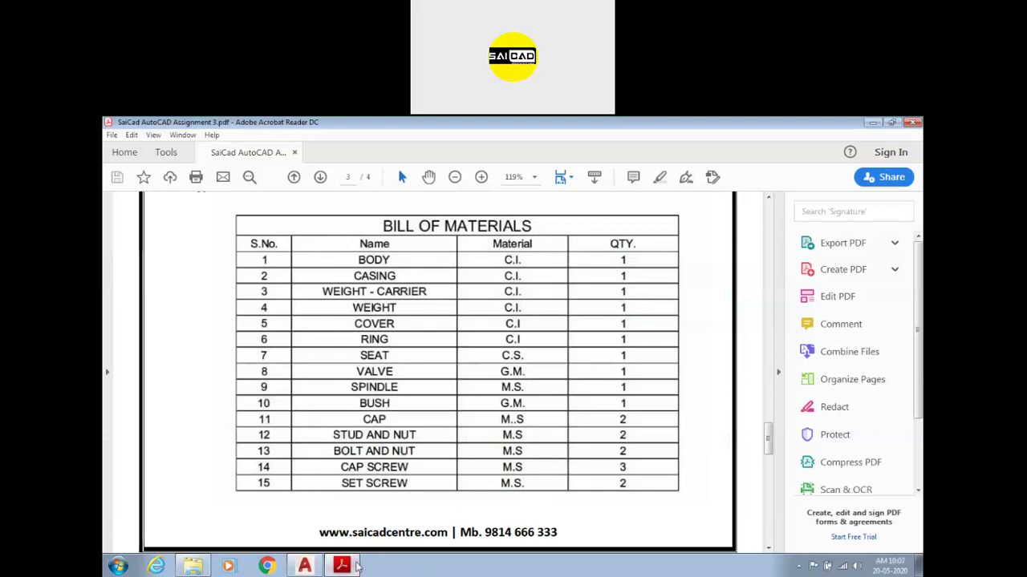
click(345, 567)
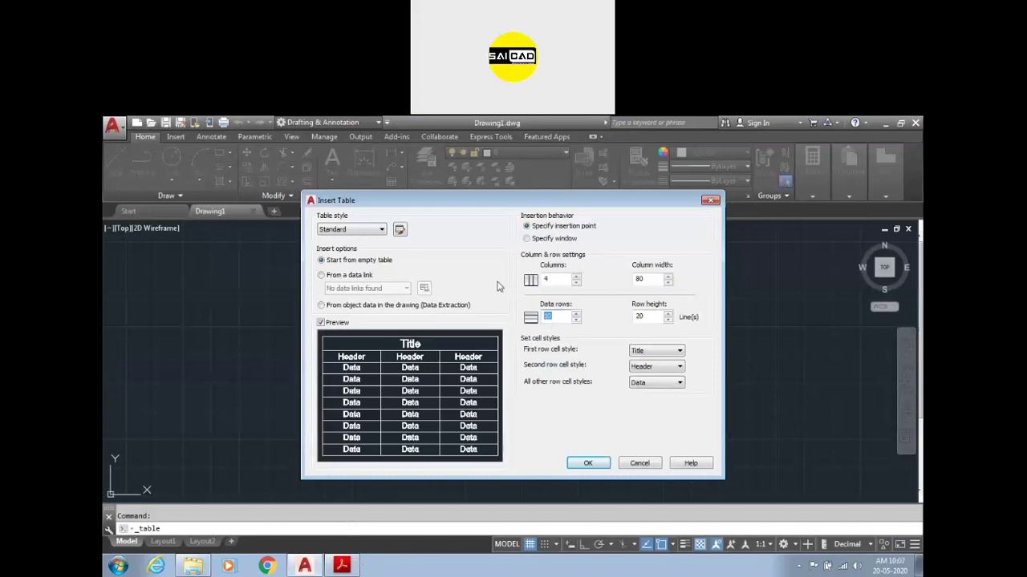
key(Return)
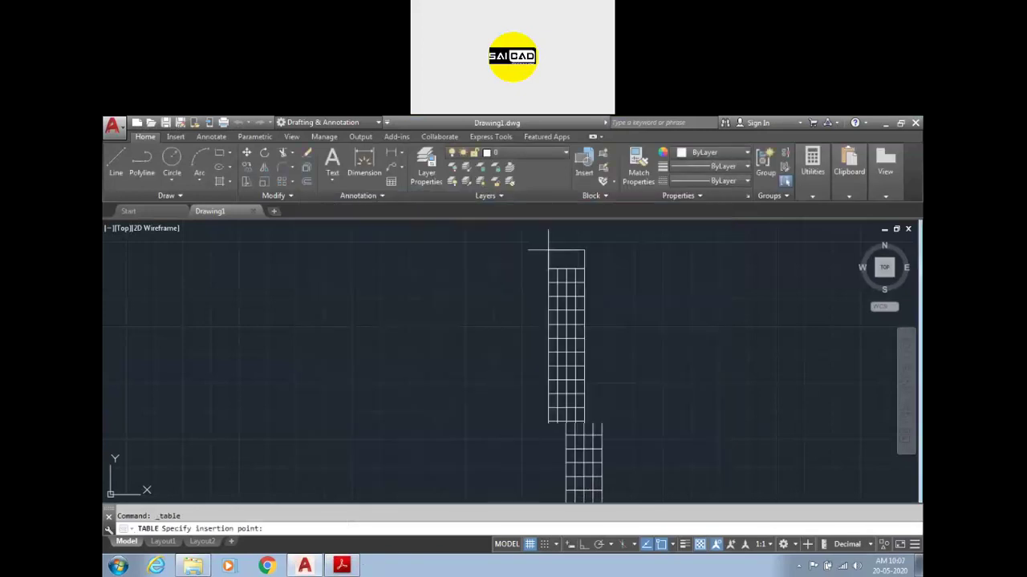
click(489, 245)
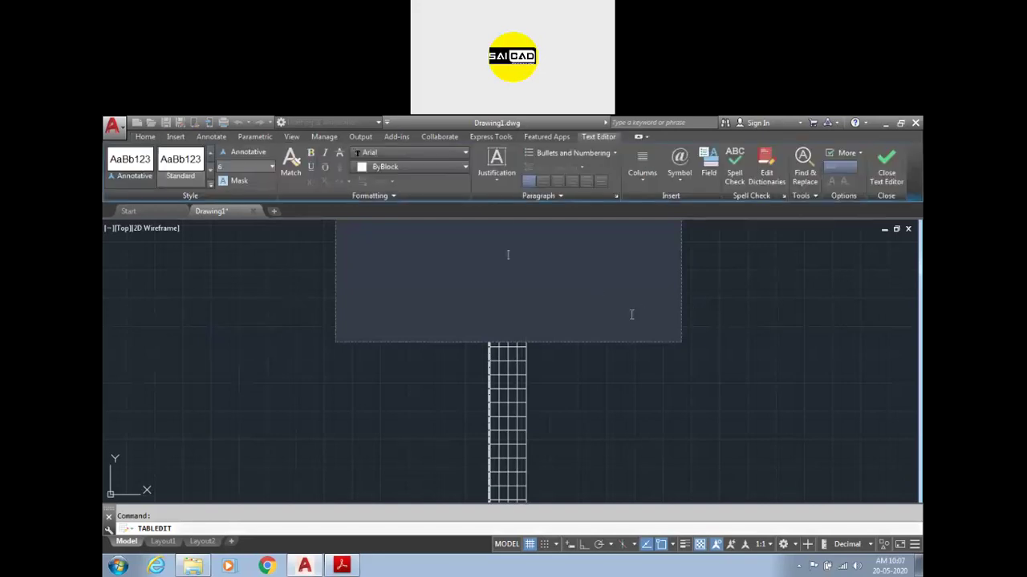
key(Escape)
- Stretch the inserted table from its lower-right corner to make its columns much wider
click(546, 260)
click(482, 341)
scroll(481, 338, down, 2)
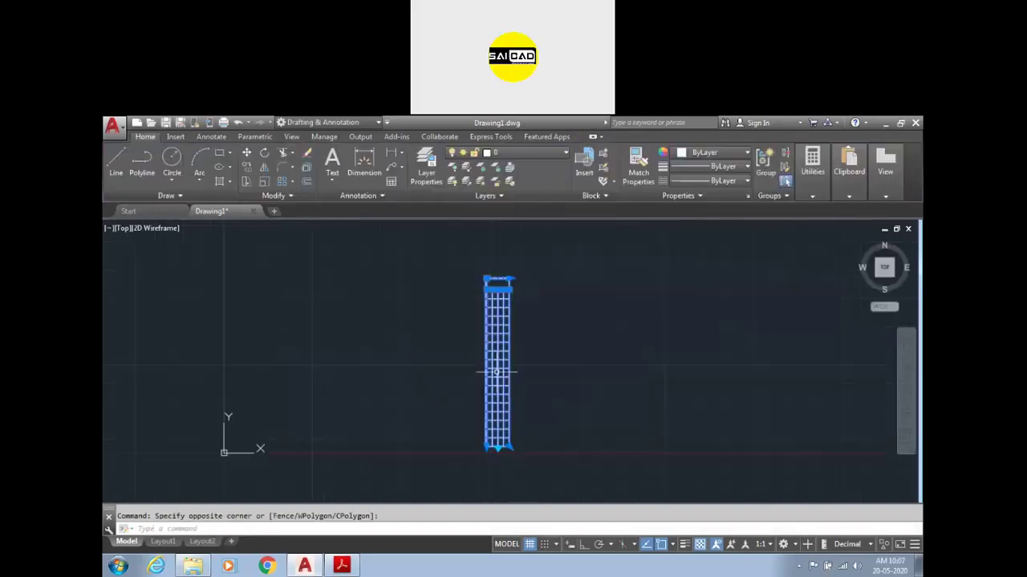
click(509, 446)
click(651, 417)
key(Escape)
scroll(576, 313, up, 2)
- Enter "Bill Of Material" in the table's title cell, following the assignment PDF
click(568, 270)
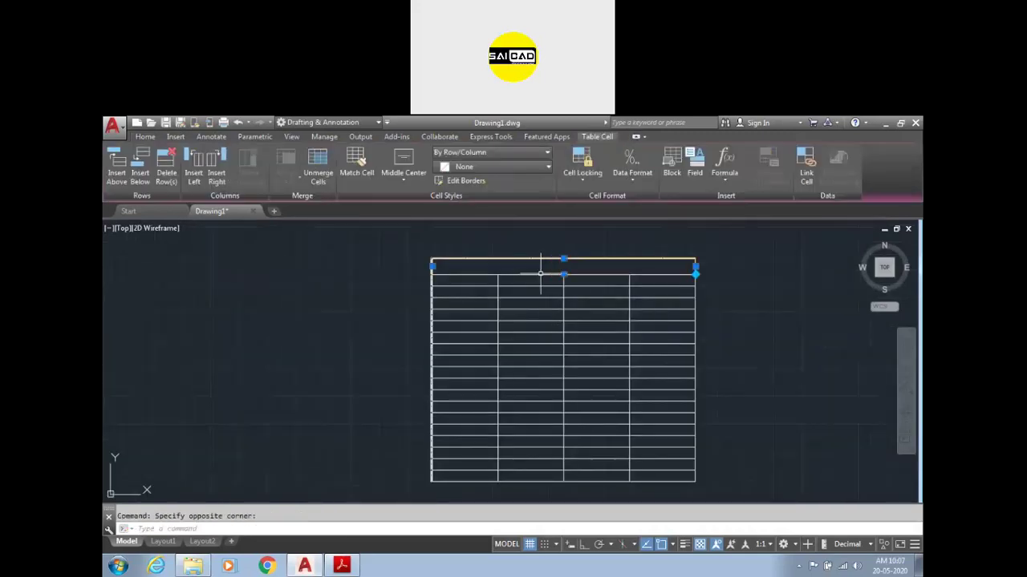
click(342, 567)
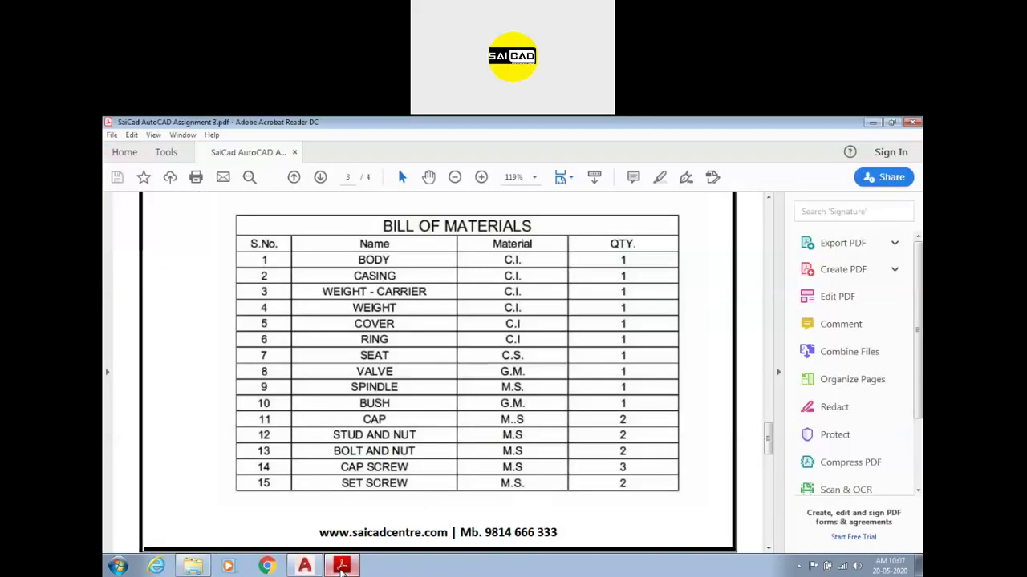
click(341, 566)
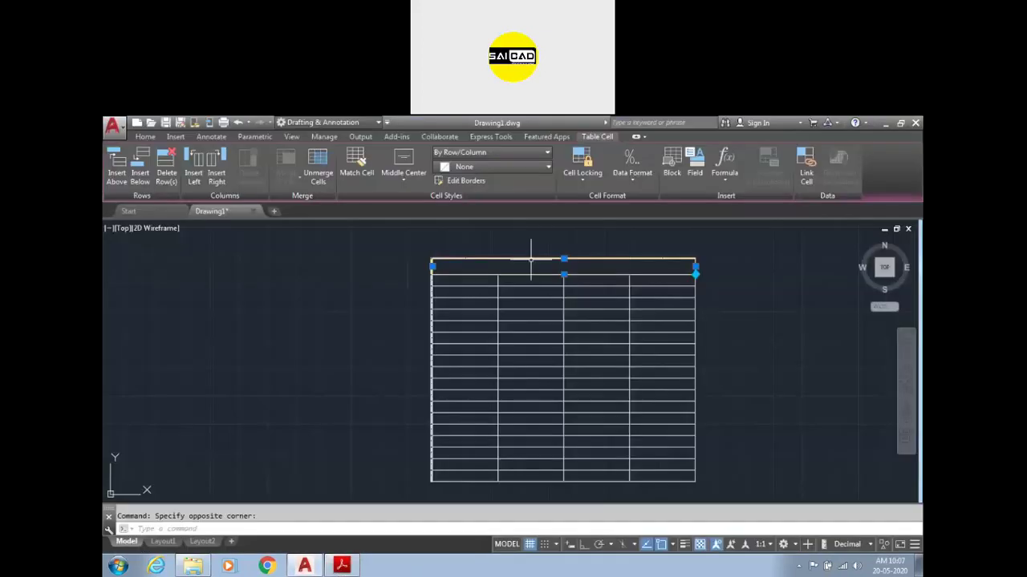
text(Bill)
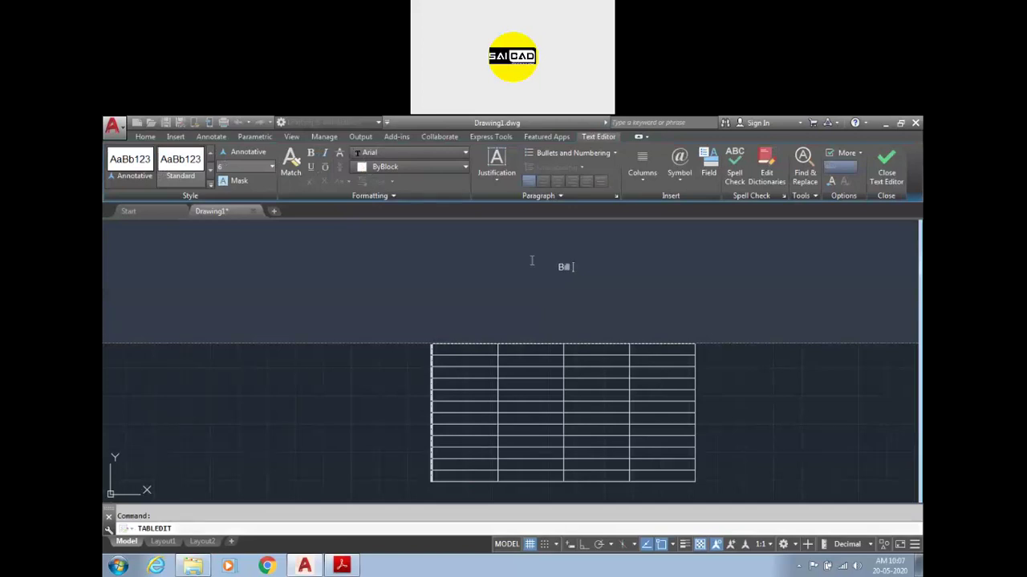
text( Of Material)
click(844, 434)
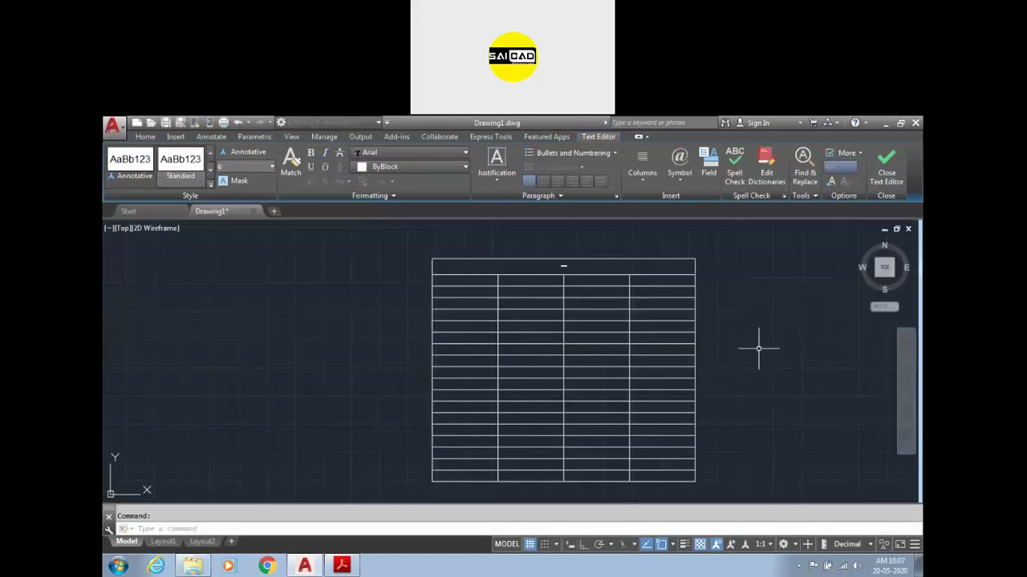
- Increase the text height of the "Bill Of Material" title
click(562, 266)
double_click(553, 270)
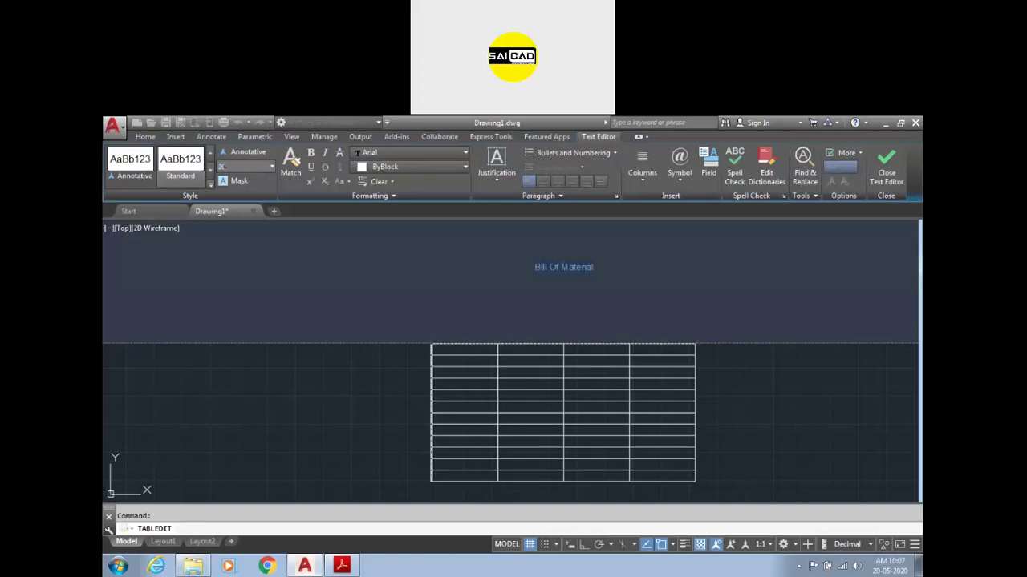
key(Return)
click(253, 412)
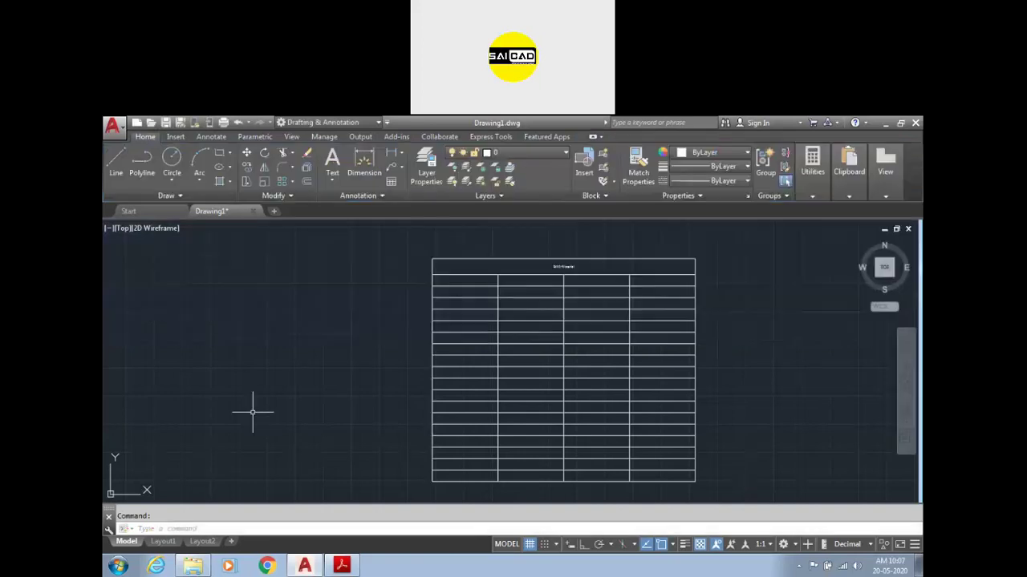
- Shrink the whole table from its lower-right corner so it better fits the title text size
scroll(560, 257, up, 5)
scroll(530, 268, down, 5)
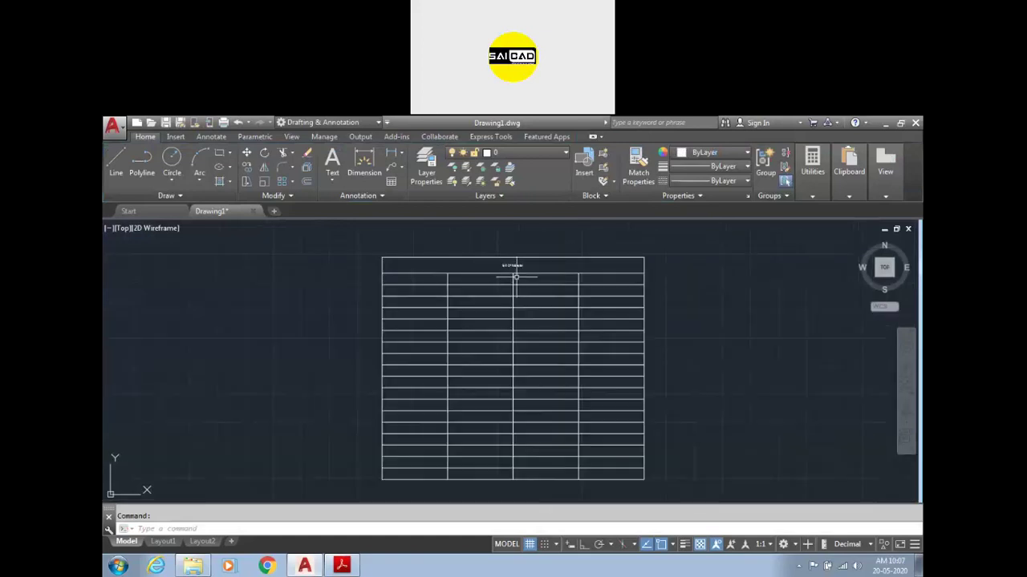
click(677, 281)
click(601, 321)
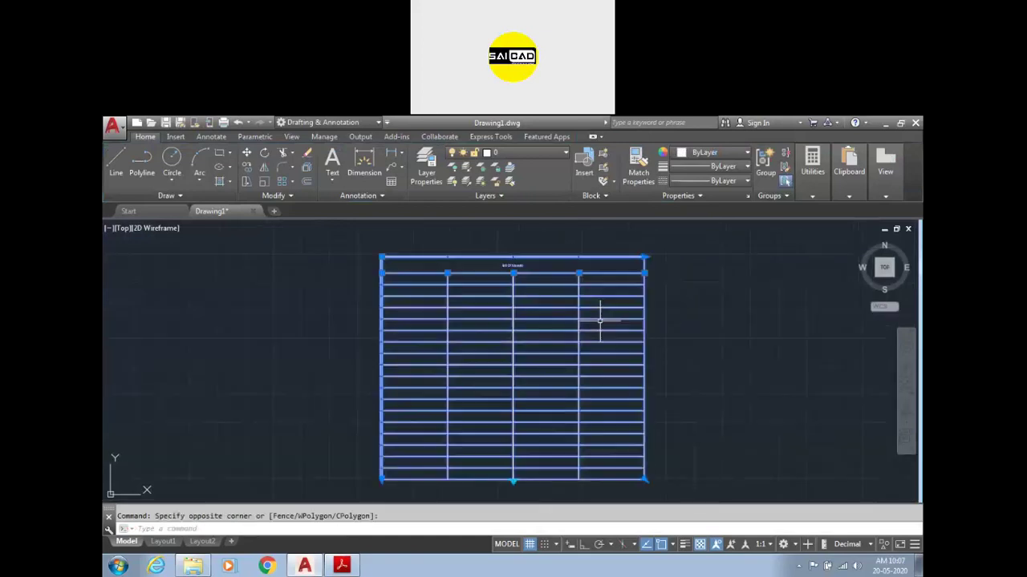
click(644, 479)
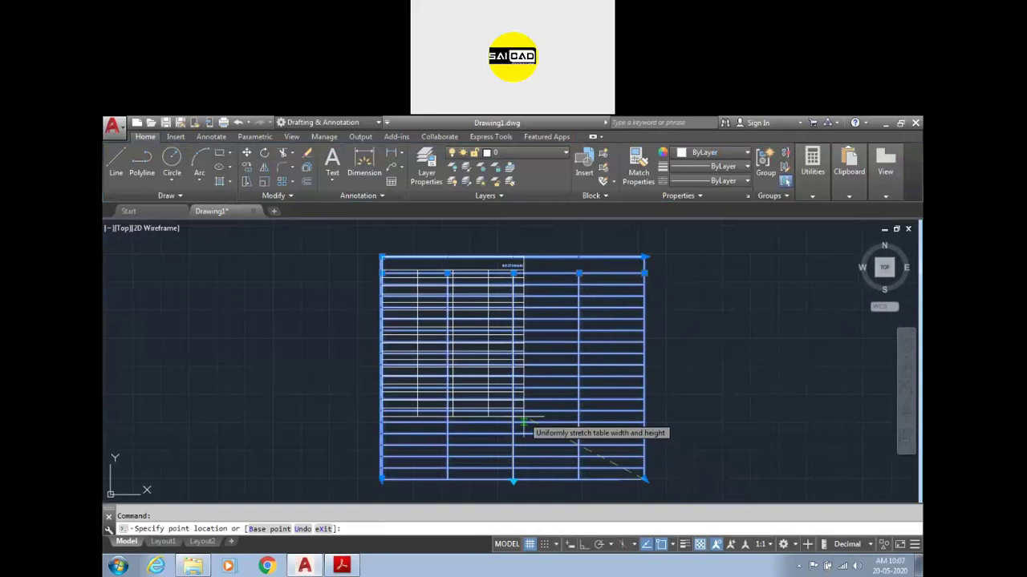
click(523, 413)
scroll(390, 242, up, 2)
scroll(611, 447, down, 4)
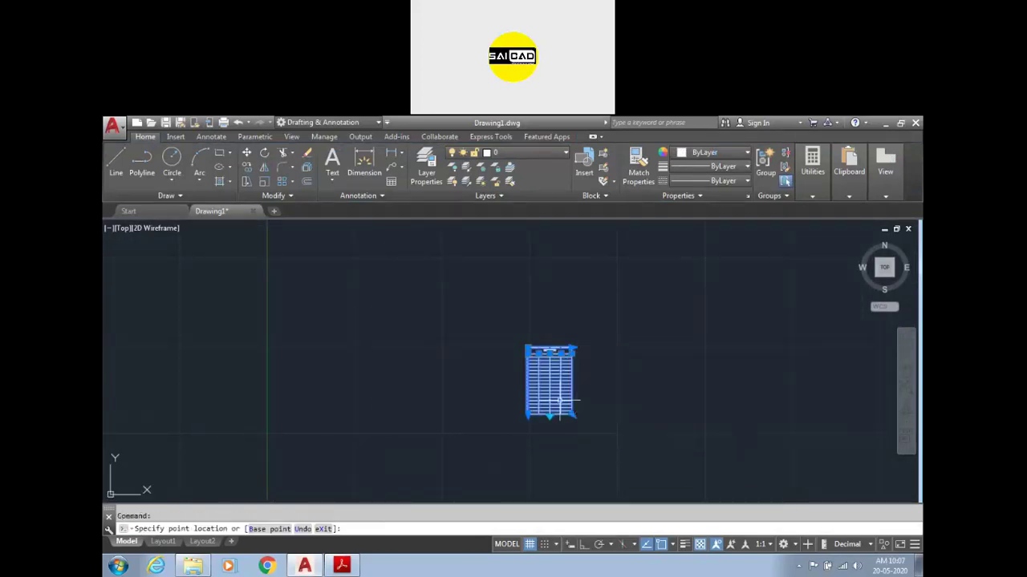
scroll(593, 369, up, 2)
key(Escape)
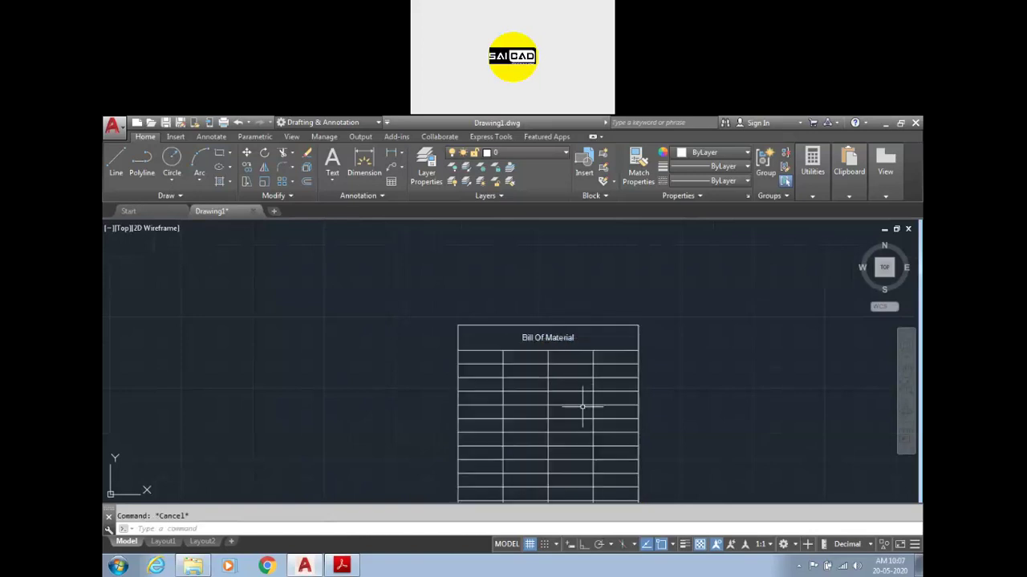
- Draw a circle of radius 20 in the empty area left of the table
scroll(539, 323, down, 2)
scroll(539, 324, up, 4)
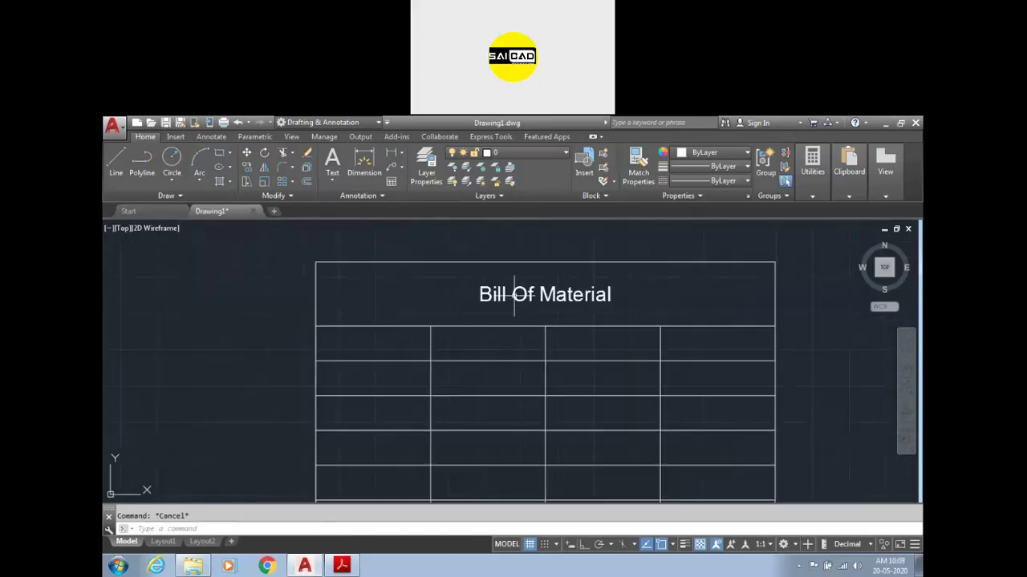
scroll(514, 298, down, 2)
scroll(541, 307, down, 2)
text(c)
key(Return)
click(328, 341)
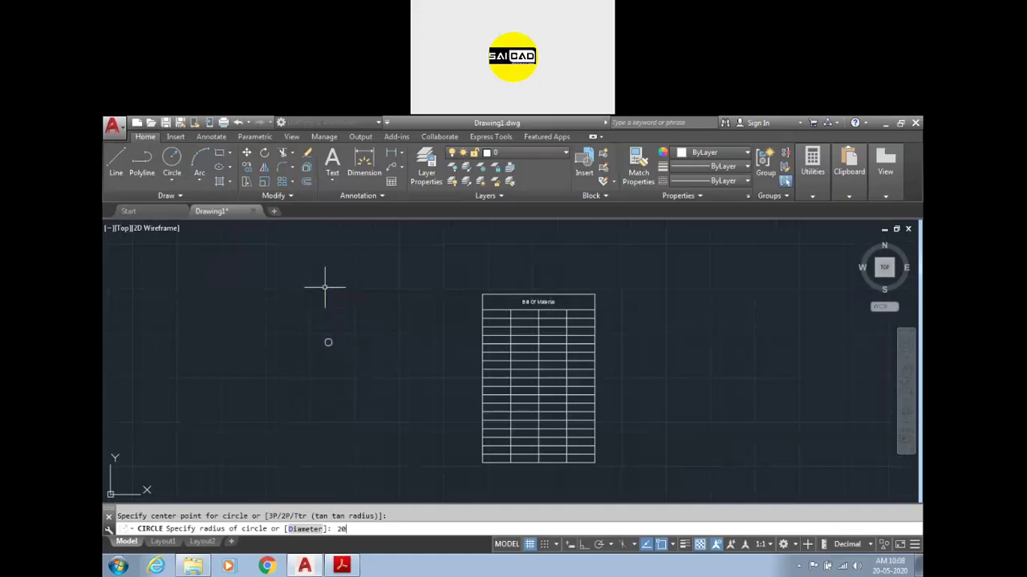
key(Return)
- Draw a rectangle 100 long and 50 wide to the left of the circle
text(rec)
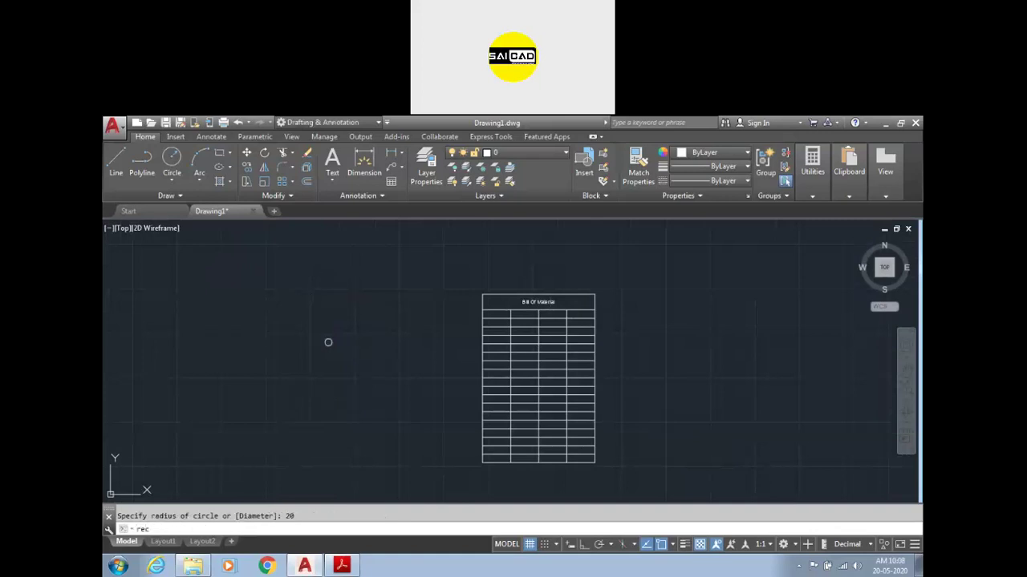
key(Return)
click(236, 325)
text(d)
key(Return)
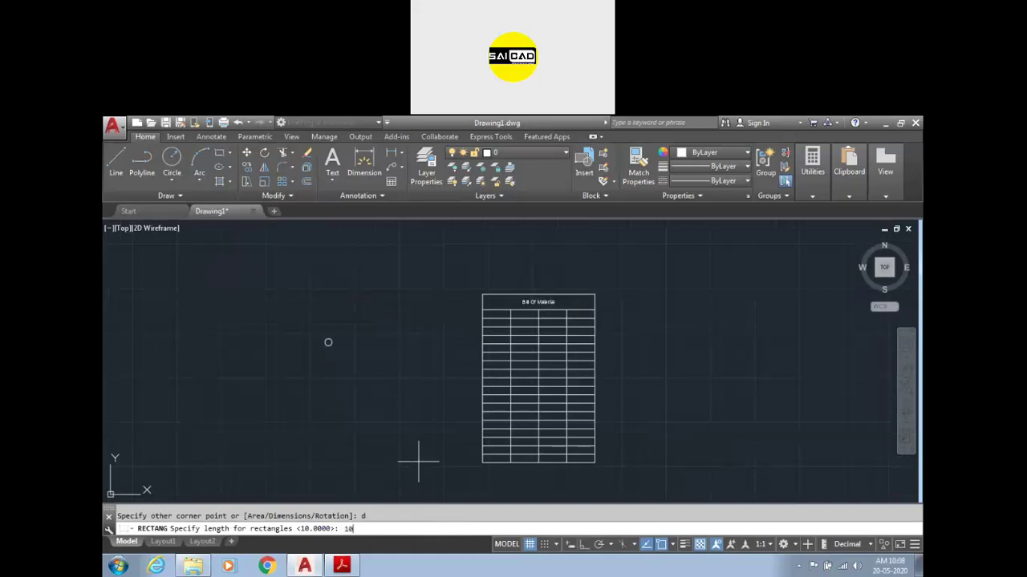
text(100)
key(Return)
text(50)
key(Return)
click(418, 461)
key(Escape)
- Shrink the whole table uniformly from its lower-right corner to bring it closer to the scale of the rectangle and circle
scroll(242, 343, up, 3)
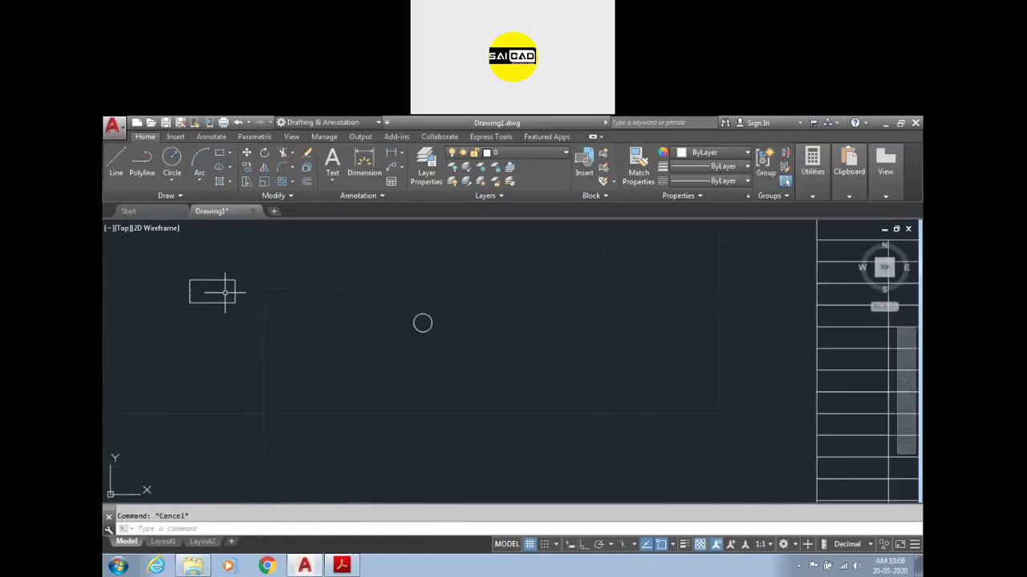
scroll(213, 292, down, 3)
click(656, 430)
click(504, 310)
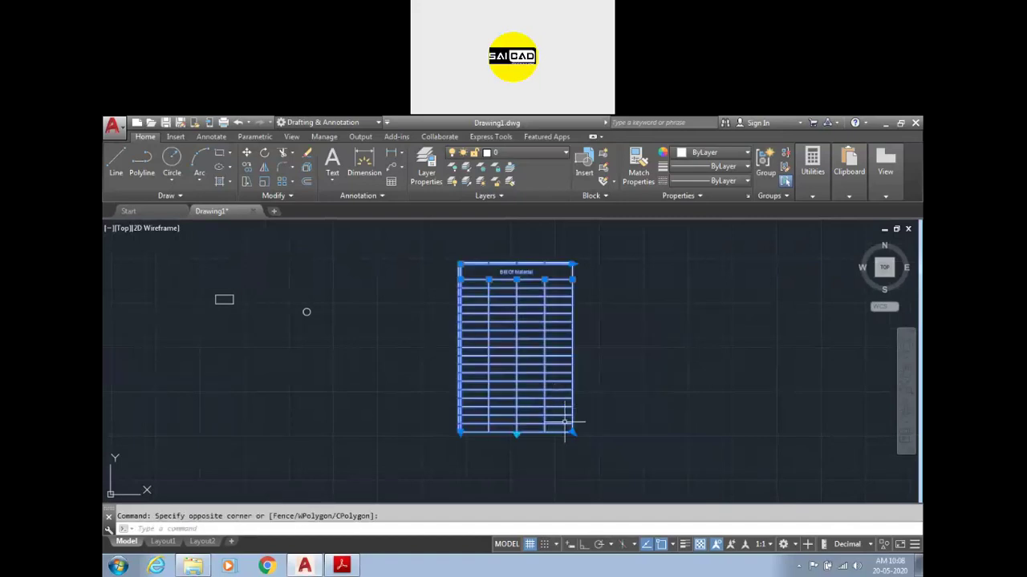
click(572, 433)
scroll(510, 329, up, 3)
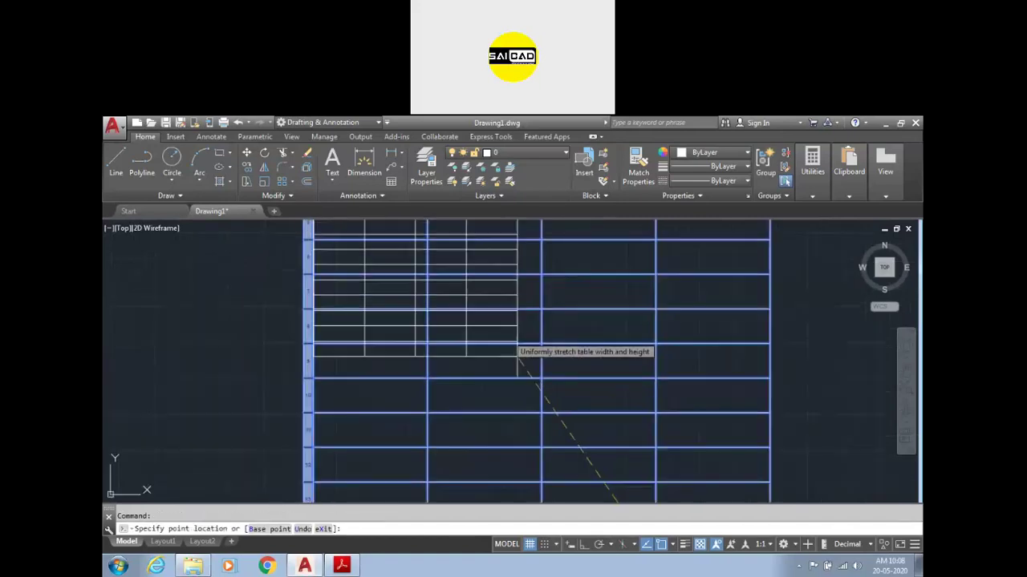
scroll(514, 350, down, 2)
click(486, 314)
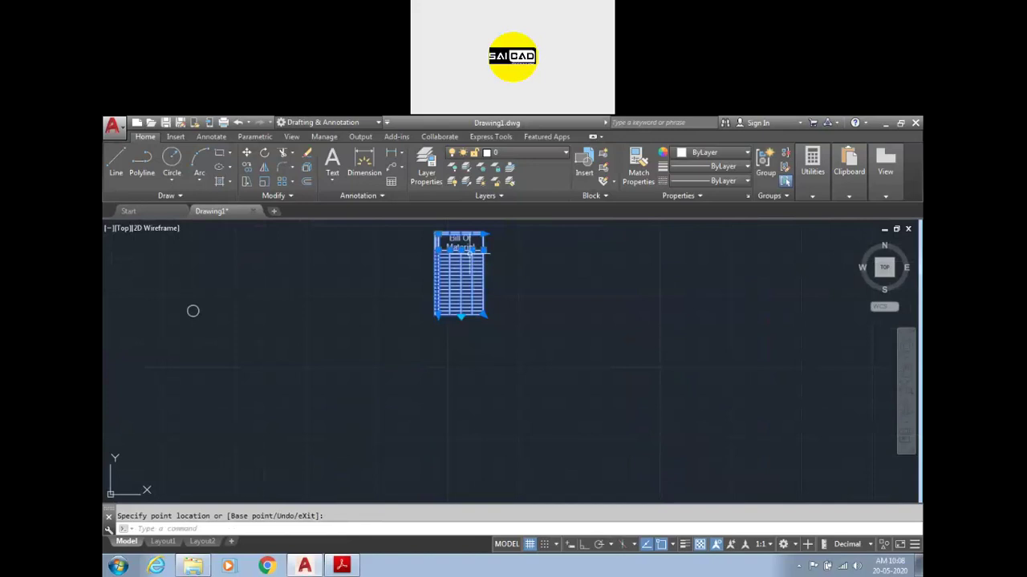
- Set the text height of the "Bill Of Material" title to 5
scroll(466, 232, up, 3)
click(462, 245)
double_click(523, 282)
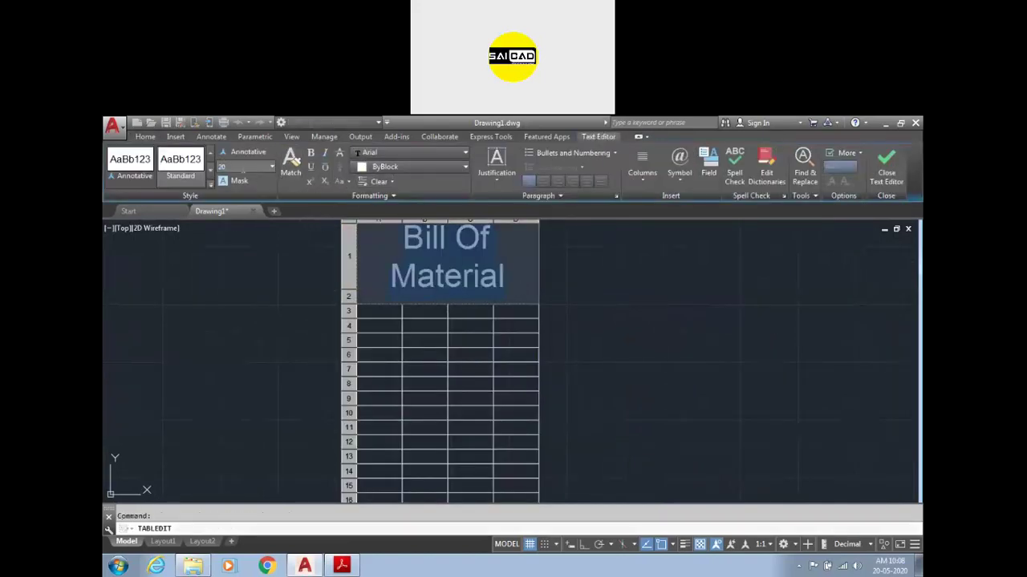
text(5)
key(Return)
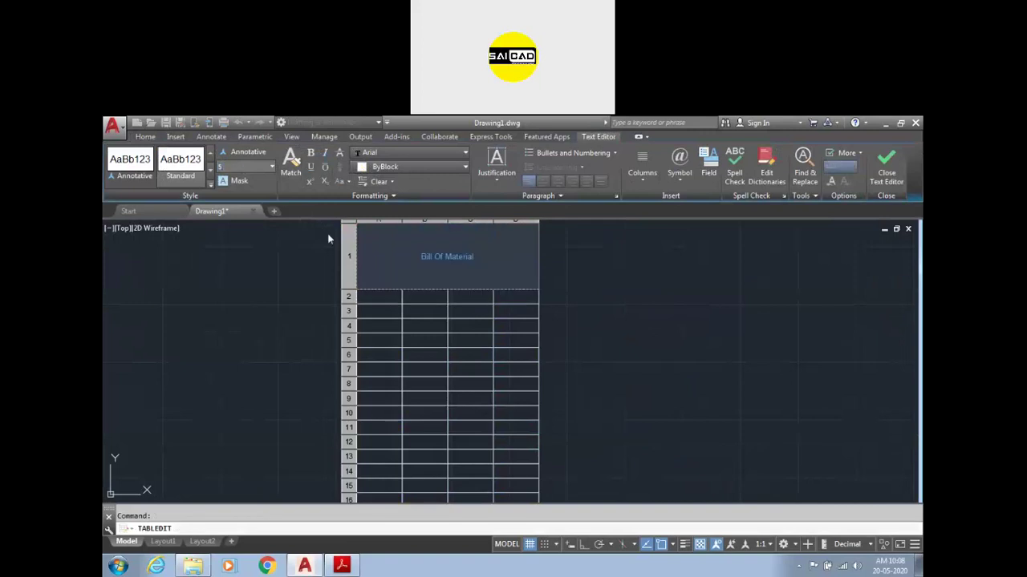
click(599, 327)
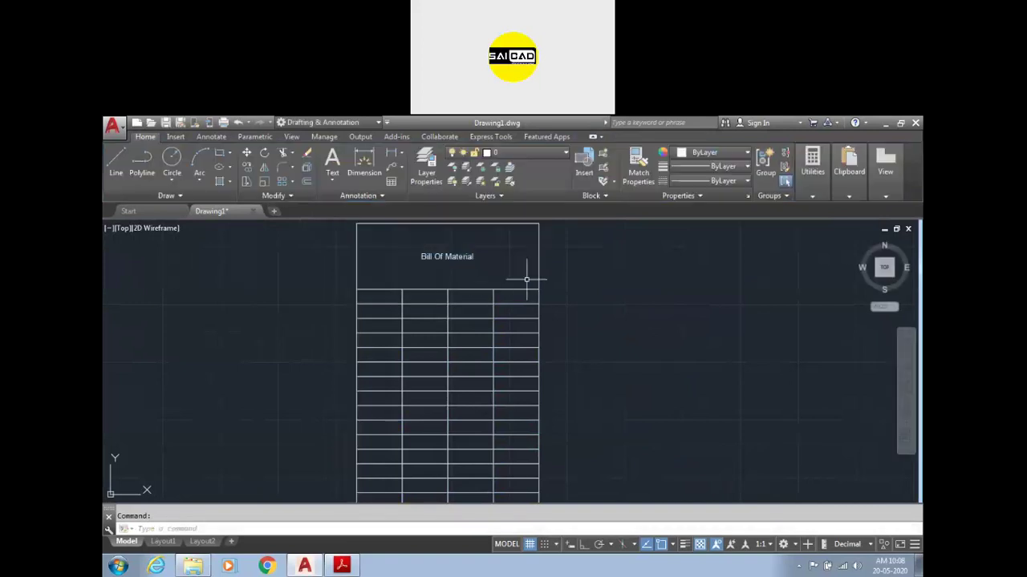
- Move the table slightly downward by its upper-left corner
click(466, 287)
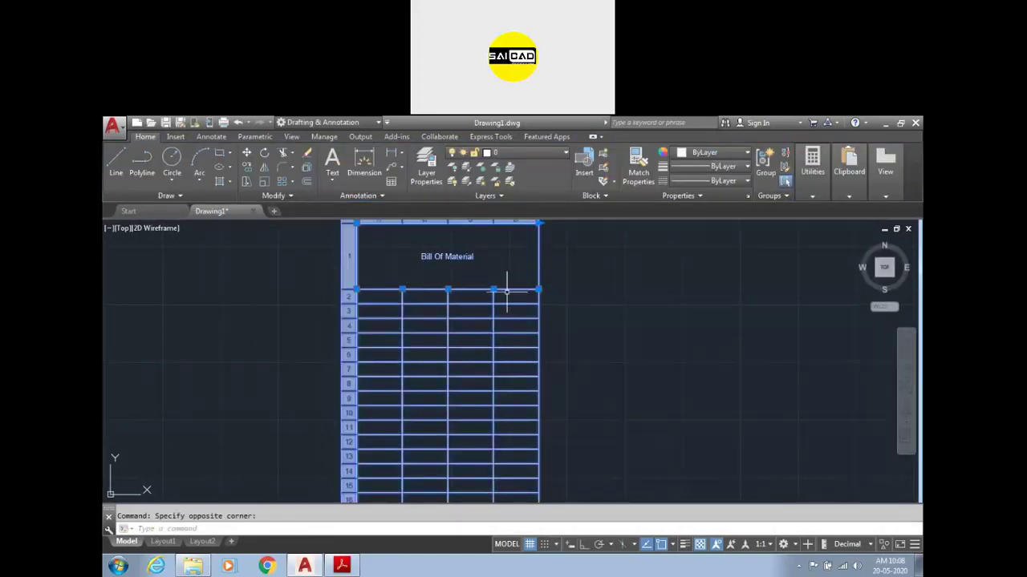
scroll(533, 287, down, 2)
scroll(409, 250, up, 2)
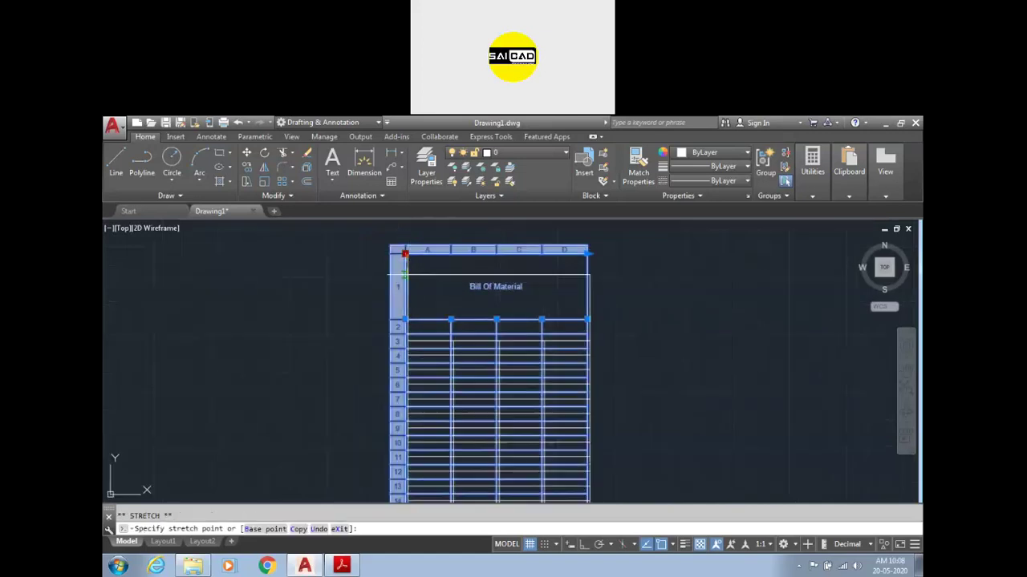
click(405, 253)
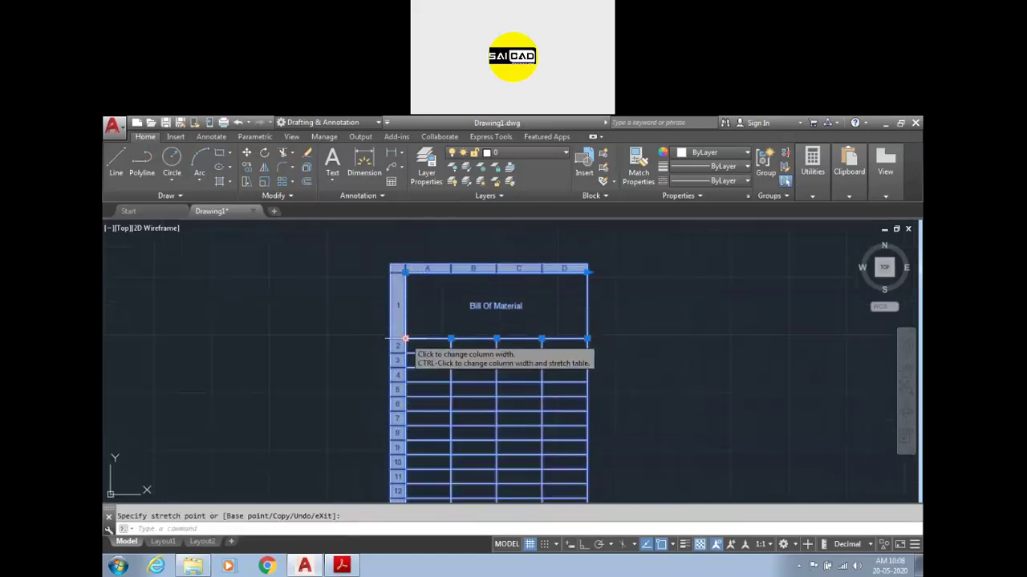
- Narrow the table's last and first columns slightly by shifting the outer column edges inward
click(588, 338)
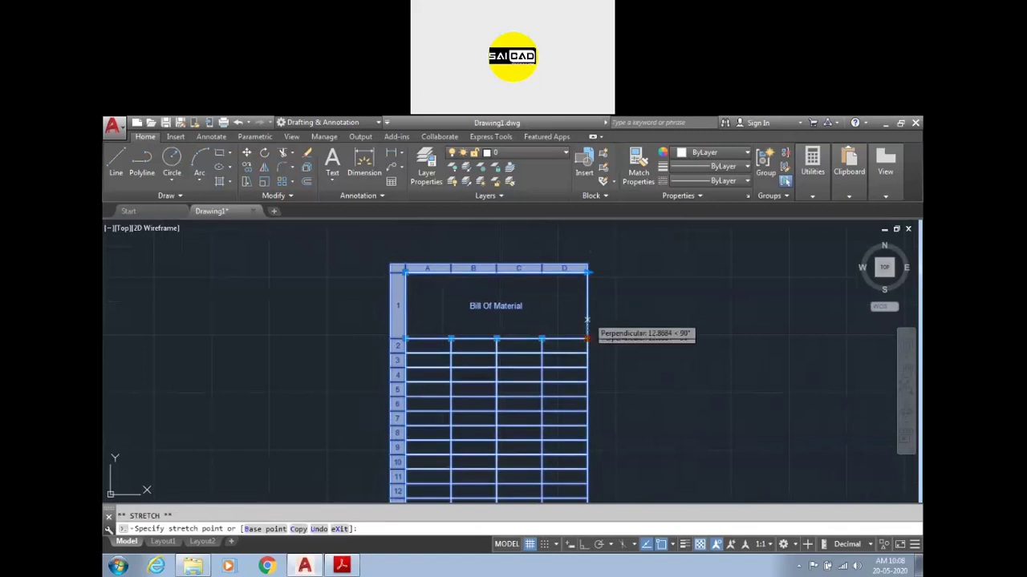
click(585, 338)
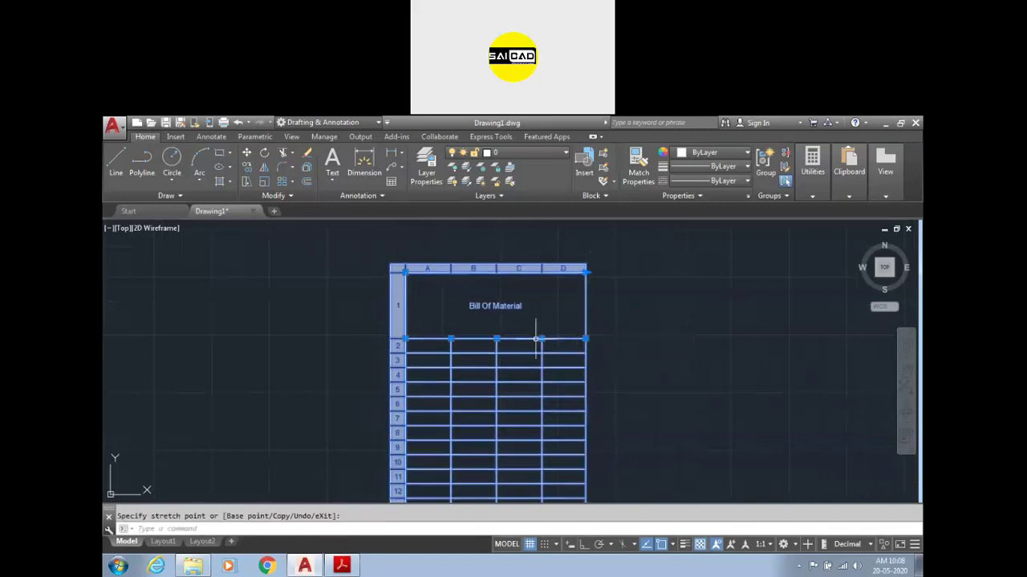
click(405, 338)
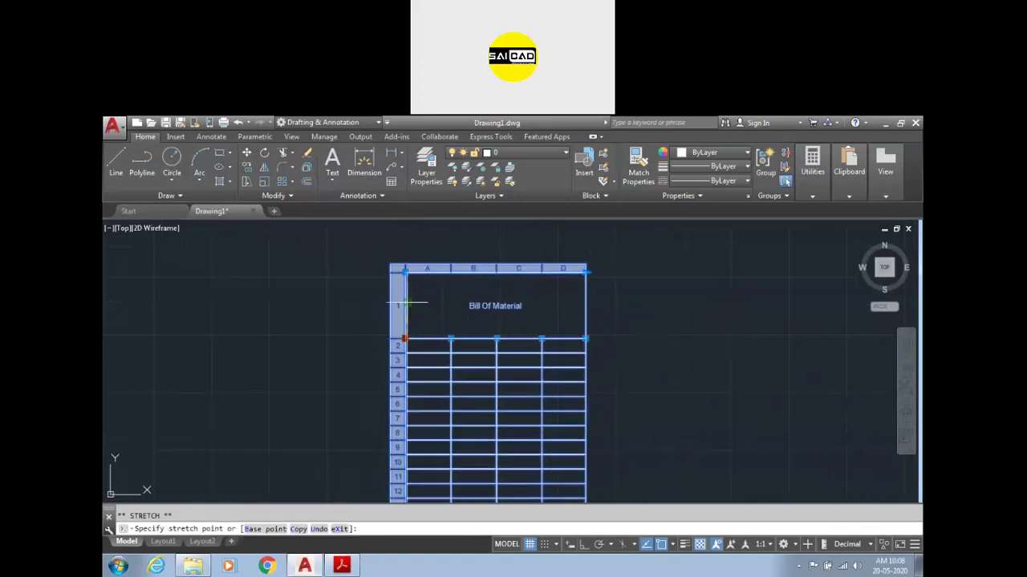
click(408, 307)
scroll(579, 271, down, 5)
scroll(552, 332, up, 5)
scroll(551, 412, down, 2)
scroll(543, 289, up, 4)
key(Escape)
scroll(591, 340, down, 4)
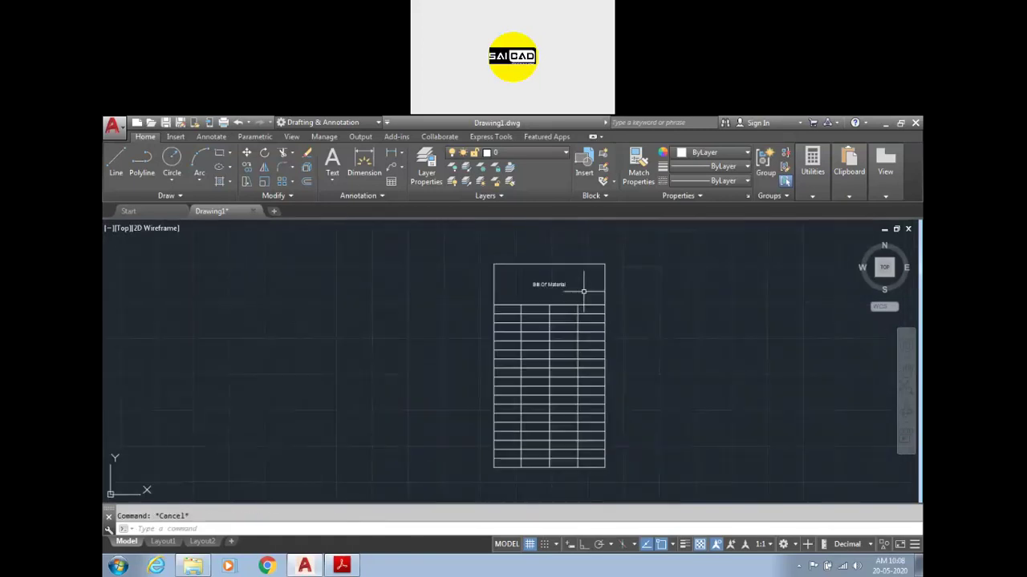
- Make the "Bill Of Material" title bold and set its text height to 10
scroll(586, 284, up, 5)
double_click(558, 295)
drag(542, 277, 452, 277)
click(312, 154)
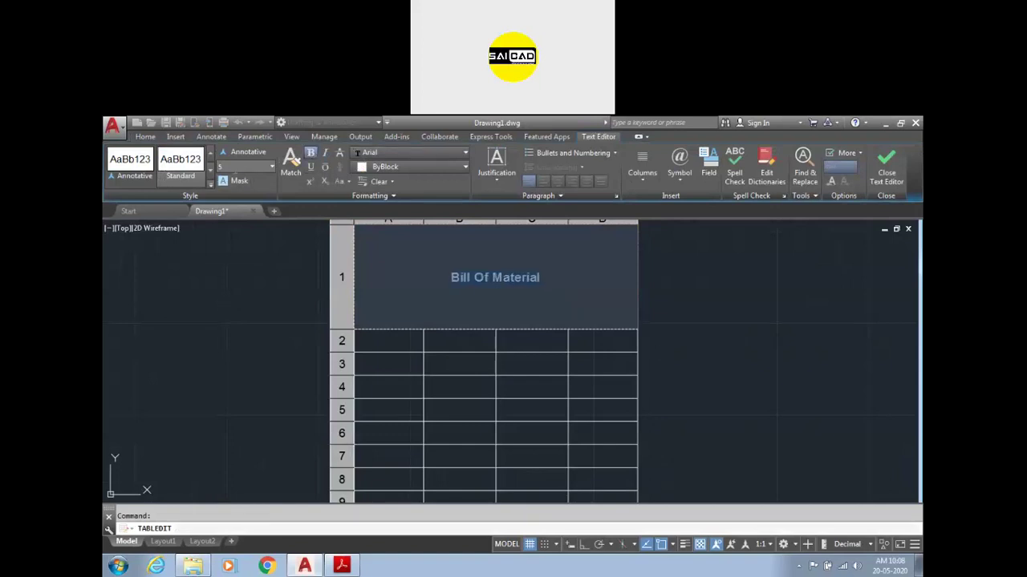
text(10)
key(Return)
click(642, 339)
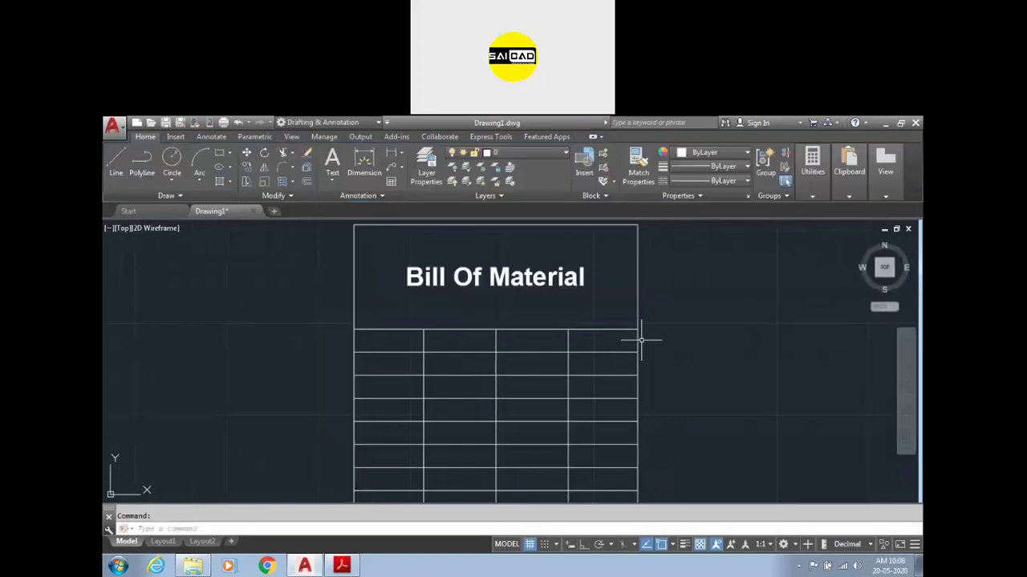
- Fill the header row with S.No., Name, Material and Qty., consulting the assignment PDF for the column names
click(394, 339)
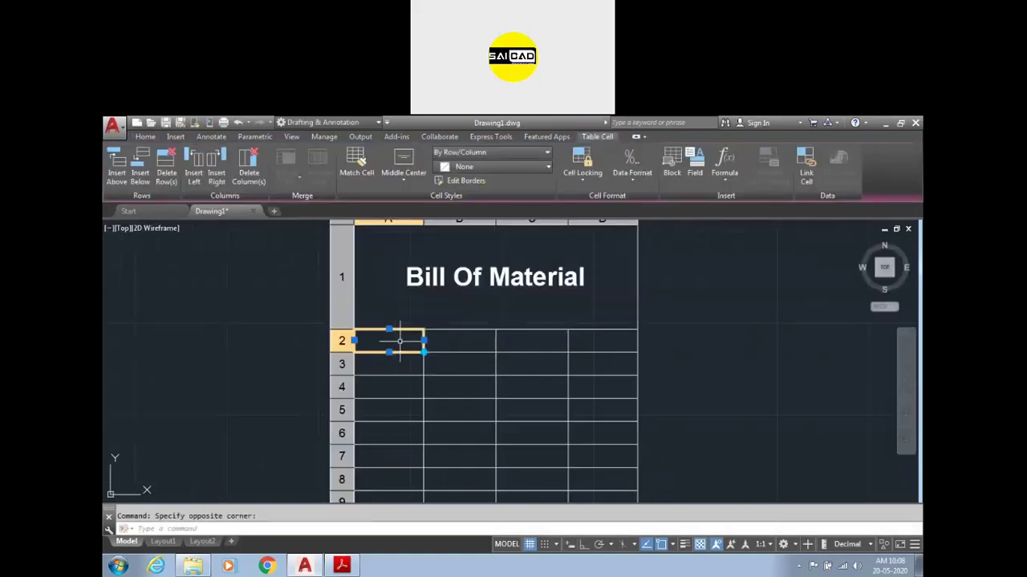
text(S.No.)
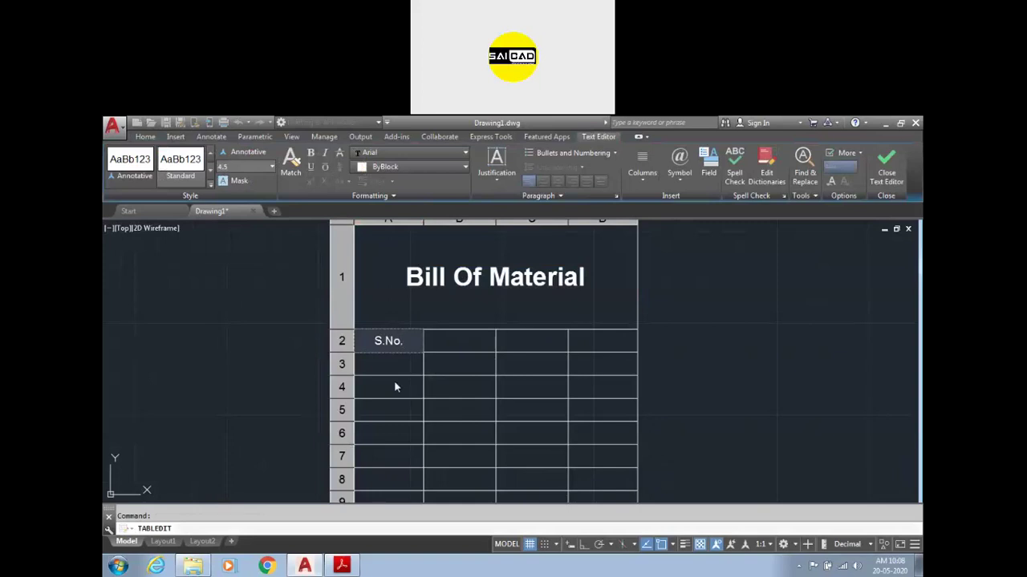
key(Tab)
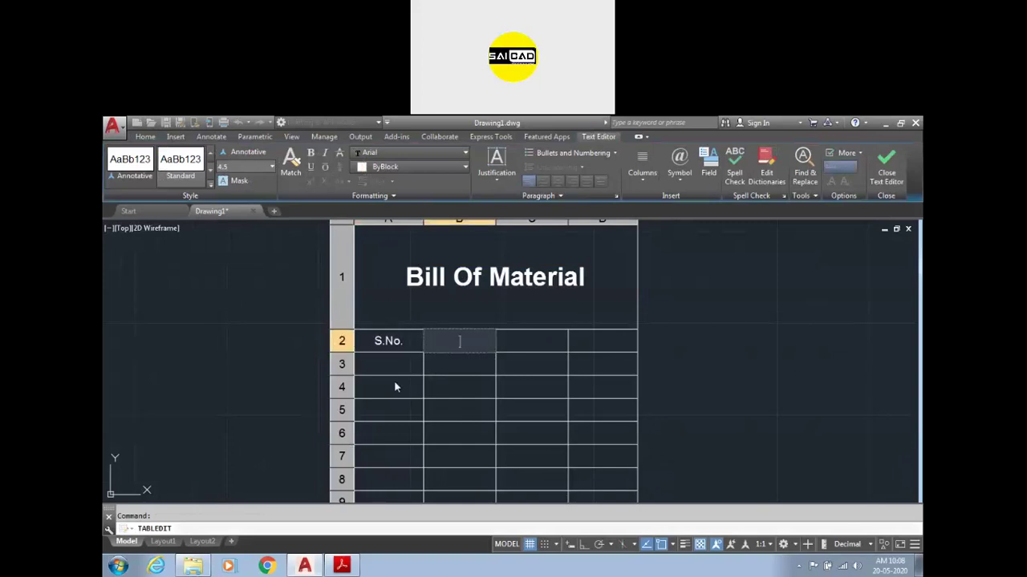
click(345, 566)
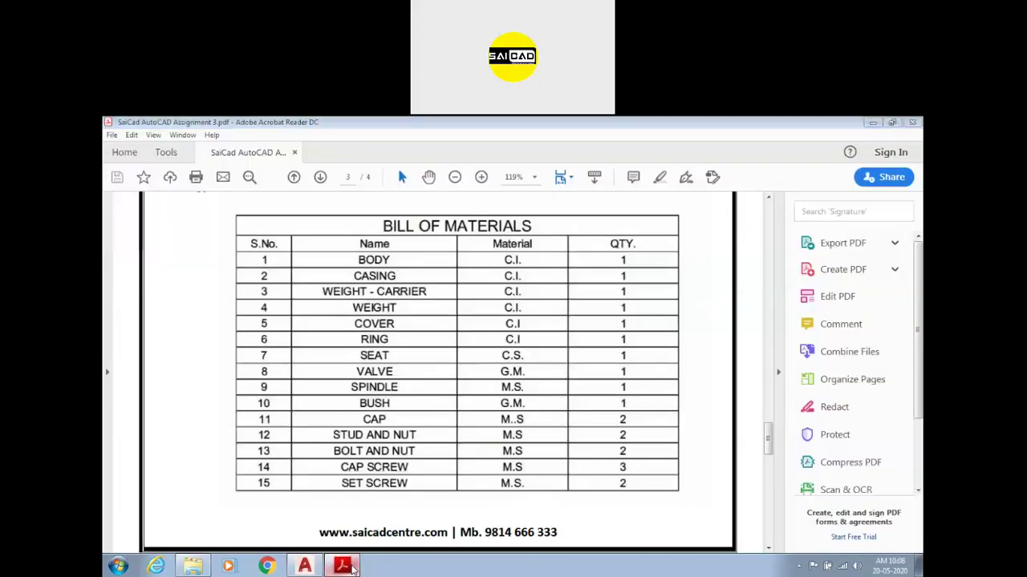
click(342, 567)
text(Name)
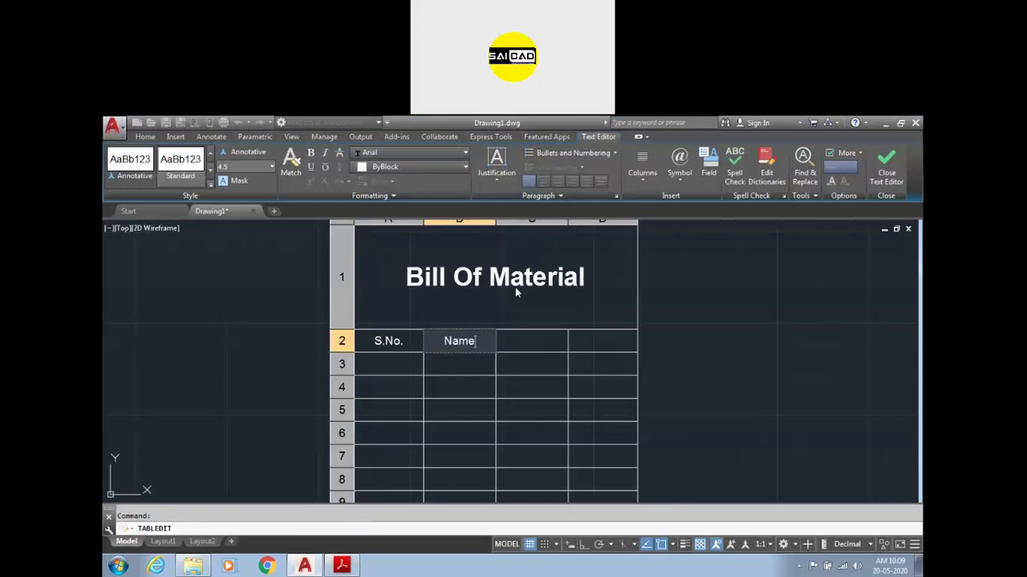
key(Tab)
text(Material)
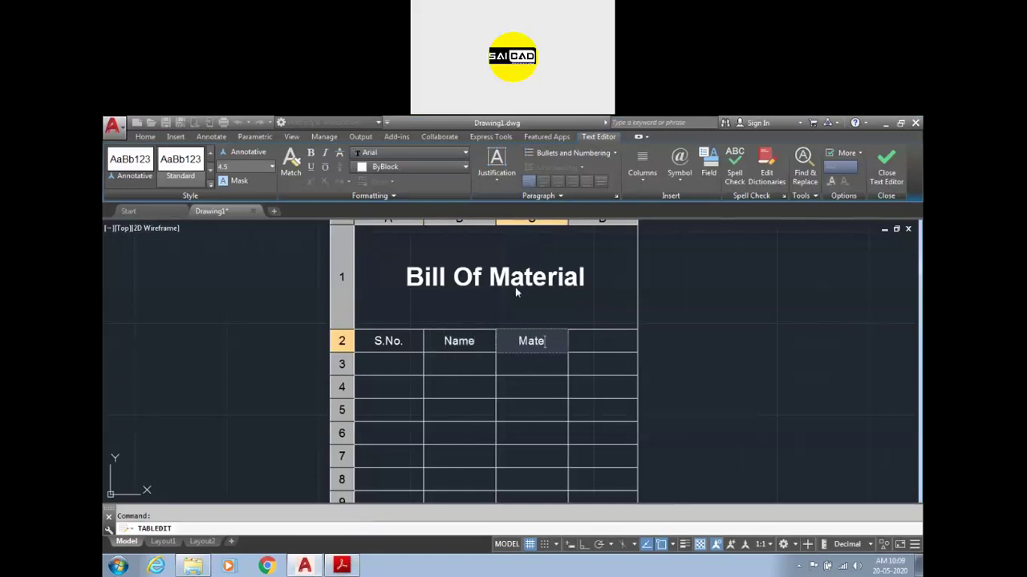
key(Tab)
text(Qty.)
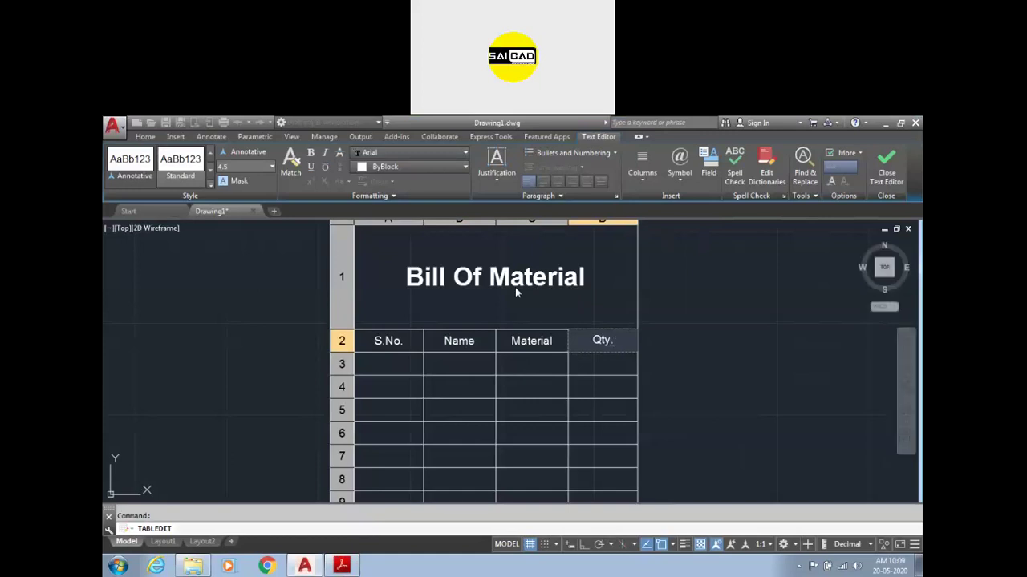
key(Return)
key(Escape)
- Enter 1 in the first cell under S.No. and autofill the serial numbers down to 9
scroll(449, 313, down, 4)
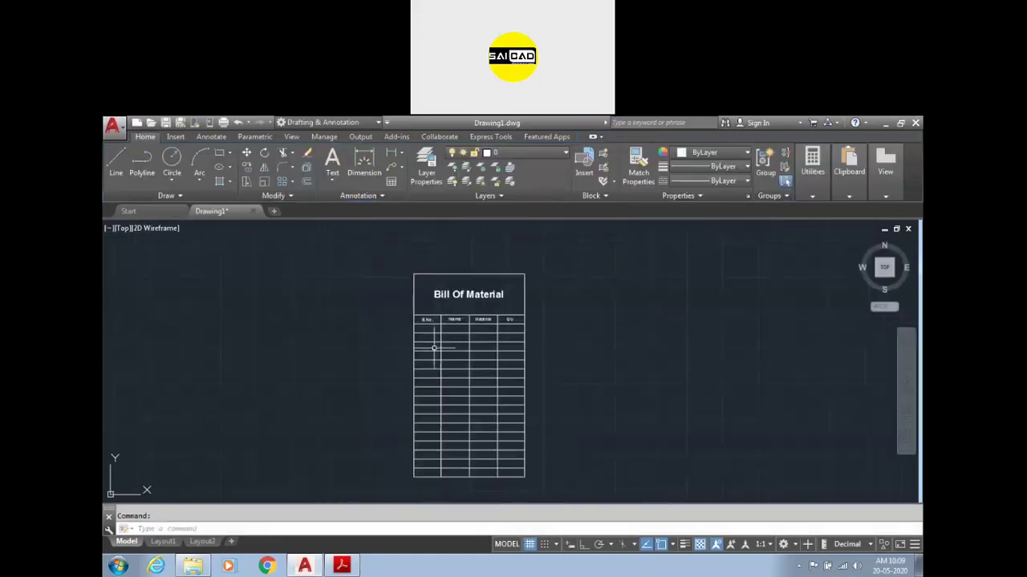
scroll(421, 358, up, 2)
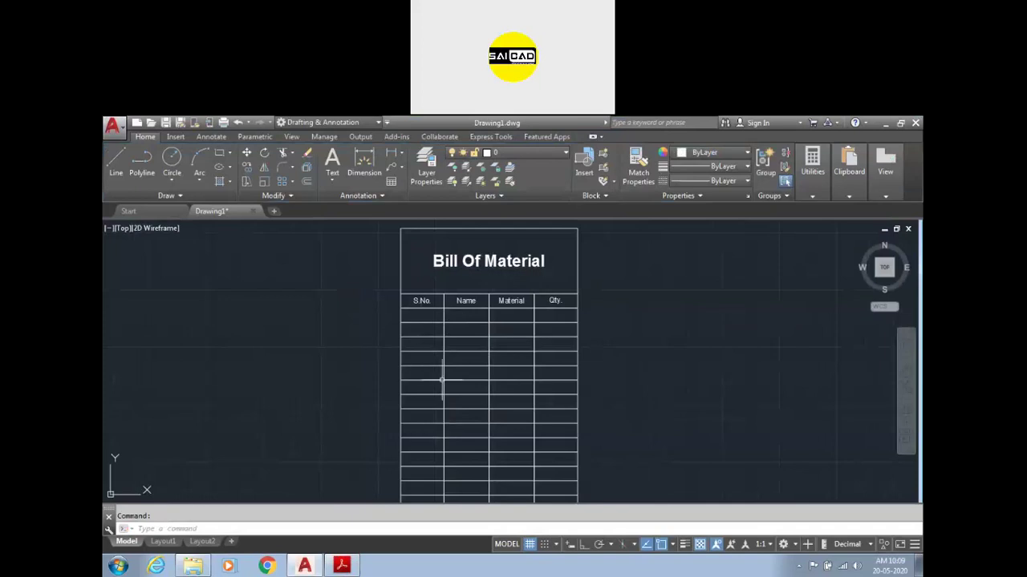
click(421, 317)
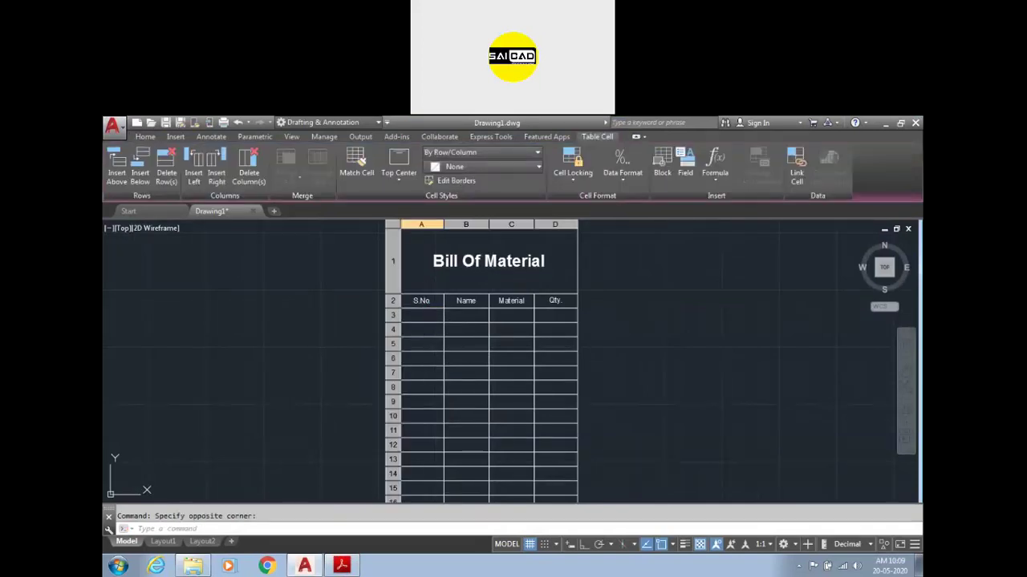
double_click(421, 324)
text(1)
key(Escape)
click(442, 318)
drag(442, 318, 438, 459)
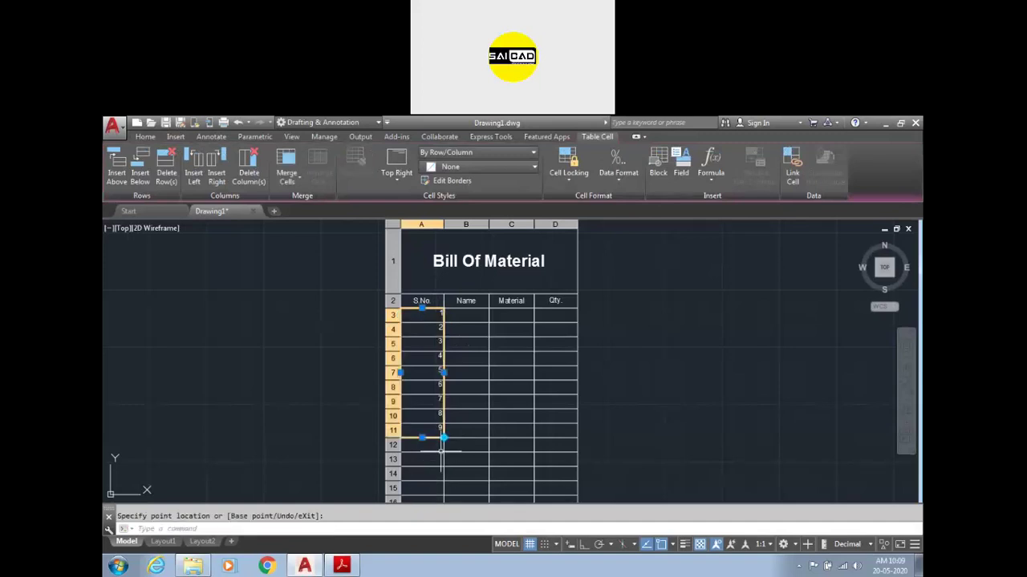
- Continue the S.No. autofill from 9 down to 17 in the table's last row
scroll(464, 425, down, 6)
scroll(473, 393, up, 6)
scroll(453, 293, down, 2)
scroll(433, 293, up, 2)
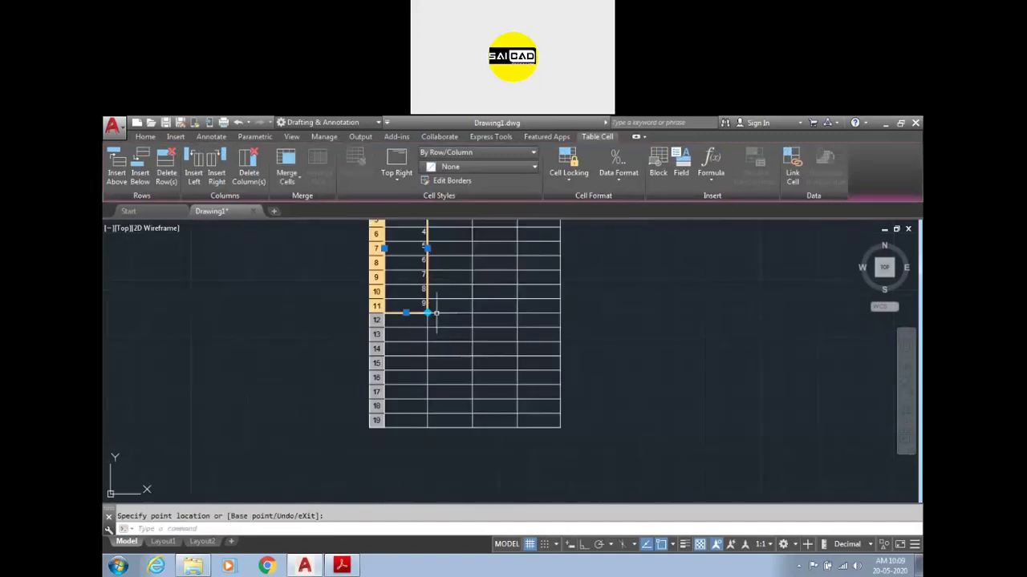
mouse_move(431, 416)
mouse_down()
mouse_move(447, 436)
mouse_move(414, 428)
mouse_up()
scroll(419, 428, down, 2)
key(Escape)
scroll(423, 290, up, 3)
scroll(422, 291, down, 2)
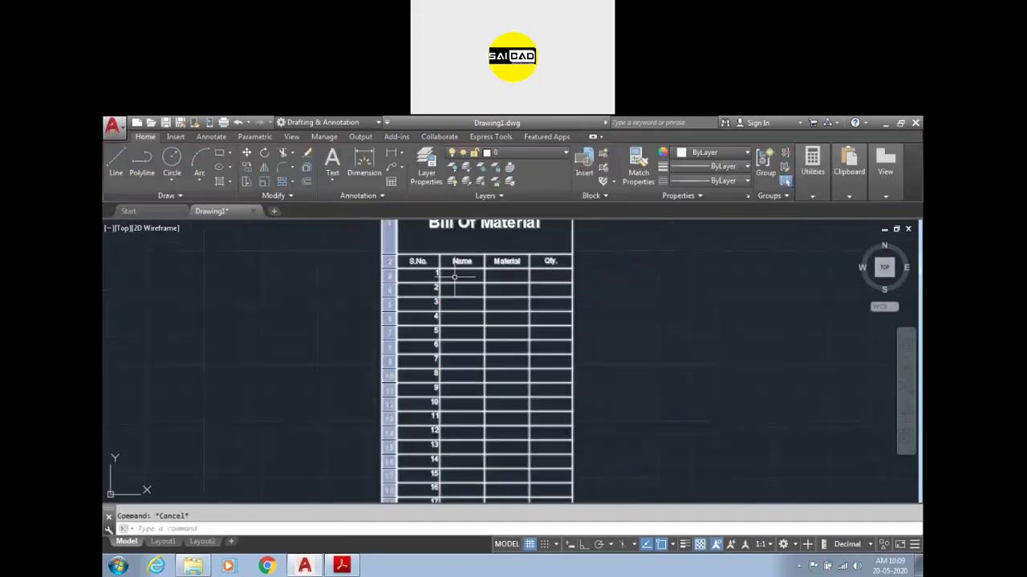
- Widen the whole table uniformly by stretching its upper-right corner outward
scroll(442, 354, down, 4)
scroll(442, 320, up, 2)
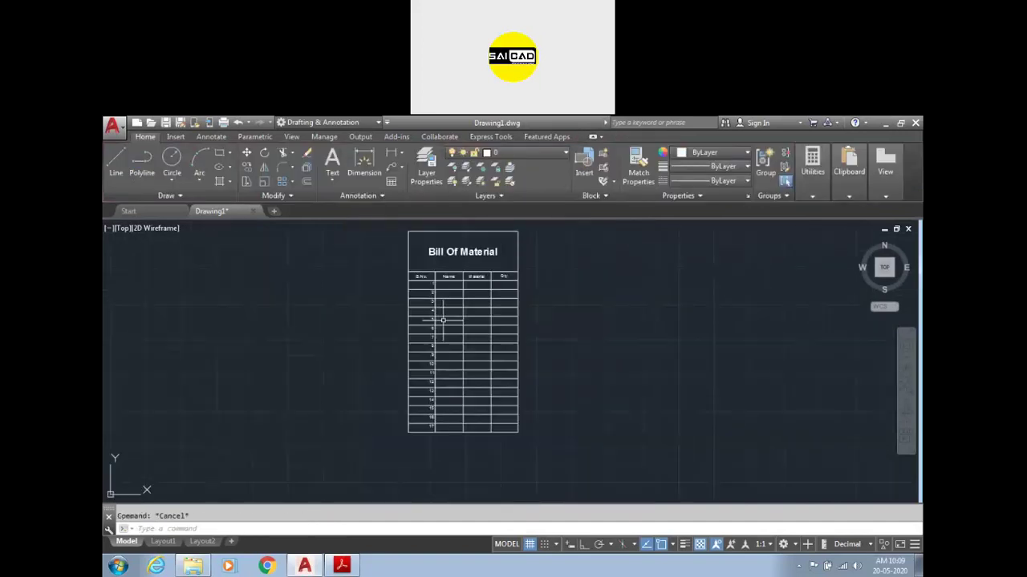
click(526, 258)
click(490, 293)
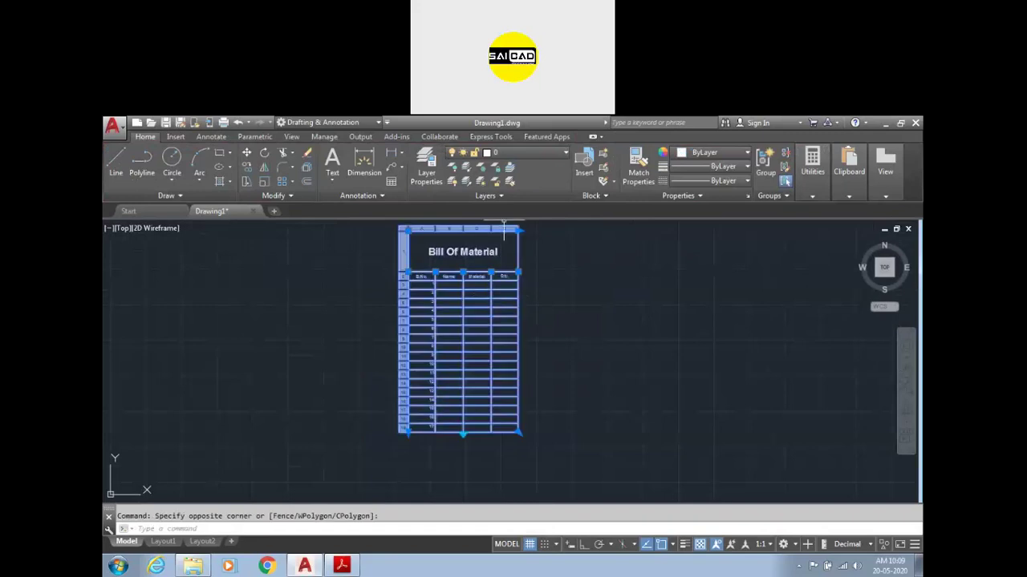
scroll(507, 227, up, 4)
scroll(540, 245, down, 2)
click(537, 244)
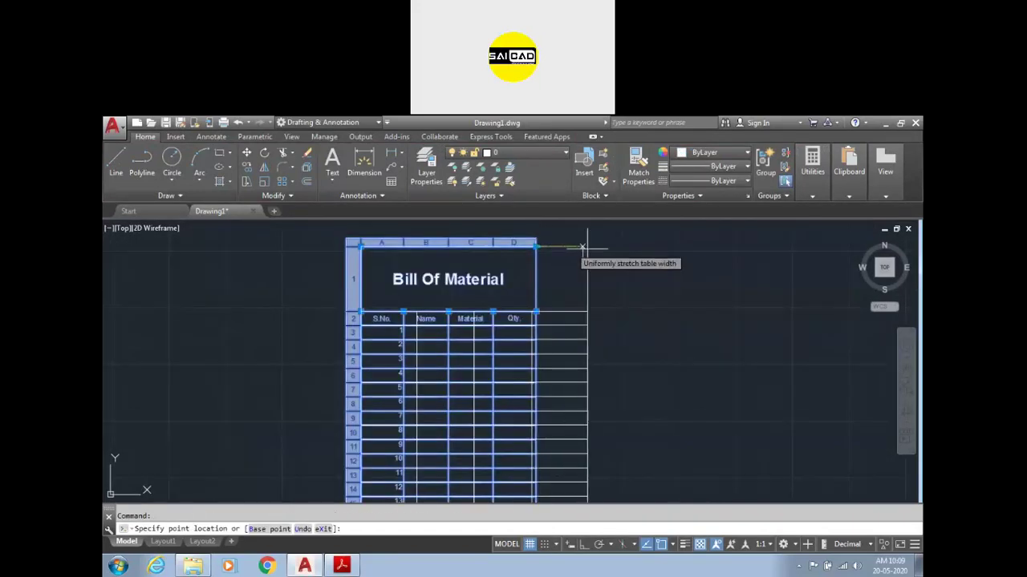
scroll(590, 244, down, 2)
key(Escape)
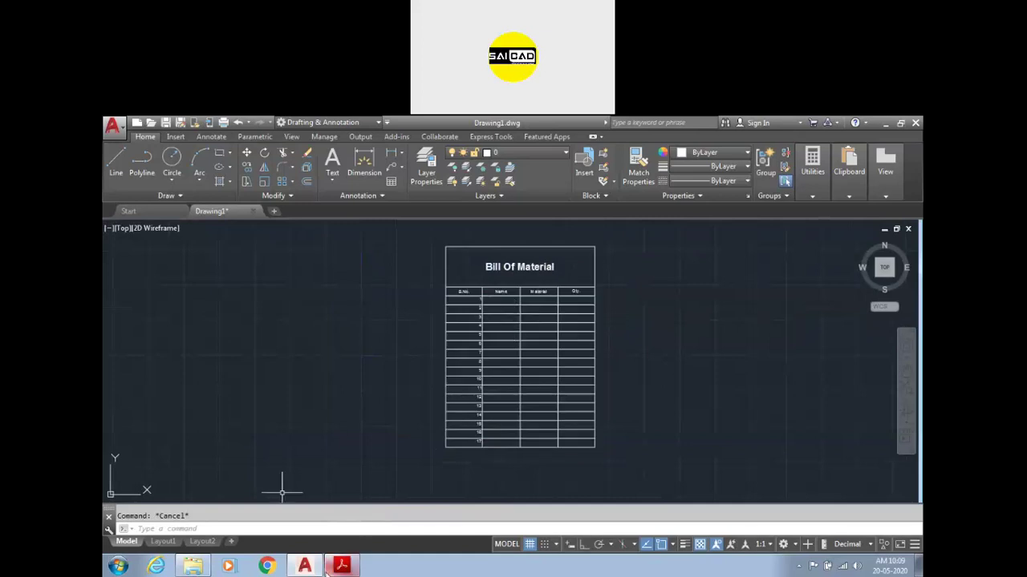
- Switch to the assignment PDF in Acrobat Reader and view the wheel drawing with Section A-A on page 4
click(451, 283)
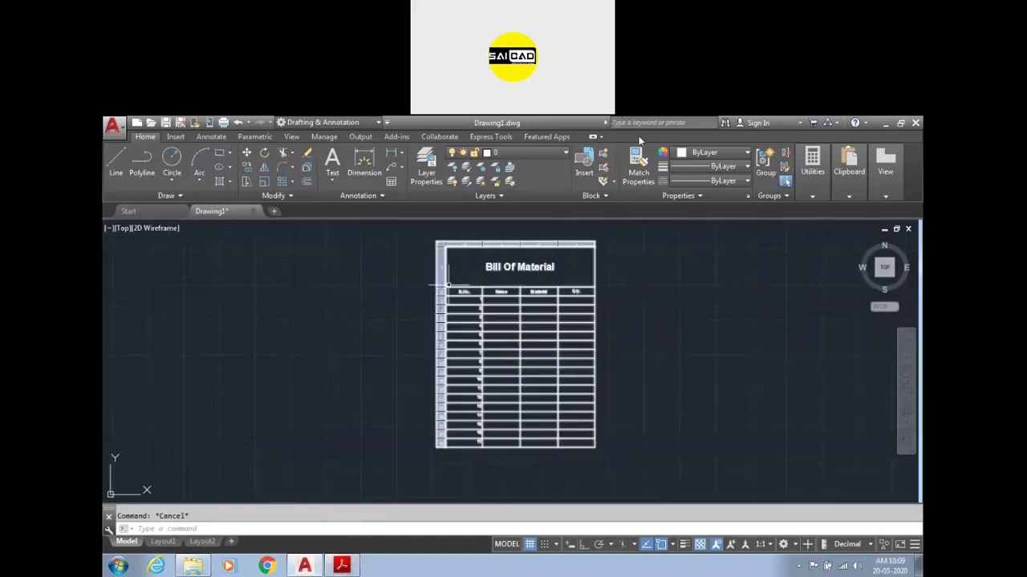
key(Escape)
click(342, 567)
scroll(476, 325, down, 3)
scroll(475, 324, down, 5)
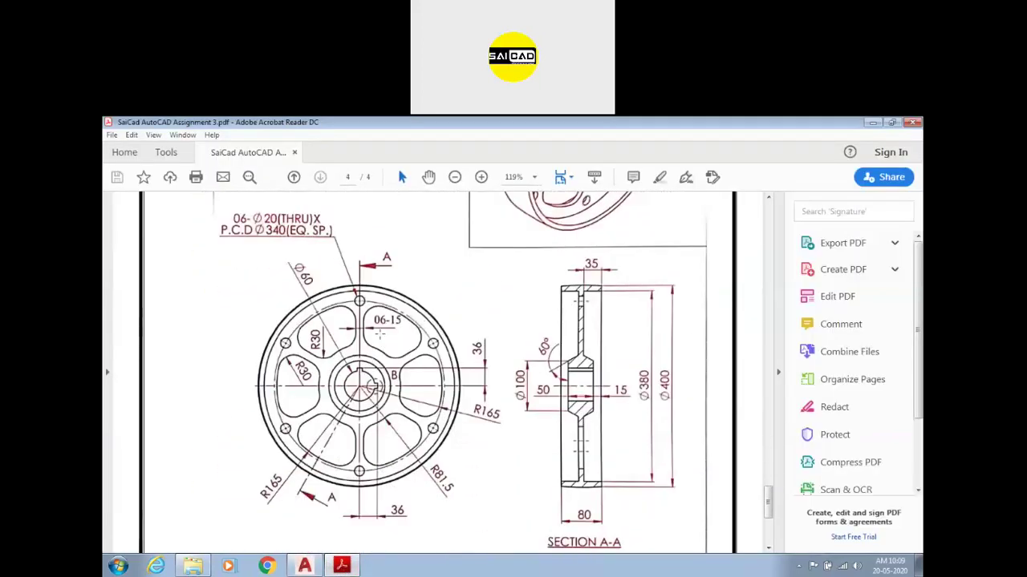
- Switch from the assignment PDF back to the AutoCAD drawing with the Bill Of Material table
scroll(414, 321, down, 1)
scroll(412, 313, up, 1)
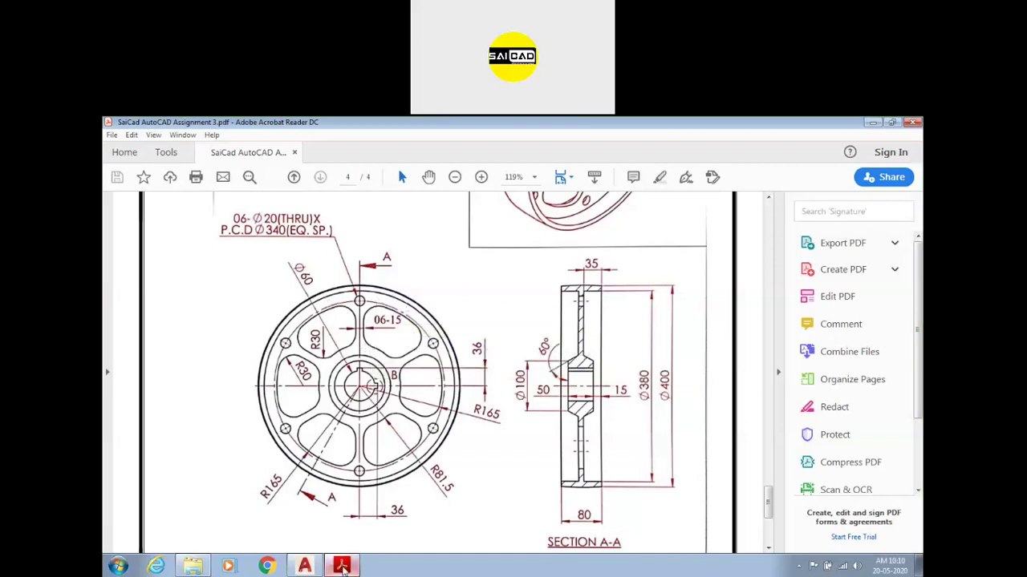
mouse_move(342, 568)
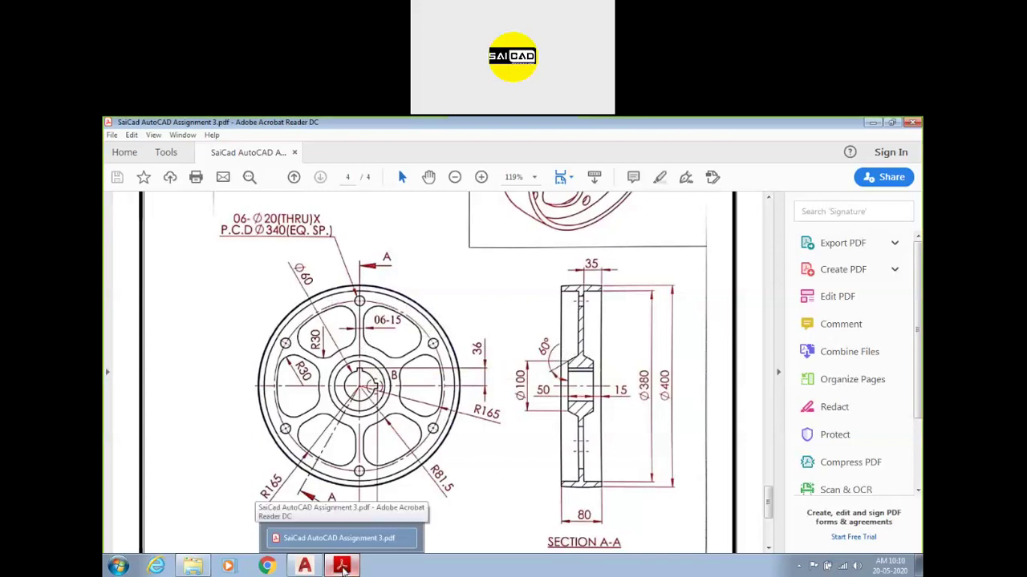
click(342, 567)
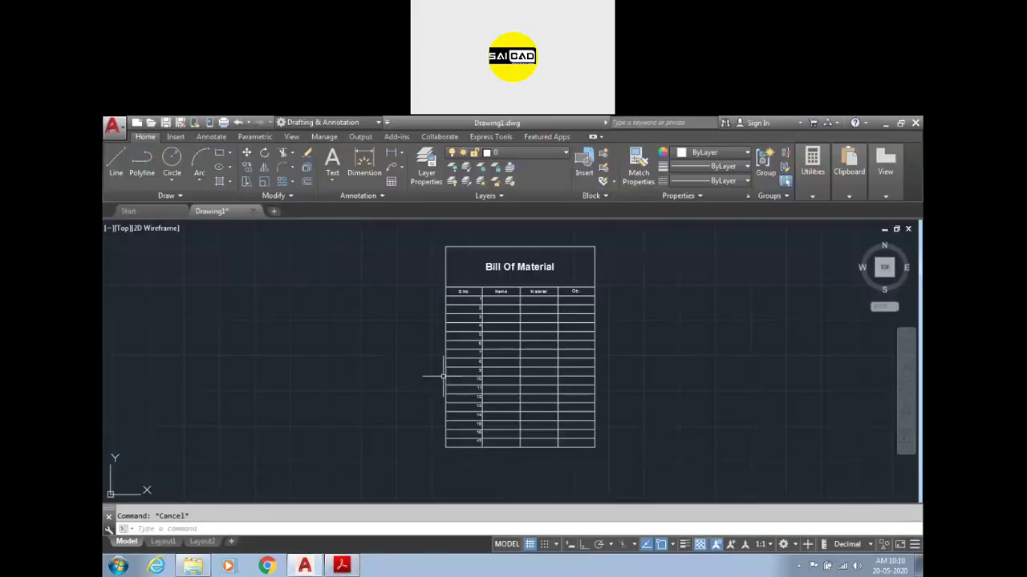
- Draw a circle of radius 60 in the empty area to the right of the Bill Of Material table
scroll(433, 374, down, 1)
text(c)
key(Return)
click(665, 391)
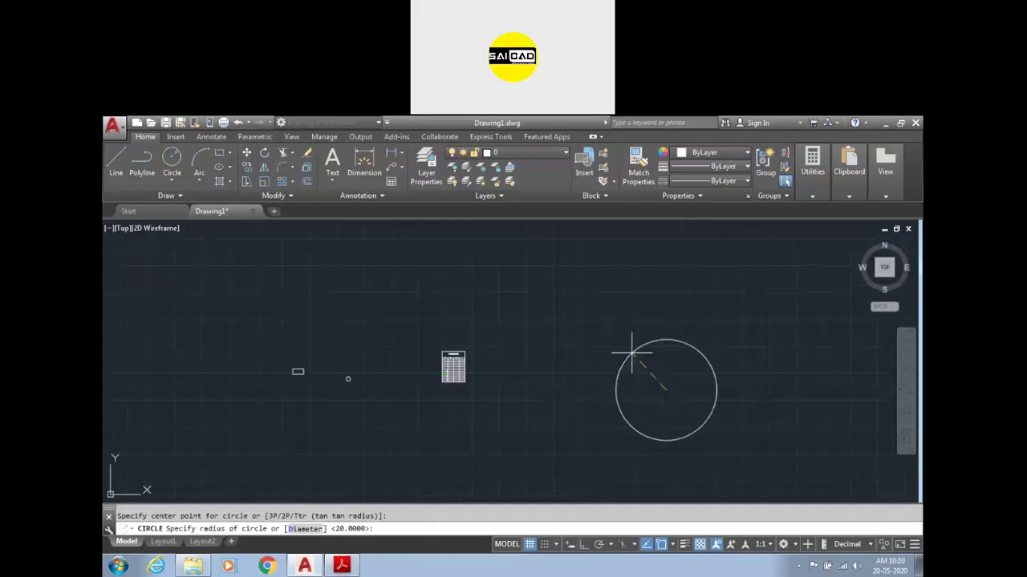
text(60)
key(Return)
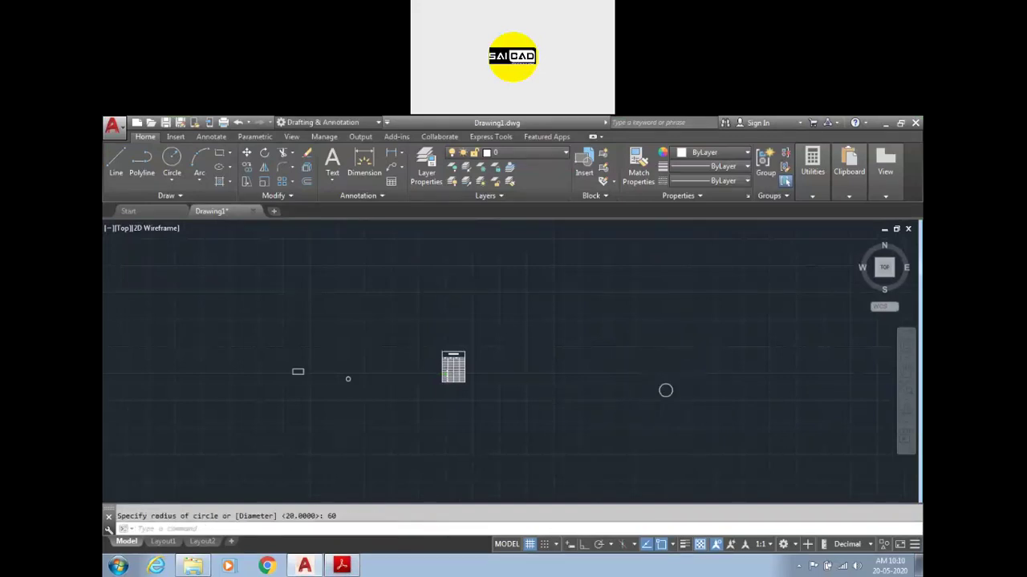
- Draw two circles of radius 400 and 380 concentric with the 60-radius circle
scroll(693, 401, up, 5)
key(Return)
click(610, 382)
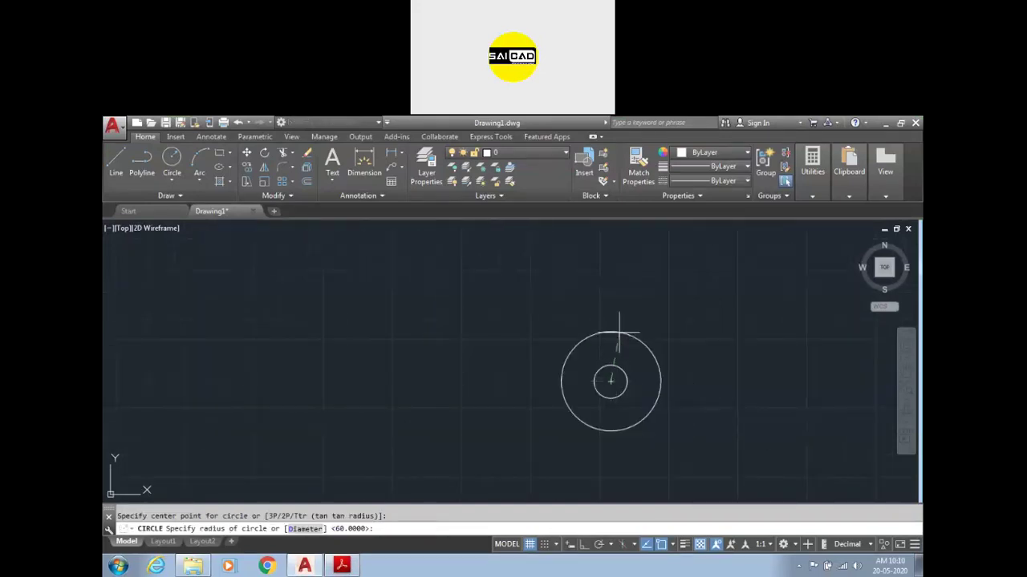
text(400)
key(Return)
key(Return)
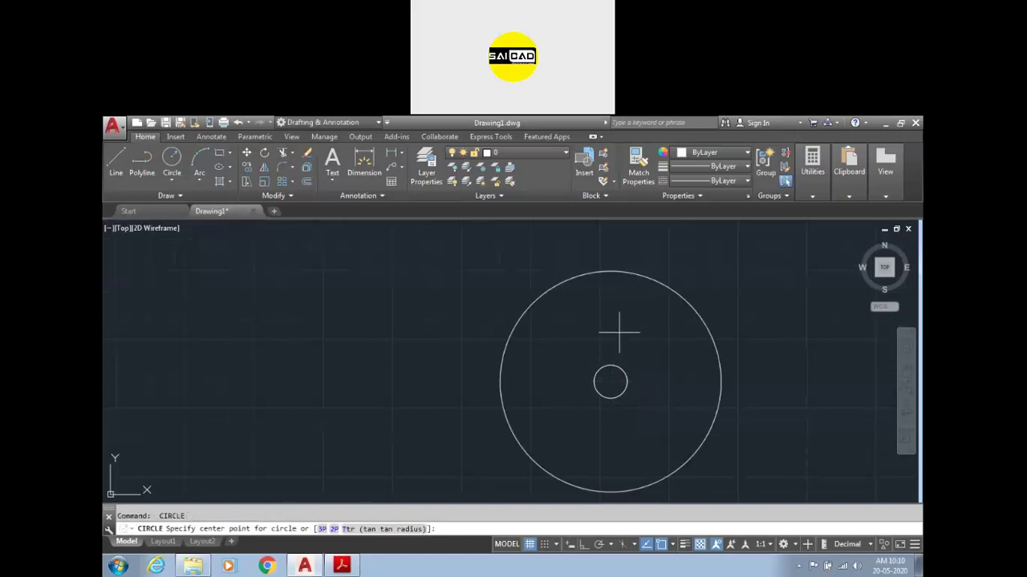
click(610, 382)
text(38)
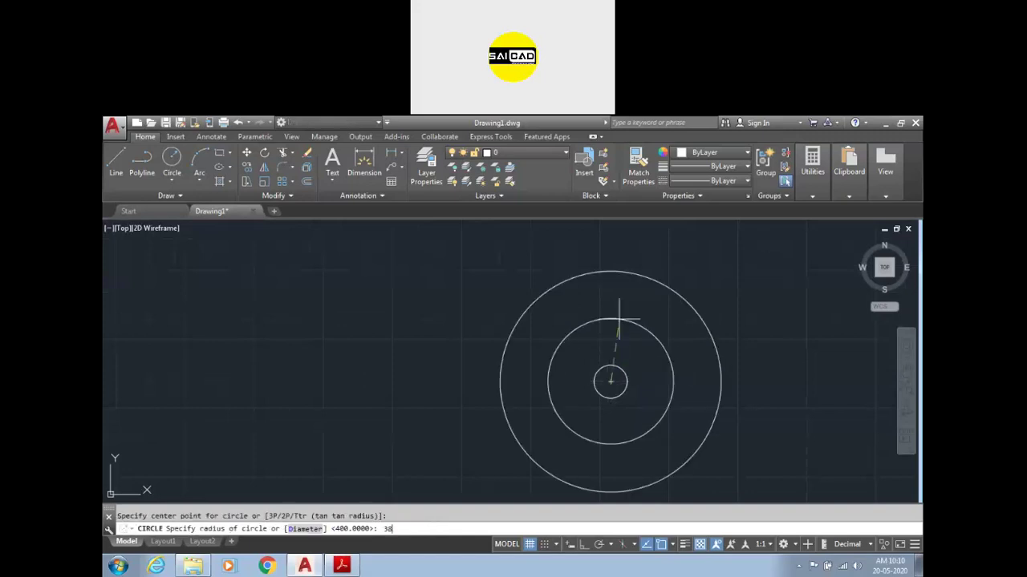
text(0)
key(Return)
key(Escape)
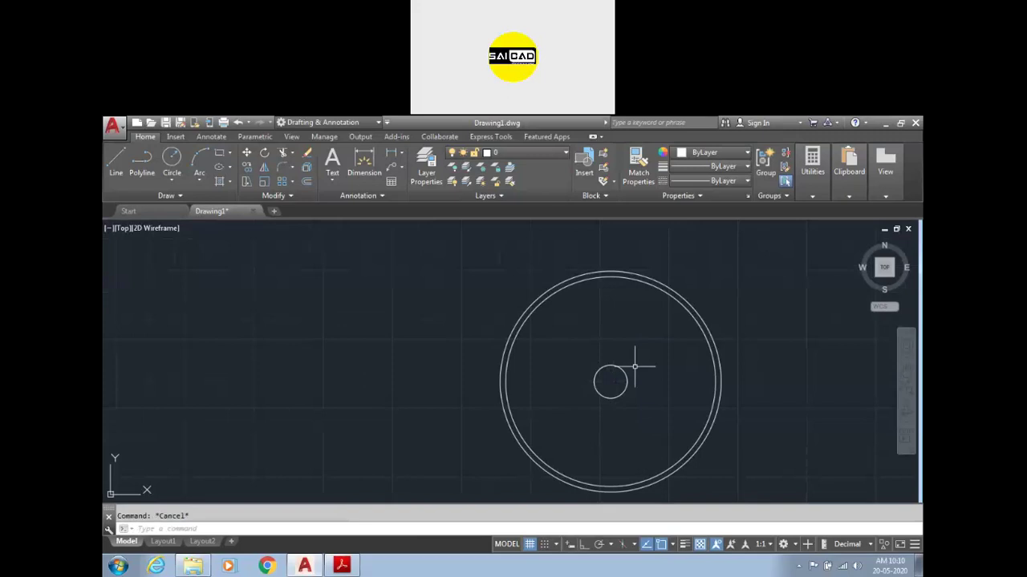
- Offset the innermost circle outward by 20
text(o)
key(Return)
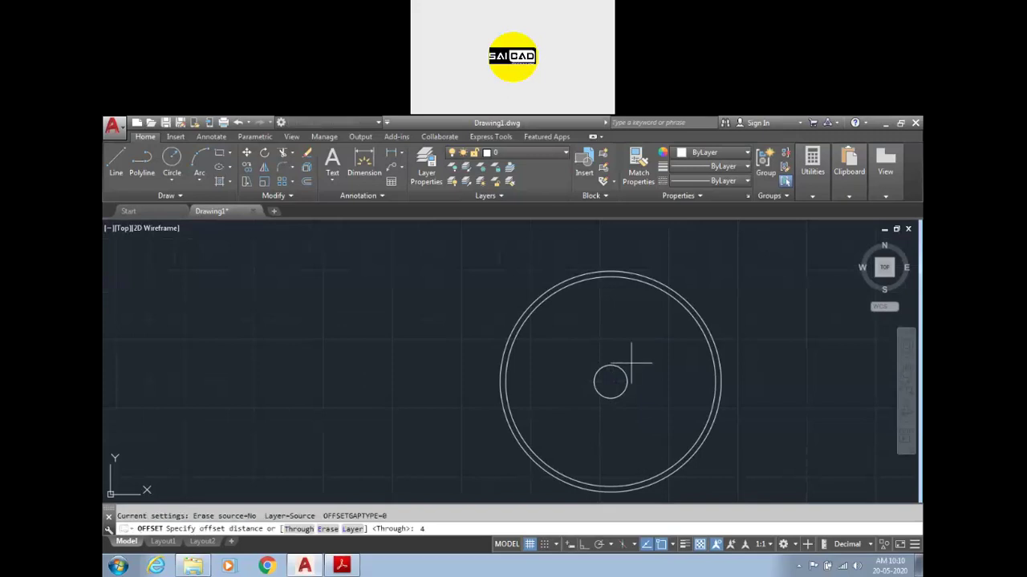
key(Return)
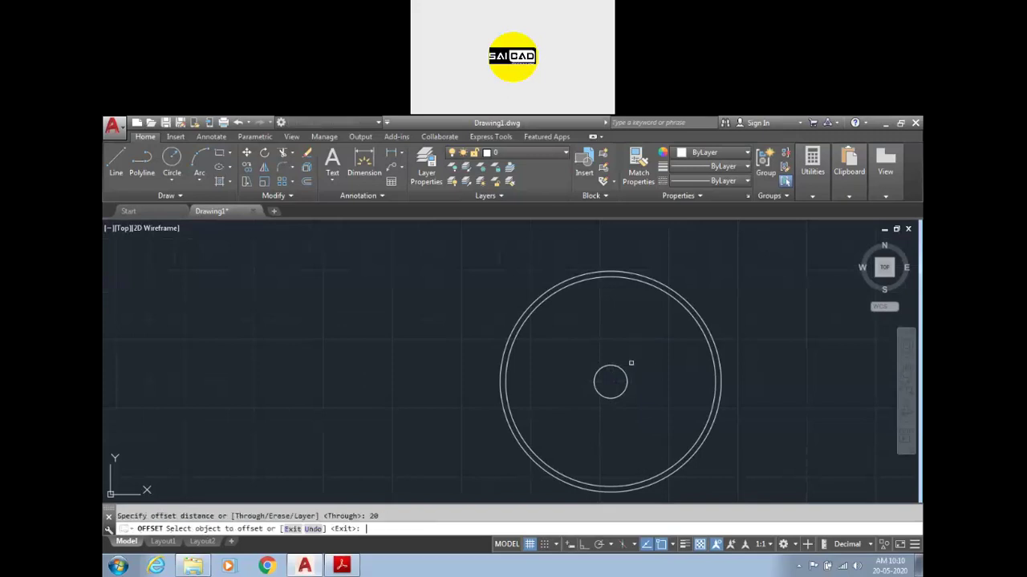
click(614, 369)
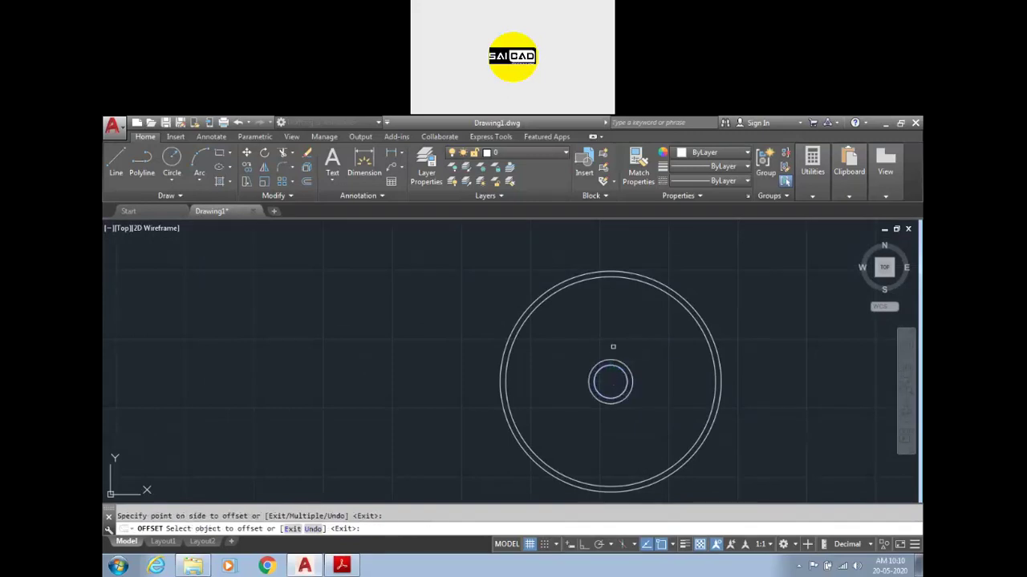
scroll(616, 366, up, 4)
key(Escape)
- Dimension the diameter of the offset circle around the innermost circle
click(365, 160)
click(624, 358)
scroll(630, 343, up, 8)
scroll(648, 280, down, 2)
click(656, 297)
key(Escape)
scroll(649, 299, down, 3)
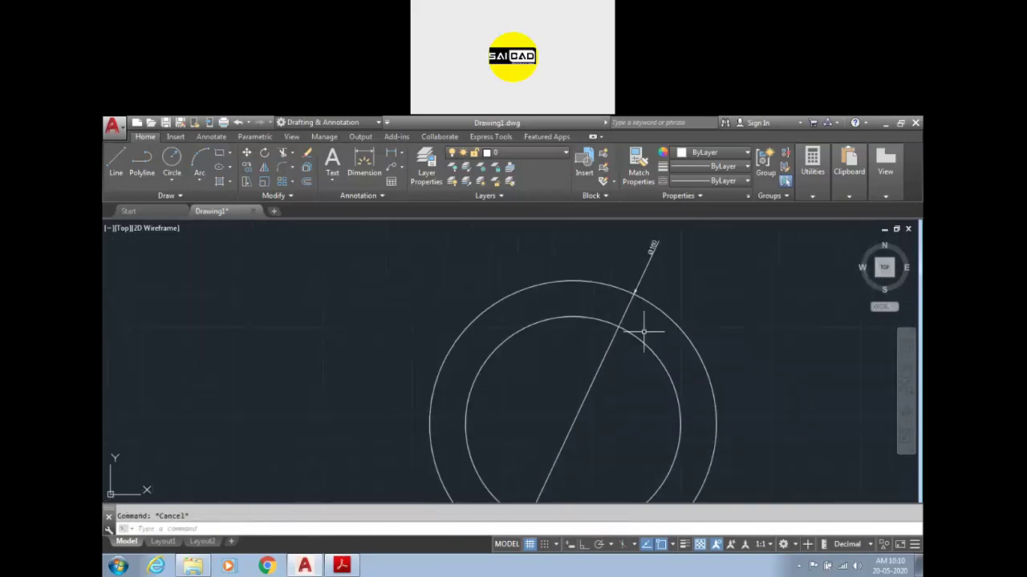
- Dimension the diameter of the innermost circle
click(669, 280)
key(Escape)
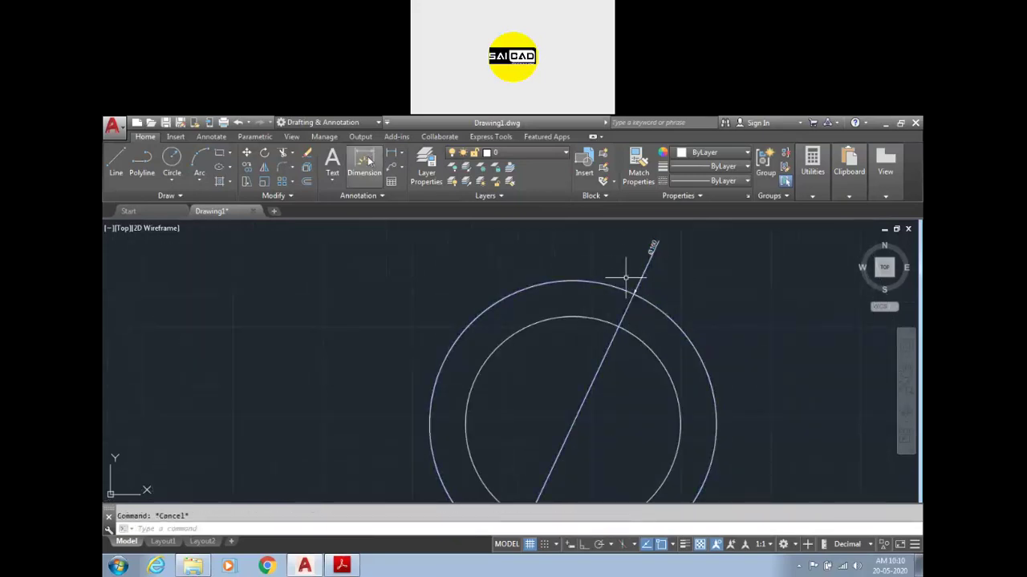
click(365, 160)
click(586, 320)
click(611, 240)
scroll(701, 258, down, 5)
key(Escape)
- Delete all the concentric wheel circles together with their diameter dimensions
click(679, 287)
click(593, 373)
key(Delete)
- Draw a circle of radius 30 to the right of the table as the wheel's bore
text(c)
key(Return)
click(590, 338)
text(3)
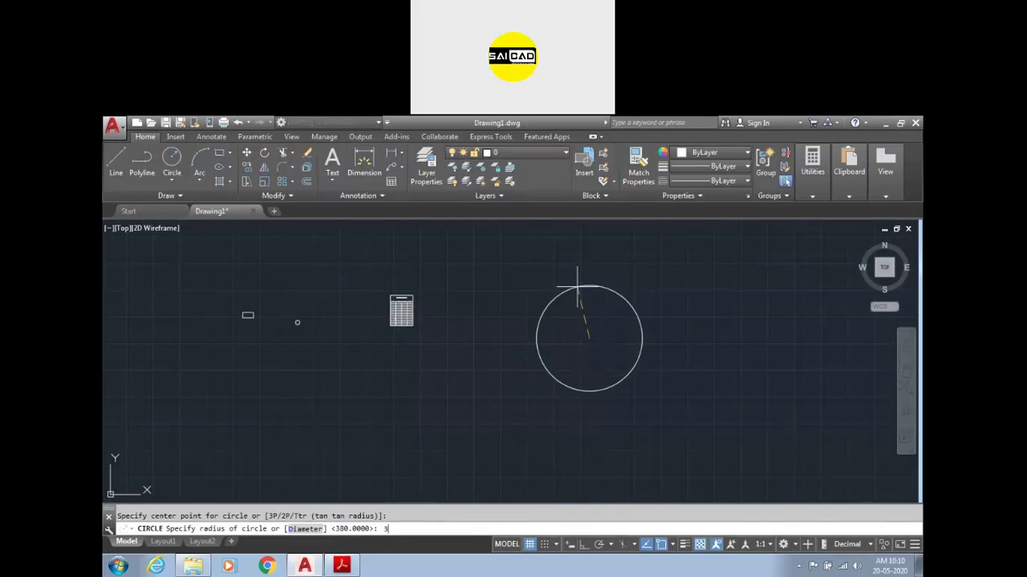
text(0)
key(Return)
- Draw the wheel's rim as two circles of radius 200 and 190 centred on the bore
key(Return)
scroll(579, 341, up, 3)
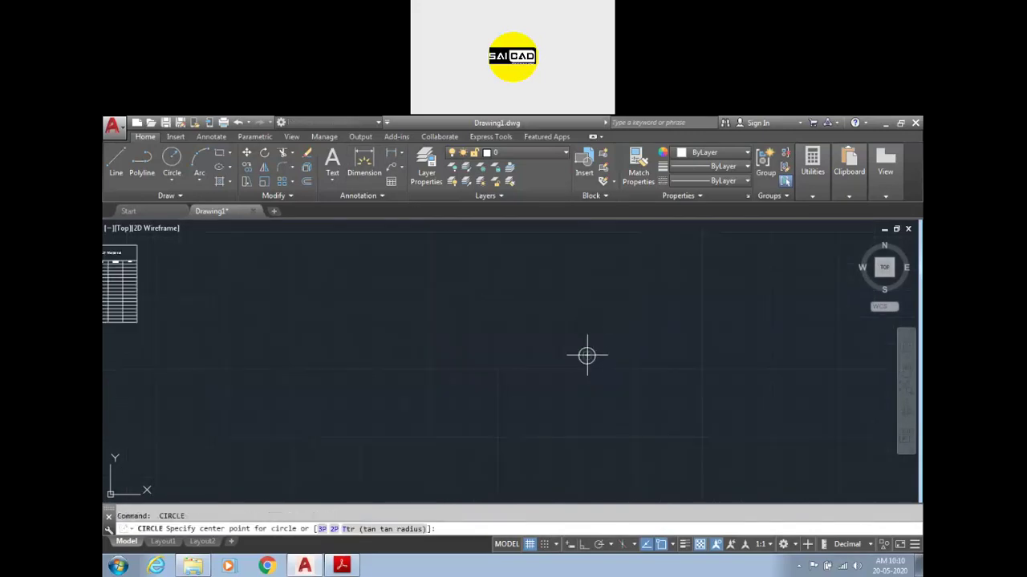
click(587, 355)
text(200)
key(Return)
key(Return)
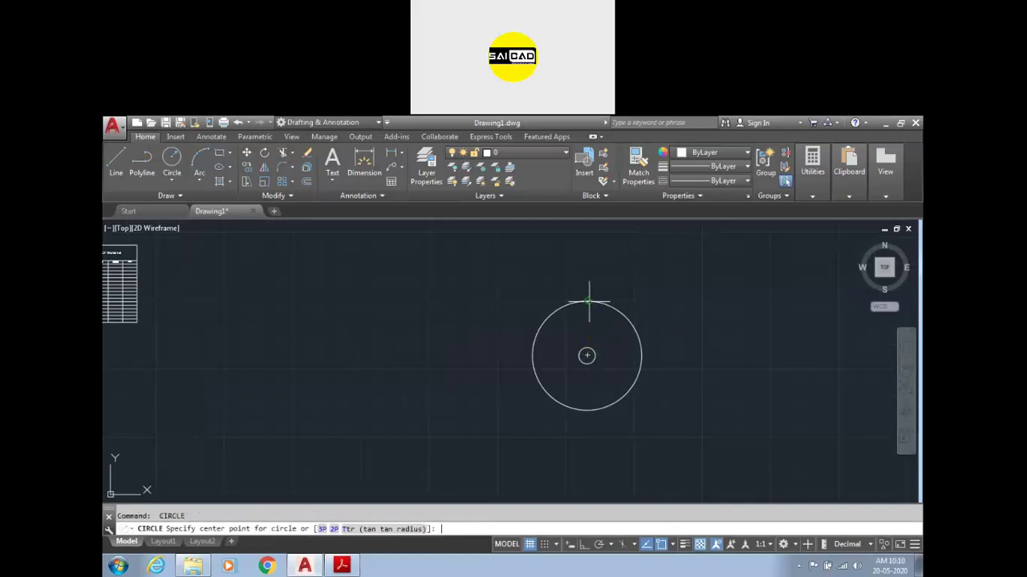
click(587, 355)
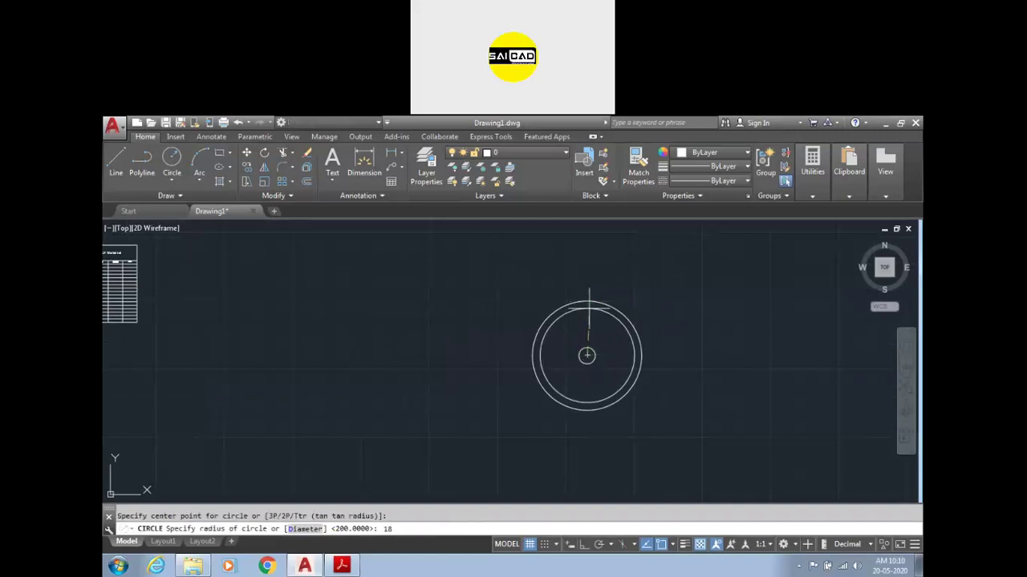
text(190)
key(Return)
- Draw the hub circle of radius 50 centred on the bore
scroll(602, 353, up, 5)
key(Return)
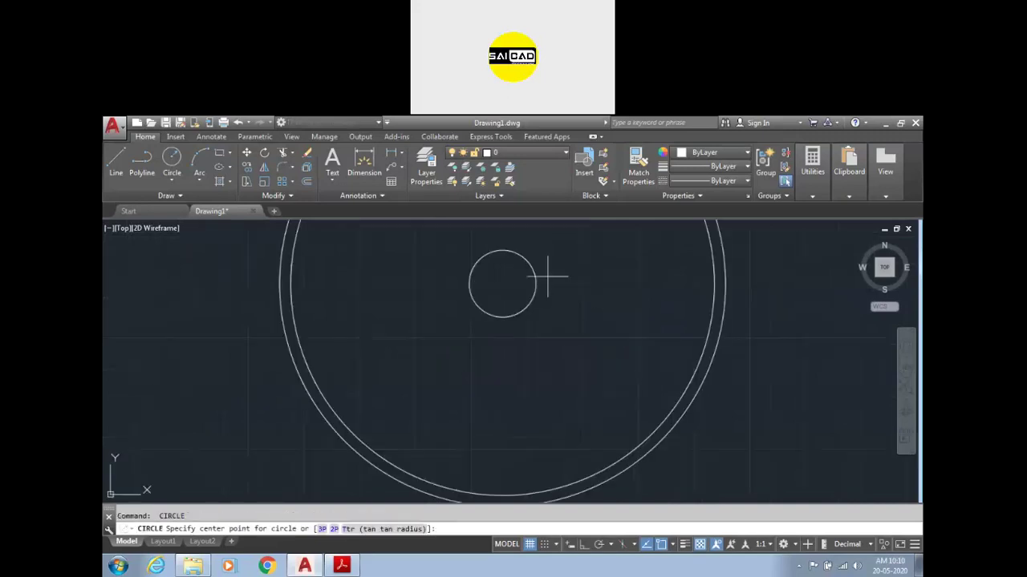
click(502, 283)
text(50)
key(Return)
scroll(533, 257, down, 3)
- Check the wheel drawing in Acrobat Reader and add two concentric circles of radius 81.5 and 165 in AutoCAD
click(343, 566)
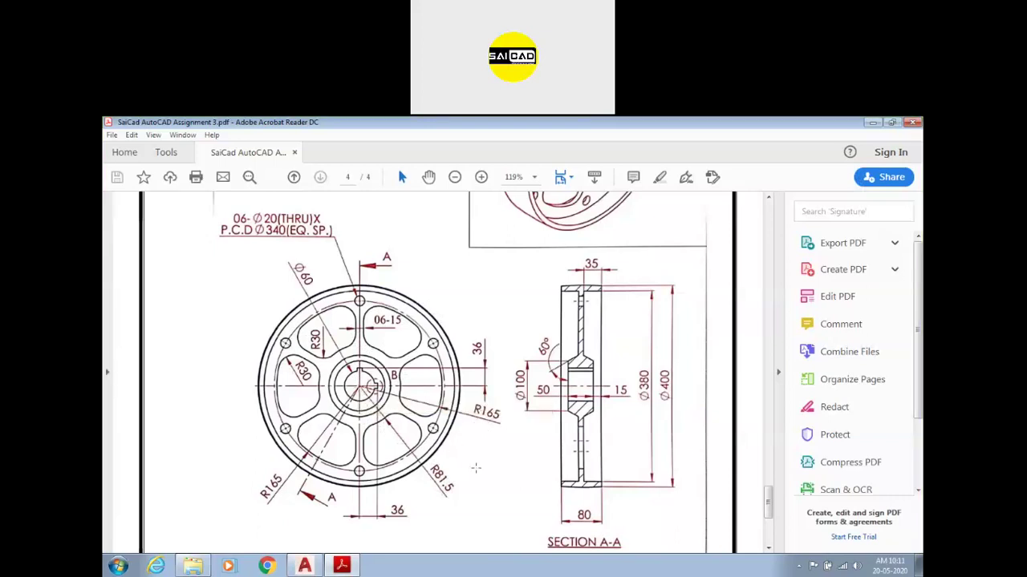
click(304, 566)
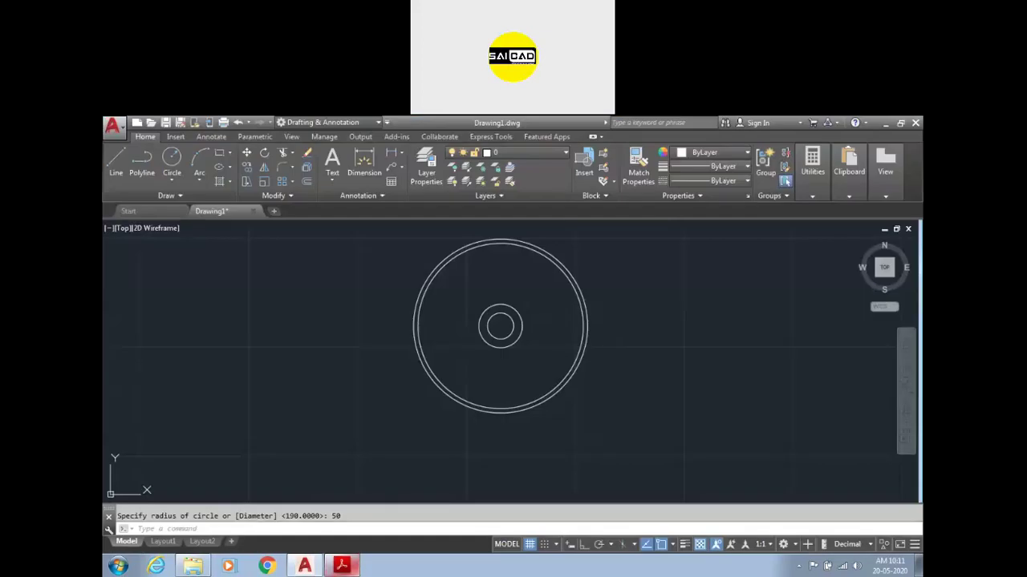
text(c)
key(Return)
click(500, 325)
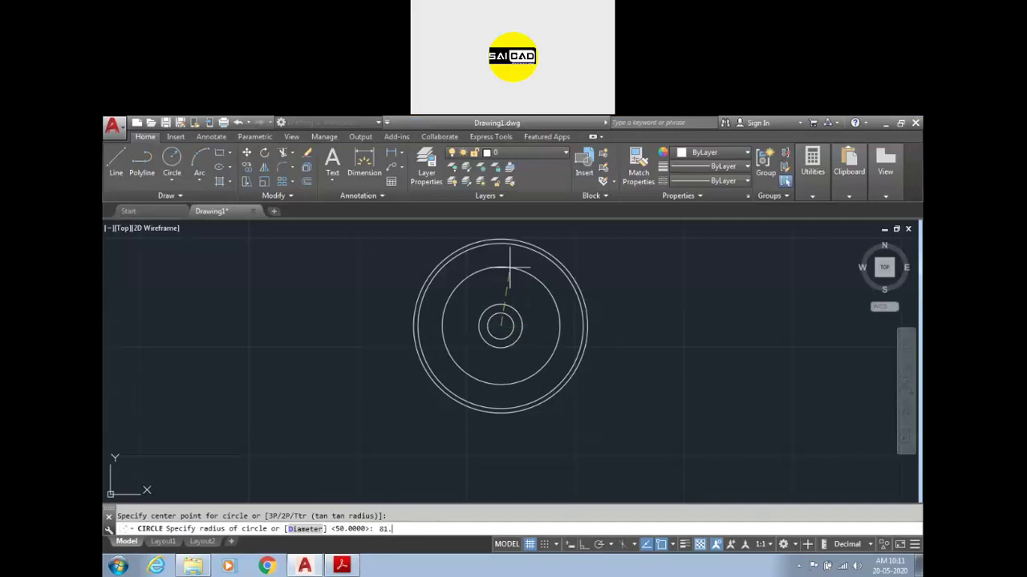
key(Return)
key(Return)
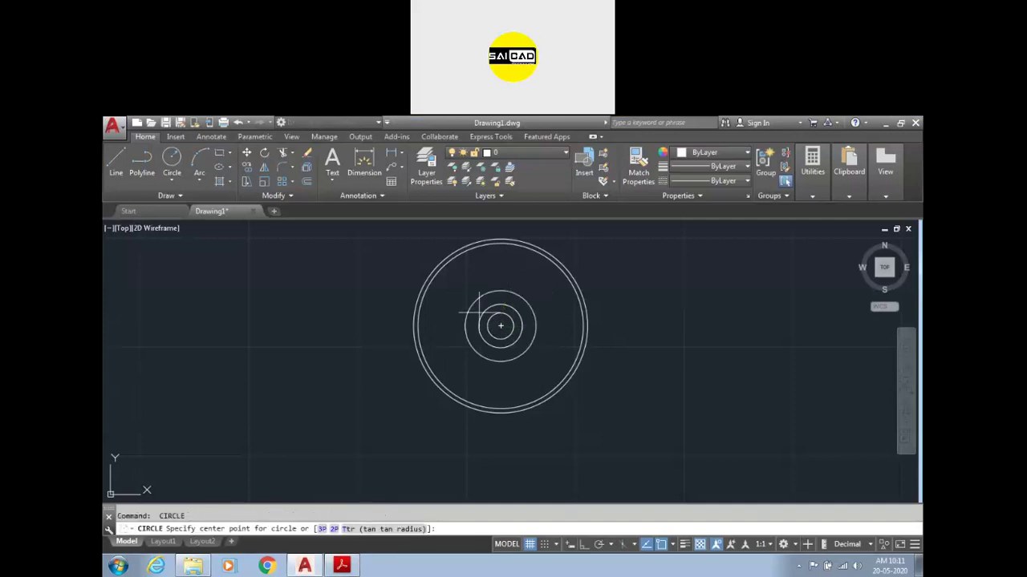
click(501, 325)
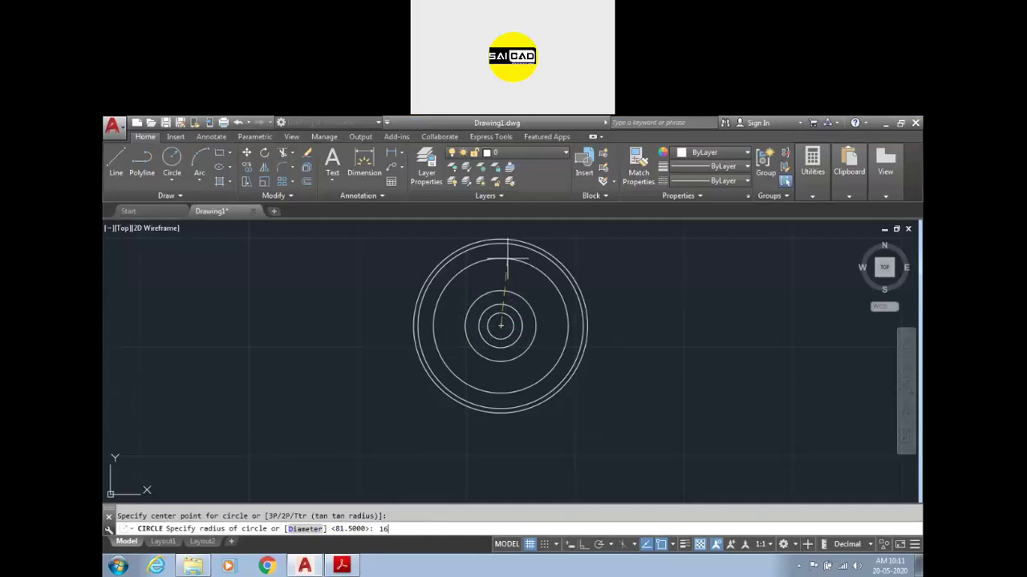
key(Escape)
- Examine the spoke width and the window corner radii on the wheel drawing in the assignment PDF
click(353, 565)
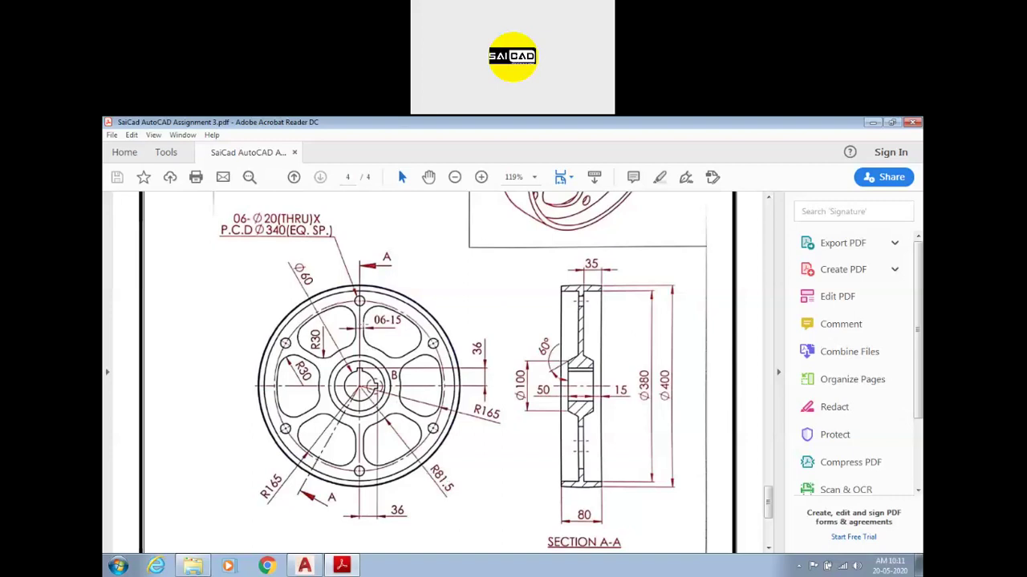
scroll(361, 325, up, 1)
ctrl+scroll(357, 357, up, 4)
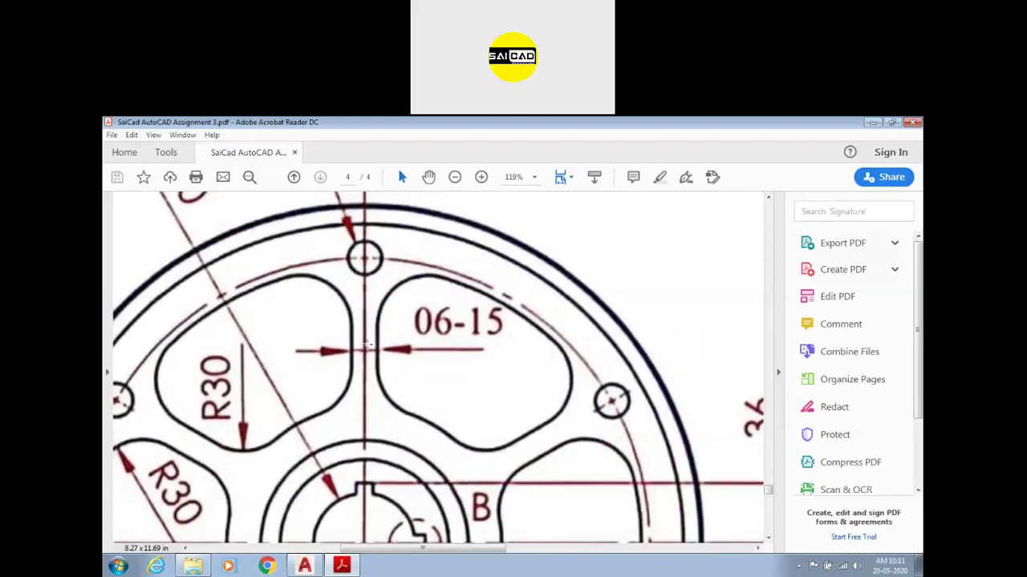
scroll(435, 302, down, 2)
ctrl+scroll(393, 289, down, 3)
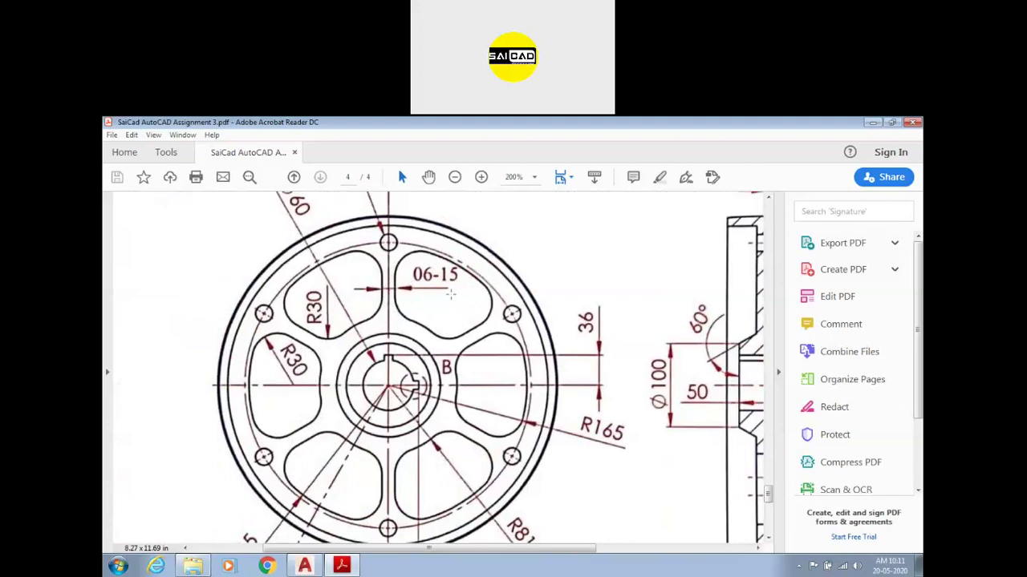
ctrl+scroll(391, 270, up, 2)
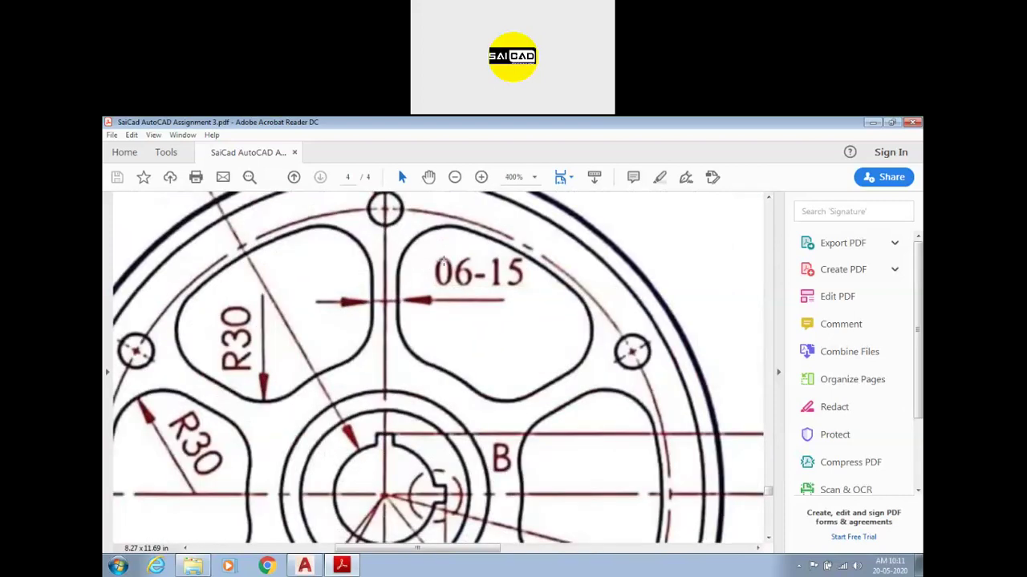
ctrl+scroll(440, 262, down, 2)
ctrl+scroll(422, 271, up, 1)
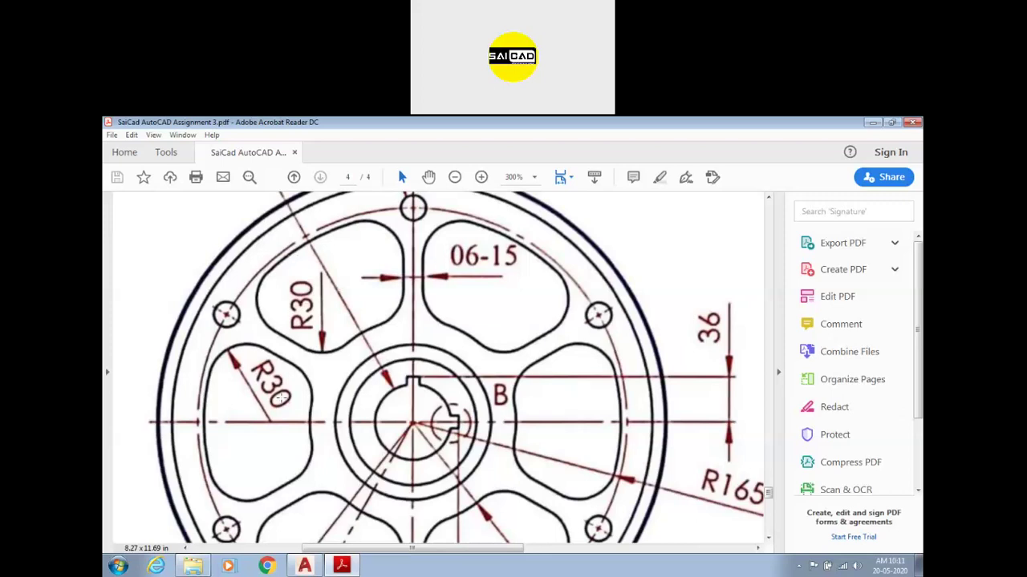
- Return to AutoCAD and draw a vertical line from the top of the 190-radius circle to the top of the bore circle
key(alt+Tab)
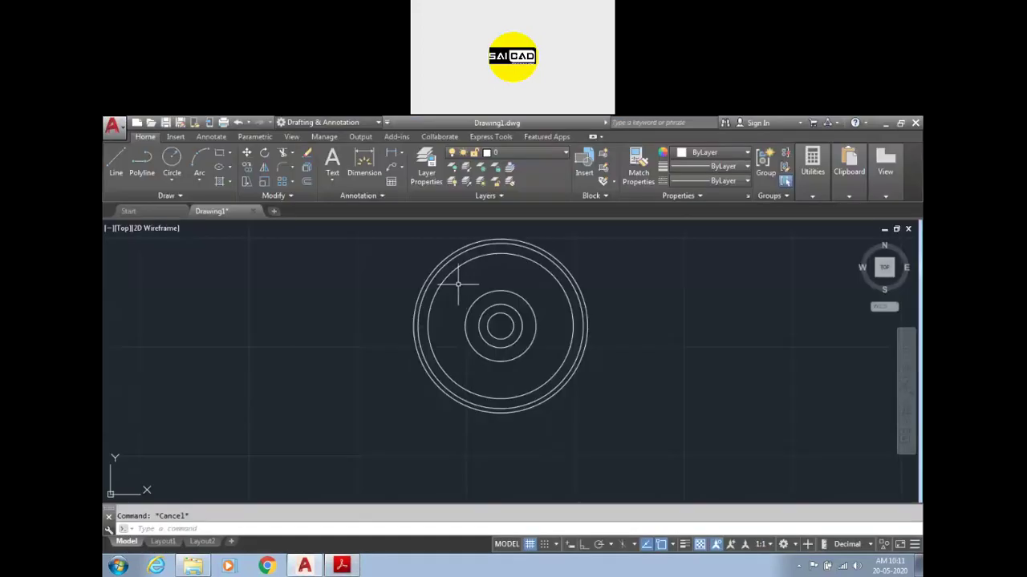
text(l)
key(Return)
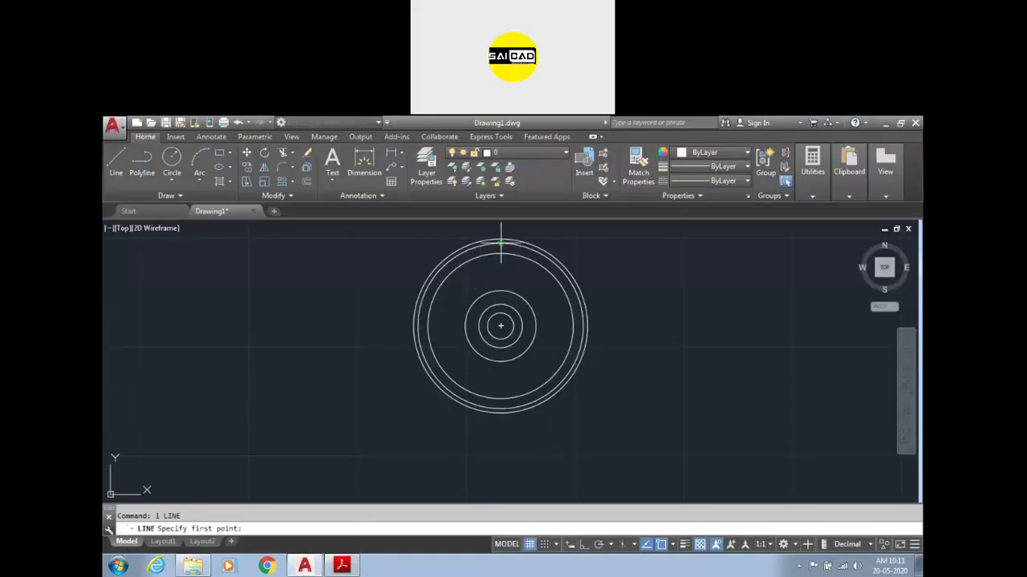
click(500, 243)
click(501, 312)
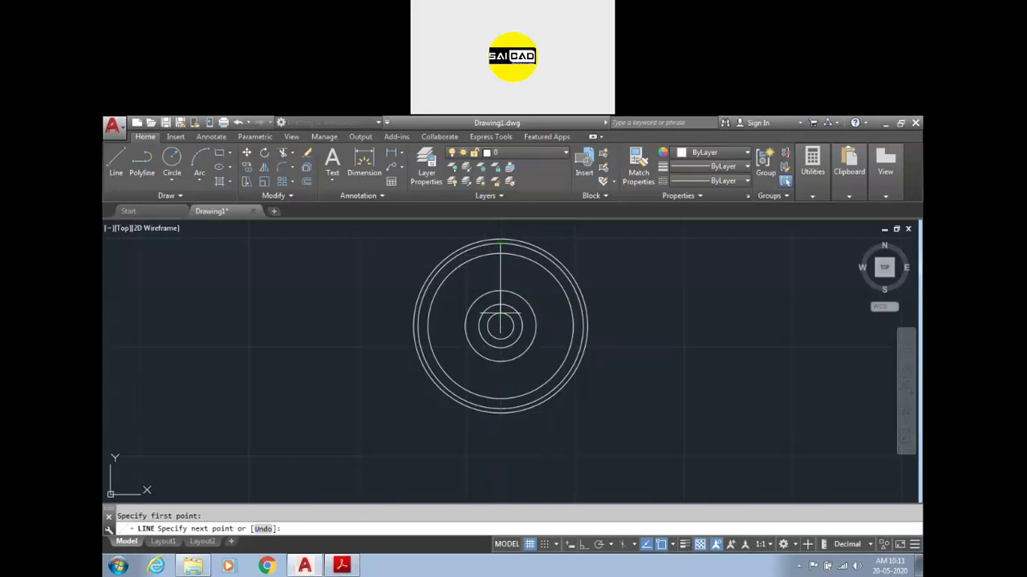
key(Escape)
- Offset the vertical centre line by 7.5 to both sides to form the spoke edges
scroll(497, 267, up, 4)
text(o)
key(Return)
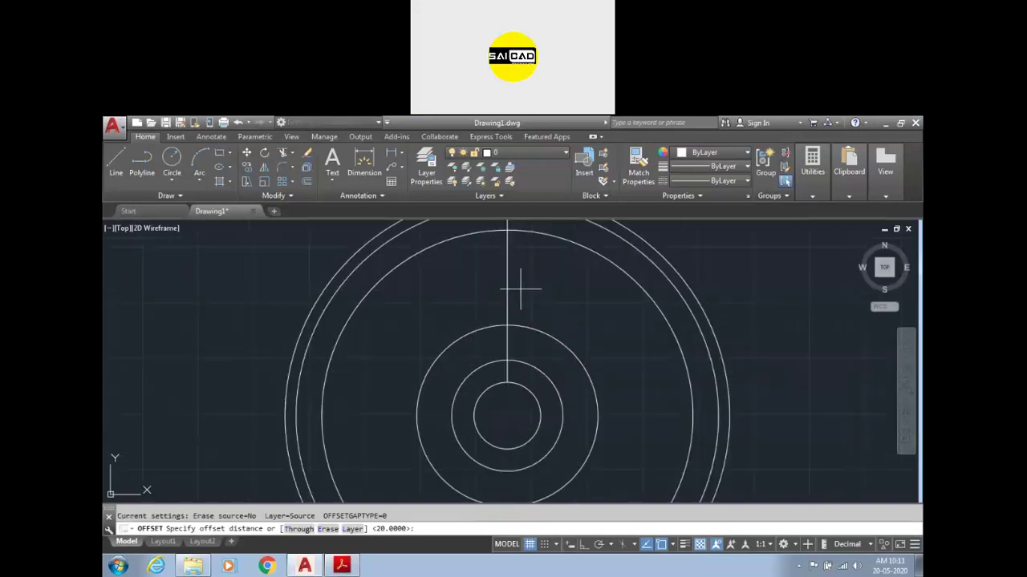
text(7.5)
key(Return)
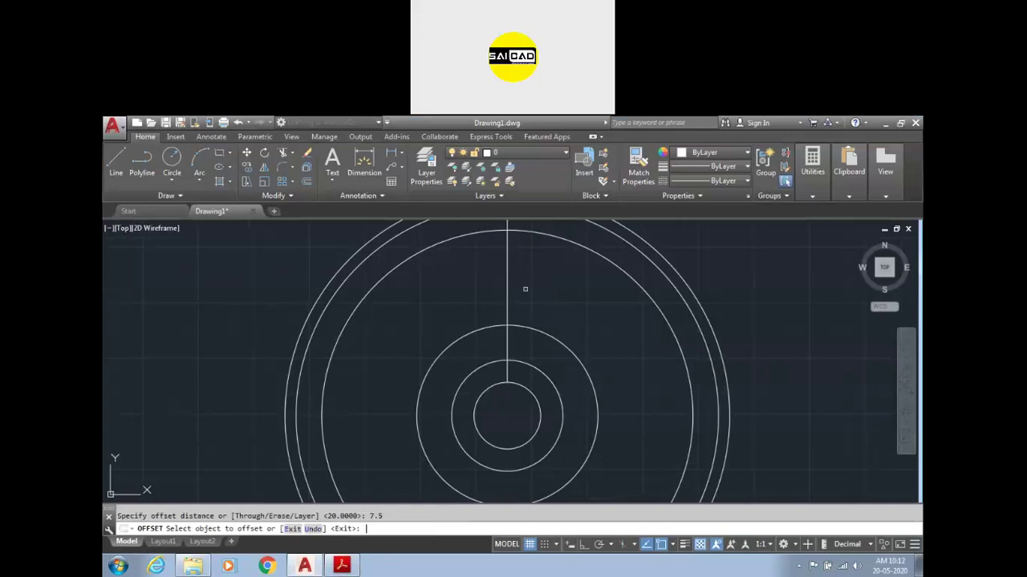
click(509, 278)
click(530, 284)
click(507, 284)
click(485, 283)
scroll(505, 282, down, 2)
key(Escape)
scroll(506, 281, up, 4)
scroll(508, 277, down, 2)
text(f)
key(Return)
text(r)
key(Return)
text(30)
key(Return)
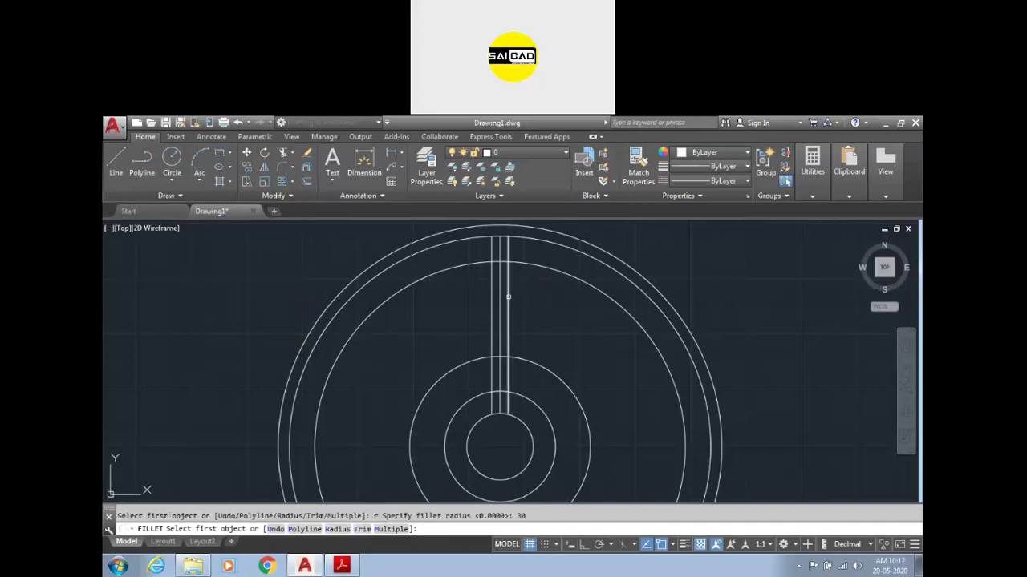
click(508, 296)
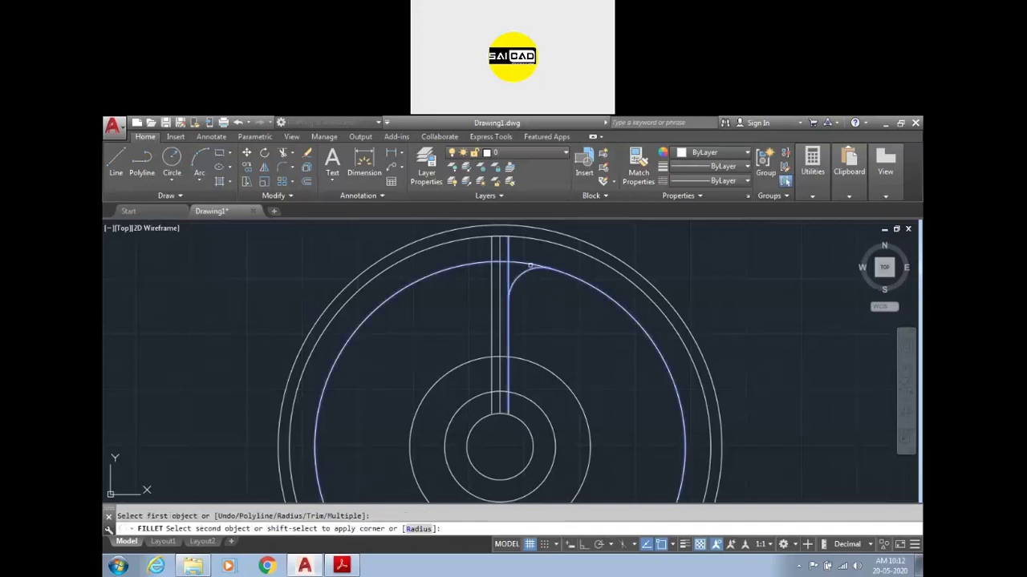
key(Escape)
- Fillet the right spoke edge to the outer window circle in Trim mode with a radius of 30
key(Return)
text(t)
key(Return)
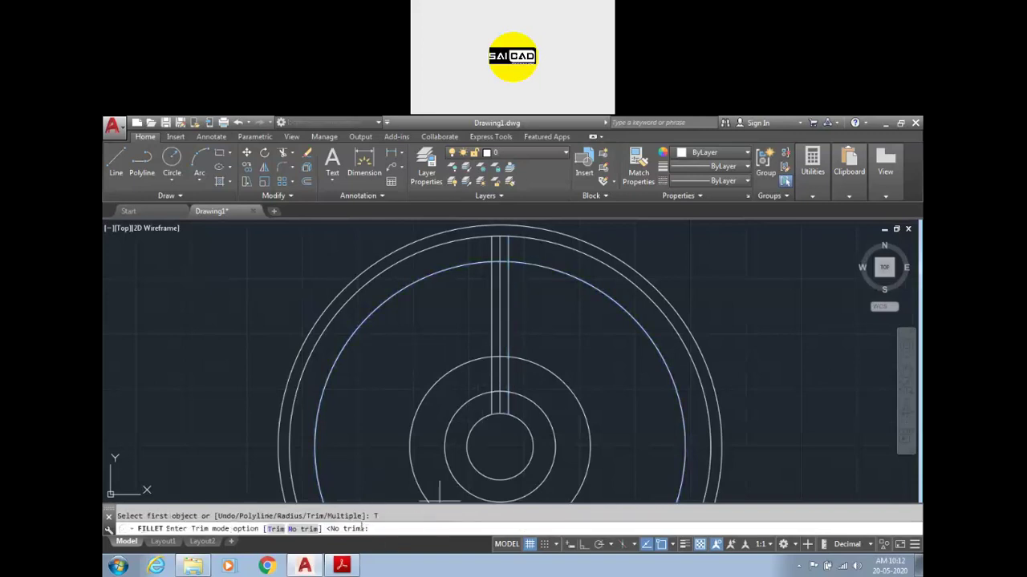
click(275, 529)
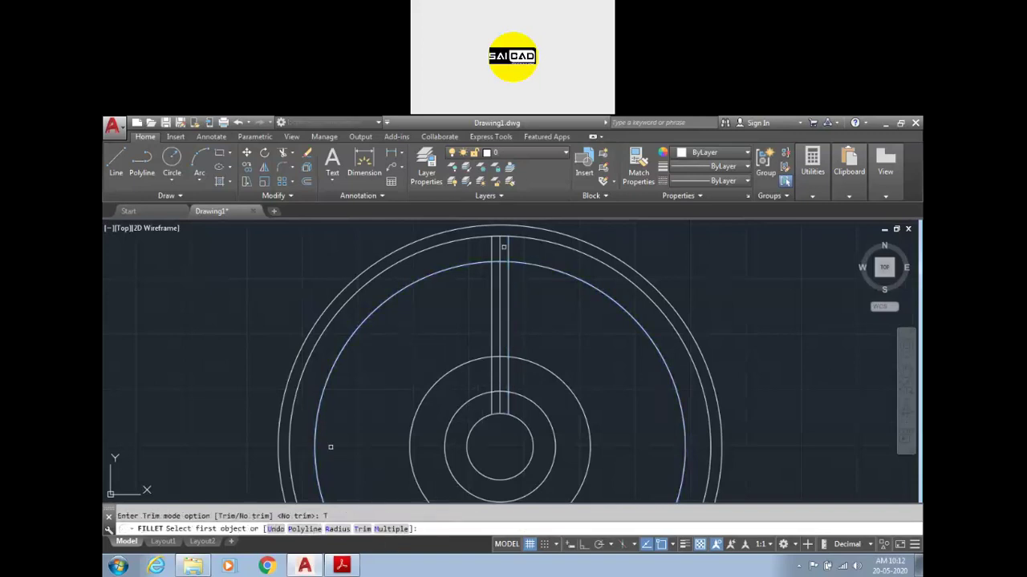
click(316, 529)
text(30)
key(Return)
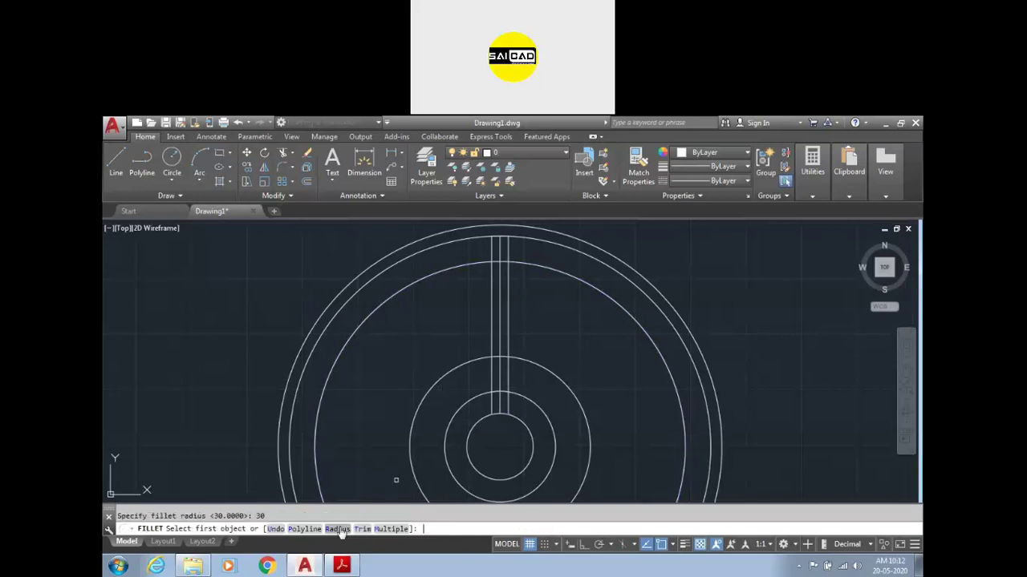
click(509, 274)
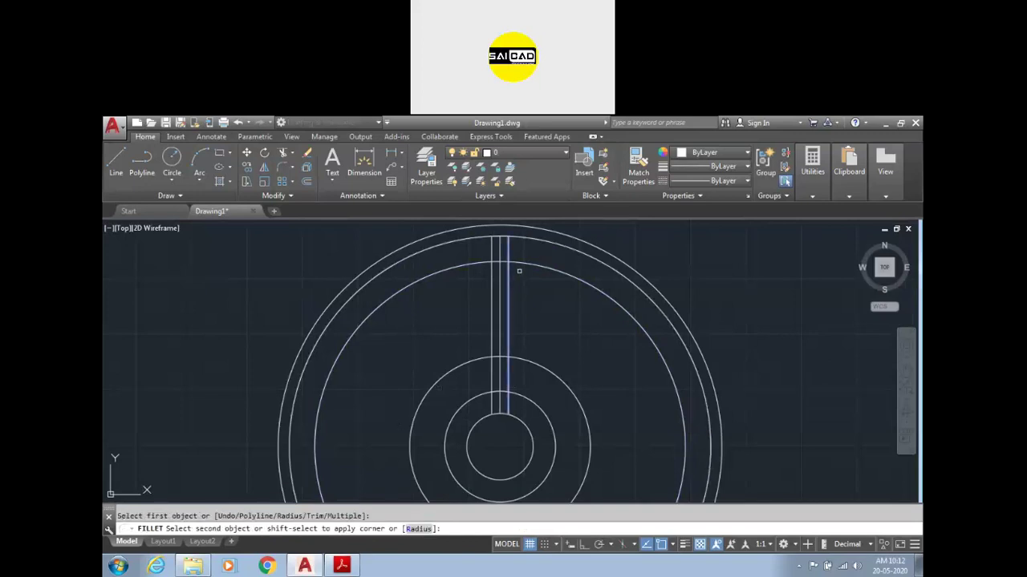
click(525, 267)
- Fillet the lower part of the right spoke edge to the inner window circle with the same radius
key(Return)
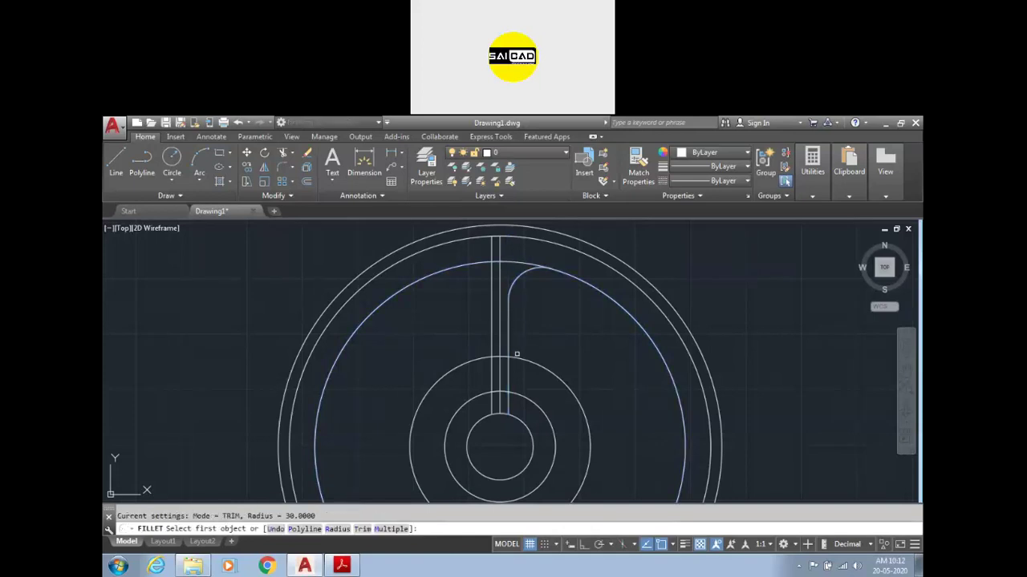
click(508, 357)
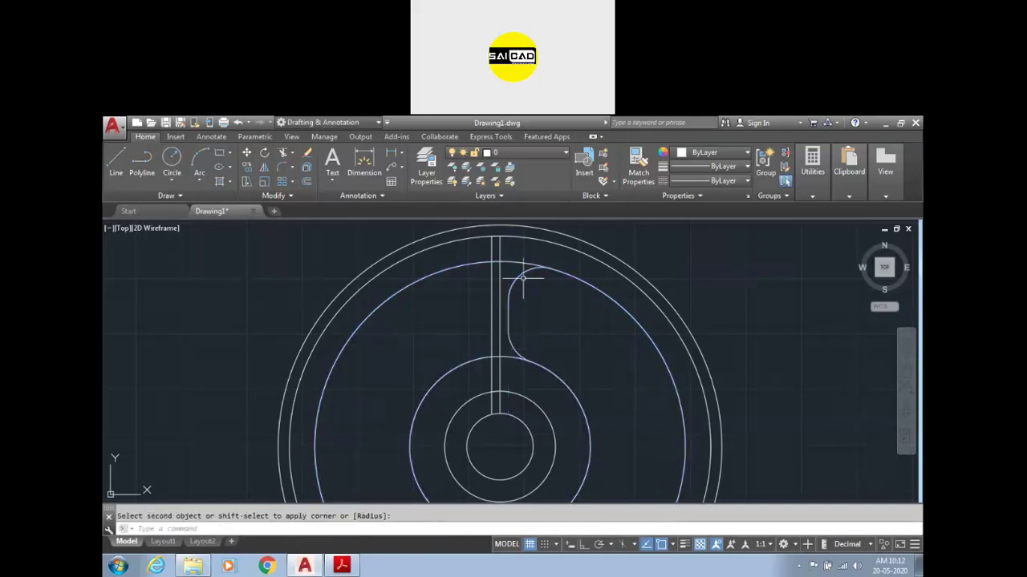
scroll(523, 276, down, 2)
key(Escape)
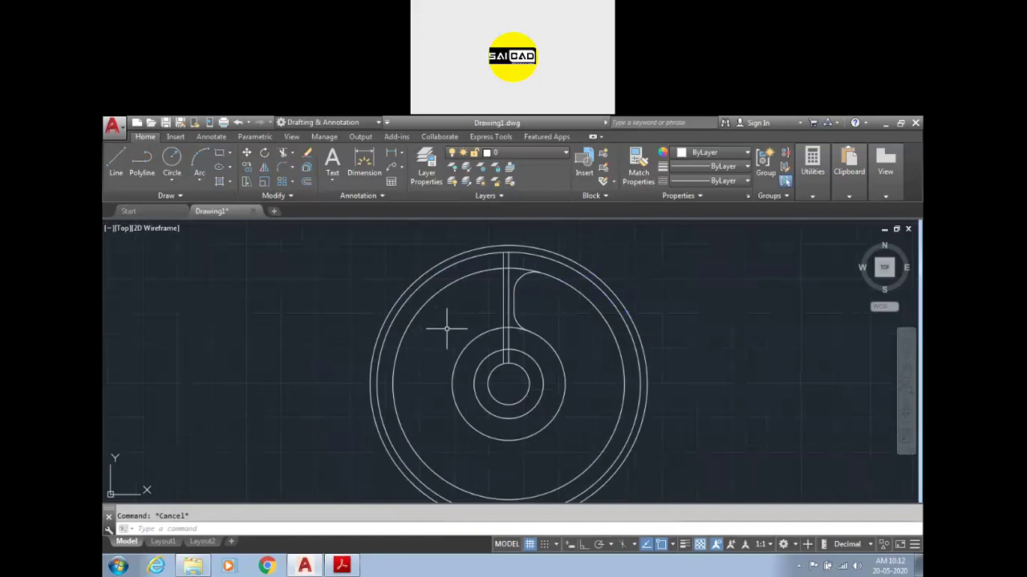
- Try rotating the left spoke edge by 60 degrees about the wheel centre and undo the rotation
scroll(494, 291, up, 2)
click(522, 294)
click(483, 313)
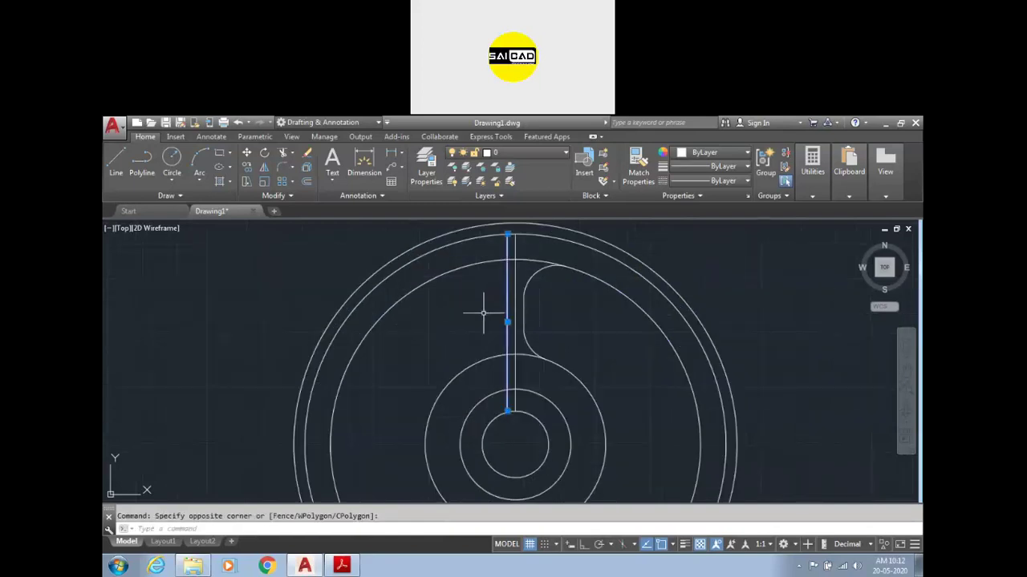
key(Escape)
key(Escape)
click(507, 318)
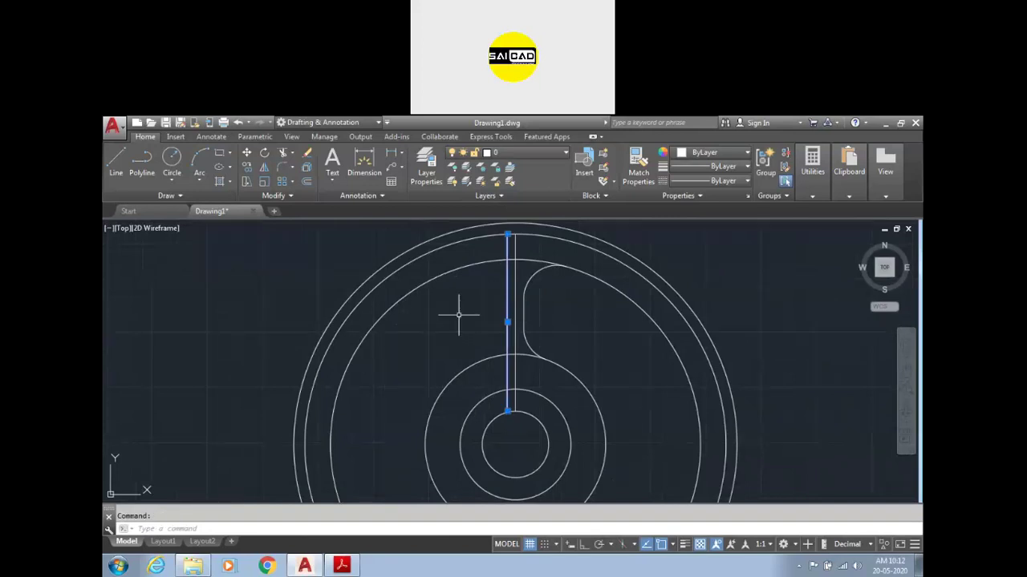
scroll(618, 357, down, 1)
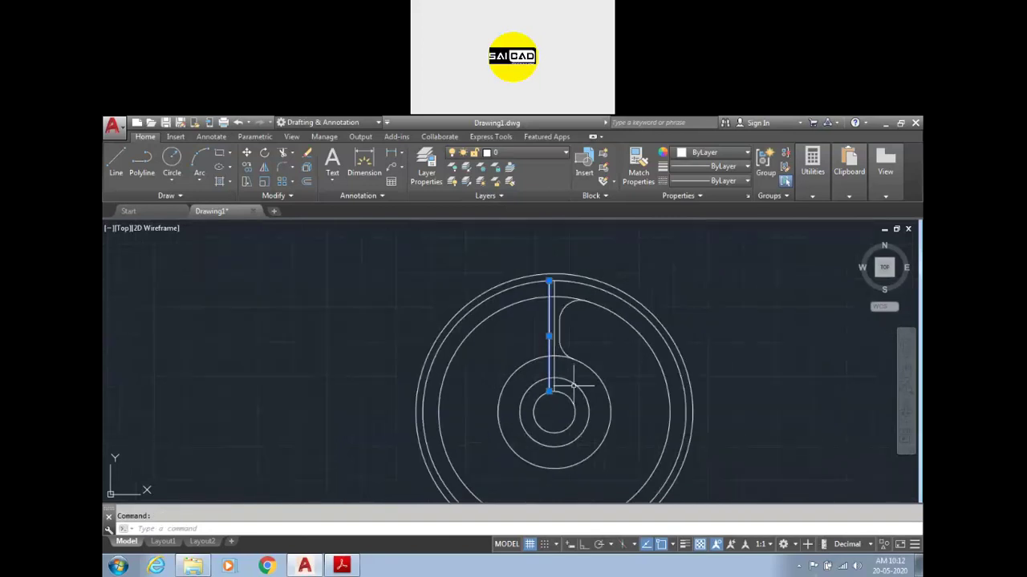
text(ro)
key(Return)
click(553, 413)
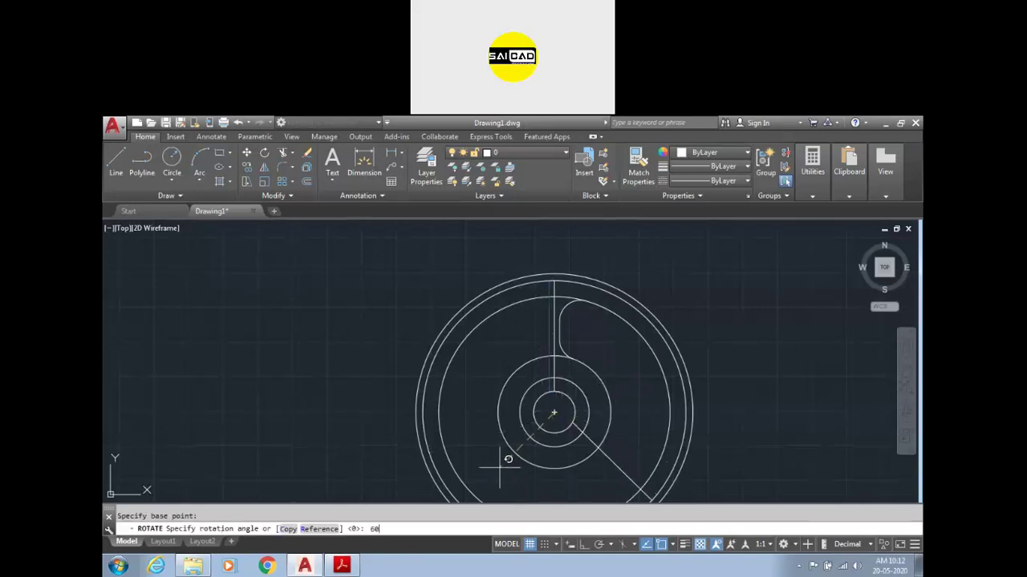
key(Return)
key(ctrl+z)
- Rotate the left spoke edge by -60 degrees about the wheel centre
click(555, 340)
key(Return)
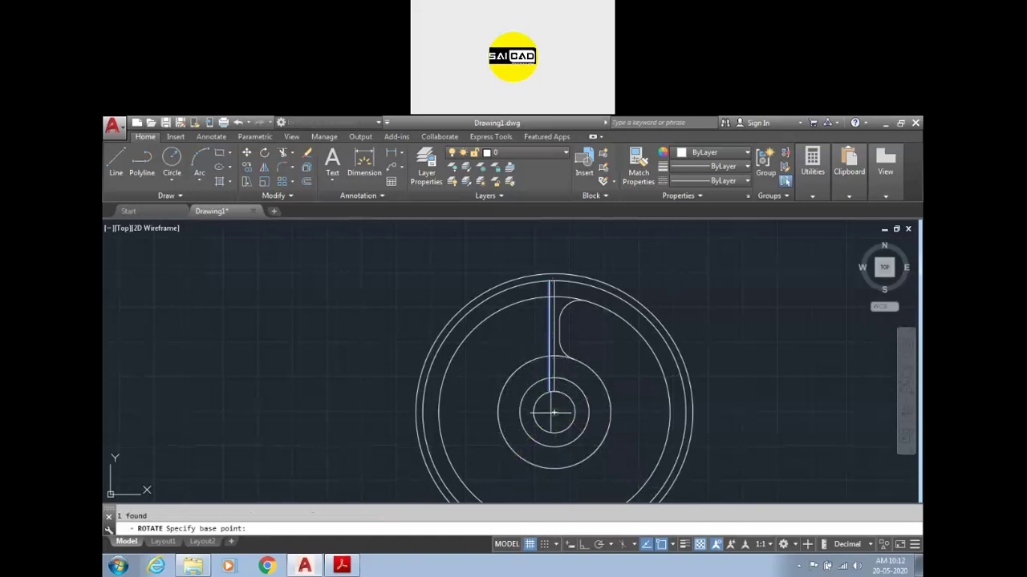
click(554, 413)
text(-60)
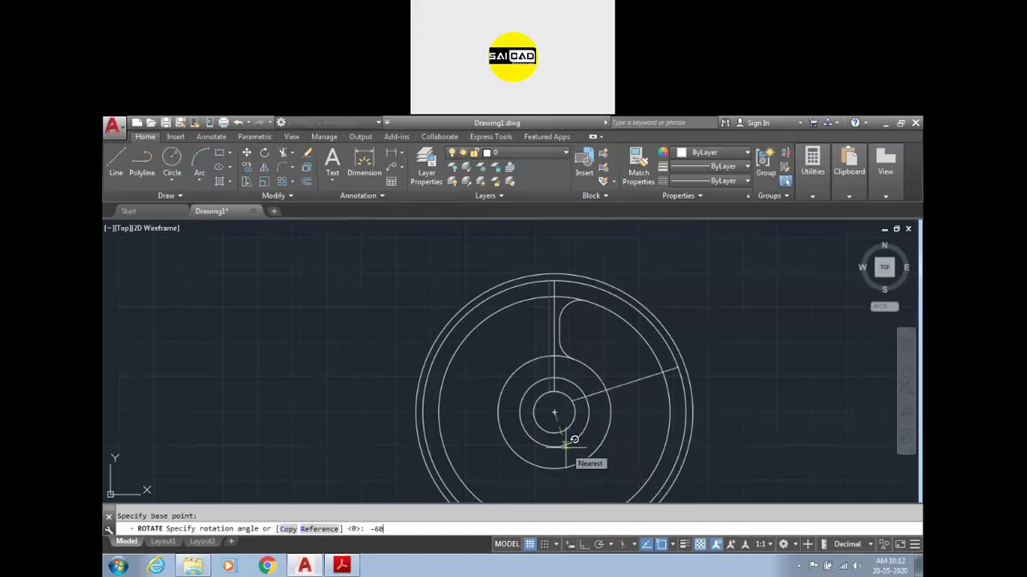
key(Return)
key(Escape)
scroll(610, 329, up, 2)
scroll(634, 313, down, 2)
scroll(633, 317, up, 2)
scroll(642, 309, down, 3)
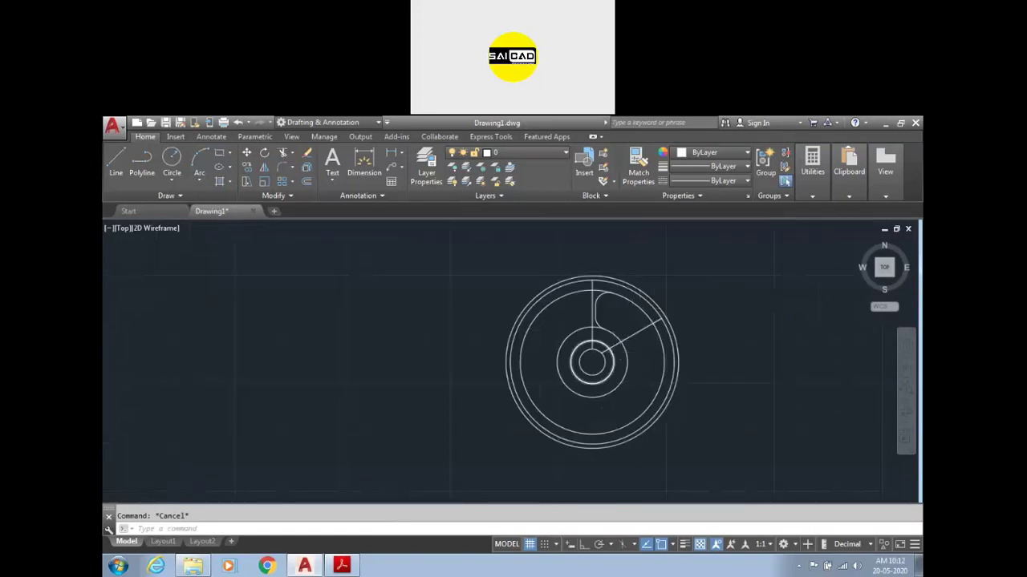
scroll(609, 353, up, 2)
- Switch to Acrobat Reader and examine the spoke and window layout on the wheel drawing
click(341, 567)
scroll(523, 292, down, 1)
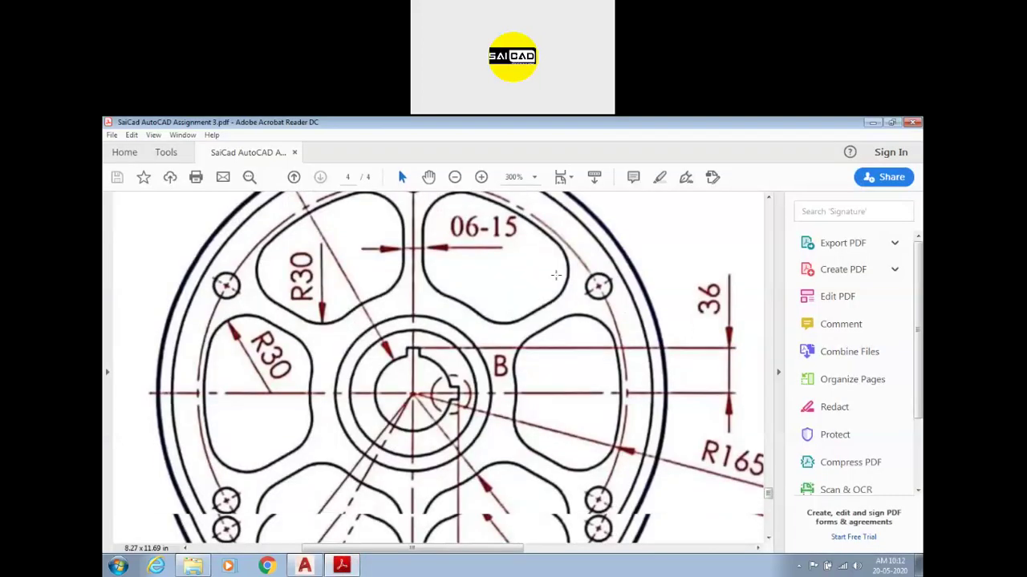
ctrl+scroll(578, 257, down, 2)
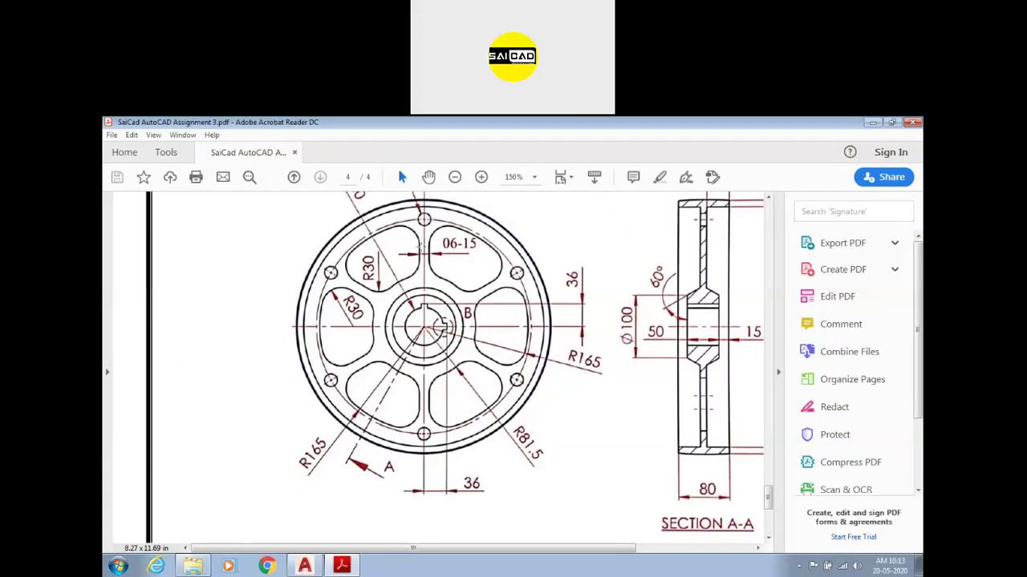
- Return to AutoCAD and fillet the rotated spoke edge to the inner and outer window circles with radius 30
click(341, 571)
scroll(671, 295, up, 3)
click(672, 294)
click(646, 315)
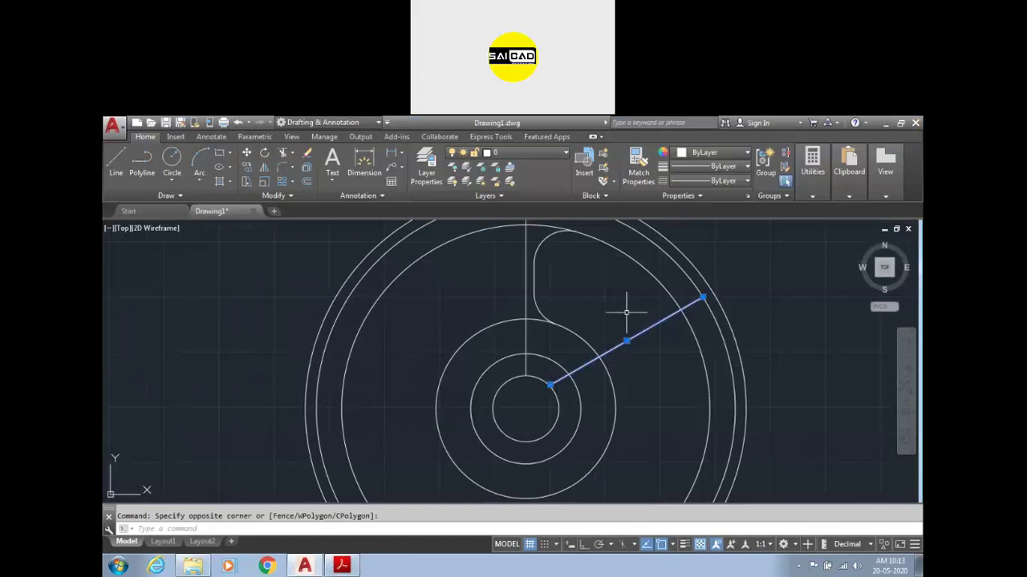
key(Escape)
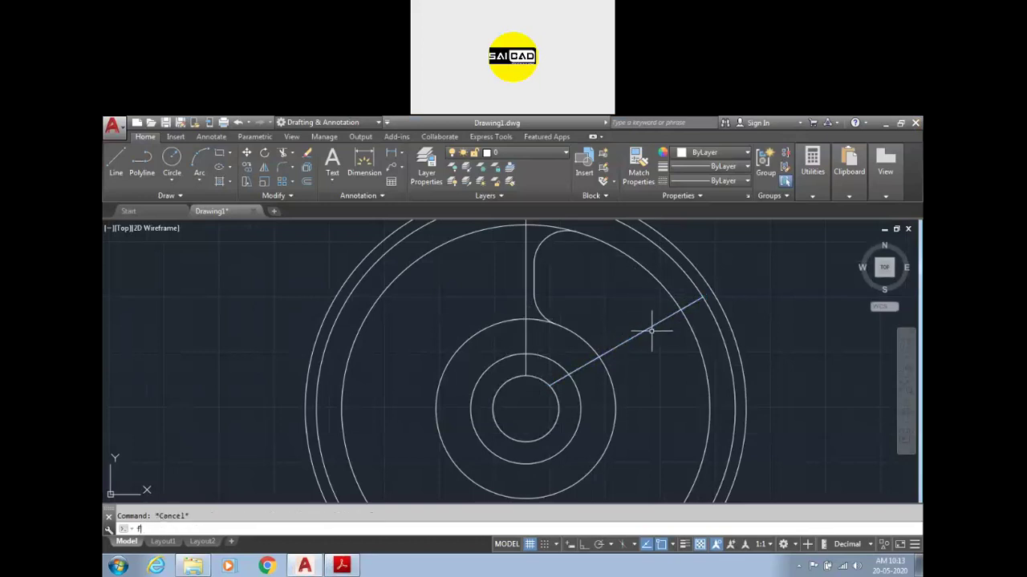
key(Return)
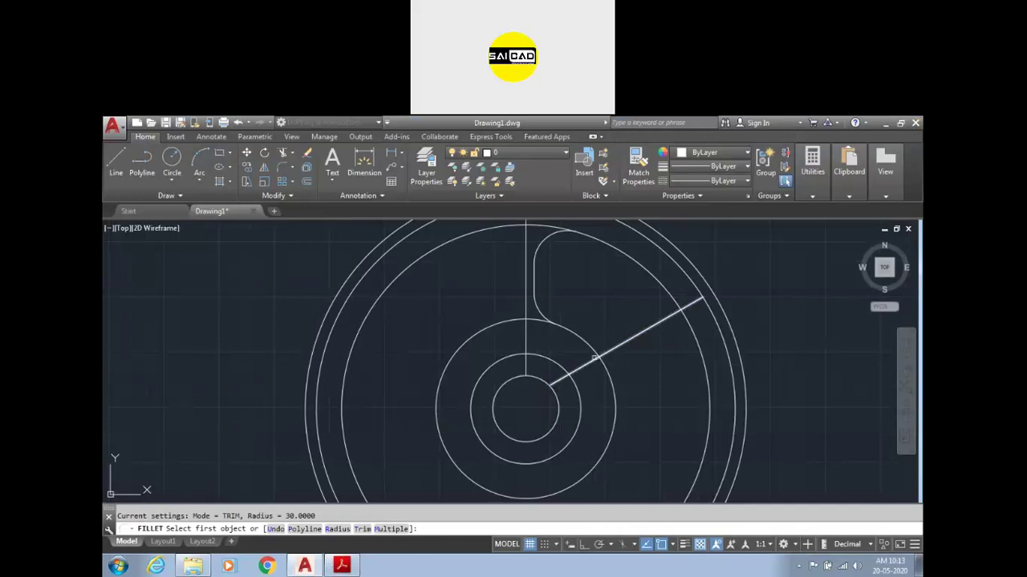
click(594, 358)
key(Return)
click(664, 319)
click(667, 291)
key(Escape)
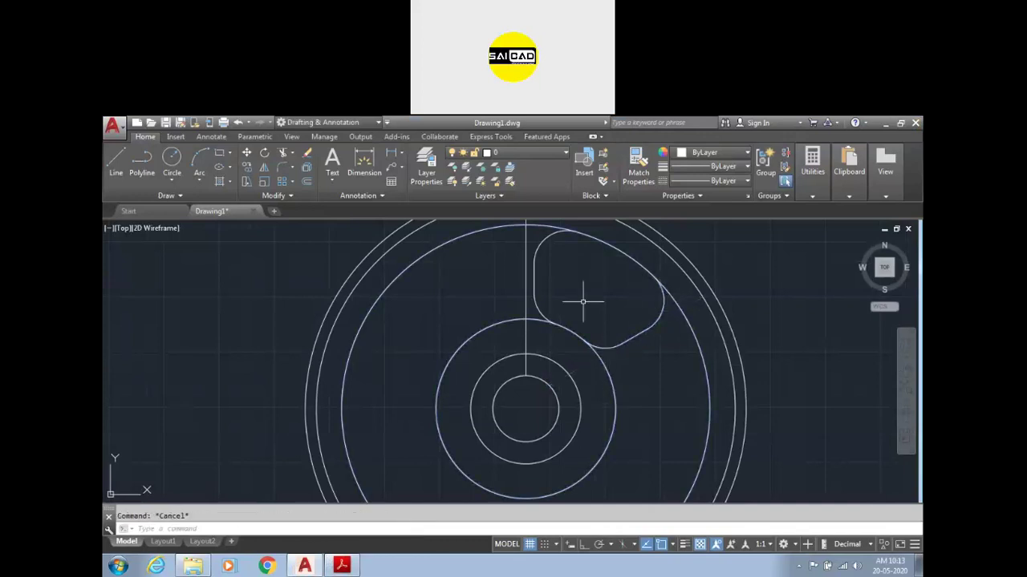
- Trim the inner and outer window circles so that only the closed window outline between the two spoke edges remains
scroll(579, 293, down, 3)
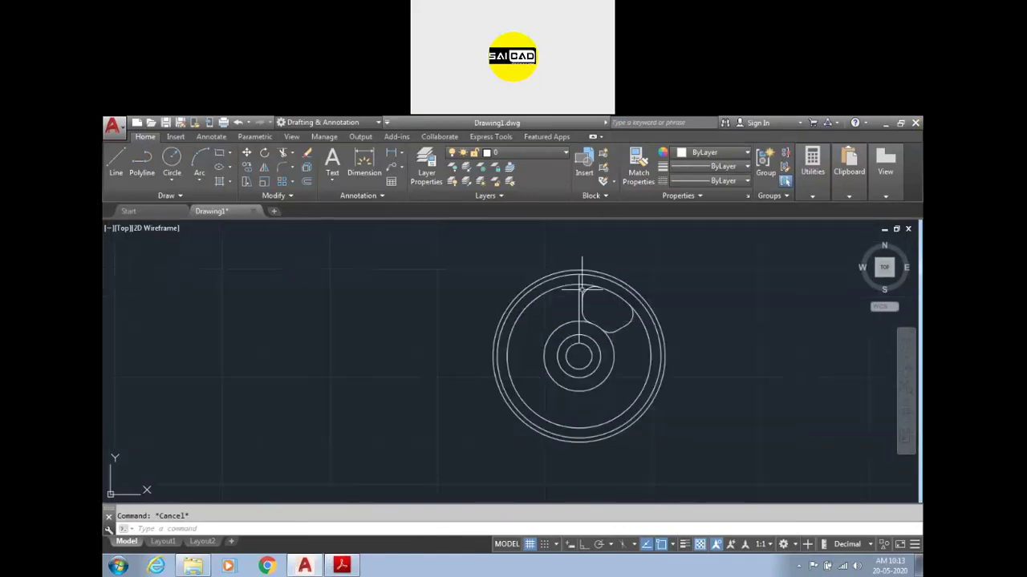
text(tr)
key(Return)
key(Return)
scroll(585, 281, up, 2)
scroll(585, 281, up, 2)
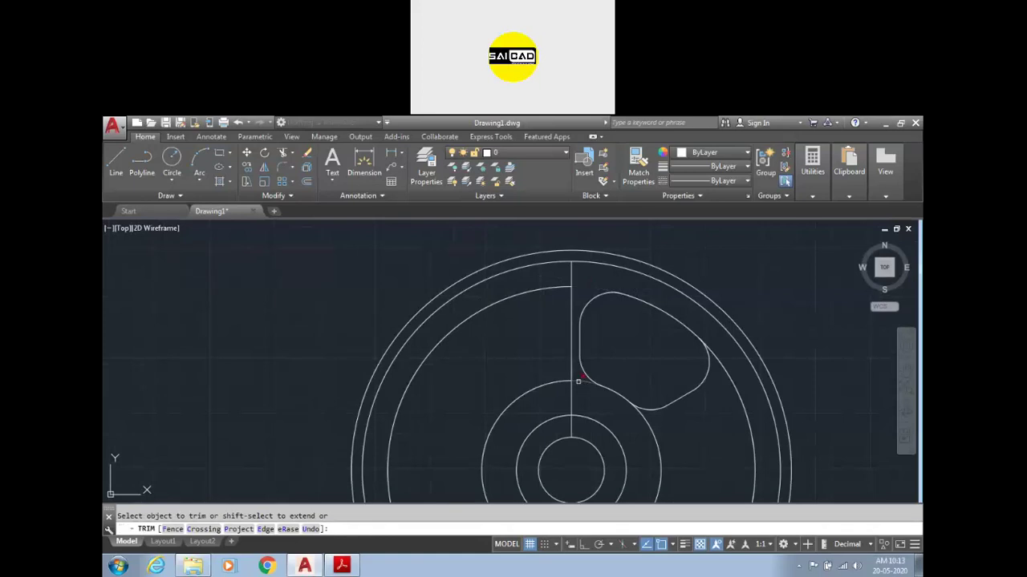
click(733, 377)
key(Escape)
scroll(646, 353, down, 2)
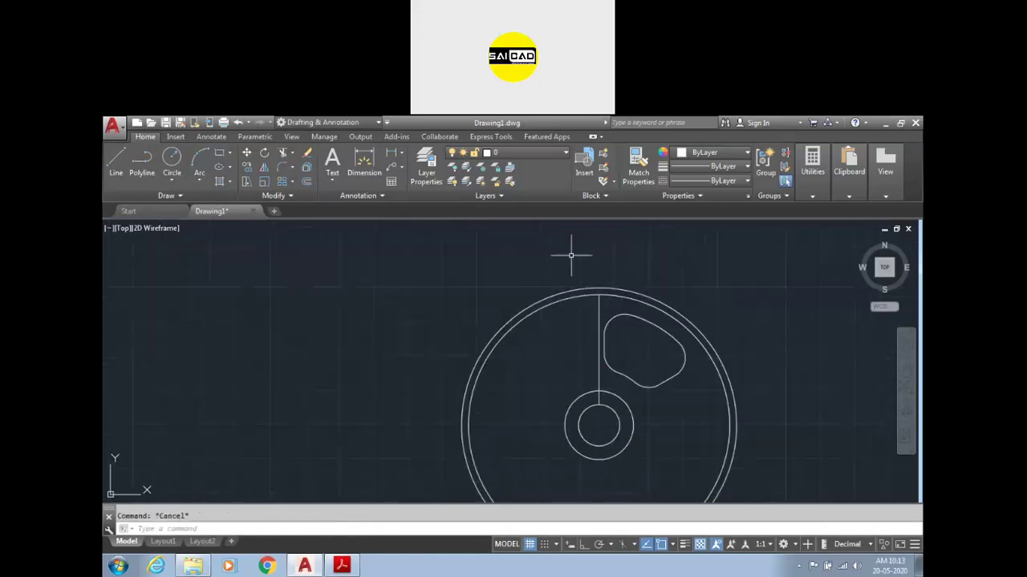
click(562, 244)
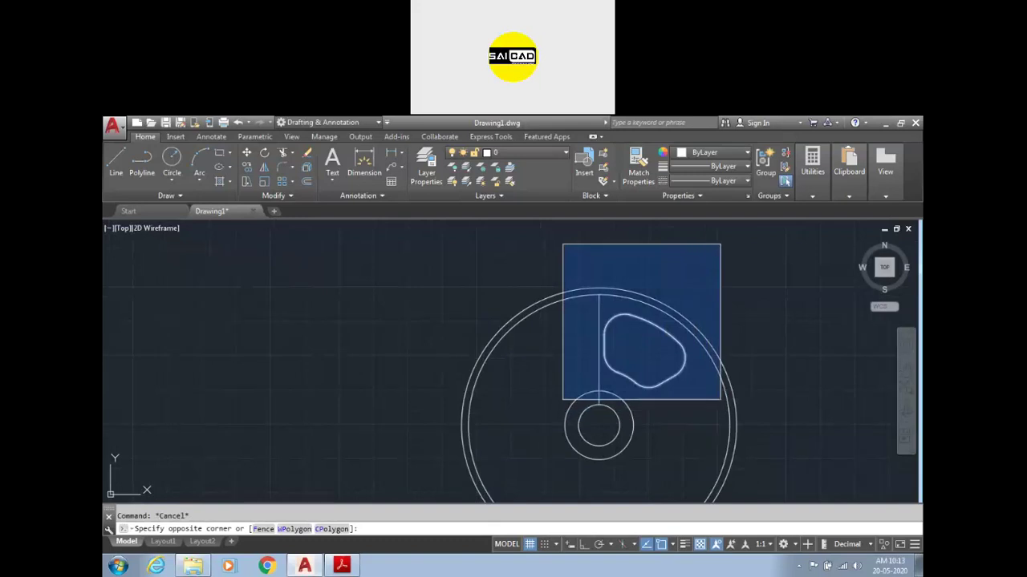
click(720, 399)
text(ar)
key(Return)
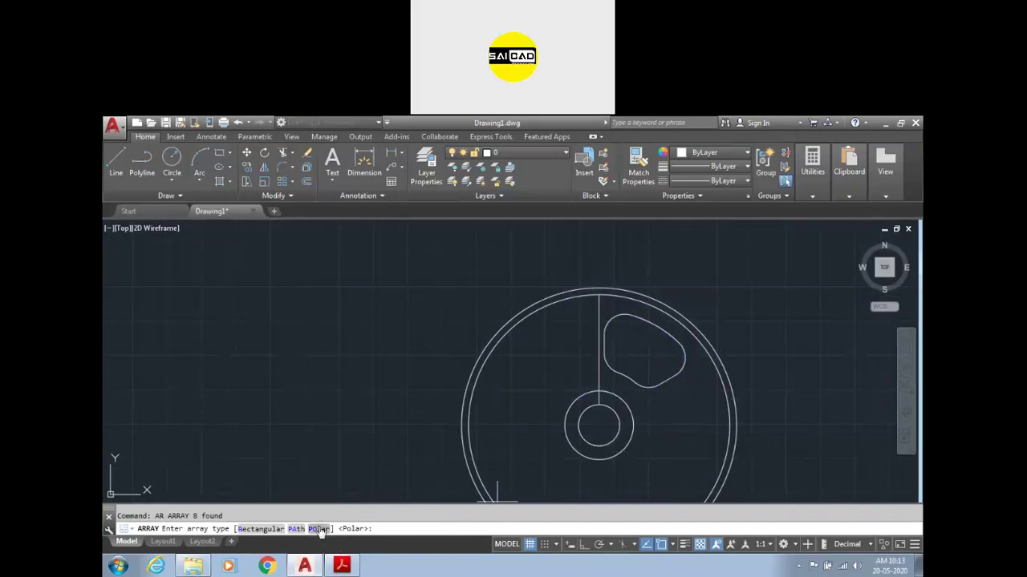
key(Escape)
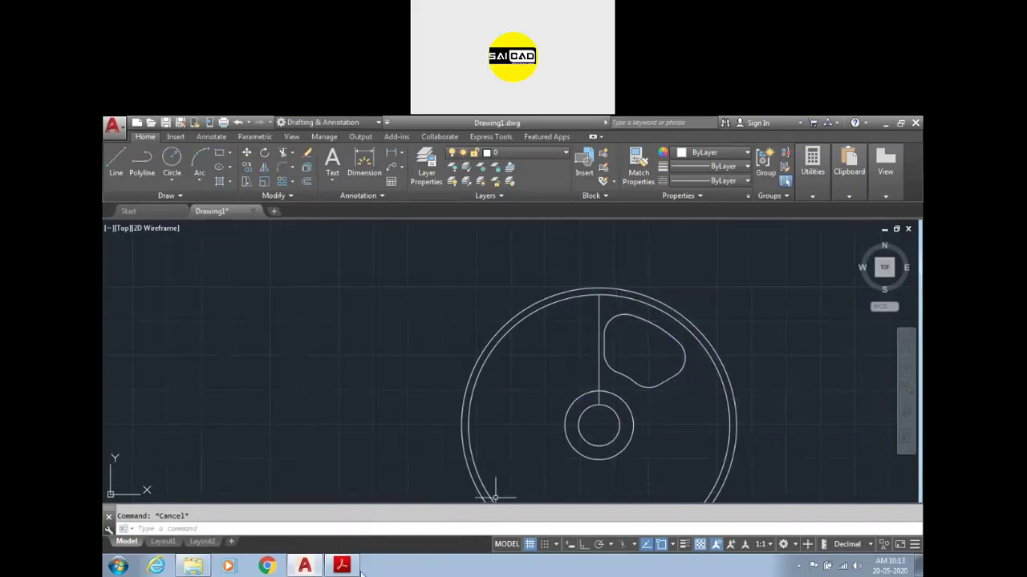
- Check the hole callout in Acrobat Reader and draw a concentric circle of radius 170 at the wheel centre in AutoCAD
click(353, 568)
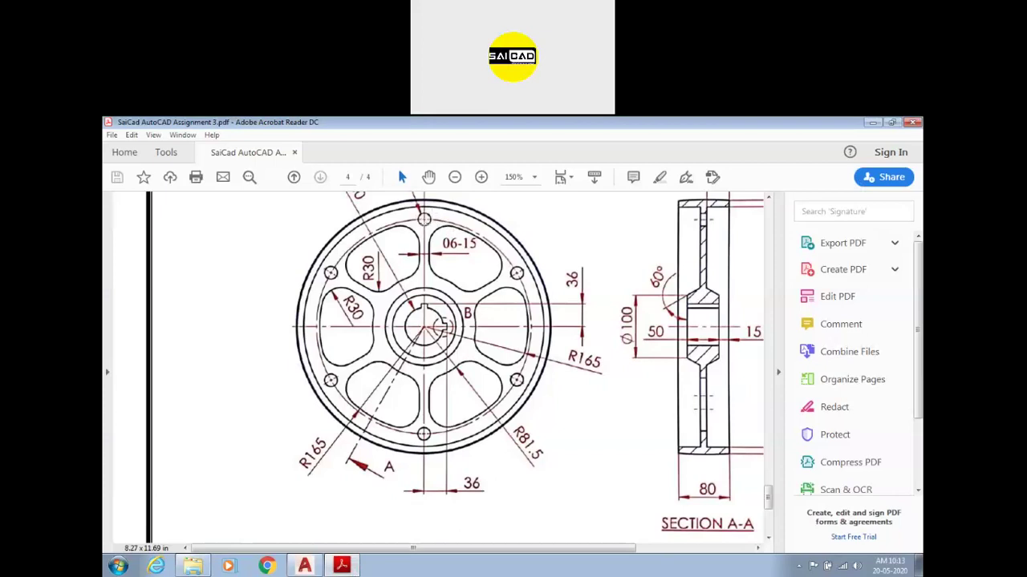
scroll(432, 257, up, 4)
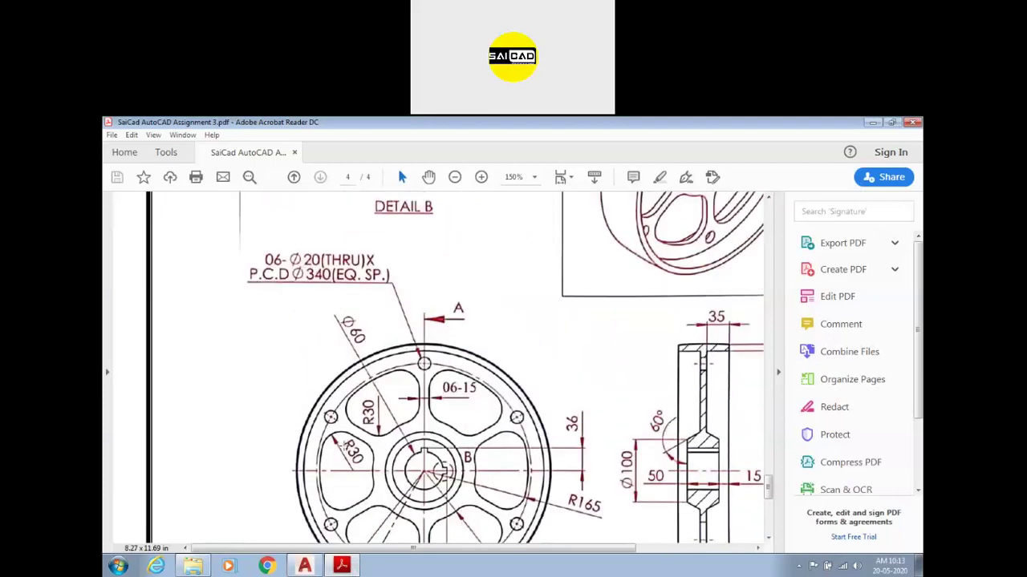
click(307, 566)
scroll(635, 330, down, 2)
text(c)
key(Return)
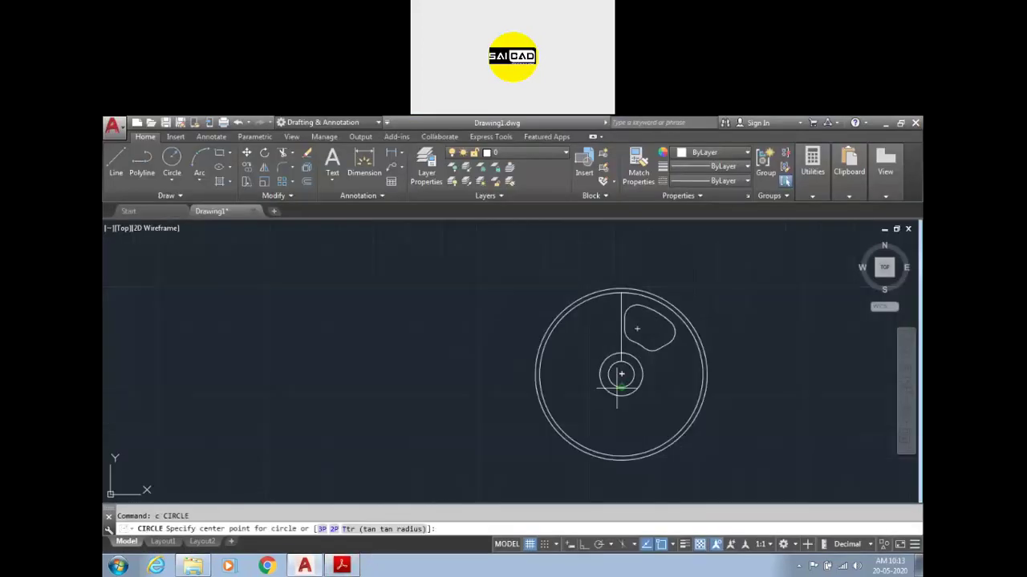
click(620, 373)
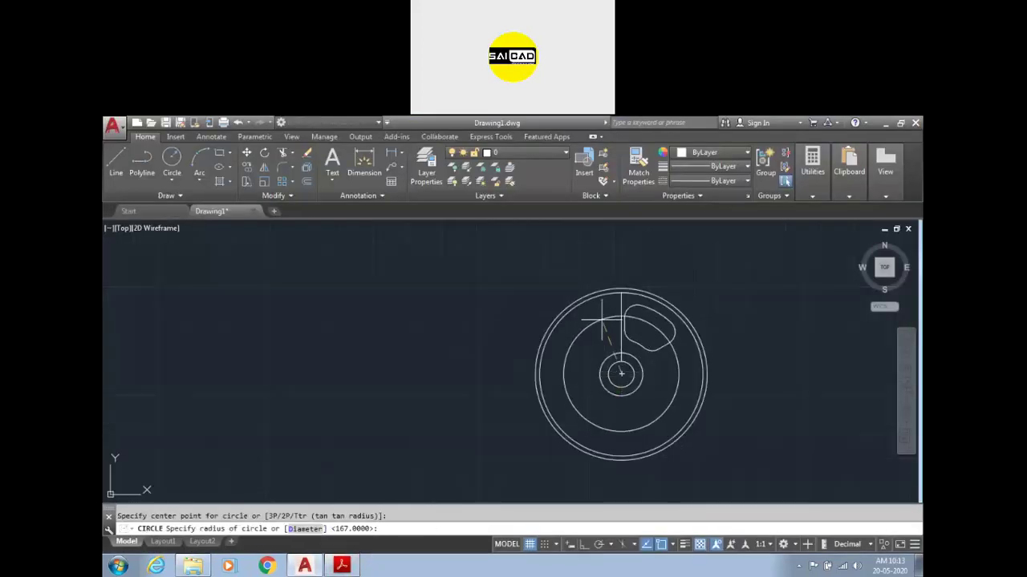
text(170)
key(Return)
- Draw a circle of radius 10 where the vertical centre line meets the top of the 170-radius pitch circle
scroll(630, 282, up, 2)
key(Return)
scroll(619, 297, up, 2)
click(617, 312)
text(1)
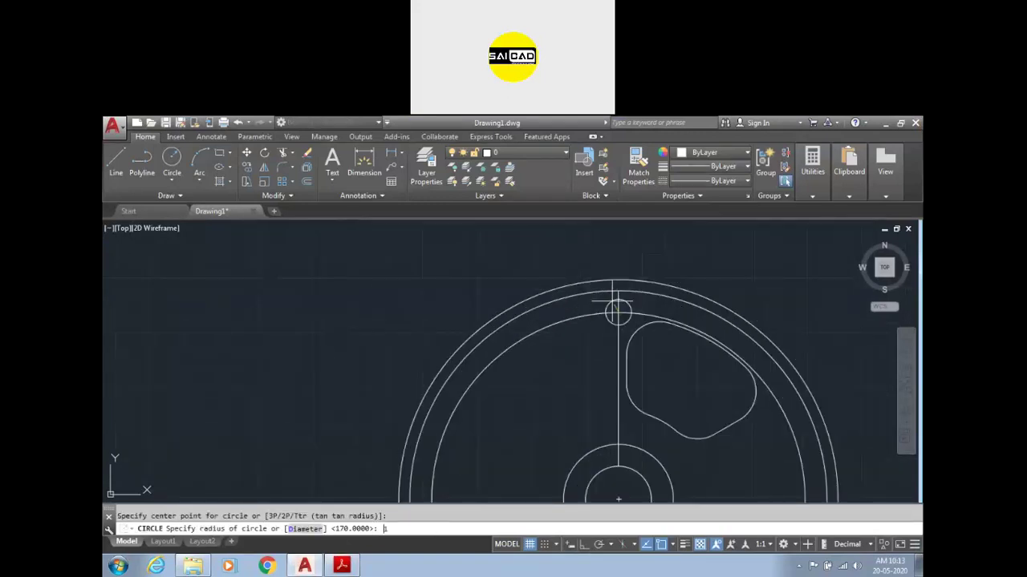
text(0)
key(Escape)
click(616, 295)
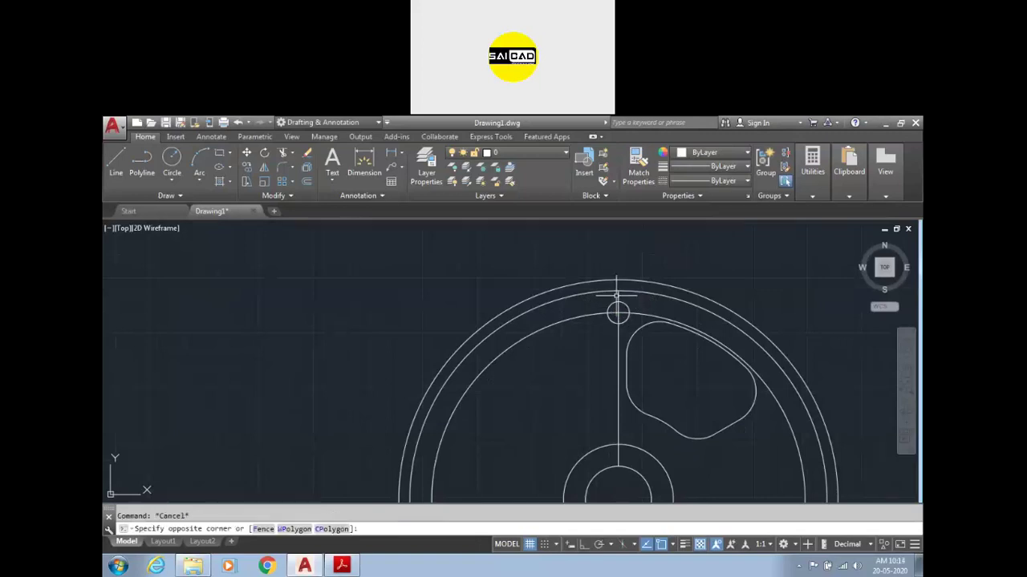
key(Escape)
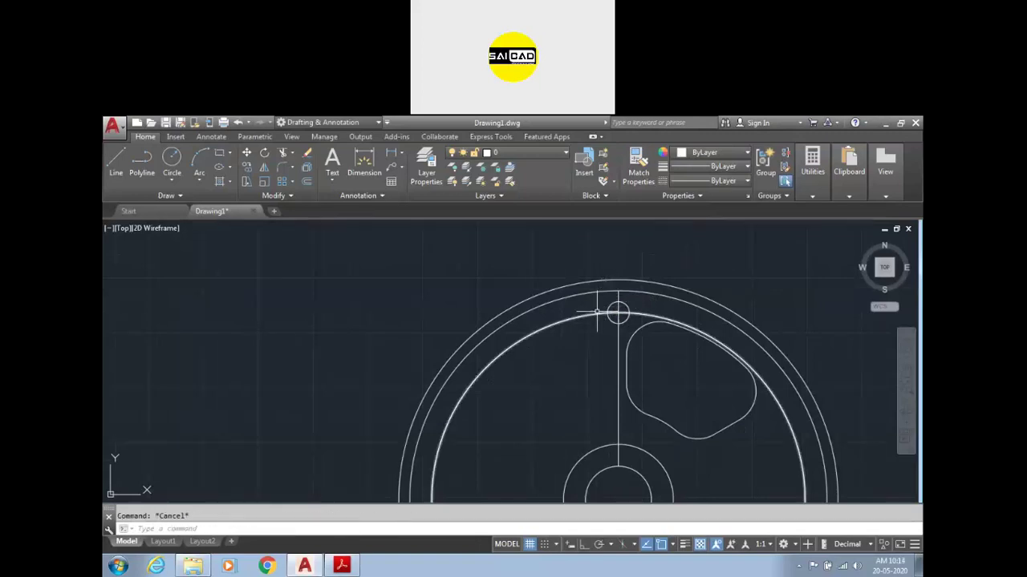
- Load the CENTER linetype from acadiso.lin into the drawing
click(597, 311)
click(584, 323)
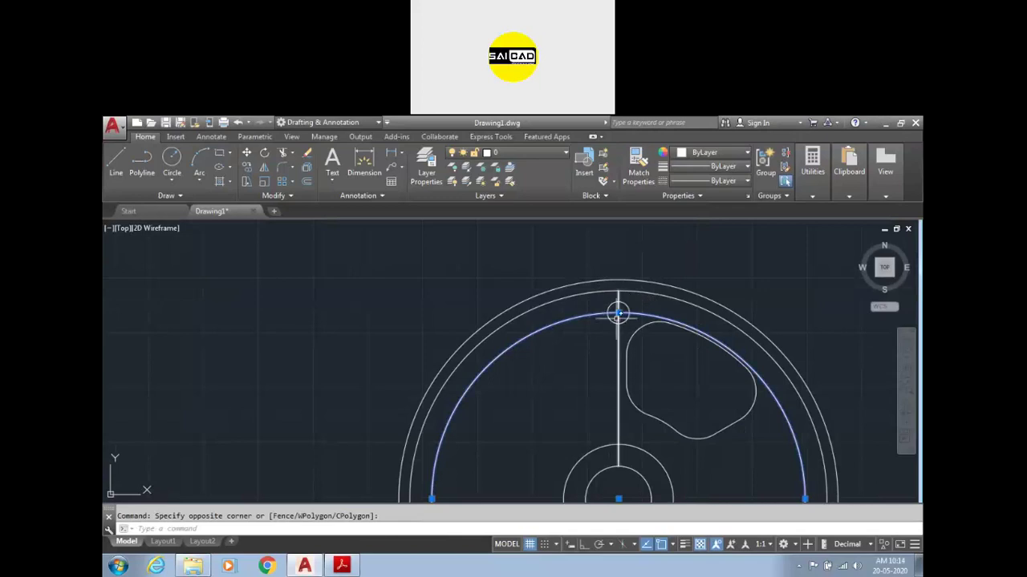
click(726, 180)
click(729, 170)
click(726, 181)
click(698, 241)
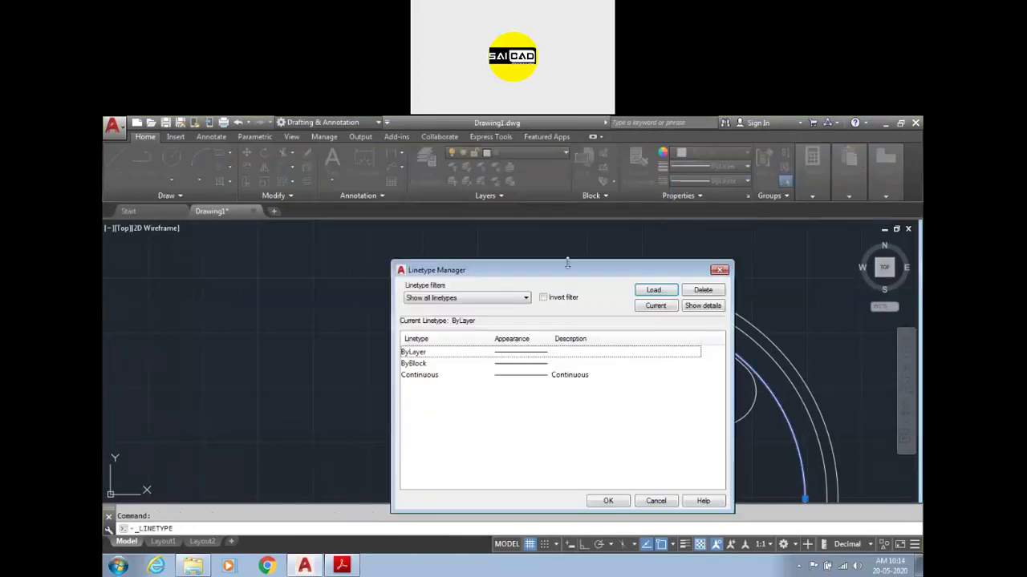
click(653, 291)
click(470, 273)
scroll(489, 284, down, 6)
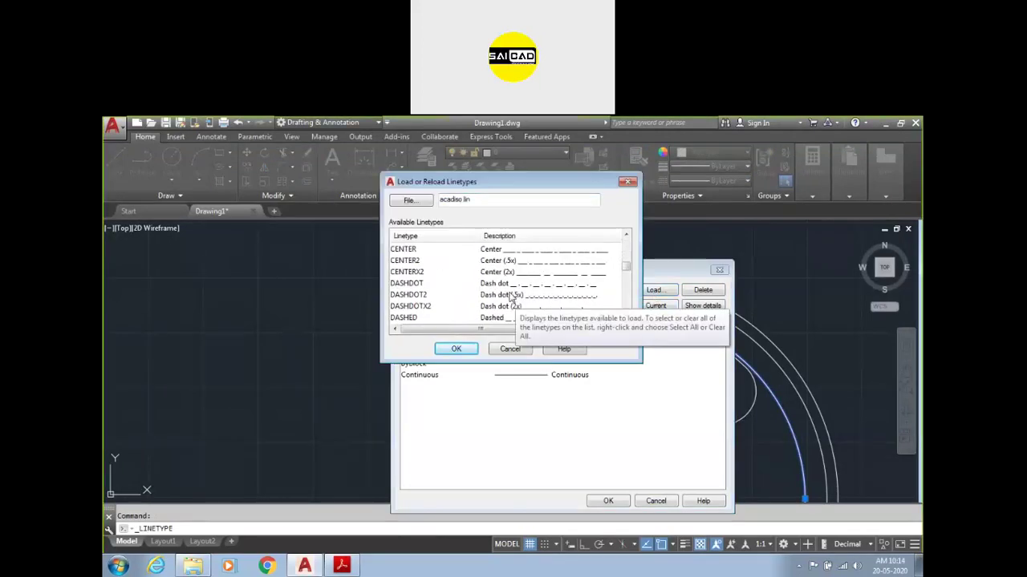
click(544, 253)
click(467, 349)
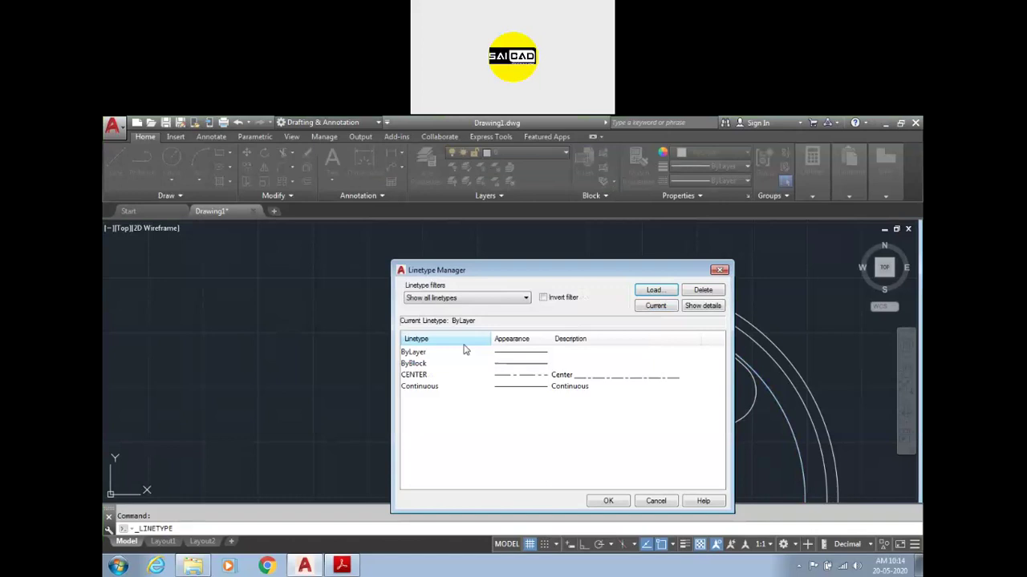
click(608, 500)
- Set the linetype of the wheel's vertical centre line to CENTER
click(618, 421)
click(584, 414)
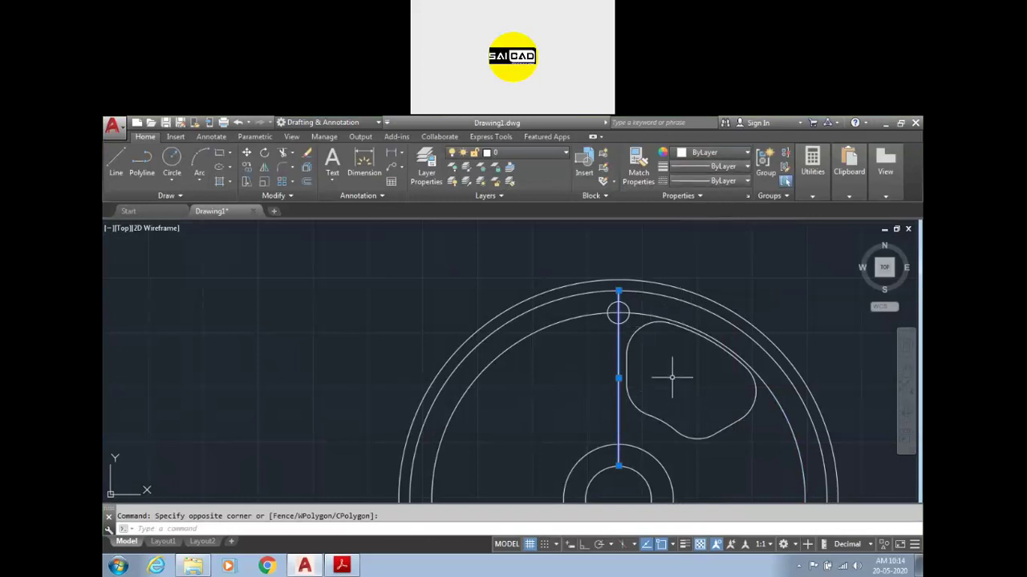
click(722, 181)
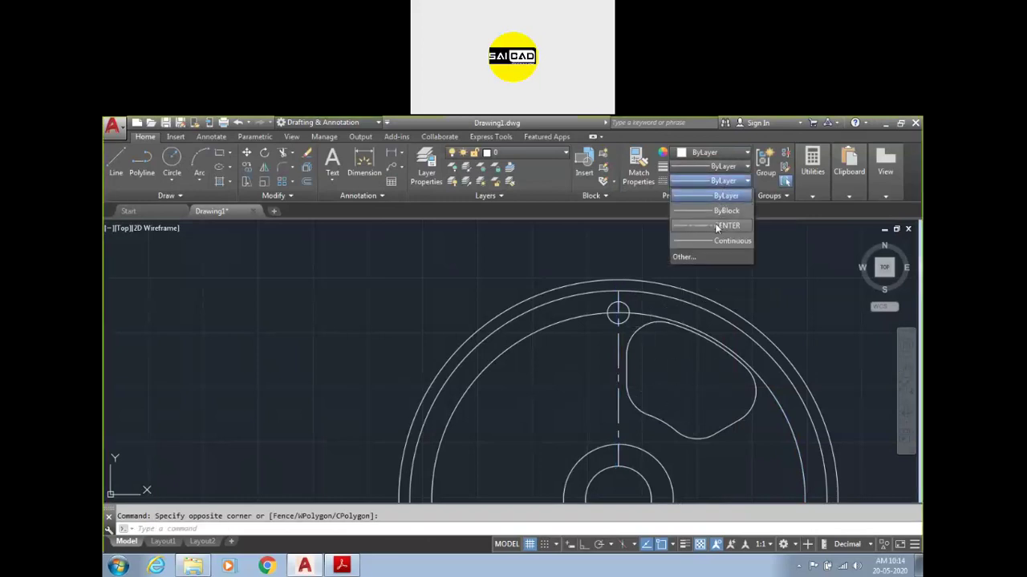
click(716, 226)
key(Escape)
scroll(671, 362, down, 3)
scroll(660, 349, up, 4)
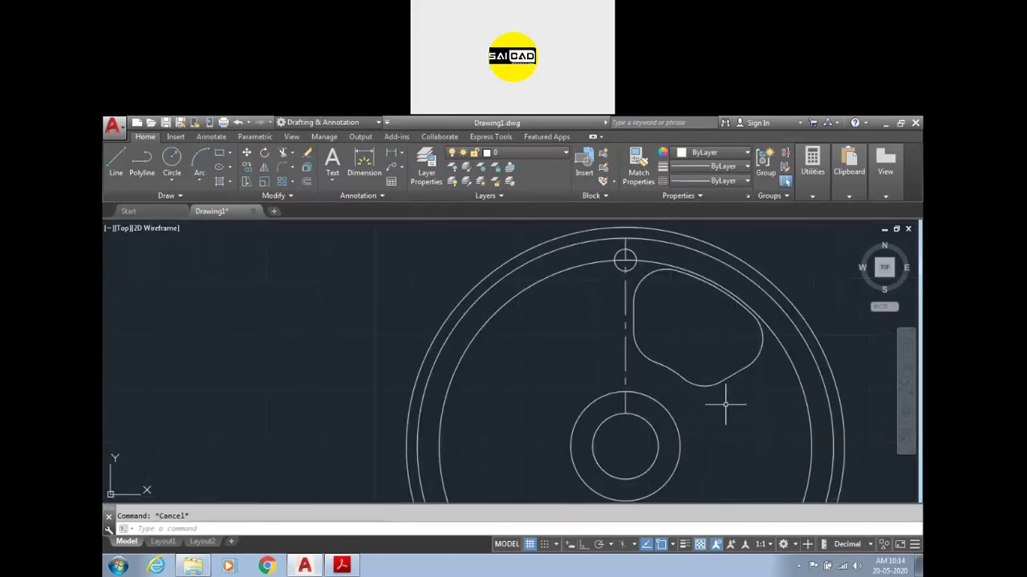
- Switch to Acrobat Reader and examine the wheel's bolt holes, windows, spoke width and radius dimensions on page 4
click(342, 567)
scroll(513, 305, down, 1)
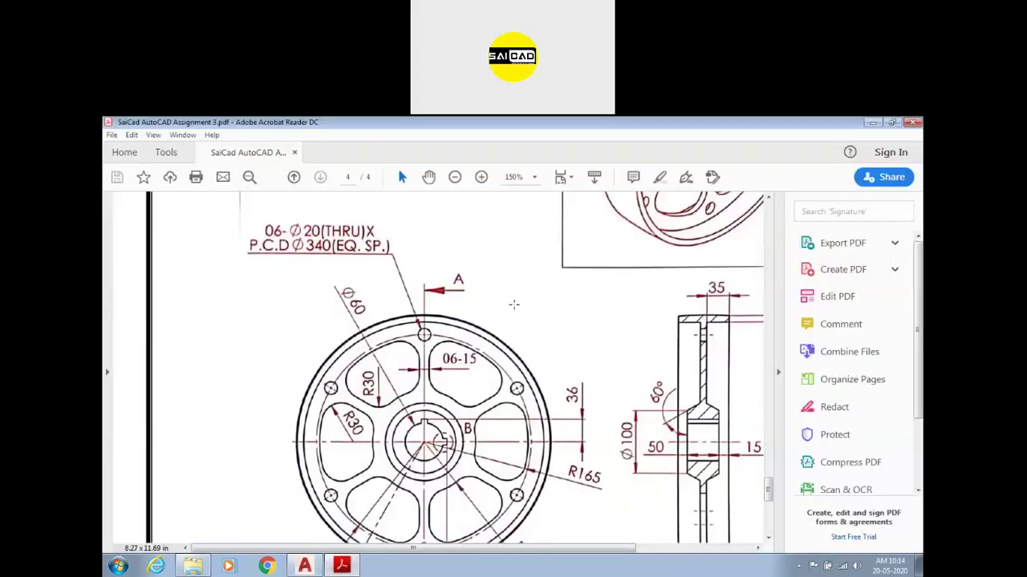
ctrl+scroll(464, 487, up, 2)
scroll(676, 279, down, 2)
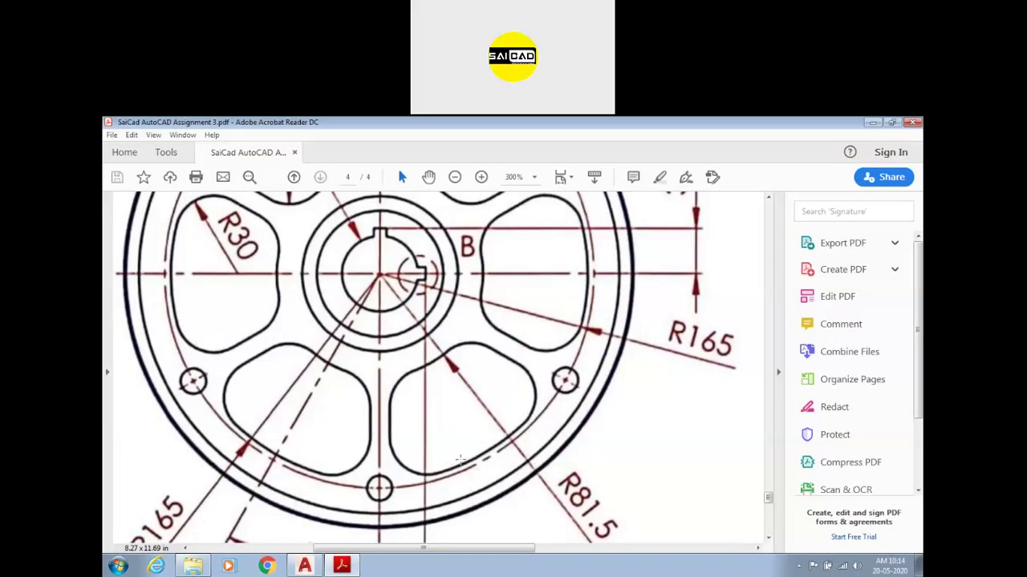
scroll(488, 361, up, 5)
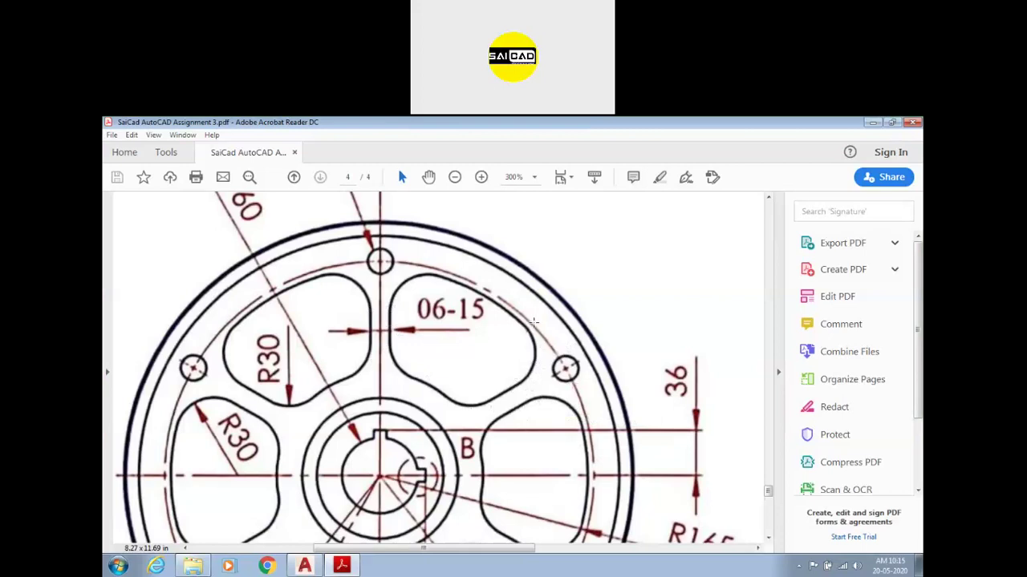
scroll(478, 392, down, 2)
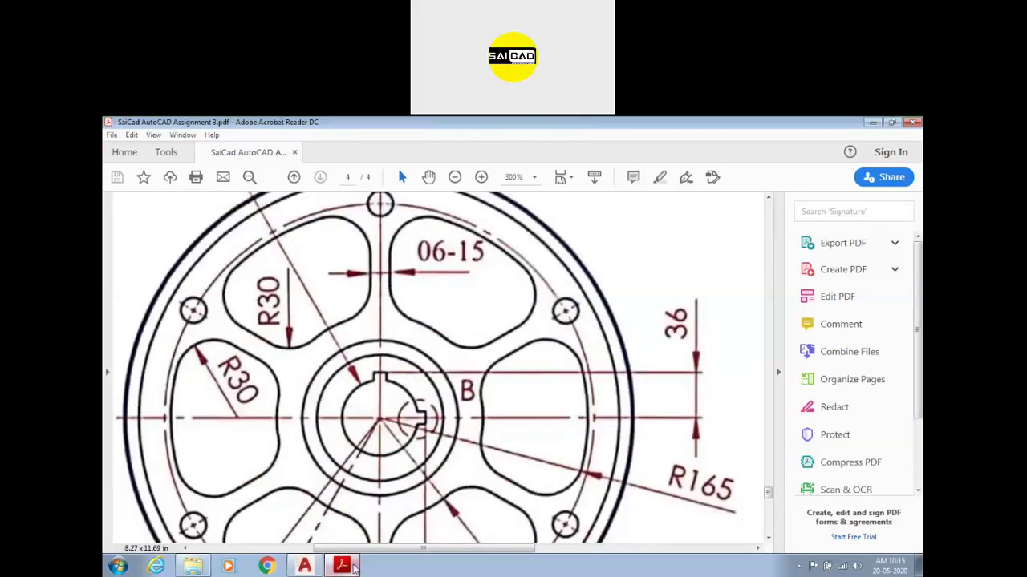
- Return to AutoCAD and paste a copy of the whole wheel into the empty space to the right of the original
click(304, 566)
scroll(525, 325, down, 5)
click(430, 302)
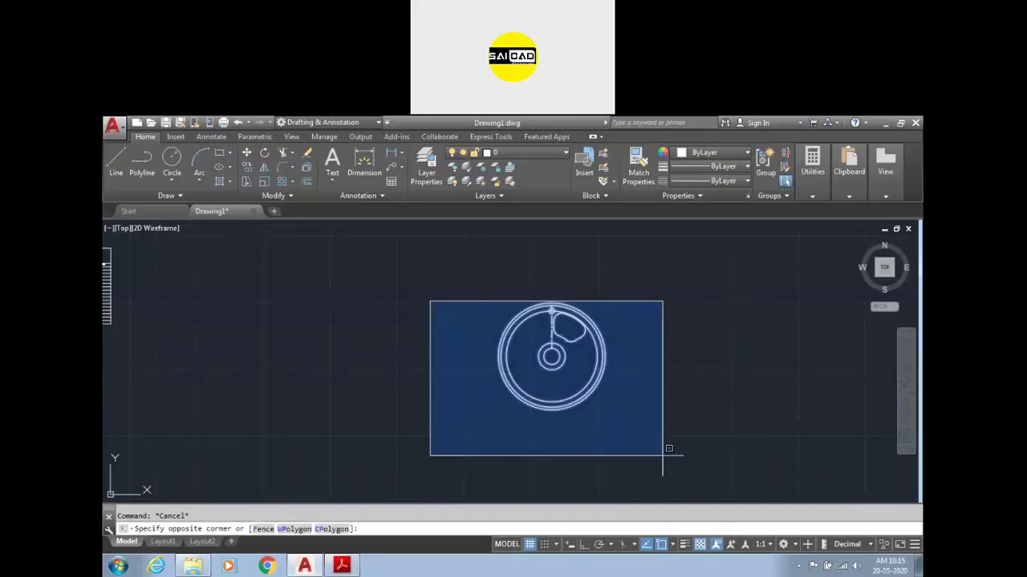
click(676, 475)
key(ctrl+c)
key(ctrl+v)
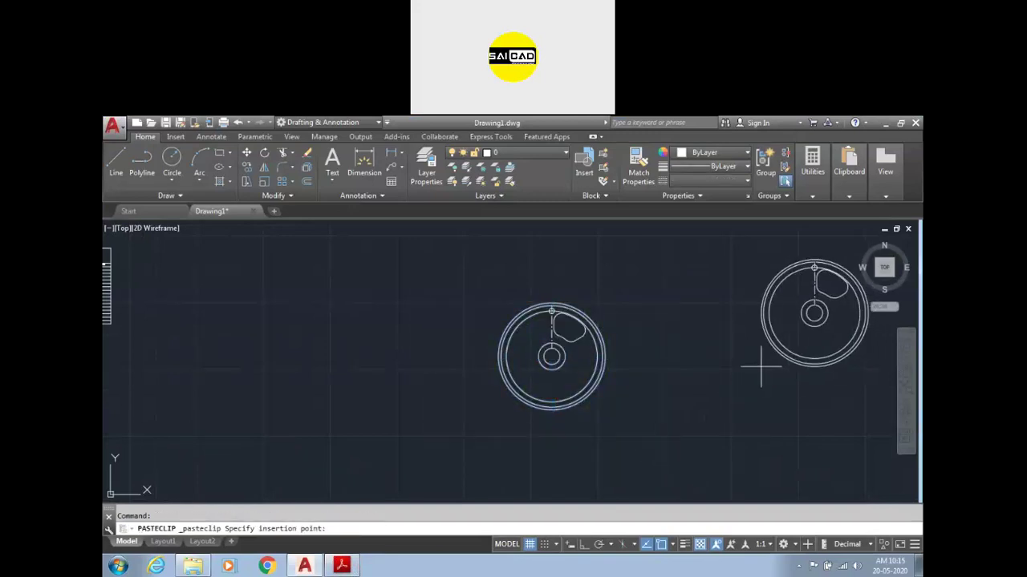
click(736, 401)
key(Escape)
scroll(535, 394, up, 4)
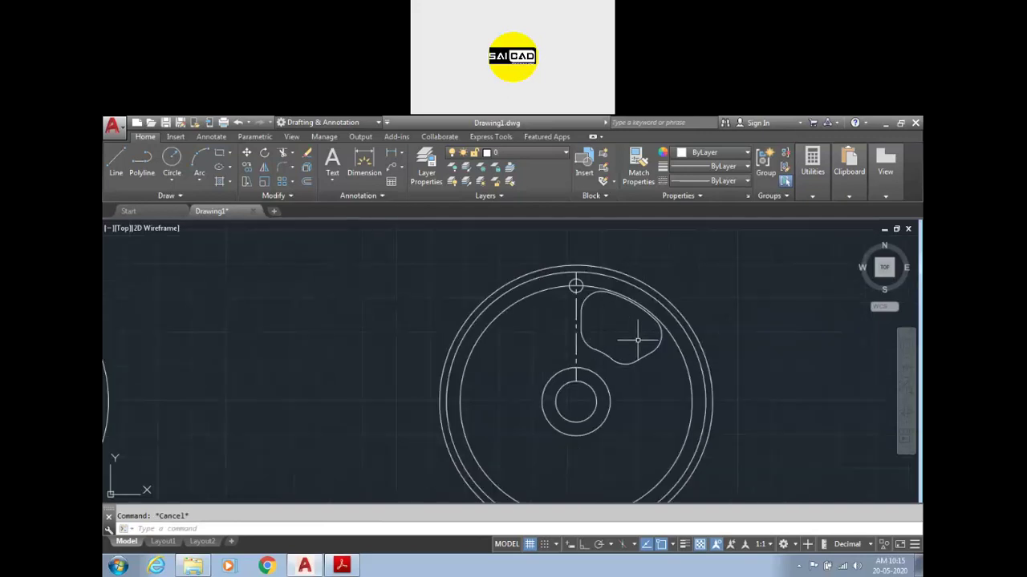
- Erase all the arcs and edges of the window outline from the copied wheel
scroll(638, 340, up, 2)
click(665, 406)
click(626, 348)
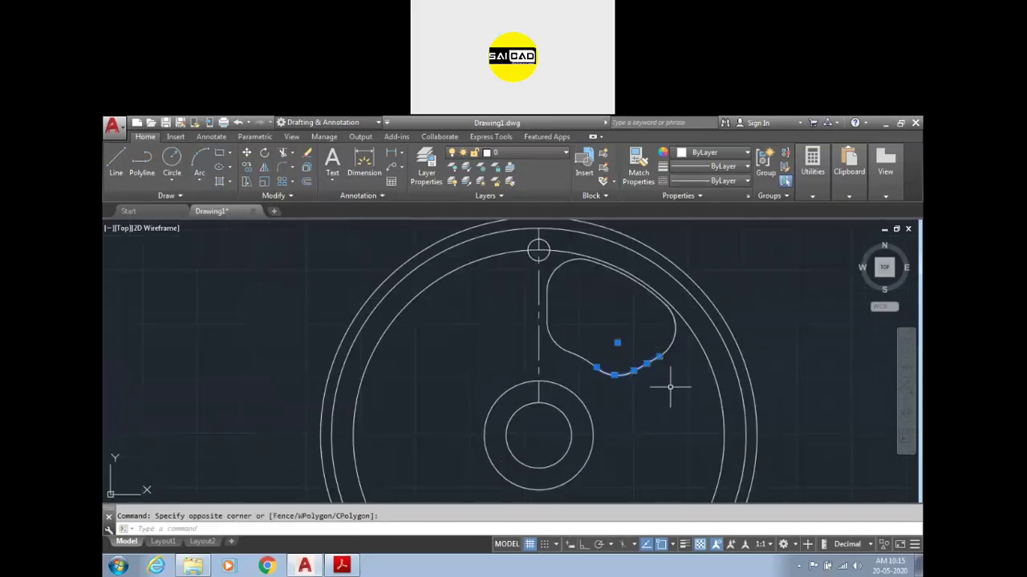
key(Delete)
click(633, 323)
click(583, 369)
key(Delete)
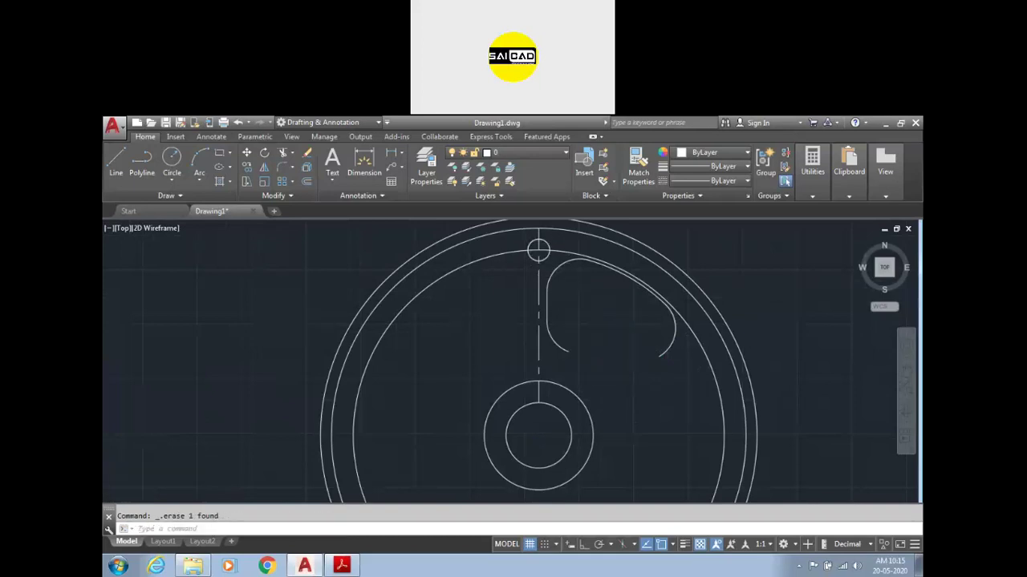
scroll(550, 240, down, 2)
click(548, 232)
click(682, 377)
key(Delete)
scroll(561, 275, up, 2)
scroll(560, 275, down, 2)
- Offset the copied wheel's vertical centre line by 7.5 to both sides to form the spoke edges
click(563, 299)
click(548, 373)
text(o)
key(Return)
key(Return)
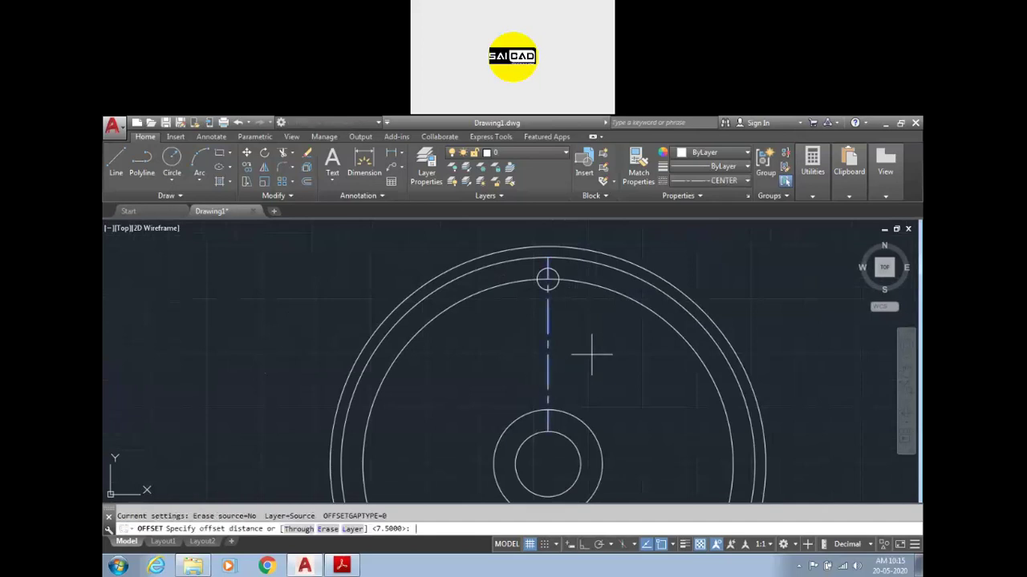
click(591, 353)
click(547, 370)
click(534, 362)
key(Escape)
- Set the linetype of both offset spoke edges to ByLayer
click(540, 359)
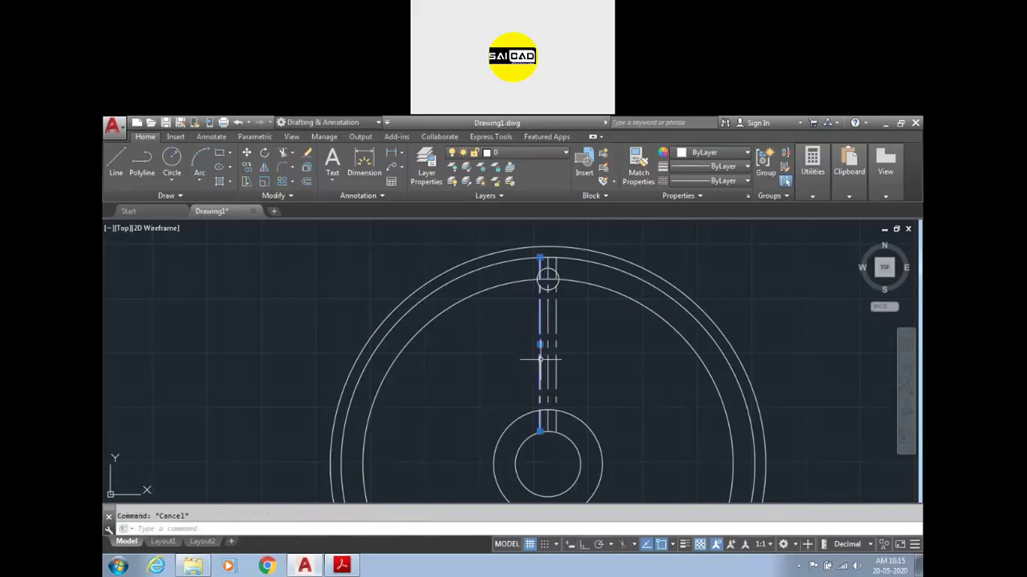
click(572, 307)
click(531, 351)
click(705, 180)
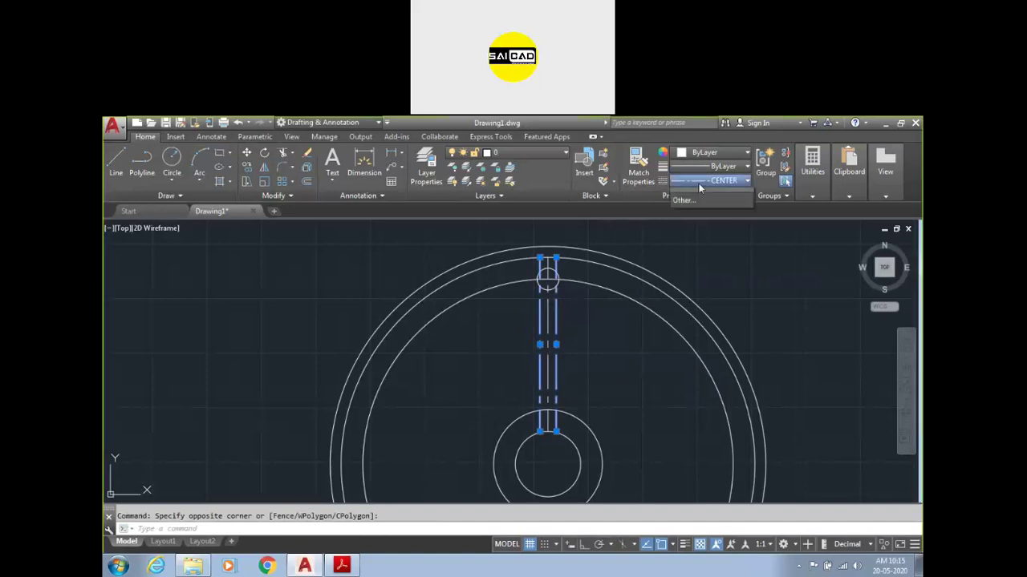
click(700, 196)
key(Escape)
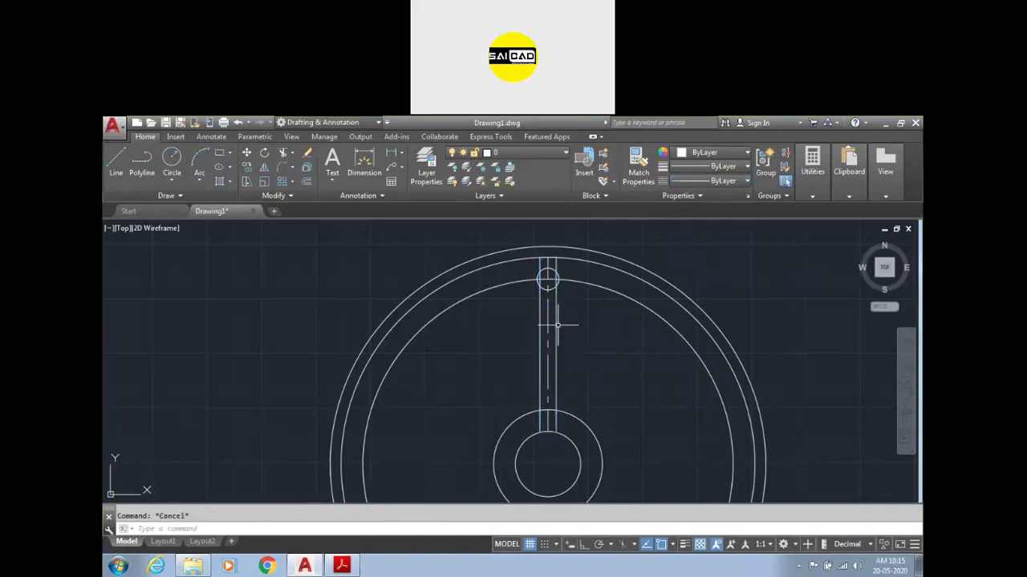
- Try to fillet the right spoke edge to the 170-radius pitch circle with radius 30
text(f)
key(Return)
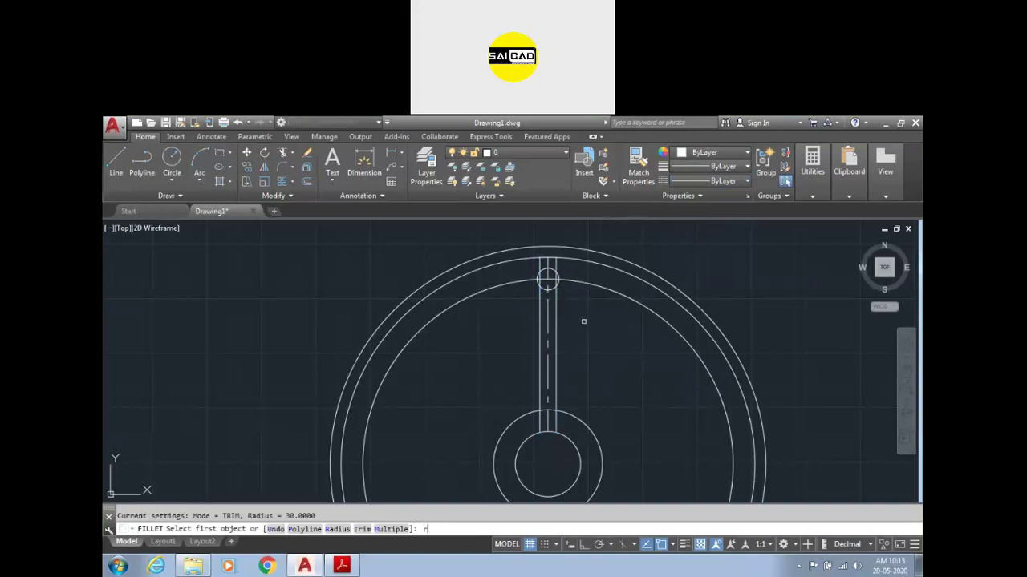
key(Return)
key(Return)
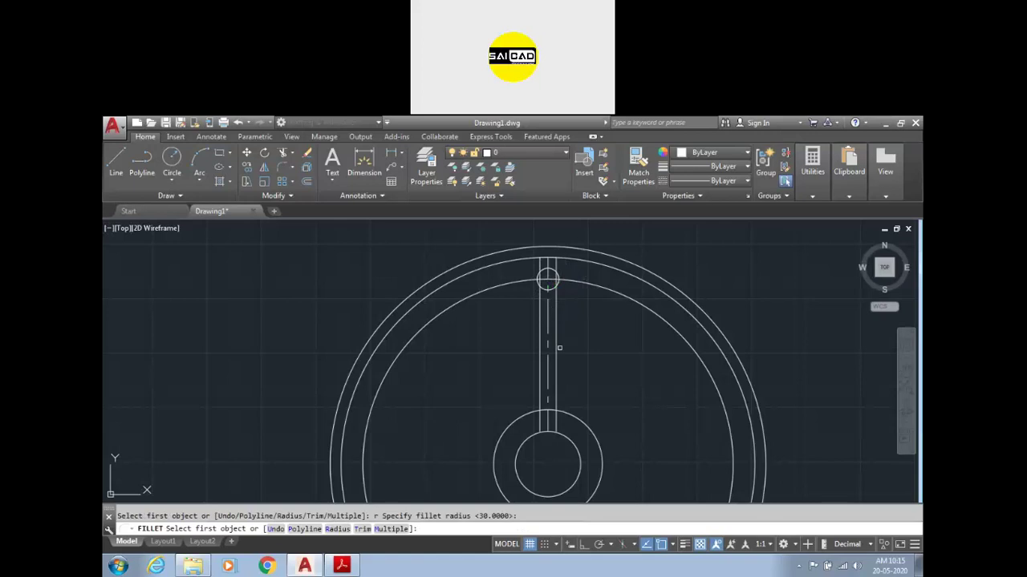
scroll(554, 289, up, 2)
click(553, 294)
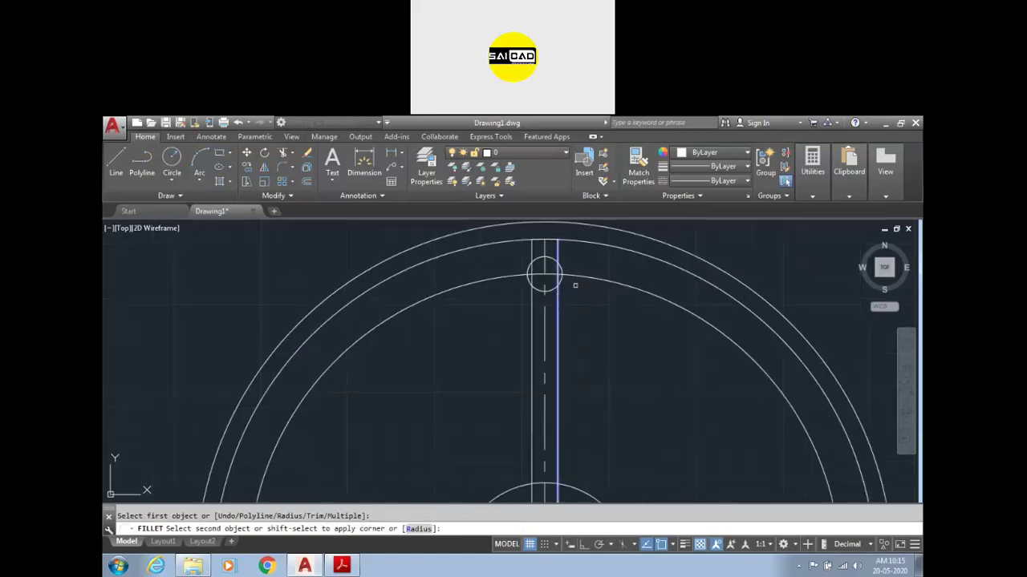
click(581, 280)
key(Return)
scroll(578, 289, down, 3)
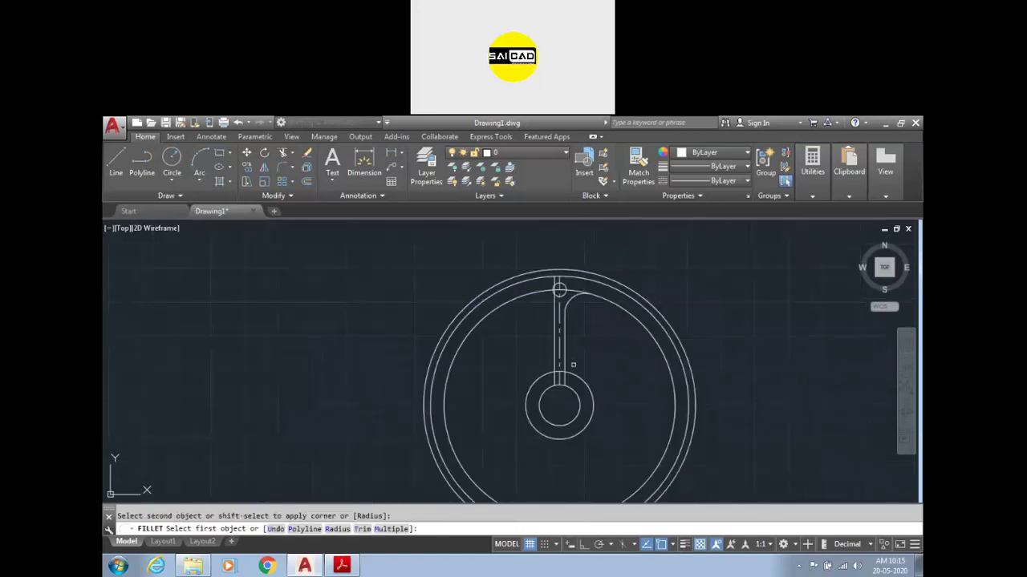
key(Escape)
- Draw a concentric circle of radius 81.5 at the copied wheel's centre
text(c)
key(Return)
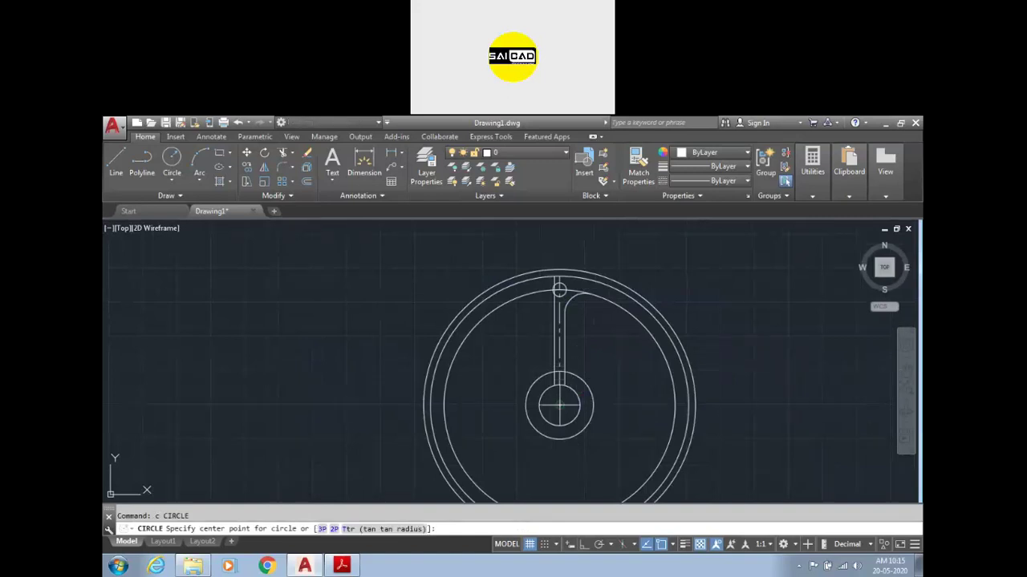
click(559, 404)
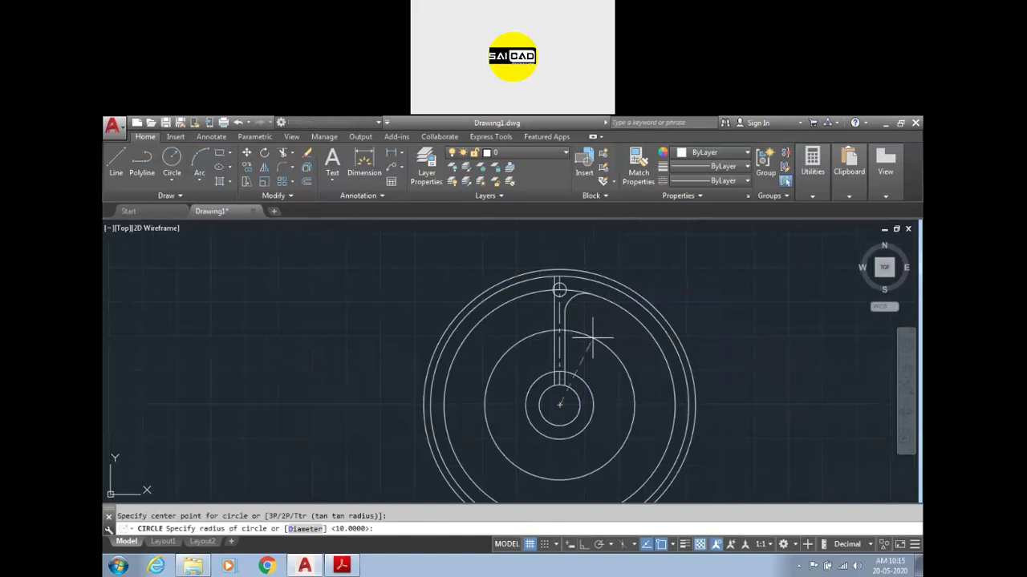
key(Return)
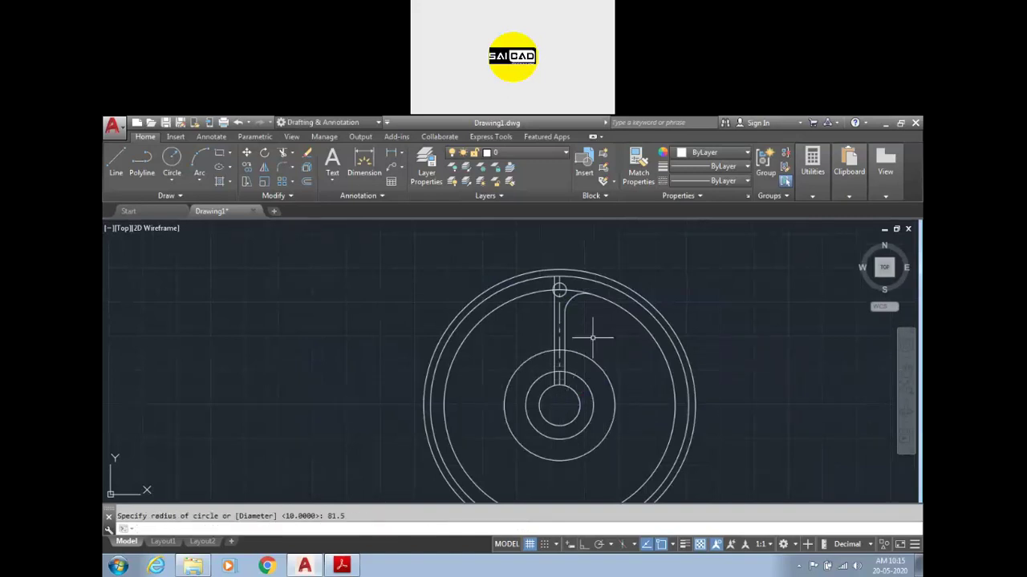
- Try and discard a concentric circle of radius 147, checking it against the assignment drawing in Acrobat Reader
scroll(593, 338, up, 2)
key(Return)
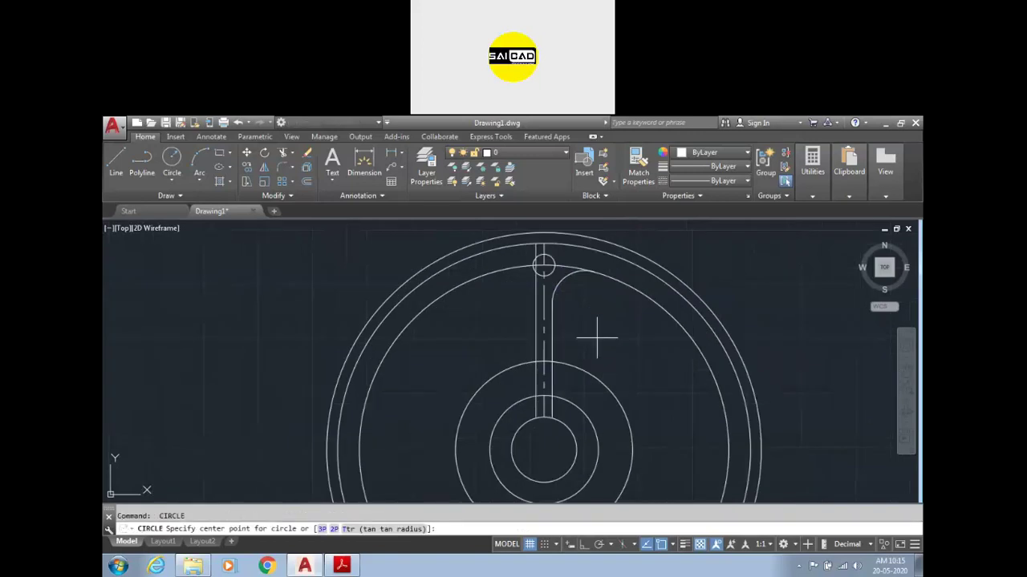
click(543, 449)
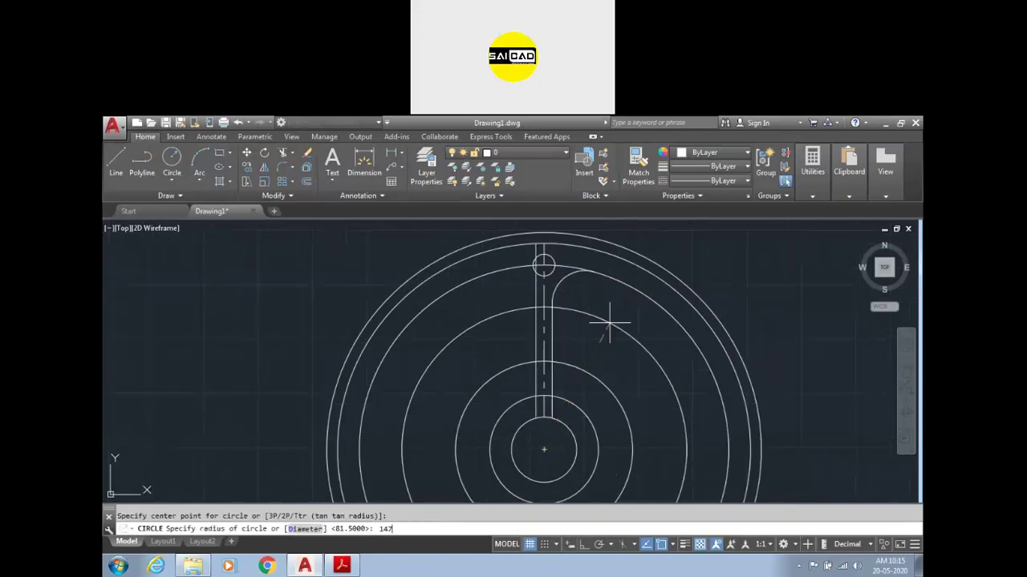
click(342, 566)
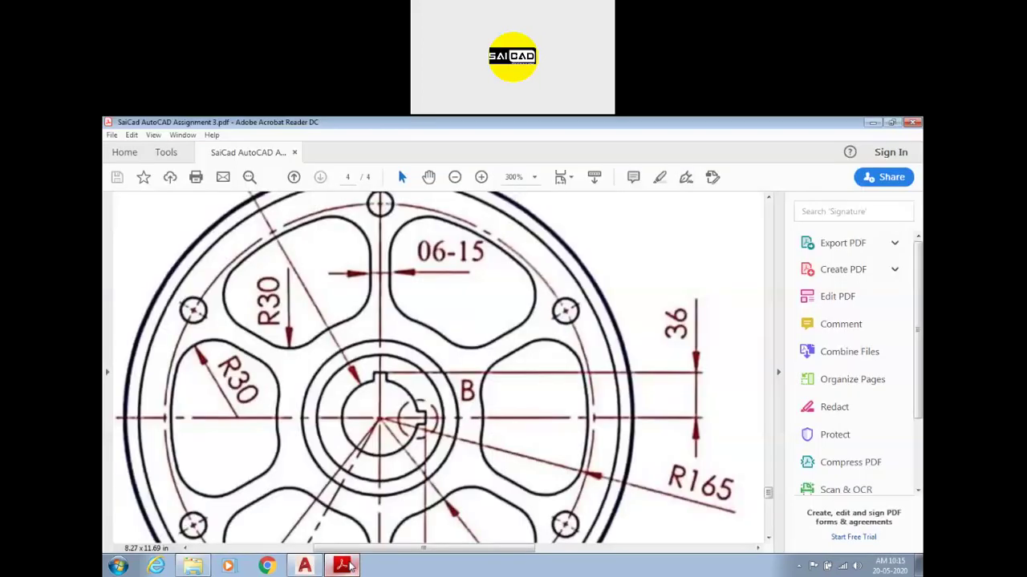
click(349, 566)
click(638, 308)
click(610, 343)
key(Delete)
- Draw a concentric circle of radius 165 at the copied wheel's centre
text(c)
key(Return)
click(543, 449)
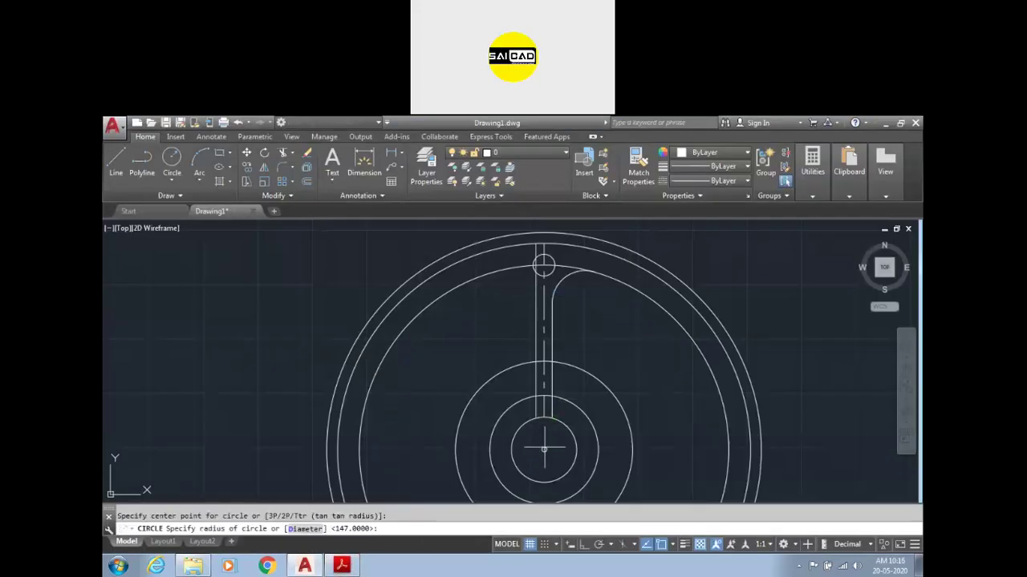
key(Escape)
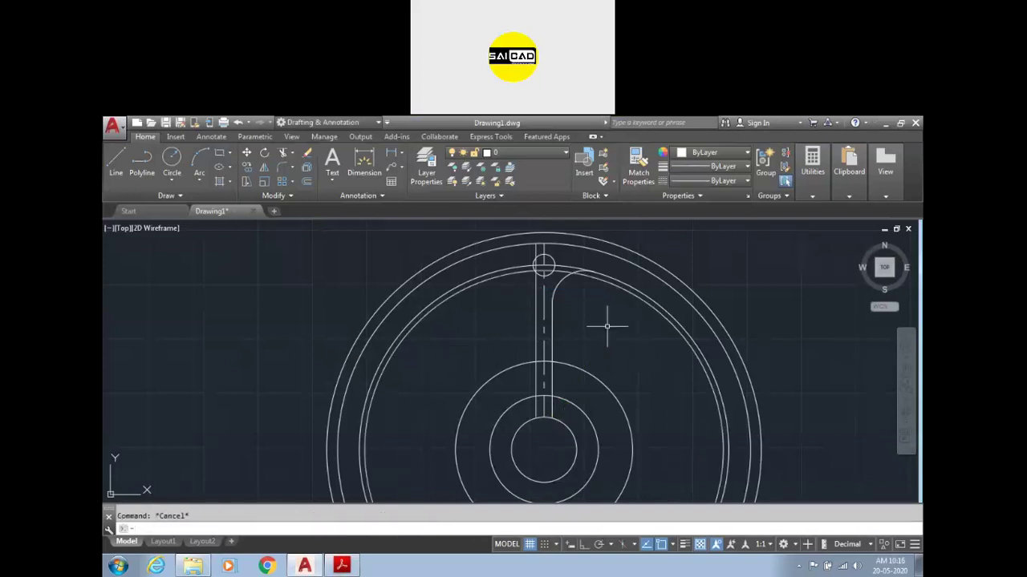
- Erase the fillet arc and the 170-radius pitch circle from the copied wheel
scroll(580, 275, up, 3)
click(581, 277)
key(Delete)
scroll(591, 298, down, 4)
scroll(596, 281, up, 4)
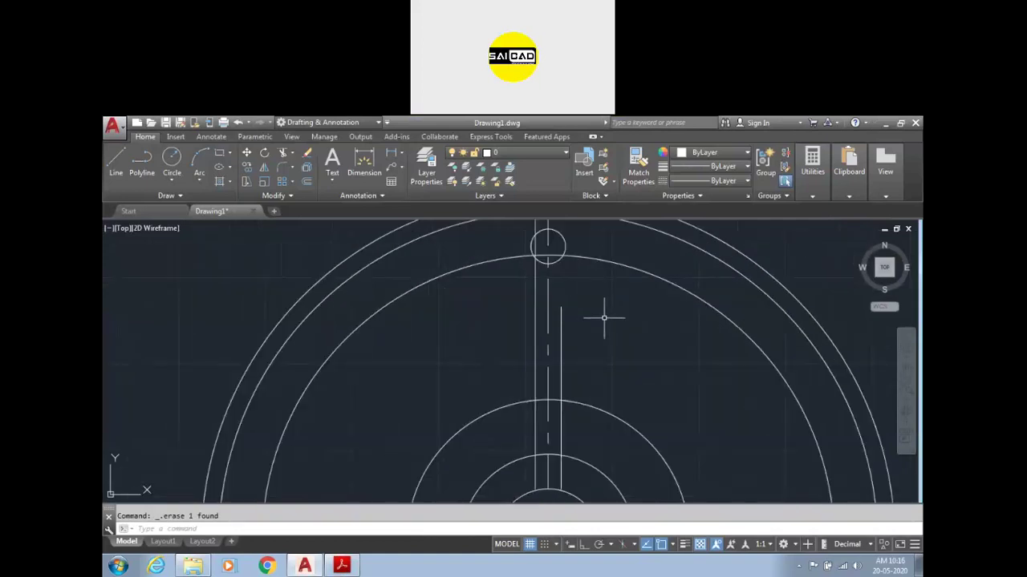
- Fillet the right spoke edge to the 165-radius circle with radius 30
text(f)
key(Return)
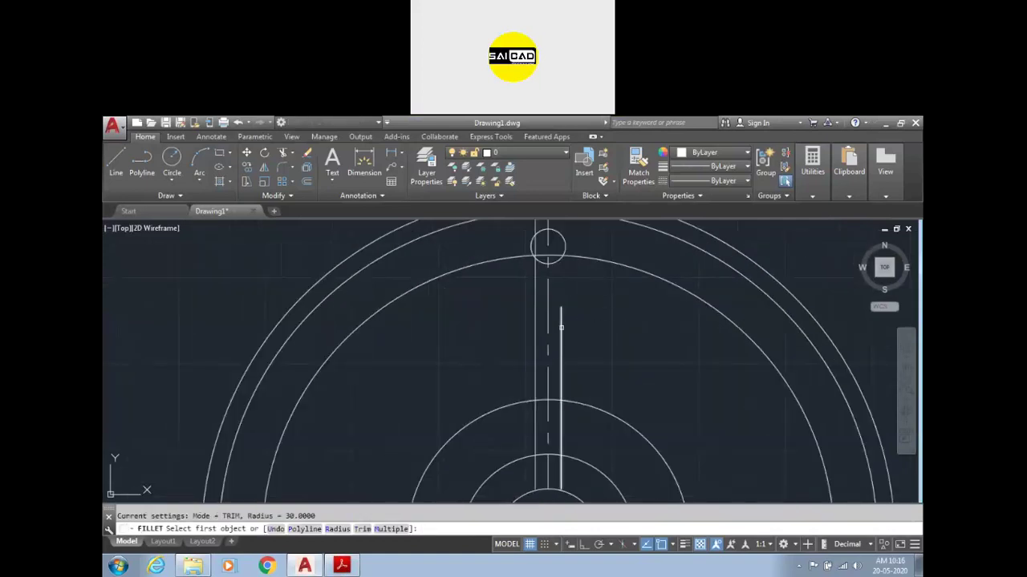
click(560, 325)
click(598, 259)
key(Return)
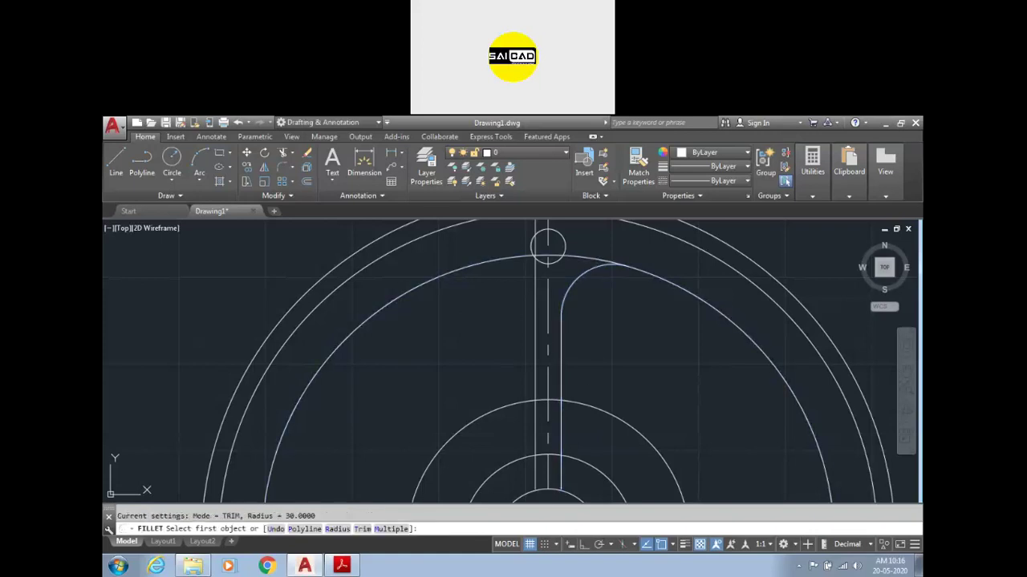
- Fillet the right spoke edge's hub end and both ends of the left spoke edge to the circles with radius 30
click(585, 403)
click(566, 380)
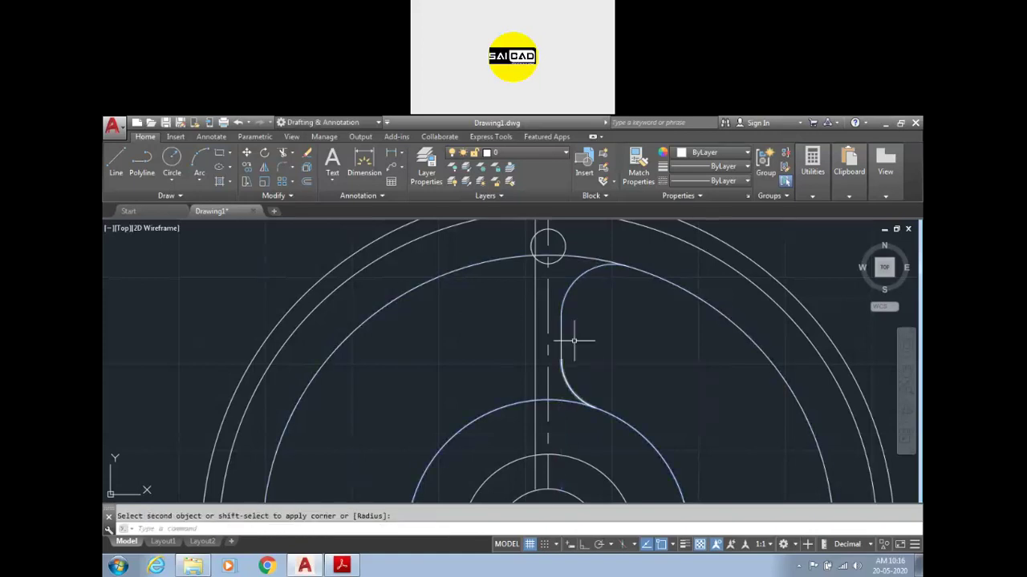
scroll(578, 320, down, 2)
key(Return)
click(559, 355)
click(553, 366)
key(Return)
click(557, 295)
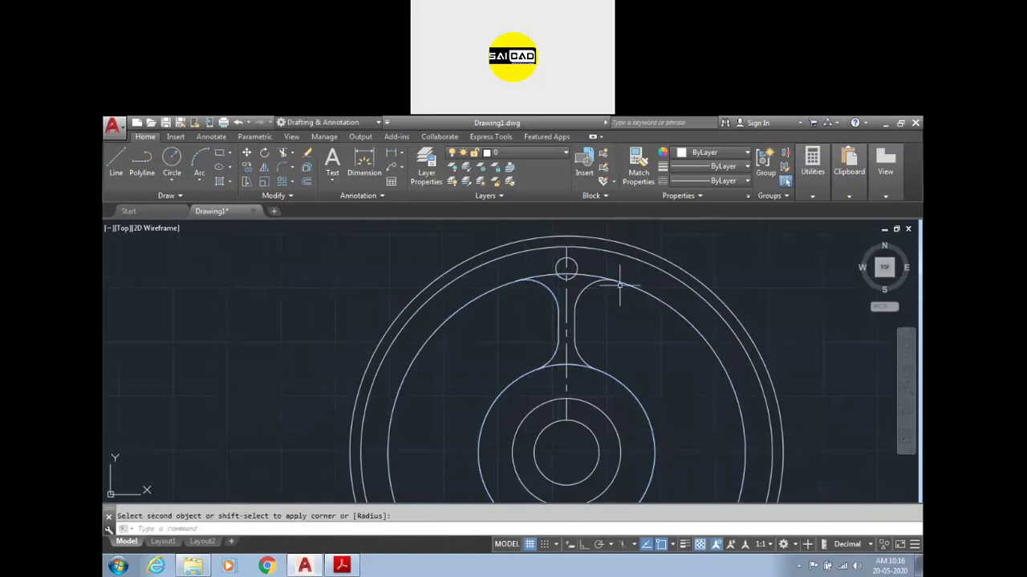
key(Escape)
scroll(601, 293, down, 2)
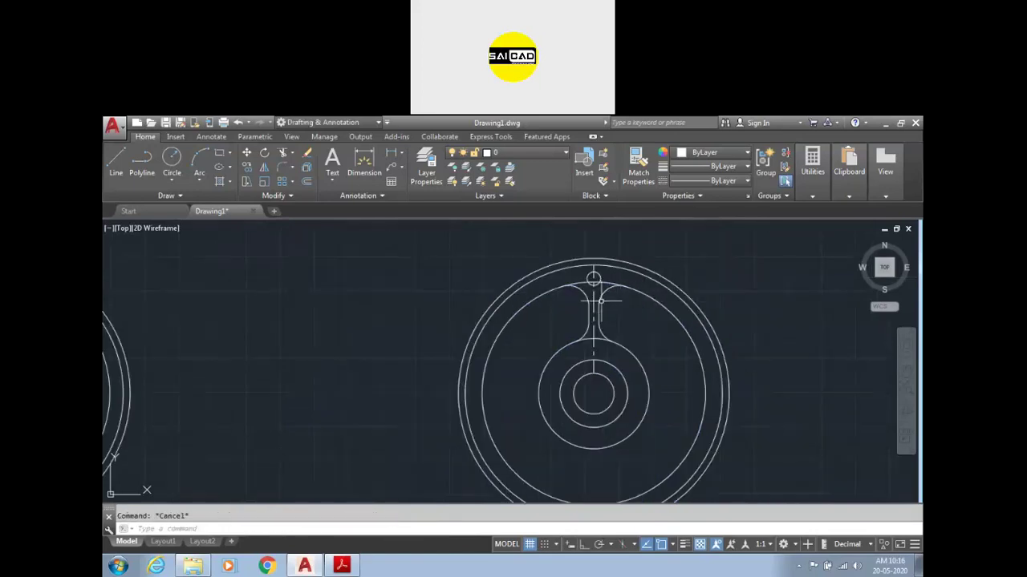
- Add a linear dimension across the width of the filleted spoke
scroll(597, 306, up, 4)
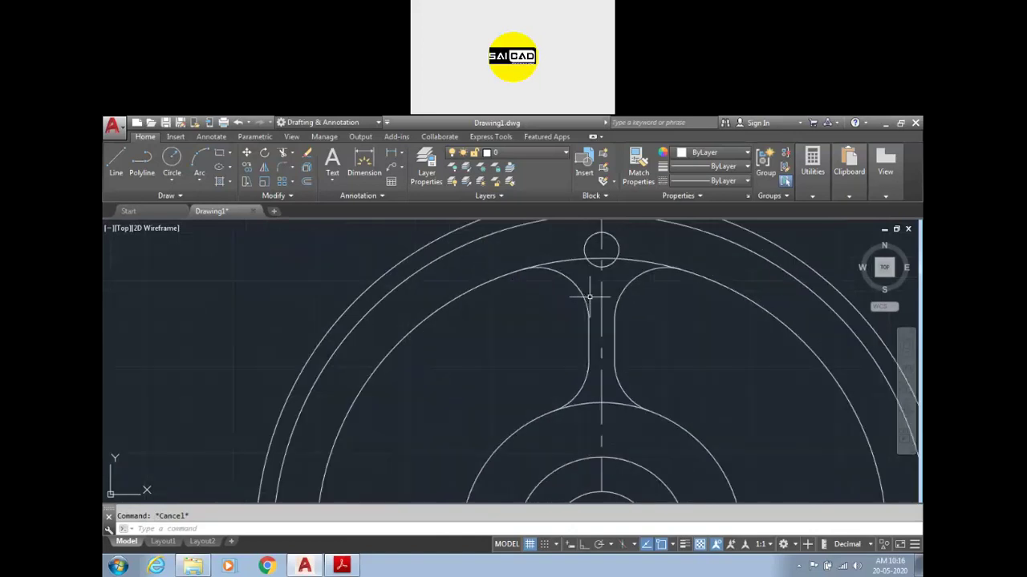
click(391, 154)
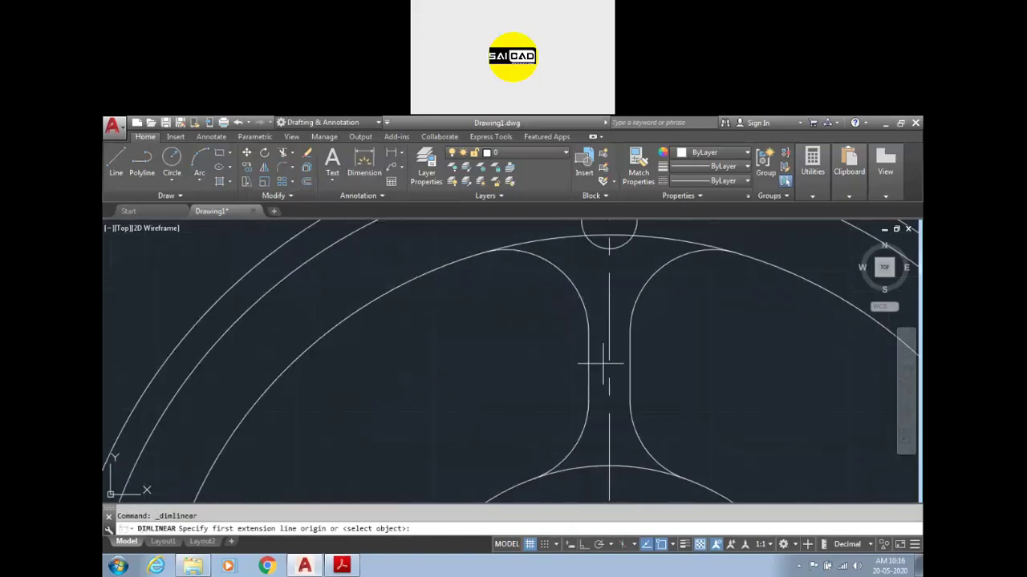
click(598, 365)
click(630, 370)
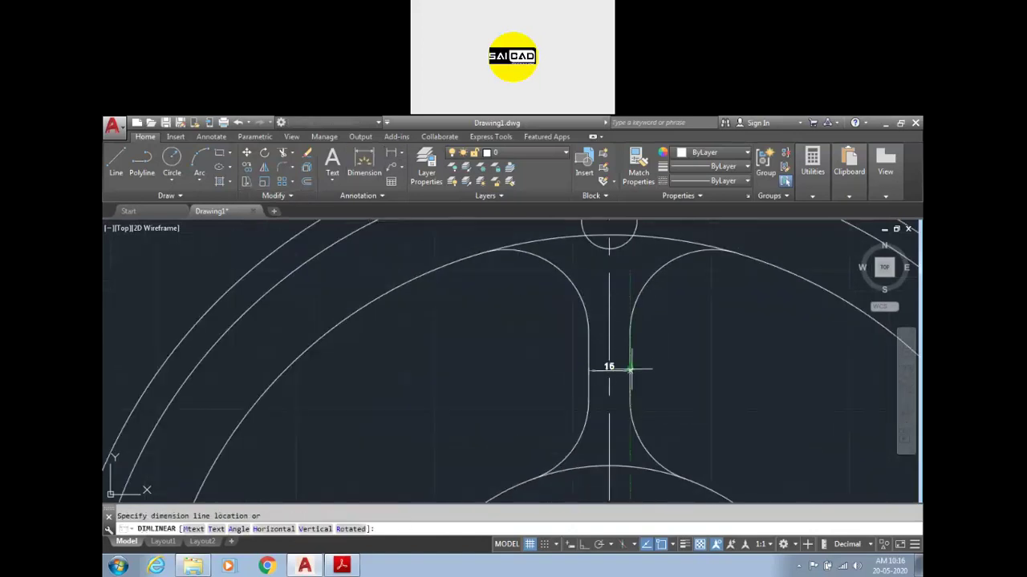
click(617, 343)
- Check the spoke width, bolt hole and fillet callouts on page 4 of the assignment PDF in Acrobat Reader
click(342, 566)
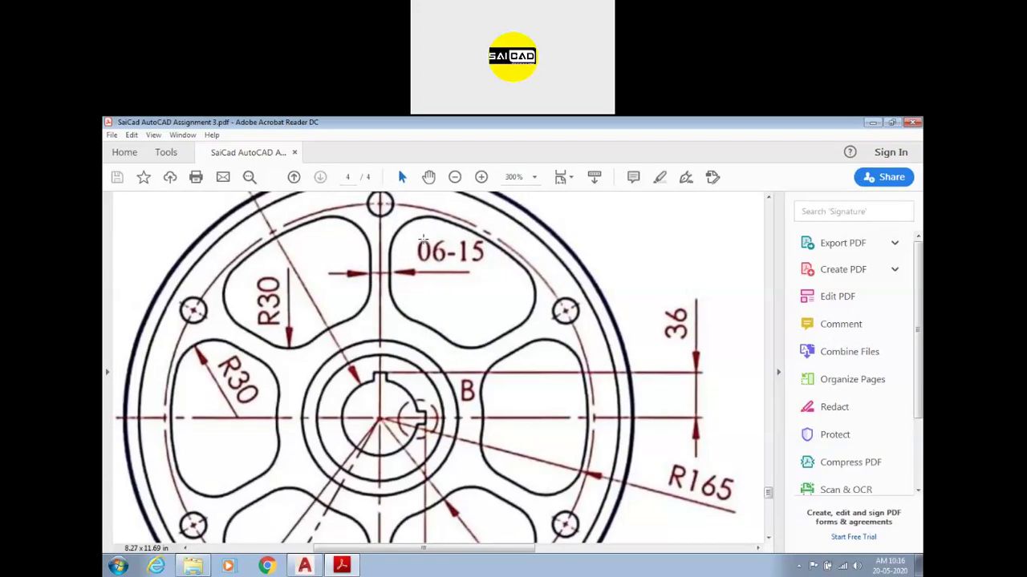
scroll(424, 257, up, 3)
scroll(473, 288, up, 2)
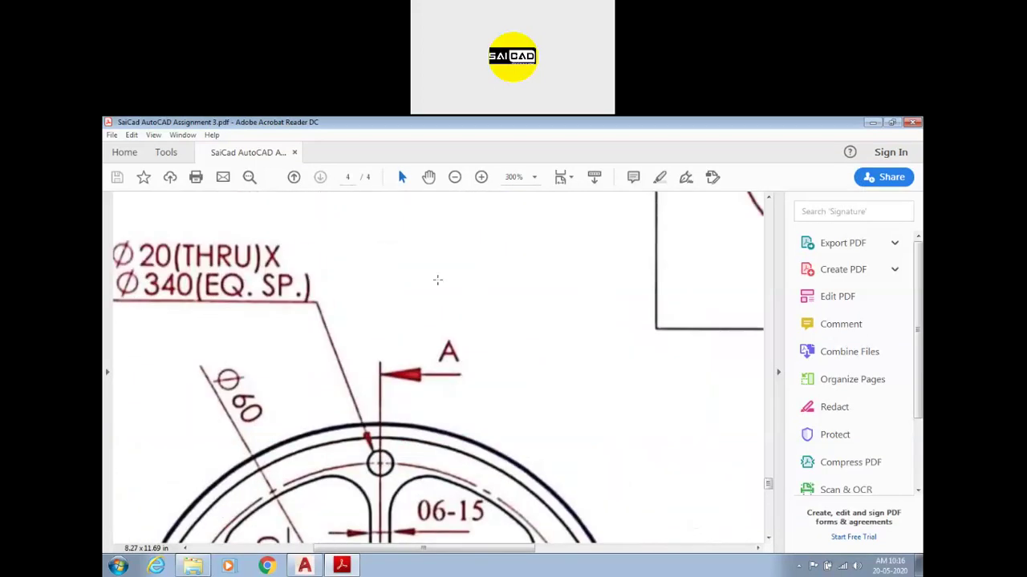
ctrl+scroll(437, 280, down, 1)
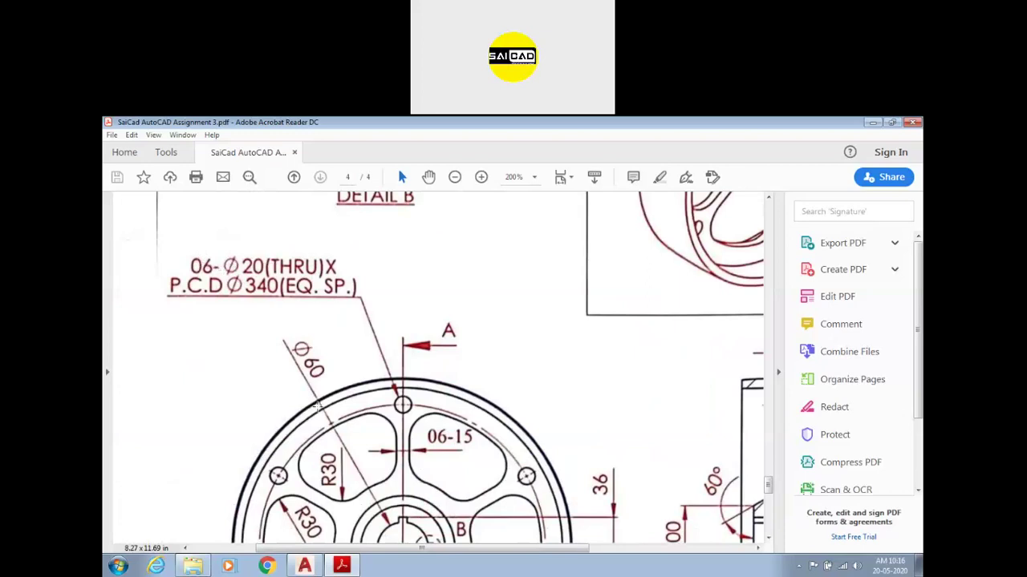
scroll(409, 395, down, 3)
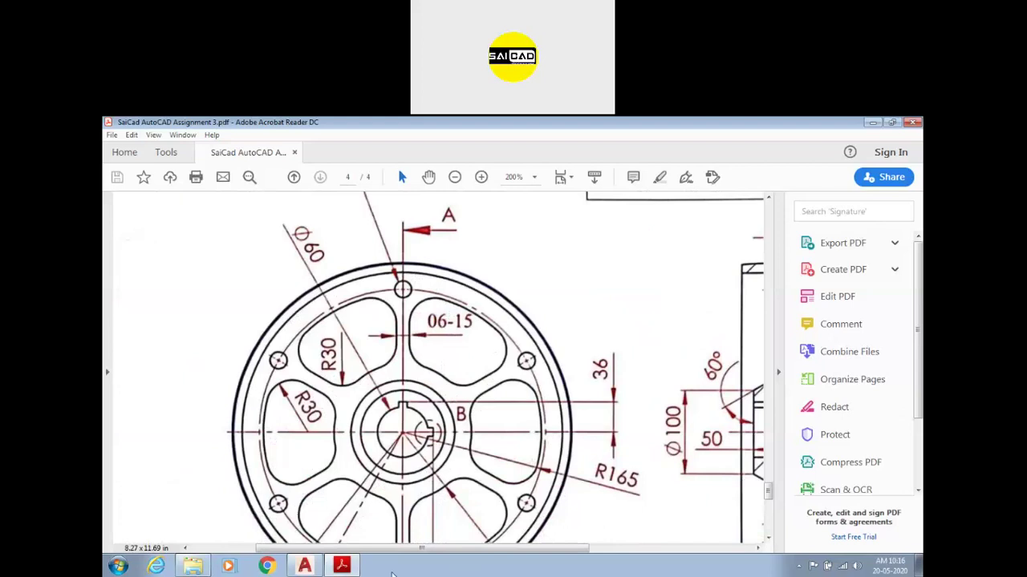
click(341, 566)
- Polar-array the filleted spoke, its dimension and the bolt hole around the wheel's centre with 6 items over 360°
scroll(513, 316, down, 2)
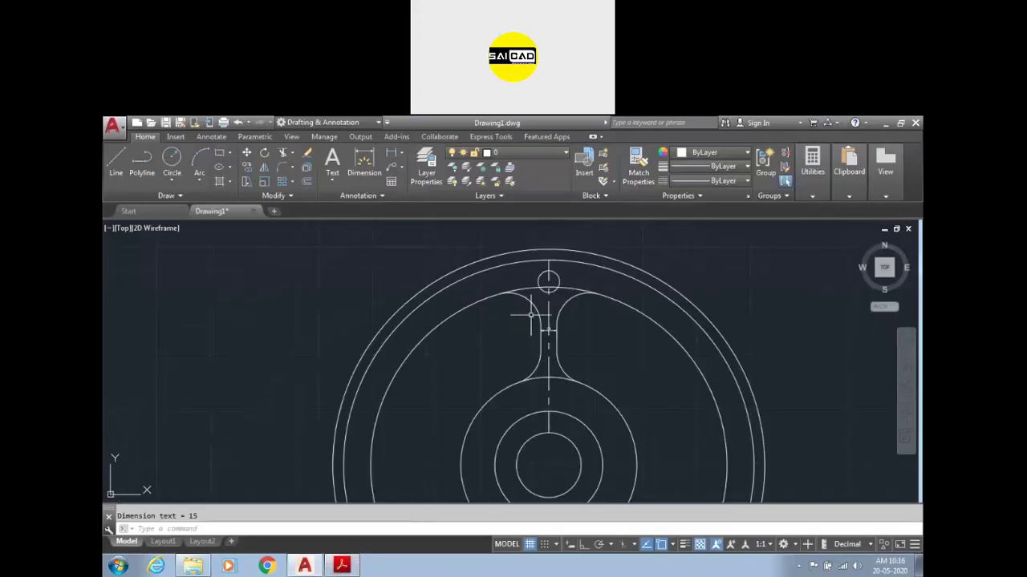
click(476, 270)
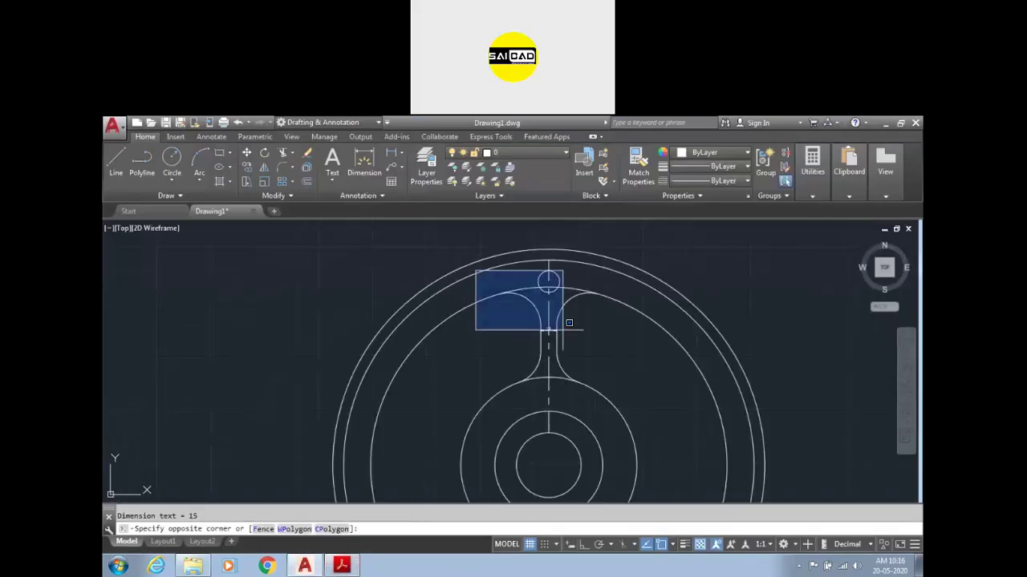
click(617, 388)
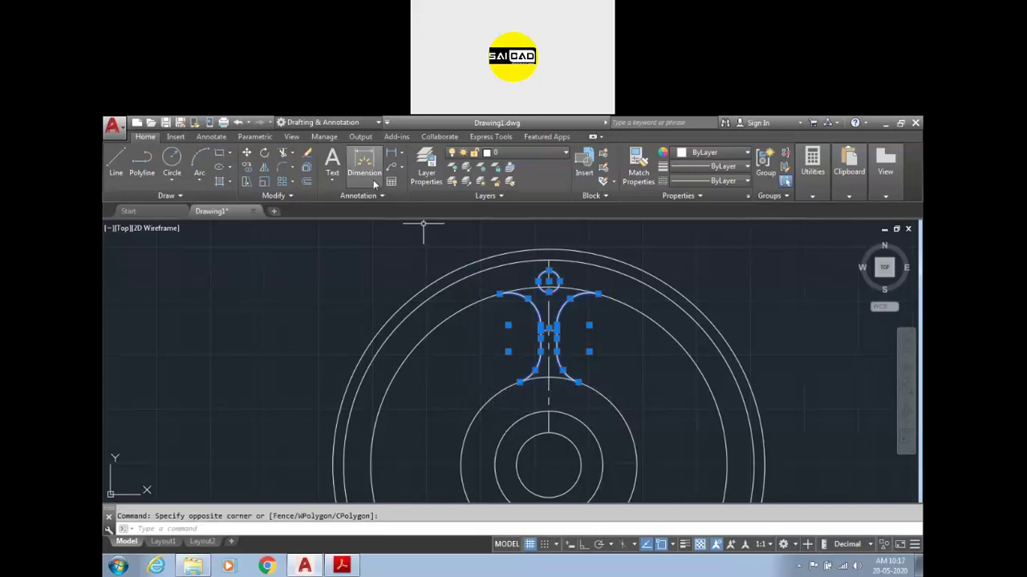
click(290, 186)
click(315, 248)
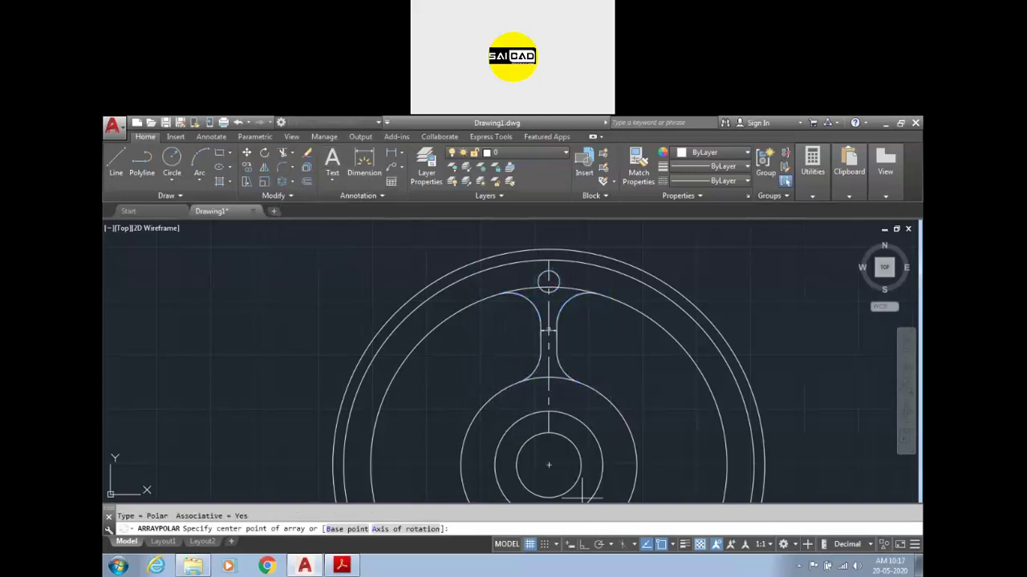
click(549, 465)
scroll(383, 253, down, 4)
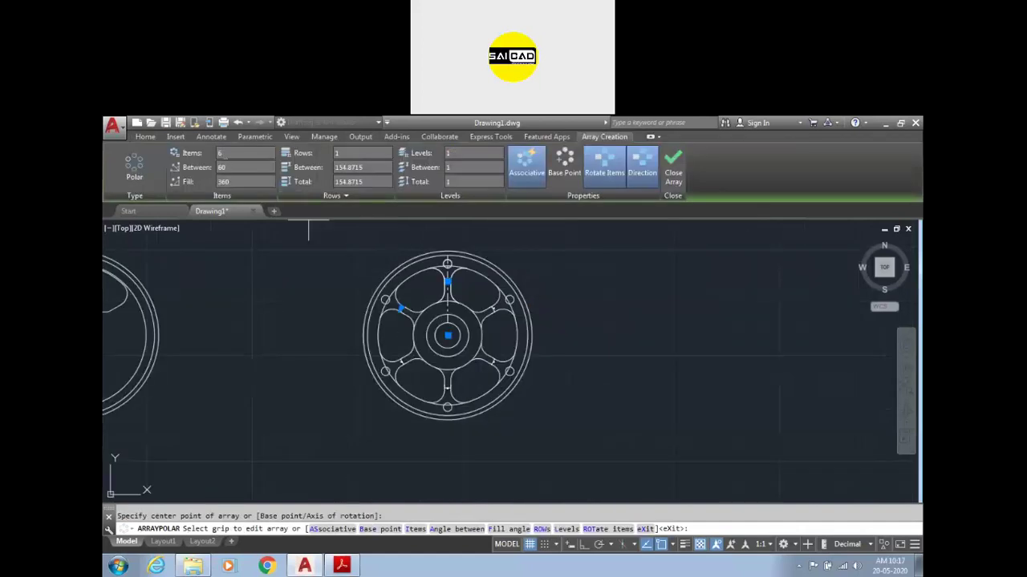
click(674, 166)
- Explode the polar array of spokes and bolt holes
scroll(445, 257, up, 4)
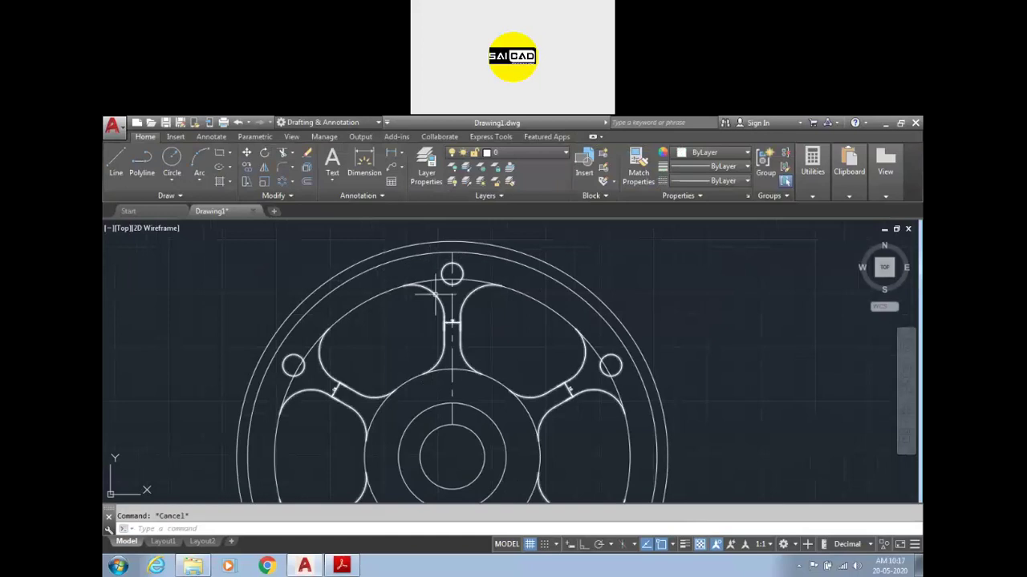
text(x)
key(Return)
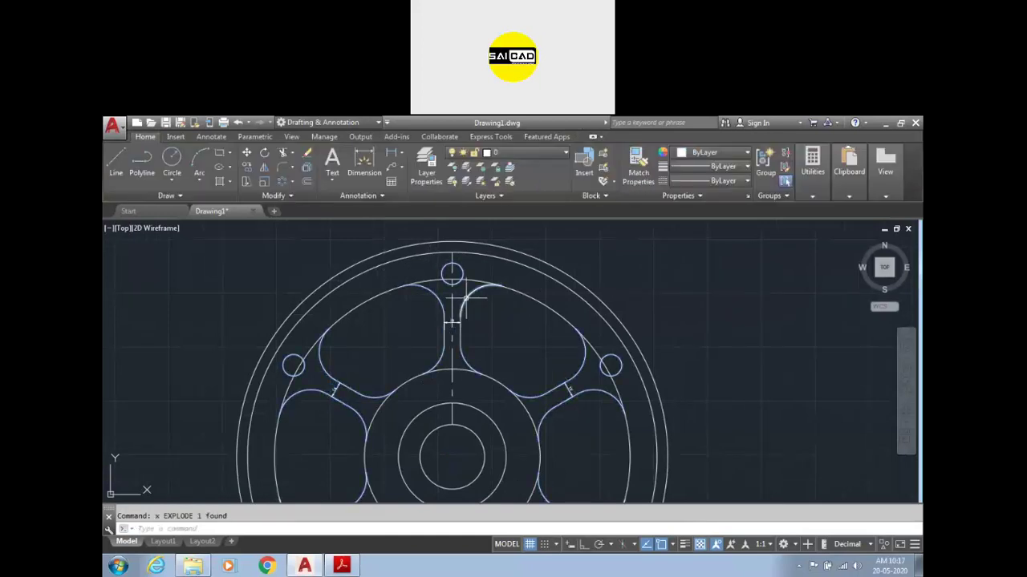
- Trim the parts of the 165-radius circle and the hub-side circle that cross the spokes
text(tr)
key(Return)
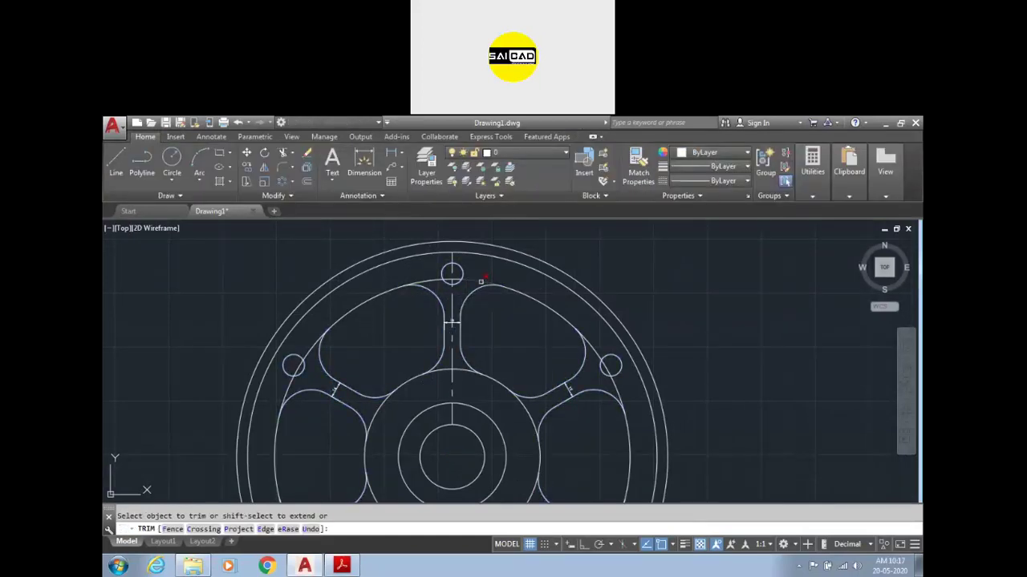
scroll(429, 281, up, 4)
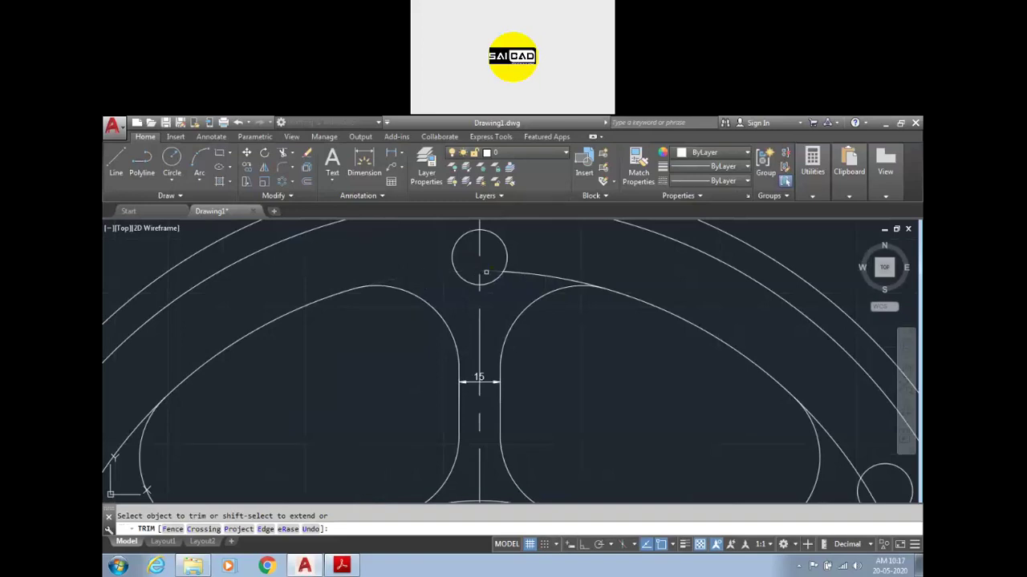
scroll(562, 244, down, 2)
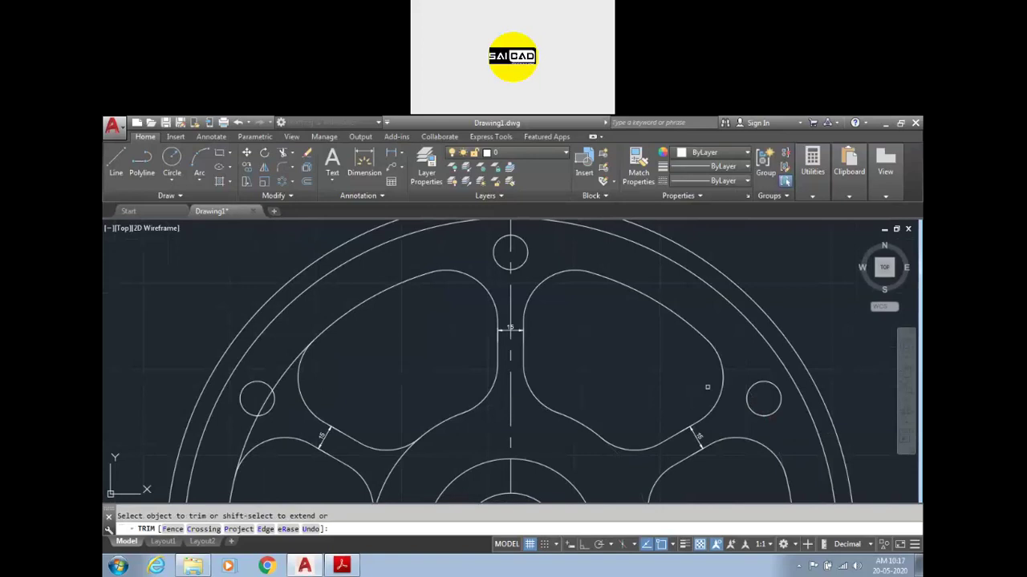
scroll(706, 386, down, 4)
key(Escape)
- Erase the slanted spoke edge and its two fillet arcs from the window outline on the original wheel
scroll(470, 328, up, 1)
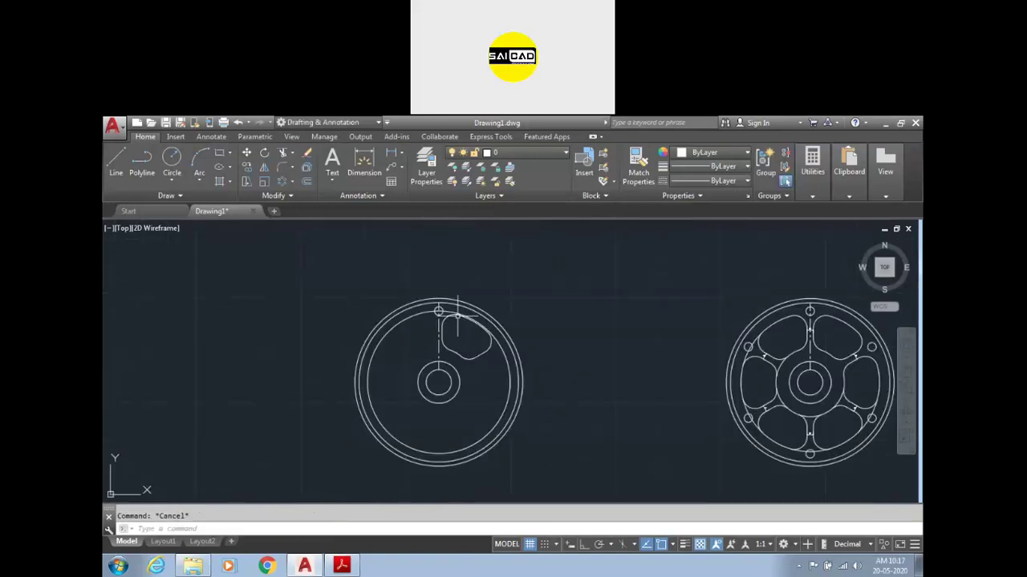
scroll(457, 316, up, 4)
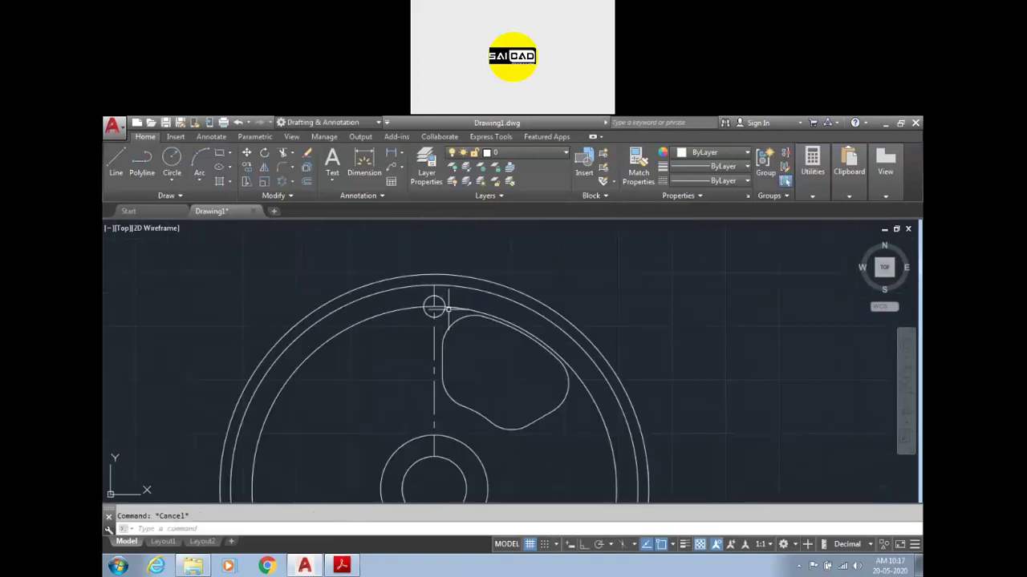
click(557, 422)
click(540, 413)
key(Delete)
click(573, 417)
click(531, 408)
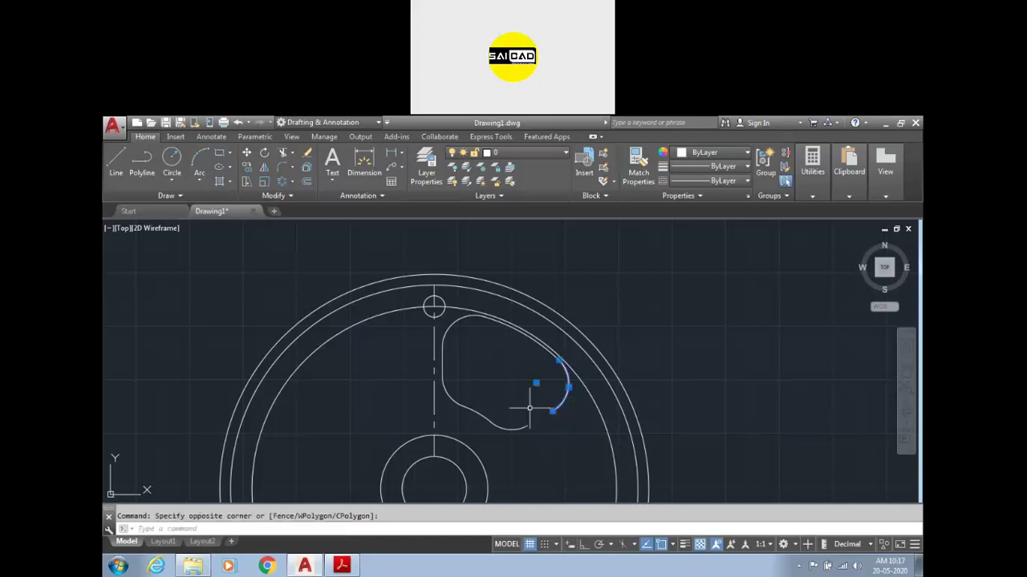
click(489, 469)
key(Delete)
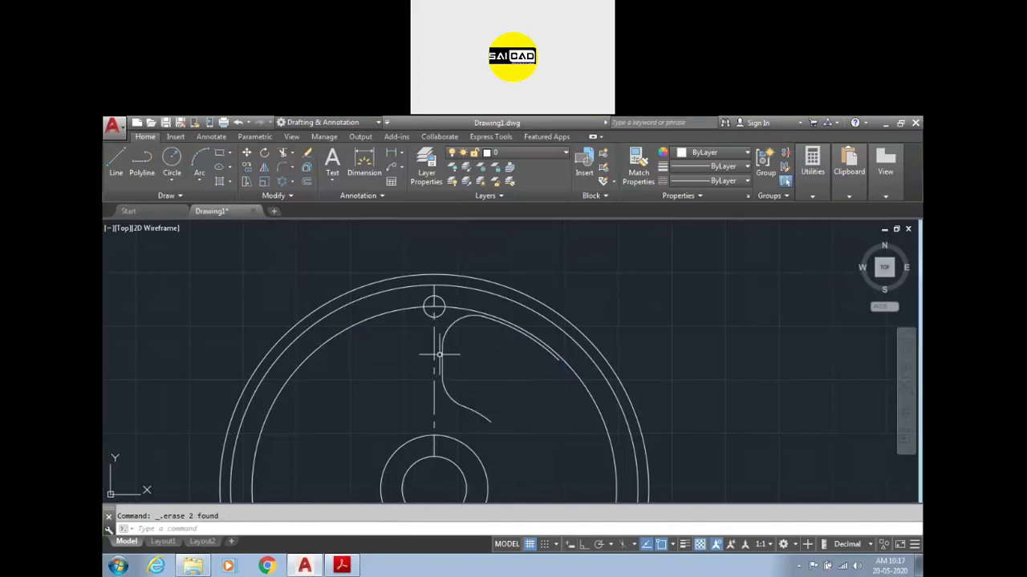
- Offset the original wheel's vertical centreline to its left side
text(o)
key(Return)
key(Return)
click(434, 366)
click(425, 371)
key(Escape)
- Rotate the offset line by -60° about the wheel's centre
click(425, 372)
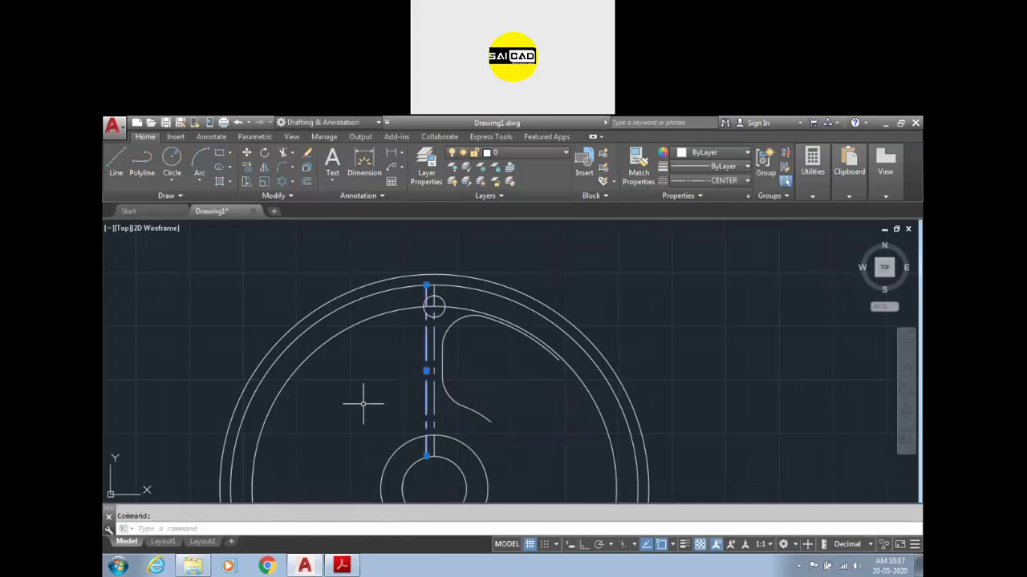
text(ro)
key(Return)
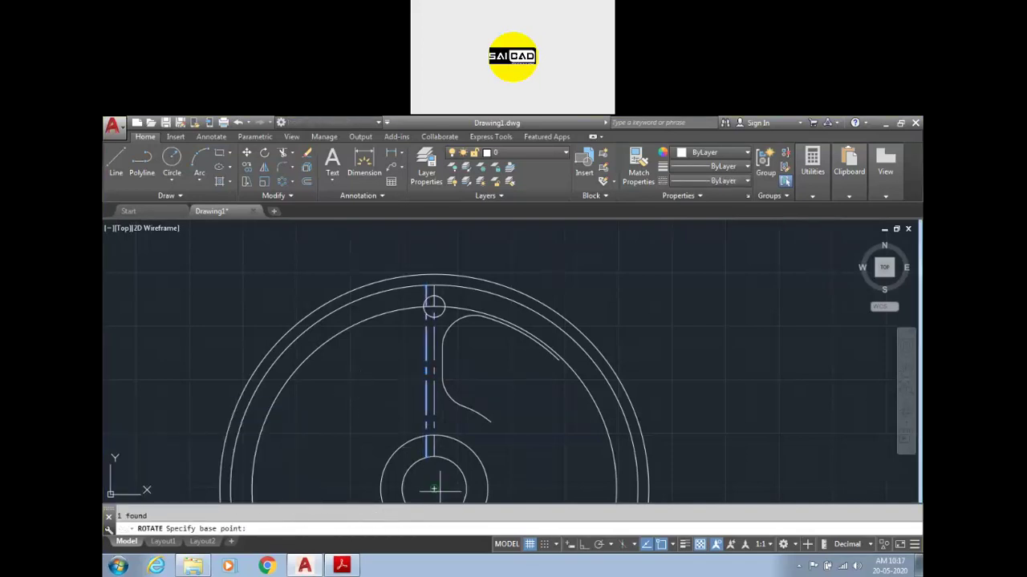
click(434, 489)
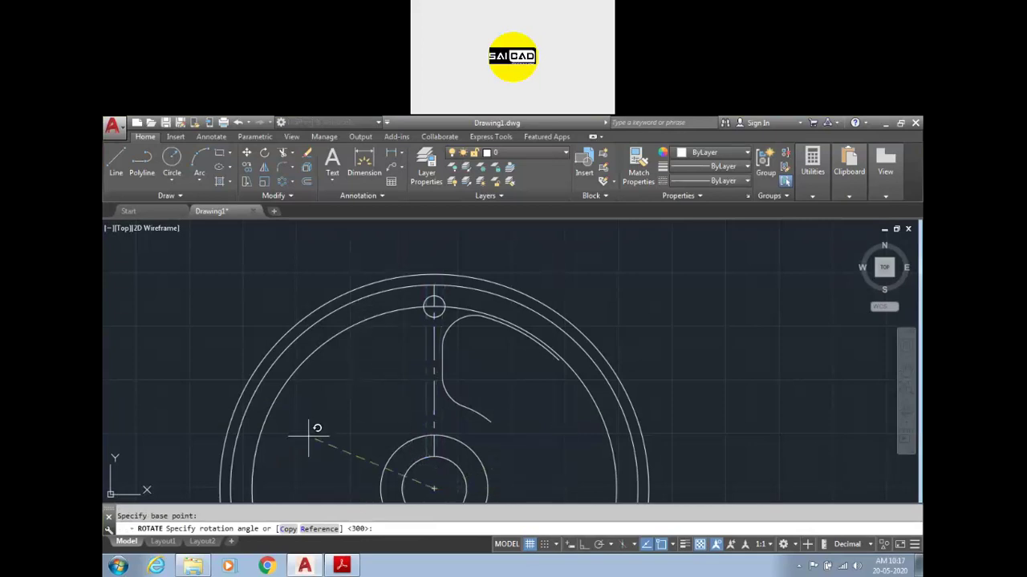
text(-60)
key(Return)
key(Escape)
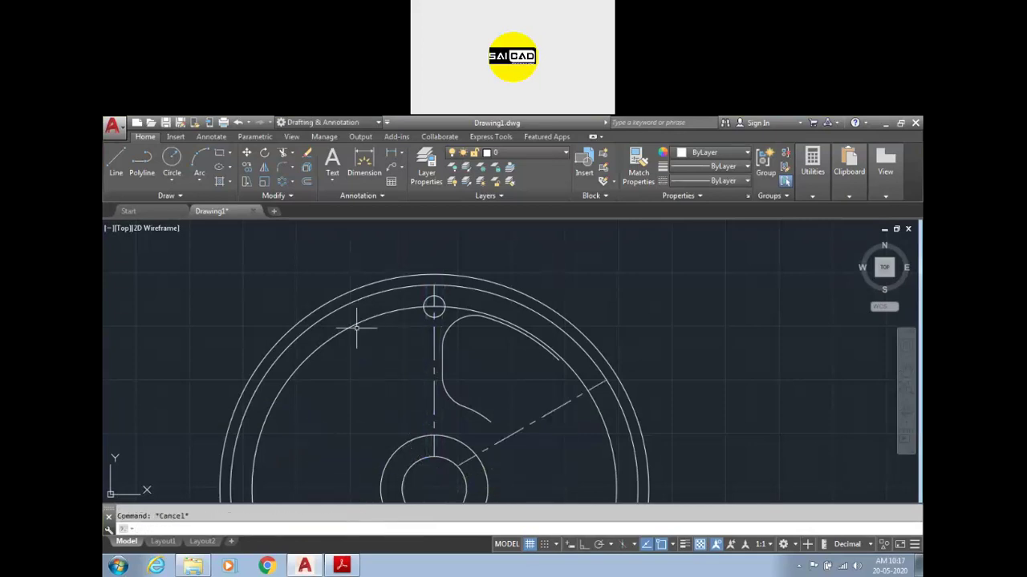
- Change the rotated line's linetype to a solid one
click(514, 433)
click(732, 181)
click(726, 196)
key(Escape)
- Fillet the rotated line to the window's open inner and outer arcs with radius 30, closing the outline
scroll(545, 417, up, 3)
scroll(545, 417, down, 1)
text(f)
key(Return)
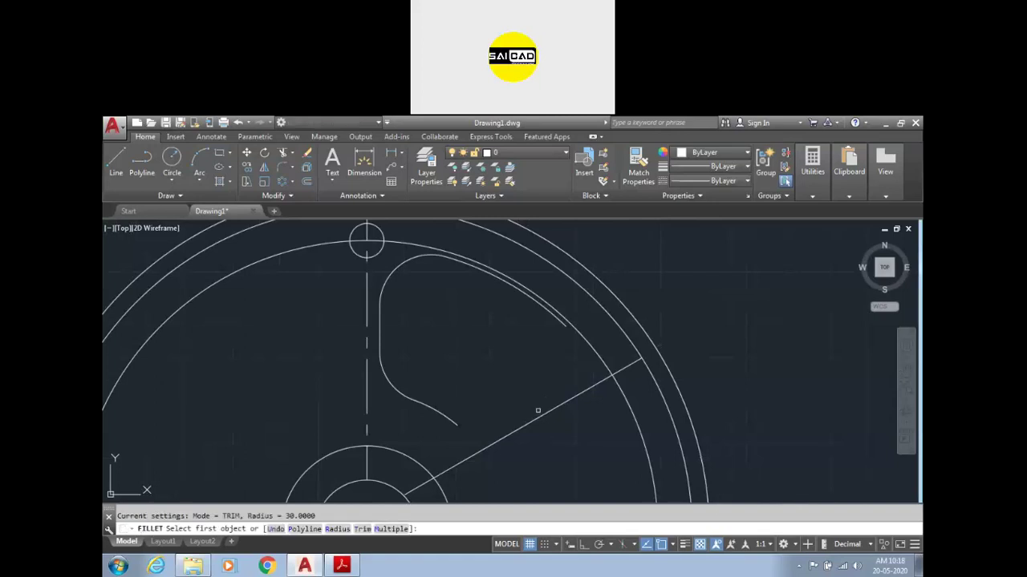
click(534, 413)
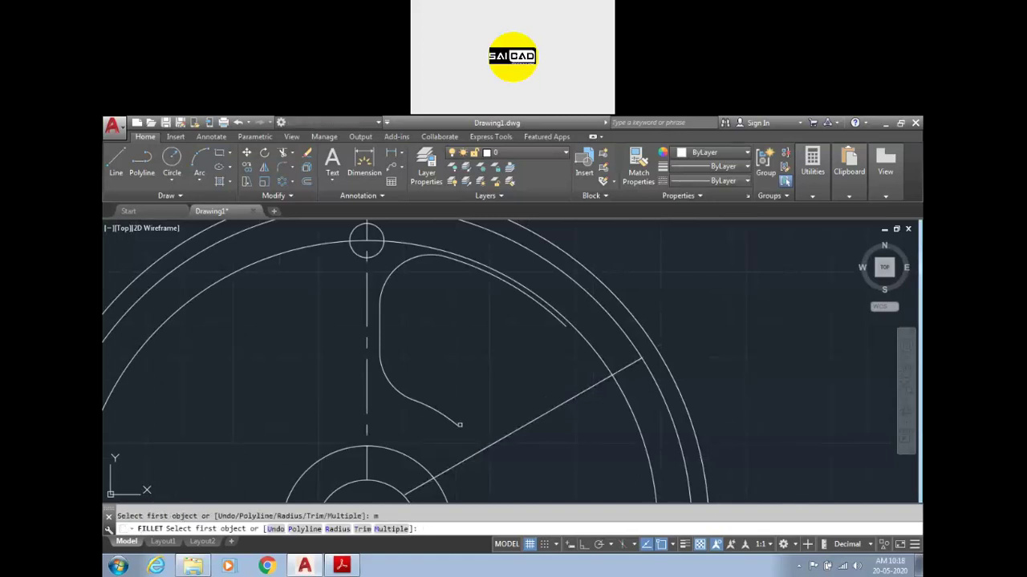
click(495, 439)
key(Return)
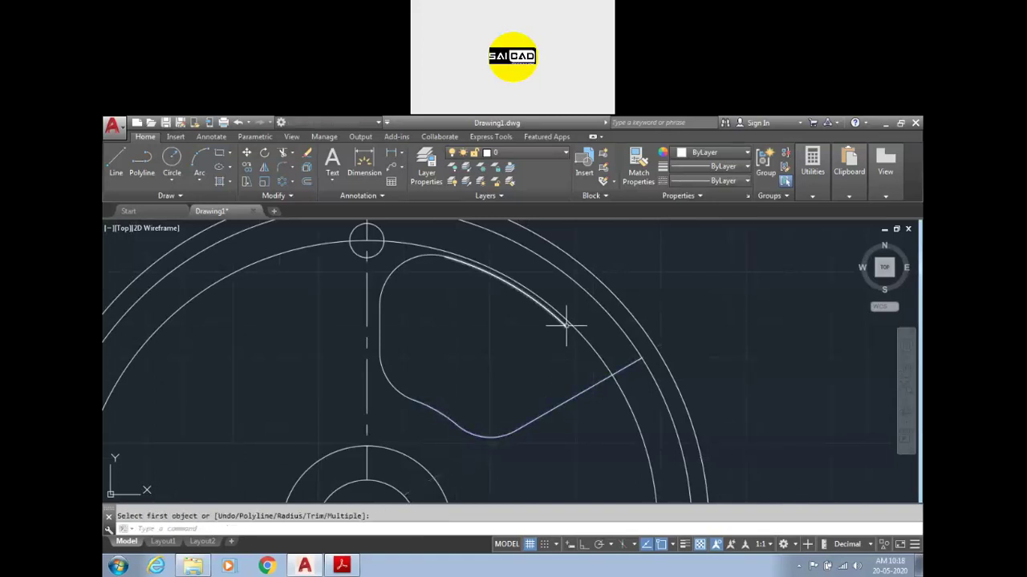
click(561, 325)
click(579, 392)
key(Escape)
- Polar-array the window outline and bolt hole about the wheel's centre with 6 items over 360°, non-associative
scroll(532, 367, down, 5)
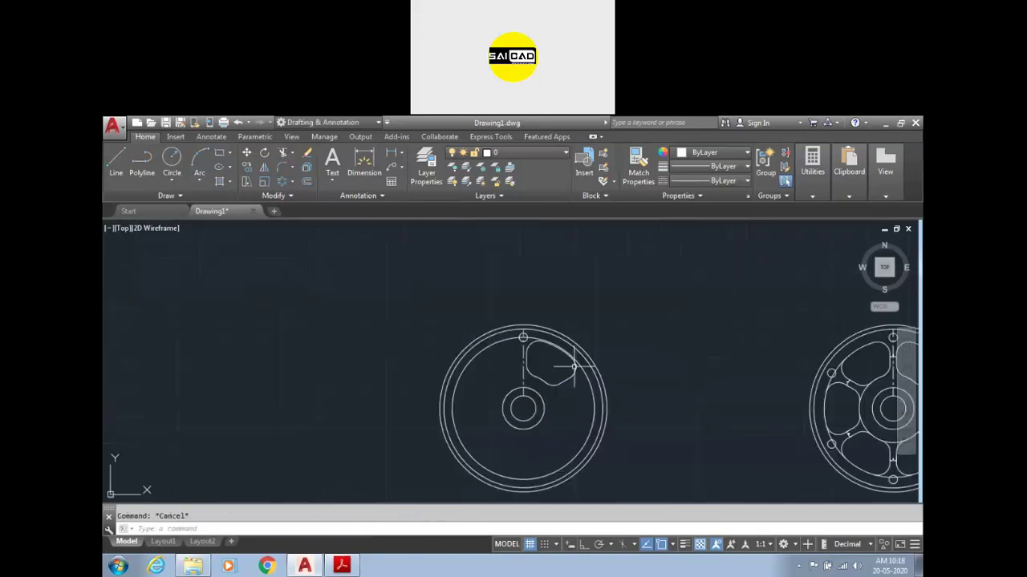
scroll(522, 317, up, 4)
click(440, 241)
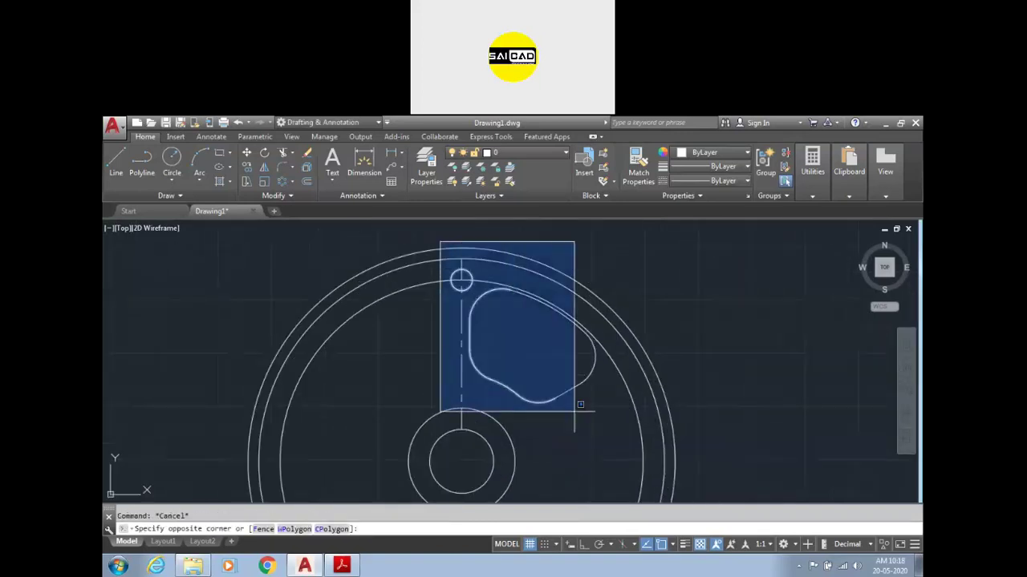
click(634, 422)
text(ar)
key(Return)
key(Return)
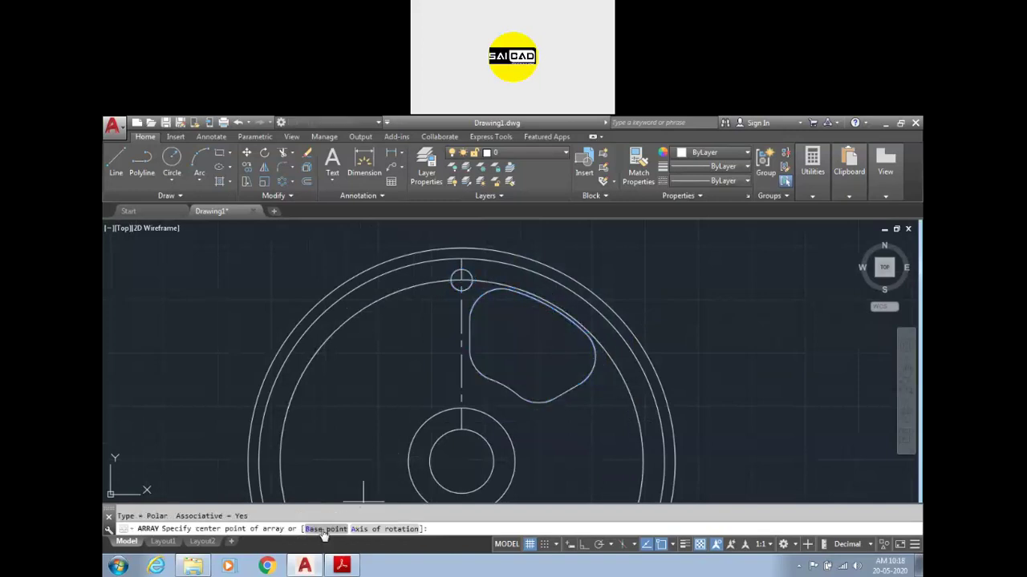
click(462, 462)
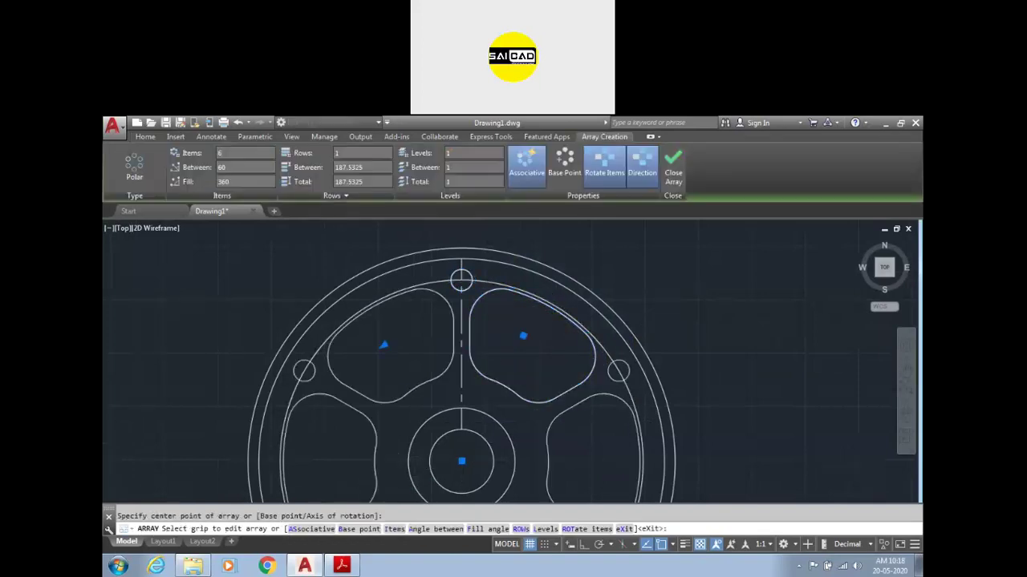
scroll(501, 335, down, 4)
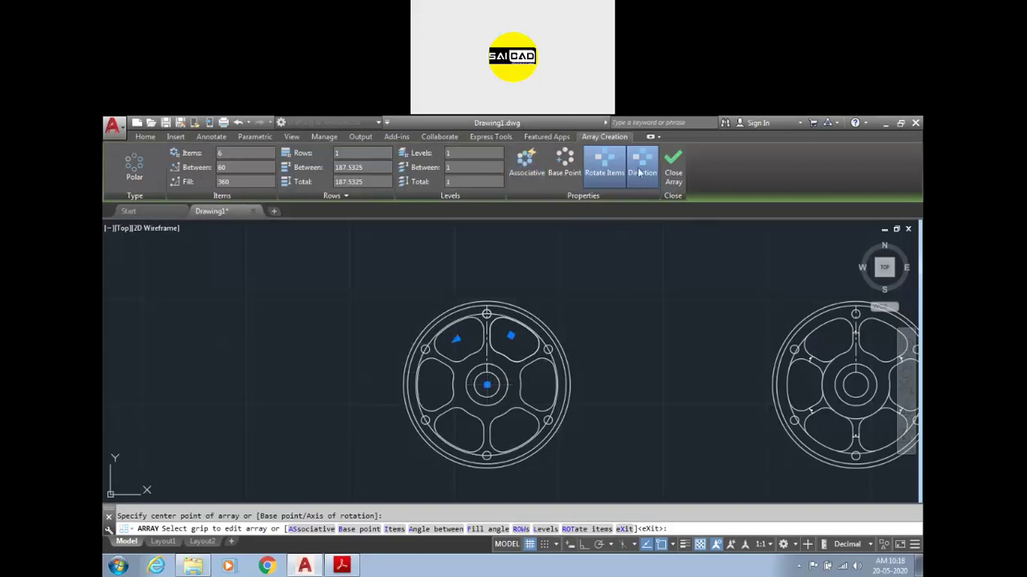
click(673, 167)
scroll(510, 372, up, 2)
scroll(481, 385, up, 2)
key(Escape)
scroll(550, 297, down, 2)
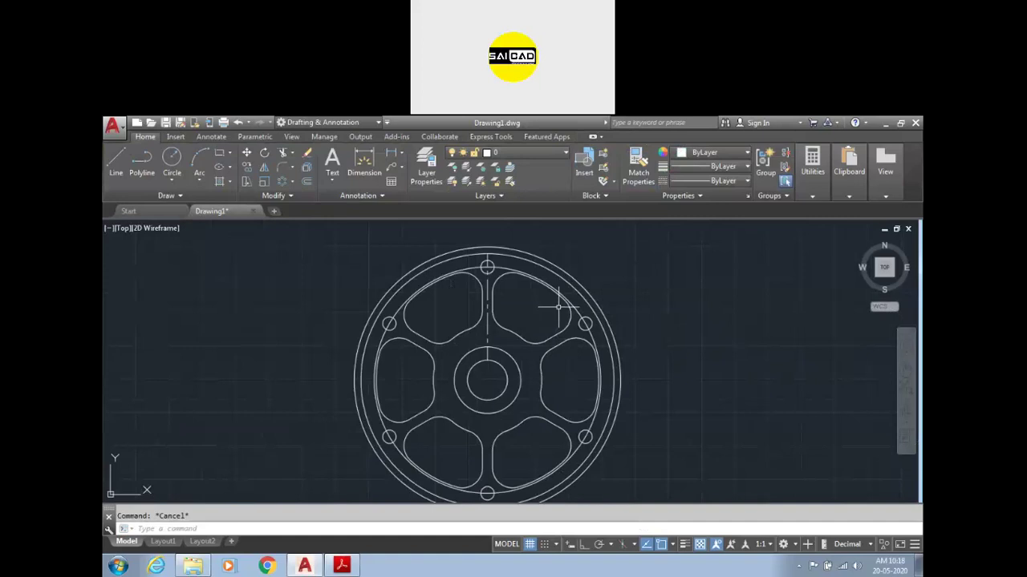
- Change the linetype of the circle through the bolt-hole centres to a dash-dot centreline
click(579, 314)
click(722, 181)
click(710, 226)
key(Escape)
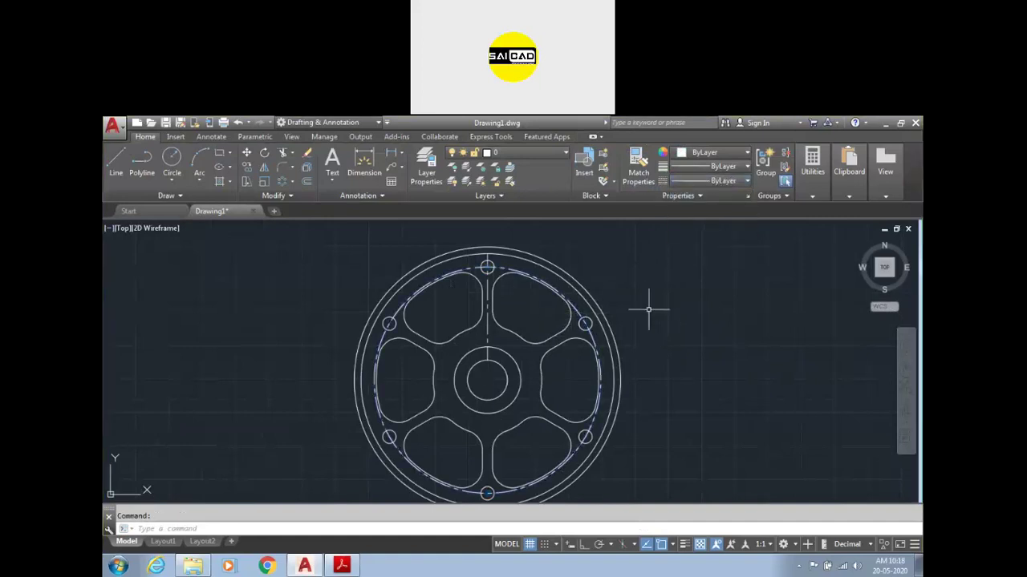
scroll(589, 345, up, 2)
scroll(566, 268, down, 2)
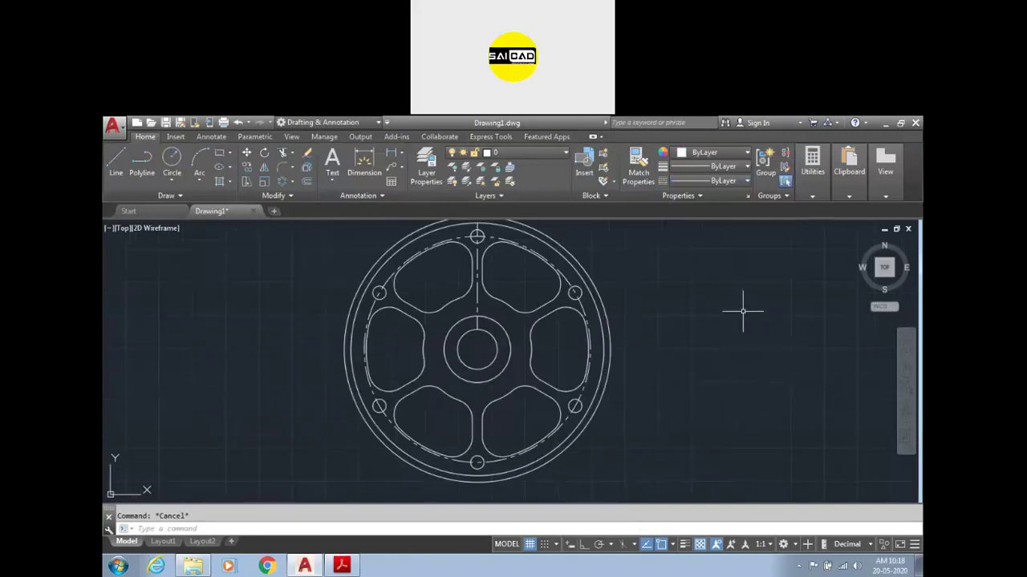
scroll(473, 332, down, 4)
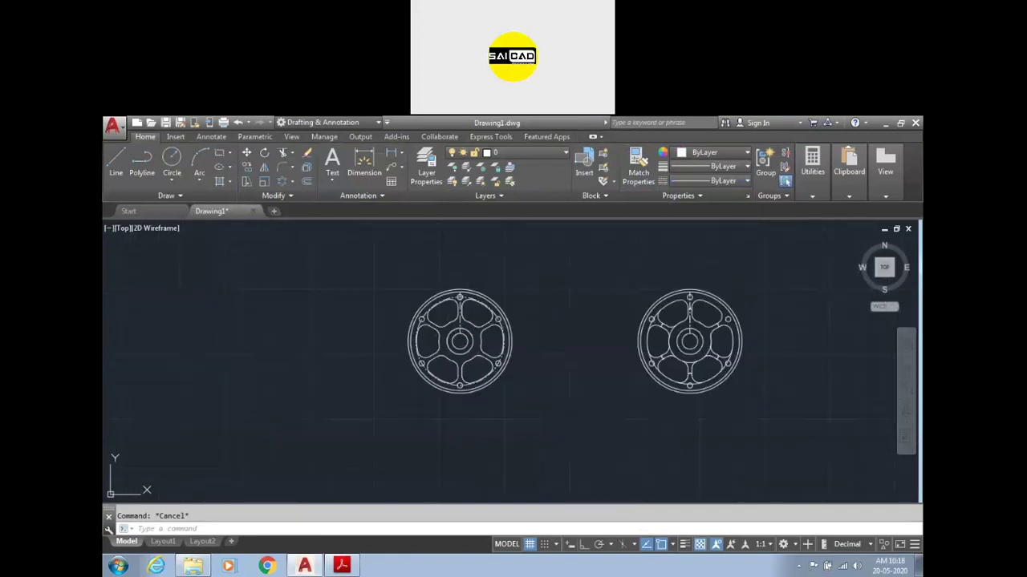
scroll(473, 268, up, 2)
scroll(506, 289, up, 2)
scroll(449, 259, down, 1)
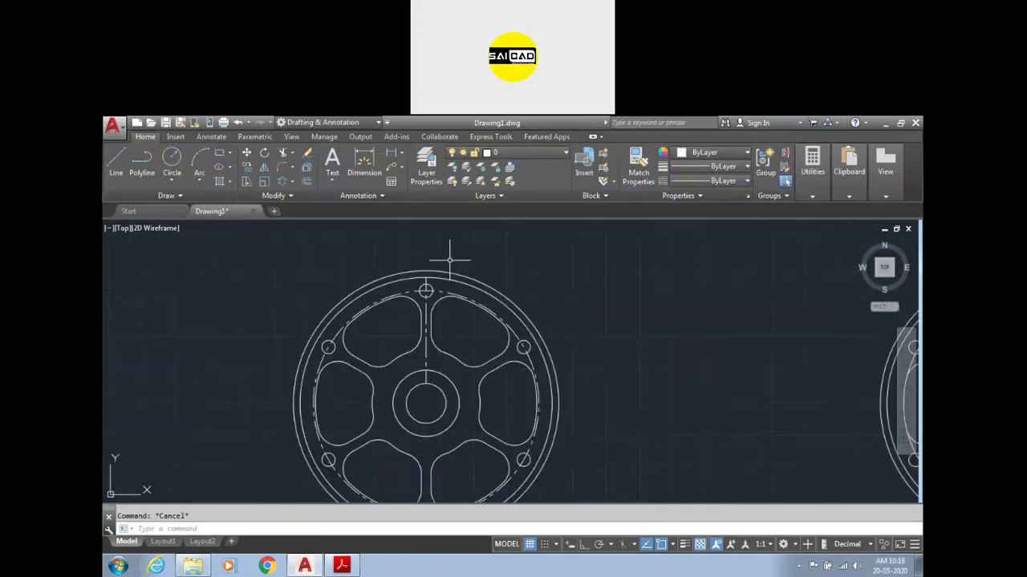
scroll(365, 476, down, 2)
- Switch to Acrobat Reader and examine the hub keyway dimensions in the wheel's front view and Detail B on page 4
key(alt+Tab)
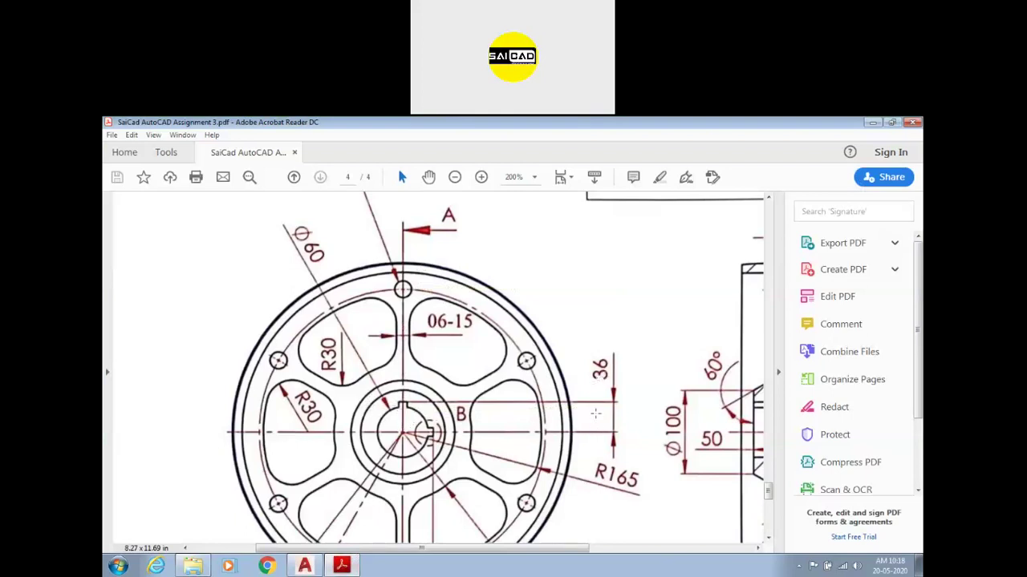
scroll(405, 401, down, 1)
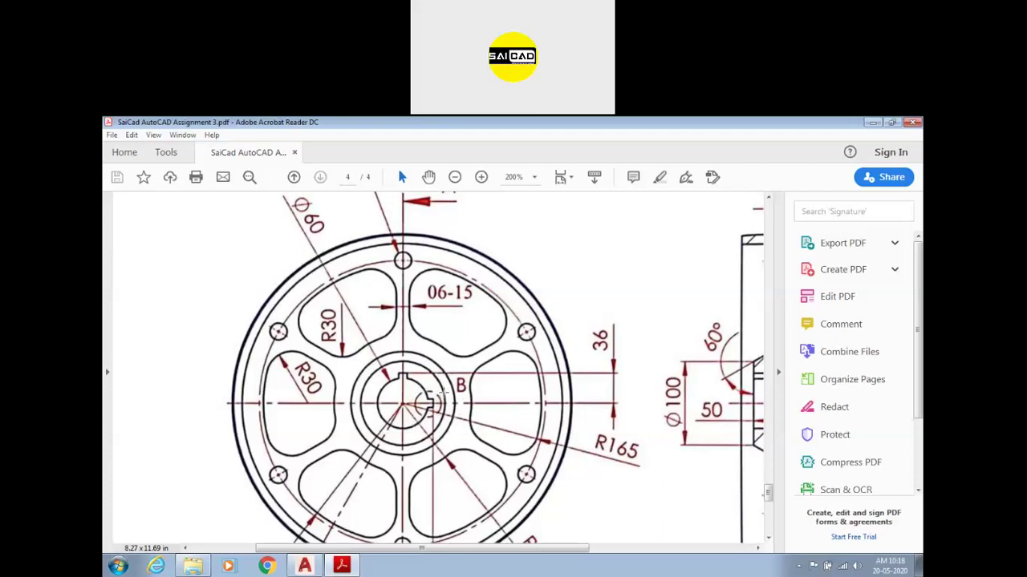
ctrl+scroll(441, 392, up, 4)
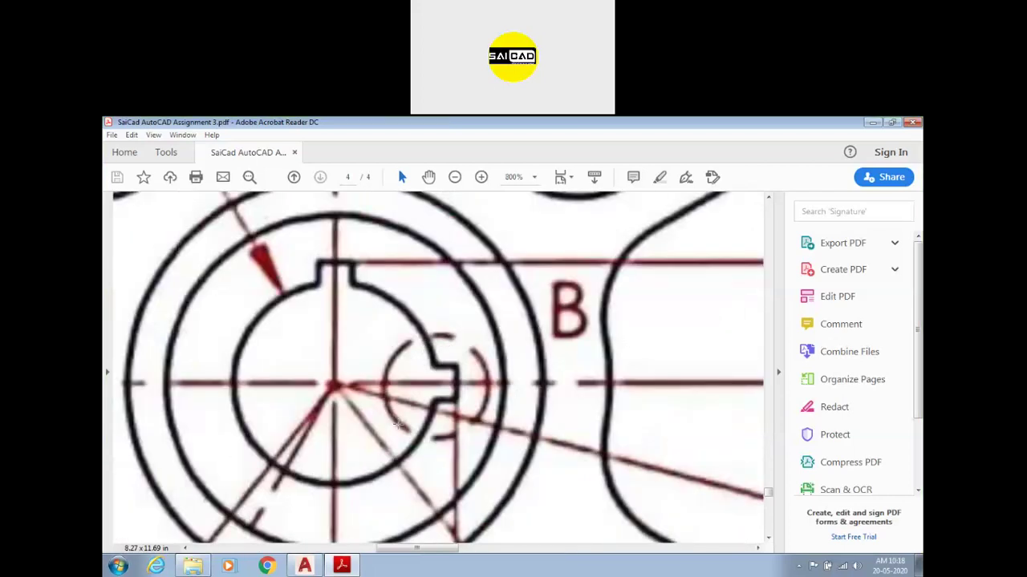
ctrl+scroll(438, 388, down, 6)
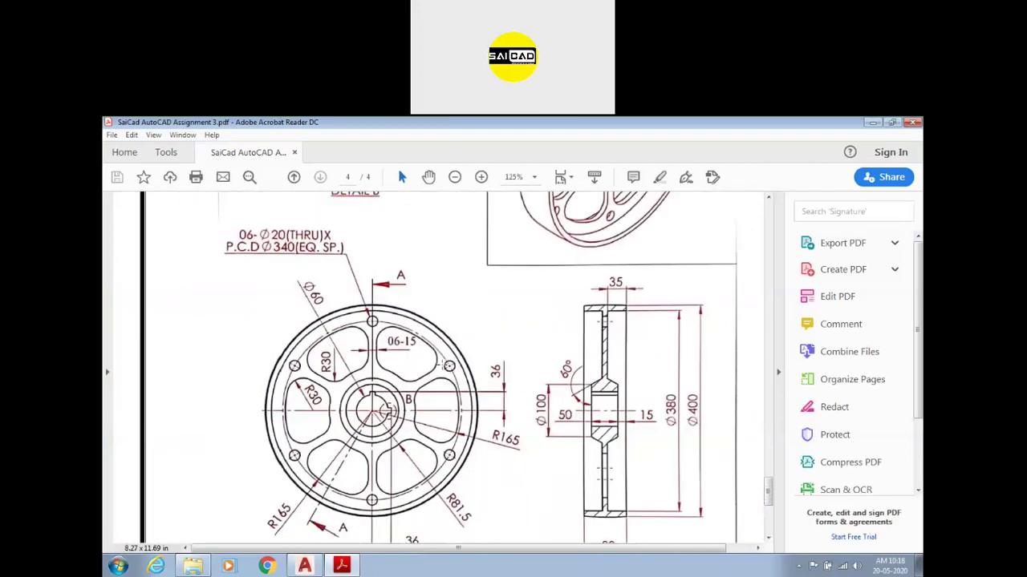
ctrl+scroll(441, 365, down, 1)
scroll(354, 311, up, 4)
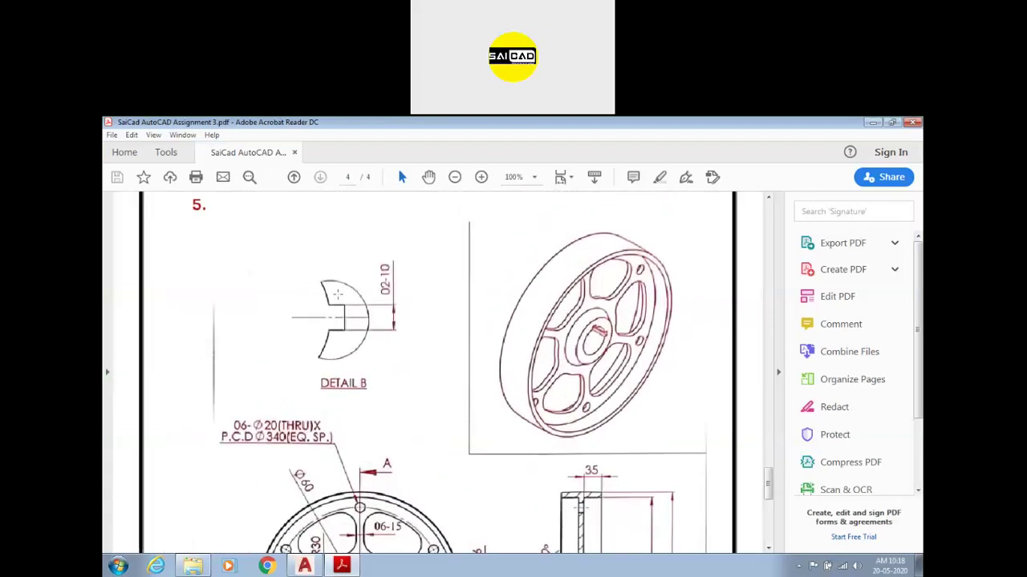
ctrl+scroll(337, 294, up, 4)
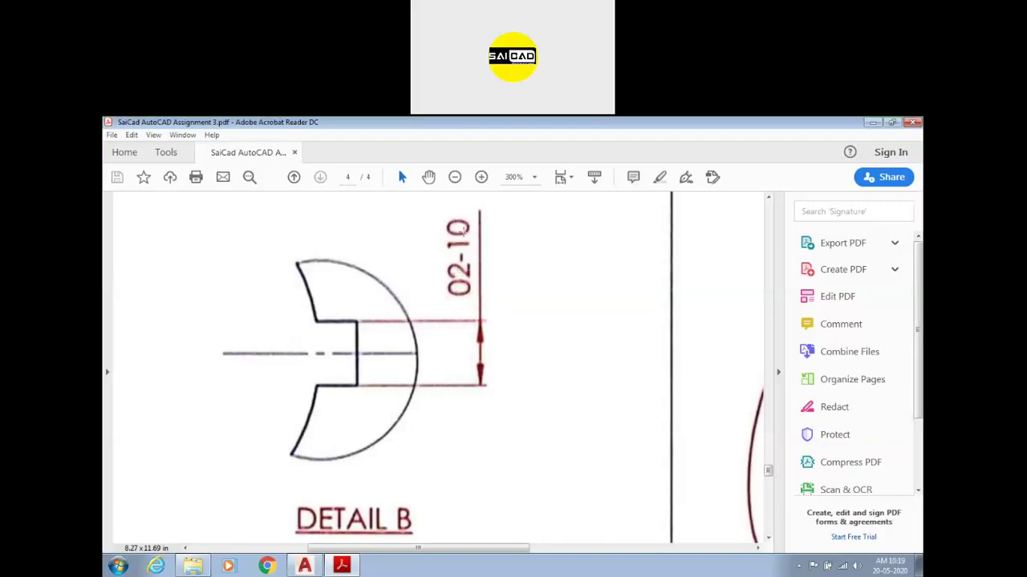
ctrl+scroll(500, 291, down, 3)
- Switch to AutoCAD and draw a horizontal line 36 long from the hub's centre to the right
key(alt+Tab)
scroll(413, 365, up, 8)
text(l)
key(Return)
scroll(545, 446, up, 4)
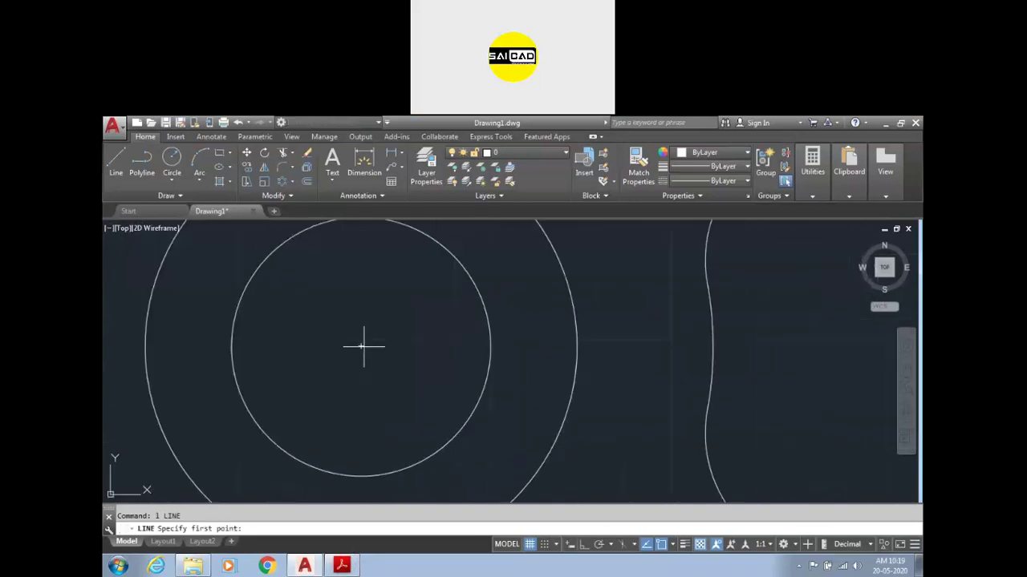
click(361, 346)
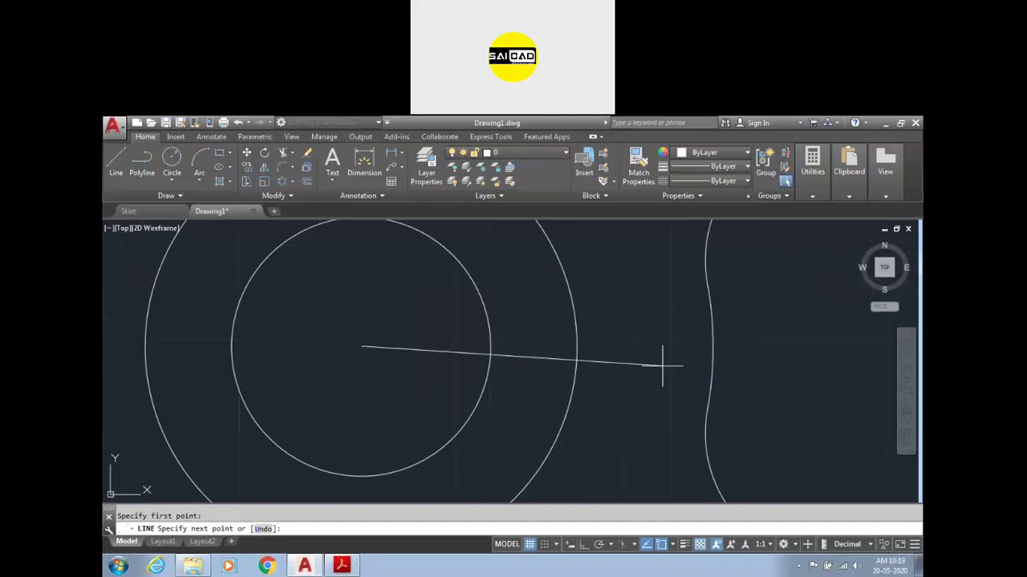
key(F8)
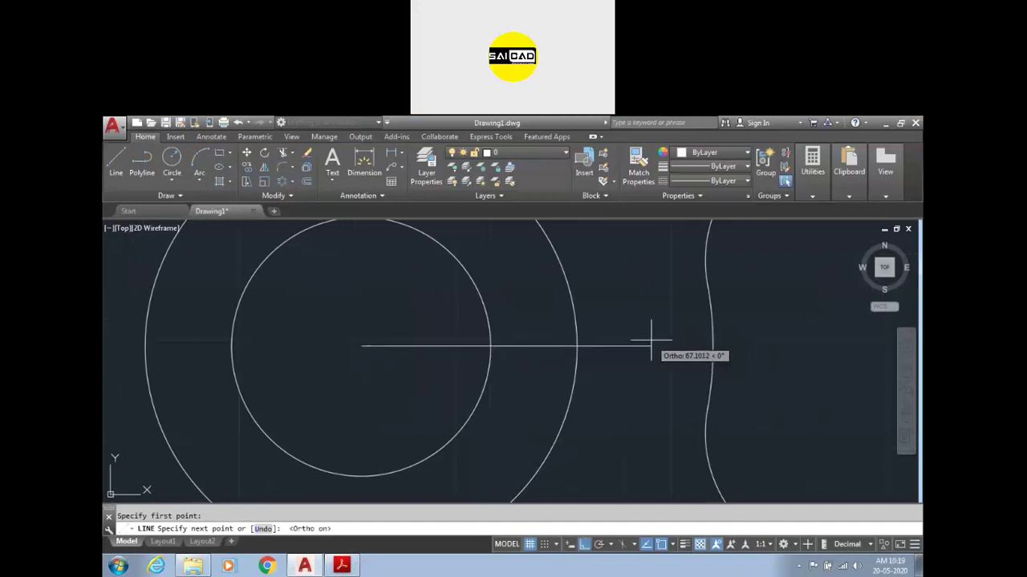
text(36)
key(Return)
- Continue the line 5 downward and horizontally back across the bore circle to form the keyway's lower half
text(5)
key(Return)
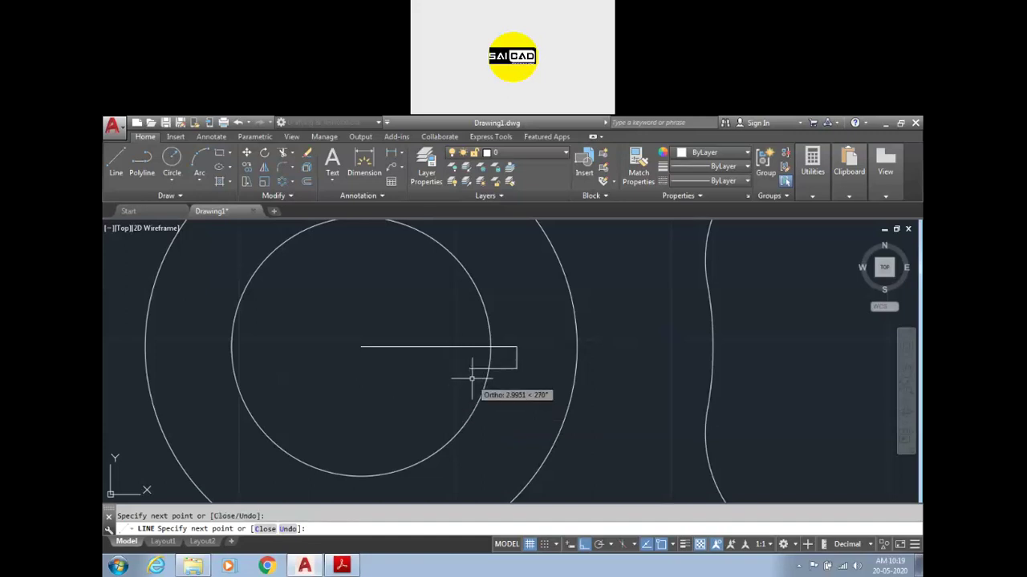
click(472, 368)
key(Return)
key(Return)
scroll(521, 340, up, 4)
key(Escape)
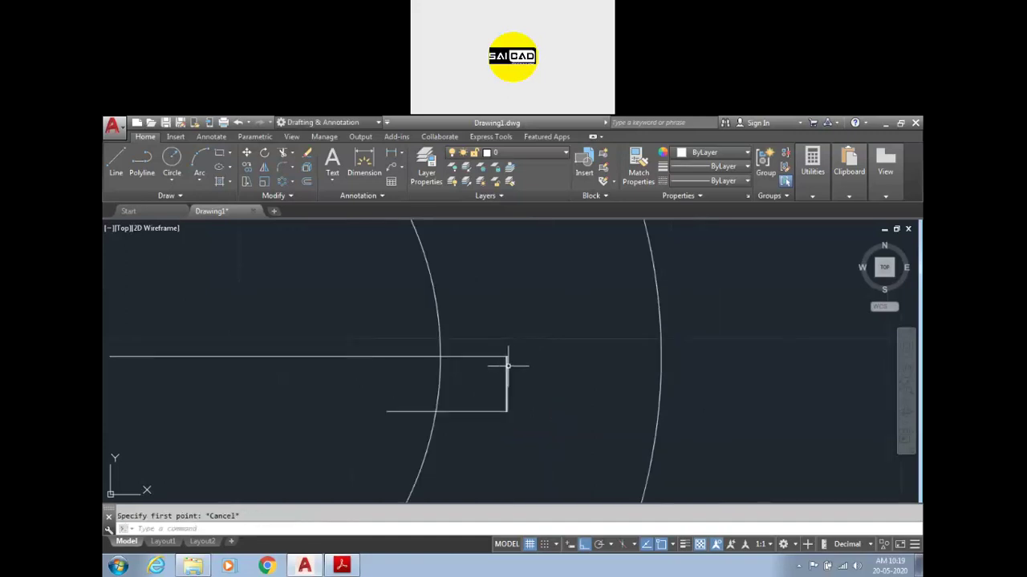
- Draw the keyway's upper half from the 36 line's outer end, 5 upward and horizontally back across the bore circle
click(506, 356)
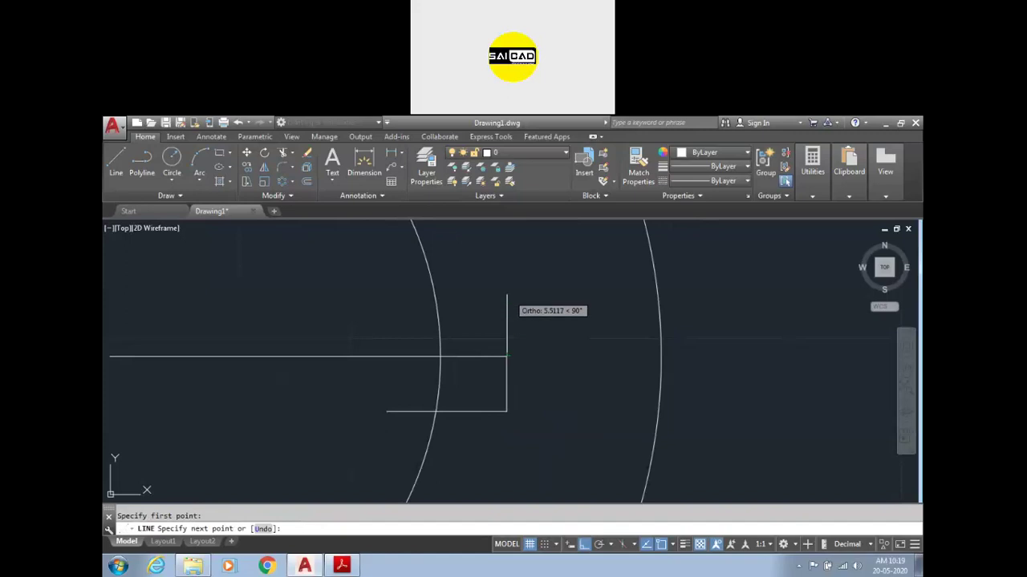
text(5)
key(Return)
click(409, 310)
key(Escape)
- Trim the ends of the keyway's upper and lower lines that extend inside the bore circle
text(tr)
key(Return)
key(Return)
click(417, 297)
click(385, 320)
click(408, 387)
click(355, 427)
key(Return)
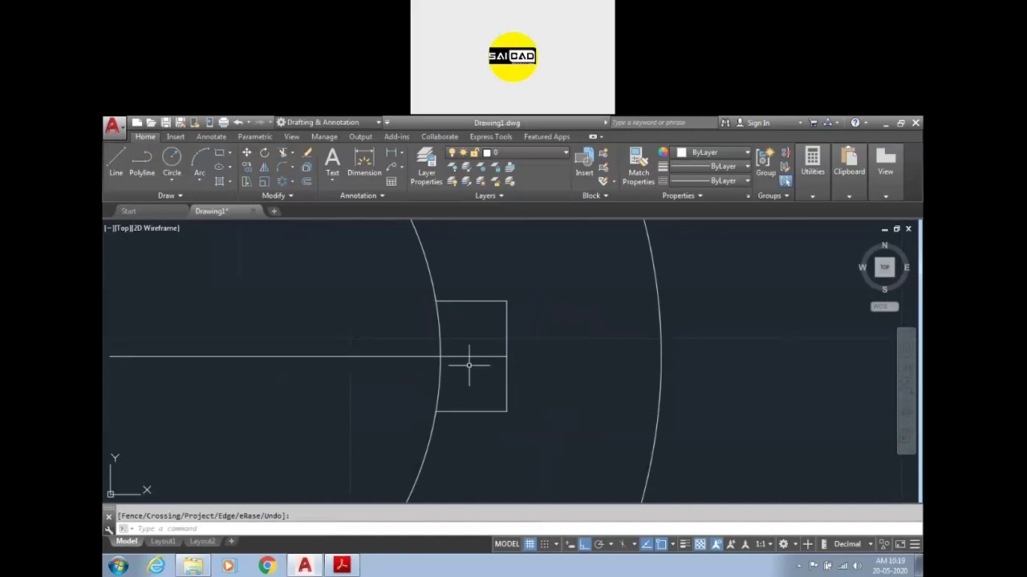
- Trim the bore arc across the keyway's opening and remove the horizontal construction line from the hub's centre
click(460, 370)
click(401, 388)
key(Escape)
scroll(521, 338, down, 2)
click(488, 337)
click(465, 358)
key(Delete)
- Join the keyway's four line segments into a single polyline
scroll(473, 362, down, 4)
scroll(473, 367, up, 2)
click(456, 338)
click(507, 393)
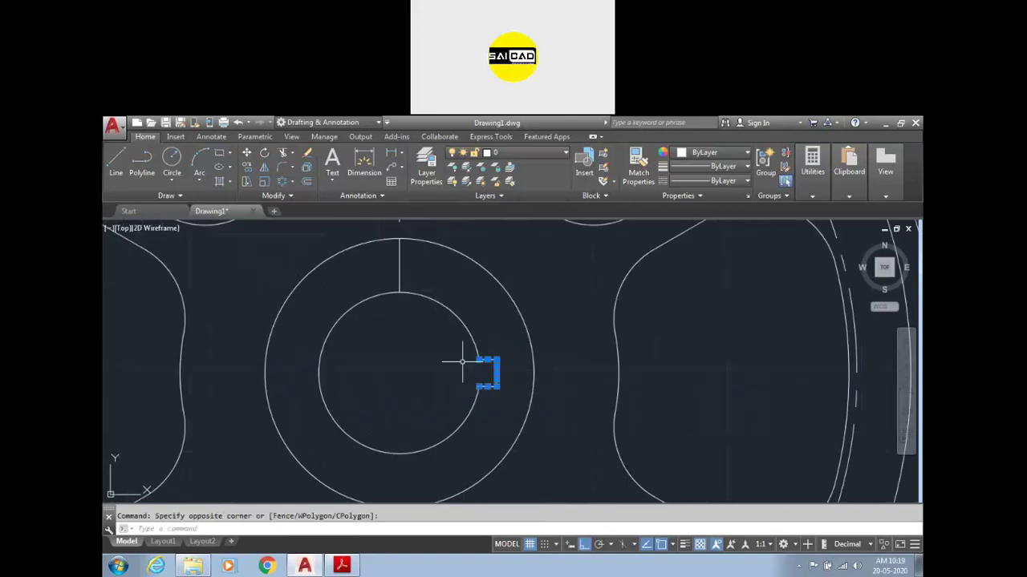
scroll(462, 362, up, 2)
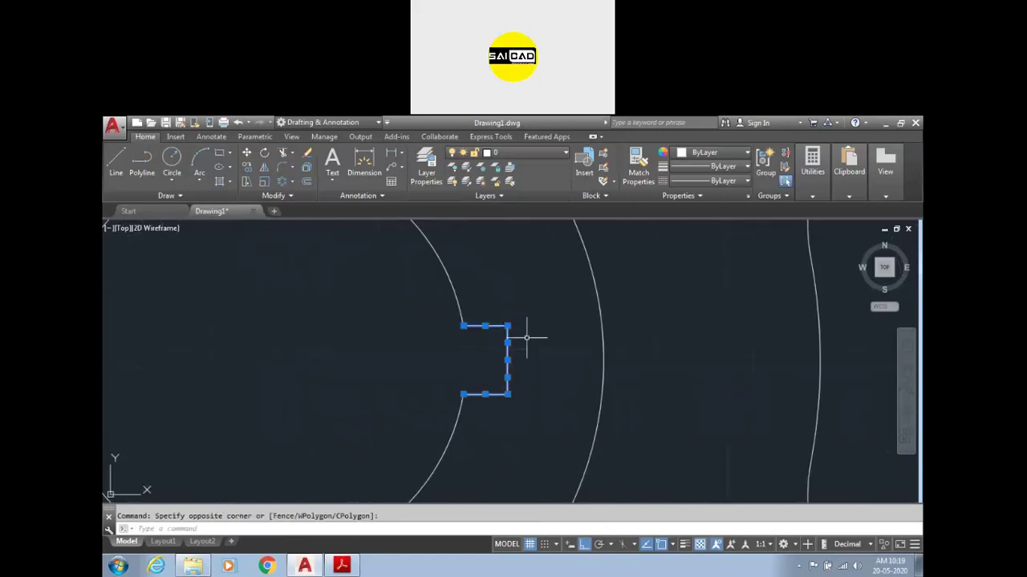
key(Escape)
click(507, 360)
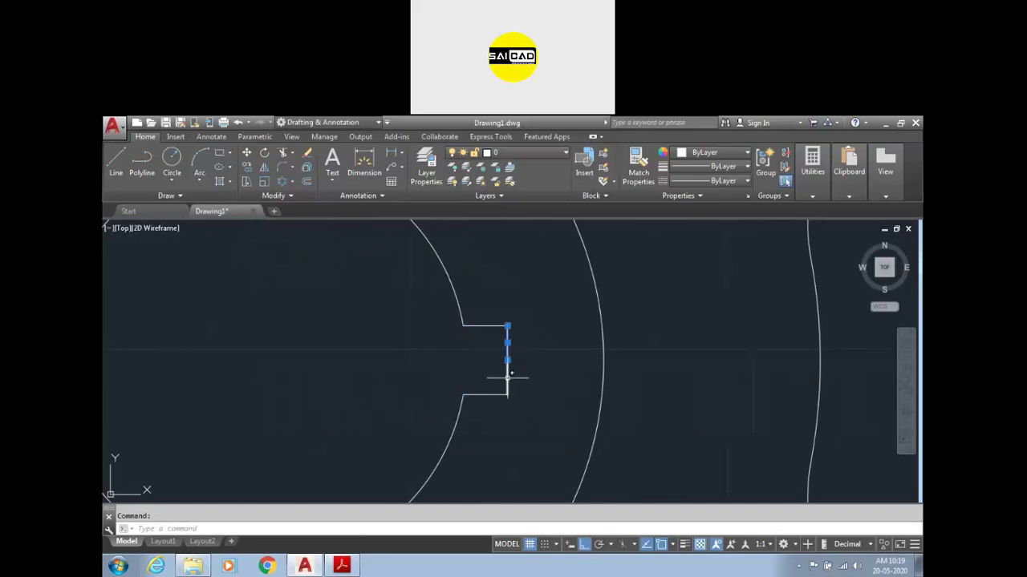
click(536, 300)
click(486, 426)
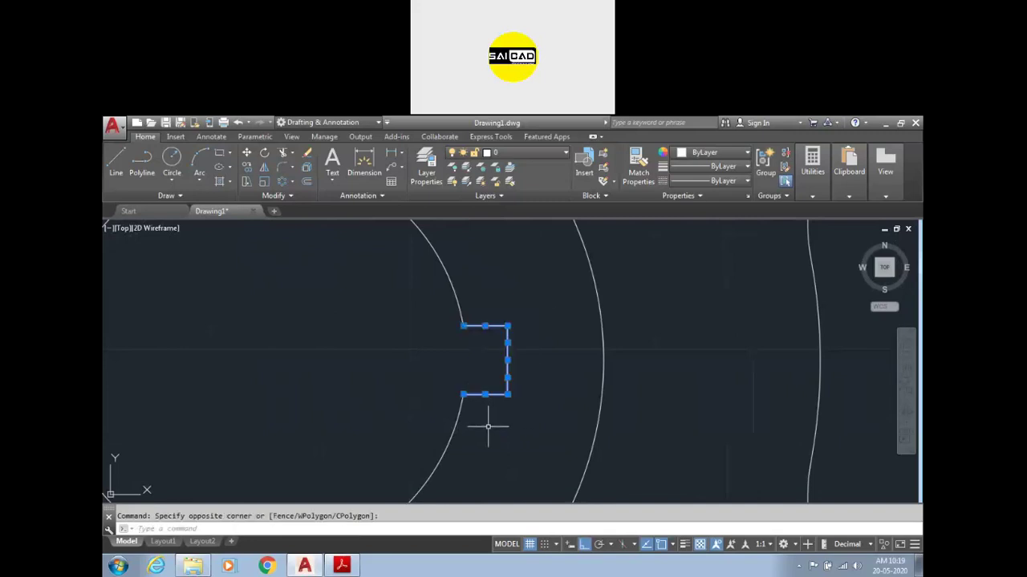
key(Return)
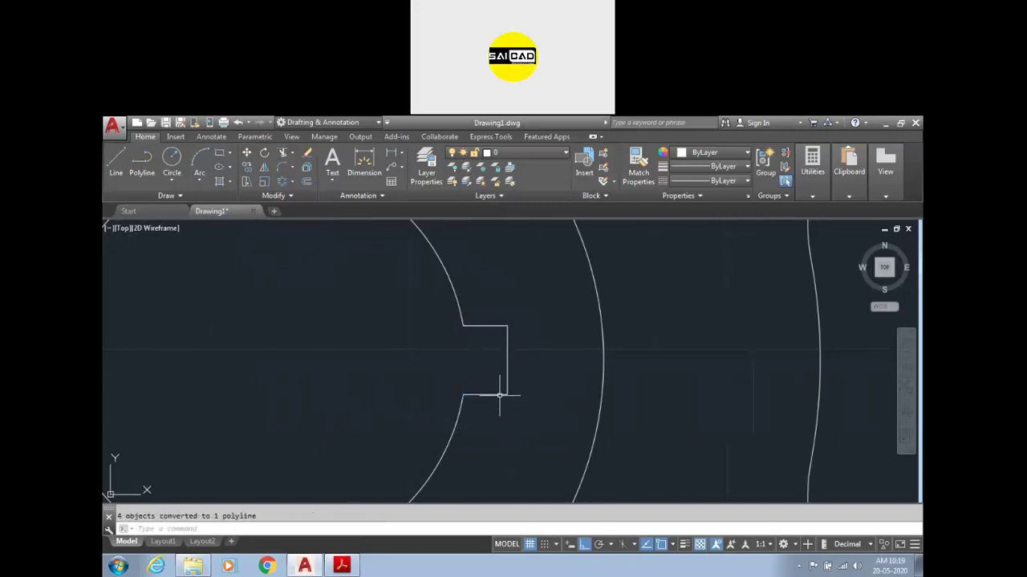
- Rotate a copy of the keyway outline by 90° about the hub's centre
click(496, 394)
scroll(516, 409, down, 2)
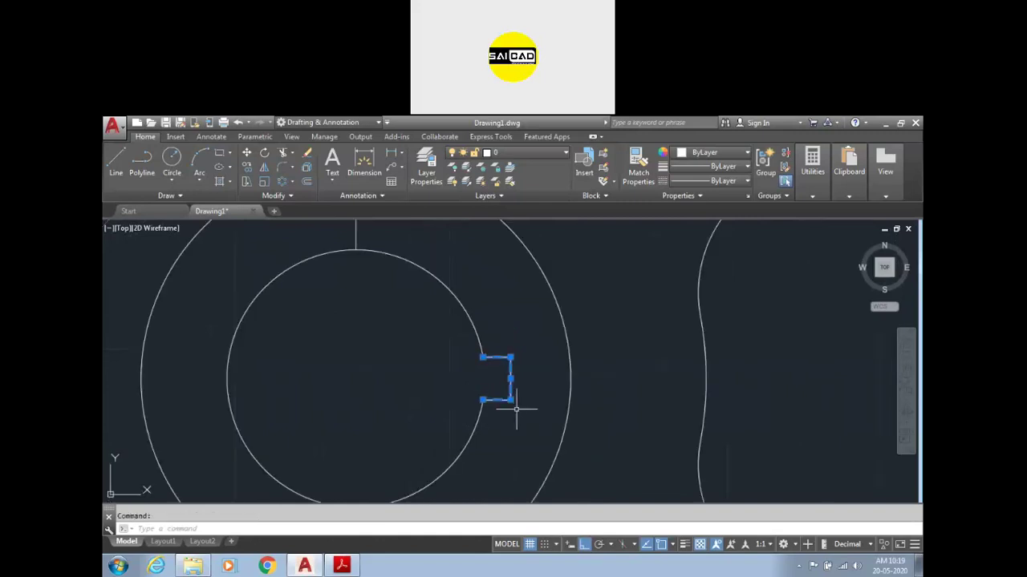
text(ro)
key(Return)
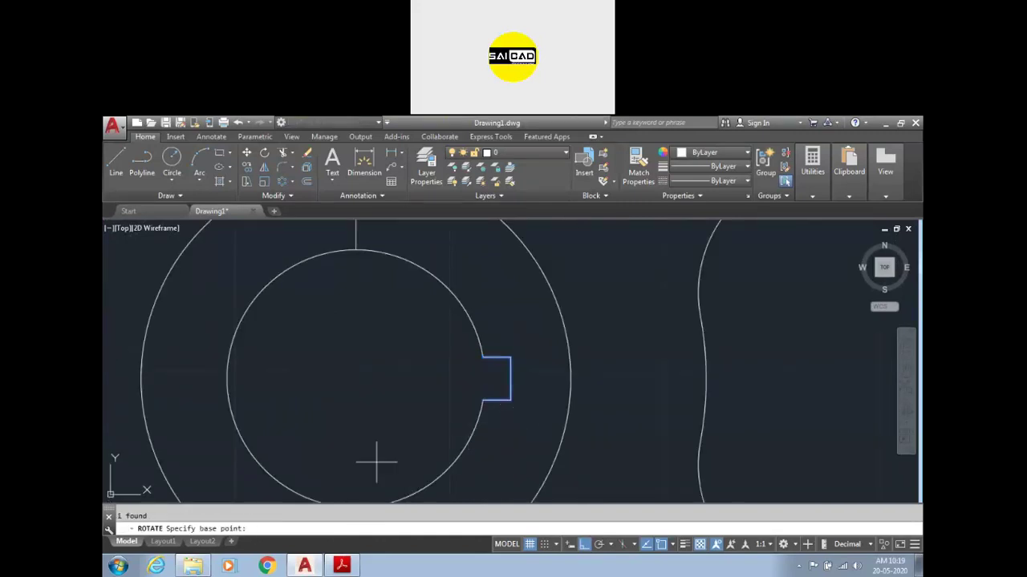
click(362, 374)
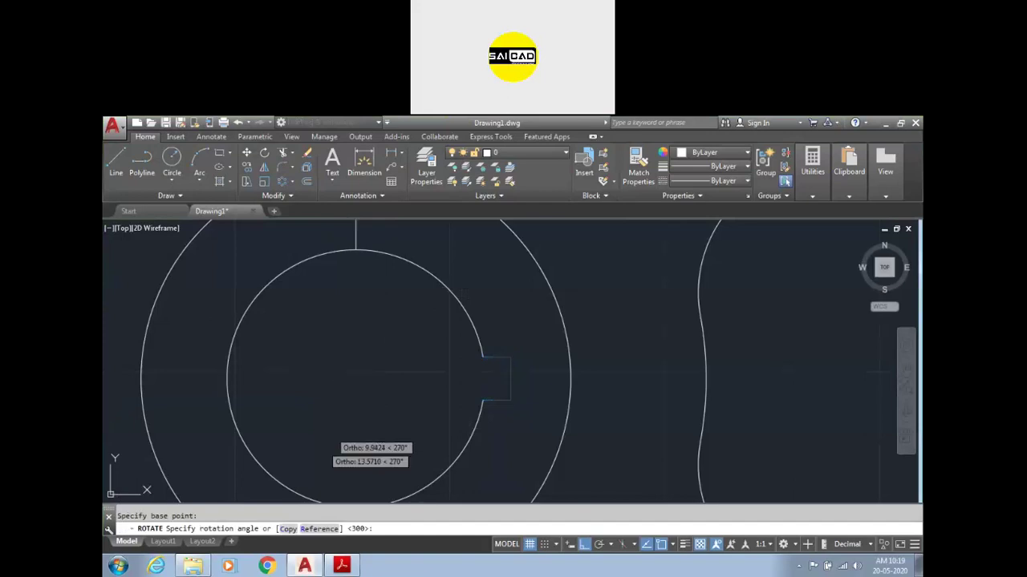
click(289, 529)
text(6)
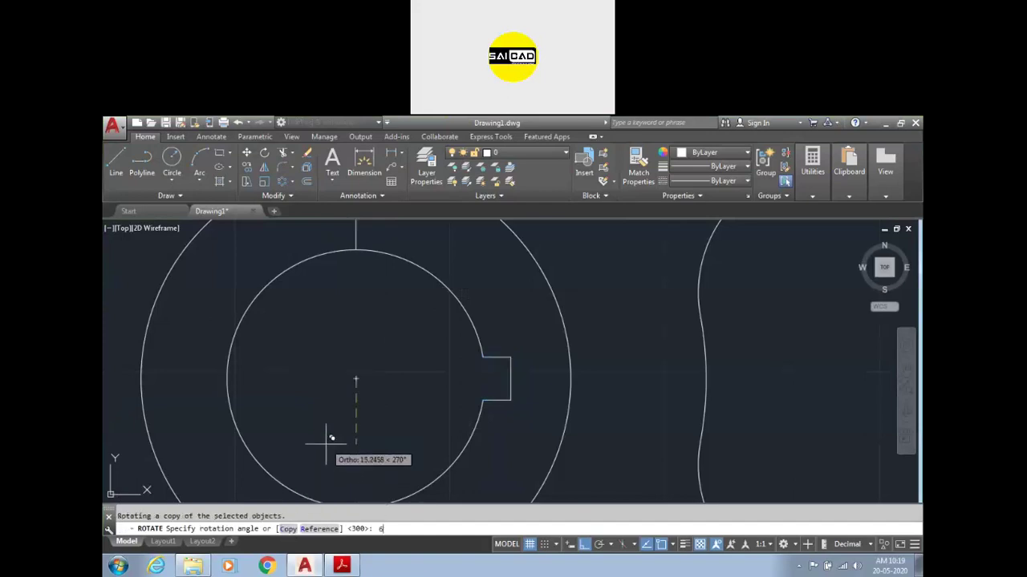
text(0)
key(Return)
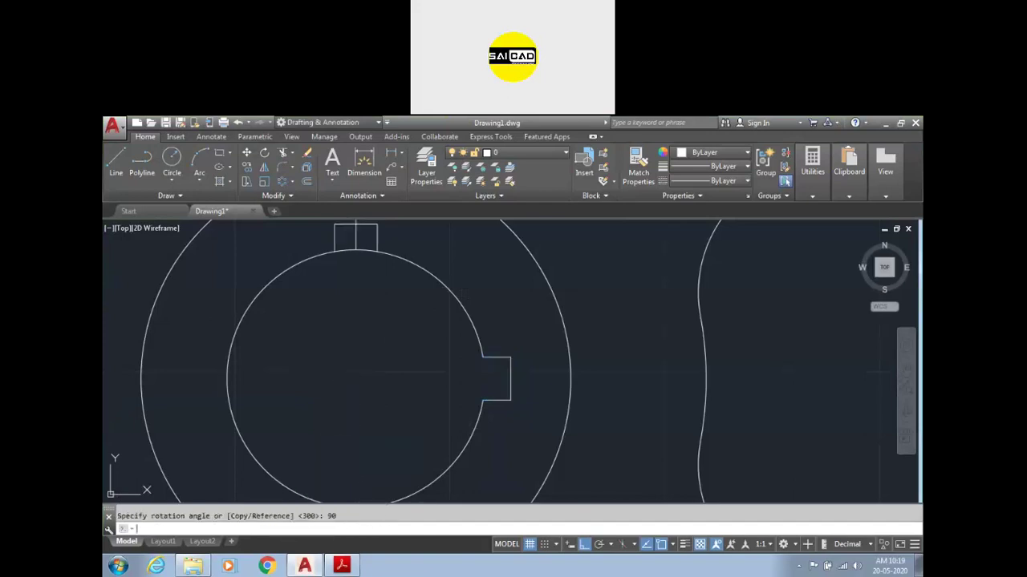
key(Escape)
- Trim the bore arc across the upper keyway's opening
scroll(329, 434, down, 3)
scroll(337, 371, up, 6)
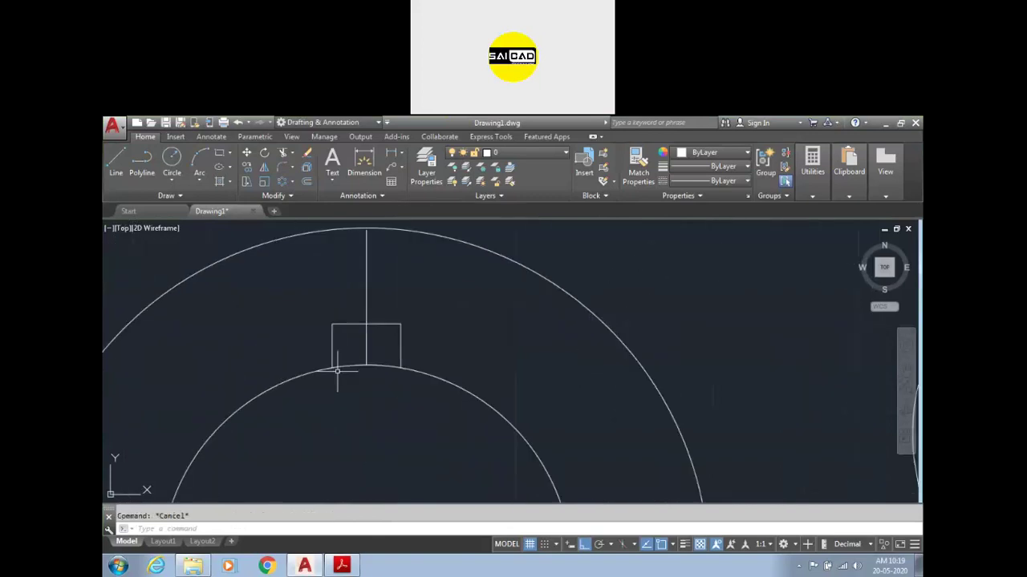
text(tr)
key(Return)
key(Return)
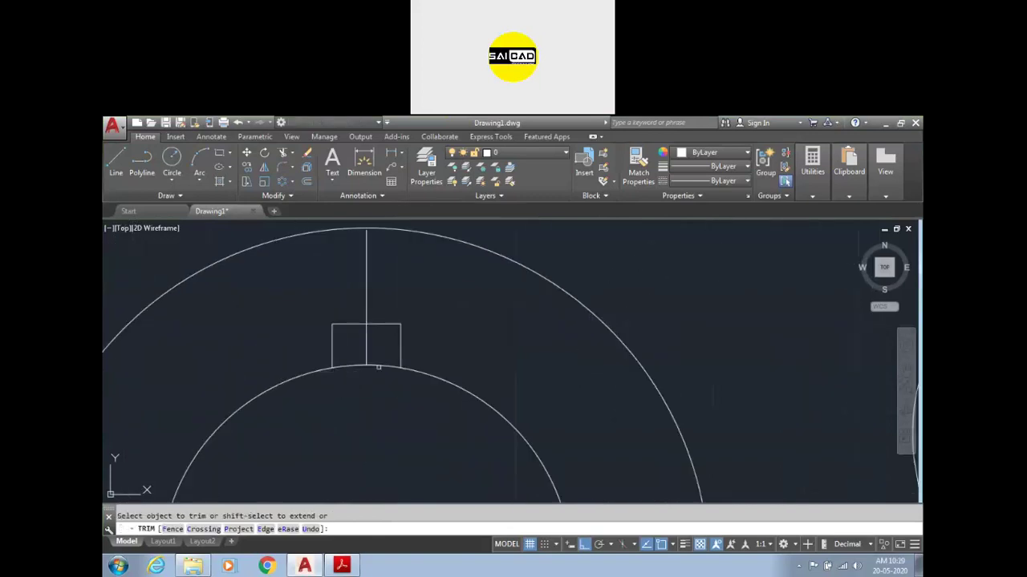
scroll(390, 332, down, 4)
key(Escape)
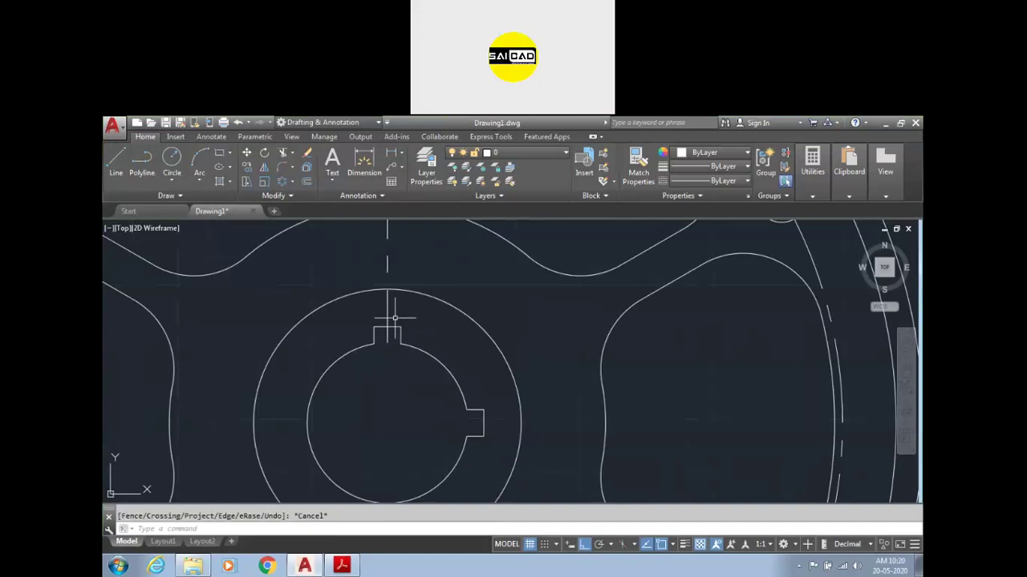
- Erase the vertical construction line running from the upper keyway to the hub's outer circle
click(386, 335)
key(Delete)
scroll(412, 409, down, 5)
scroll(436, 379, up, 4)
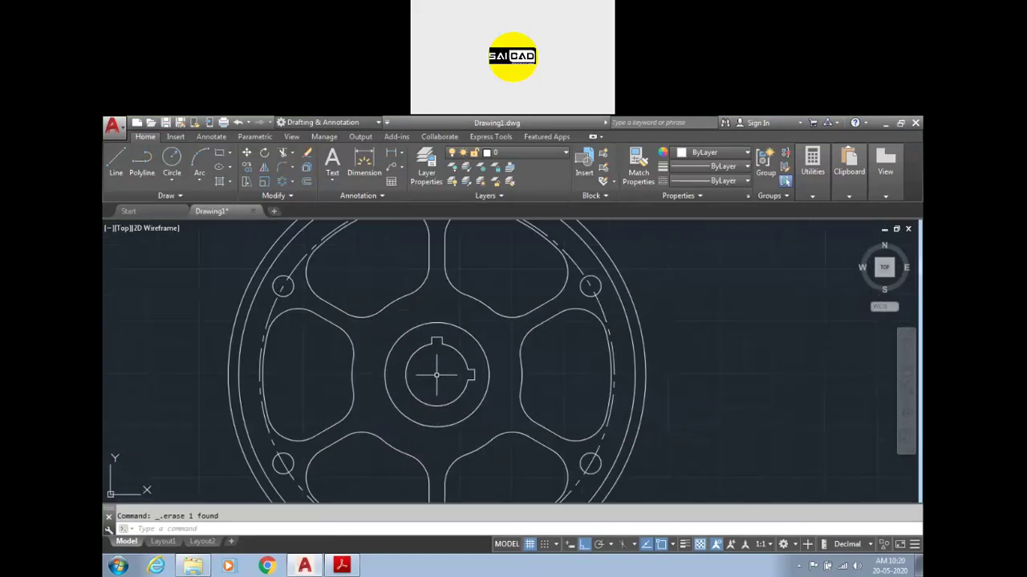
- Switch to Acrobat Reader and examine the wheel's front view and Section A-A dimensions on page 4, including the hub's profile
click(342, 565)
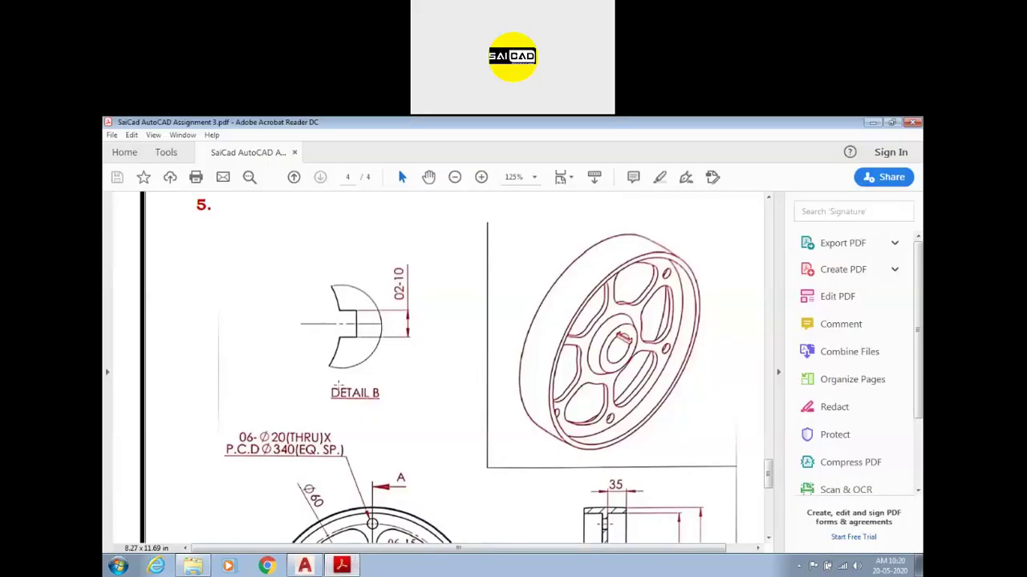
scroll(377, 397, down, 8)
ctrl+scroll(395, 400, up, 6)
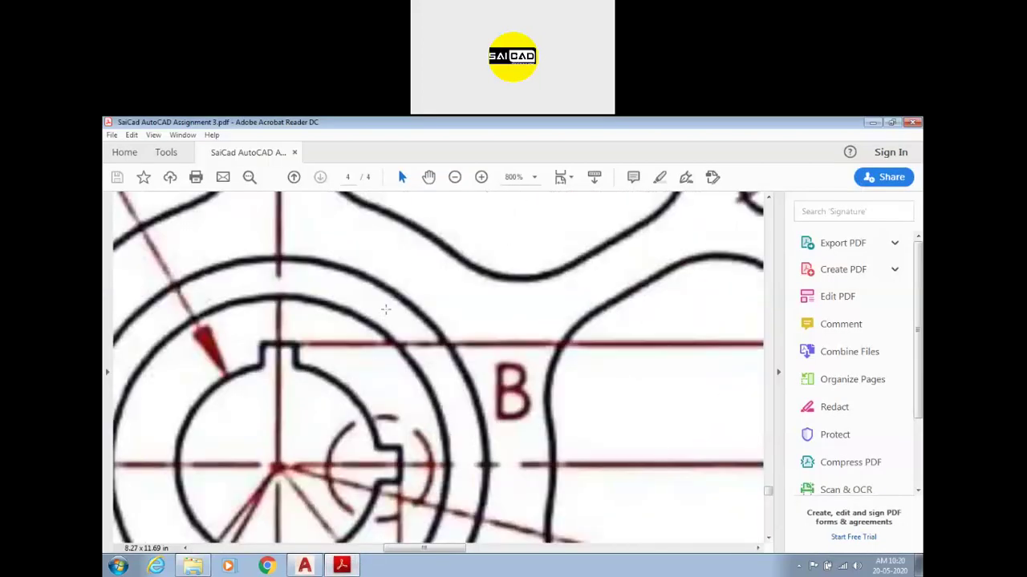
ctrl+scroll(377, 305, down, 2)
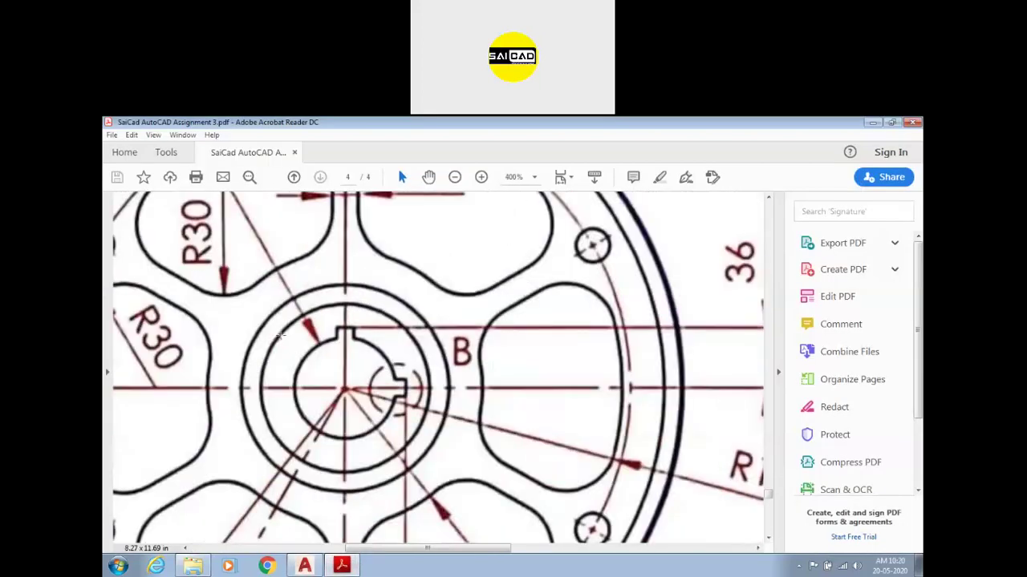
ctrl+scroll(304, 338, down, 2)
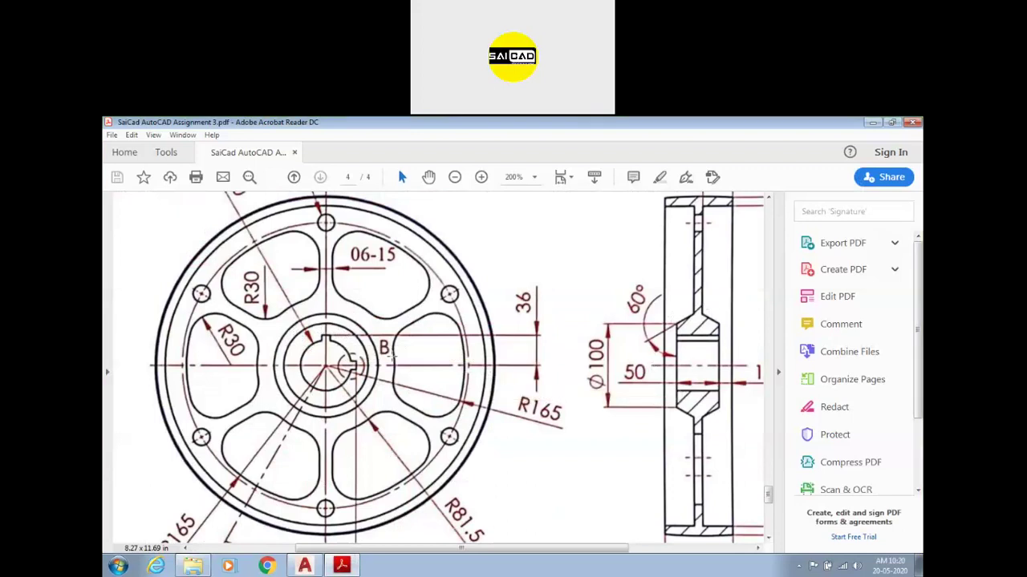
ctrl+scroll(392, 359, down, 1)
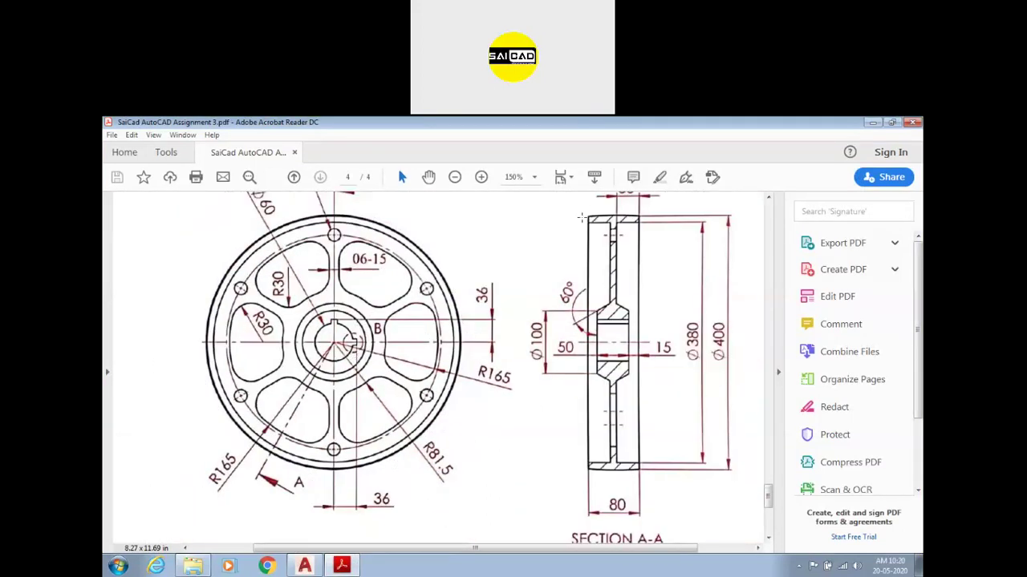
ctrl+scroll(603, 322, up, 4)
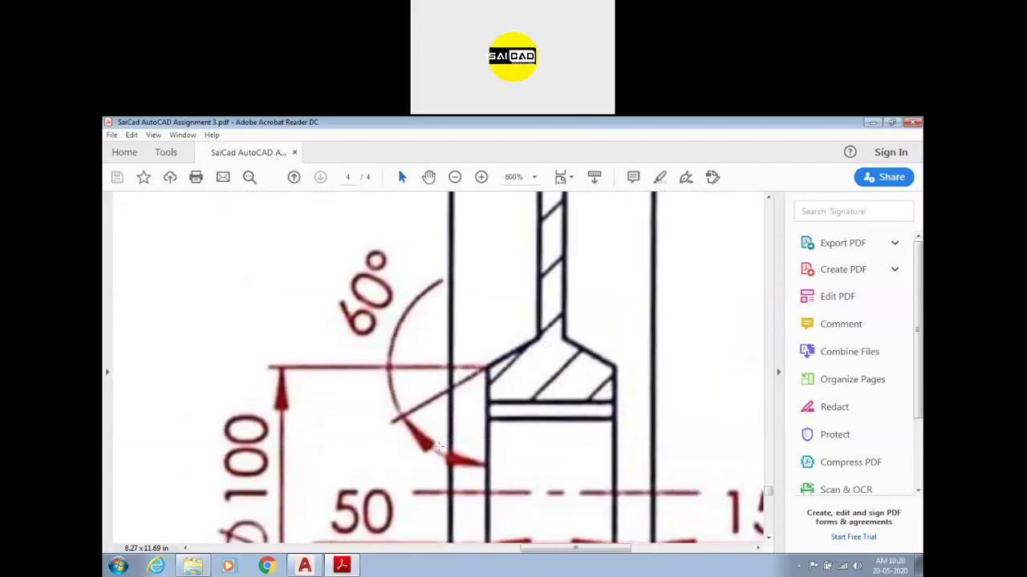
ctrl+scroll(486, 383, down, 5)
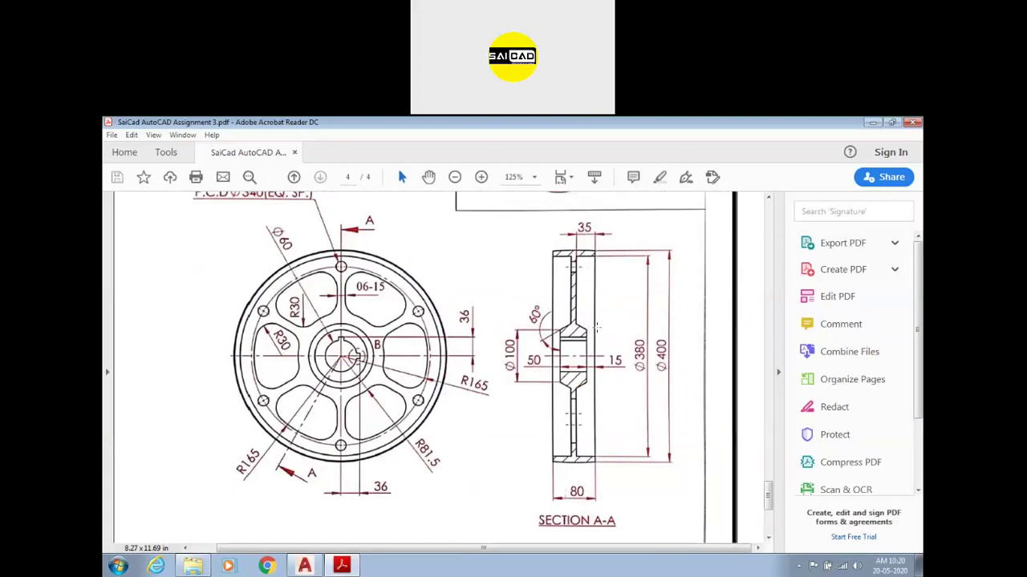
- Return to AutoCAD and draw a rectangle of length 50 and width 400 between the two wheels for the side view
click(304, 566)
scroll(433, 483, down, 5)
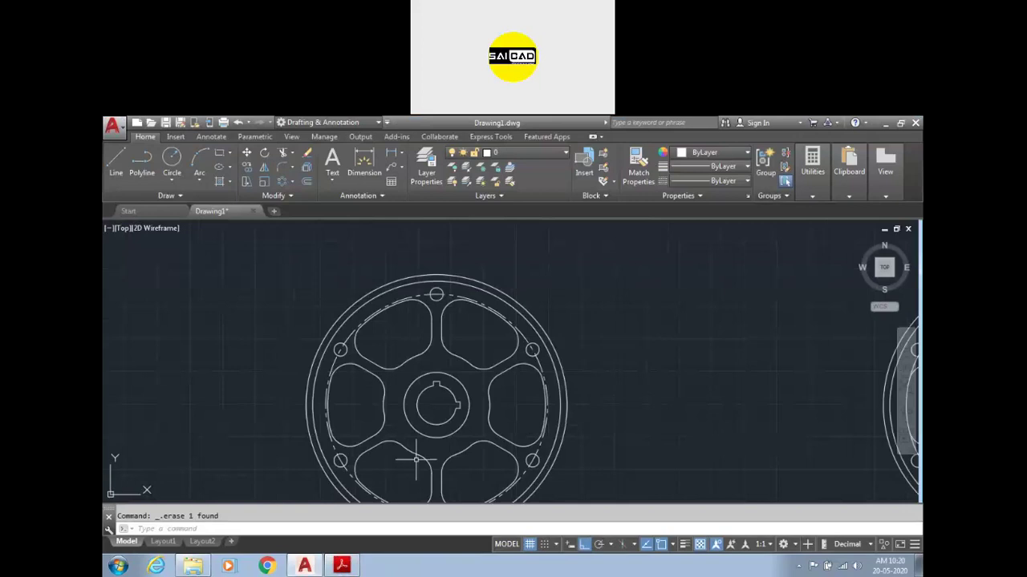
scroll(433, 482, up, 4)
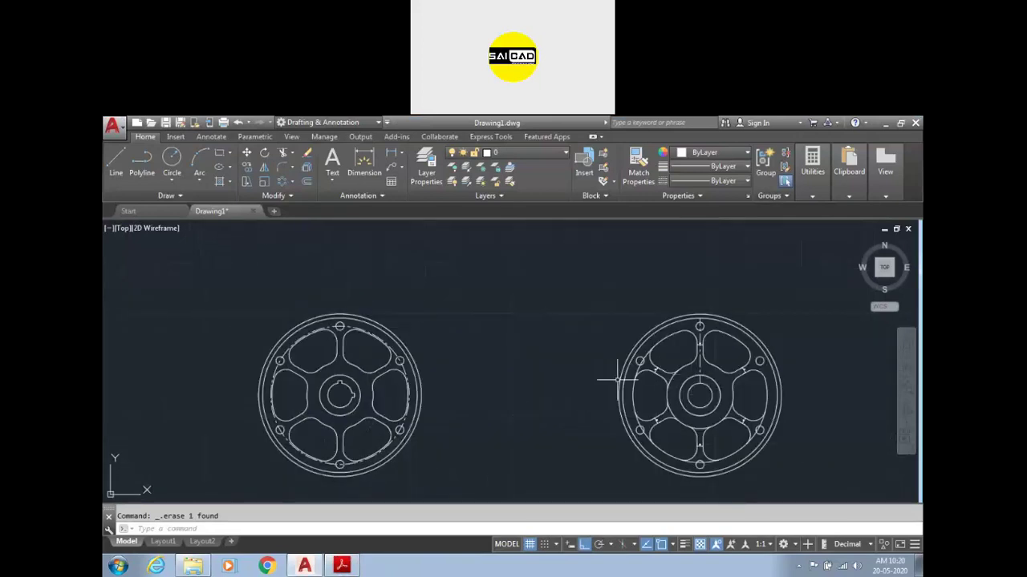
key(Return)
click(494, 470)
text(d)
key(Return)
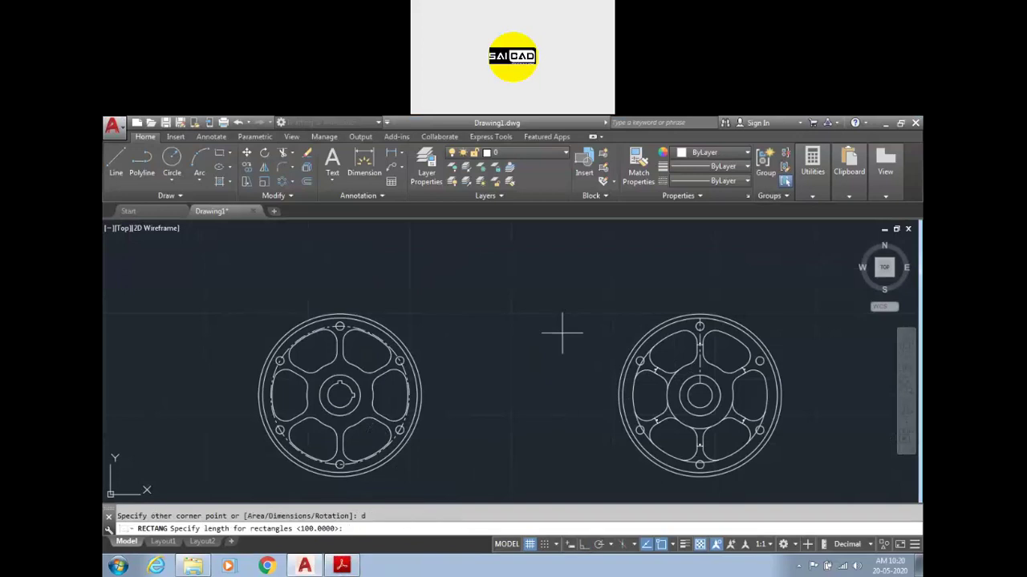
text(50)
key(Return)
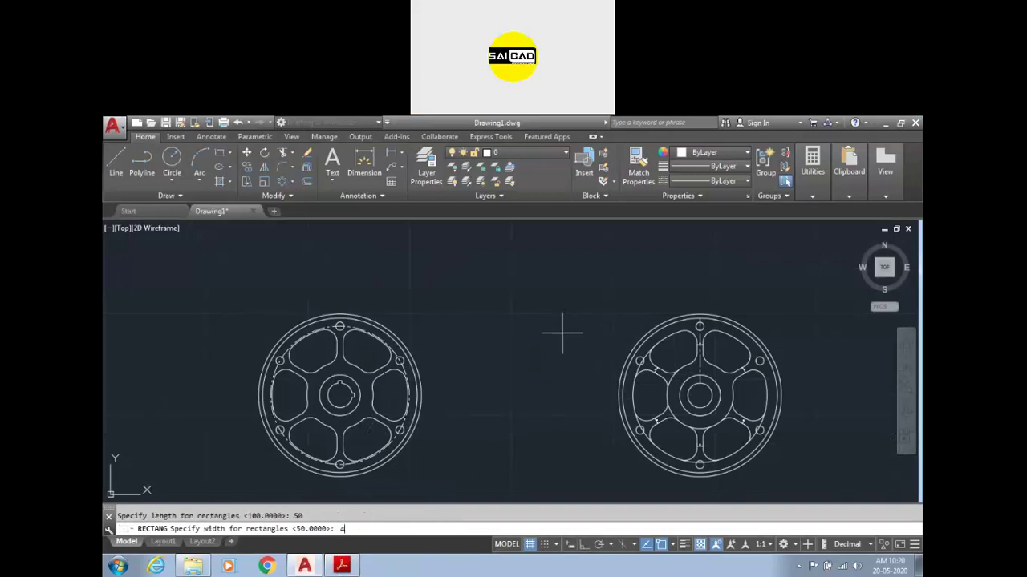
text(400)
key(Return)
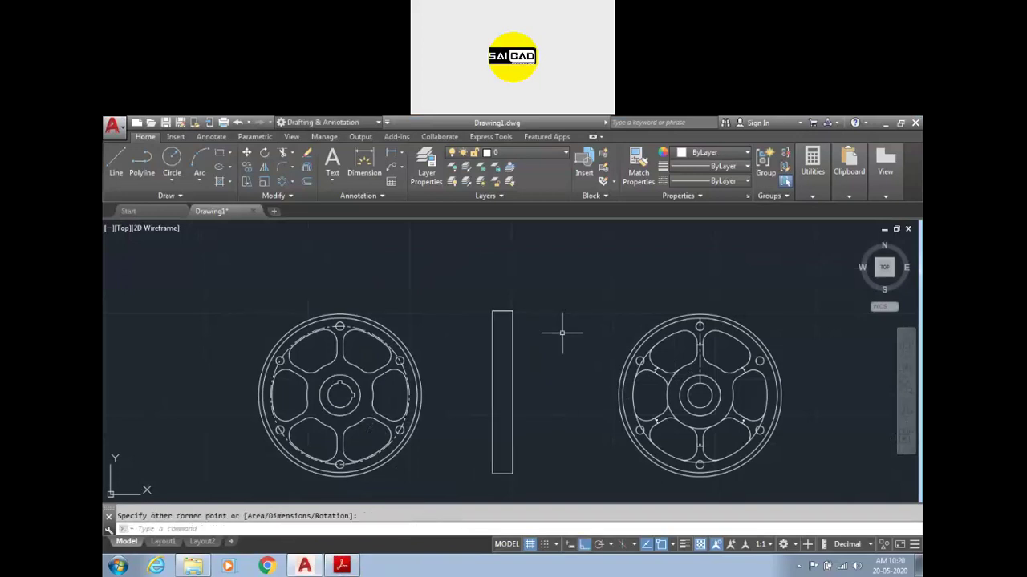
- Check Section A-A's overall width in the PDF and stretch the side-view rectangle's right edge outward by 30
click(341, 567)
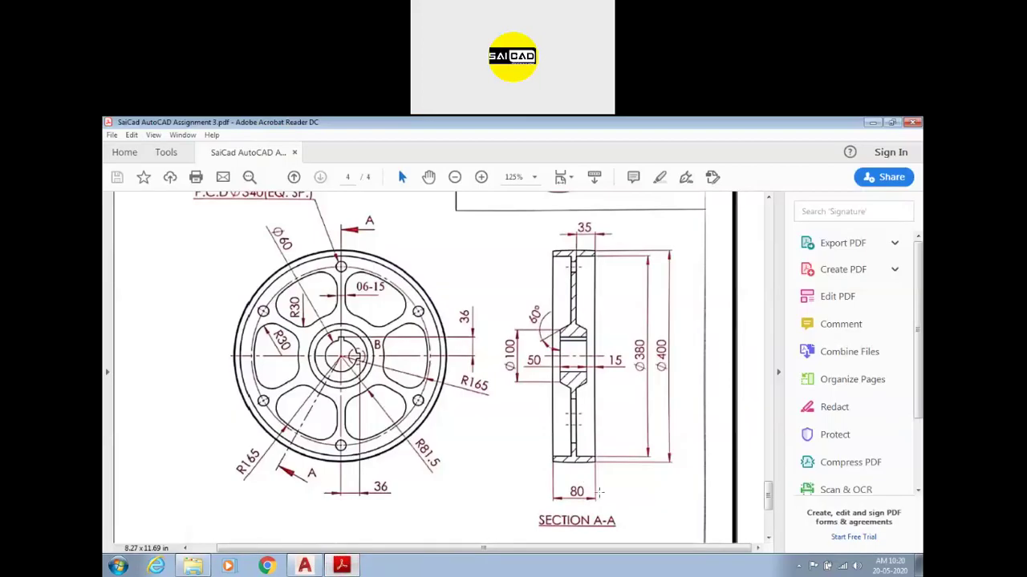
click(344, 566)
scroll(532, 449, up, 4)
click(541, 409)
click(483, 447)
scroll(484, 448, down, 2)
click(486, 350)
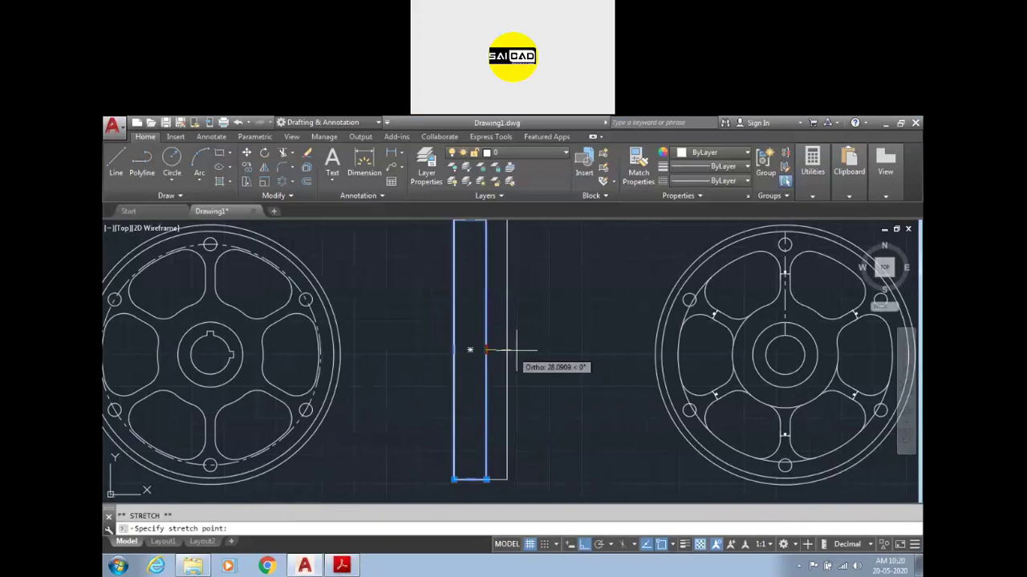
text(30)
key(Return)
key(Escape)
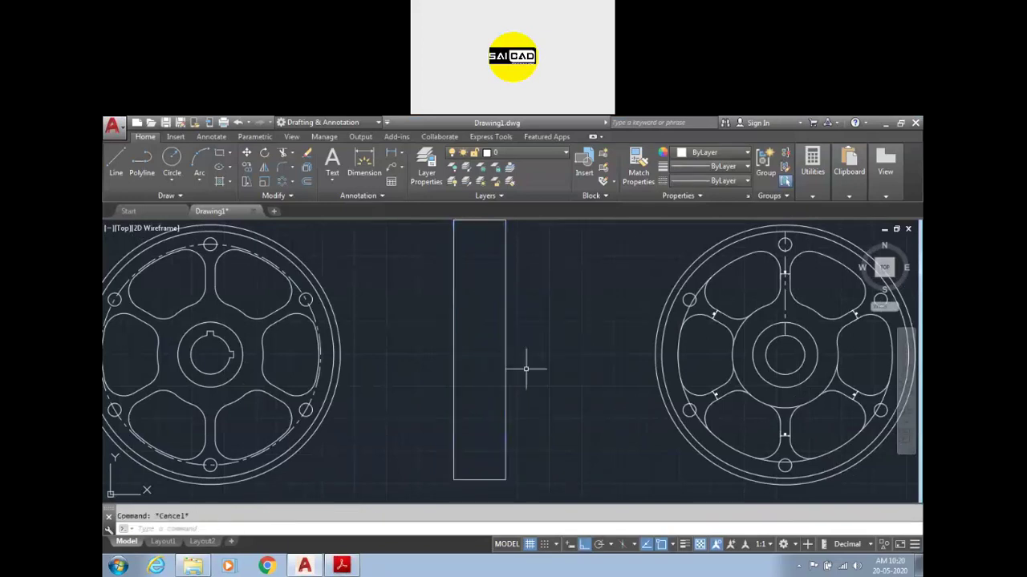
- Dimension the side-view rectangle's width along its bottom edge and its height along its right edge
click(351, 172)
scroll(480, 353, down, 5)
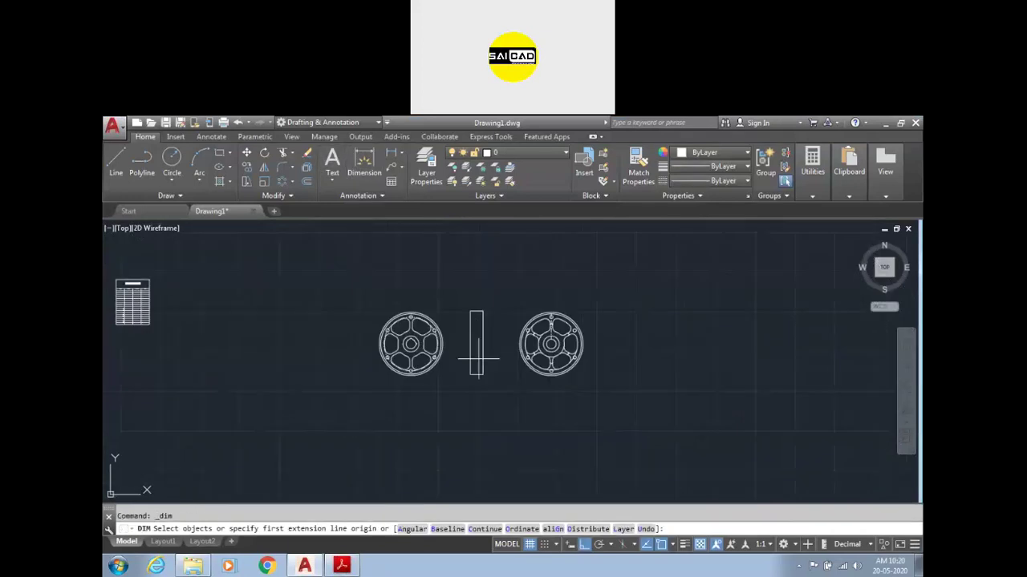
scroll(479, 373, up, 5)
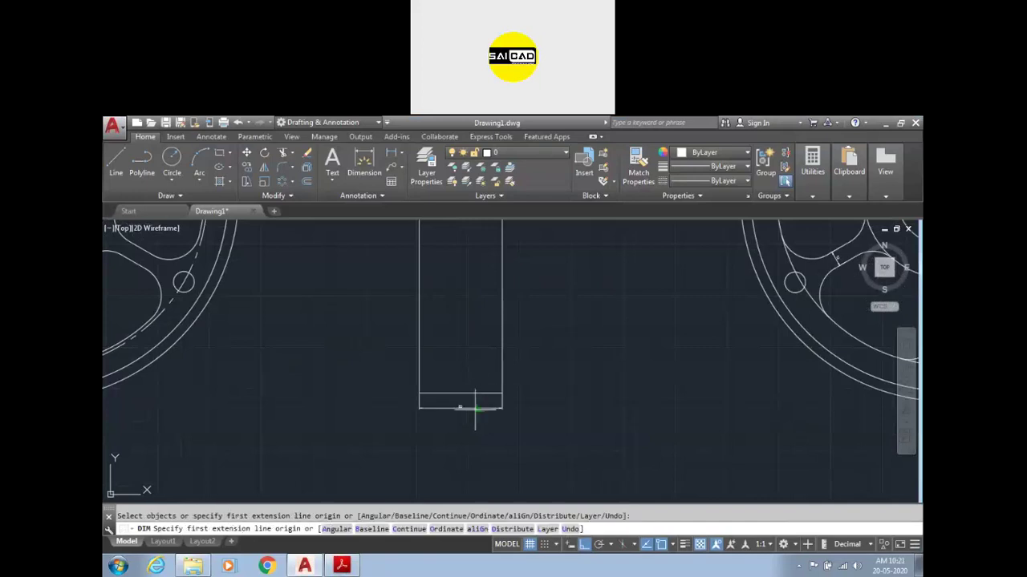
scroll(461, 393, up, 8)
scroll(445, 434, down, 8)
click(480, 386)
click(513, 384)
scroll(508, 389, down, 4)
scroll(514, 413, up, 11)
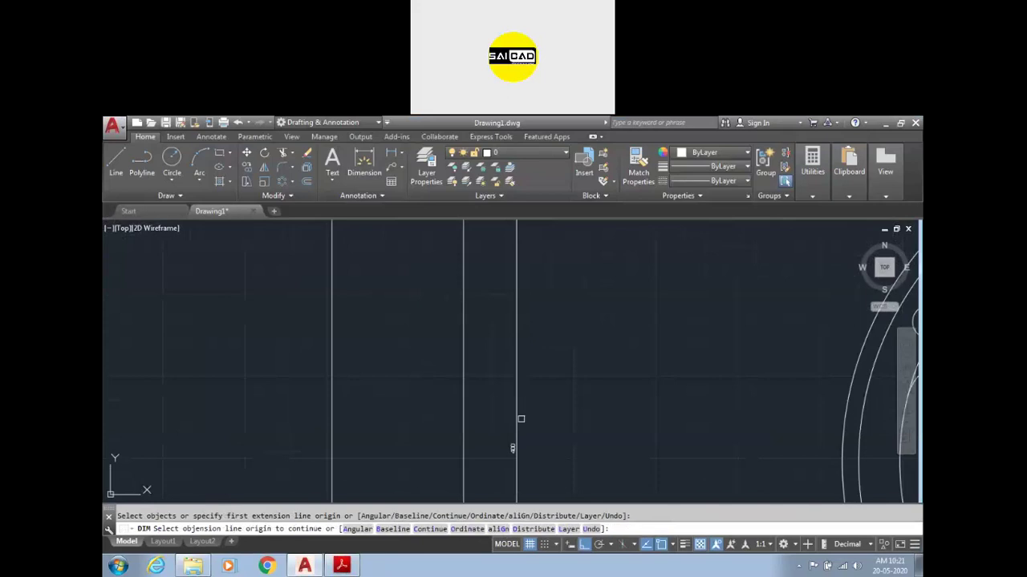
scroll(525, 401, down, 5)
scroll(559, 401, up, 3)
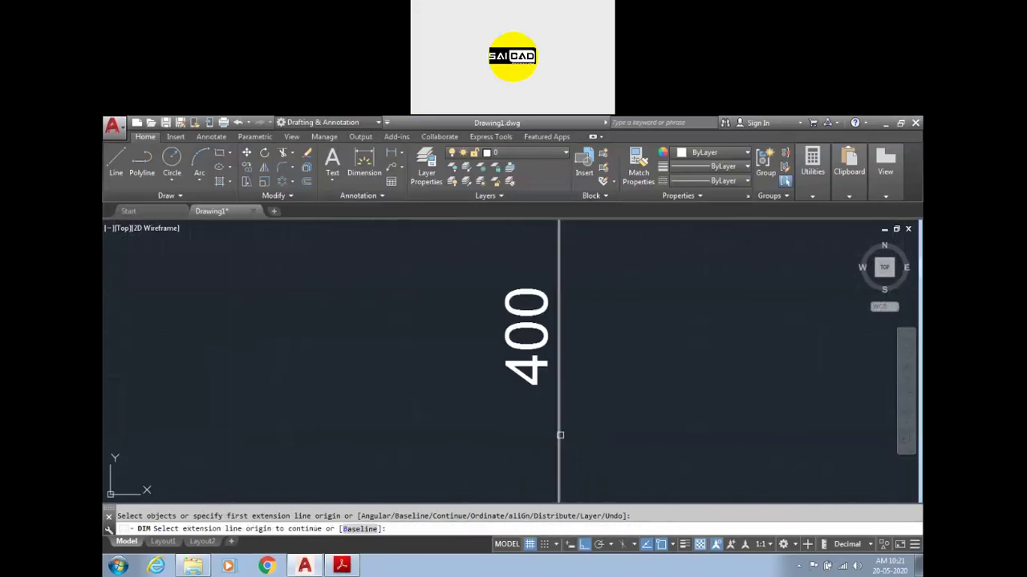
scroll(593, 361, down, 5)
scroll(607, 344, down, 4)
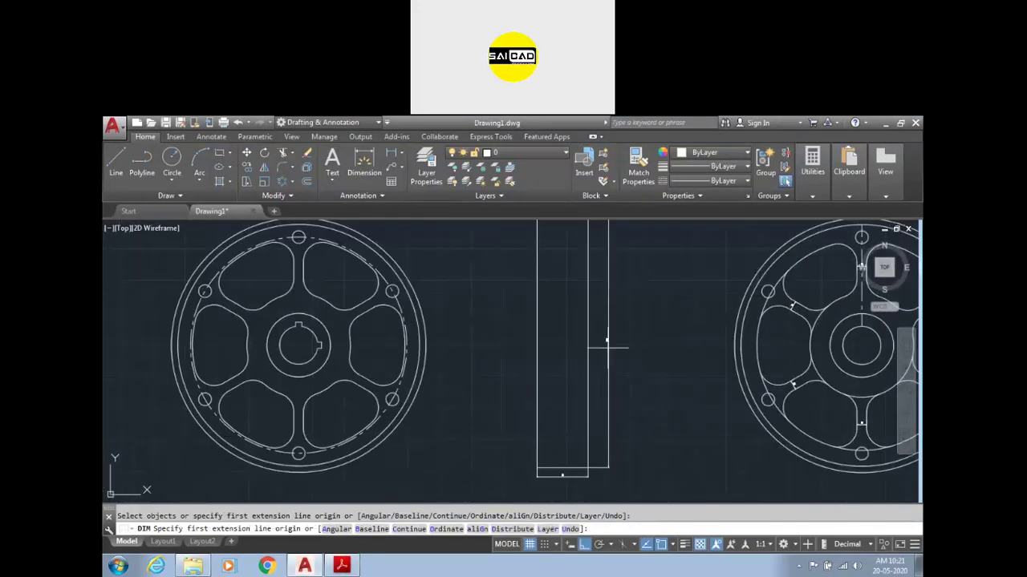
key(Escape)
scroll(527, 374, down, 3)
scroll(549, 369, up, 6)
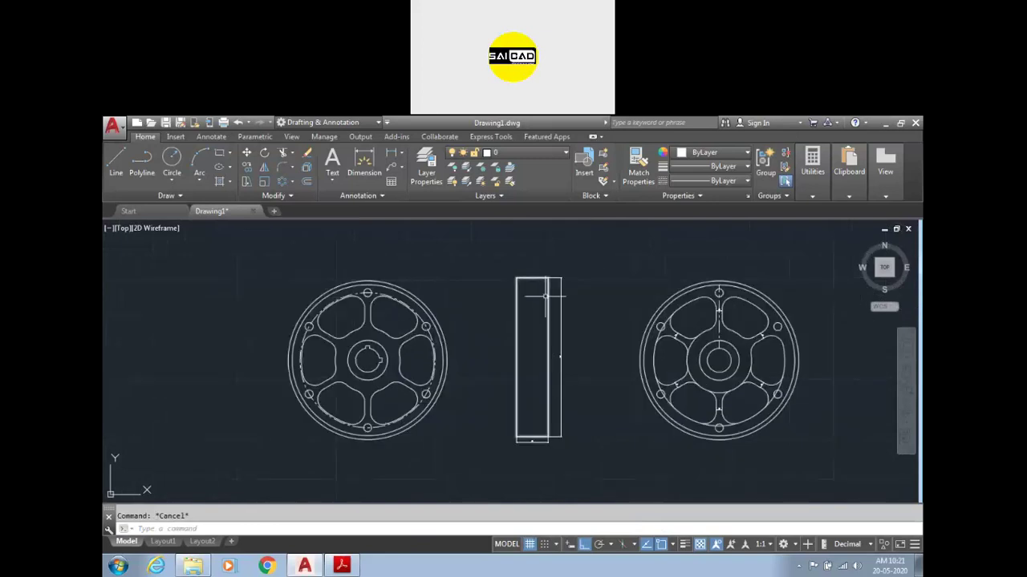
- Explode the side-view rectangle into separate lines and check that its top edge can be selected alone
click(532, 236)
click(527, 294)
key(Delete)
click(522, 250)
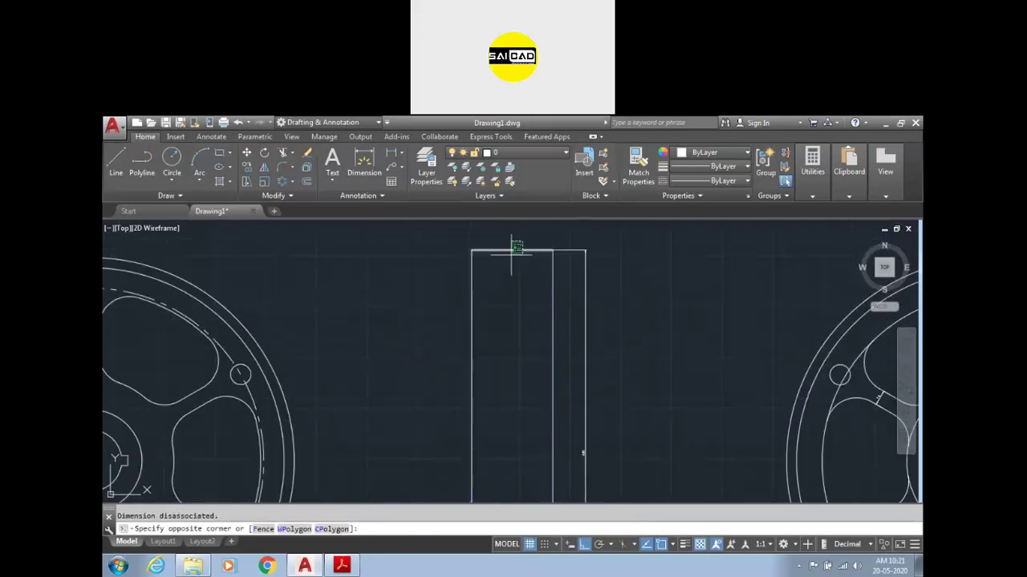
scroll(534, 250, down, 4)
scroll(528, 248, up, 3)
key(Escape)
click(526, 251)
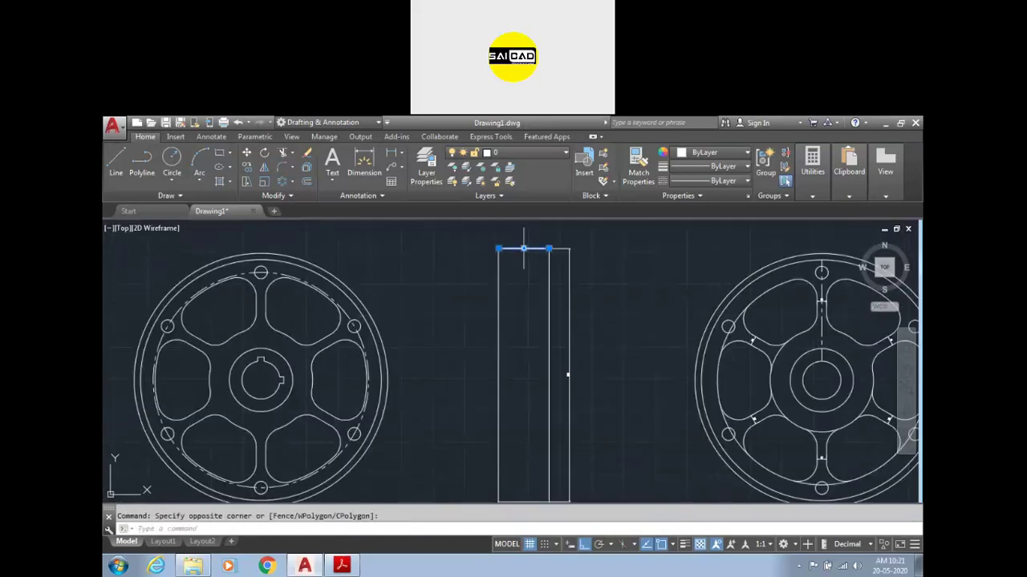
key(Escape)
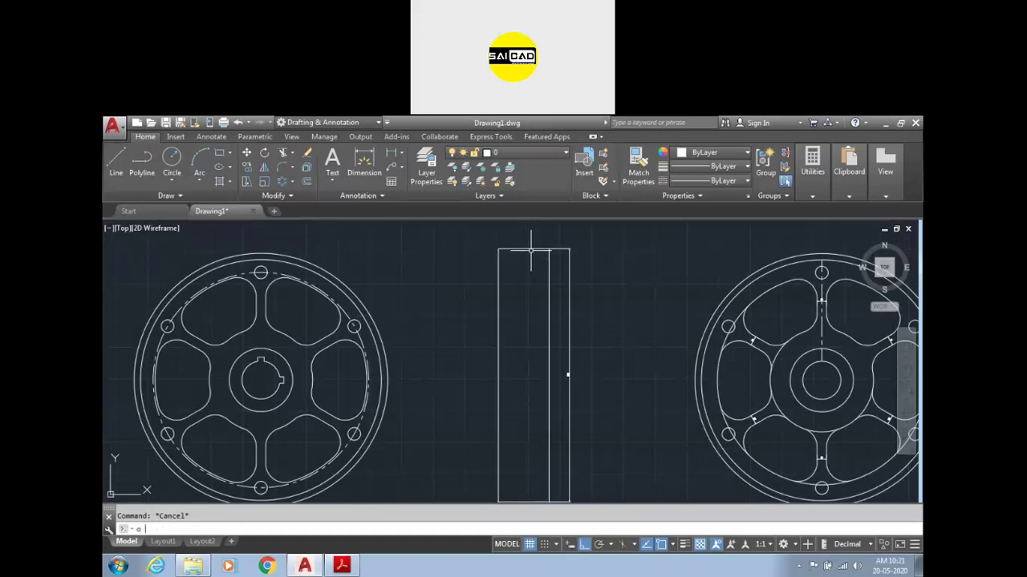
- Offset the side view's top edge 10 downward into the outline
text(o)
key(Return)
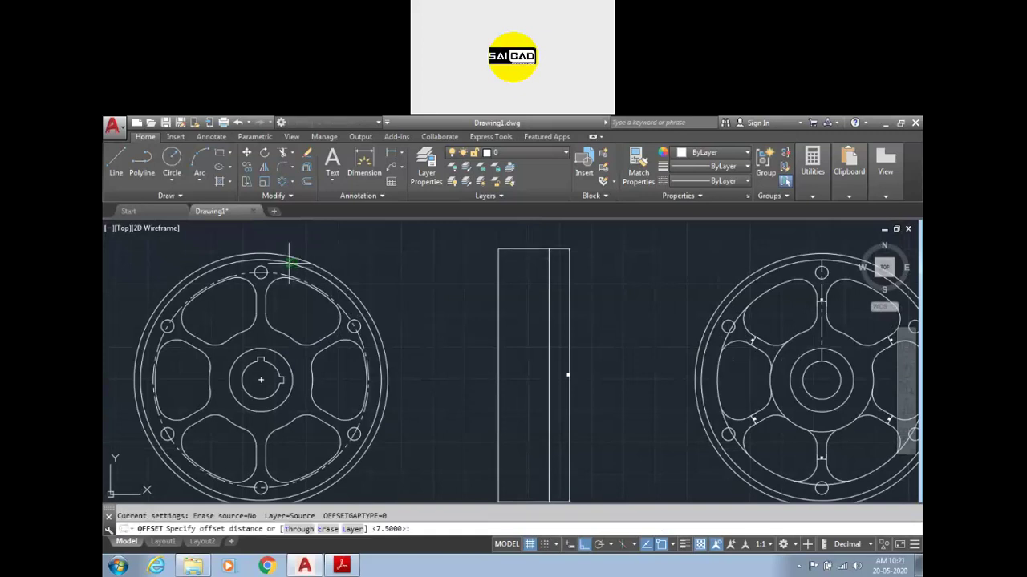
text(10)
key(Return)
click(567, 375)
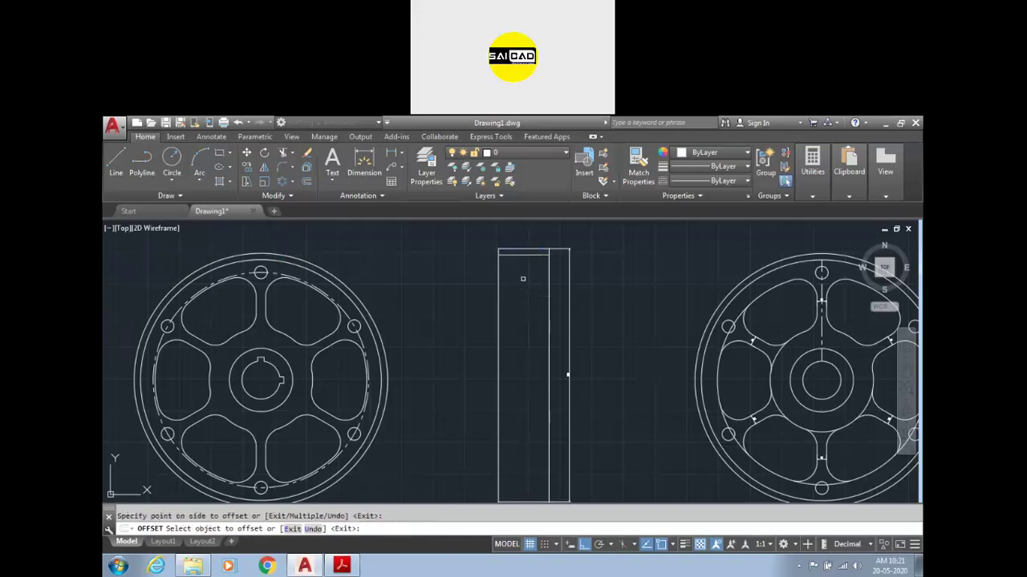
scroll(522, 273, down, 2)
scroll(531, 265, up, 4)
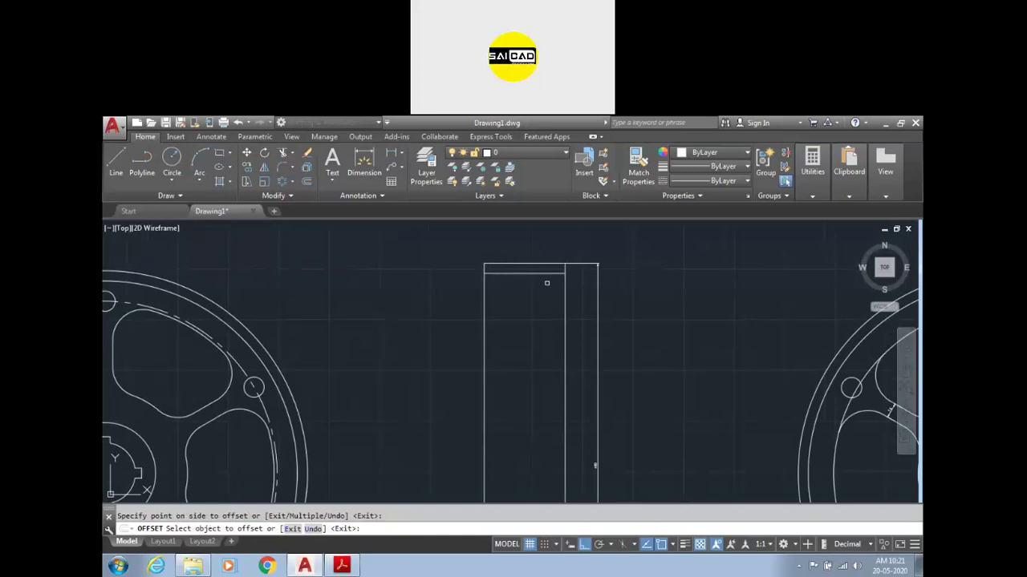
scroll(537, 299, down, 2)
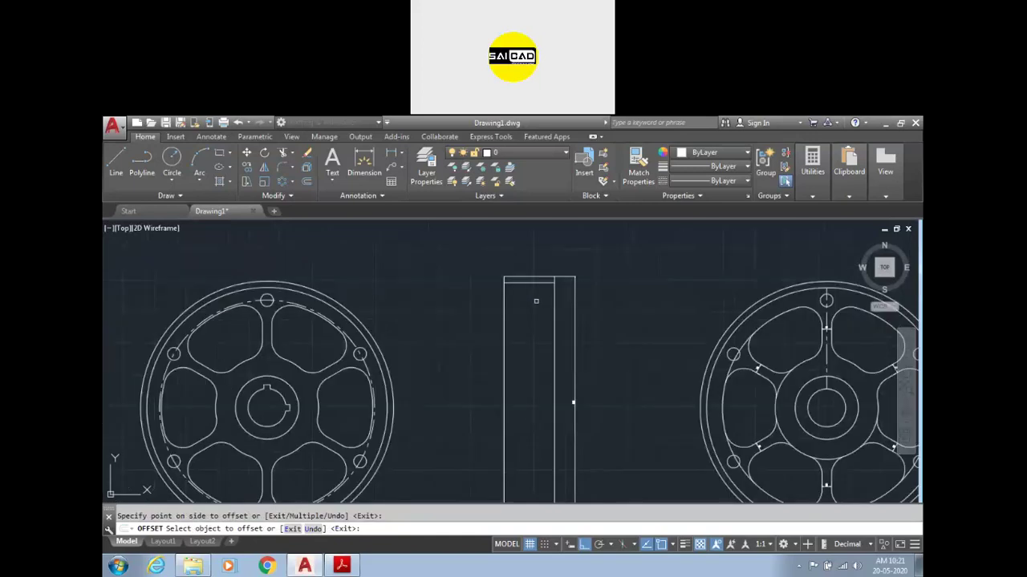
key(Escape)
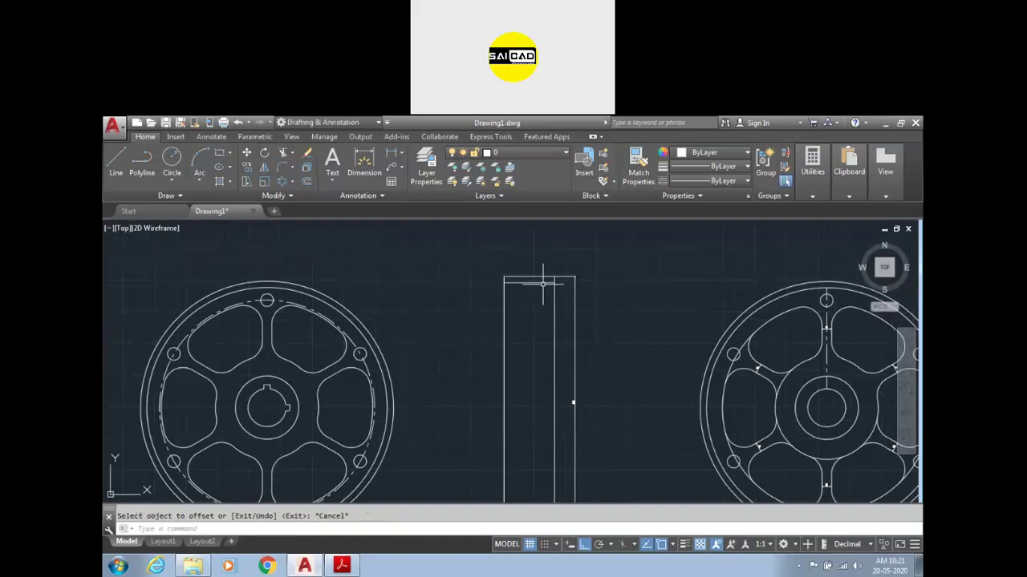
- Erase the offset line just below the side view's top edge
scroll(525, 283, up, 2)
click(531, 282)
click(540, 345)
key(Delete)
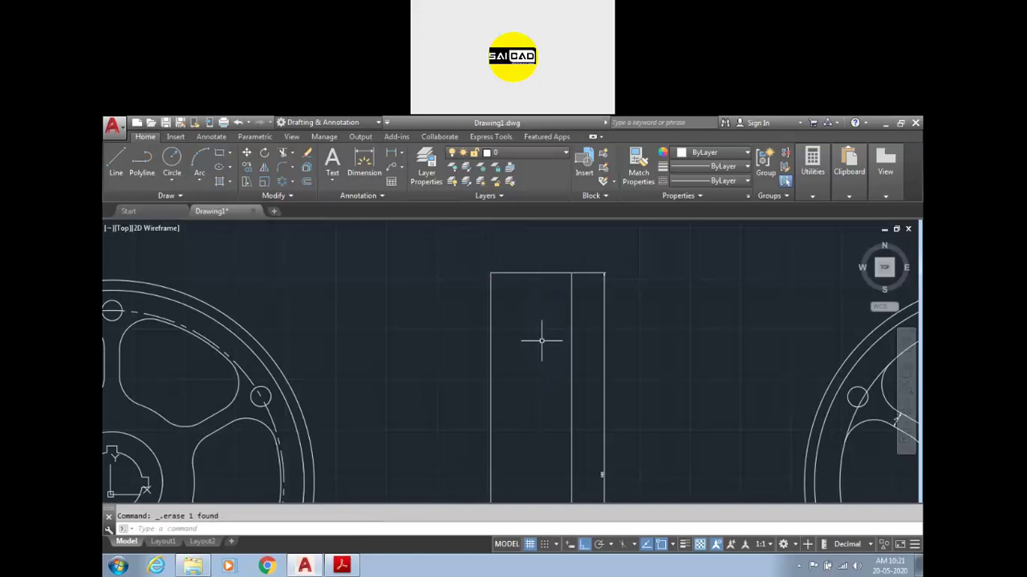
scroll(540, 334, down, 2)
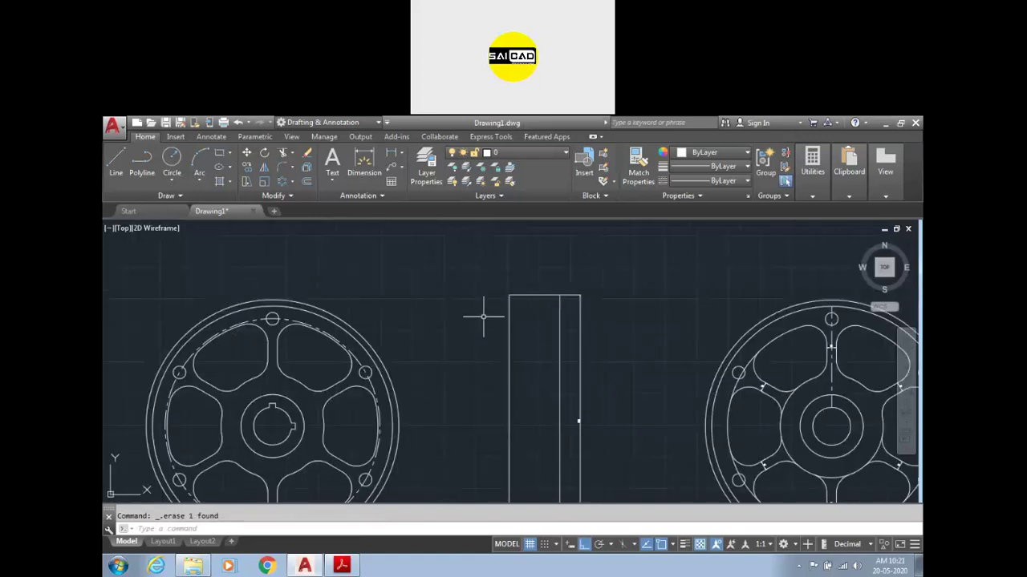
- Draw horizontal construction lines through the tops of the left wheel's outer and inner rim circles
text(l)
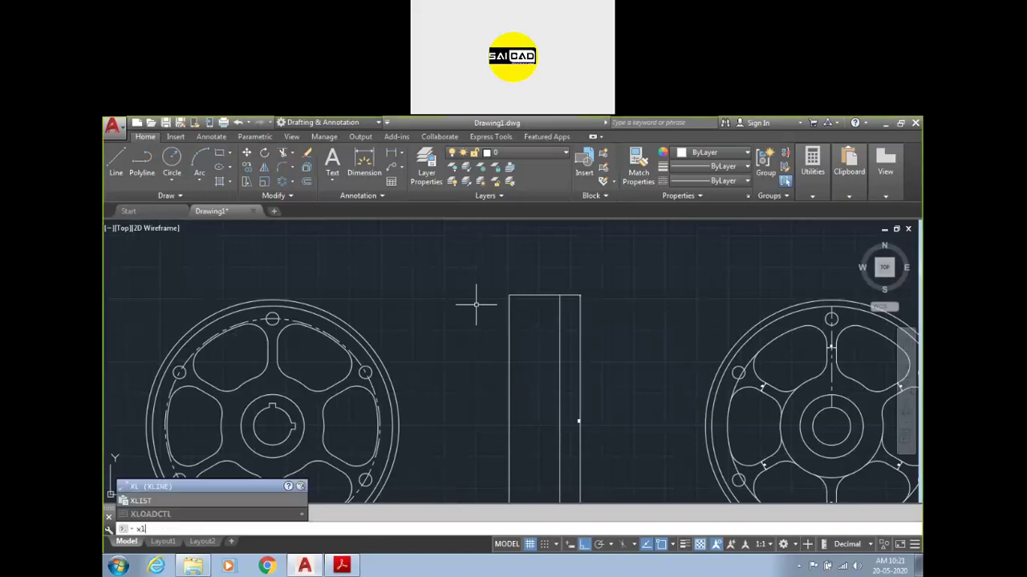
key(Return)
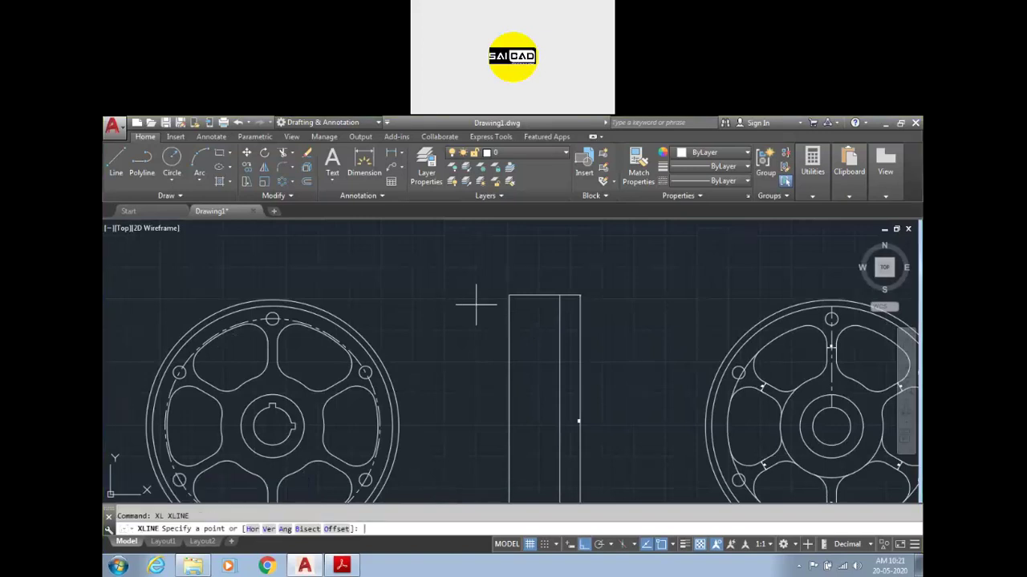
click(251, 529)
click(272, 302)
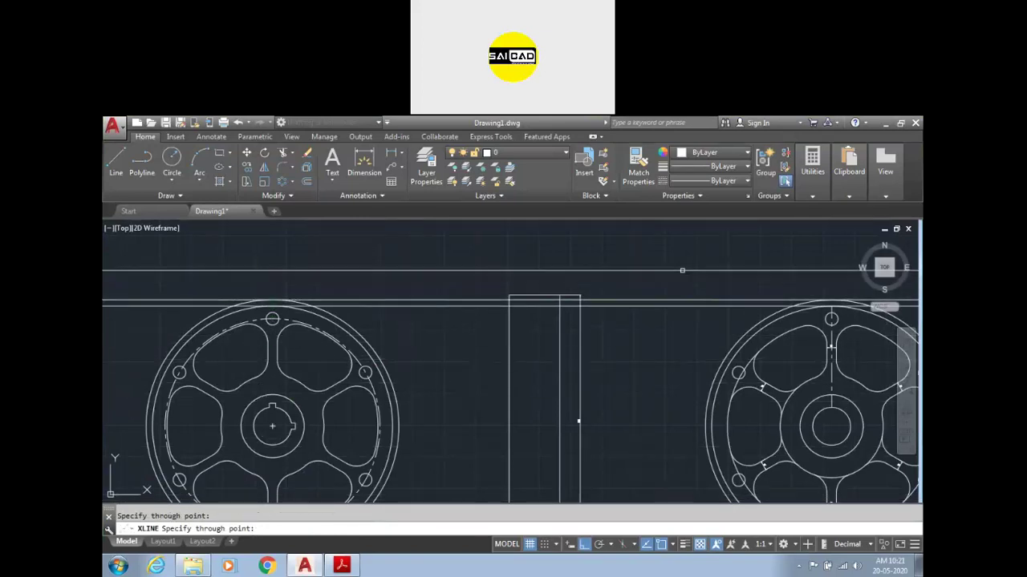
scroll(543, 276, down, 5)
scroll(521, 321, up, 6)
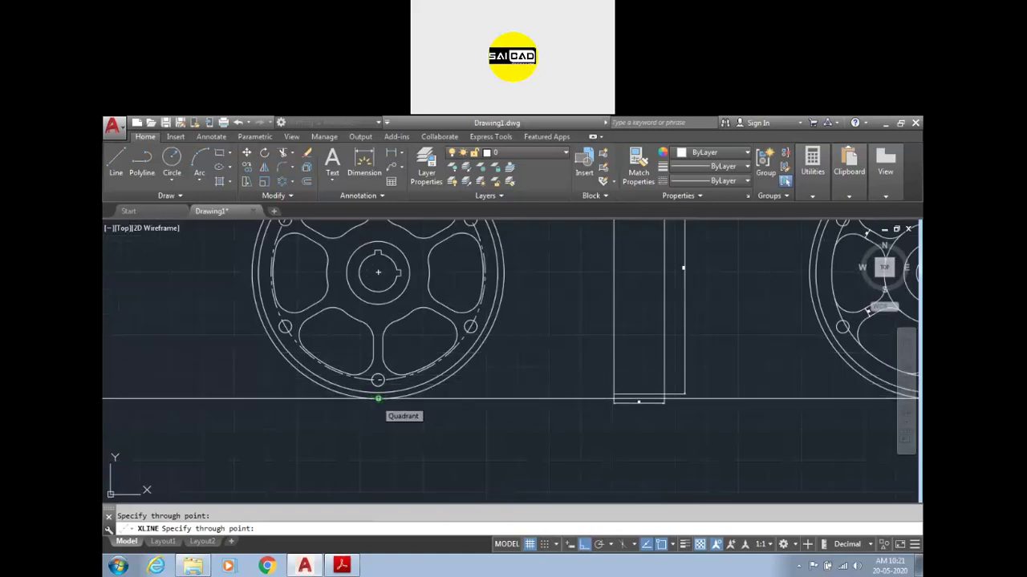
scroll(511, 481, down, 2)
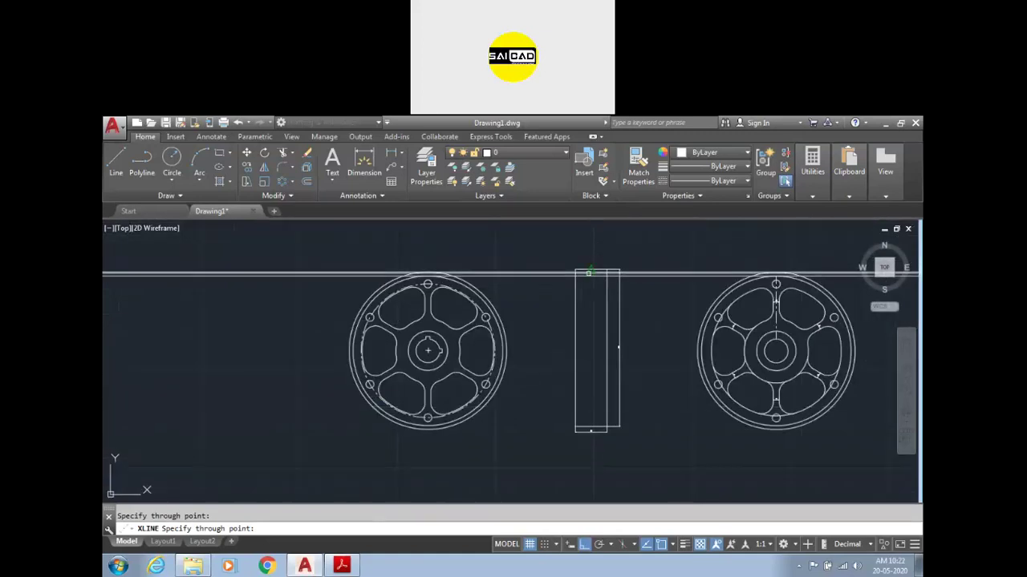
scroll(474, 286, up, 2)
- Add horizontal construction lines through the wheel's centre, the top of the hub circle and the corners of both keyways
click(399, 390)
scroll(405, 367, up, 3)
click(390, 346)
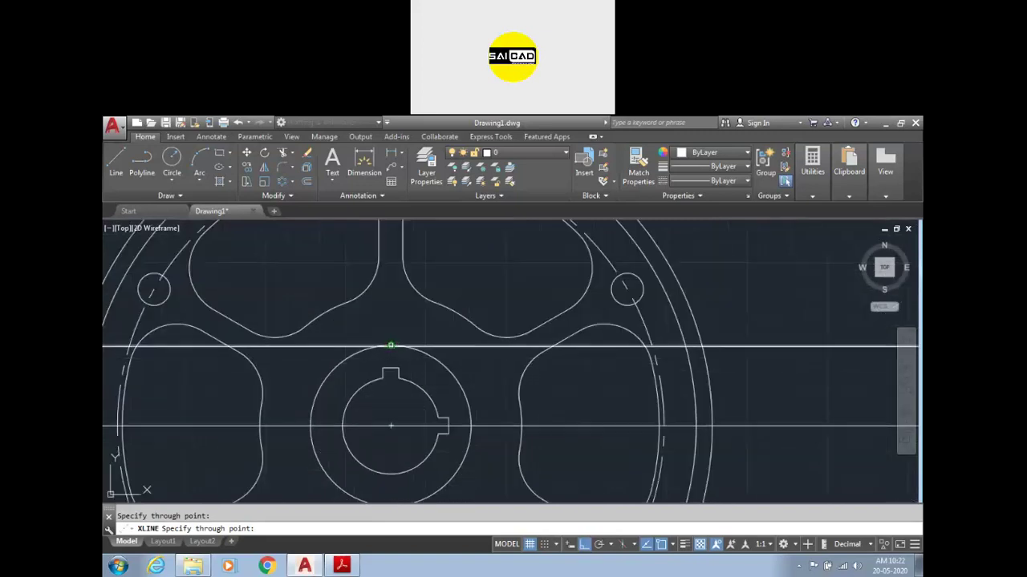
click(397, 372)
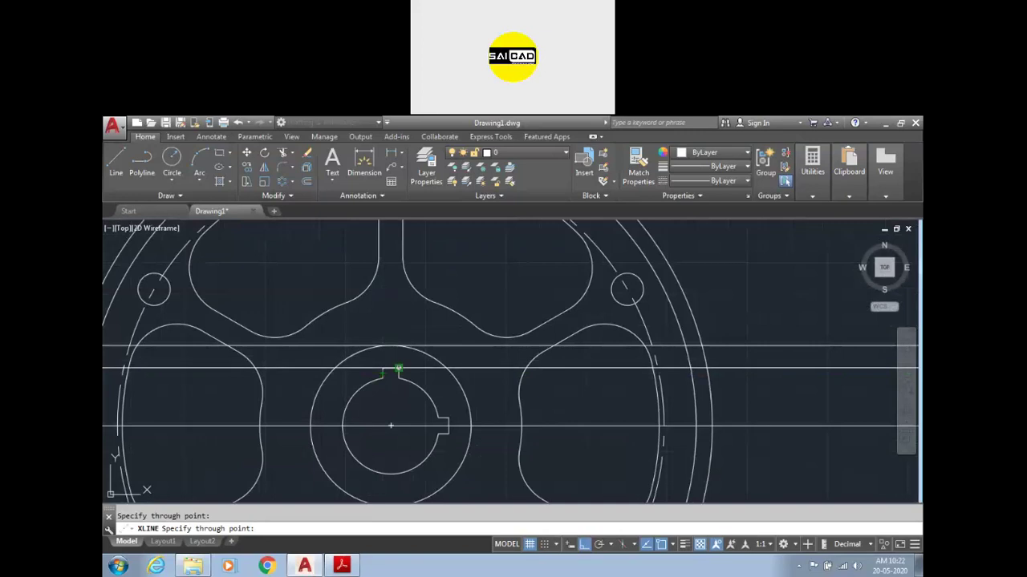
click(396, 377)
click(440, 419)
- Draw a horizontal construction line through the centre of the wheel's top bolt hole
scroll(441, 419, down, 3)
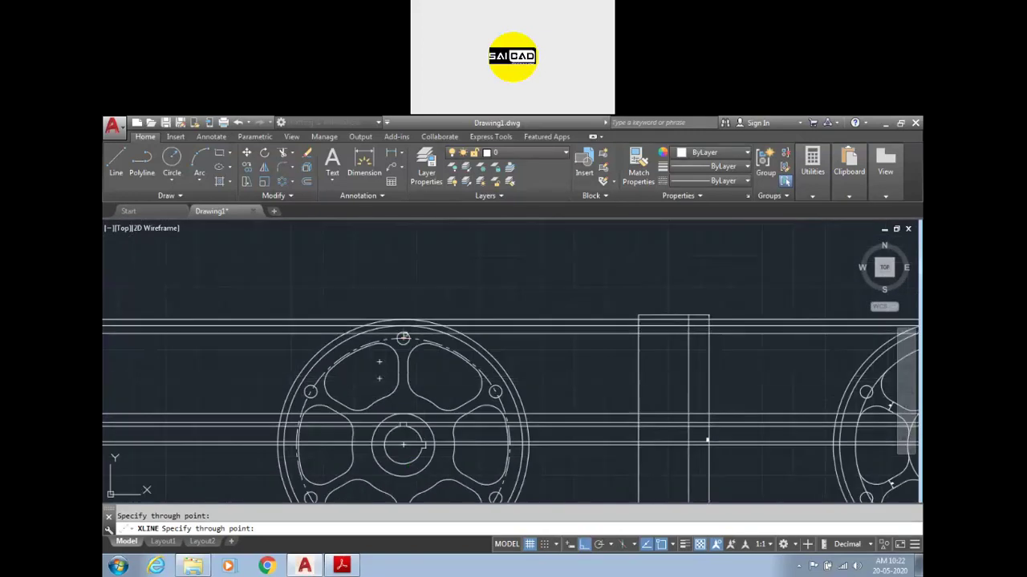
scroll(405, 341, up, 5)
click(395, 330)
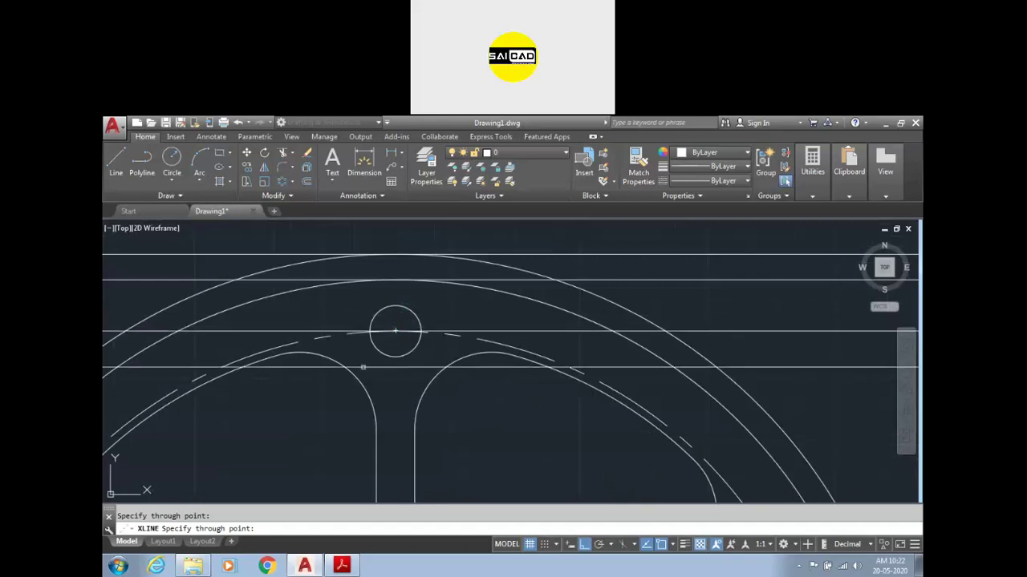
scroll(395, 330, down, 4)
key(Escape)
- Move the side view with its dimensions down so its top edge lies on the outer rim's construction line
click(577, 321)
scroll(614, 333, down, 4)
click(633, 437)
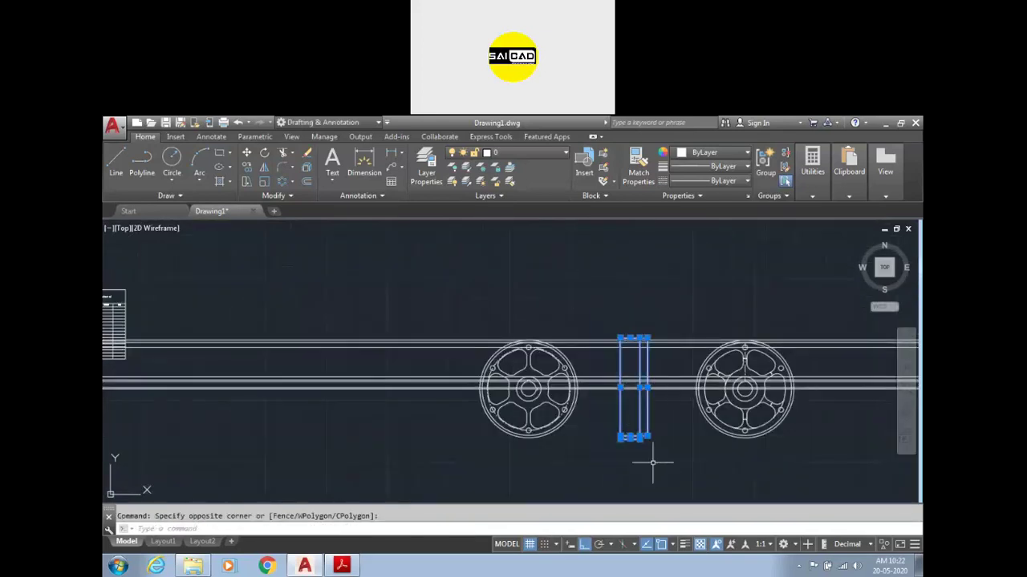
text(m)
key(Return)
scroll(622, 349, up, 7)
click(622, 361)
scroll(624, 366, down, 6)
key(Escape)
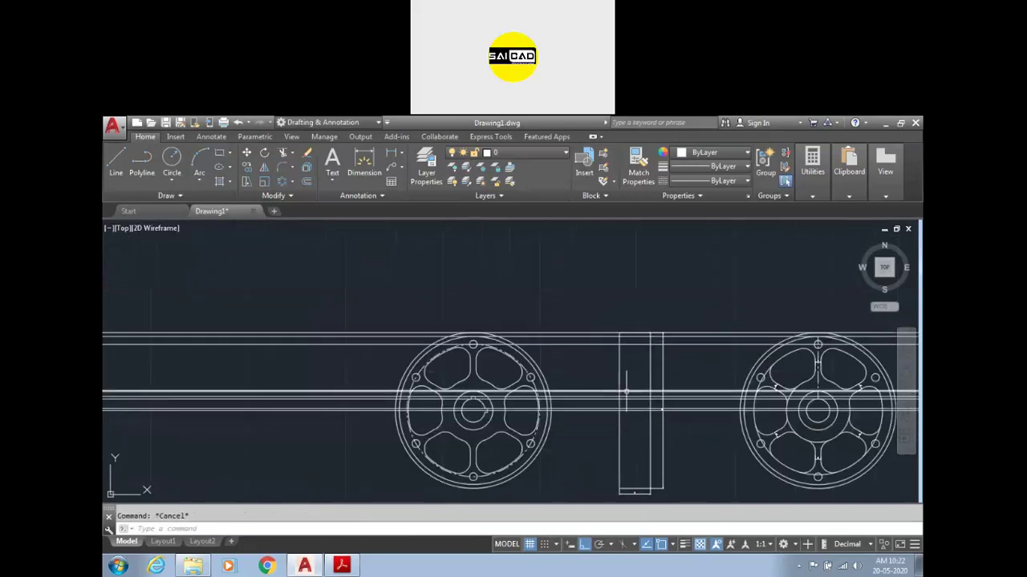
scroll(619, 365, up, 2)
scroll(648, 300, up, 4)
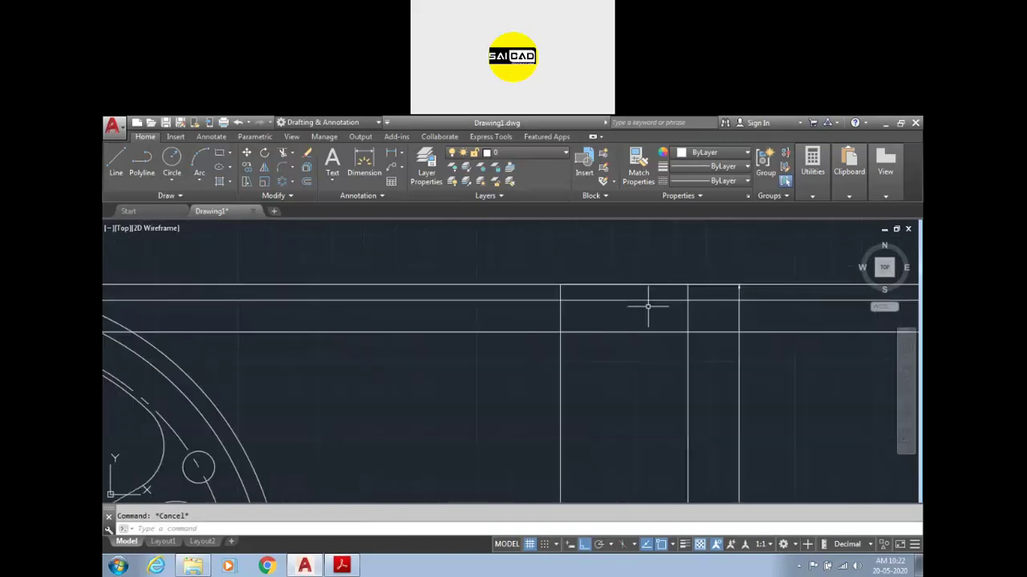
scroll(648, 269, down, 2)
click(577, 258)
click(692, 325)
key(Escape)
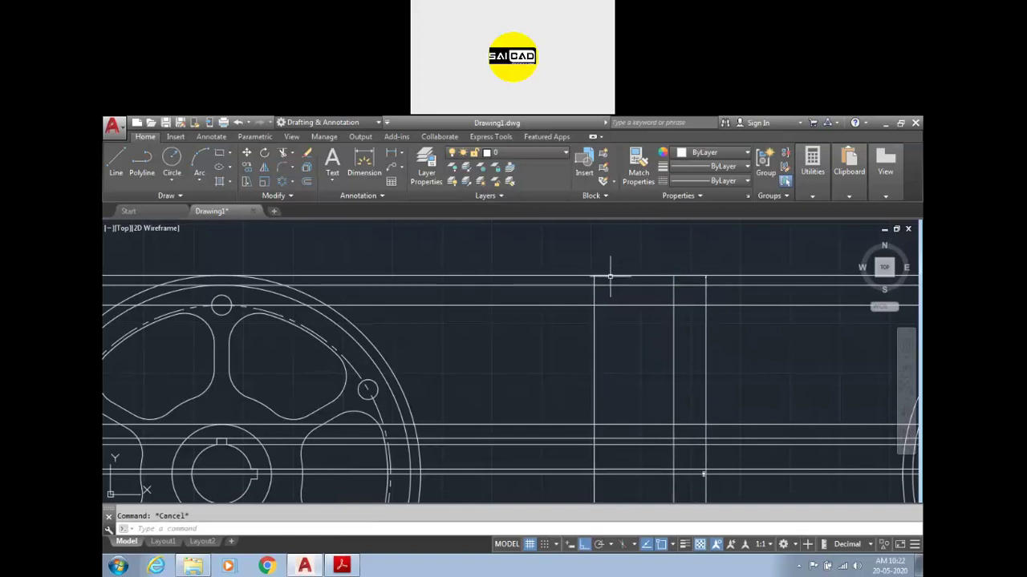
- Trim the inner rim's construction line back to the side view's left and right edges
text(tr)
key(Return)
click(579, 285)
key(Return)
click(583, 282)
click(584, 284)
click(676, 284)
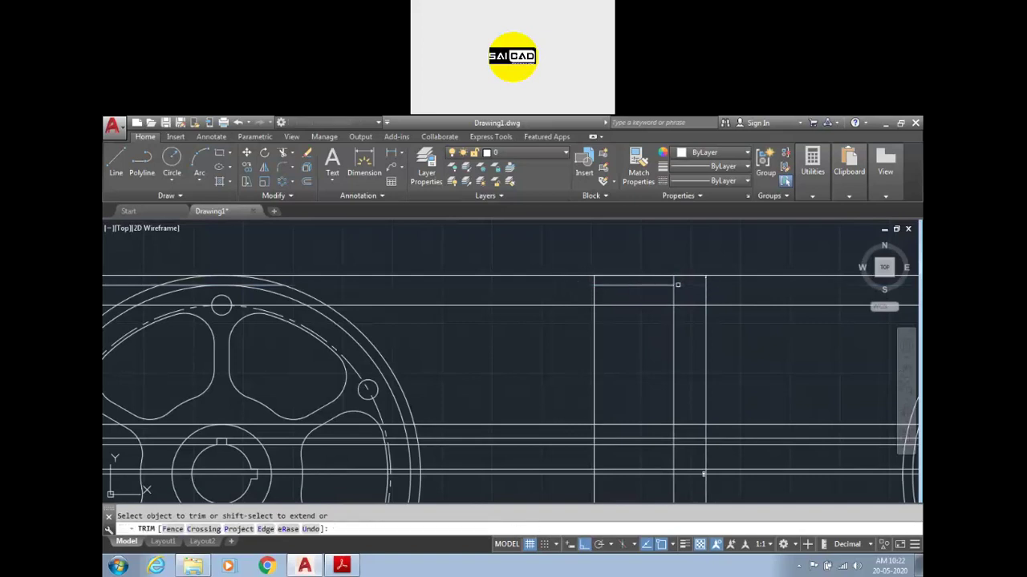
- Switch to the assignment PDF, examine the rim and web of Section A-A, and mark the web thickness as 10
click(342, 566)
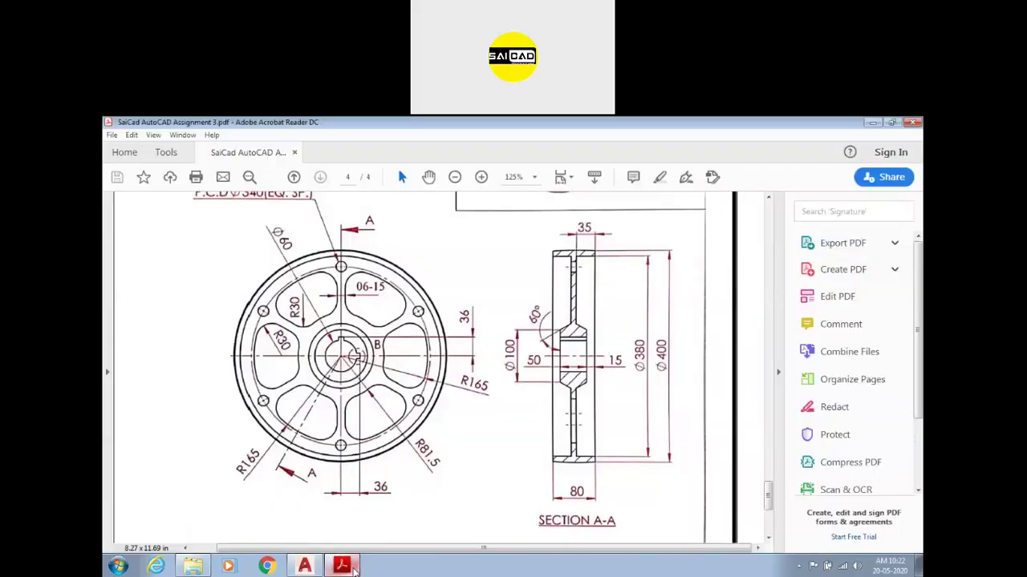
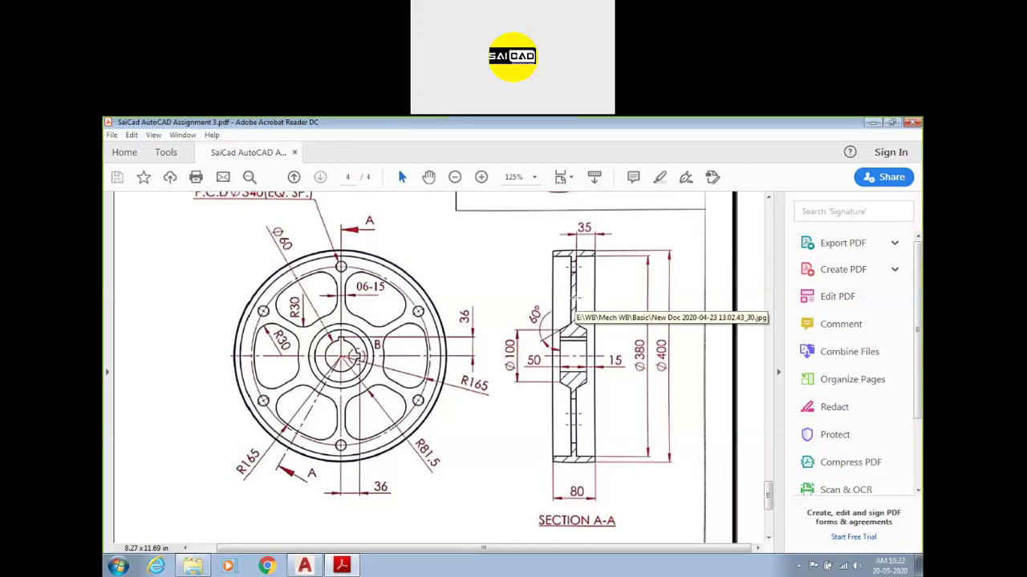
ctrl+scroll(591, 251, up, 4)
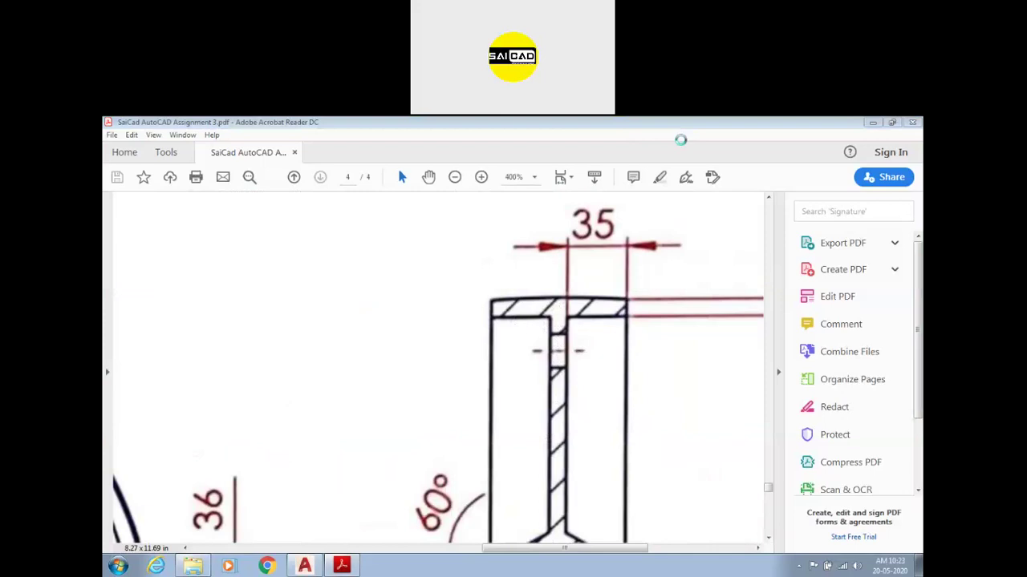
drag(559, 290, 571, 472)
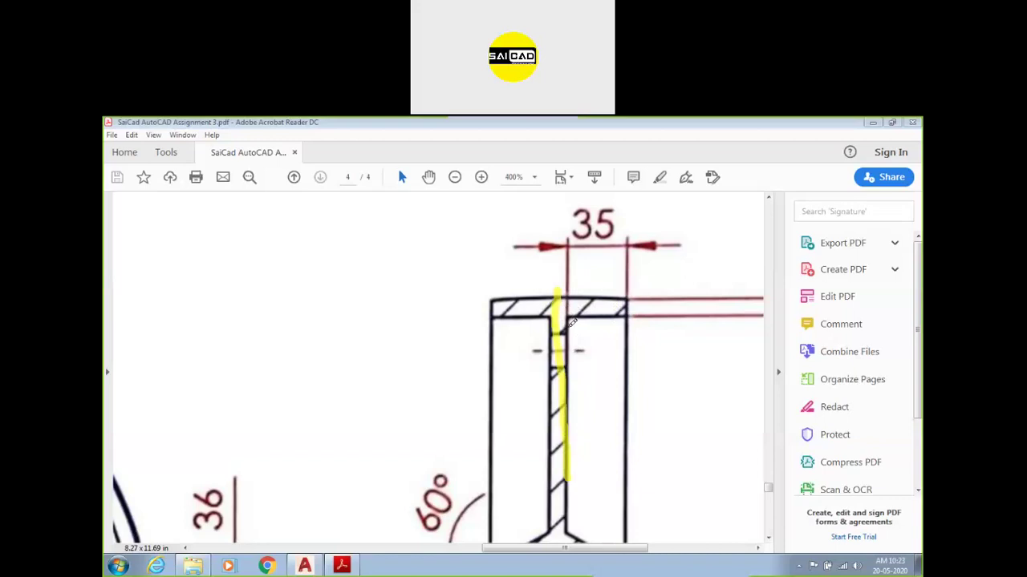
drag(566, 327, 628, 327)
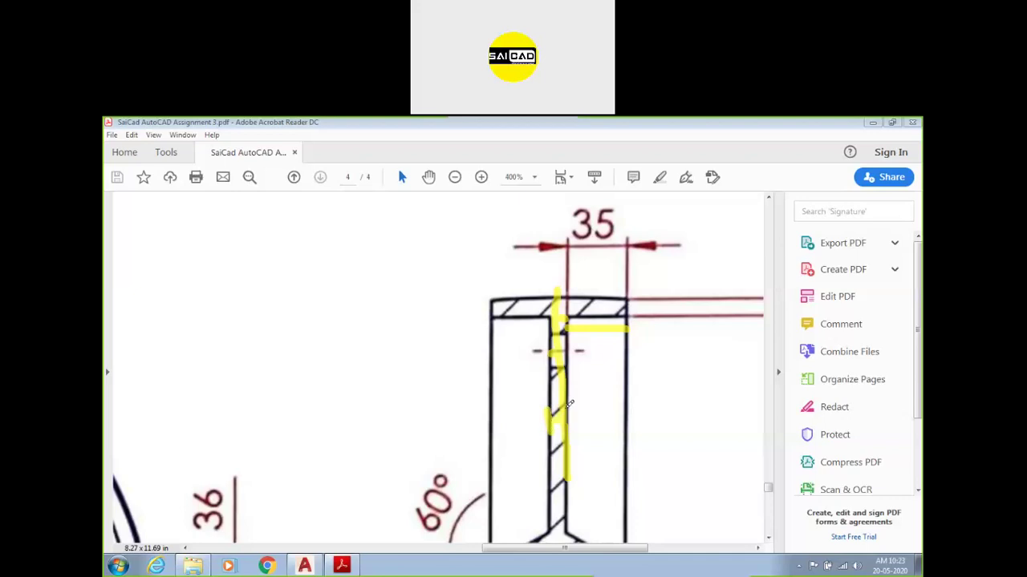
drag(628, 394, 646, 455)
drag(668, 413, 659, 424)
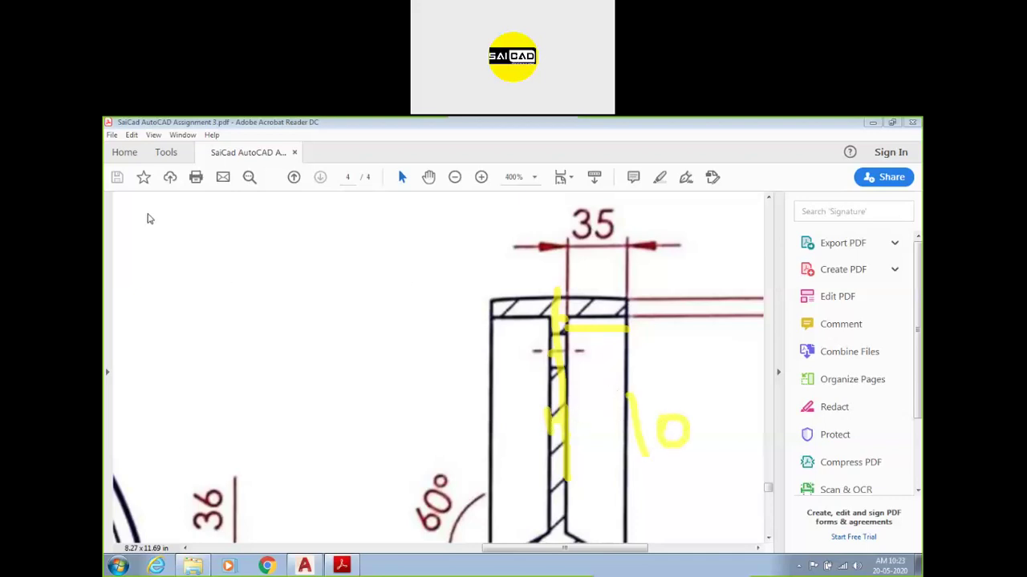
click(147, 214)
scroll(442, 252, down, 5)
ctrl+scroll(445, 254, down, 3)
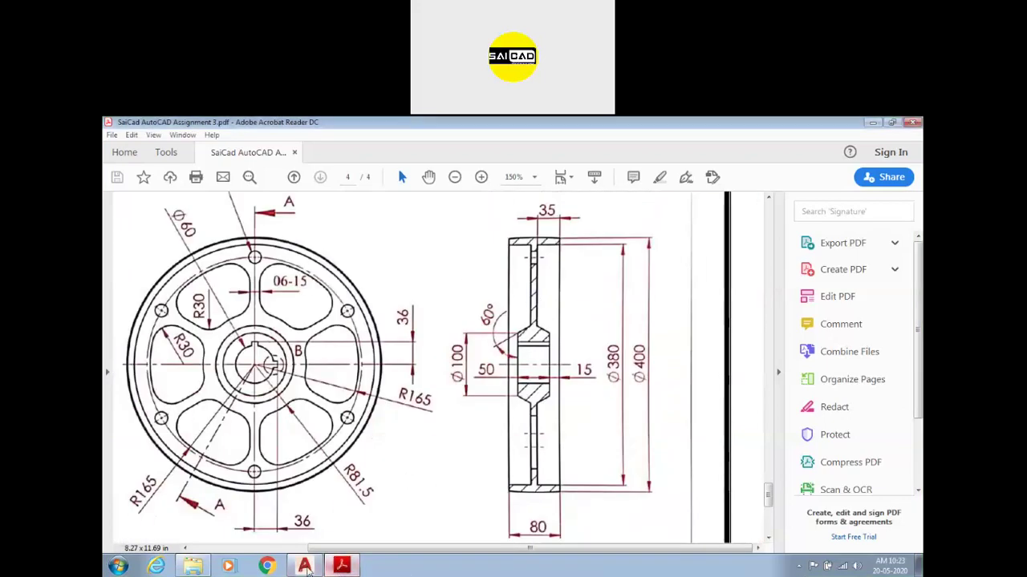
- Switch to AutoCAD and draw a vertical line from the midpoint of the side view's inner rim line to the wheel's centre line
click(305, 566)
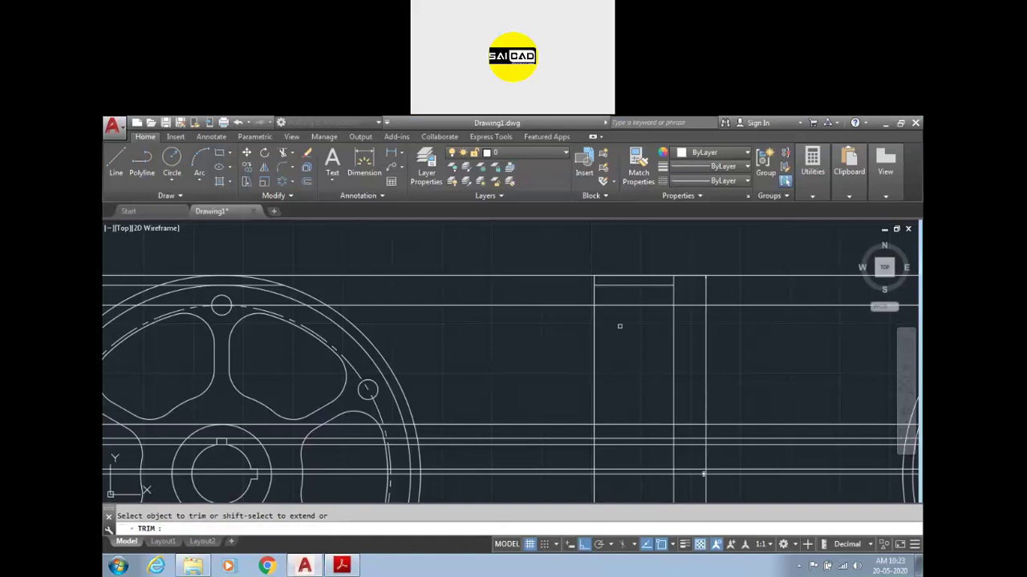
key(Escape)
text(l)
key(Return)
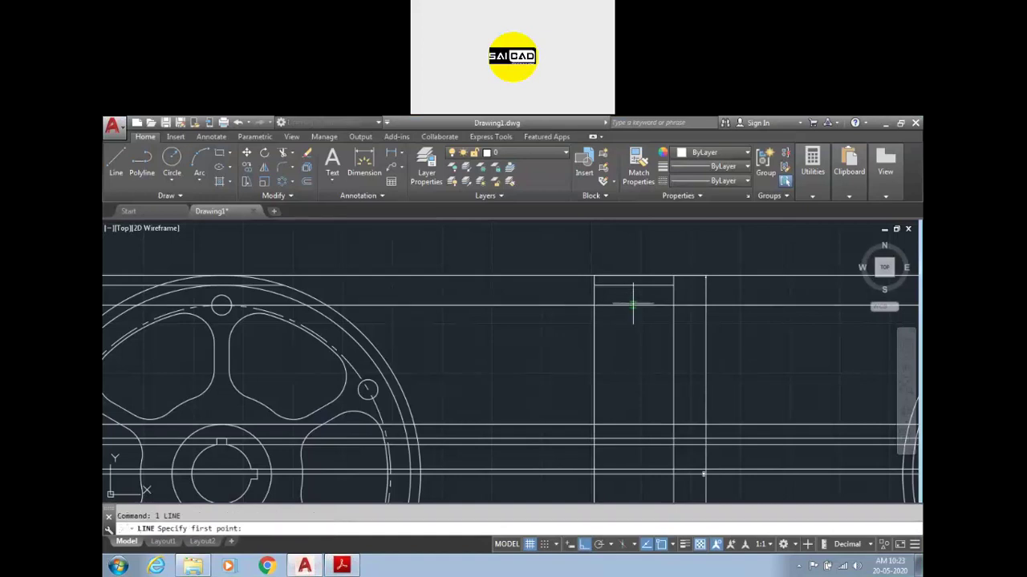
click(629, 284)
scroll(634, 332, down, 5)
scroll(636, 321, up, 3)
scroll(634, 319, up, 4)
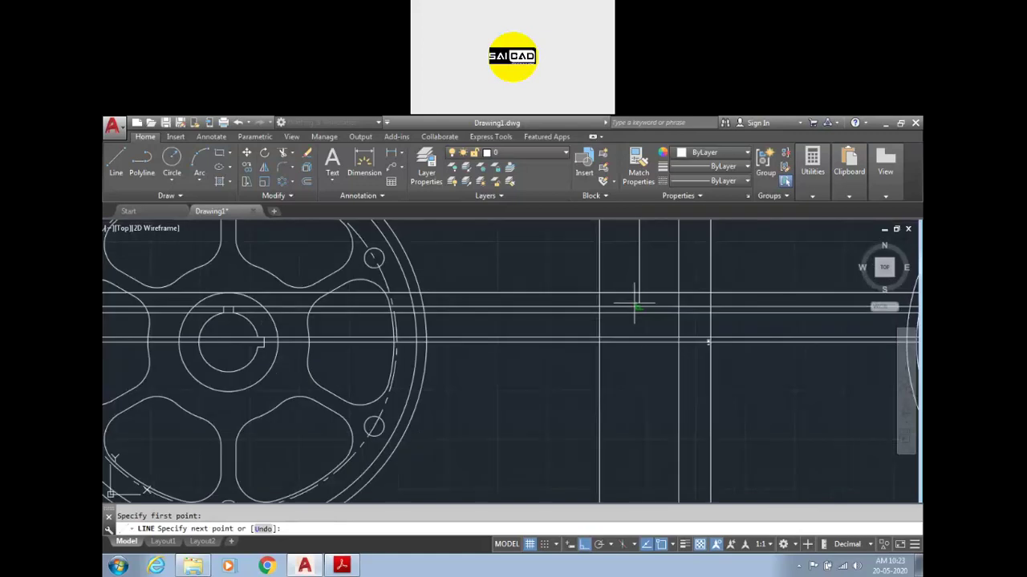
click(638, 343)
key(Escape)
- Offset the side view's vertical centre line 5 to both sides to form the web
scroll(690, 377, down, 5)
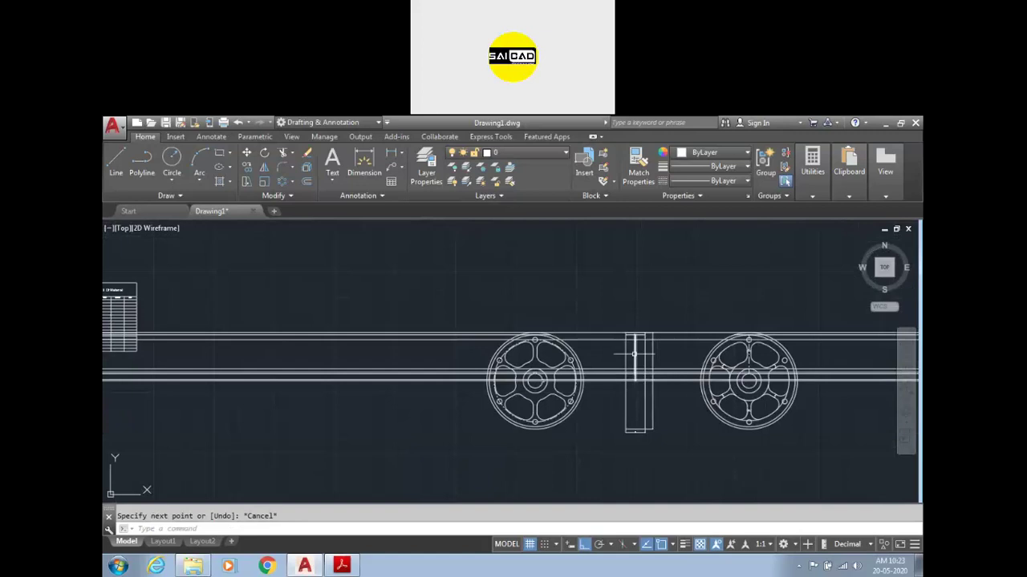
scroll(663, 341, up, 4)
click(621, 357)
key(Escape)
text(o)
key(Return)
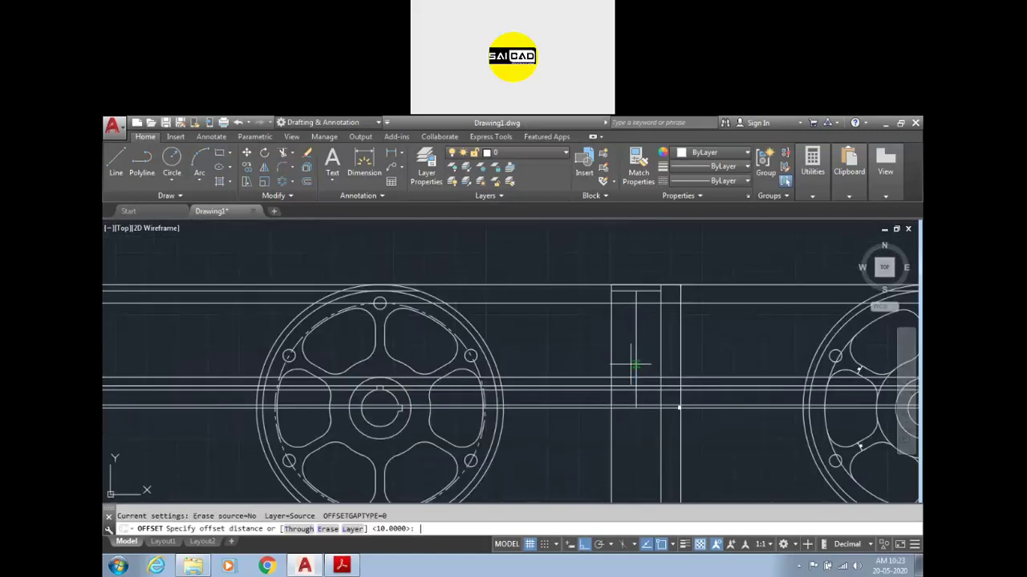
text(5)
key(Return)
click(633, 352)
scroll(635, 319, up, 4)
click(616, 324)
click(633, 321)
click(644, 326)
key(Escape)
- Erase the original vertical line between the two web lines
click(633, 318)
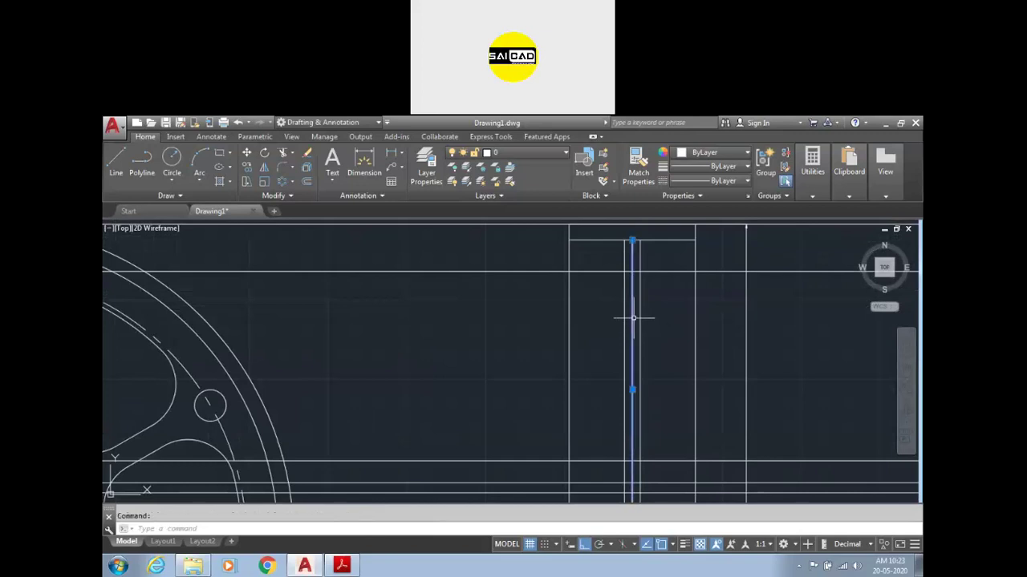
key(Delete)
scroll(602, 337, down, 3)
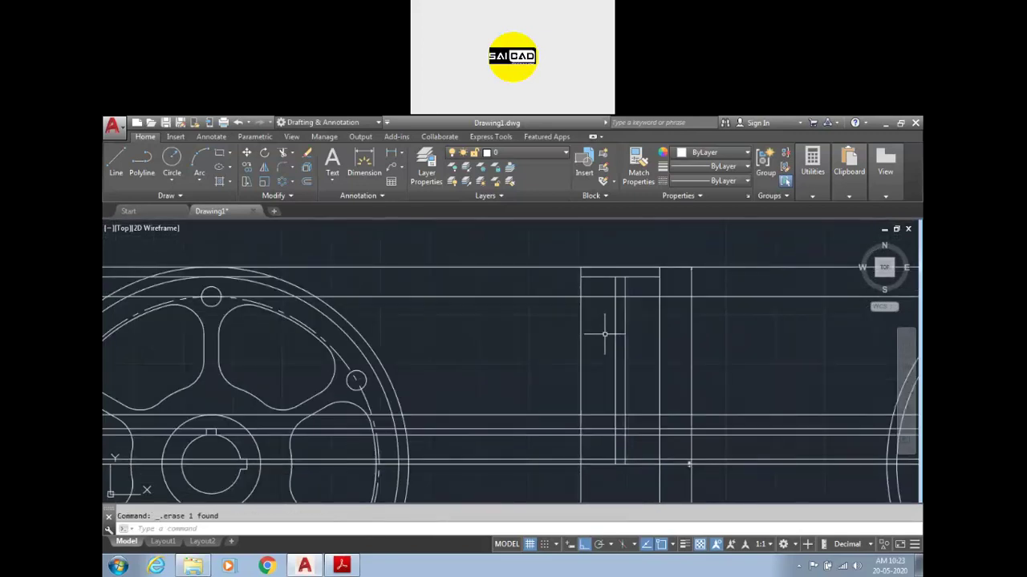
- Trim the inner rim line between the two vertical web lines of the side view
scroll(614, 279, up, 3)
text(tr)
key(Return)
key(Return)
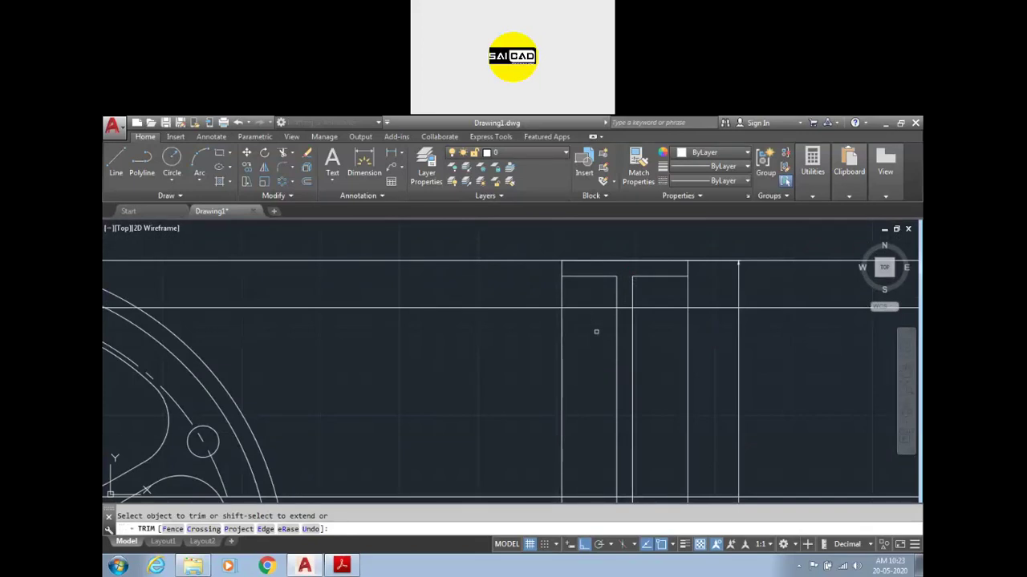
key(Escape)
scroll(686, 309, down, 2)
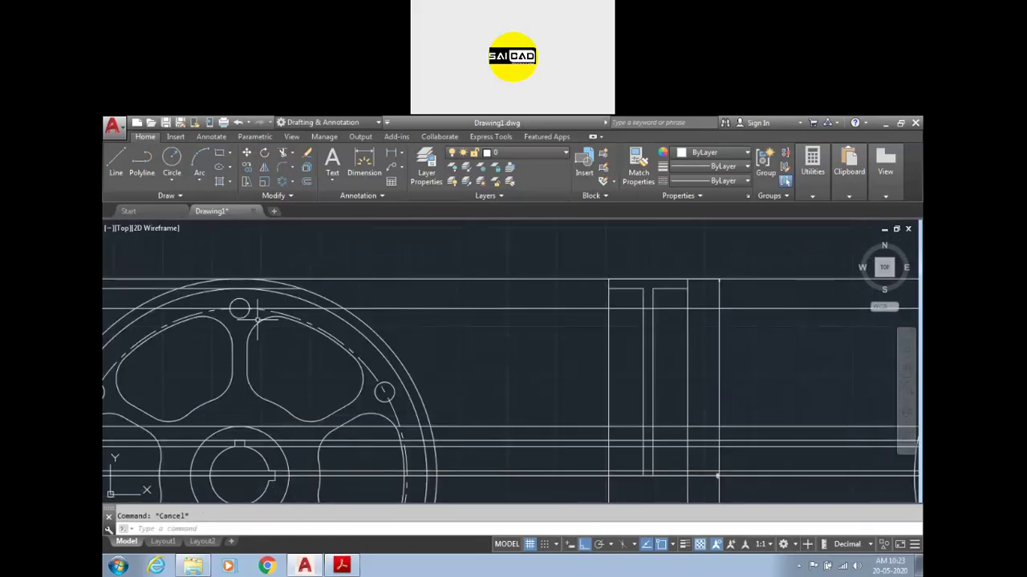
click(425, 304)
click(414, 330)
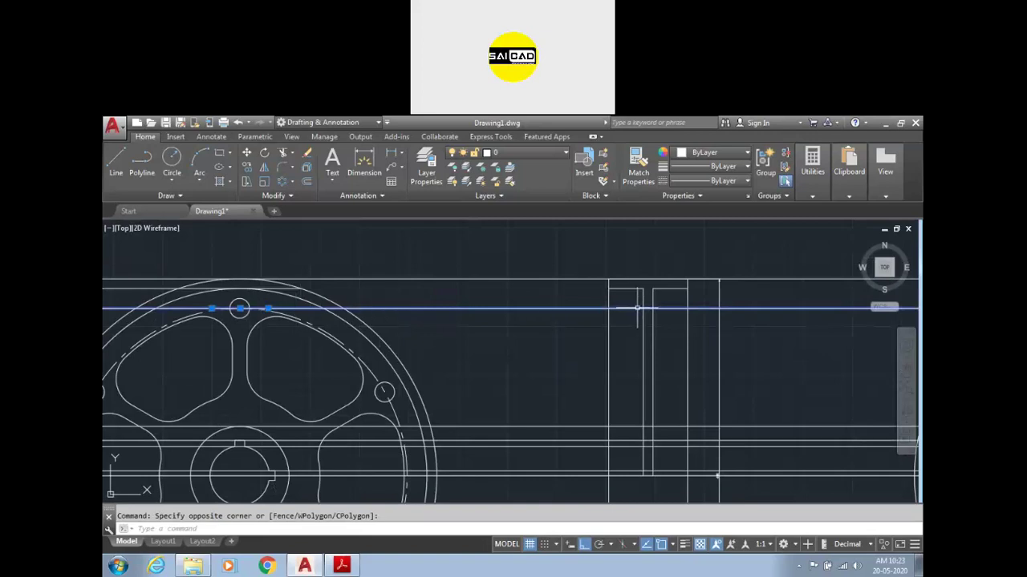
scroll(638, 309, up, 3)
key(Escape)
- Trim the bolt hole's horizontal construction line on both sides of the side view's outline
text(t)
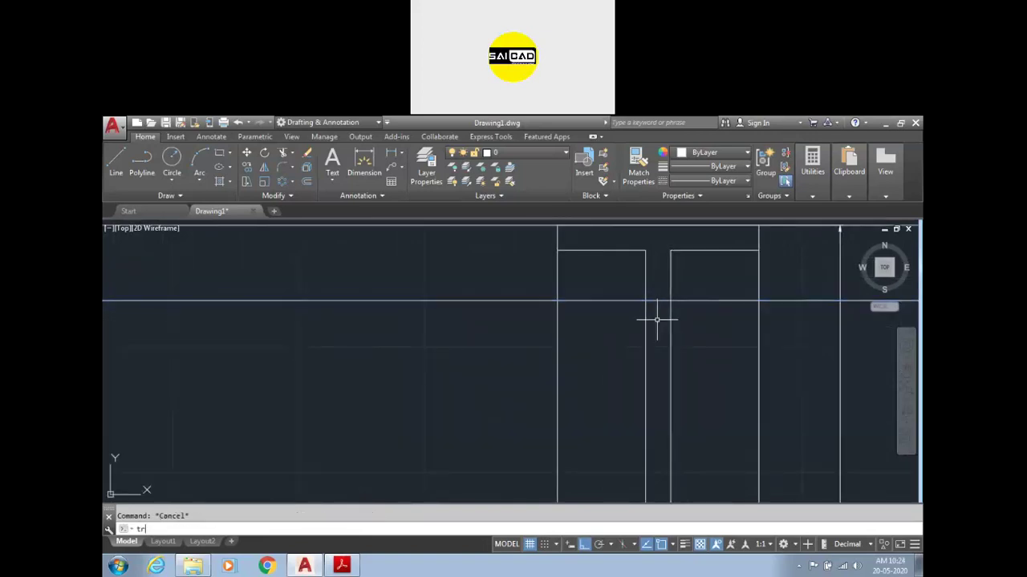
text(r)
key(Return)
key(Return)
click(521, 273)
click(487, 343)
scroll(558, 346, down, 3)
click(654, 323)
click(645, 344)
key(Return)
- Erase the leftover rim and bolt-hole construction lines outside the side view
click(538, 278)
click(503, 327)
key(Delete)
scroll(612, 320, up, 2)
scroll(607, 301, down, 4)
click(242, 280)
click(232, 321)
scroll(277, 323, down, 2)
click(635, 278)
click(602, 325)
key(Delete)
- Shorten the bolt hole's horizontal line from both ends so it extends only slightly beyond the two vertical web lines
scroll(411, 324, up, 4)
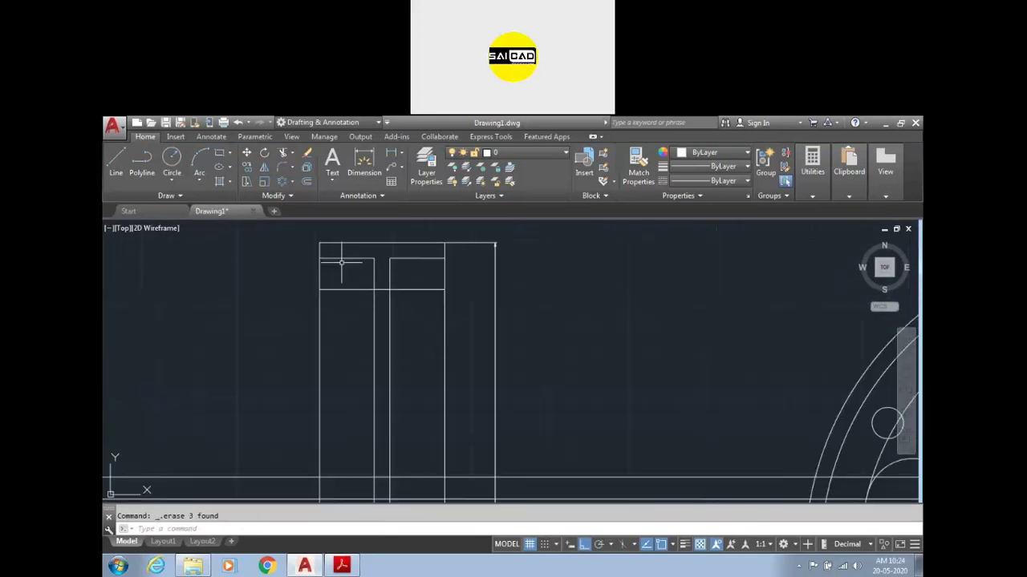
scroll(344, 259, up, 4)
scroll(531, 274, down, 2)
scroll(449, 305, up, 2)
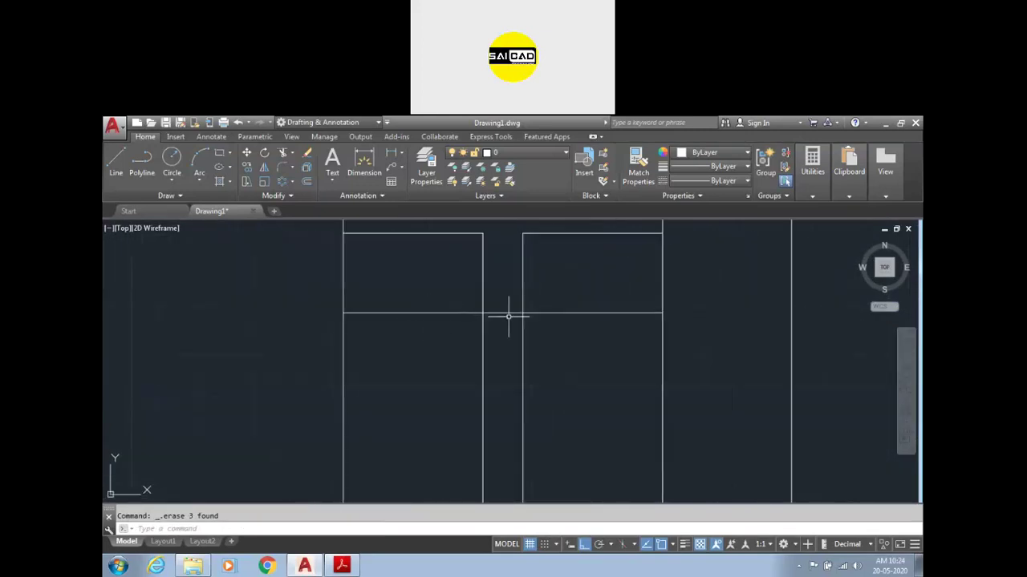
click(437, 291)
click(343, 313)
click(471, 313)
click(661, 313)
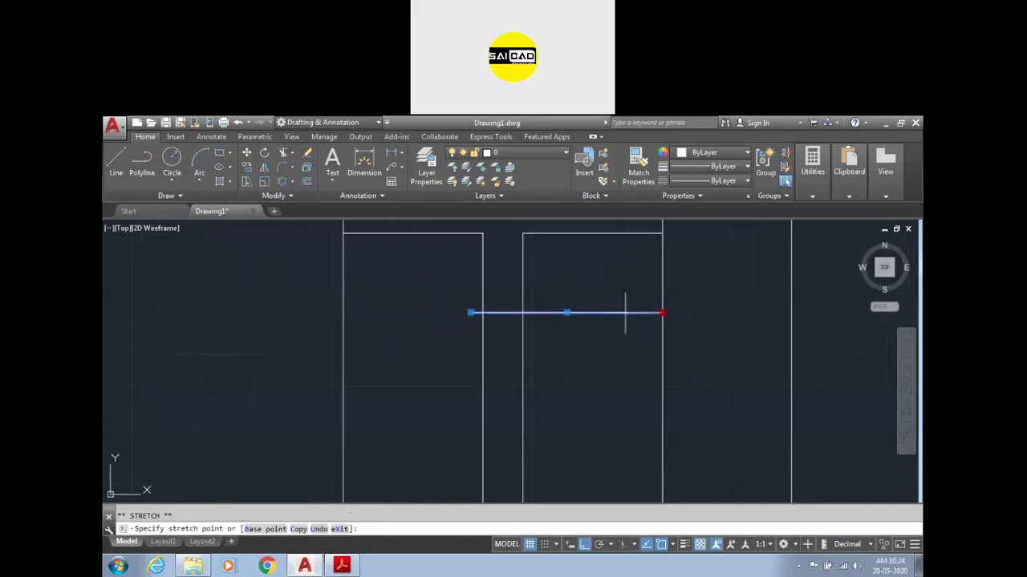
click(540, 313)
key(Escape)
- Offset the bolt hole's shortened horizontal line by 10 both above and below
scroll(489, 305, up, 4)
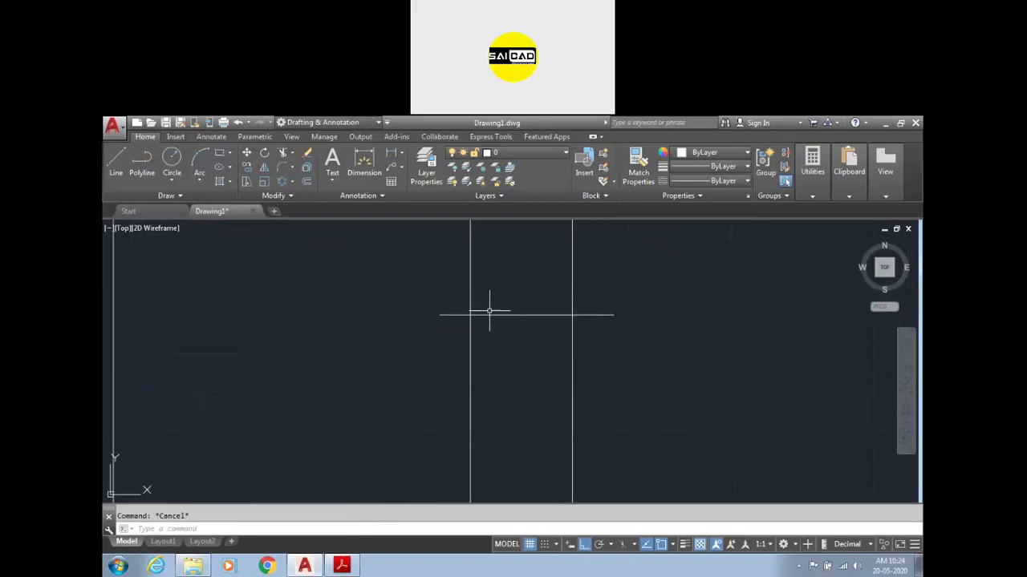
text(o)
key(Return)
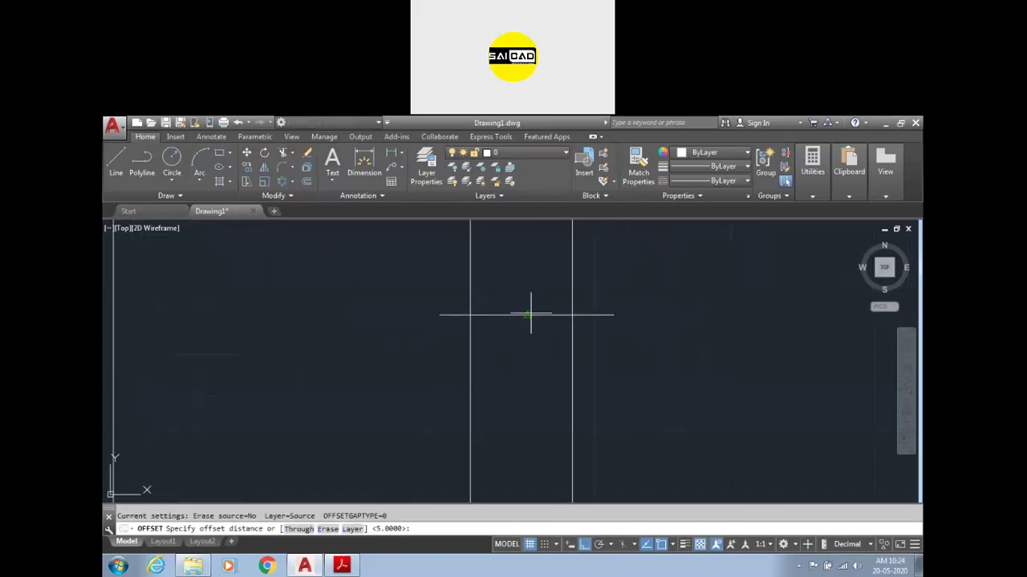
text(10)
key(Return)
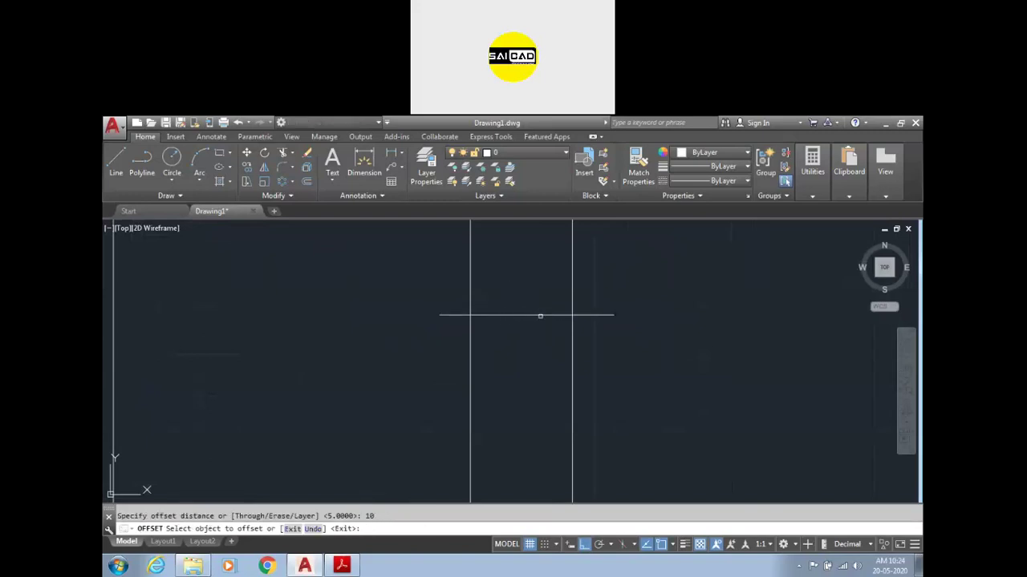
click(539, 314)
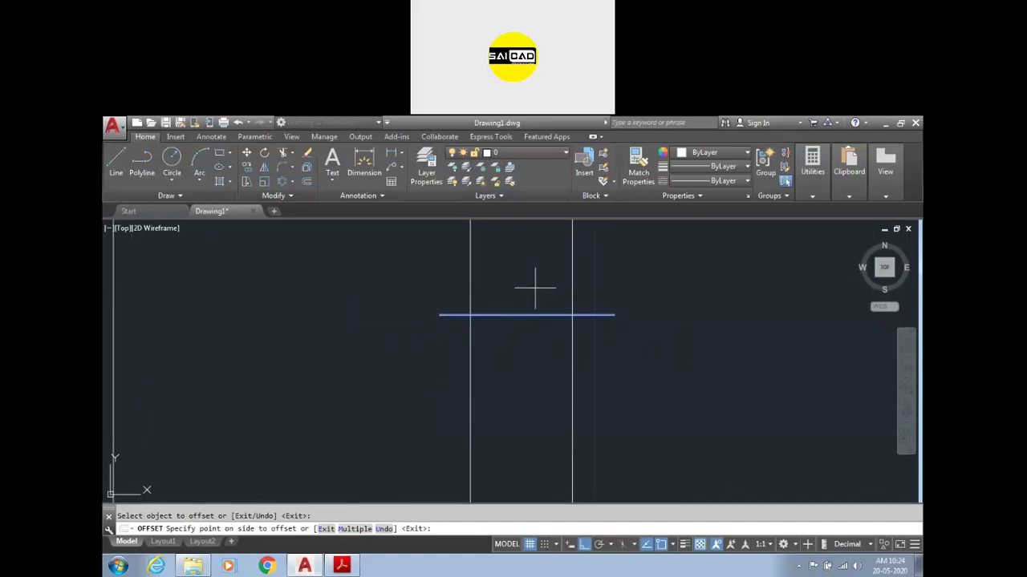
scroll(539, 335, down, 2)
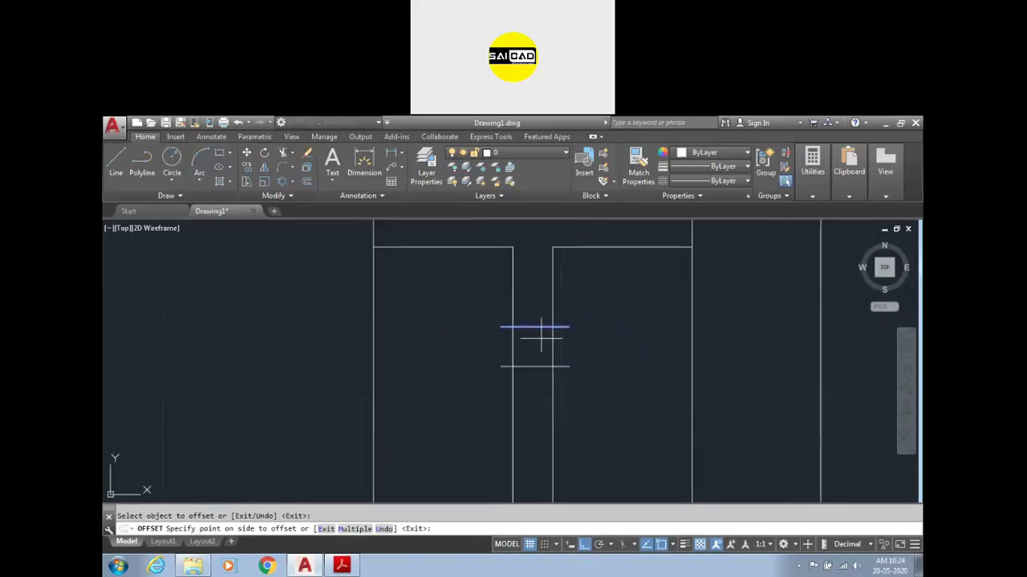
click(537, 298)
key(Escape)
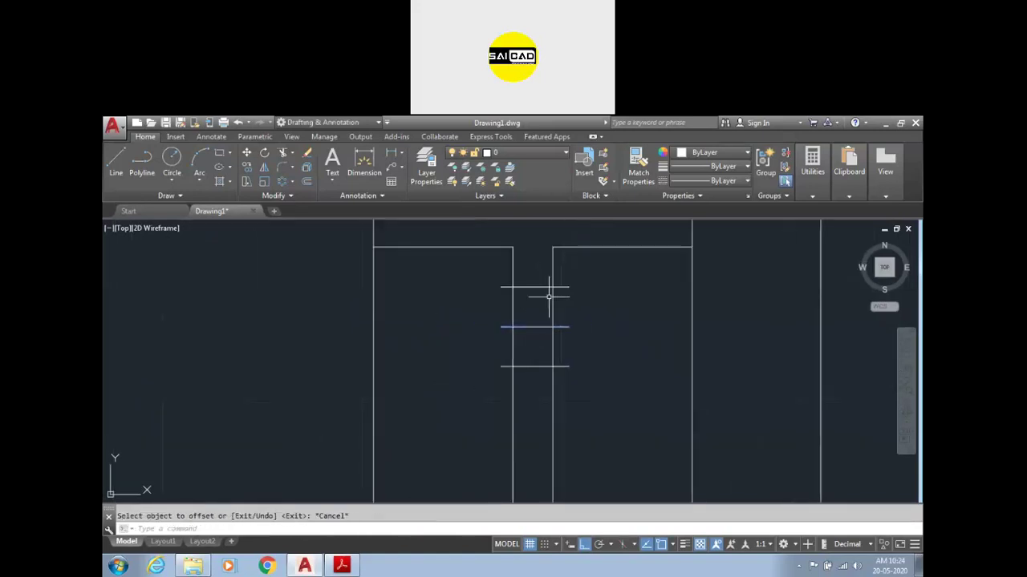
- Trim the overhanging ends of the two offset bolt-hole lines to the vertical web lines
text(tr)
key(Return)
key(Return)
click(565, 286)
click(562, 367)
click(509, 383)
click(500, 348)
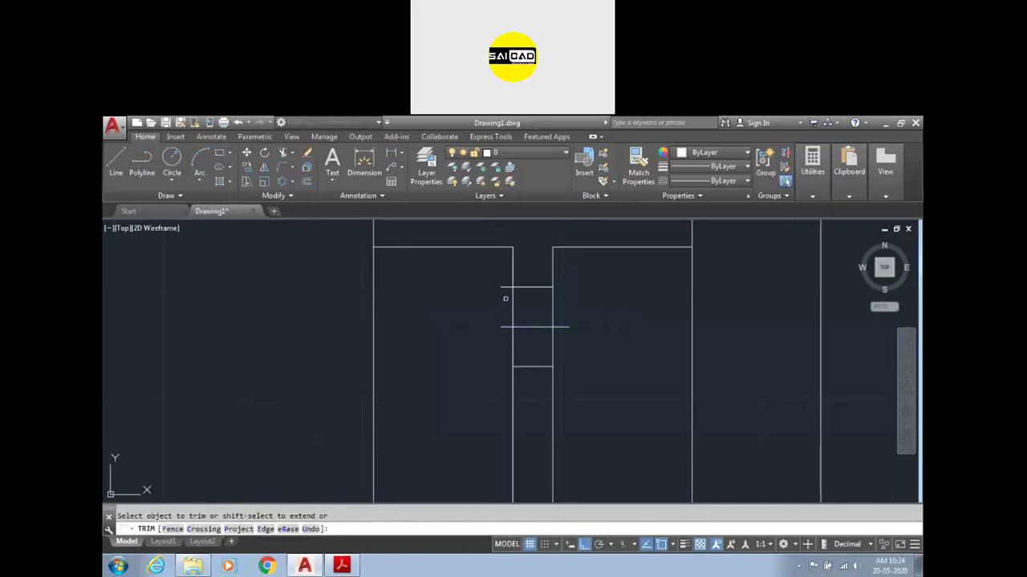
key(Escape)
- Give the bolt hole's middle line the CENTER linetype with a linetype scale of 0.1
scroll(534, 284, down, 2)
scroll(533, 277, down, 2)
scroll(532, 291, up, 4)
click(548, 321)
click(531, 345)
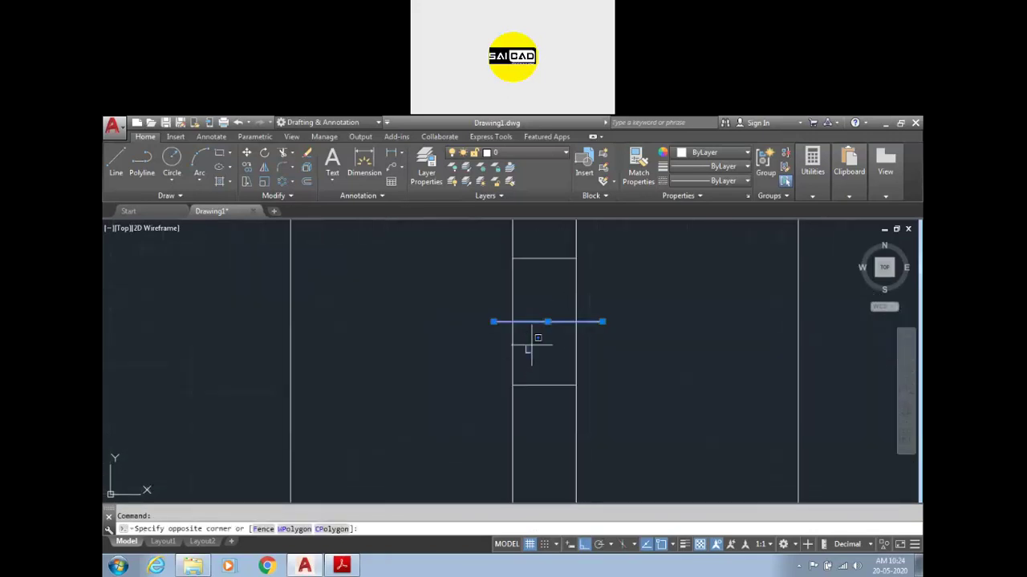
click(552, 303)
click(710, 180)
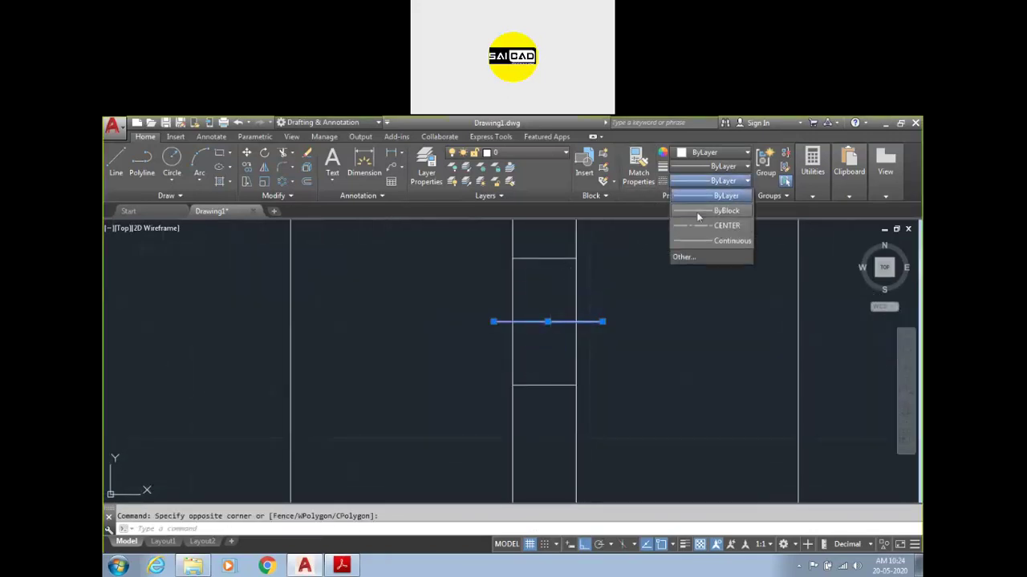
click(705, 226)
click(747, 196)
click(212, 213)
text(0.1)
key(Return)
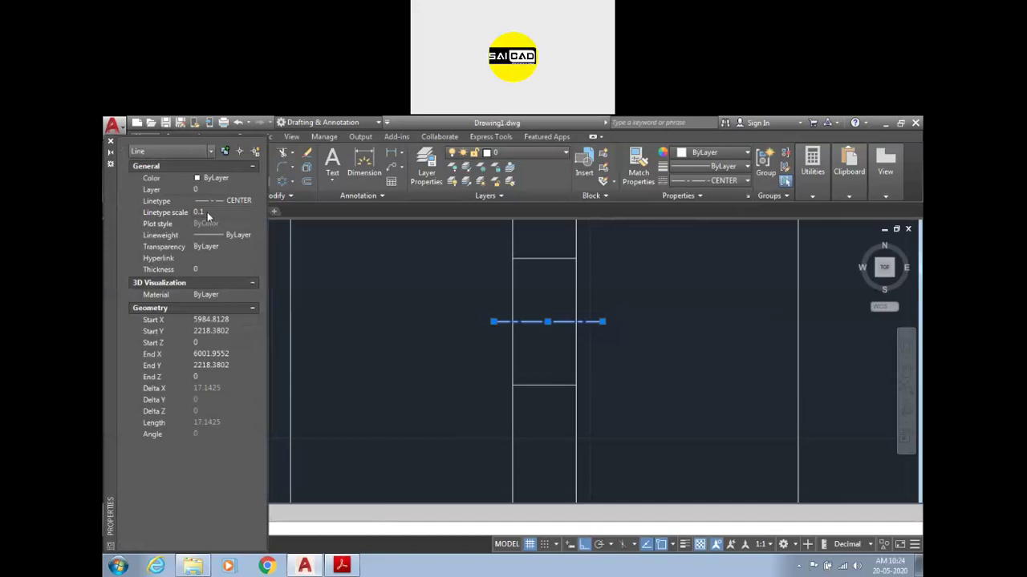
click(110, 141)
key(Escape)
- Compare the side view's hub area with the Section A-A dimensions on page 4 of the assignment PDF in Acrobat Reader and return to AutoCAD
scroll(536, 297, down, 2)
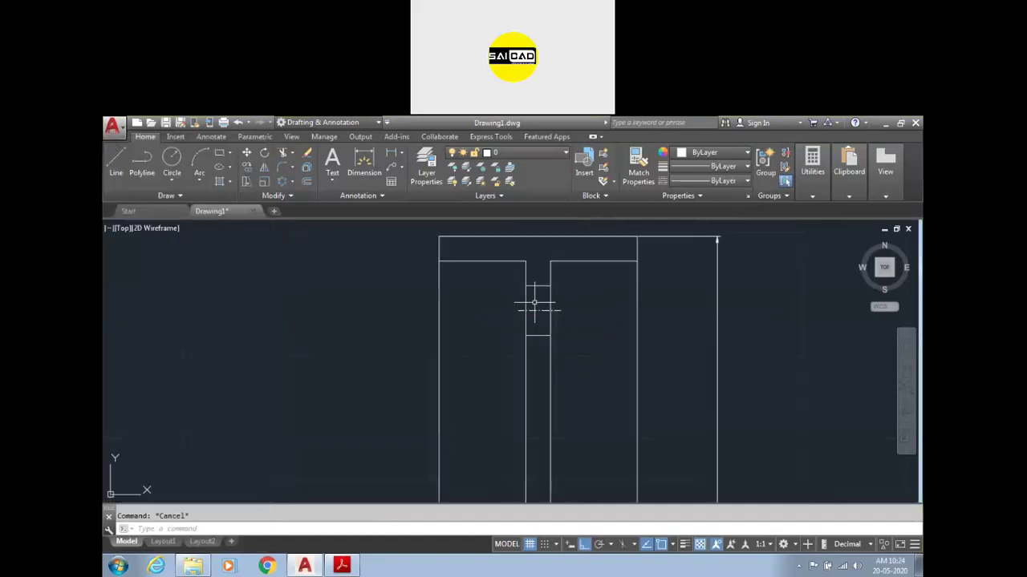
scroll(554, 290, down, 1)
scroll(553, 290, down, 2)
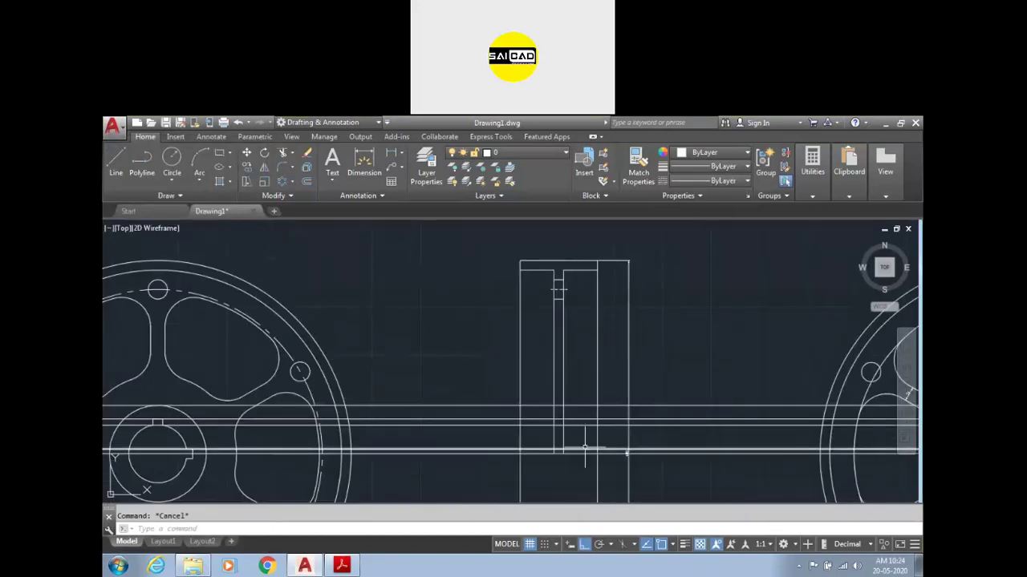
scroll(562, 297, down, 1)
scroll(608, 397, up, 4)
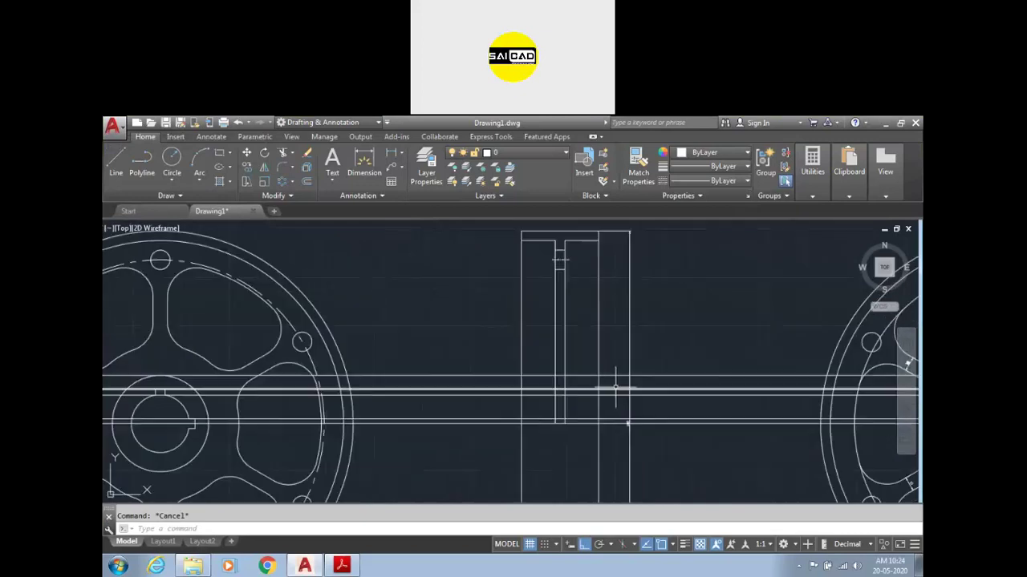
scroll(614, 389, down, 2)
scroll(594, 397, up, 2)
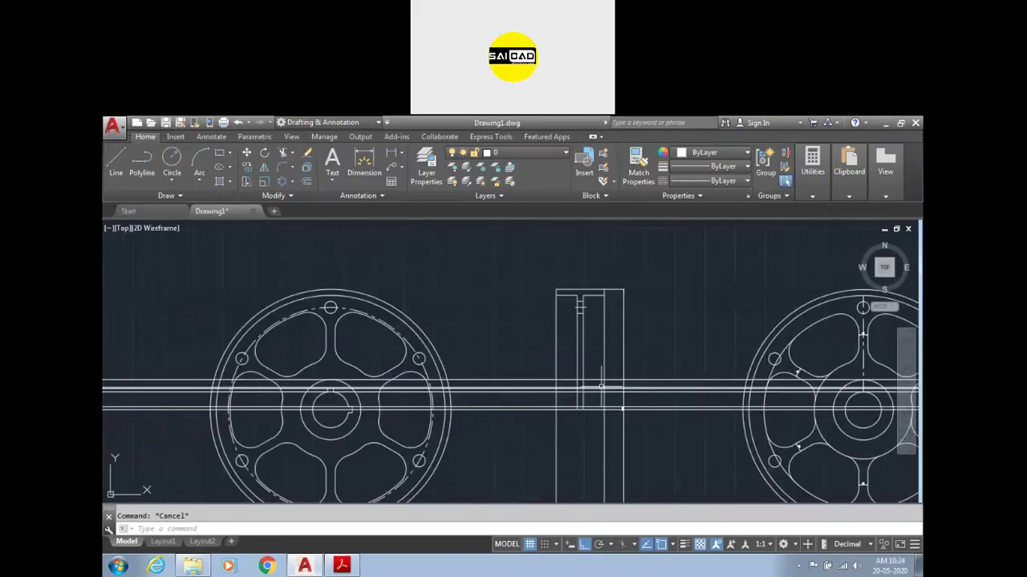
click(343, 565)
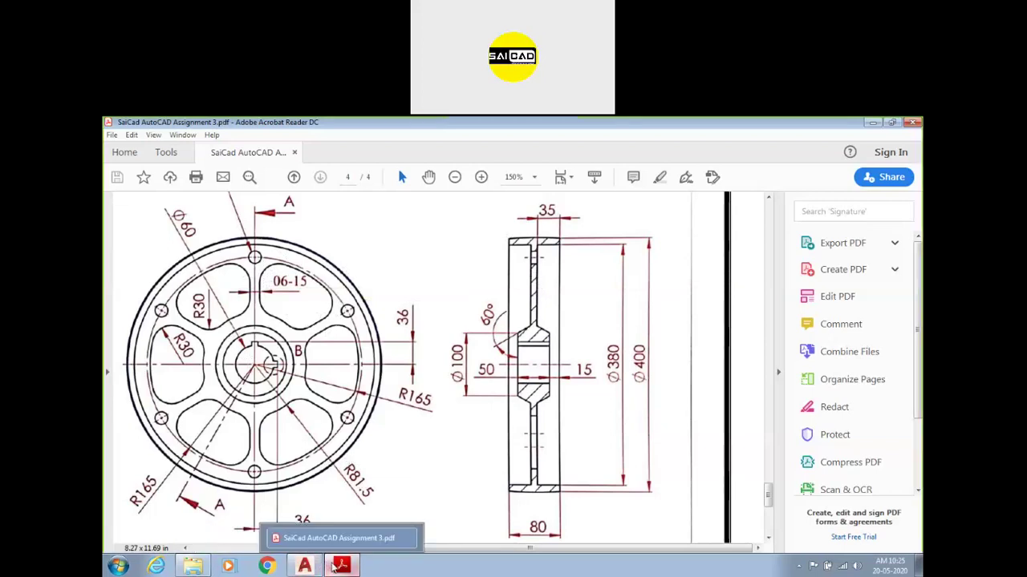
click(335, 567)
scroll(523, 291, down, 3)
scroll(561, 345, up, 6)
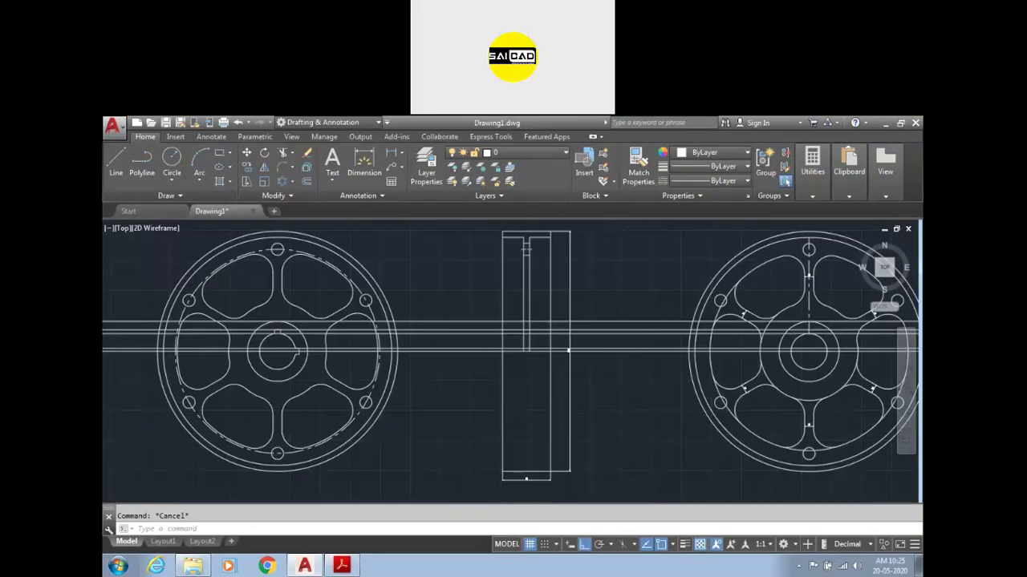
scroll(458, 344, down, 3)
scroll(457, 345, up, 4)
scroll(553, 361, down, 2)
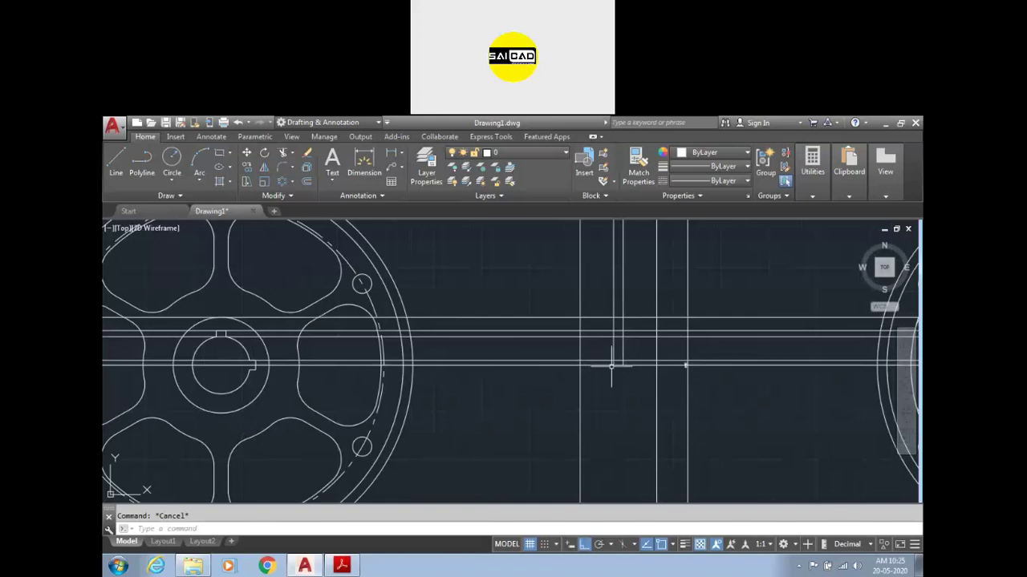
scroll(615, 328, up, 2)
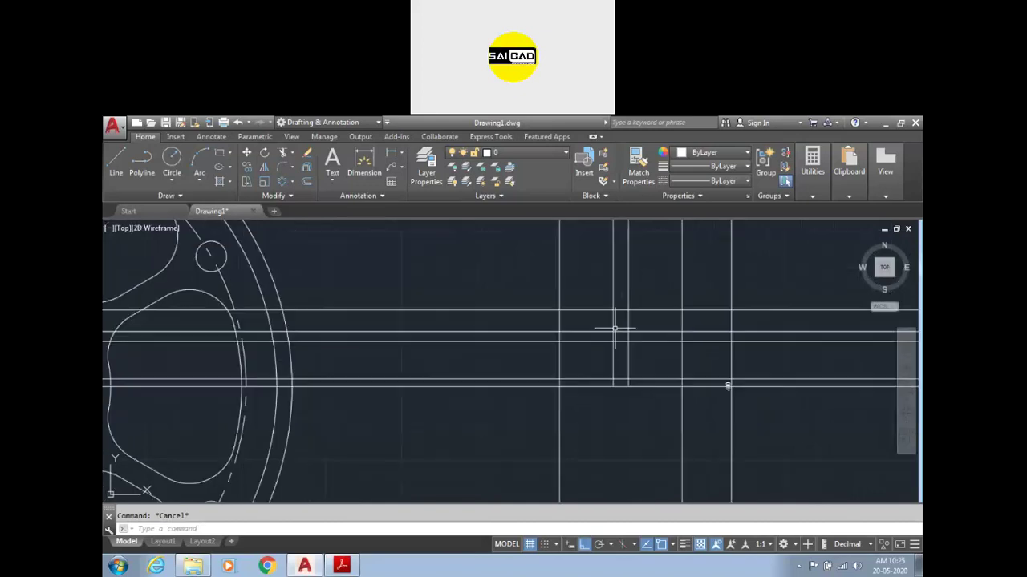
scroll(620, 335, down, 3)
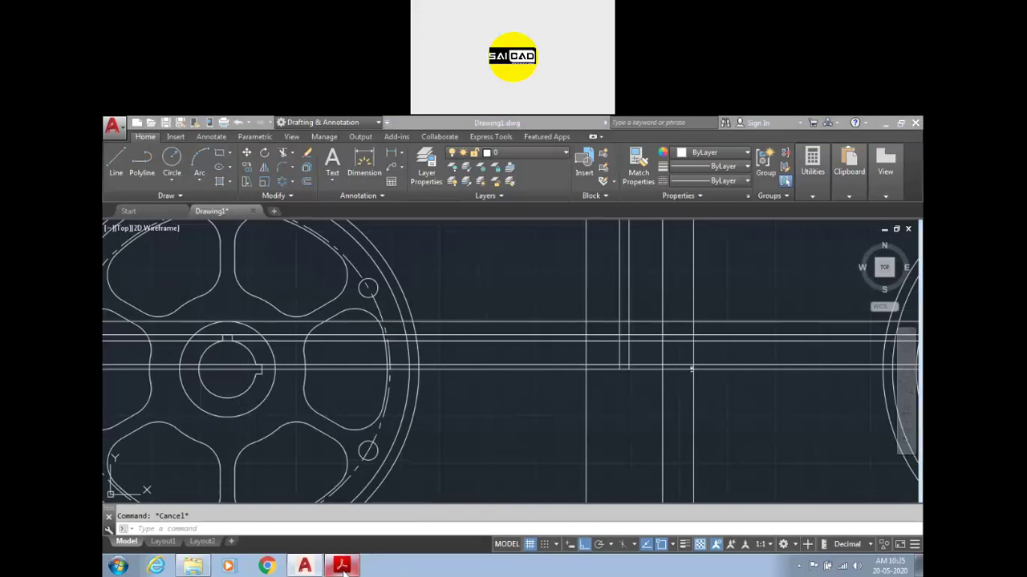
key(alt+Tab)
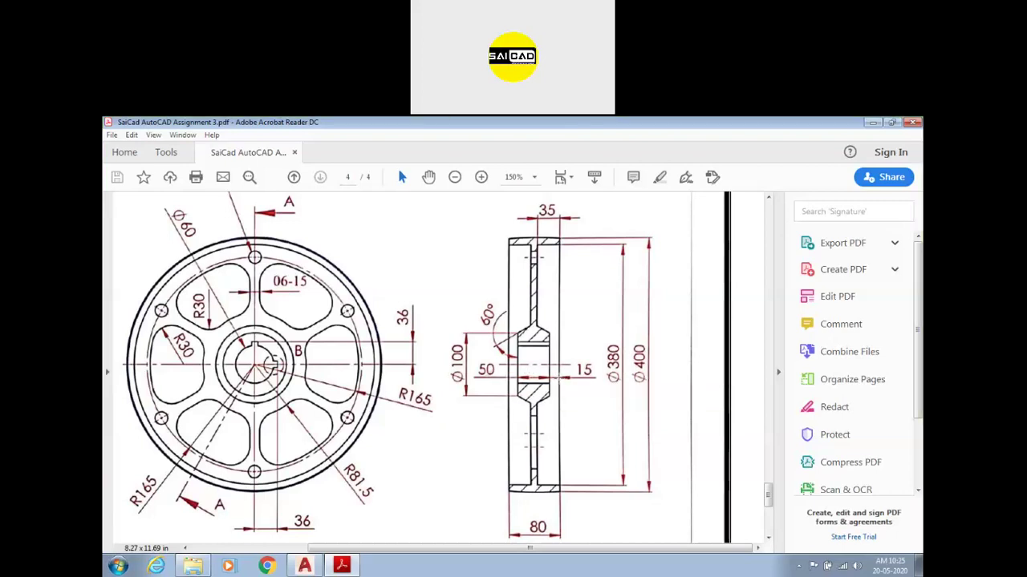
click(342, 566)
- Try erasing all the horizontal construction lines that cross the side view's hub area, and undo the erasure
scroll(691, 370, down, 3)
click(551, 310)
click(522, 408)
key(Delete)
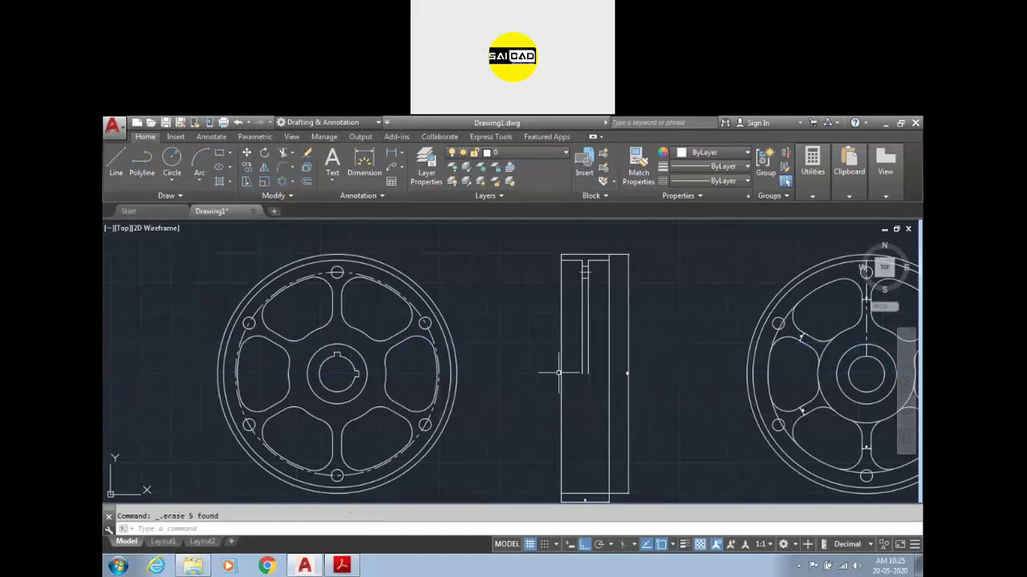
key(ctrl+z)
- Erase the four upper horizontal construction lines across the hub area, keeping the line through the wheel's centre
click(544, 334)
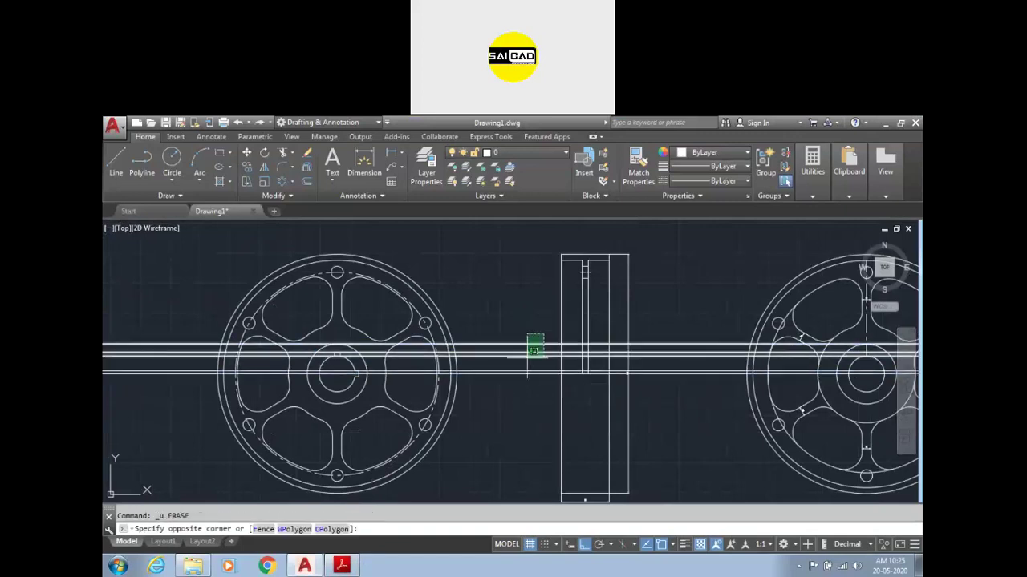
click(523, 384)
key(Delete)
scroll(585, 376, up, 4)
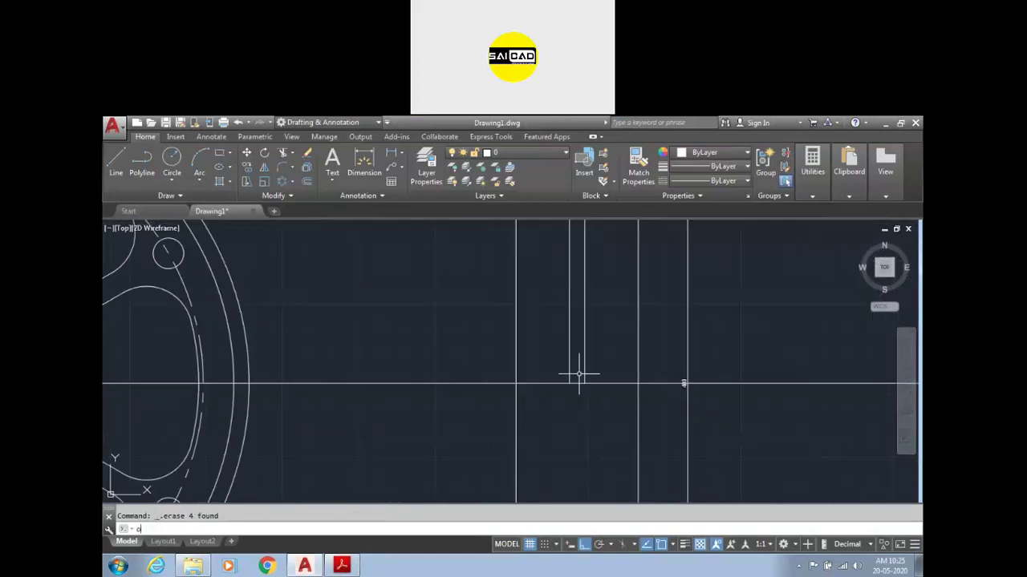
- Draw a vertical line midway between the two web lines of the side view, ending at the horizontal centre line
text(o)
key(Return)
key(Escape)
text(l)
key(Return)
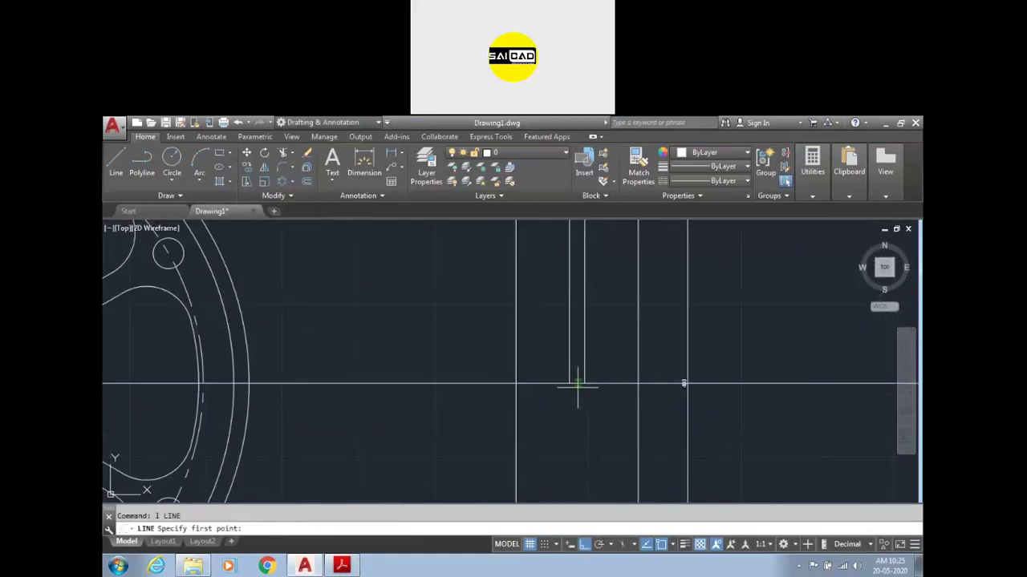
click(576, 380)
scroll(573, 377, down, 2)
key(Escape)
text(l)
key(Return)
scroll(572, 378, down, 1)
scroll(572, 320, up, 2)
click(578, 283)
scroll(575, 401, up, 3)
key(Escape)
- Offset the middle web line by 25 to both sides to form the hub's side edges
click(604, 445)
click(590, 454)
text(o)
key(Return)
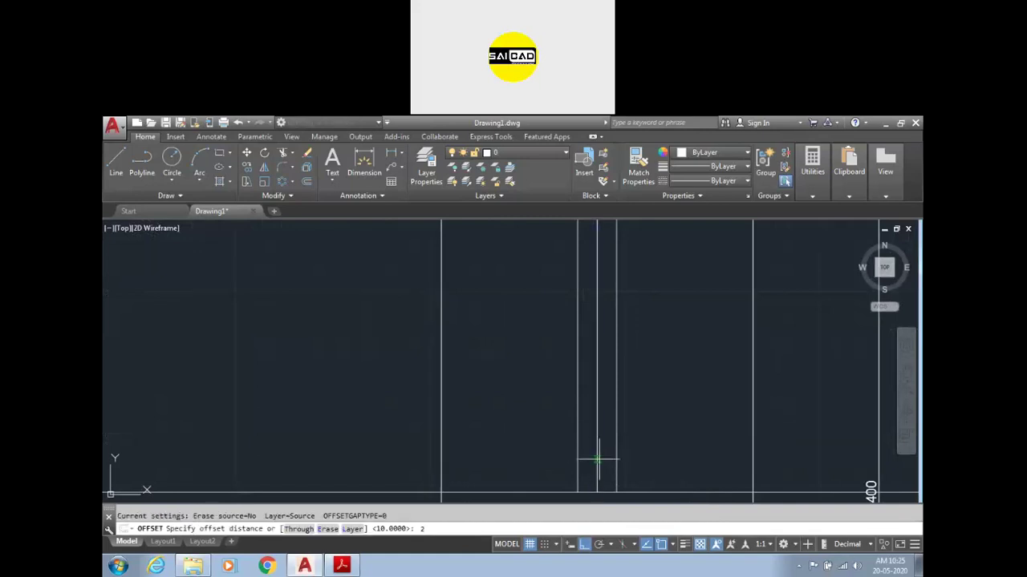
text(25)
key(Return)
click(654, 408)
click(599, 412)
click(559, 412)
key(Escape)
- Erase the middle line between the two web lines
click(596, 438)
click(597, 436)
key(Delete)
scroll(561, 417, down, 5)
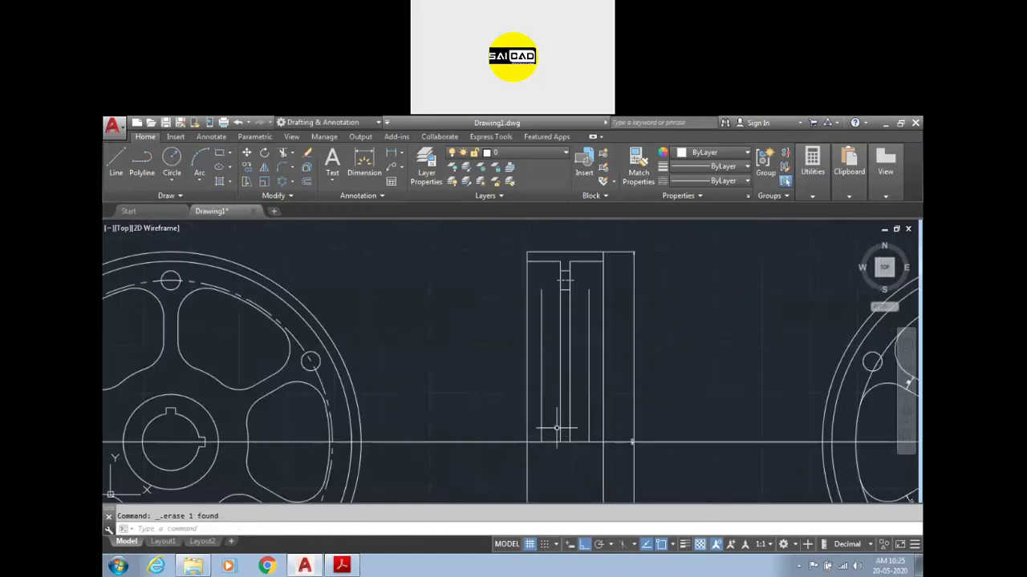
- Place a horizontal construction line through the top of the hub's outer circle in the front view
text(xl)
key(Return)
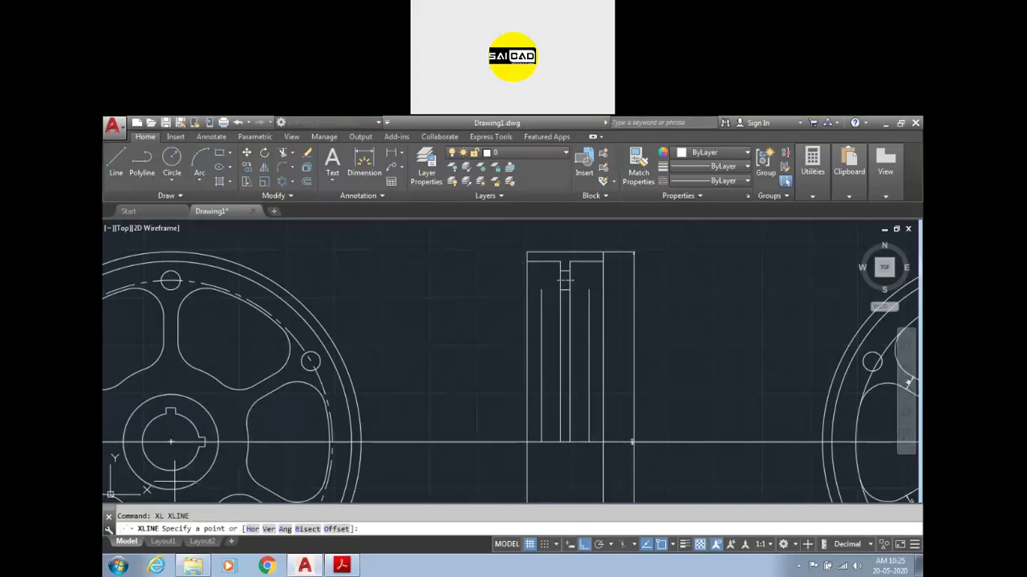
click(252, 529)
click(200, 395)
key(Escape)
- Trim the hub's side edges above the construction line and the construction line between the hub and the rim edges
text(tr)
key(Return)
click(543, 350)
click(590, 348)
scroll(520, 427, up, 4)
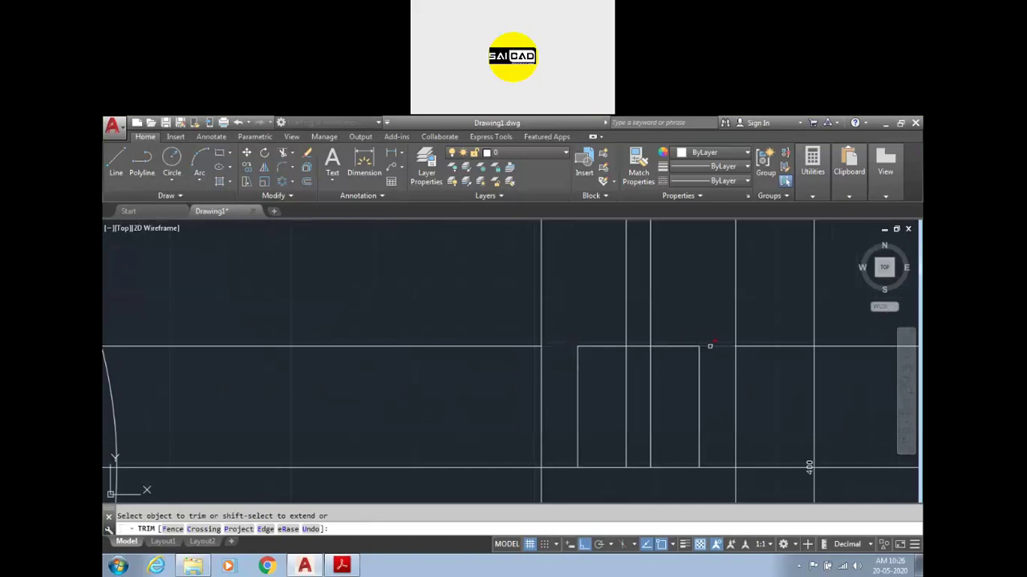
key(Escape)
- Erase the two leftover construction line pieces on either side of the side view
click(501, 347)
click(786, 325)
click(770, 365)
key(Delete)
middle_drag(649, 339, 600, 373)
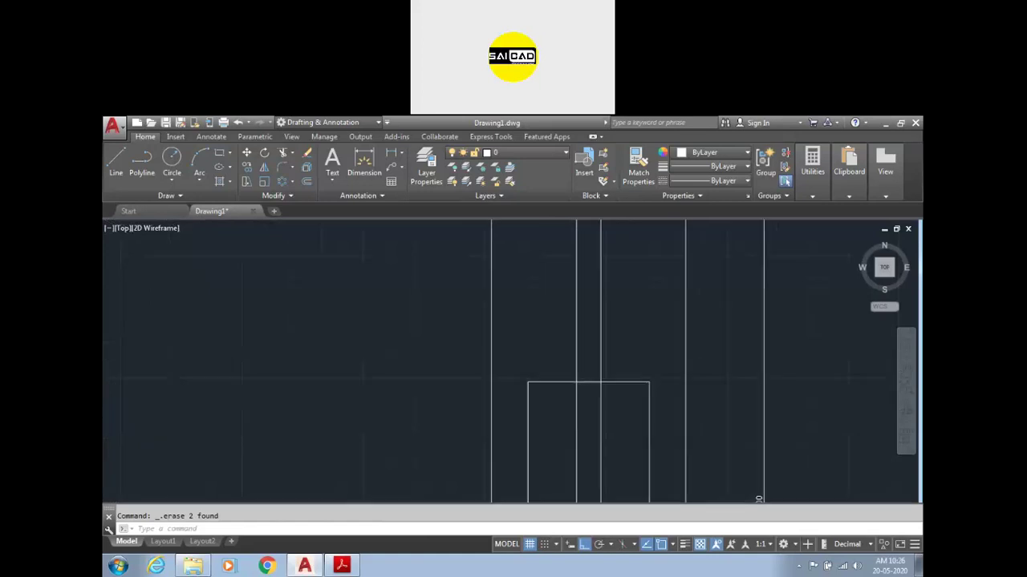
- Check the hub angle in the PDF and draw a 30° line with ortho off from the hub's upper-left corner past the nearer web line
scroll(600, 373, down, 2)
click(341, 566)
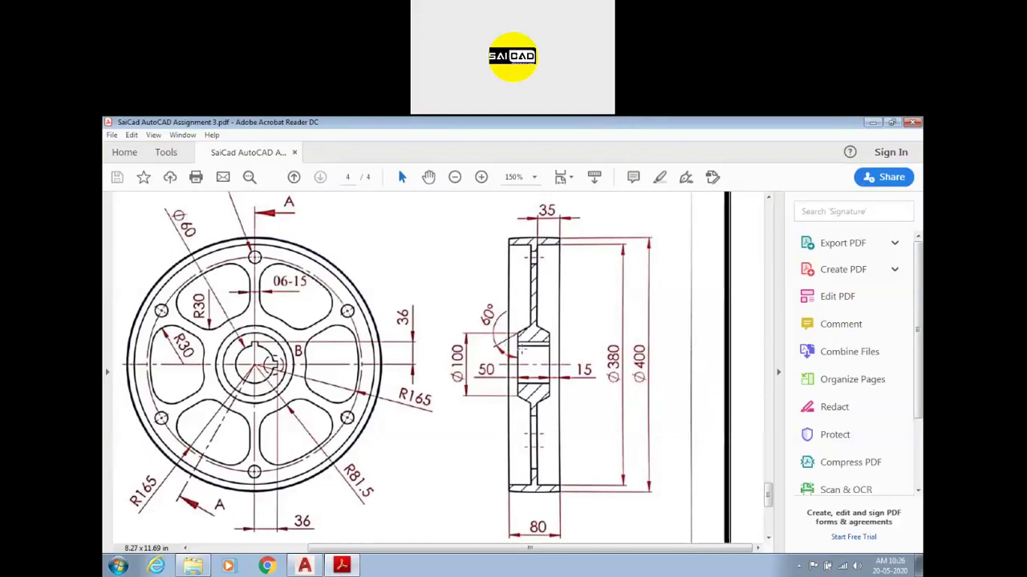
key(alt+Tab)
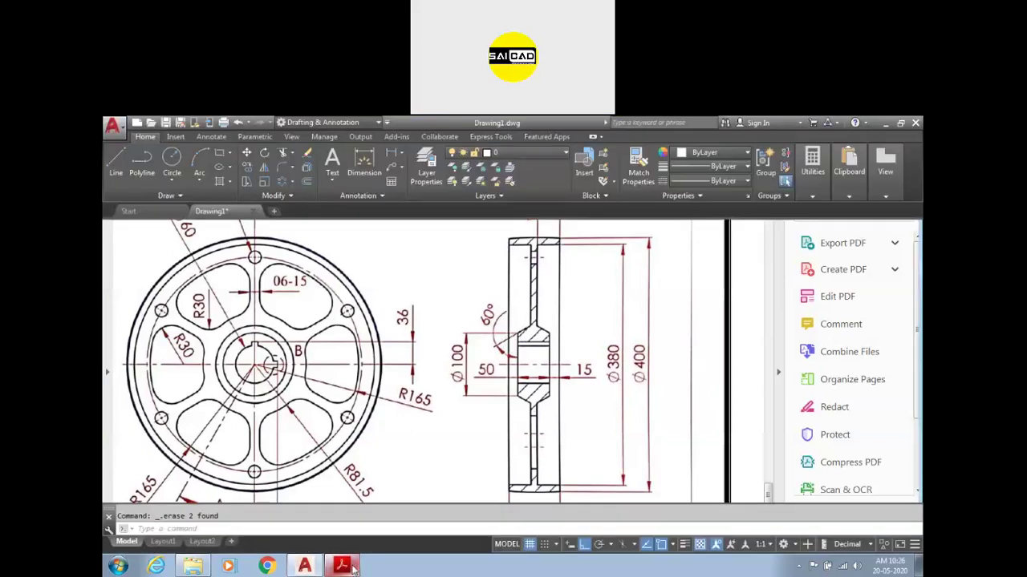
text(l)
key(Return)
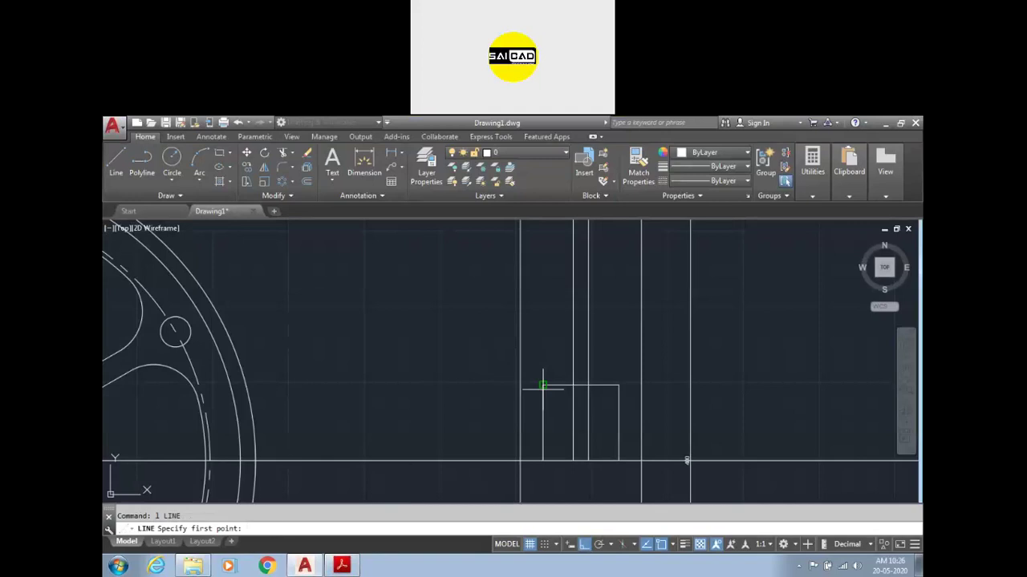
click(543, 386)
key(F8)
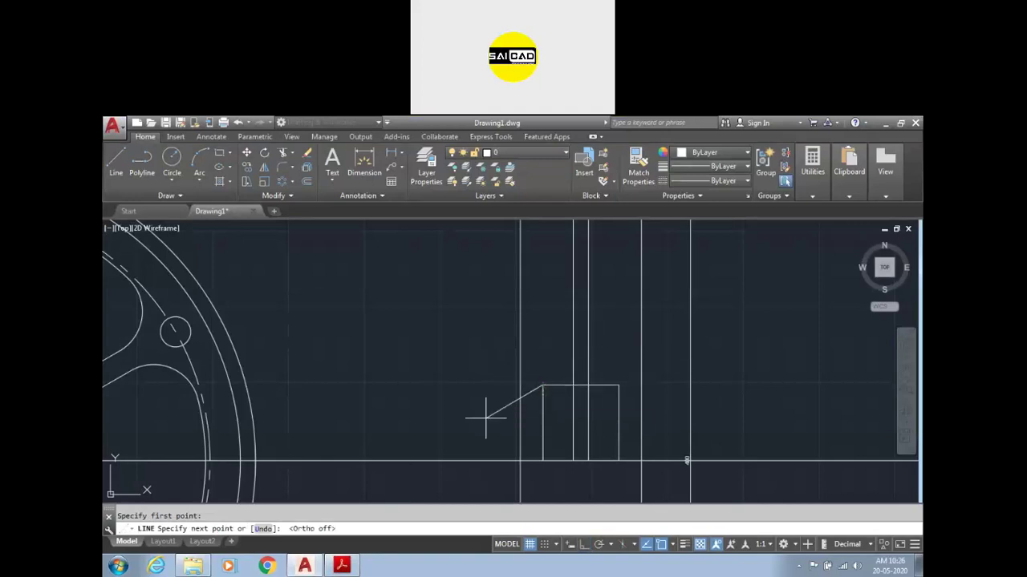
scroll(489, 420, down, 2)
scroll(492, 418, up, 2)
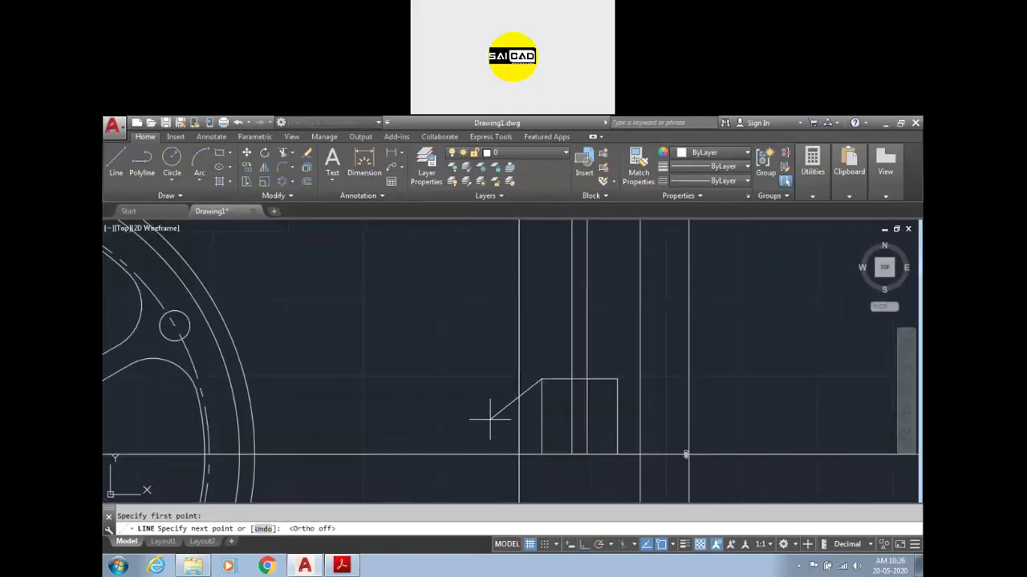
scroll(566, 362, up, 5)
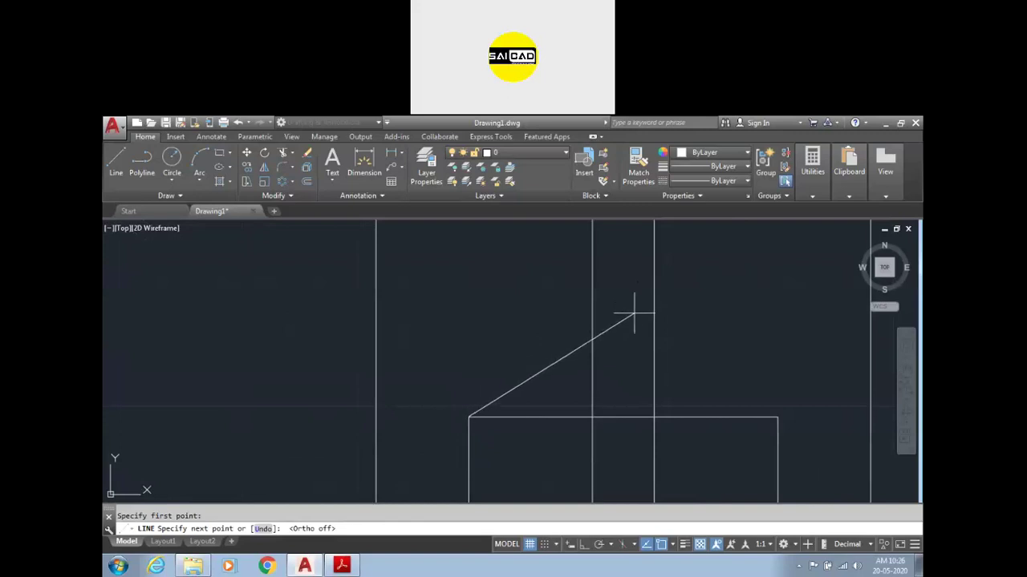
text(<)
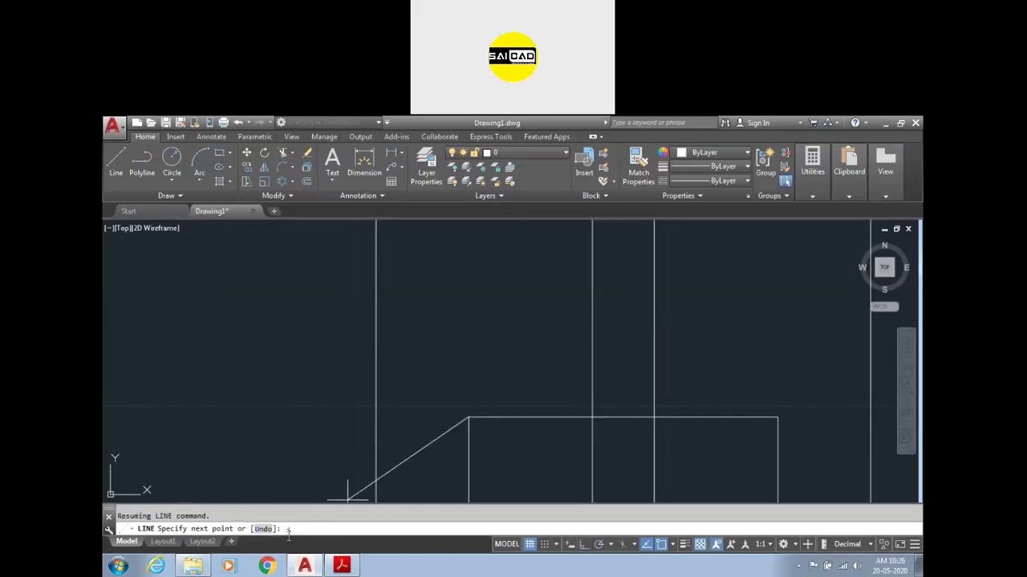
text(30)
key(Return)
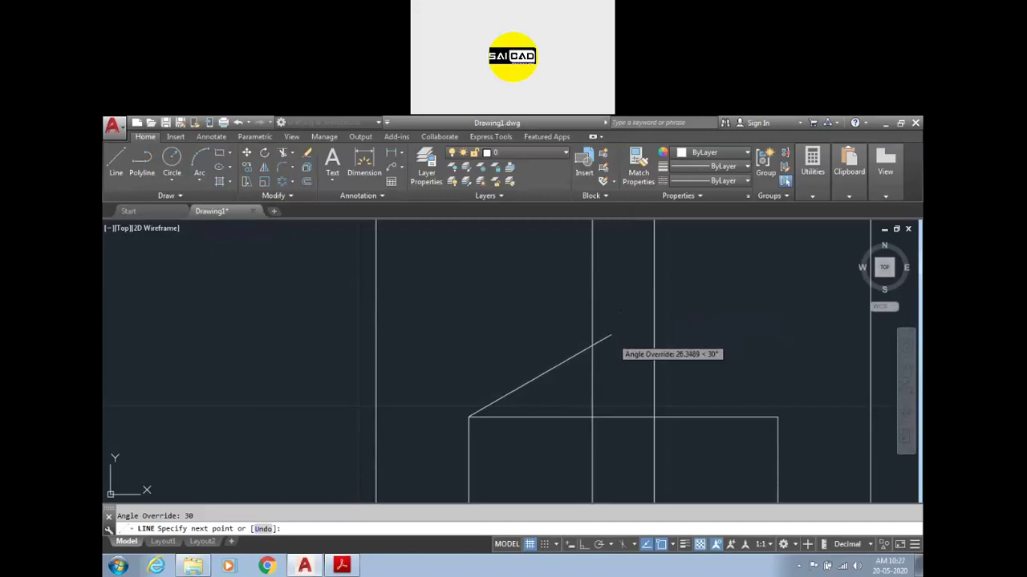
click(614, 332)
key(Escape)
scroll(622, 399, down, 2)
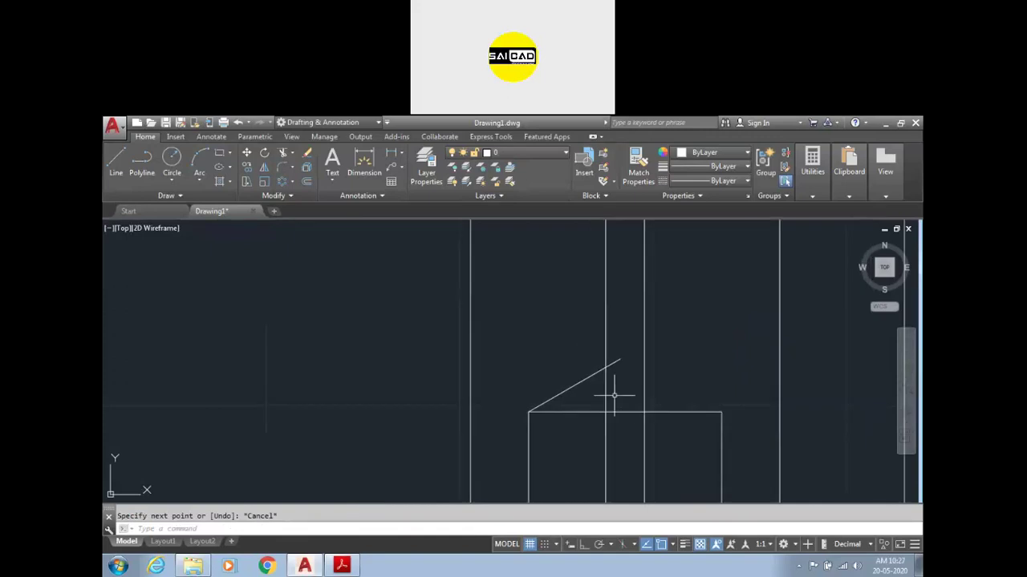
- Trim the sloped line's overhang beyond the web and the web line between the slope and the hub's upper edge
text(tr)
key(Return)
key(Return)
click(620, 360)
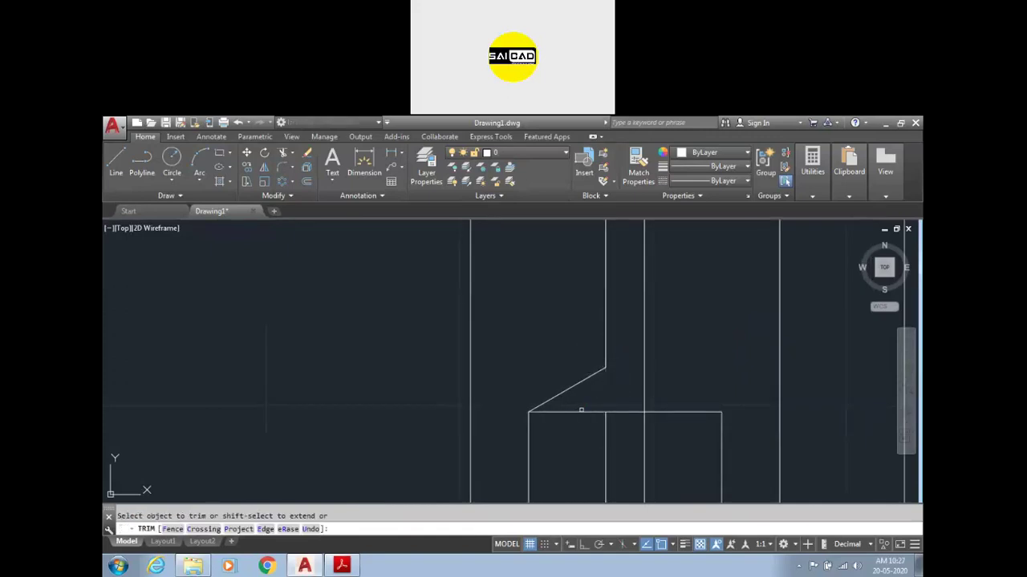
scroll(618, 377, down, 2)
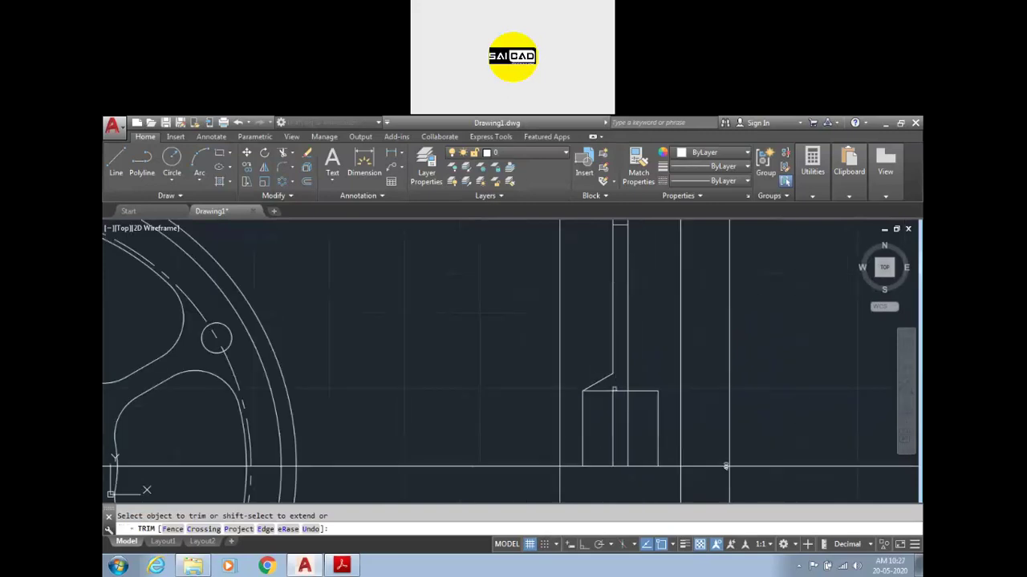
scroll(616, 378, up, 1)
key(Escape)
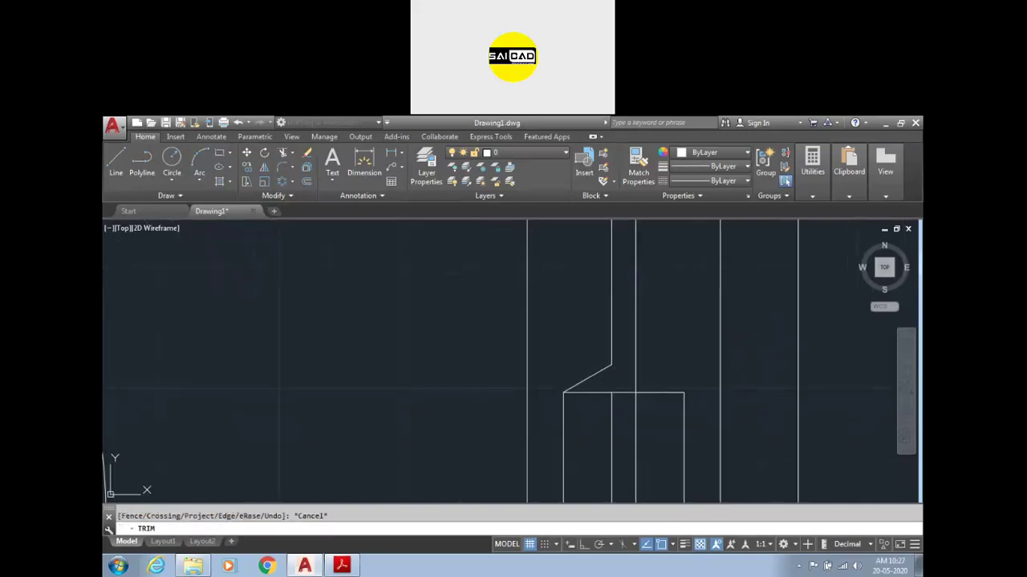
- Switch to the assignment PDF and examine the 60° angle dimension at the hub's sloped edge up close
click(342, 567)
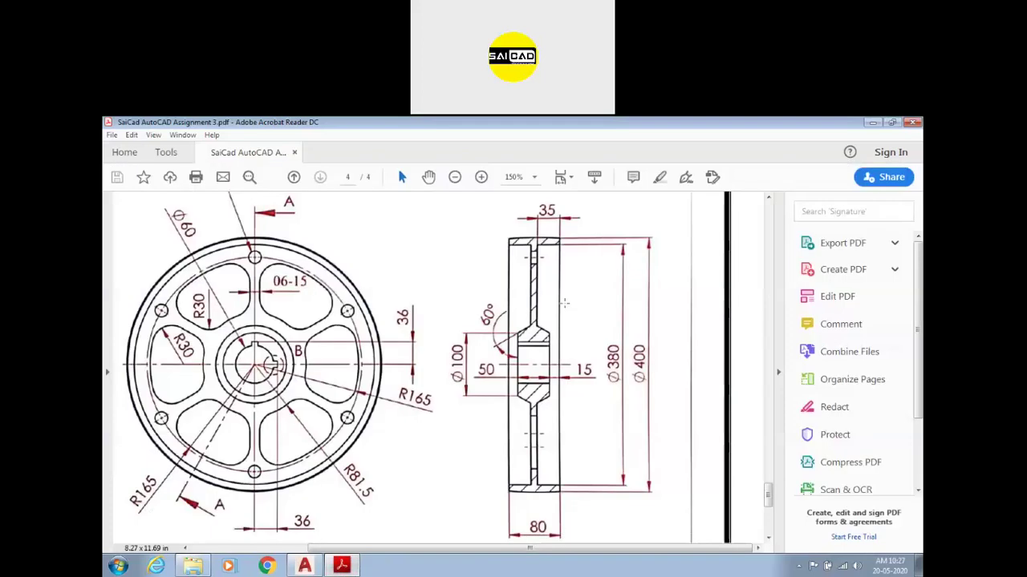
ctrl+scroll(545, 337, up, 3)
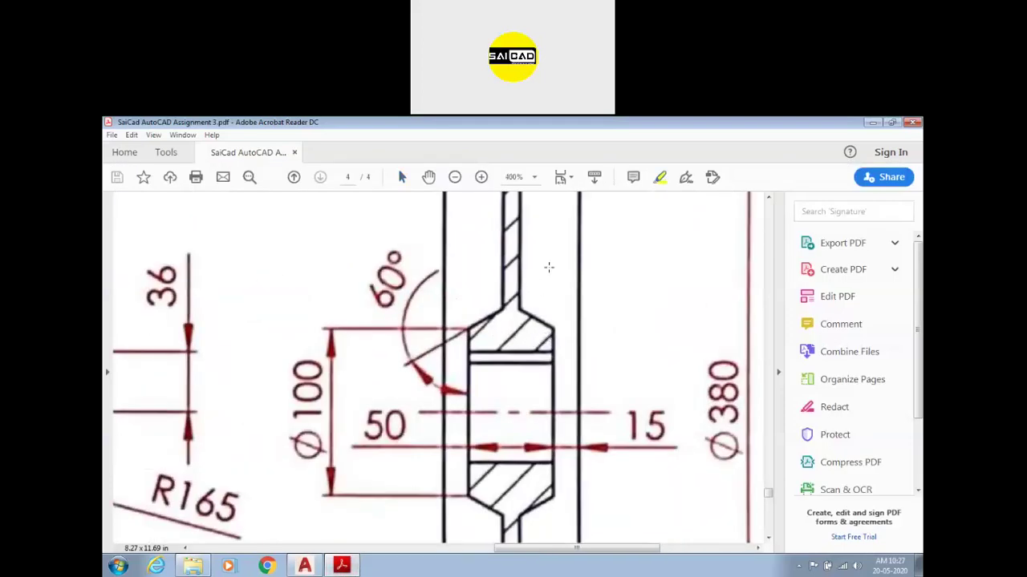
right_click(552, 293)
key(Escape)
ctrl+scroll(552, 292, up, 2)
ctrl+scroll(520, 301, down, 1)
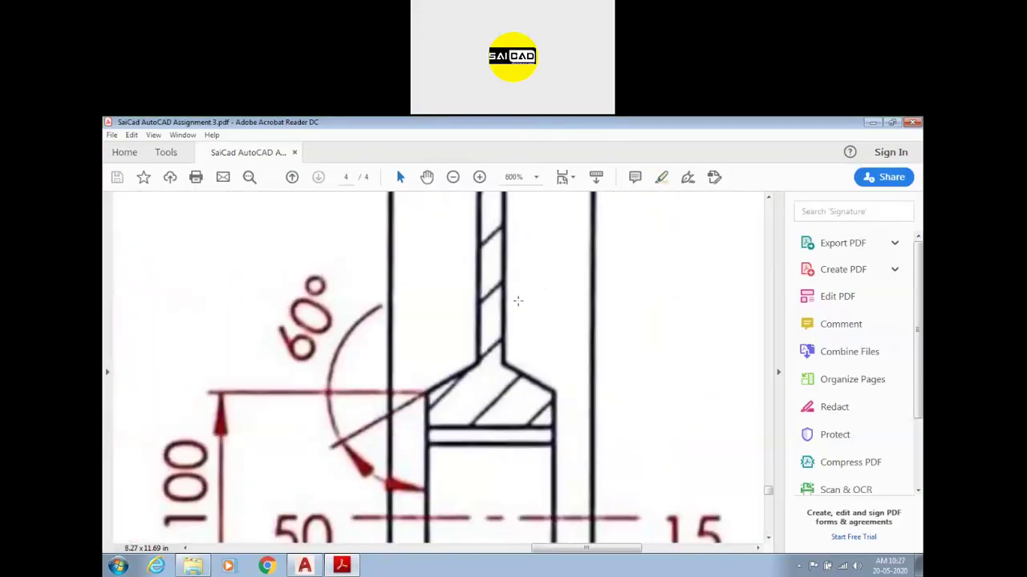
- Mark the 60° and 30° angles around the hub's sloped edge in yellow on the PDF, and clear the marks
click(683, 133)
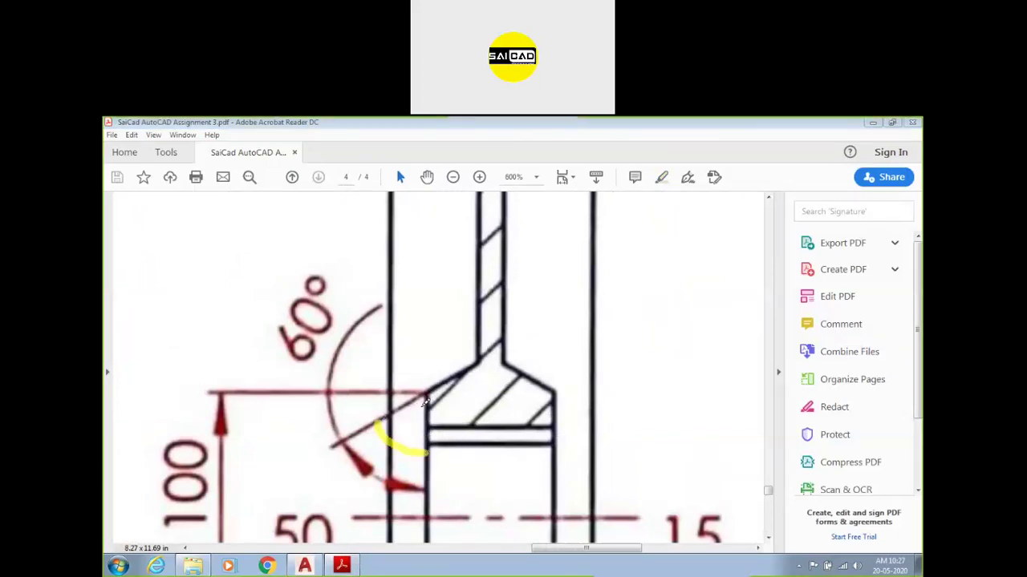
drag(418, 295, 421, 366)
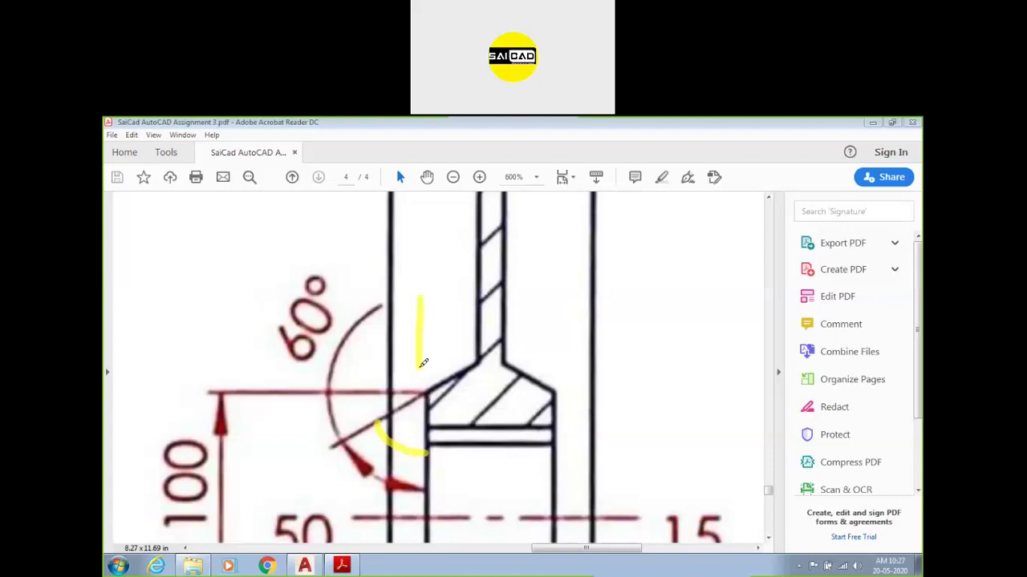
drag(353, 393, 520, 394)
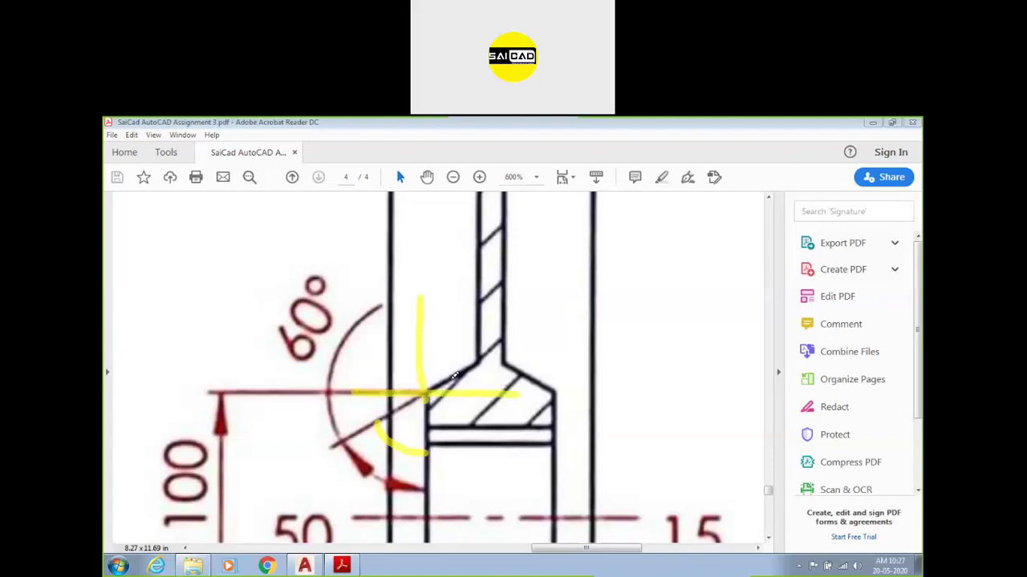
mouse_move(473, 373)
mouse_down()
mouse_move(488, 383)
mouse_move(512, 365)
mouse_up()
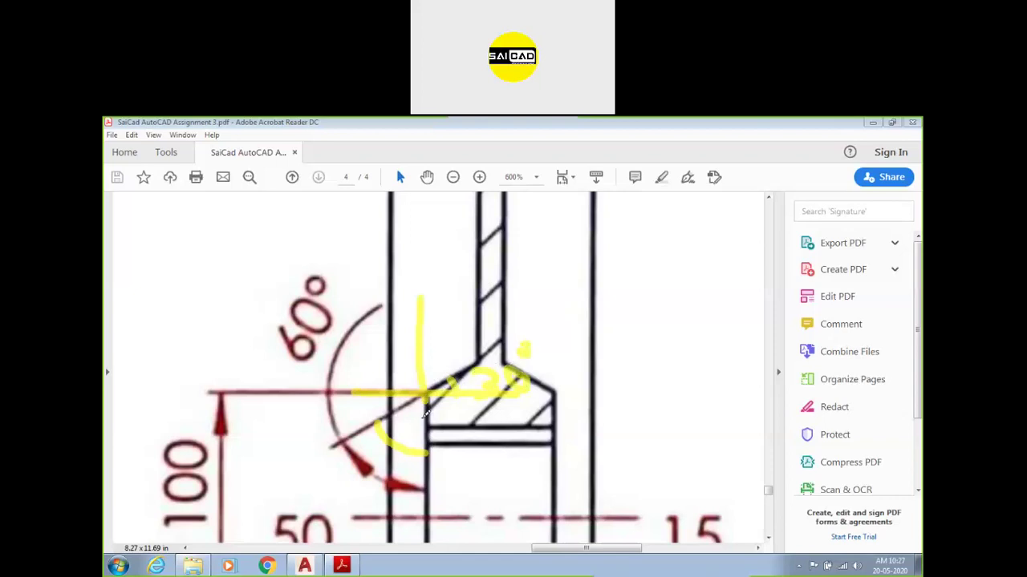
drag(431, 347, 464, 362)
mouse_move(435, 319)
mouse_down()
mouse_move(477, 320)
mouse_move(464, 346)
mouse_move(484, 321)
mouse_move(496, 263)
mouse_up()
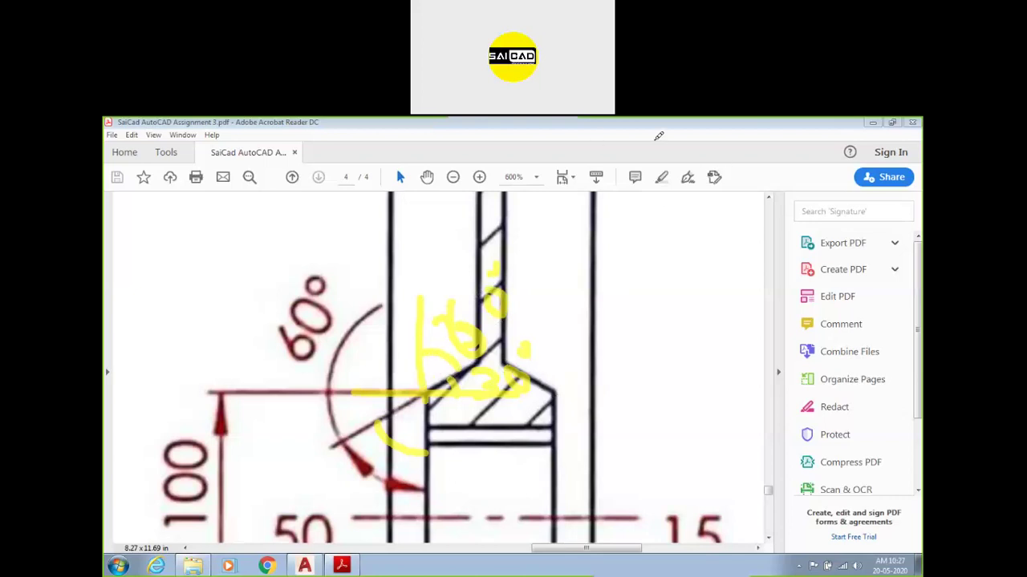
key(Escape)
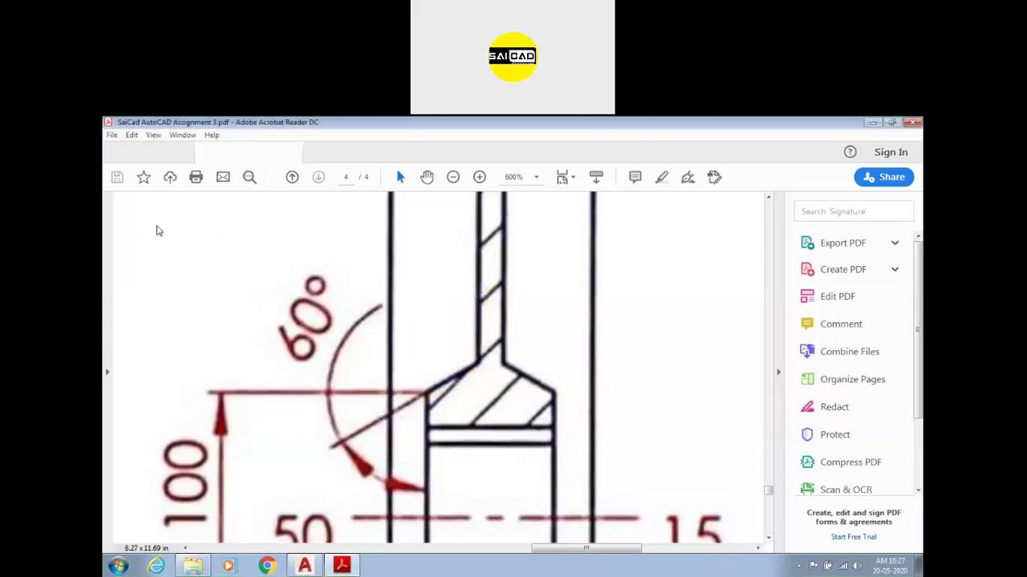
- Return to AutoCAD and add an angular dimension between the hub's sloped line and its left vertical edge
key(alt+Tab)
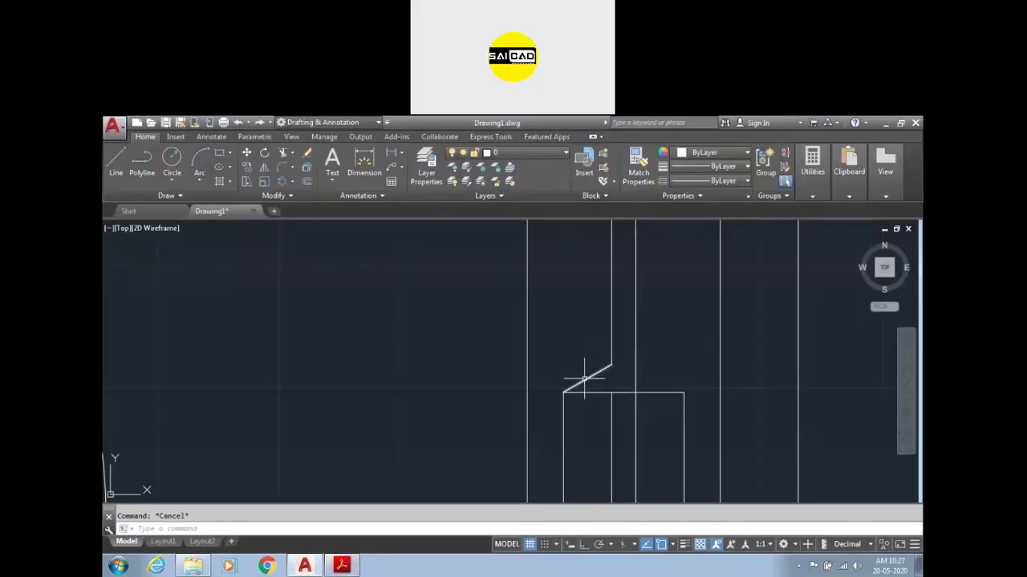
click(364, 165)
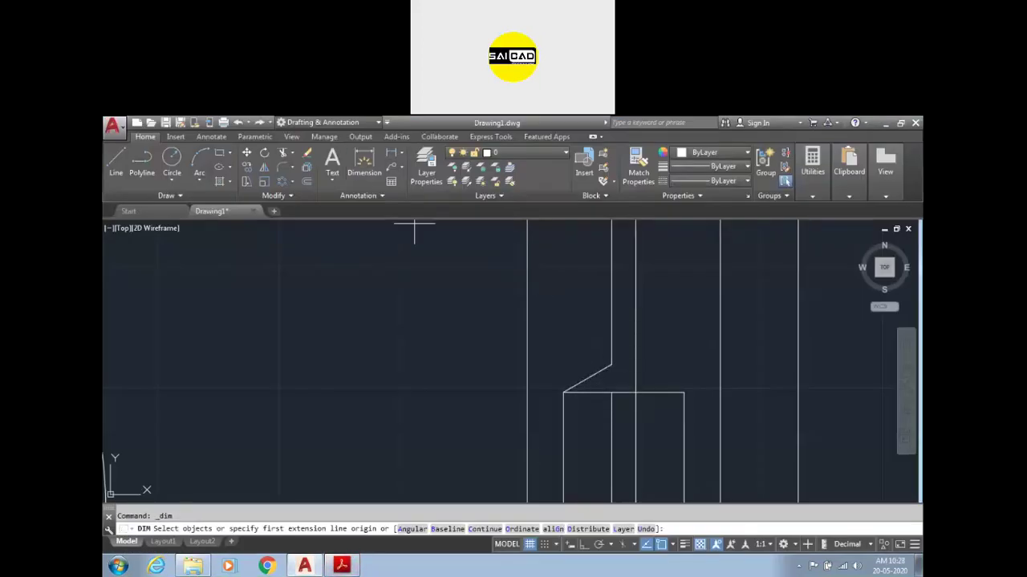
scroll(581, 392, up, 2)
click(580, 378)
click(552, 425)
click(512, 462)
scroll(486, 422, down, 2)
key(Escape)
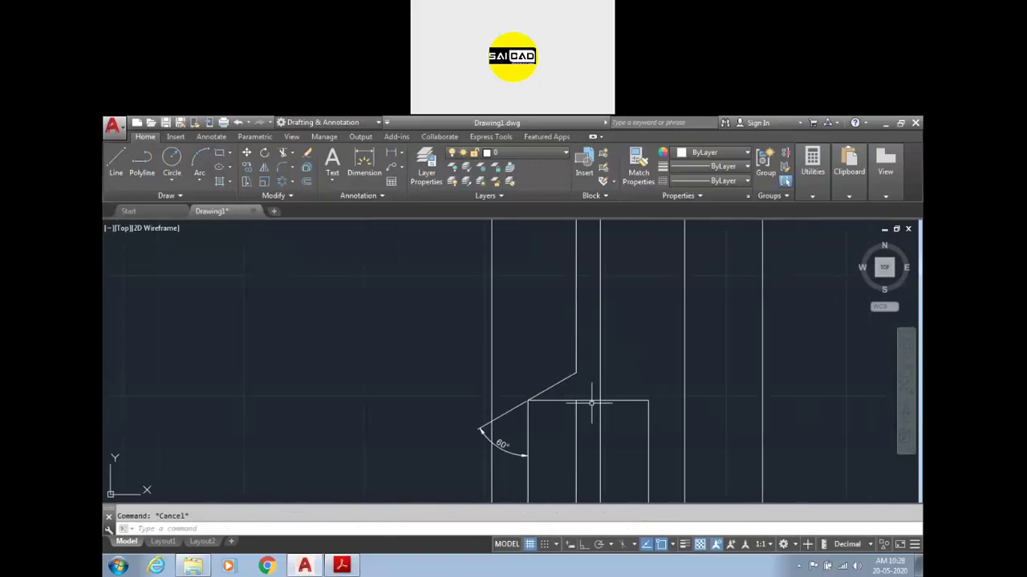
- Draw a line 20 long at 150° from the hub's upper-right corner towards the web
text(l)
key(Return)
scroll(649, 412, up, 1)
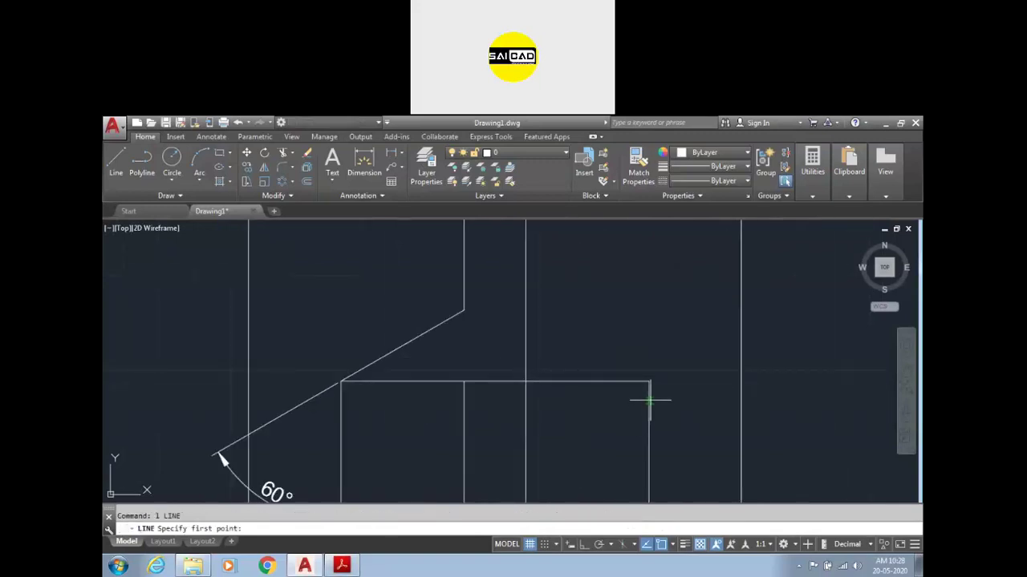
scroll(653, 401, down, 1)
click(649, 396)
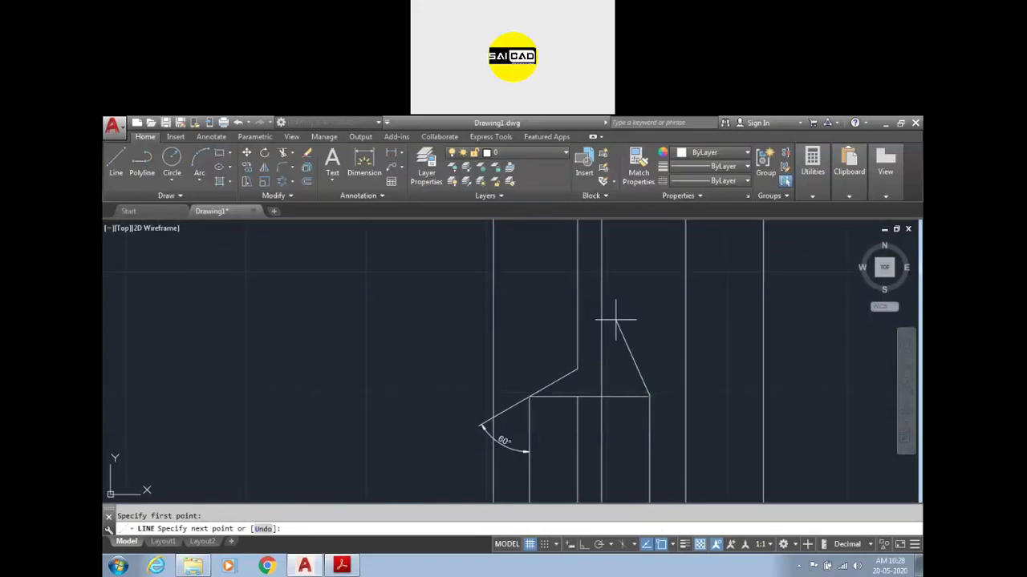
text(@)
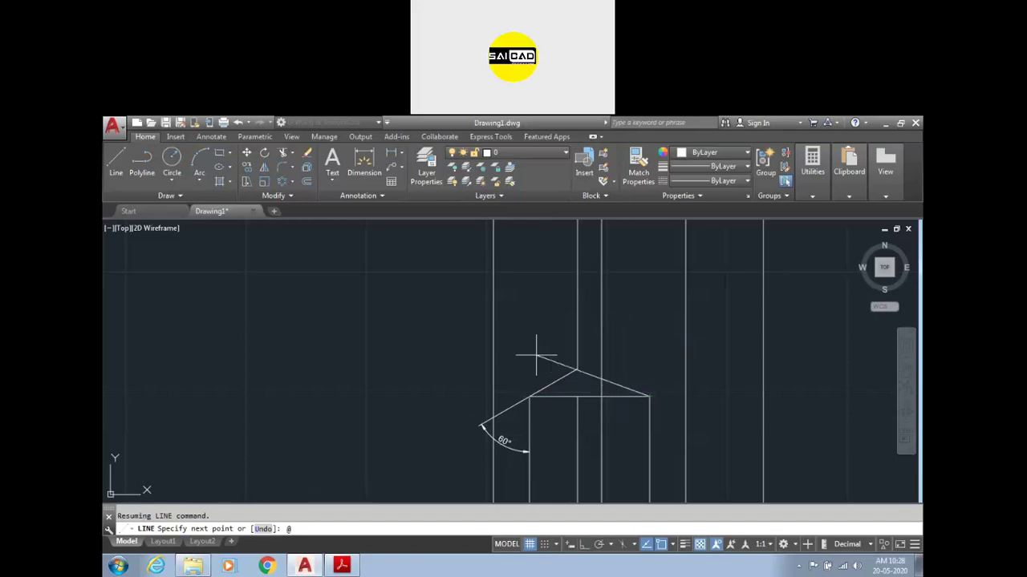
scroll(541, 345, up, 3)
scroll(641, 384, down, 2)
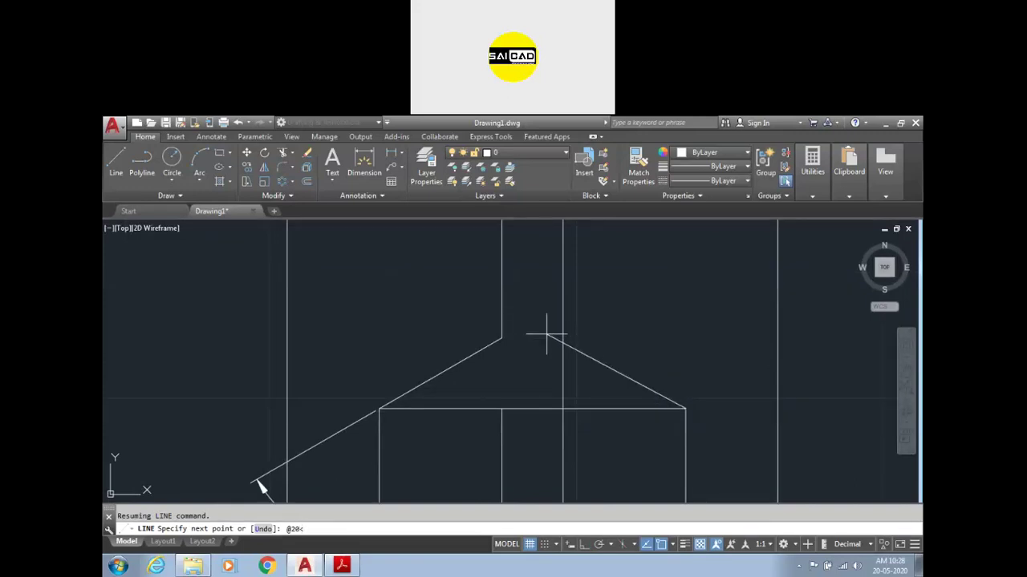
text(0)
key(Return)
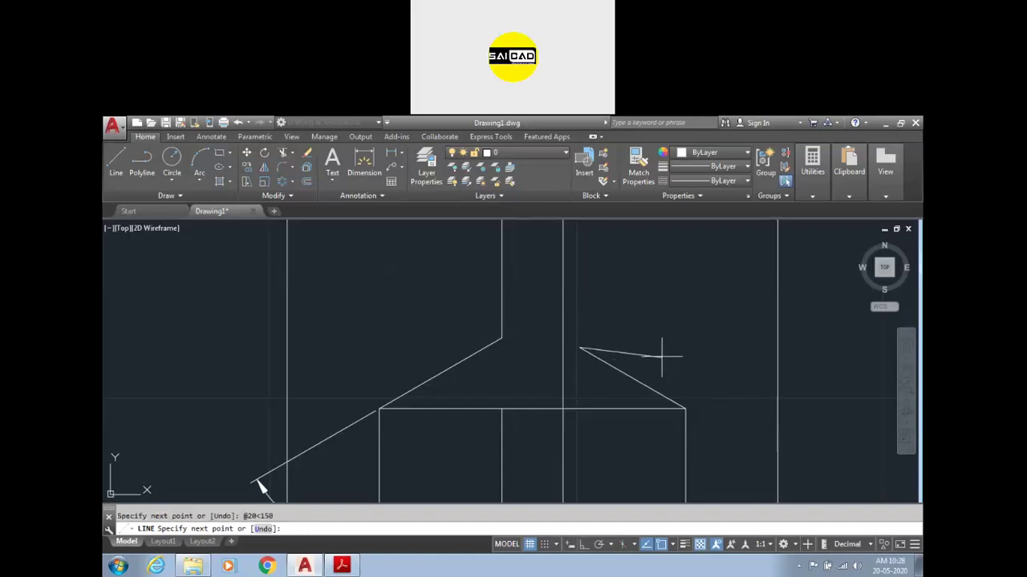
- Finish the line and add an angular dimension between the hub's right sloped line and its horizontal top edge
key(Return)
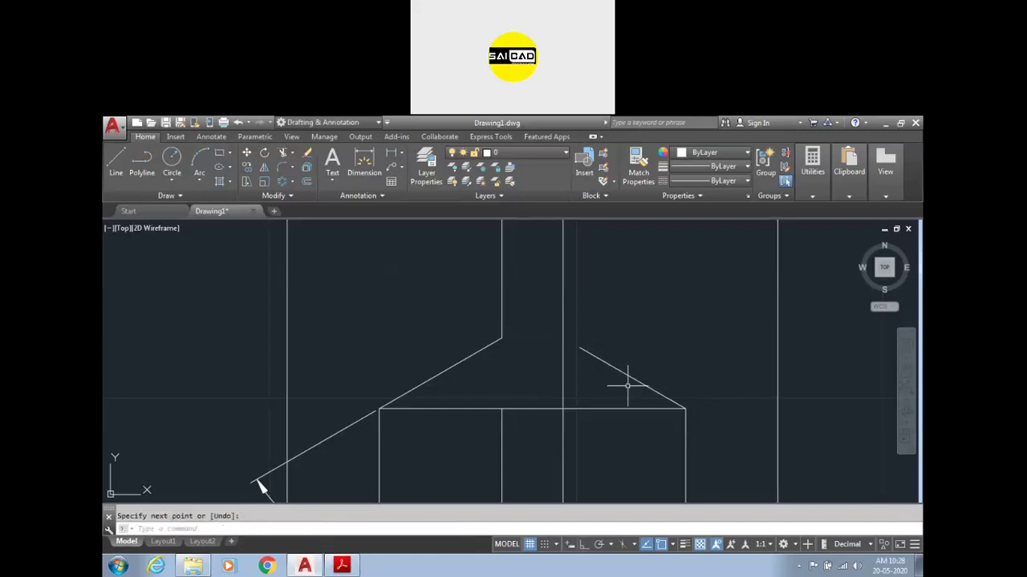
click(365, 164)
scroll(622, 378, up, 2)
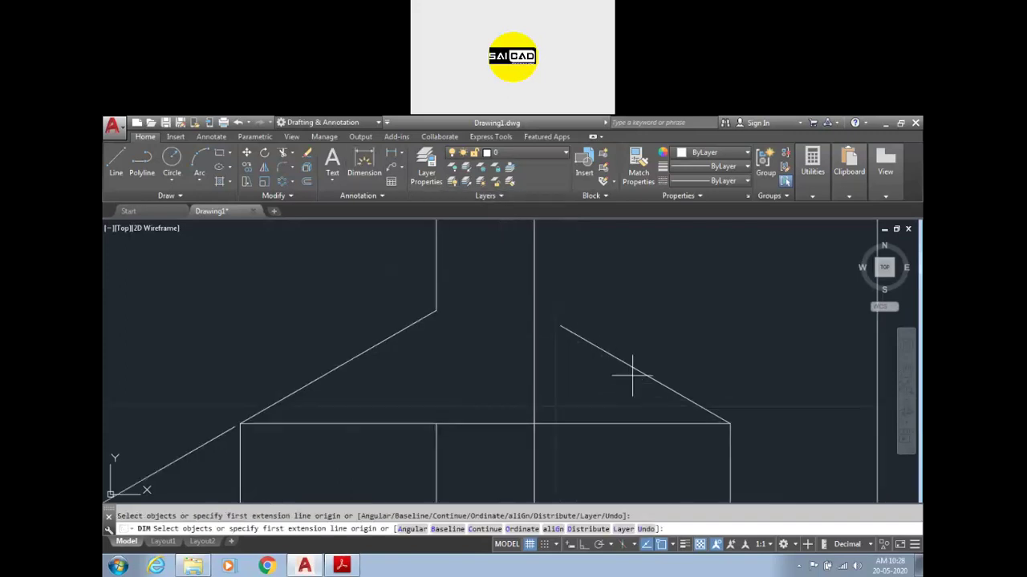
click(640, 371)
key(Escape)
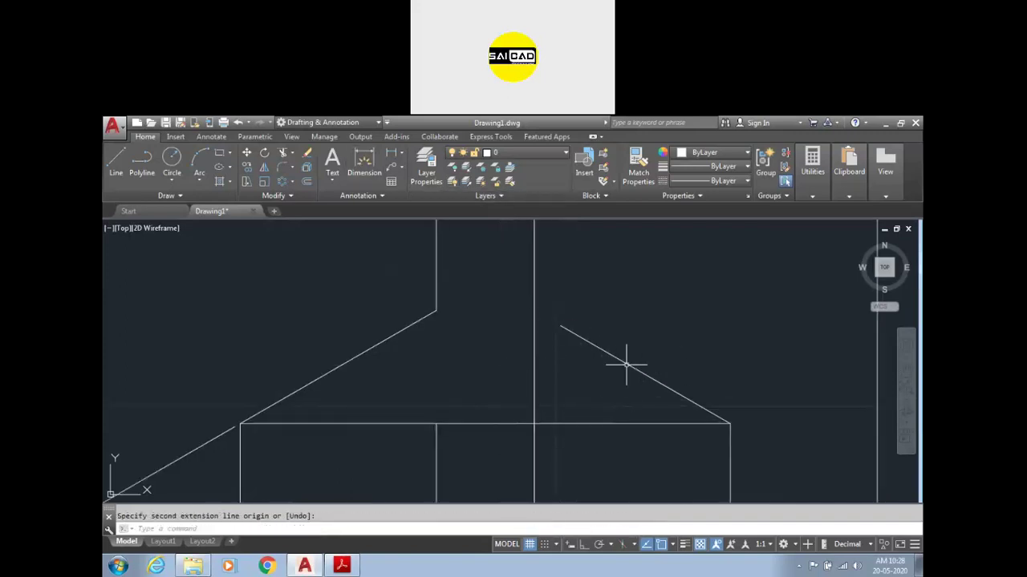
click(365, 164)
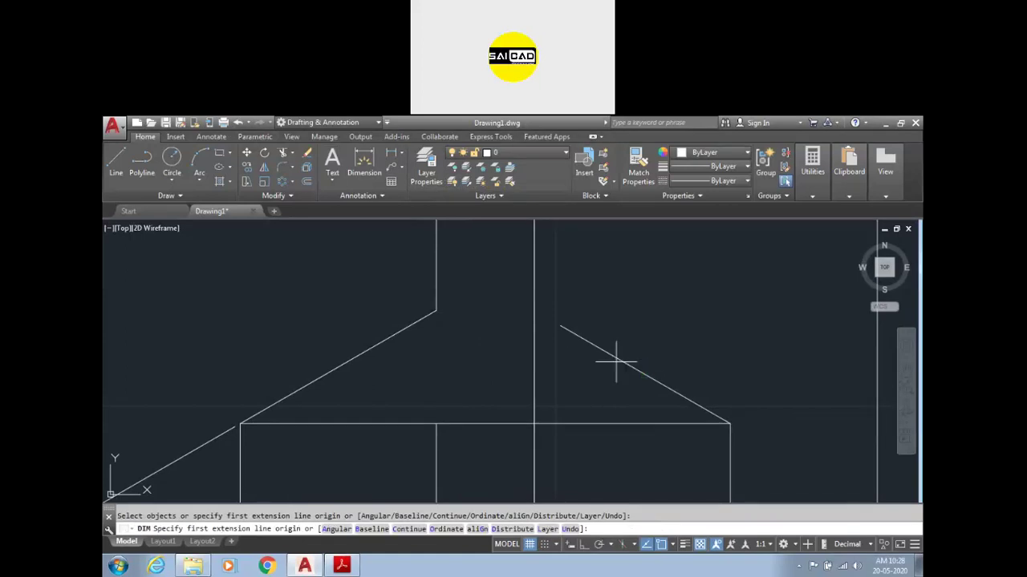
click(601, 349)
click(584, 424)
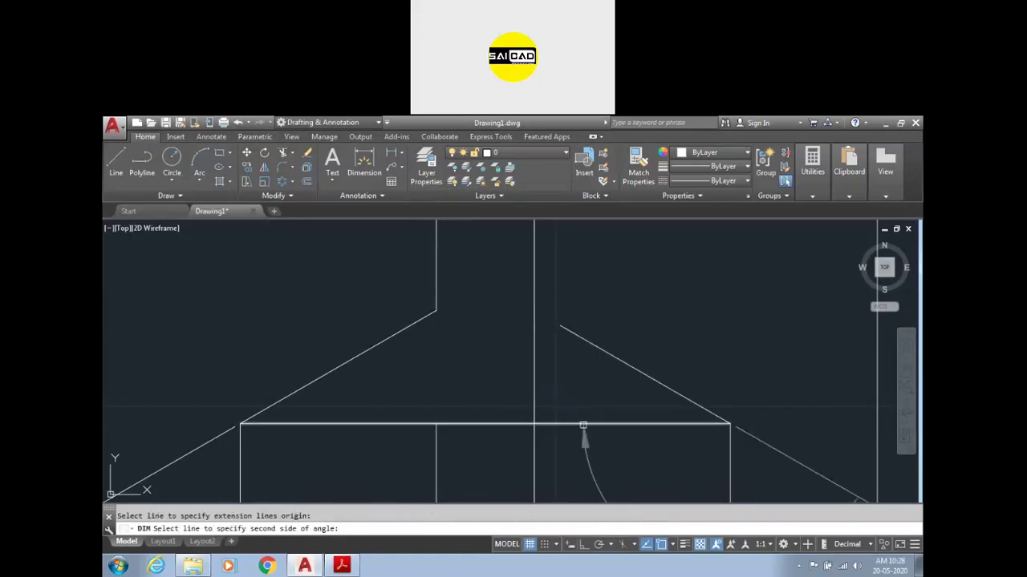
click(573, 387)
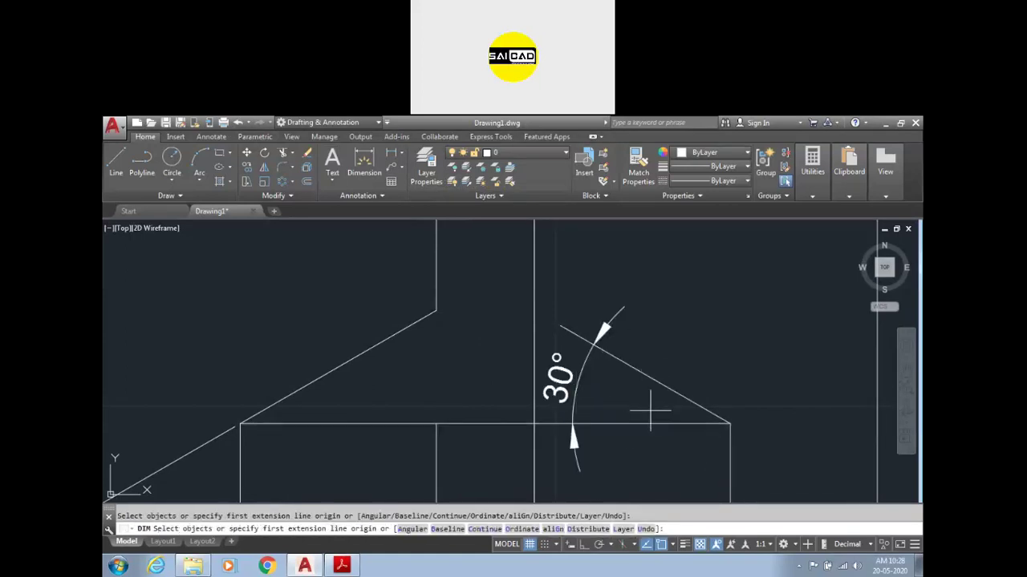
key(Escape)
- Delete the angular dimension at the hub's right sloped line
click(641, 424)
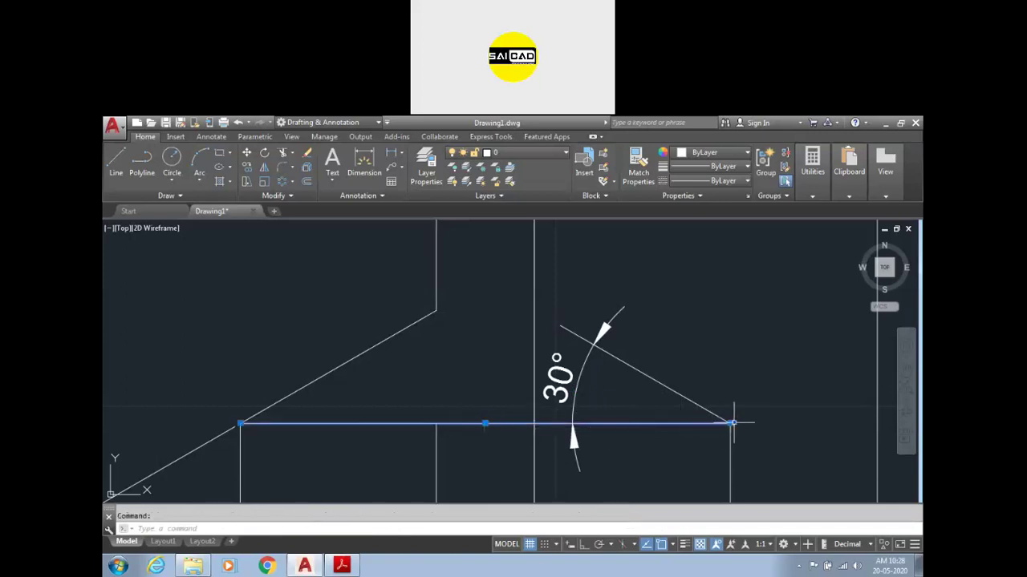
mouse_move(731, 427)
key(Escape)
click(559, 374)
key(Delete)
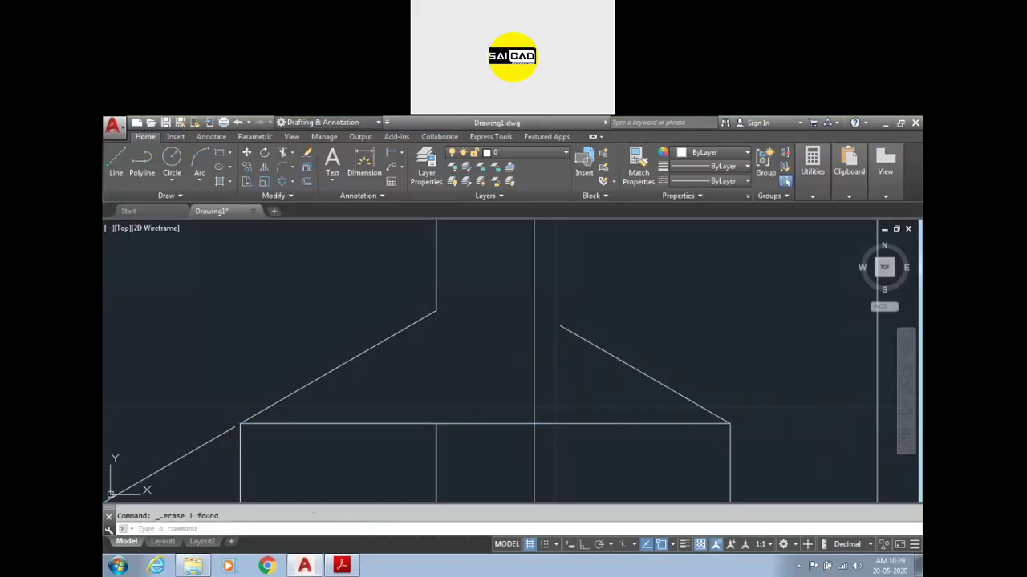
- Extend the hub's right sloped line to the web's right vertical line
scroll(601, 390, down, 2)
text(ex)
key(Return)
key(Return)
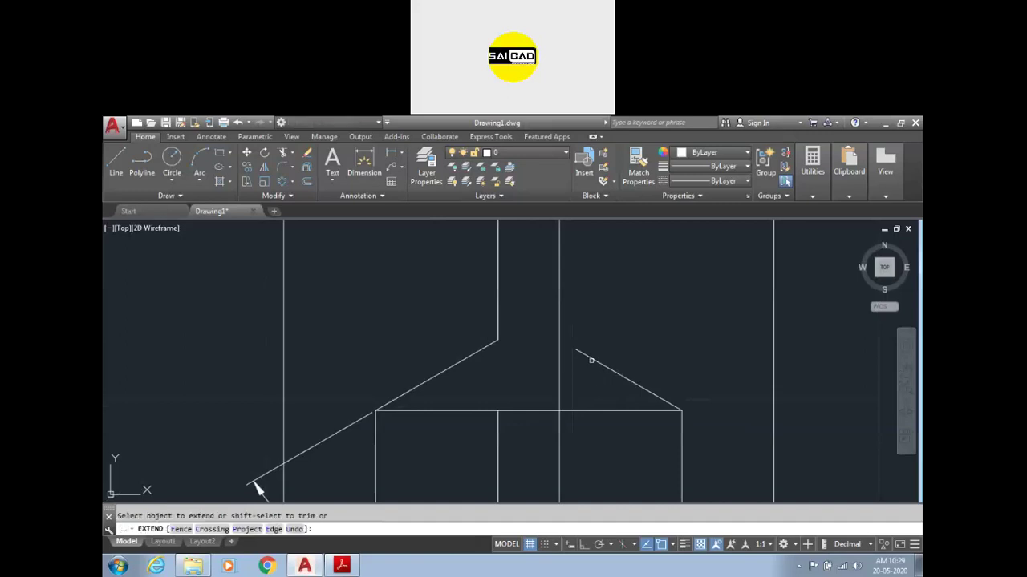
click(591, 360)
key(Escape)
scroll(598, 391, down, 2)
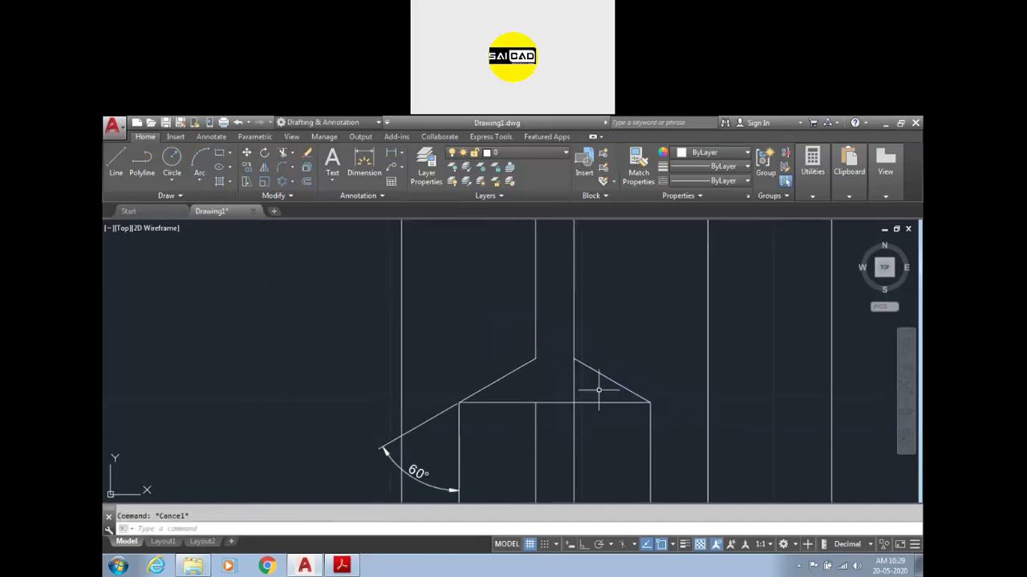
- Remove the two vertical web line segments that run down inside the hub
text(tr)
key(Return)
scroll(588, 359, down, 3)
key(Escape)
click(603, 380)
click(566, 449)
key(Delete)
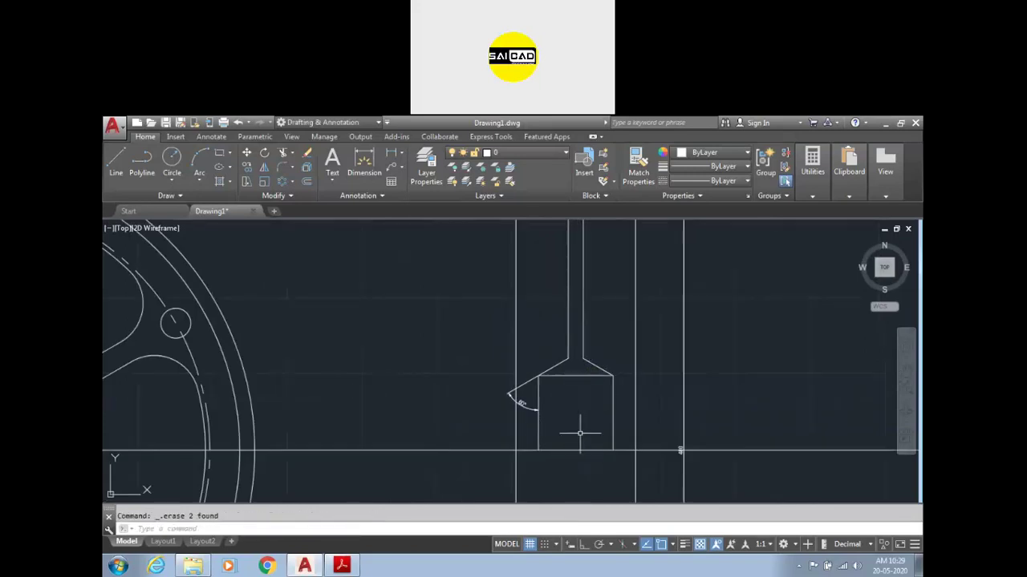
- Delete the horizontal line between the hub's upper corners, below the two sloped edges
scroll(567, 375, up, 2)
click(571, 375)
click(562, 430)
key(Delete)
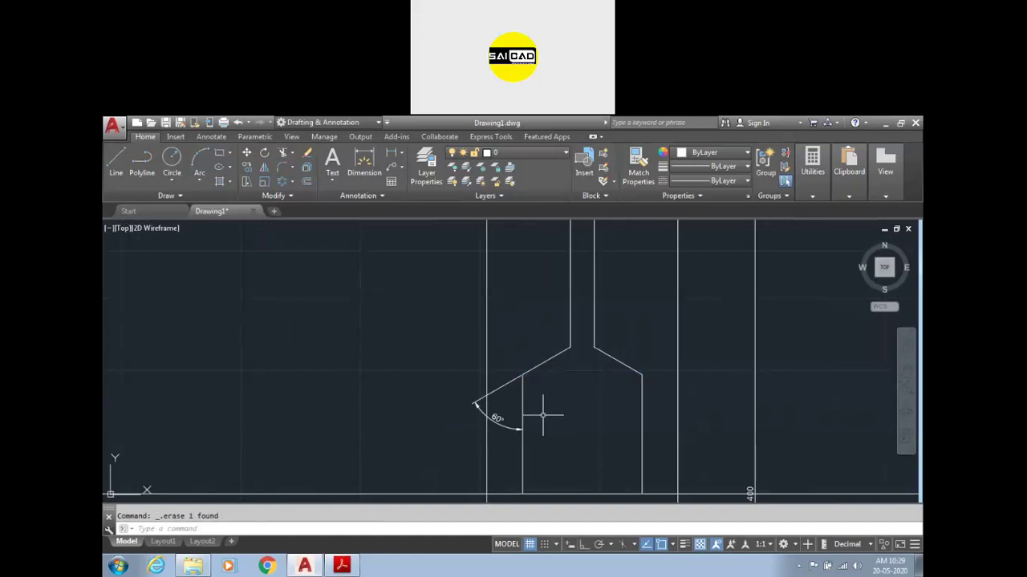
- Switch to the assignment PDF, examine the keyway lines in the hub section, and return to AutoCAD
scroll(591, 385, down, 3)
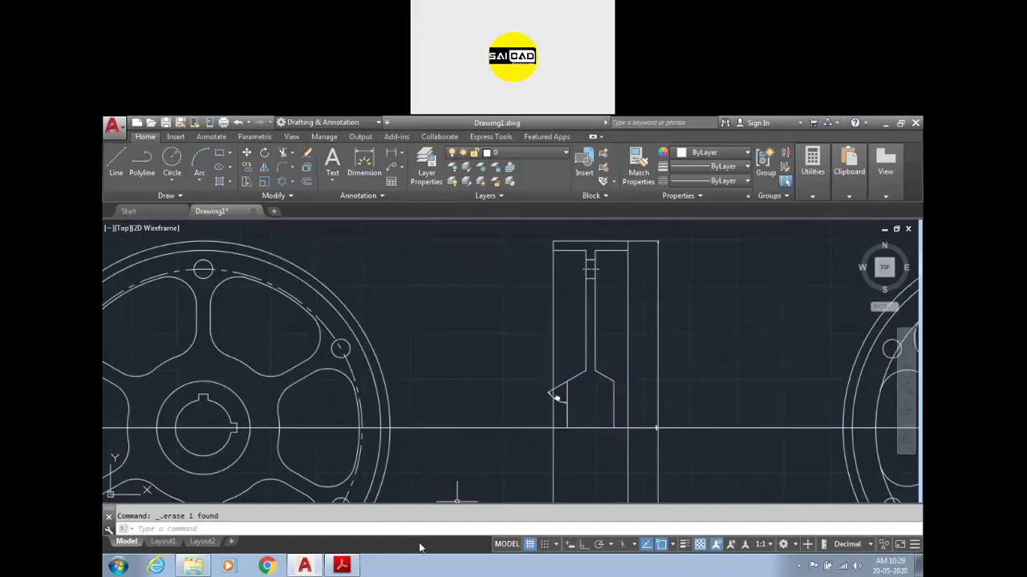
click(343, 567)
scroll(561, 329, down, 3)
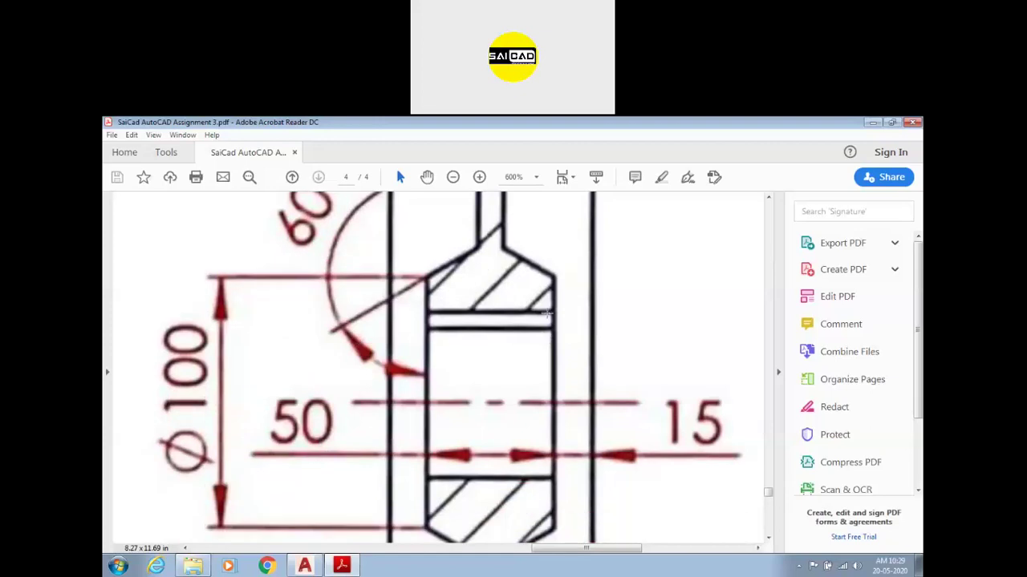
click(353, 566)
- Draw two horizontal construction lines from the front view through the top and base of the bore's upper keyway
scroll(515, 387, down, 2)
scroll(318, 410, up, 2)
scroll(321, 410, up, 2)
scroll(337, 397, down, 2)
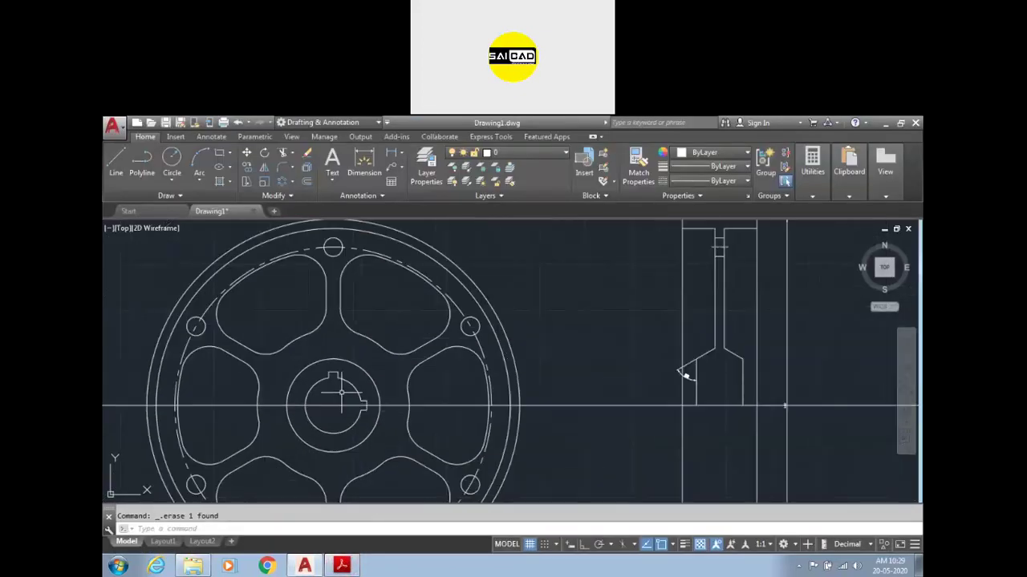
text(l)
key(Return)
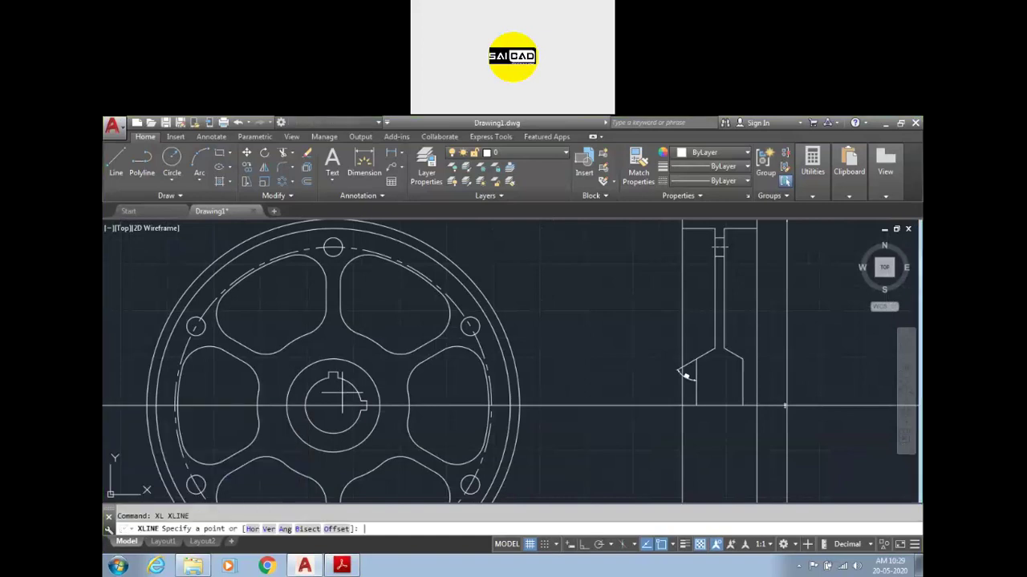
text(h)
key(Return)
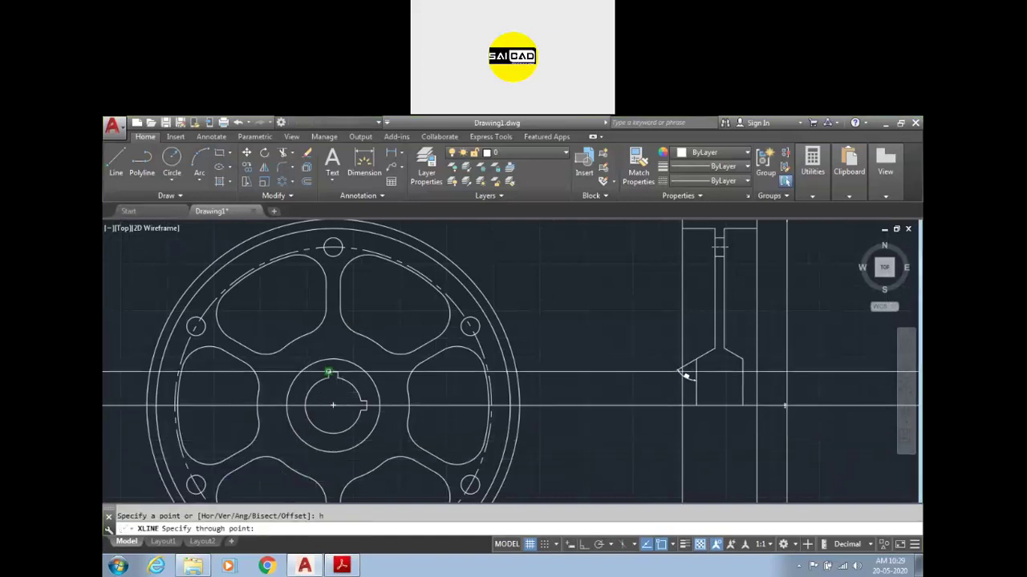
scroll(329, 373, up, 2)
click(333, 375)
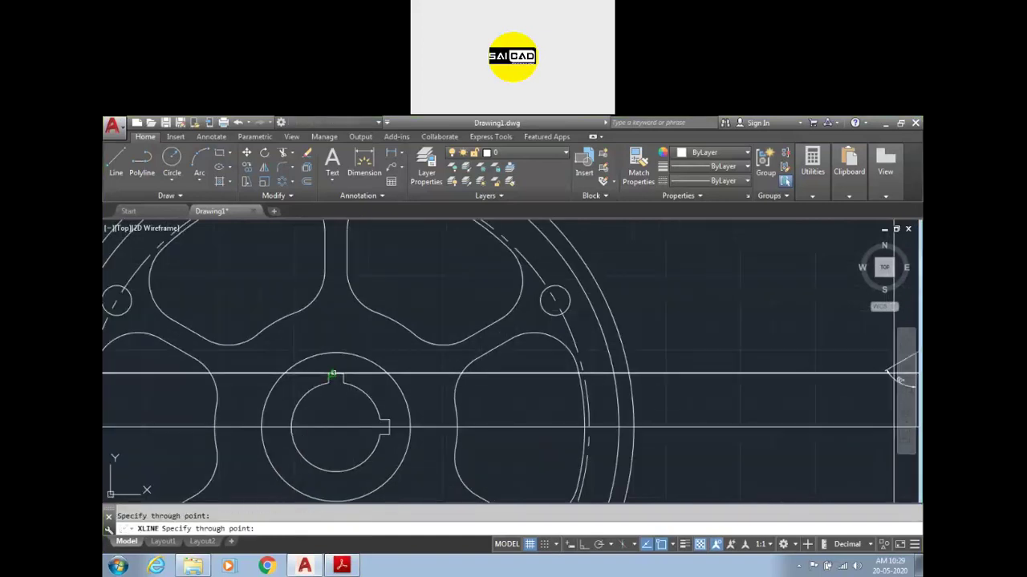
scroll(280, 400, down, 4)
key(Escape)
scroll(523, 393, up, 5)
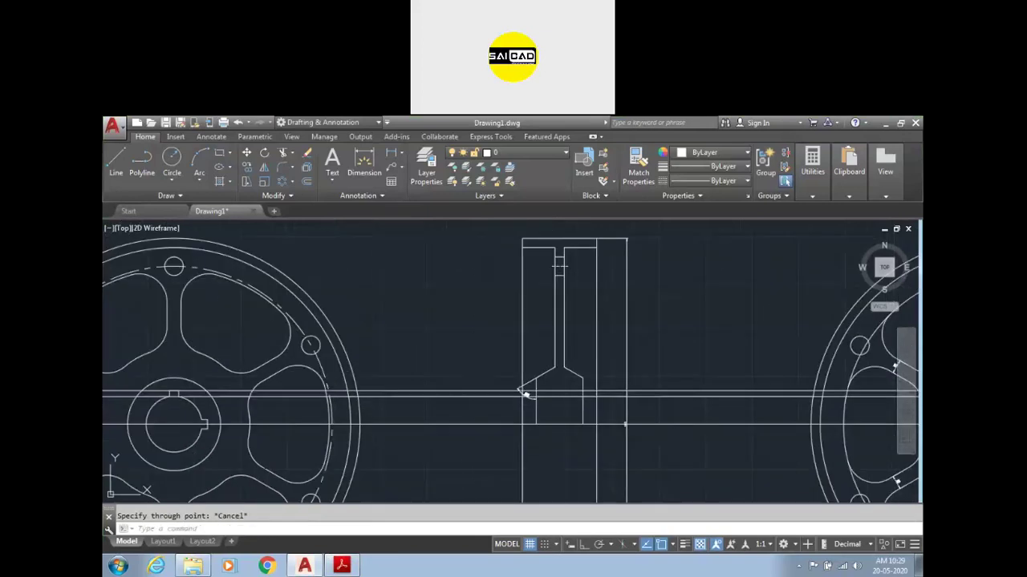
- Trim both keyway construction lines at the hub's left and right edges in the side view
text(tr)
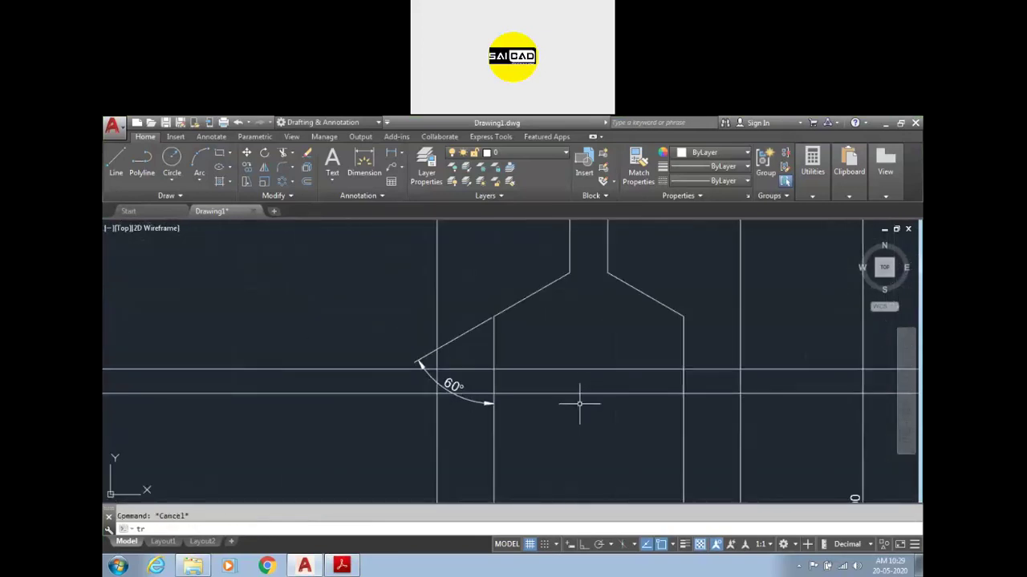
key(Return)
key(Return)
click(484, 354)
click(476, 413)
click(710, 341)
click(708, 407)
scroll(706, 407, down, 4)
key(Escape)
- Delete the leftover keyway construction line pieces on both sides of the side view
click(759, 366)
click(740, 407)
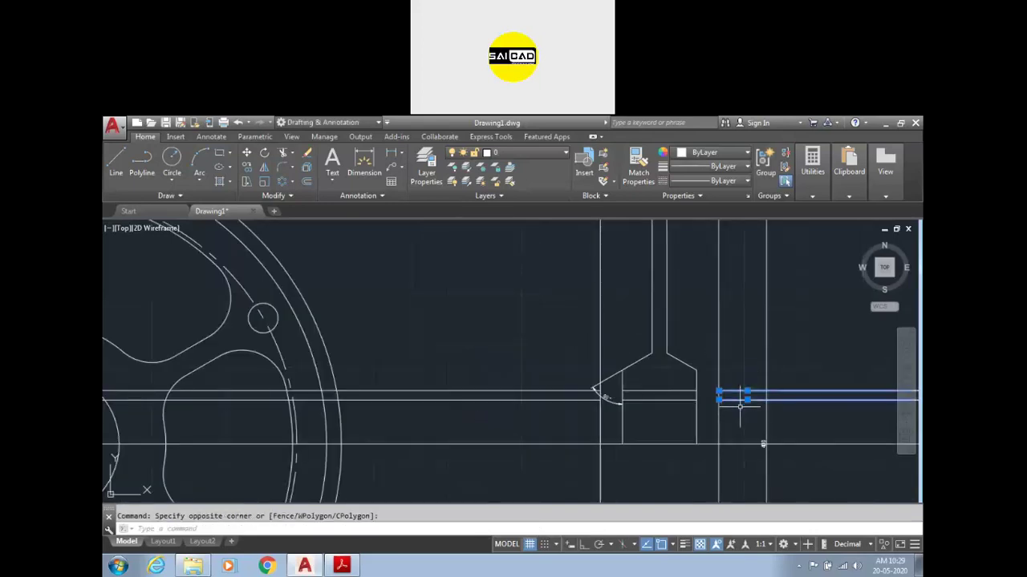
click(555, 393)
click(536, 410)
key(Delete)
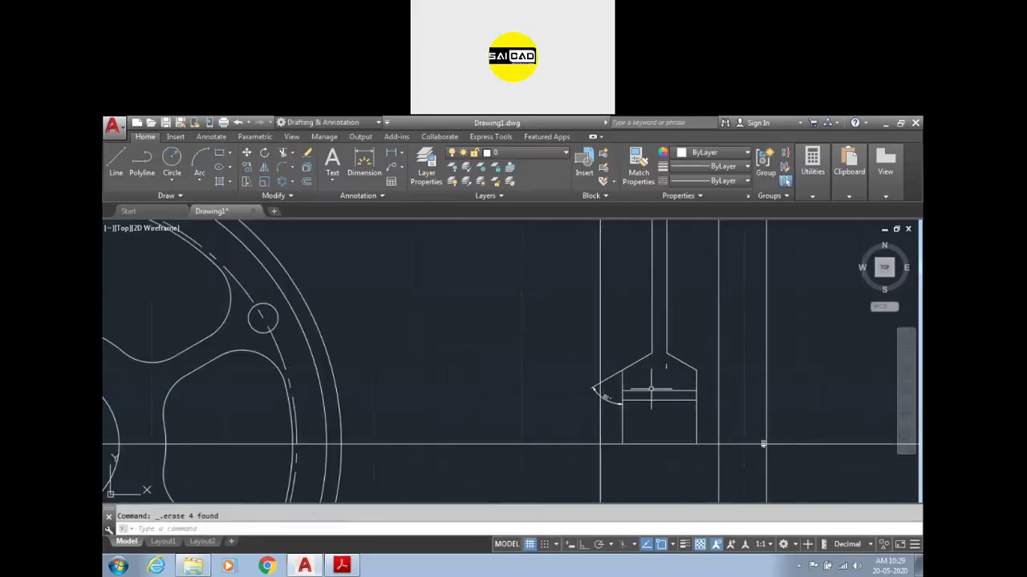
- Trim the horizontal centre line between the hub's vertical edges and the rim's outer lines on both sides
scroll(727, 408, up, 2)
scroll(668, 401, down, 2)
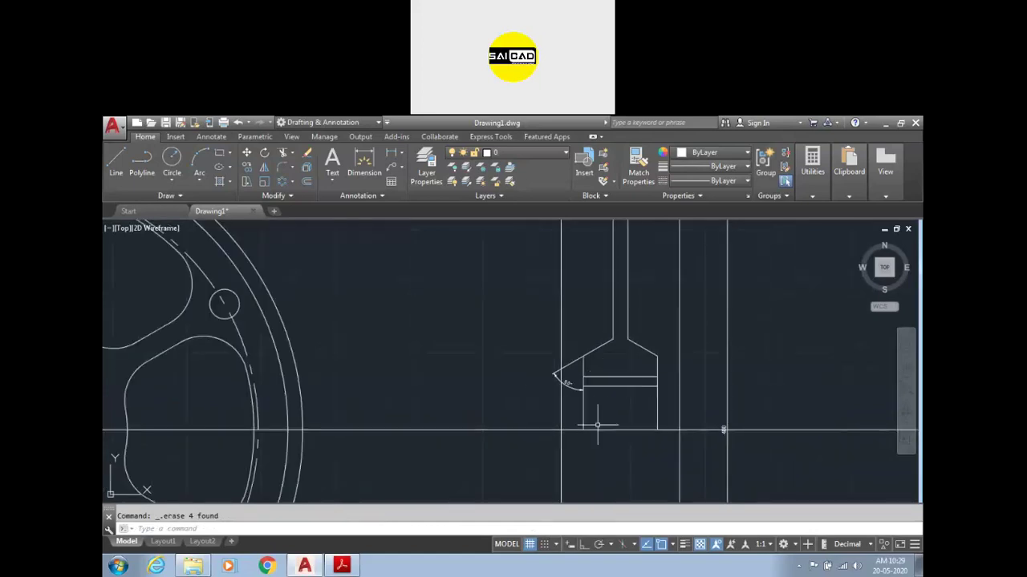
text(t)
key(Return)
key(Return)
click(672, 422)
click(665, 438)
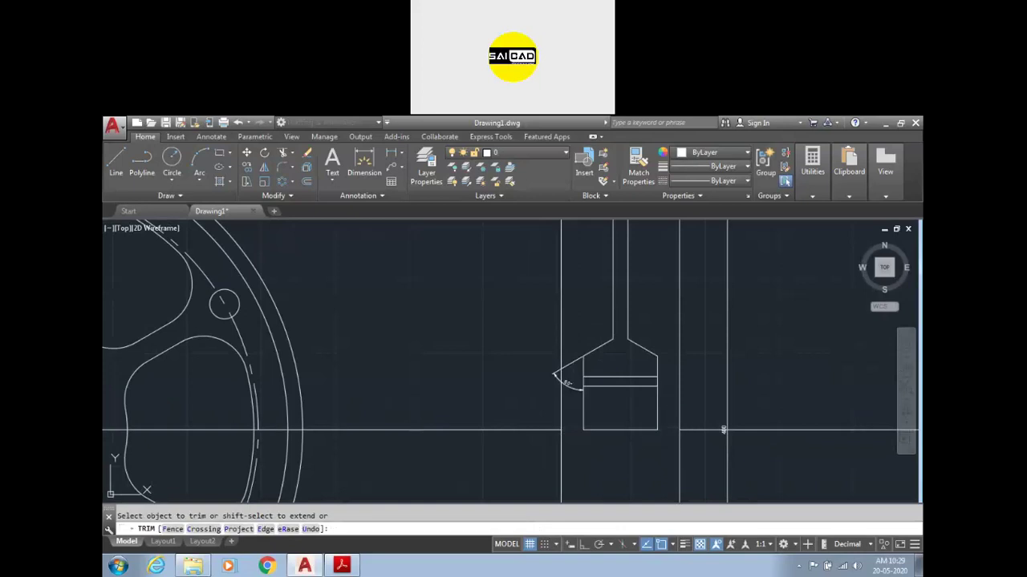
key(Escape)
- Delete the leftover centre line pieces outside the side view on both sides
click(491, 399)
click(470, 433)
click(832, 379)
click(791, 456)
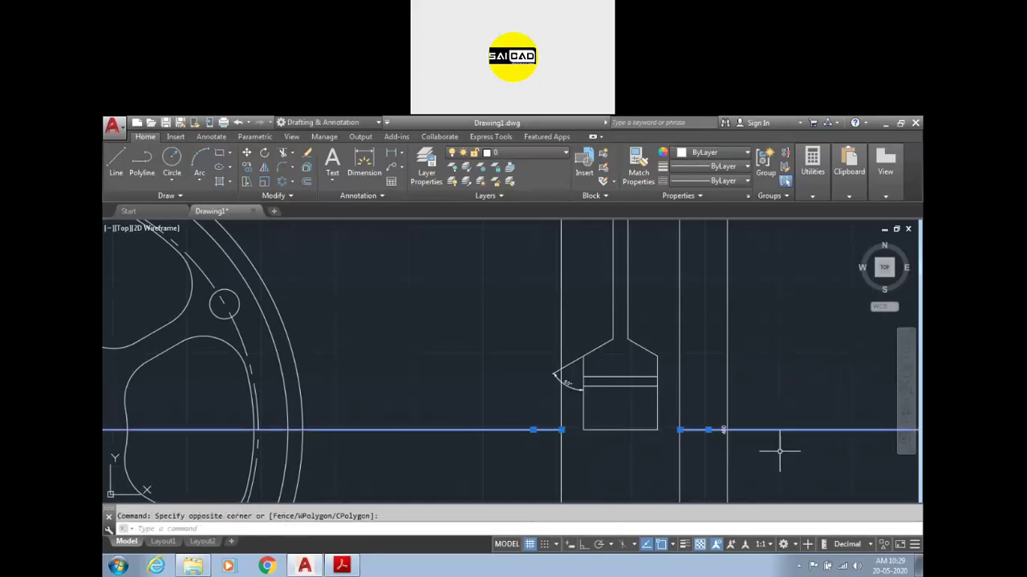
key(Delete)
- Mirror the upper rim, web and hub section about the hub's horizontal centre line, keeping the source objects
scroll(617, 408, down, 6)
scroll(594, 413, up, 3)
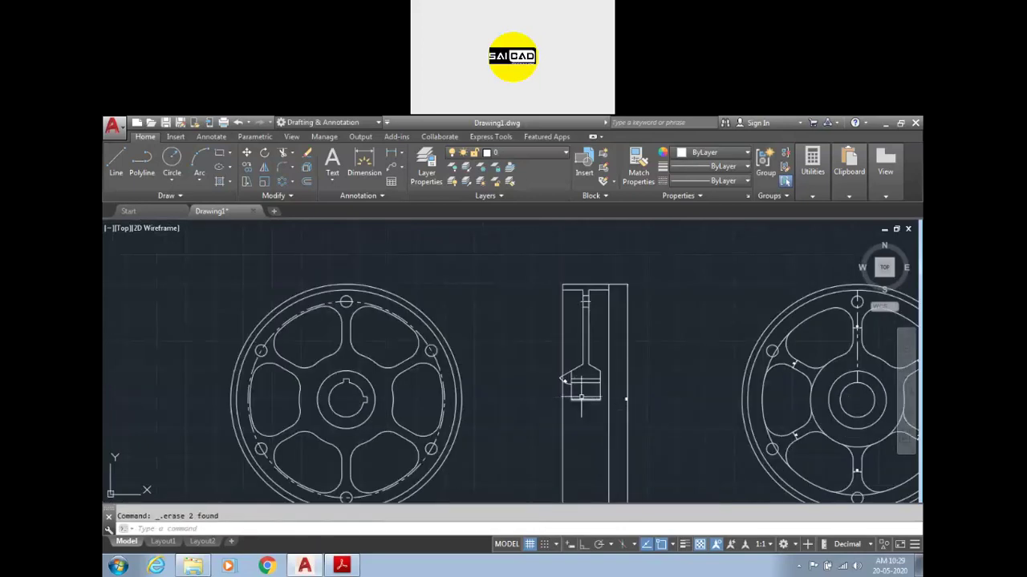
scroll(564, 380, up, 2)
scroll(572, 393, down, 2)
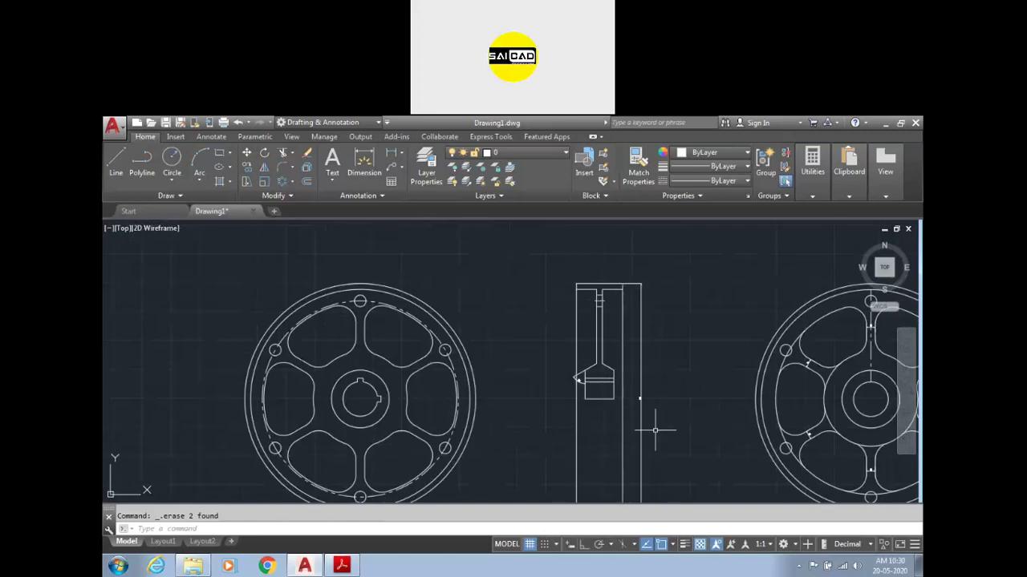
click(538, 267)
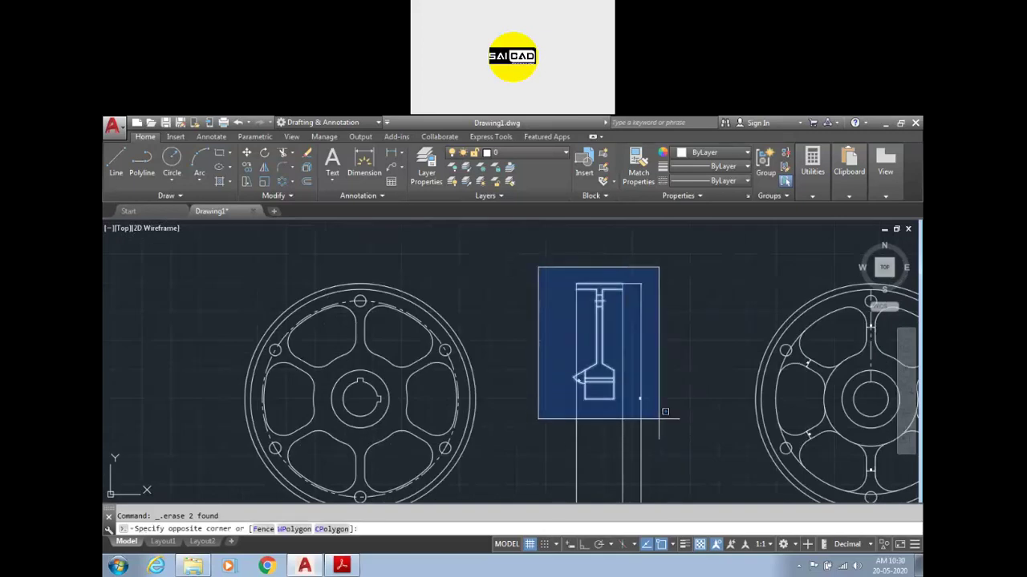
click(665, 412)
scroll(653, 367, down, 3)
scroll(653, 401, up, 3)
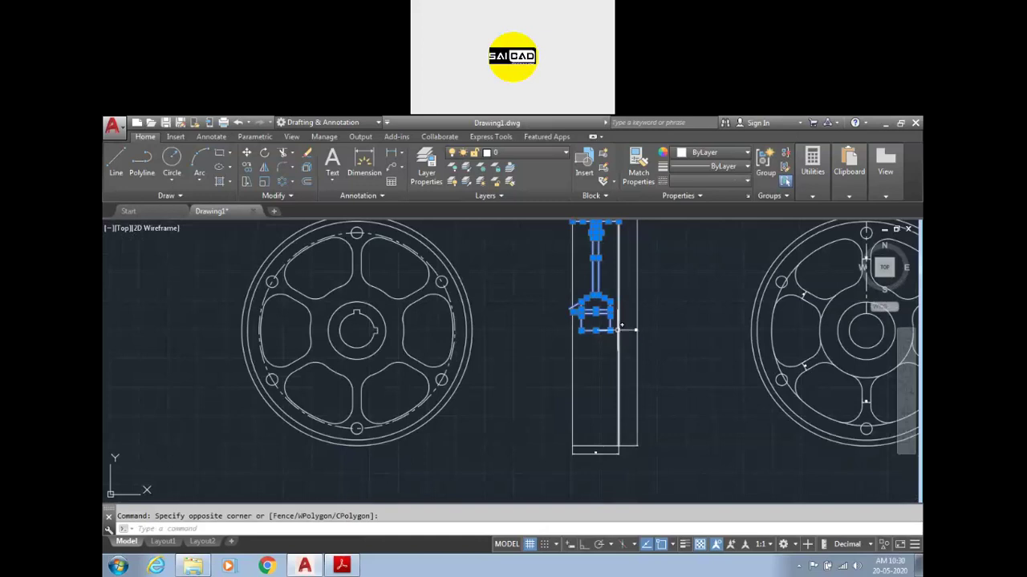
scroll(594, 417, down, 2)
scroll(602, 276, up, 5)
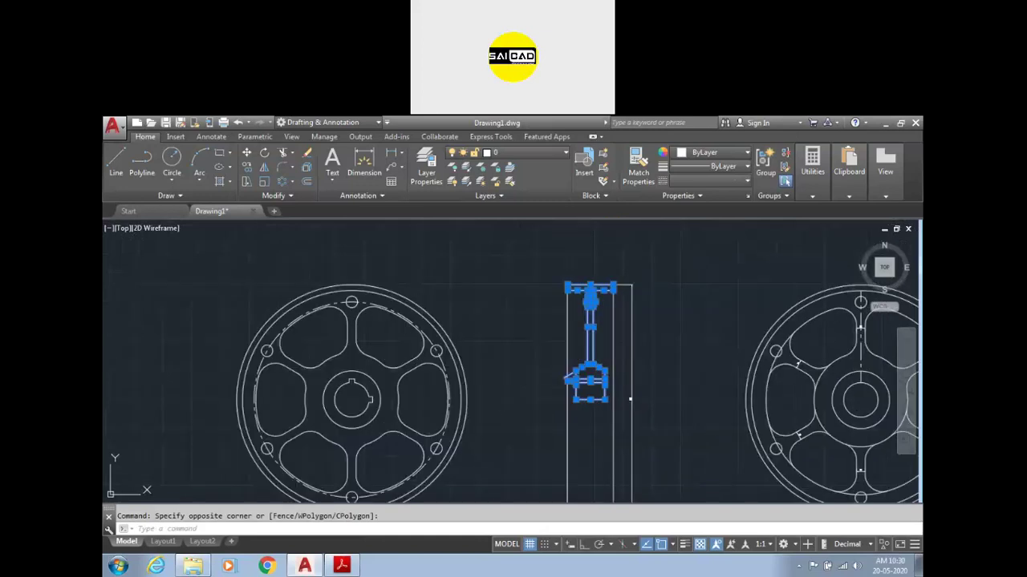
scroll(606, 277, down, 5)
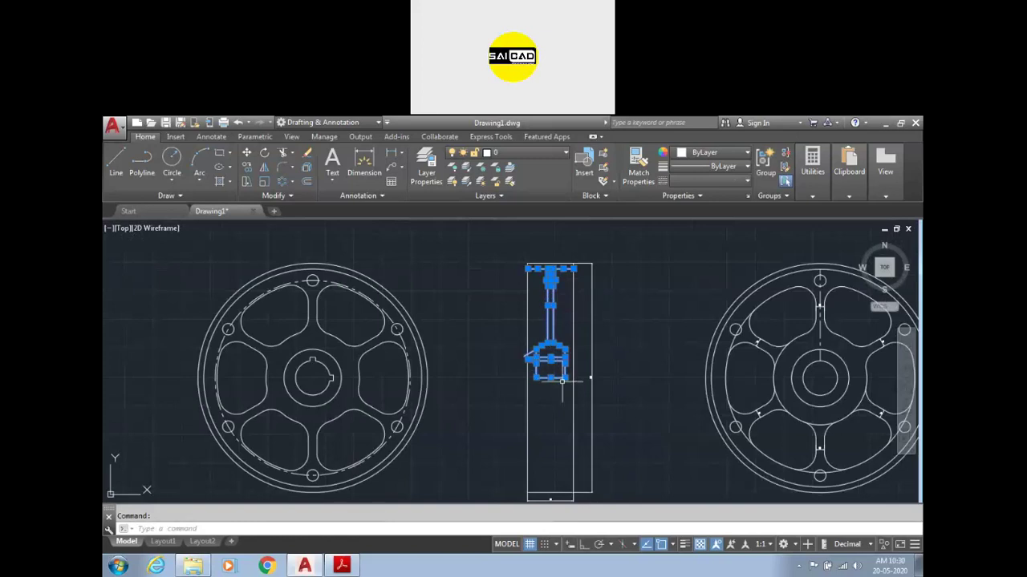
text(mi)
key(Return)
scroll(552, 386, up, 3)
click(496, 363)
click(572, 355)
scroll(542, 285, down, 2)
scroll(551, 379, up, 2)
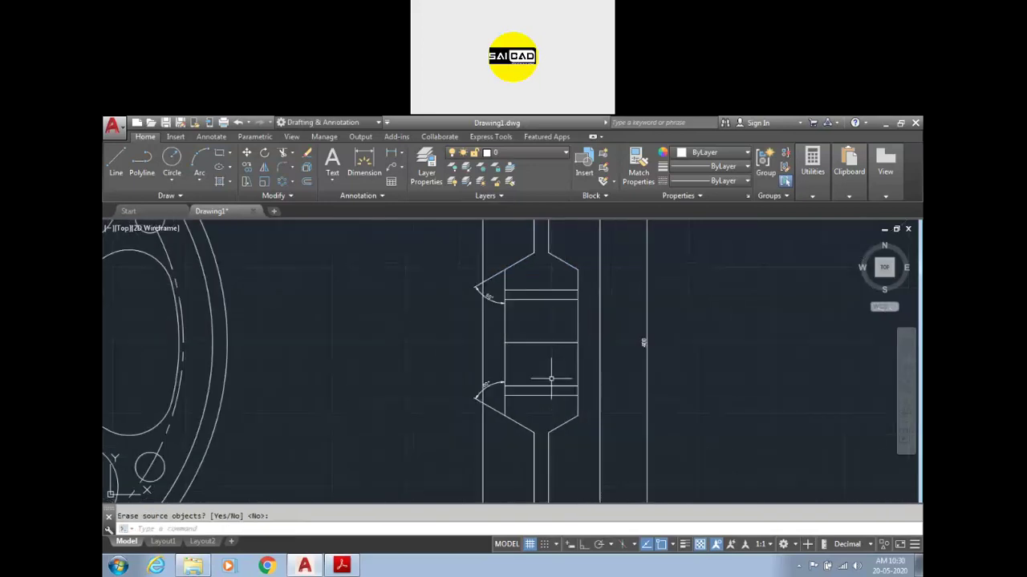
key(Escape)
scroll(542, 389, up, 2)
click(553, 373)
click(536, 410)
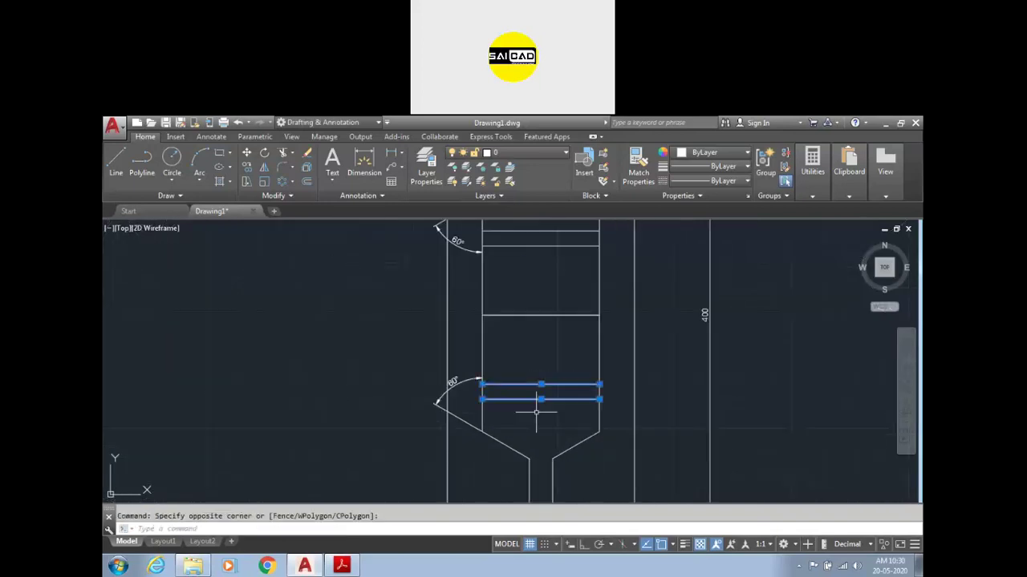
- Draw horizontal construction lines through the lowest points of the front view's hub circle and bore circle
scroll(579, 379, down, 2)
scroll(582, 381, down, 1)
scroll(600, 386, down, 2)
scroll(453, 394, up, 2)
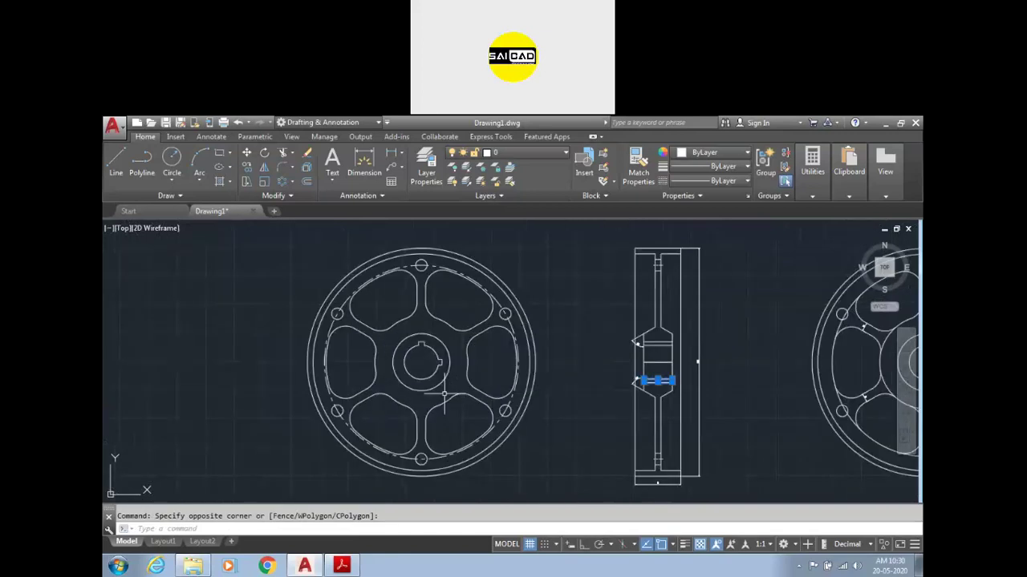
key(Escape)
text(xl)
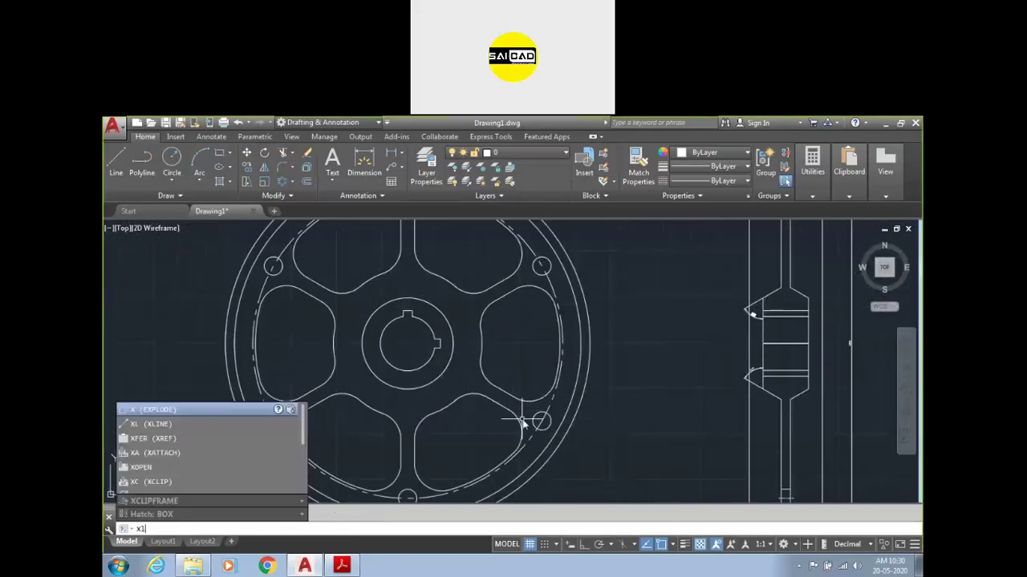
key(Return)
text(h)
key(Return)
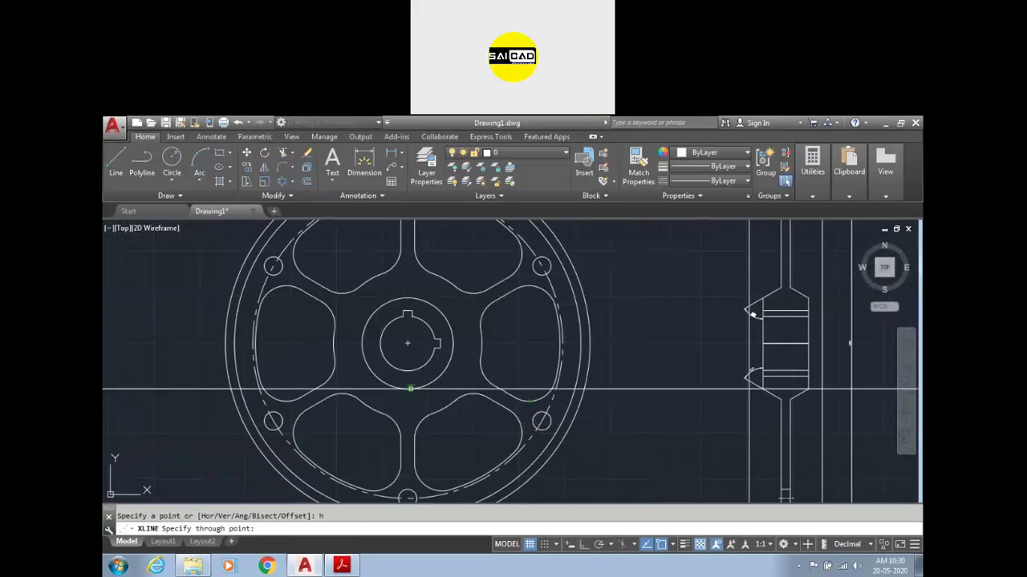
click(409, 389)
key(Escape)
key(Escape)
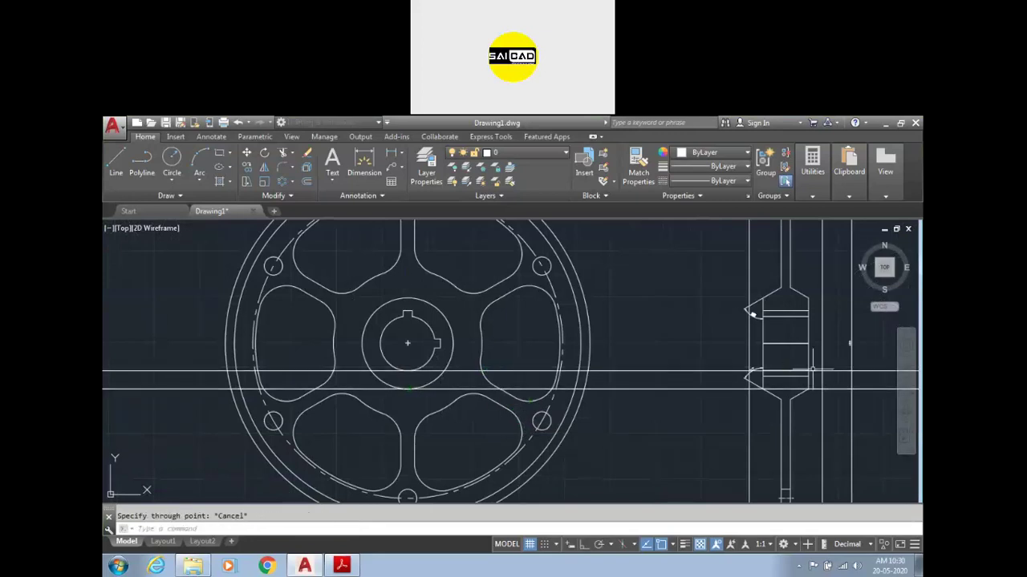
- Delete the two mirrored bore and keyway lines in the lower half of the side view's hub
scroll(838, 364, up, 3)
scroll(736, 371, down, 1)
scroll(697, 393, up, 2)
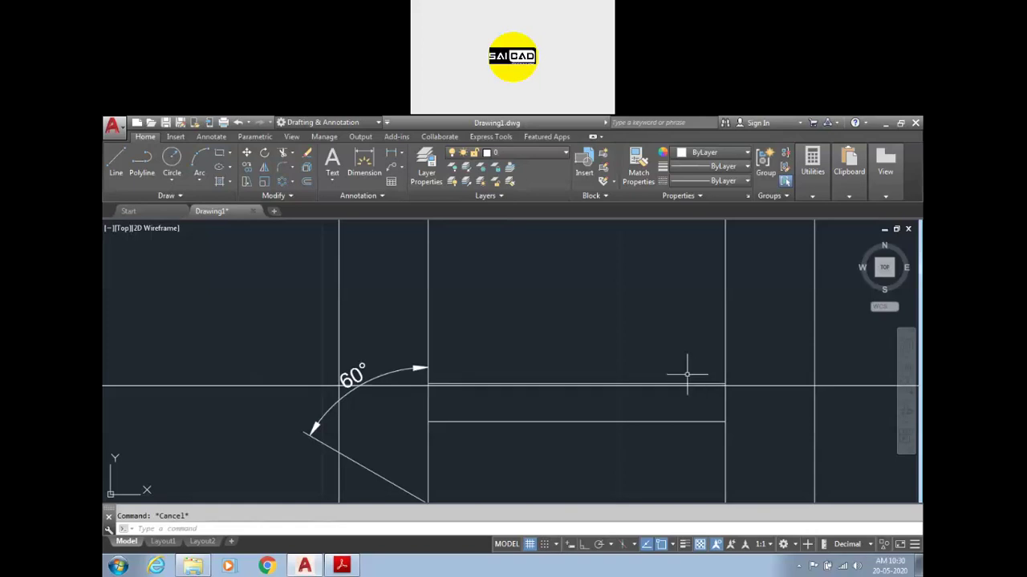
click(404, 351)
click(763, 435)
key(Delete)
- Trim the bore's construction line at both vertical edges of the side view's hub
scroll(708, 433, down, 3)
scroll(383, 355, down, 3)
scroll(579, 397, up, 2)
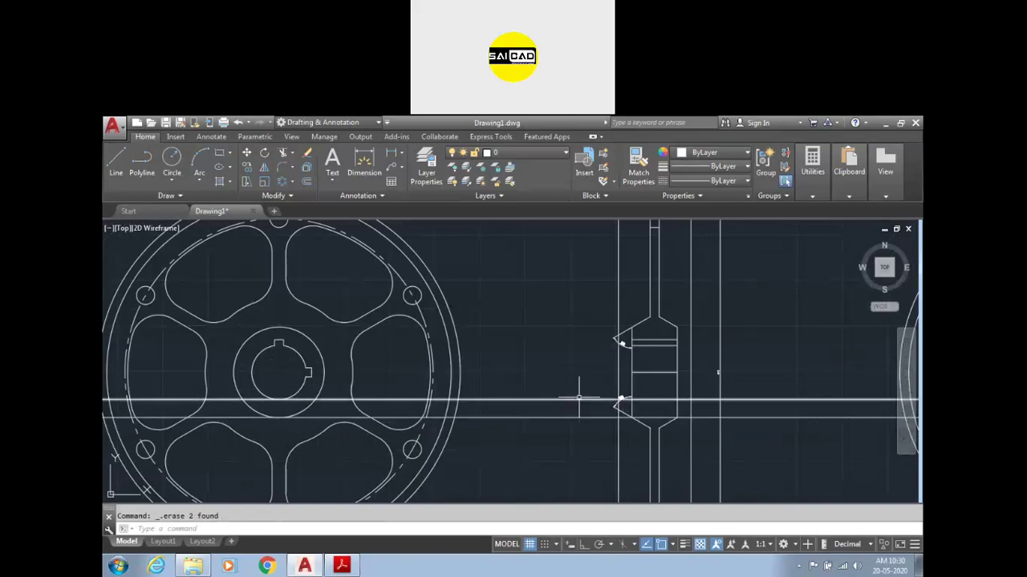
scroll(618, 401, up, 3)
scroll(629, 401, down, 1)
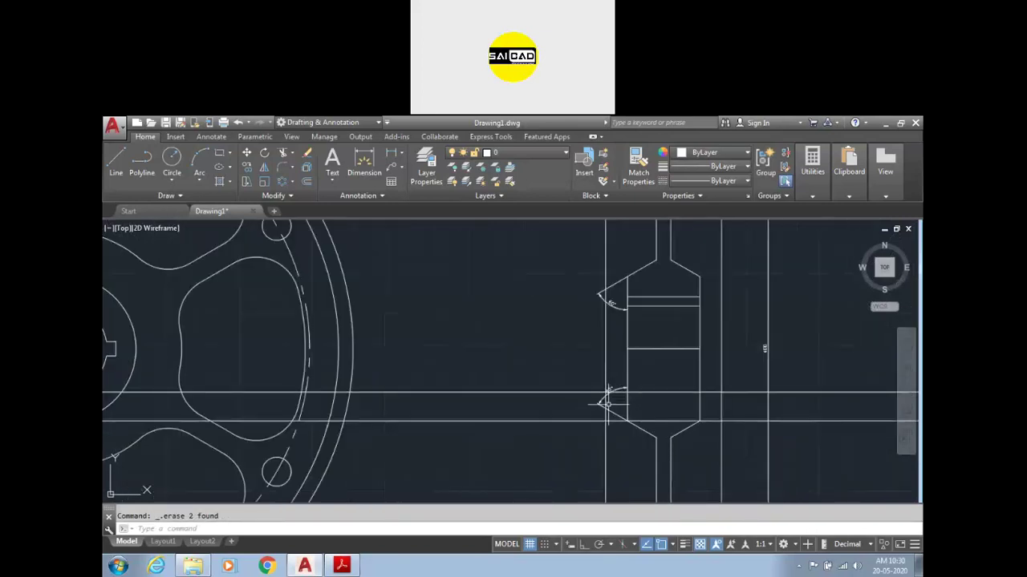
scroll(608, 405, down, 2)
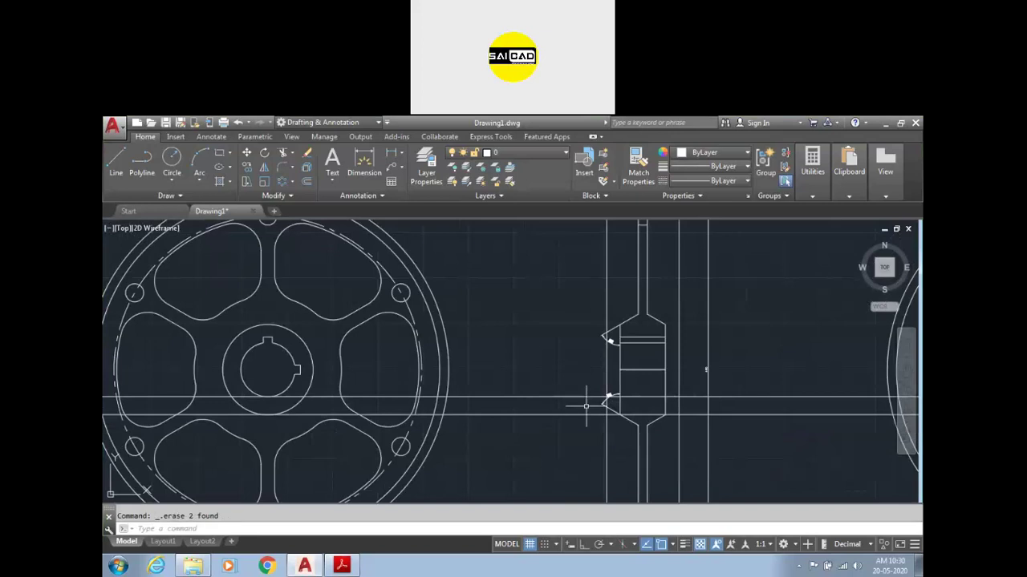
text(tr)
key(Return)
scroll(586, 411, up, 2)
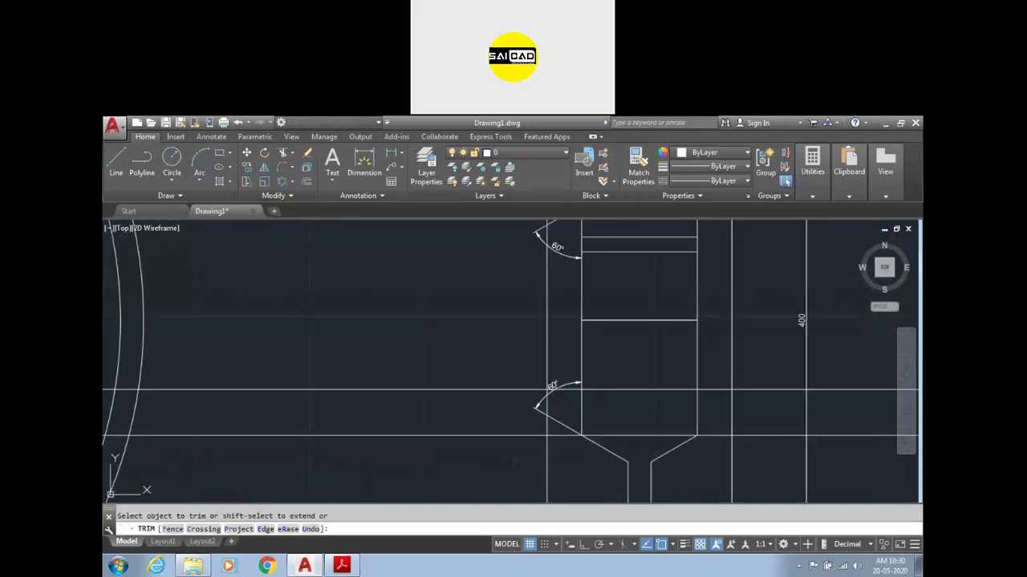
click(712, 387)
click(579, 390)
key(Escape)
- Delete the leftover bore line pieces on both sides of the side view and the hub's horizontal construction line
click(478, 368)
click(427, 463)
click(834, 373)
click(819, 413)
key(Delete)
scroll(643, 397, down, 3)
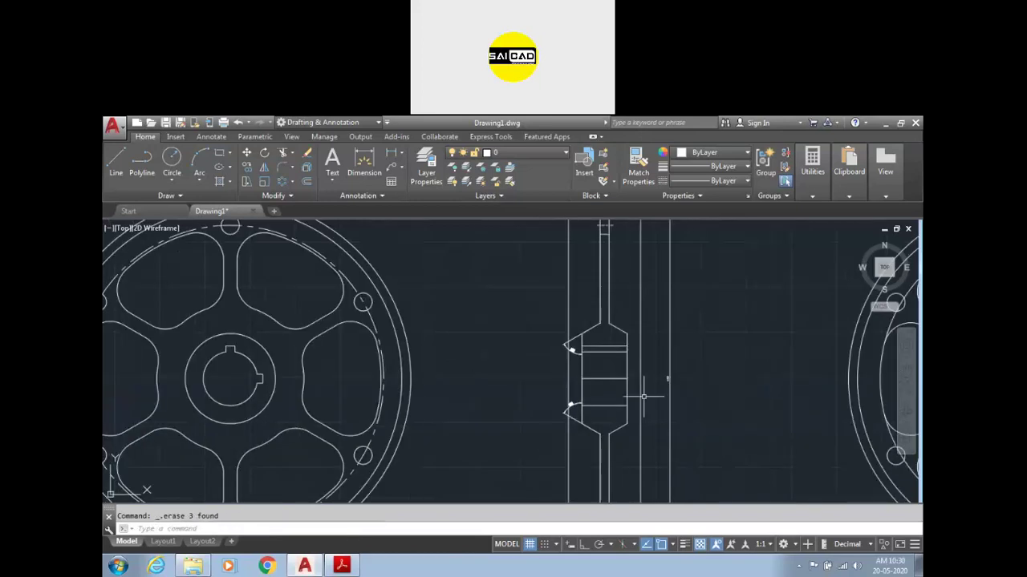
- Switch to the assignment PDF to examine the lower hub section and compare it with the side view in AutoCAD
click(342, 566)
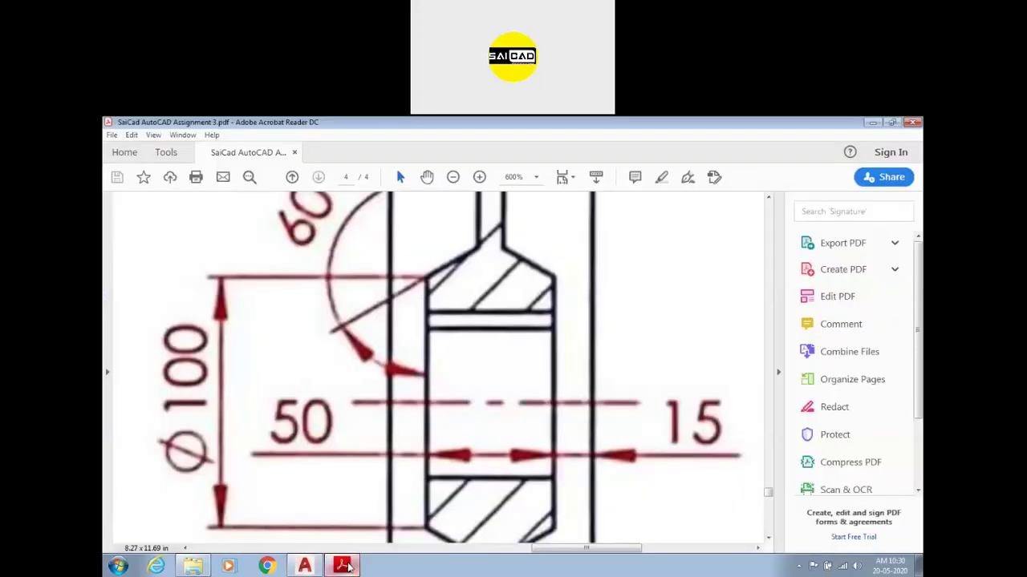
scroll(482, 369, down, 1)
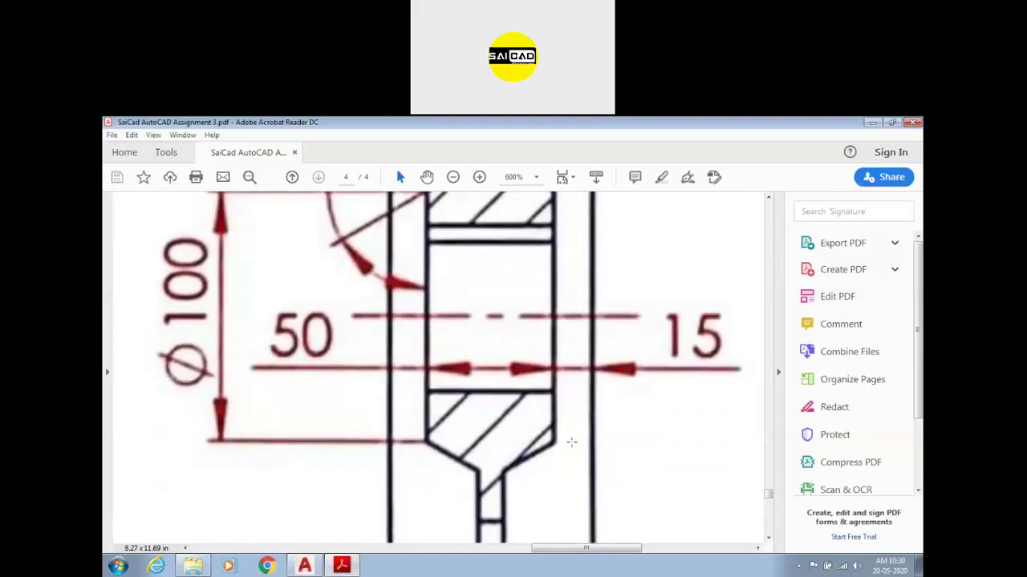
key(alt+Tab)
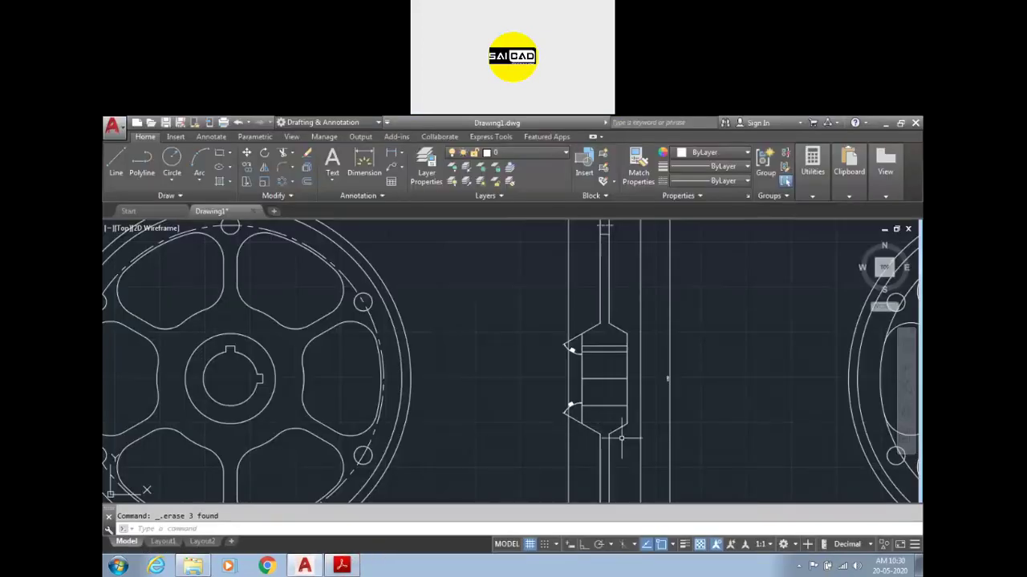
scroll(602, 458, down, 5)
scroll(601, 361, up, 8)
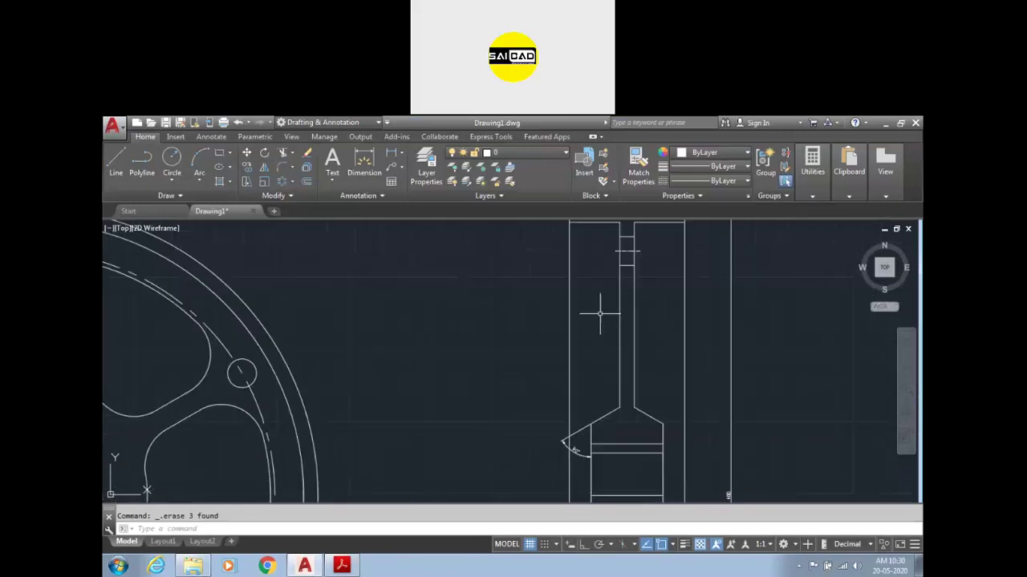
scroll(571, 455, down, 6)
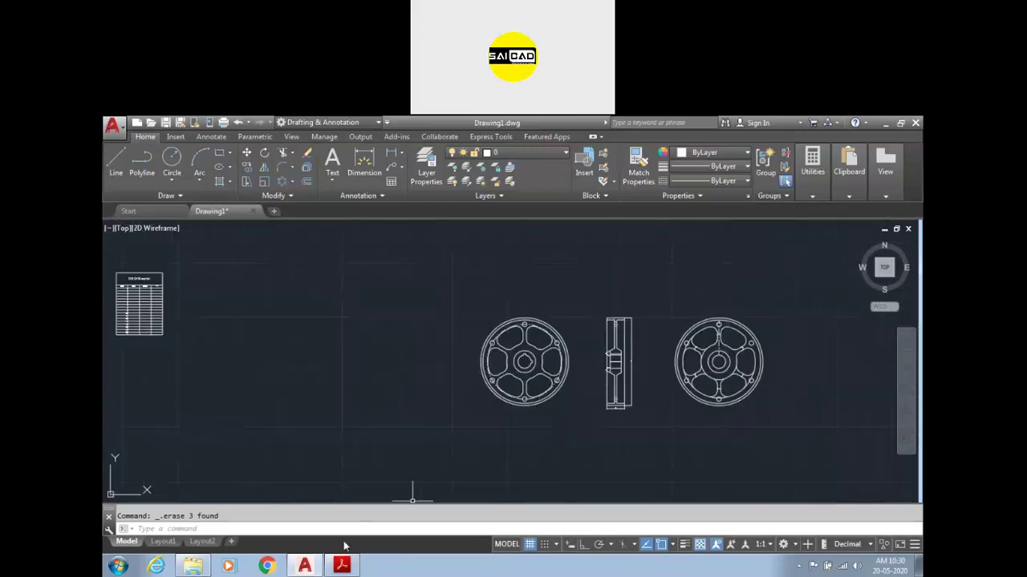
scroll(552, 399, up, 4)
scroll(552, 399, down, 2)
text(l)
key(Return)
key(Escape)
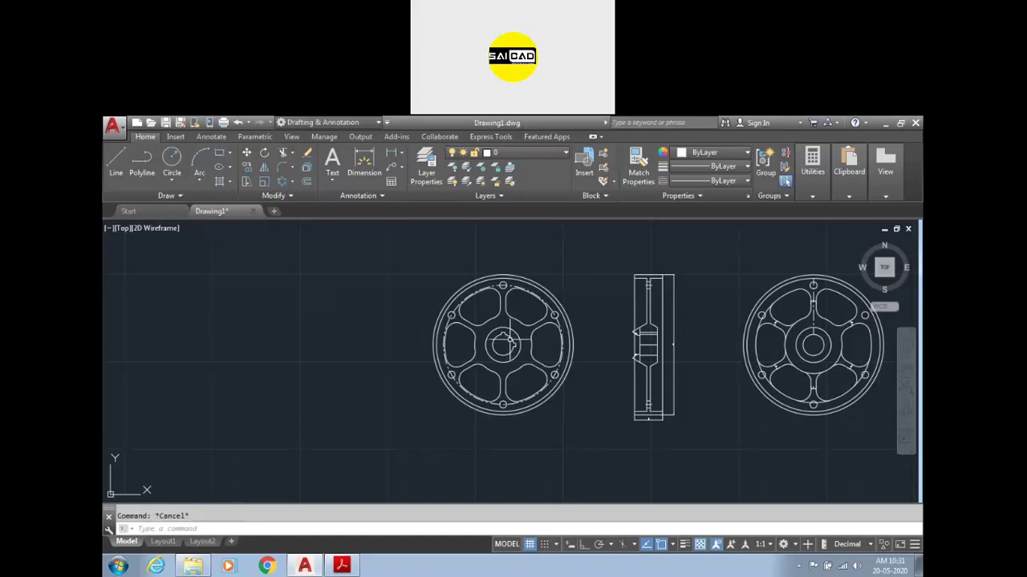
- Draw a vertical line through the front view's centre, running from above the wheel to below it
text(l)
key(Return)
click(504, 273)
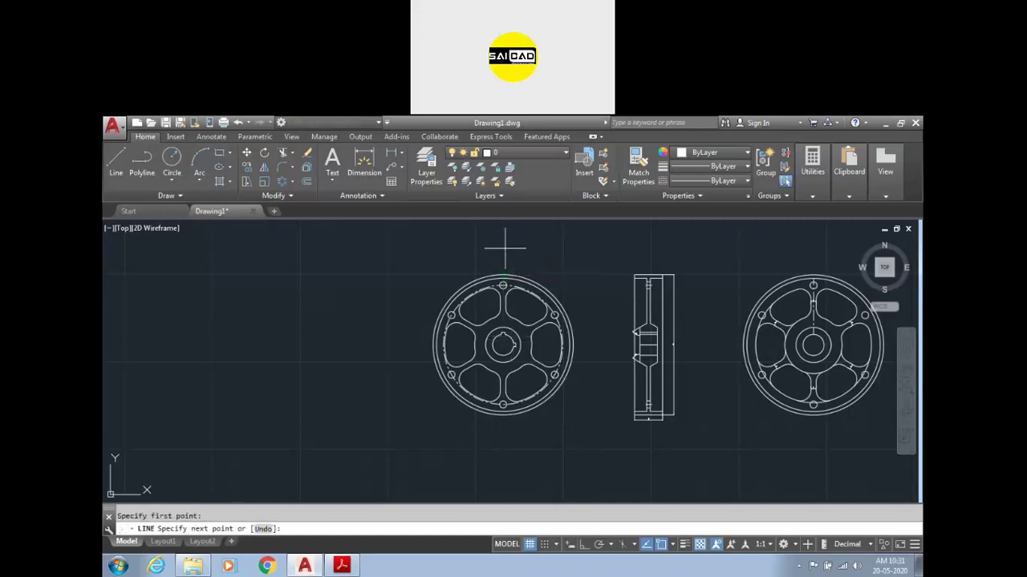
key(F8)
click(503, 462)
key(Escape)
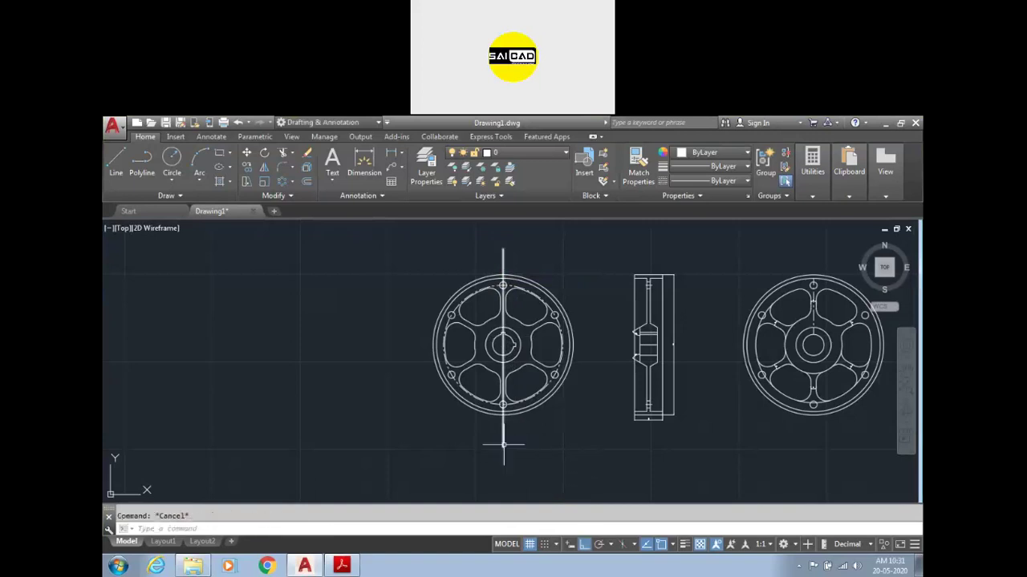
- Change the linetype of the front view's vertical line to CENTER
click(542, 437)
click(477, 447)
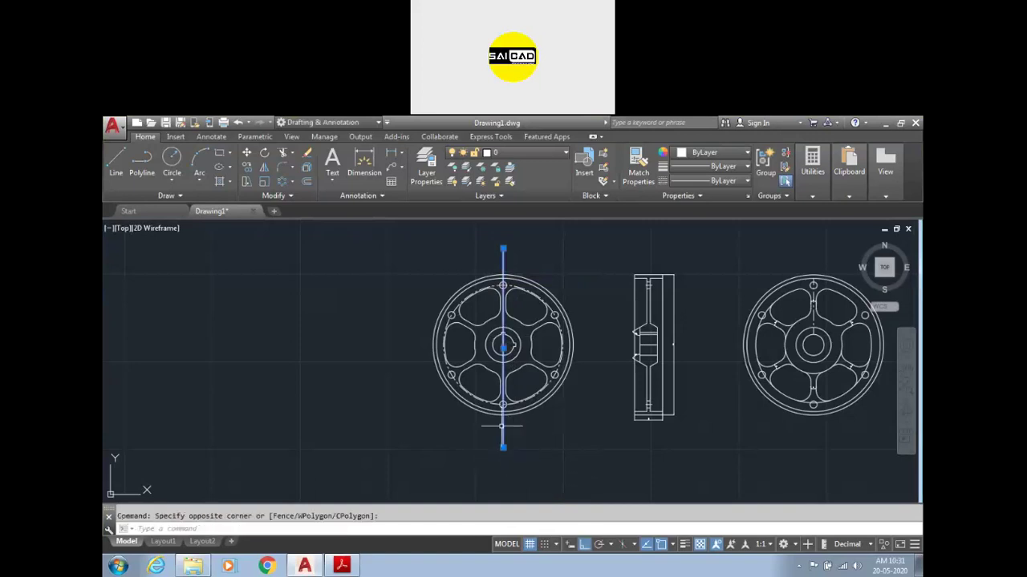
click(724, 178)
click(723, 178)
click(723, 178)
click(718, 225)
key(Escape)
- Delete the lower 60° angular dimension beside the side view's hub
scroll(671, 328, up, 2)
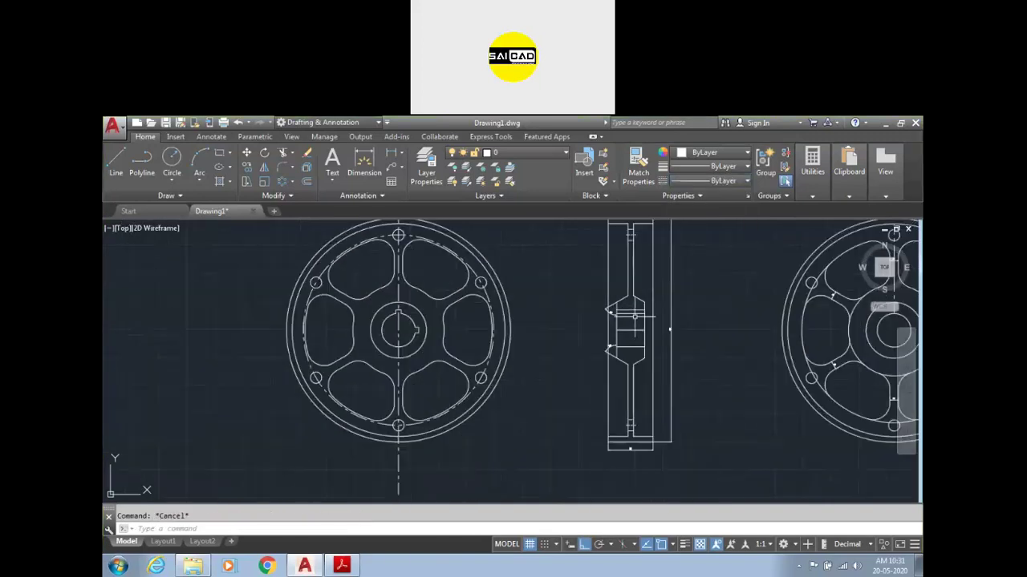
scroll(614, 345, up, 4)
click(604, 343)
key(Delete)
scroll(595, 401, down, 5)
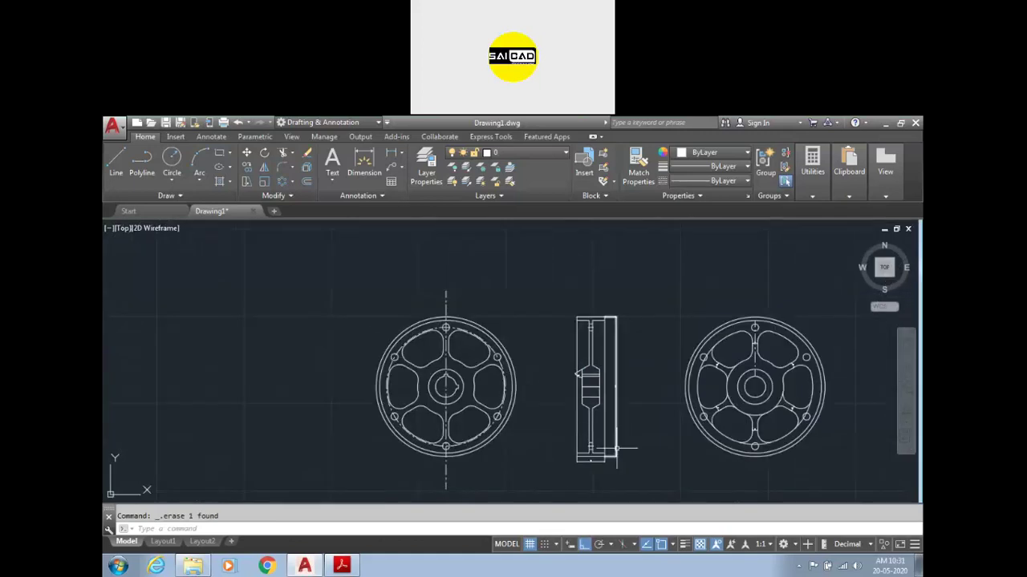
- Check the A-A cutting line in the assignment PDF and, back in AutoCAD, draw an inclined line from the wheel's centre to its lower-left rim
click(341, 566)
scroll(591, 343, down, 3)
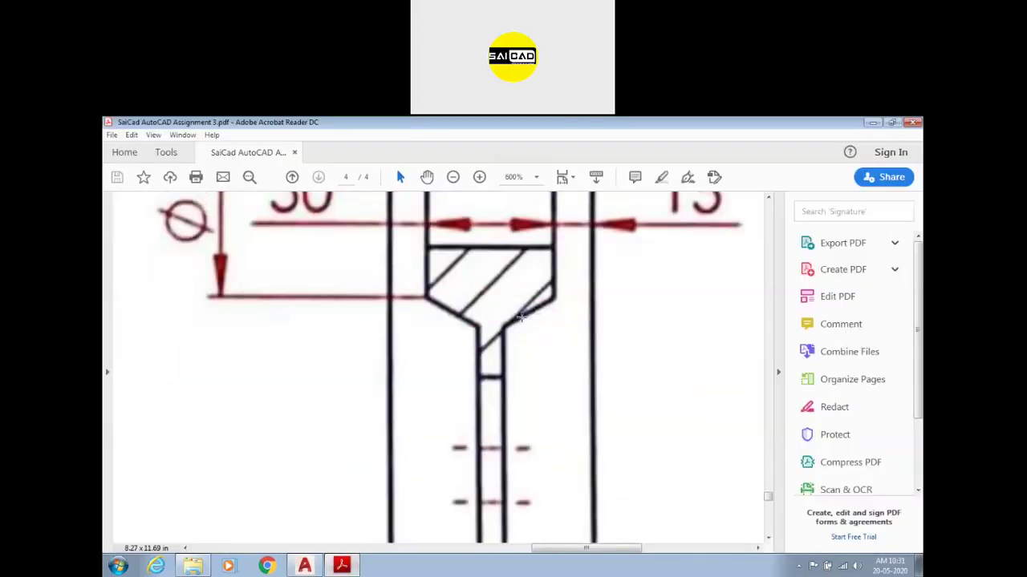
ctrl+scroll(590, 343, down, 5)
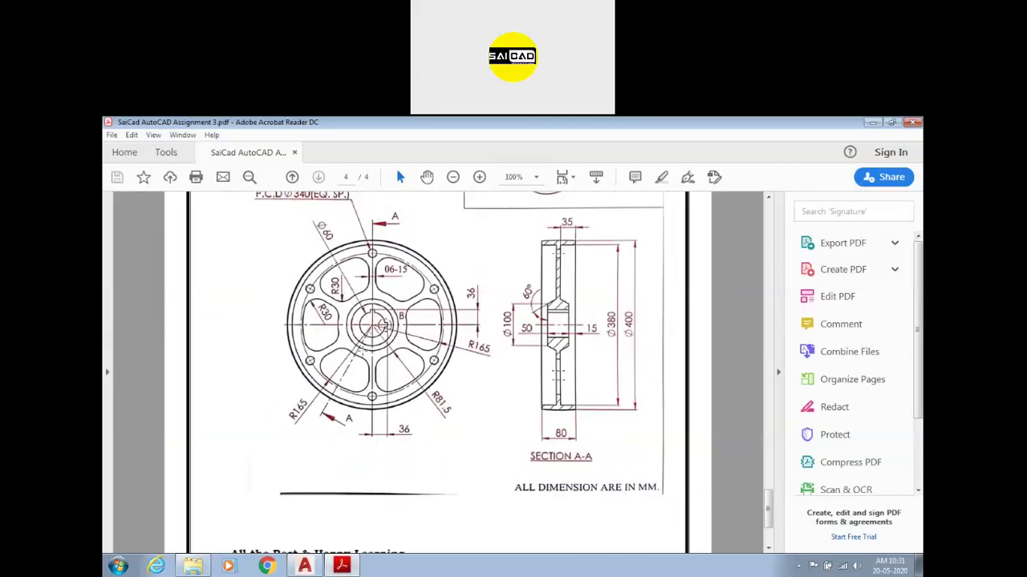
ctrl+scroll(353, 365, up, 1)
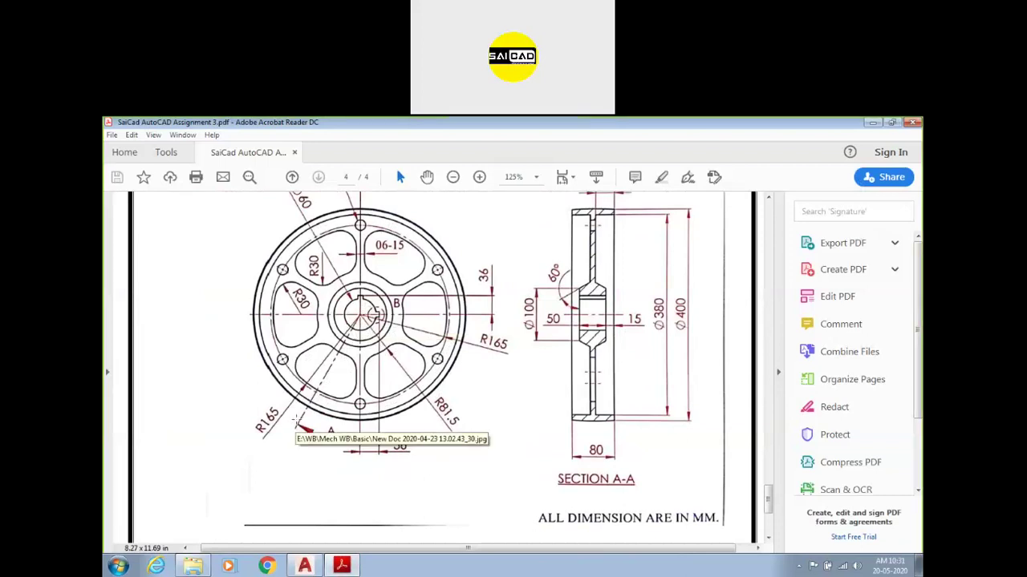
click(304, 566)
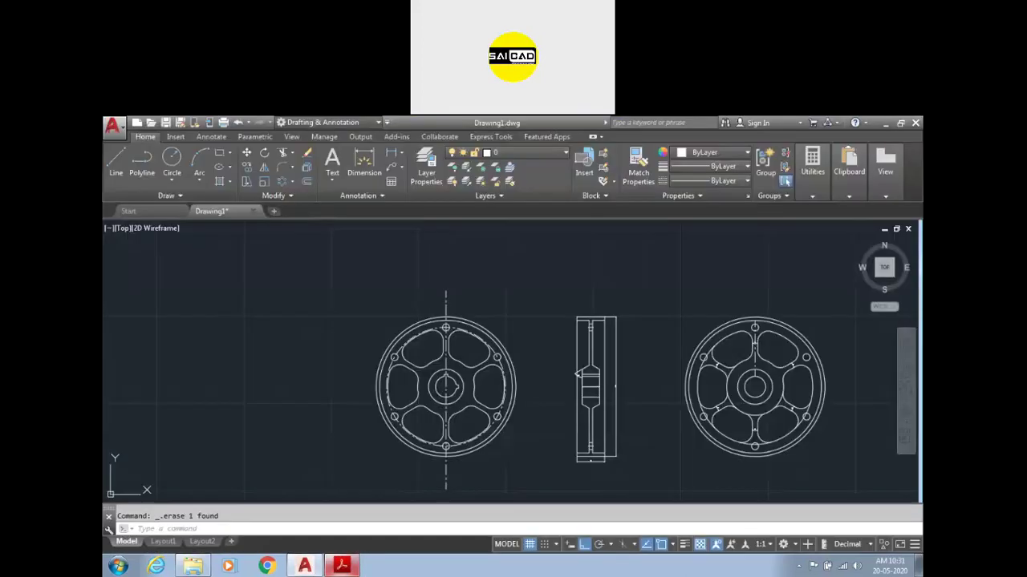
key(Return)
scroll(408, 481, up, 2)
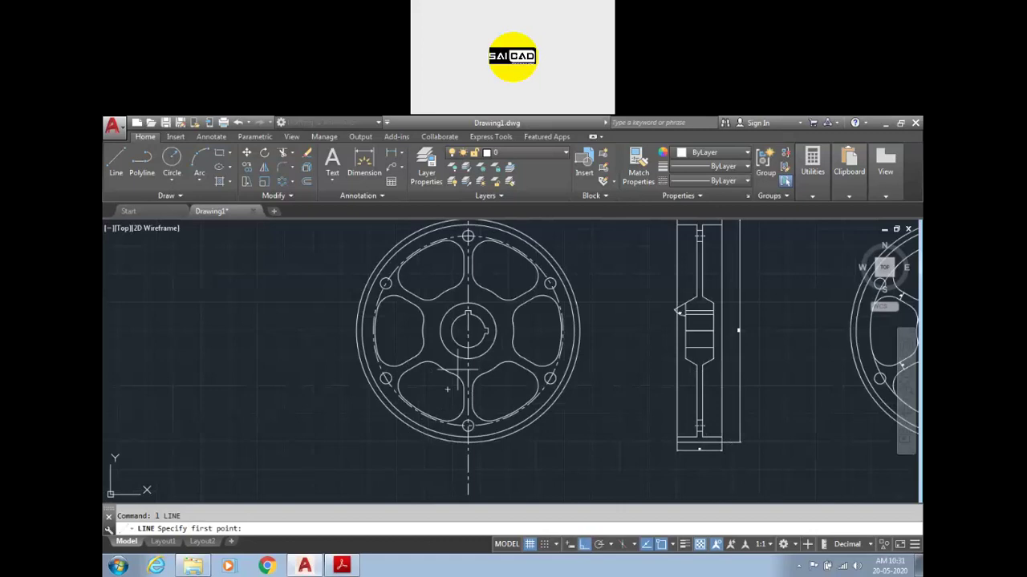
click(468, 329)
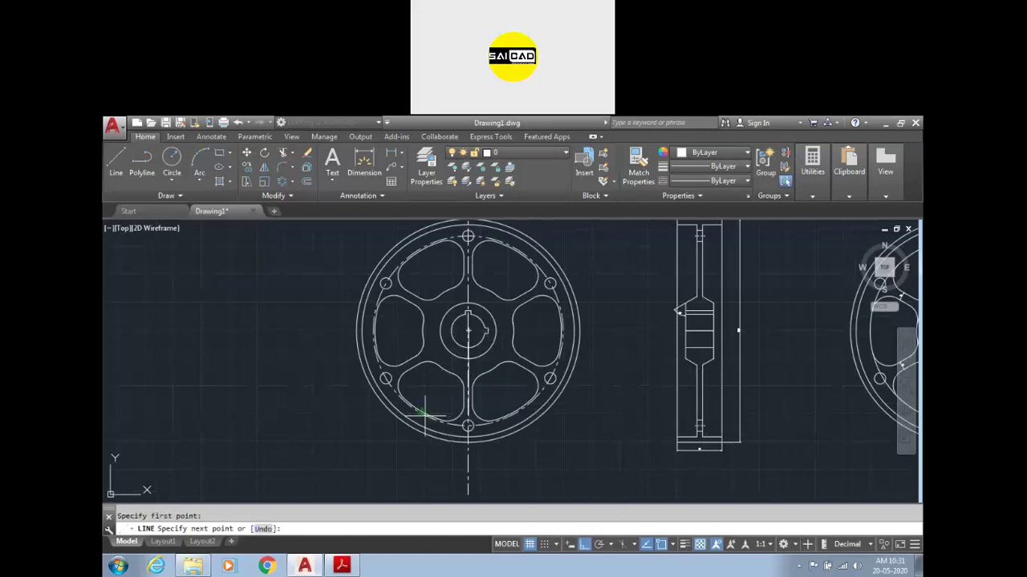
key(Escape)
text(ex)
key(Return)
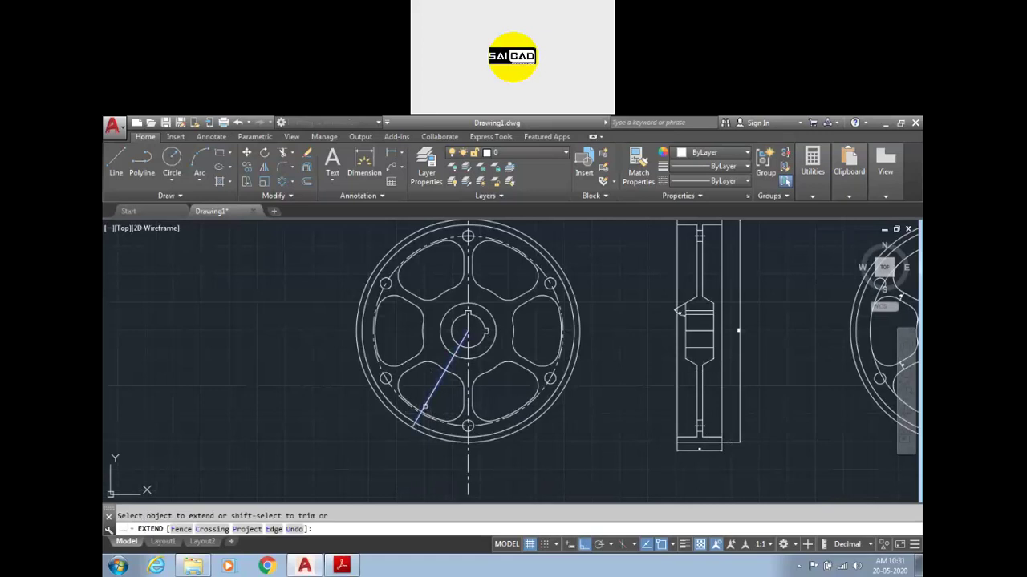
key(Escape)
- Stretch the outer end of the inclined cutting line beyond the wheel's rim along the same direction
click(414, 420)
click(412, 426)
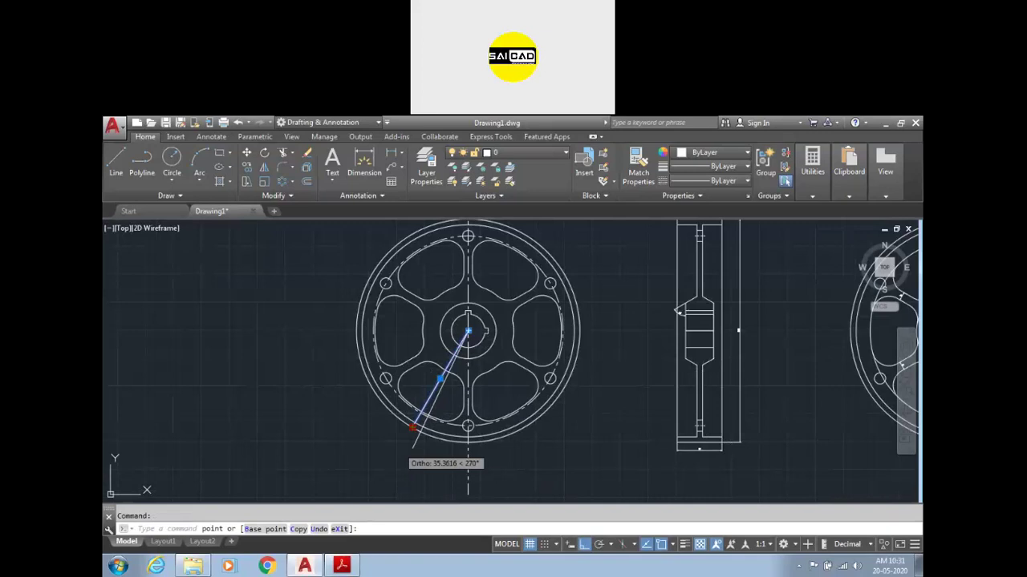
click(390, 467)
key(Escape)
- Shorten the vertical centre line so its lower end sits at the wheel's centre
click(472, 480)
click(449, 498)
click(468, 494)
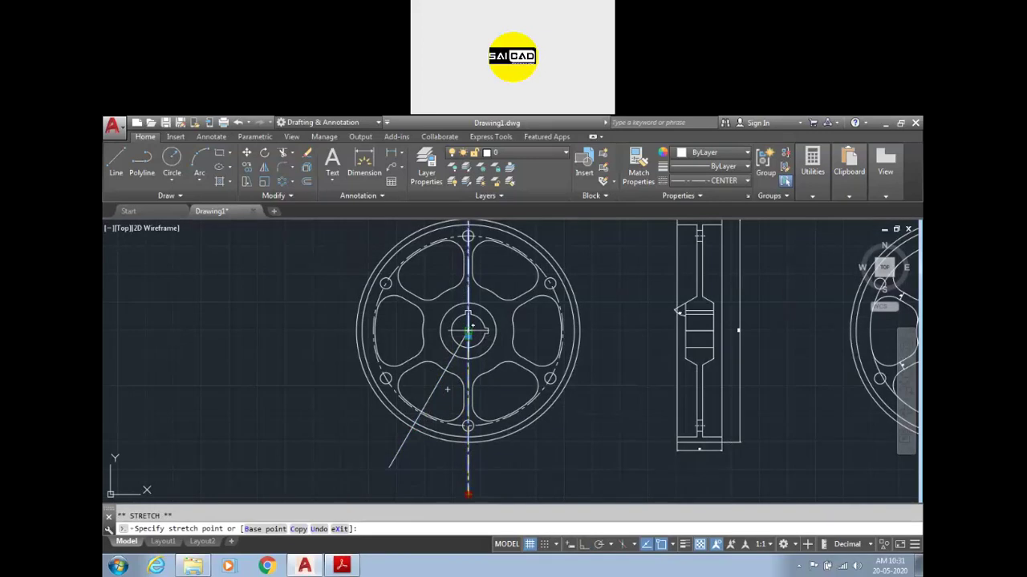
click(472, 328)
key(Escape)
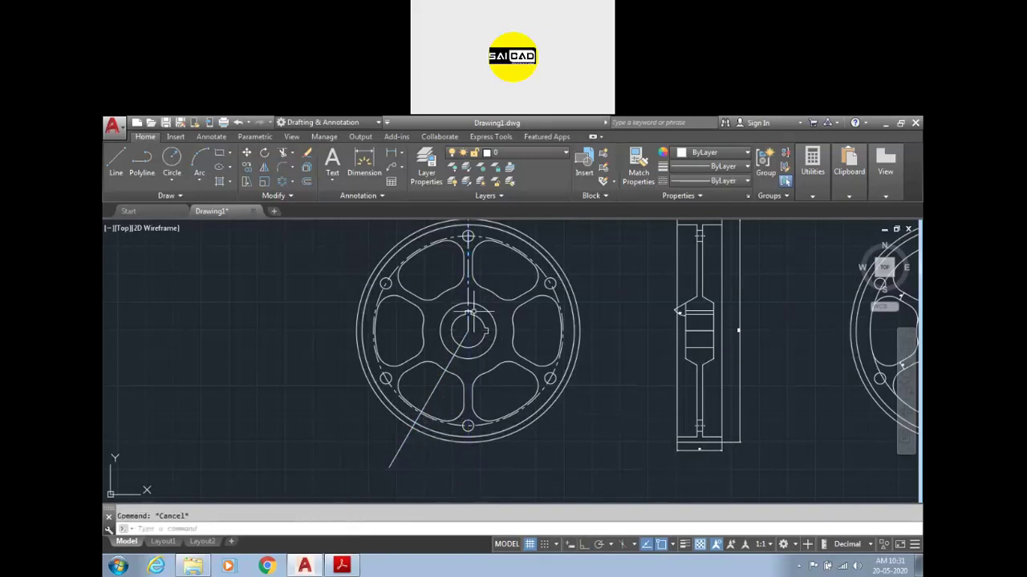
- Match the inclined cutting line's properties to those of the vertical centre line
text(ma)
key(Return)
click(454, 335)
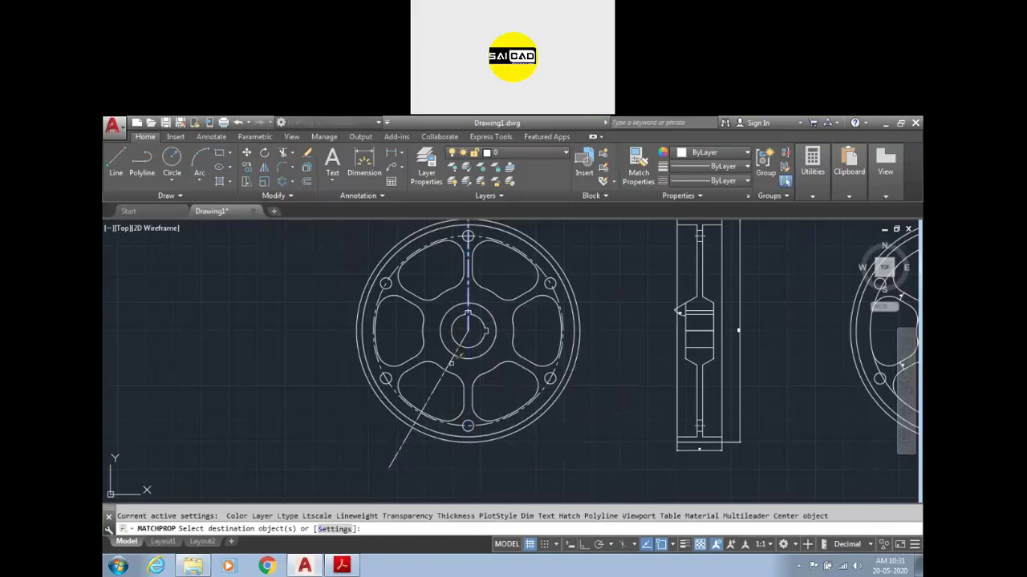
key(F1)
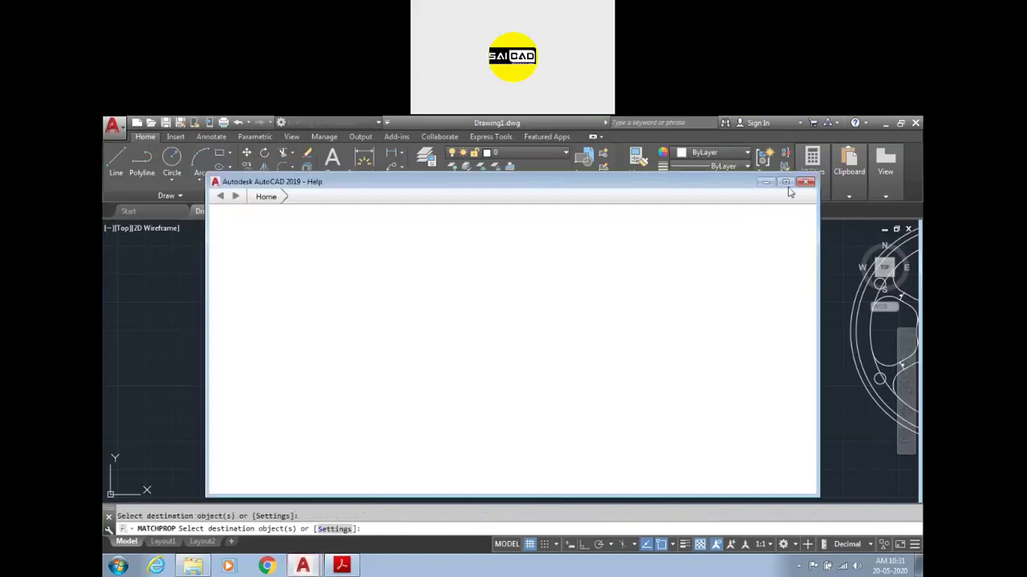
key(Escape)
scroll(483, 354, down, 2)
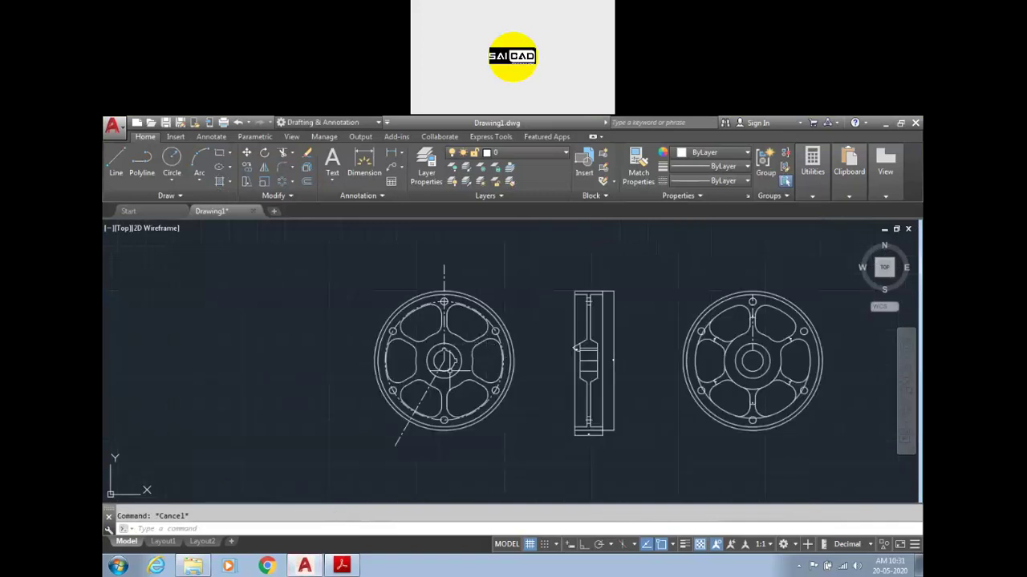
scroll(436, 396, up, 4)
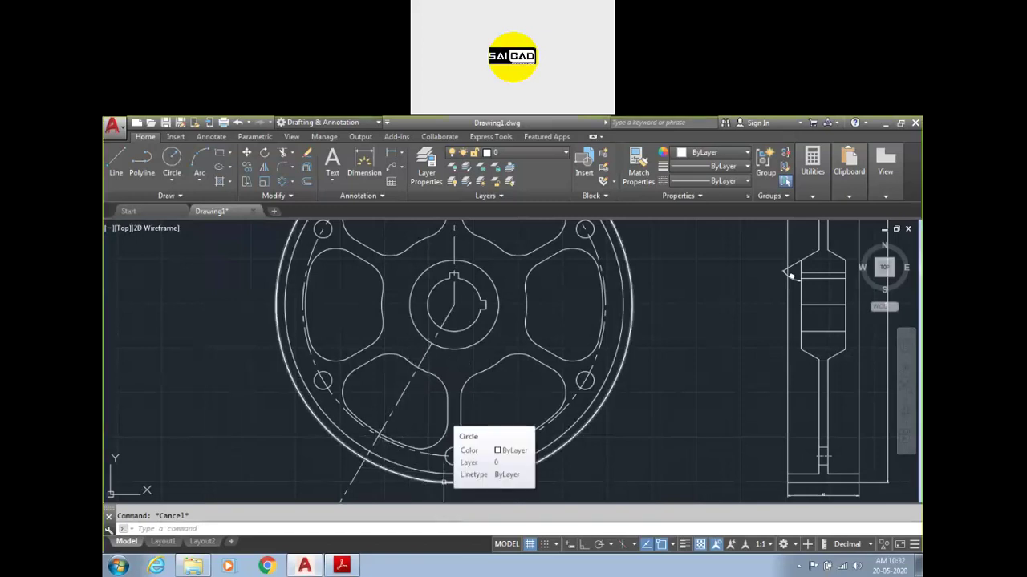
- Draw two helper circles from the wheel's centre, radius 81.5 along the pockets' inner arcs and radius 167 at their outer edge
text(xl)
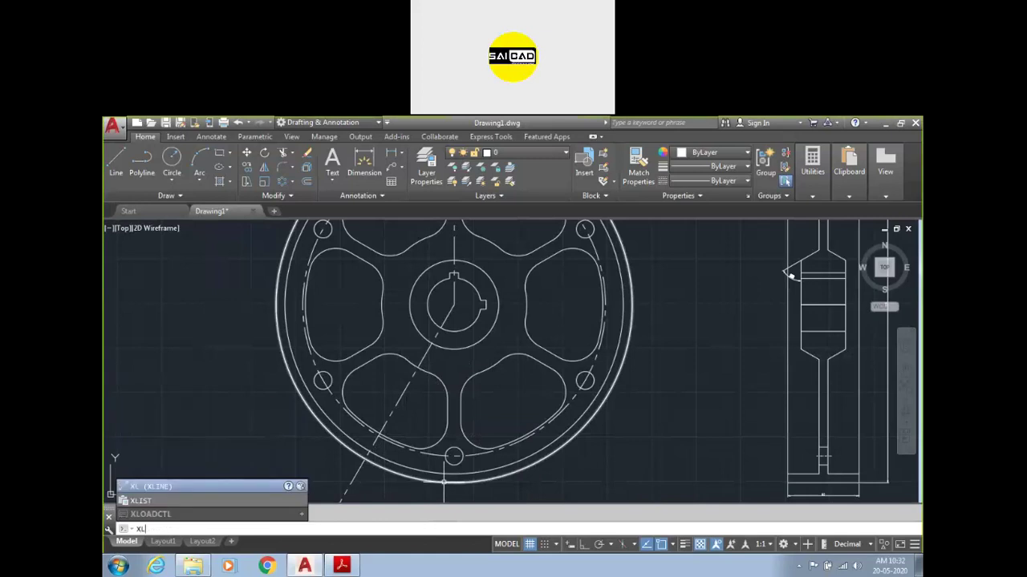
key(Escape)
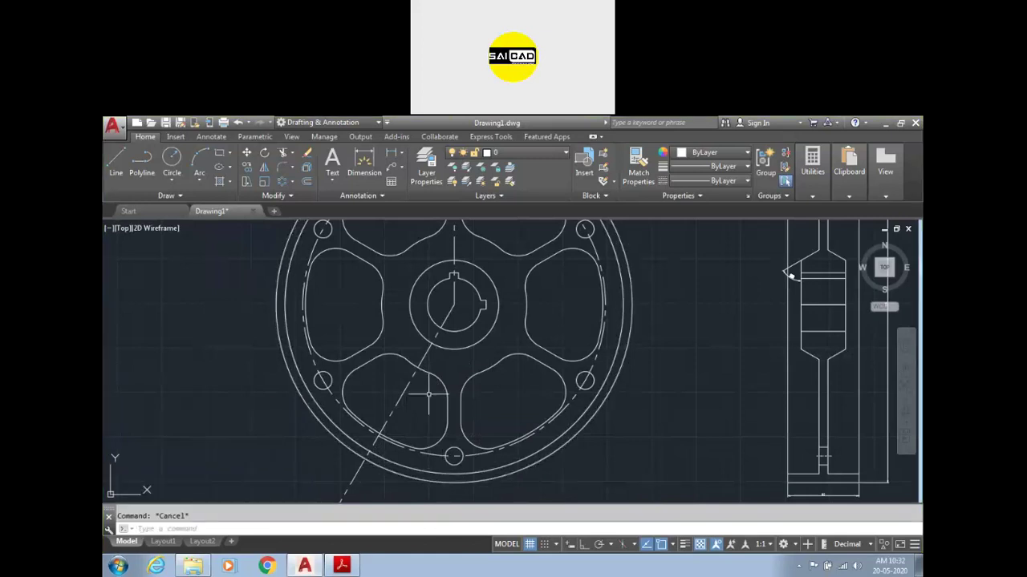
text(c)
key(Return)
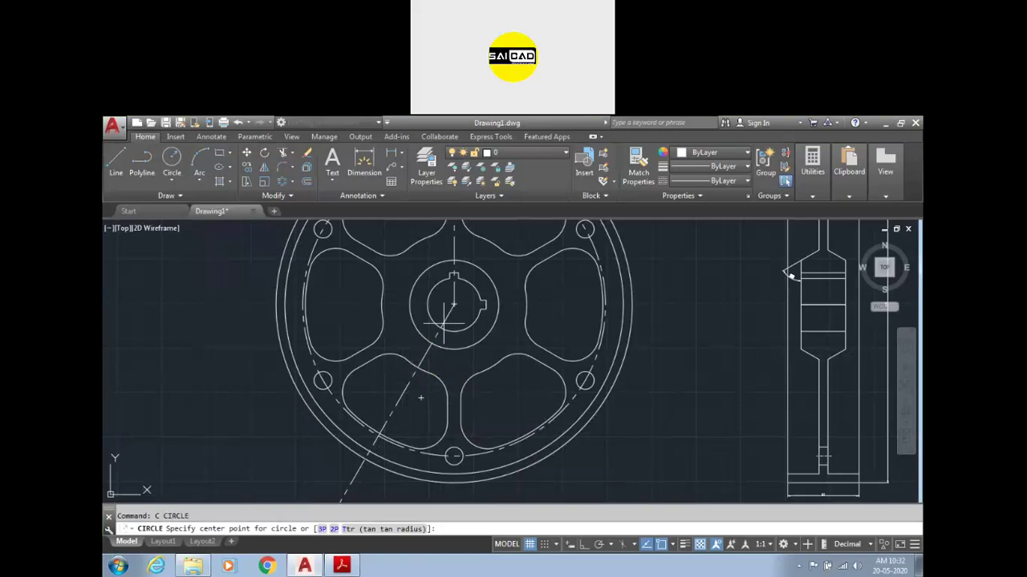
click(453, 305)
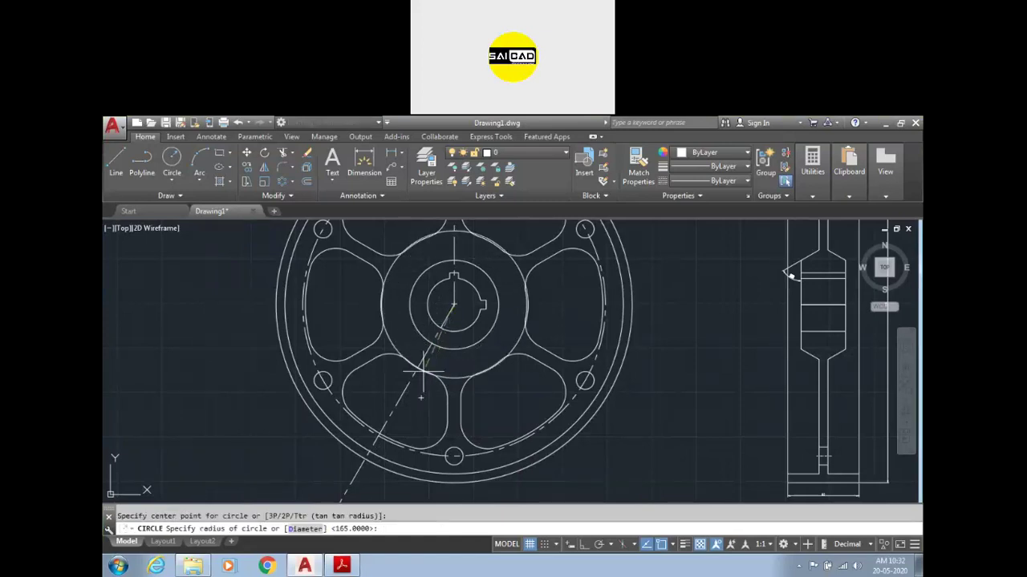
click(414, 375)
key(Return)
click(454, 305)
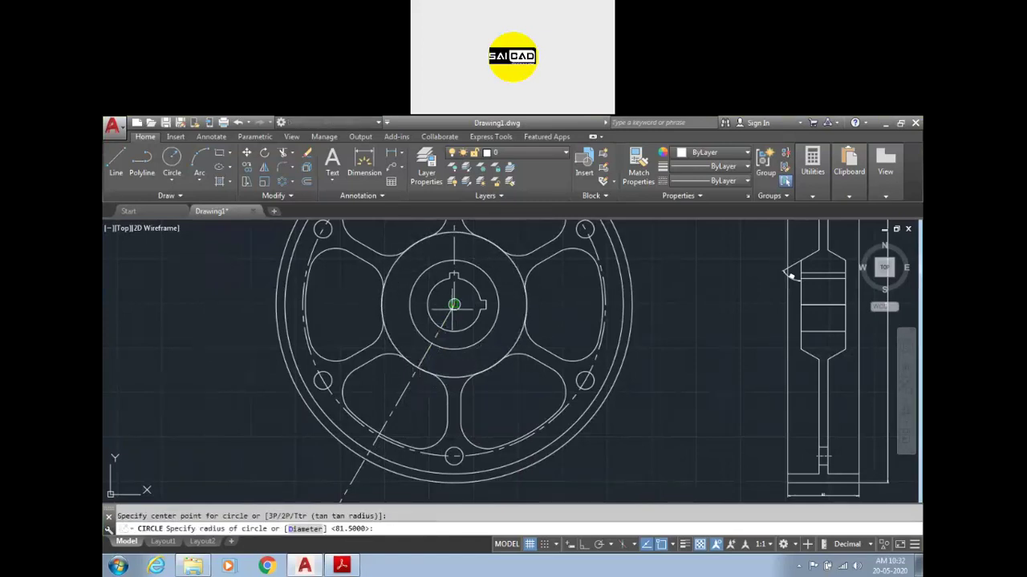
click(378, 424)
key(Escape)
scroll(433, 389, up, 2)
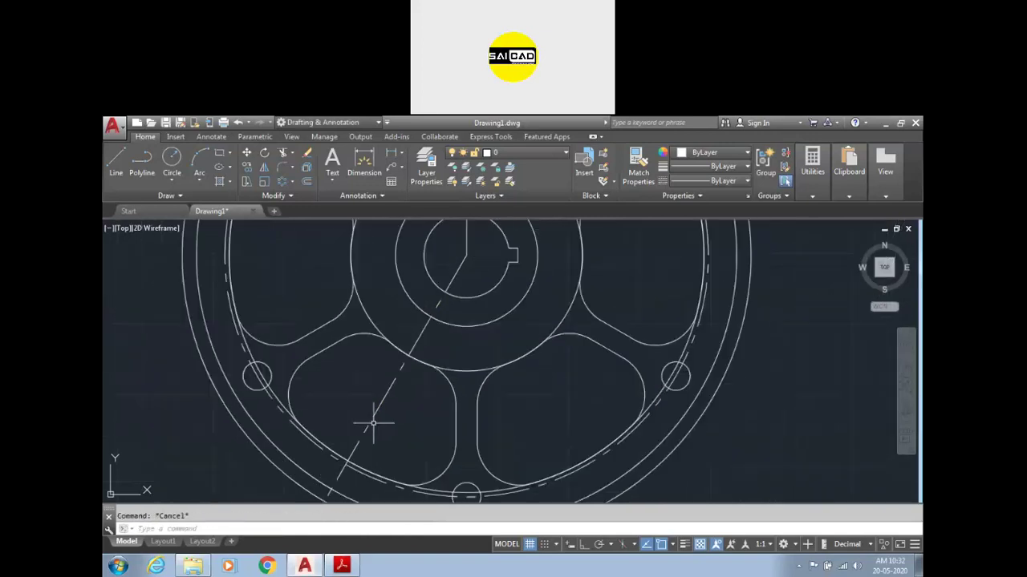
scroll(426, 361, down, 4)
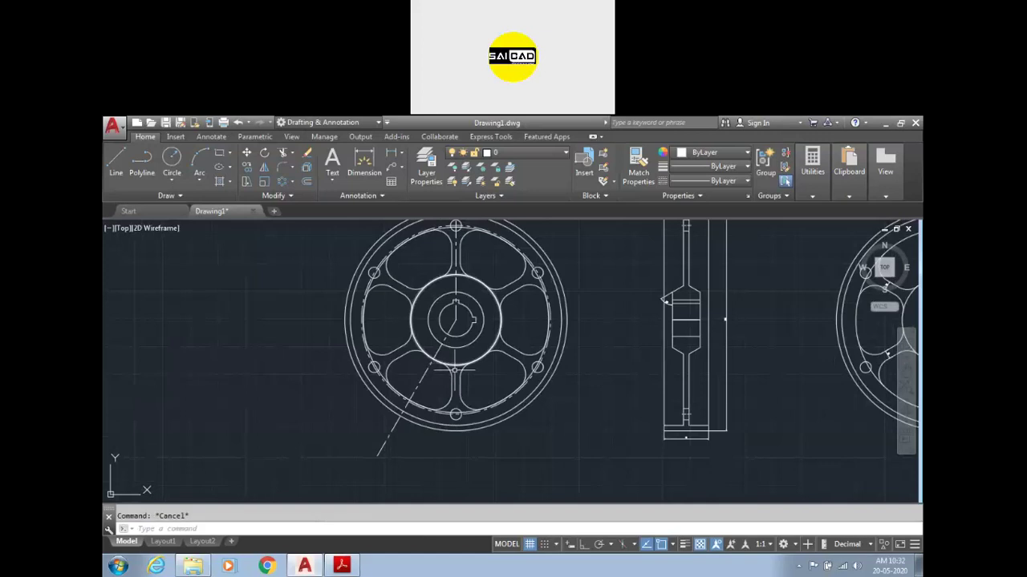
- Draw horizontal construction lines through the lowest points of the two helper circles, extending across the section view
text(l)
key(Return)
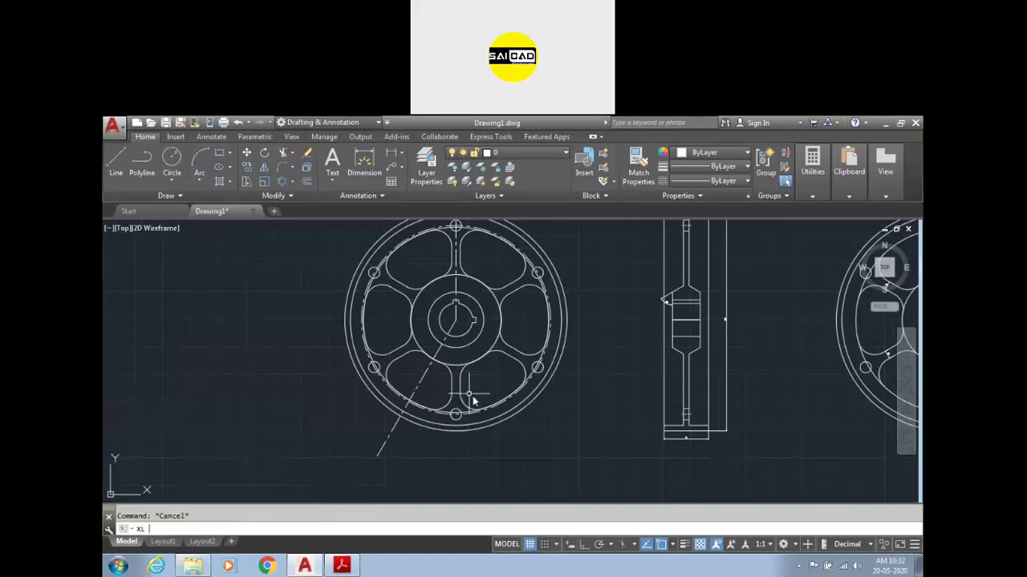
text(h)
key(Return)
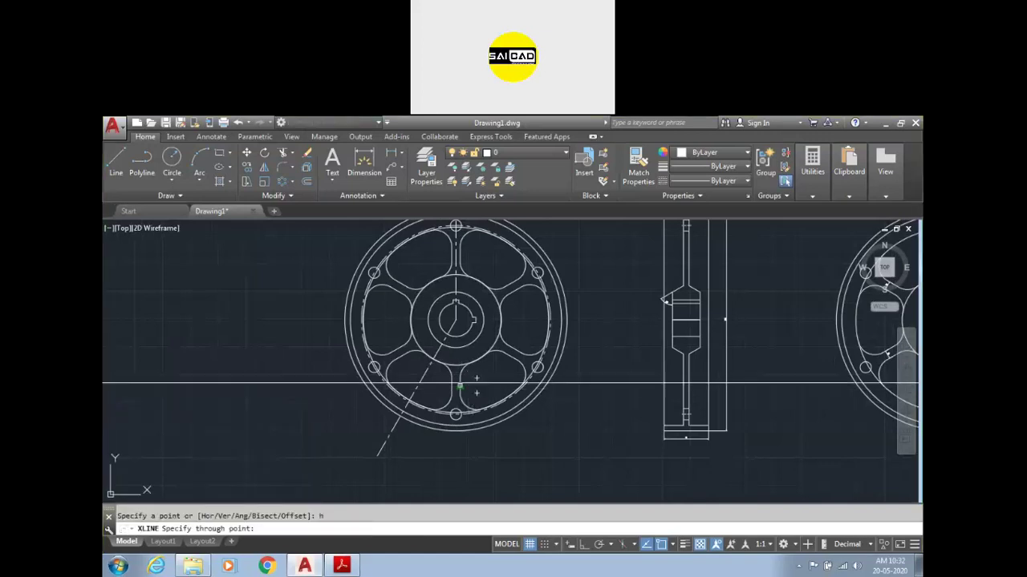
scroll(455, 370, up, 4)
click(454, 355)
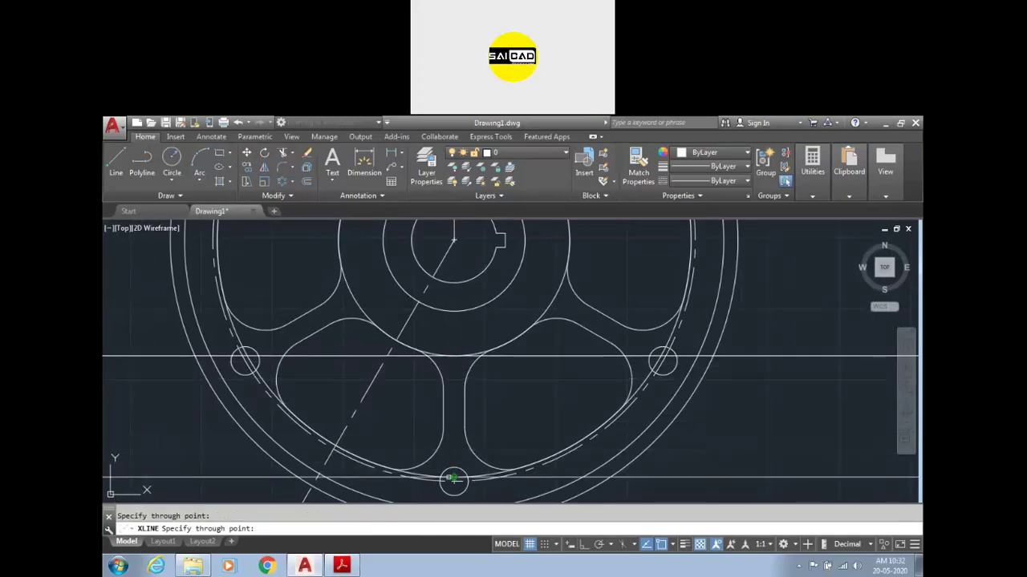
click(453, 479)
scroll(453, 478, down, 4)
key(Escape)
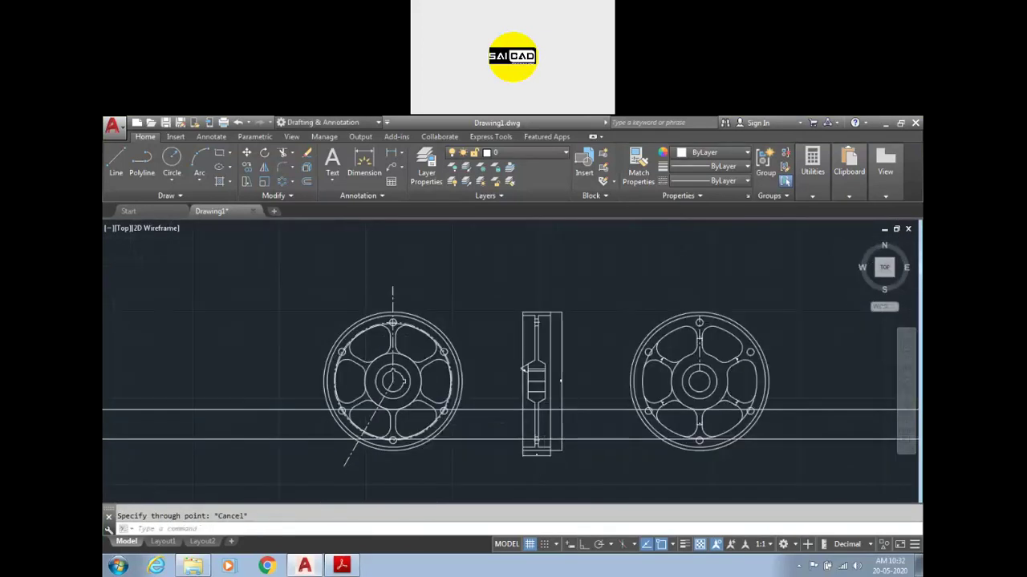
- Erase the bolt-hole lines in the lower web of the section view
scroll(532, 431, up, 4)
scroll(531, 431, up, 3)
click(493, 378)
click(551, 436)
key(Delete)
scroll(576, 443, down, 4)
scroll(291, 413, up, 5)
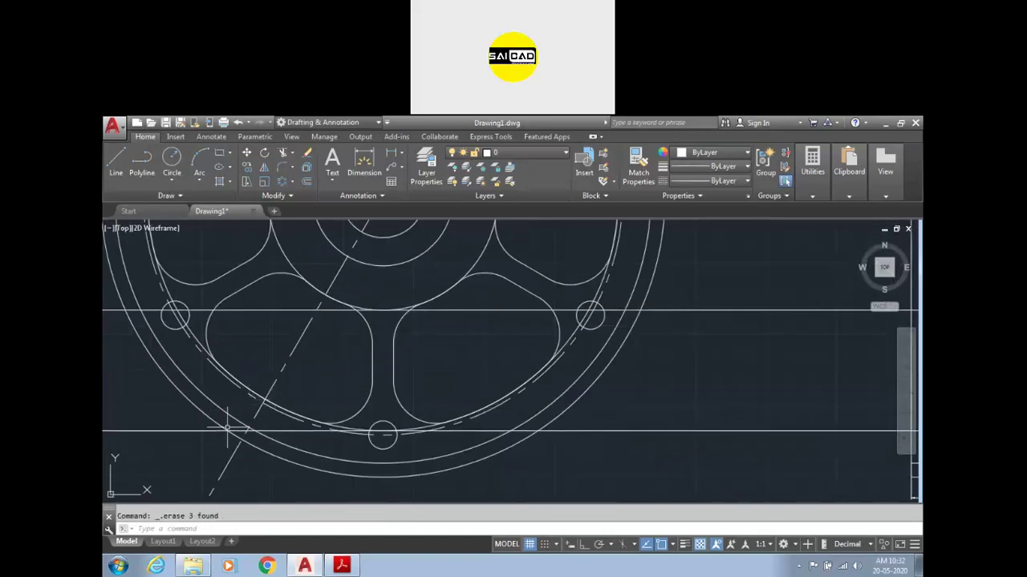
scroll(245, 426, down, 5)
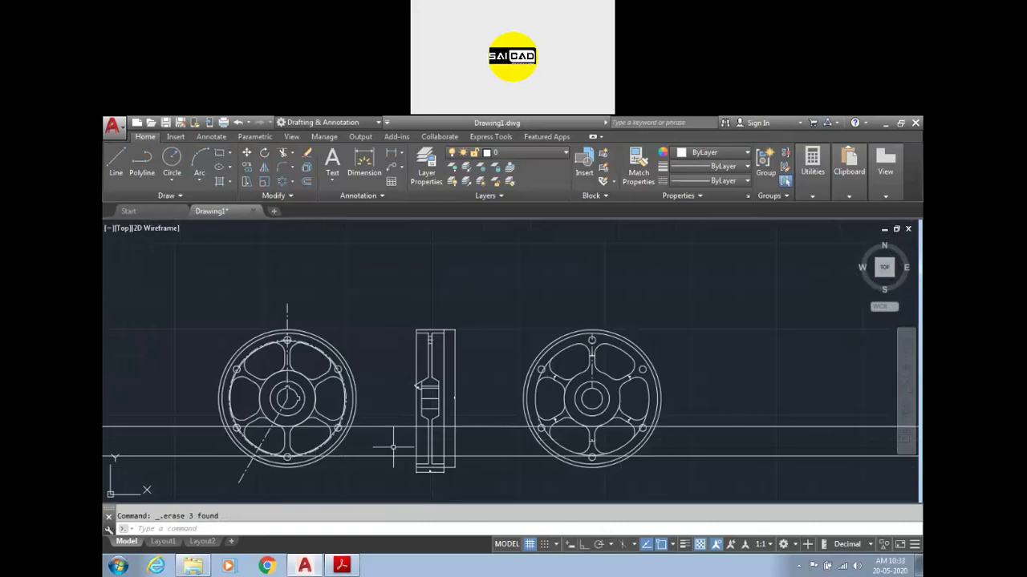
- Trim the two horizontal construction lines on both sides of the lower web, between the web and the rim's outer faces
scroll(432, 441, up, 4)
text(tr)
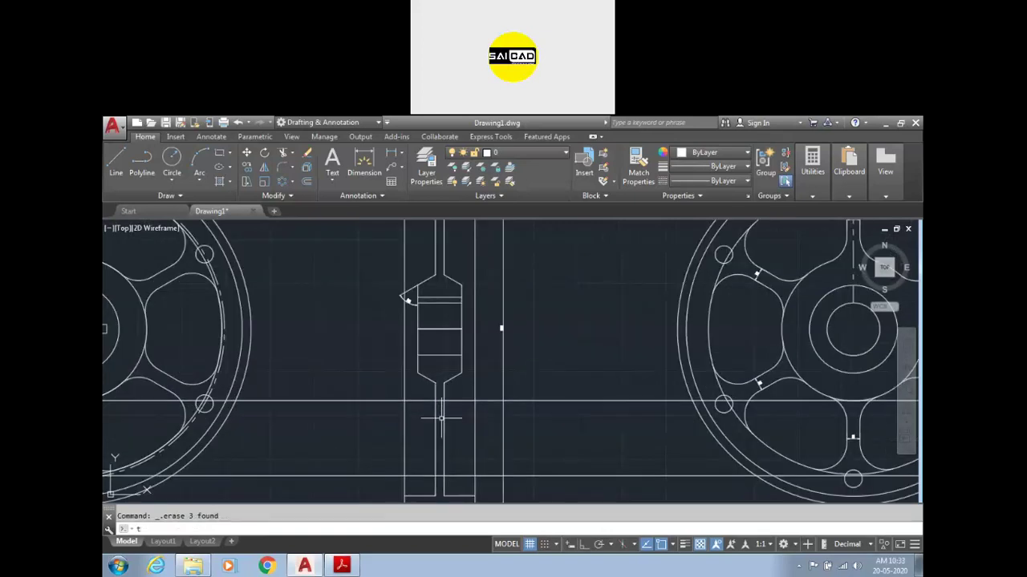
key(Return)
key(Return)
click(432, 390)
click(415, 481)
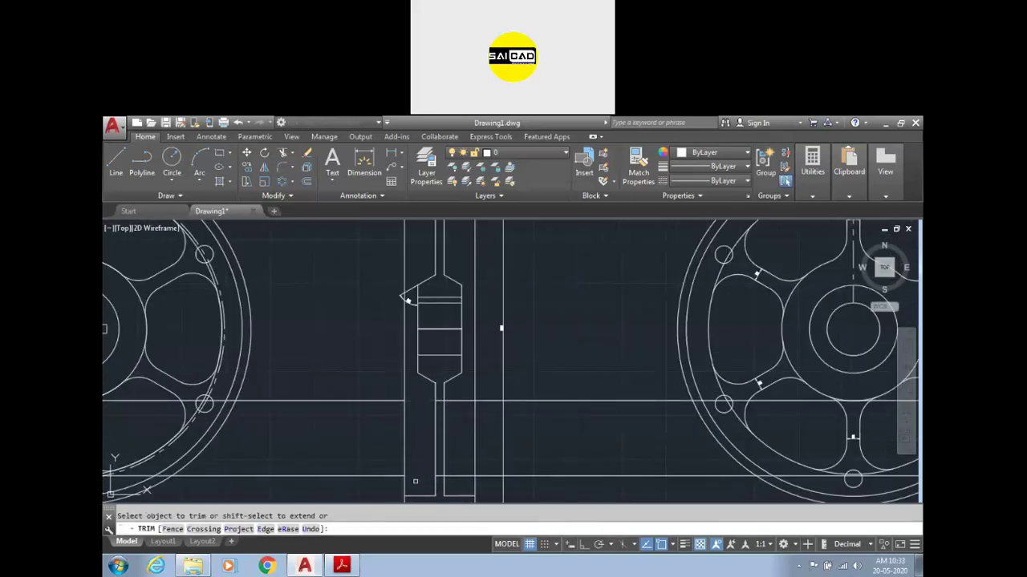
click(469, 395)
click(438, 494)
key(Escape)
- Erase the leftover construction line pieces outside the section view, keeping the short pocket edges inside the web
click(568, 378)
click(545, 490)
click(361, 369)
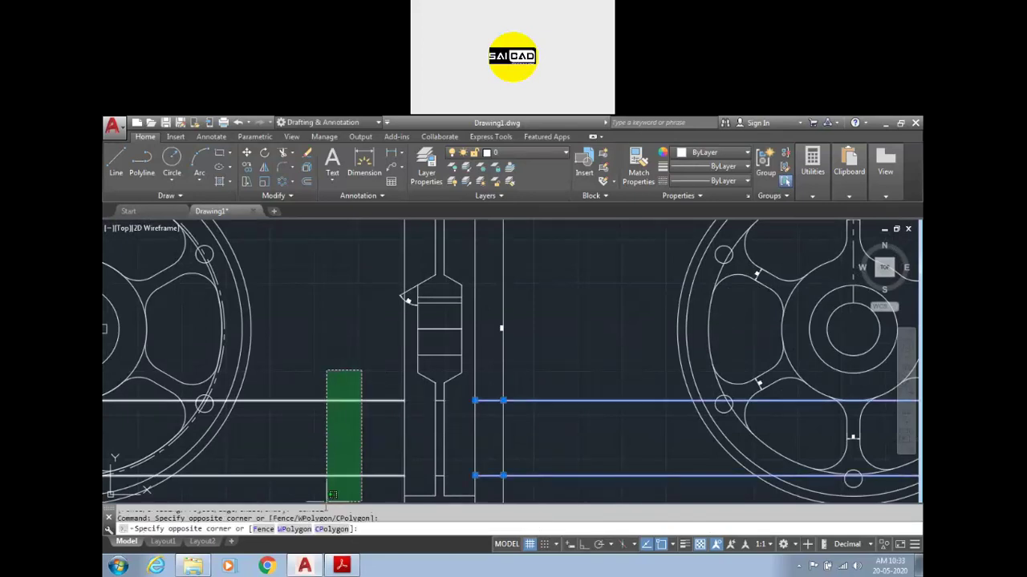
click(318, 491)
key(Delete)
scroll(557, 372, down, 3)
scroll(530, 361, up, 4)
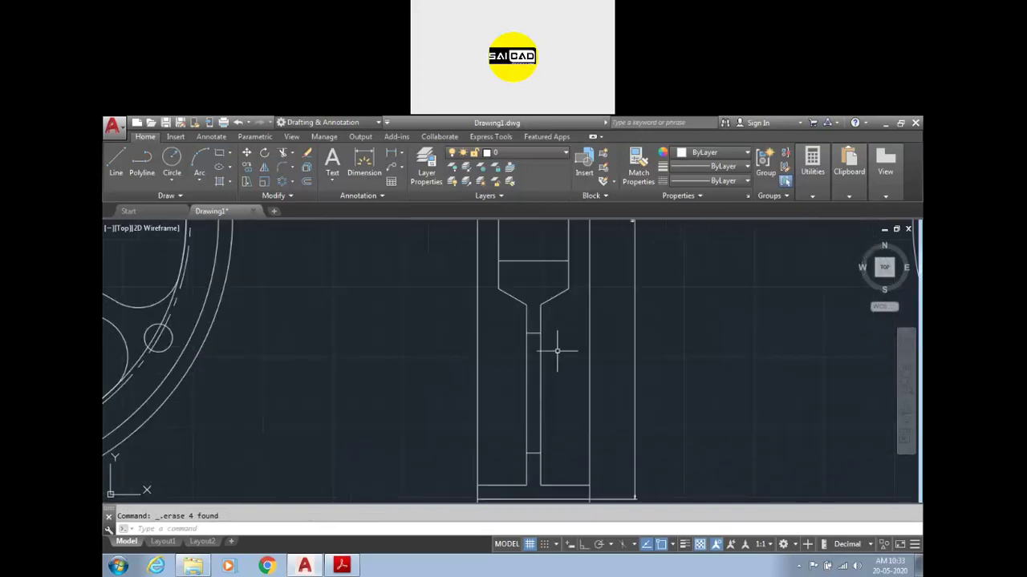
scroll(557, 351, down, 2)
scroll(499, 394, down, 1)
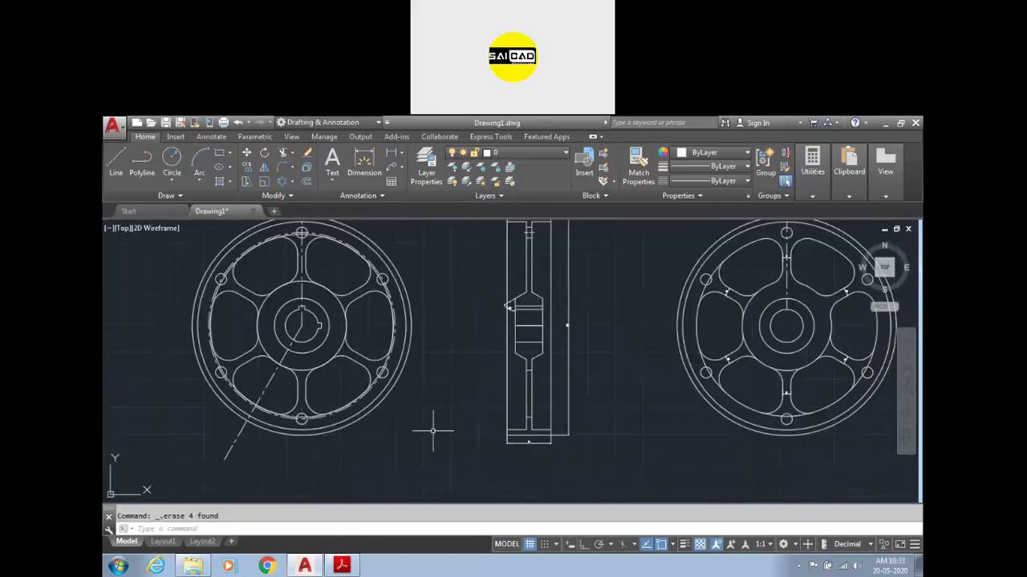
- Erase the two helper circles along the pockets' inner and outer edges in the front view
scroll(326, 372, up, 2)
click(286, 370)
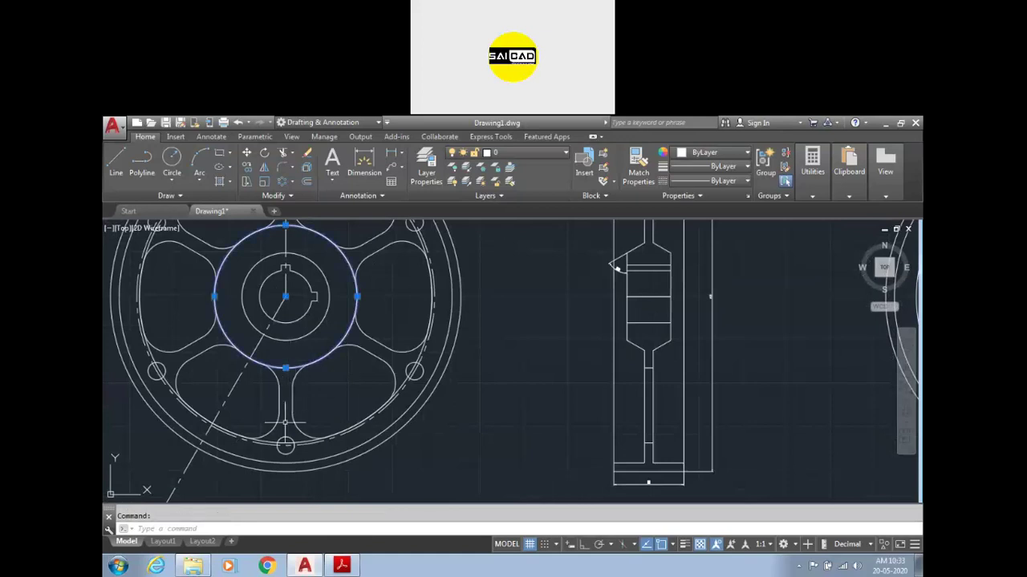
click(295, 442)
key(Delete)
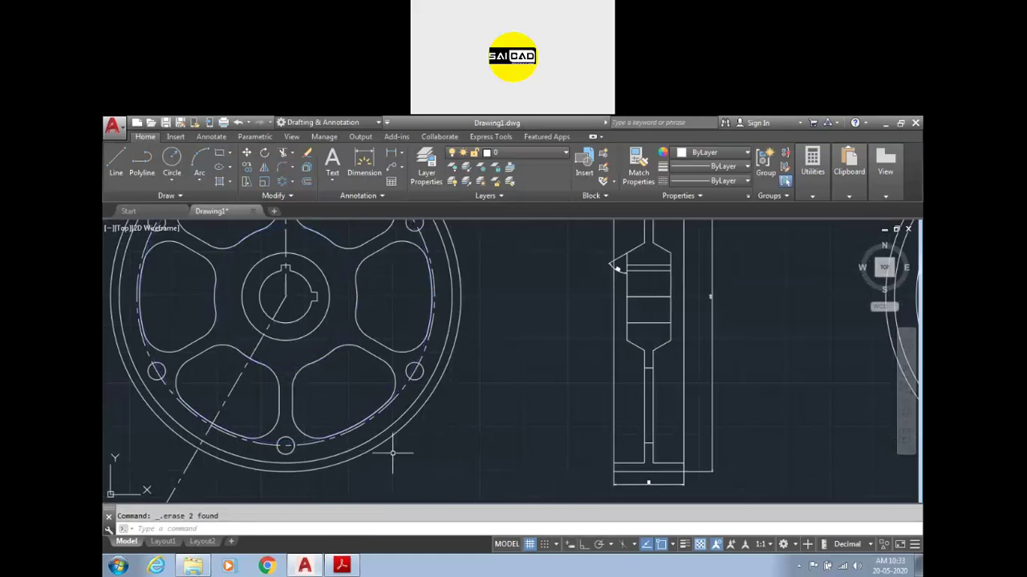
scroll(449, 457, down, 2)
scroll(525, 419, up, 3)
scroll(513, 466, down, 1)
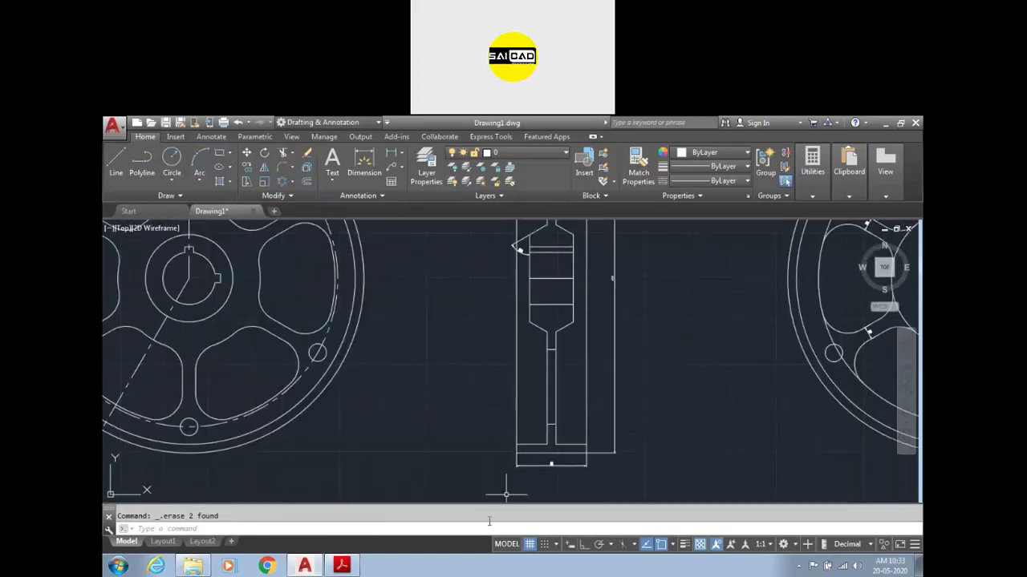
- Check section A-A in the assignment PDF and, back in AutoCAD, draw a horizontal construction line through the upper corner where hub meets web
click(343, 567)
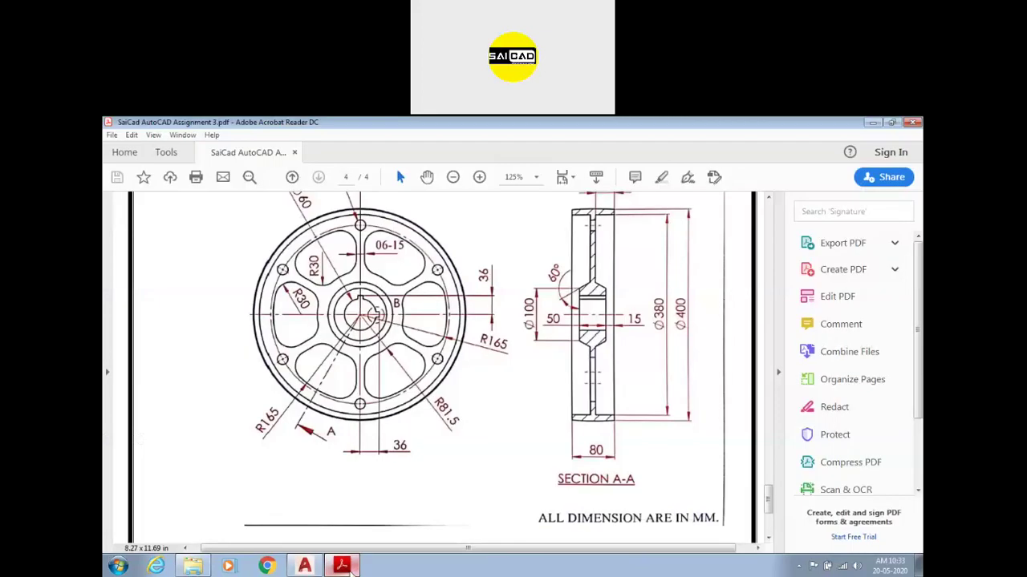
click(344, 566)
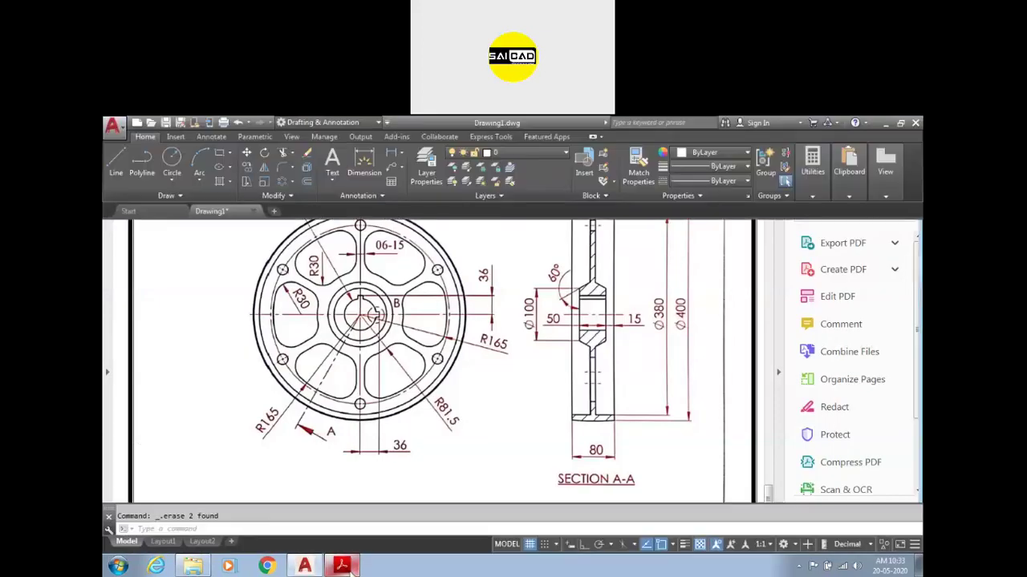
scroll(562, 385, up, 2)
scroll(495, 458, down, 4)
scroll(502, 345, up, 1)
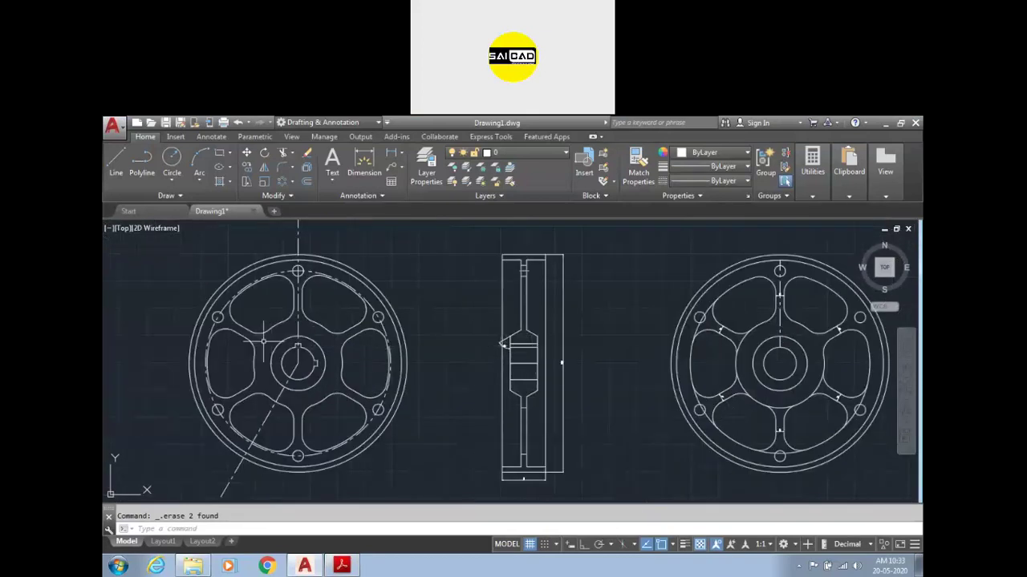
scroll(503, 345, up, 2)
scroll(701, 345, down, 1)
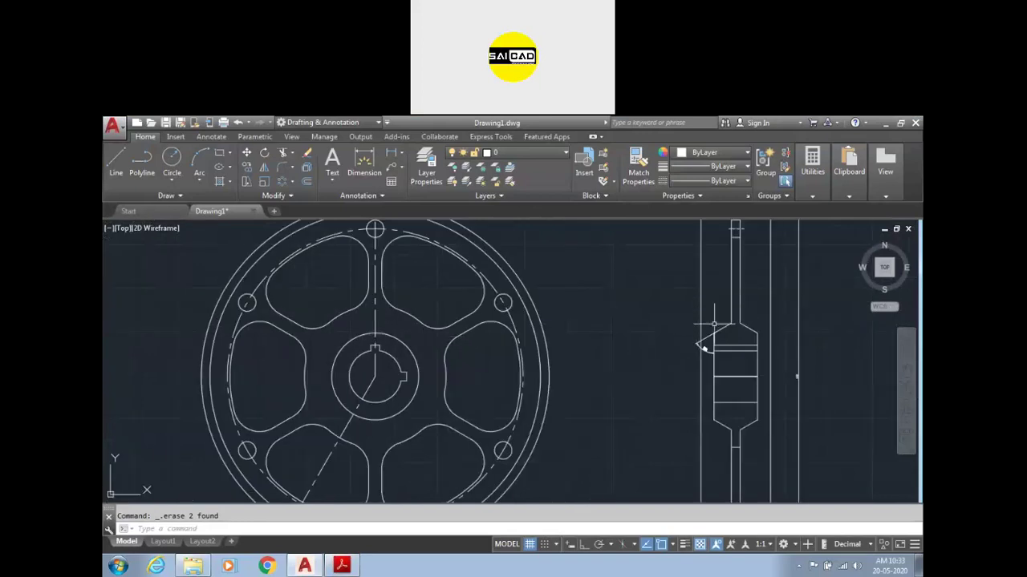
text(xl)
key(Return)
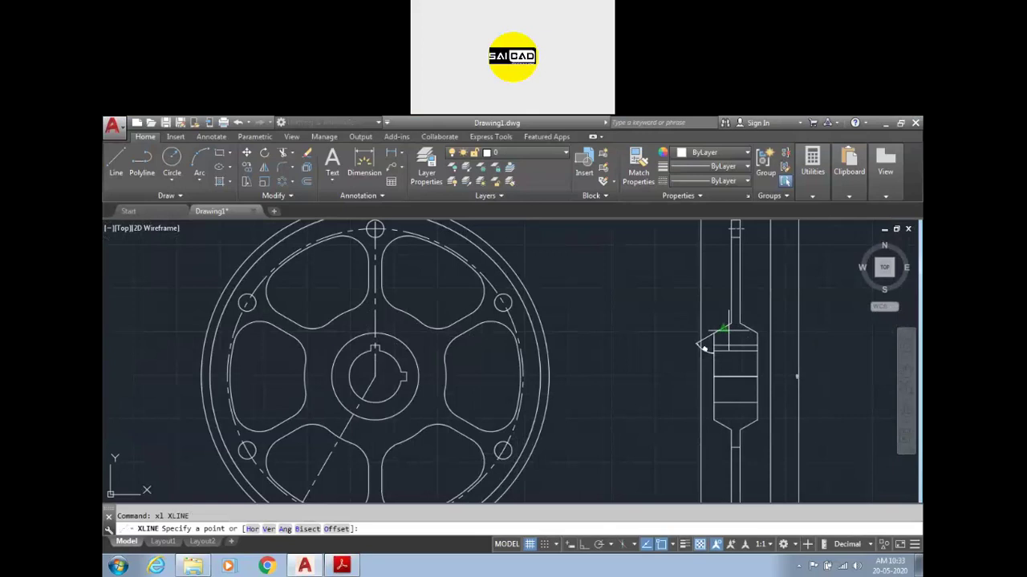
click(730, 325)
click(733, 323)
key(Escape)
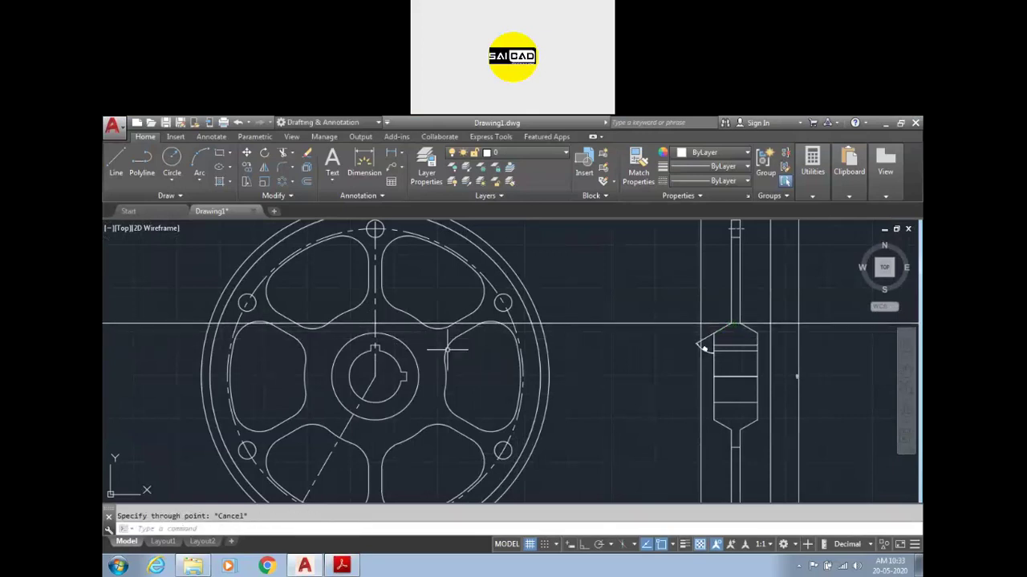
- Draw a circle from the wheel's centre out to the horizontal construction line in the front view and erase that line
text(c)
key(Return)
click(374, 375)
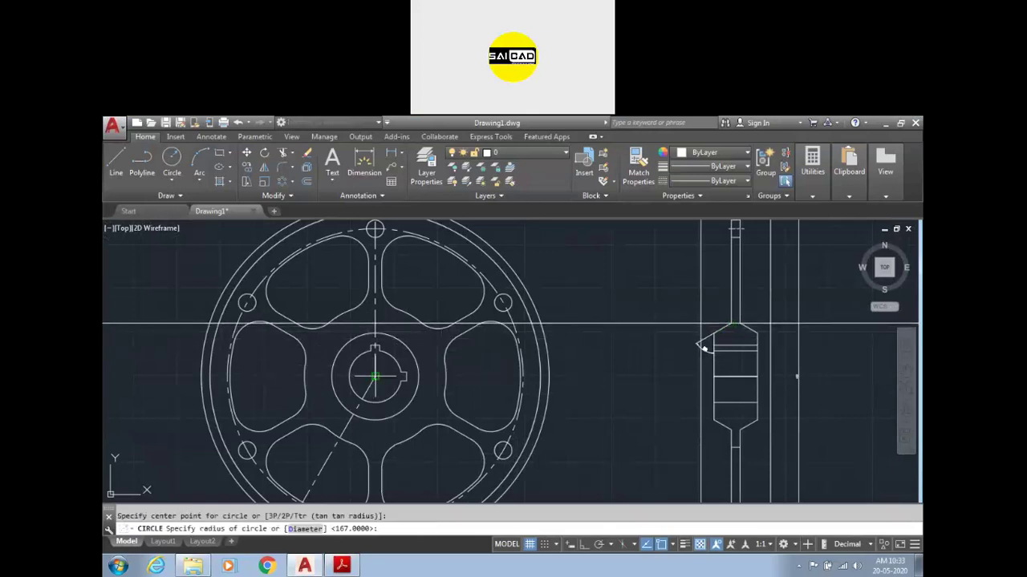
click(375, 324)
click(411, 325)
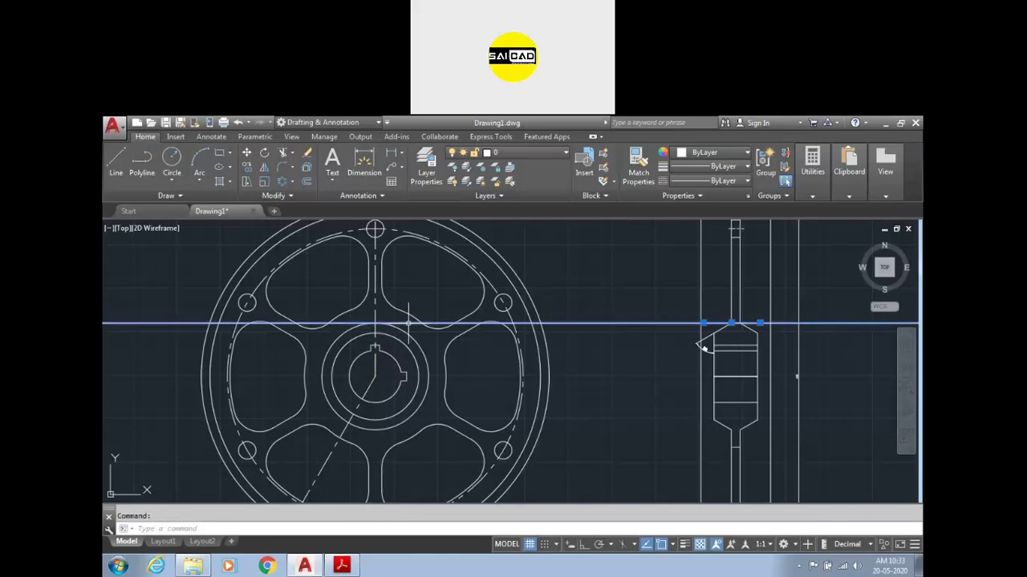
key(Delete)
scroll(377, 365, down, 3)
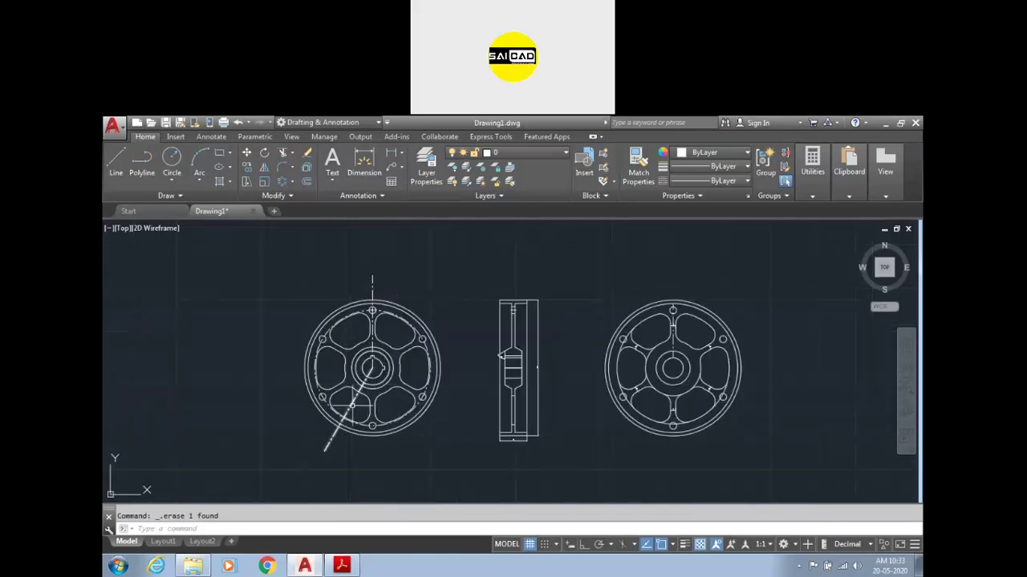
- Erase the spare copy of the wheel beside the section view
click(786, 298)
click(607, 456)
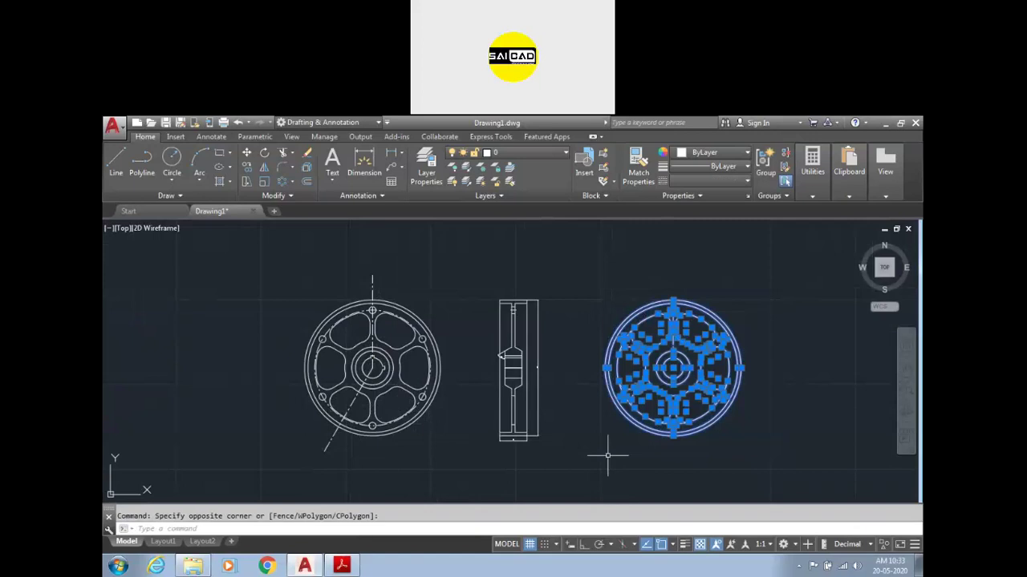
key(Delete)
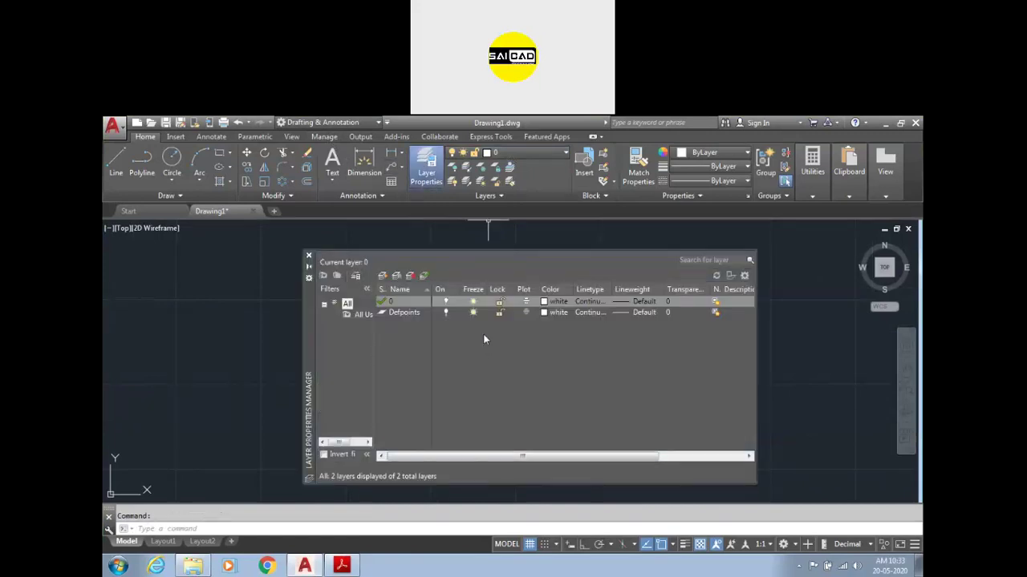
- Create three new layers named Ref, Dim and Geom
right_click(483, 338)
click(517, 296)
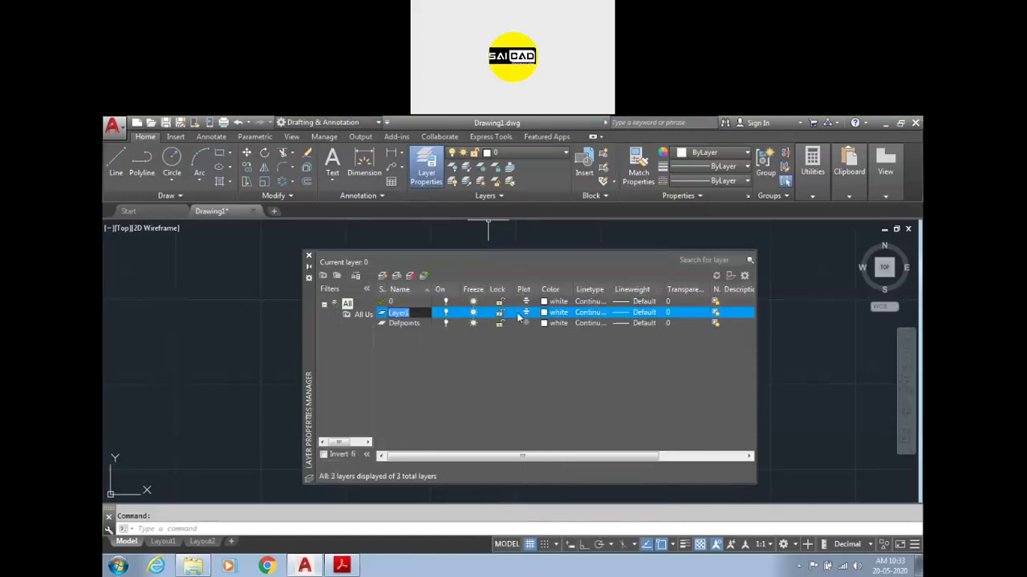
text(Ref)
key(Return)
key(Return)
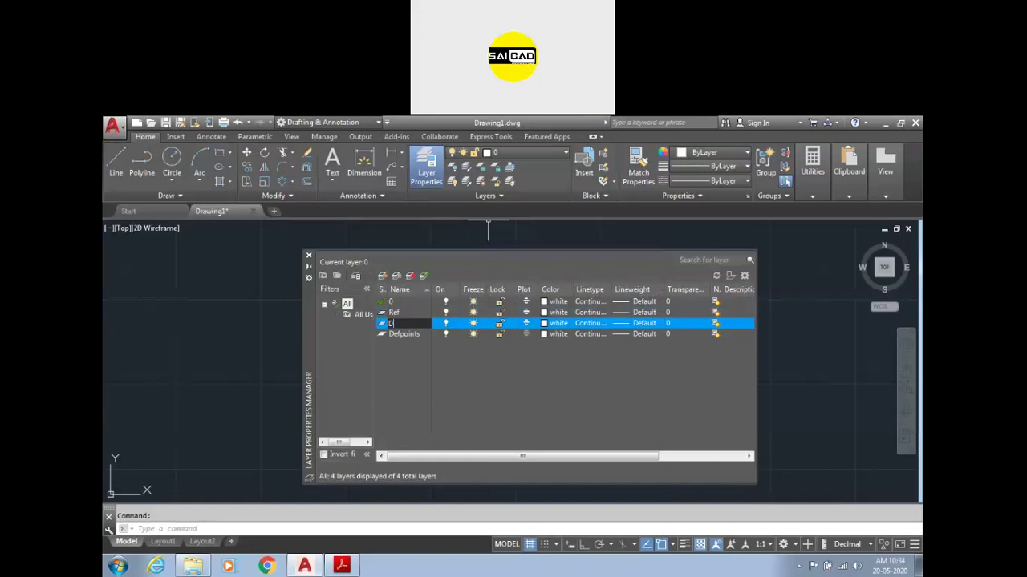
key(Return)
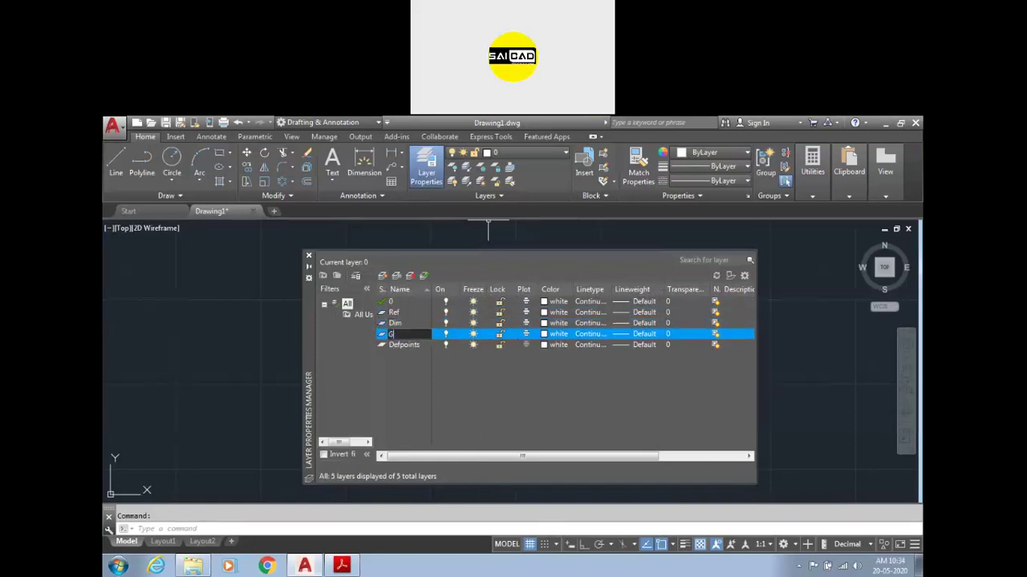
key(Return)
- Set the Ref layer's colour to red and its linetype to CENTER
click(545, 313)
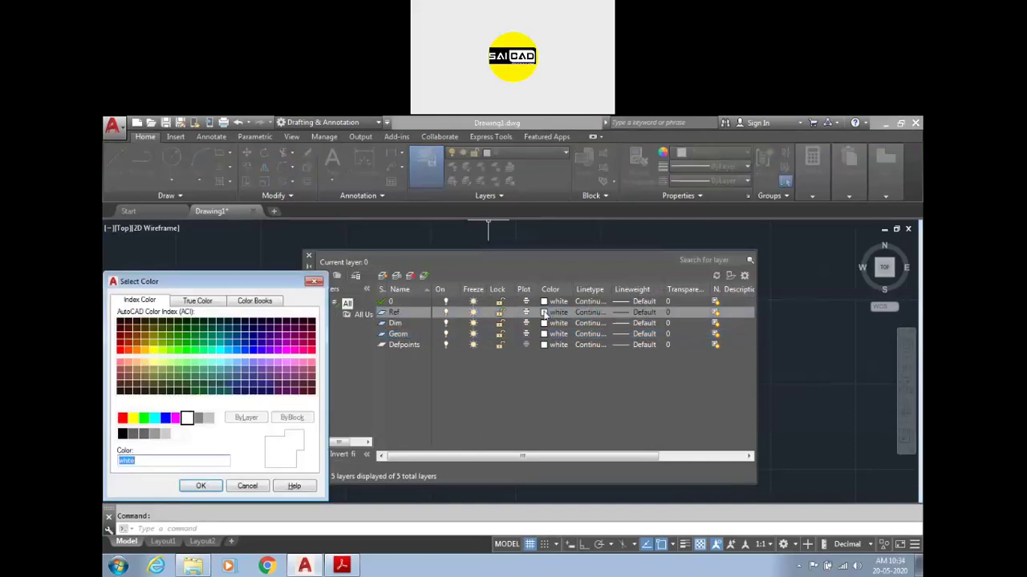
click(122, 418)
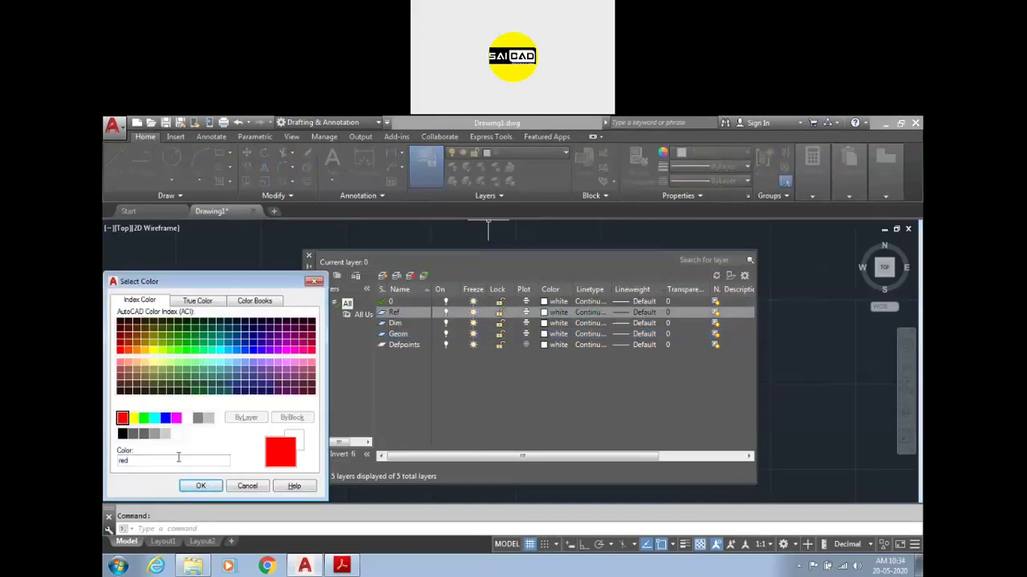
click(200, 487)
click(596, 314)
click(566, 308)
click(441, 406)
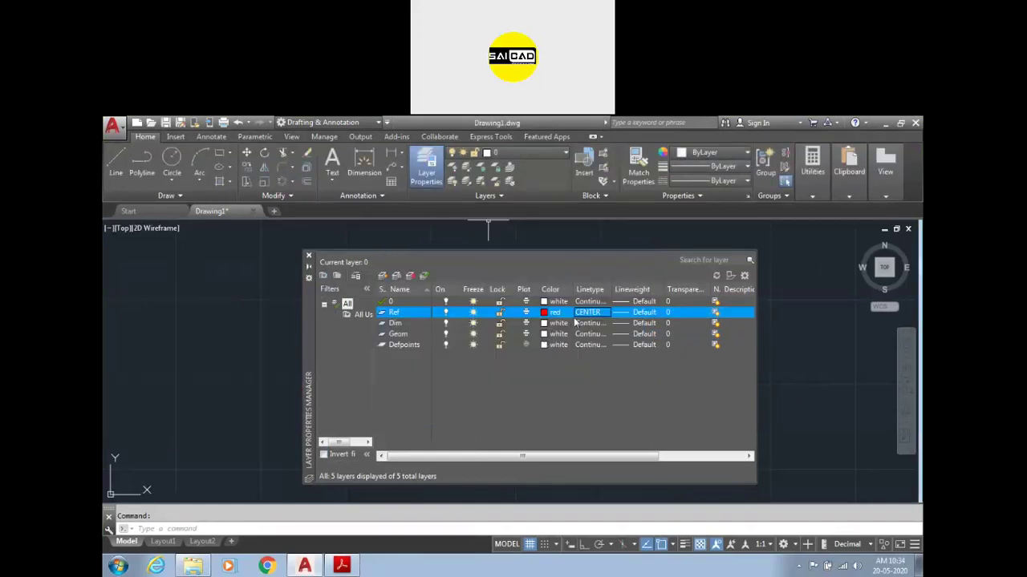
- Set the Dim layer's colour to red and the Geom layer's to yellow, and close the layer manager
click(545, 324)
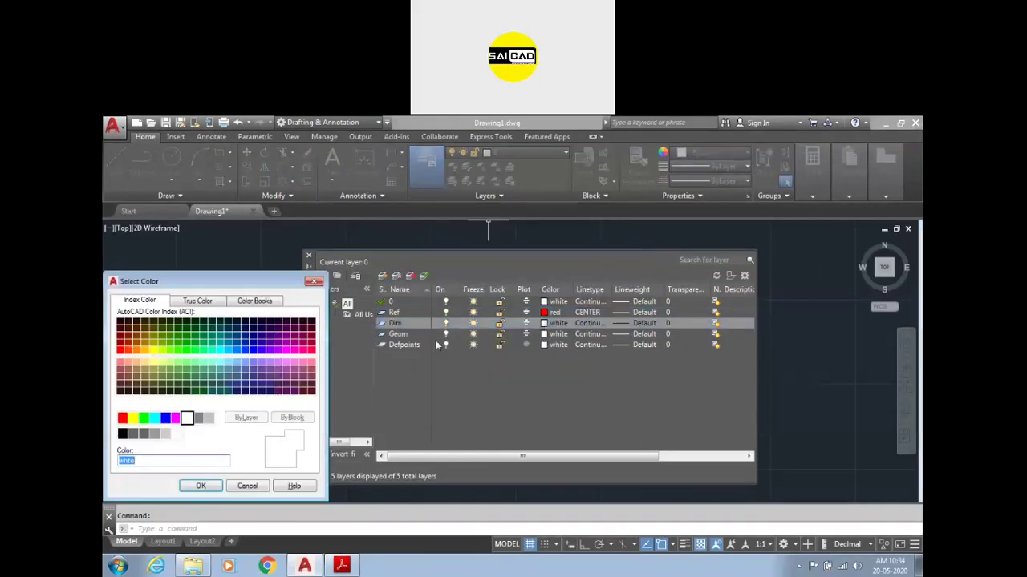
click(122, 418)
click(201, 486)
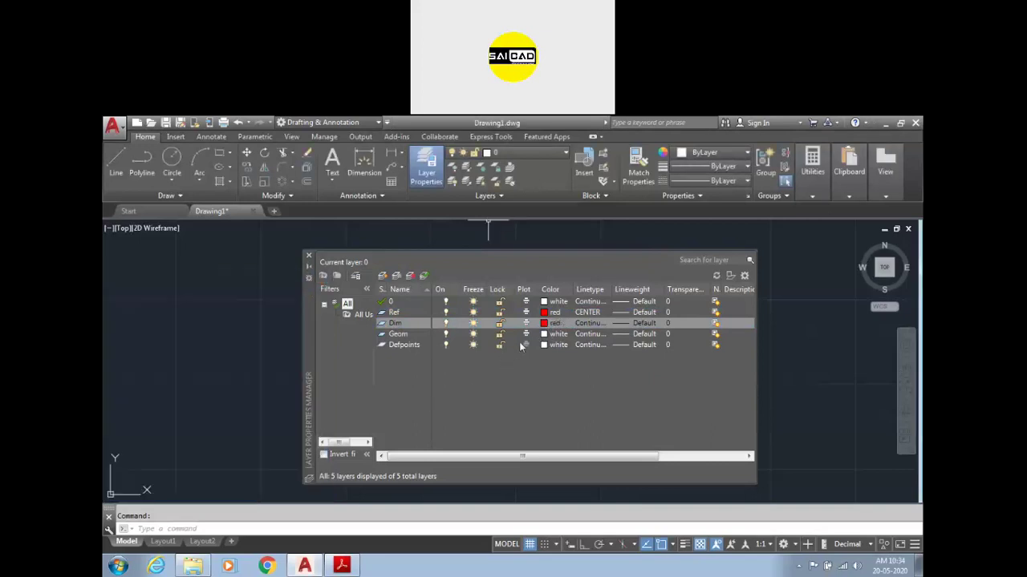
click(544, 333)
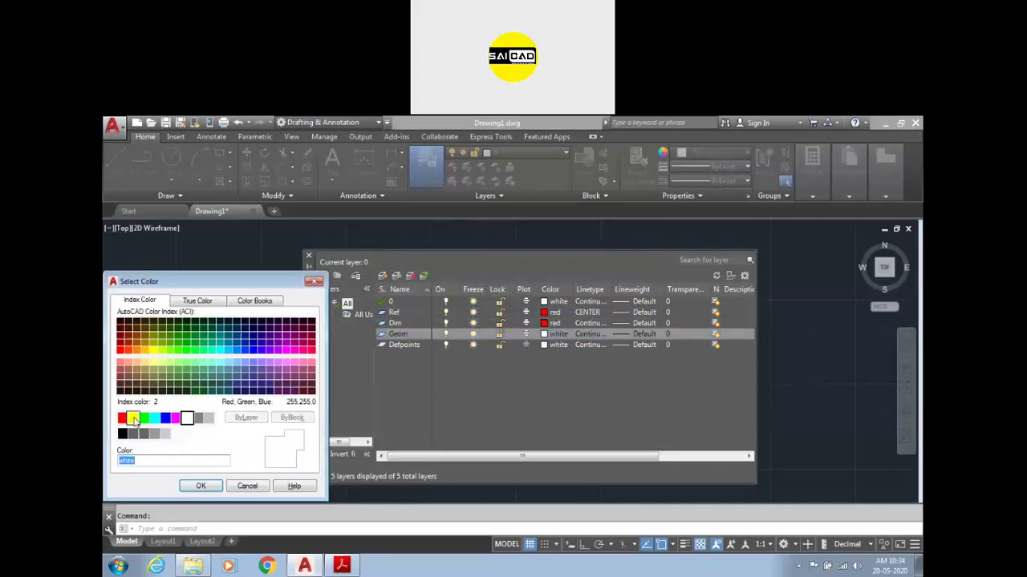
click(133, 418)
click(200, 488)
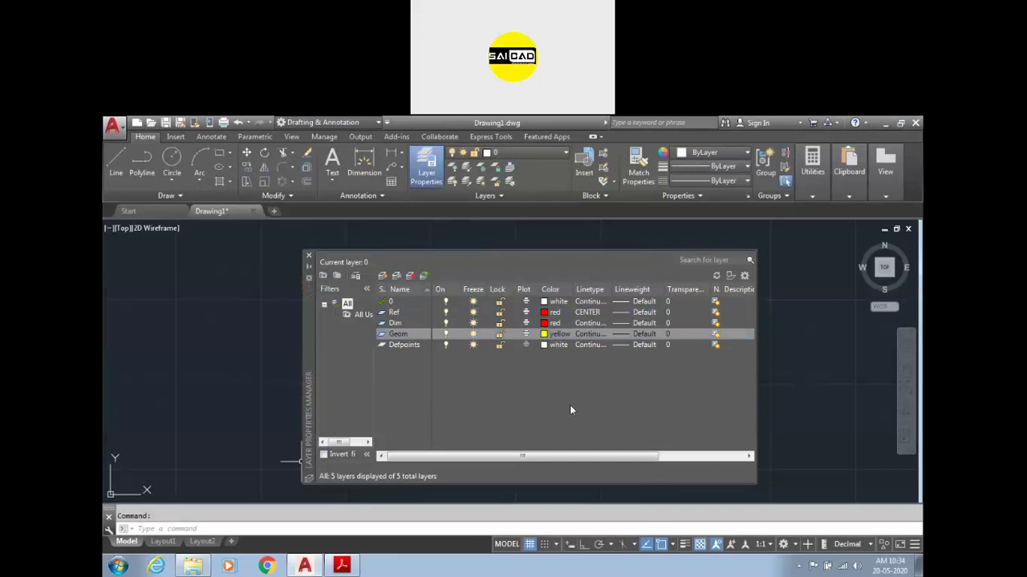
click(309, 257)
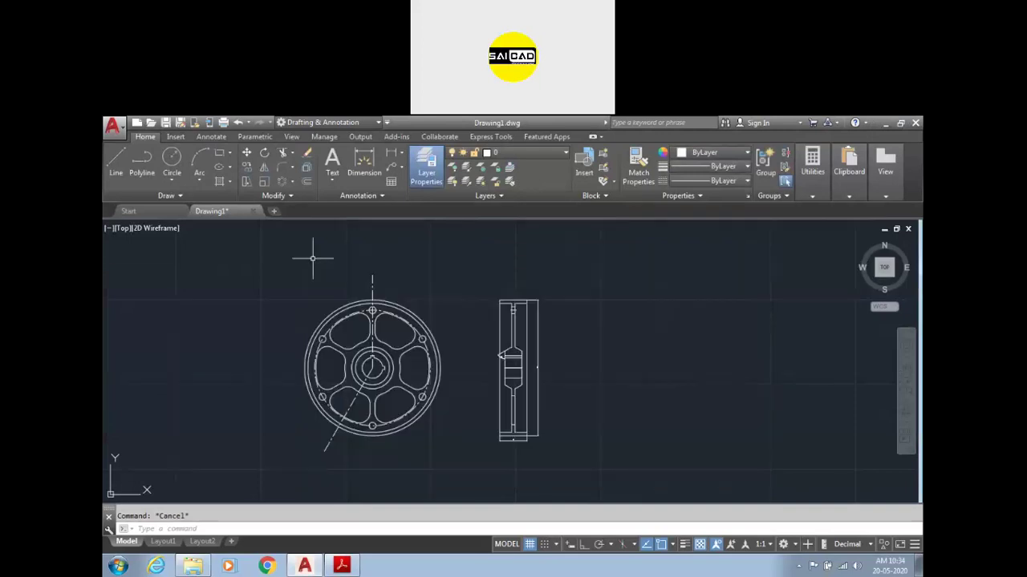
- Assign everything in the front view and the section view to the Geom layer
scroll(243, 385, up, 2)
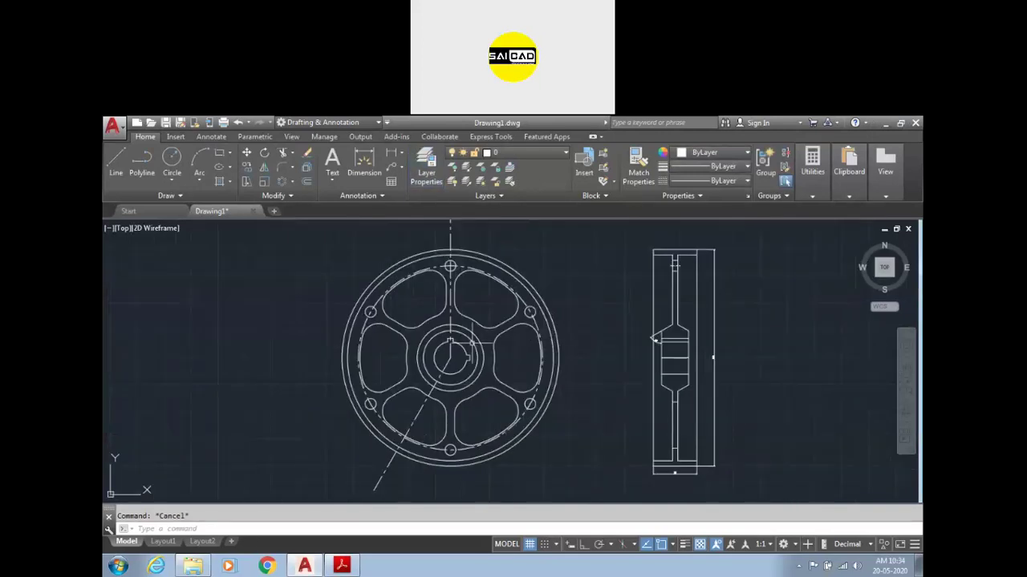
scroll(407, 299, down, 4)
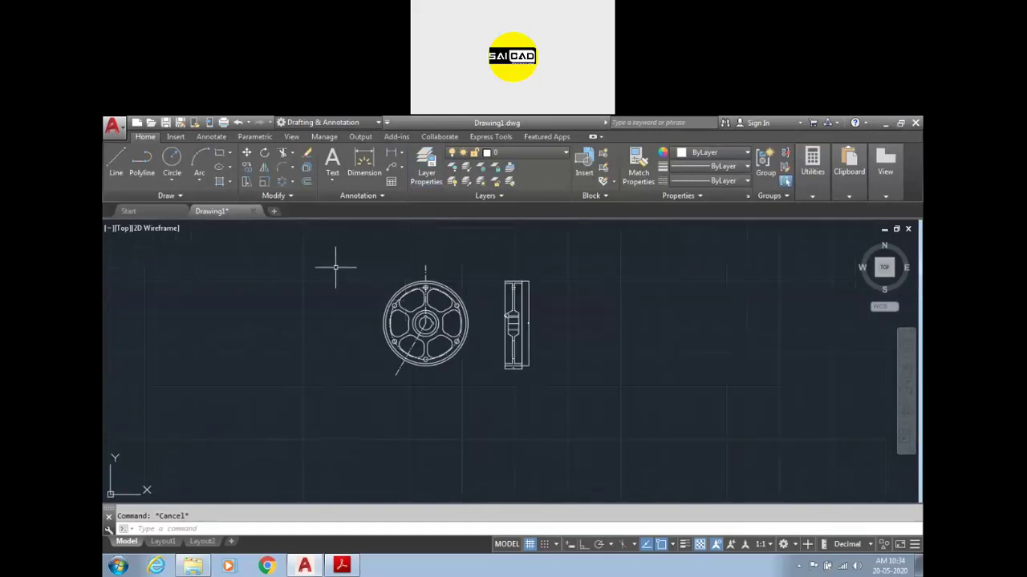
click(337, 268)
click(485, 378)
click(470, 252)
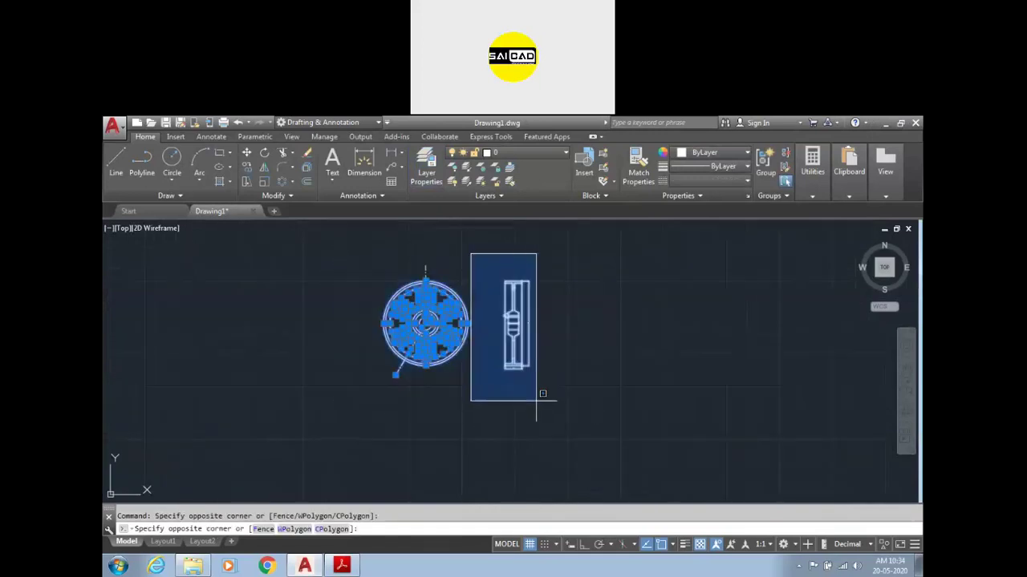
click(557, 420)
click(516, 155)
click(514, 209)
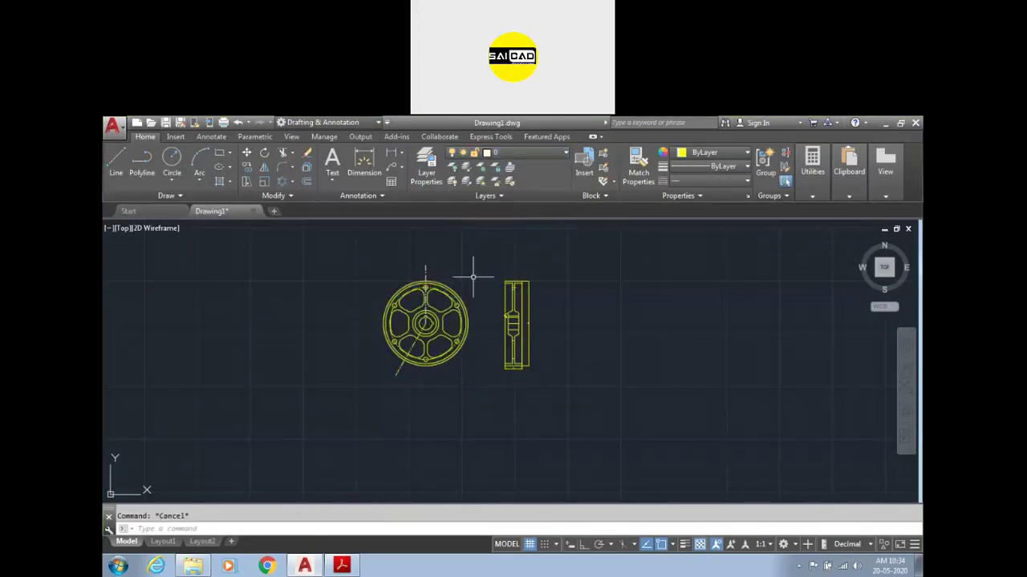
key(Escape)
- Put the front view's centre lines and bolt circle and the upper hole's centre line in the section on the Ref layer
scroll(437, 316, up, 4)
scroll(409, 321, up, 3)
click(411, 353)
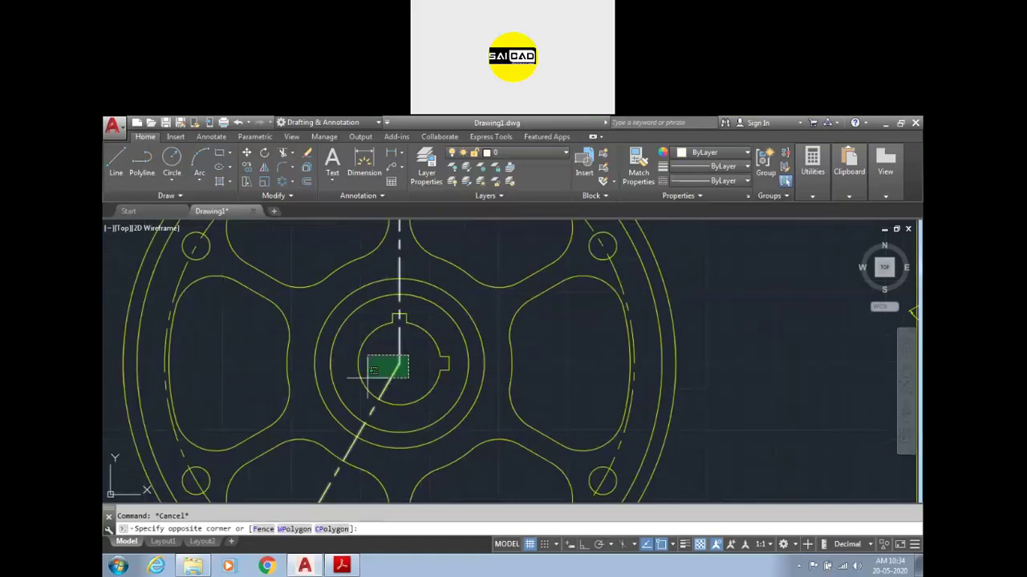
click(365, 376)
scroll(365, 376, down, 3)
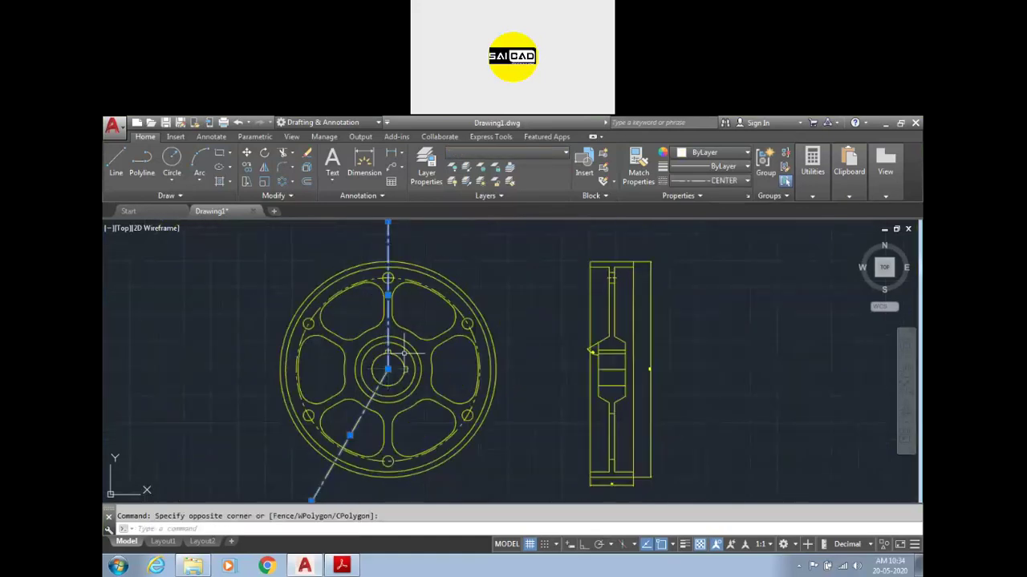
click(465, 311)
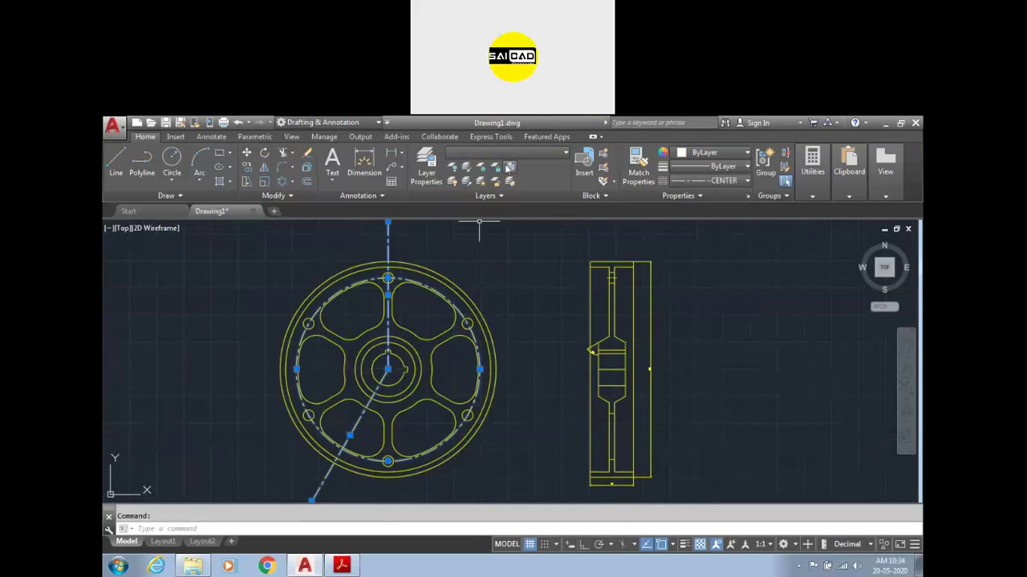
scroll(612, 267, up, 4)
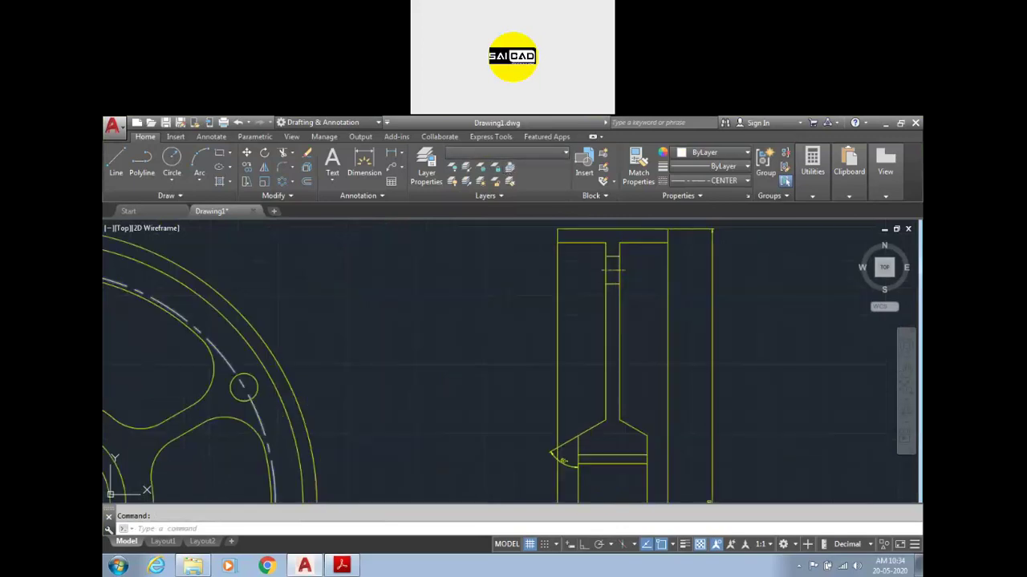
click(505, 152)
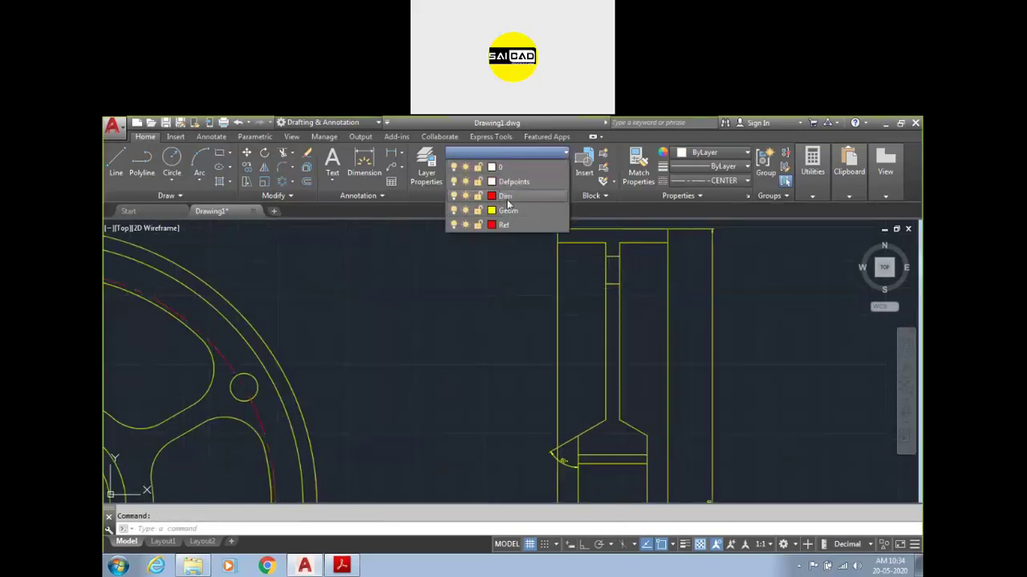
click(513, 224)
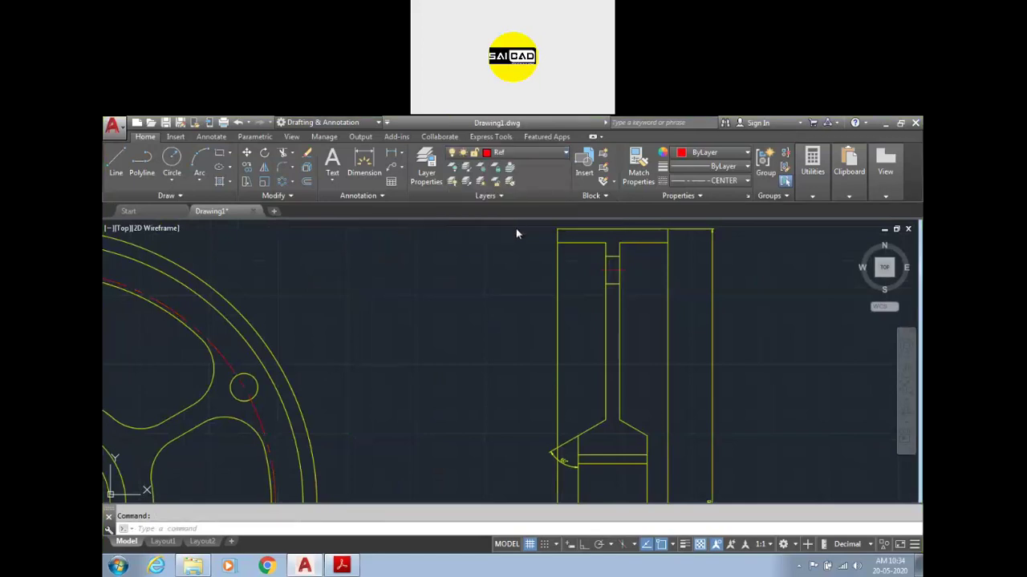
key(Escape)
- Put the section view's height, width and angle dimensions on the Dim layer
middle_drag(637, 309, 557, 297)
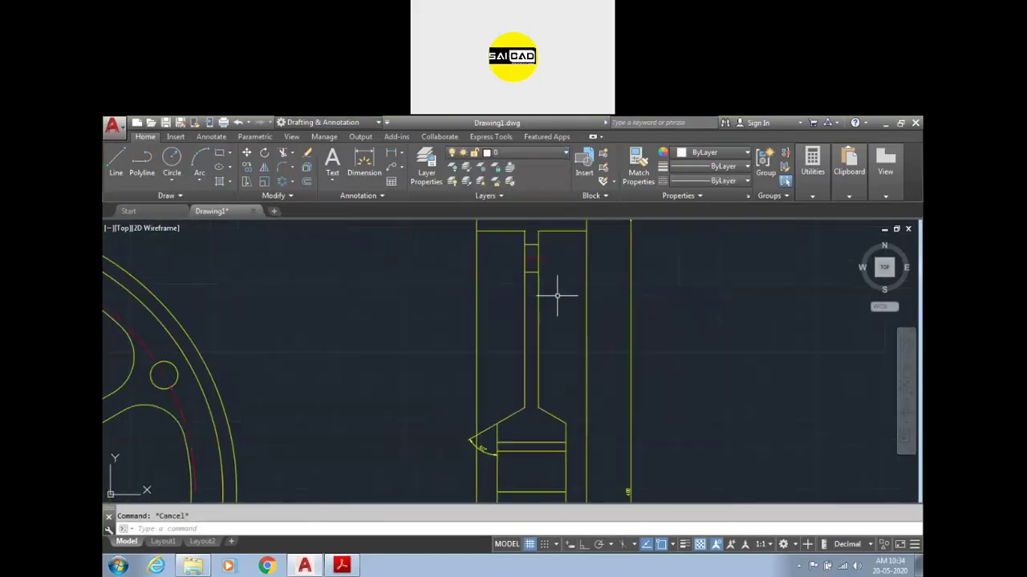
scroll(557, 297, down, 4)
scroll(571, 345, up, 4)
scroll(574, 347, down, 4)
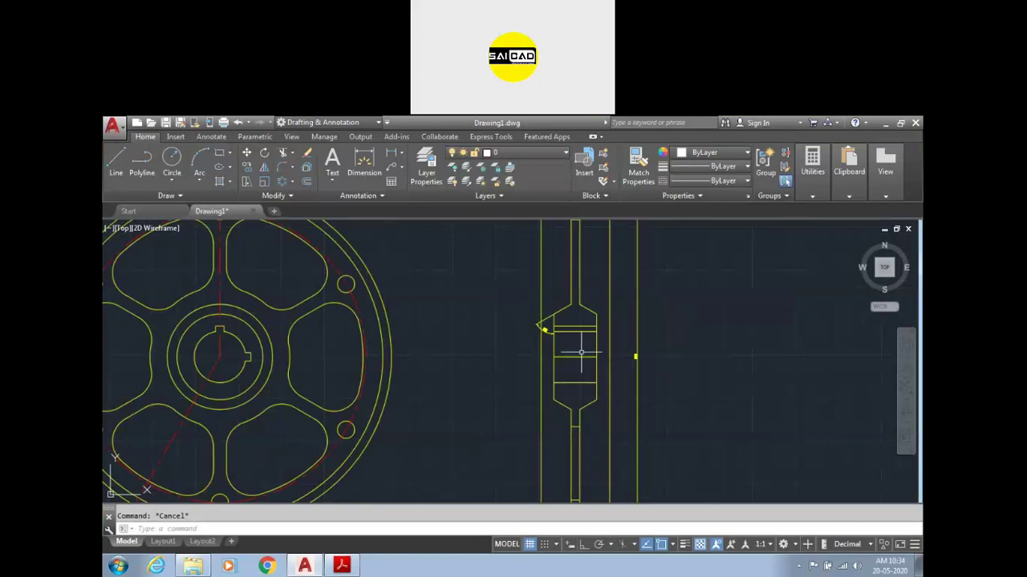
scroll(574, 347, up, 2)
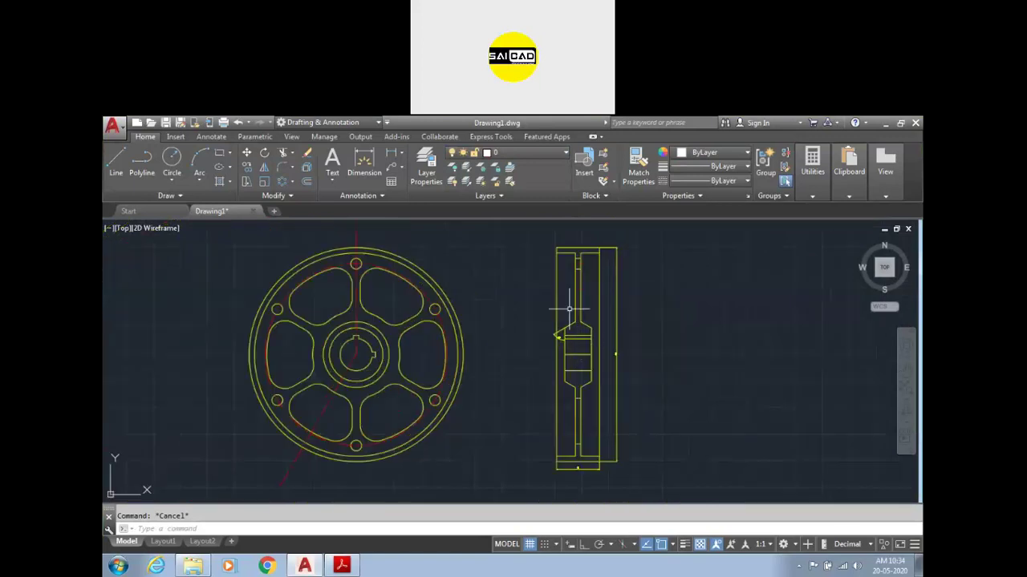
click(615, 337)
click(559, 334)
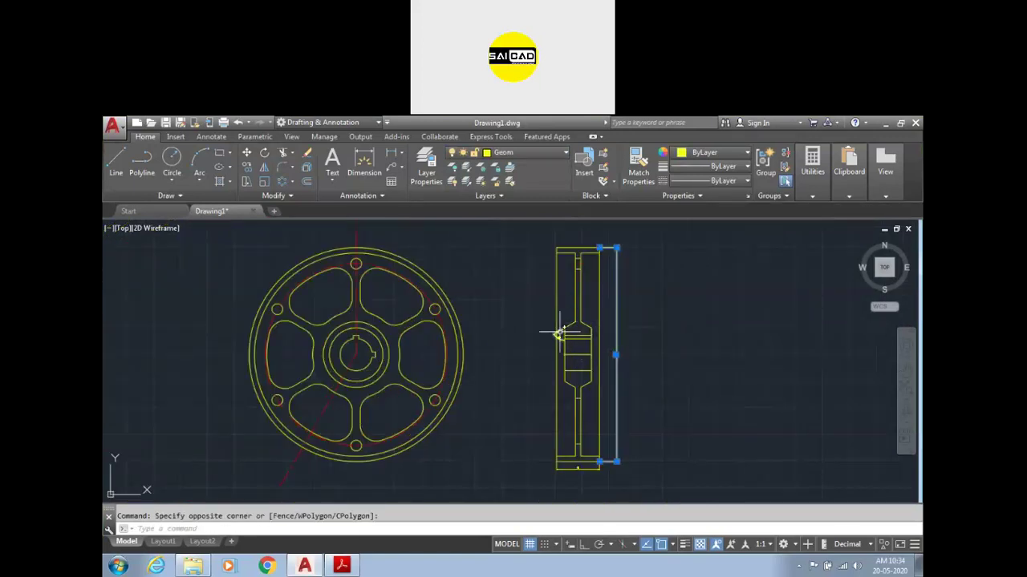
click(574, 436)
click(586, 470)
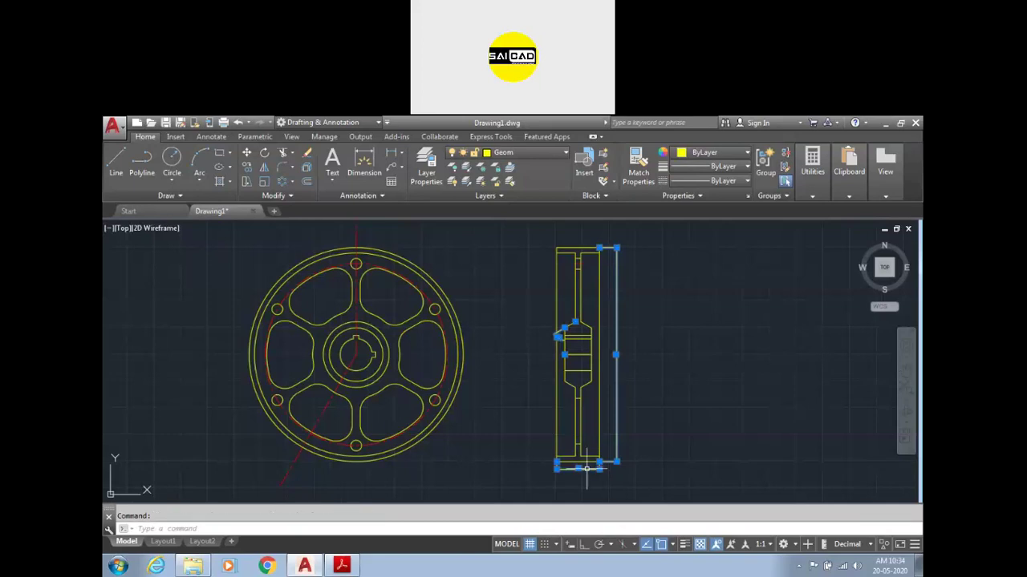
click(522, 152)
click(527, 208)
key(Escape)
- Modify the ISO-25 dimension style to use an overall scale of 5 for dimension features
text(d)
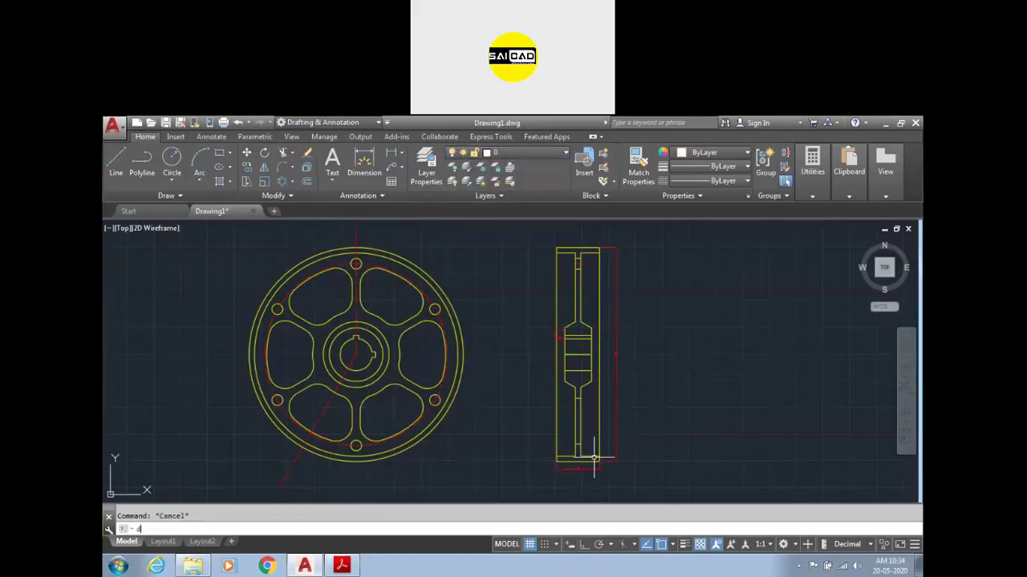
key(Return)
click(636, 314)
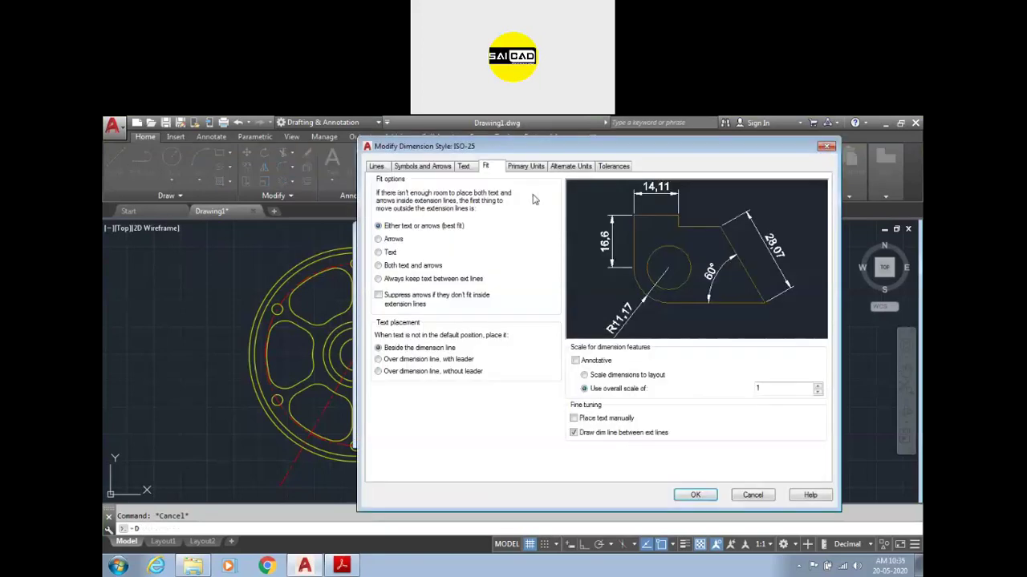
double_click(769, 389)
text(5)
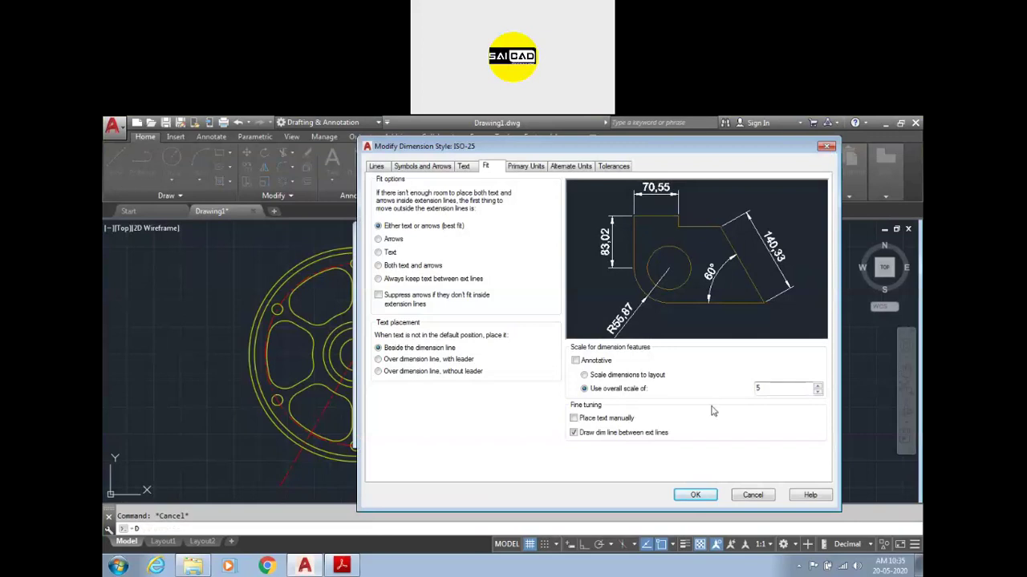
click(695, 495)
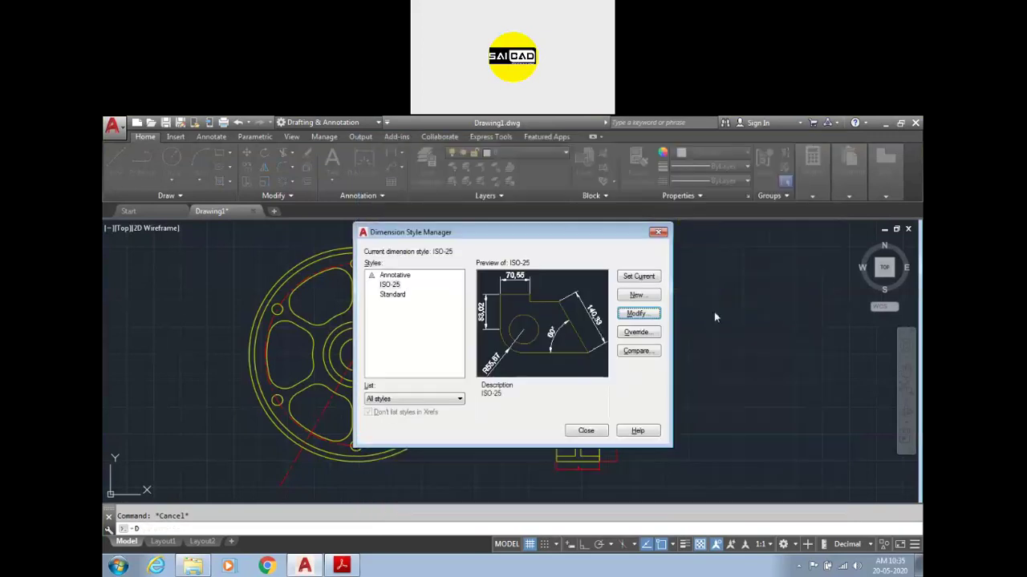
click(586, 432)
- Move the width dimension beneath the section view further down, clear of the wheel outline
scroll(585, 345, up, 4)
scroll(665, 365, down, 4)
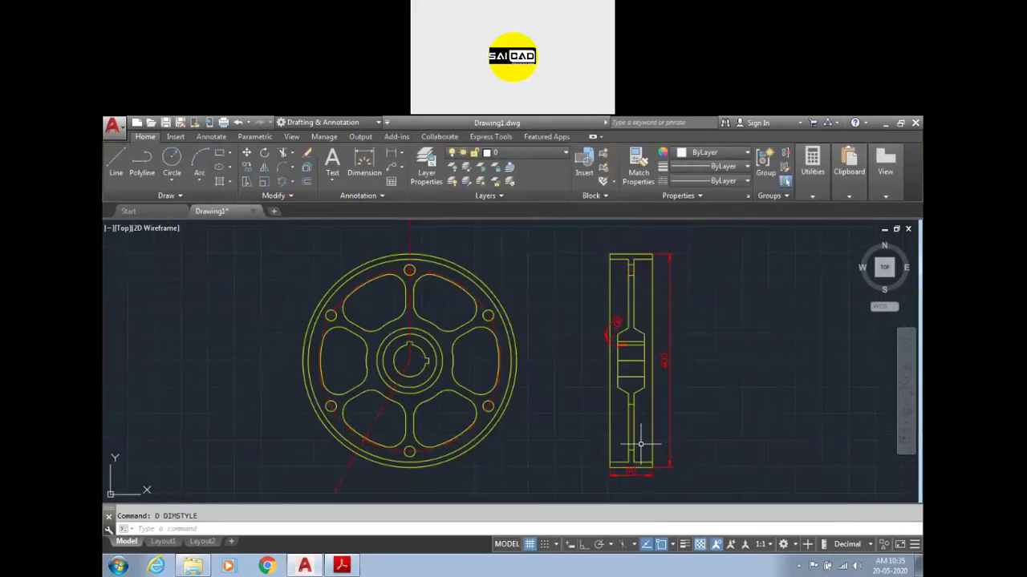
scroll(638, 449, up, 5)
click(620, 455)
click(621, 455)
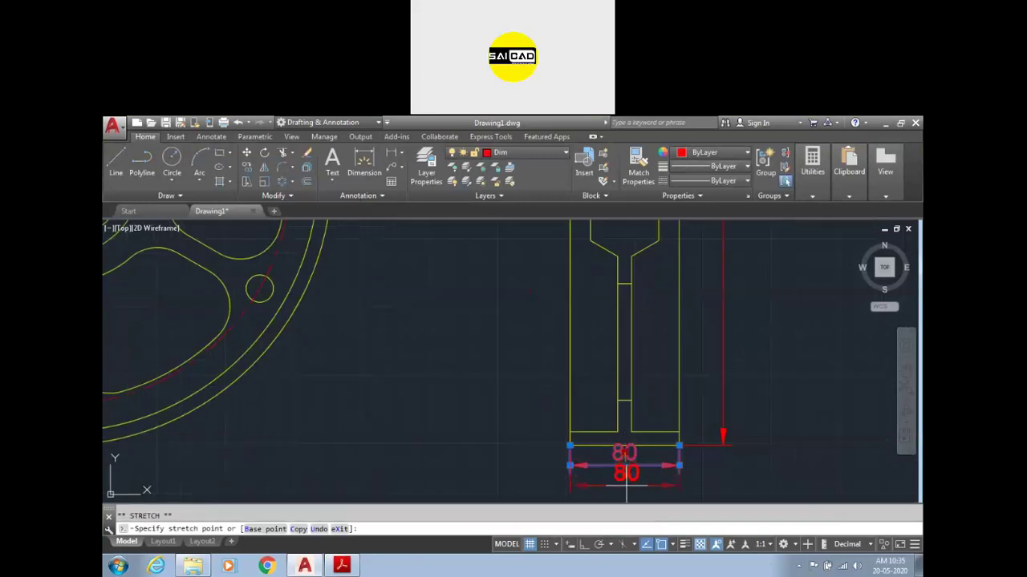
scroll(603, 321, down, 5)
key(Escape)
- Move the hub's angle dimension in the section view outward, down and clear of the wheel outline
scroll(614, 321, up, 4)
click(644, 293)
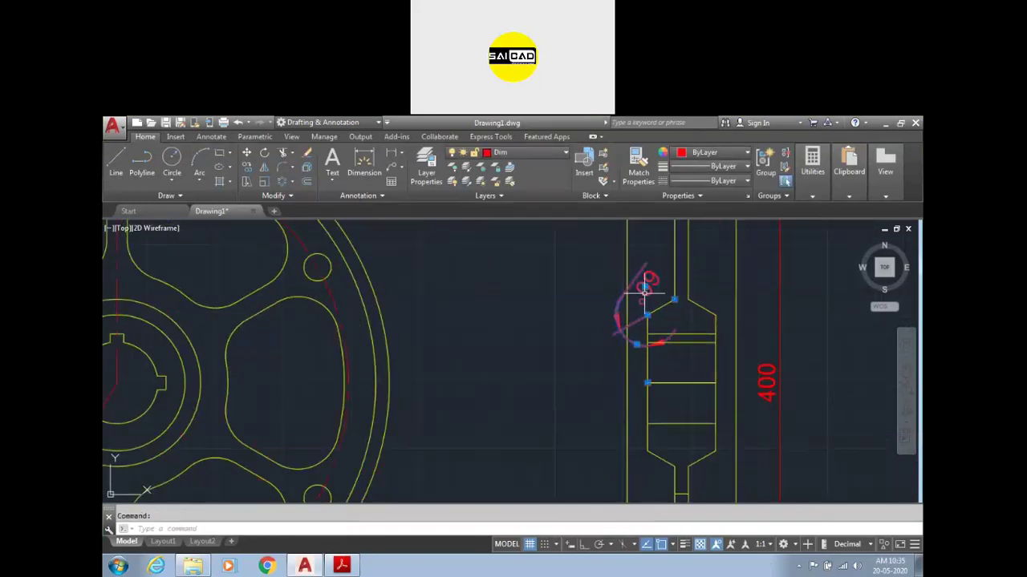
click(636, 344)
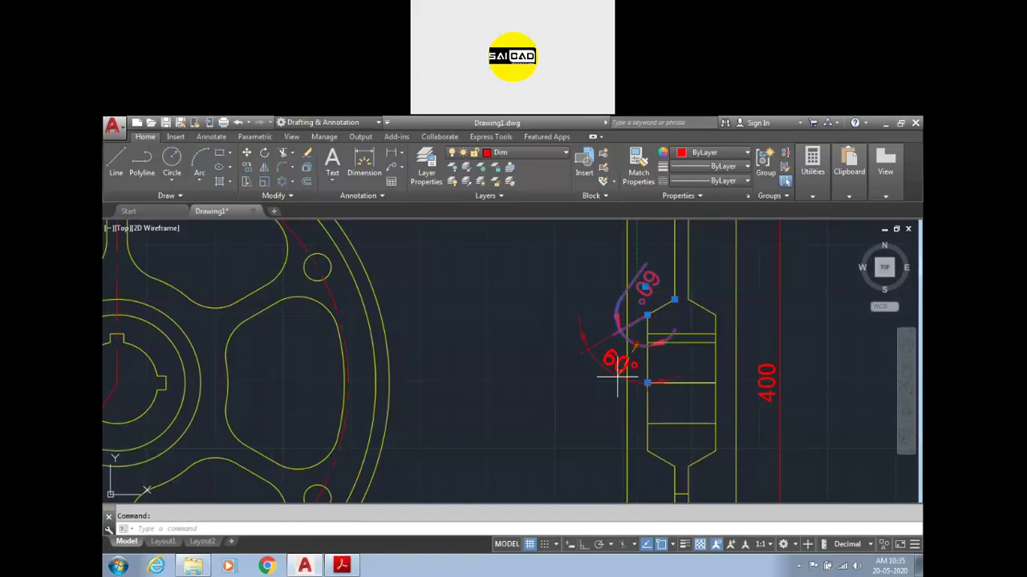
click(589, 409)
key(Escape)
scroll(625, 388, down, 3)
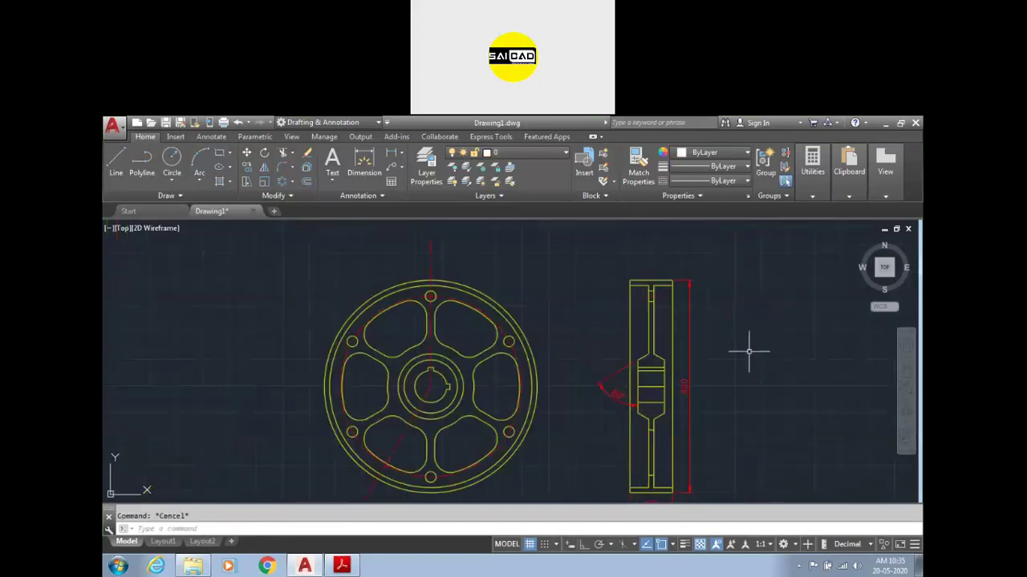
scroll(417, 359, down, 2)
click(365, 160)
scroll(568, 349, up, 3)
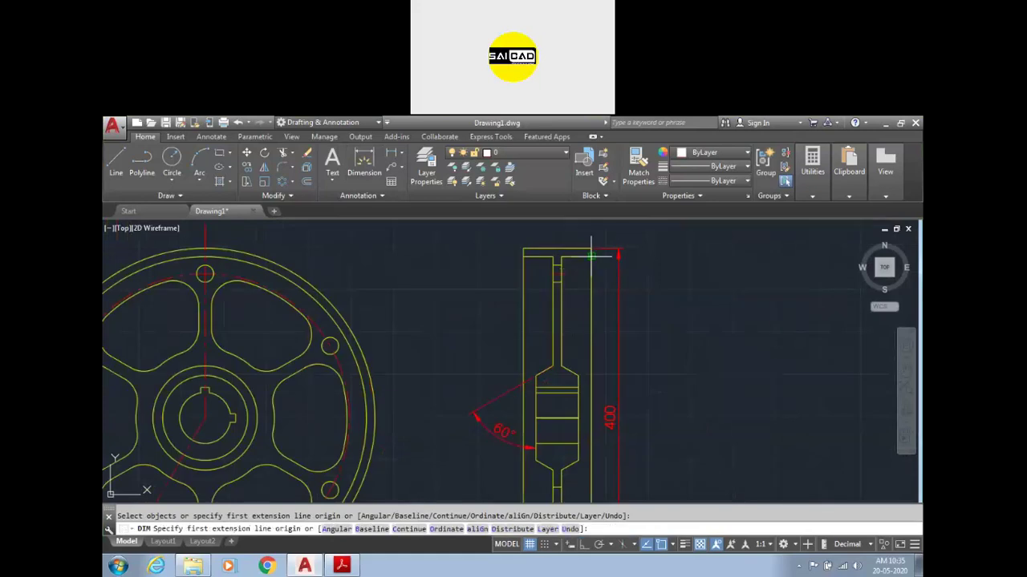
scroll(614, 255, down, 2)
click(435, 276)
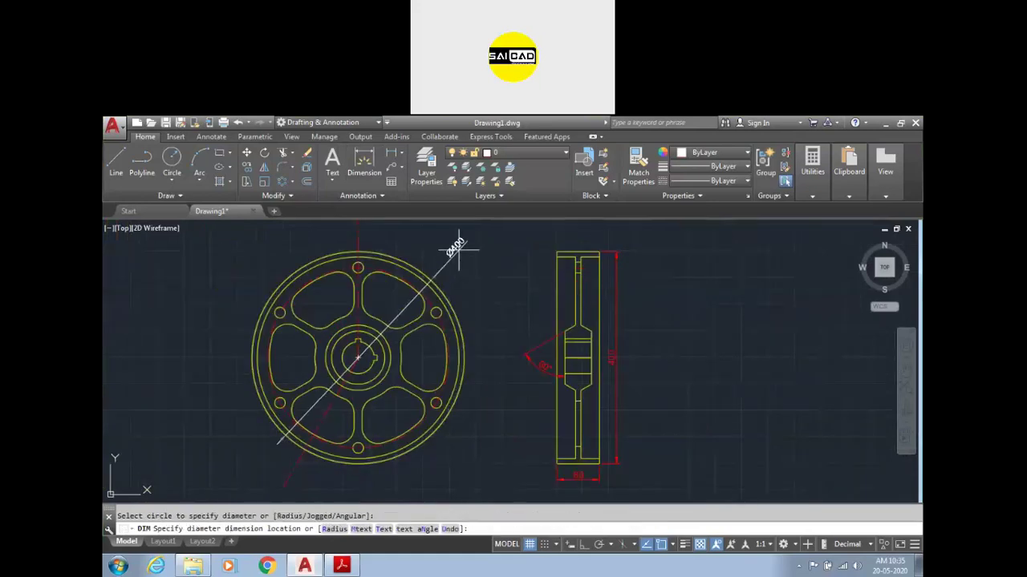
- Make Dim the current layer and dimension the diameter of the wheel's outermost circle in the front view
click(554, 151)
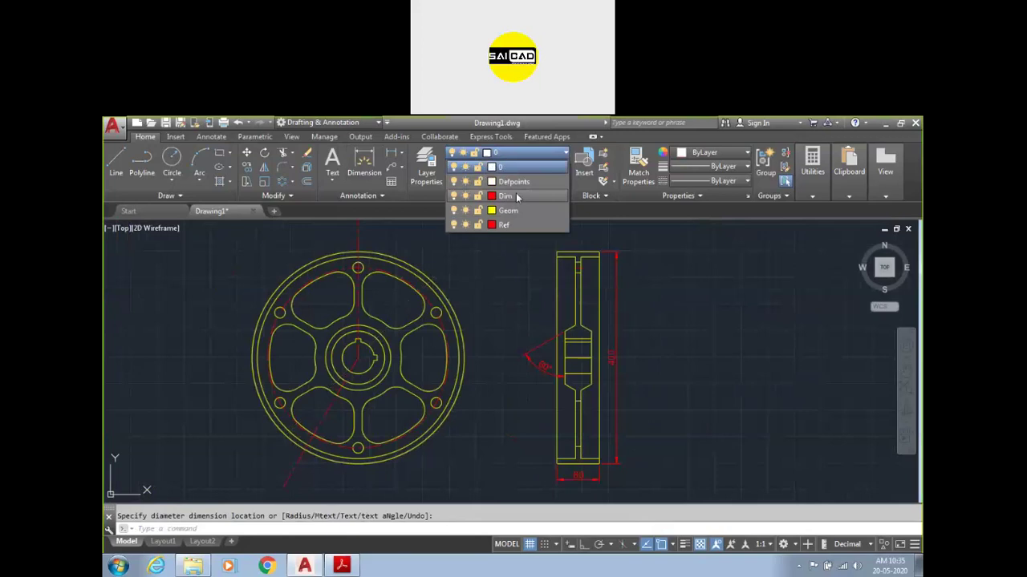
click(509, 198)
click(364, 165)
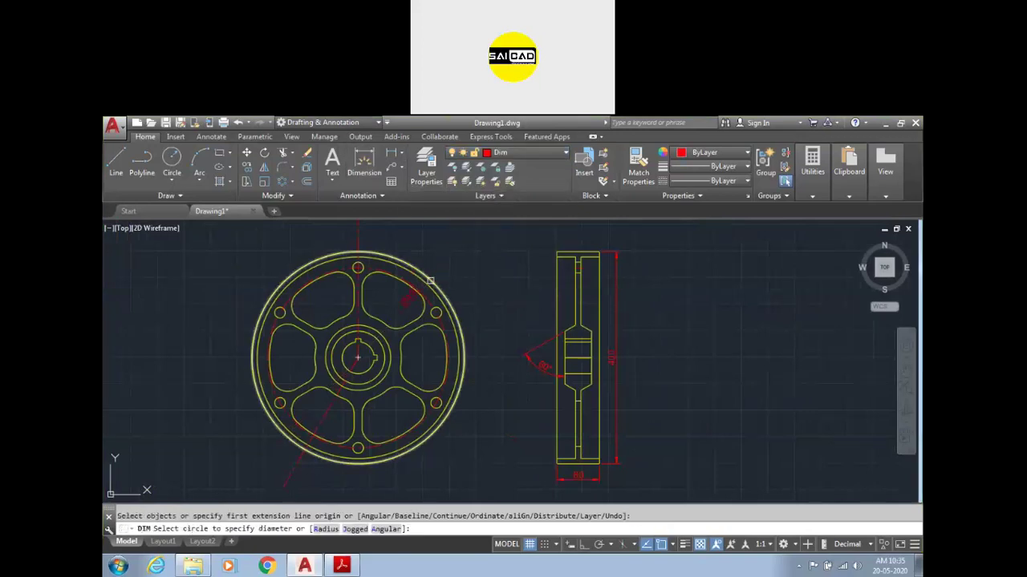
click(430, 279)
click(447, 292)
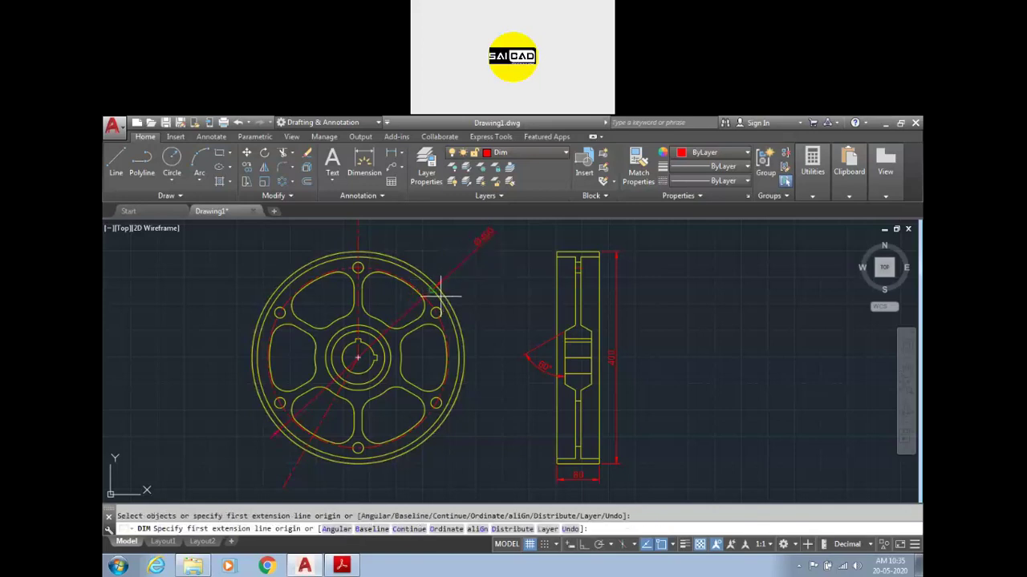
- Dimension the diameters of the rim's inner circle and the topmost bolt hole, placing both texts outside the wheel
scroll(446, 295, up, 4)
click(417, 277)
click(548, 234)
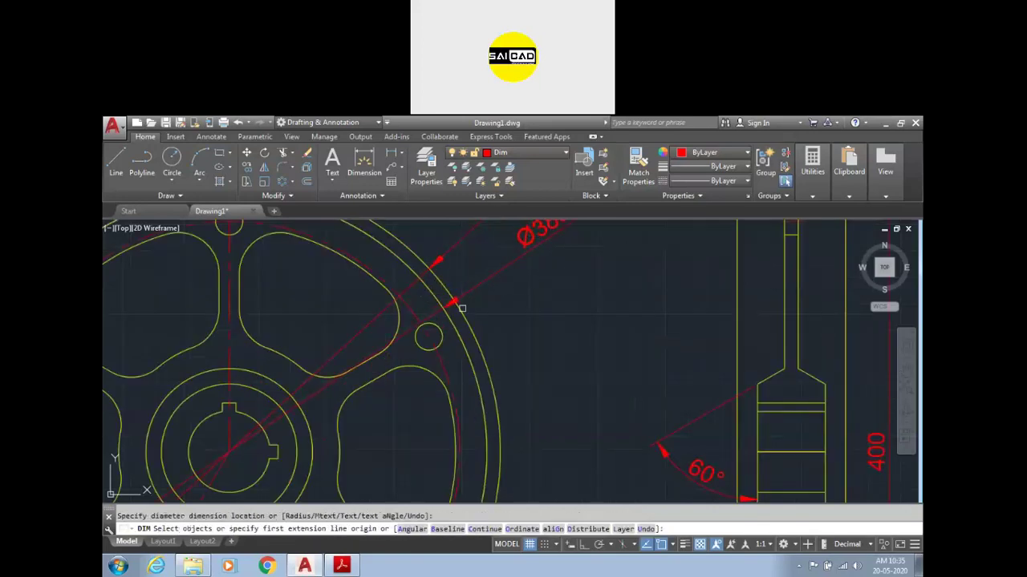
scroll(497, 377, down, 4)
scroll(396, 316, up, 4)
click(433, 324)
click(292, 230)
scroll(459, 281, down, 4)
- Add radius dimensions to the upper-left pocket's outer arc and the left pocket's hub-side arc, with their texts outside the wheel
scroll(404, 325, up, 4)
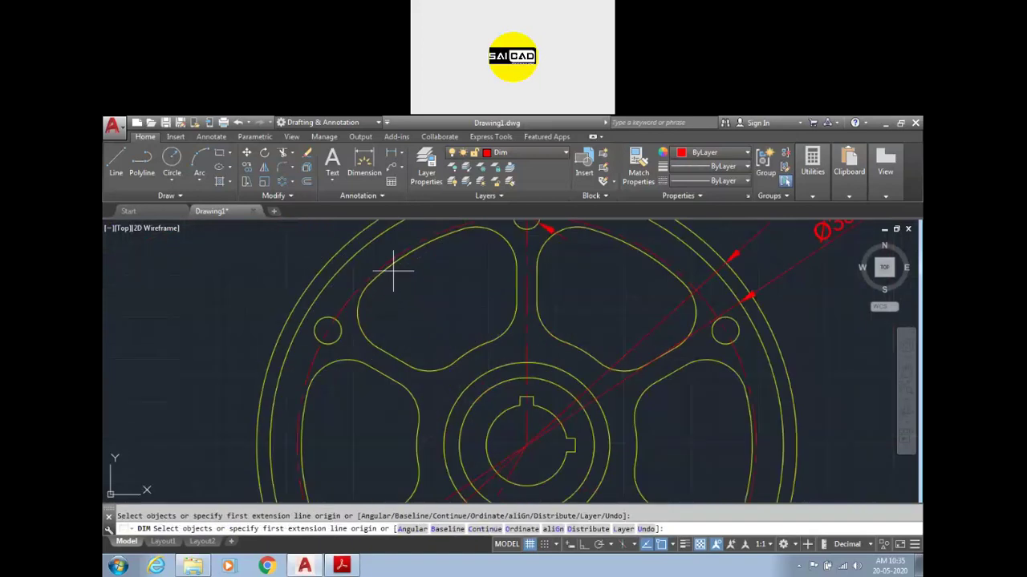
click(393, 270)
scroll(390, 265, down, 4)
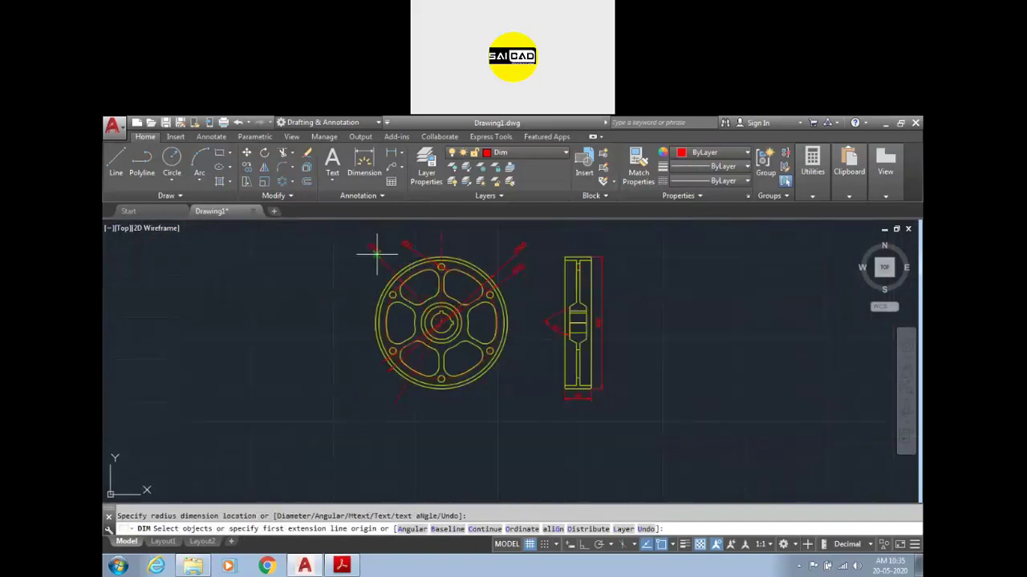
click(376, 255)
scroll(393, 261, up, 4)
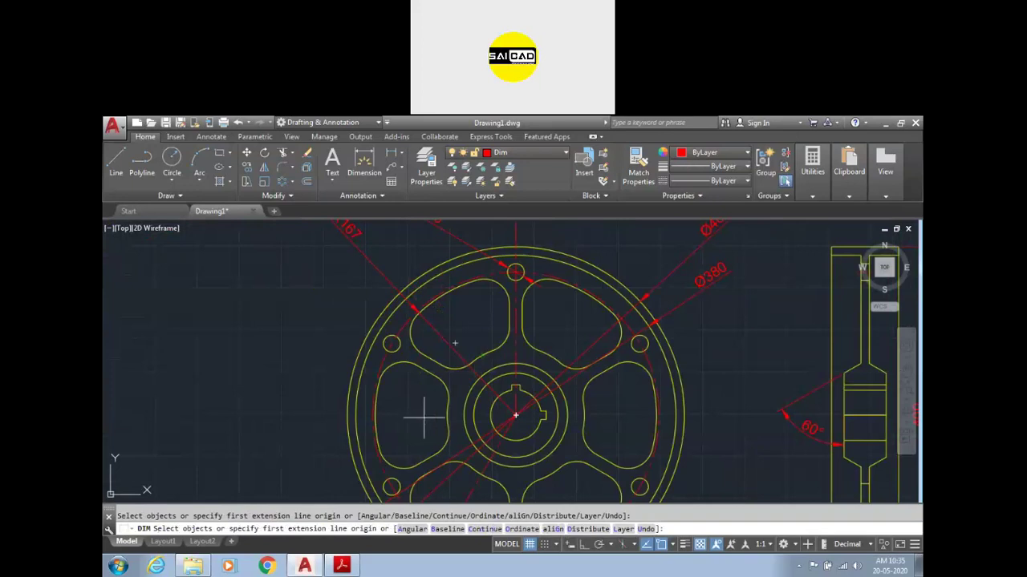
scroll(444, 409, up, 6)
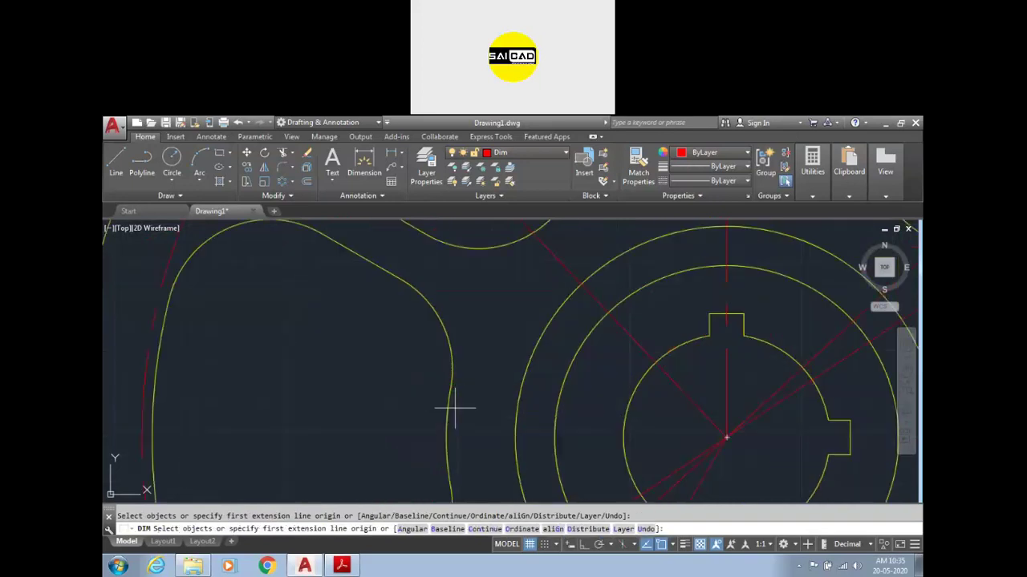
click(445, 409)
scroll(445, 409, down, 5)
click(270, 378)
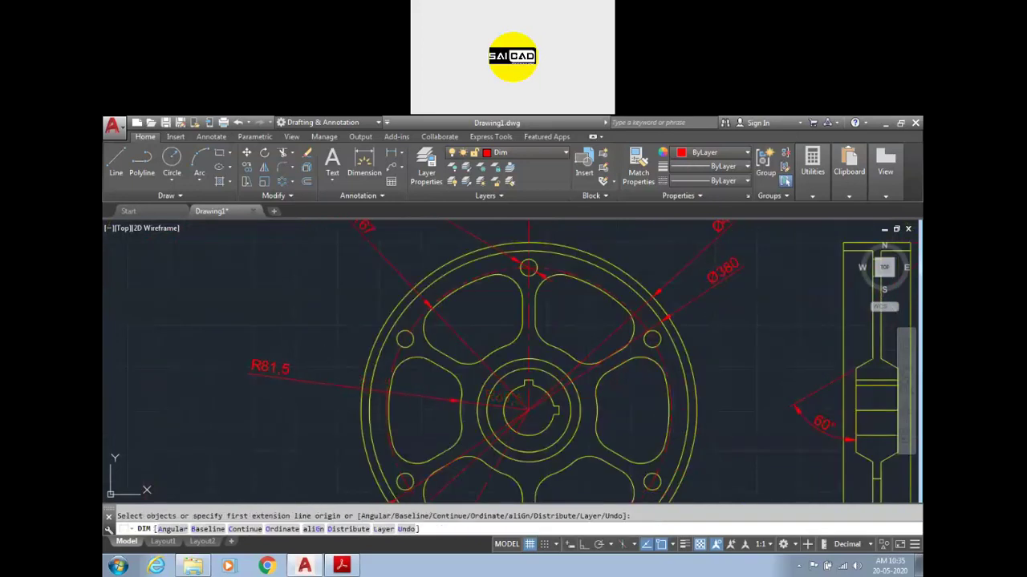
- Dimension the diameter of the bolt holes' dashed pitch circle, placing the text outside the rim
scroll(393, 365, down, 4)
scroll(401, 369, up, 8)
click(475, 315)
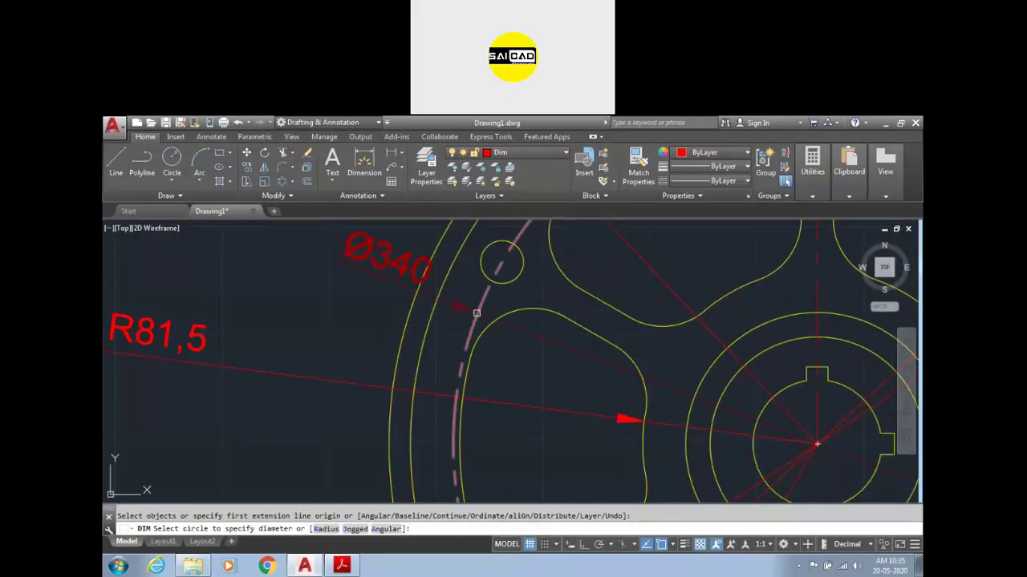
click(305, 286)
scroll(288, 345, down, 7)
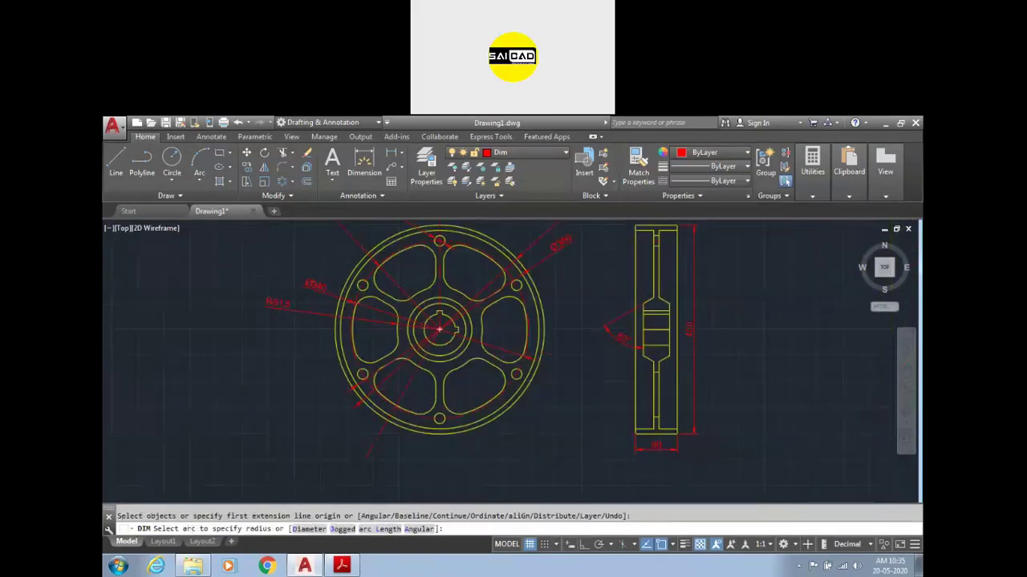
- Dimension the horizontal distance from the bore centre to the side keyway's outer edge, placing it beneath the wheel
scroll(483, 337, up, 6)
scroll(481, 340, up, 4)
click(355, 320)
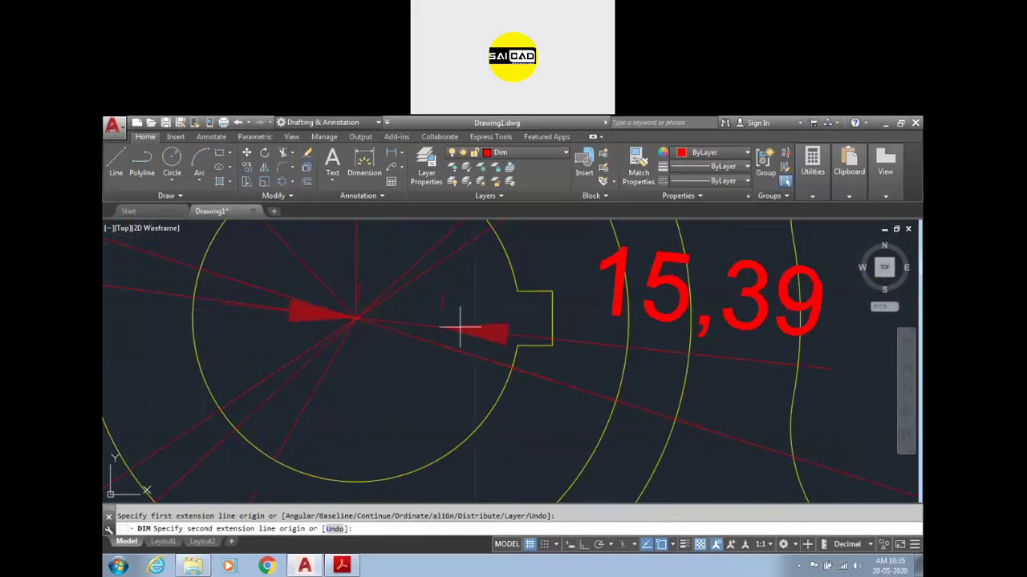
click(552, 345)
scroll(543, 316, down, 6)
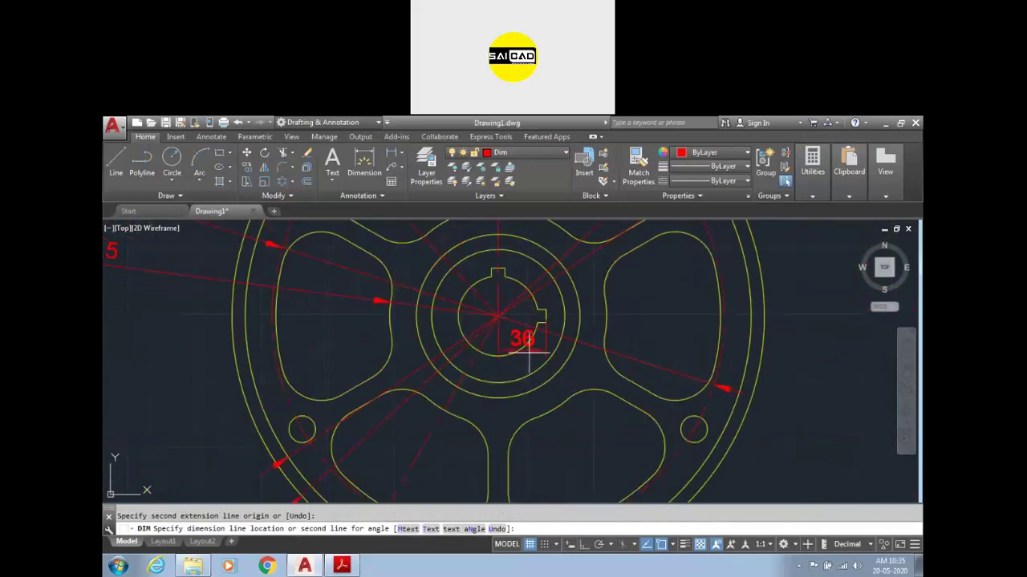
scroll(536, 361, down, 6)
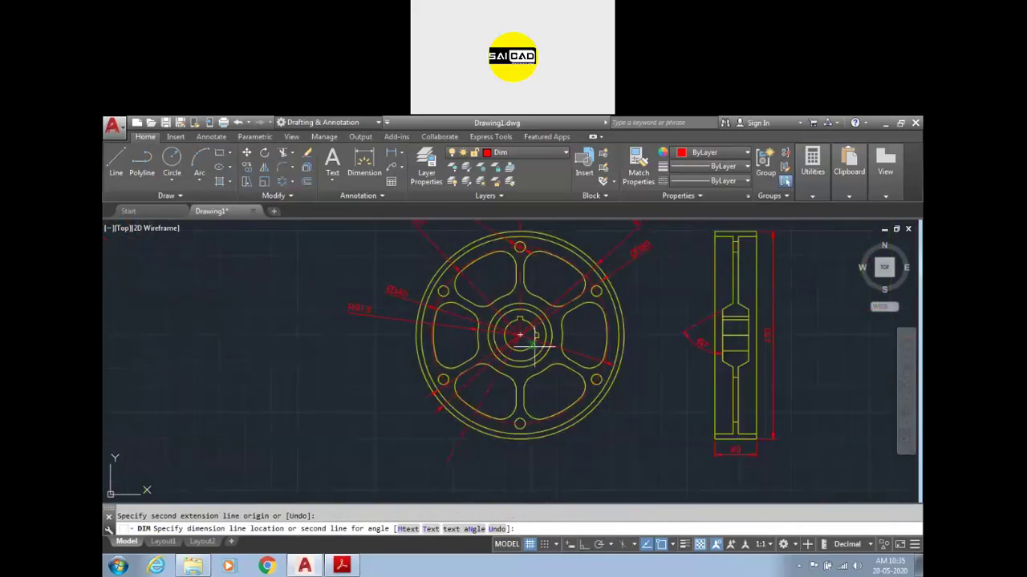
click(536, 426)
scroll(536, 336, up, 10)
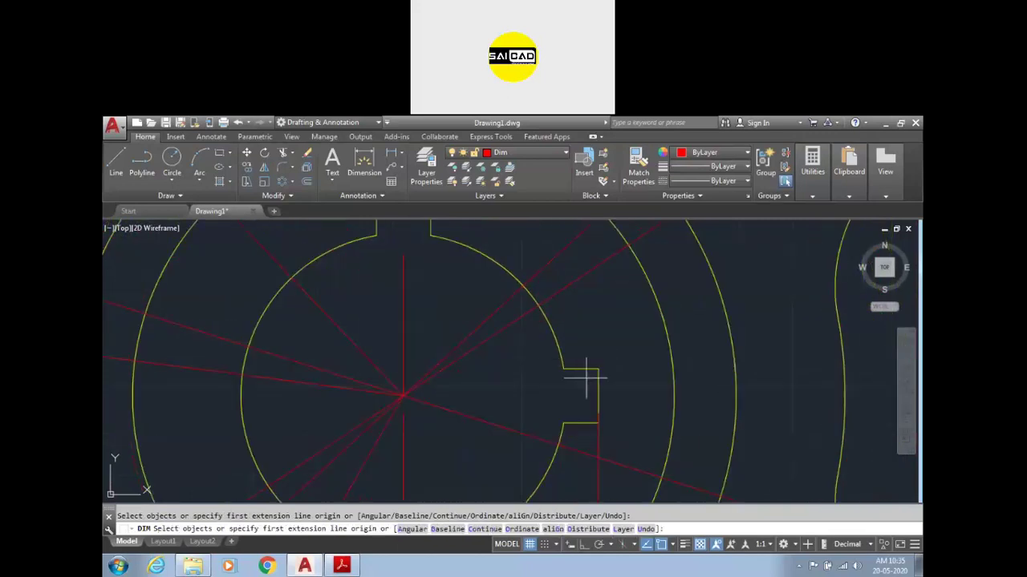
scroll(597, 375, down, 2)
key(Escape)
- Examine the dimensions placed on the wheel's front view and section view
scroll(571, 377, down, 5)
scroll(565, 390, up, 4)
scroll(463, 358, down, 4)
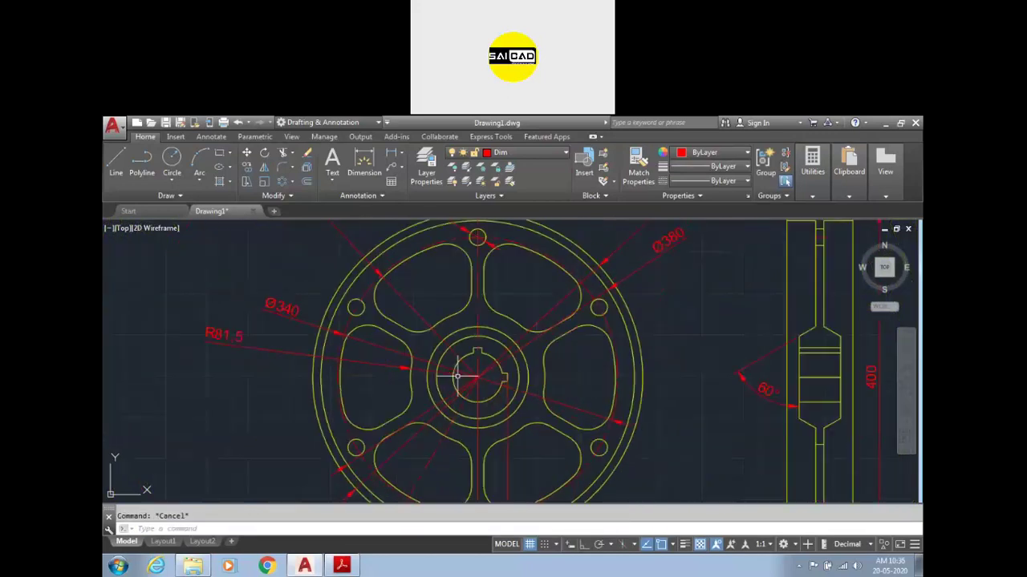
scroll(488, 420, down, 5)
scroll(529, 429, up, 2)
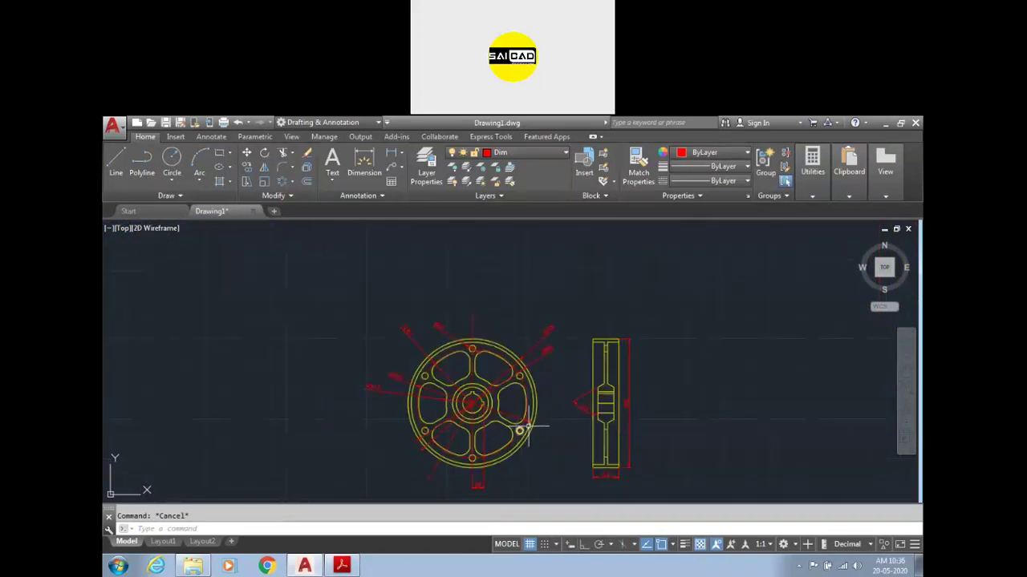
scroll(605, 394, up, 4)
scroll(606, 374, down, 5)
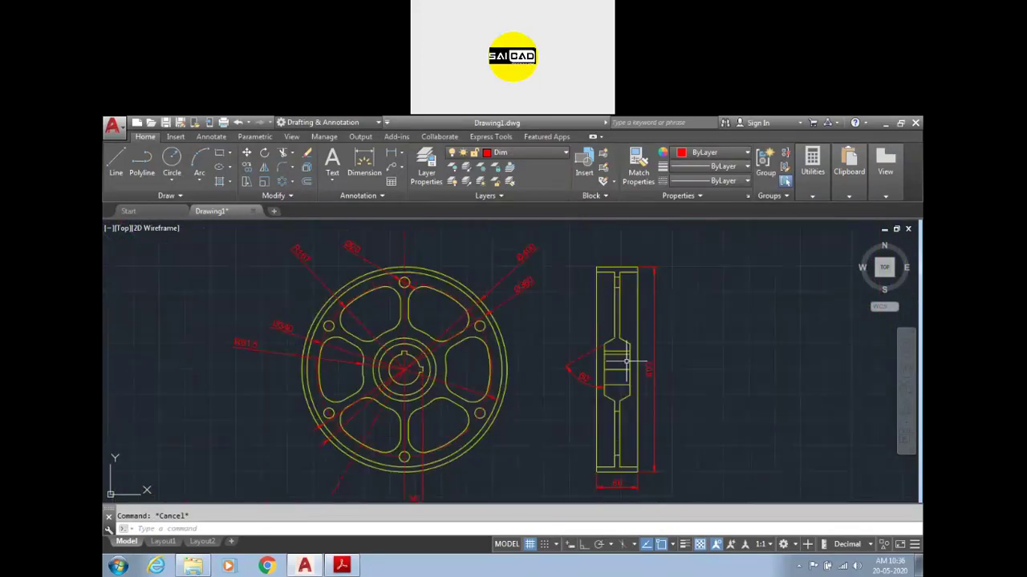
scroll(625, 363, down, 2)
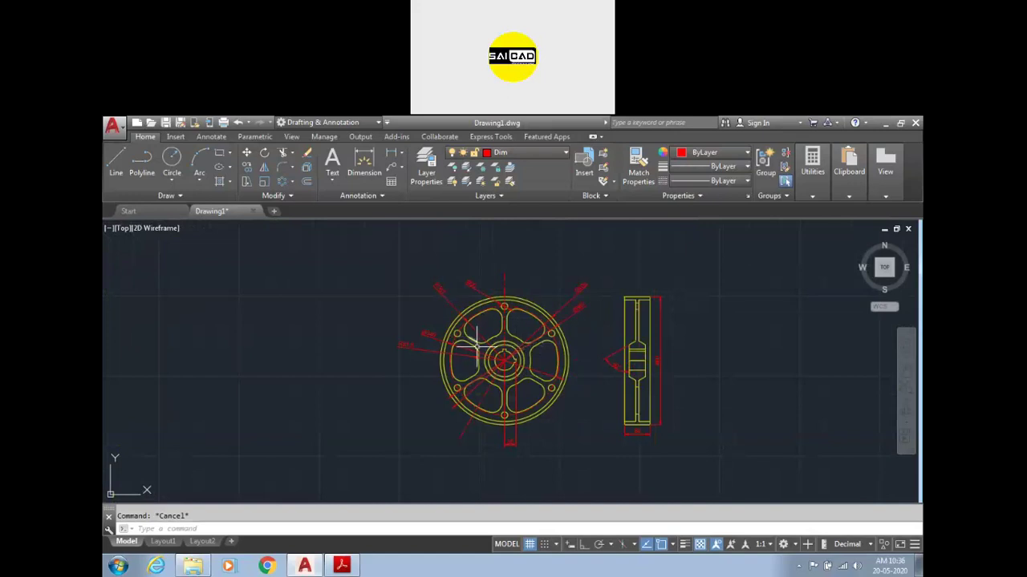
- Switch to the SaiCad AutoCAD Assignment 3 PDF, review the wheel drawing and the bill of materials exercise, and close the PDF
click(341, 566)
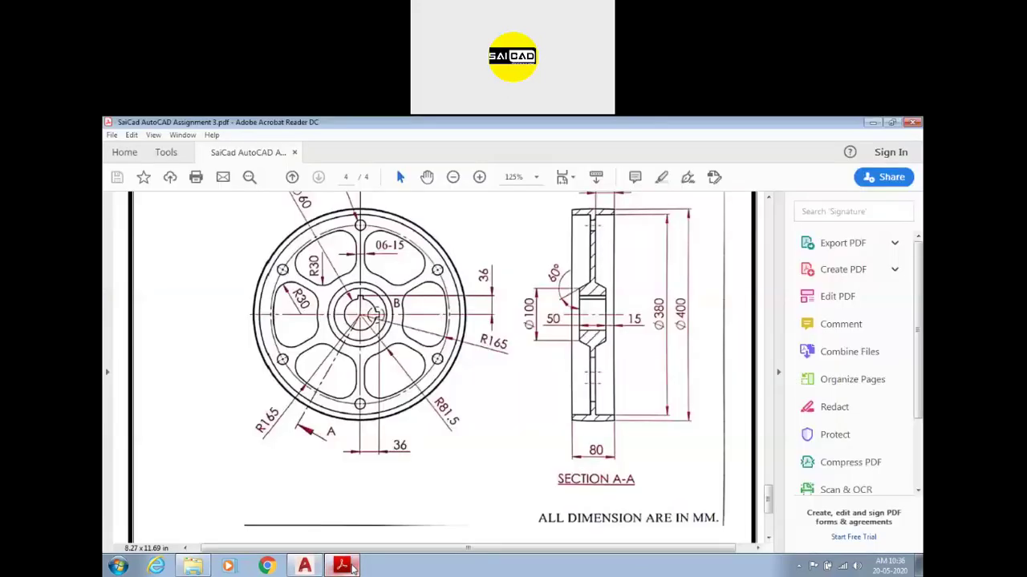
ctrl+scroll(433, 487, down, 3)
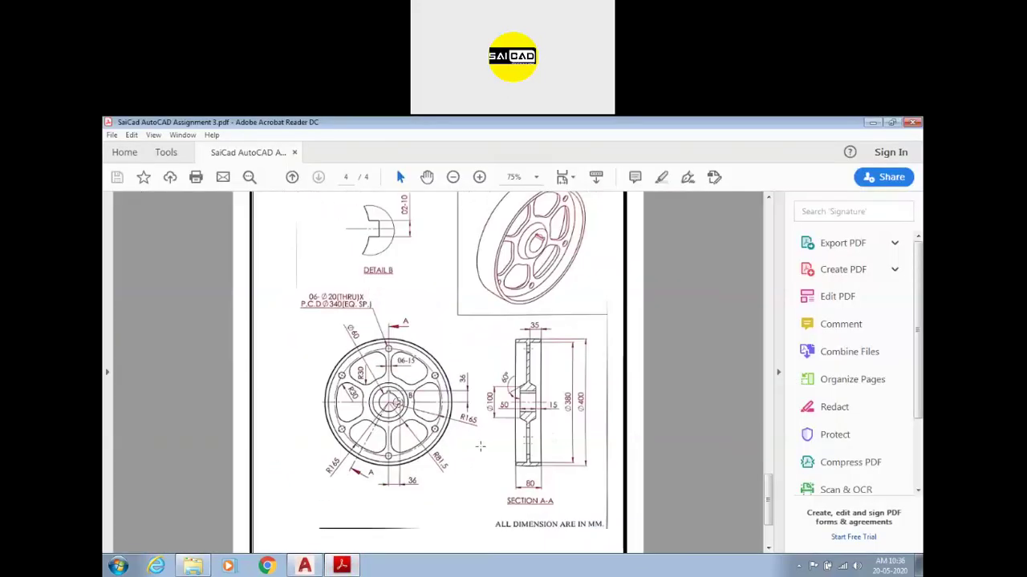
ctrl+scroll(480, 447, up, 3)
ctrl+scroll(479, 447, down, 1)
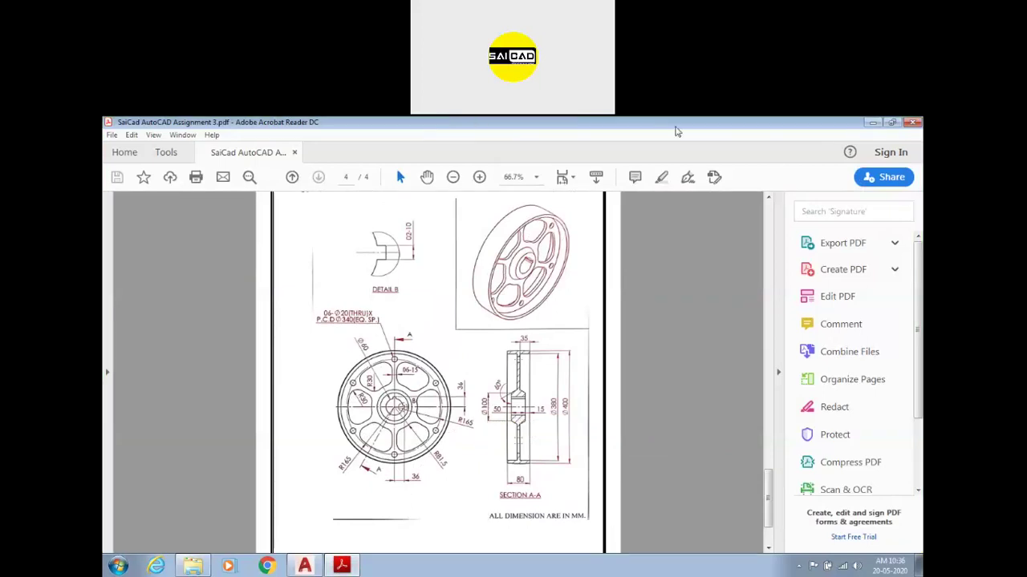
click(652, 134)
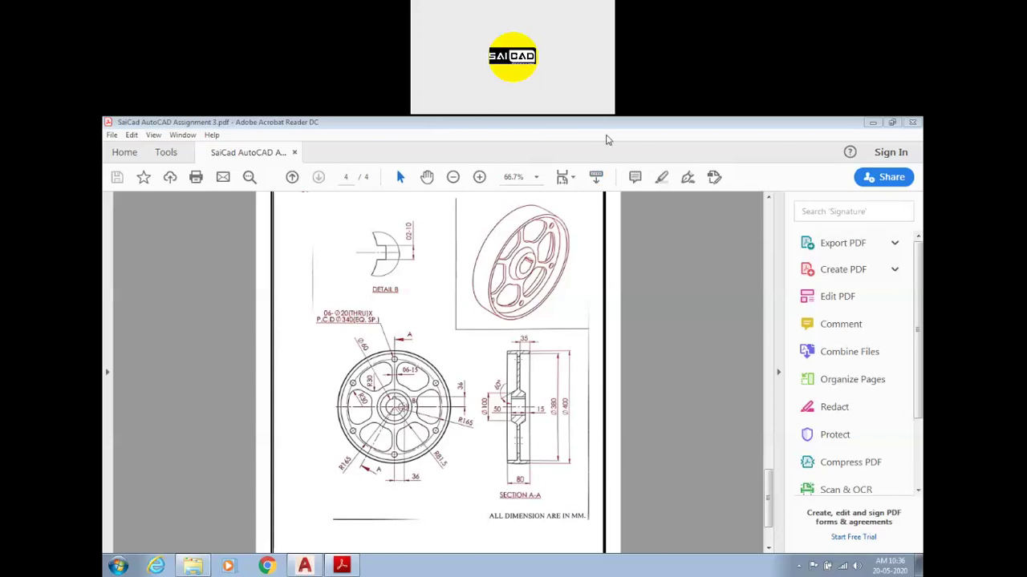
scroll(654, 277, down, 3)
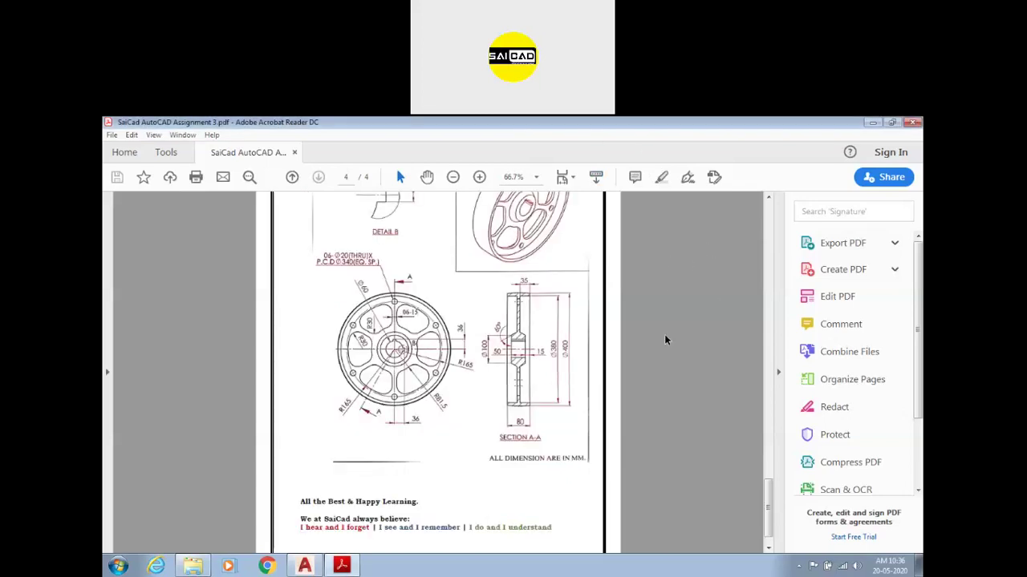
scroll(688, 274, up, 15)
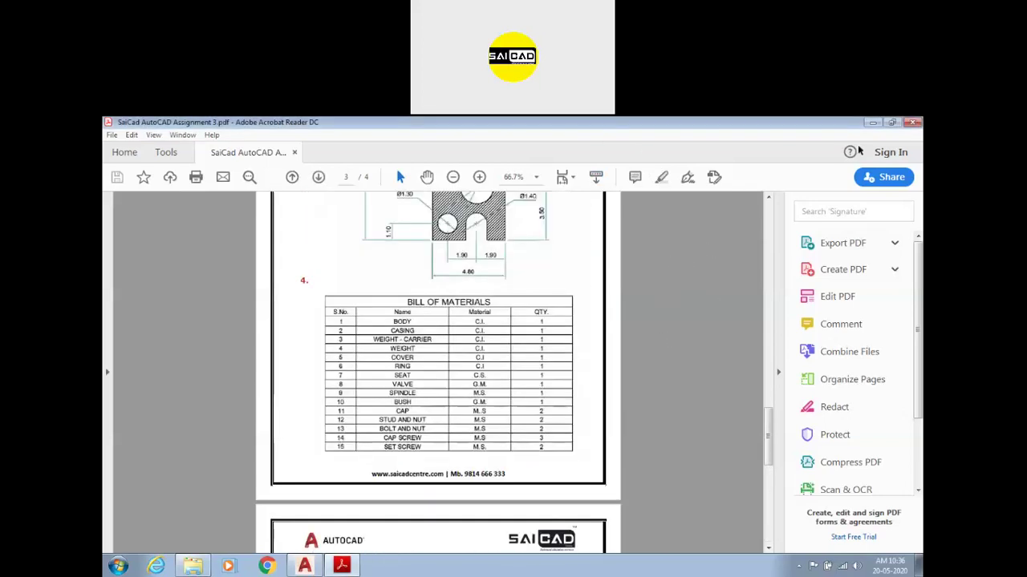
click(911, 124)
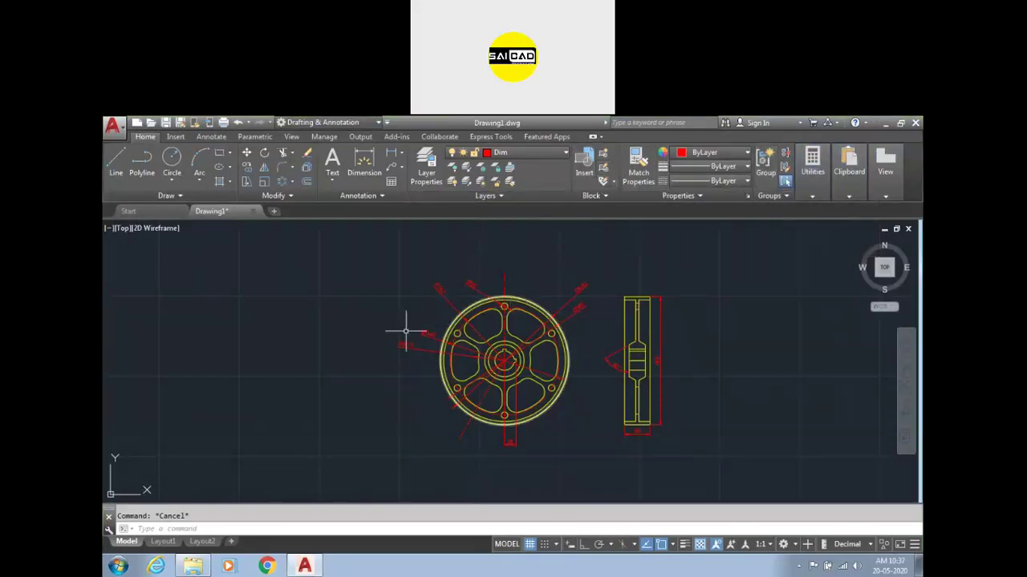
scroll(377, 377, down, 4)
scroll(457, 393, up, 2)
scroll(449, 389, up, 3)
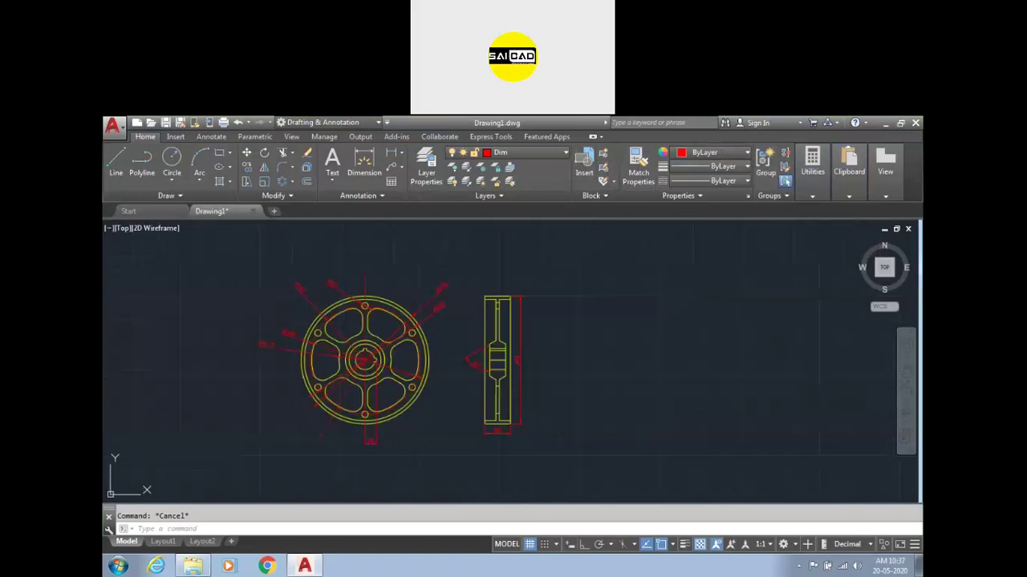
scroll(319, 401, down, 3)
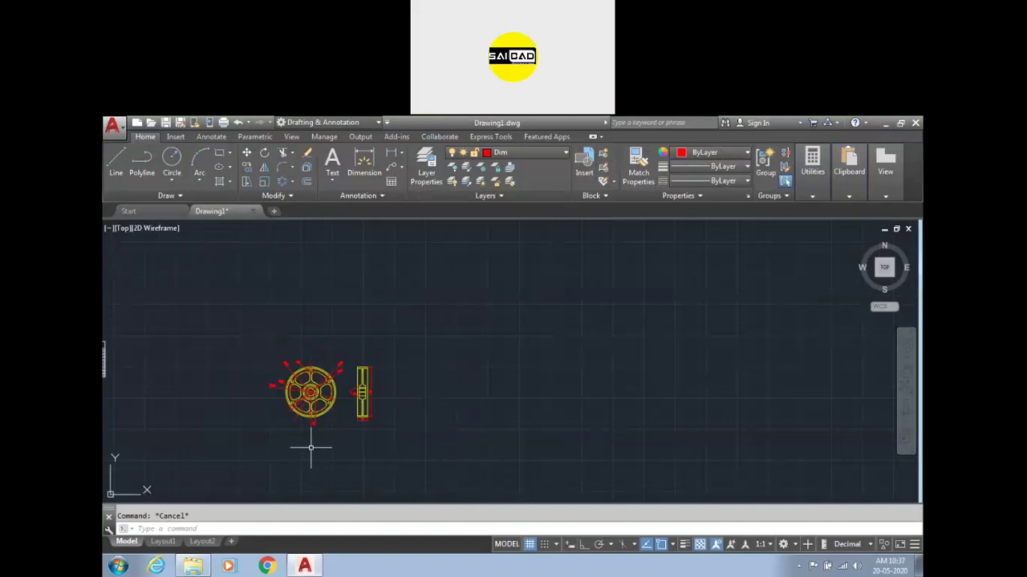
- Open the Tool Palettes window and move it slightly further into the drawing area
text(TP)
key(Return)
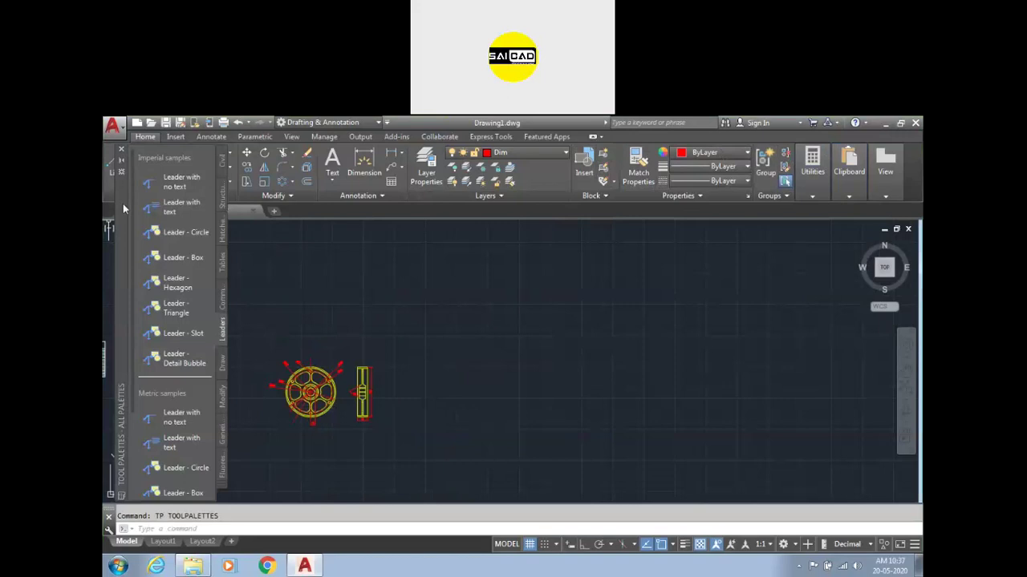
drag(123, 206, 141, 206)
- Browse the Civil, Structural, Hatches and Fills, Tables, Command Tool Samples, Leaders, Draw and Mechanical tool palettes
click(239, 163)
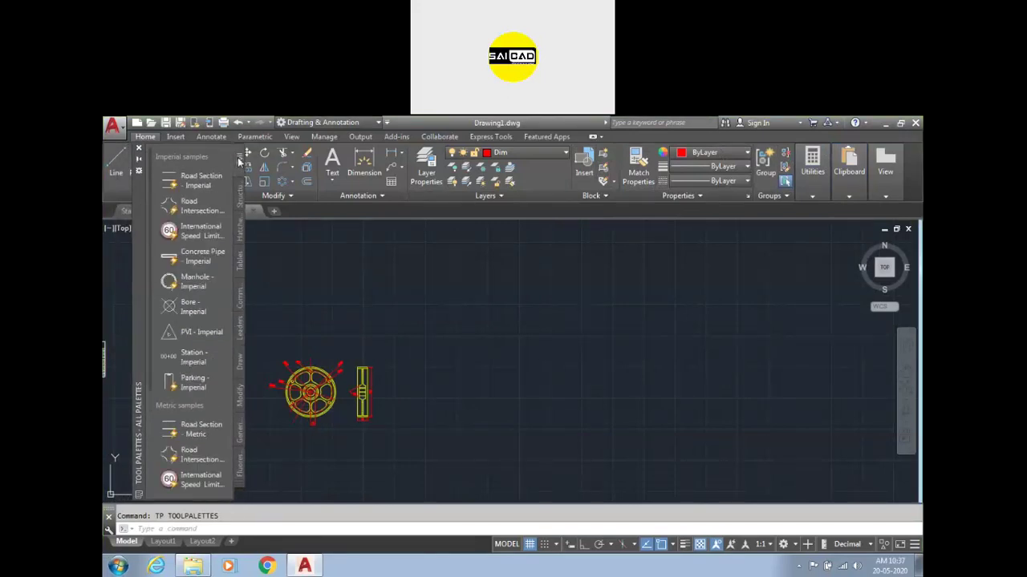
click(239, 194)
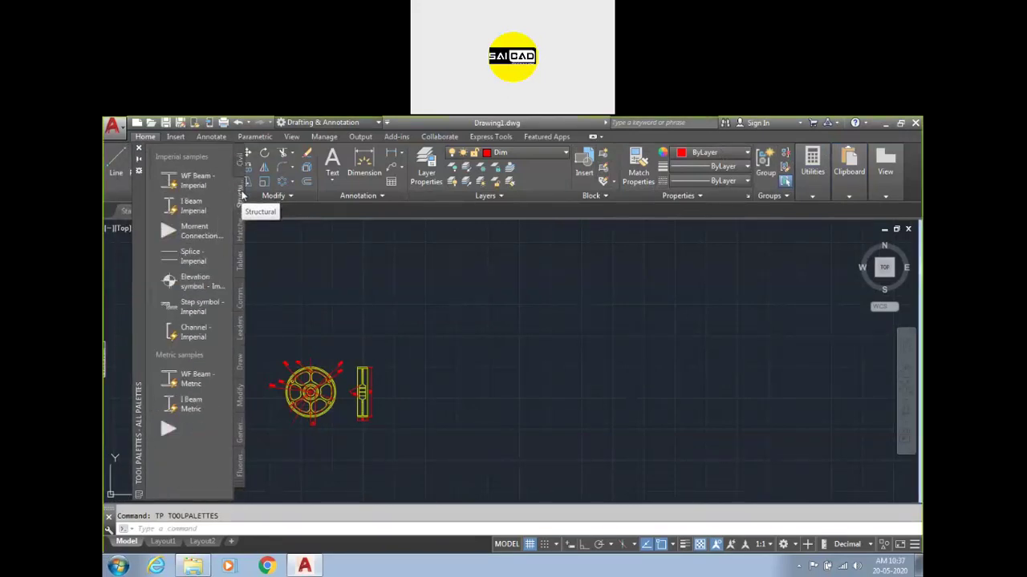
click(241, 231)
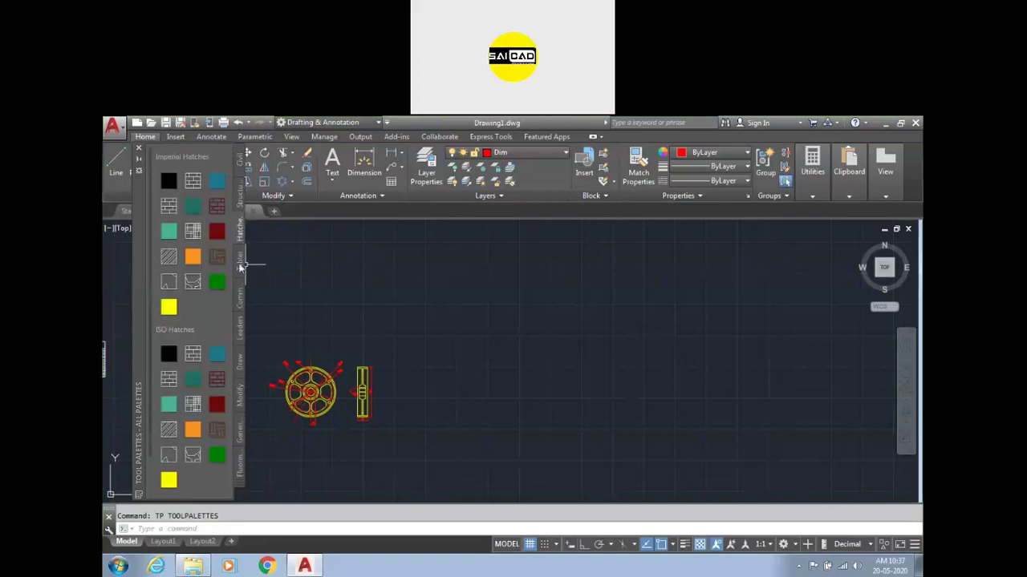
click(240, 265)
click(242, 301)
click(236, 329)
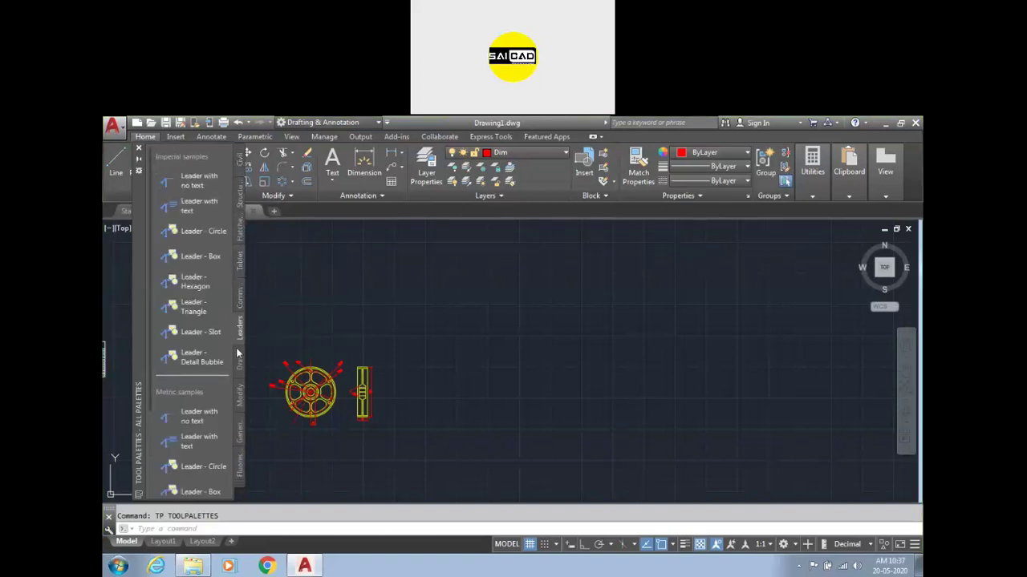
click(239, 359)
click(236, 485)
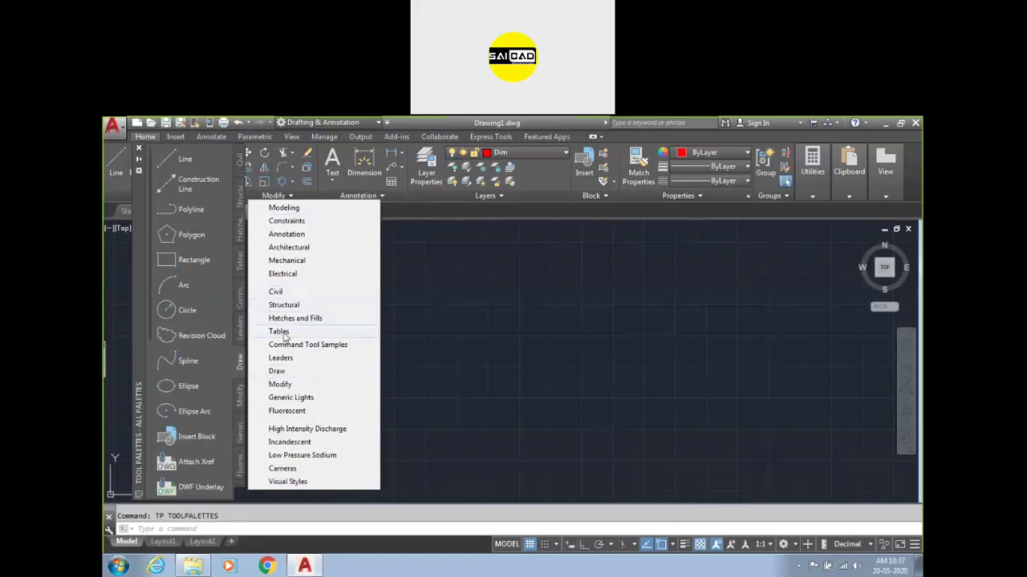
click(282, 262)
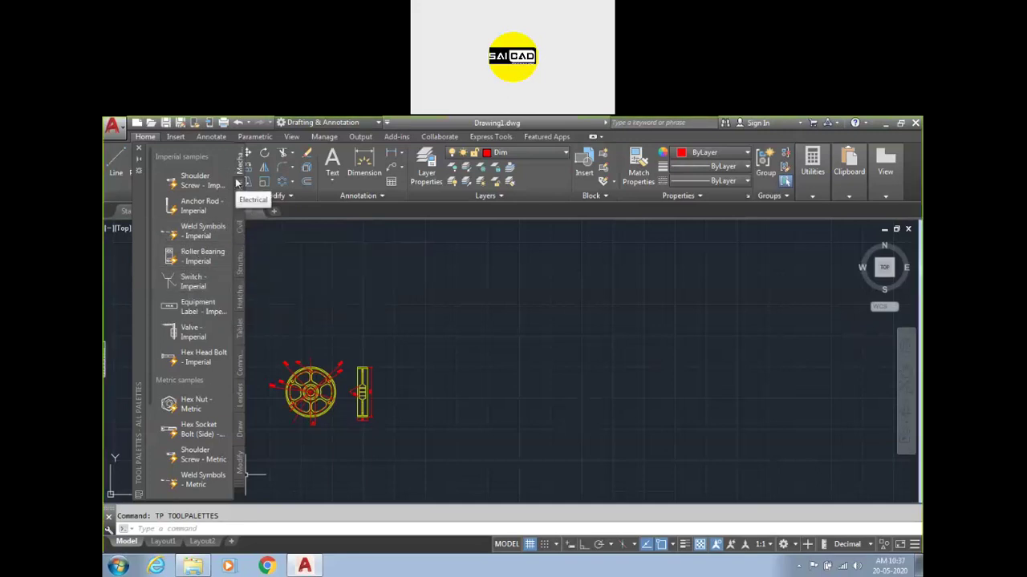
- Insert the metric International Speed Limit sign from the Civil palette into the empty space beside the wheel's section view
click(240, 222)
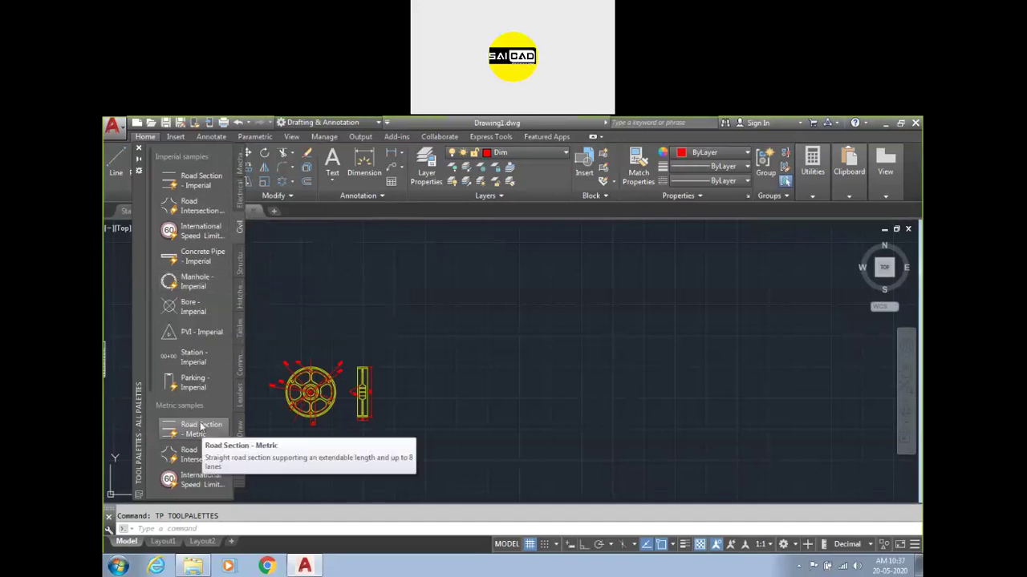
click(190, 487)
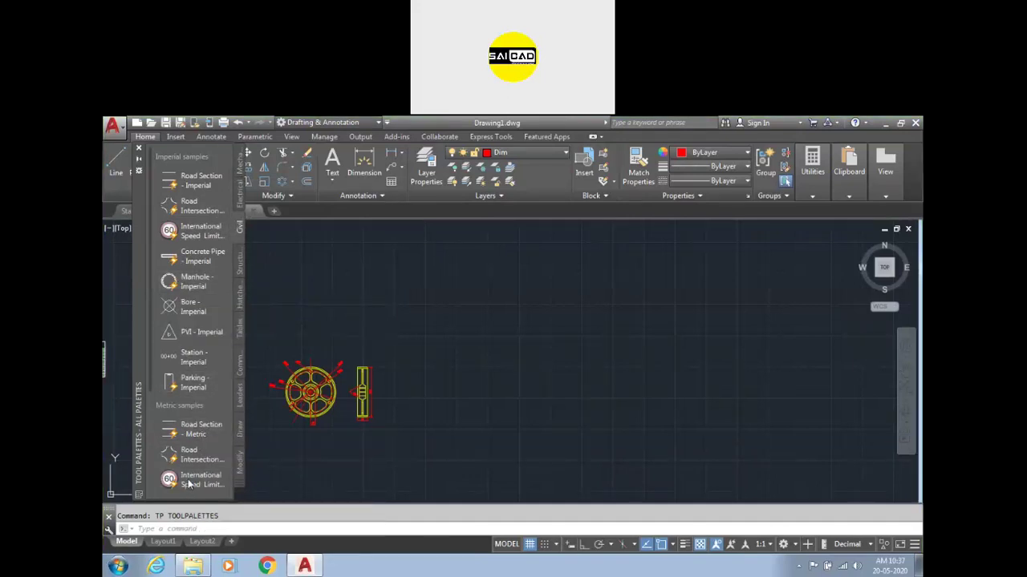
click(530, 355)
scroll(493, 377, up, 3)
scroll(530, 385, down, 3)
scroll(531, 384, up, 1)
- Try the End Maximum, Minimum, End Minimum and End All Limits variants on the speed limit sign and restore Maximum
click(618, 297)
click(549, 365)
click(594, 405)
mouse_move(598, 408)
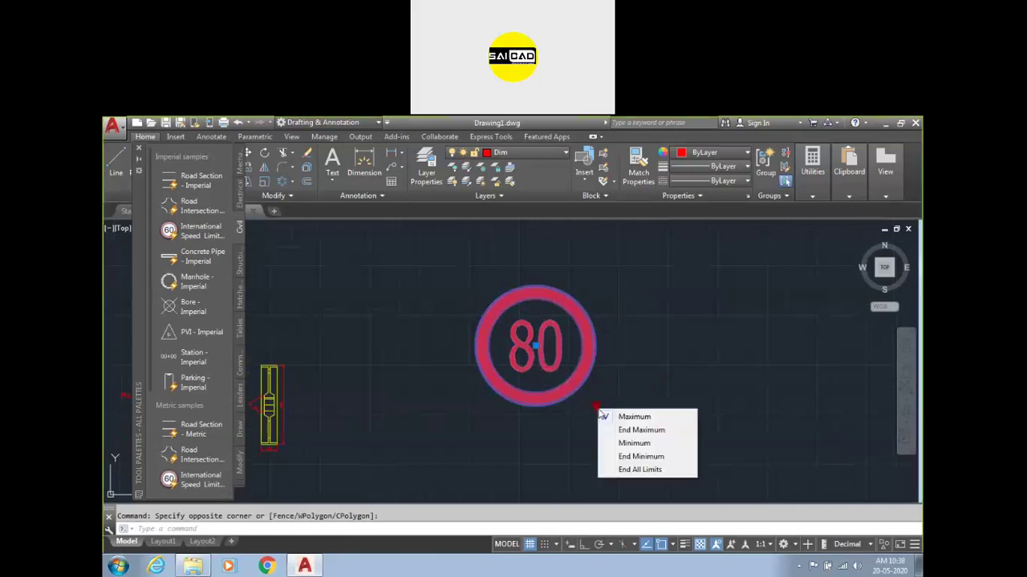
click(630, 434)
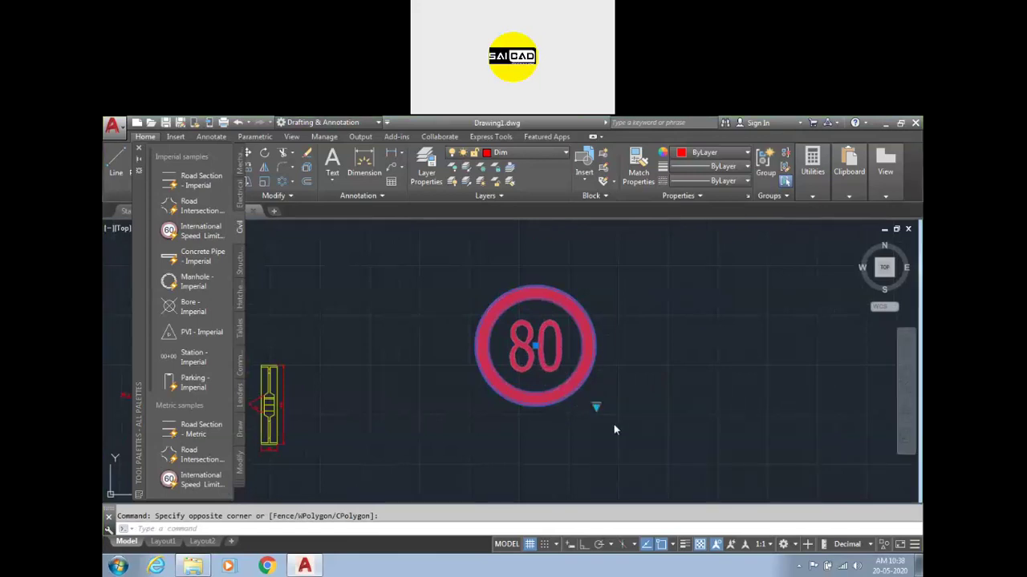
mouse_move(595, 405)
click(616, 446)
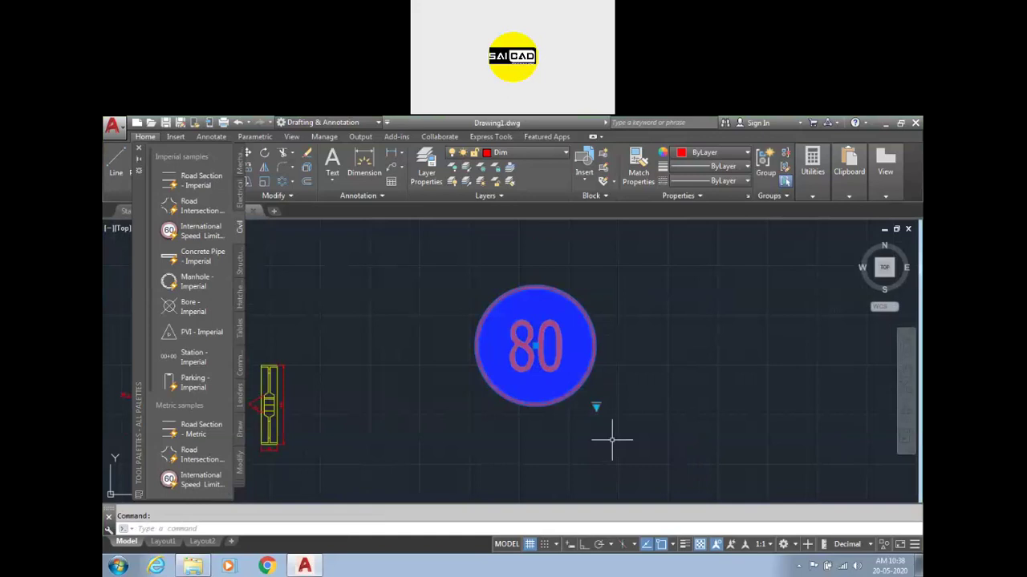
click(632, 457)
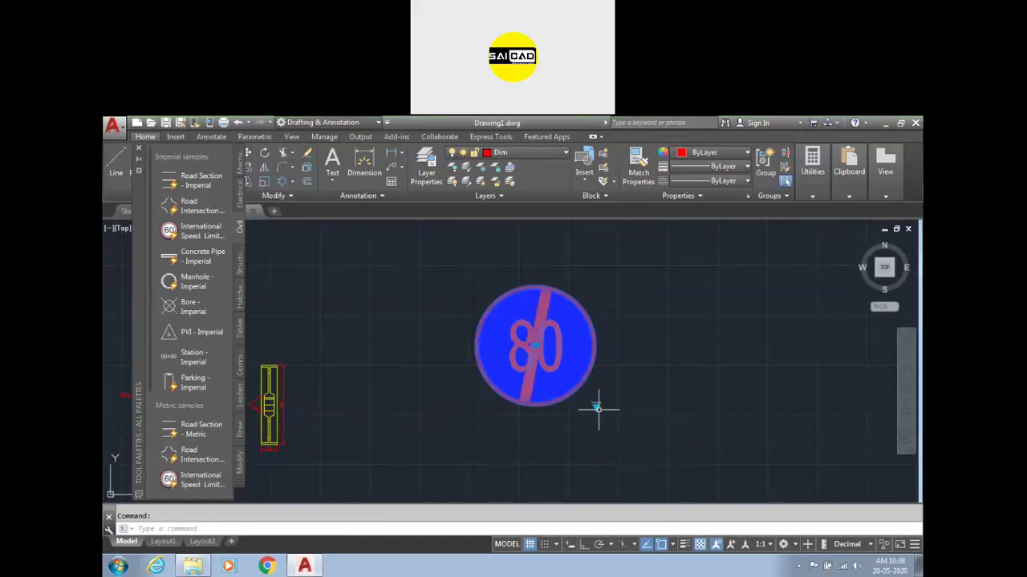
click(629, 467)
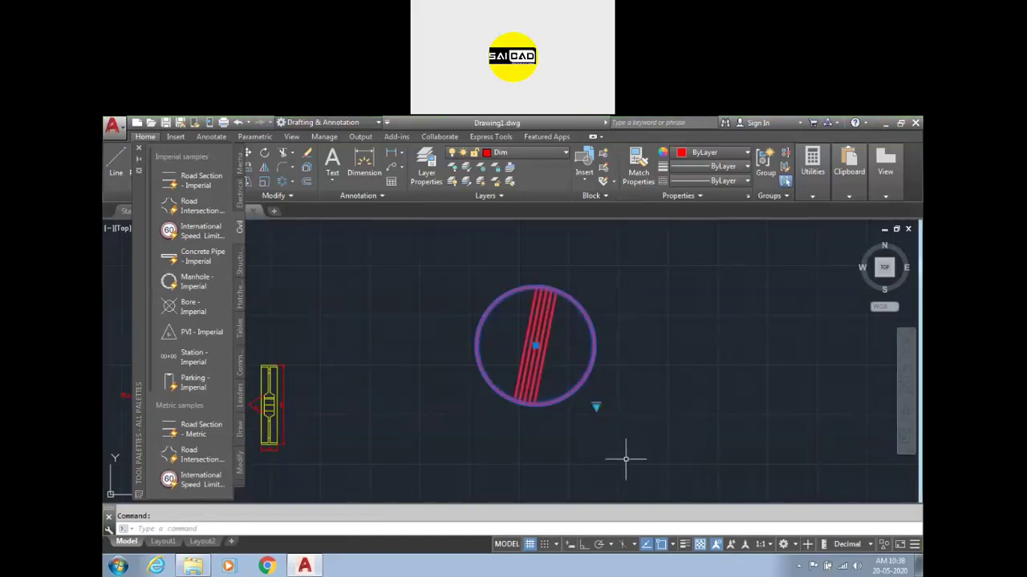
click(623, 413)
scroll(618, 393, down, 5)
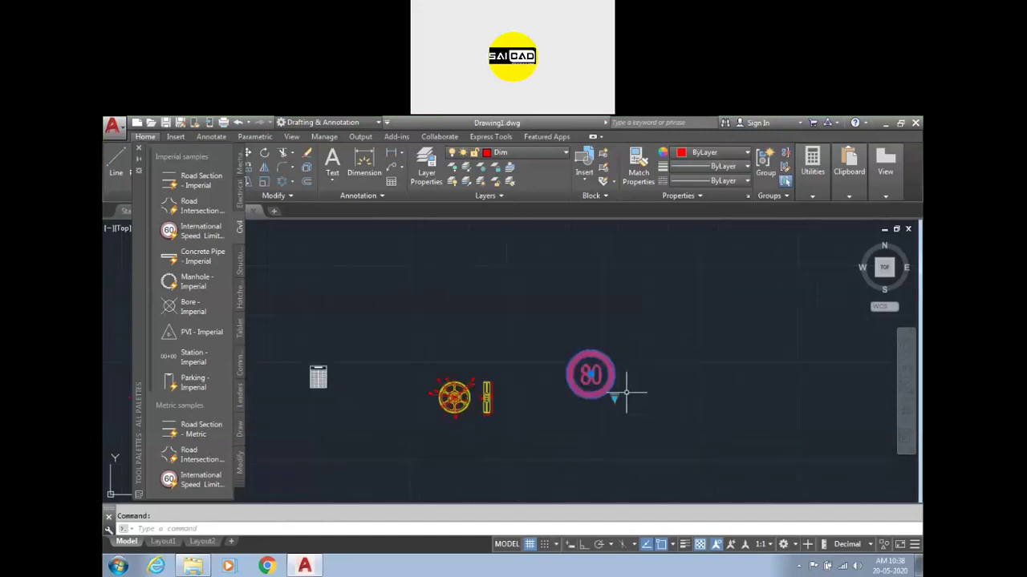
scroll(649, 404, up, 2)
key(Escape)
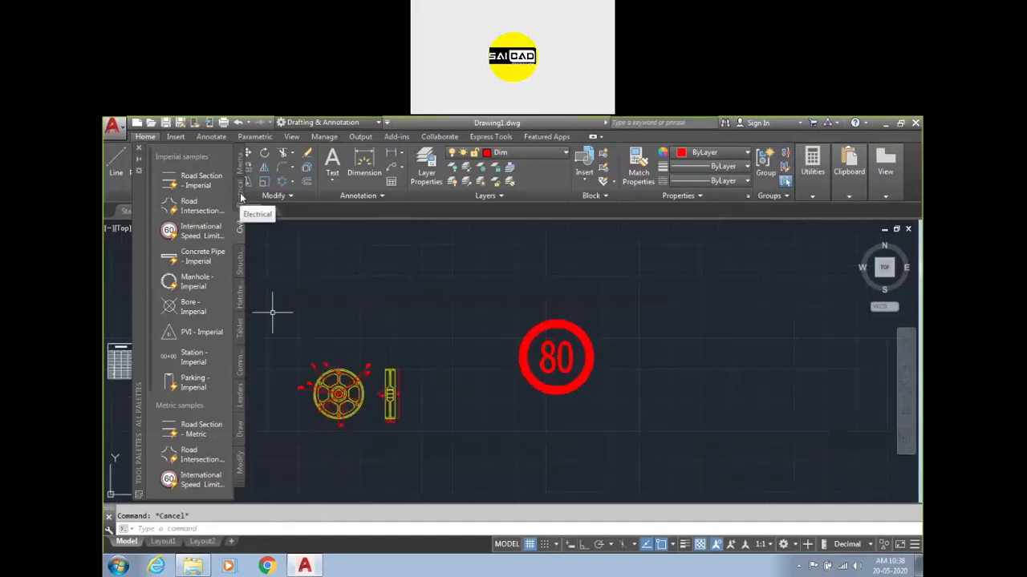
- Insert a Hex Nut - Metric from the Mechanical palette into the space between the section view and the speed limit sign
click(240, 165)
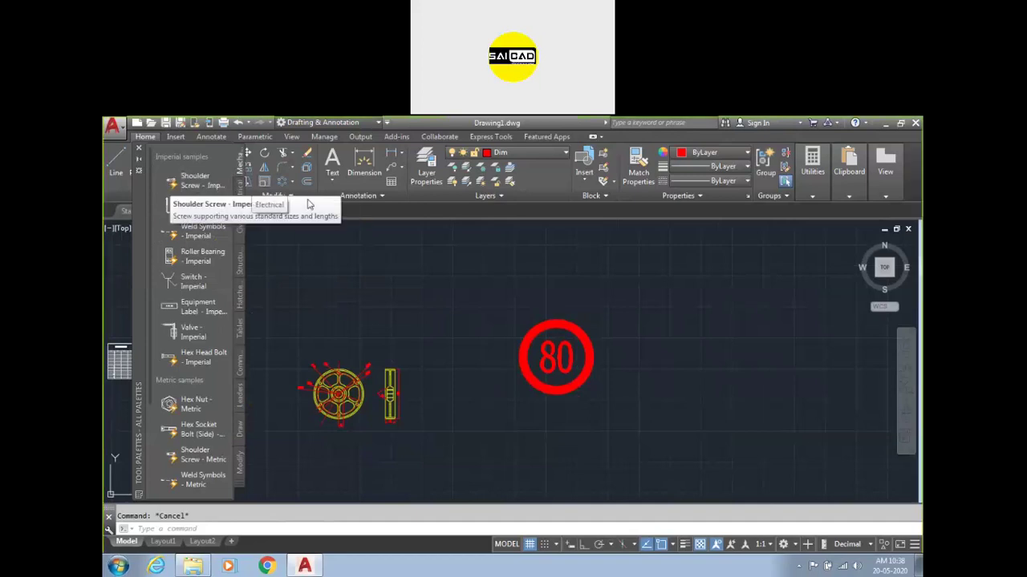
scroll(419, 314, down, 2)
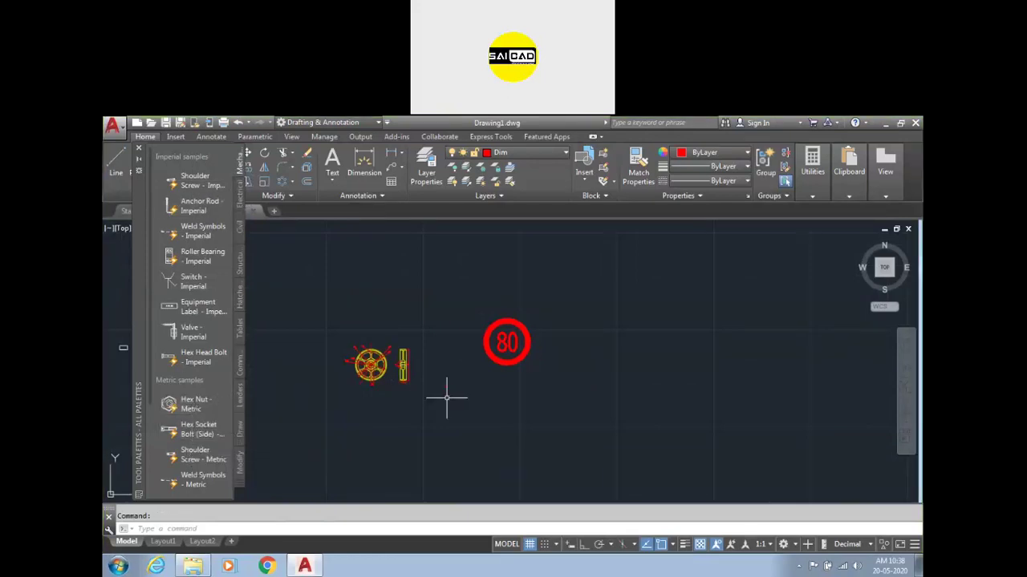
scroll(444, 394, up, 6)
click(503, 377)
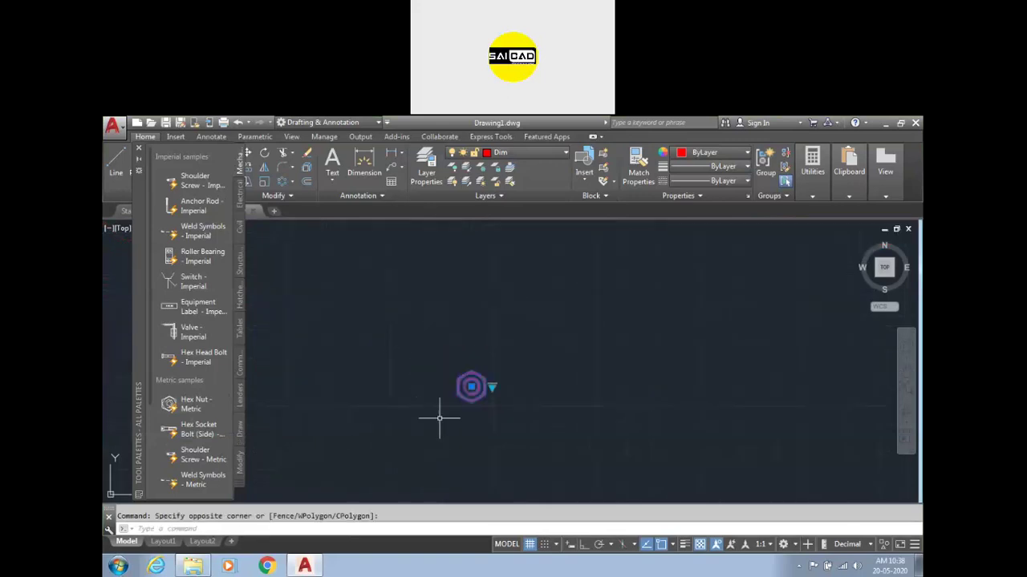
- Try size M3 on the inserted hex nut and set its size to M14
scroll(465, 407, up, 6)
click(564, 310)
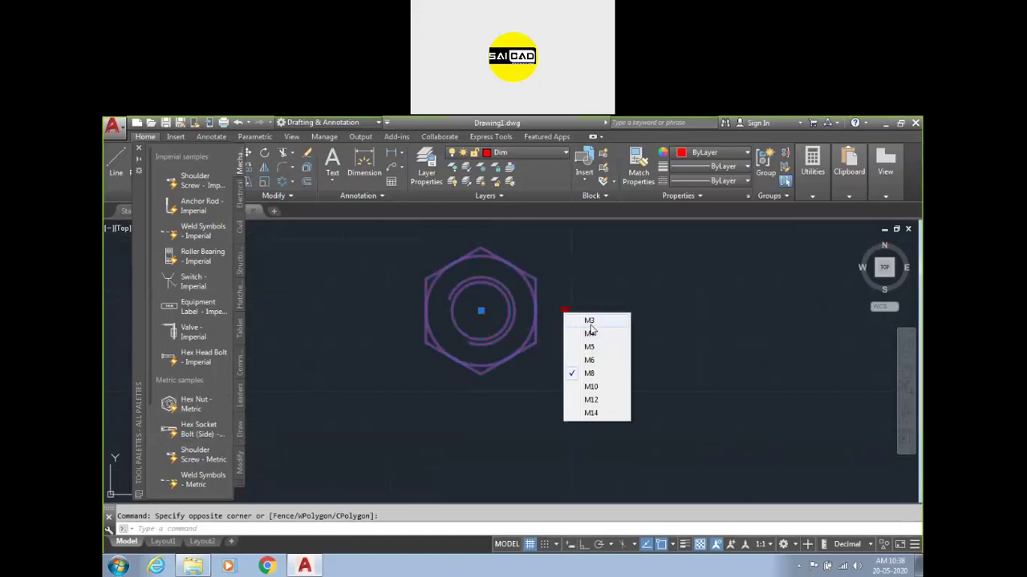
click(590, 322)
click(564, 310)
click(591, 412)
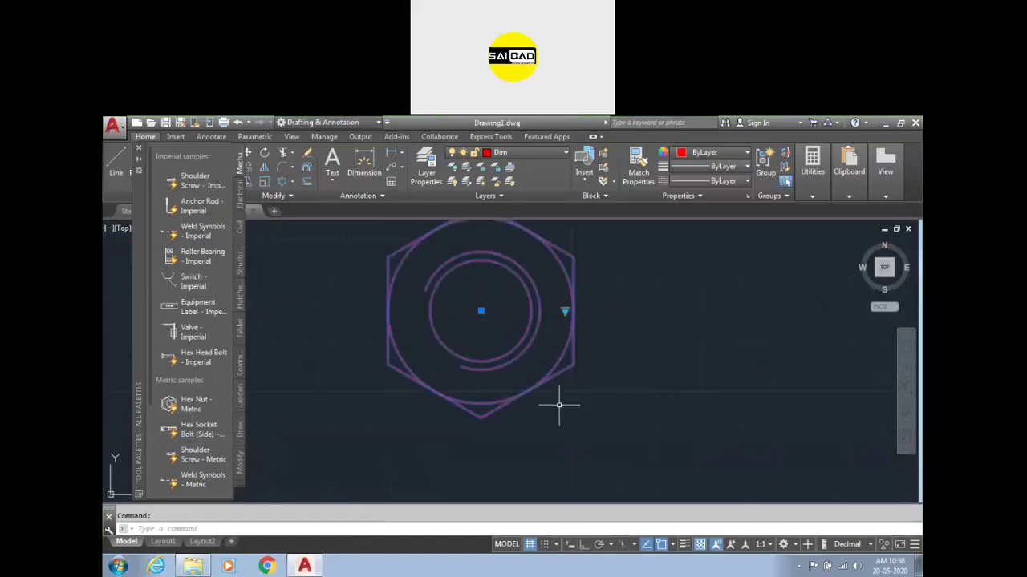
scroll(486, 394, down, 2)
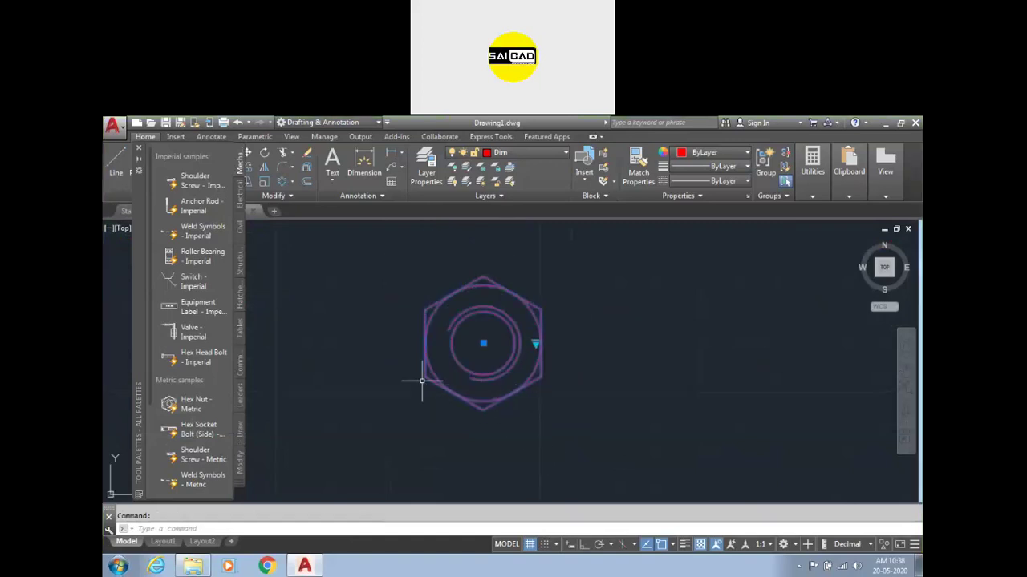
scroll(421, 380, down, 4)
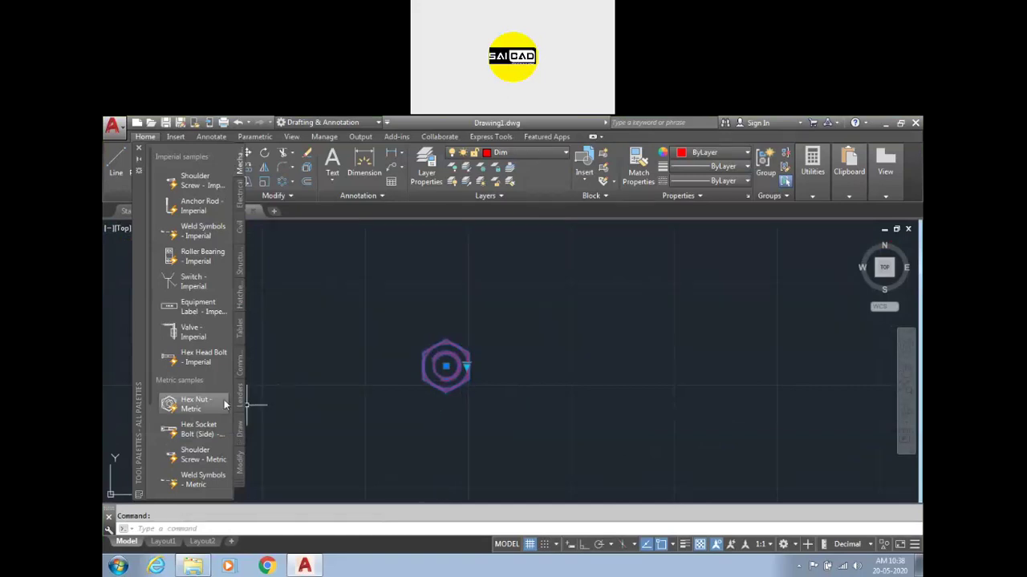
- Insert a metric Hex Socket Bolt (Side) from the Mechanical palette to the right of the hex nut
click(175, 434)
click(594, 370)
click(754, 409)
click(729, 379)
scroll(728, 377, up, 2)
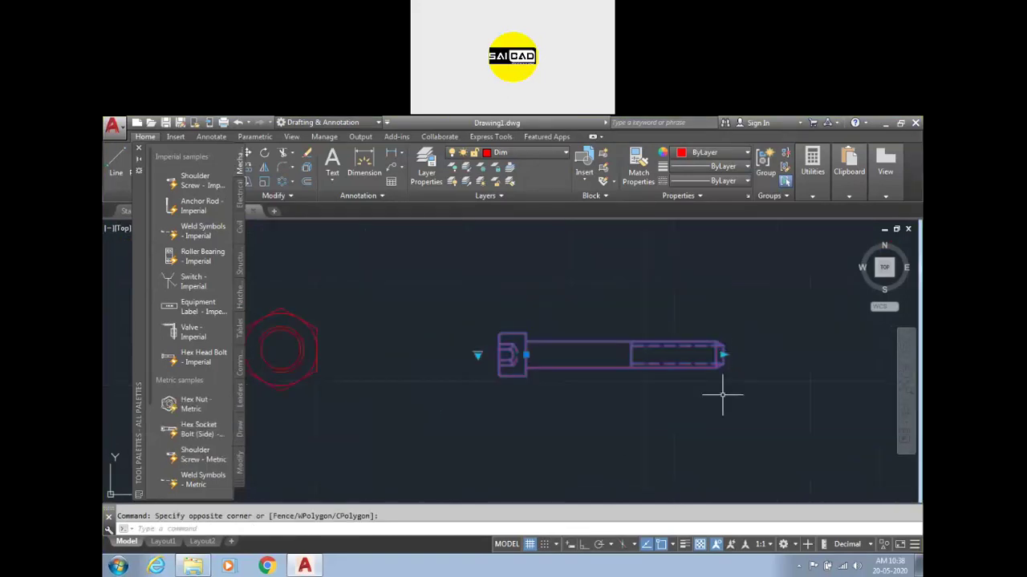
- Shorten the hex socket bolt by its end grip and set its size to M14
click(722, 354)
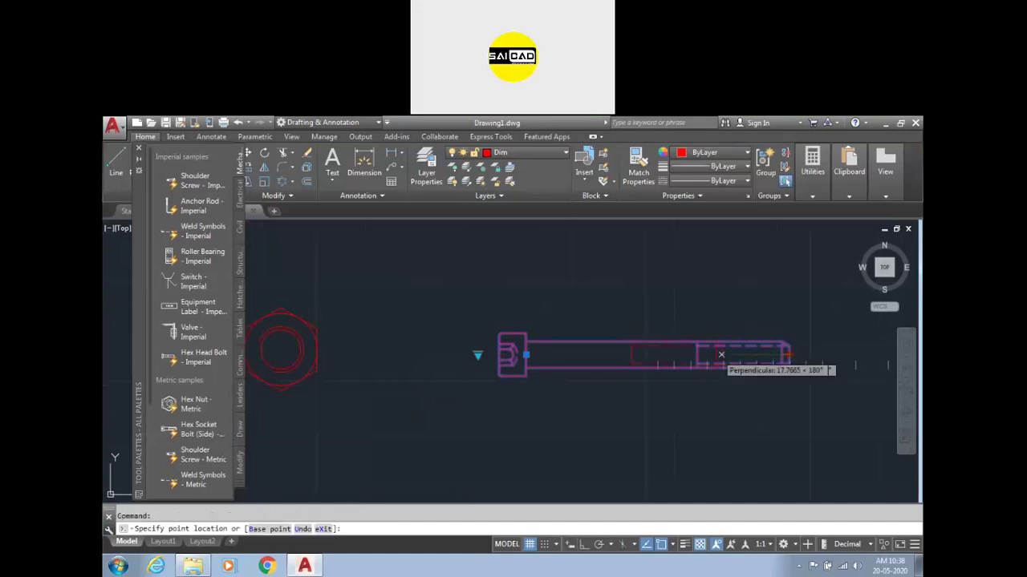
click(672, 354)
click(478, 355)
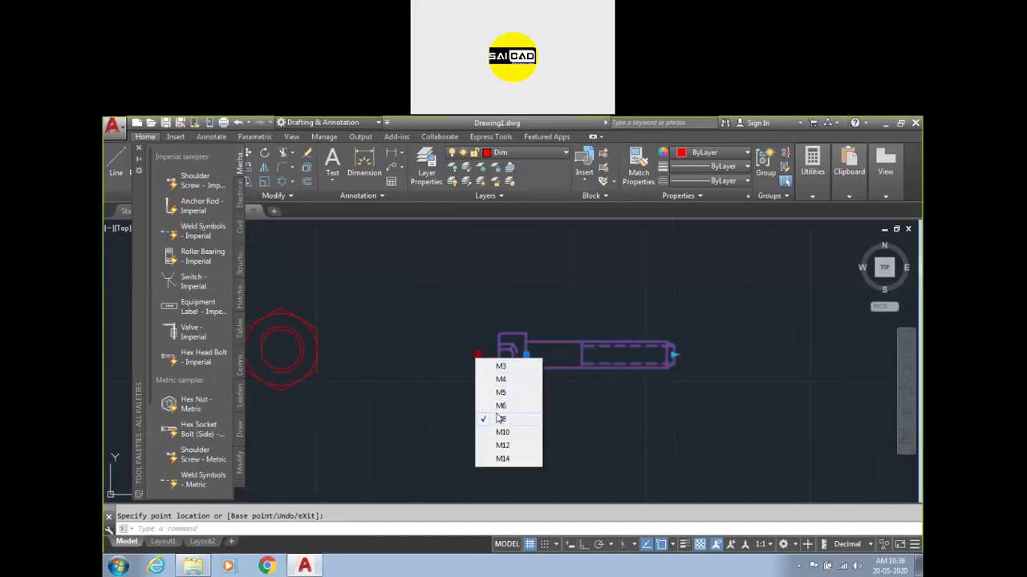
click(502, 458)
scroll(458, 385, down, 4)
scroll(481, 385, up, 4)
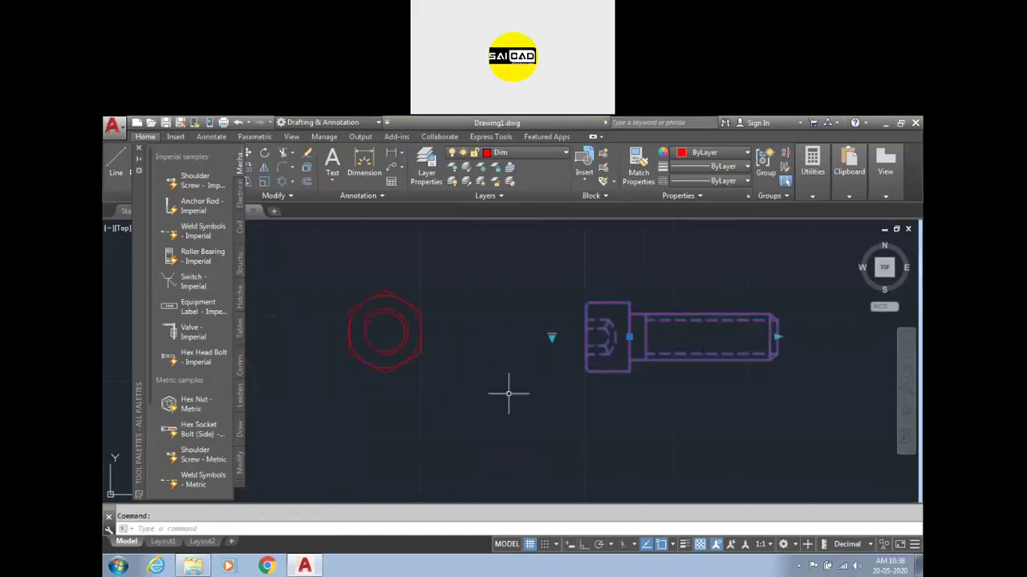
key(Escape)
- Check the size lists of the hex nut and the socket bolt to compare their selected sizes
click(435, 286)
click(412, 336)
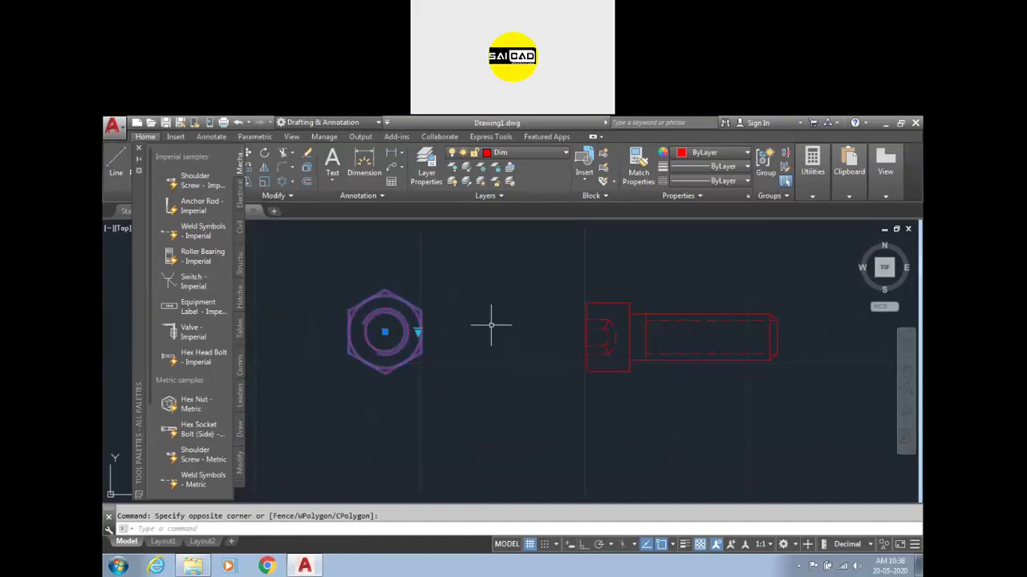
click(417, 331)
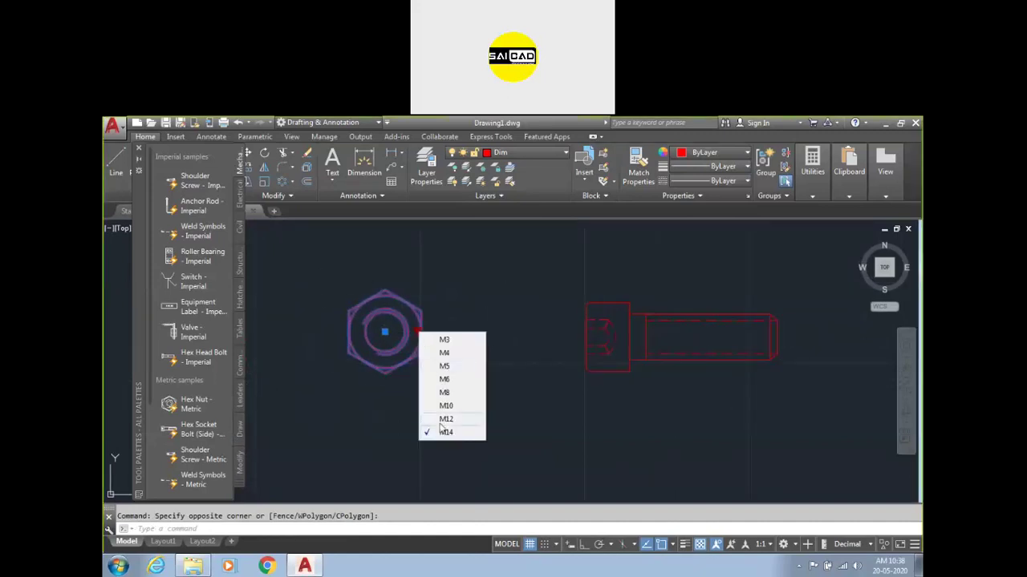
click(446, 432)
click(698, 258)
click(550, 337)
click(552, 335)
click(552, 337)
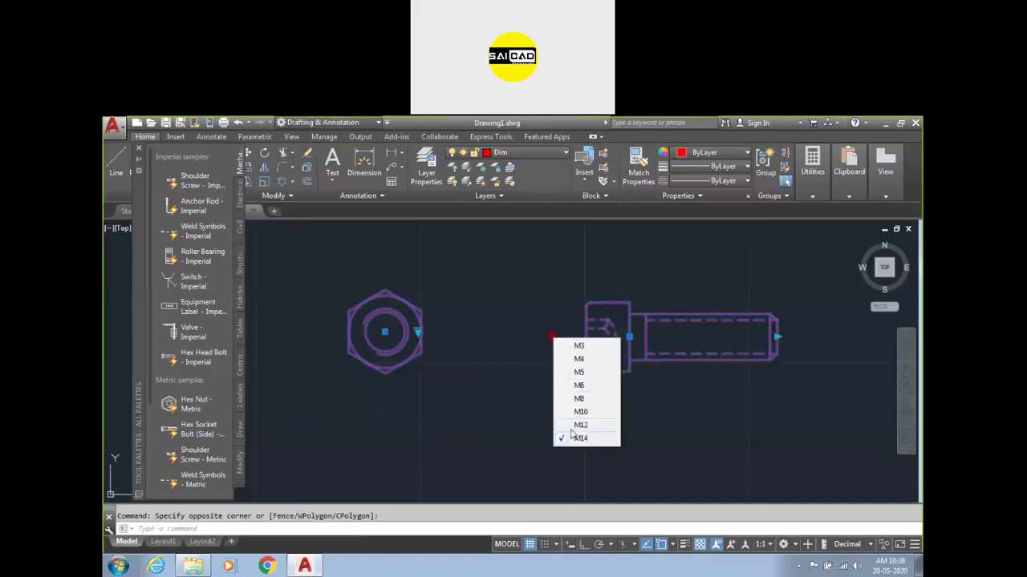
key(Escape)
key(Escape)
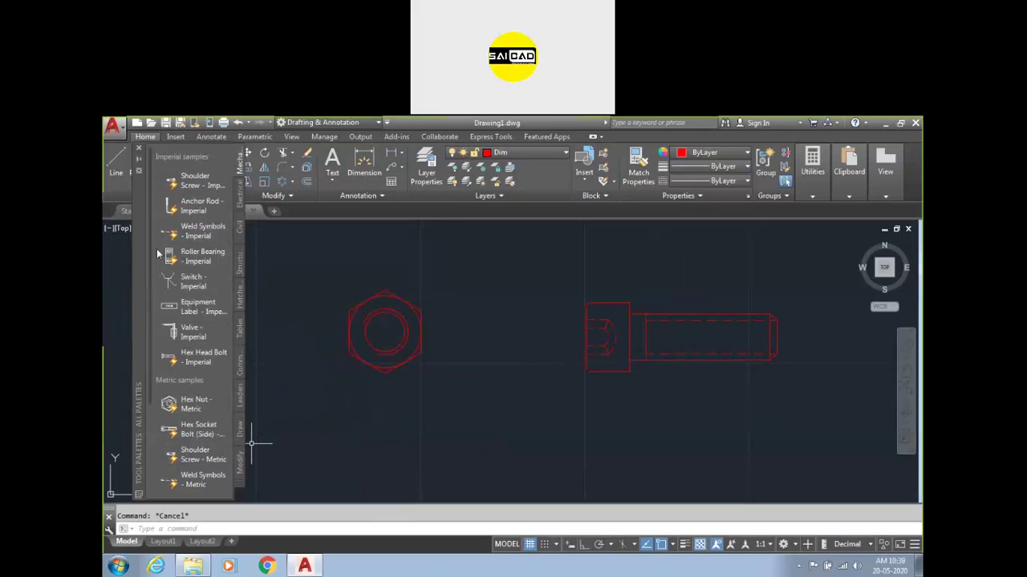
- Insert a Roller Bearing - Metric from the Mechanical palette between the hex nut and the socket bolt
scroll(149, 331, down, 3)
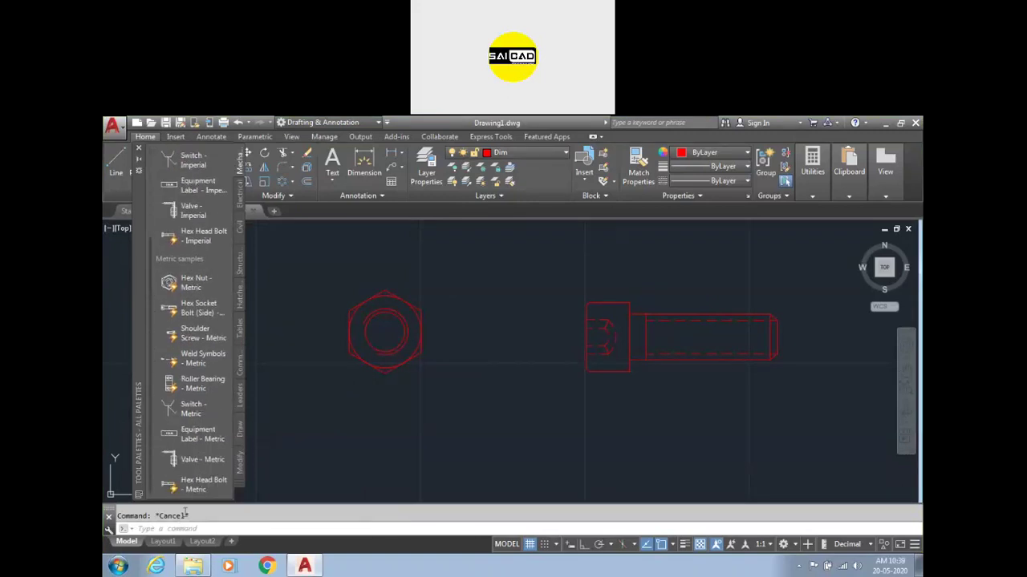
click(193, 383)
click(493, 414)
- Select the inserted roller bearing and choose a larger size for it from its size list
click(550, 415)
click(452, 458)
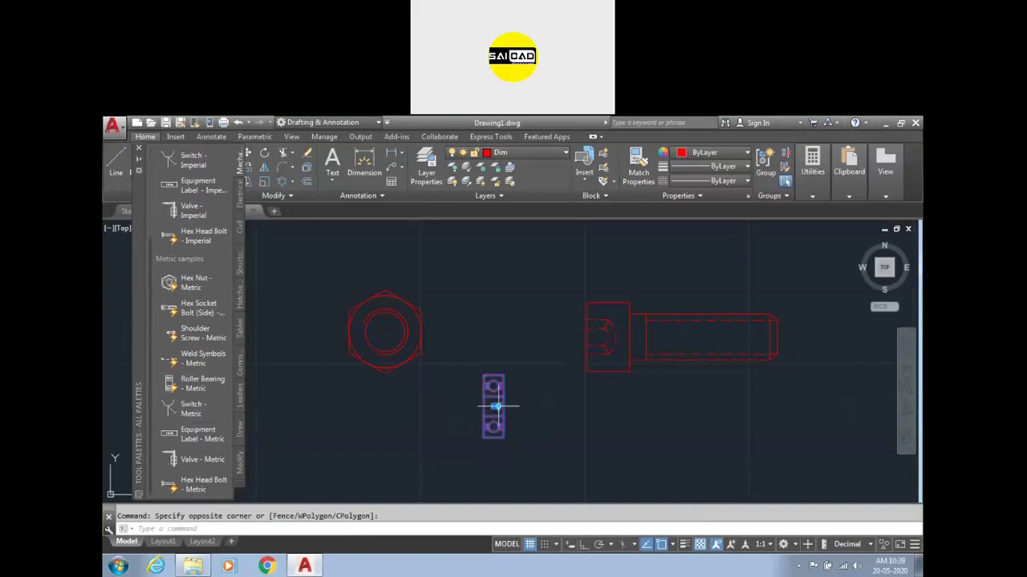
click(497, 407)
click(526, 397)
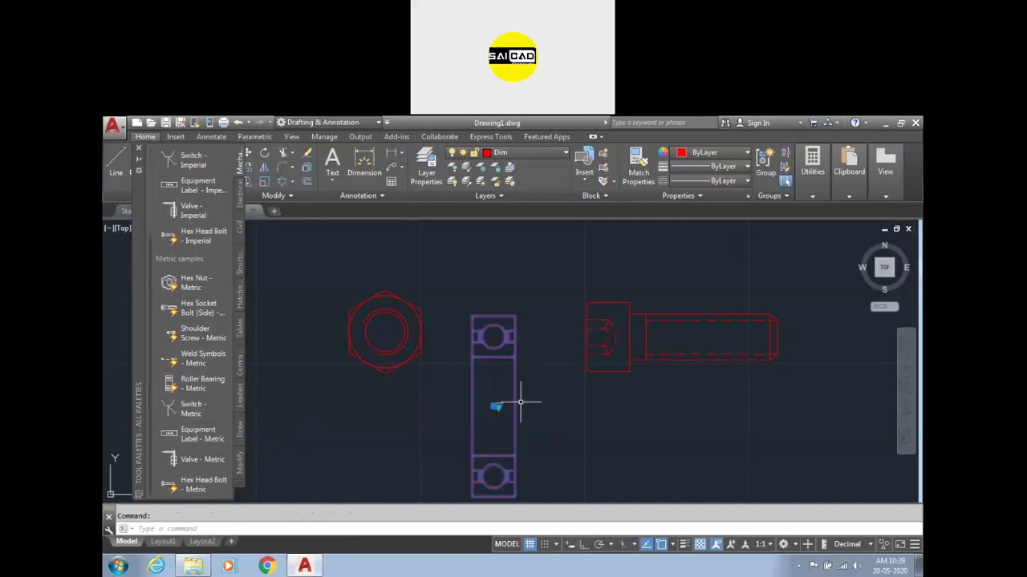
scroll(520, 337, down, 4)
scroll(484, 388, up, 2)
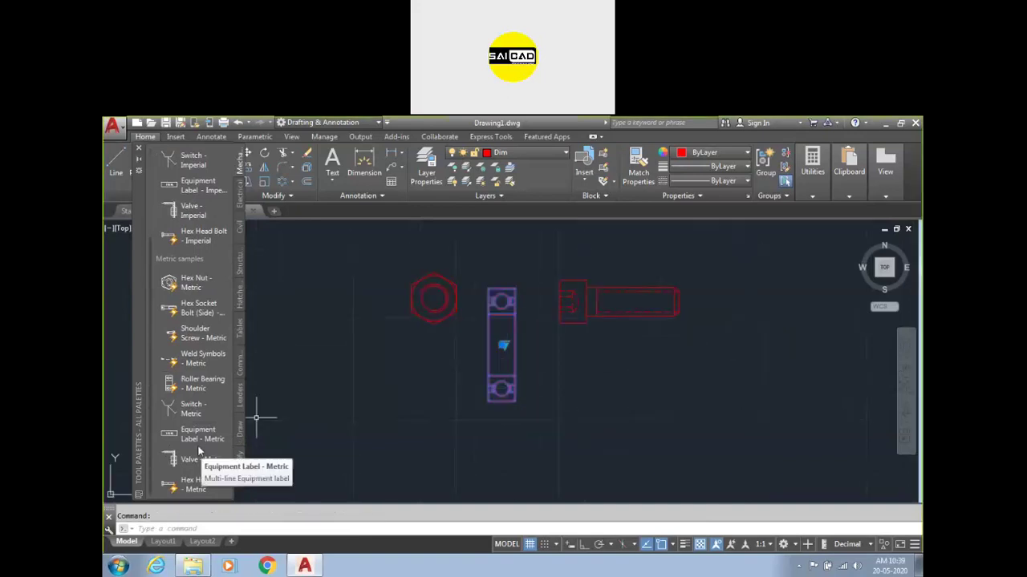
- Insert a Valve - Metric block with its default attributes and move it below and beyond the socket bolt's threaded end
drag(192, 460, 648, 414)
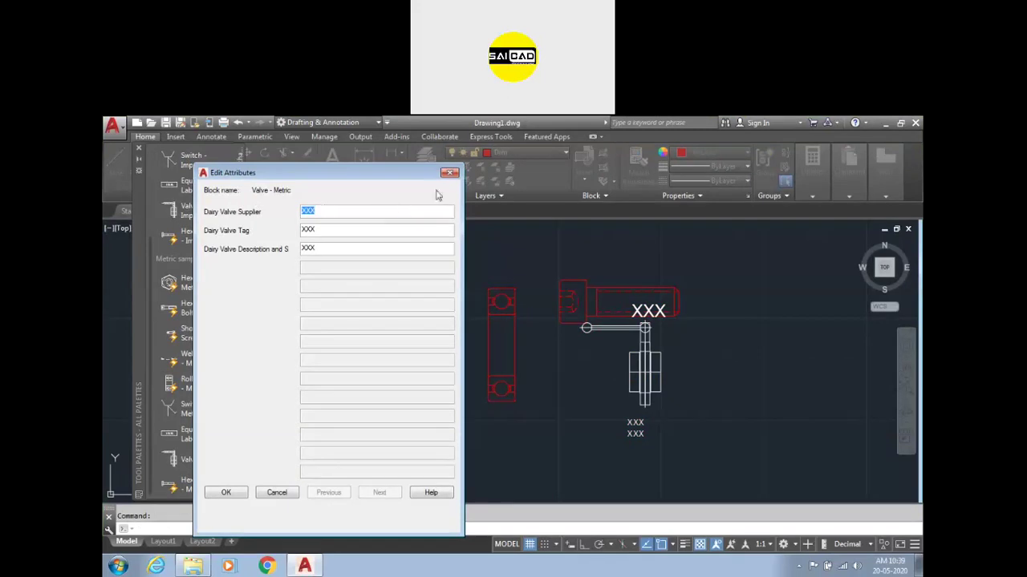
click(450, 174)
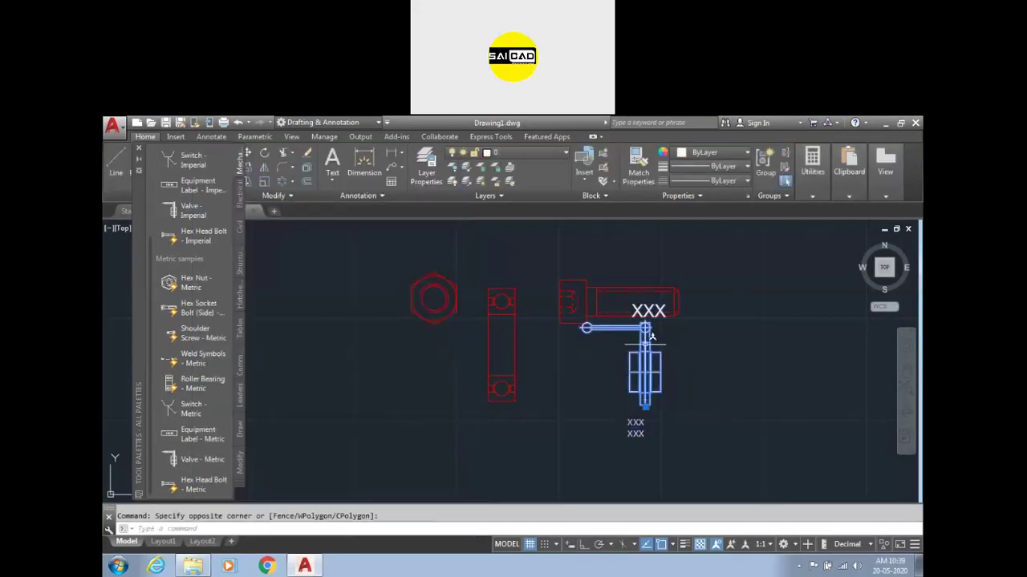
click(645, 408)
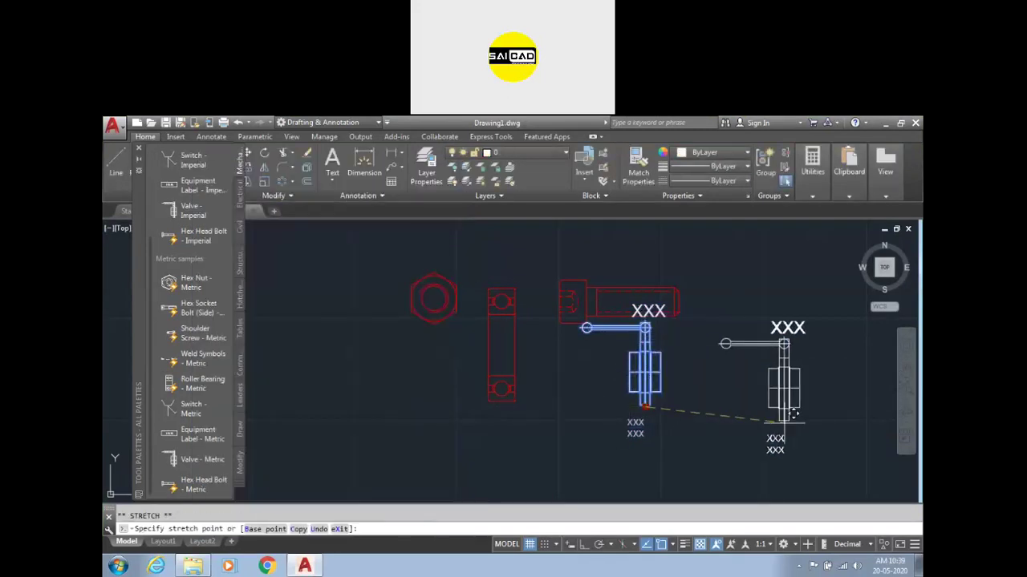
click(799, 423)
key(Escape)
- Move the hex socket bolt to the empty area above the valve, clear of the nut and bearing
click(659, 303)
click(635, 333)
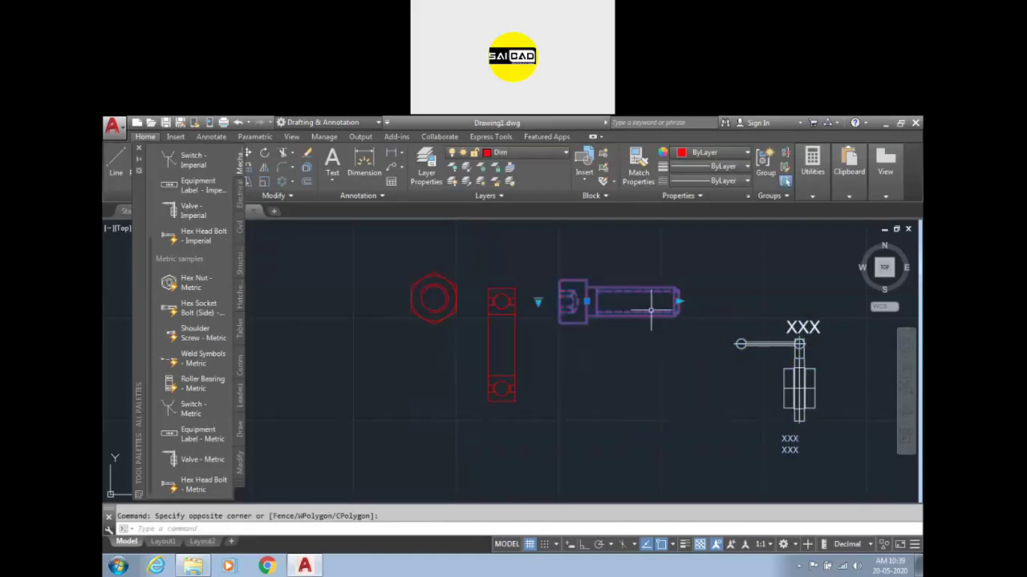
click(587, 302)
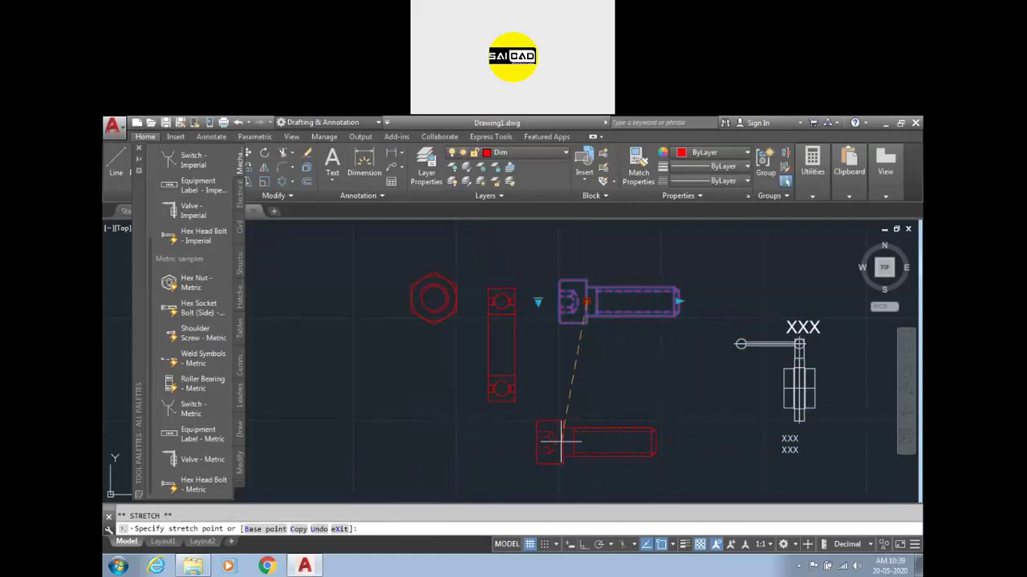
scroll(559, 419, down, 4)
click(634, 311)
key(Escape)
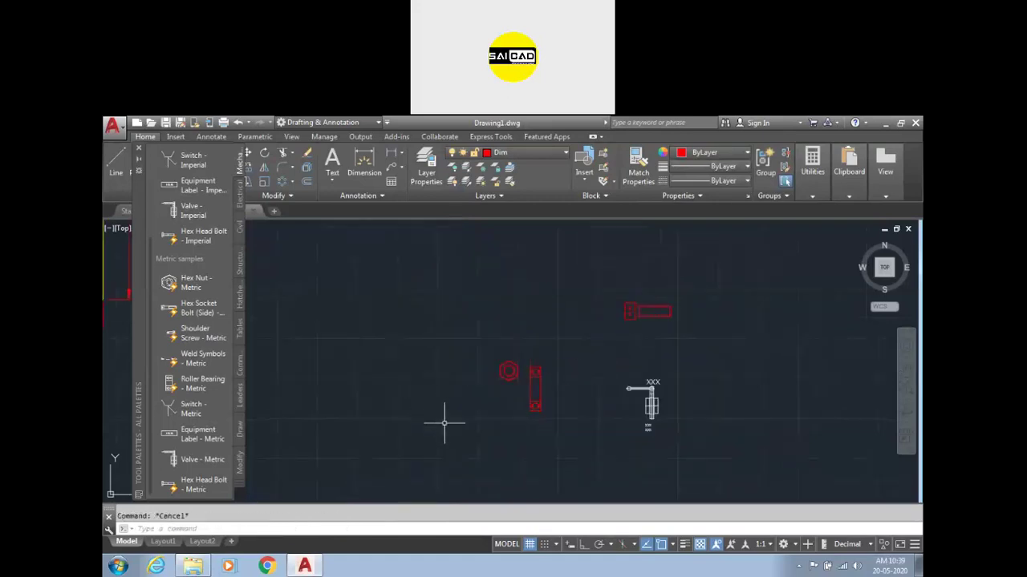
scroll(647, 429, up, 2)
scroll(647, 430, down, 2)
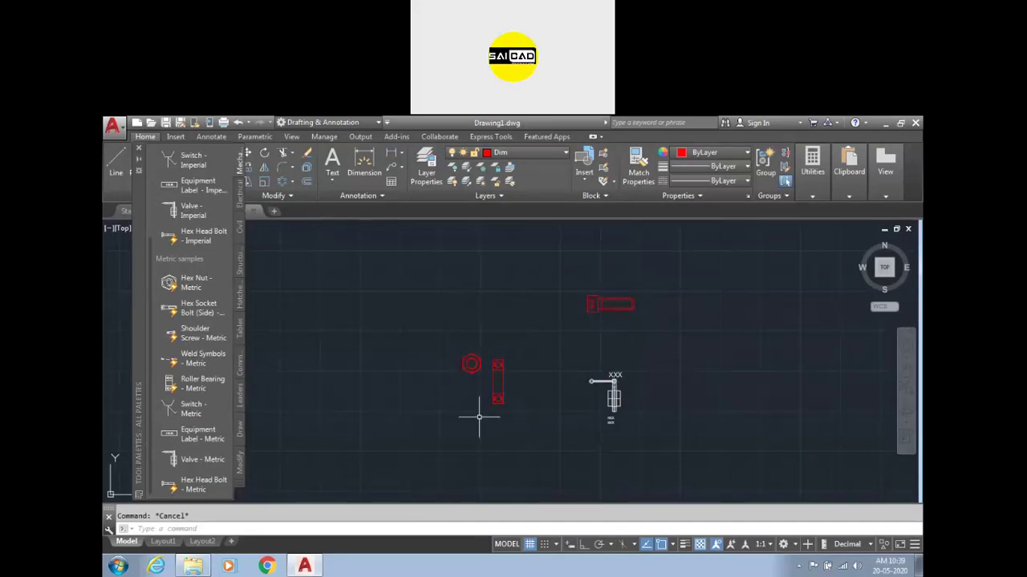
- Open DesignCenter with the DC command and reposition its window over the drawing area
text(dc)
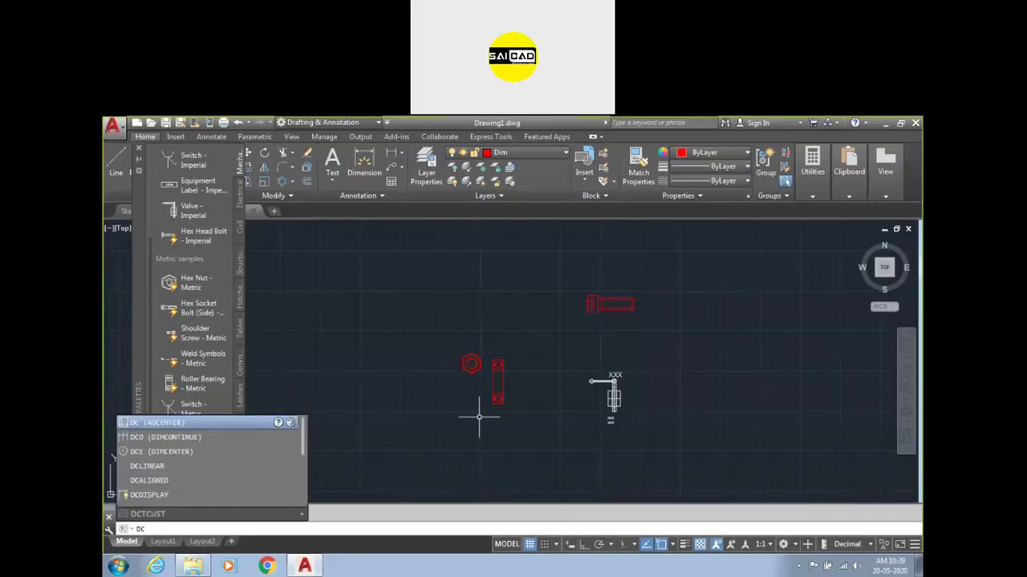
key(Escape)
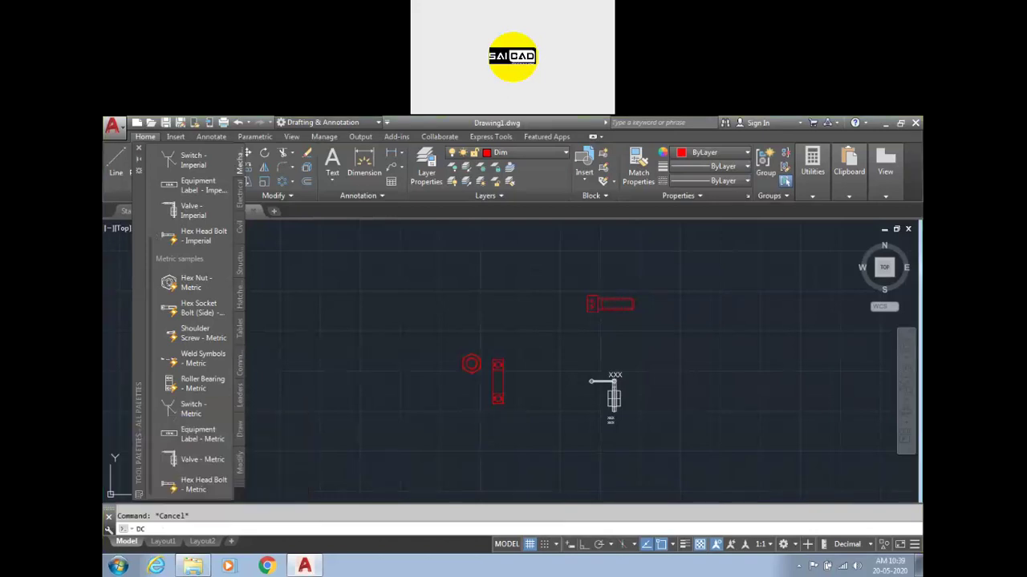
key(Return)
drag(110, 325, 218, 278)
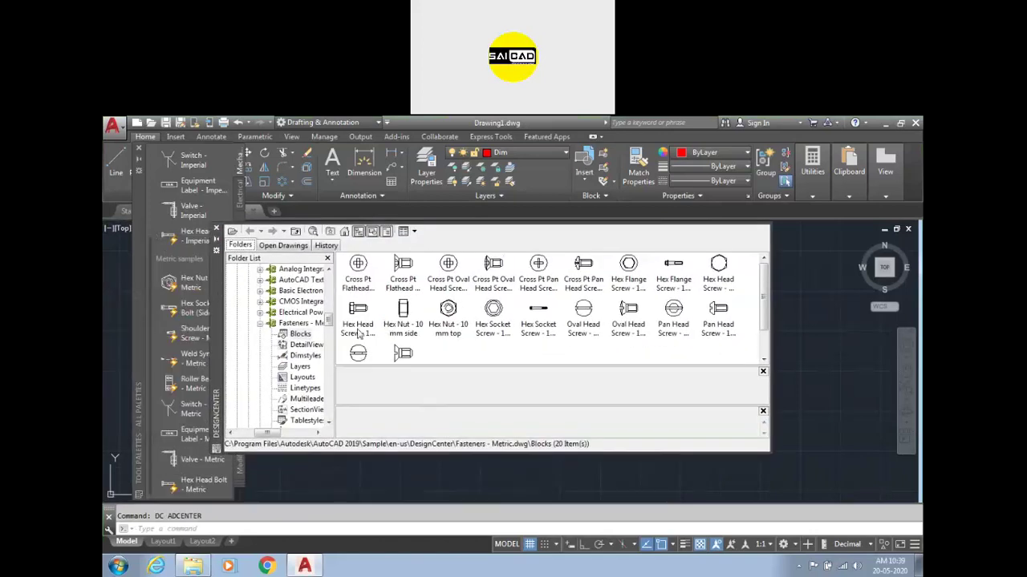
- Go to DesignCenter's home folder and browse to the en-us\DesignCenter sample folder
click(344, 231)
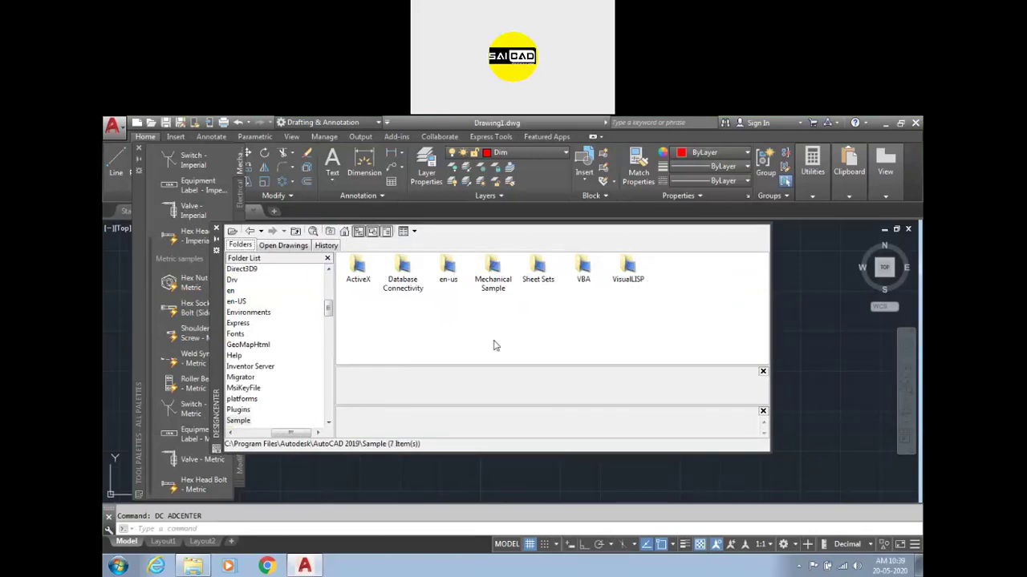
click(445, 280)
double_click(445, 273)
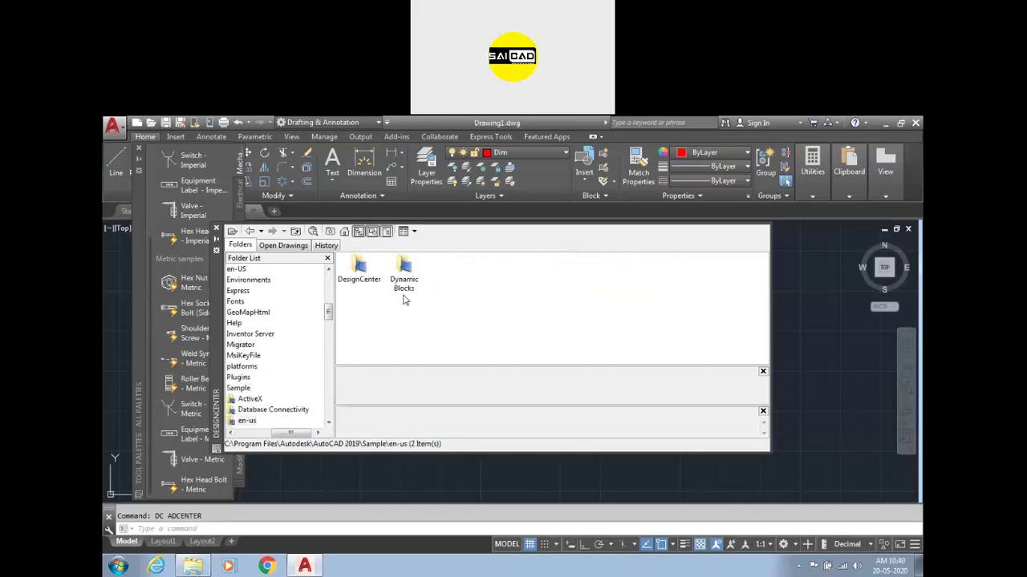
click(359, 273)
click(404, 279)
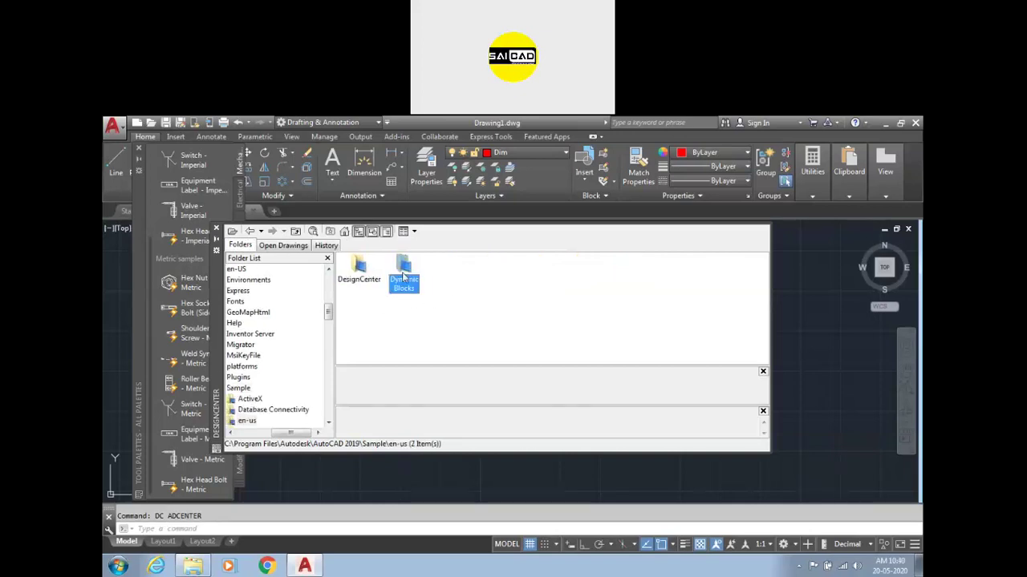
double_click(361, 276)
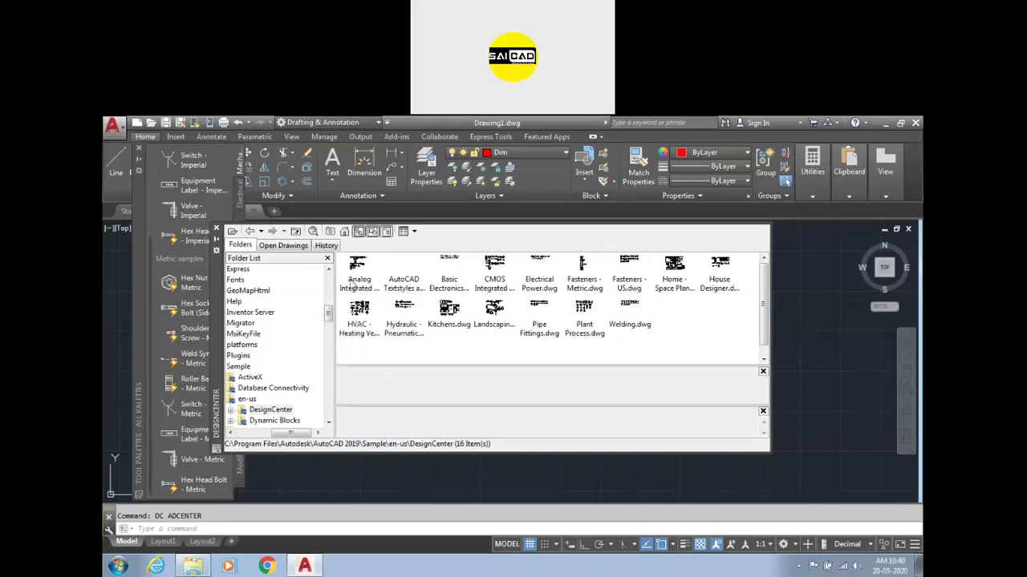
- Preview the Fasteners - Metric and Fasteners - US drawings, then open the Blocks of Home - Space Planner.dwg
click(585, 281)
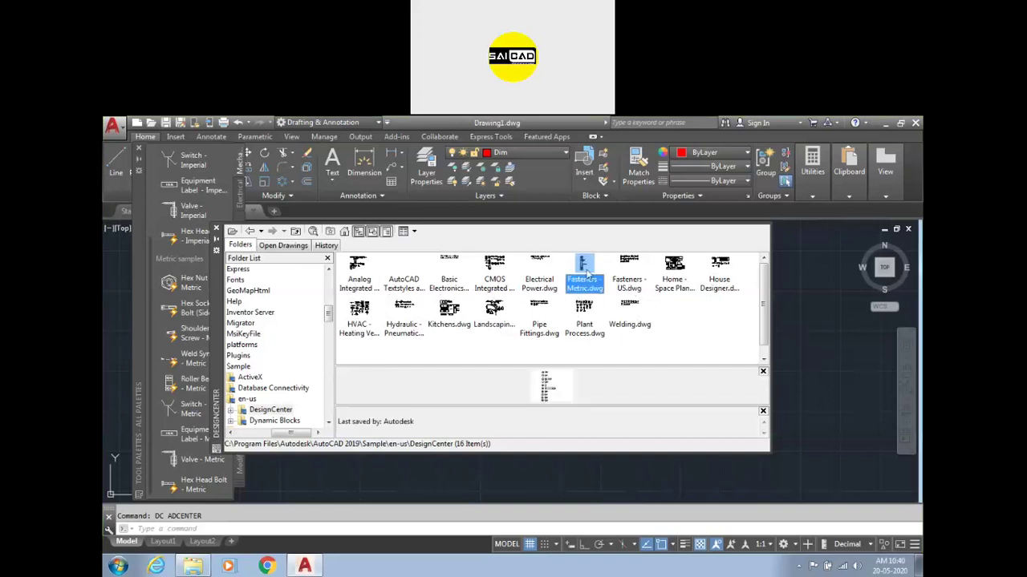
click(628, 284)
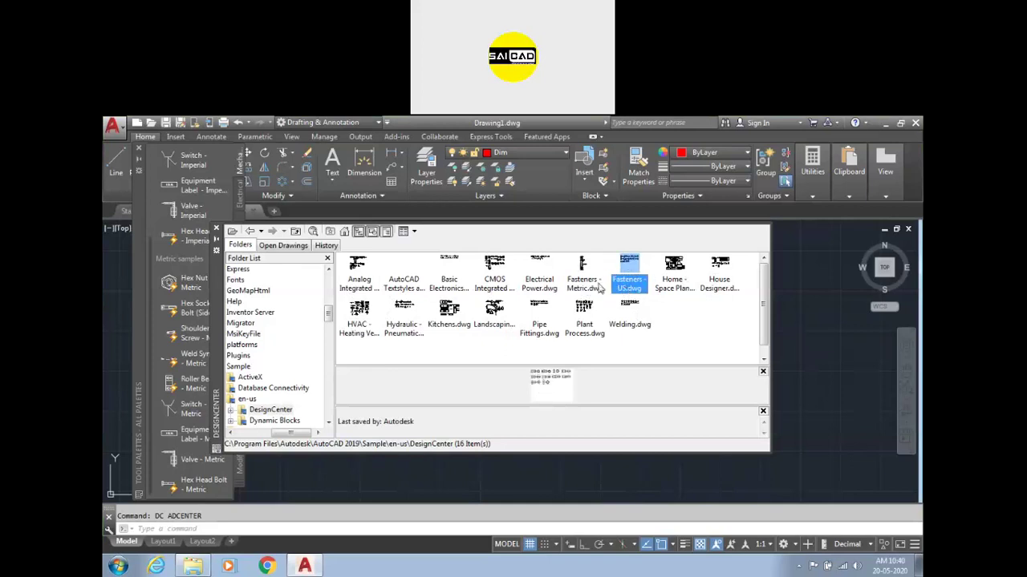
click(586, 291)
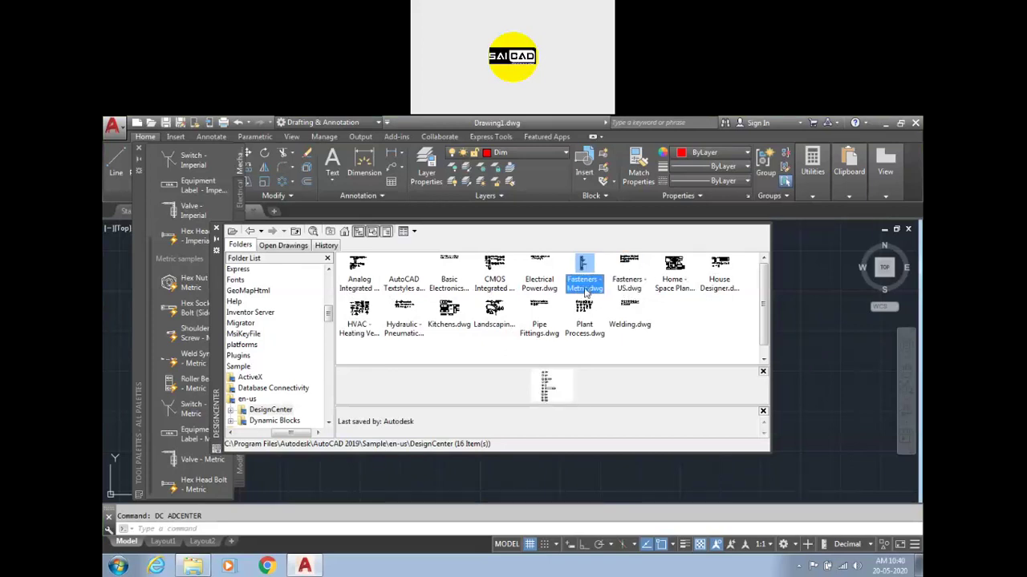
click(668, 293)
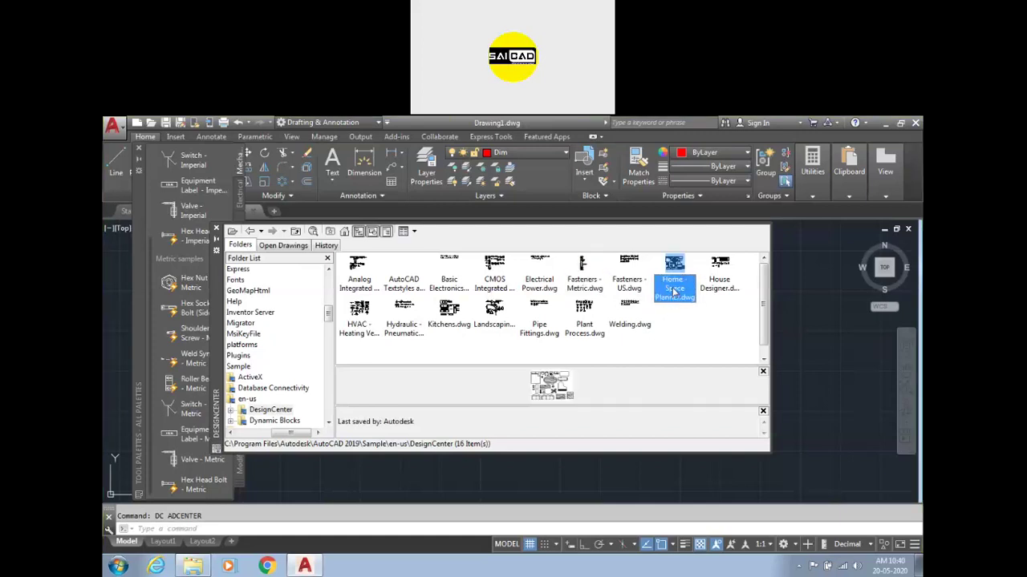
double_click(673, 289)
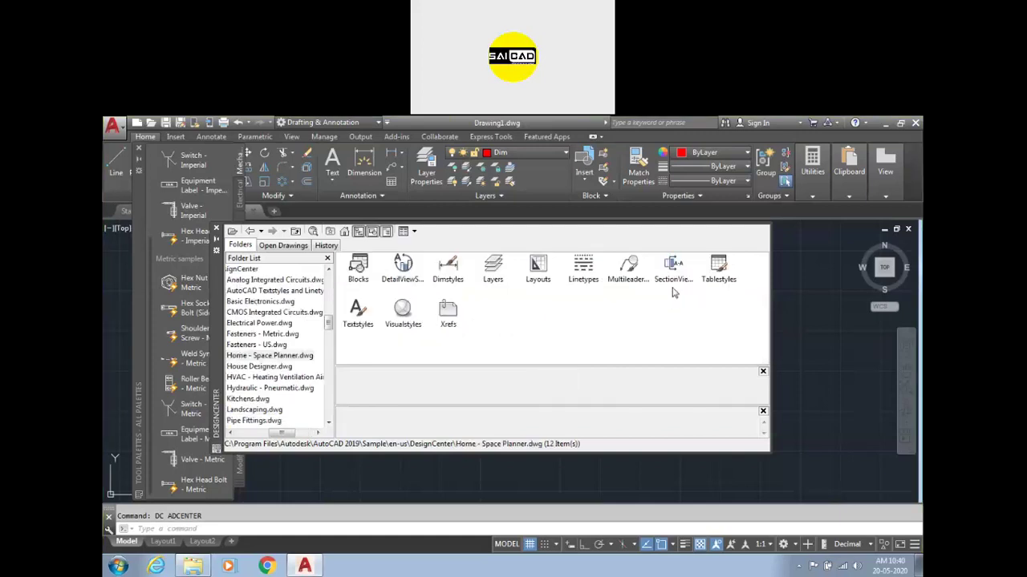
double_click(359, 270)
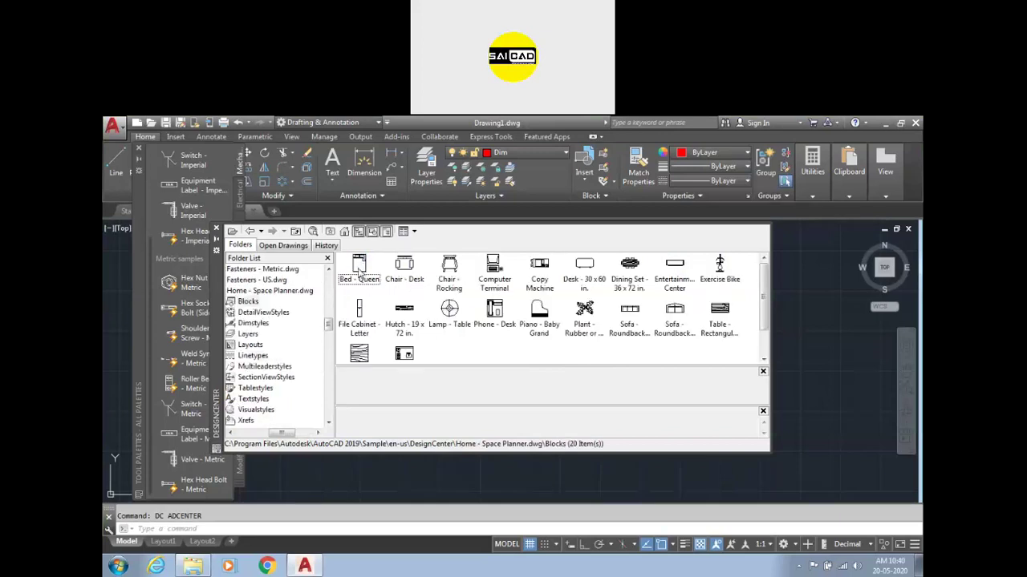
- Preview several Home - Space Planner blocks, including Bed - Queen, Chair - Rocking and the Rubber or Philodendron plant
click(358, 271)
click(450, 272)
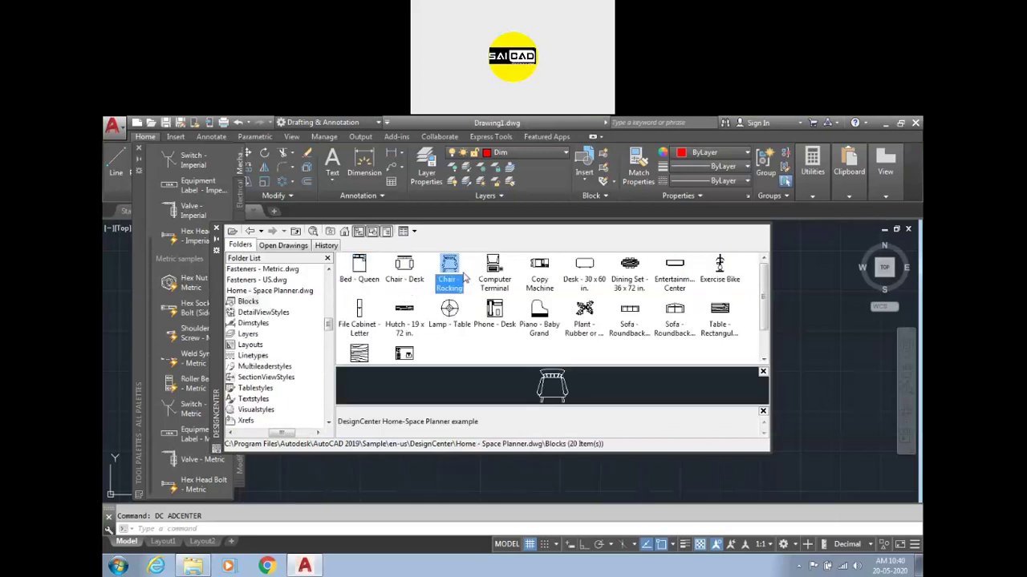
click(507, 293)
click(532, 314)
click(589, 322)
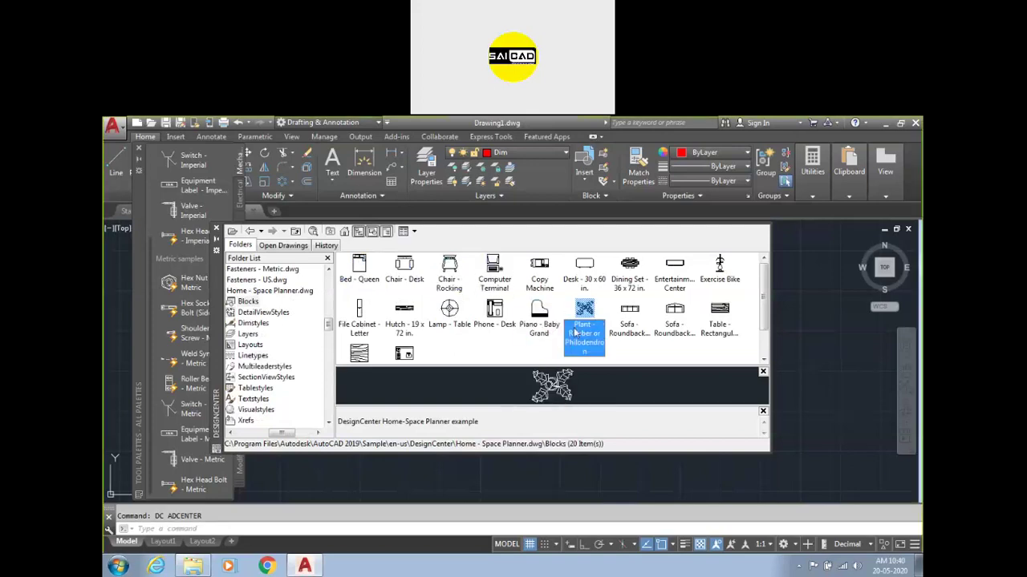
- Insert the Bed - Queen block beside DesignCenter, shift the DesignCenter window aside and select the bed to inspect it
mouse_move(358, 269)
mouse_down()
mouse_move(549, 347)
mouse_move(827, 390)
mouse_move(806, 342)
mouse_up()
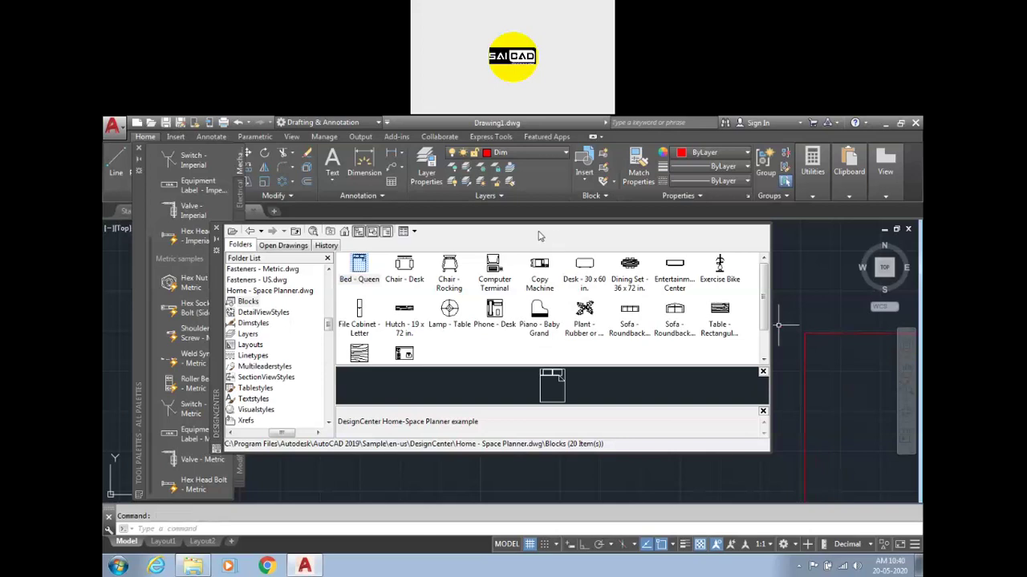
drag(226, 308, 168, 311)
click(799, 319)
click(913, 499)
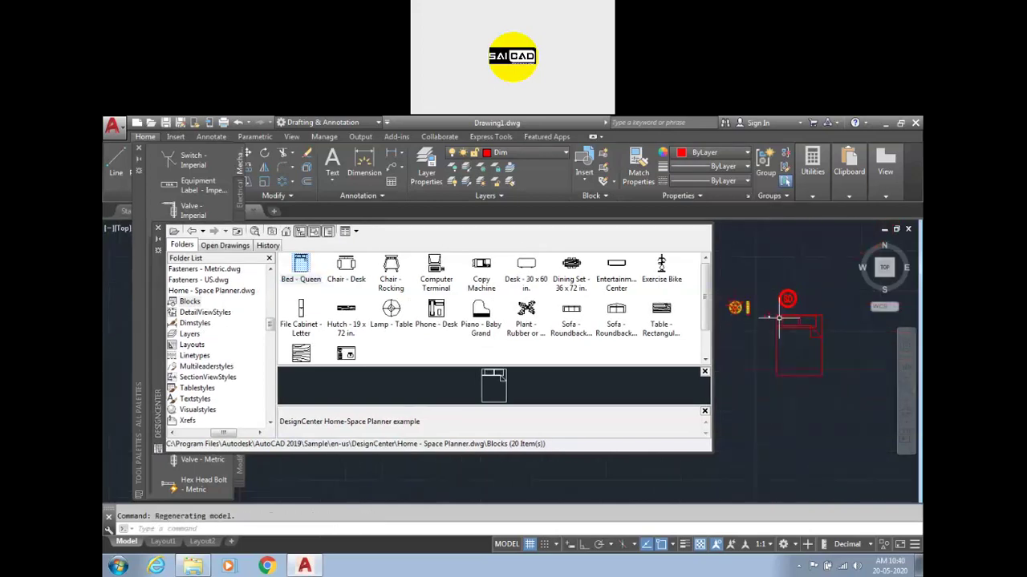
click(816, 355)
scroll(815, 355, up, 3)
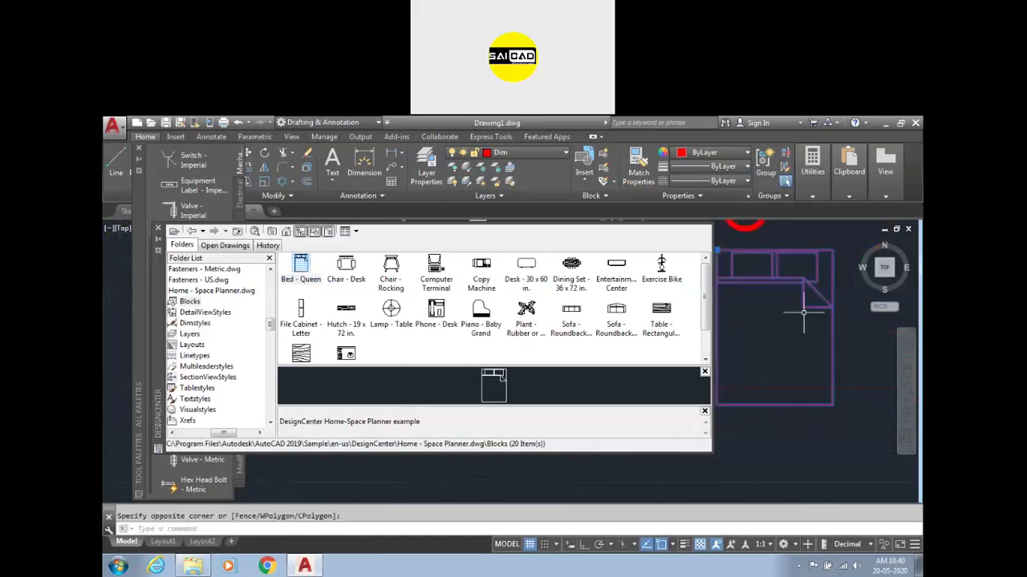
scroll(756, 264, down, 3)
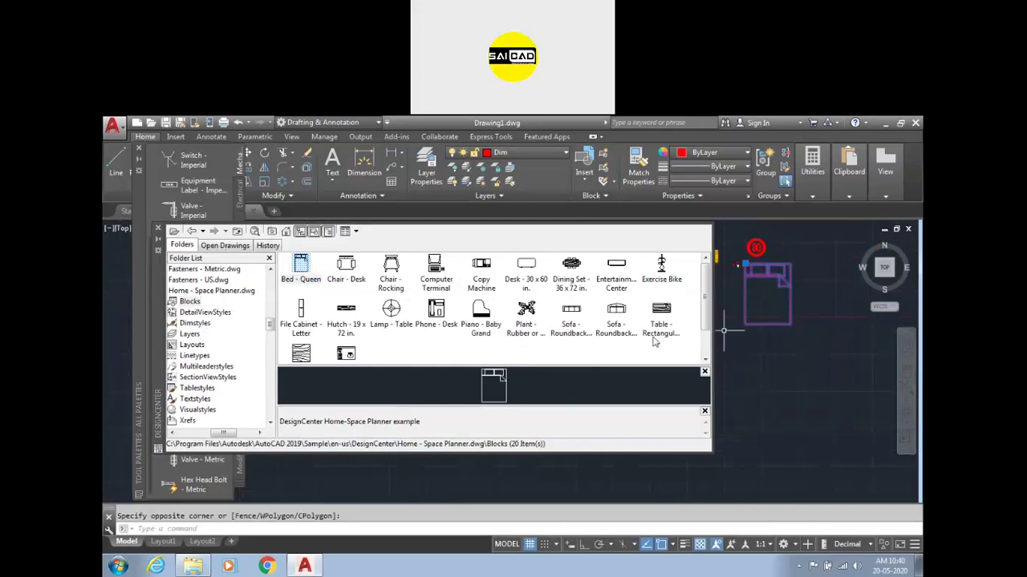
- Insert the Roundback sofa, Rectangular table, Rubber or Philodendron plant and Baby Grand piano blocks below the bed
drag(615, 313, 794, 401)
click(797, 409)
drag(660, 313, 768, 446)
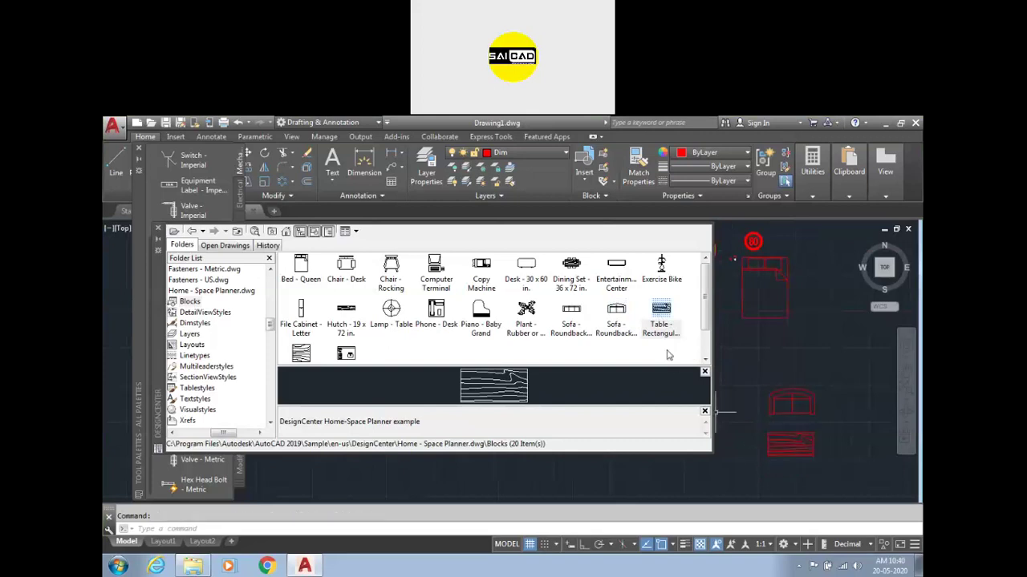
click(530, 315)
drag(530, 315, 842, 349)
mouse_move(477, 316)
mouse_down()
mouse_move(819, 471)
mouse_move(866, 453)
mouse_up()
scroll(818, 364, down, 4)
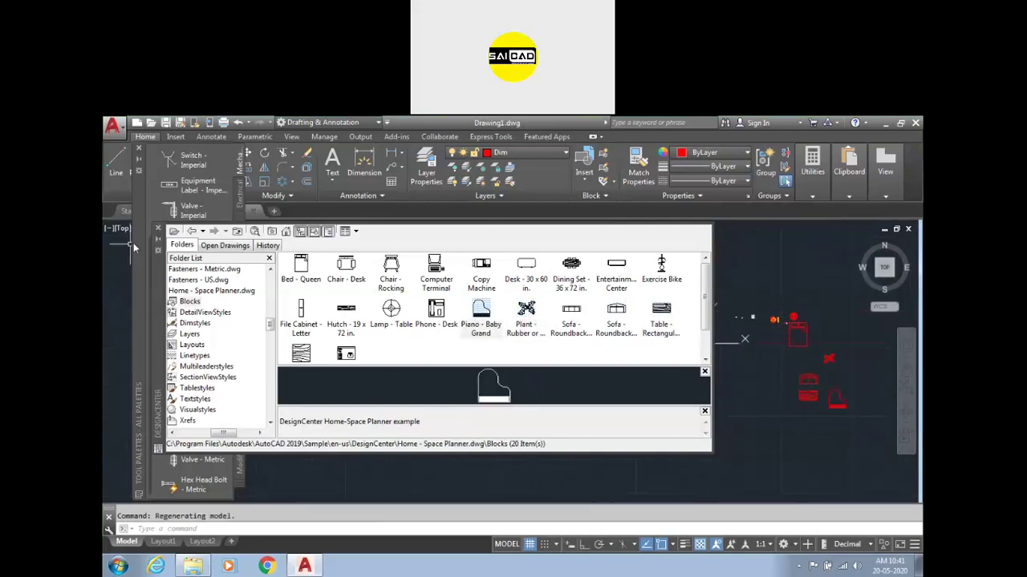
- Return to the DesignCenter sample folder and open the Blocks of HVAC - Heating Ventilation Air Conditioning.dwg
click(192, 231)
click(192, 231)
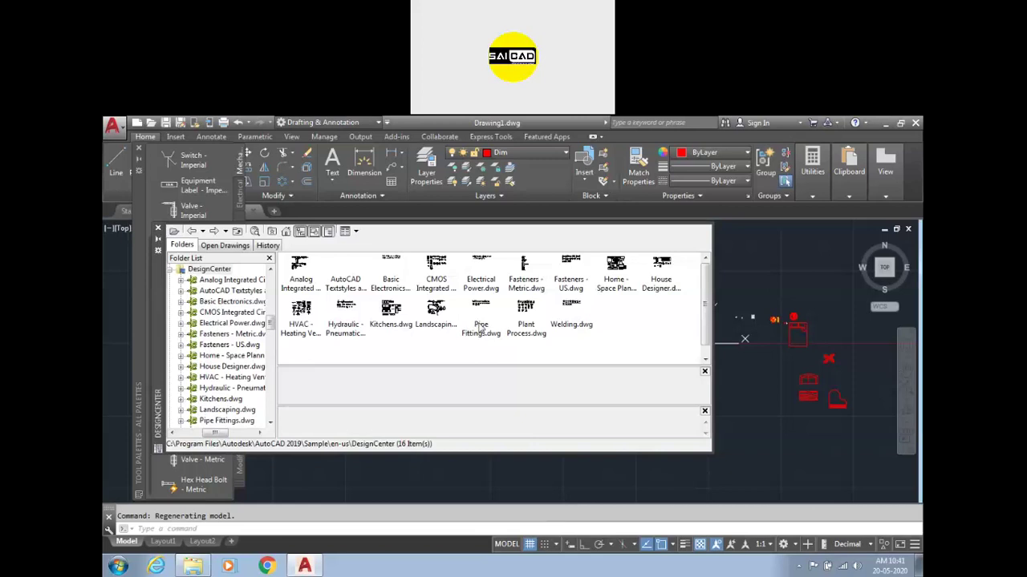
click(575, 321)
click(345, 321)
click(312, 323)
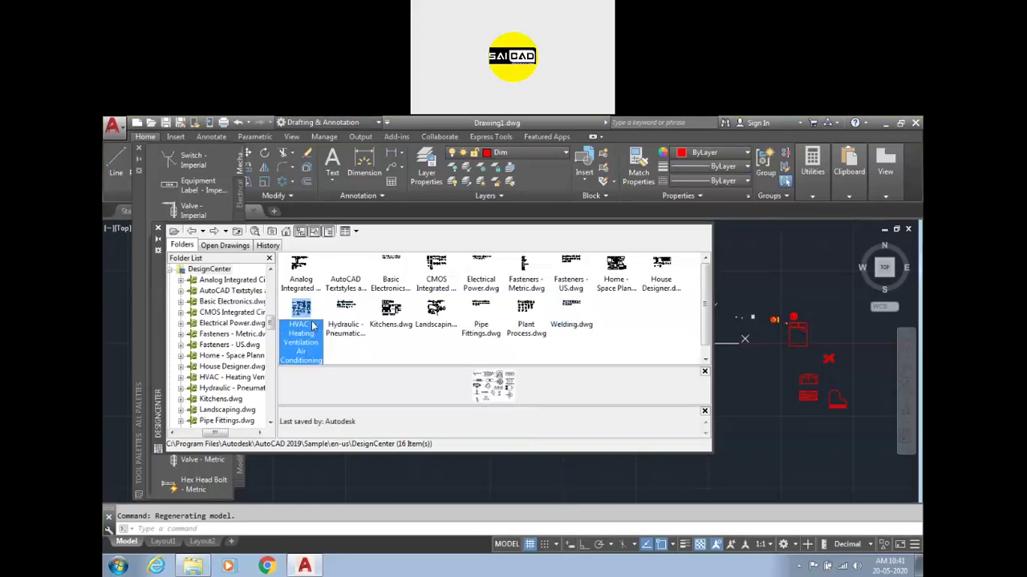
double_click(307, 321)
double_click(299, 272)
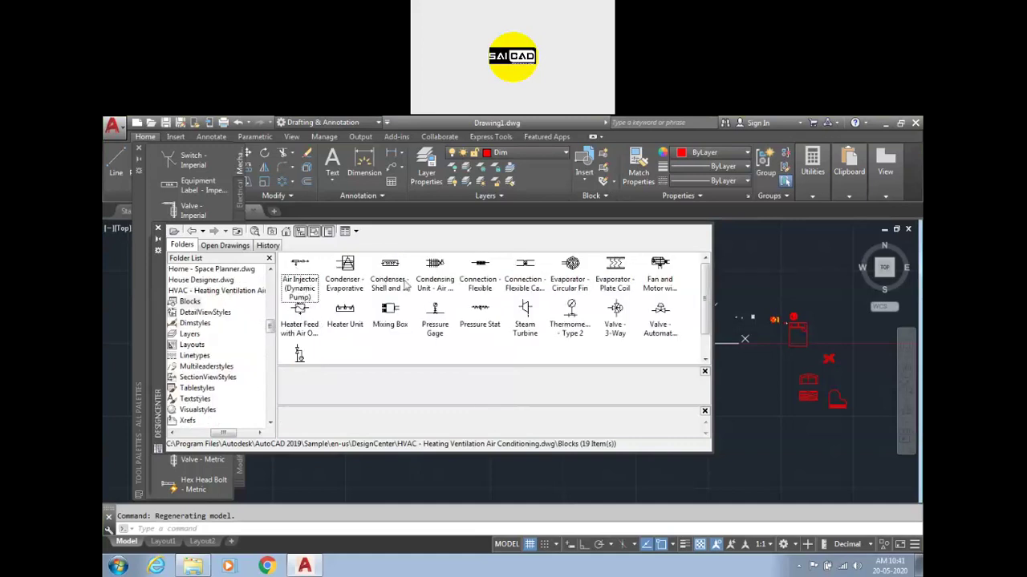
- Insert the Pressure Stat block in the empty area below the furniture blocks
click(478, 314)
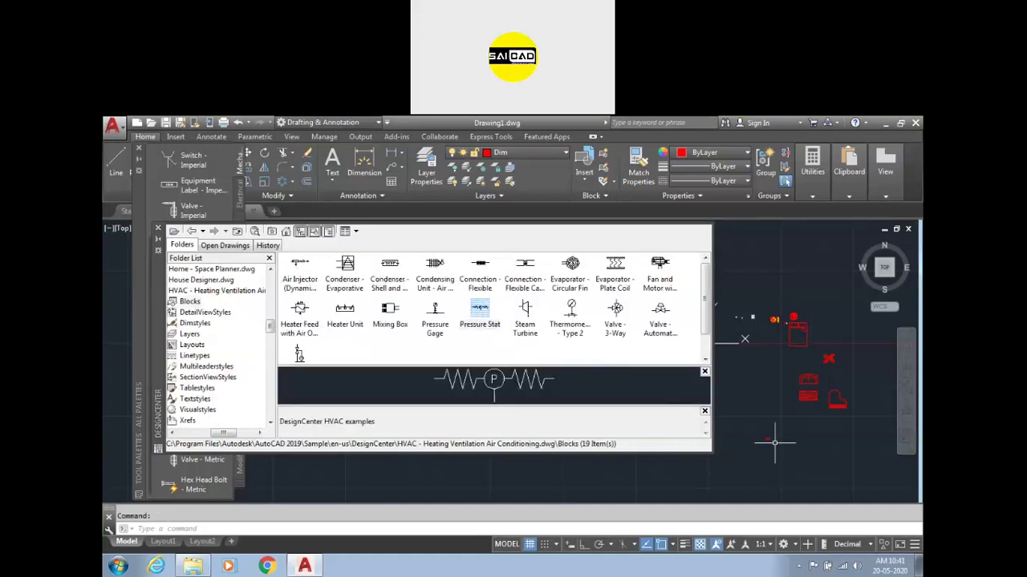
scroll(752, 436, up, 6)
scroll(822, 361, down, 4)
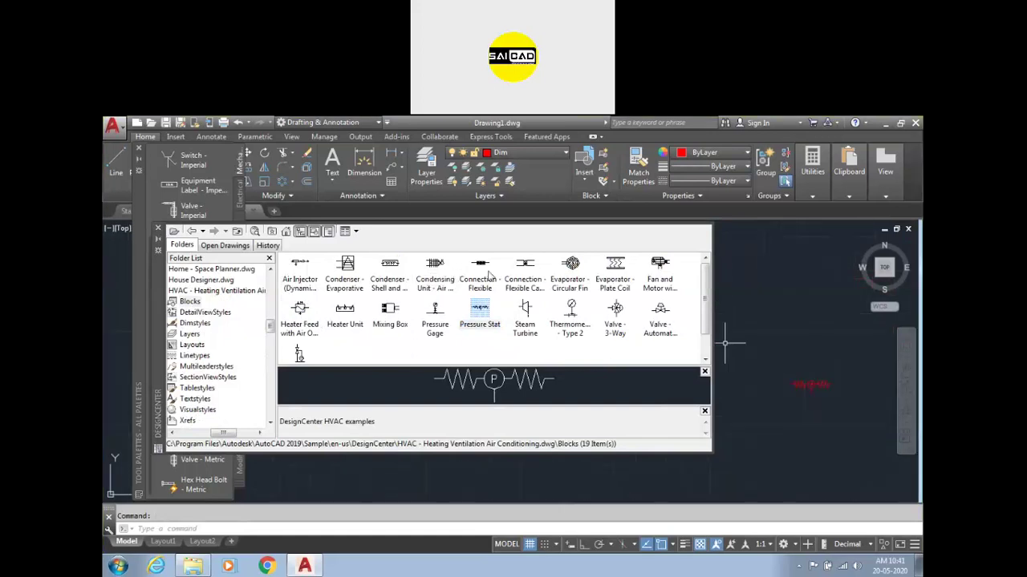
- Insert a flexible connection below the pressure stat and the Evaporator - Plate Coil and Fan and Motor blocks above it, and close DesignCenter
drag(519, 272, 784, 432)
drag(612, 274, 806, 317)
mouse_move(659, 269)
mouse_down()
mouse_move(791, 339)
mouse_move(808, 360)
mouse_up()
click(850, 320)
click(806, 350)
scroll(836, 347, up, 6)
scroll(811, 338, down, 6)
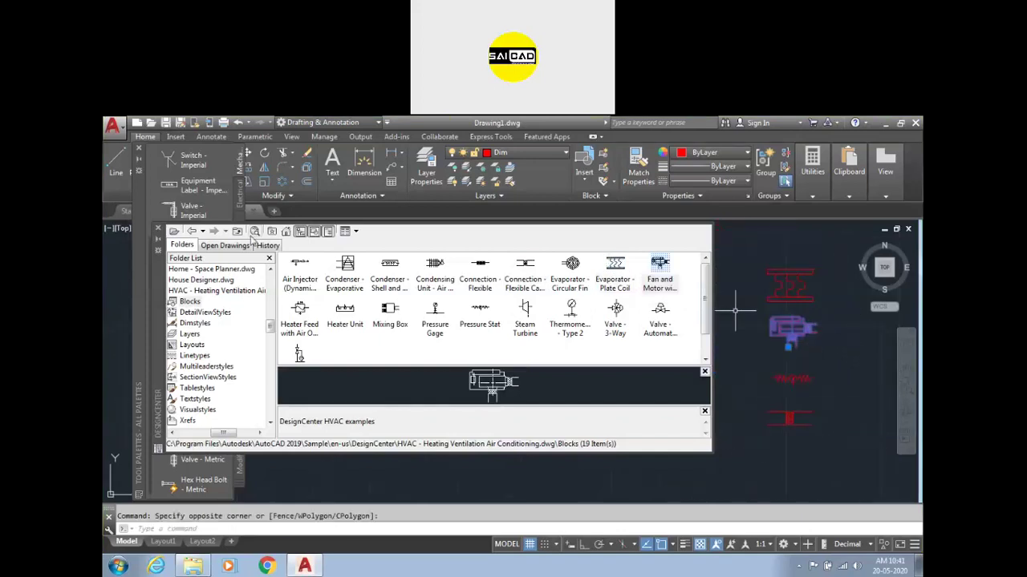
click(159, 231)
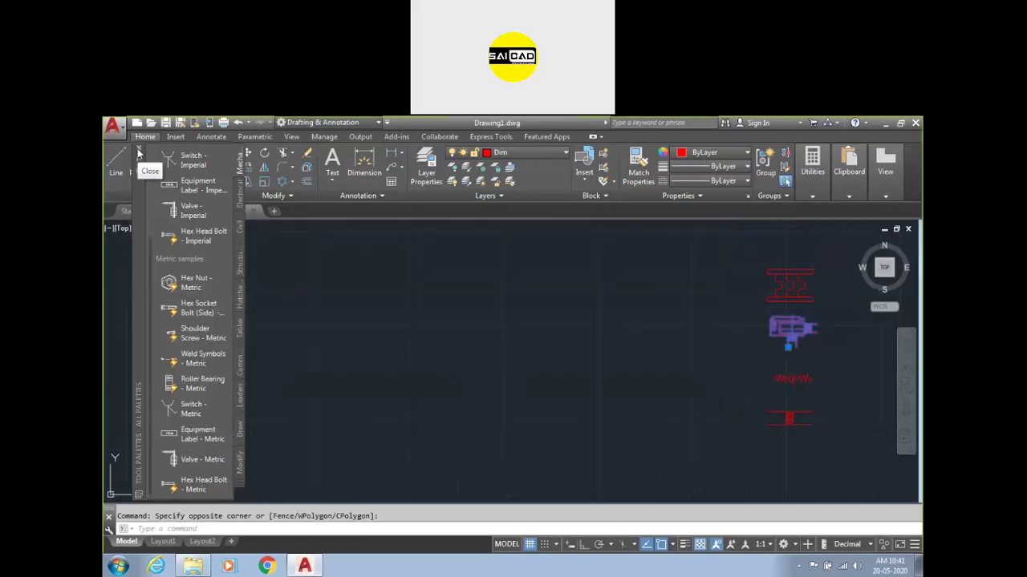
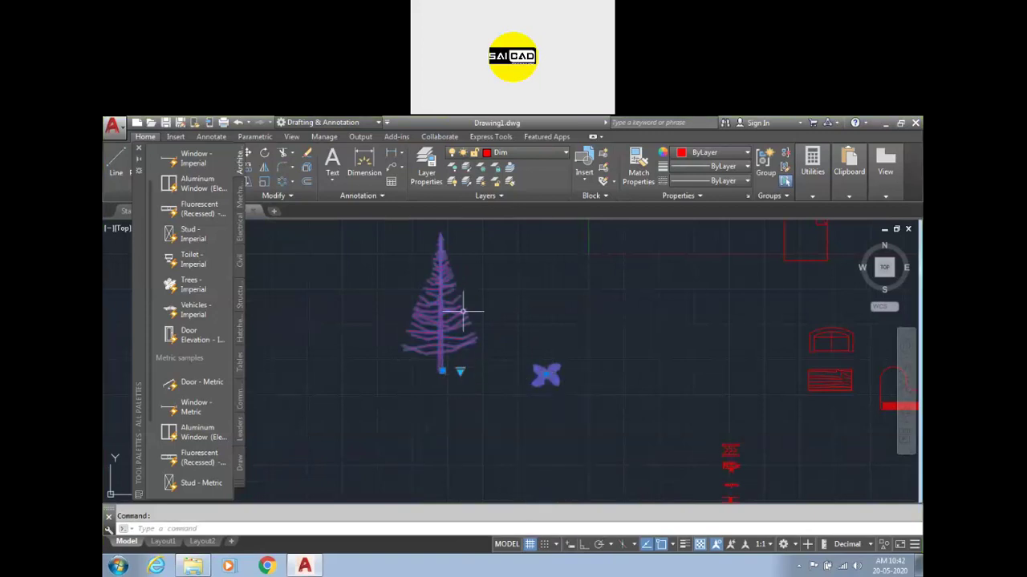
- Select the bed, sofa, table, piano and HVAC blocks and move the bed down by its grip to just above the sofa
scroll(450, 355, down, 4)
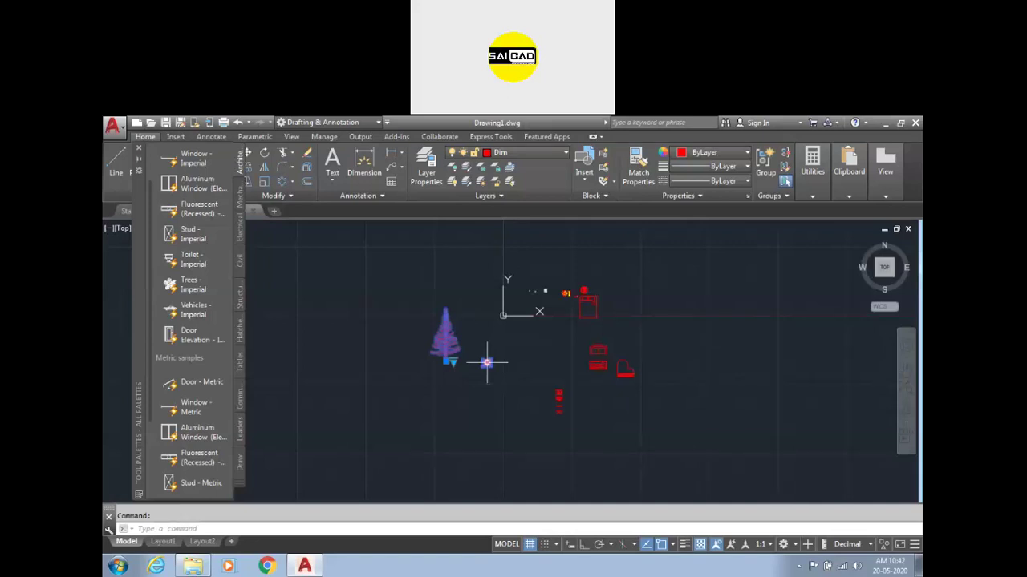
scroll(465, 361, up, 1)
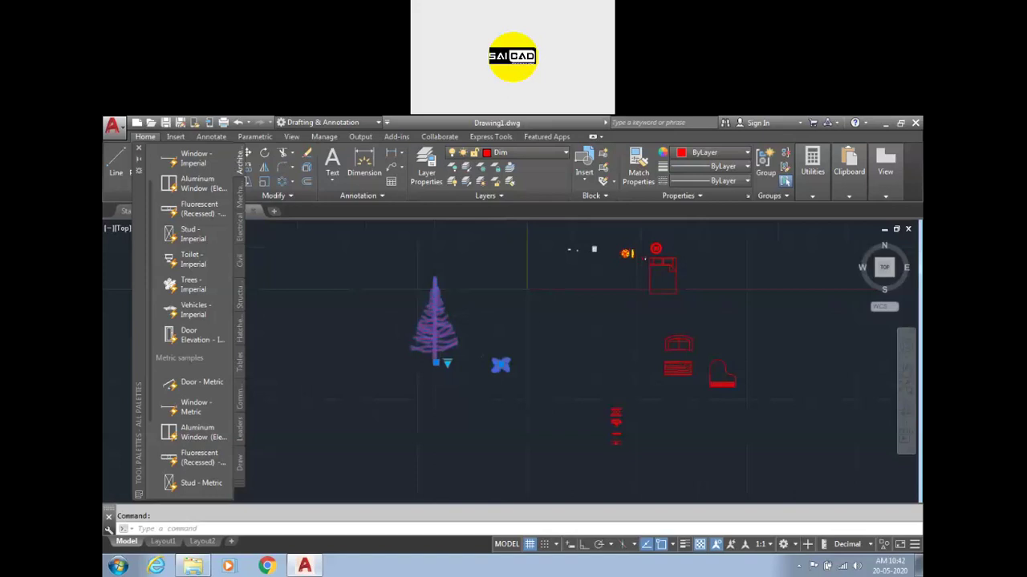
scroll(449, 352, up, 3)
scroll(518, 282, down, 2)
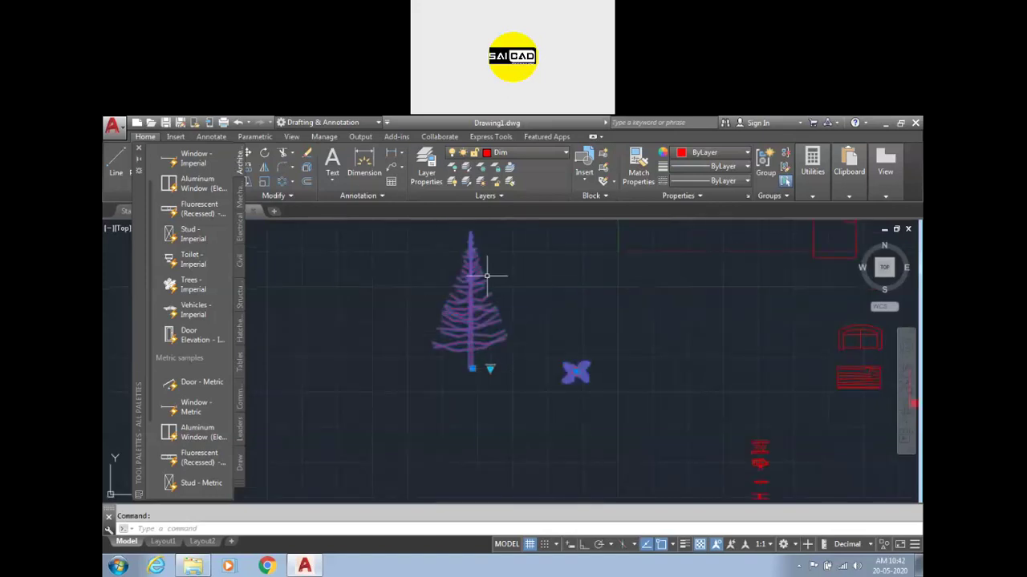
scroll(461, 393, down, 3)
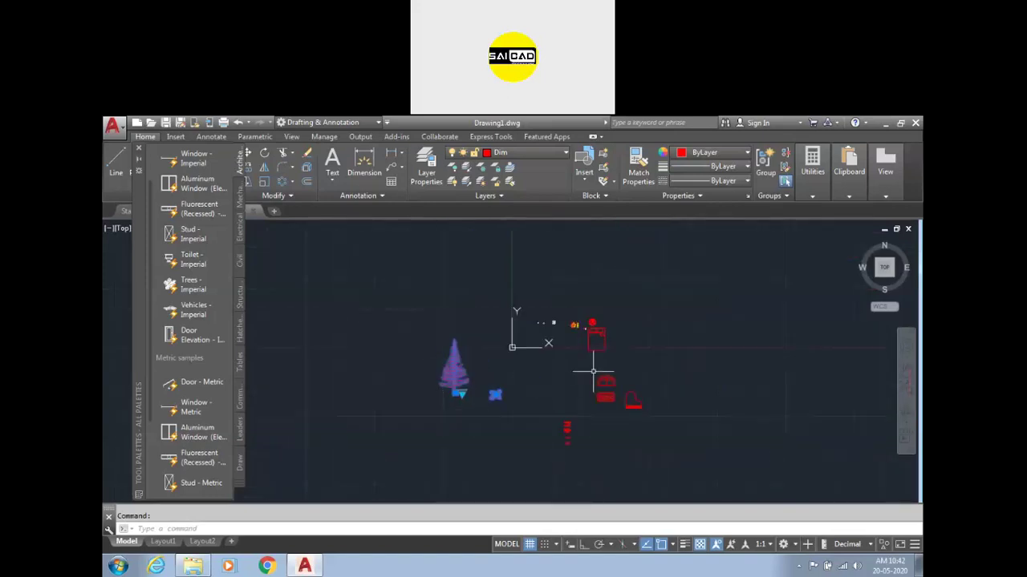
scroll(591, 395, up, 2)
click(681, 304)
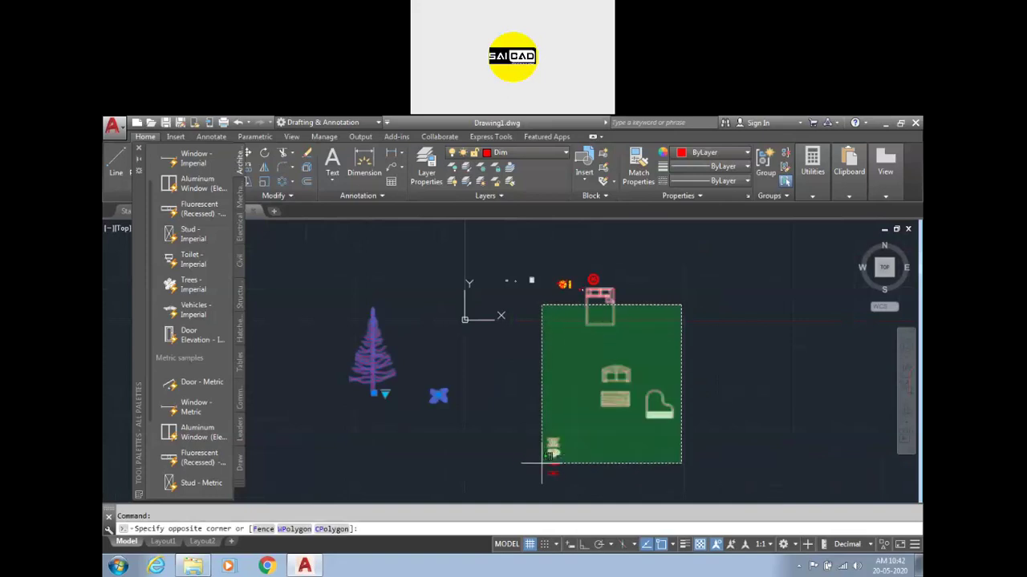
click(545, 476)
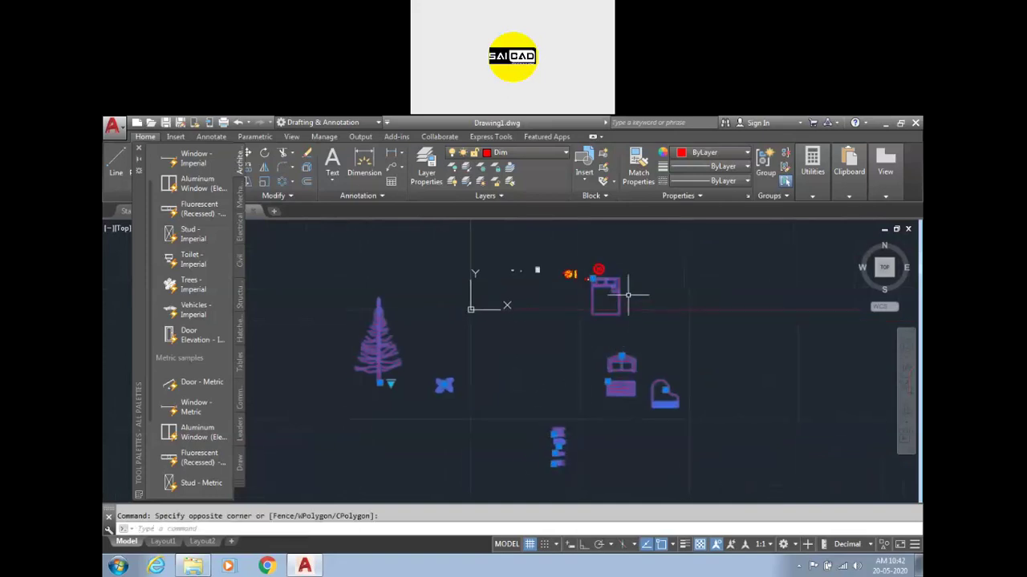
scroll(618, 287, up, 2)
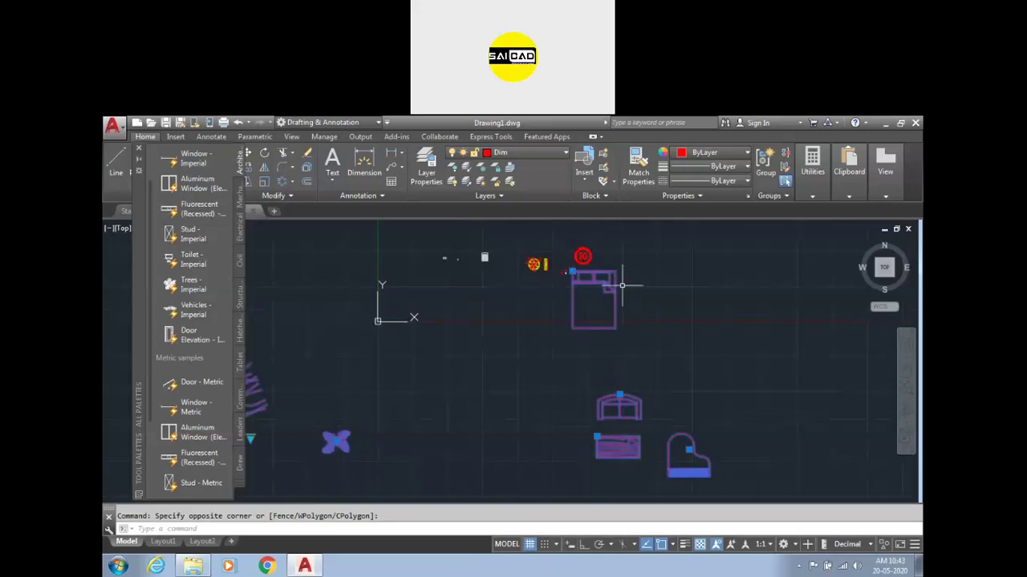
click(572, 273)
click(580, 329)
scroll(673, 366, down, 3)
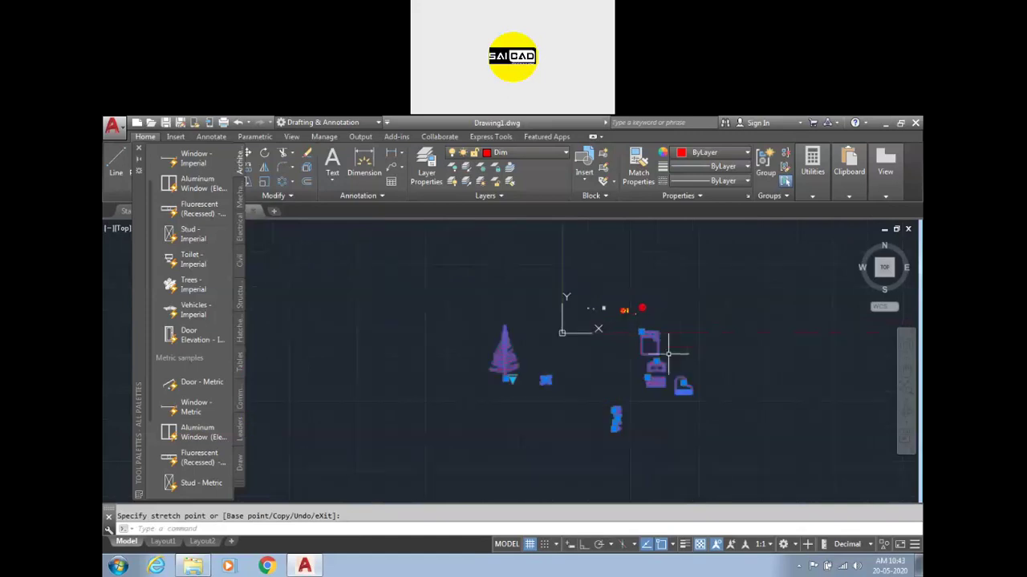
- Insert the Vehicles - Imperial block from the architectural tool palette in the empty area beyond the tree and select it
scroll(650, 363, up, 2)
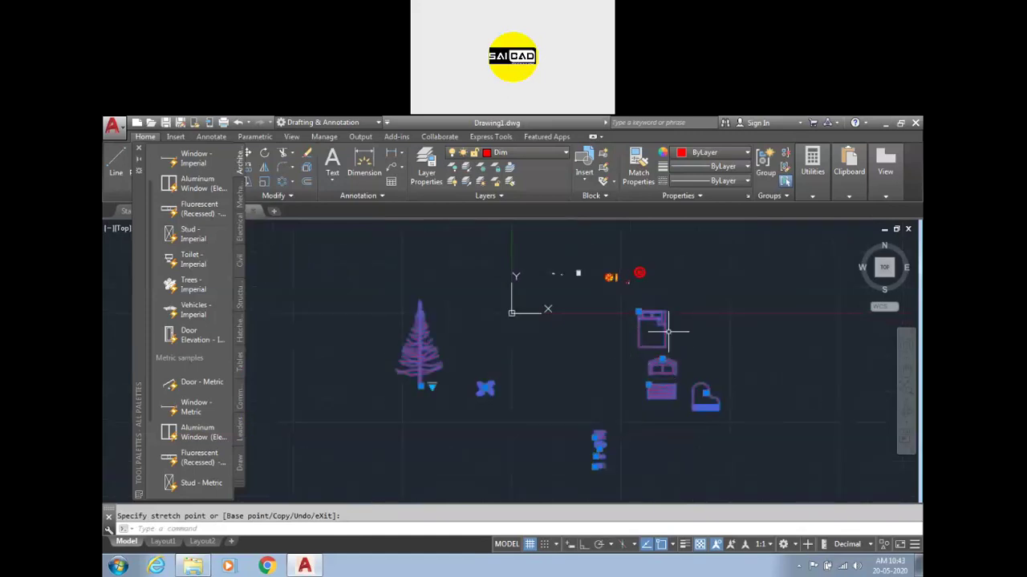
scroll(648, 321, up, 4)
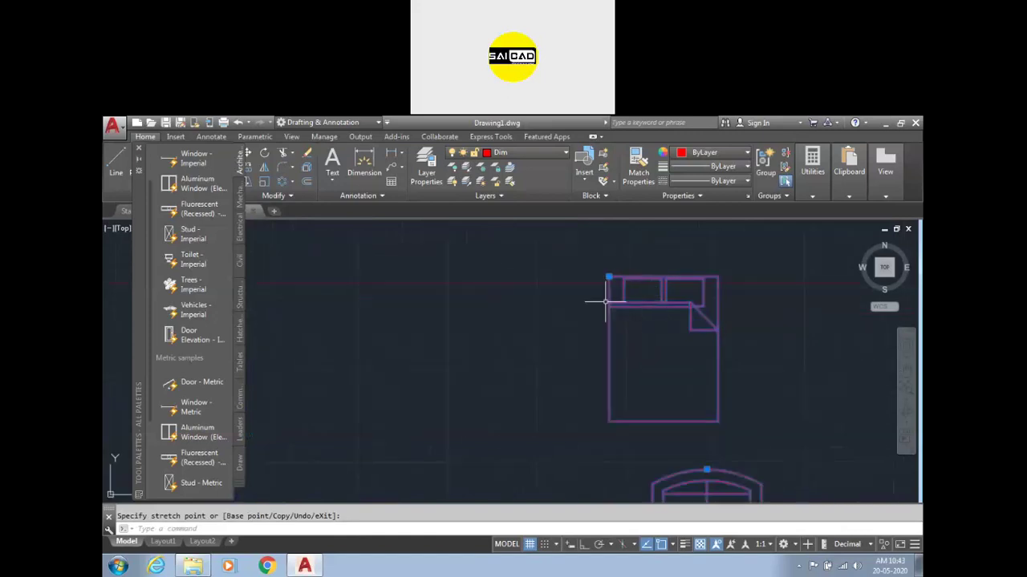
scroll(769, 305, down, 4)
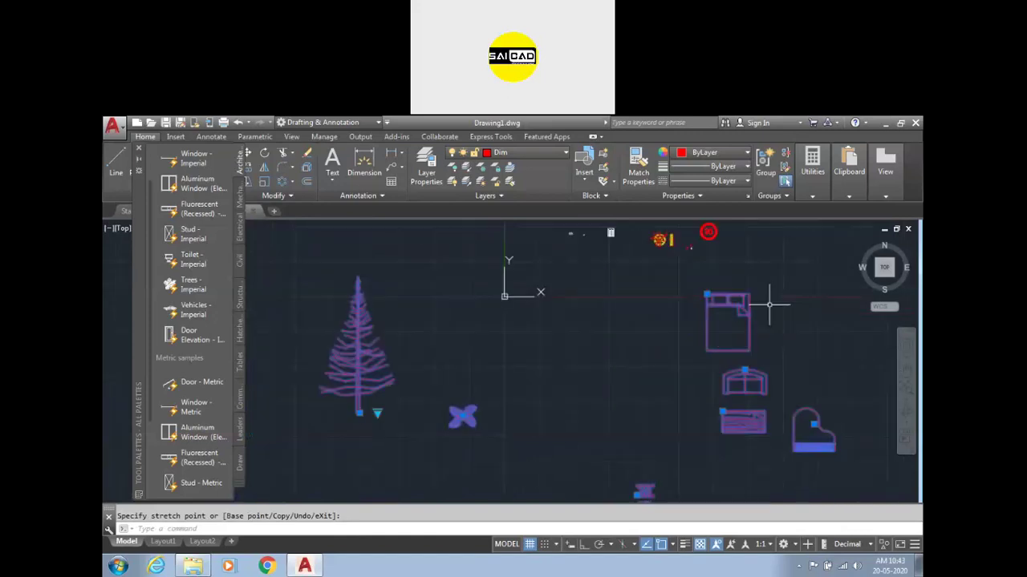
scroll(677, 345, down, 3)
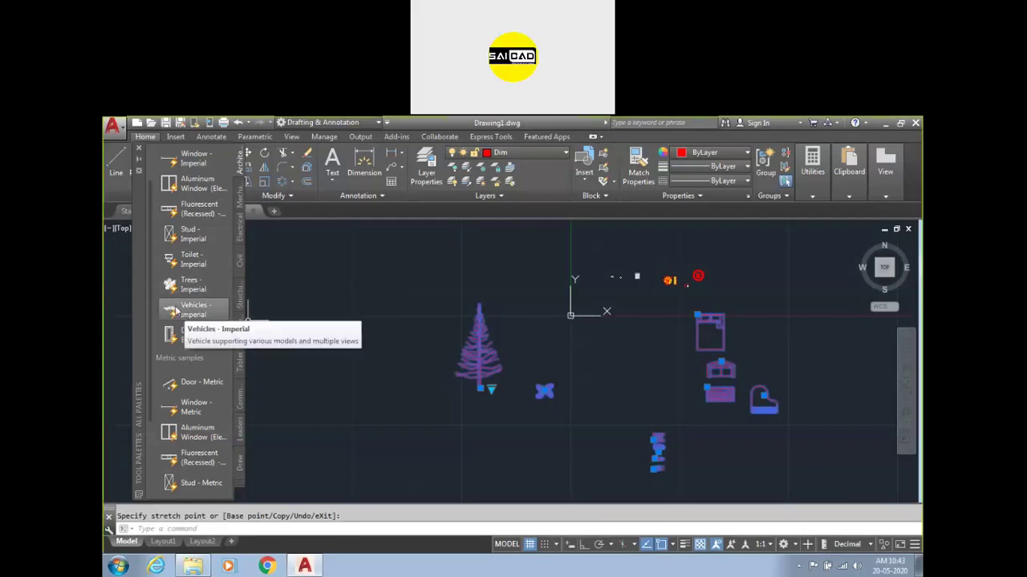
drag(180, 311, 314, 305)
scroll(289, 269, up, 2)
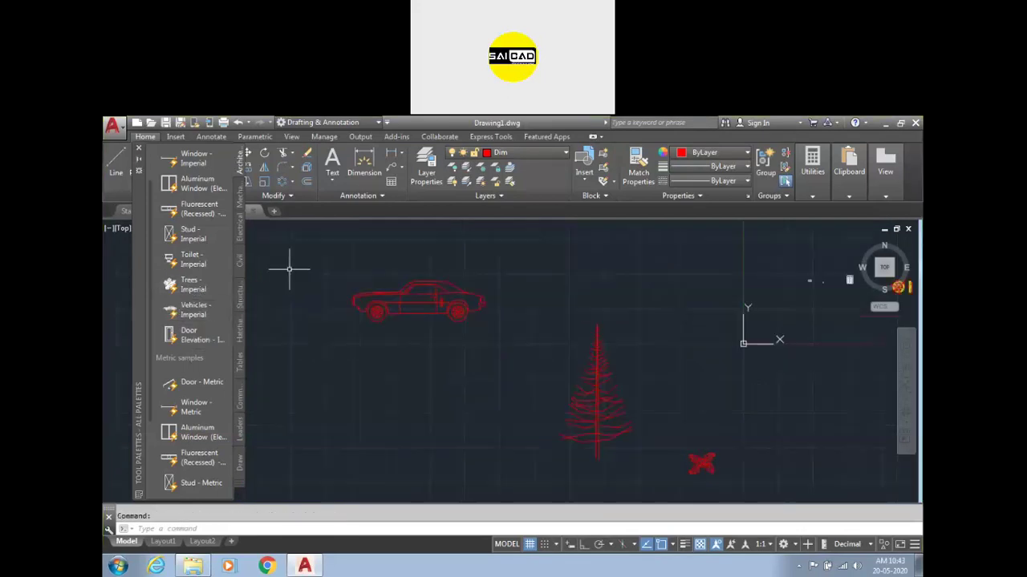
click(498, 249)
click(409, 324)
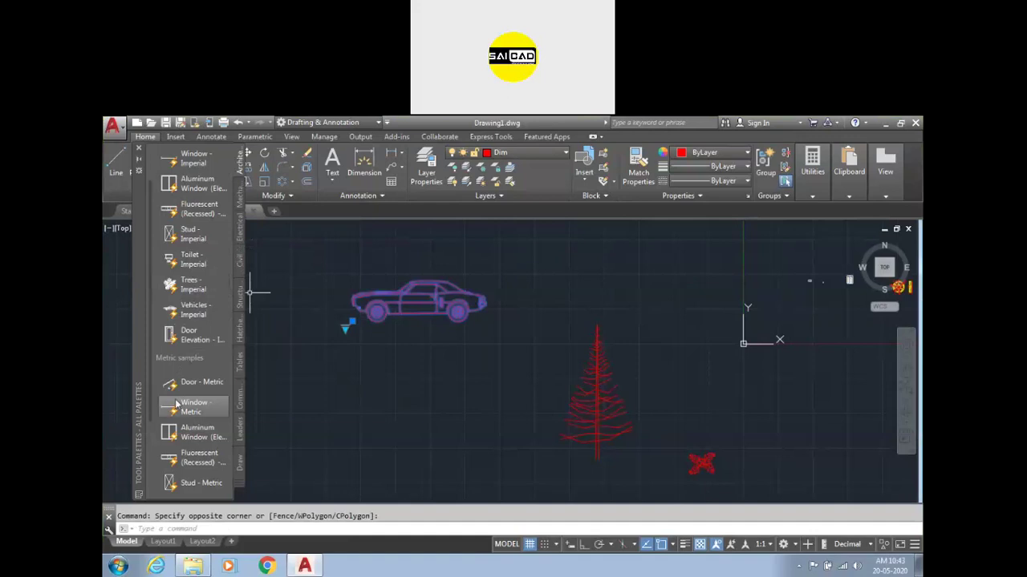
- Switch the vehicle block's view in turn to Sports Car (Top), Sports Car (Front) and Sports Car (Rear)
click(345, 329)
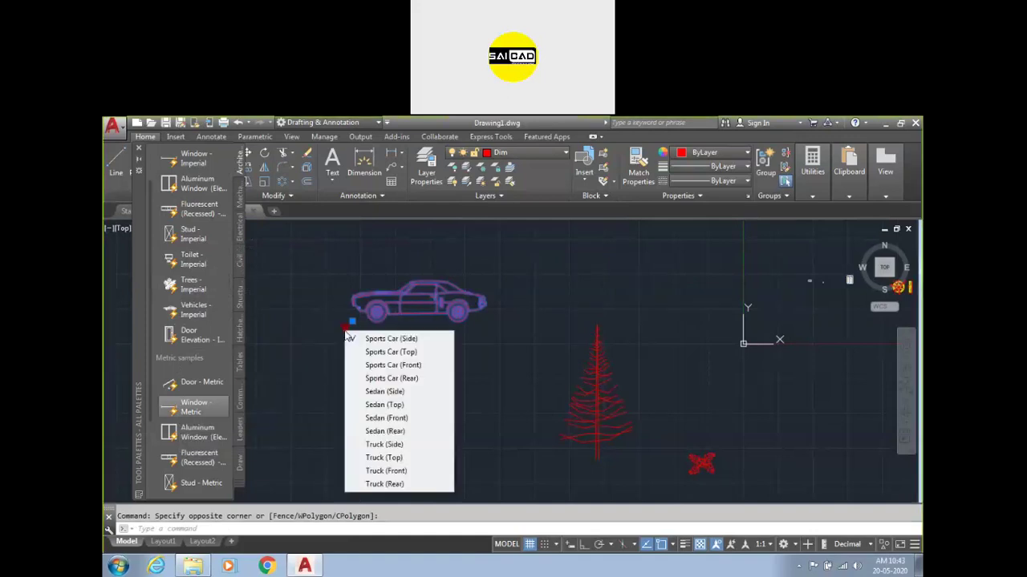
click(391, 352)
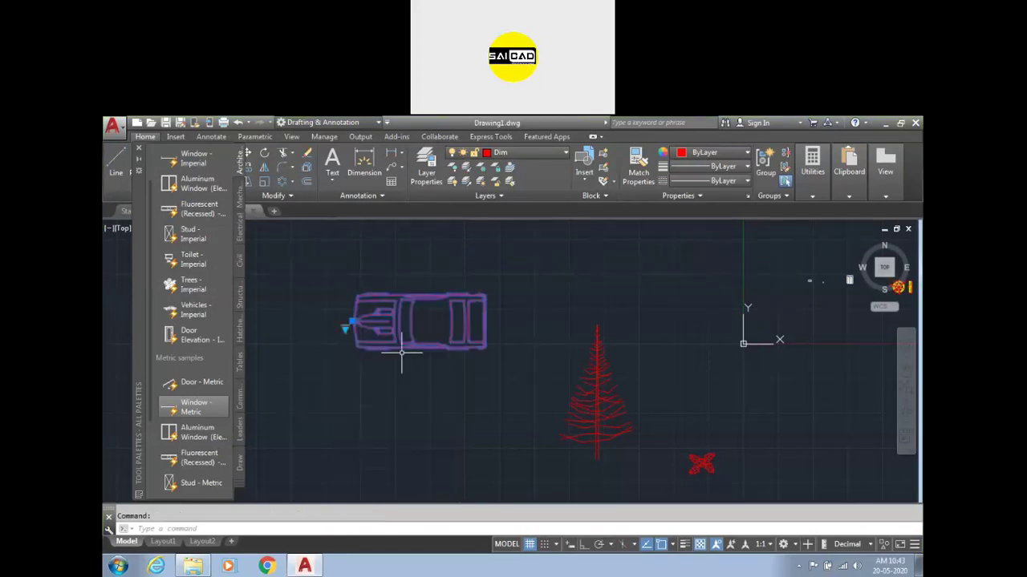
click(346, 328)
click(405, 366)
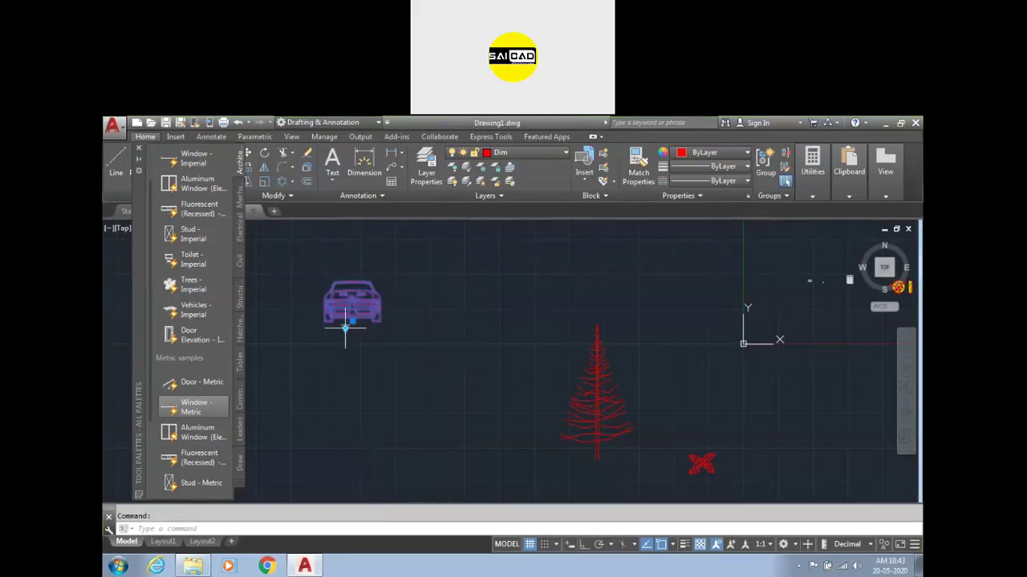
click(347, 325)
click(400, 380)
scroll(323, 300, up, 8)
scroll(510, 331, down, 6)
scroll(491, 369, up, 2)
- Switch the vehicle block to Sedan (Side) and Sedan (Top)
click(491, 374)
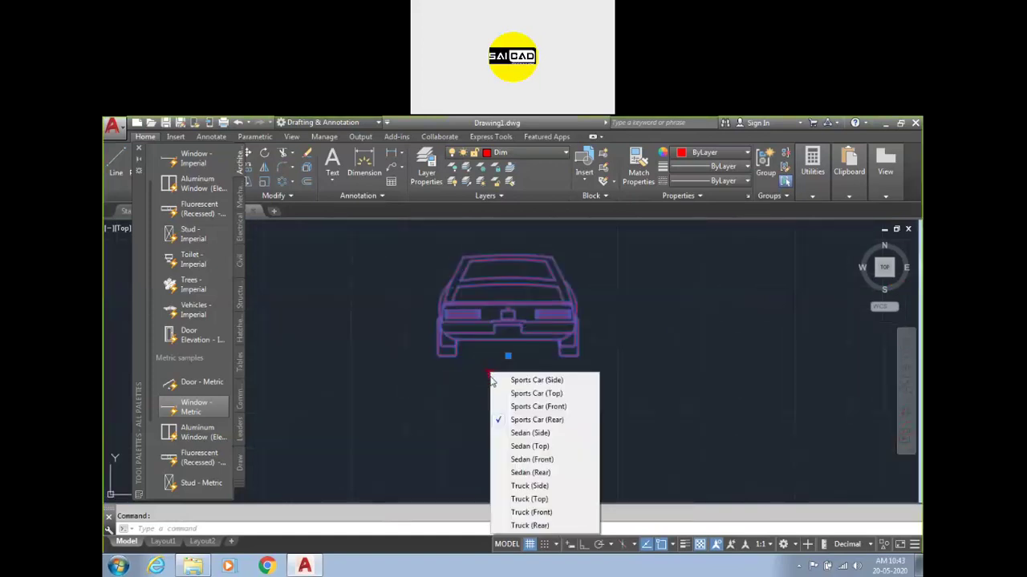
click(520, 433)
scroll(484, 377, down, 3)
click(484, 381)
click(483, 374)
click(495, 371)
click(516, 459)
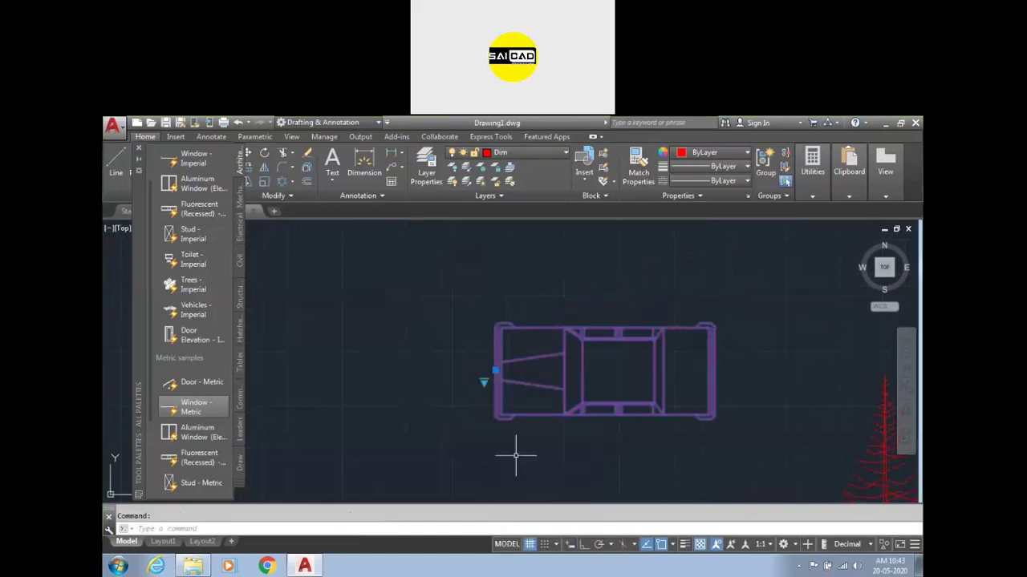
- Switch the vehicle block in turn to Truck (Side), Truck (Top), Truck (Front) and Truck (Rear)
click(494, 372)
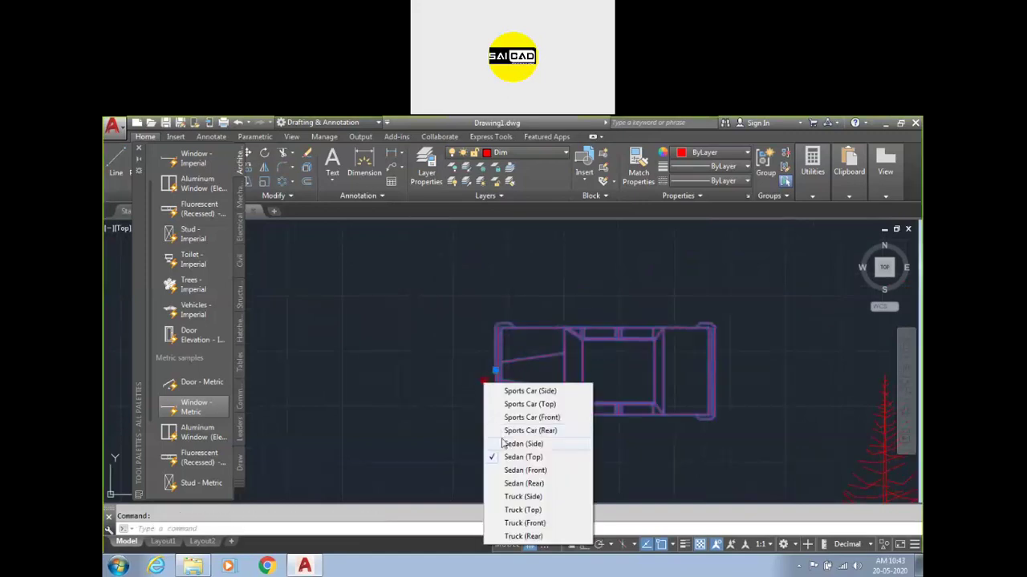
click(514, 496)
click(494, 371)
click(513, 507)
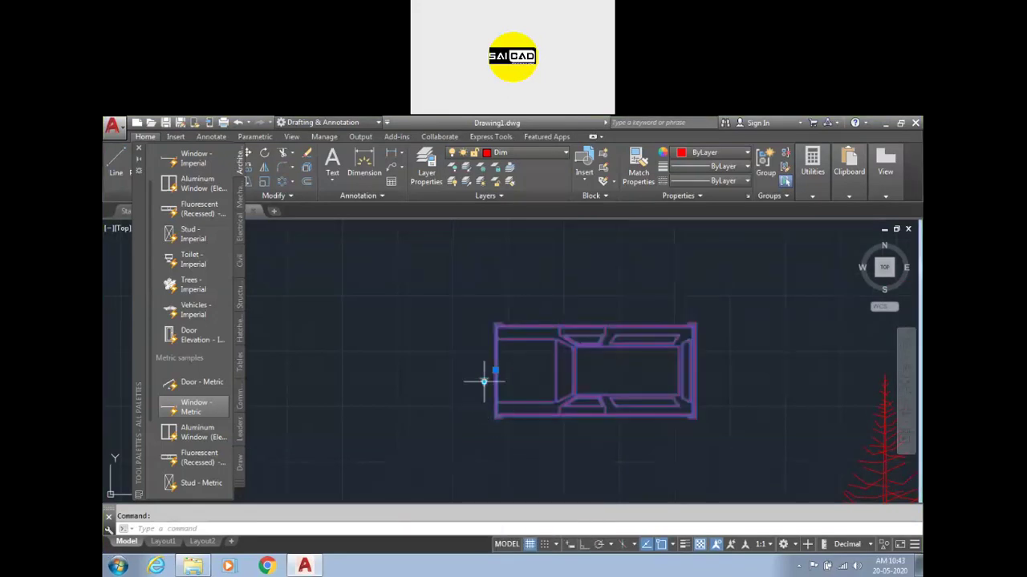
click(494, 371)
click(513, 518)
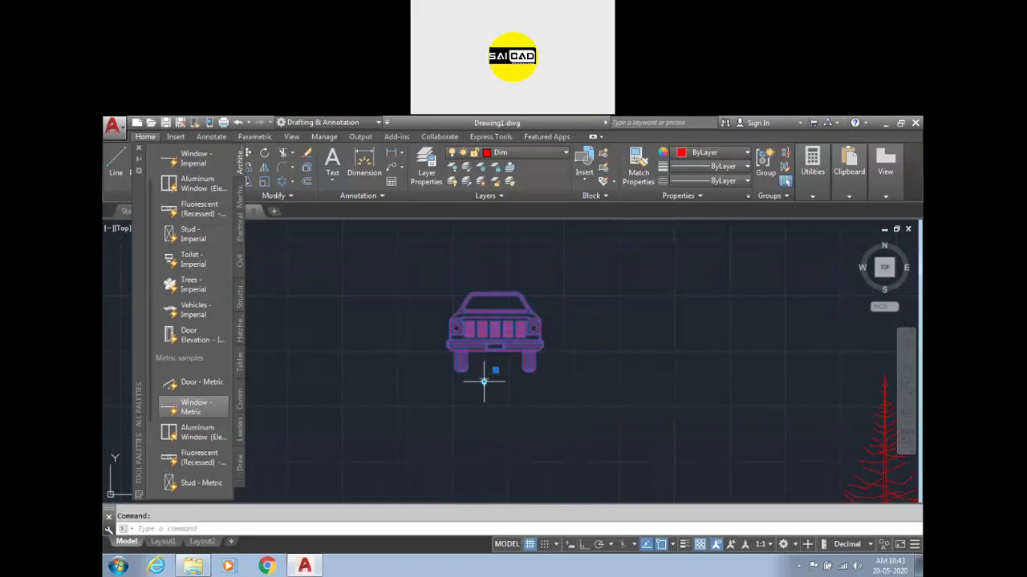
click(495, 371)
click(529, 535)
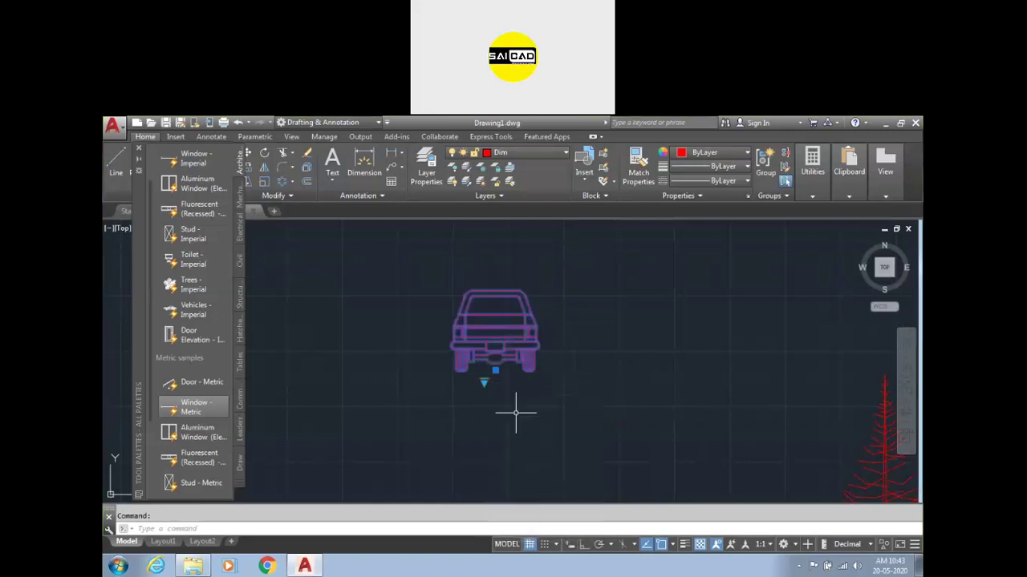
- Set the vehicle block to Sports Car (Side)
click(484, 382)
click(521, 392)
scroll(461, 380, down, 5)
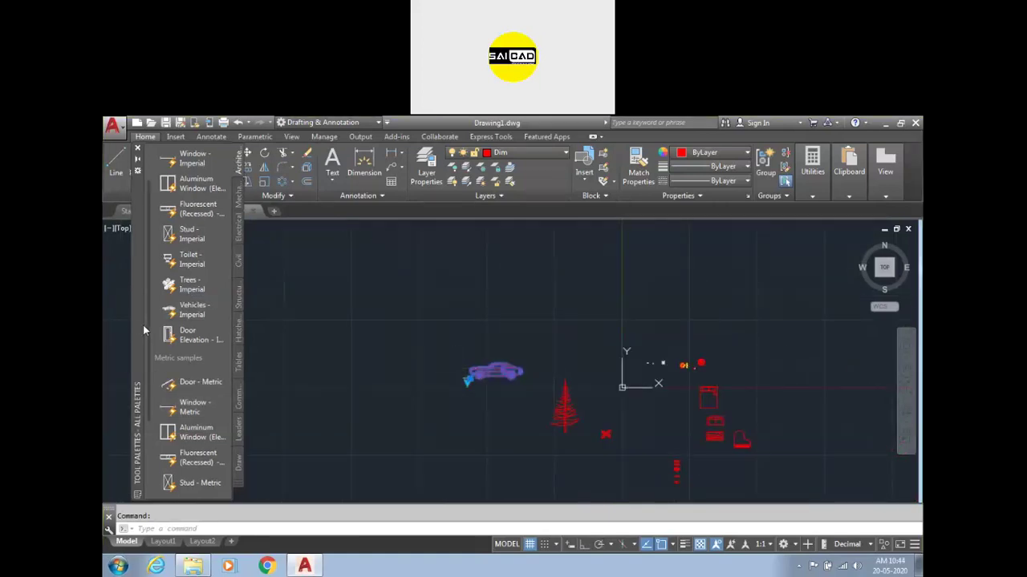
scroll(499, 405, up, 3)
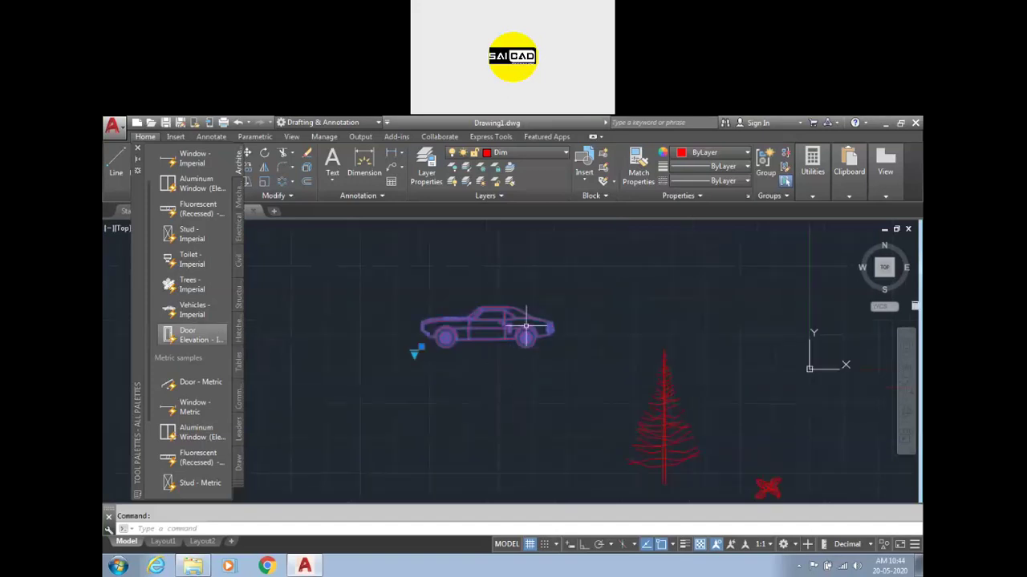
scroll(488, 319, up, 4)
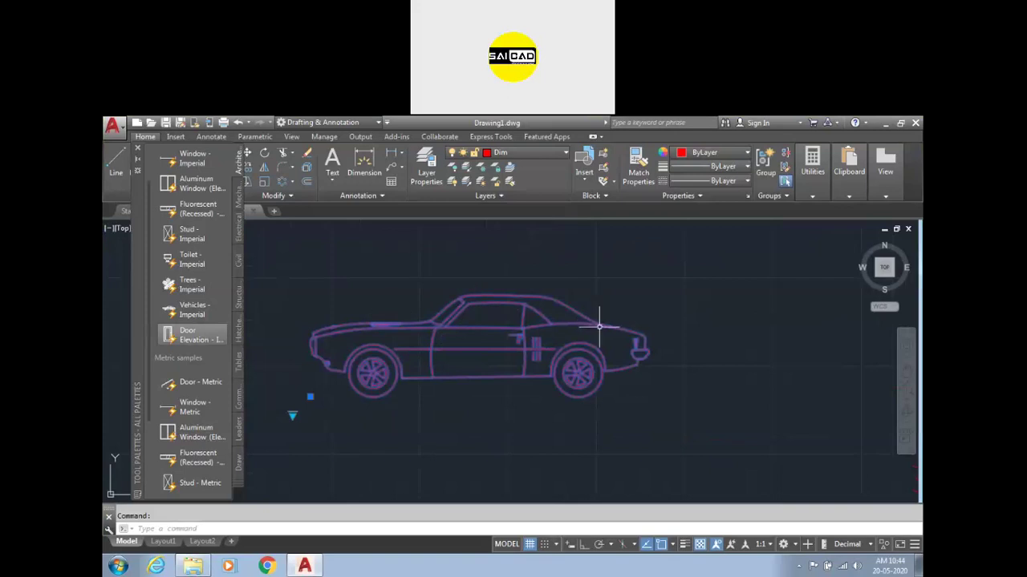
- Move the sports car block as a single object by its insertion grip, placing it slightly closer to the tree
click(609, 292)
click(553, 330)
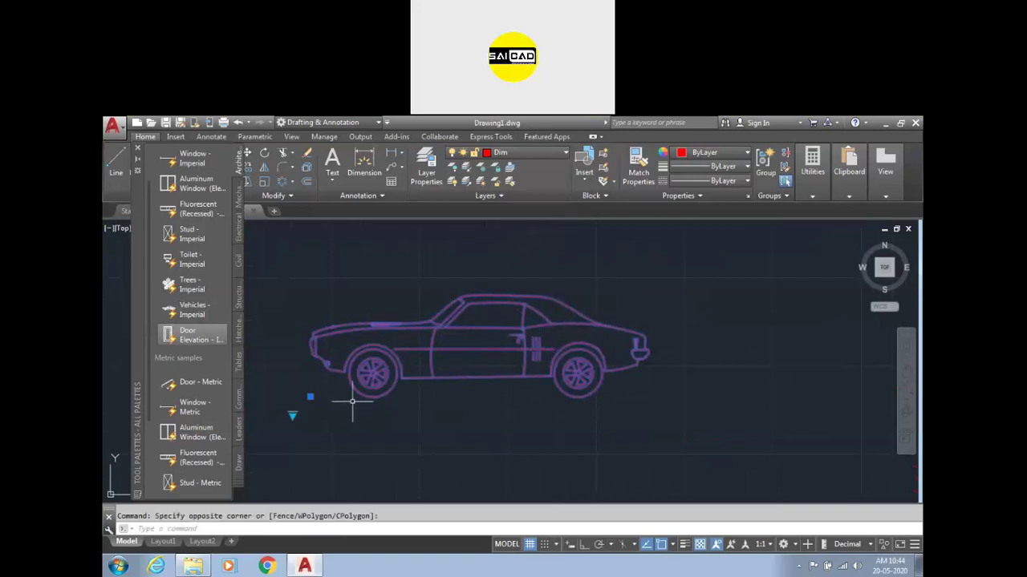
click(311, 397)
scroll(369, 401, down, 4)
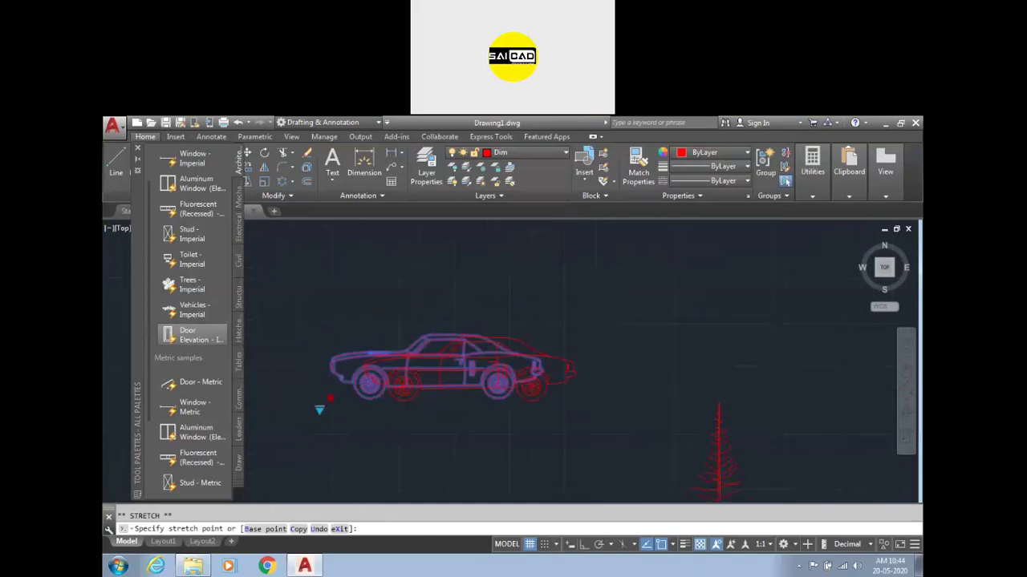
click(437, 342)
click(431, 347)
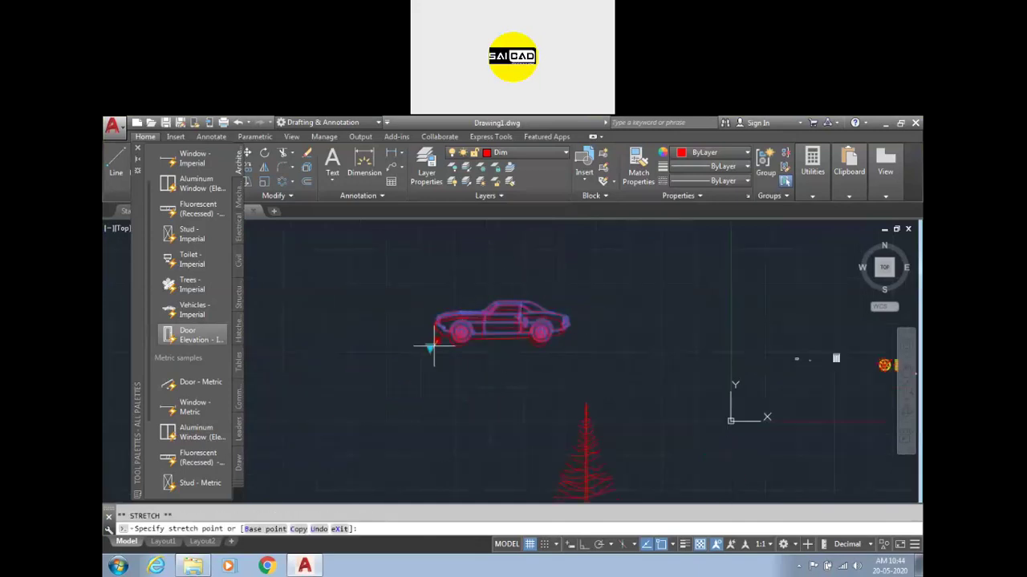
click(355, 413)
- Explode the sports car block and select all of its separate lines and curves with crossing windows
scroll(425, 390, down, 3)
scroll(405, 392, up, 4)
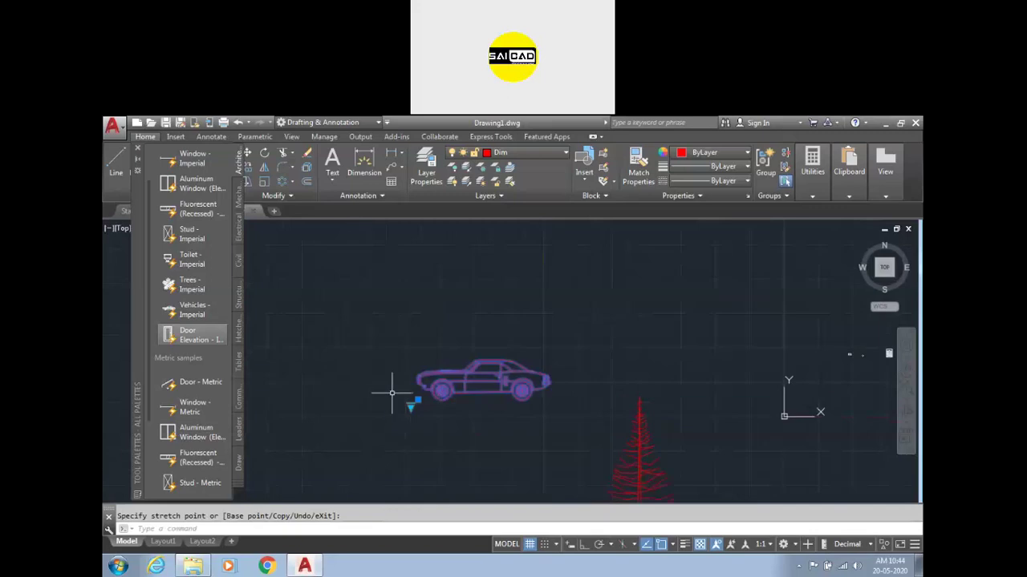
scroll(441, 383, up, 2)
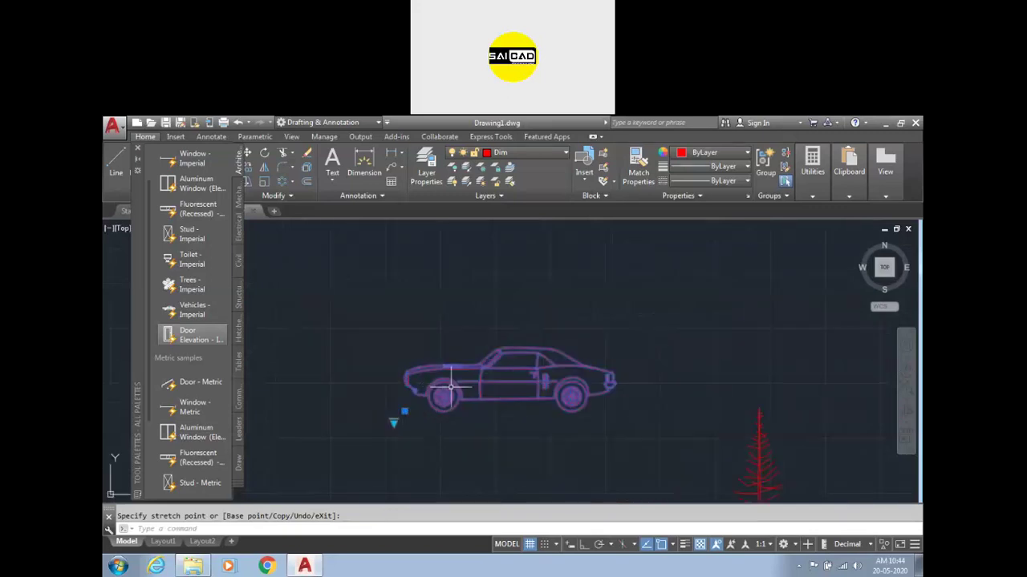
scroll(535, 350, down, 2)
text(x)
key(Return)
scroll(557, 365, up, 4)
click(614, 345)
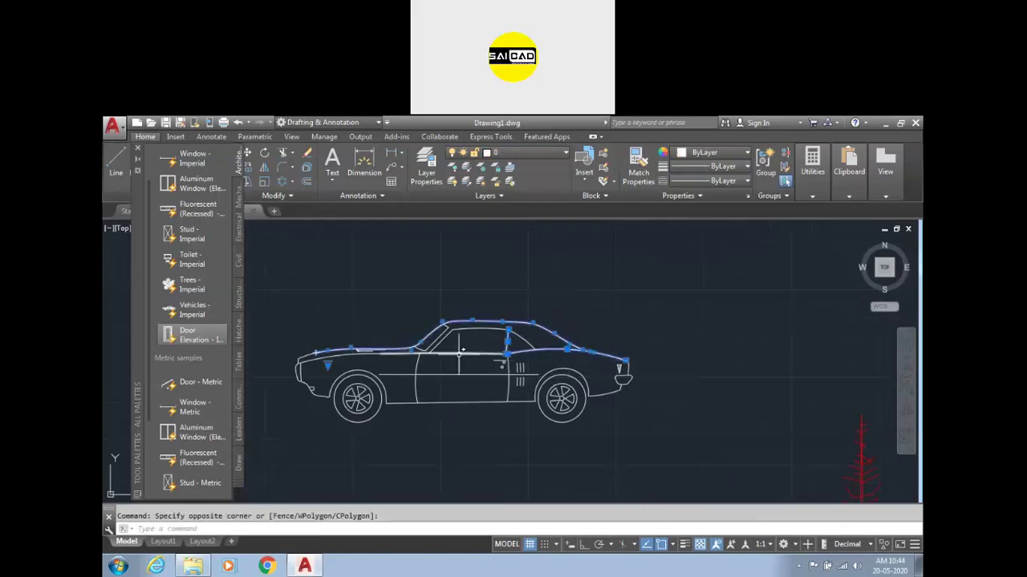
scroll(553, 341, down, 2)
click(348, 409)
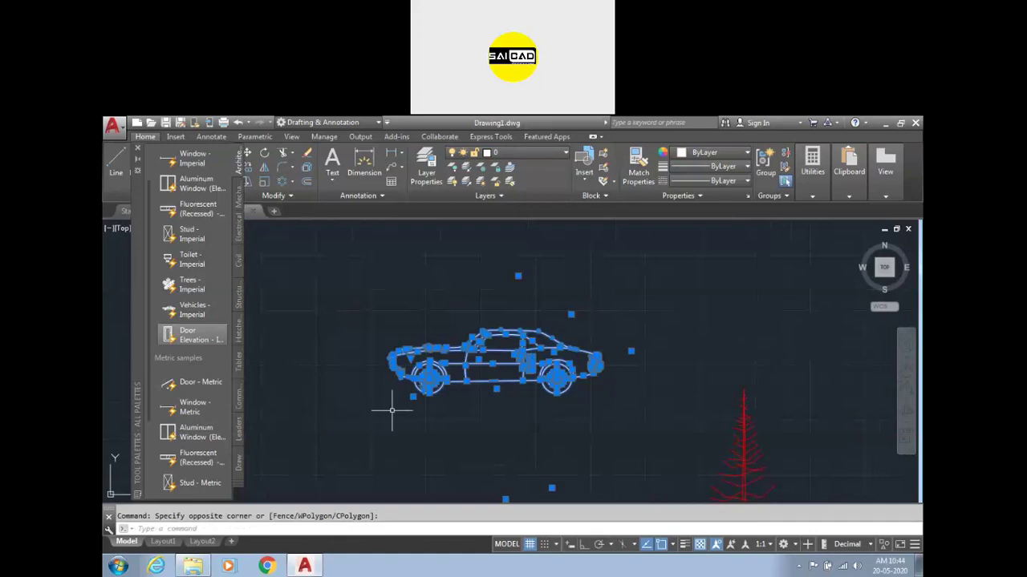
scroll(414, 353, down, 2)
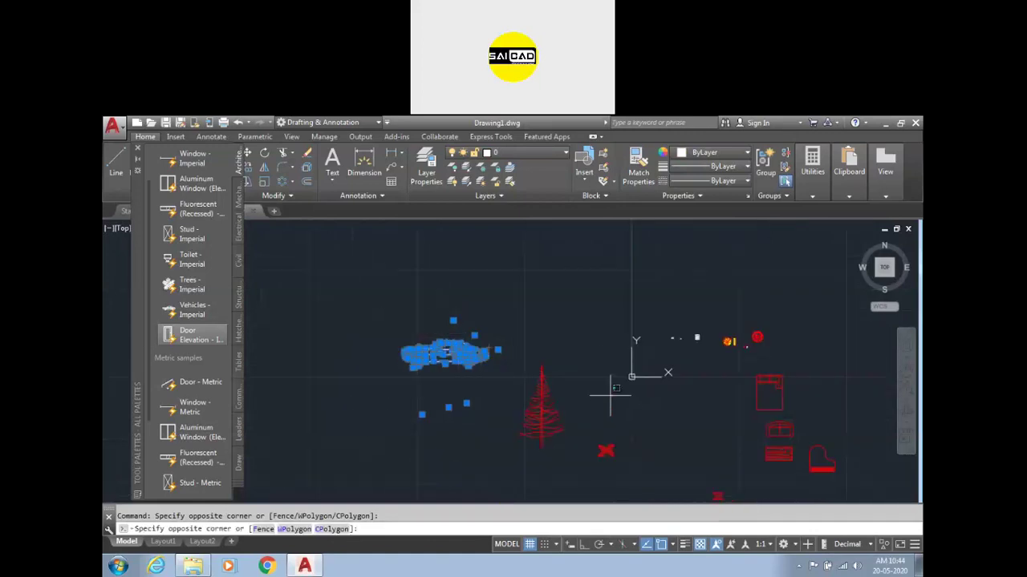
- Switch the tree block beside the car to its palm tree elevation
click(531, 429)
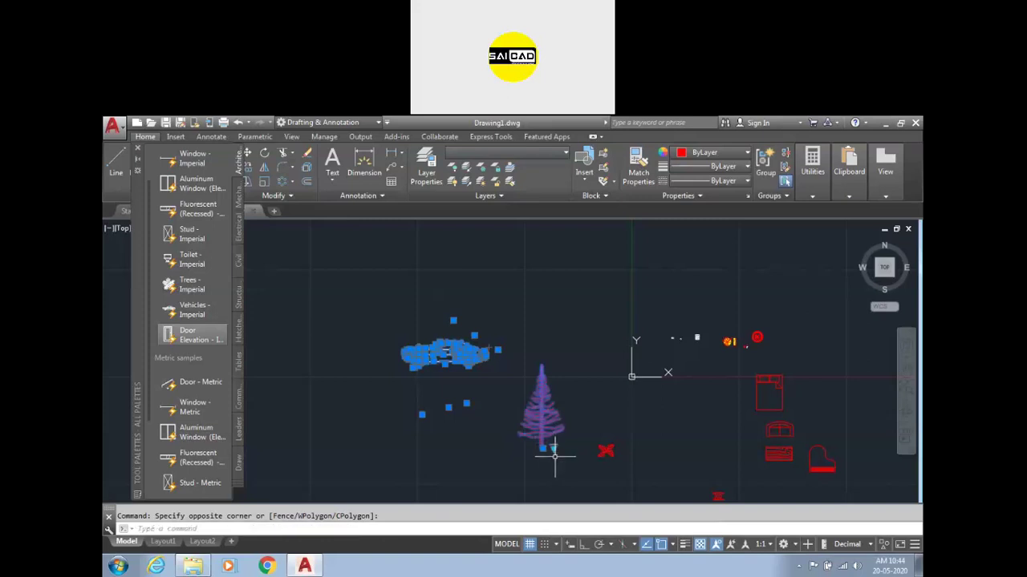
click(553, 447)
click(593, 310)
key(Escape)
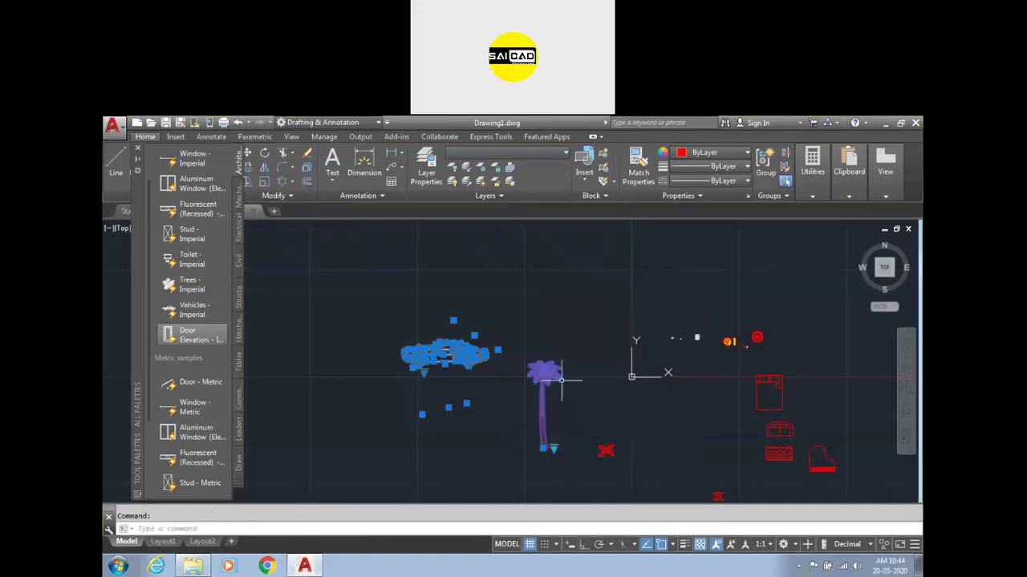
- Explode the palm tree block and select some of its separate lines with a crossing window
scroll(550, 385, up, 2)
click(602, 347)
click(526, 418)
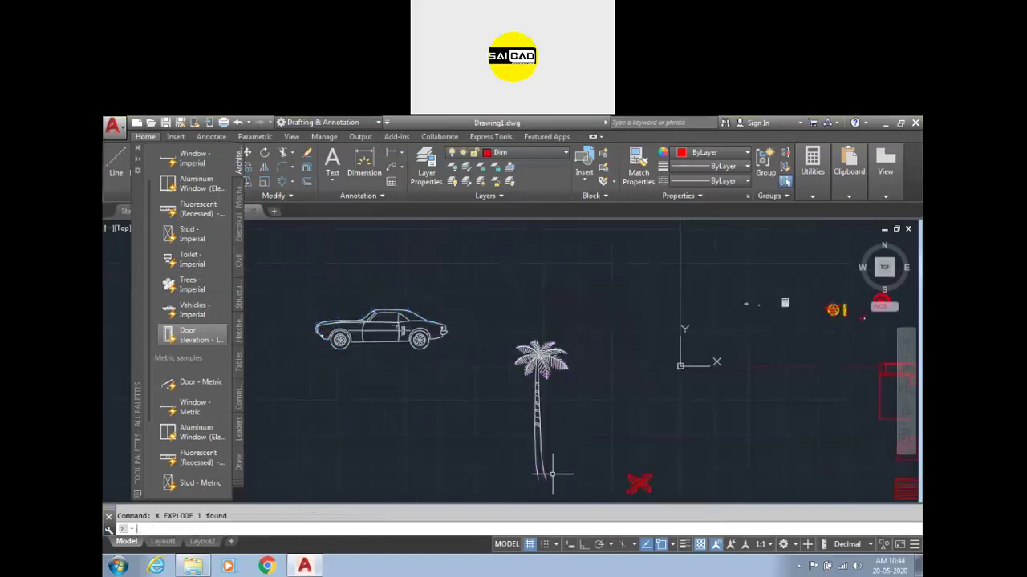
scroll(554, 393, up, 2)
scroll(591, 319, down, 1)
key(Escape)
click(630, 260)
click(559, 359)
key(Escape)
- Examine the exploded palm tree and sports car up close, selecting a single curve at the car's rear
scroll(545, 355, up, 2)
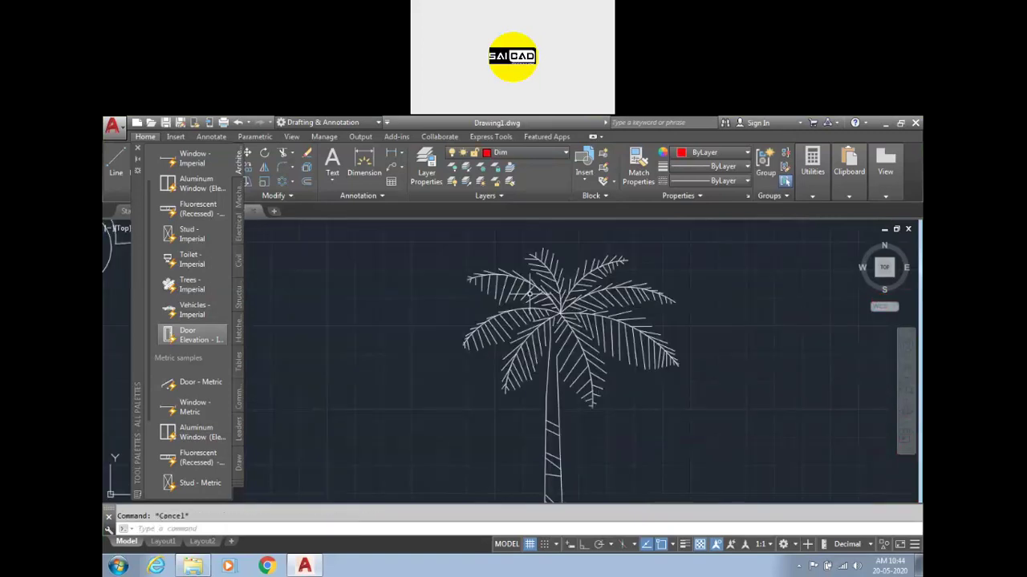
scroll(561, 337, down, 3)
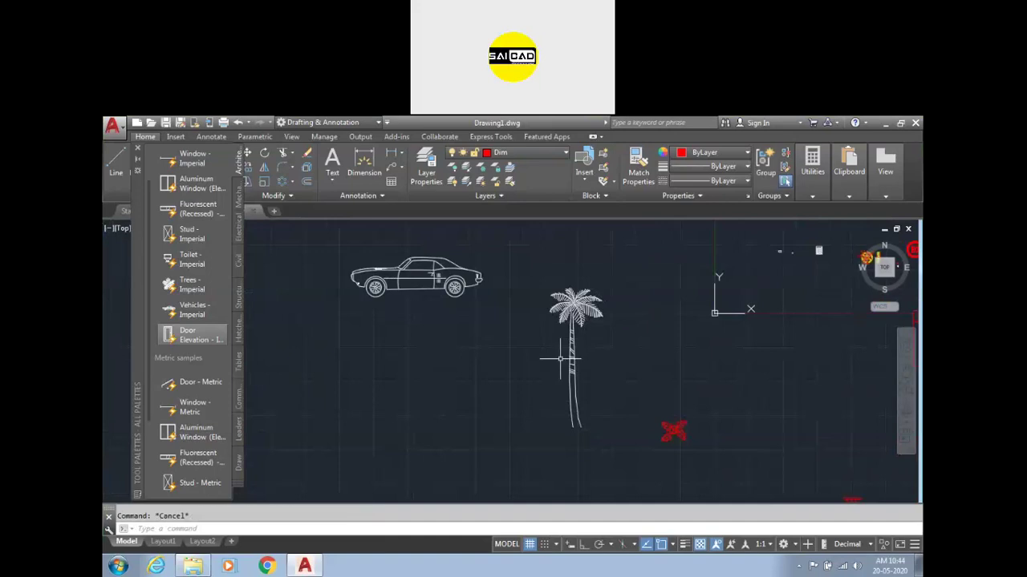
scroll(481, 289, up, 1)
scroll(538, 325, down, 1)
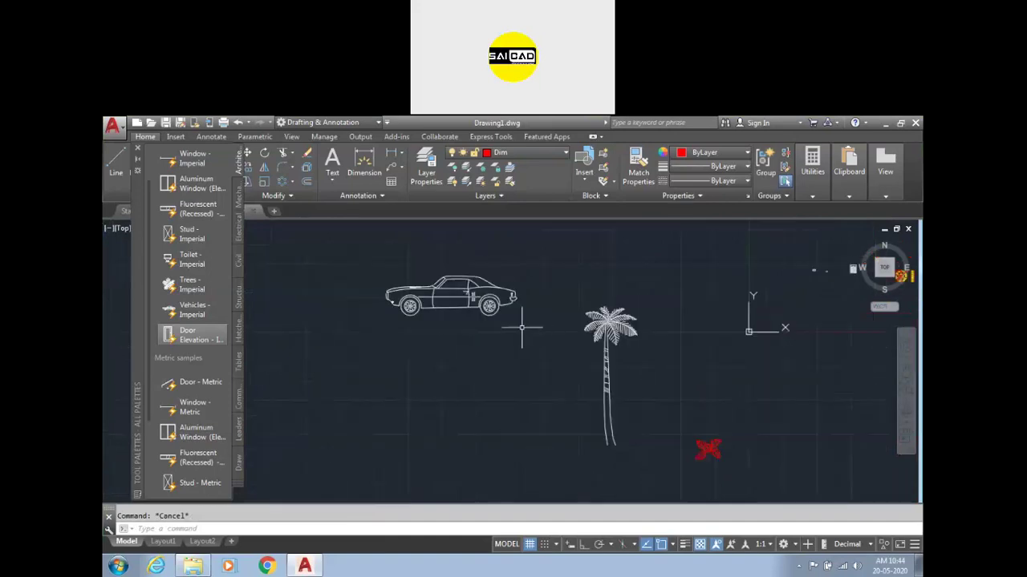
scroll(410, 287, up, 2)
scroll(554, 276, up, 3)
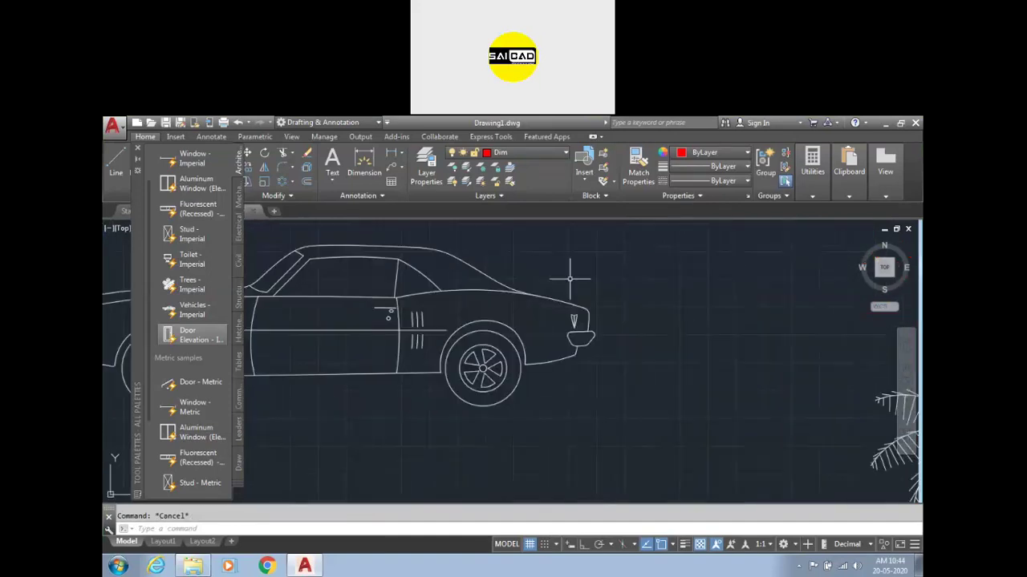
scroll(594, 284, down, 1)
click(520, 295)
key(Escape)
scroll(554, 317, down, 4)
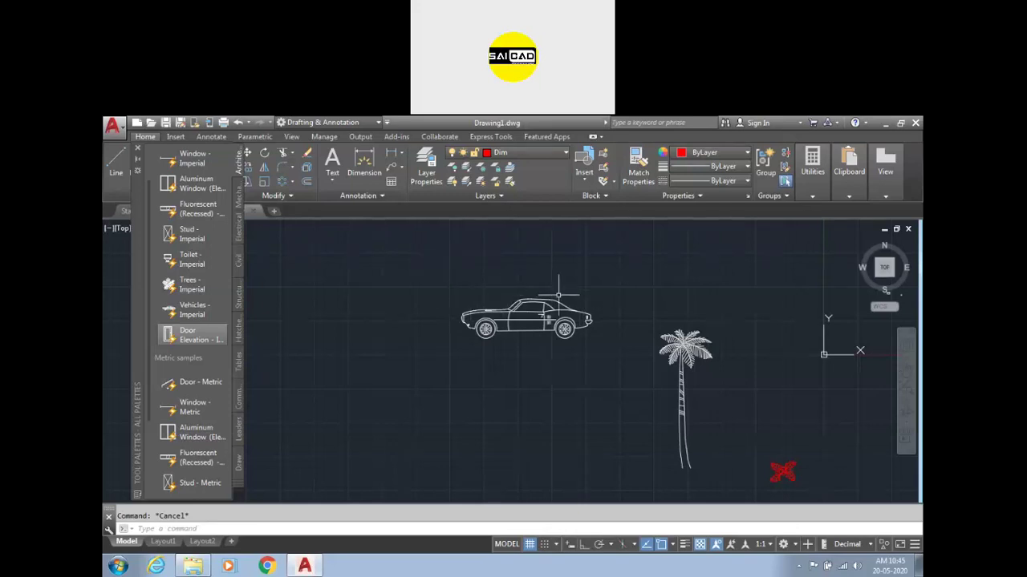
- Select all pieces of the exploded sports car, close the Tool Palettes and clear the selection
click(637, 270)
click(460, 335)
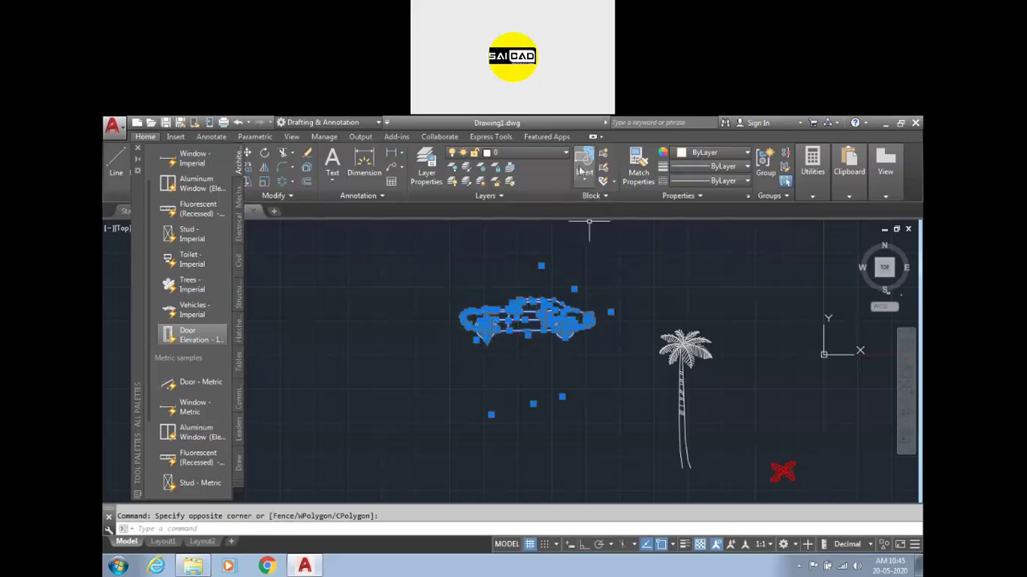
click(137, 150)
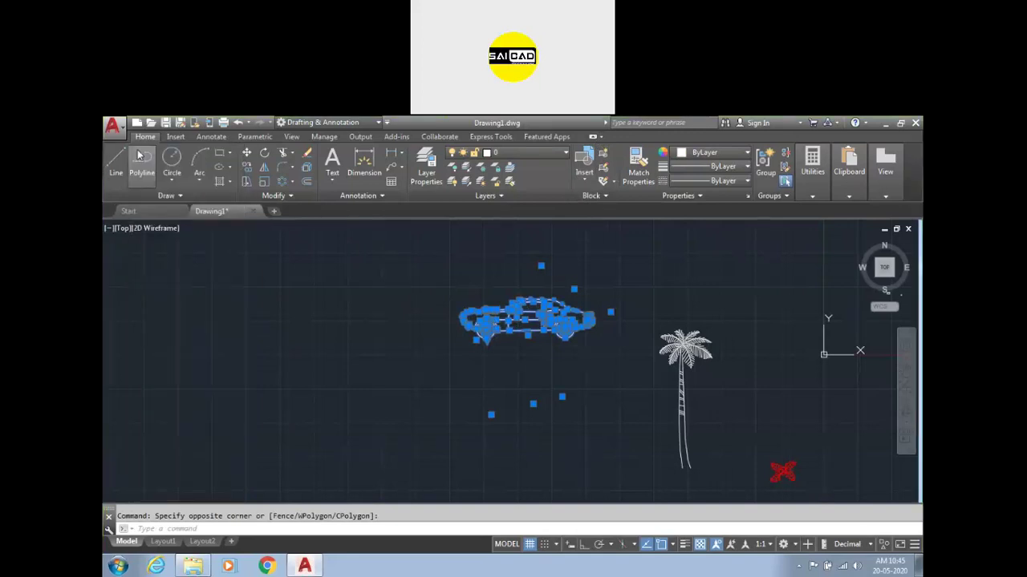
scroll(687, 338, down, 5)
key(Escape)
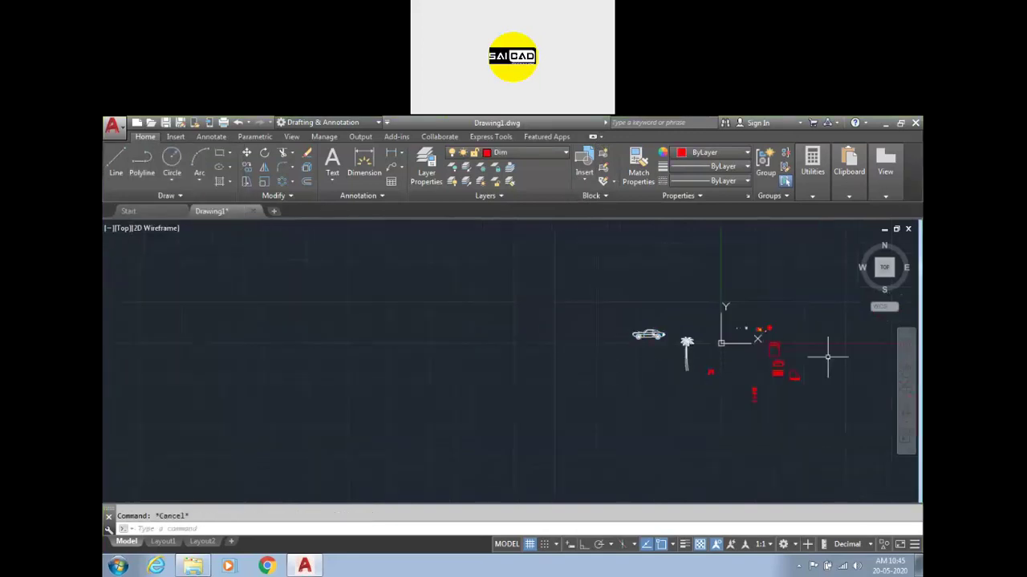
- Review the drawing's available blocks in the insert gallery and the Insert dialog's name list without inserting any
scroll(790, 339, up, 4)
scroll(385, 320, up, 2)
scroll(384, 321, up, 4)
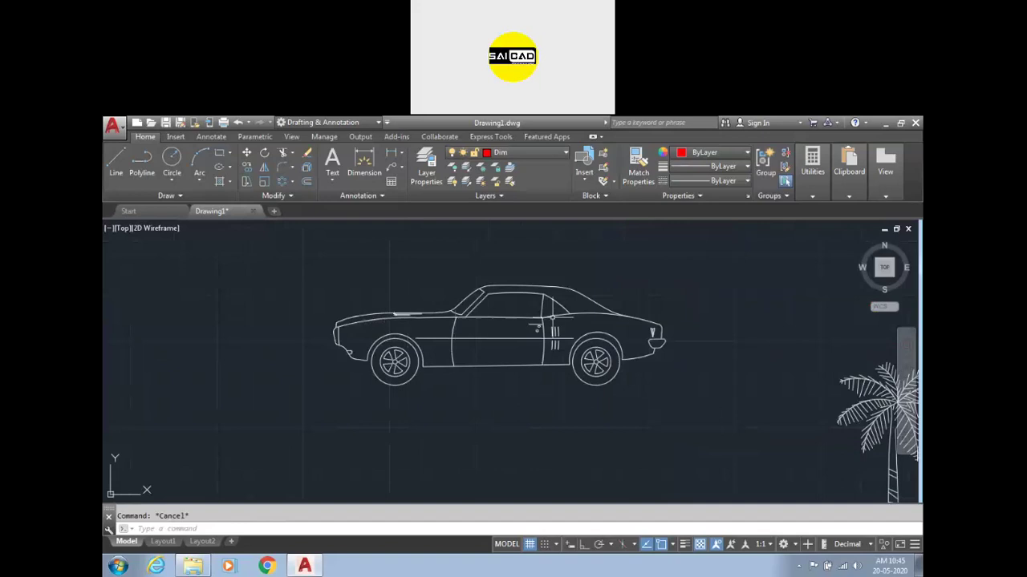
click(585, 178)
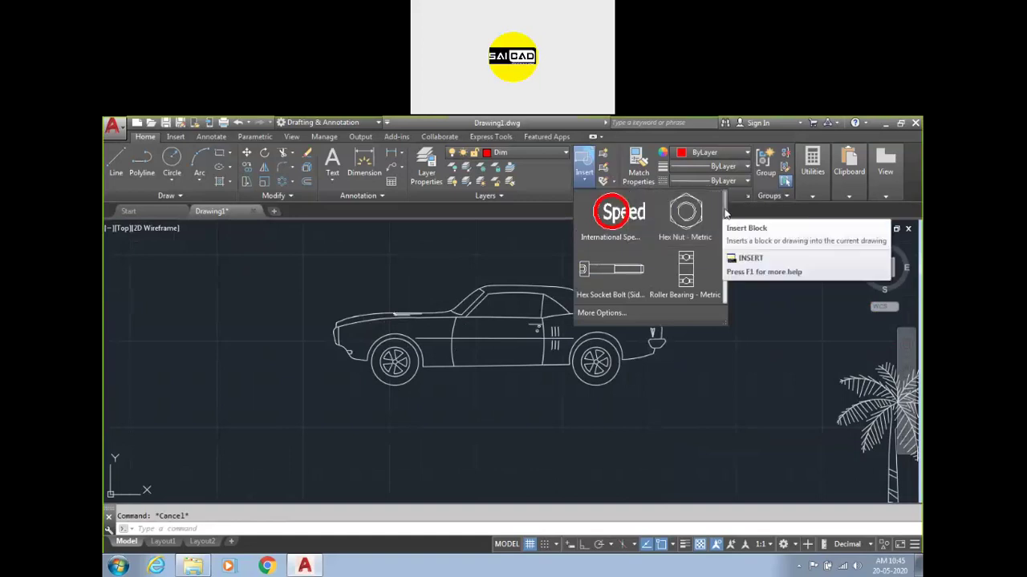
mouse_move(725, 212)
mouse_down()
mouse_move(721, 304)
mouse_move(726, 212)
mouse_up()
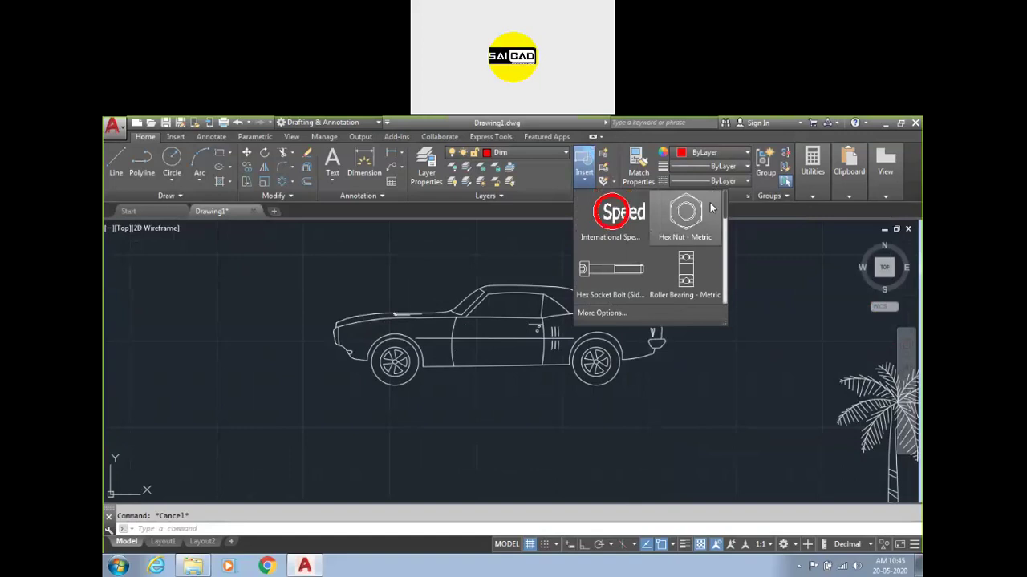
click(613, 313)
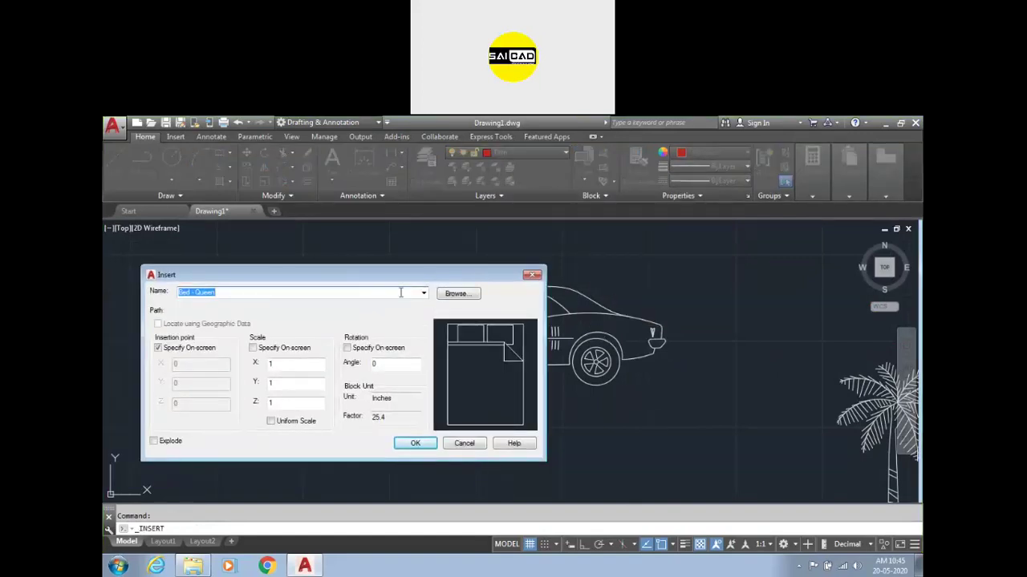
click(424, 294)
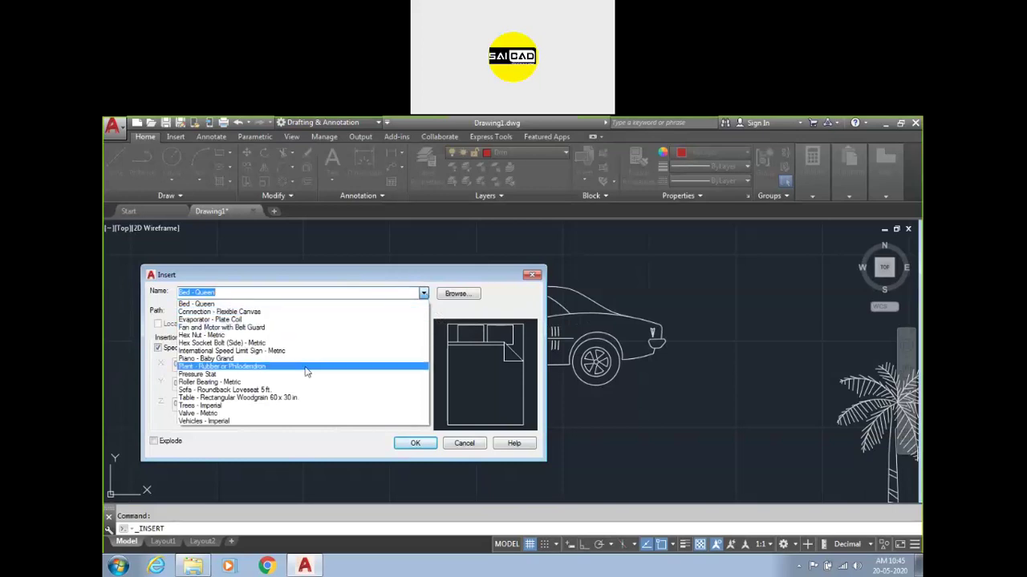
click(427, 278)
click(532, 276)
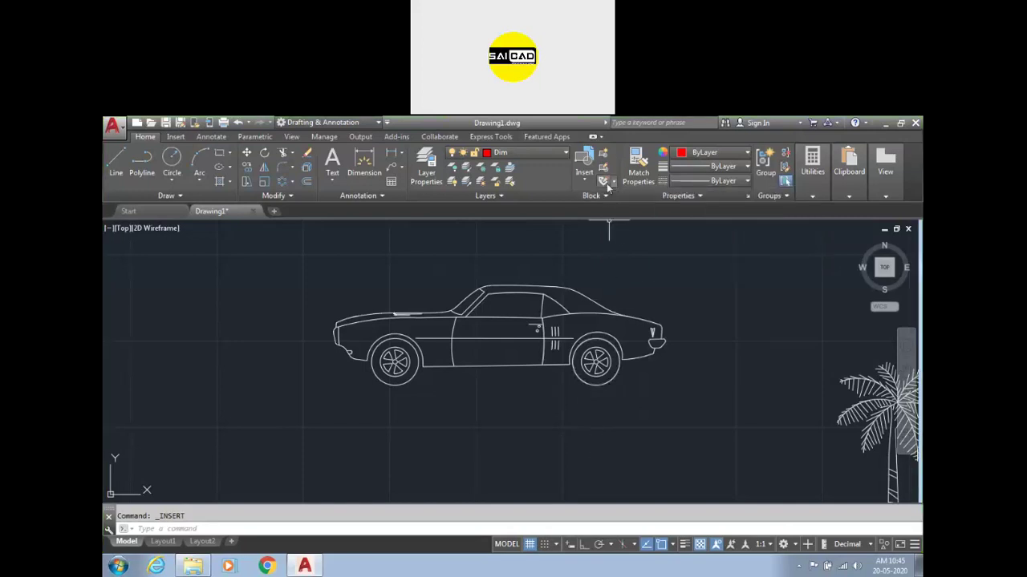
- Set the Dairy Valve Tag attribute of the Valve - Metric block to dasdww
click(493, 458)
scroll(387, 458, down, 8)
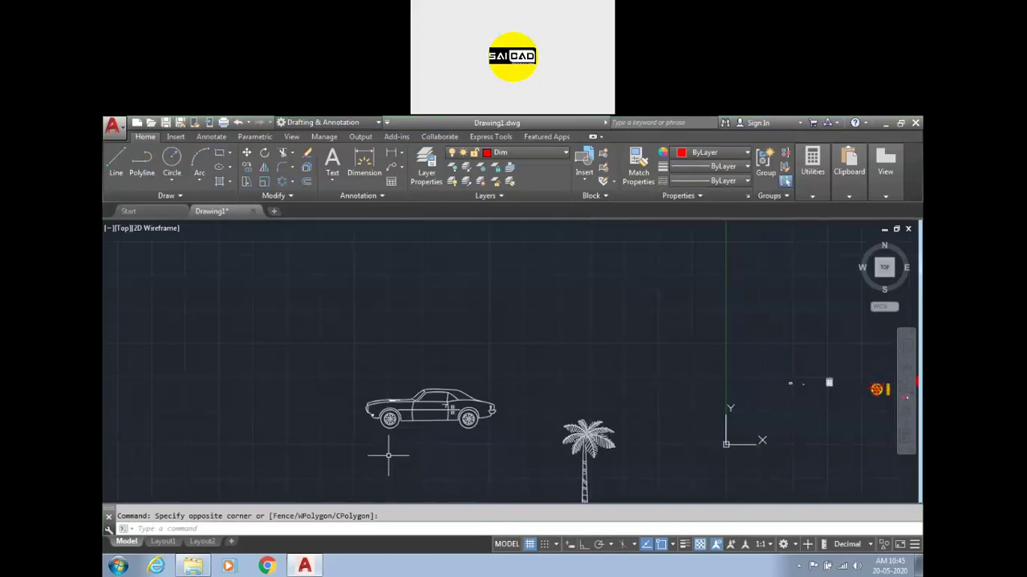
scroll(623, 361, up, 6)
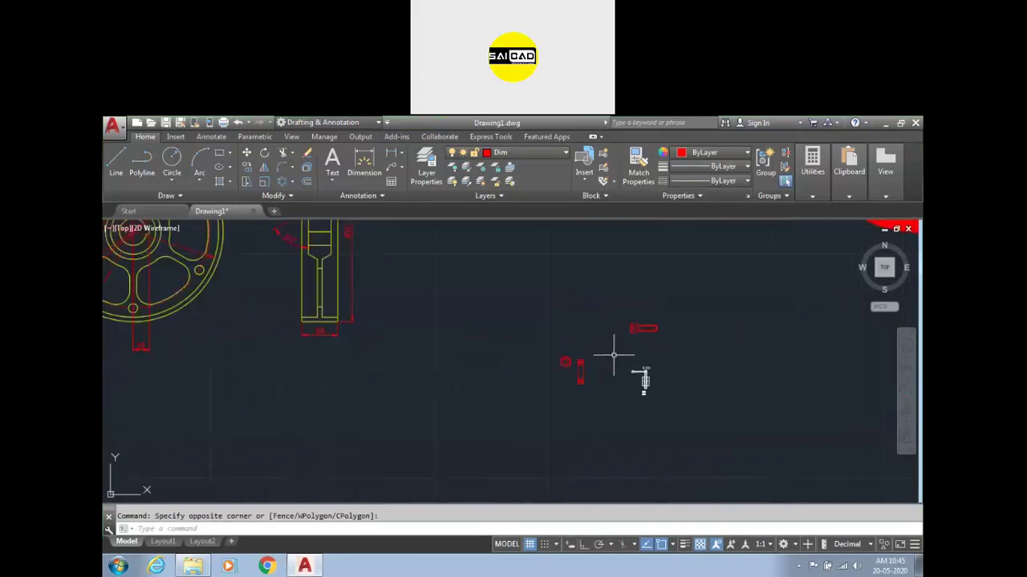
click(644, 372)
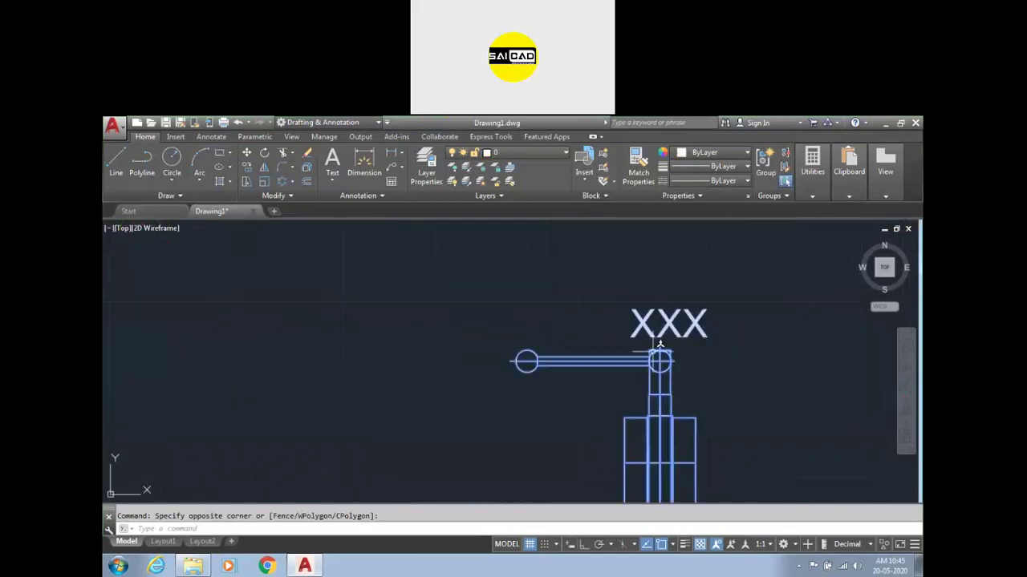
scroll(673, 315, down, 4)
scroll(674, 308, up, 4)
double_click(679, 302)
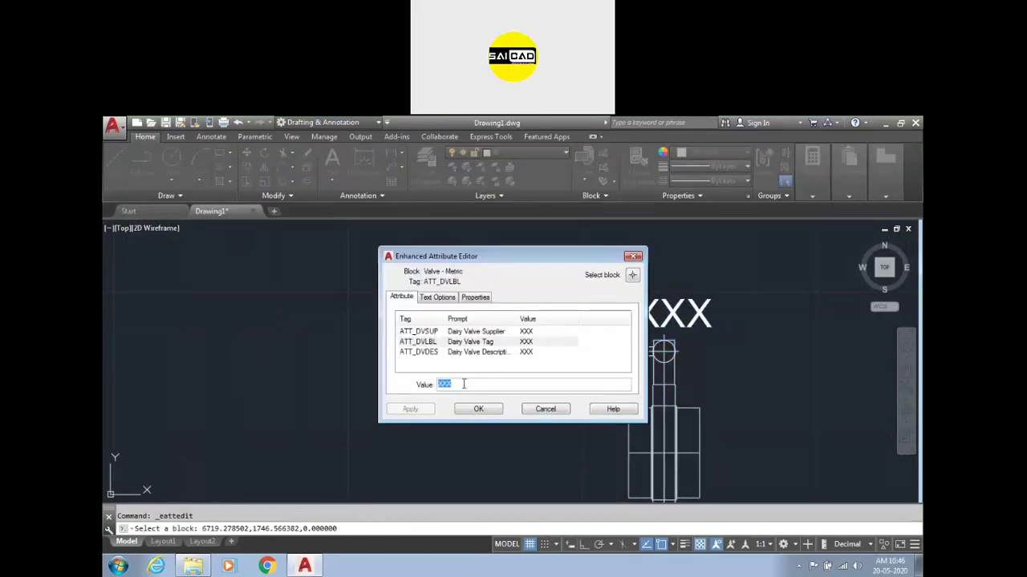
text(ASSas)
drag(463, 387, 429, 389)
text(dasdww)
click(475, 409)
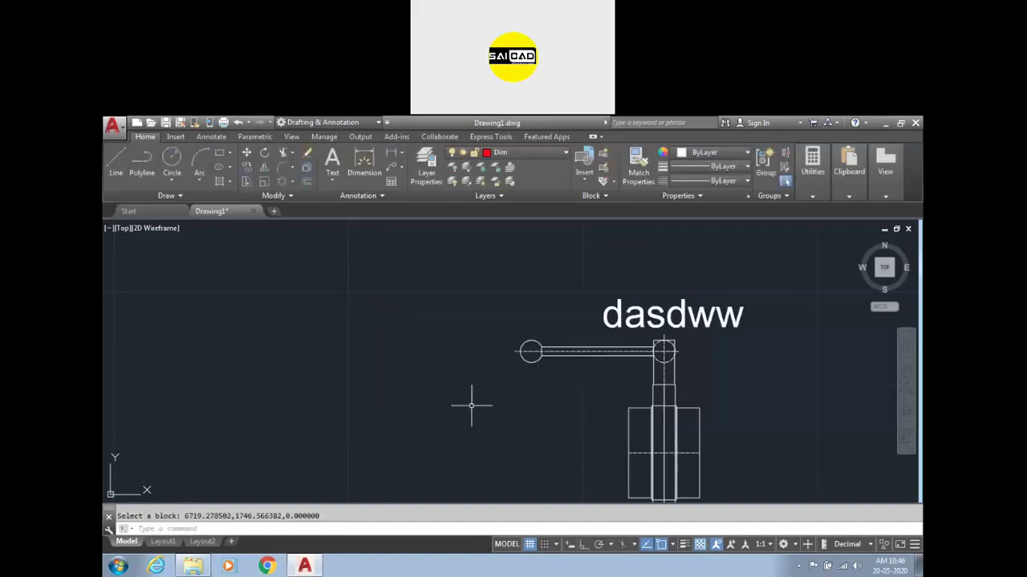
- Set the first attribute text below the valve symbol to gdgf
scroll(703, 287, down, 2)
scroll(676, 405, up, 2)
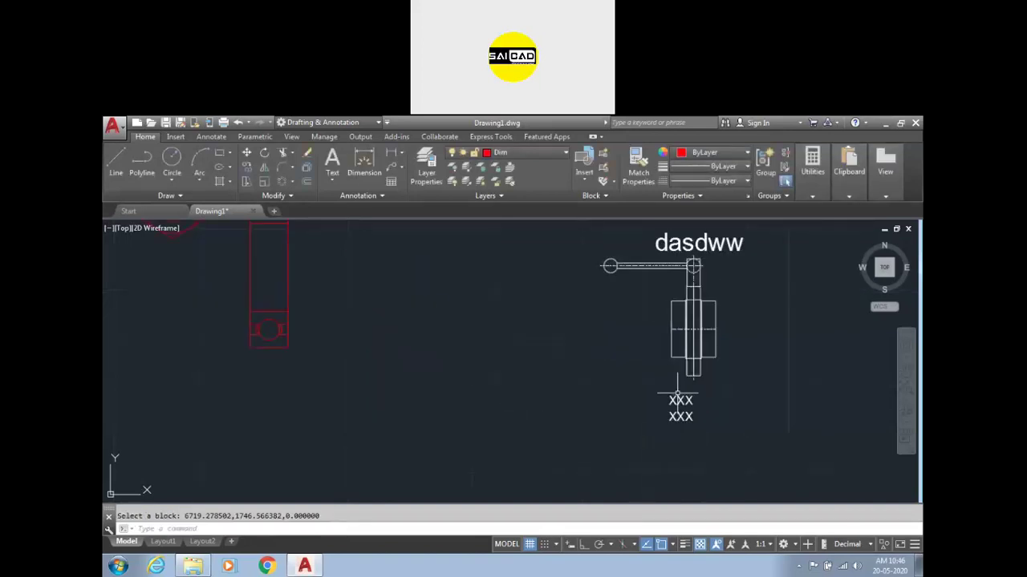
double_click(680, 401)
text(gdgf)
click(478, 409)
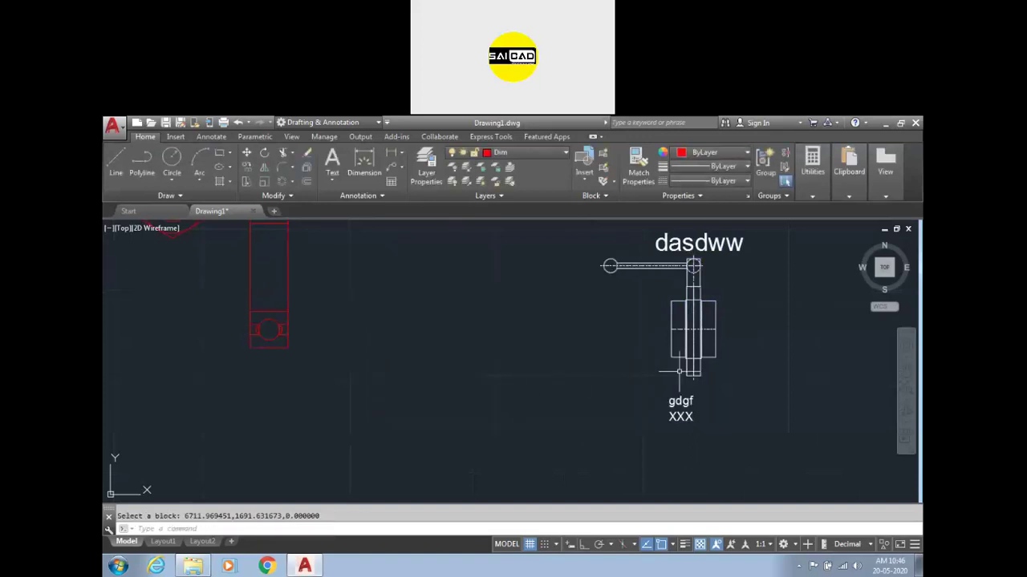
- Examine the wheel's front view by selecting its individual outlines, bolt circle and spoke cut-outs
key(Escape)
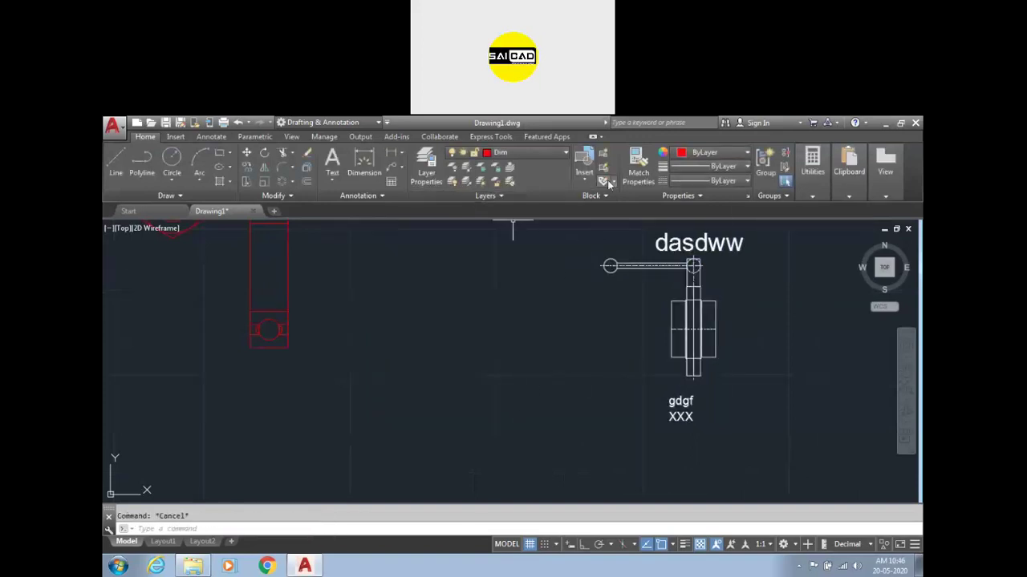
scroll(841, 381, down, 16)
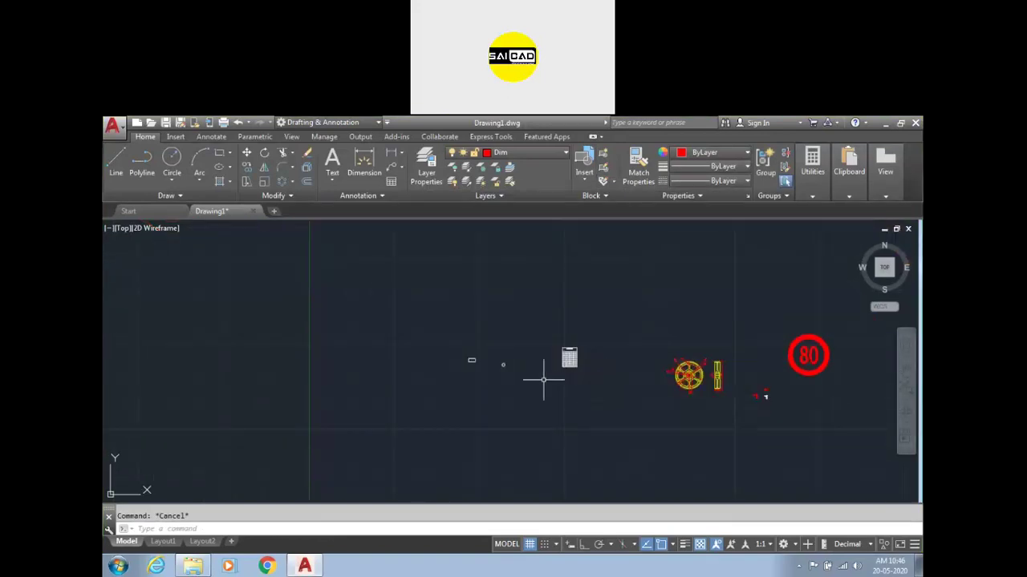
scroll(762, 396, up, 7)
scroll(684, 382, down, 5)
scroll(585, 356, up, 6)
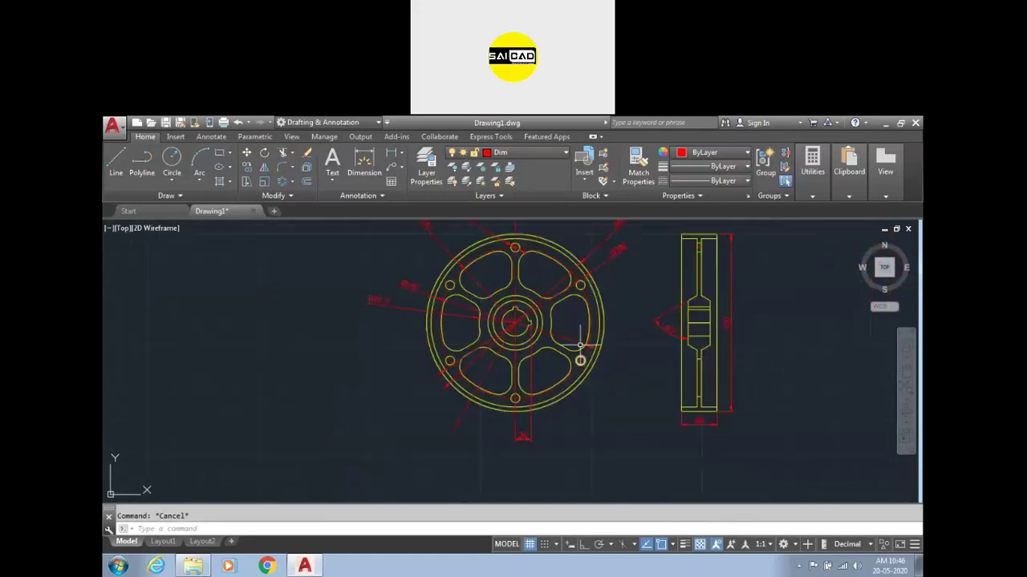
click(620, 304)
click(588, 324)
key(Escape)
scroll(557, 378, down, 2)
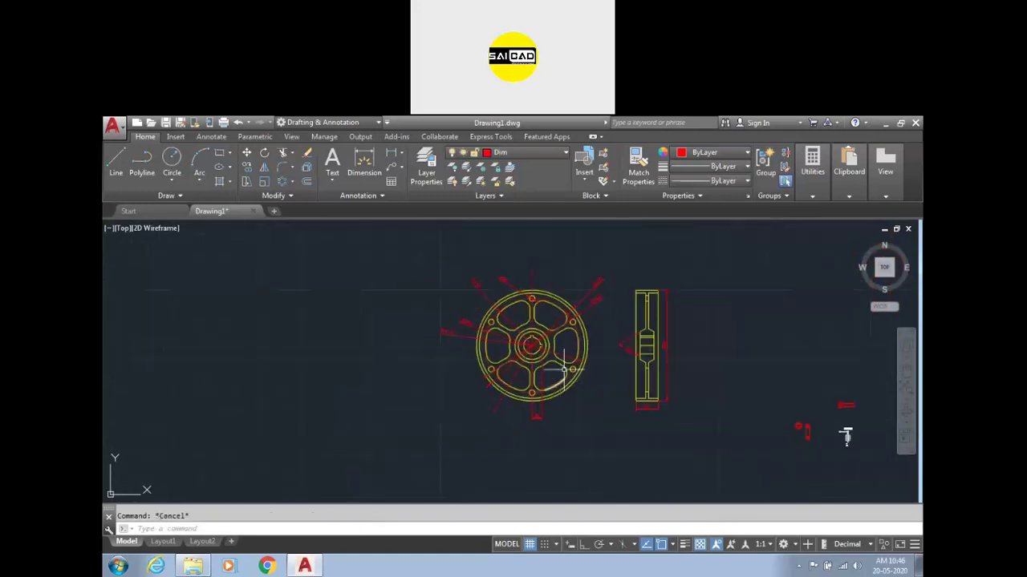
scroll(584, 326, up, 3)
click(603, 328)
click(589, 341)
key(Escape)
click(564, 328)
click(531, 332)
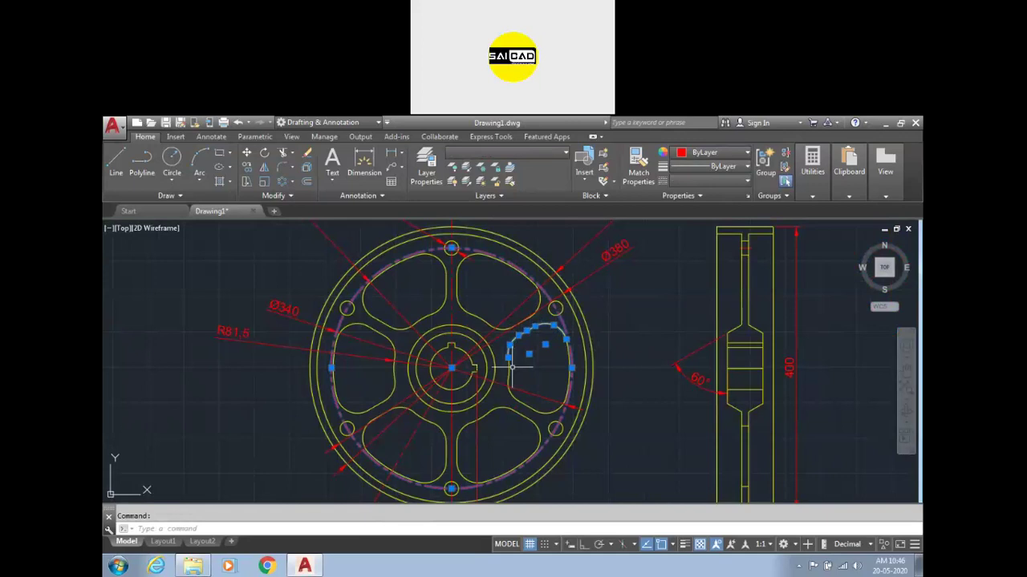
key(Escape)
- Delete the Ø380 dimension and the dimension beside it at the upper right of the wheel's front view
scroll(570, 369, down, 4)
scroll(557, 409, up, 2)
click(623, 305)
click(596, 274)
key(Delete)
- Delete the diameter and radius dimensions left of the wheel's front view and the linear dimension below it
click(459, 241)
click(420, 251)
click(395, 301)
click(377, 342)
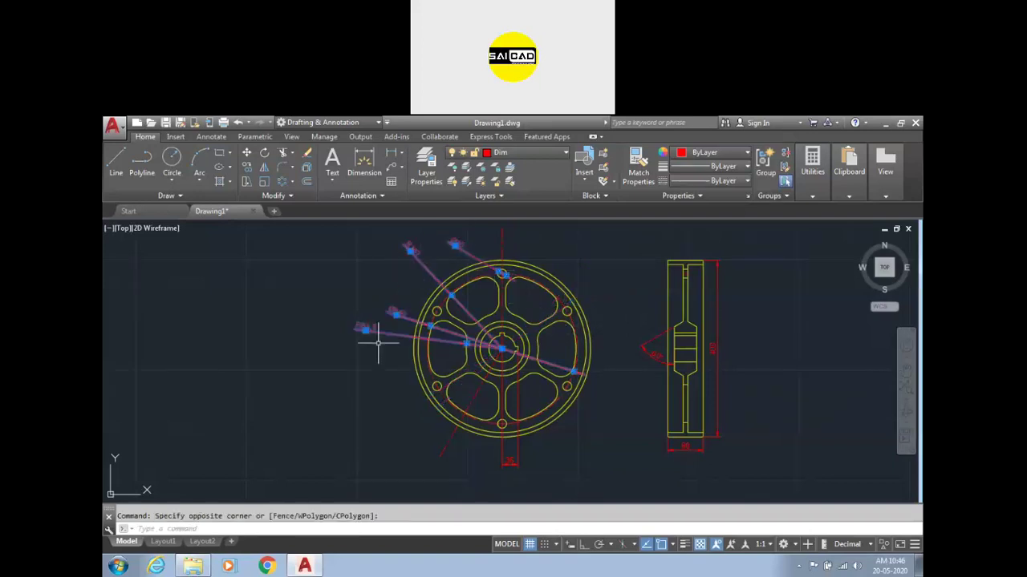
click(543, 455)
click(502, 473)
key(Delete)
- Start a block definition named DWG 1 from all objects of the wheel's front view
scroll(526, 366, down, 3)
scroll(525, 361, up, 3)
click(629, 238)
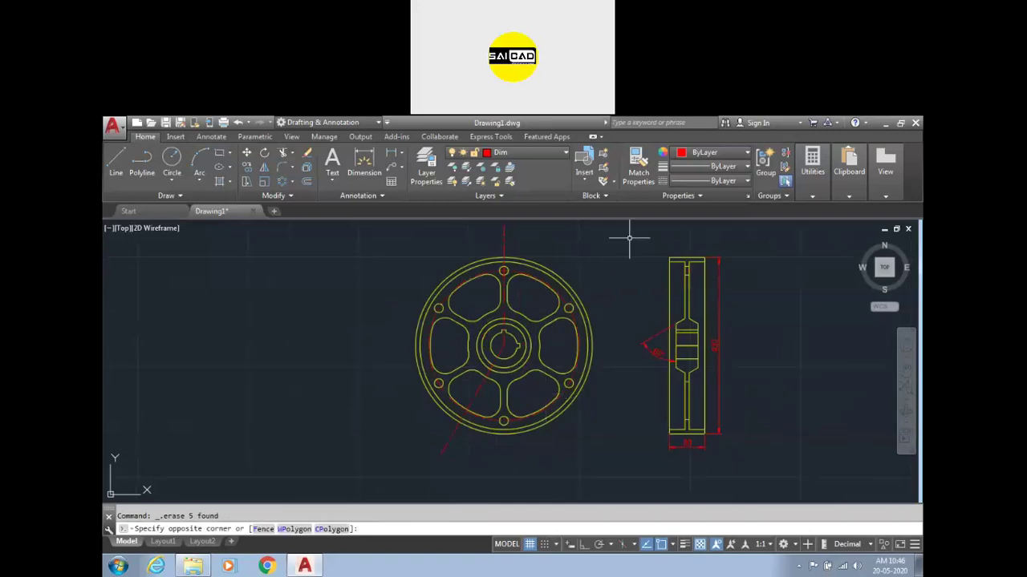
click(396, 443)
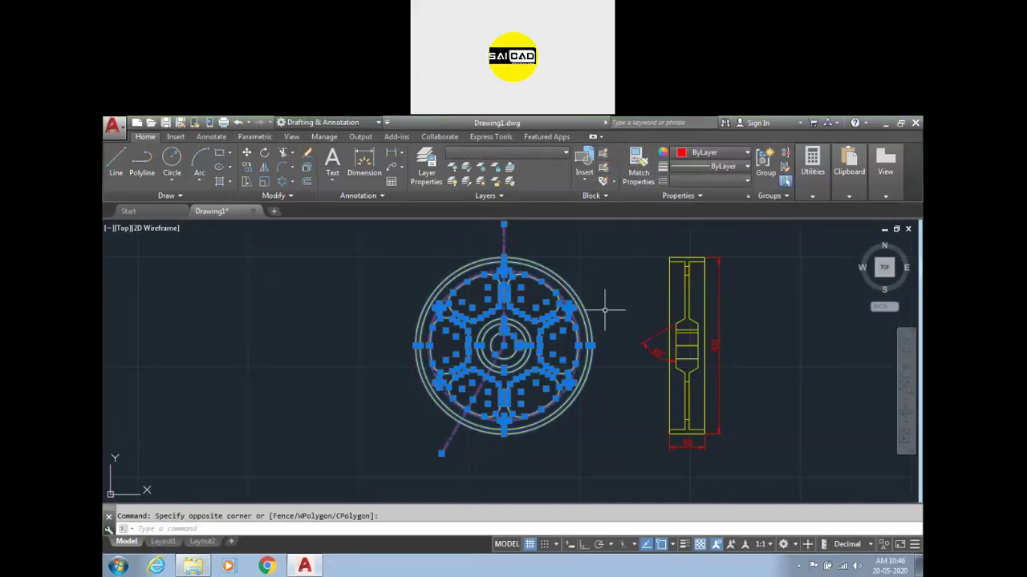
text(B)
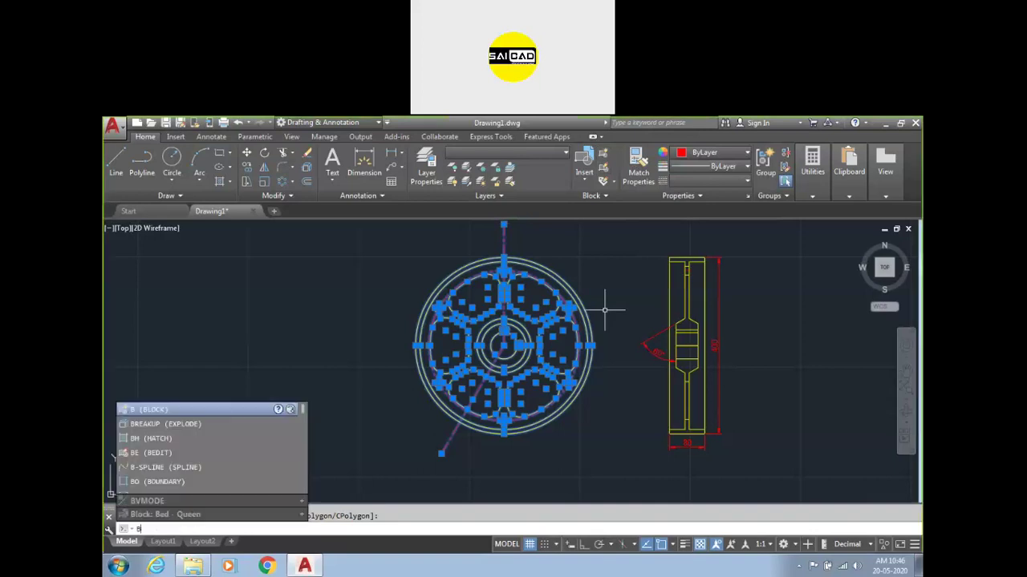
key(Return)
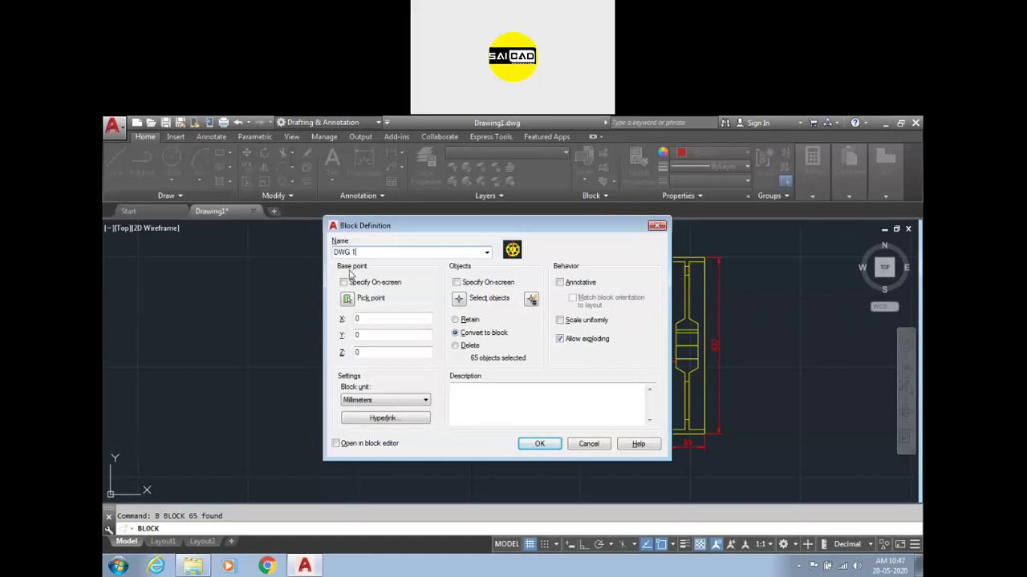
- Set the block's insertion base point at the centre of the wheel's hub
drag(340, 227, 226, 228)
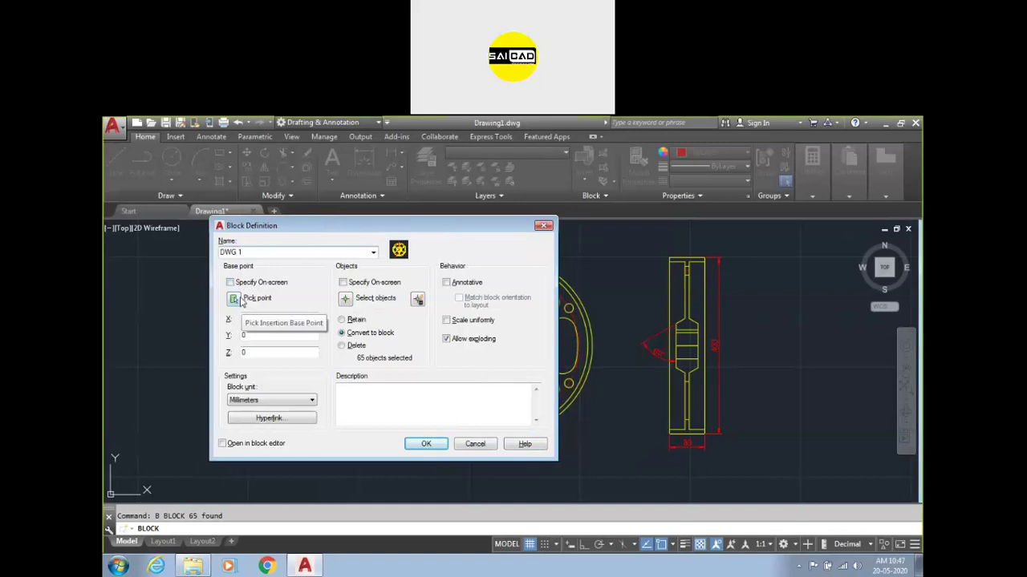
click(238, 302)
scroll(495, 341, up, 4)
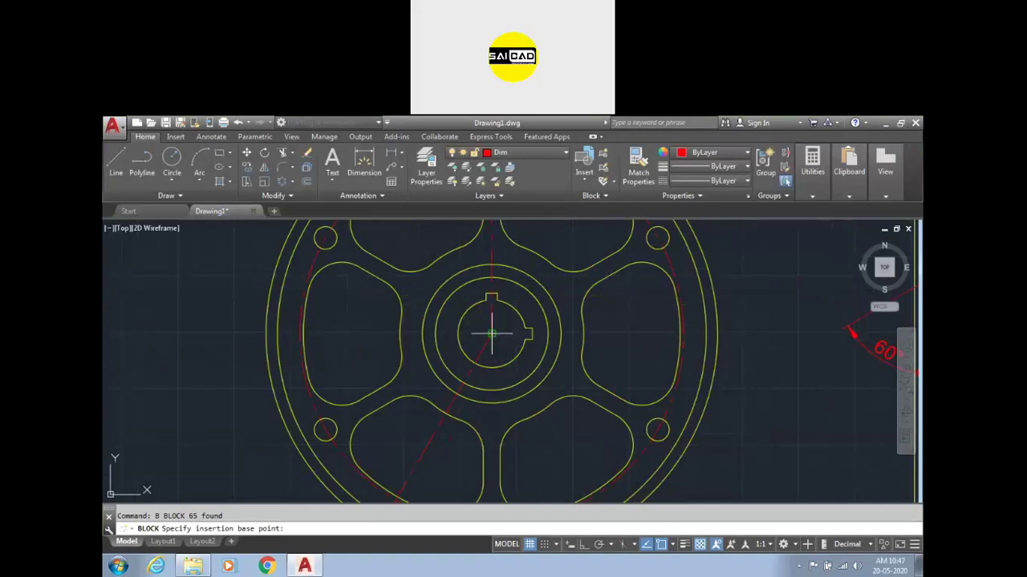
click(491, 333)
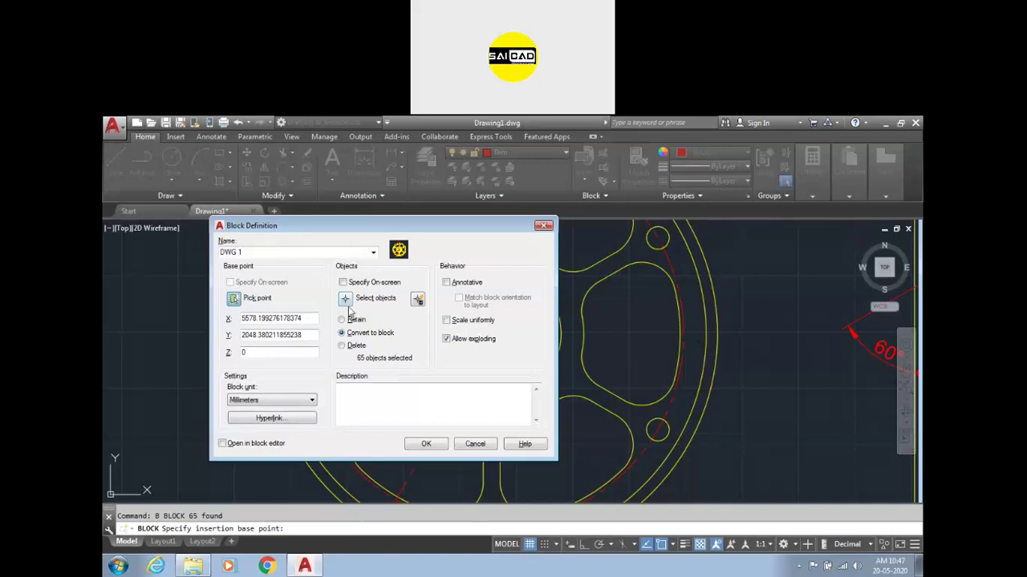
- Reselect the wheel's front view as the block objects and create the block in millimetres with Convert to block
click(346, 300)
scroll(669, 440, down, 5)
click(498, 345)
click(419, 425)
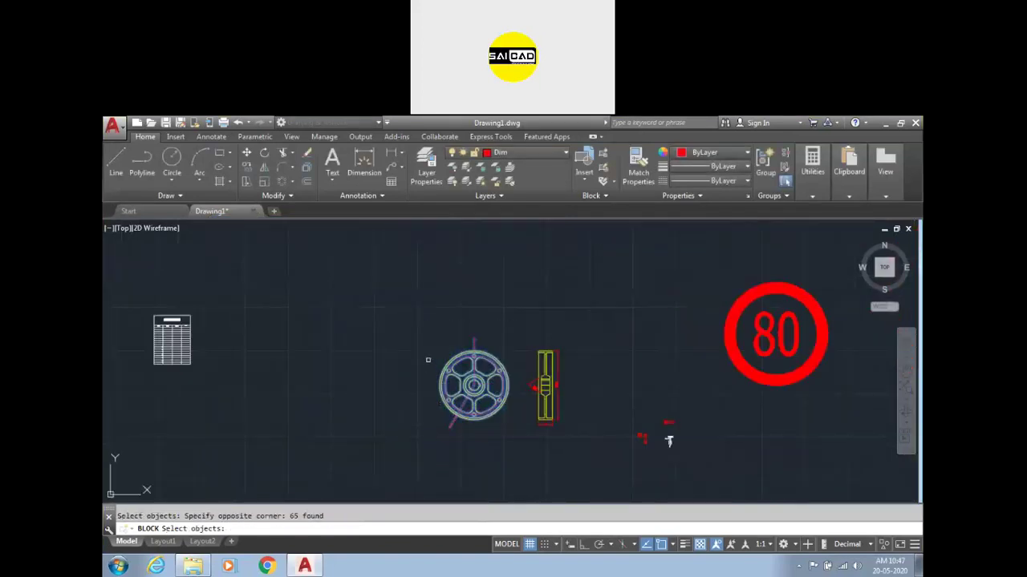
key(Return)
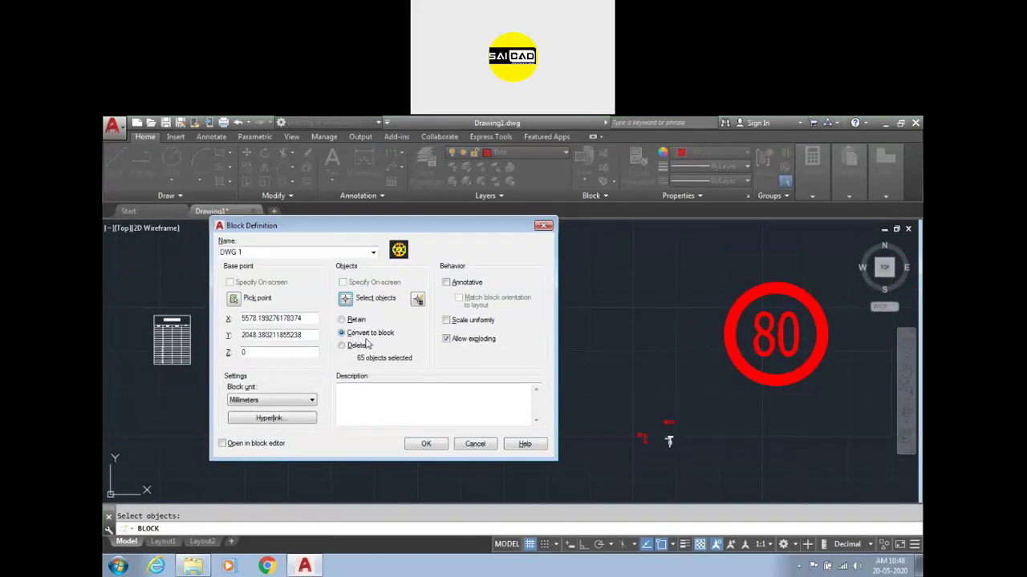
click(250, 400)
click(249, 401)
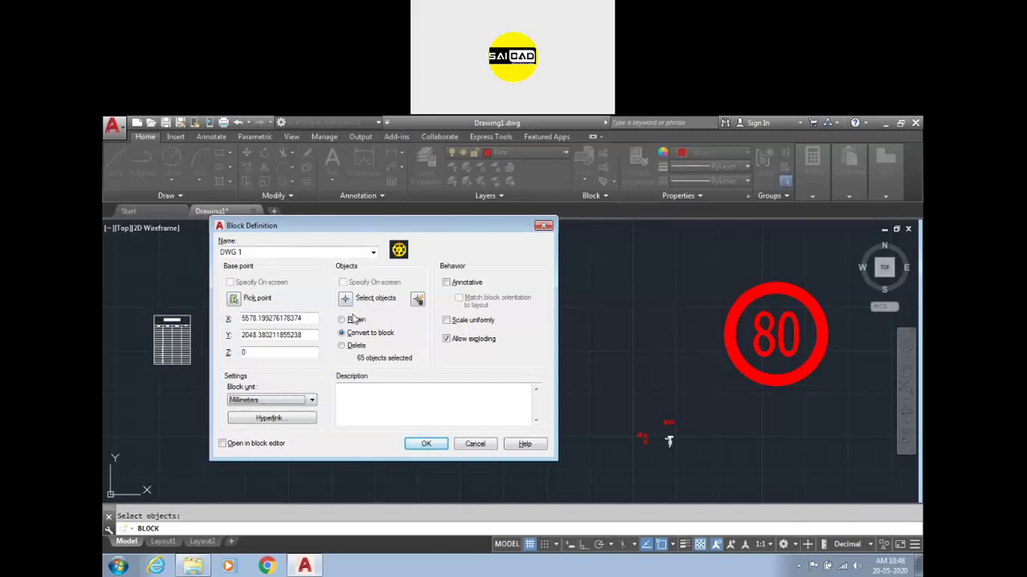
click(426, 443)
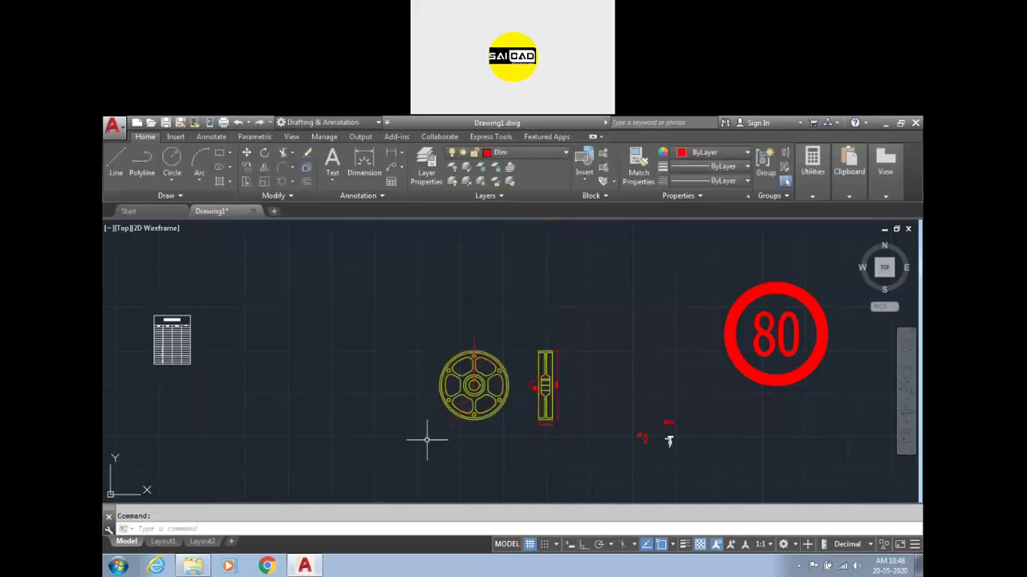
- Move the wheel block by its centre grip to the open space between the table and the wheel's side view
click(459, 414)
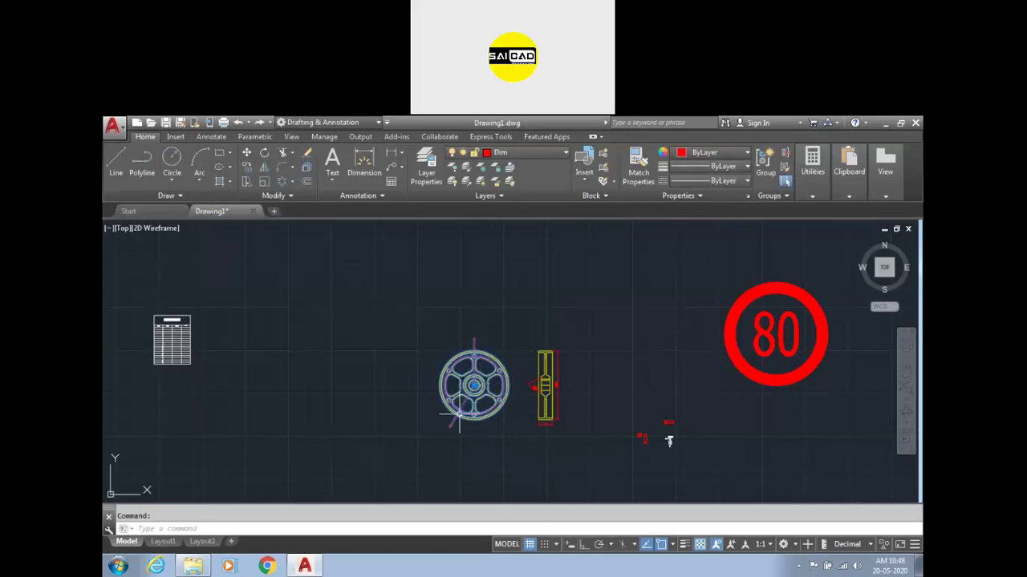
scroll(459, 415, up, 3)
scroll(485, 405, down, 3)
click(490, 380)
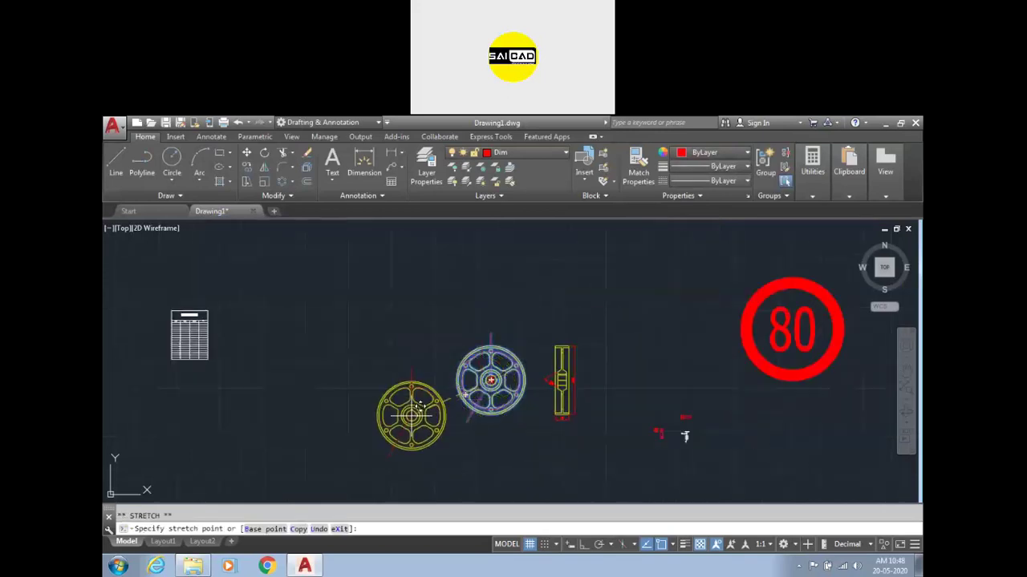
click(343, 309)
click(343, 310)
click(366, 394)
scroll(366, 394, up, 3)
click(426, 313)
scroll(486, 294, up, 3)
scroll(436, 345, down, 3)
click(442, 347)
scroll(442, 346, down, 3)
scroll(481, 345, up, 5)
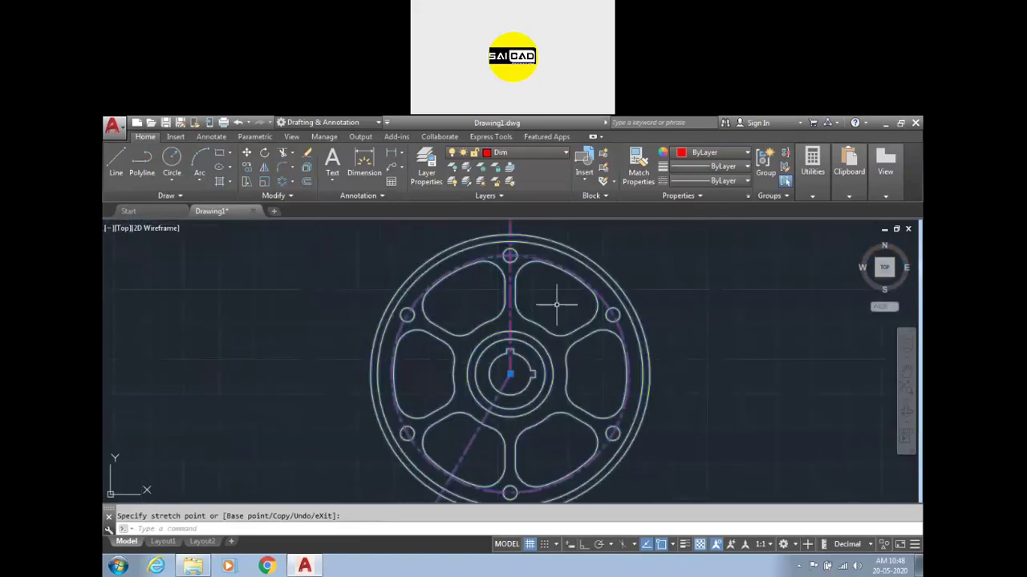
scroll(463, 345, down, 4)
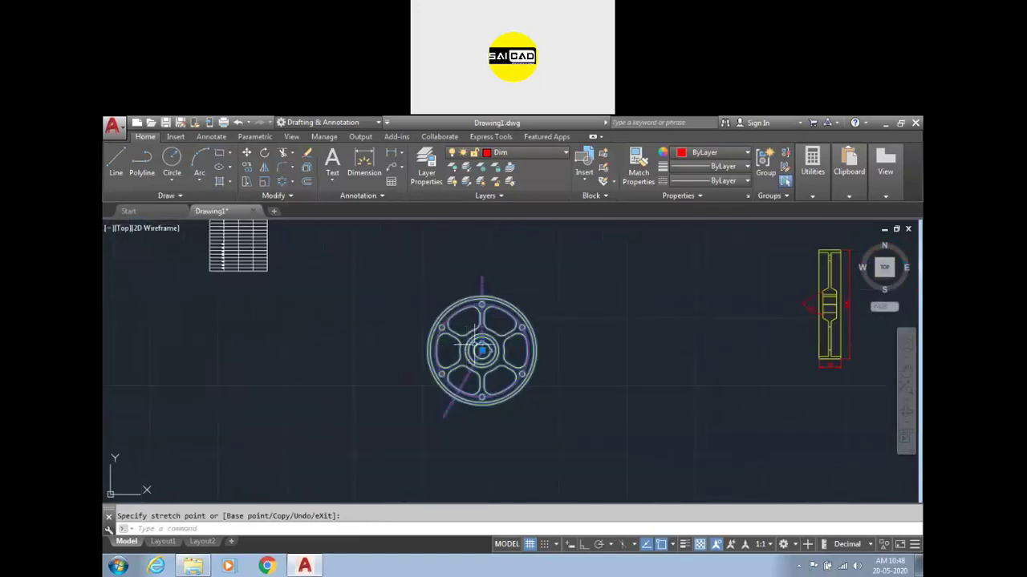
scroll(474, 393, down, 3)
key(Escape)
scroll(624, 351, down, 3)
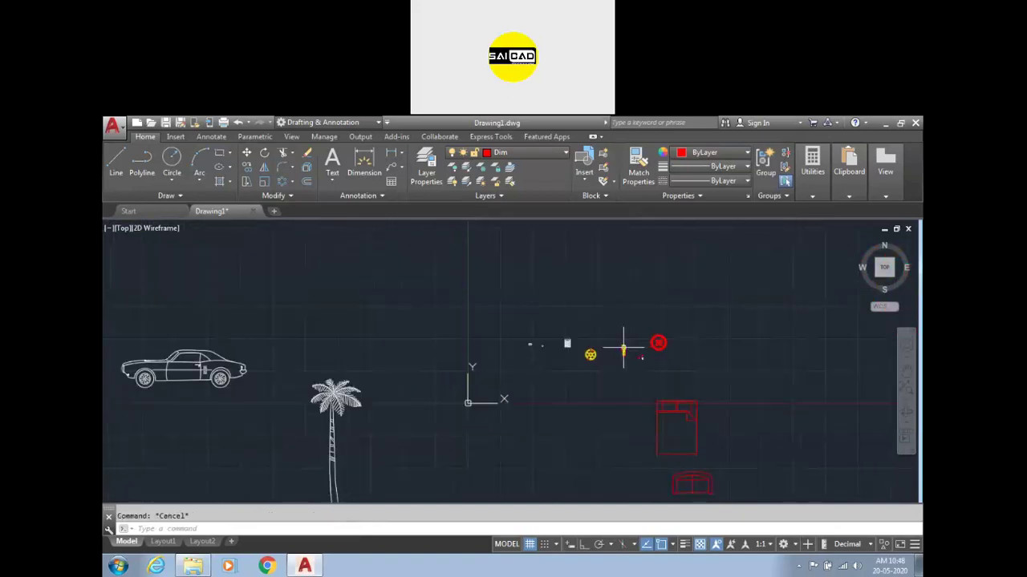
scroll(596, 363, up, 4)
scroll(601, 314, up, 4)
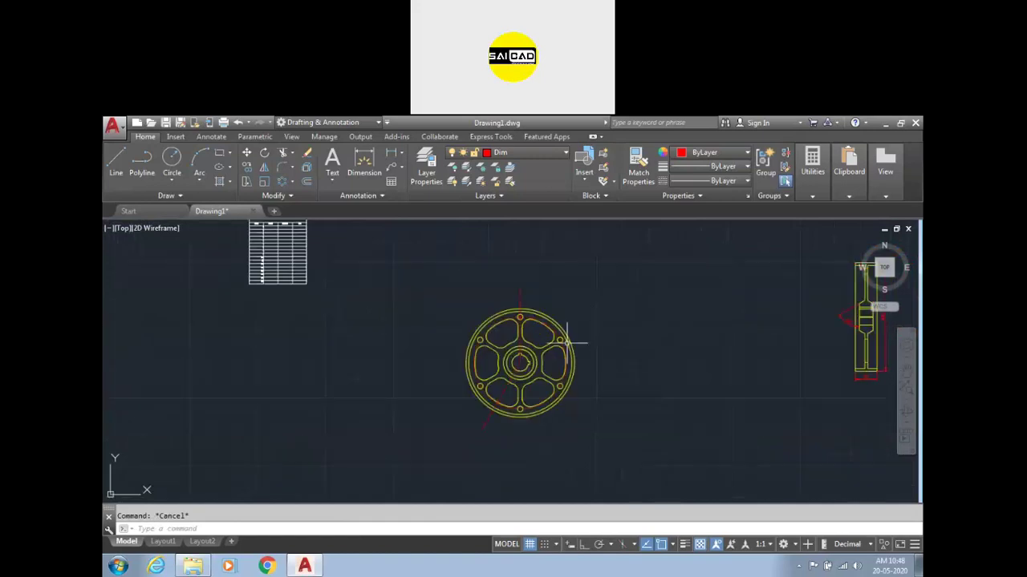
text(b)
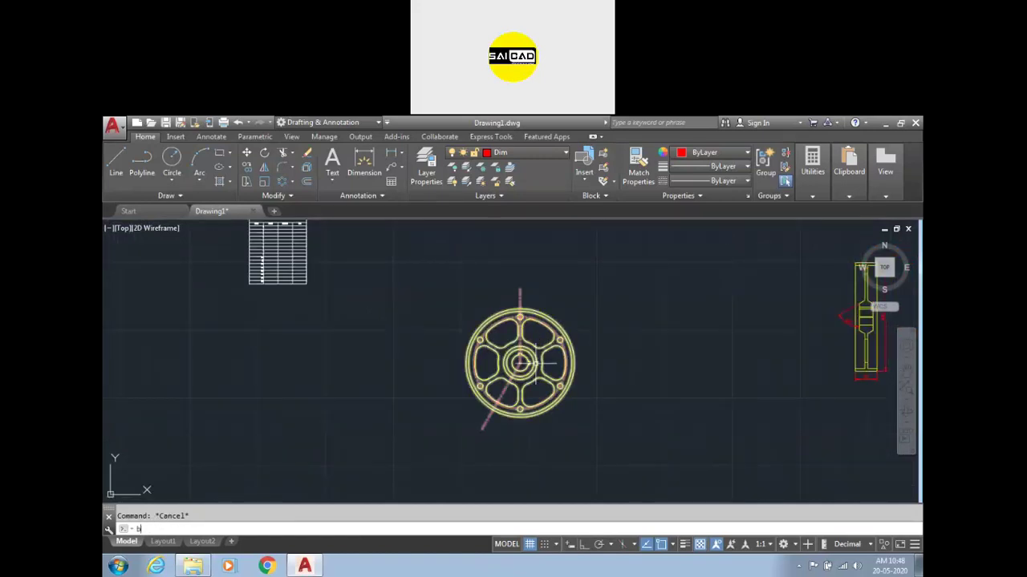
key(Return)
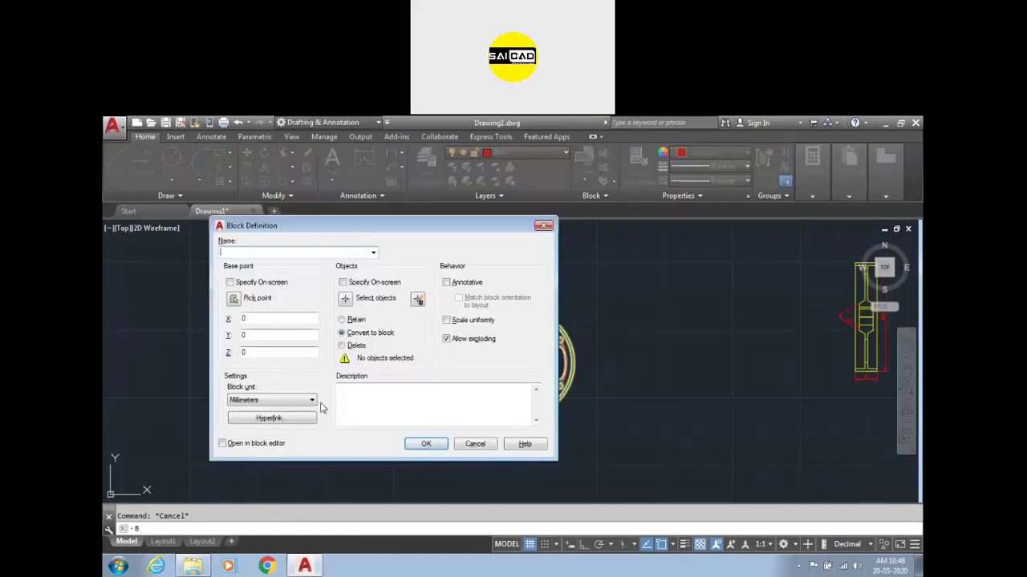
click(543, 228)
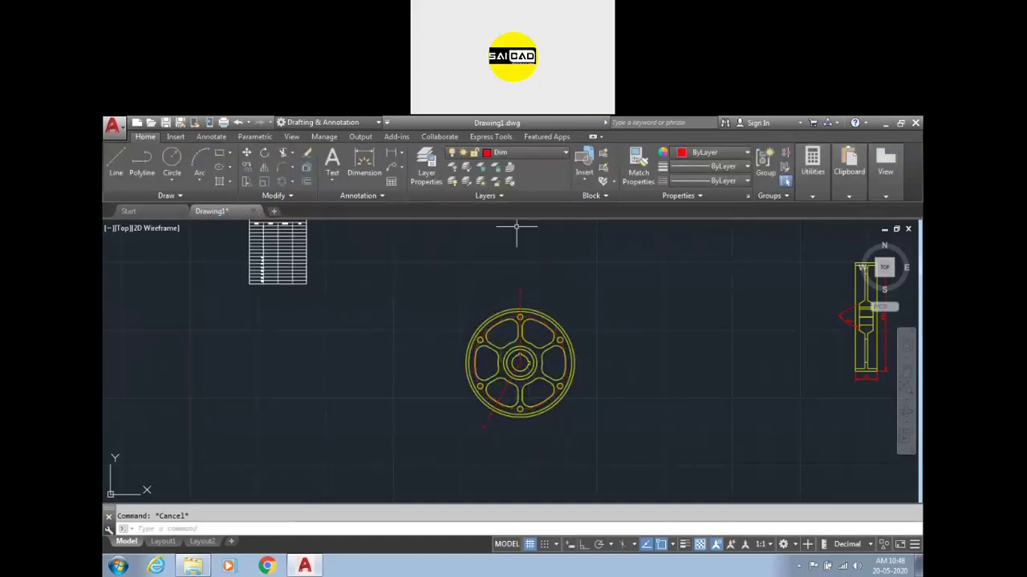
text(i)
key(Return)
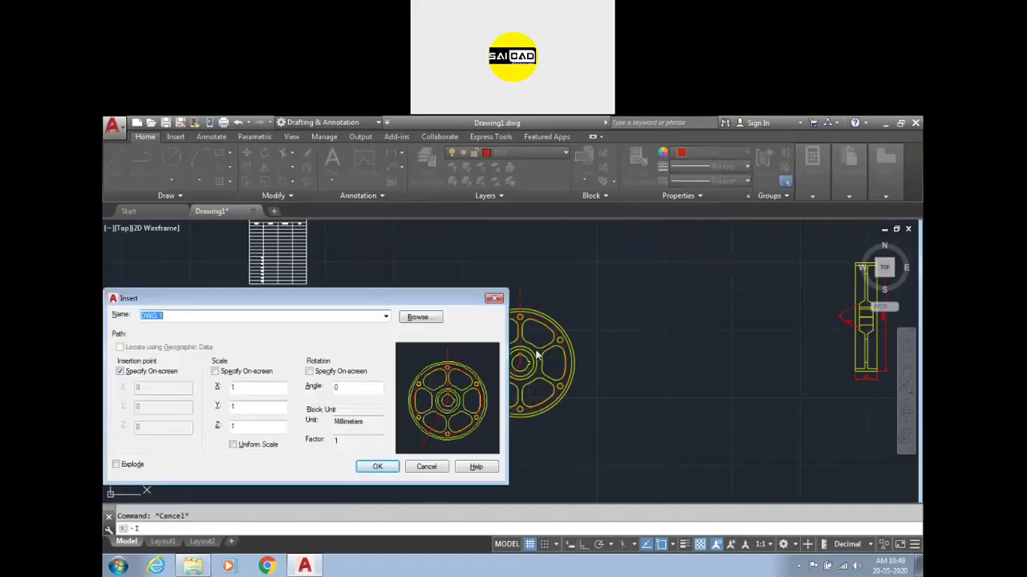
click(494, 298)
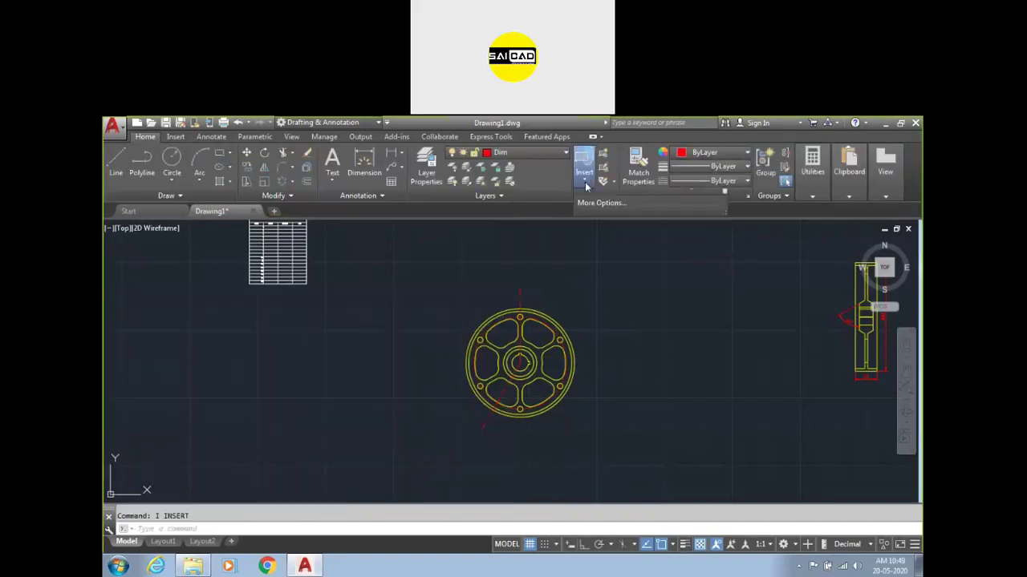
- Insert the DWG 1 block at scale 1 and rotation 0 in the open space above the existing wheel
click(584, 171)
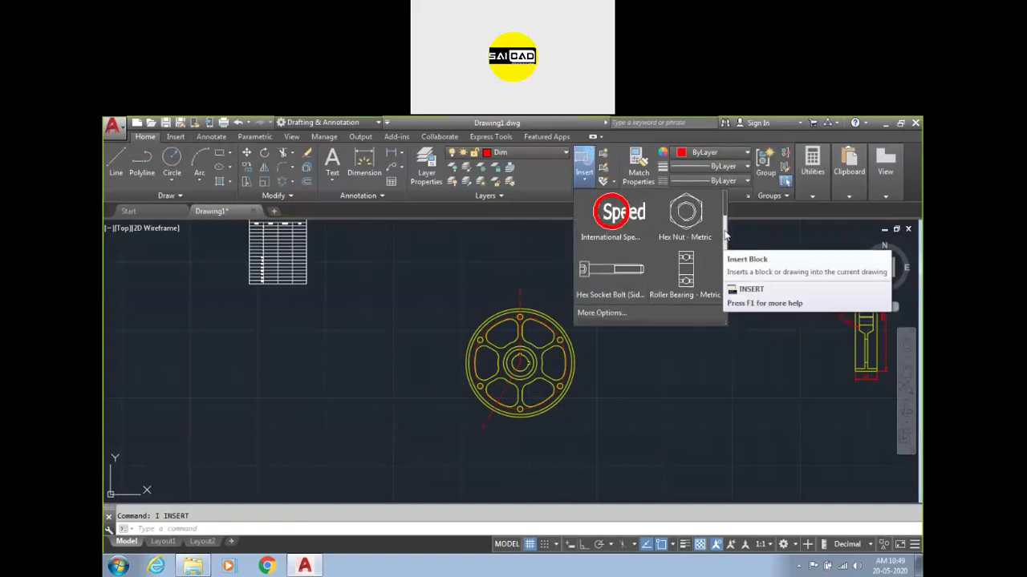
drag(724, 204, 727, 301)
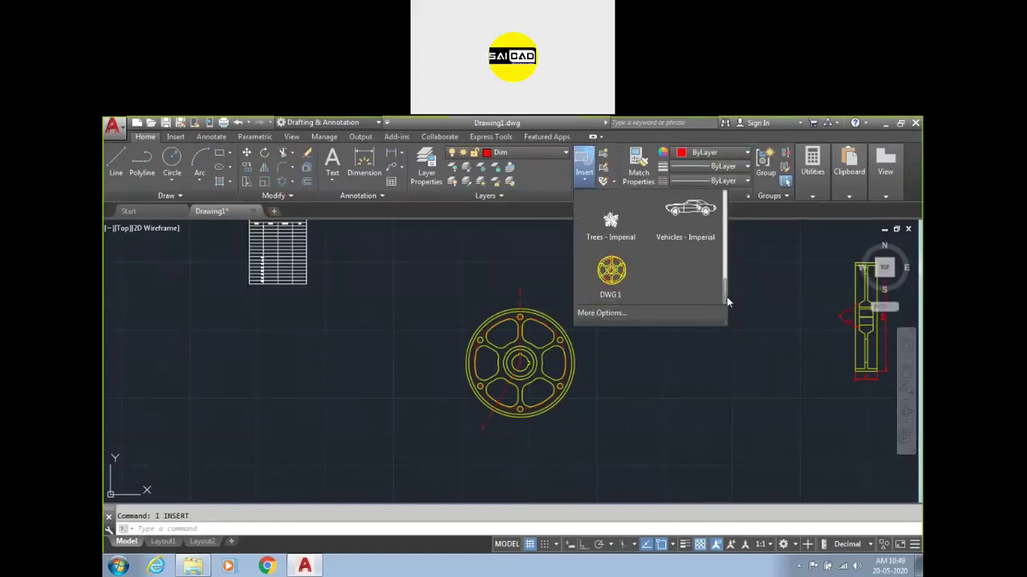
click(588, 314)
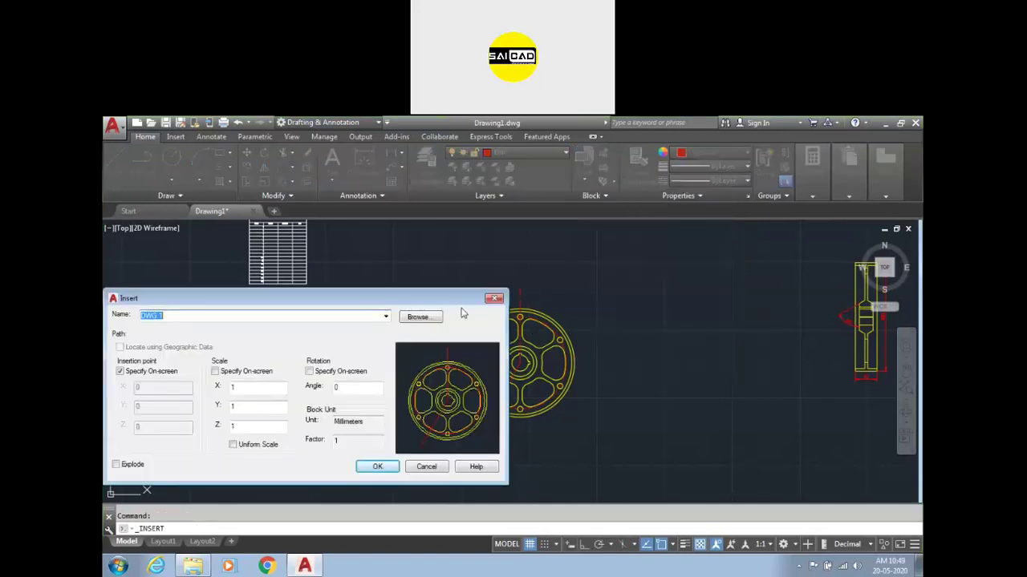
drag(434, 300, 507, 259)
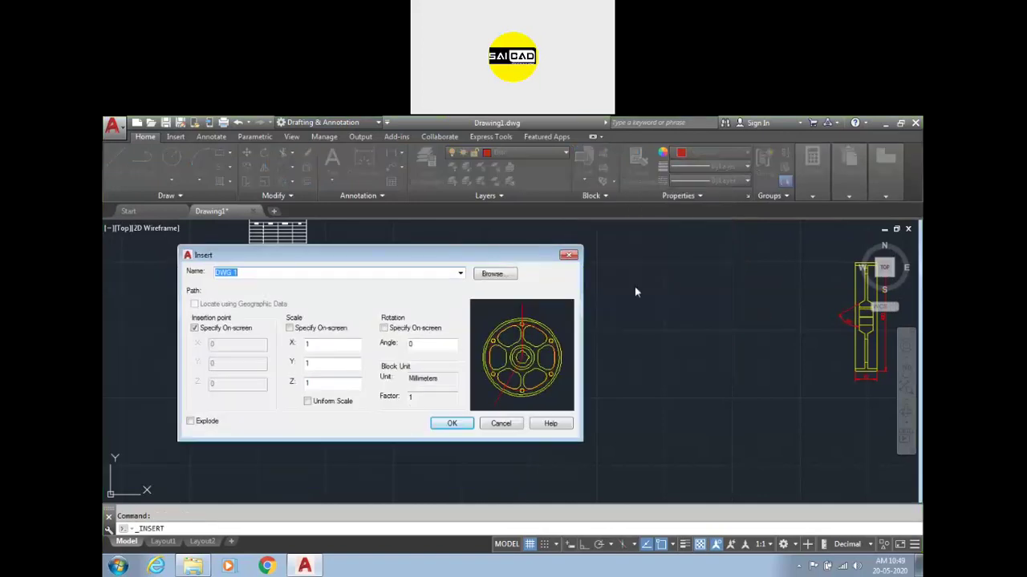
click(460, 274)
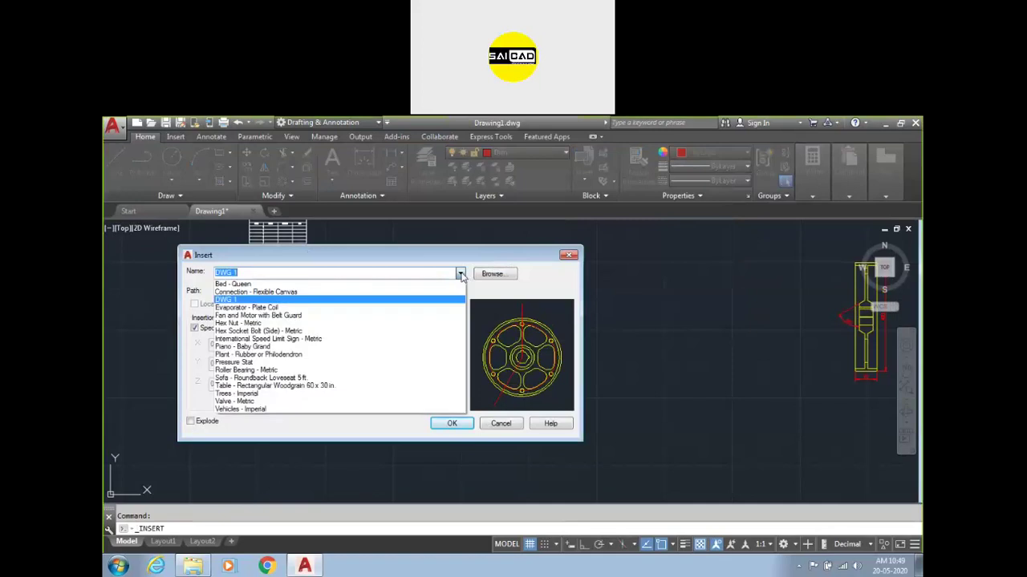
click(462, 276)
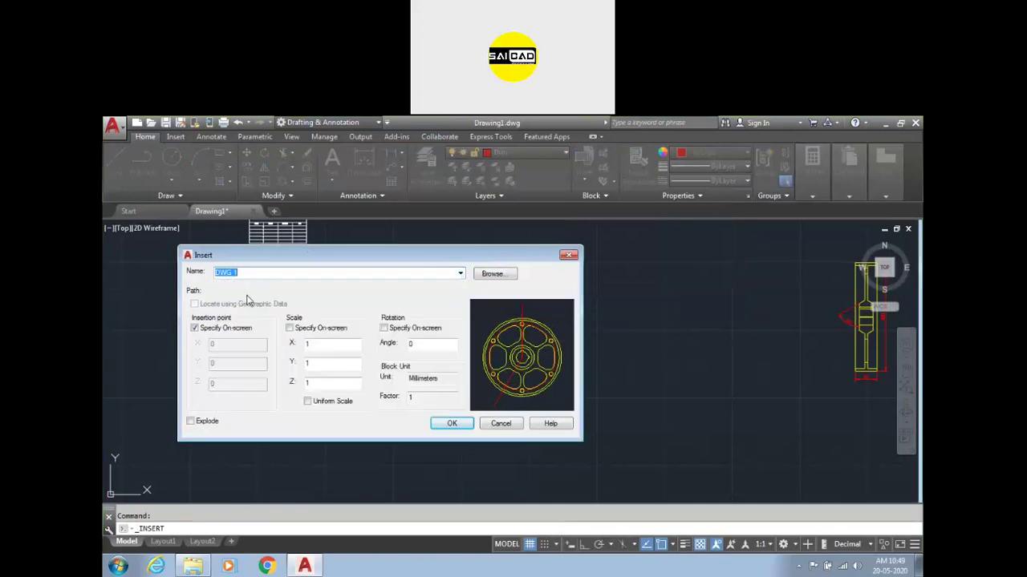
click(470, 424)
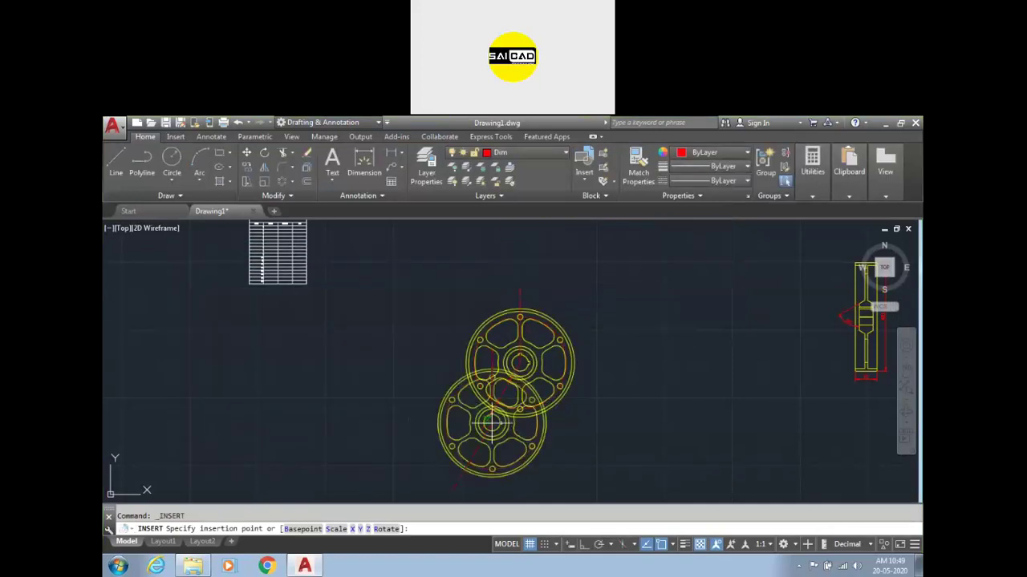
click(596, 289)
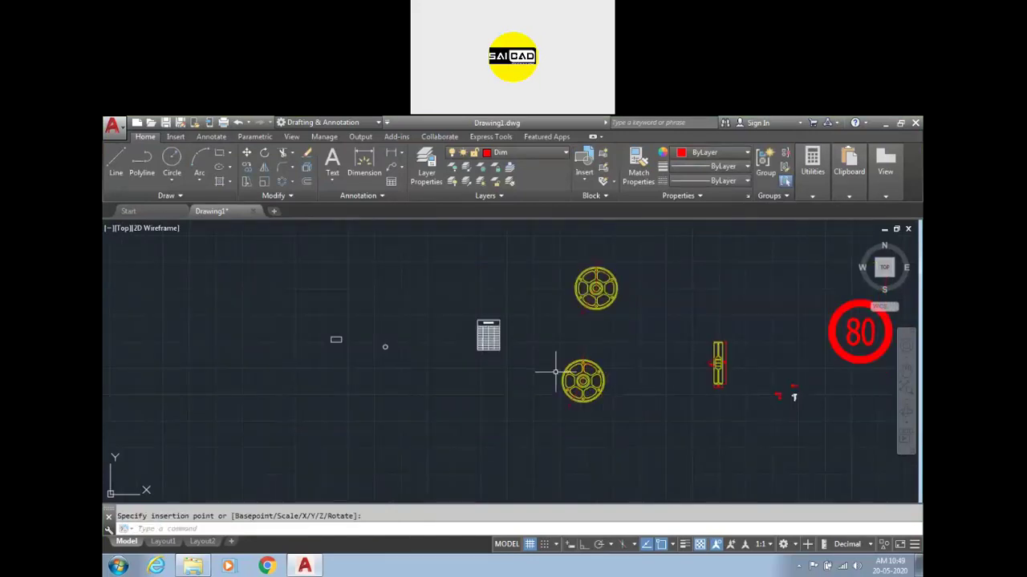
- Explode the original wheel block that lies between the table and the side view
click(608, 359)
click(626, 349)
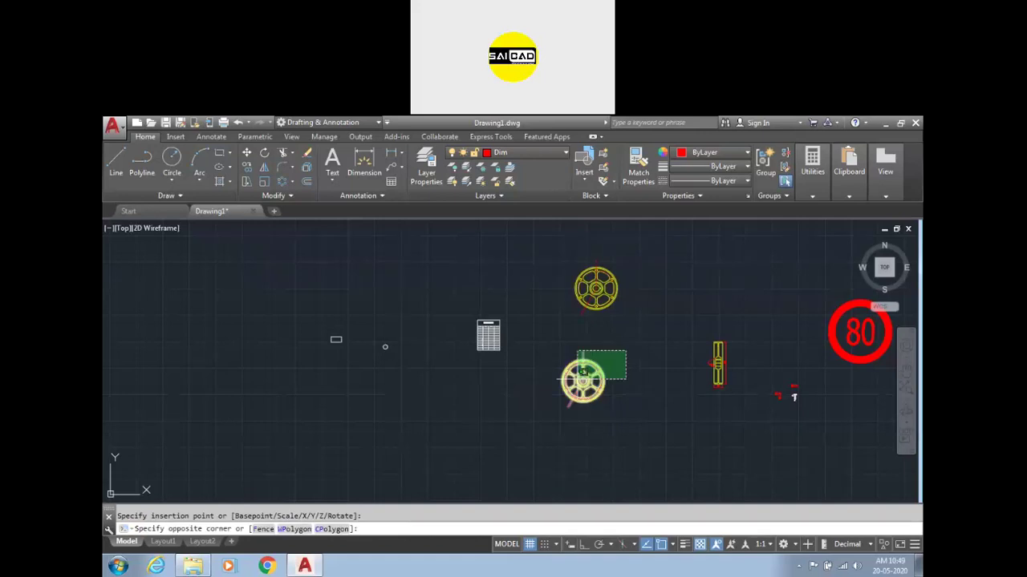
click(557, 413)
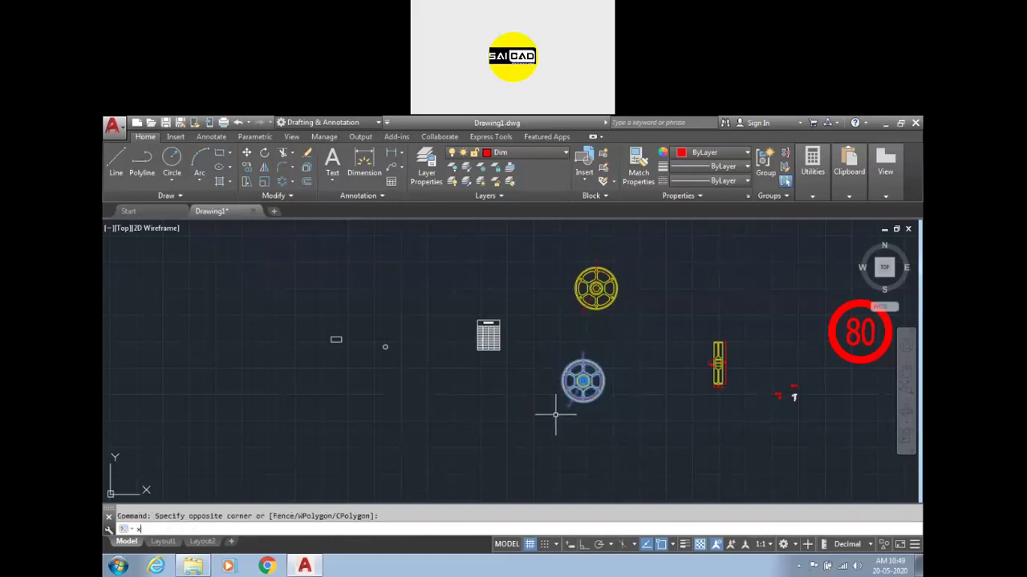
text(x)
key(Return)
scroll(599, 363, up, 2)
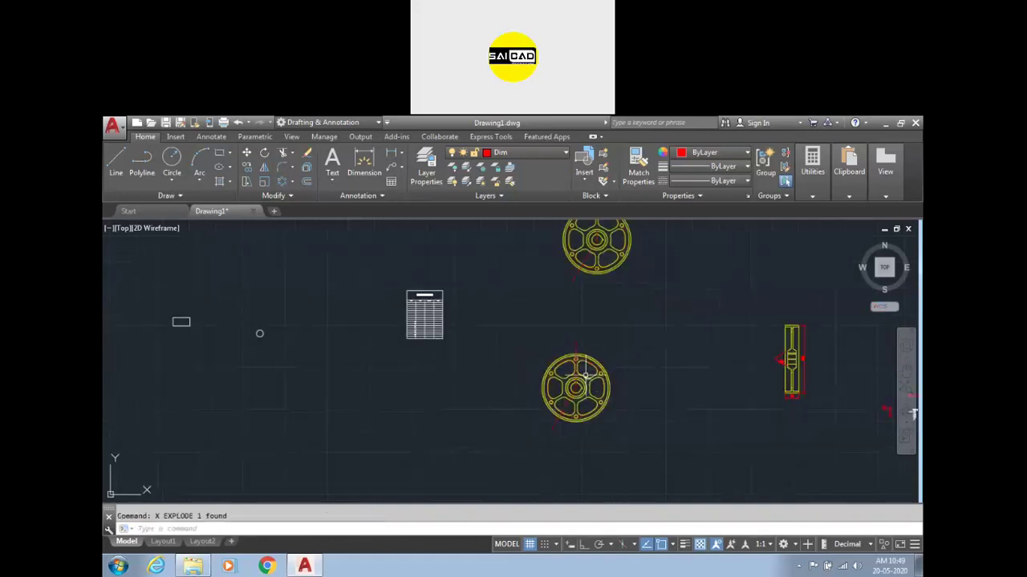
- Insert another DWG 1 block in the open space below the table
key(Escape)
text(i)
key(Return)
click(451, 424)
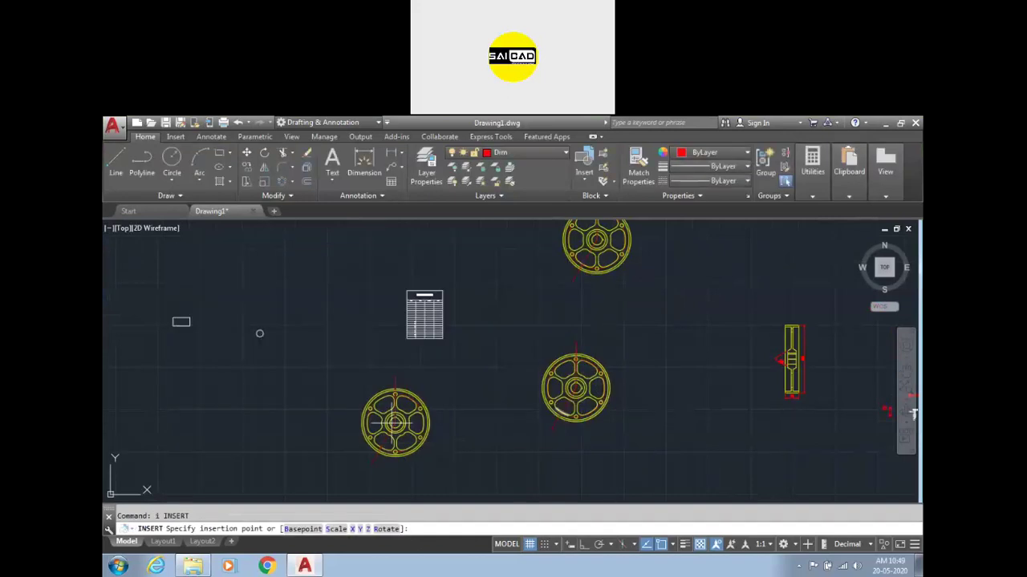
click(419, 396)
click(419, 396)
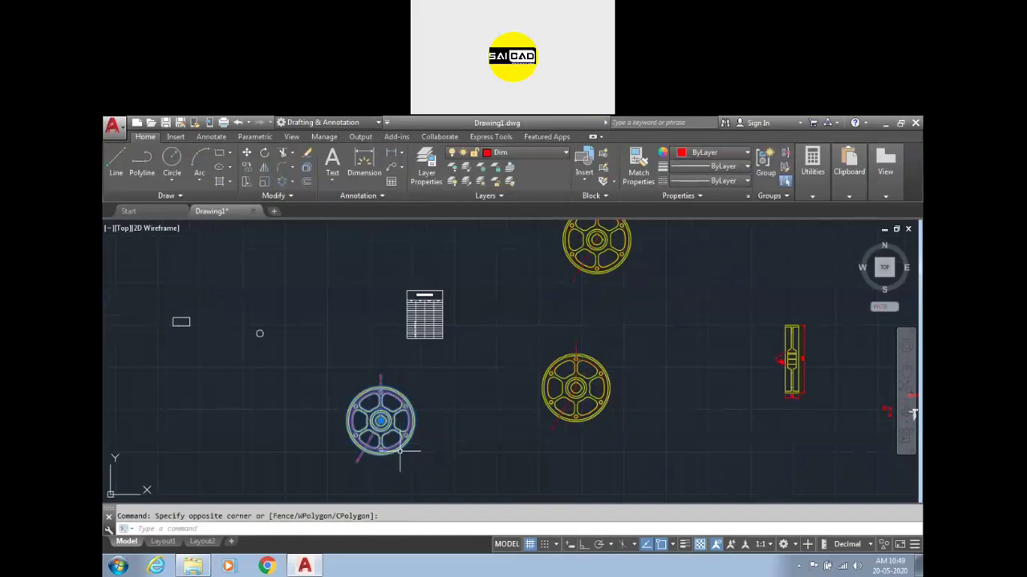
- Examine the centre lines that extend past the rim on the wheel block below the table
scroll(387, 439, up, 3)
scroll(386, 439, down, 3)
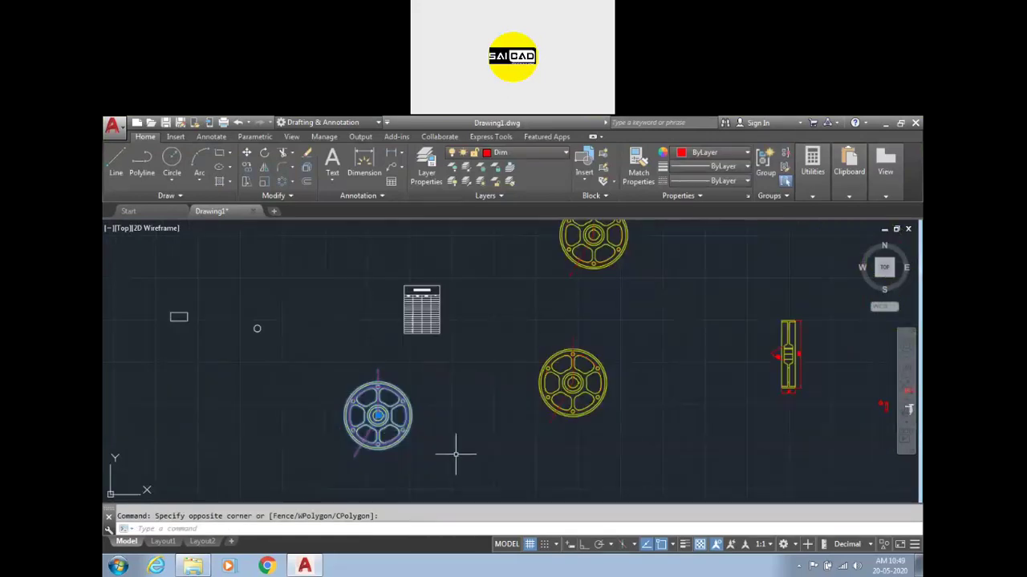
scroll(453, 441, down, 3)
scroll(447, 418, up, 3)
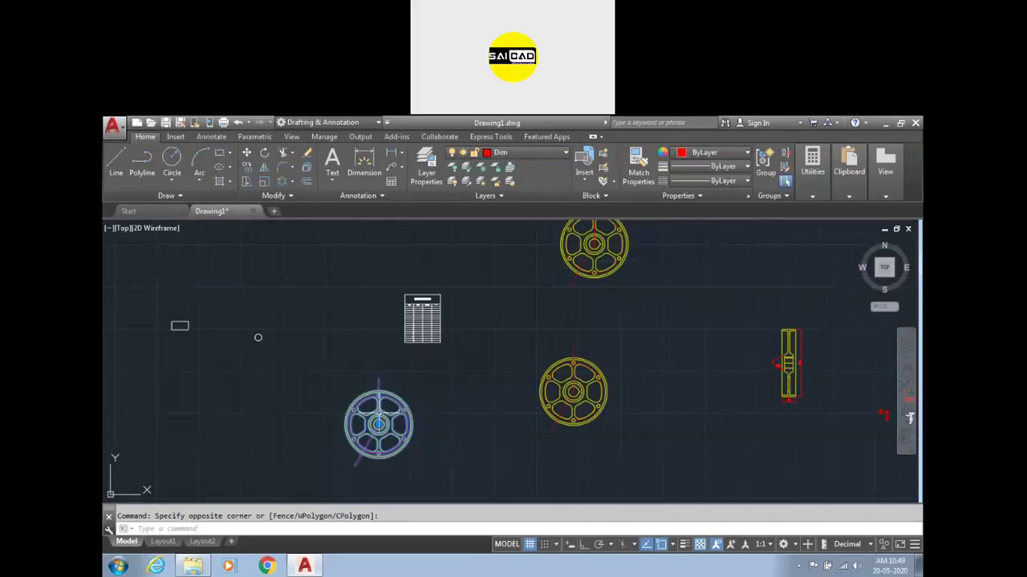
key(Escape)
scroll(344, 458, up, 5)
scroll(478, 463, down, 2)
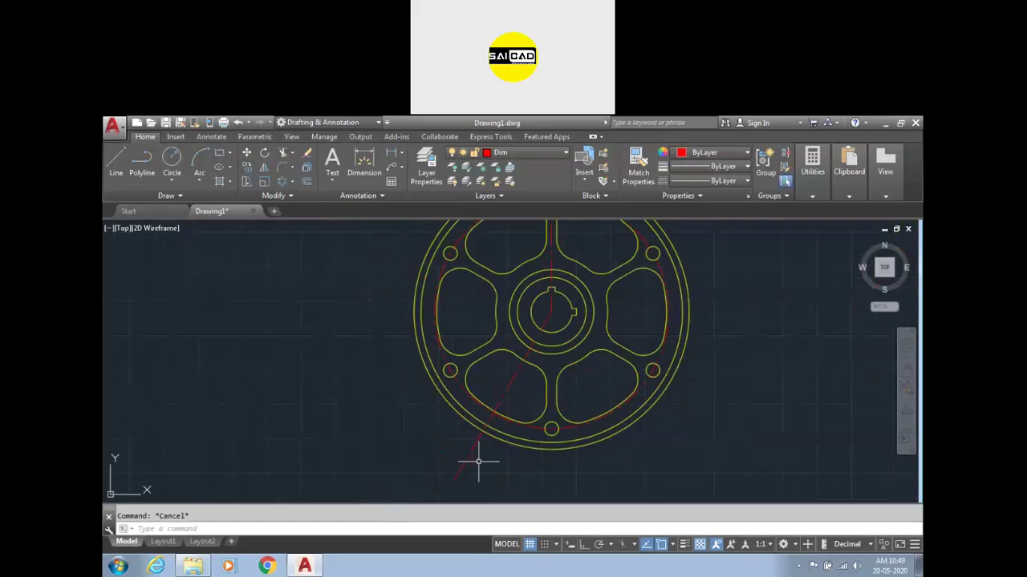
scroll(469, 453, up, 2)
scroll(490, 433, down, 5)
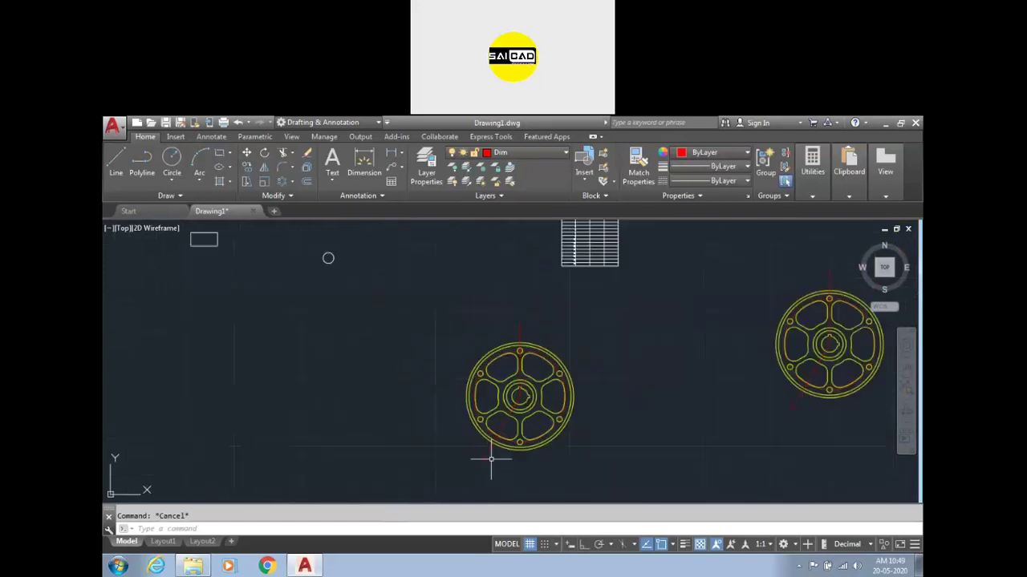
scroll(514, 345, up, 2)
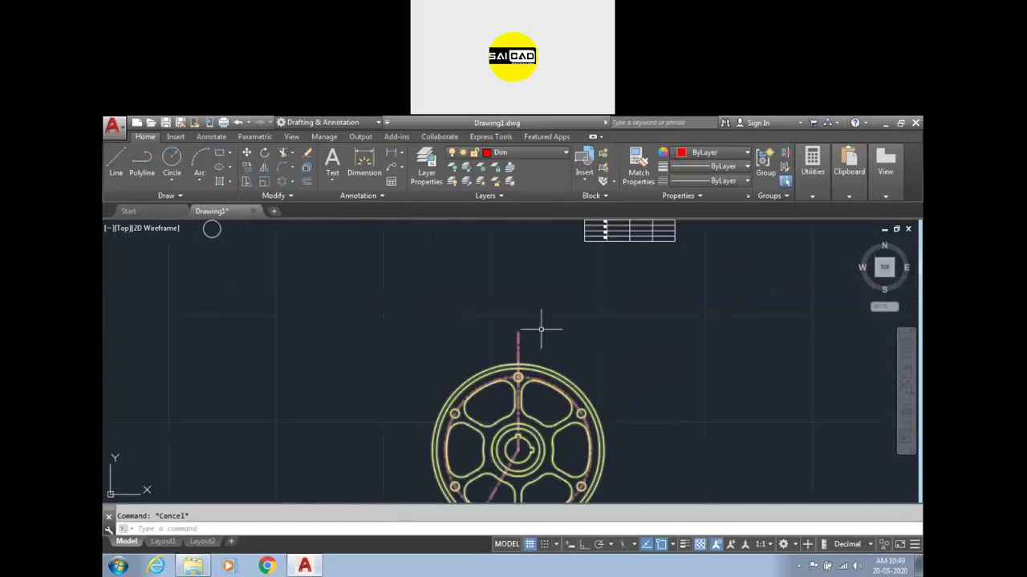
scroll(541, 329, down, 4)
scroll(564, 343, up, 4)
scroll(563, 343, down, 2)
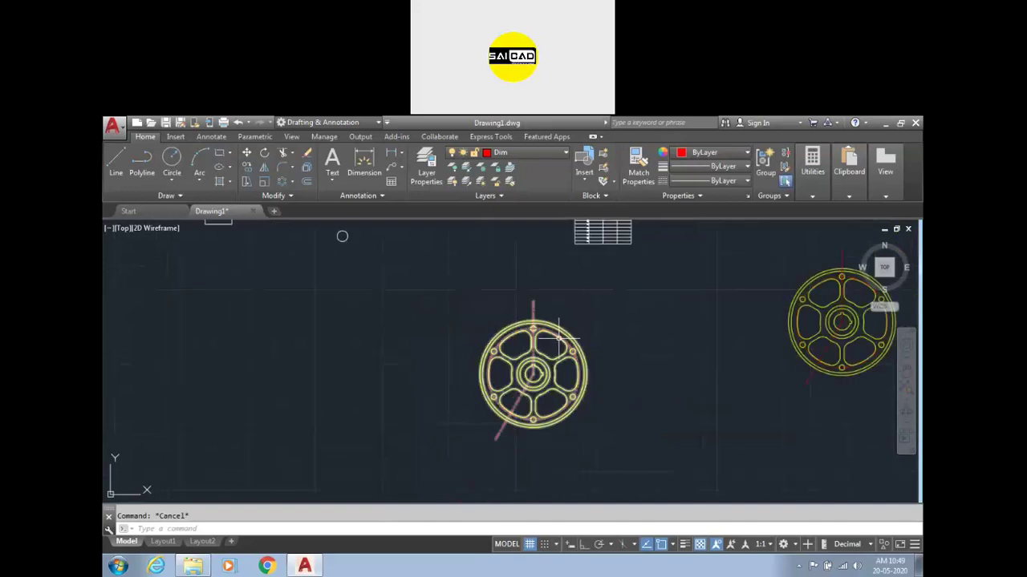
- Open the DWG 1 definition for editing in the Block Editor from the wheel block below the table
click(568, 323)
click(542, 347)
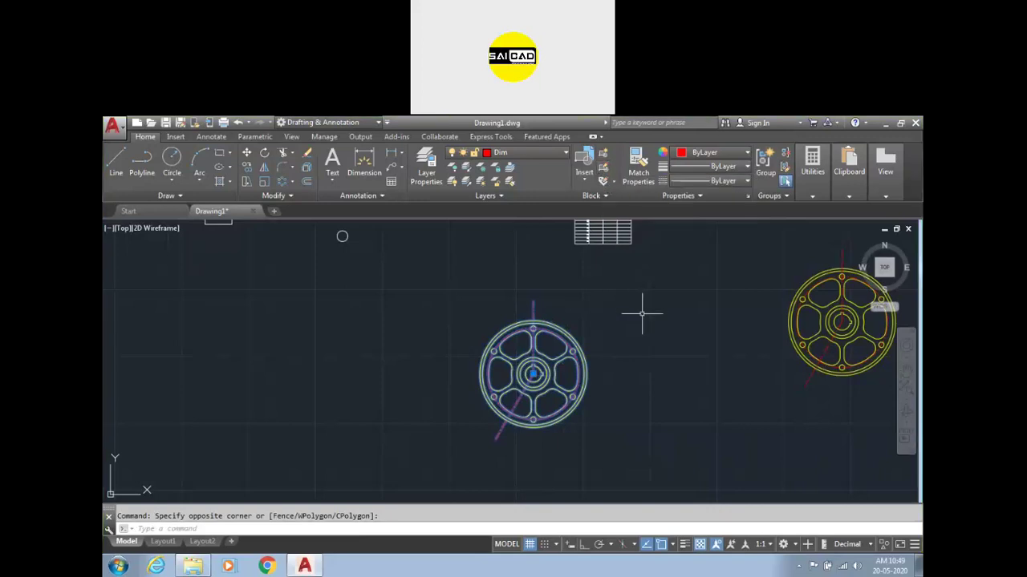
text(e)
key(Return)
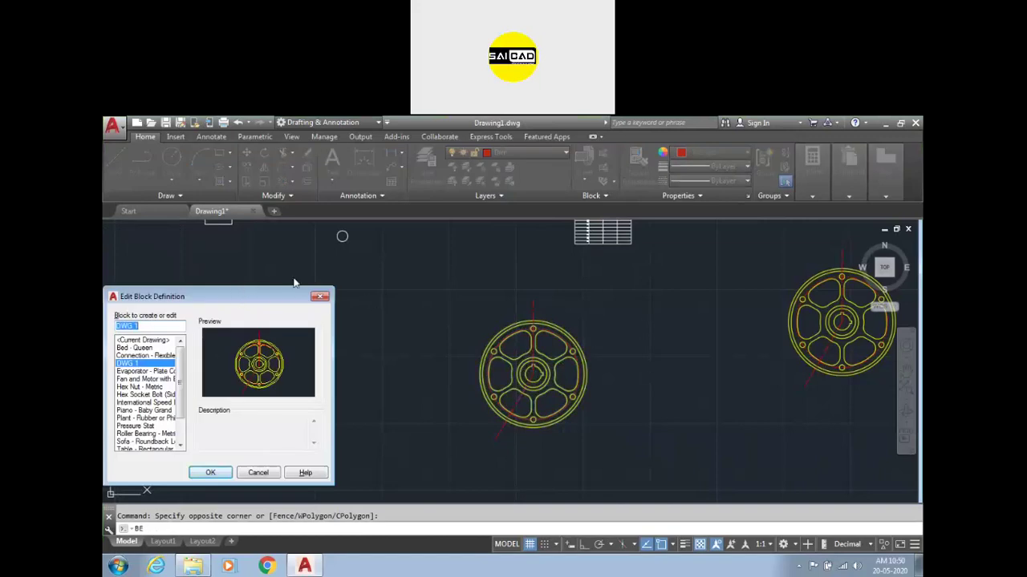
drag(174, 296, 231, 281)
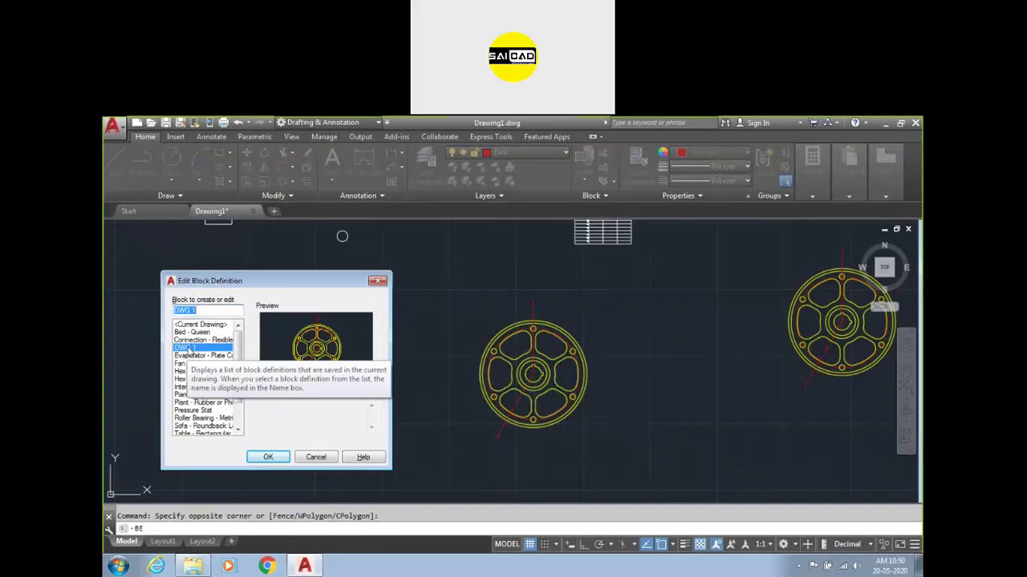
click(270, 459)
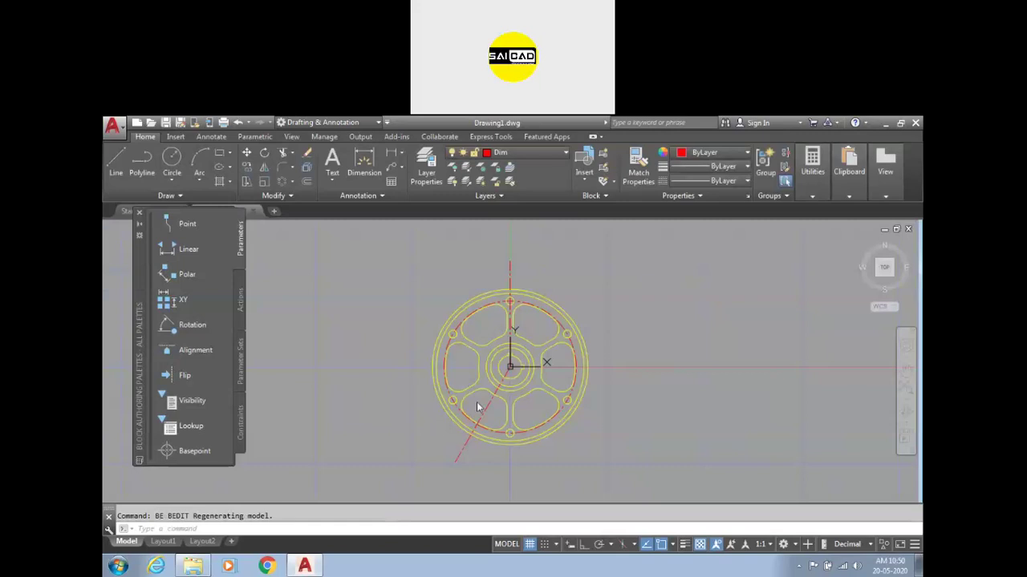
- Shorten the vertical and slanted centre lines by their outer end grips so they end close to the wheel's rim
click(603, 294)
click(596, 281)
scroll(520, 302, up, 4)
scroll(513, 279, down, 2)
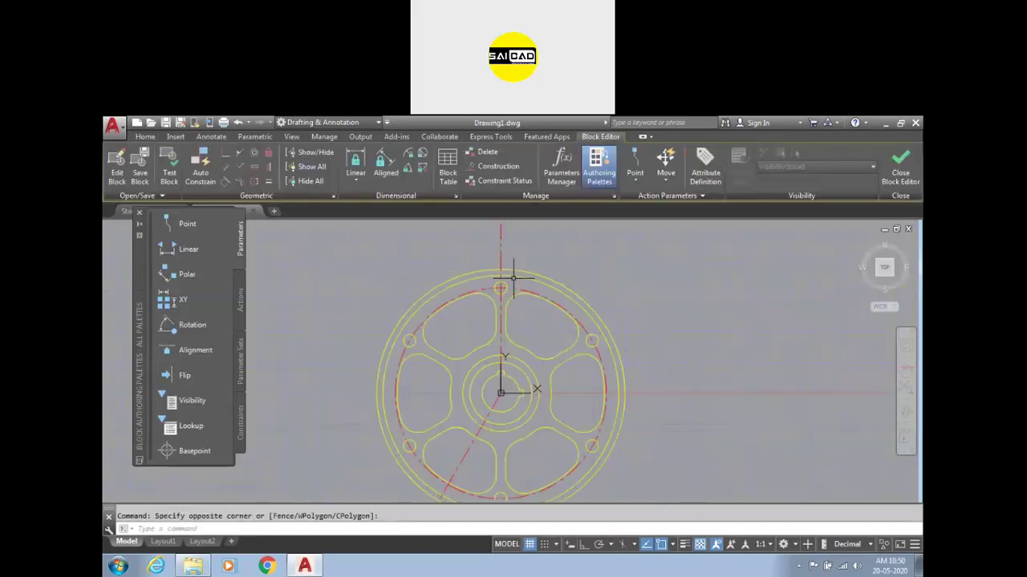
click(501, 237)
scroll(497, 236, down, 2)
click(499, 239)
click(444, 441)
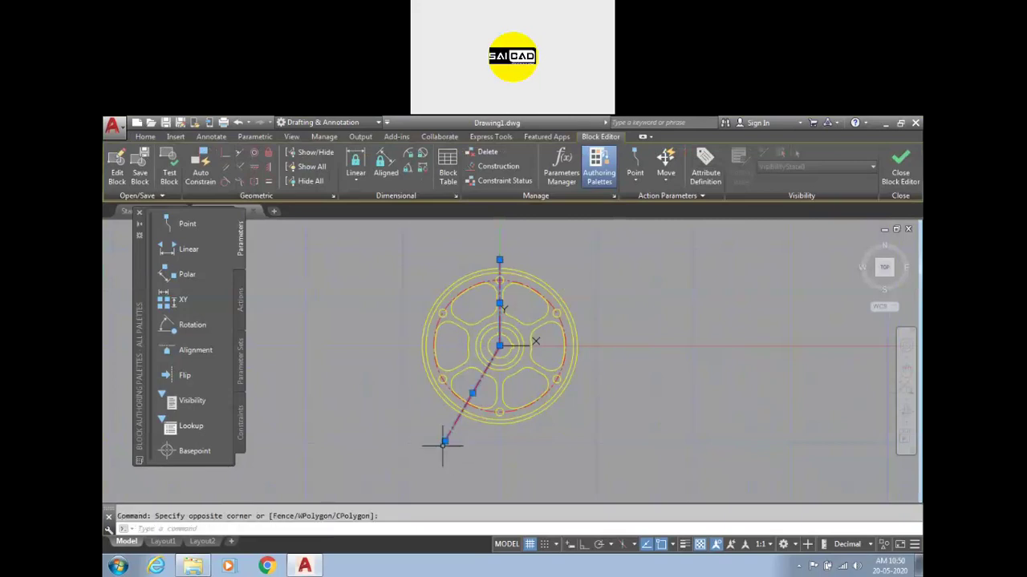
click(444, 440)
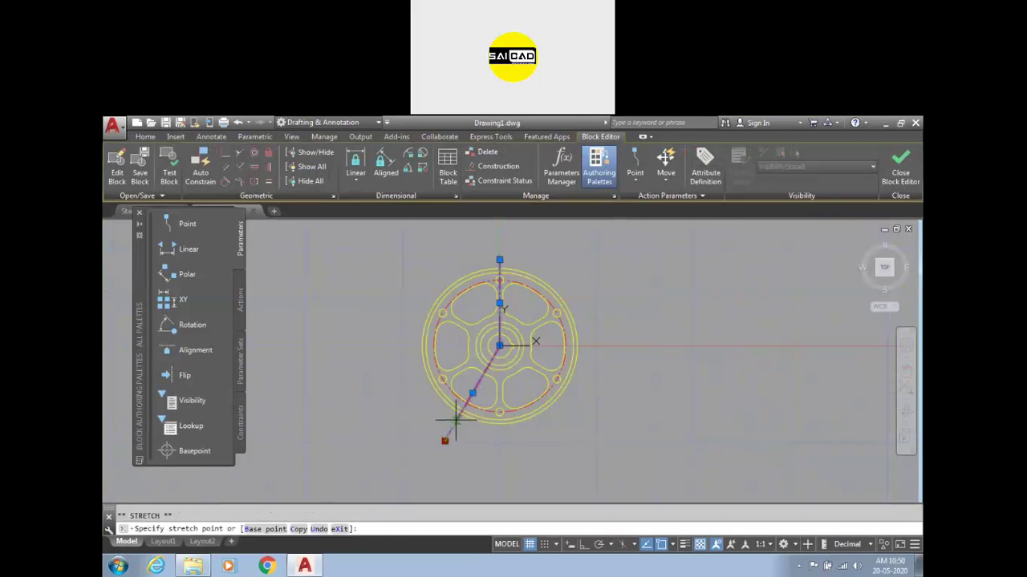
key(Escape)
key(Escape)
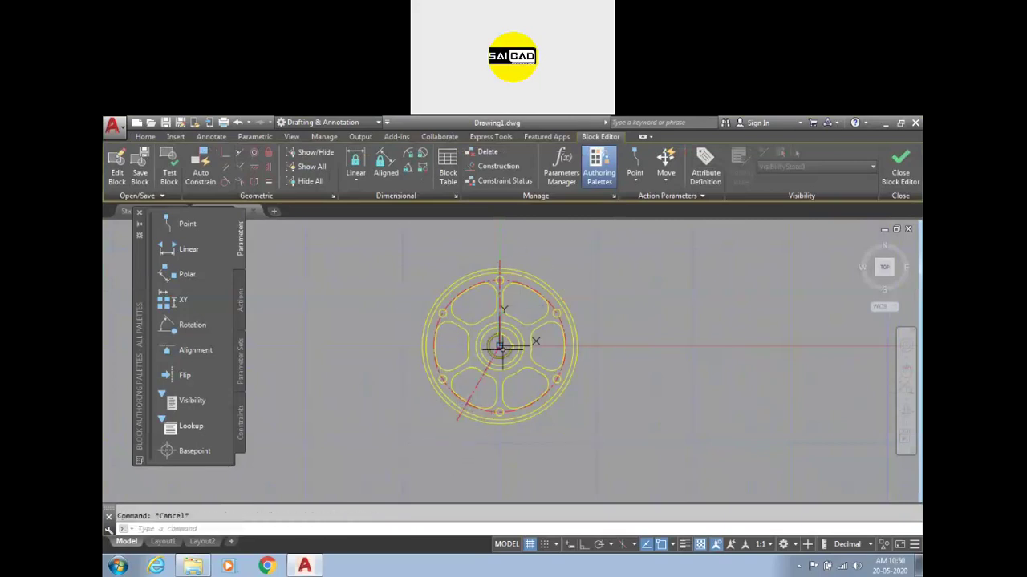
- Close the Block Editor and save the changes to DWG 1
scroll(491, 348, up, 2)
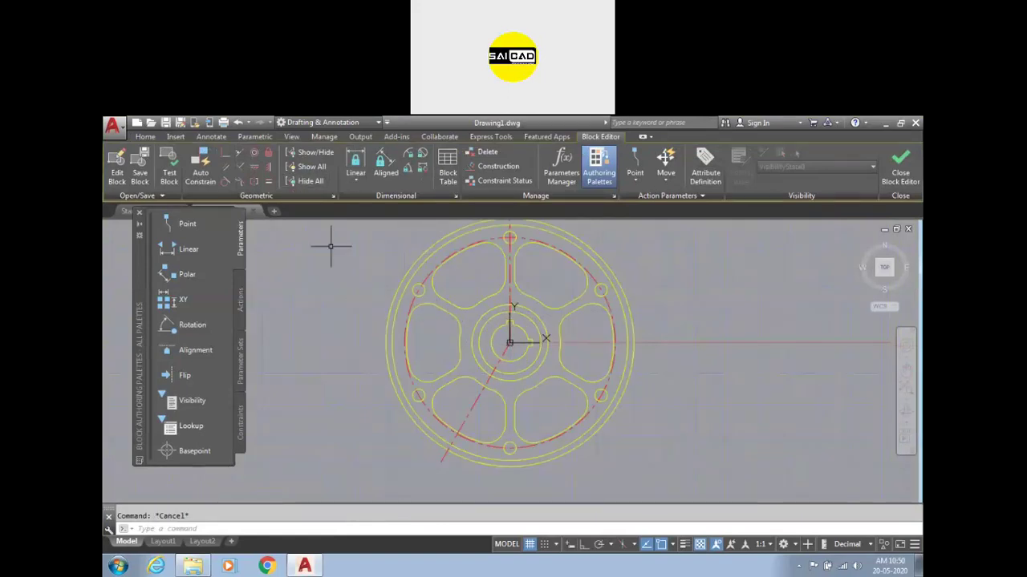
click(904, 171)
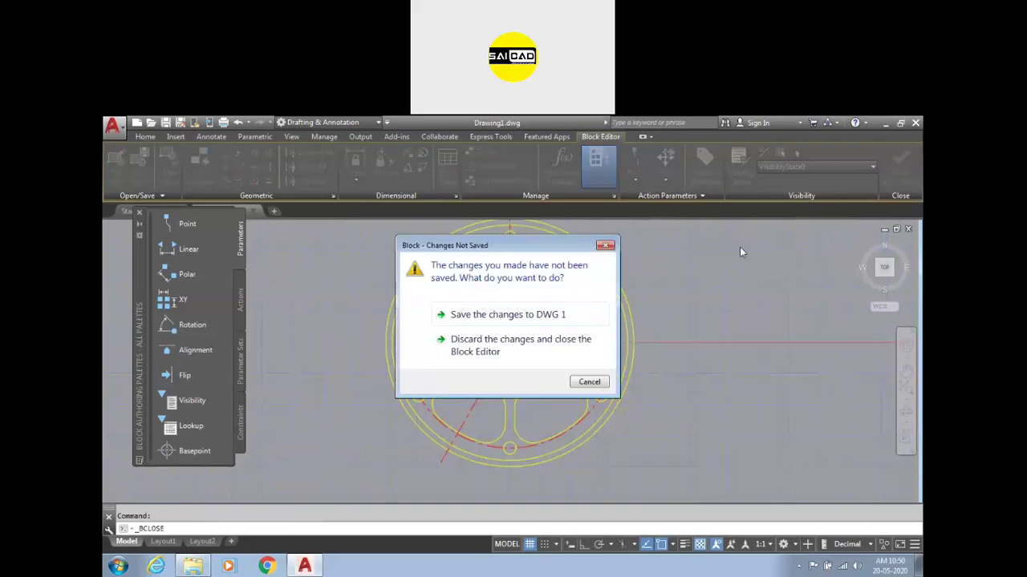
click(528, 319)
- Compare the centre lines of the DWG 1 block copies with those of the exploded wheel
scroll(533, 373, up, 3)
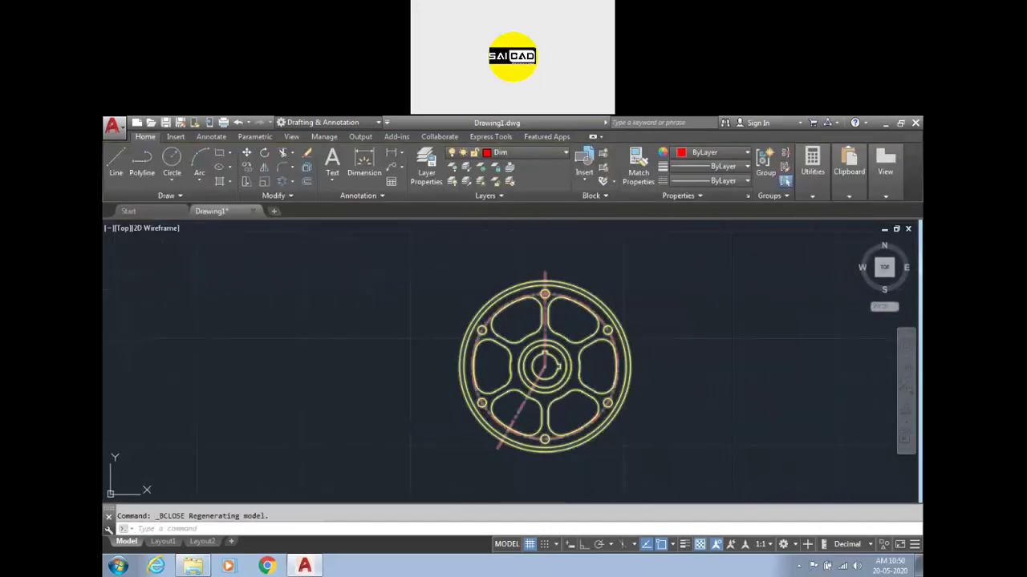
scroll(562, 373, down, 4)
scroll(599, 363, up, 3)
scroll(505, 345, down, 3)
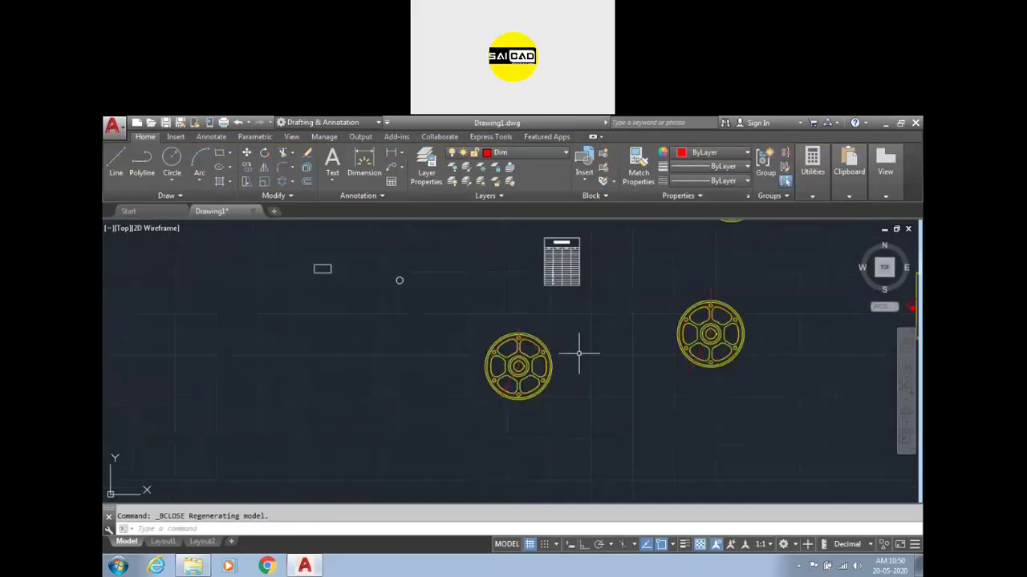
scroll(618, 358, down, 2)
scroll(609, 362, up, 4)
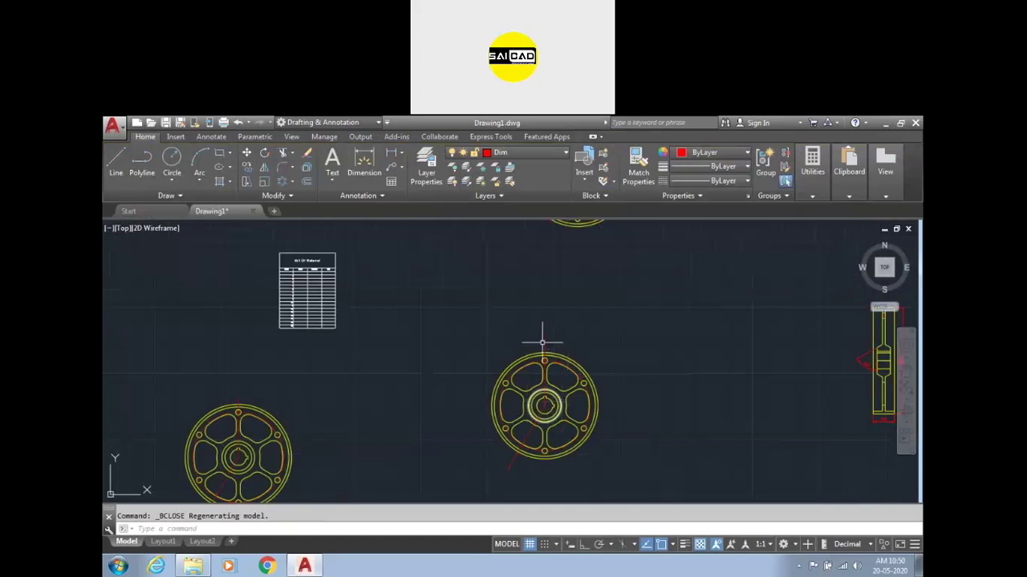
click(565, 457)
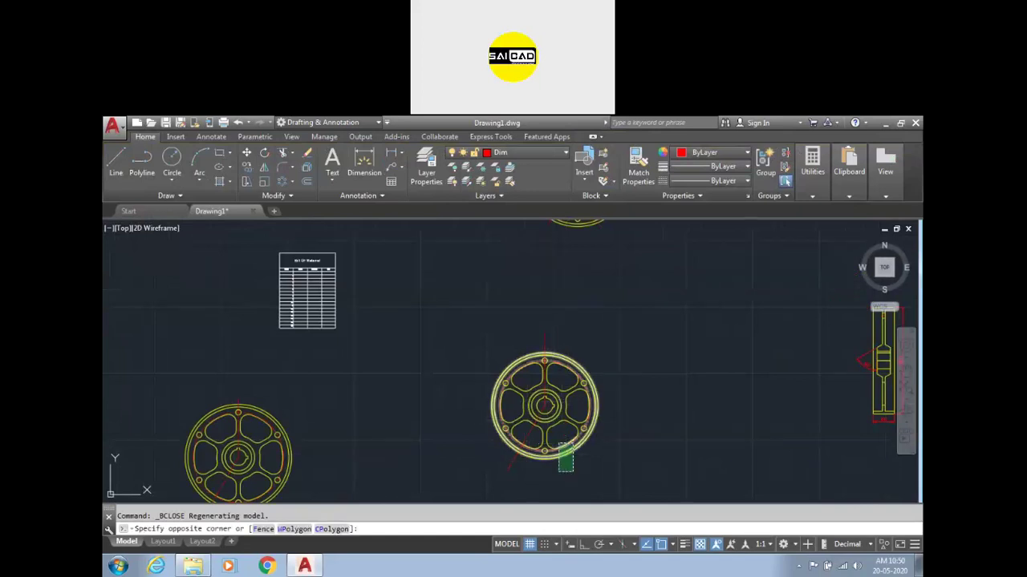
click(539, 446)
key(Escape)
scroll(520, 459, down, 2)
scroll(557, 269, up, 4)
scroll(561, 356, down, 6)
scroll(460, 421, up, 2)
- Insert another copy of the edited DWG 1 block to the left of the wheel block below the table
text(i)
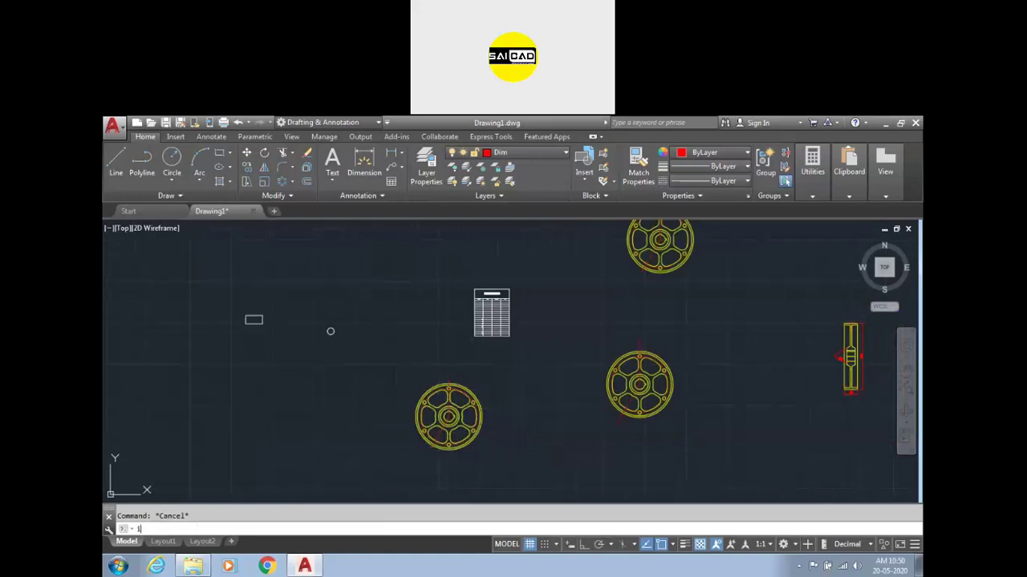
key(Return)
click(451, 423)
scroll(360, 314, up, 5)
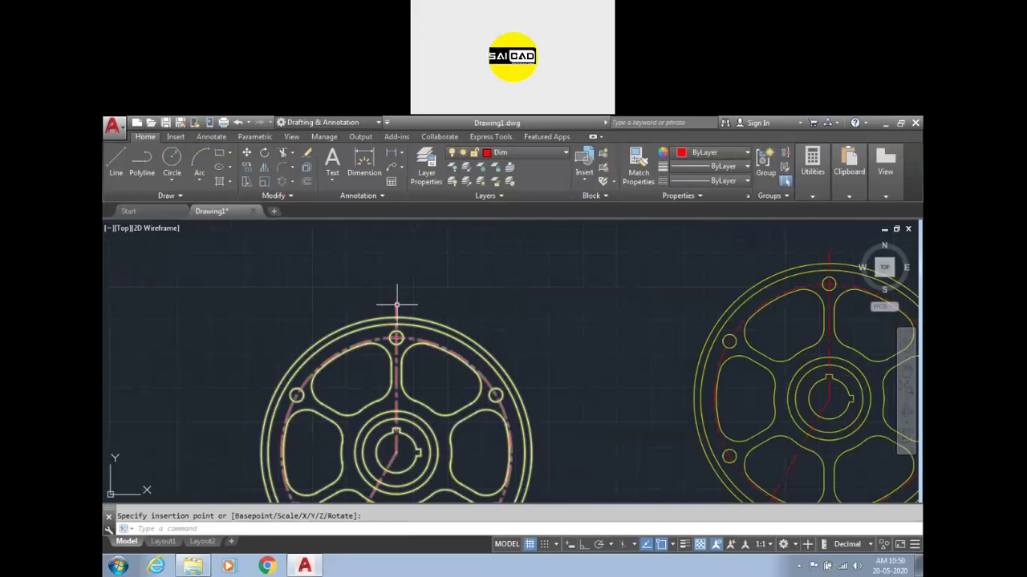
- Survey the whole of Drawing1 to review the wheel, furniture, tree and vehicle blocks placed in it
scroll(396, 298, down, 3)
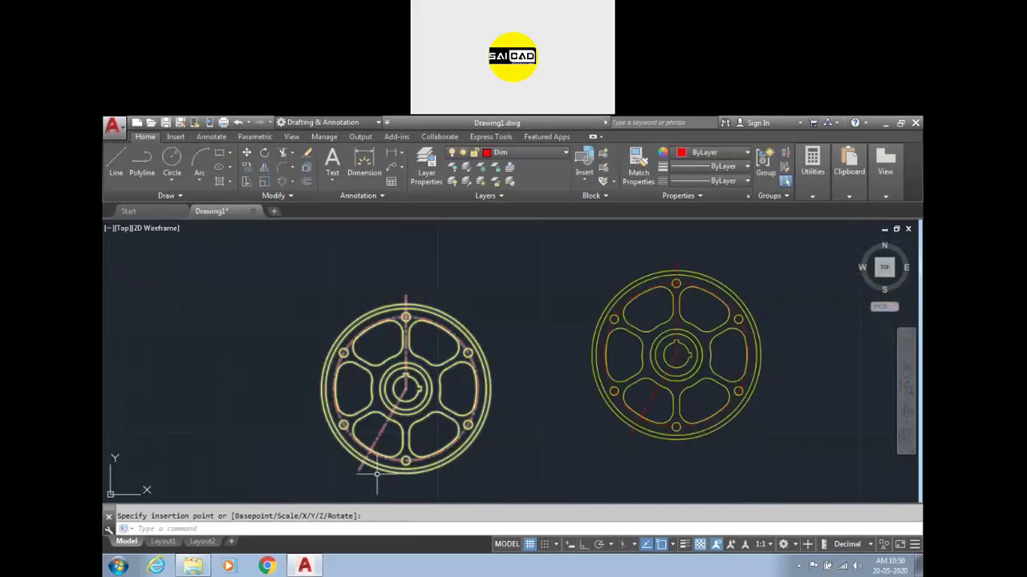
key(Escape)
scroll(403, 369, down, 3)
scroll(403, 369, down, 2)
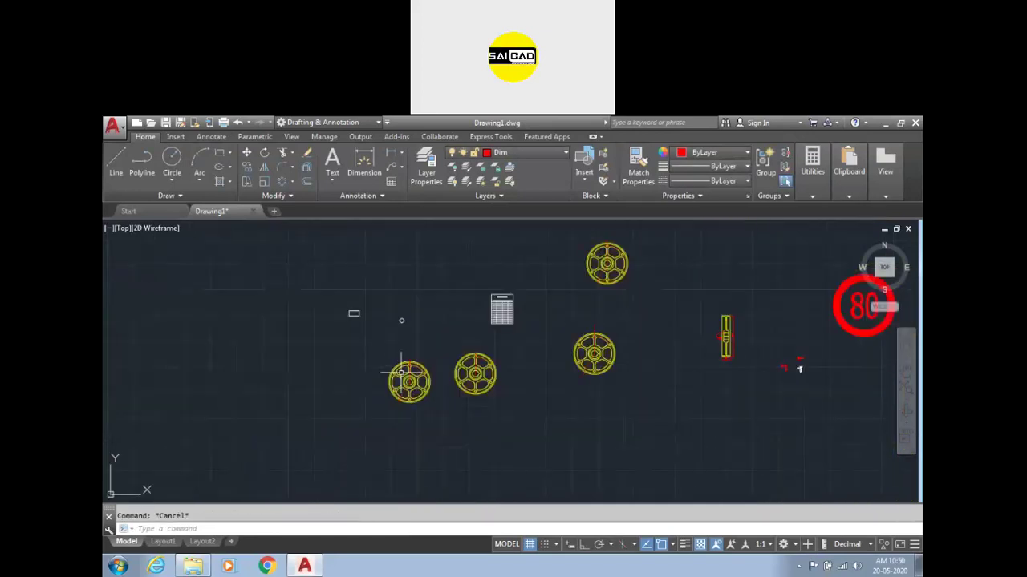
scroll(401, 372, down, 5)
scroll(409, 377, down, 3)
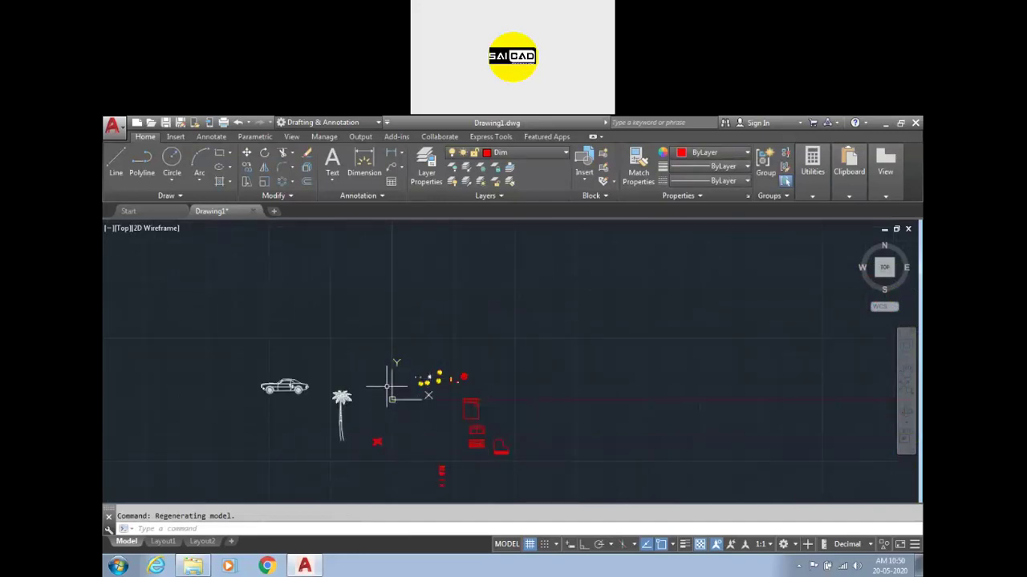
scroll(461, 429, up, 4)
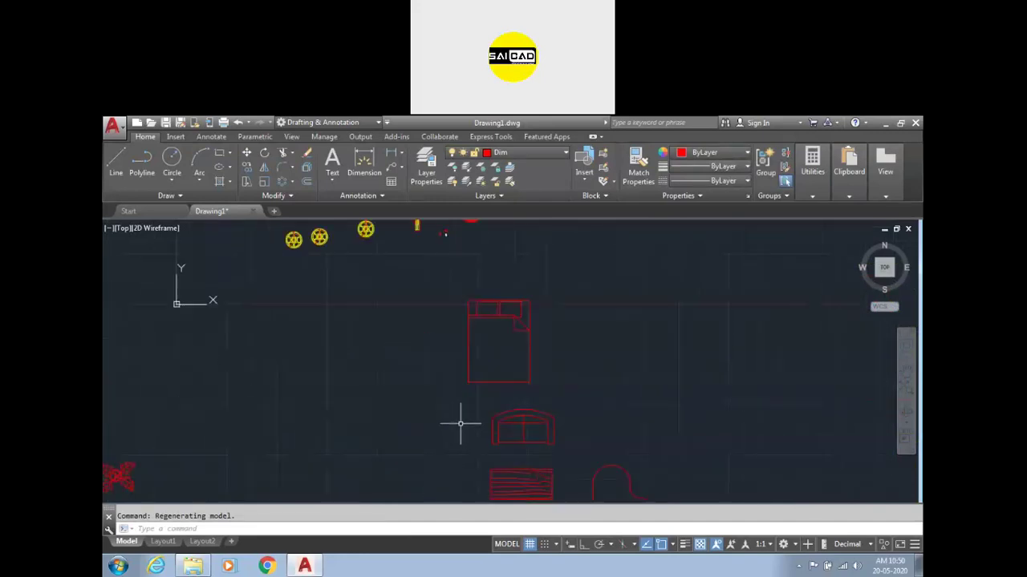
scroll(460, 413, down, 2)
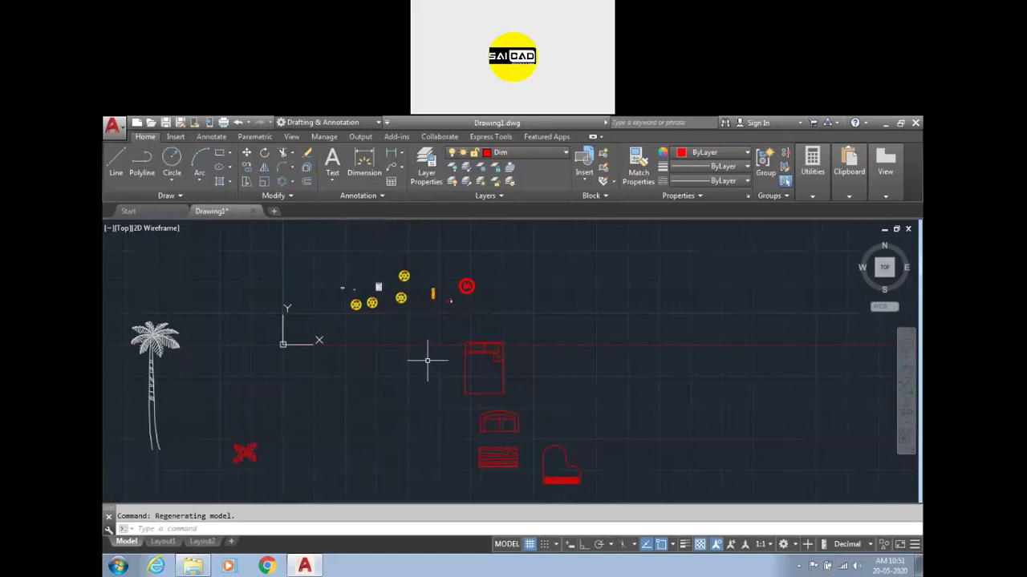
- Try to open the TYRE drawing from the Windows desktop and return to AutoCAD
key(super+d)
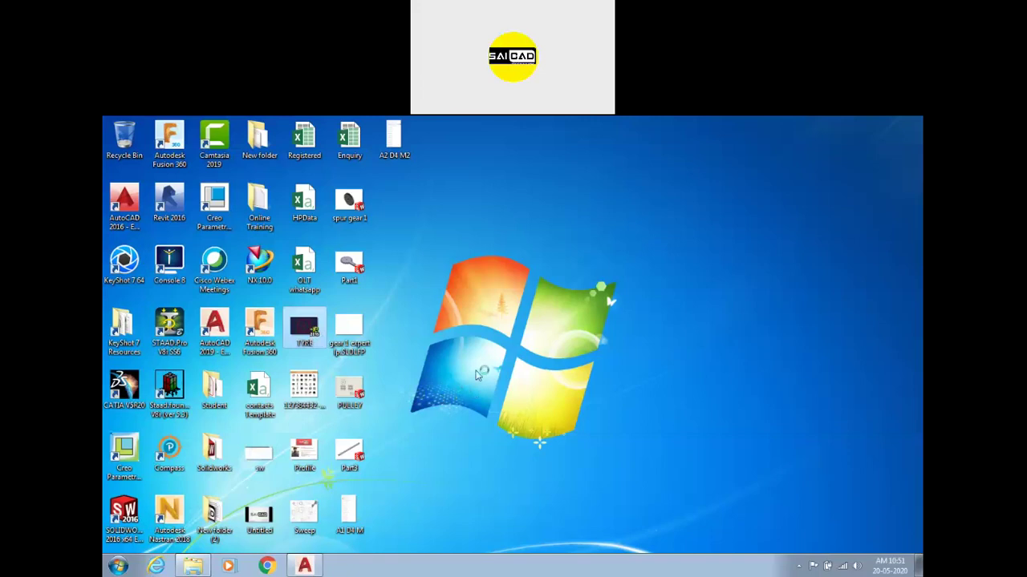
right_click(290, 338)
click(299, 330)
click(315, 568)
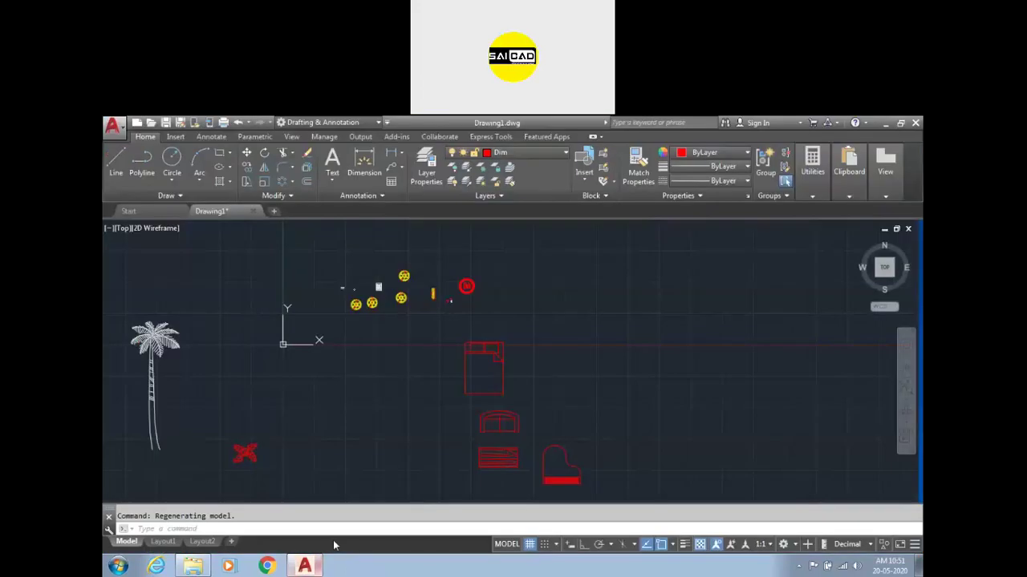
- Open TYRE.dwg from the Desktop folder in AutoCAD and close the eDrawings window
click(119, 135)
click(149, 221)
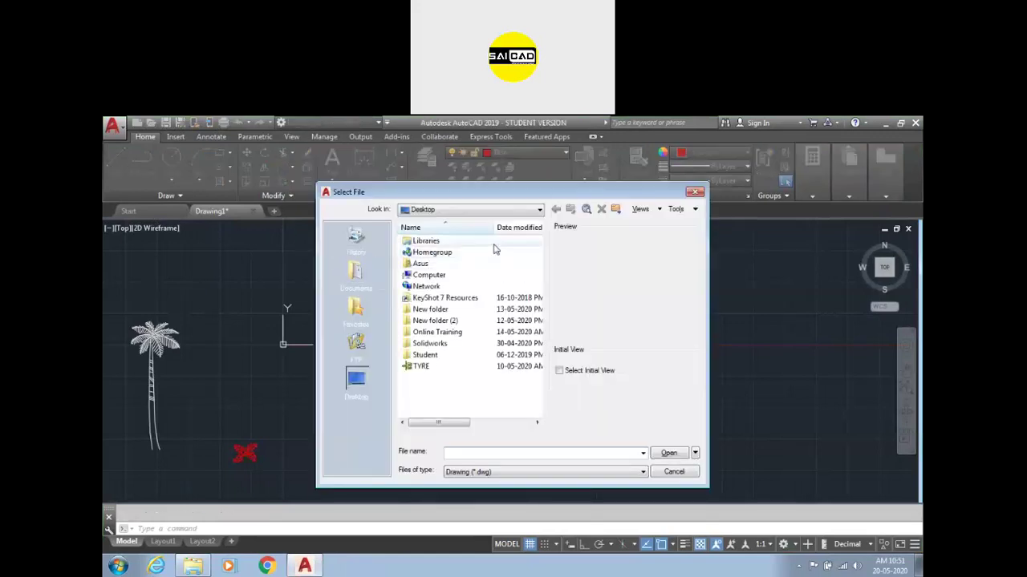
double_click(421, 367)
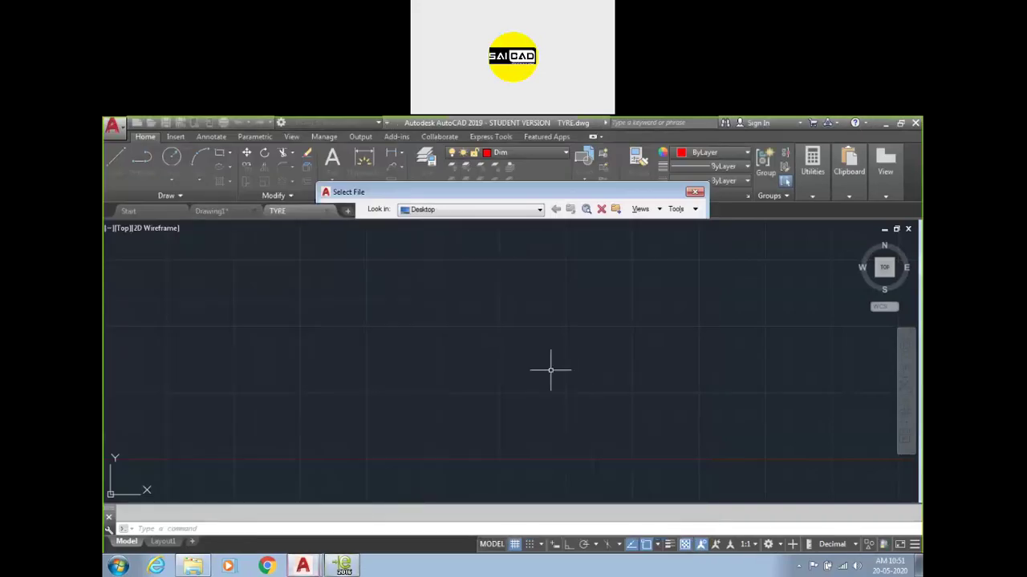
right_click(344, 563)
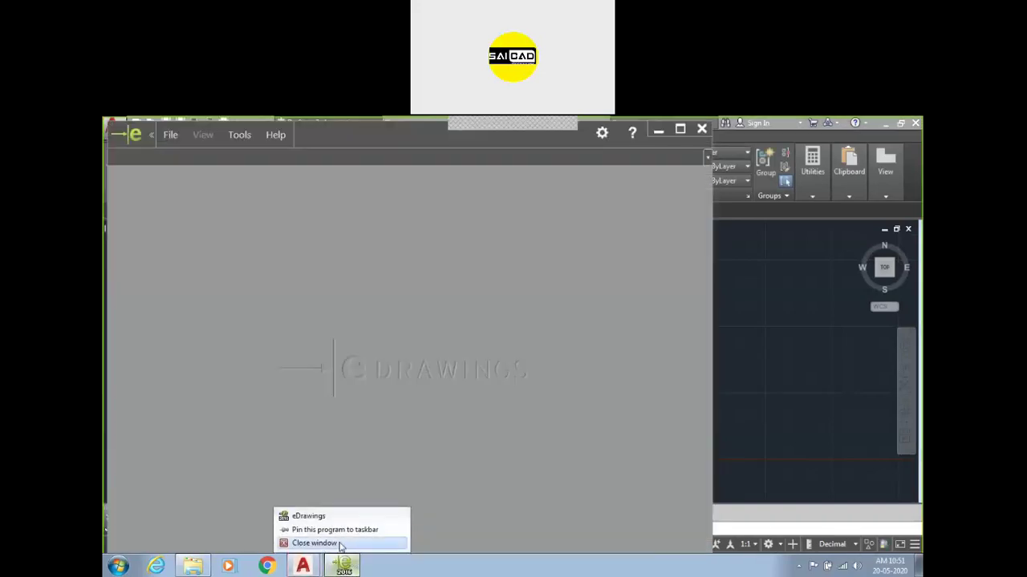
click(346, 547)
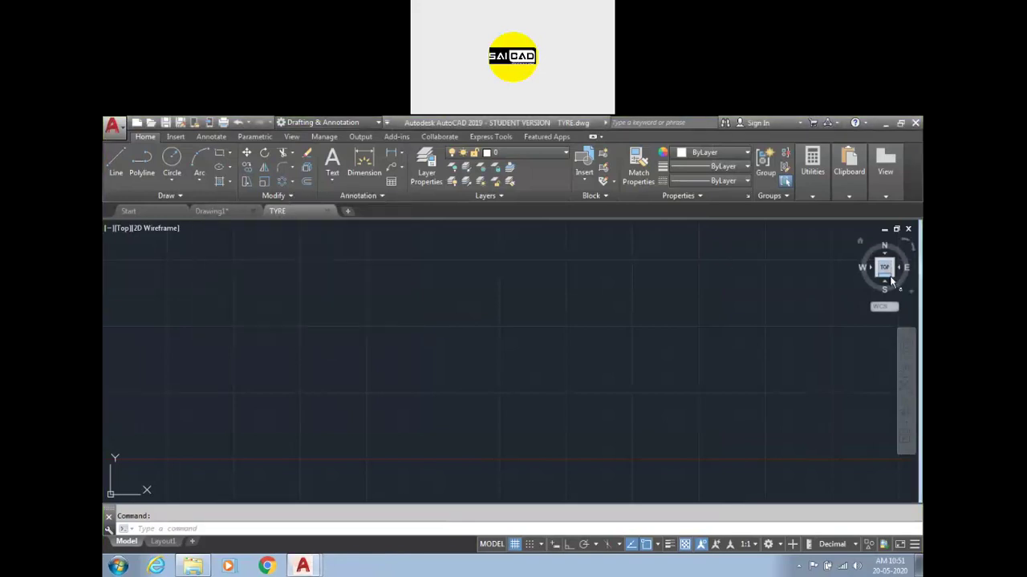
- Examine the tyre in top view and select a few spoke and rim curves to check they are separate objects
drag(891, 277, 883, 262)
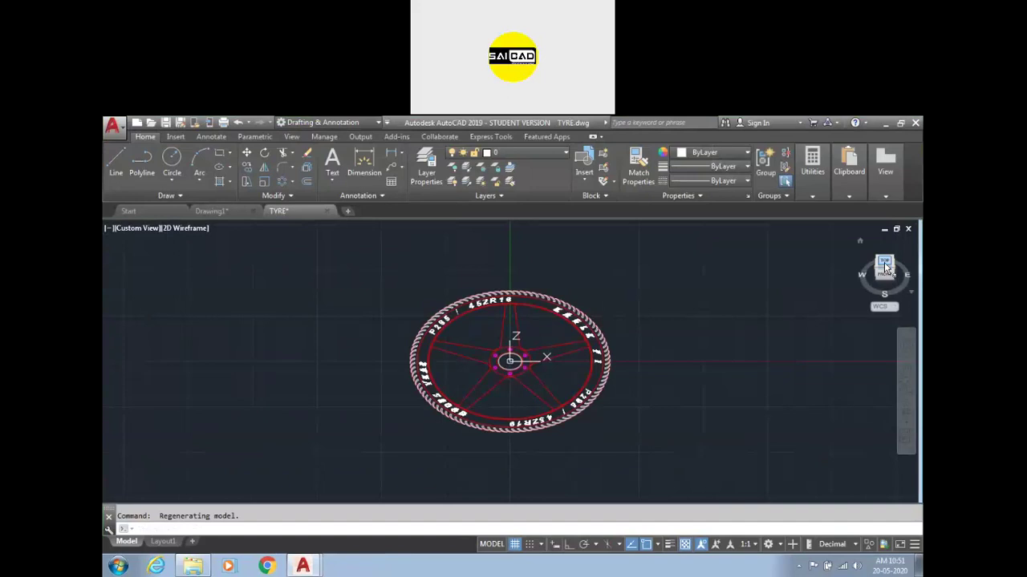
click(884, 262)
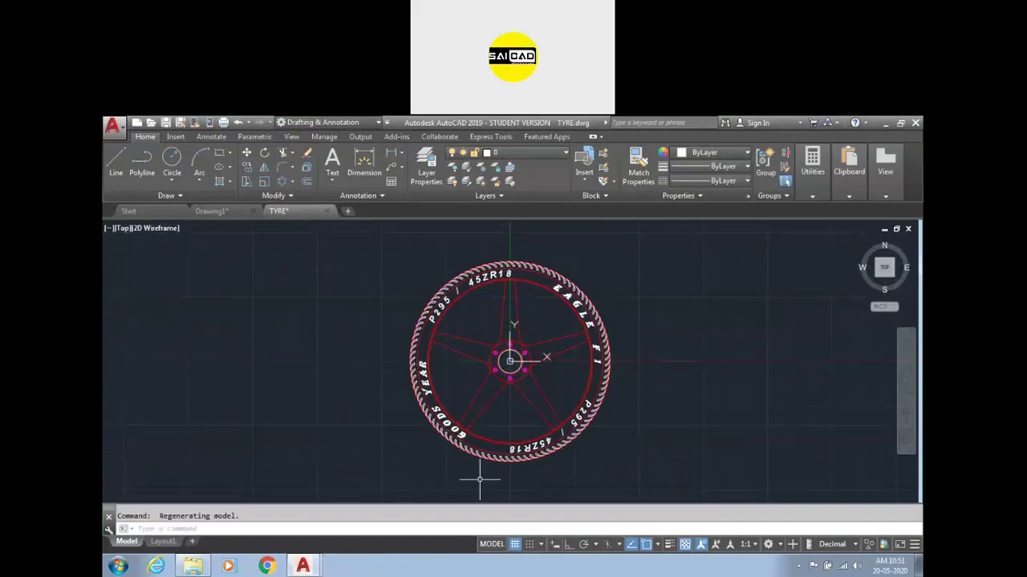
scroll(522, 287, up, 4)
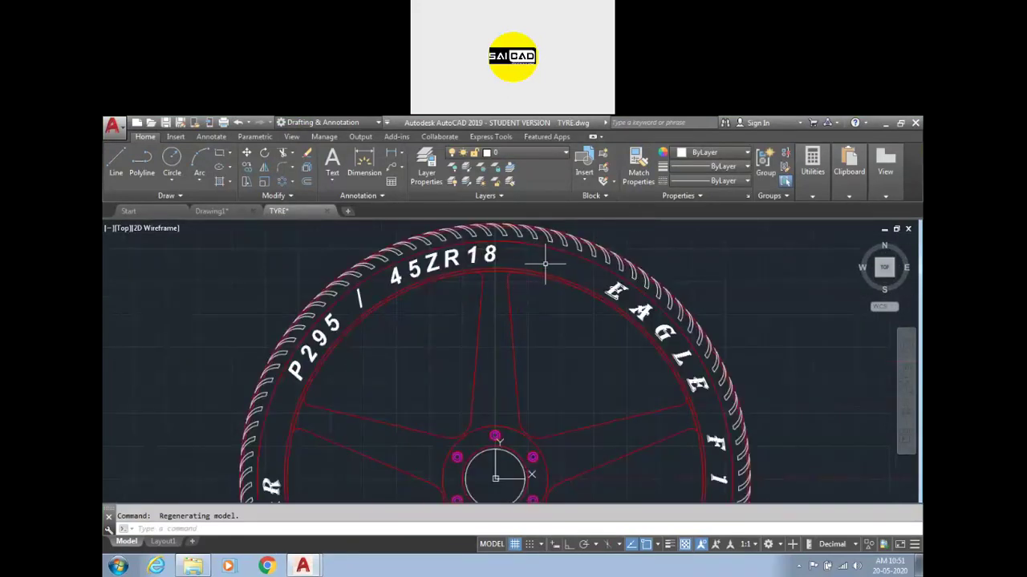
scroll(548, 261, down, 4)
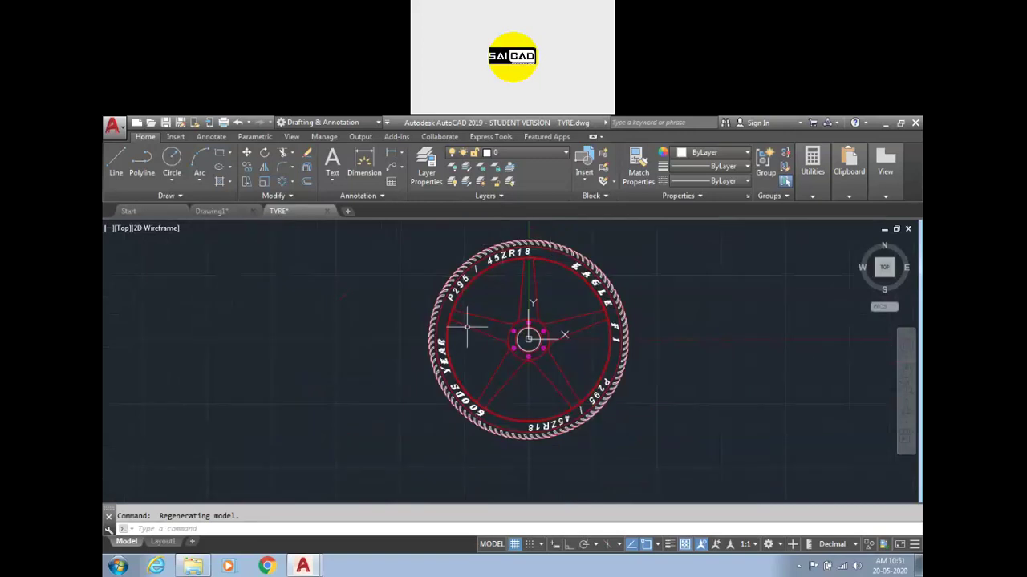
scroll(562, 260, up, 4)
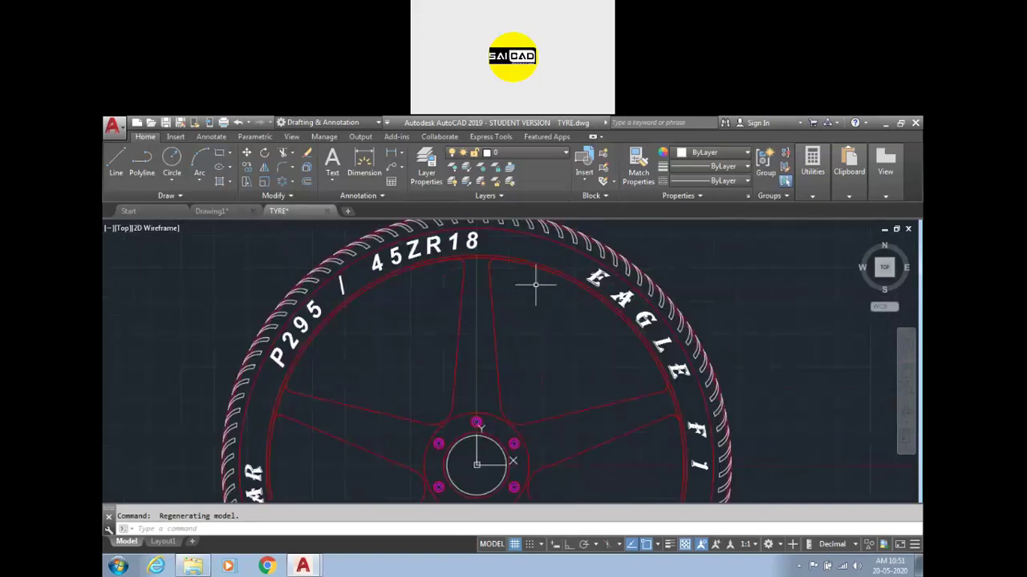
click(495, 295)
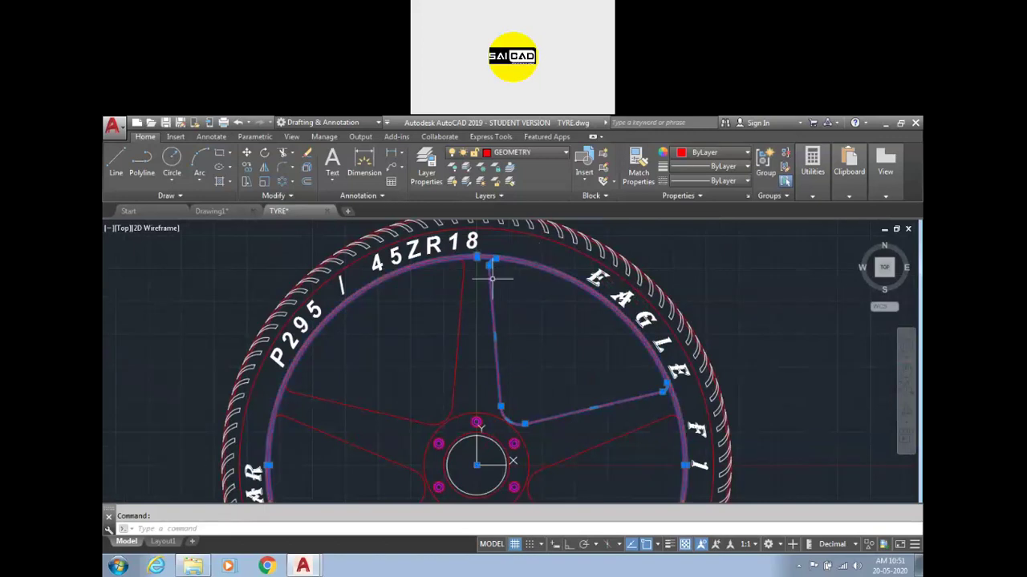
click(521, 267)
scroll(495, 307, down, 4)
key(Escape)
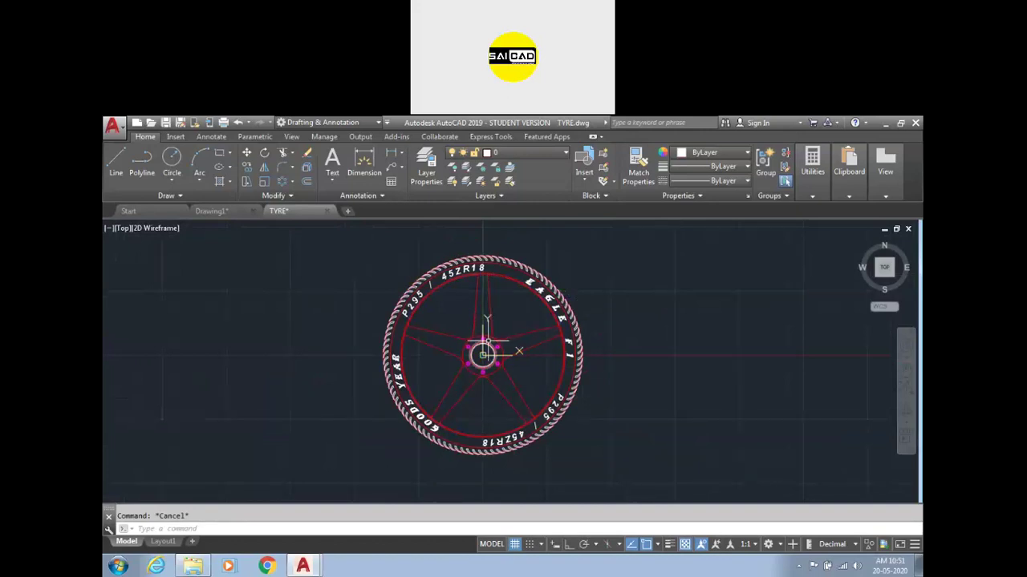
- Start a block definition named Tyre with its base point at the centre of the tyre's hub
text(b)
key(Return)
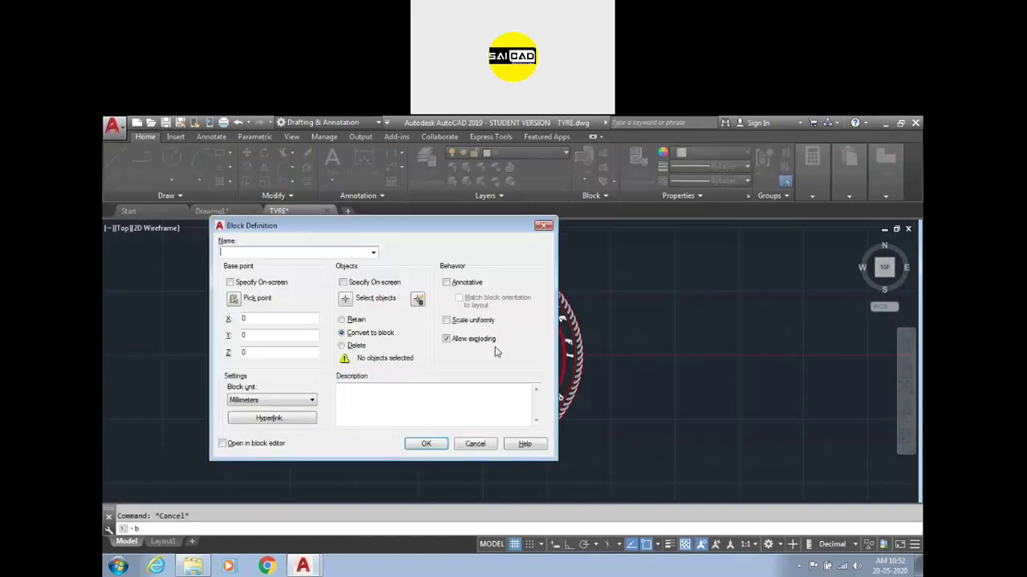
click(373, 254)
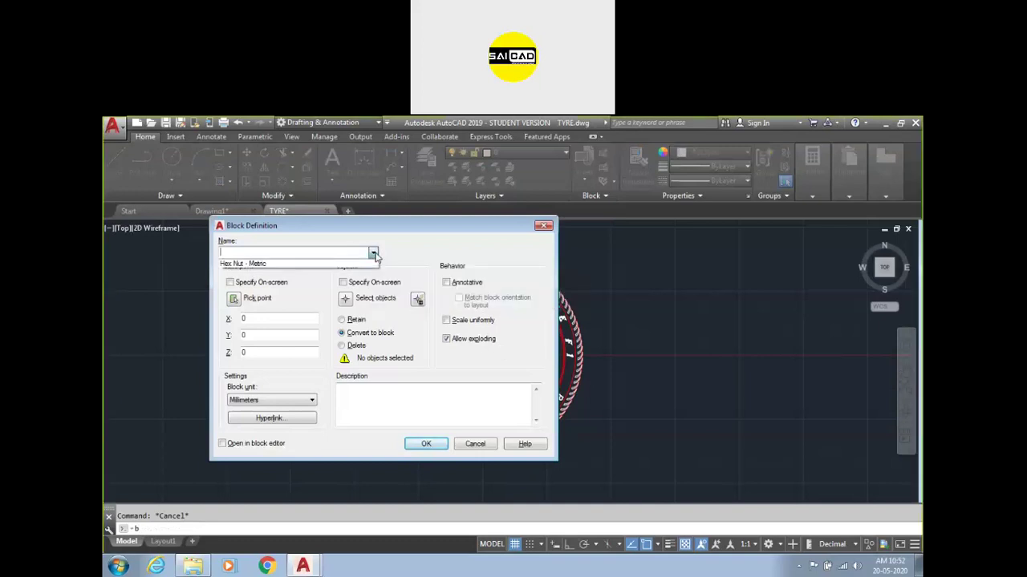
click(373, 254)
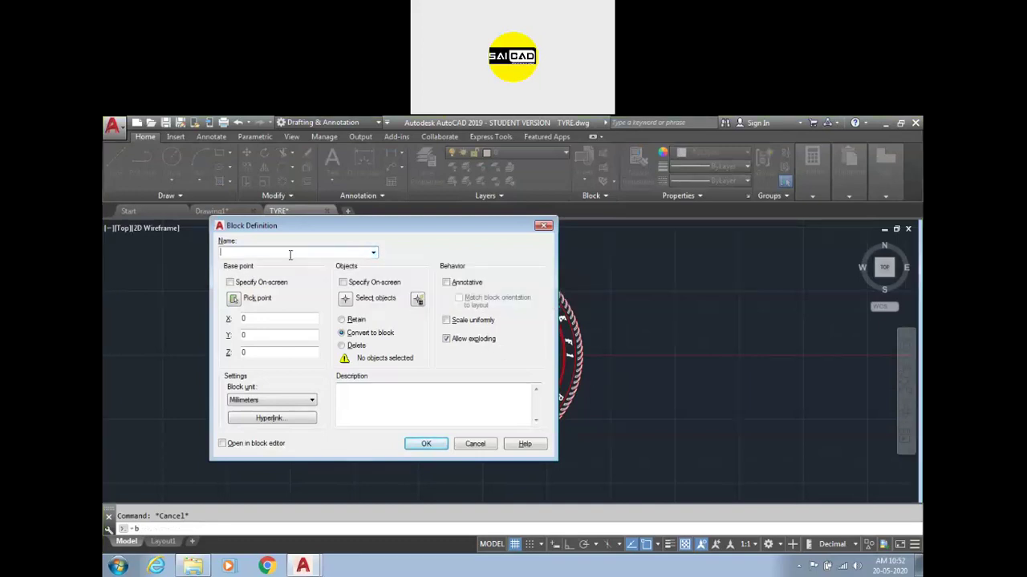
text(Tyre)
click(233, 299)
click(485, 353)
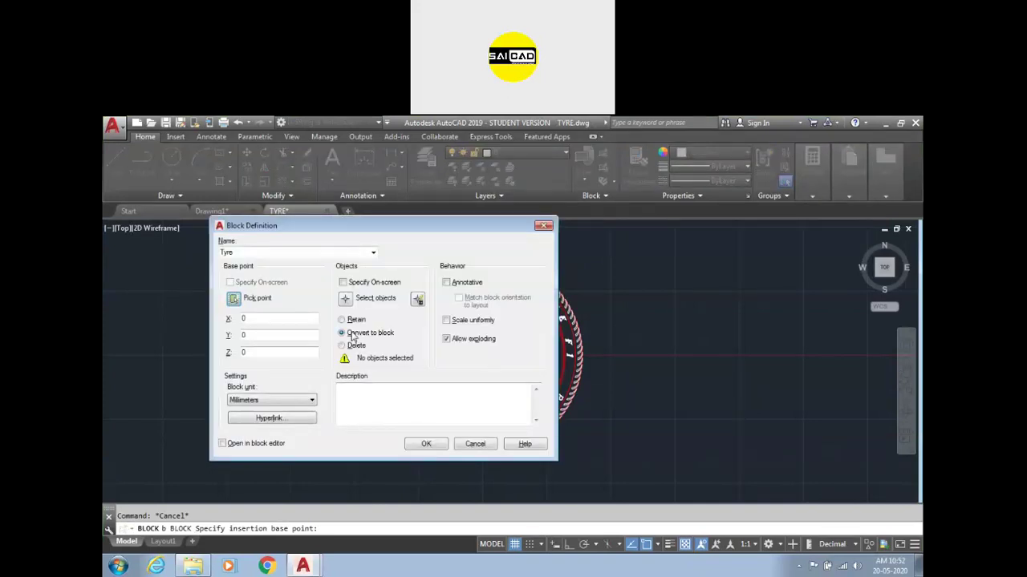
- Select all the tyre's geometry as the block's objects and create the Tyre block
click(344, 299)
click(629, 249)
click(324, 479)
key(Return)
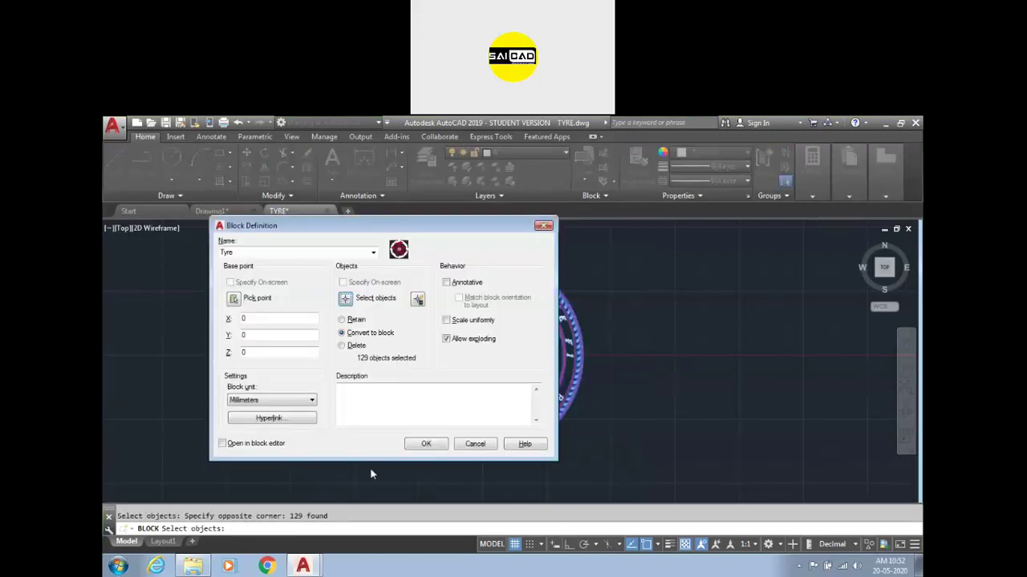
click(424, 447)
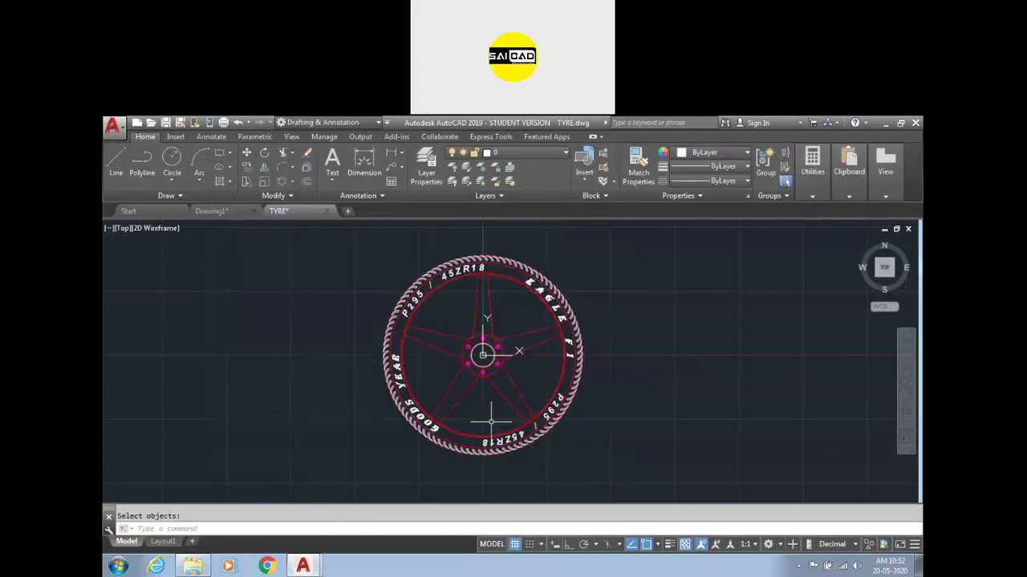
- Move the Tyre block horizontally to the right of the origin by its base point grip
click(482, 354)
click(722, 354)
scroll(470, 401, down, 4)
key(Escape)
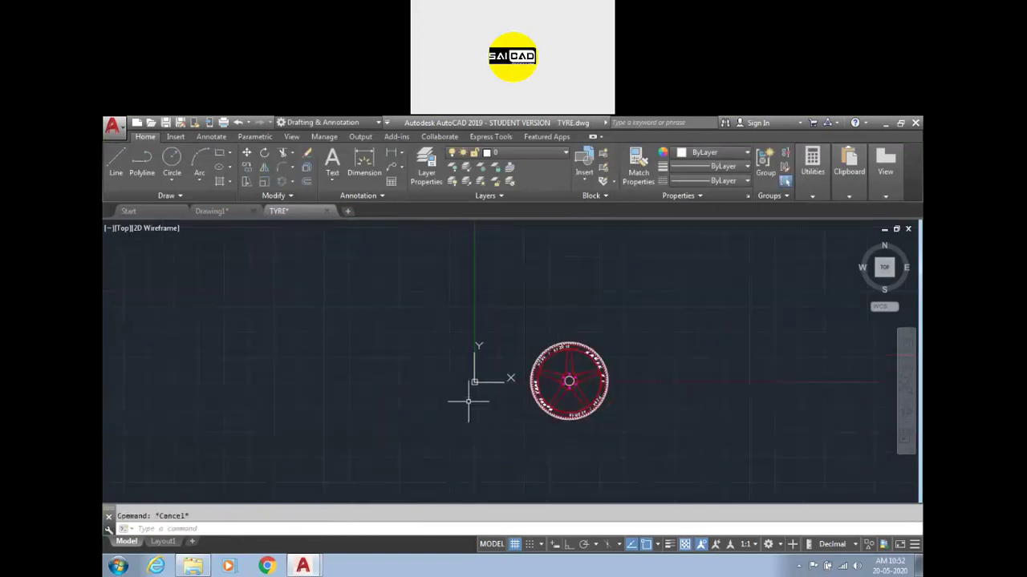
- Check which blocks are available for insertion in the TYRE drawing
scroll(576, 404, up, 2)
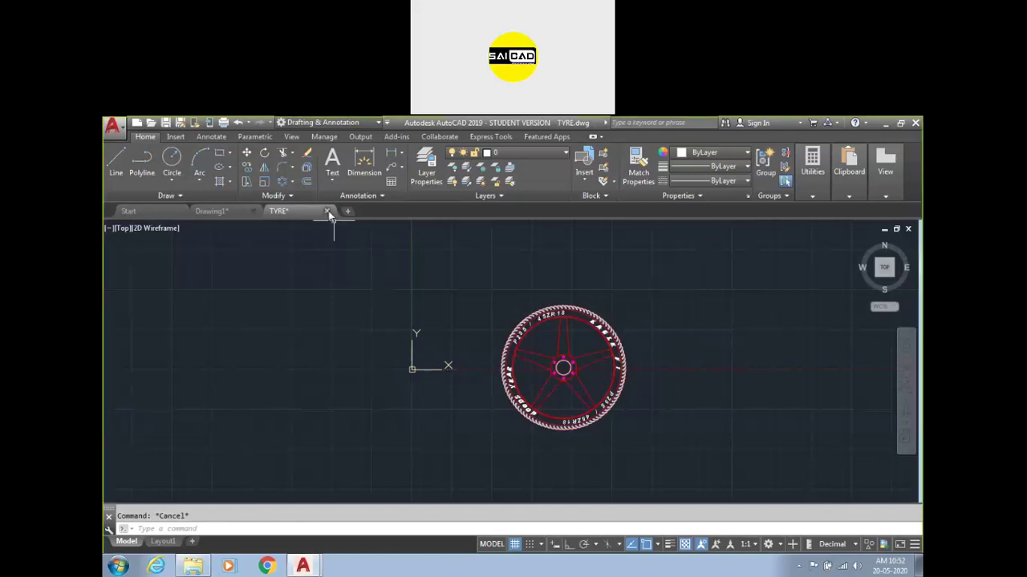
scroll(611, 384, down, 4)
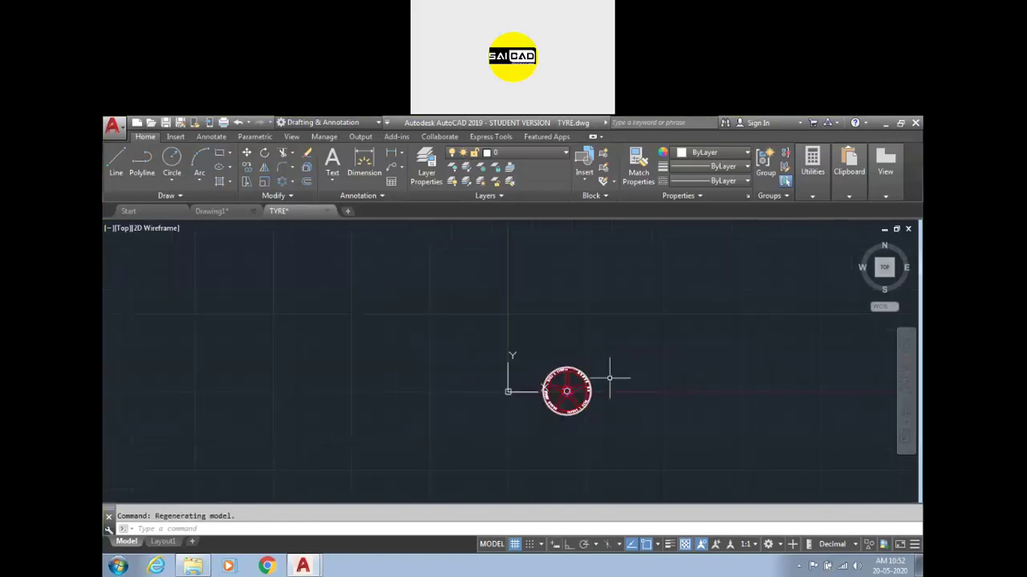
scroll(609, 378, up, 2)
key(Return)
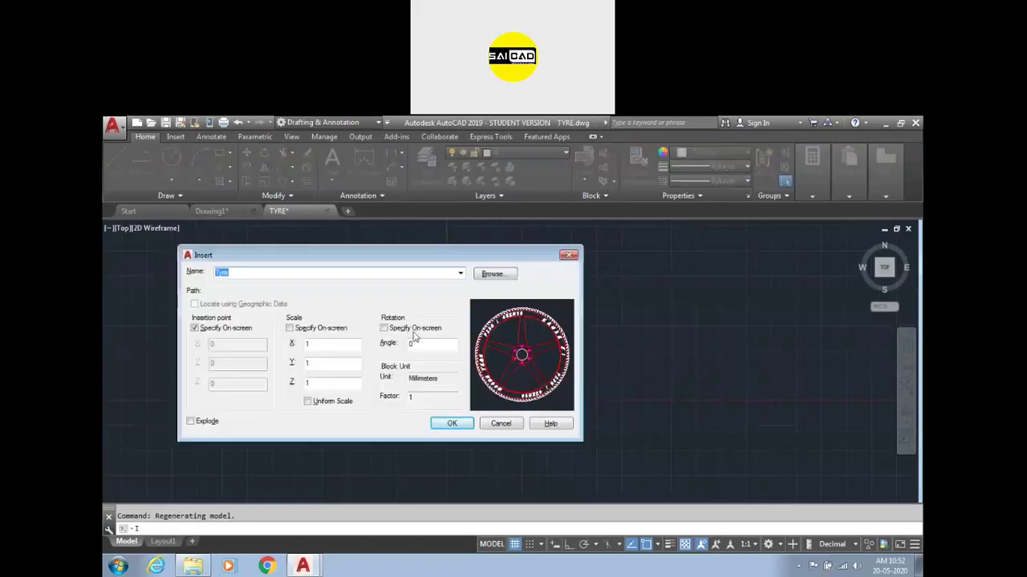
click(460, 273)
click(460, 273)
key(Return)
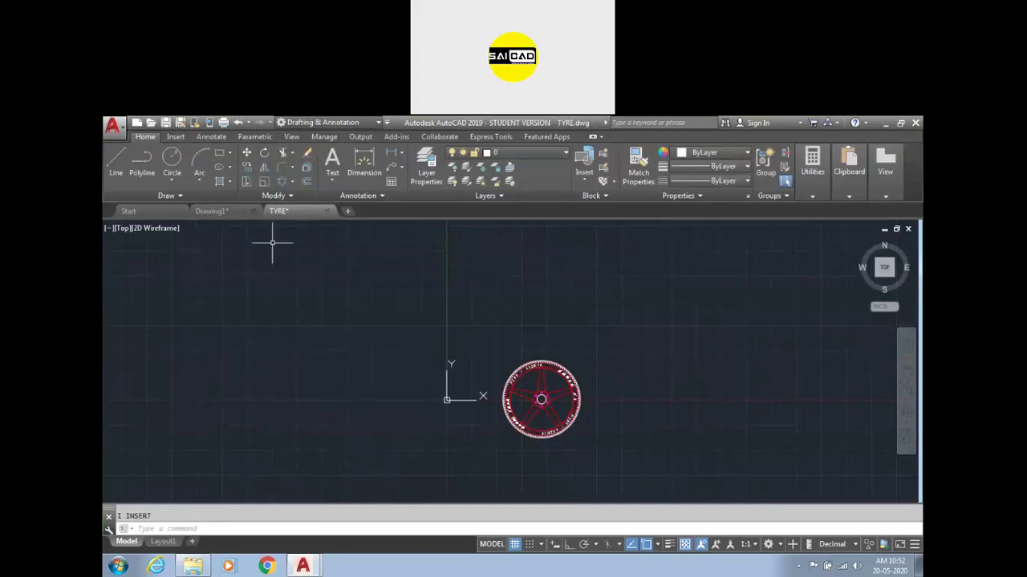
- Switch to Drawing1 and check whether its list of insertable blocks includes Tyre, without inserting anything
click(222, 215)
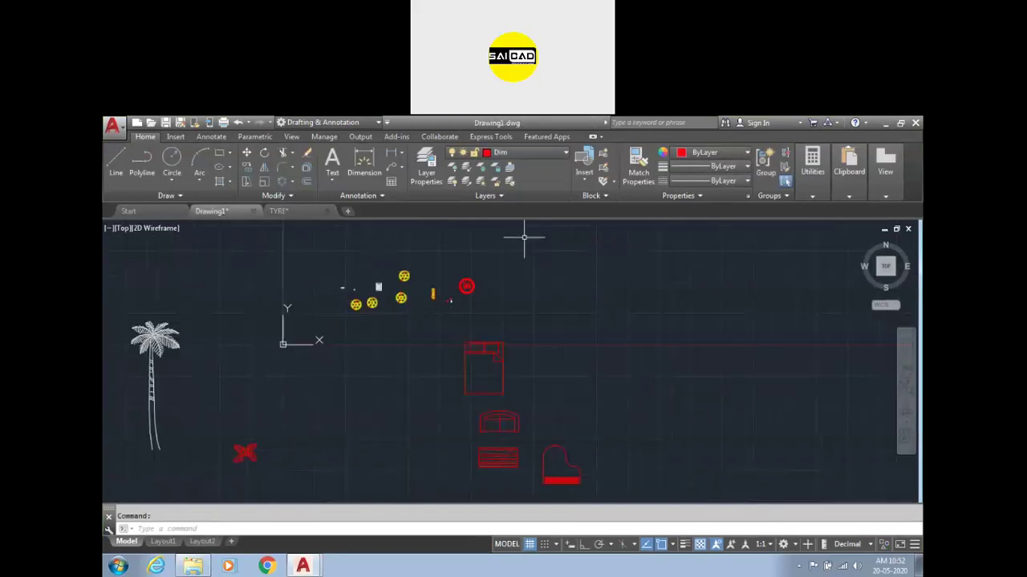
text(i)
key(Return)
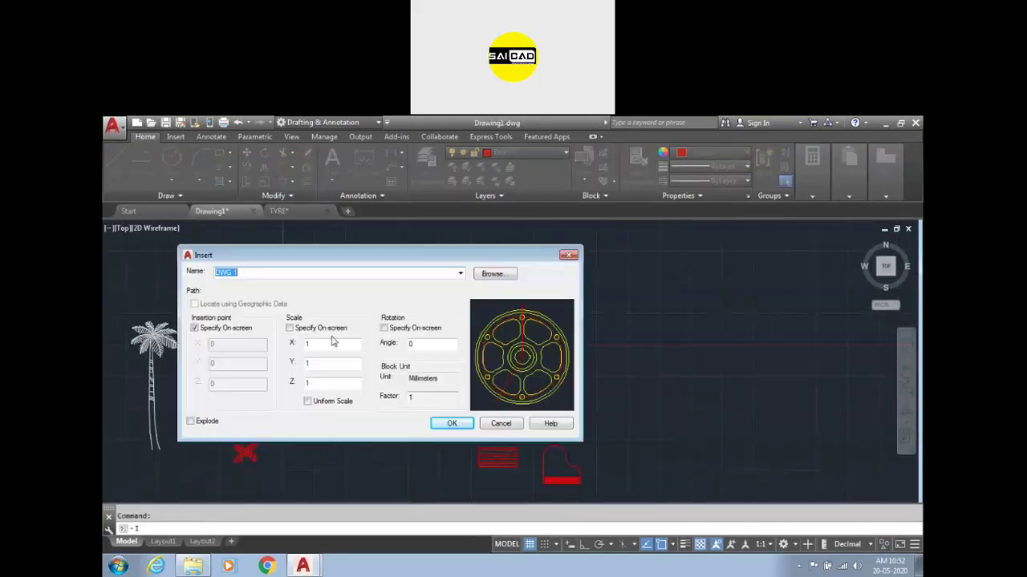
click(460, 273)
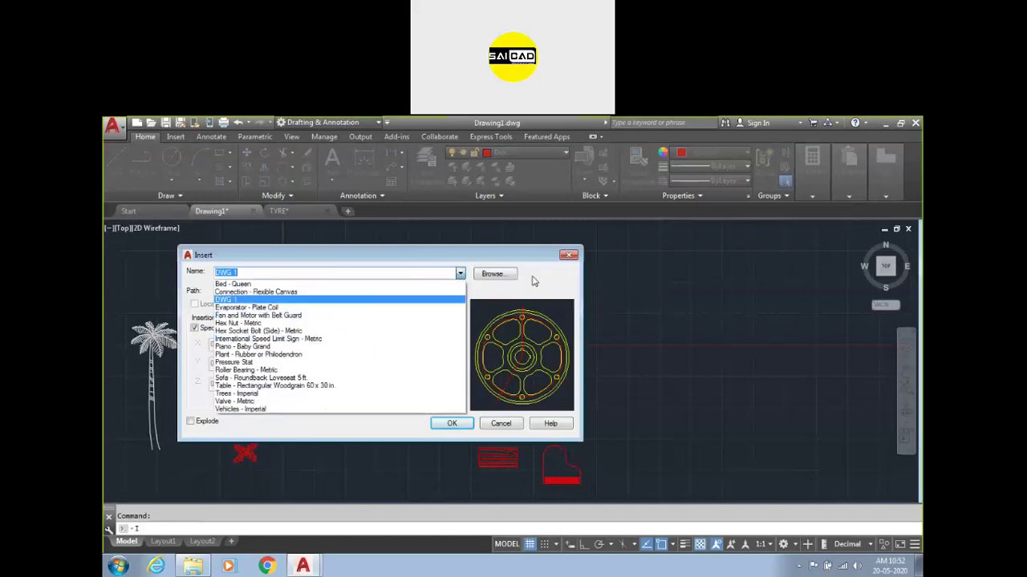
click(567, 256)
click(569, 256)
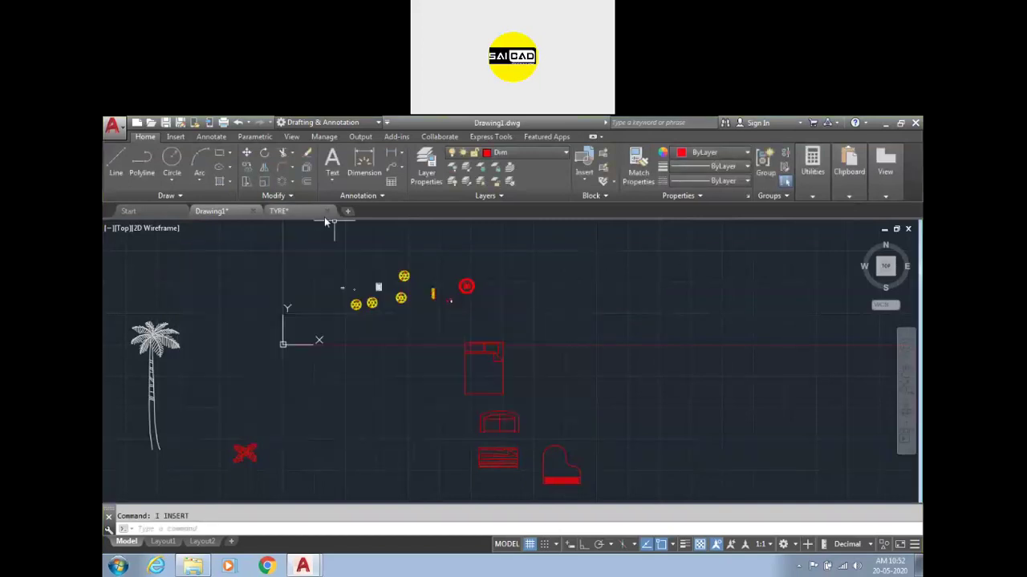
- Return to the TYRE drawing and recheck its insertable blocks against those of Drawing1, without inserting anything
click(303, 213)
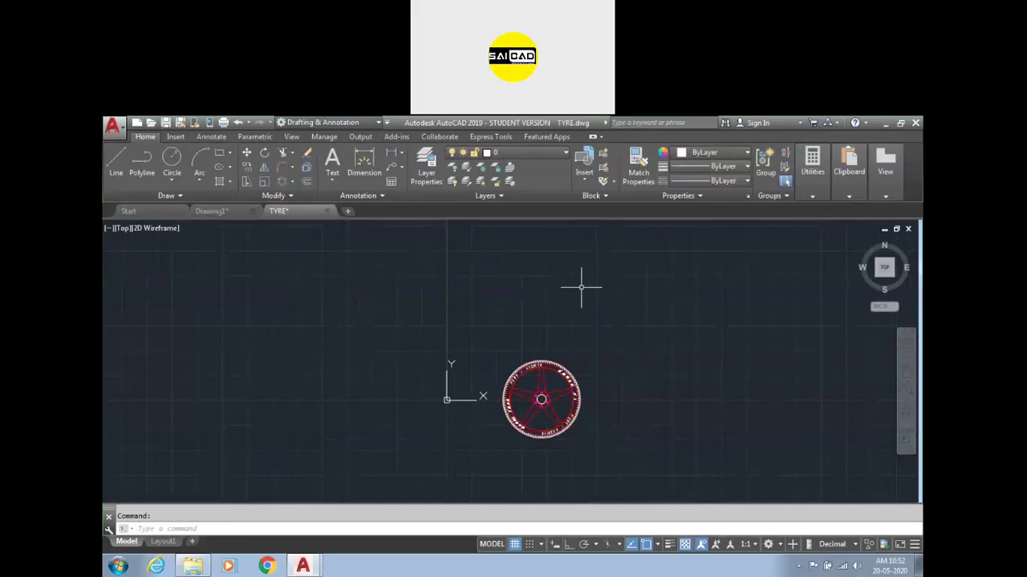
text(i)
key(Return)
click(459, 275)
click(459, 276)
click(569, 255)
- Select the Tyre block in TYRE, then compare that drawing's contents with the objects in Drawing1
click(572, 302)
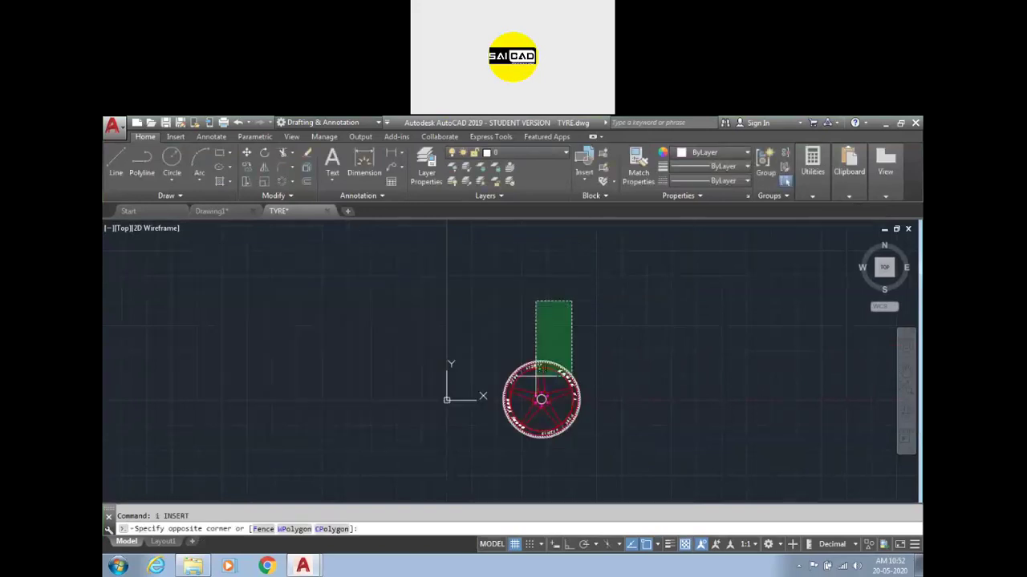
click(536, 371)
click(210, 211)
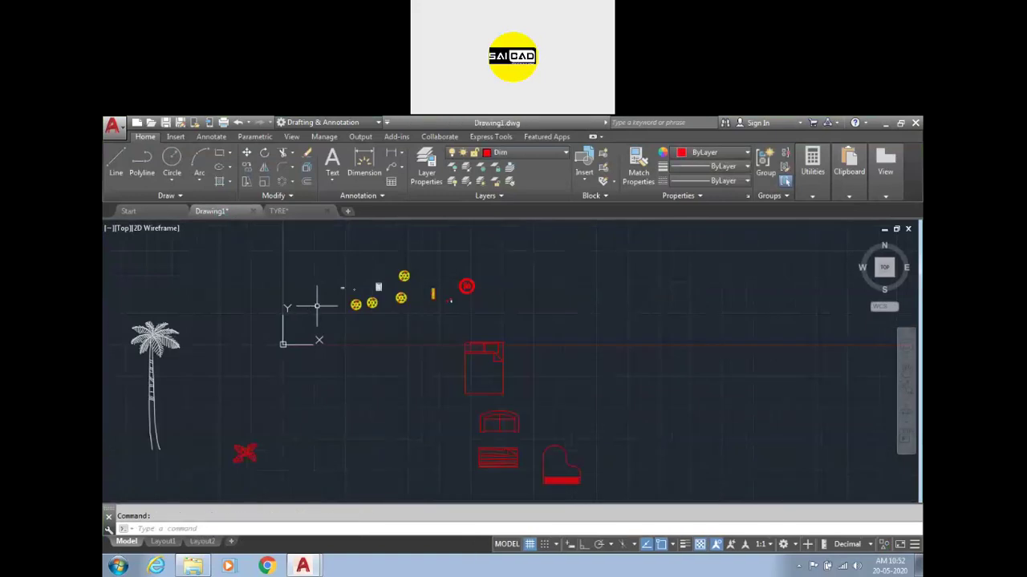
scroll(365, 325, down, 4)
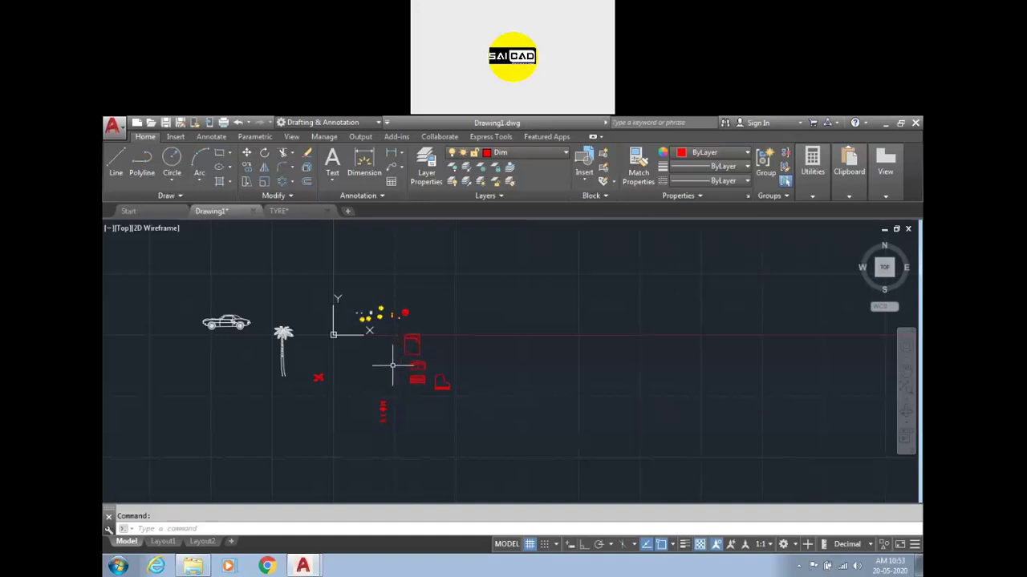
click(277, 212)
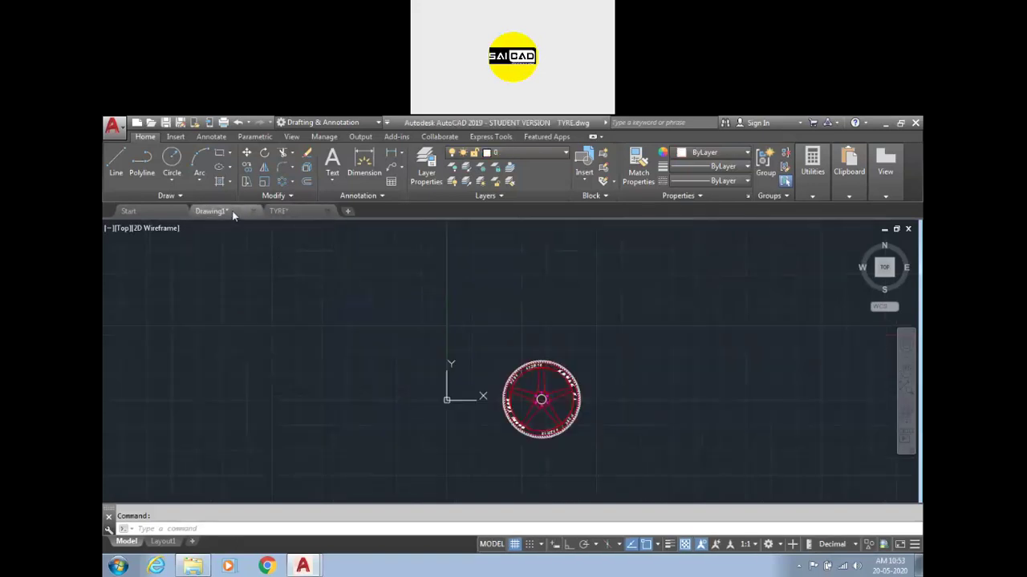
- Switch to Drawing1 and move the leftmost wheel block by its base point grip down and left toward the origin
click(211, 211)
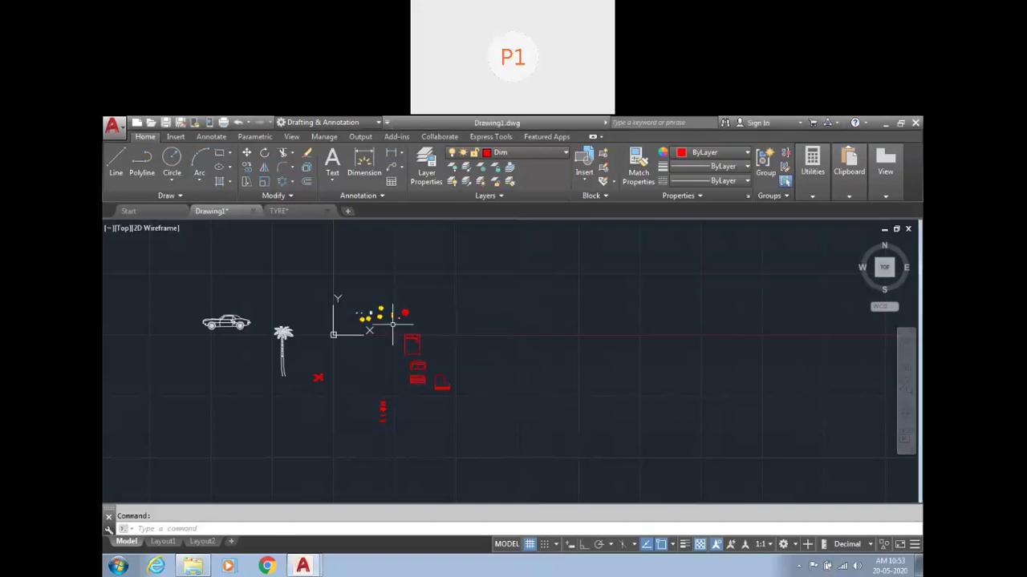
scroll(393, 325, up, 6)
click(378, 347)
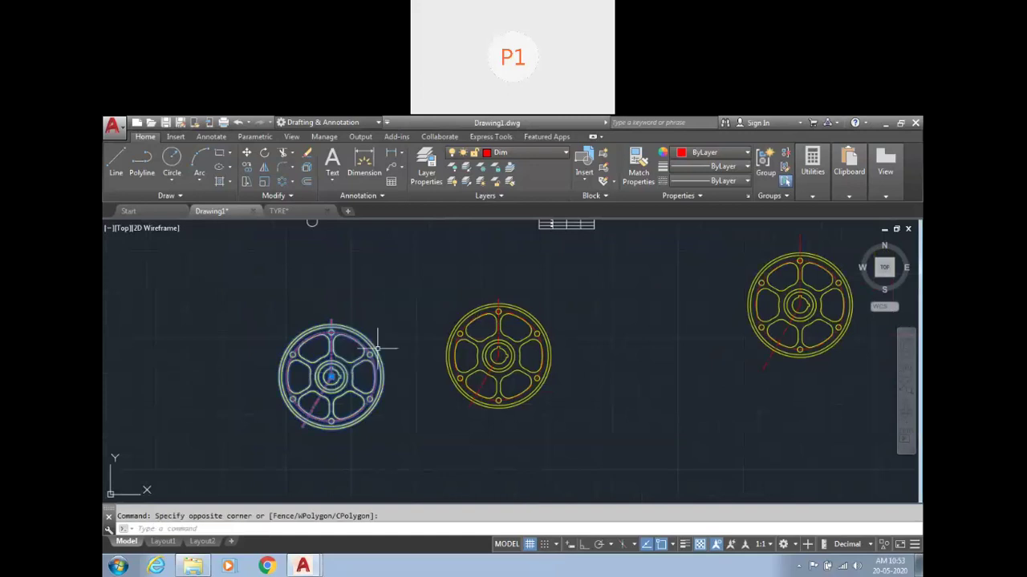
scroll(378, 347, down, 6)
scroll(436, 339, up, 4)
click(527, 315)
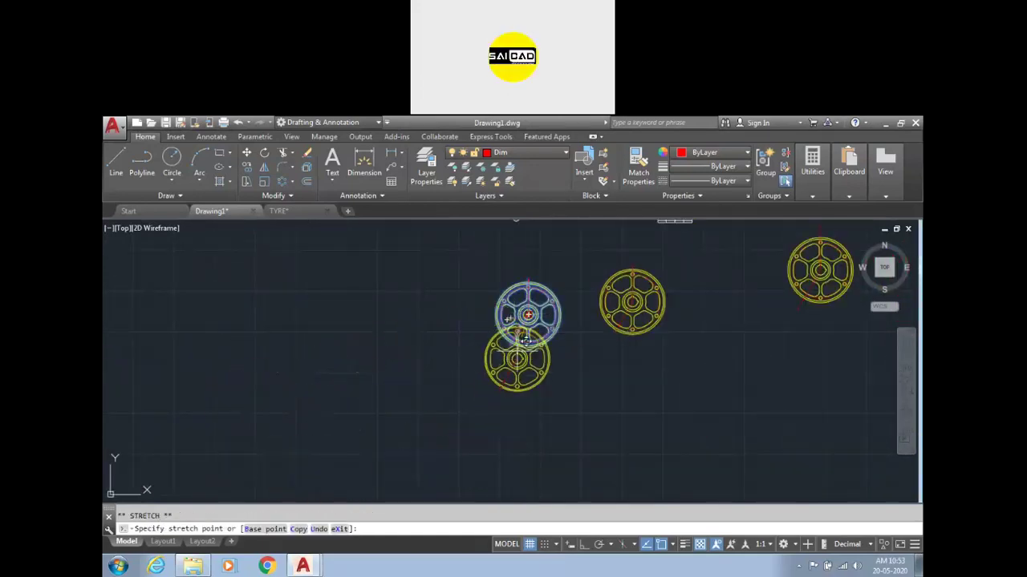
click(230, 405)
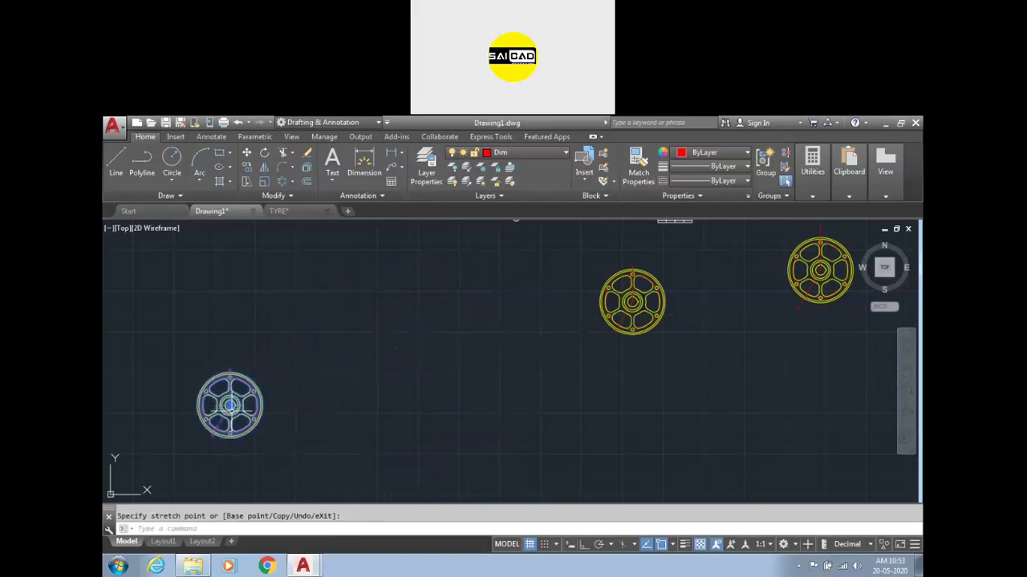
scroll(321, 391, down, 2)
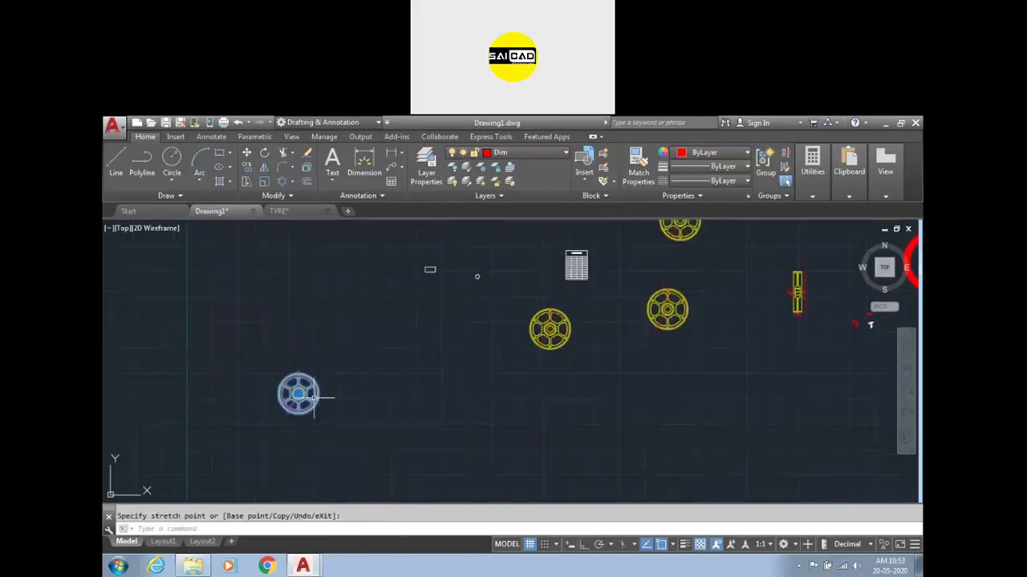
key(Escape)
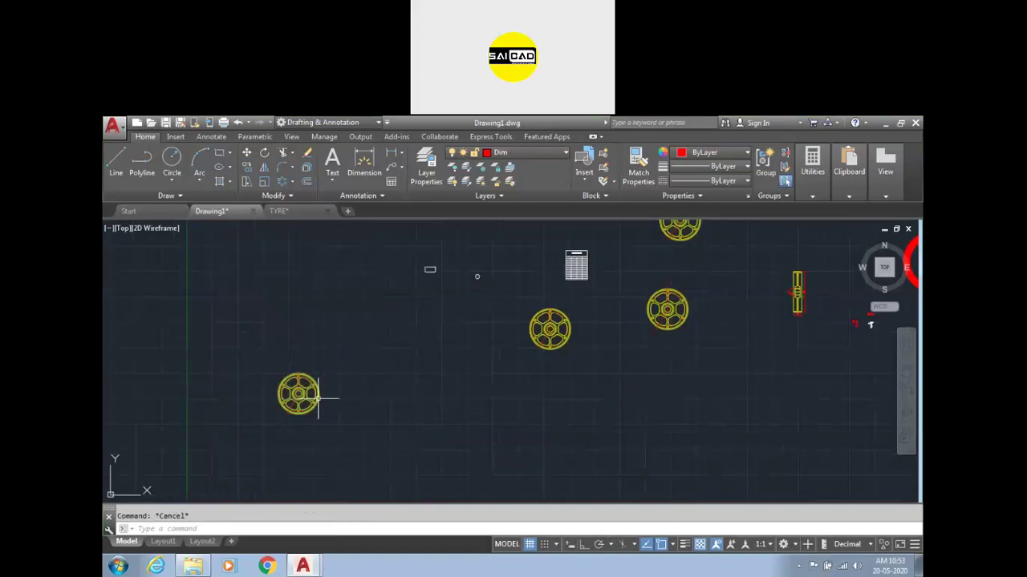
- Insert another DWG 1 block at scale 1, to the right of and slightly below the moved wheel
key(Return)
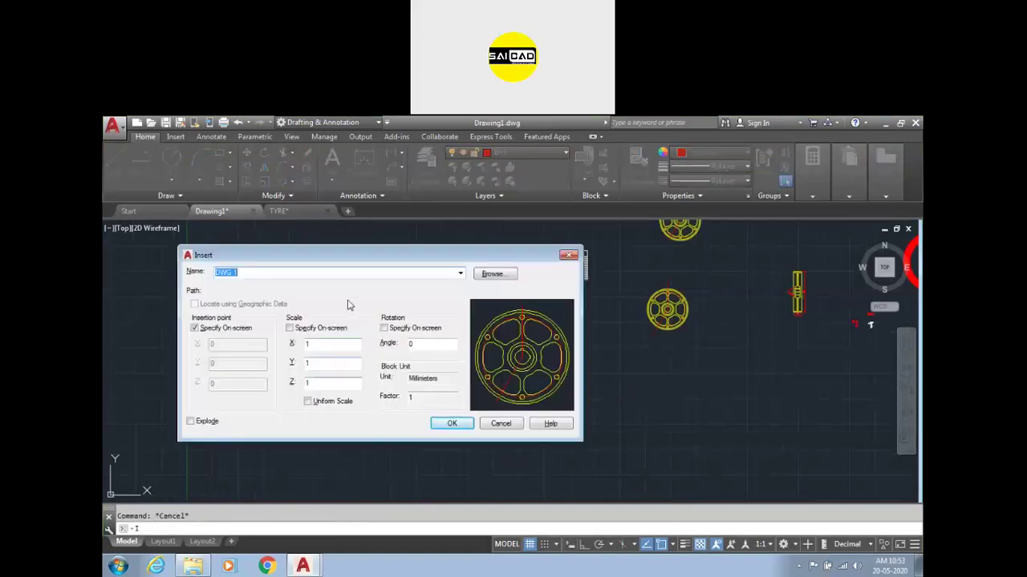
click(452, 425)
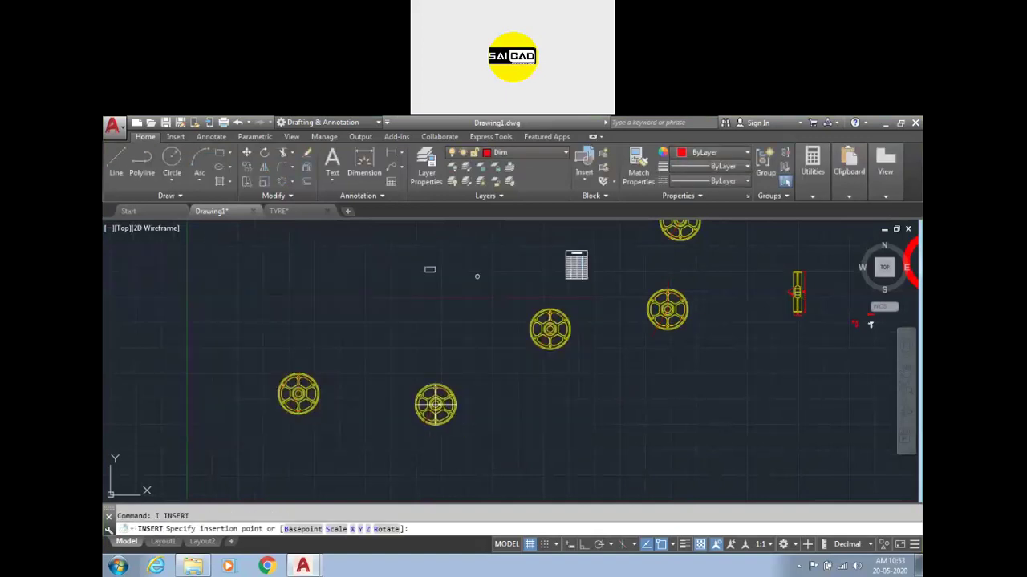
key(Escape)
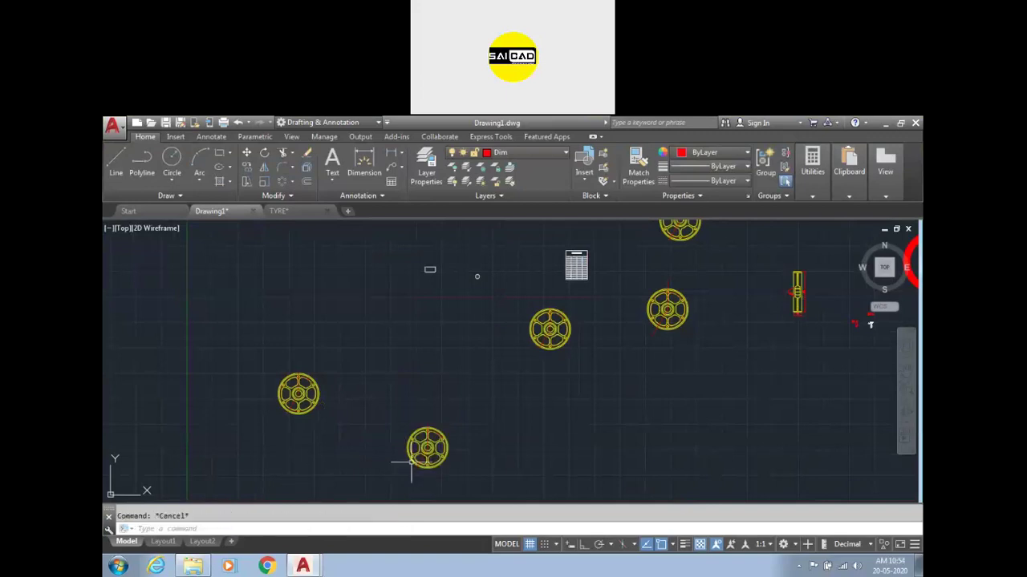
- Move the wheel nearest the Y axis by its base point grip to directly above the newly inserted wheel
scroll(481, 435, down, 5)
scroll(456, 476, up, 3)
scroll(404, 427, up, 3)
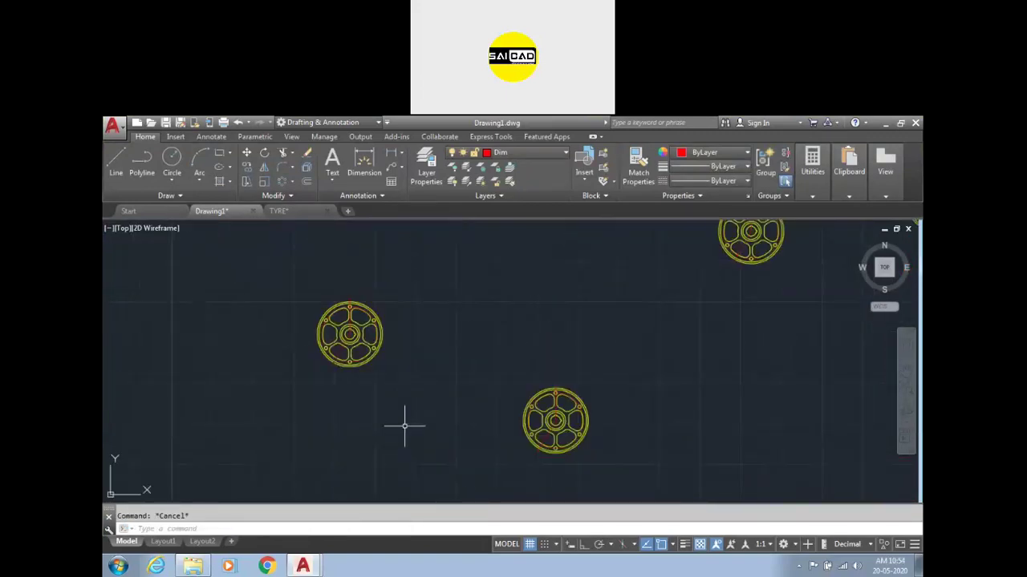
click(410, 305)
click(340, 349)
click(350, 335)
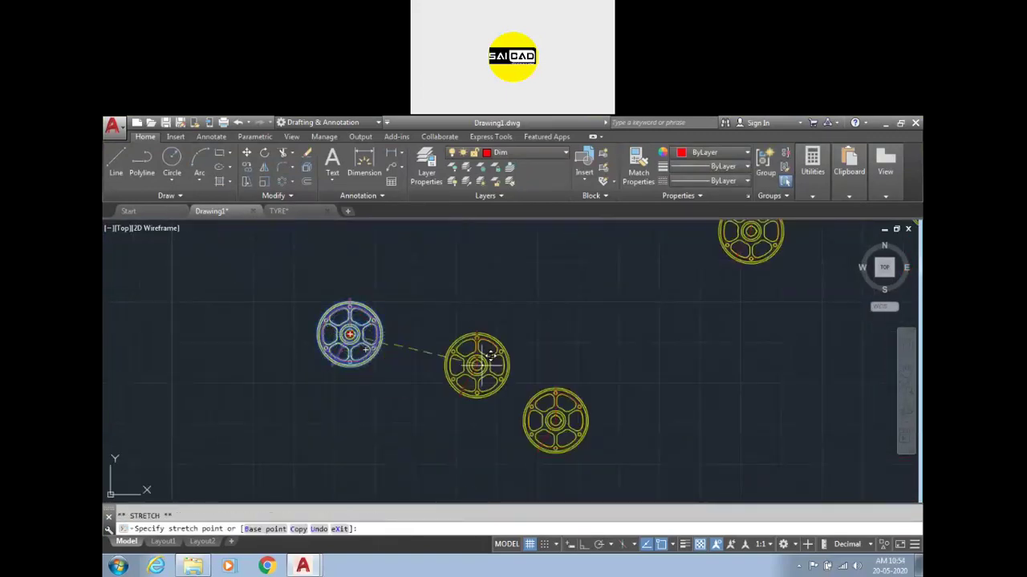
click(555, 335)
key(Escape)
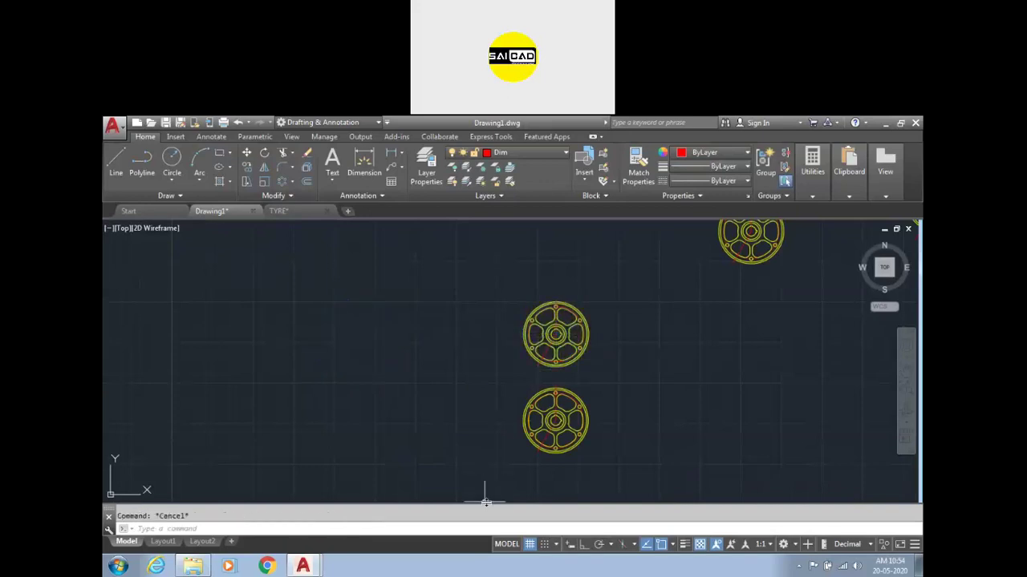
- Copy the upper wheel from its centre to four places on its left, two alongside it and two lower down
click(622, 298)
click(524, 357)
text(co)
key(Return)
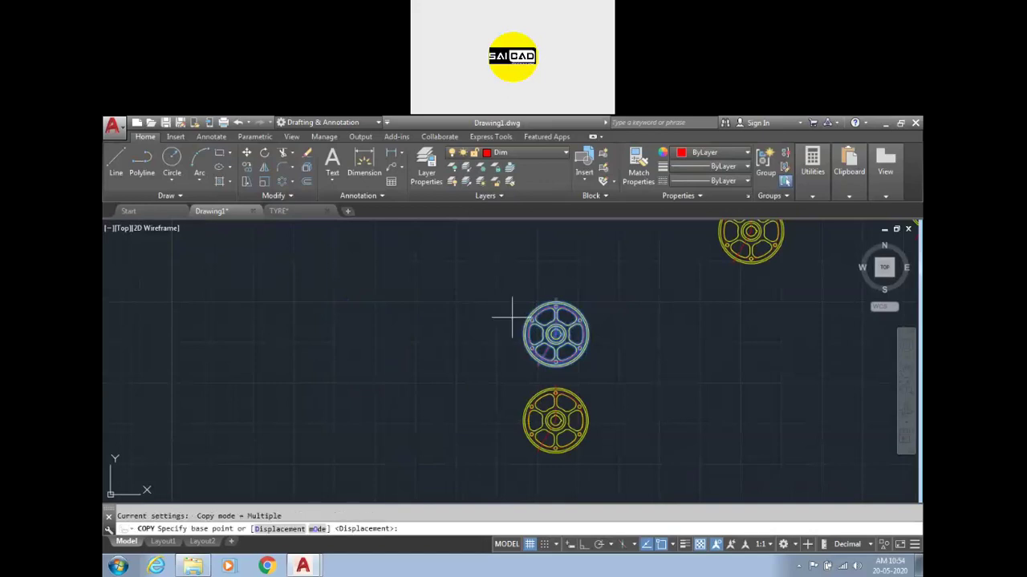
click(556, 335)
click(418, 327)
click(291, 325)
click(287, 425)
click(383, 449)
key(Escape)
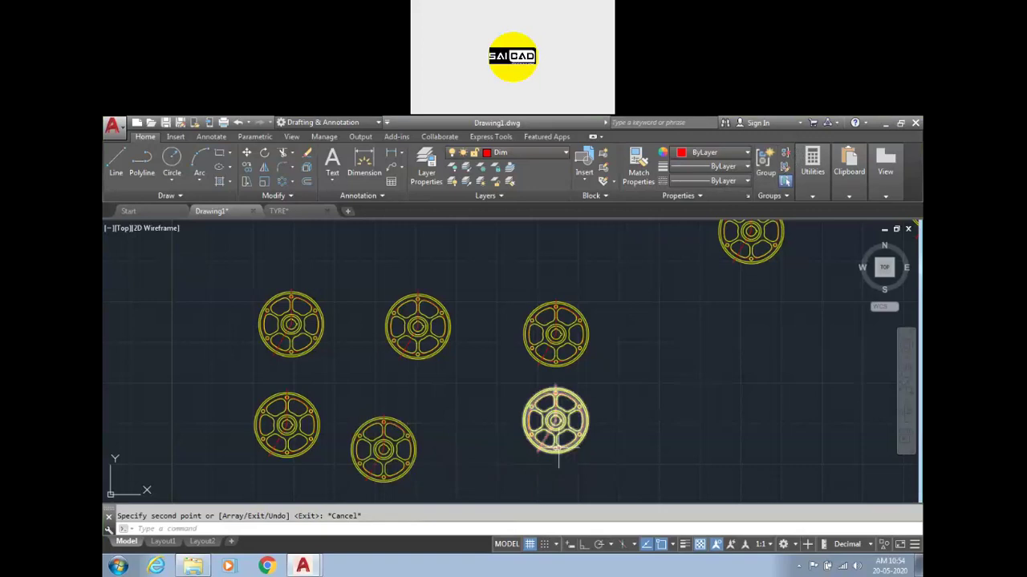
- Select the group of wheels and small parts in Drawing1, then inspect the Tyre block in the TYRE drawing
scroll(501, 360, down, 5)
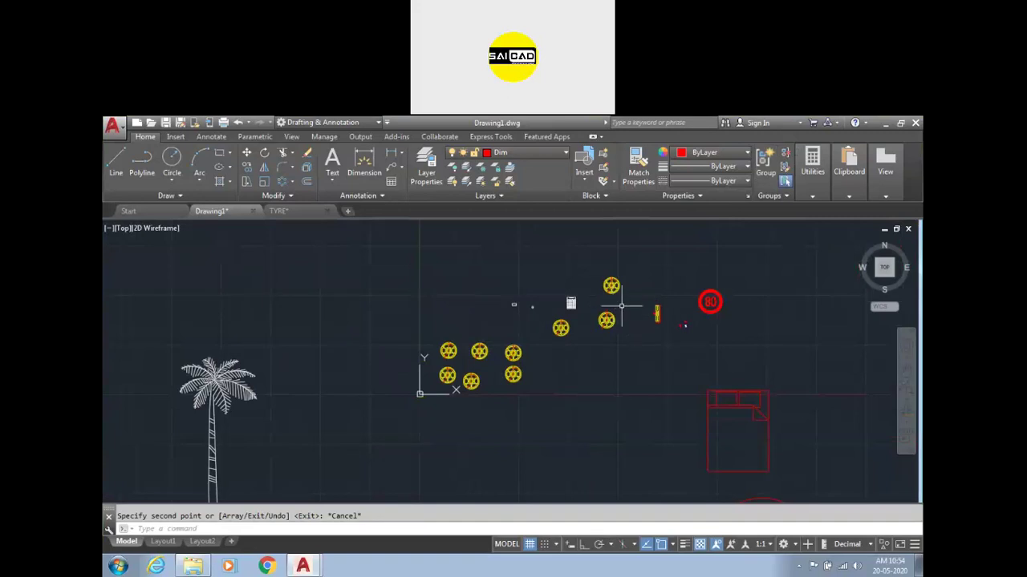
scroll(442, 310, down, 2)
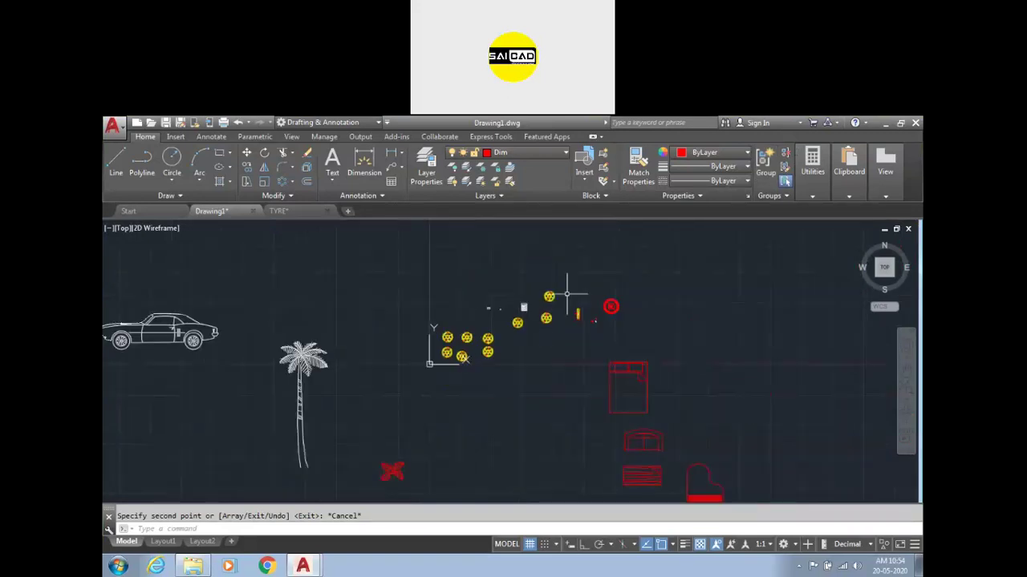
click(687, 270)
click(431, 357)
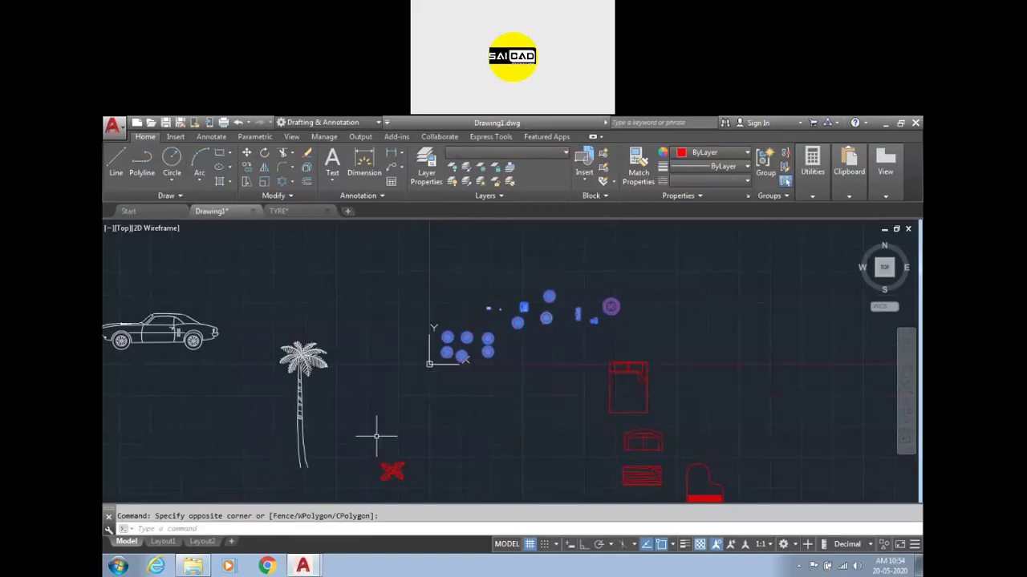
click(291, 210)
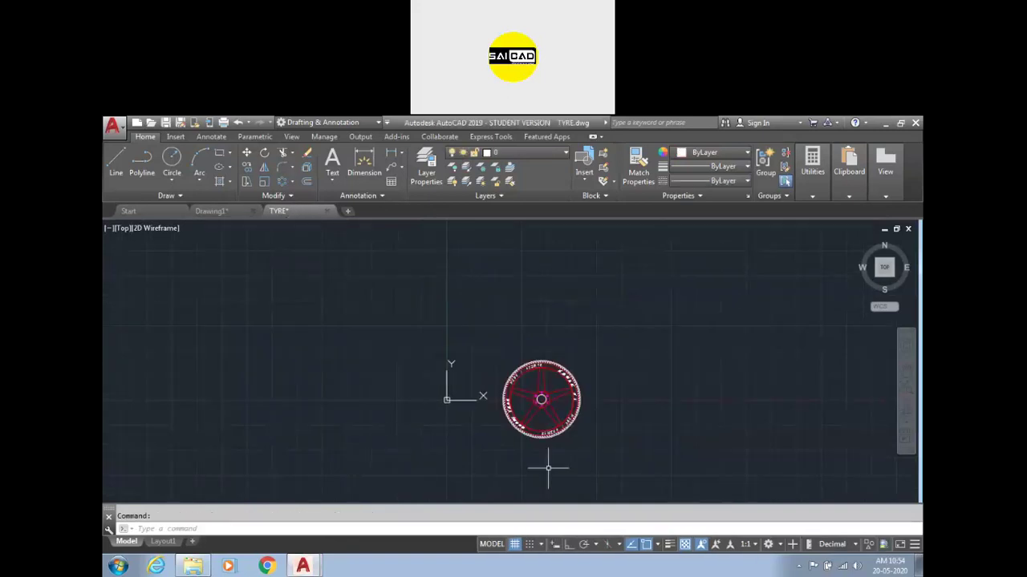
click(516, 437)
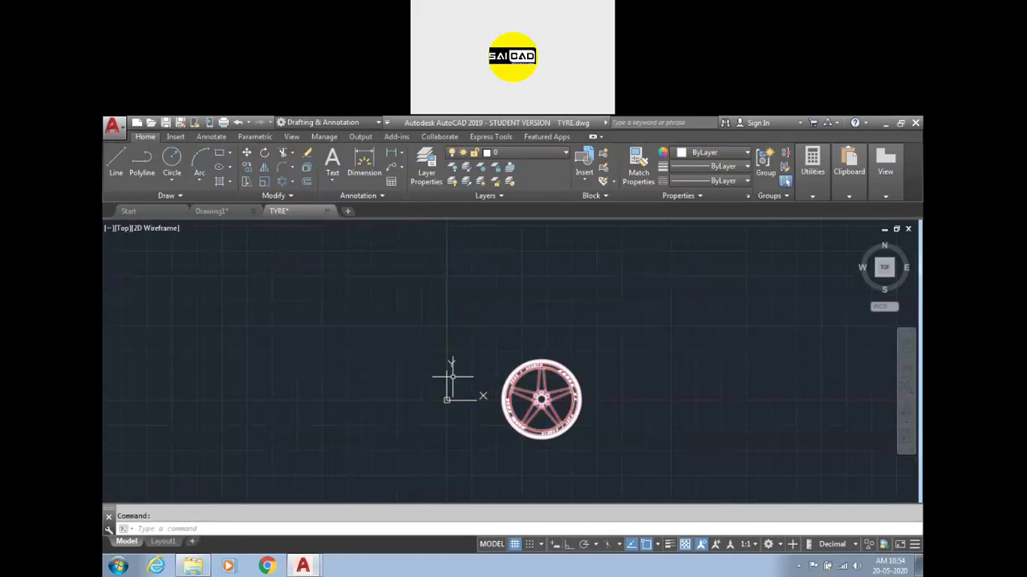
- Insert TYRE.dwg from the Desktop into Drawing1 at scale 1, right of the speed limit sign, and select the placed tyre
click(231, 211)
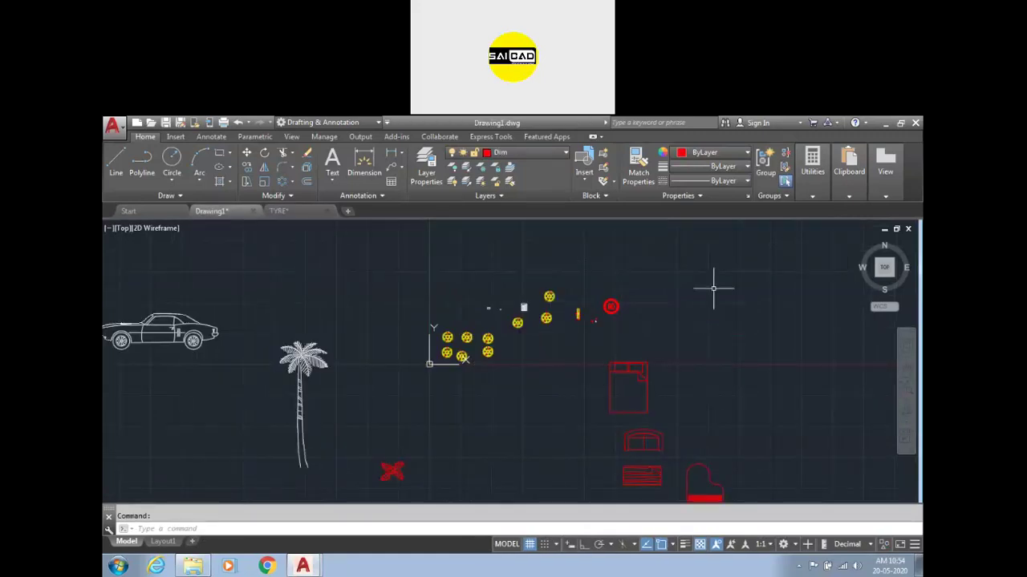
scroll(481, 441, down, 2)
scroll(521, 418, up, 2)
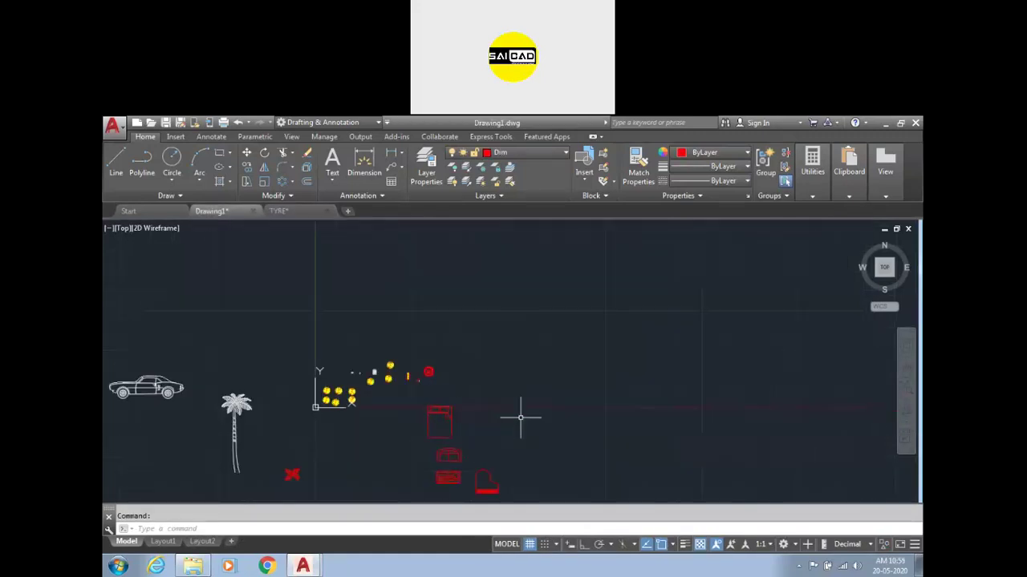
key(Return)
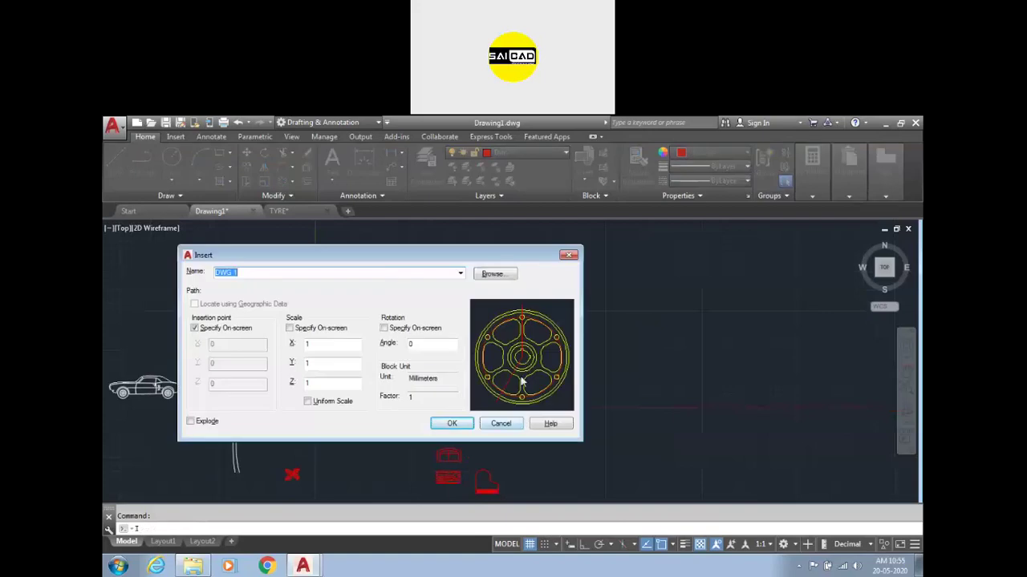
click(492, 276)
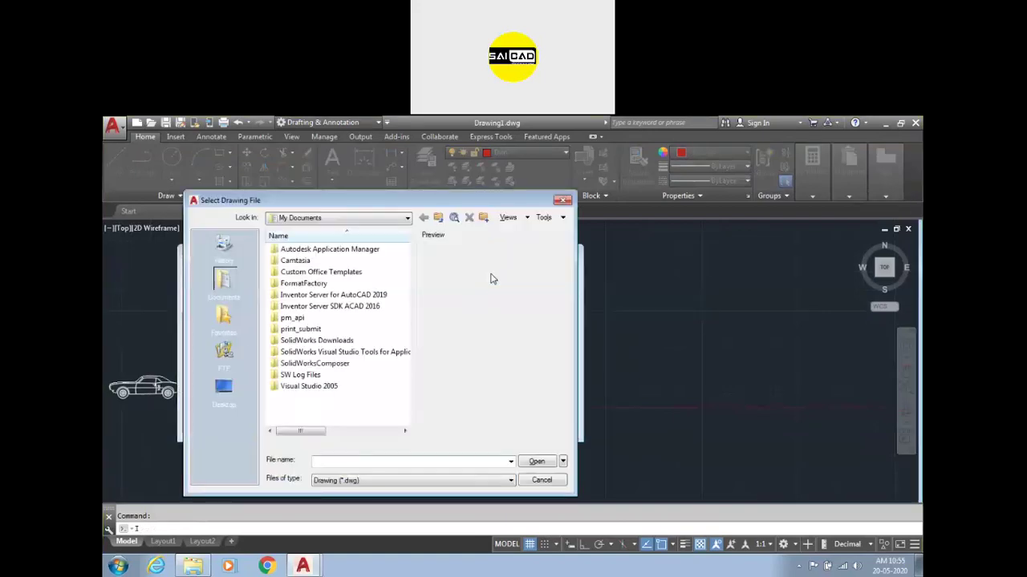
click(224, 388)
click(290, 375)
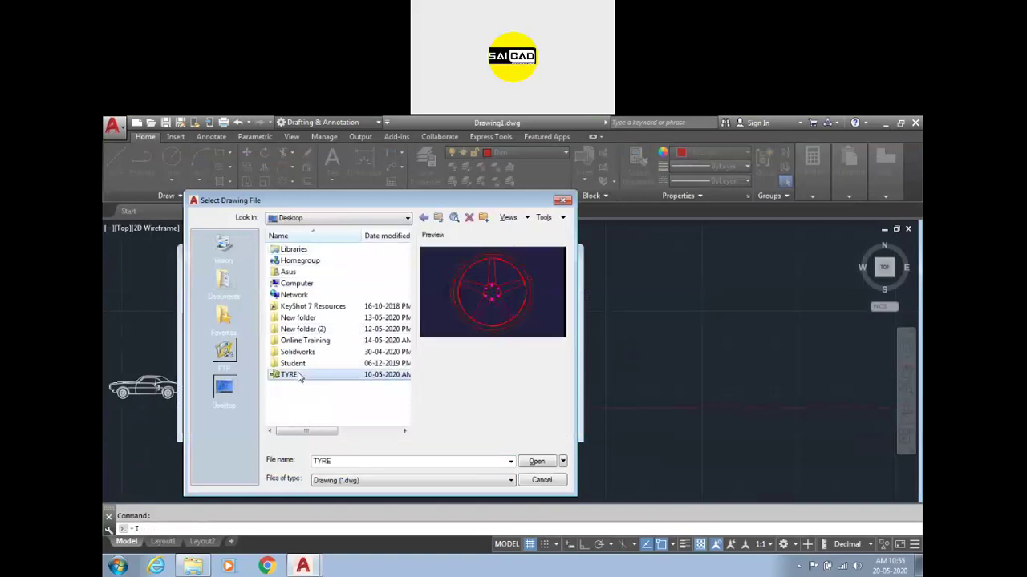
click(536, 462)
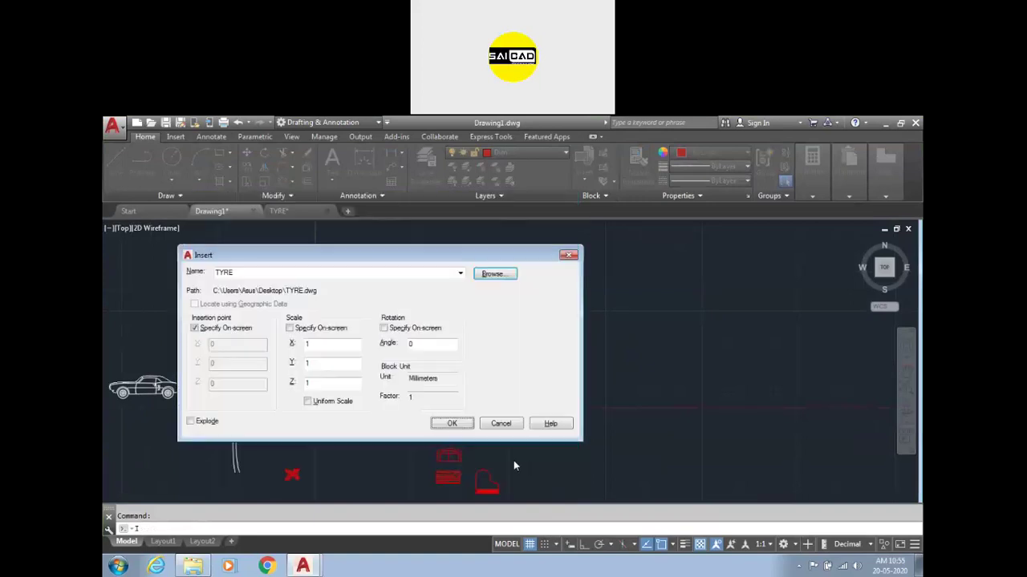
click(452, 424)
scroll(518, 362, up, 8)
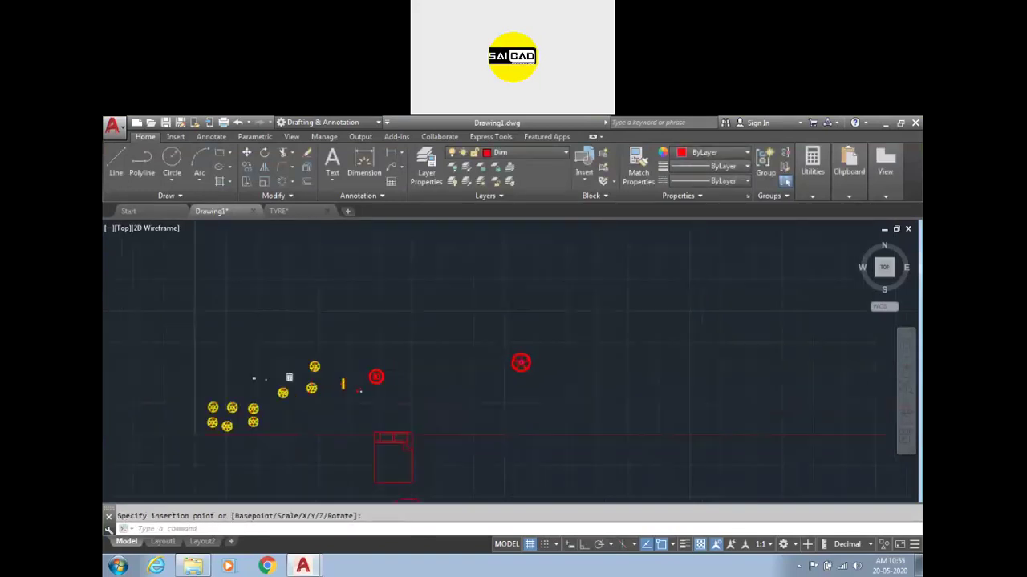
click(556, 348)
click(742, 275)
click(647, 332)
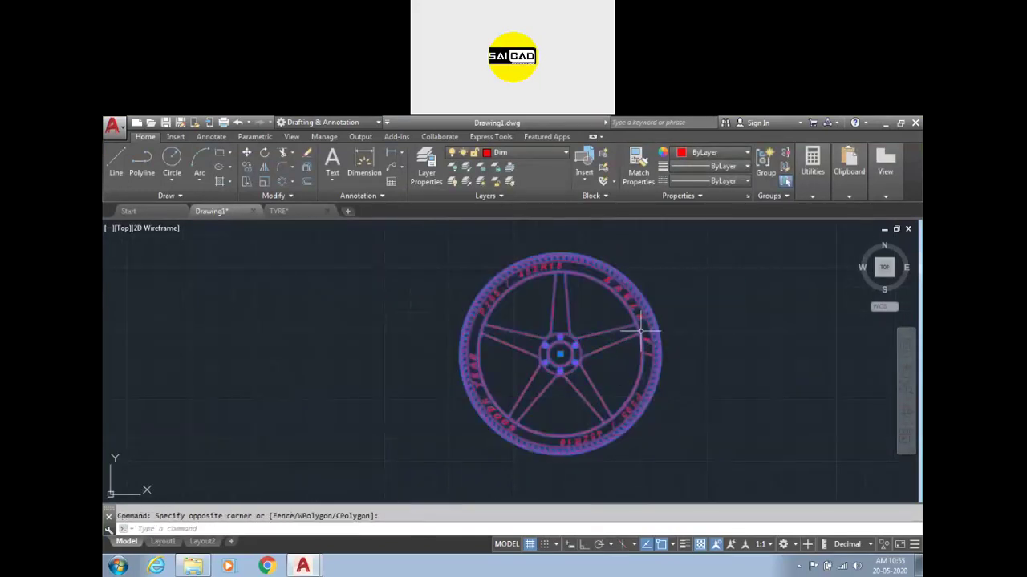
- Insert the TYRE block again into Drawing1 at scale 1 and rotation 0, beside the tyre already placed
scroll(532, 385, down, 2)
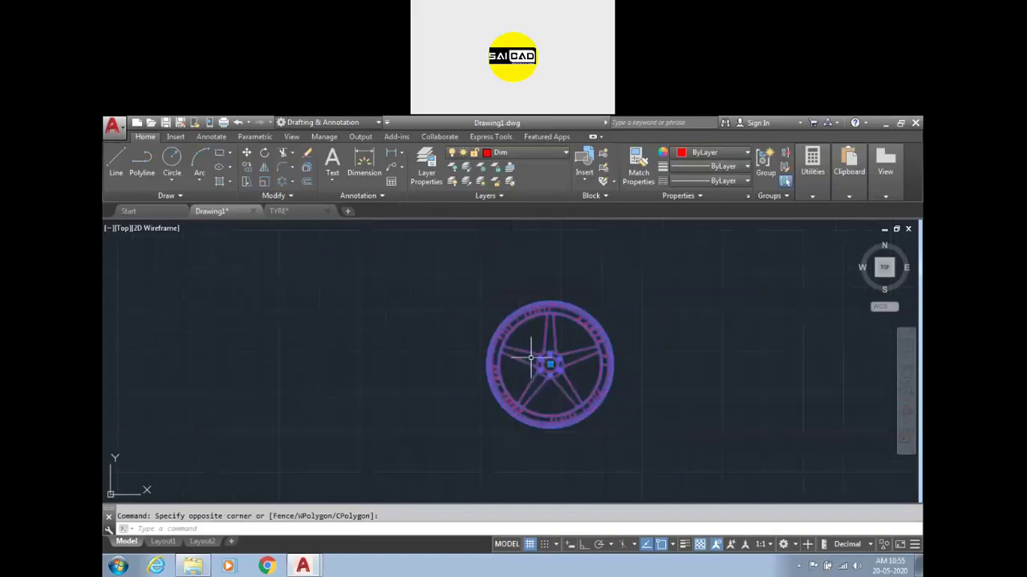
text(1)
key(Return)
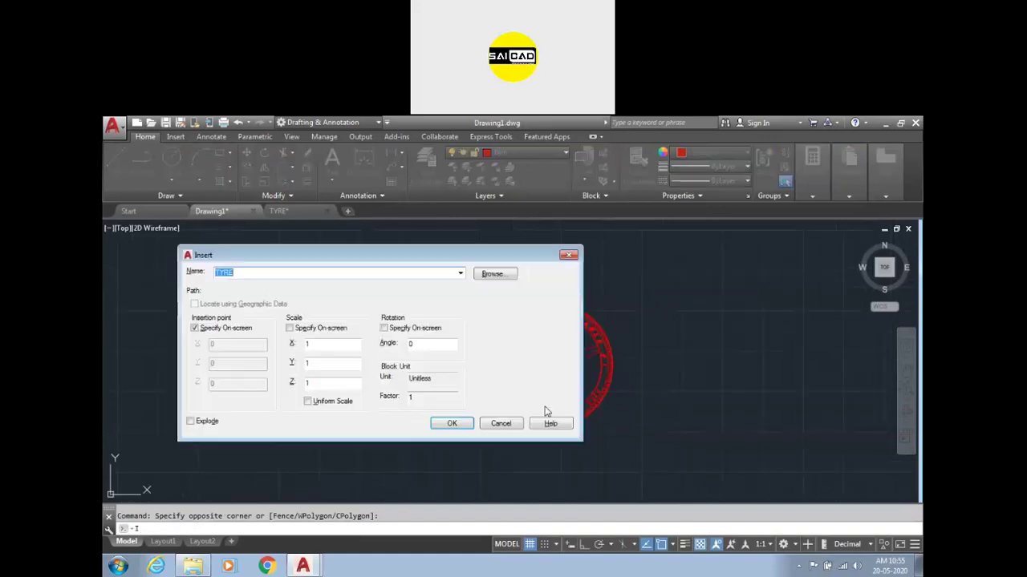
click(462, 274)
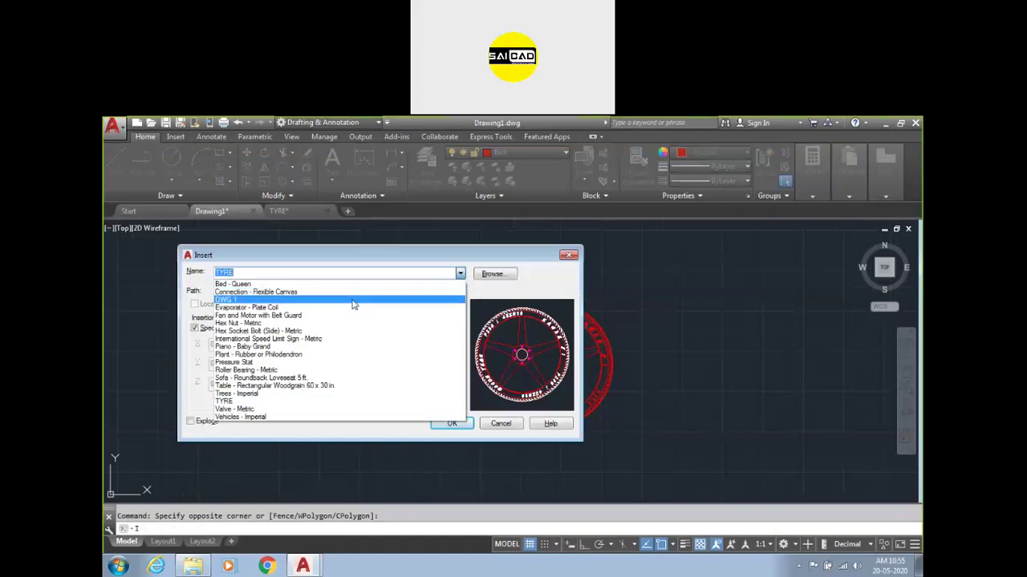
click(393, 283)
click(454, 424)
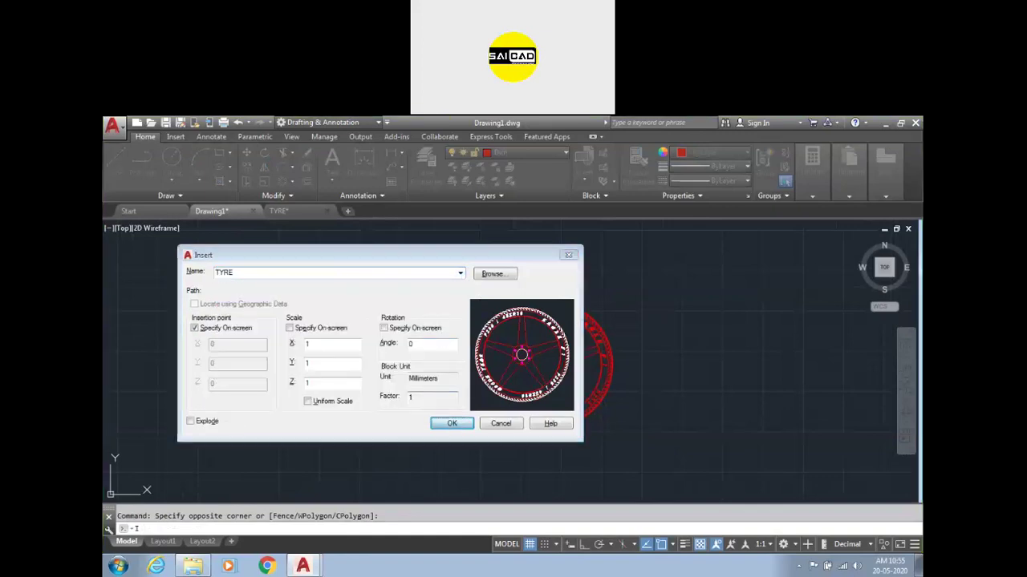
scroll(678, 345, up, 2)
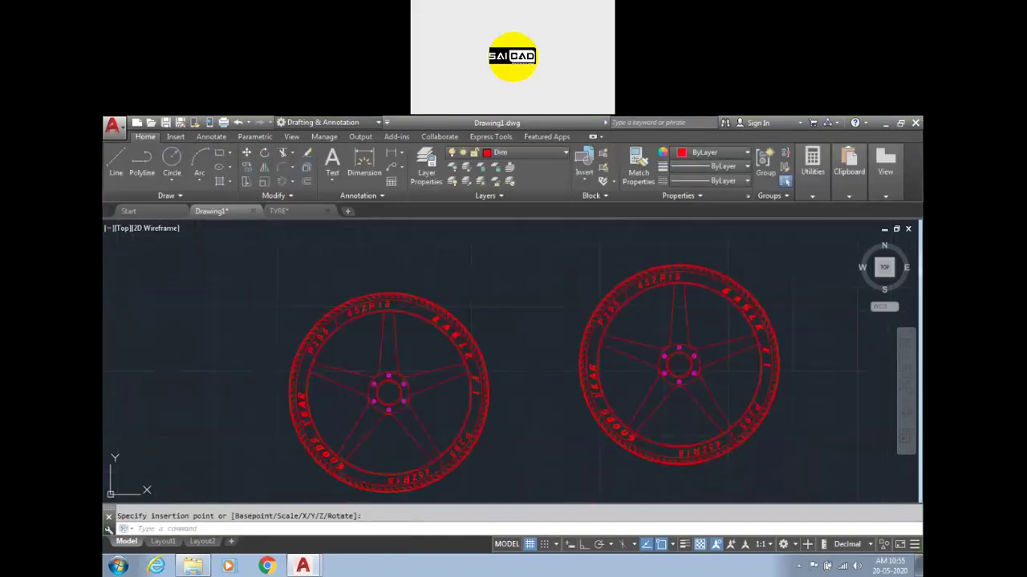
scroll(665, 320, down, 2)
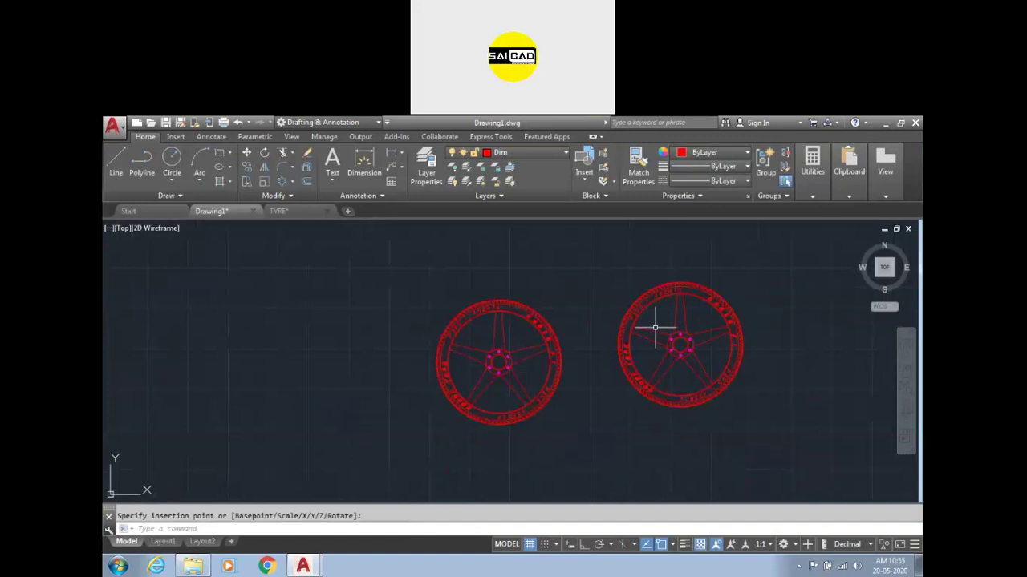
- Check the layer list in Drawing1 and compare the inserted tyres with the original wheel in the TYRE drawing
click(521, 152)
click(522, 152)
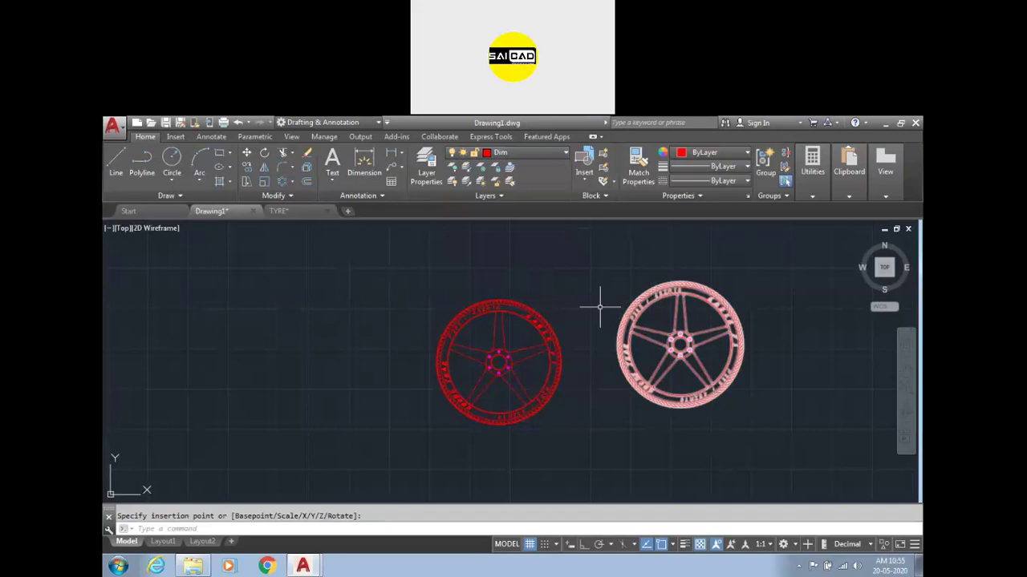
click(295, 210)
scroll(539, 413, up, 5)
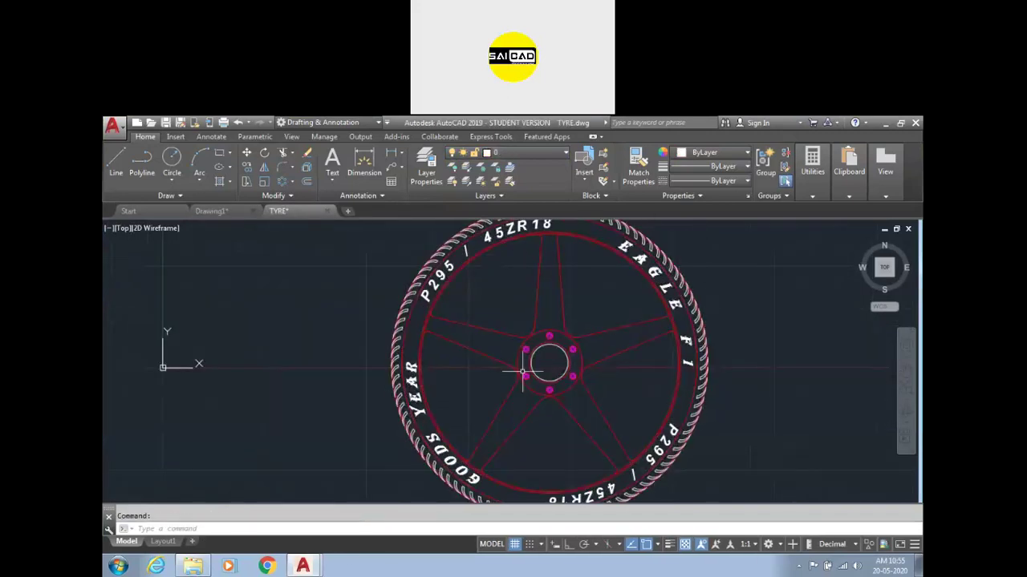
click(217, 211)
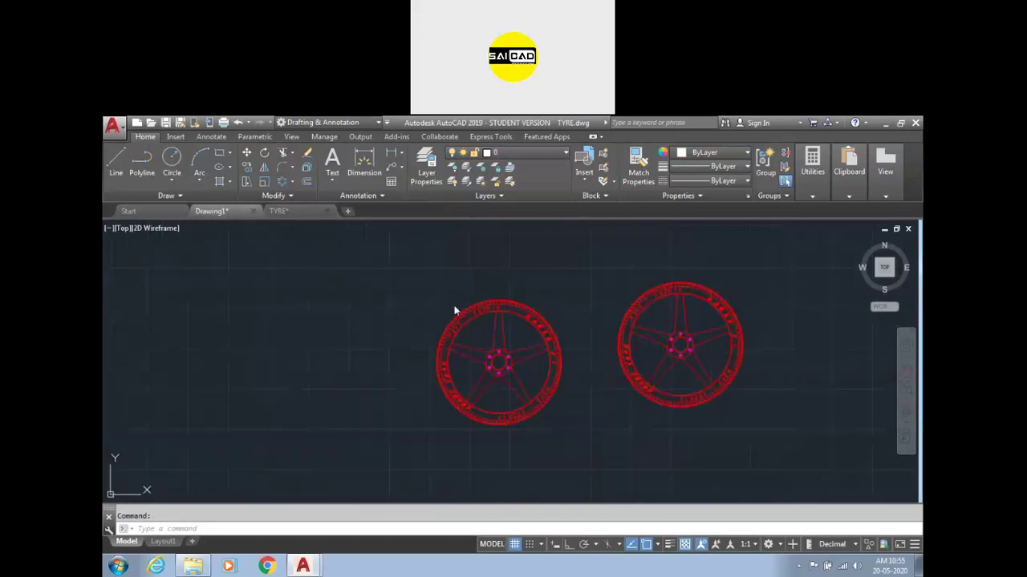
- Select the left tyre block in Drawing1 and set its colour to ByBlock
click(552, 305)
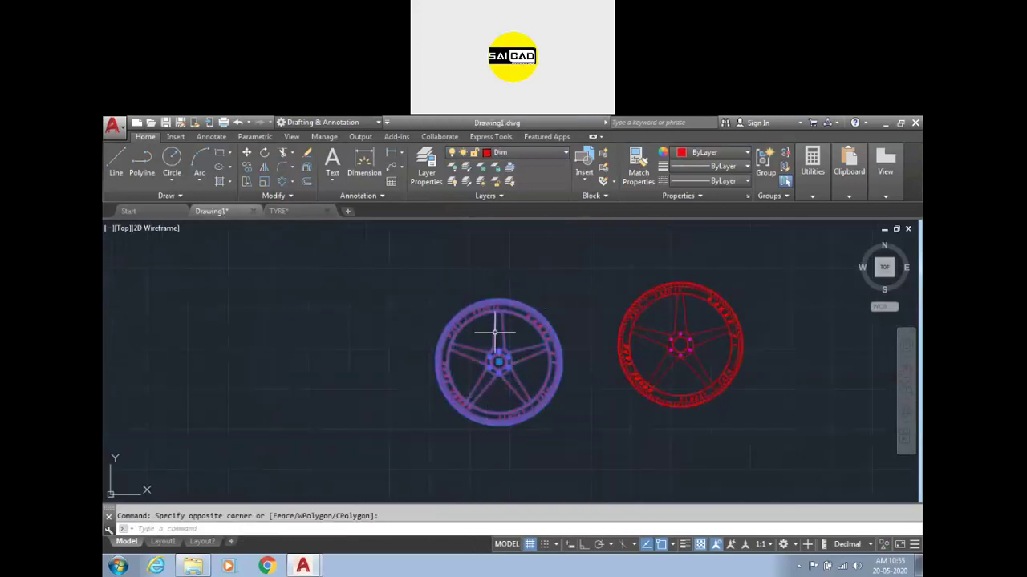
key(Escape)
click(546, 295)
key(Escape)
click(571, 294)
click(712, 154)
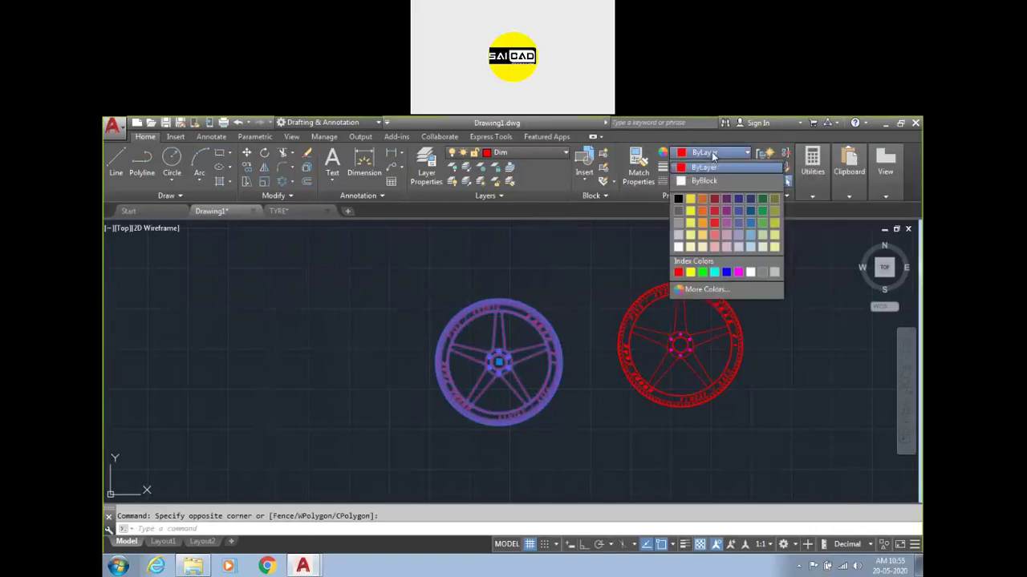
click(707, 181)
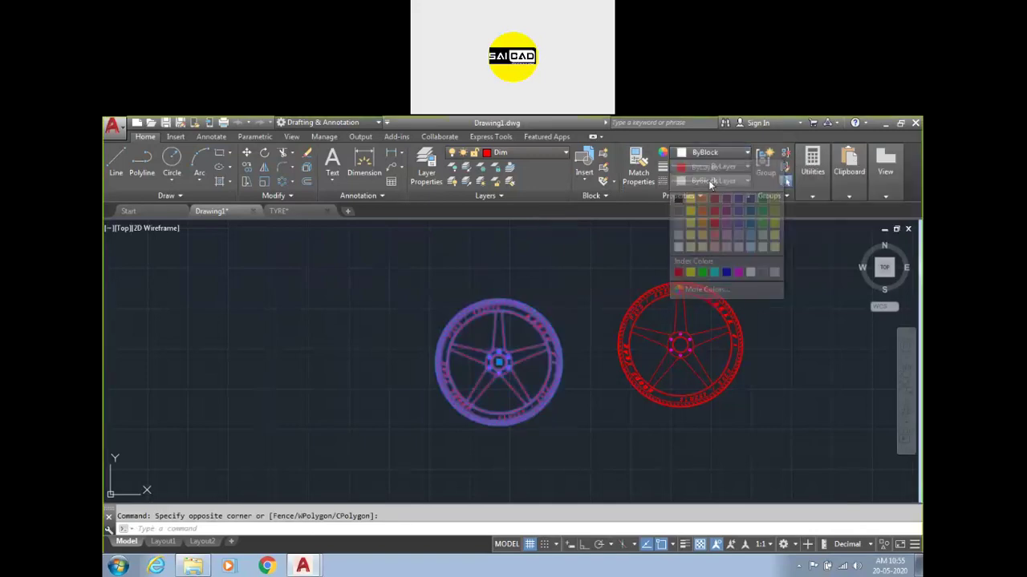
key(Escape)
- Reselect the left tyre block and return its colour to ByLayer
click(458, 408)
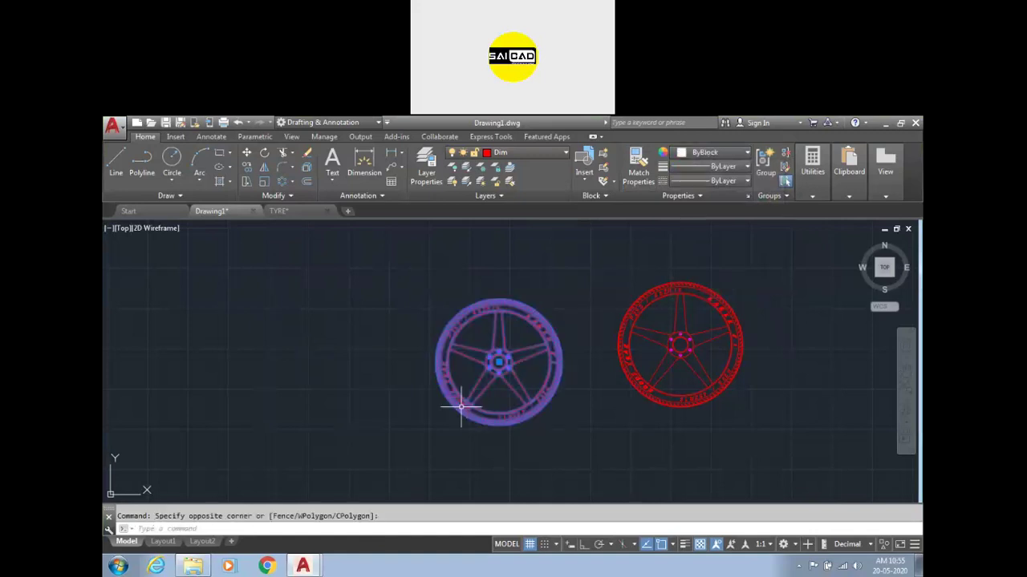
click(721, 154)
click(705, 166)
key(Escape)
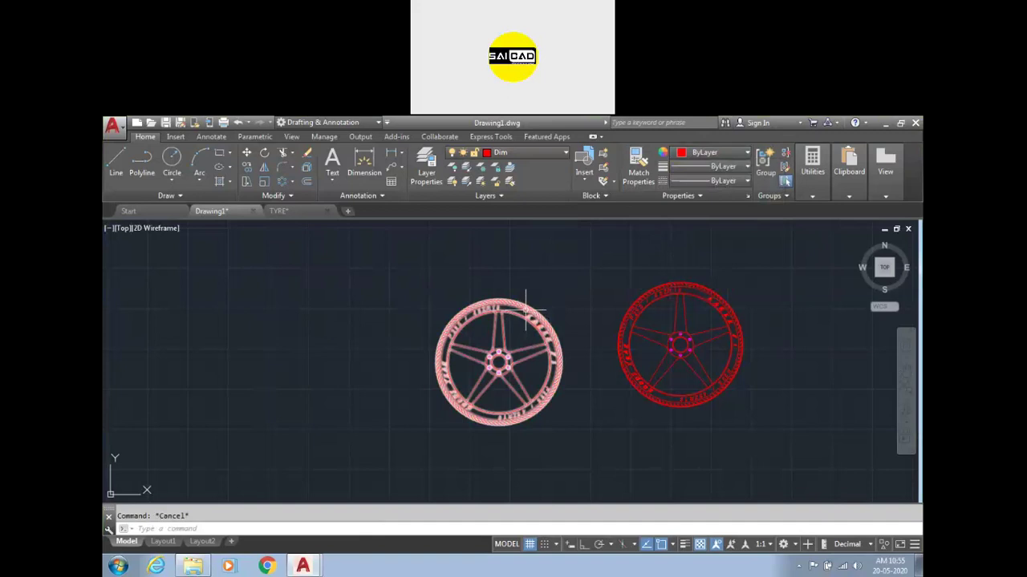
- Open the TYRE block definition for editing from the left tyre
double_click(524, 301)
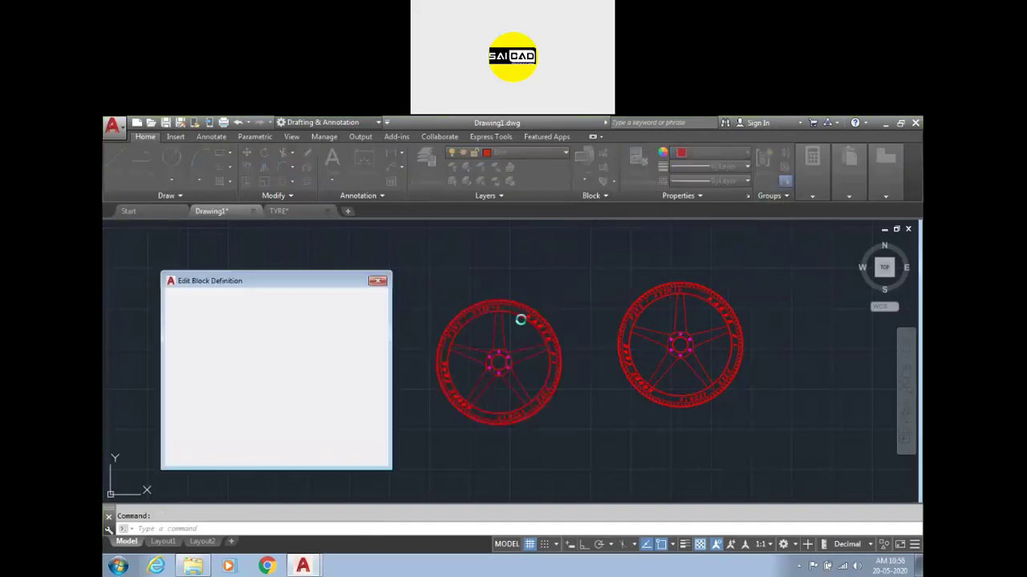
drag(256, 281, 282, 256)
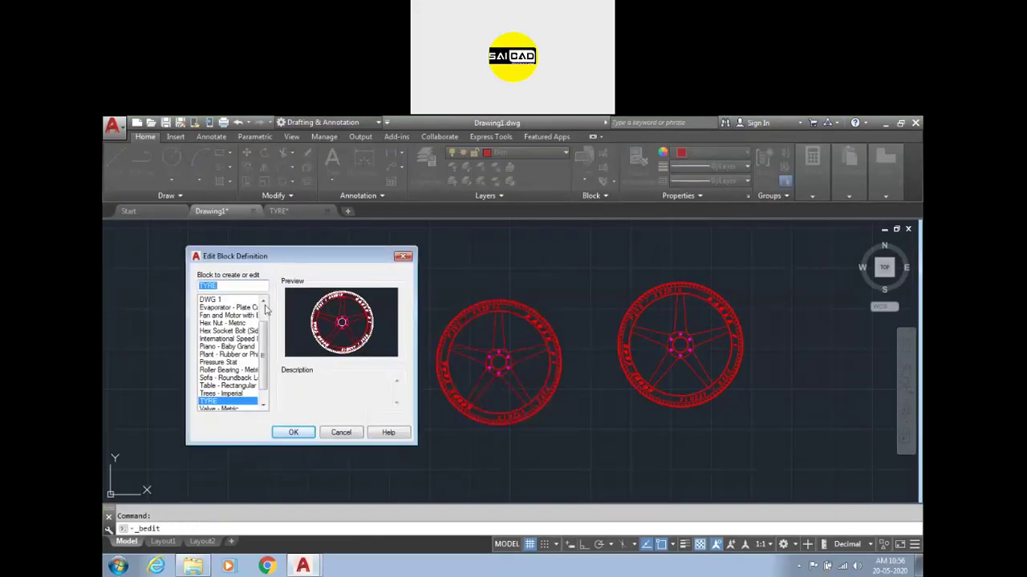
click(294, 433)
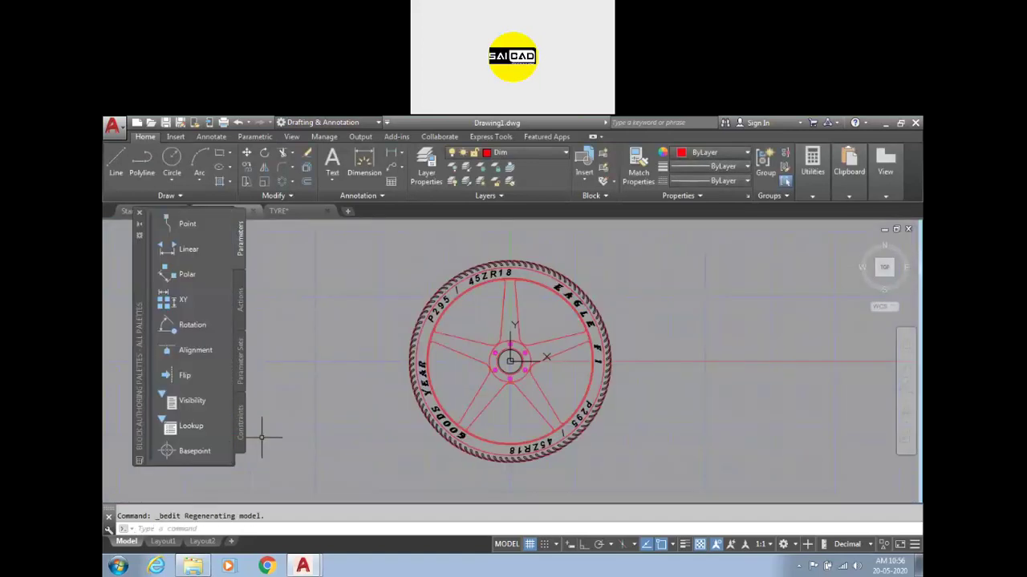
- Select all the wheel geometry inside the TYRE block definition and set its colour to ByBlock
click(730, 253)
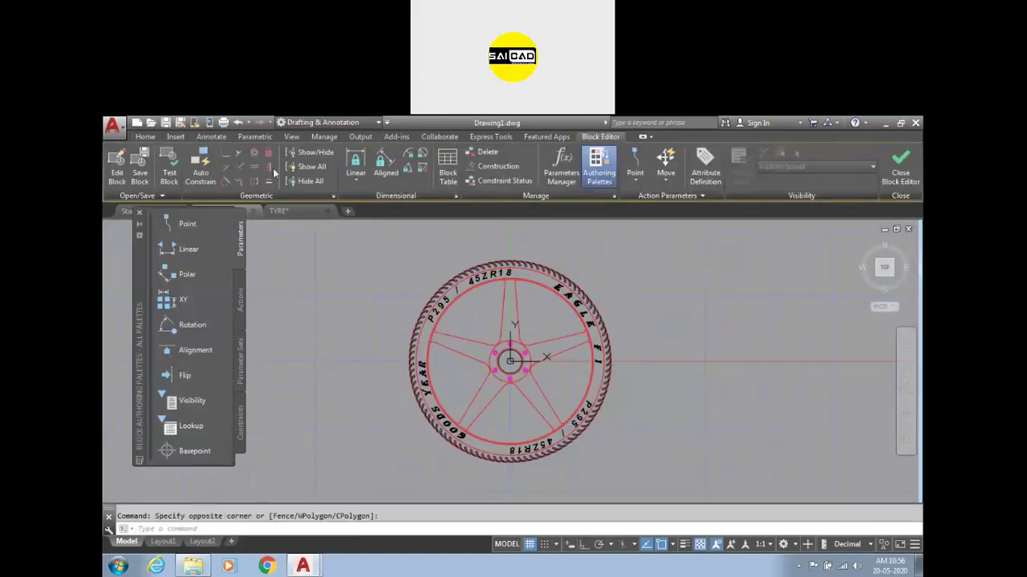
click(146, 137)
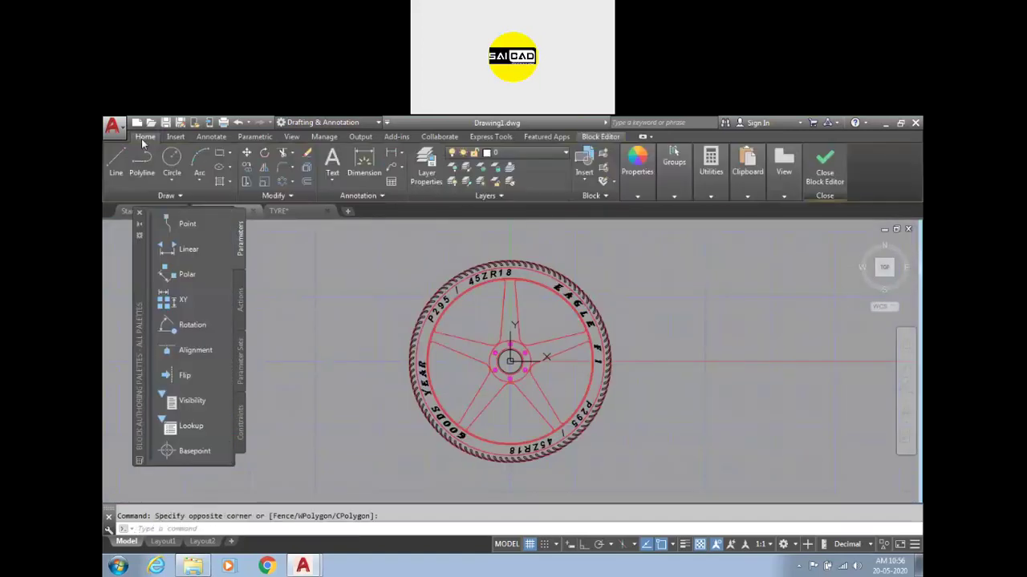
click(702, 237)
click(352, 491)
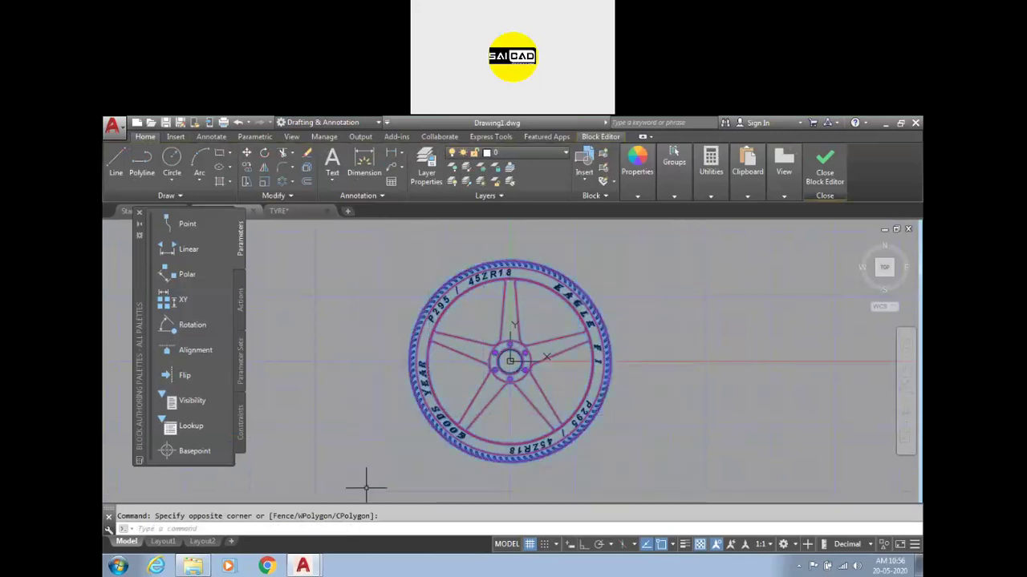
click(639, 194)
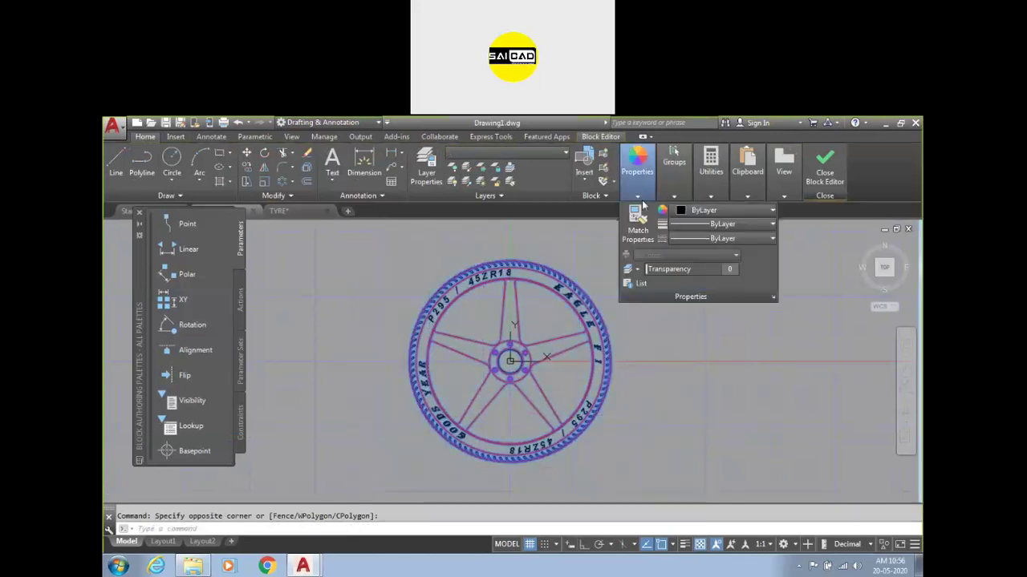
click(717, 212)
click(716, 238)
key(Escape)
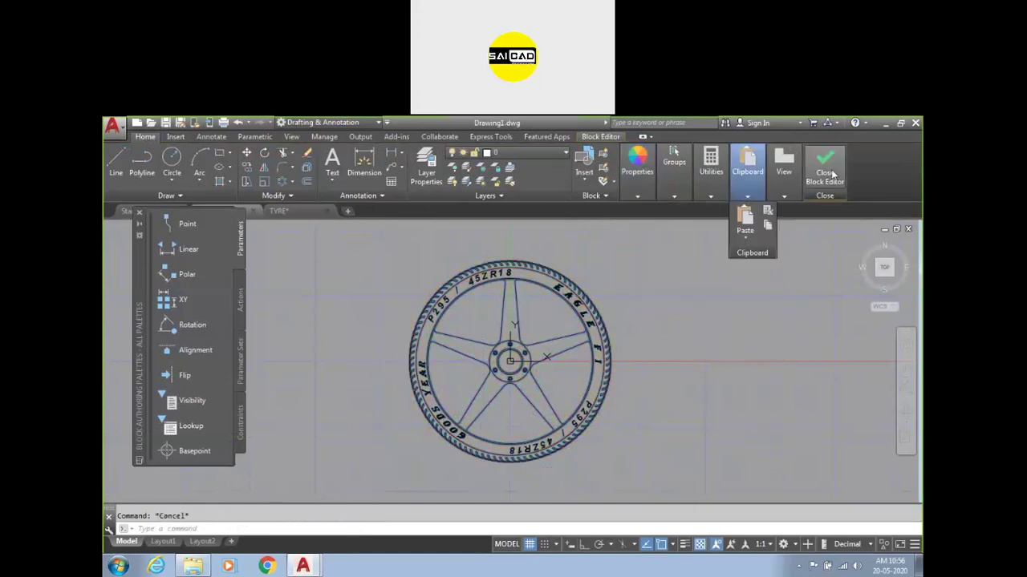
- Inspect the recoloured wheel, then close the Block Editor and save the changes to TYRE
click(824, 169)
click(605, 245)
key(Escape)
scroll(551, 307, up, 5)
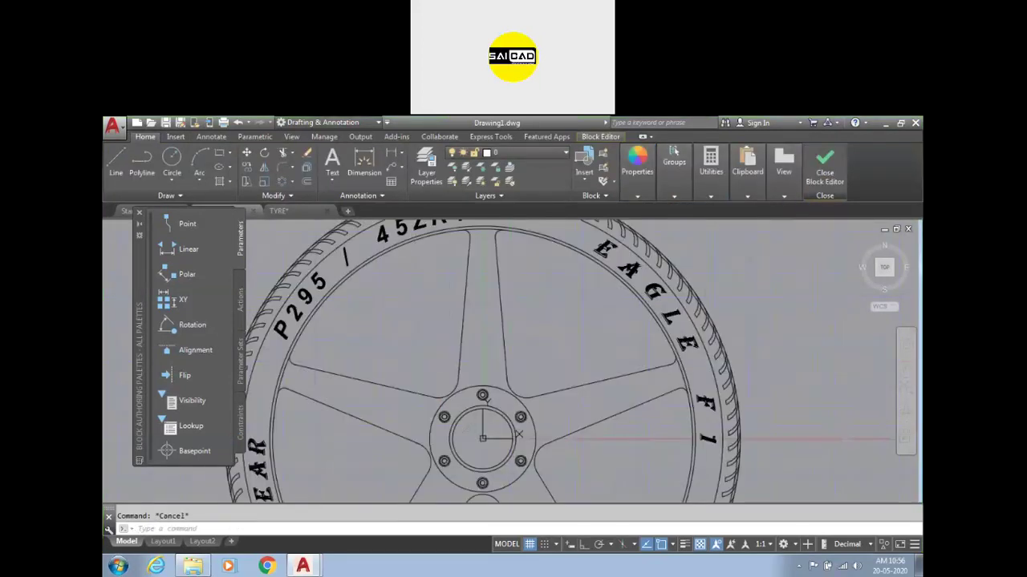
scroll(632, 285, down, 5)
click(828, 160)
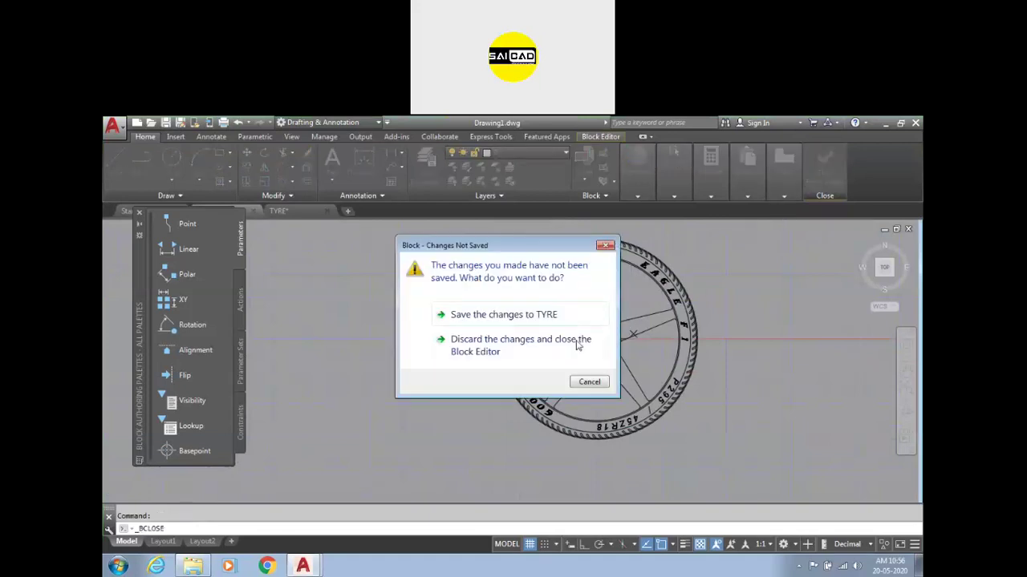
click(497, 318)
- Move the right tyre block in Drawing1 to layer 0
click(711, 306)
click(578, 294)
click(520, 153)
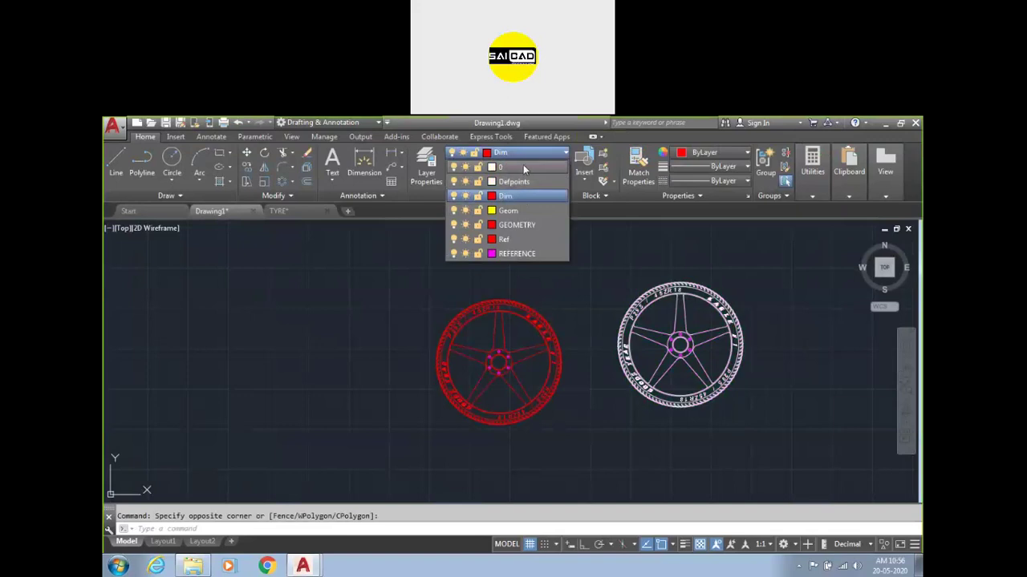
click(523, 166)
key(Escape)
scroll(729, 331, up, 2)
scroll(614, 299, down, 2)
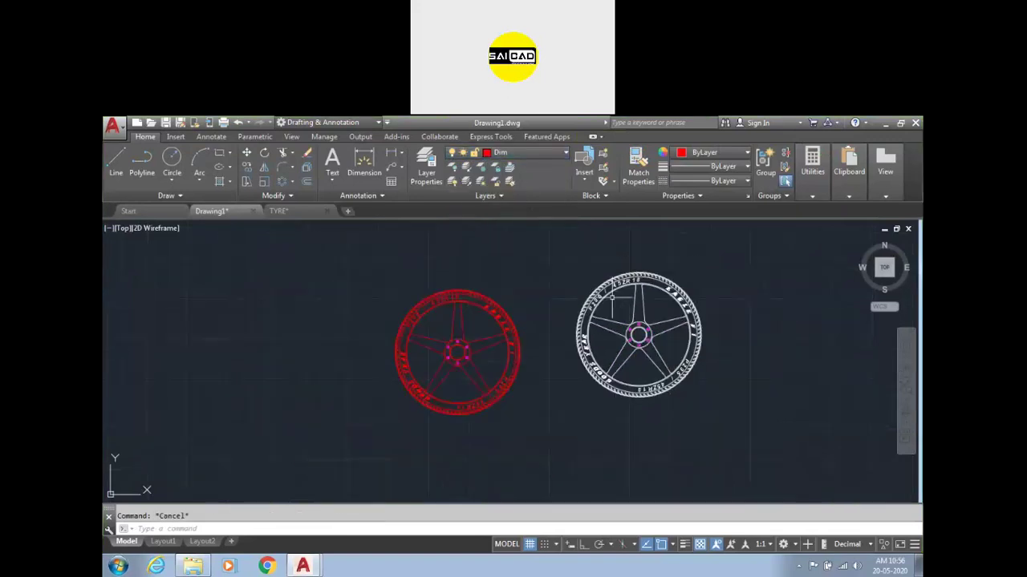
- Move the left tyre block in Drawing1 to layer 0 and inspect both tyres
click(508, 309)
scroll(471, 324, up, 4)
scroll(474, 321, down, 4)
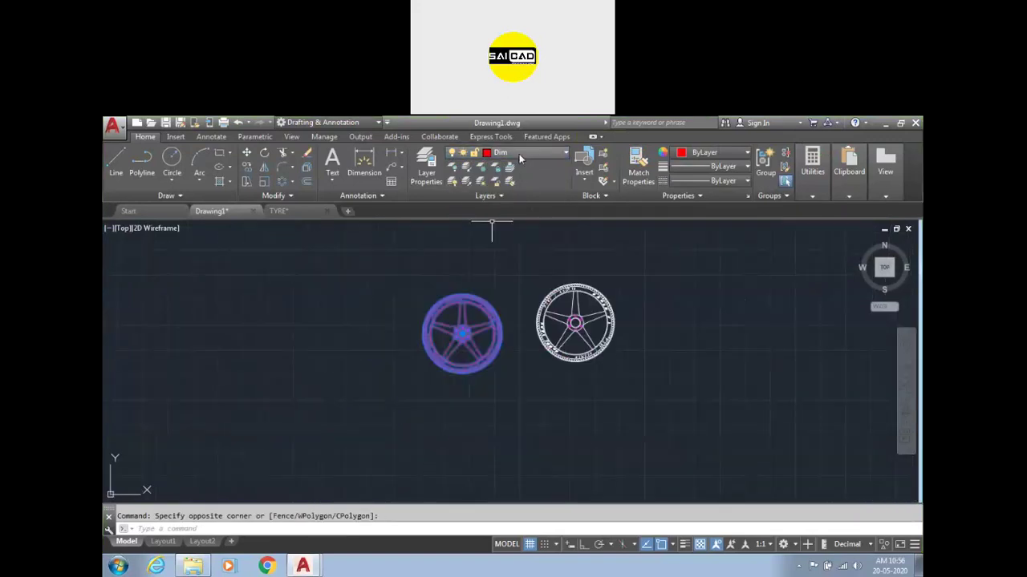
click(523, 153)
key(Escape)
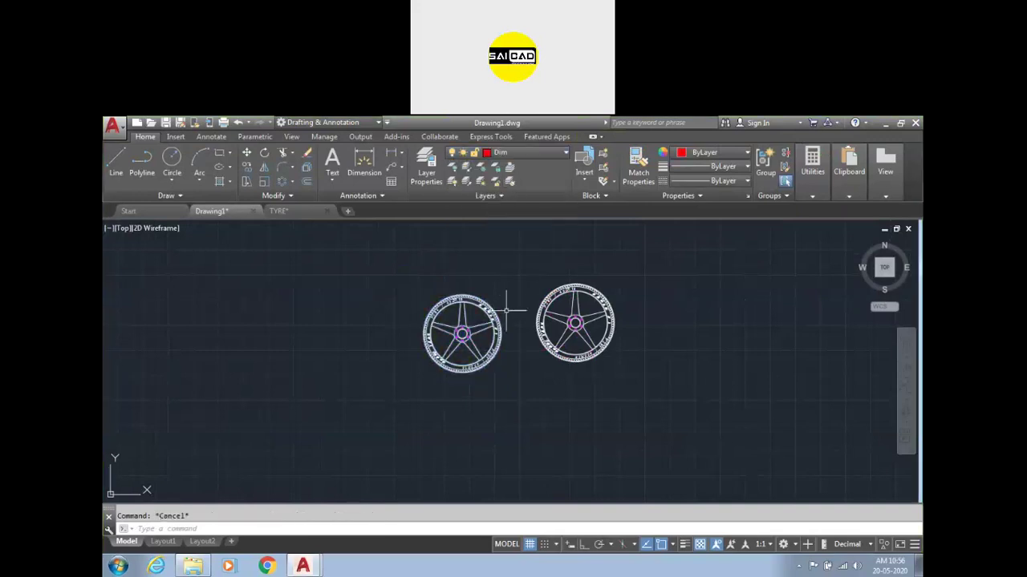
scroll(476, 318, up, 4)
scroll(454, 261, up, 4)
scroll(457, 257, down, 6)
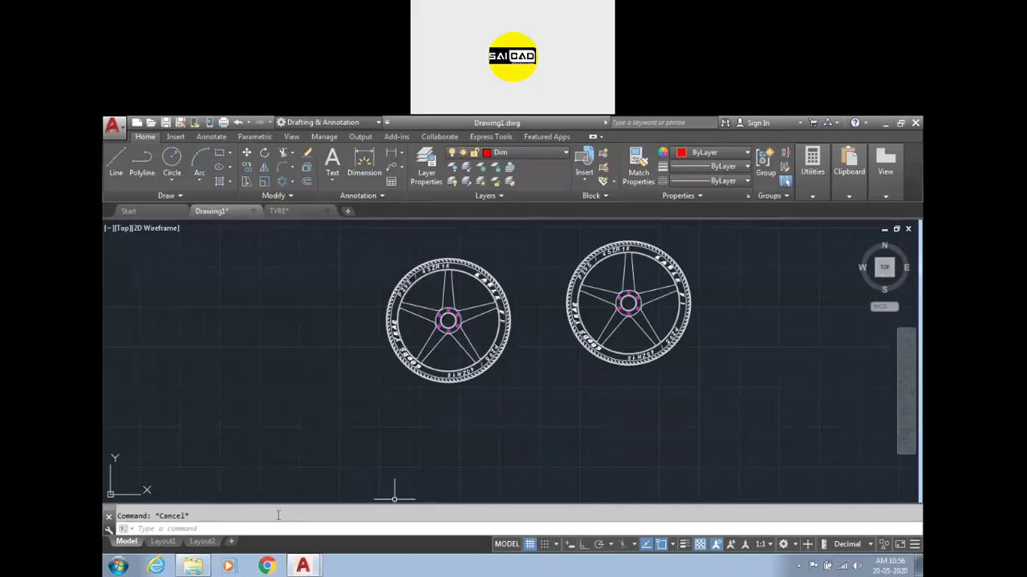
- Compare the two edited tyres in Drawing1 with the original wheel in the TYRE drawing
click(281, 211)
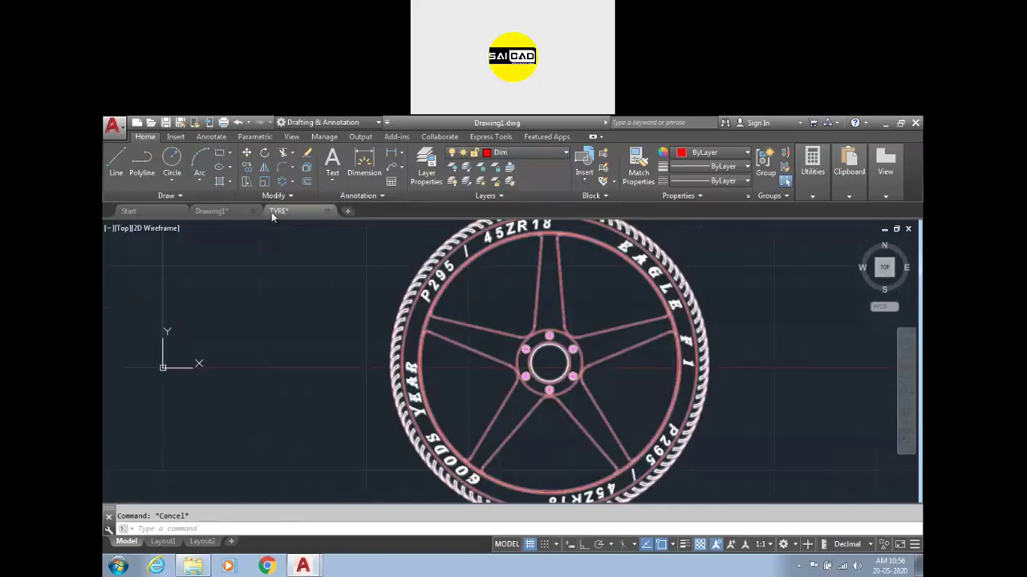
click(213, 211)
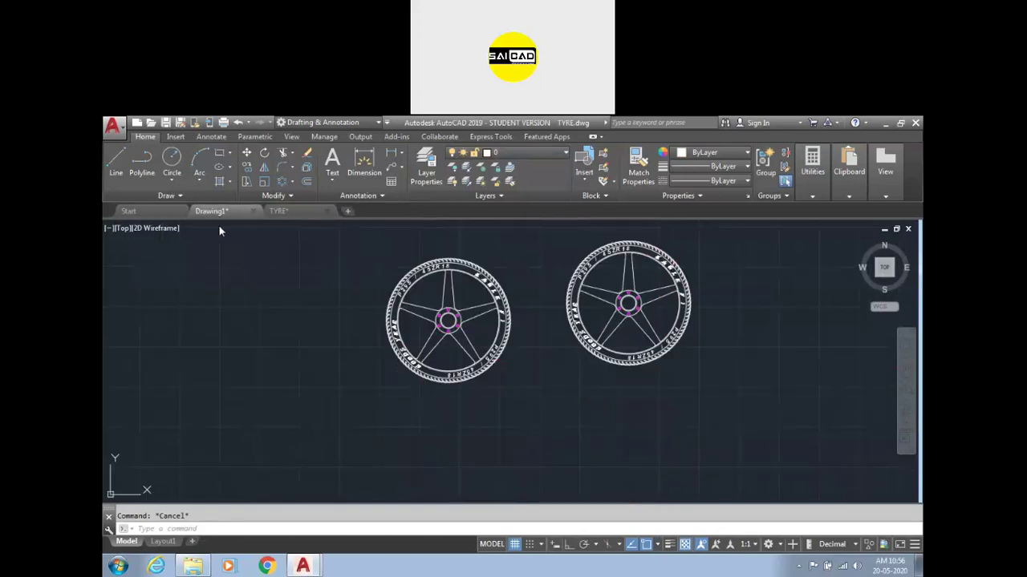
scroll(552, 258, up, 4)
scroll(529, 264, down, 6)
scroll(514, 281, up, 8)
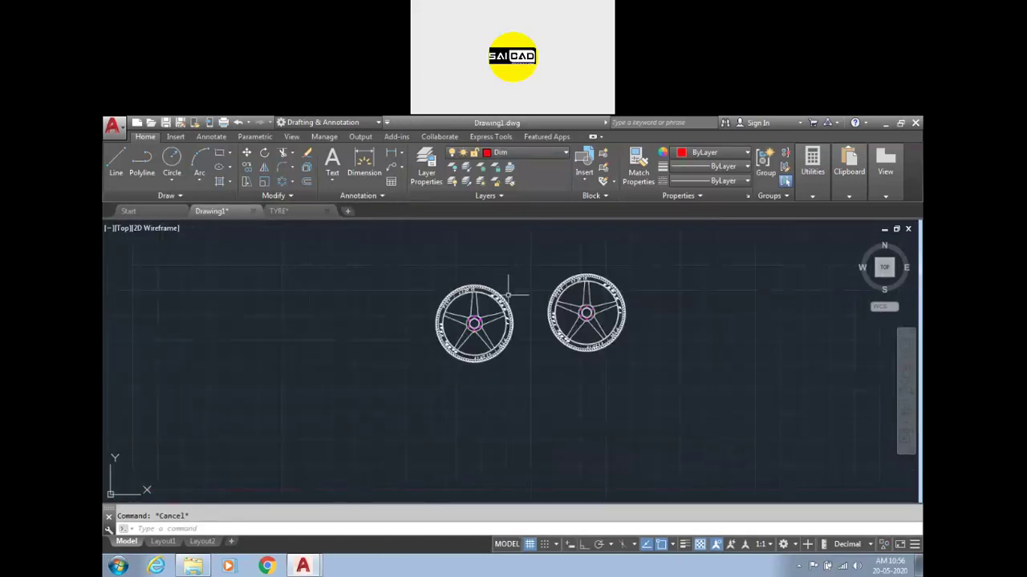
scroll(478, 361, down, 3)
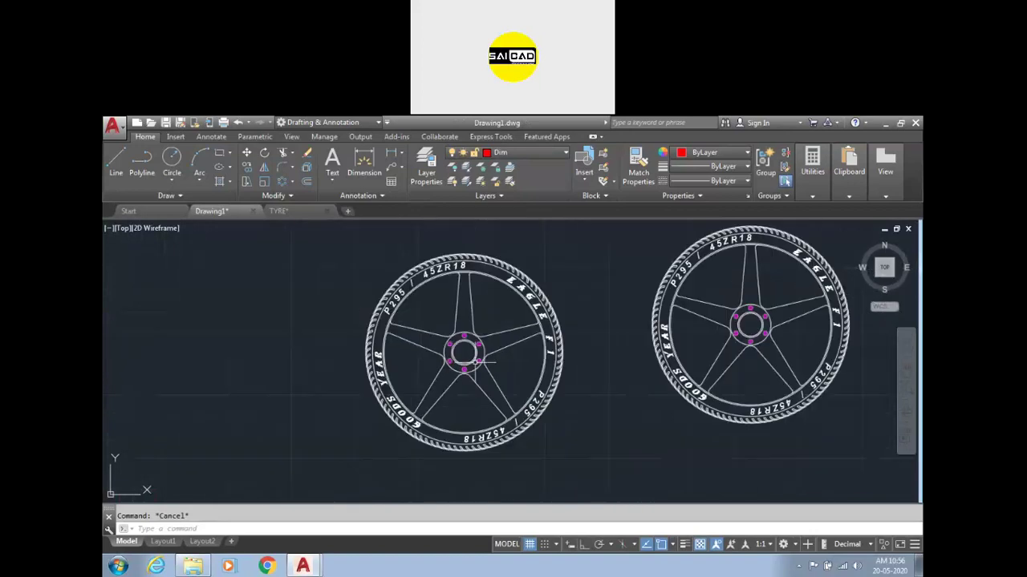
- Set the left tyre block's colour to ByLayer and its layer to Dim first, finally to GEOMETRY
click(566, 284)
click(709, 153)
click(703, 167)
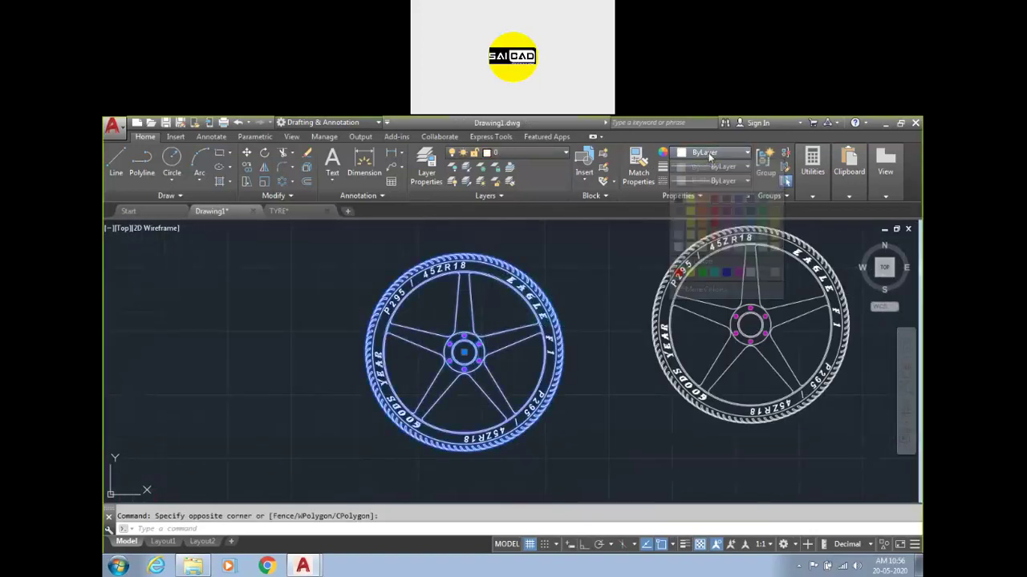
click(520, 153)
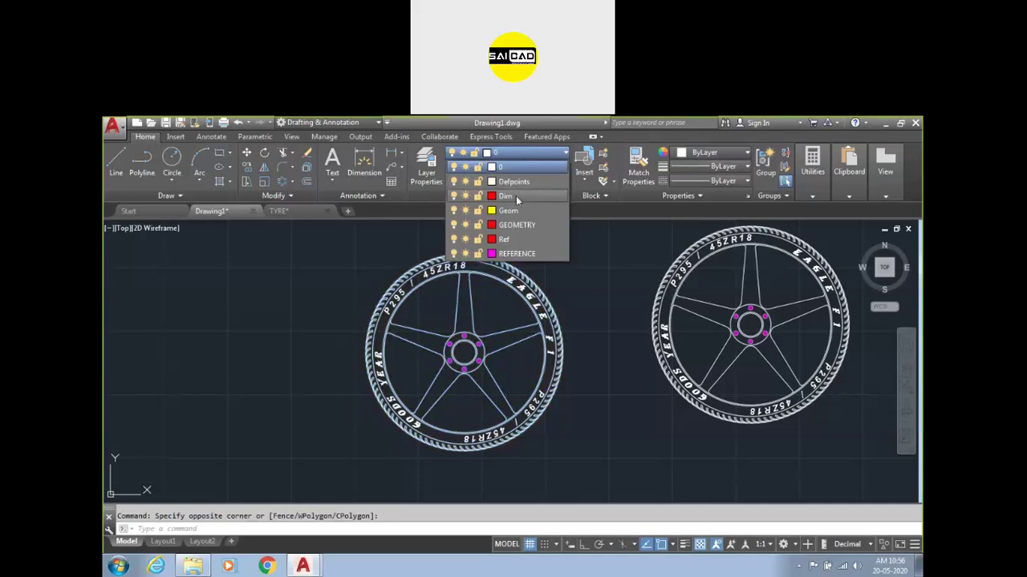
click(516, 196)
click(533, 158)
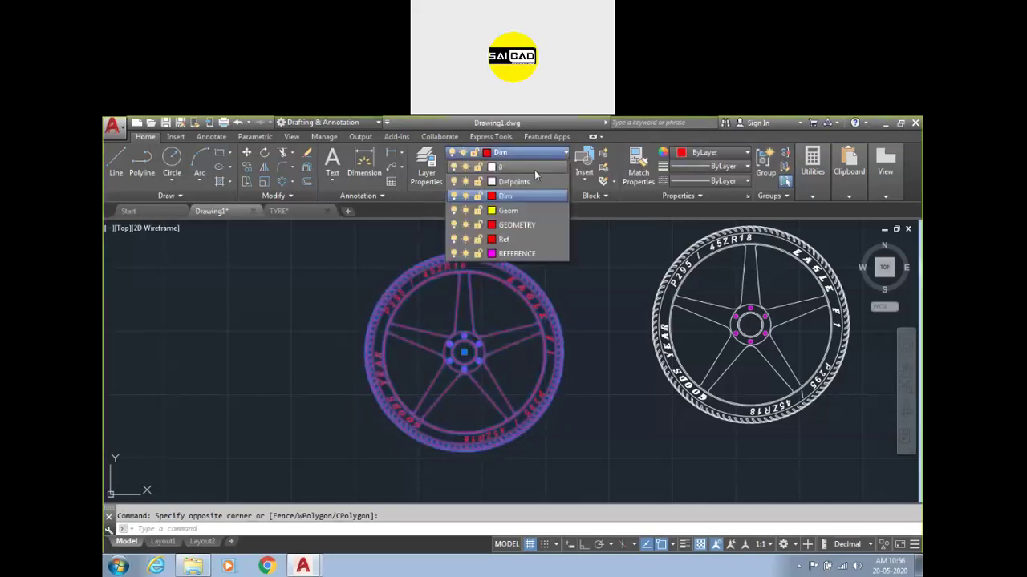
click(521, 226)
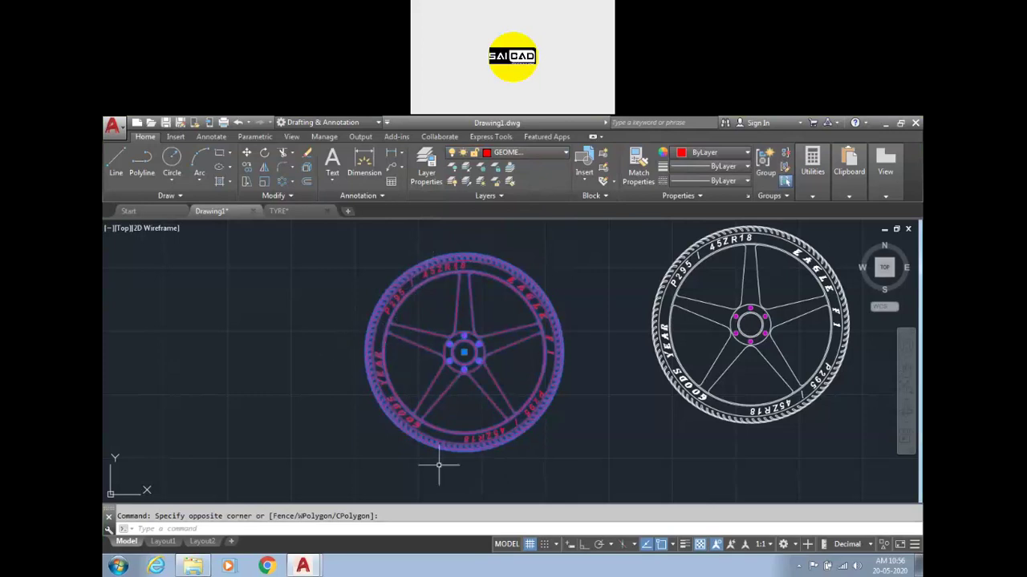
click(542, 157)
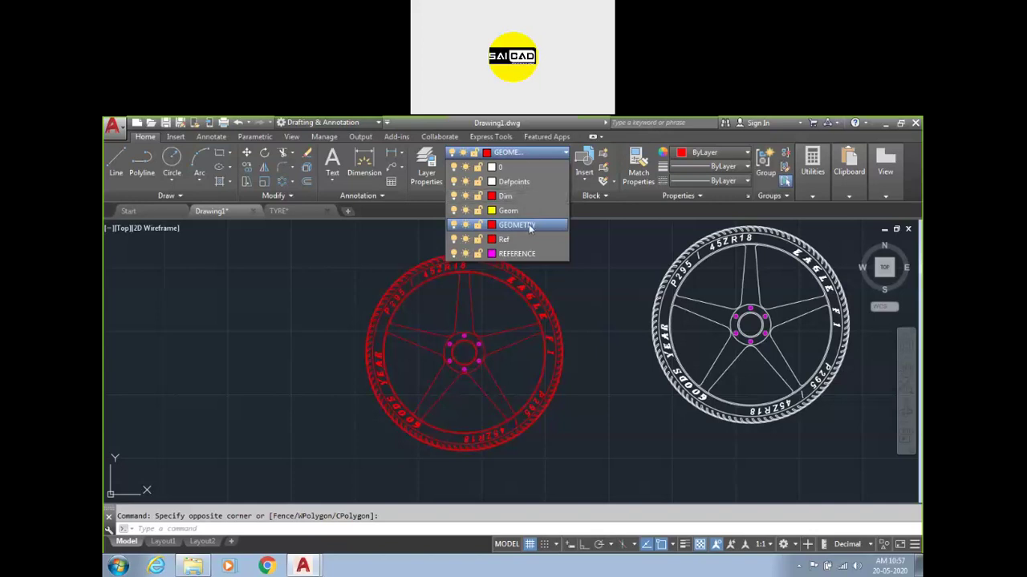
click(367, 339)
- In the TYRE drawing, look through the layer list and open the Tyre block in the Block Editor
click(302, 212)
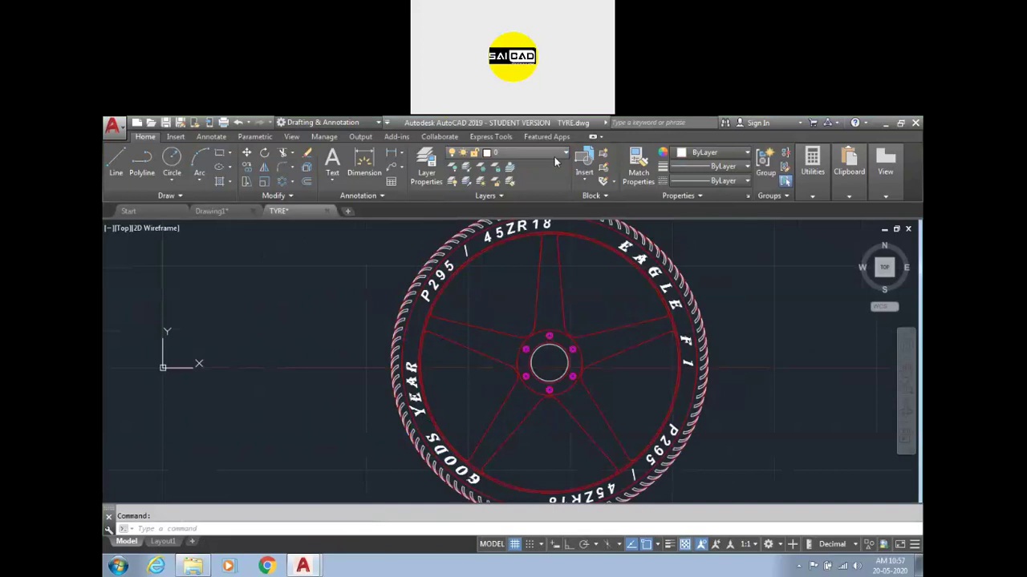
click(556, 153)
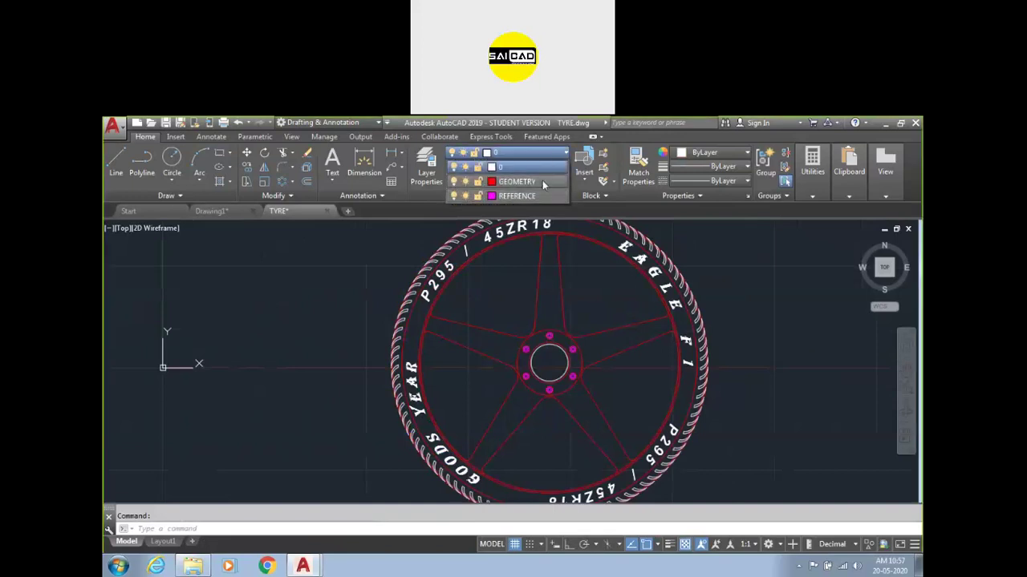
double_click(629, 273)
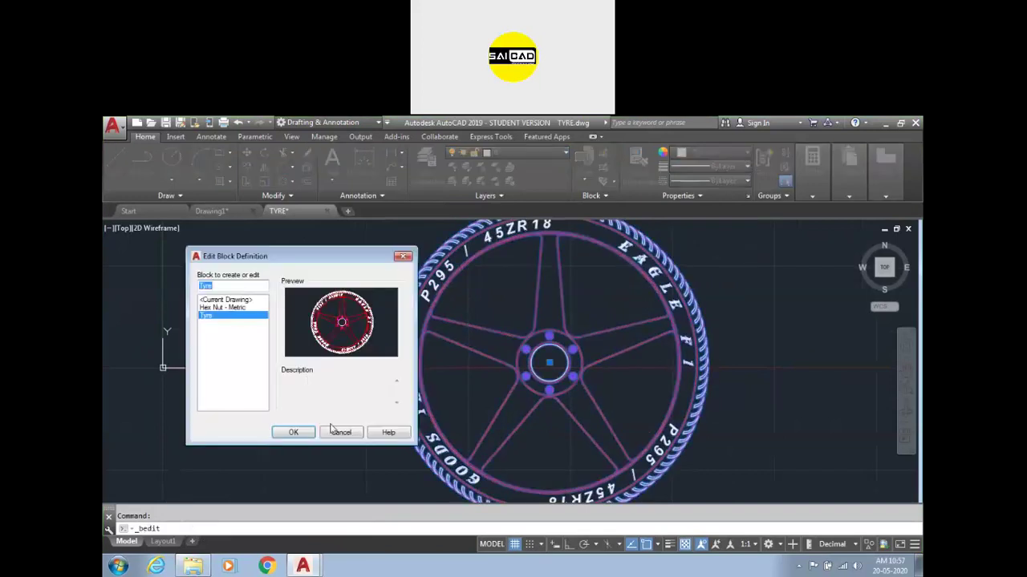
click(290, 432)
scroll(555, 291, up, 6)
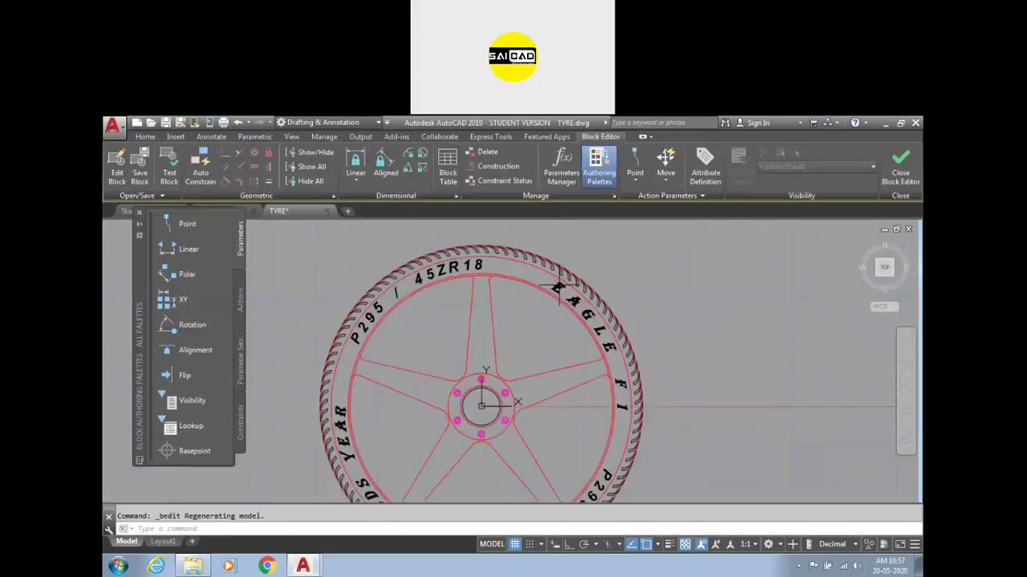
- Check which layer the EAGLE lettering is on, and close the Block Editor with the changes saved
click(561, 292)
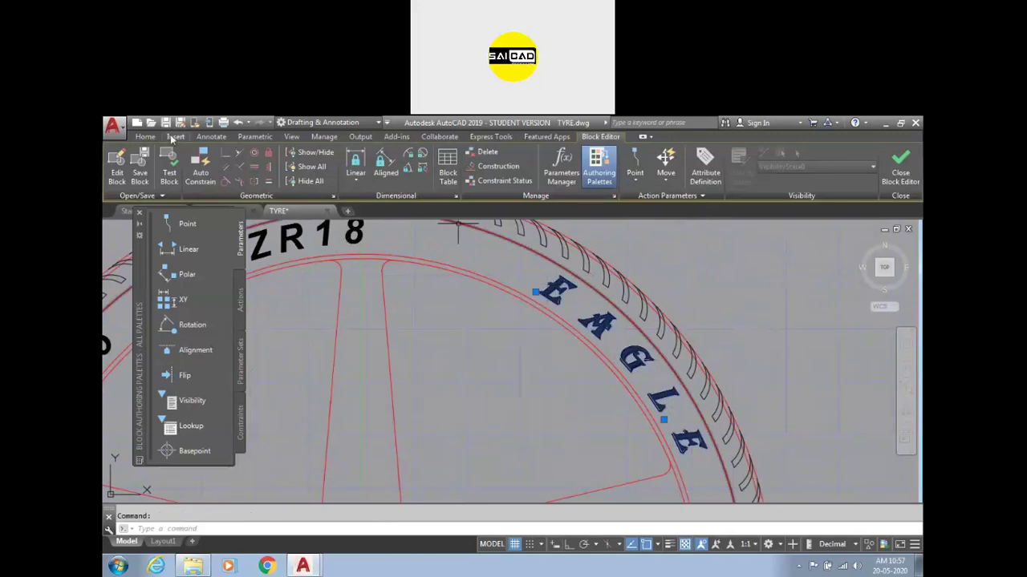
click(148, 137)
click(516, 154)
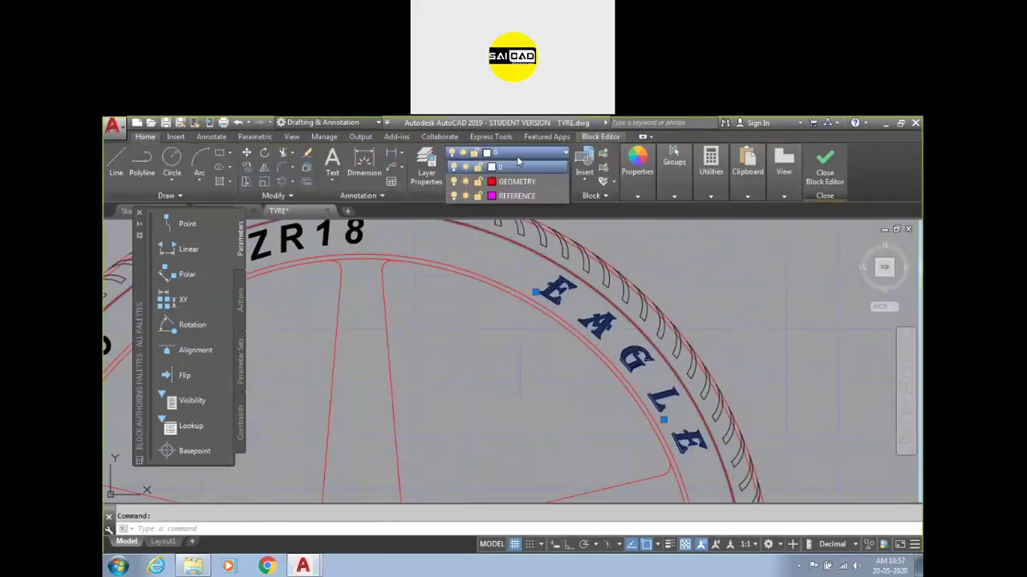
click(528, 160)
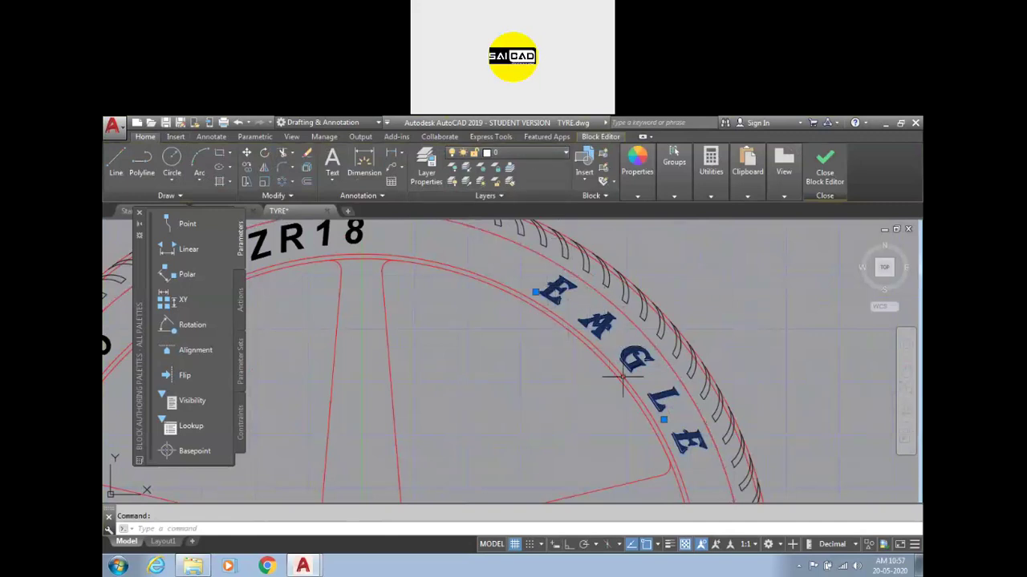
scroll(678, 357, down, 5)
click(824, 169)
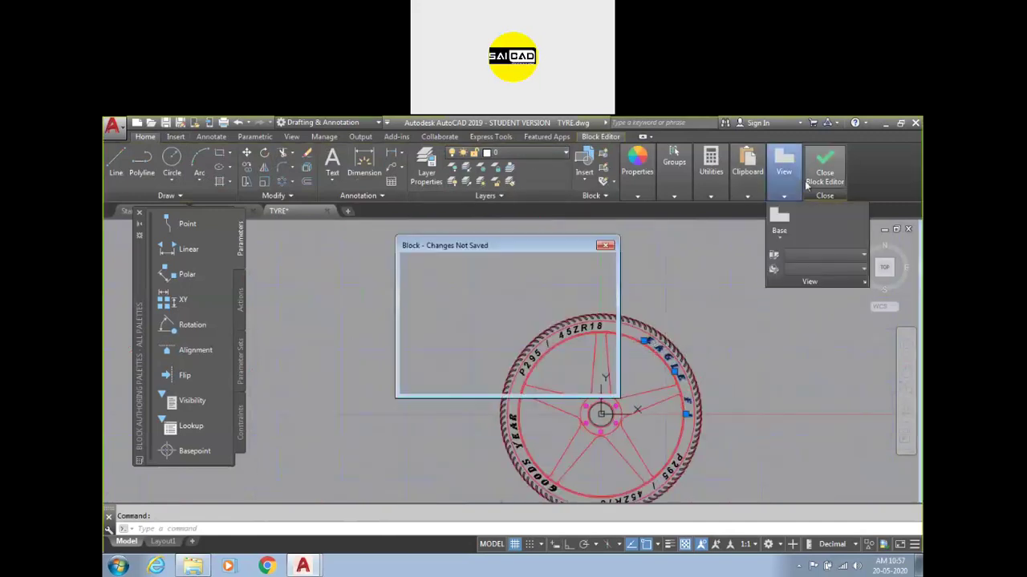
click(497, 313)
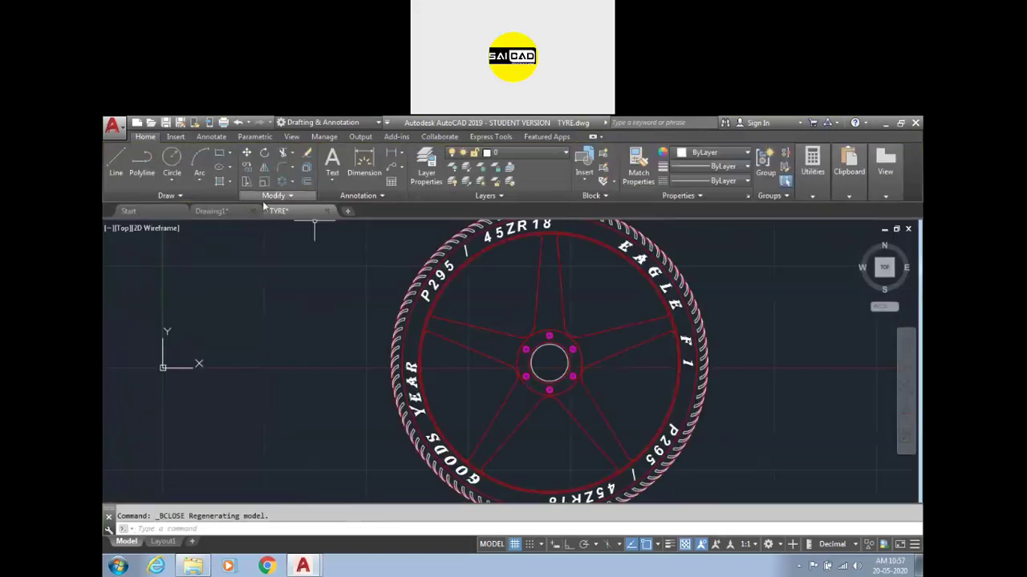
- Compare the two tyres in Drawing1 with the original wheel in the TYRE drawing
click(215, 212)
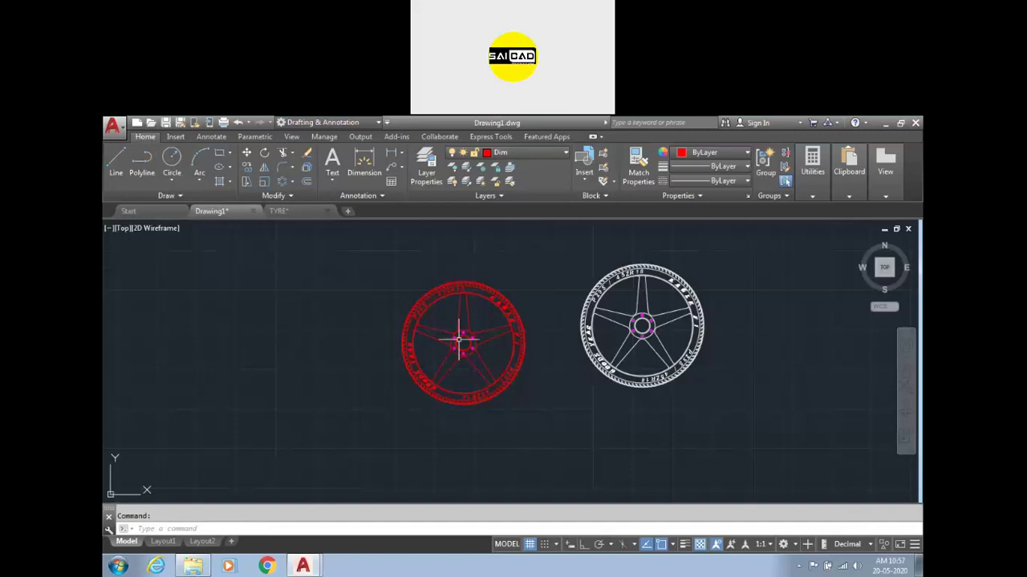
click(285, 212)
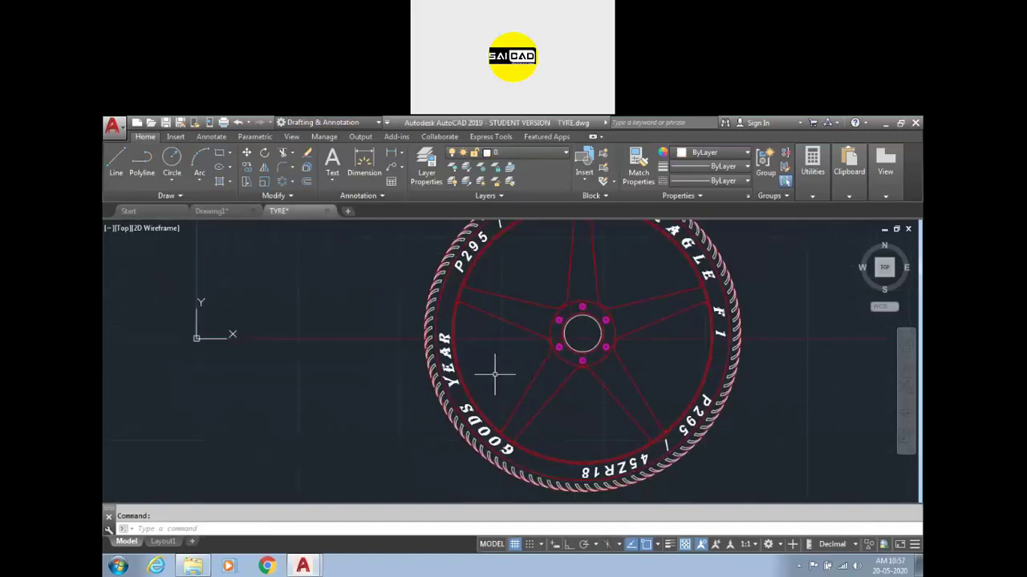
scroll(495, 373, down, 1)
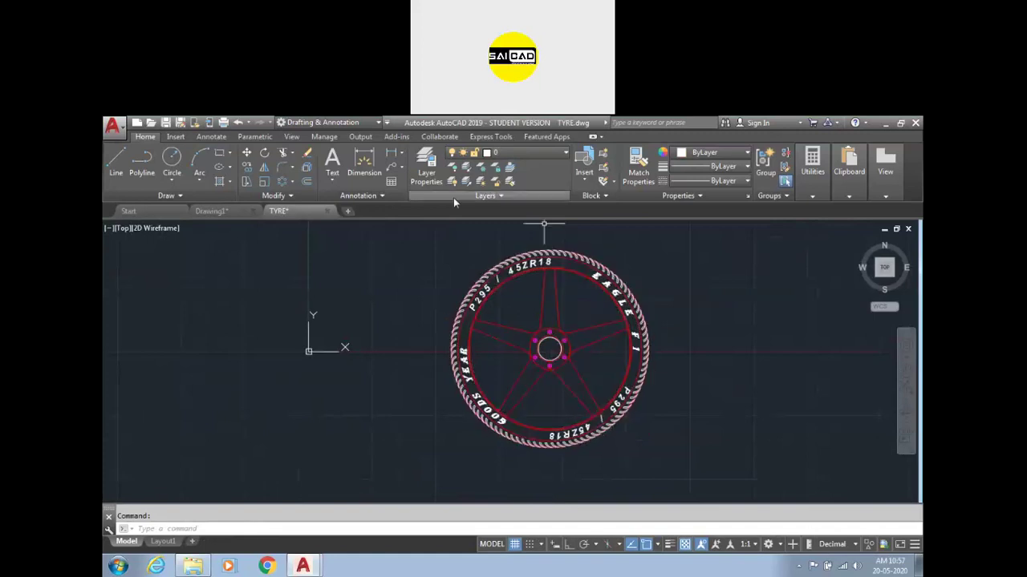
- Return to Drawing1 and open the left tyre's TYRE block definition in the Block Editor
click(223, 211)
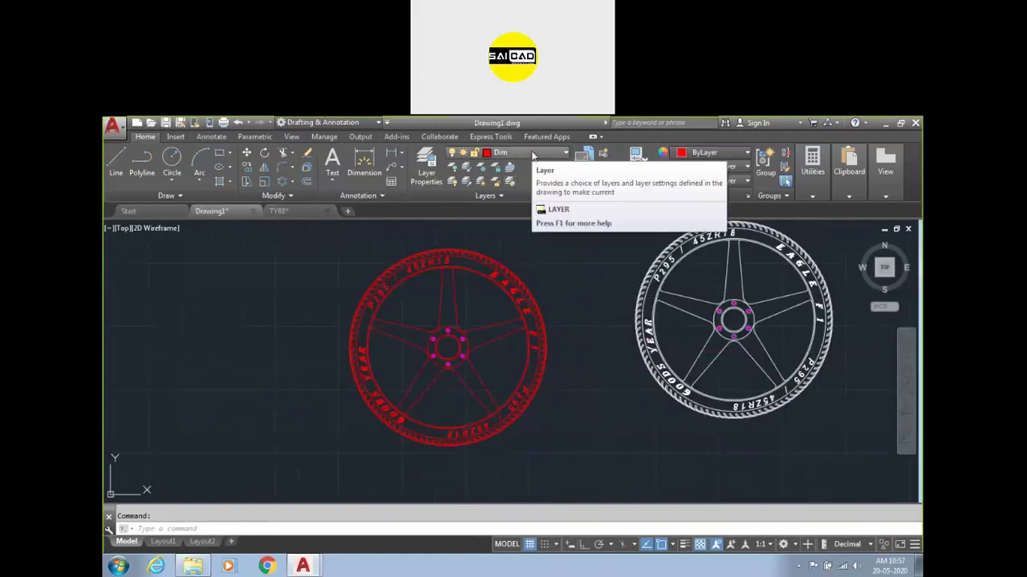
double_click(498, 277)
click(278, 432)
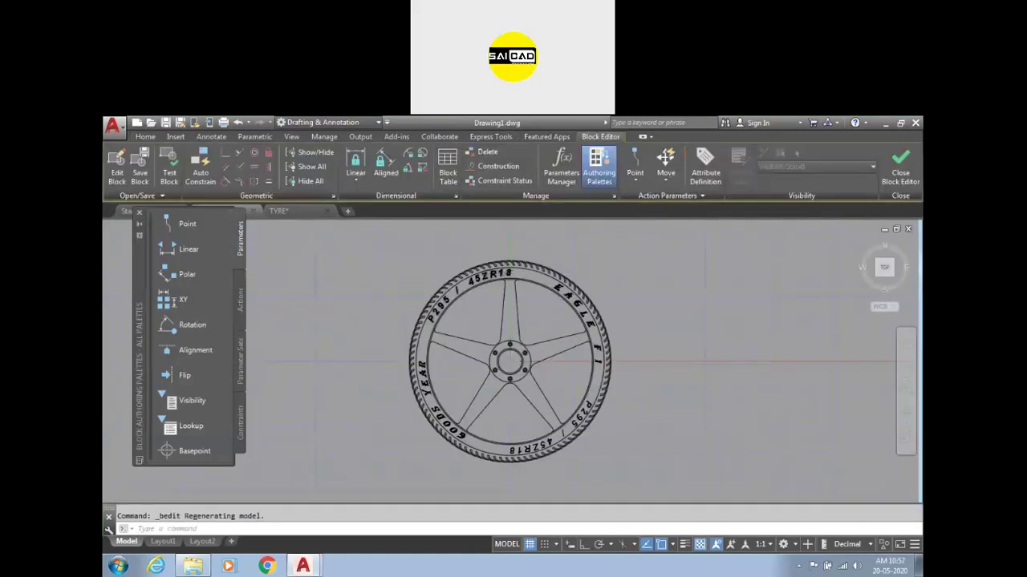
scroll(506, 271, up, 2)
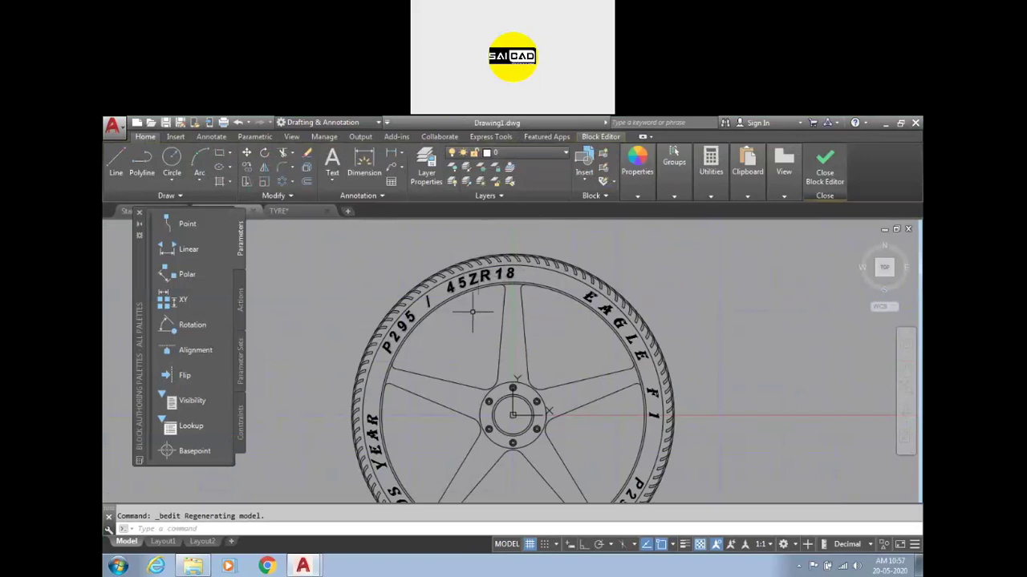
click(473, 281)
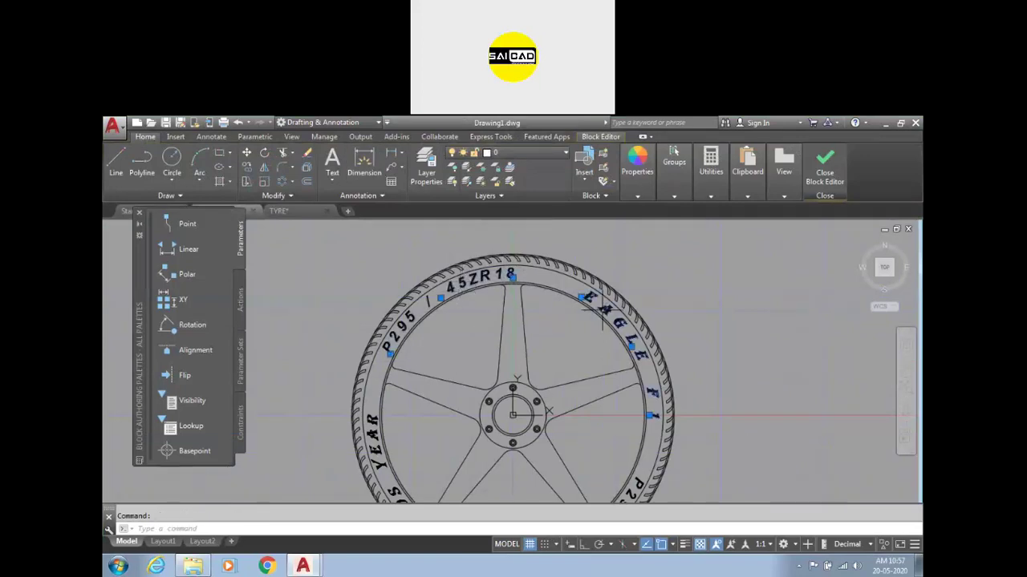
scroll(600, 309, down, 3)
scroll(607, 383, up, 3)
click(607, 383)
click(417, 401)
scroll(428, 363, down, 3)
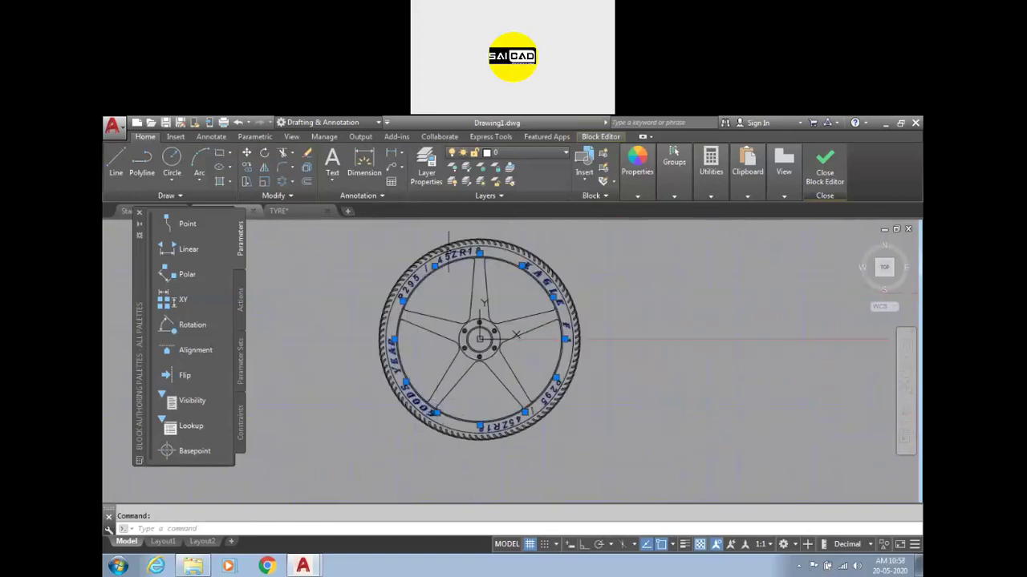
click(592, 259)
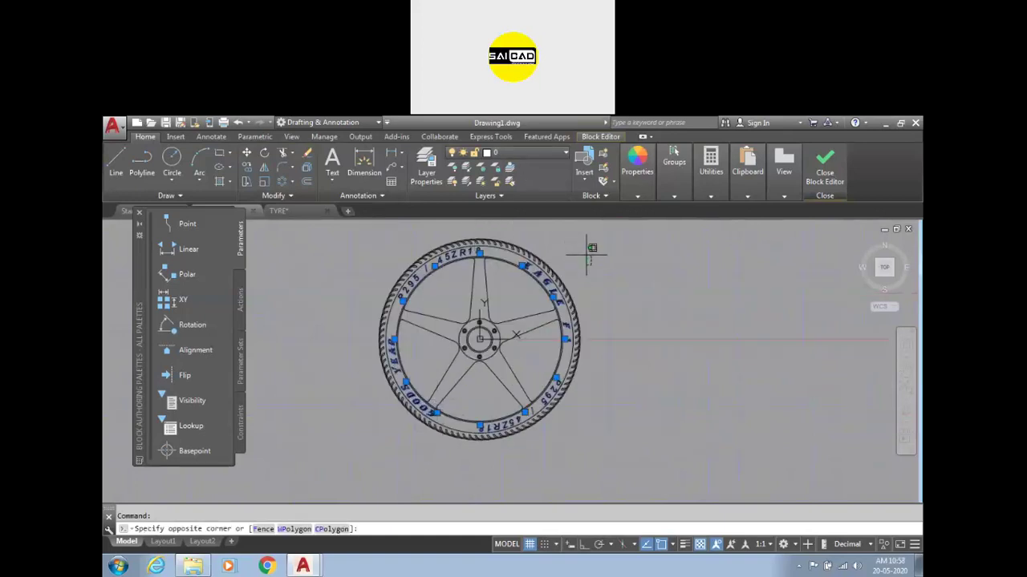
key(Escape)
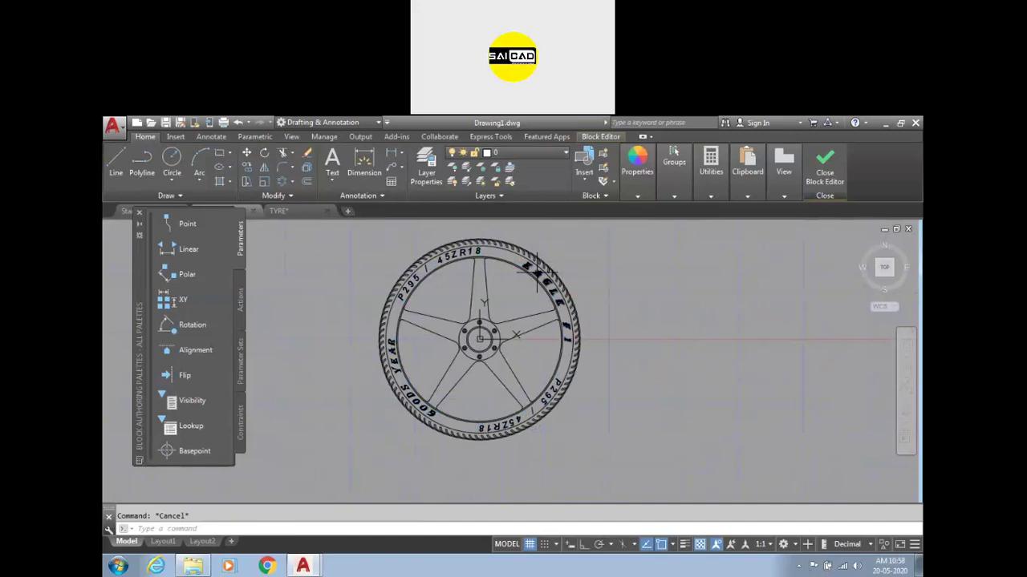
- Set the colour of the whole wheel, including its lettering, to ByLayer inside the TYRE block
click(534, 269)
click(446, 258)
click(392, 353)
click(499, 420)
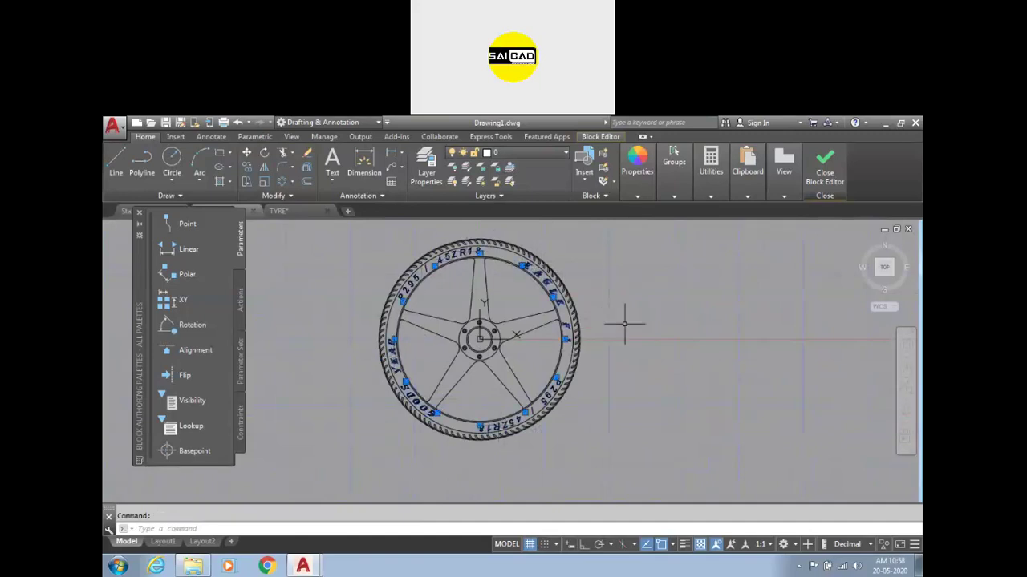
click(608, 463)
click(321, 230)
mouse_move(647, 187)
mouse_move(674, 173)
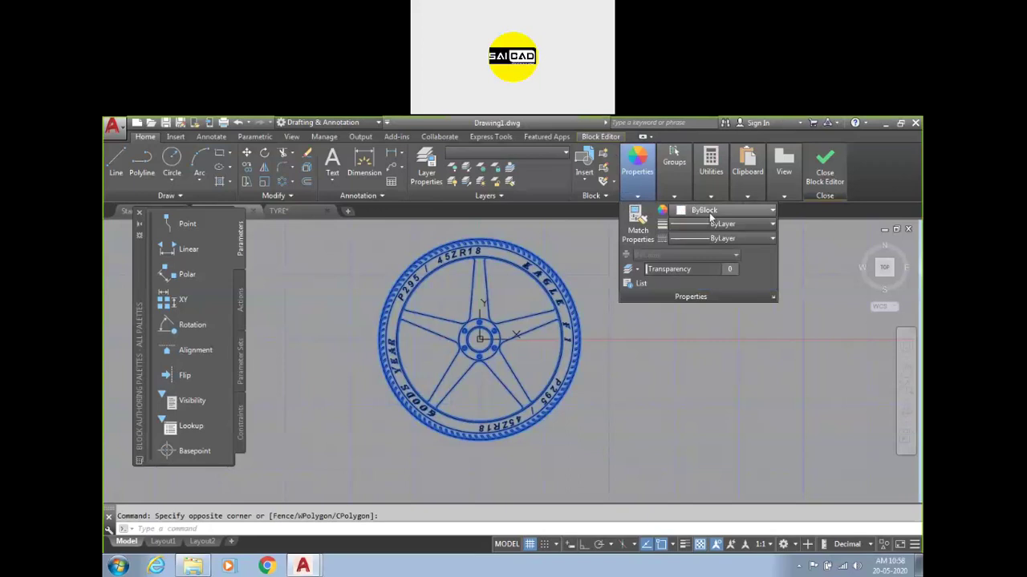
click(714, 211)
click(706, 226)
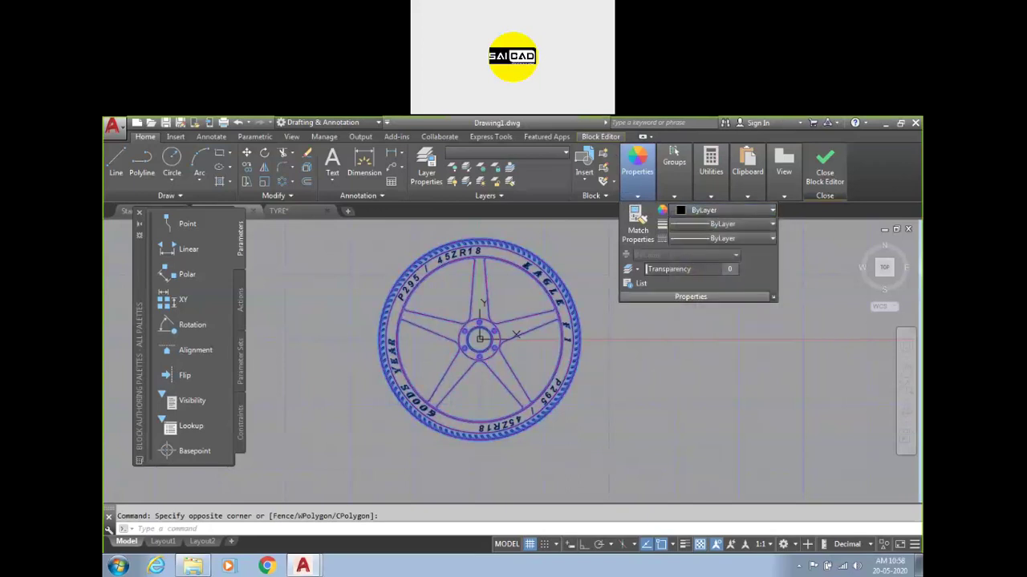
- Check the layer of the EAGLE F1 lettering and assign the wheel's rim circles to layer GEOMETRY
scroll(534, 272, up, 2)
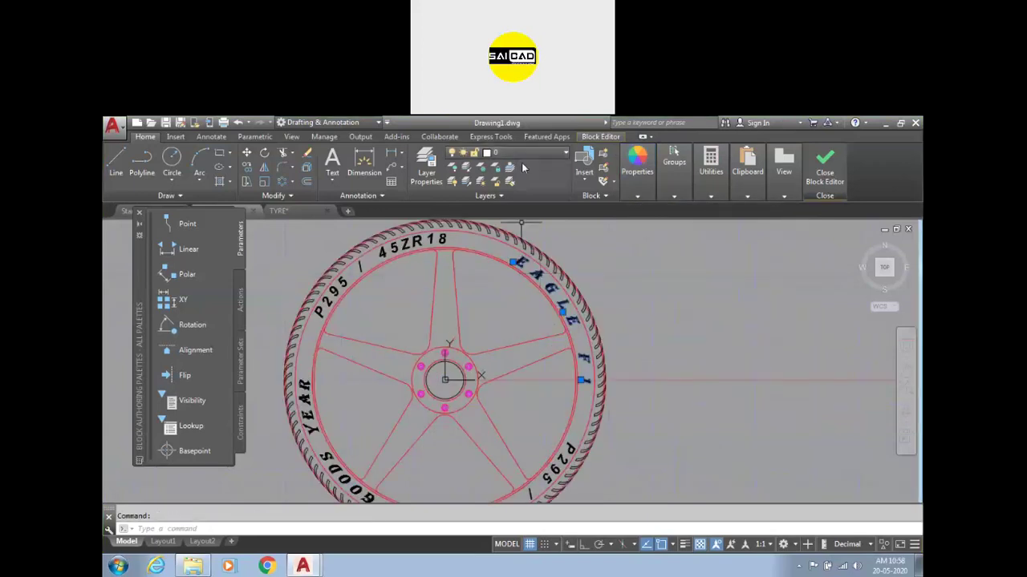
click(531, 232)
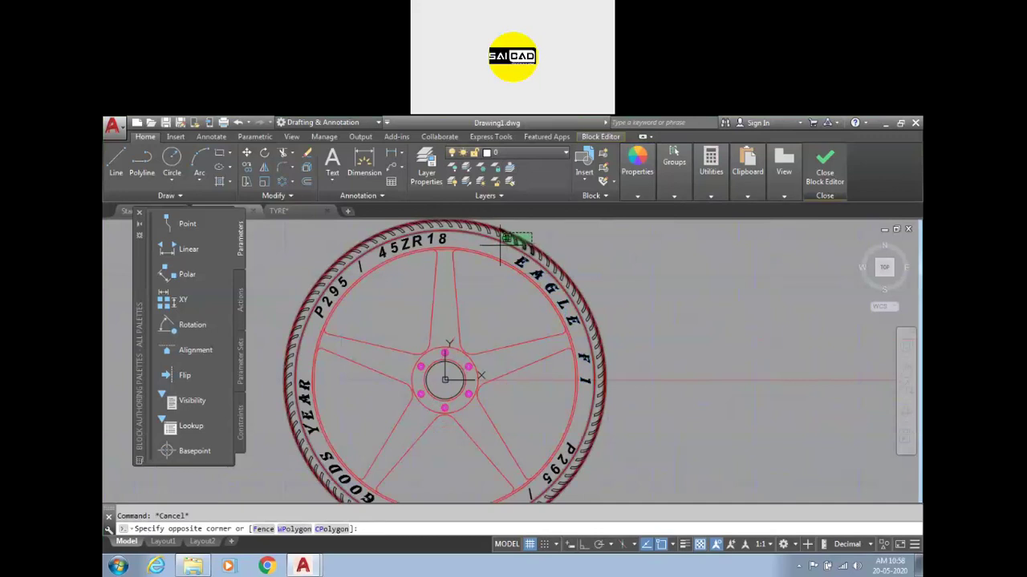
scroll(514, 237, up, 3)
click(479, 362)
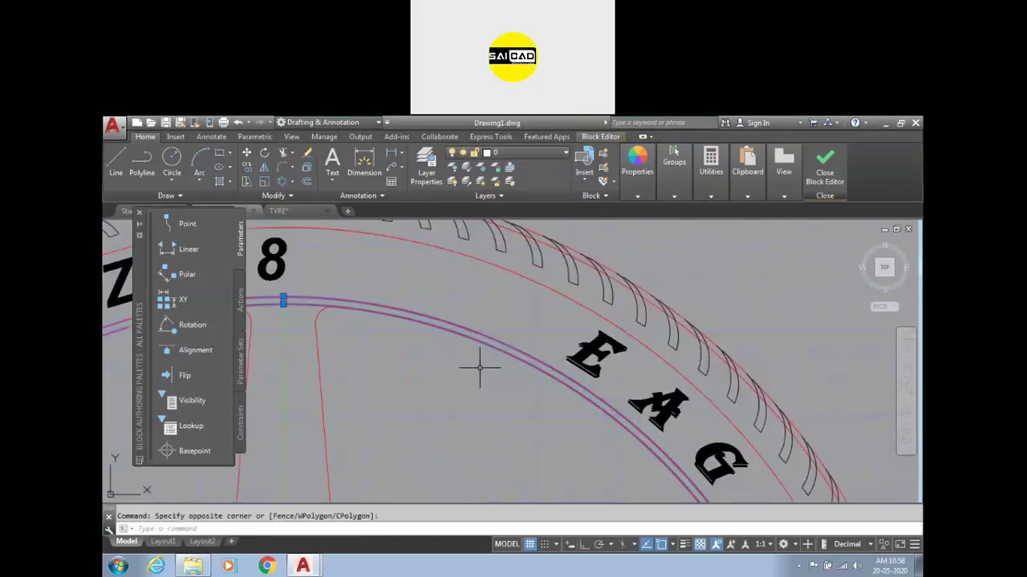
click(510, 267)
click(540, 232)
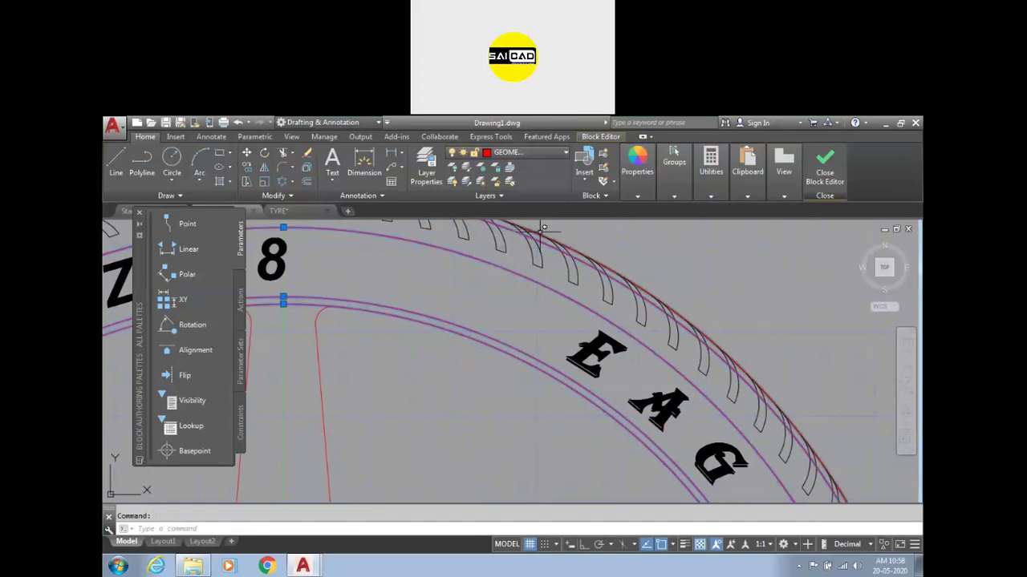
click(526, 157)
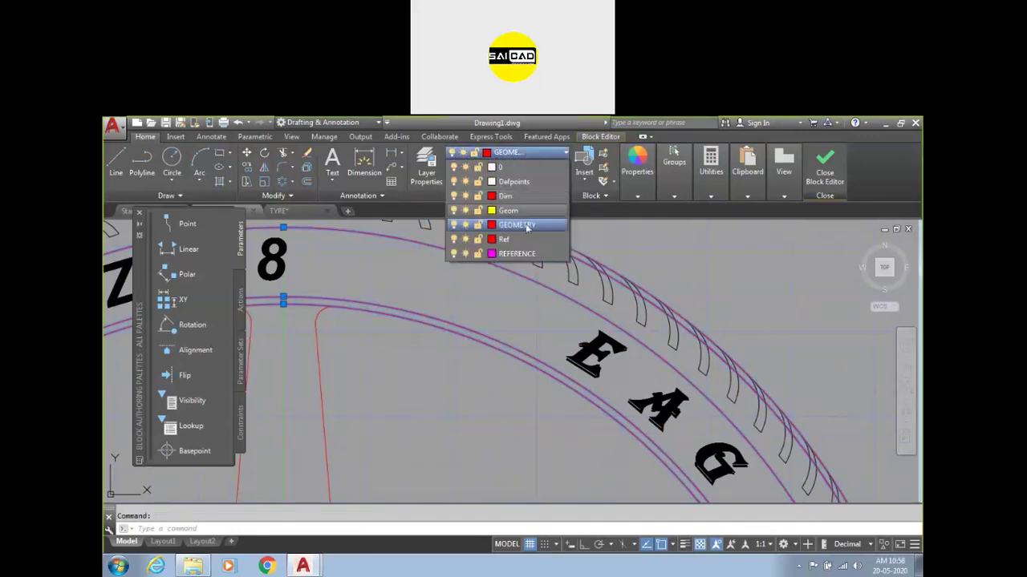
click(517, 226)
scroll(530, 232, down, 3)
scroll(708, 269, down, 2)
key(Escape)
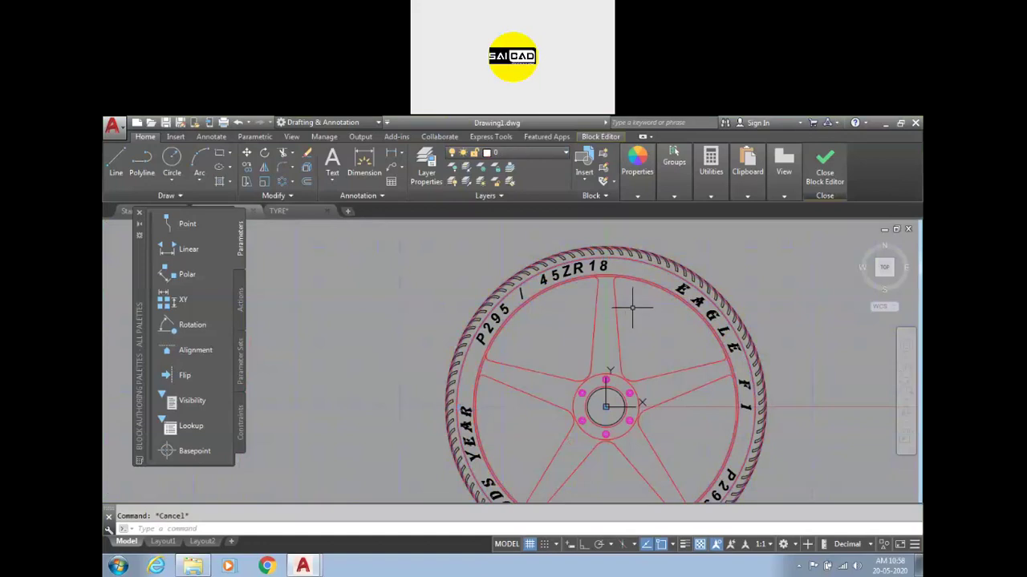
- Close the Block Editor, saving the changes to TYRE, and inspect both tyres in Drawing1
click(818, 174)
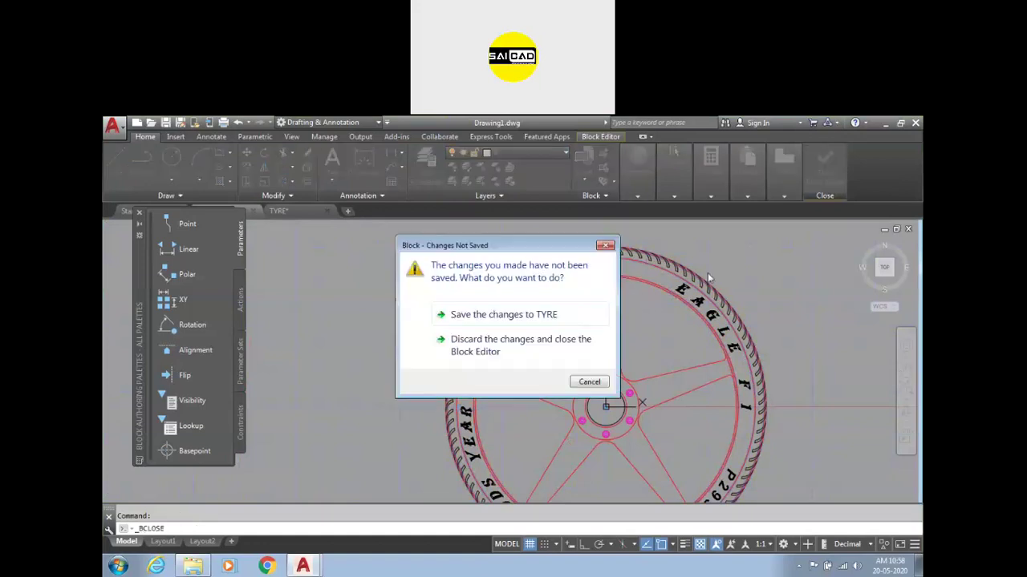
click(514, 319)
scroll(706, 300, up, 2)
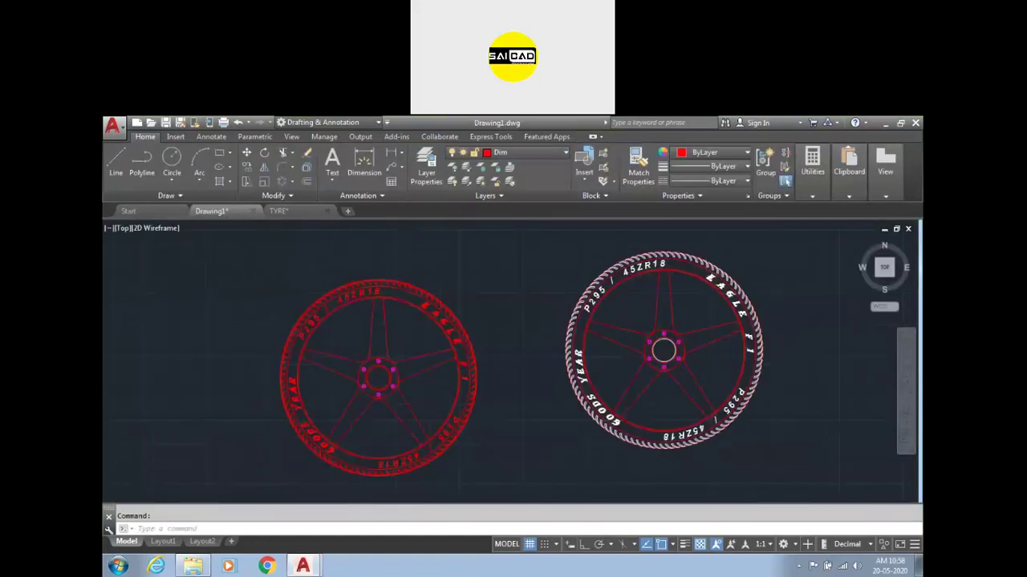
- Erase the left red tyre from Drawing1
scroll(710, 302, down, 2)
scroll(666, 329, up, 2)
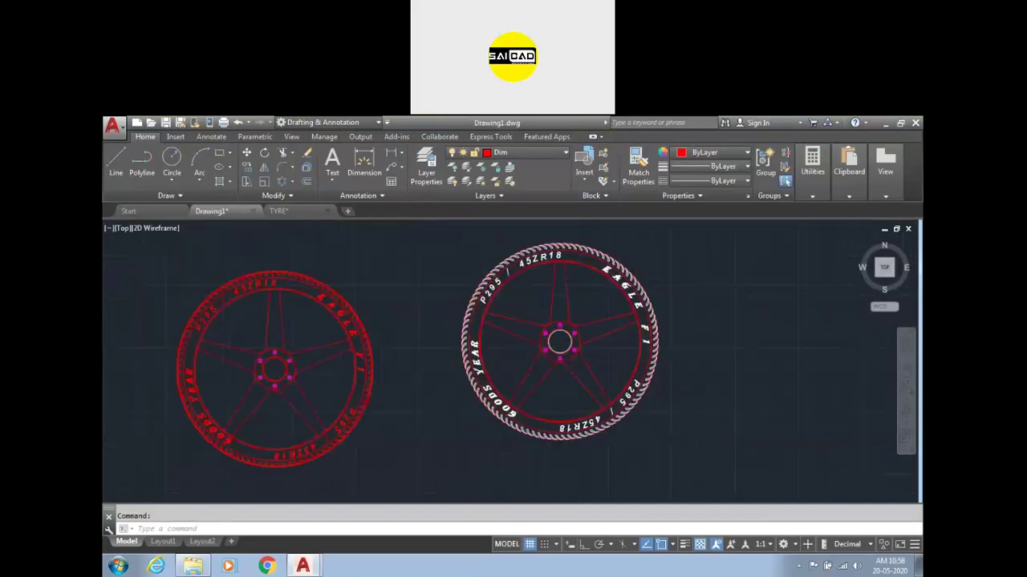
click(348, 316)
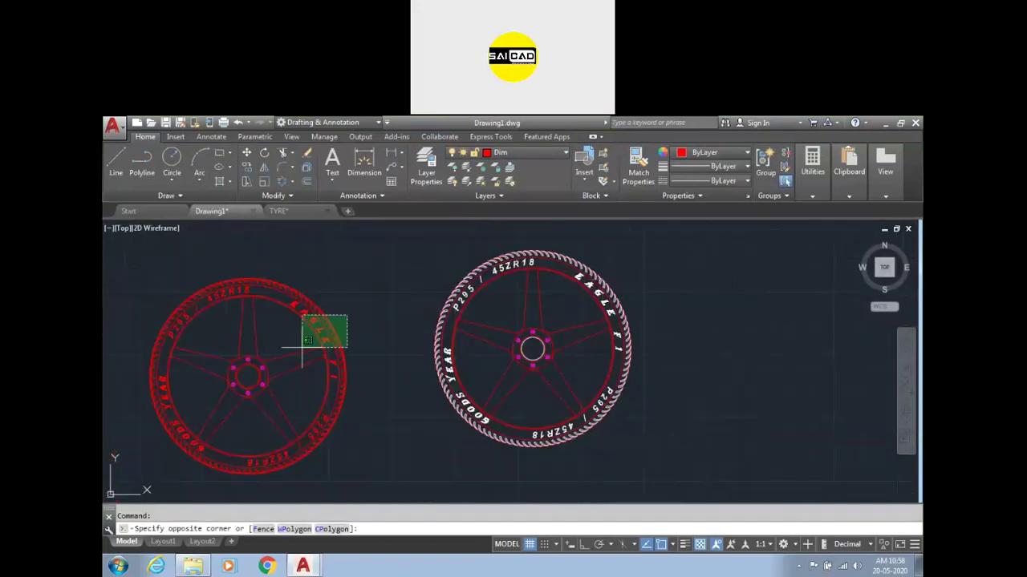
click(288, 370)
key(Delete)
scroll(533, 349, down, 10)
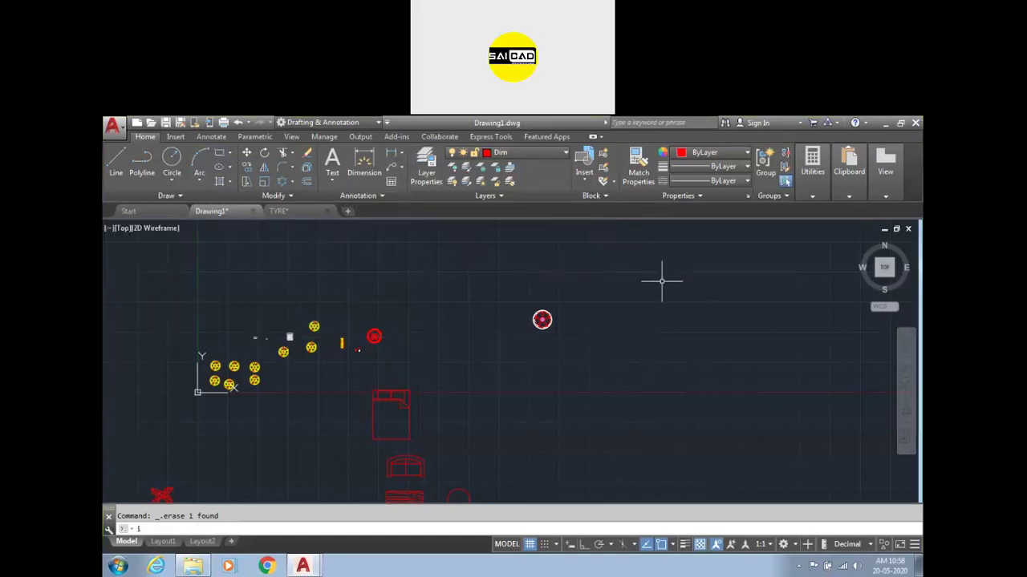
text(i)
key(Return)
click(493, 275)
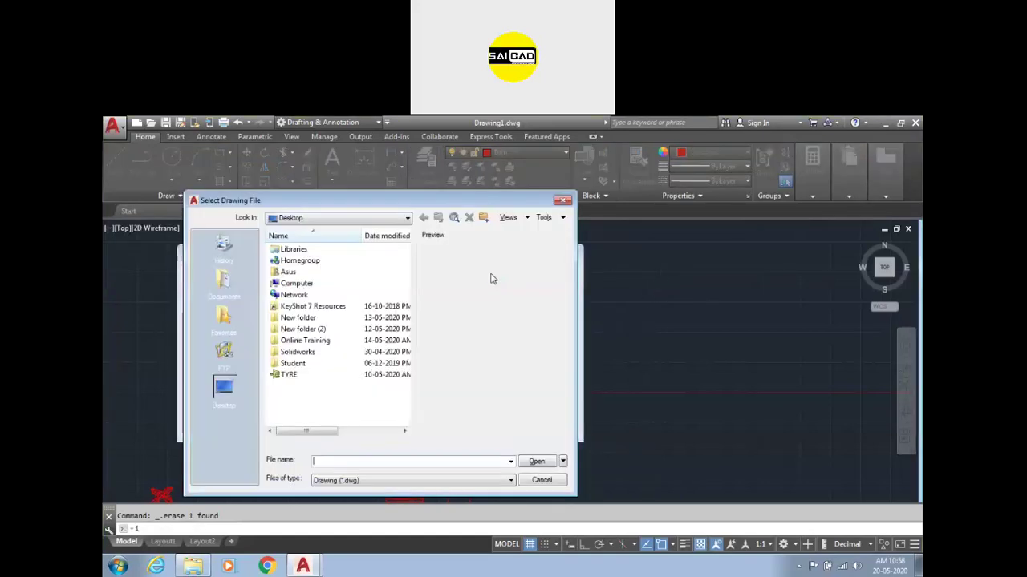
click(293, 377)
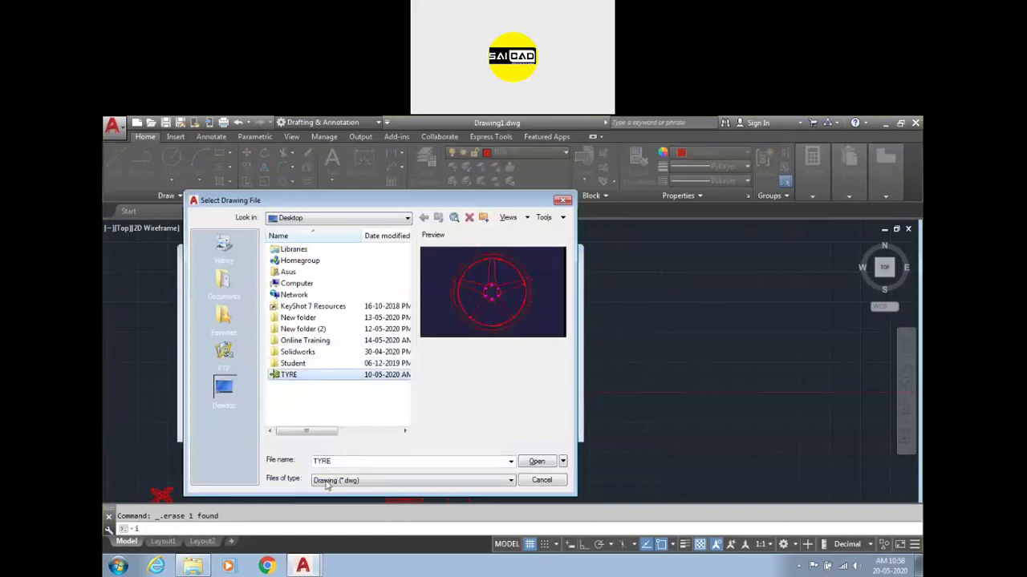
click(558, 482)
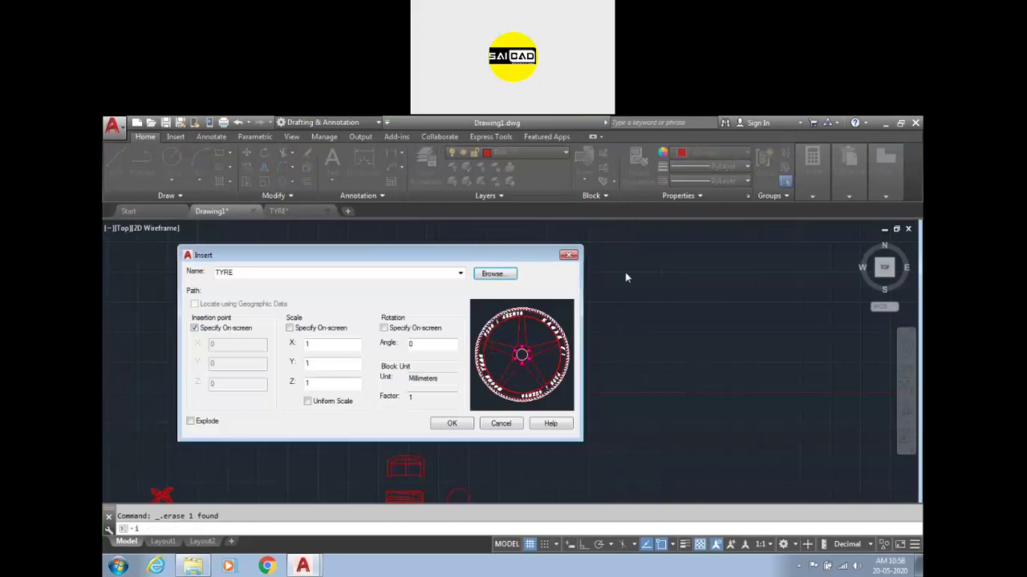
click(567, 256)
- Select all of the car's linework in Drawing1 and run WBLOCK on it
scroll(571, 348, down, 2)
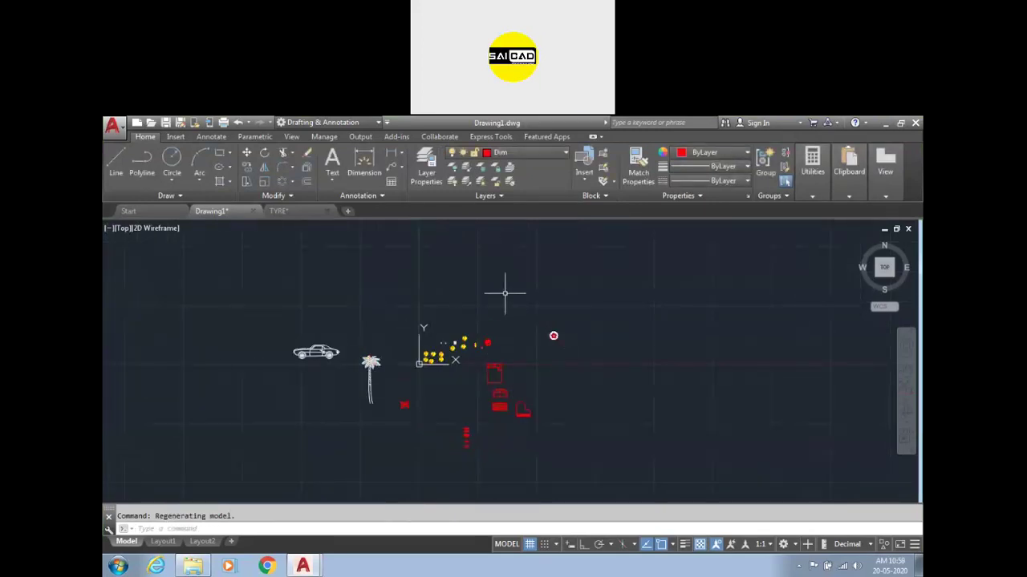
scroll(381, 369, up, 4)
scroll(580, 329, down, 2)
scroll(345, 322, up, 2)
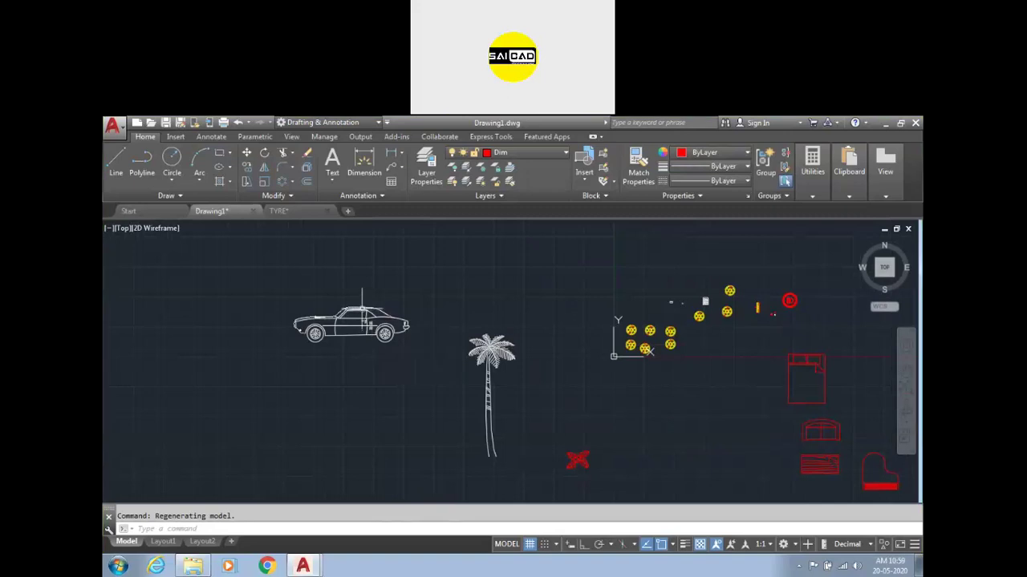
scroll(343, 305, up, 3)
scroll(485, 295, down, 2)
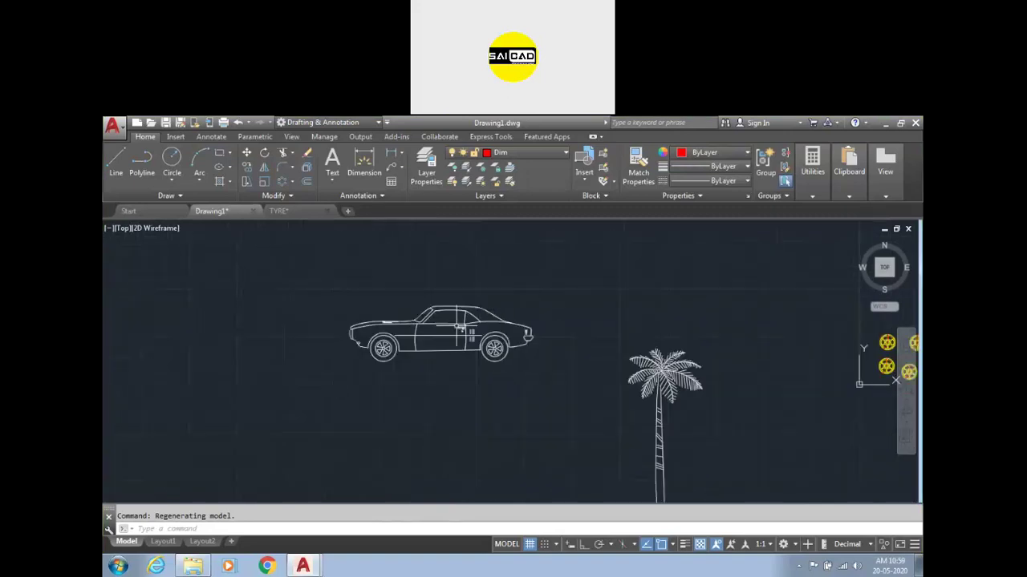
scroll(426, 329, up, 3)
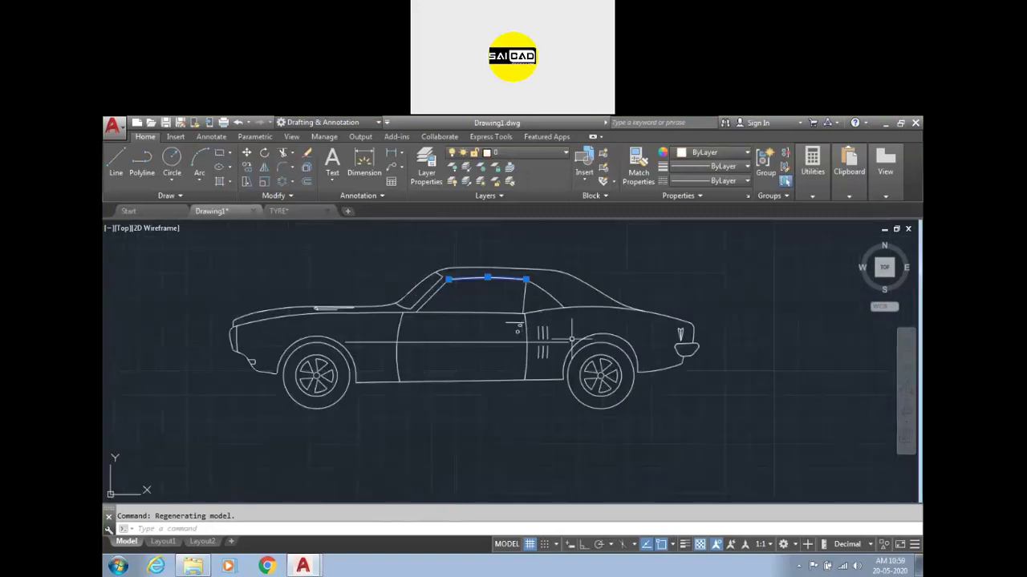
click(724, 268)
click(734, 238)
click(153, 453)
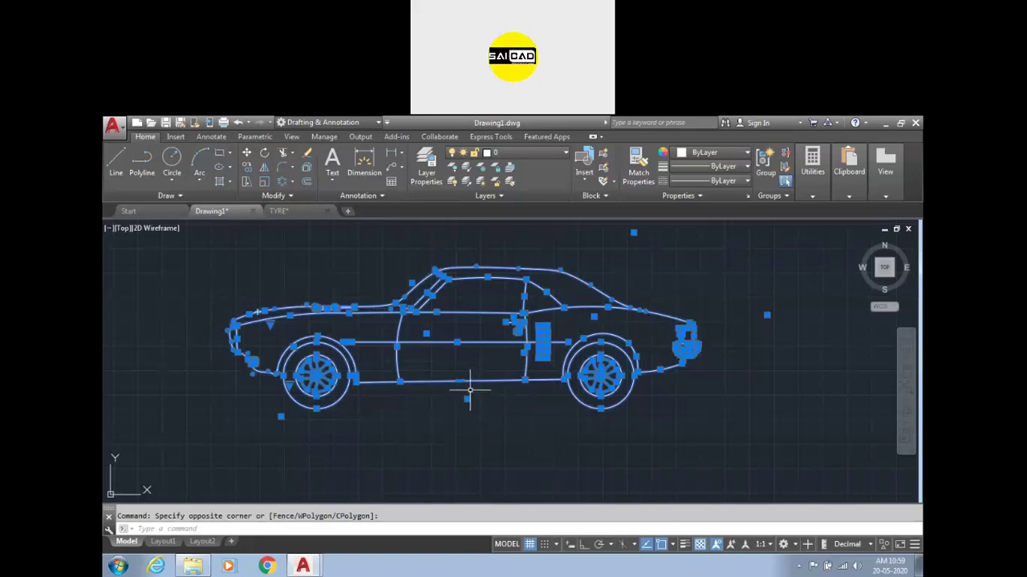
mouse_move(461, 383)
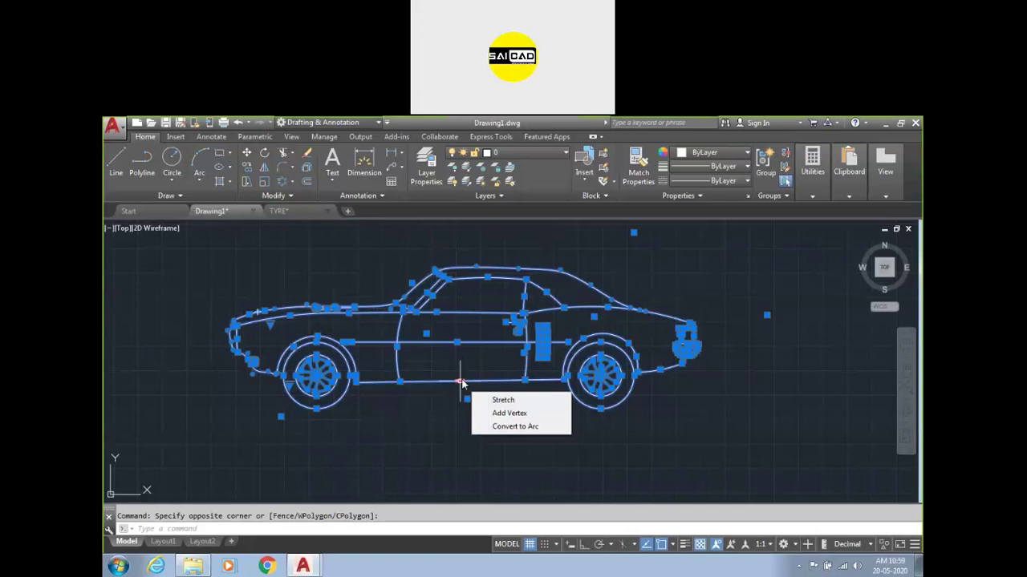
text(WBLOCK)
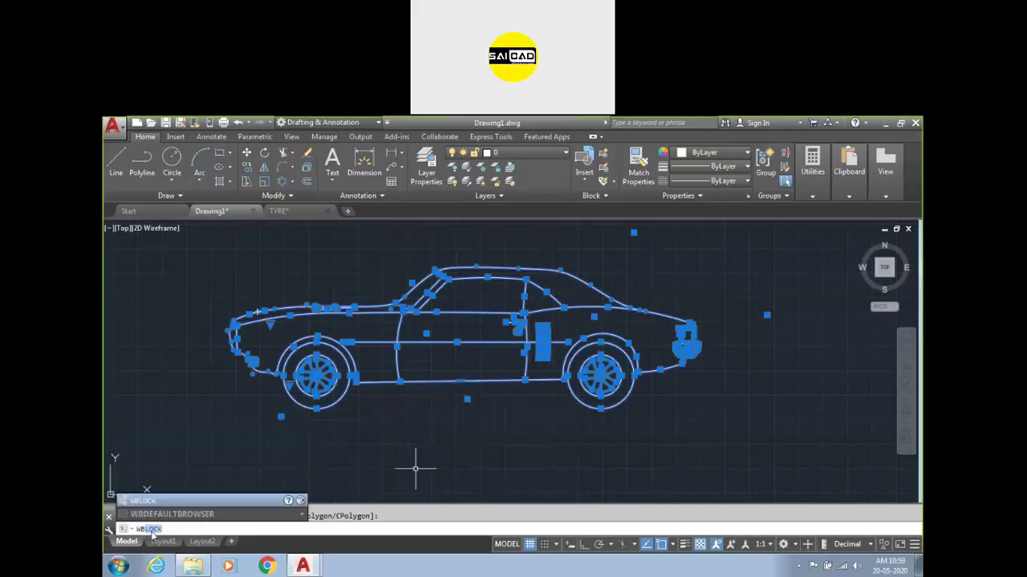
key(Return)
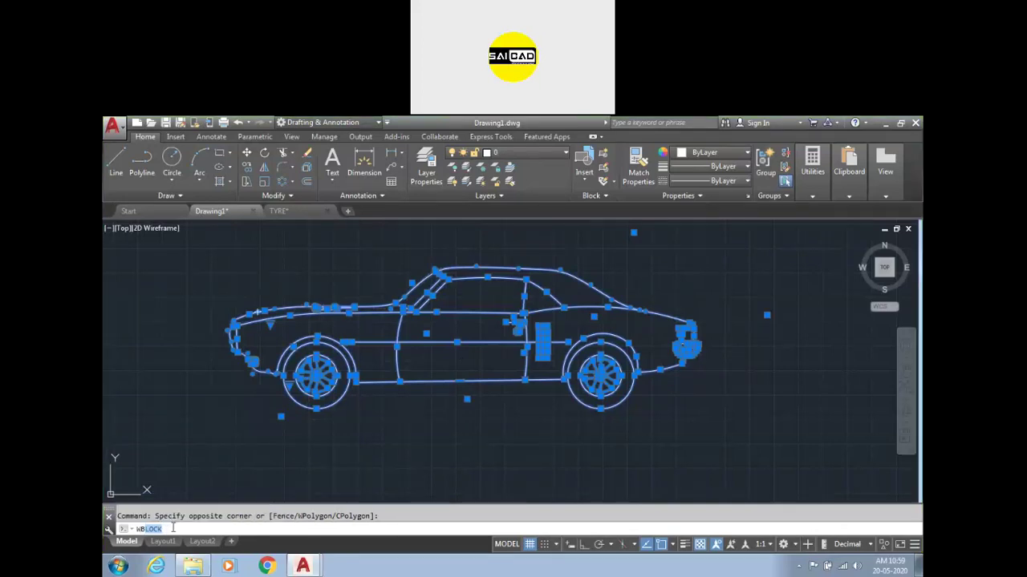
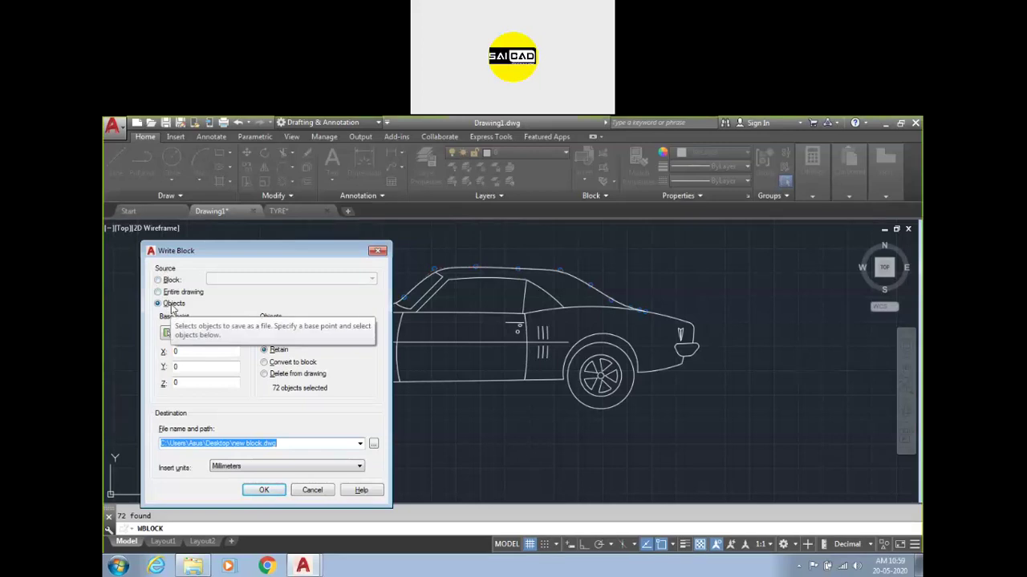
- Write the existing block DWG 1 to the Desktop as DWG 1.dwg, using Block as the source
click(170, 280)
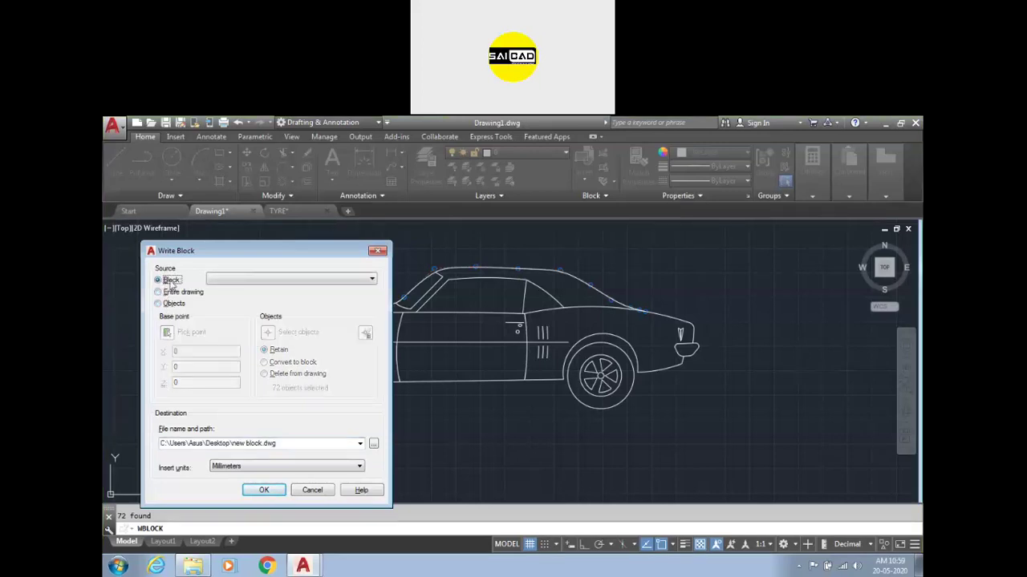
click(237, 280)
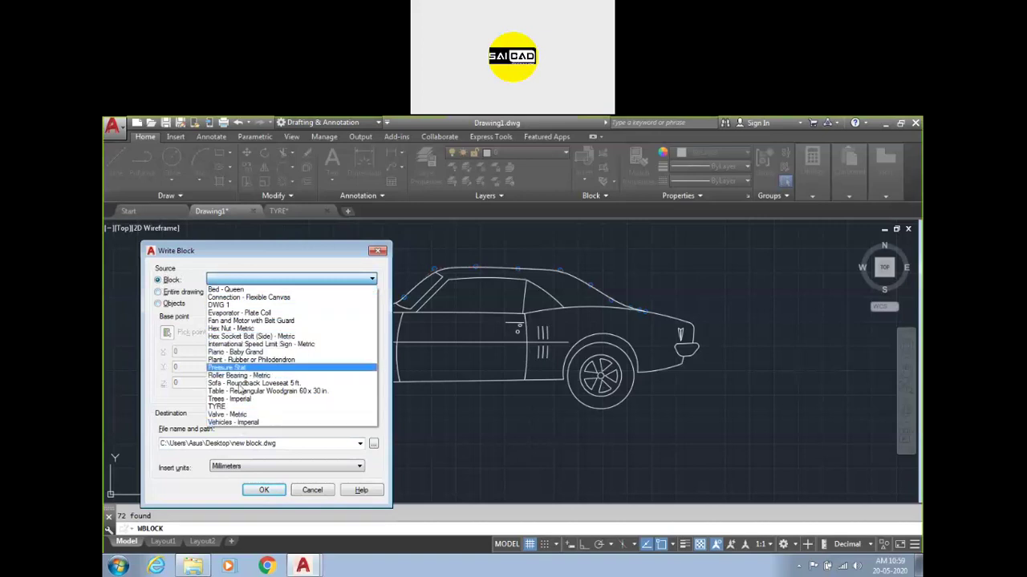
click(233, 306)
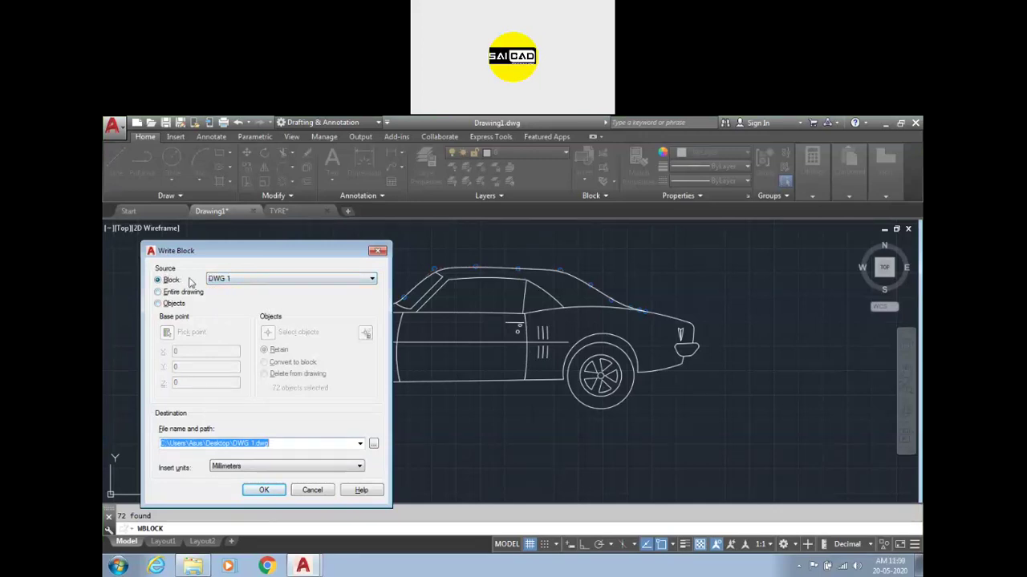
click(373, 445)
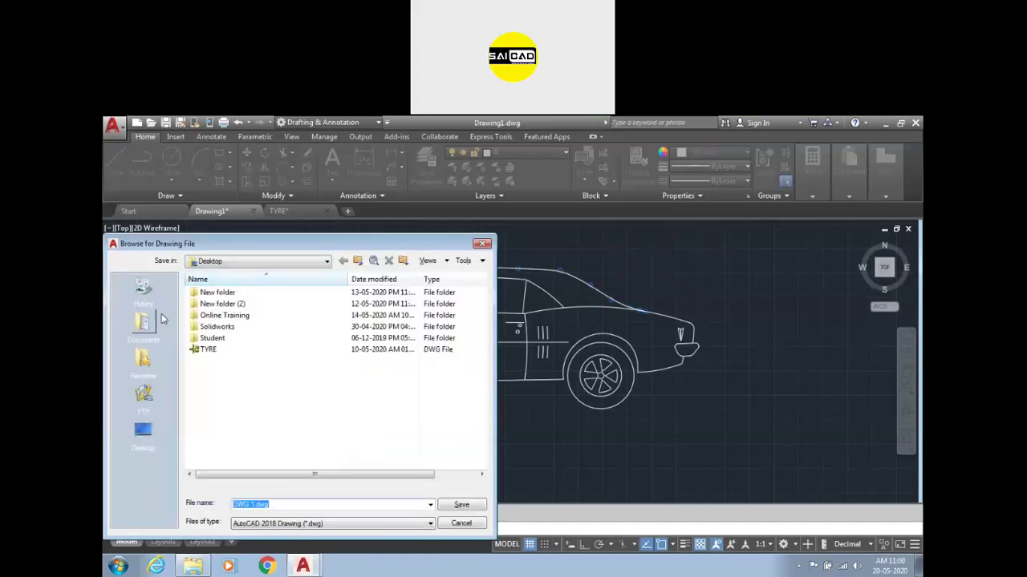
click(144, 431)
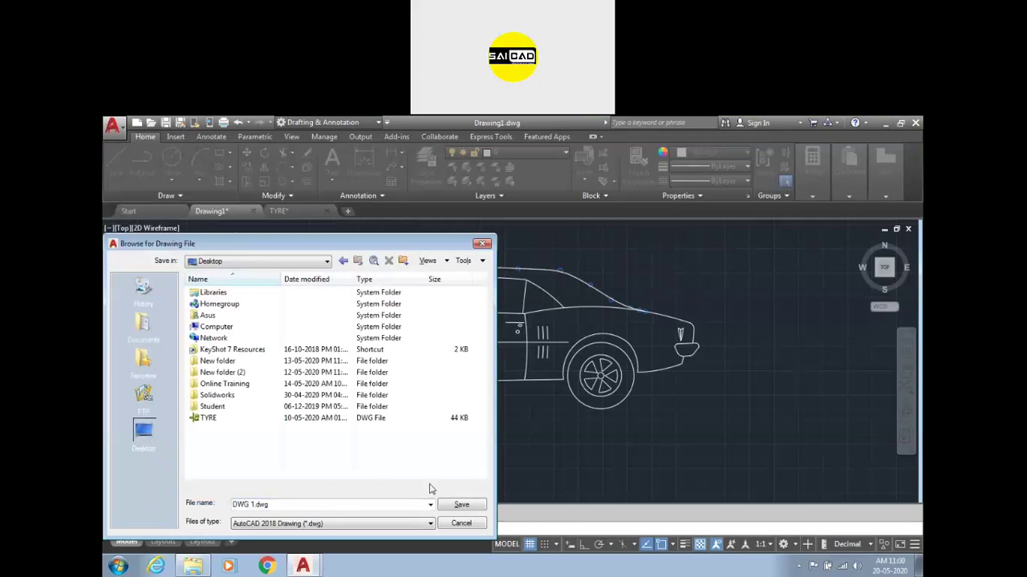
click(460, 505)
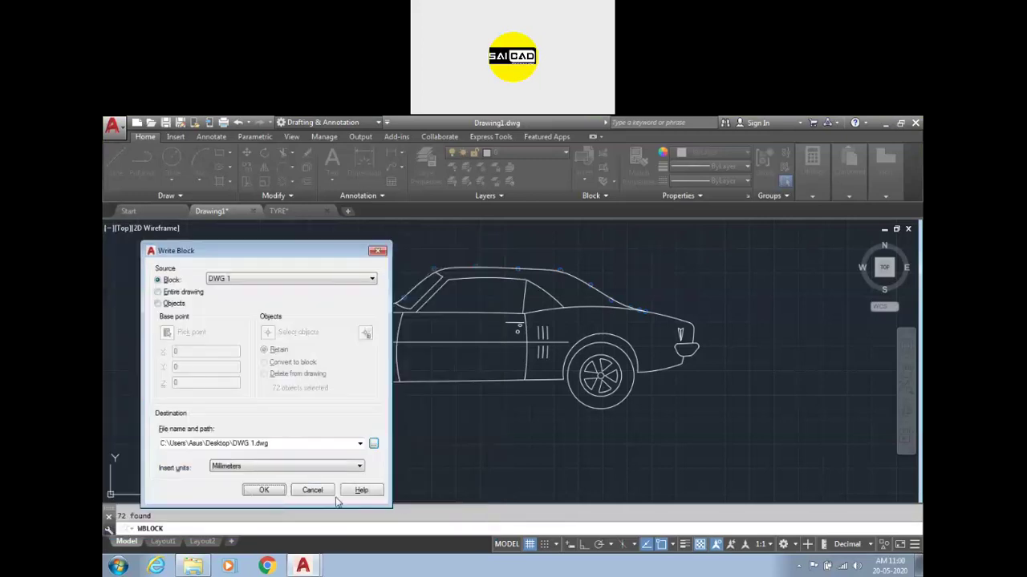
click(264, 490)
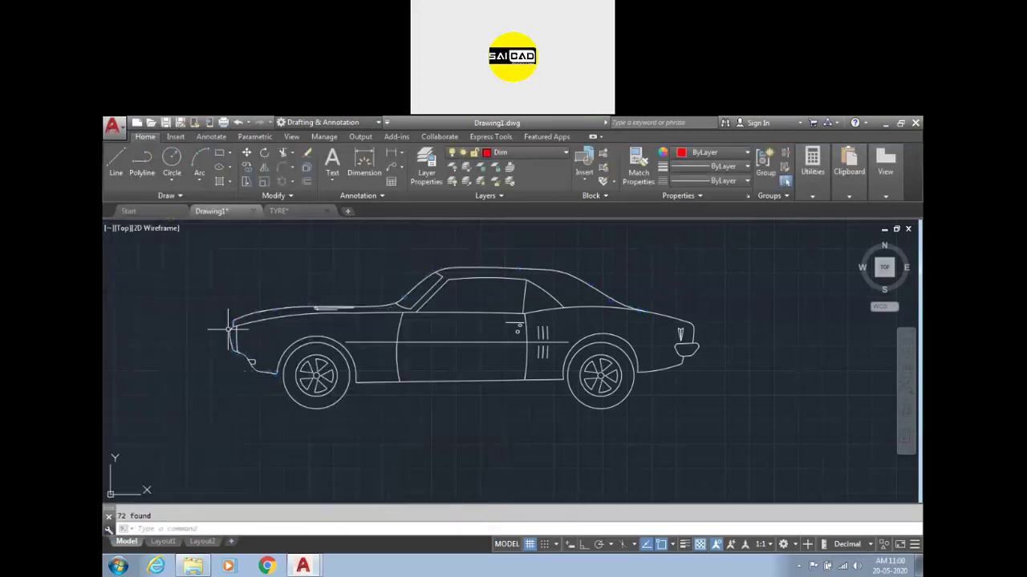
- Check the exported DWG 1 file on the Windows desktop and return to Drawing1 in AutoCAD
click(918, 567)
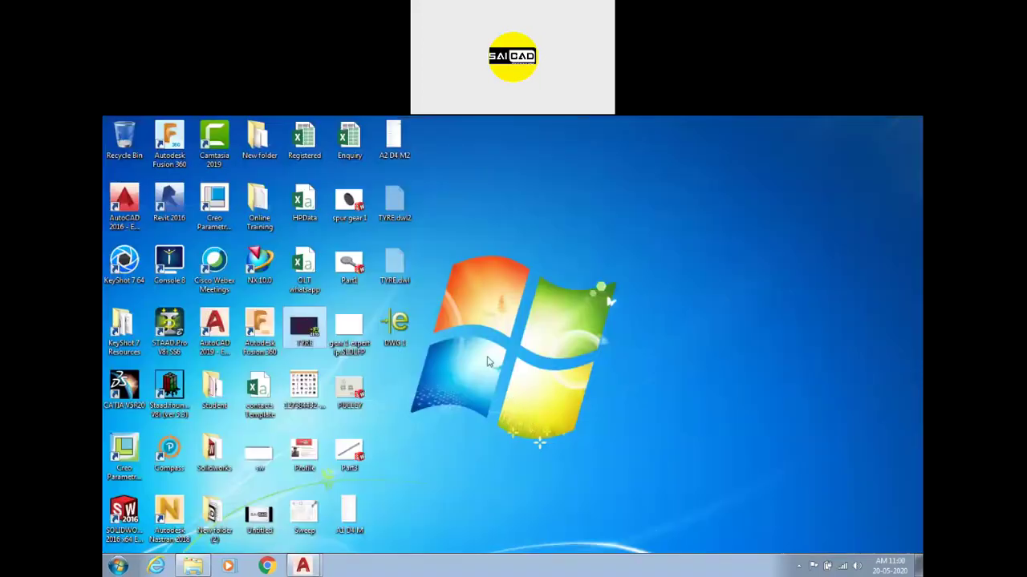
click(391, 438)
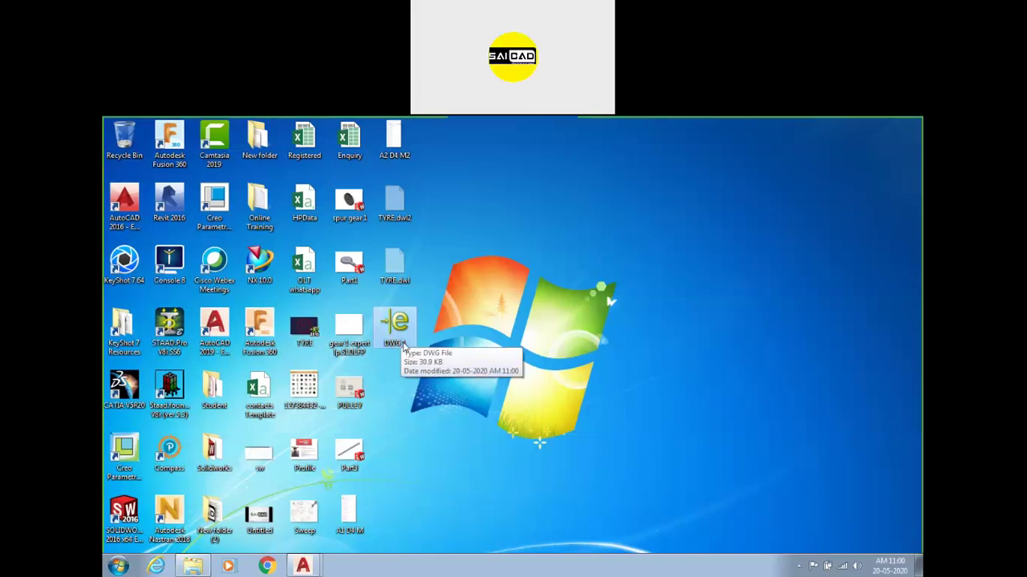
mouse_move(303, 567)
click(298, 520)
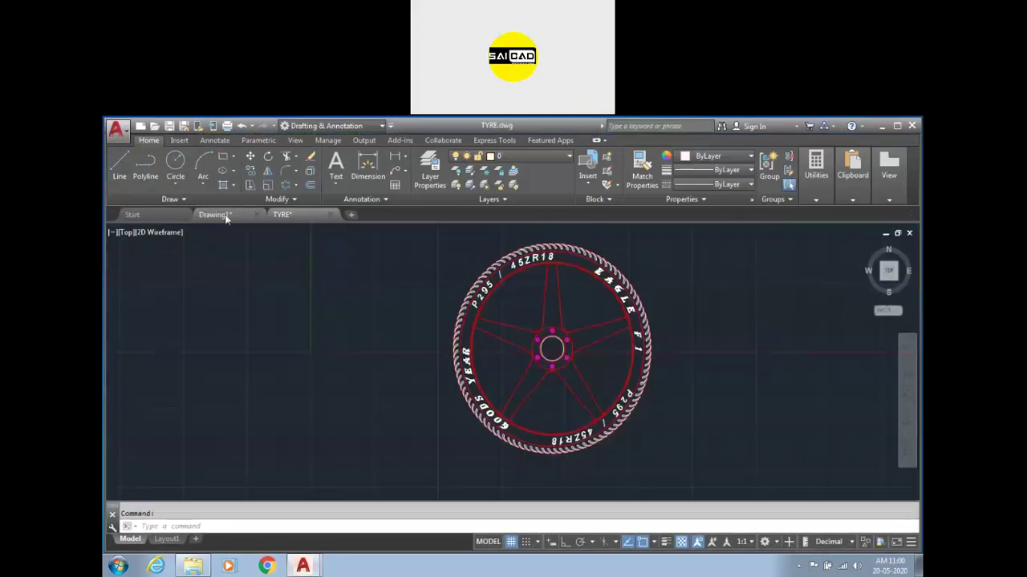
click(225, 216)
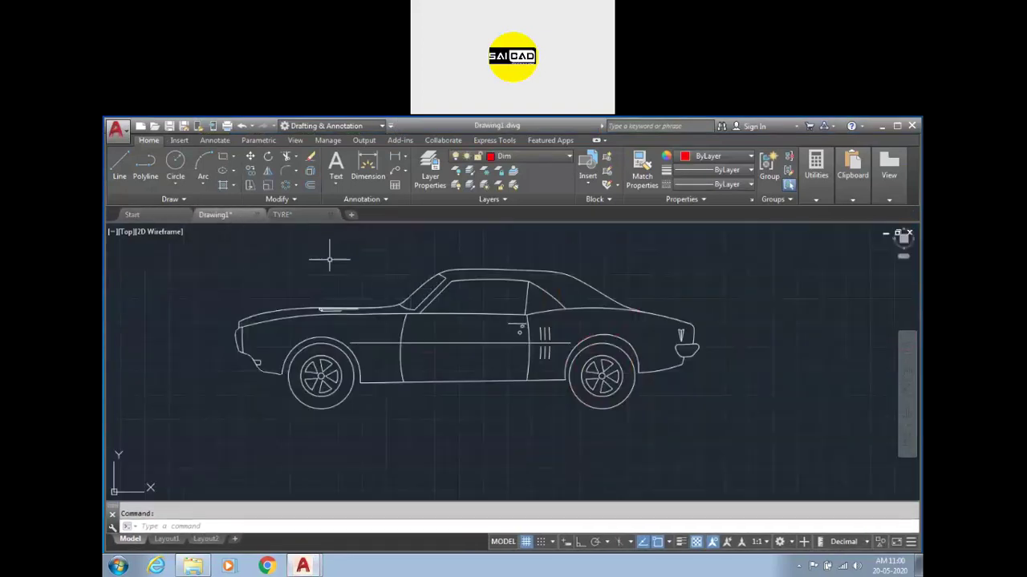
- Start WBLOCK again and set its base point at the centre of the car's front wheel
text(wblock)
key(Return)
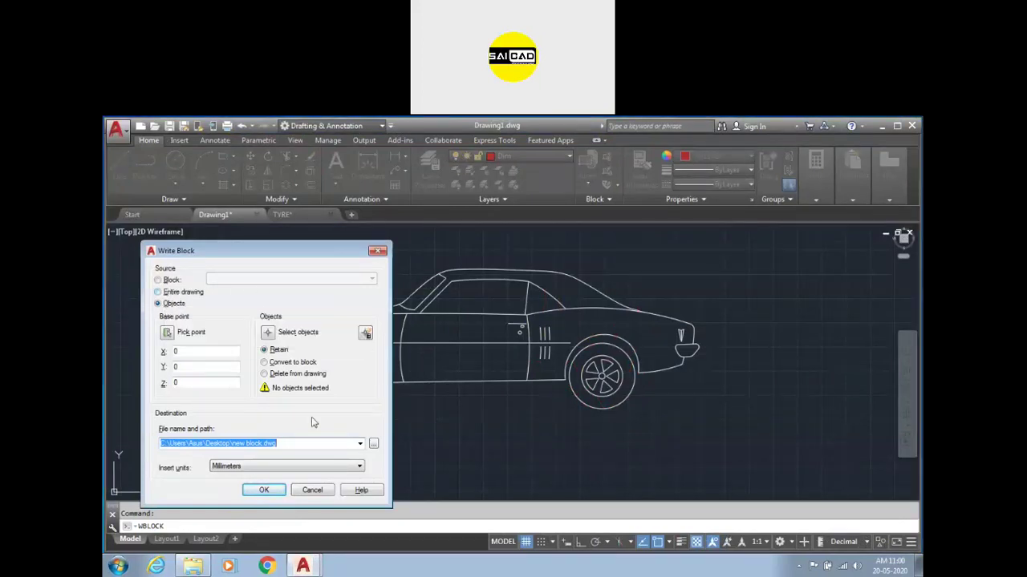
click(167, 332)
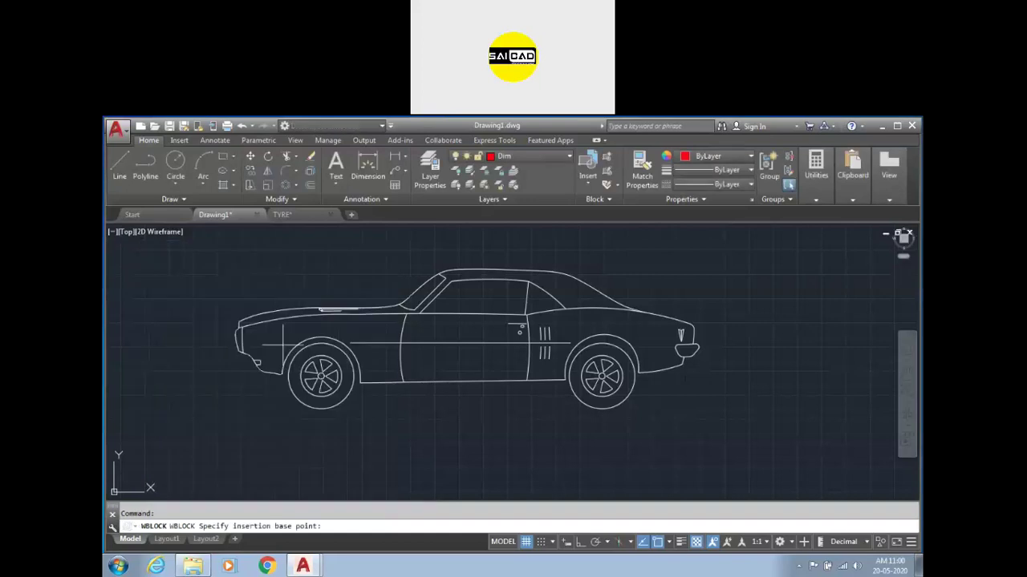
scroll(325, 373, up, 5)
click(342, 378)
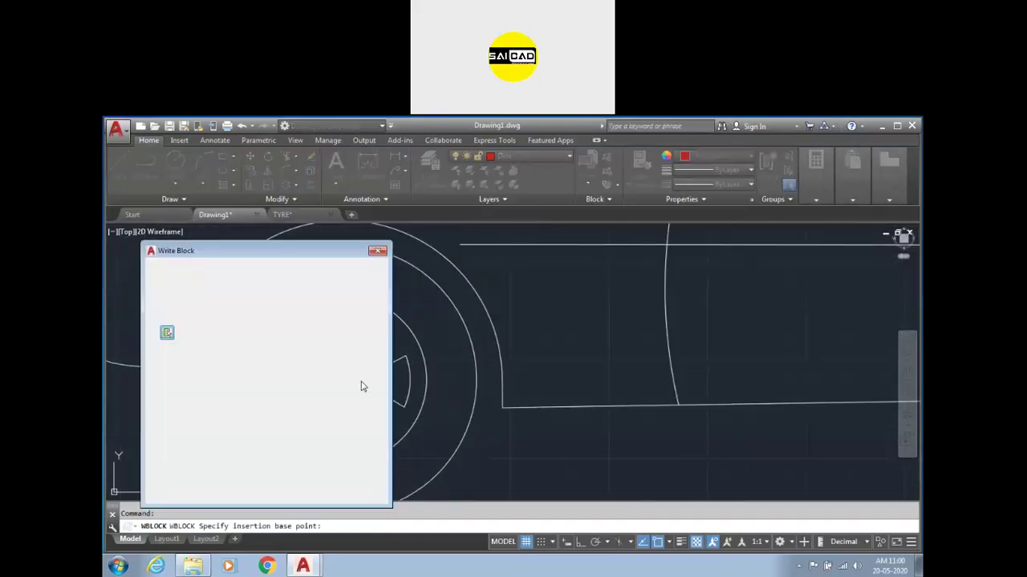
- Select all of the car's objects as the contents of the written block
click(268, 332)
scroll(482, 369, down, 5)
click(604, 322)
click(376, 412)
click(621, 345)
click(357, 433)
key(Return)
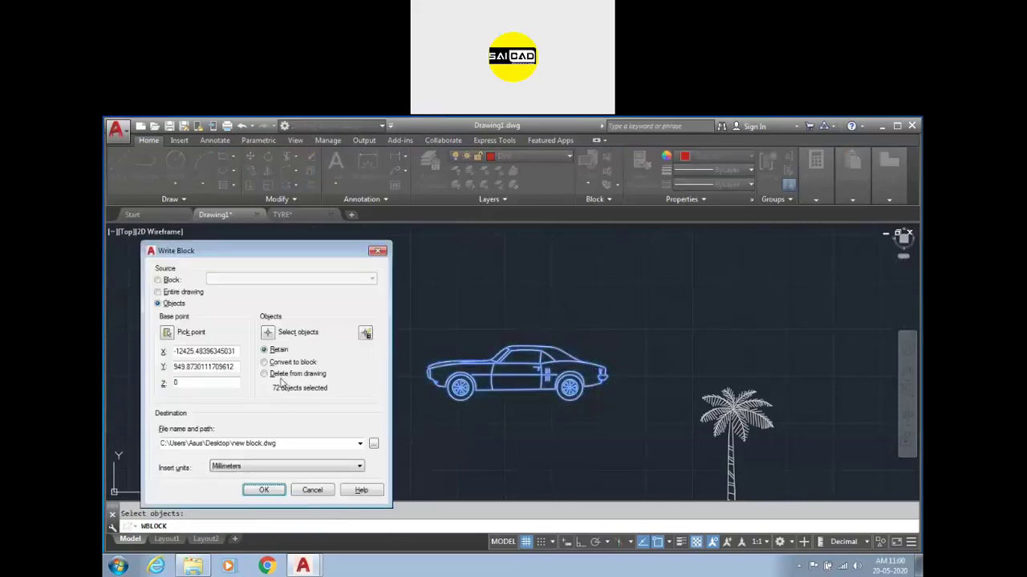
- Write the car to new block.dwg on the Desktop with its objects converted to a block, and check the saved file there
click(265, 362)
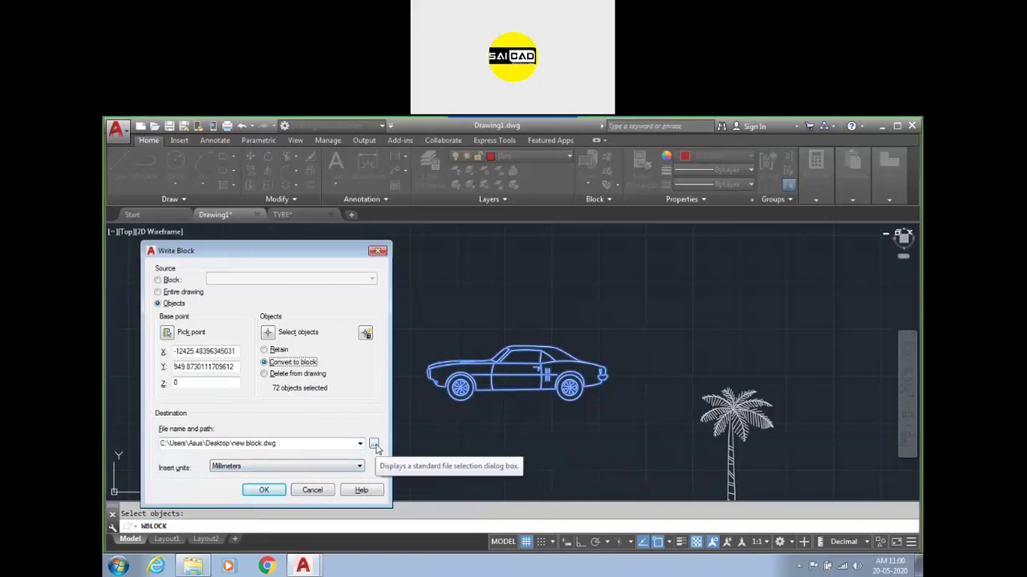
click(231, 444)
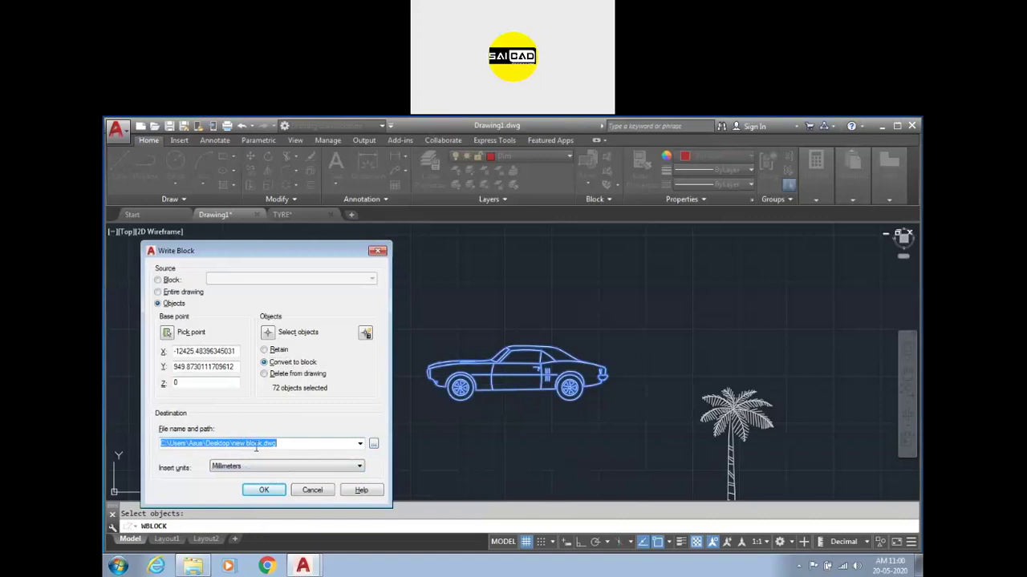
click(264, 491)
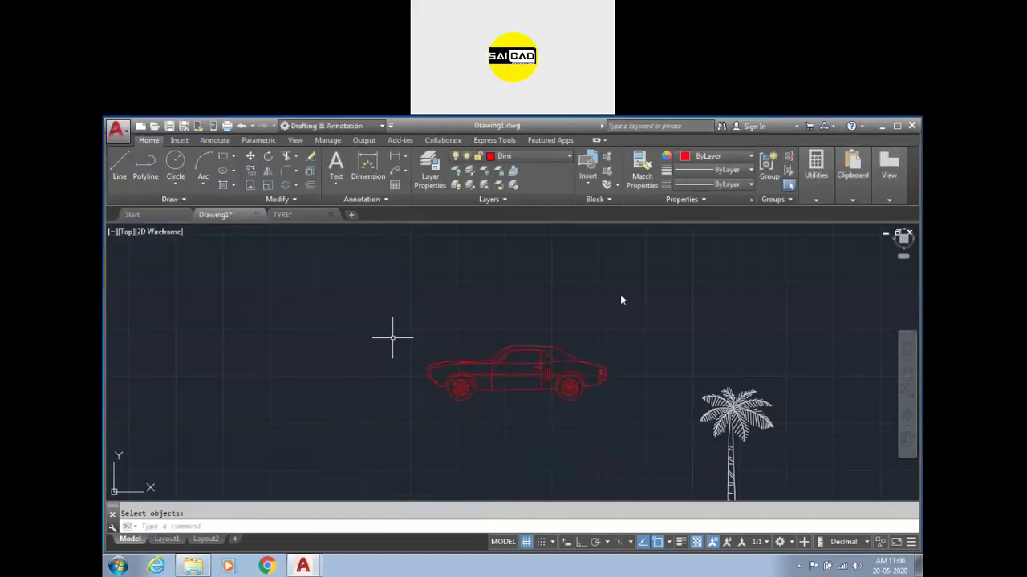
key(super+d)
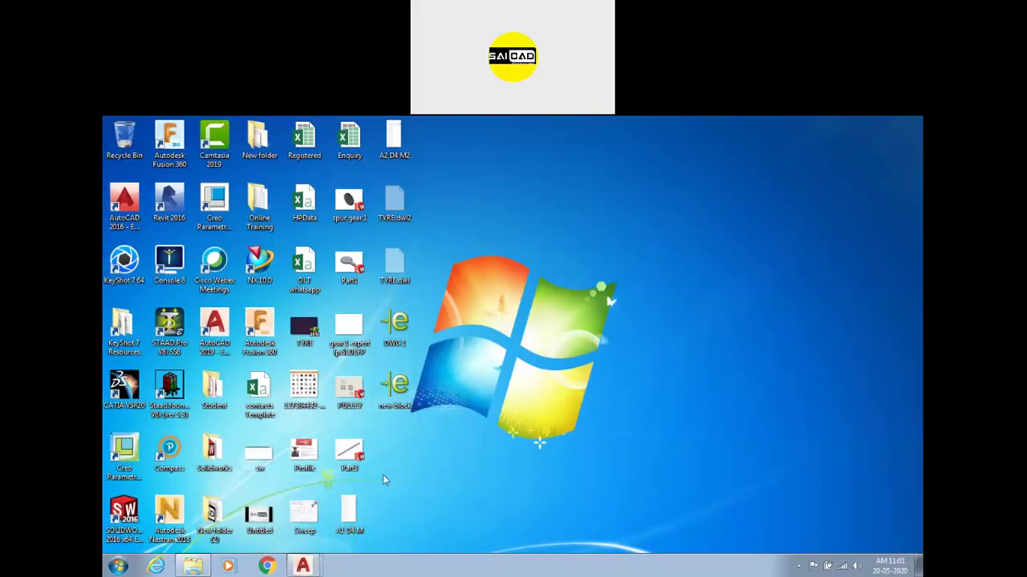
key(super+d)
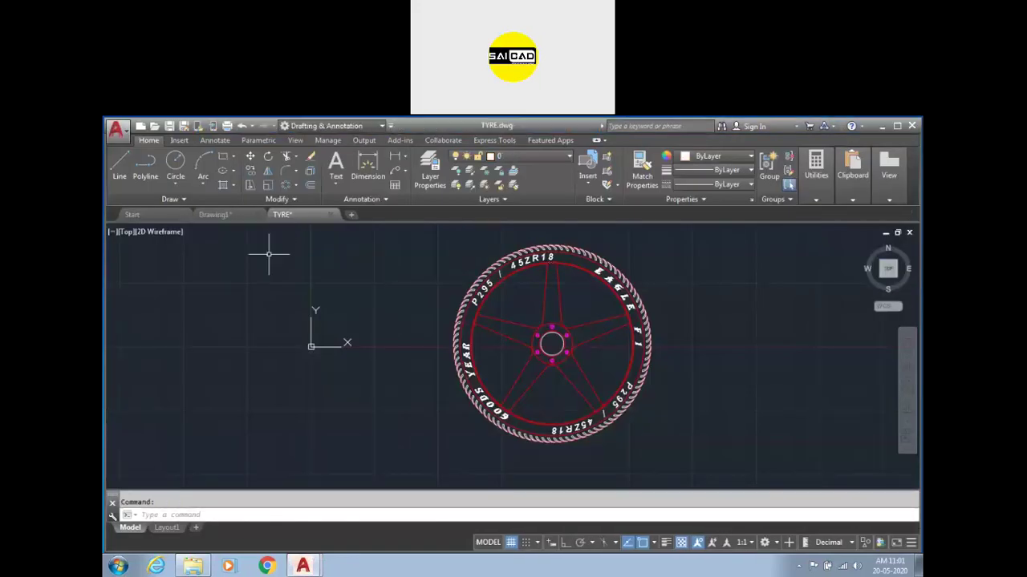
- Insert new block.dwg from the Desktop at scale 1 and place the car beside the tyre in the TYRE drawing
scroll(328, 345, down, 4)
text(i)
key(Return)
click(461, 273)
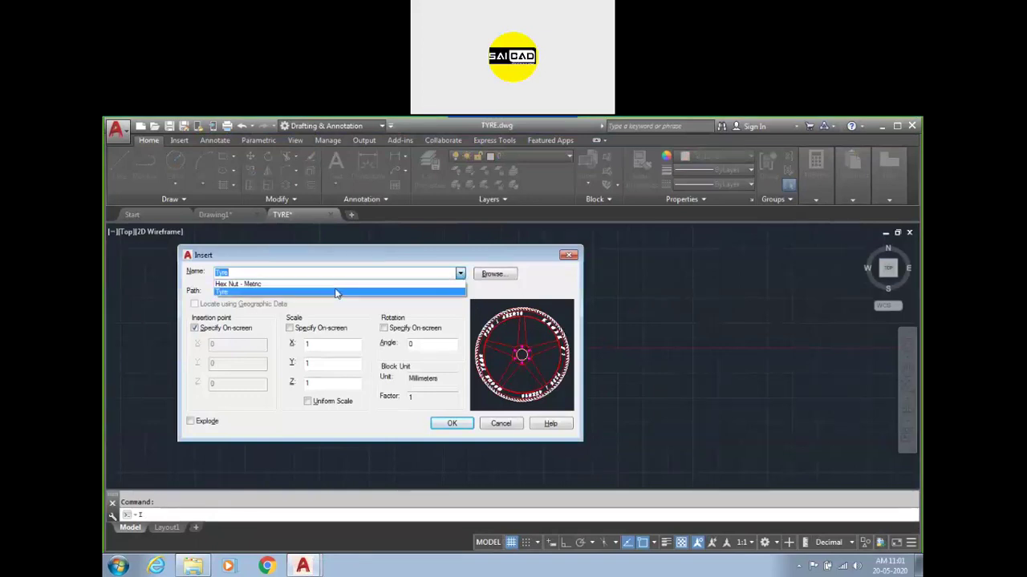
click(493, 276)
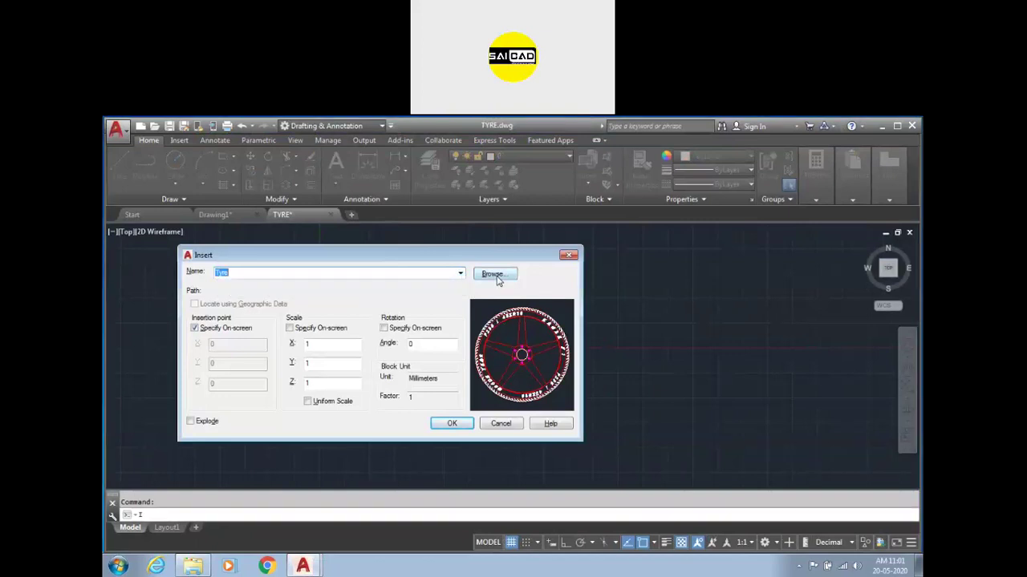
click(493, 275)
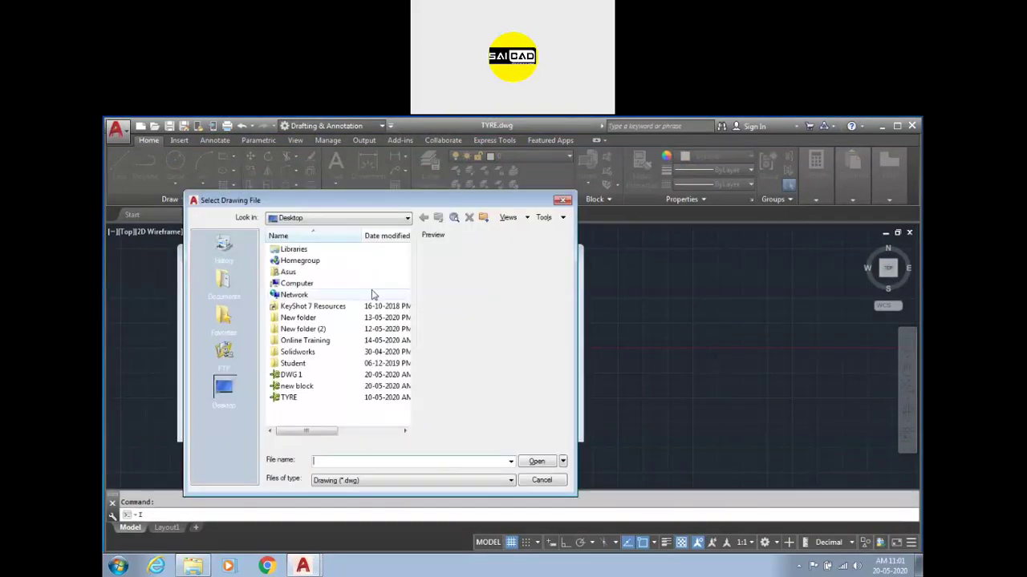
click(294, 388)
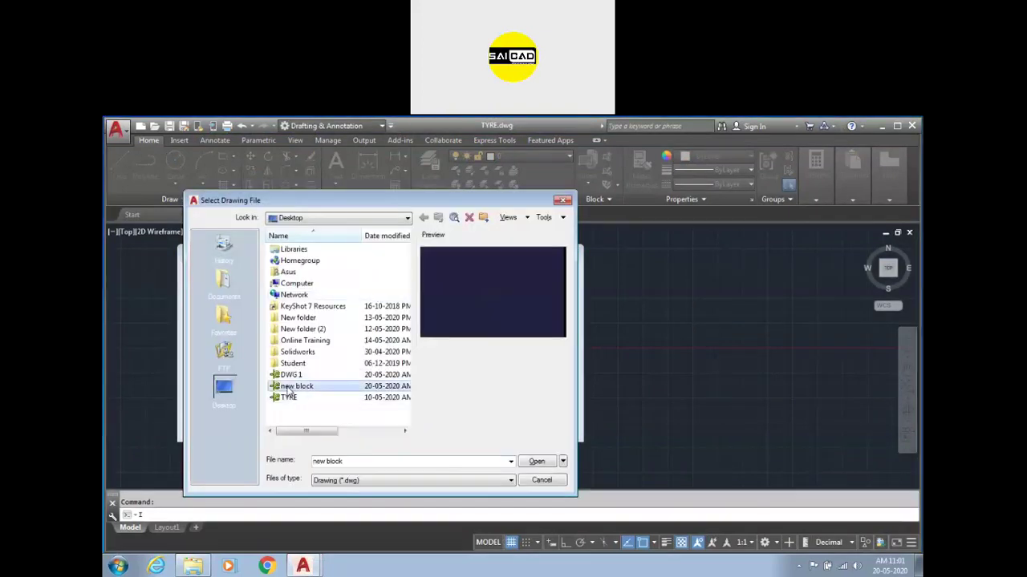
click(535, 462)
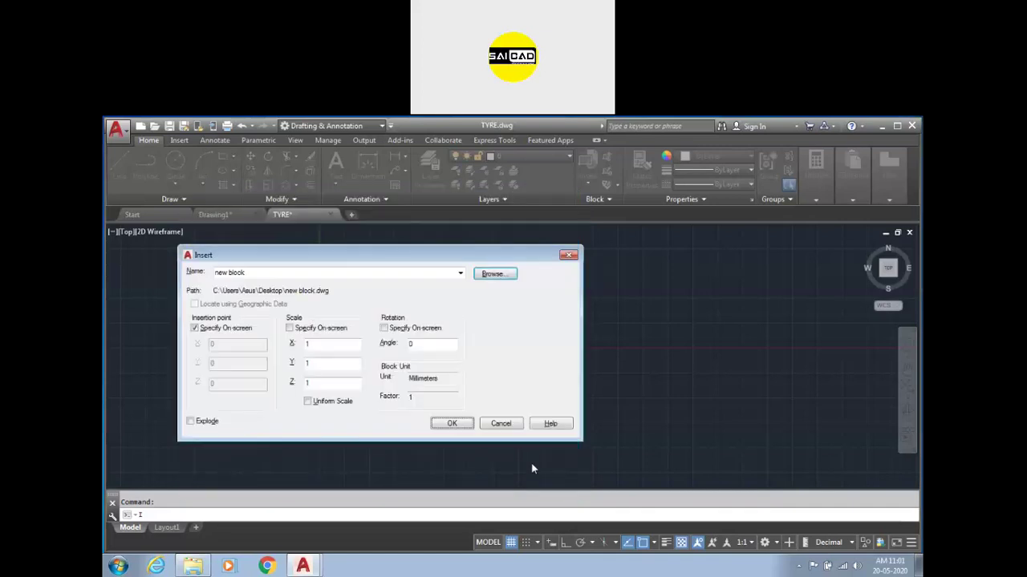
click(452, 424)
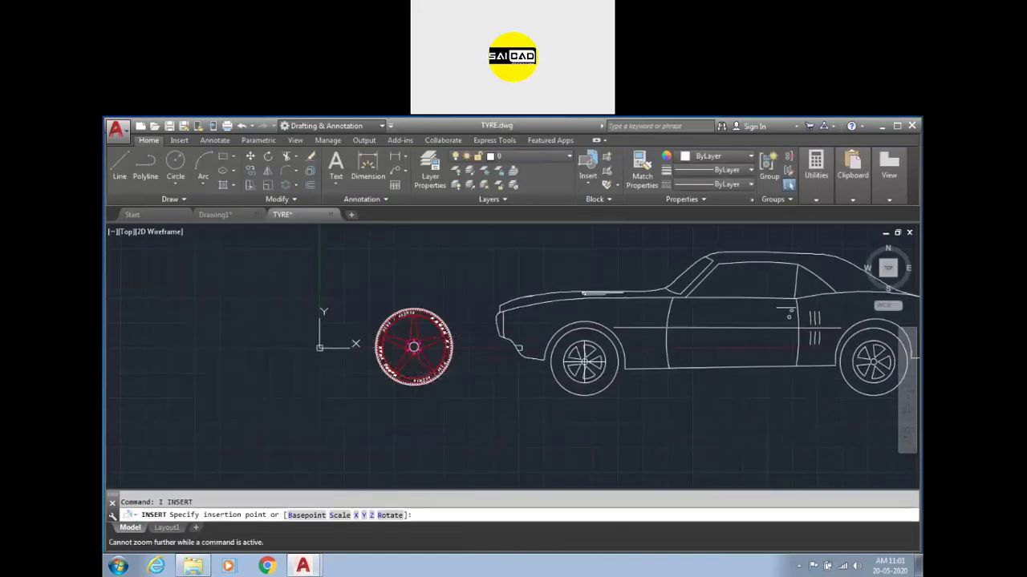
click(413, 346)
scroll(405, 394, down, 3)
- Move the inserted car block by its front-wheel grip, up and further away from the tyre
click(610, 408)
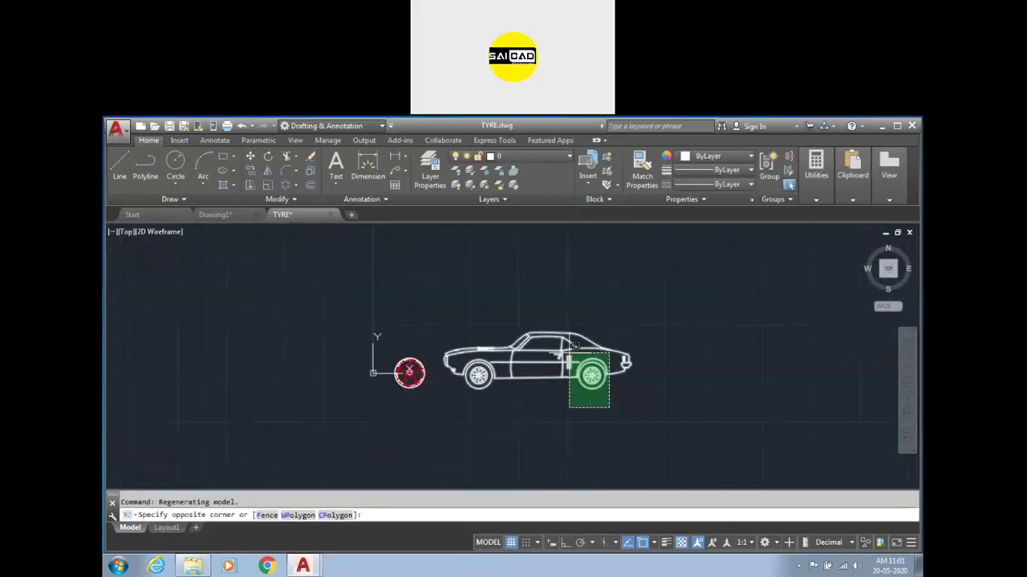
scroll(541, 359, up, 2)
scroll(501, 361, down, 2)
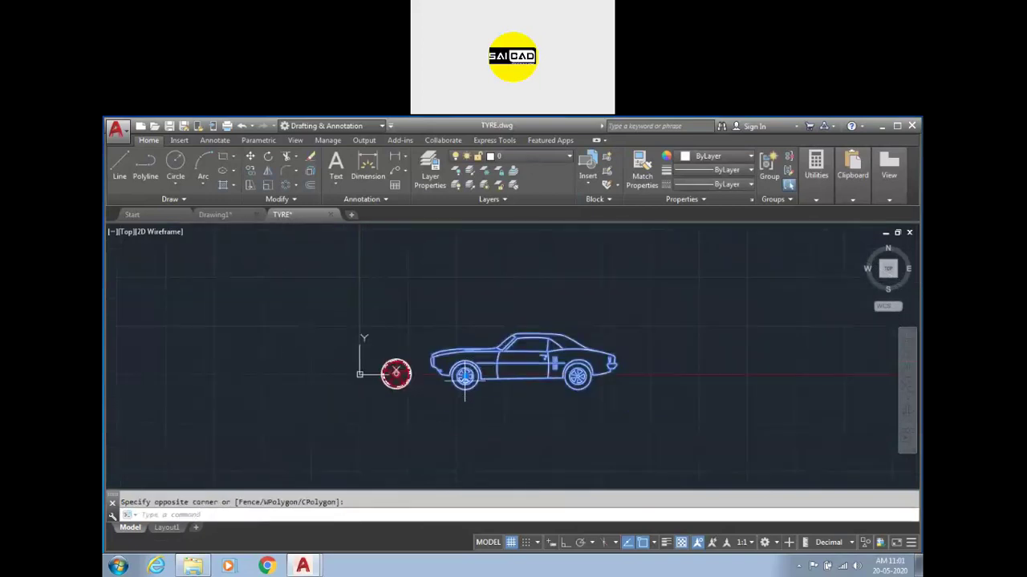
click(466, 375)
click(566, 337)
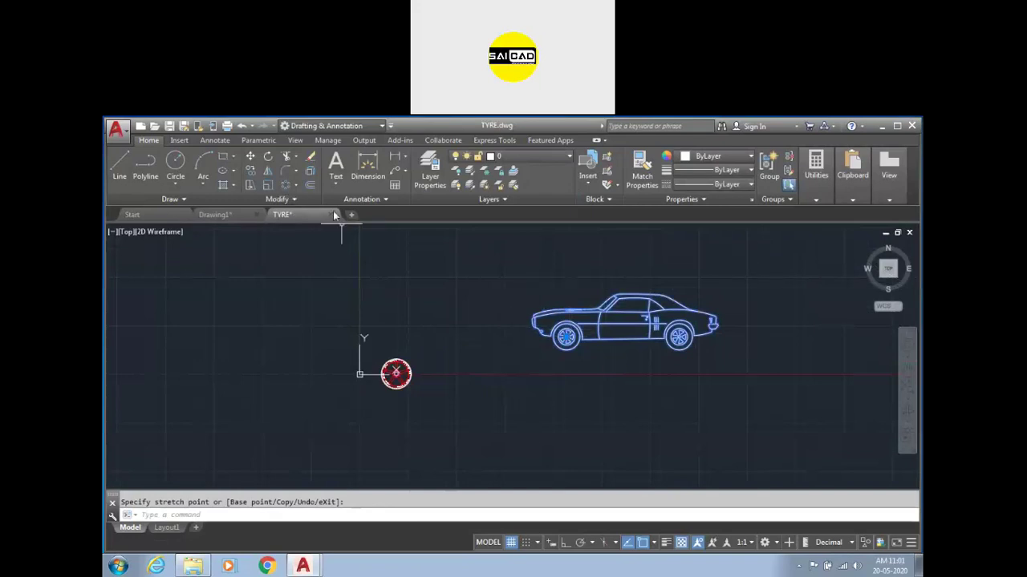
- Insert DWG 1 from the Desktop at scale 1 and place it between the tyre and the car, below them
text(i)
key(Return)
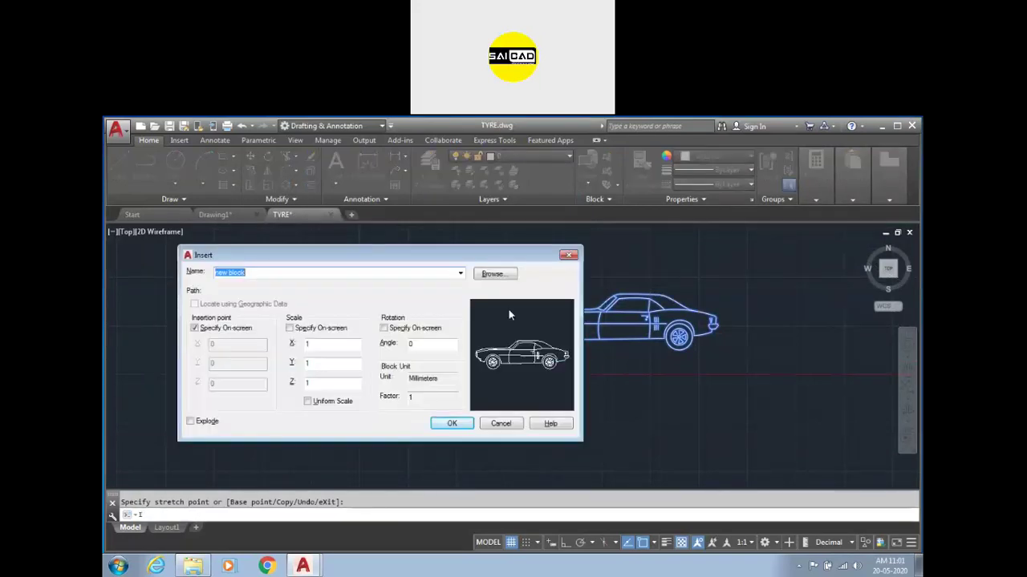
click(460, 274)
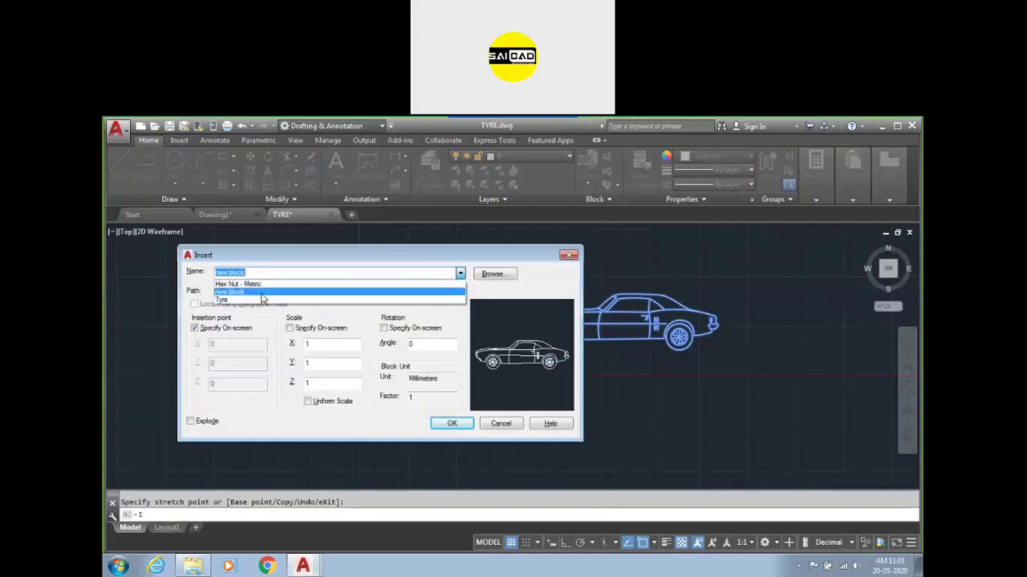
click(493, 274)
click(493, 274)
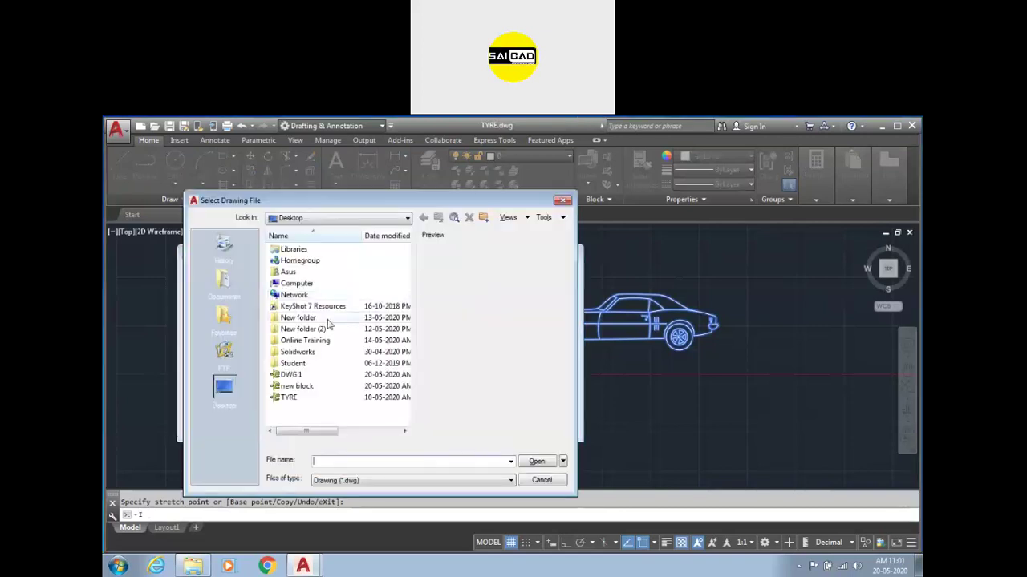
click(291, 375)
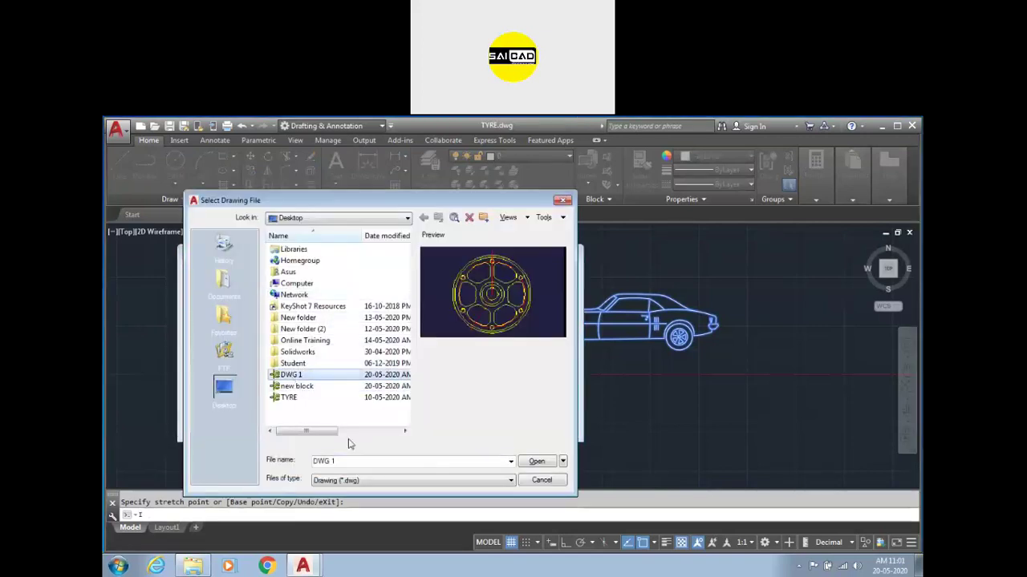
click(533, 464)
click(455, 427)
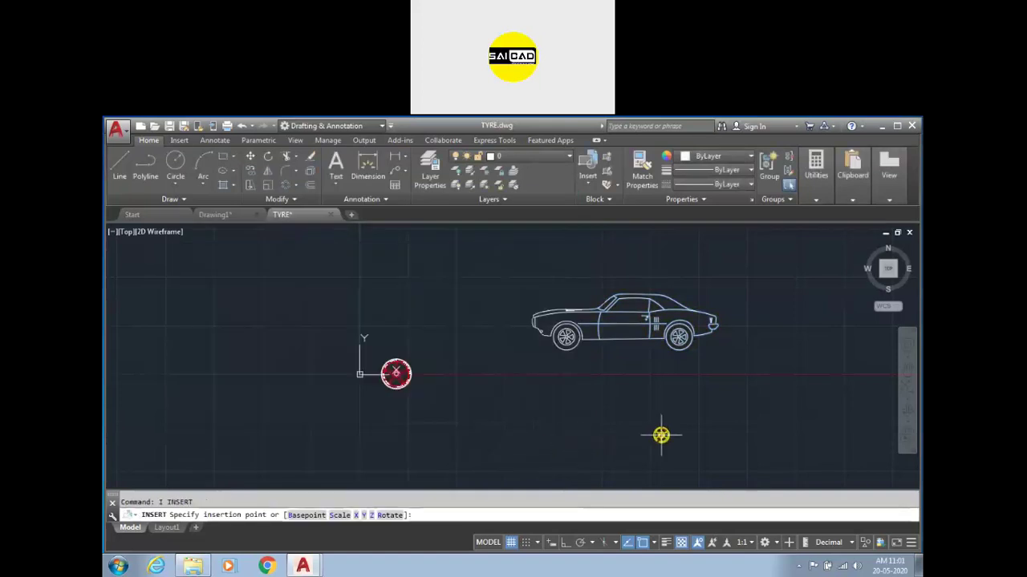
click(464, 393)
- Select the inserted DWG 1 wheel to examine it as a block, and clear the selection
scroll(467, 390, up, 5)
scroll(474, 399, up, 6)
scroll(525, 325, down, 2)
click(585, 291)
click(461, 390)
scroll(461, 391, down, 6)
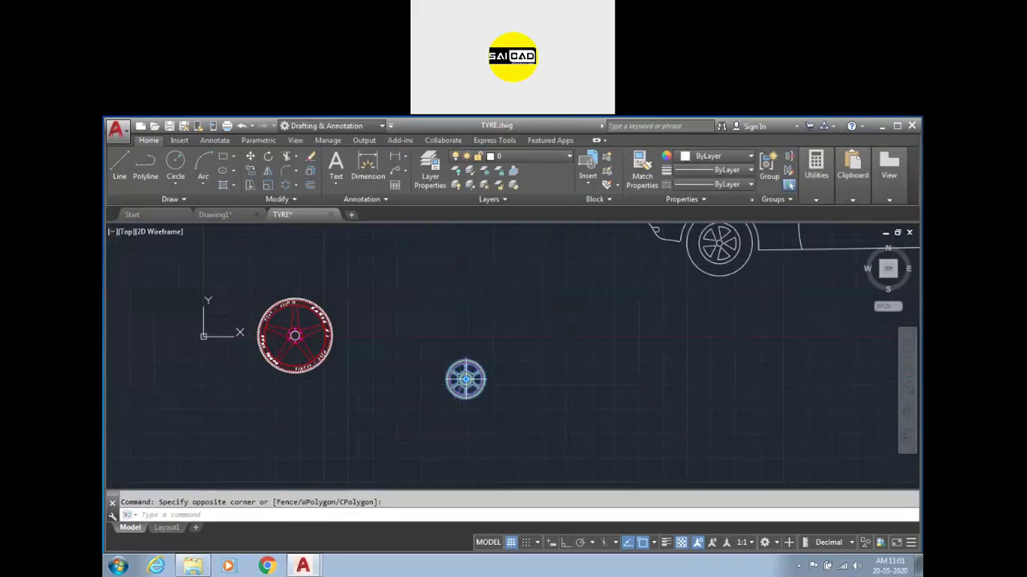
key(Escape)
scroll(473, 389, down, 2)
scroll(465, 380, up, 3)
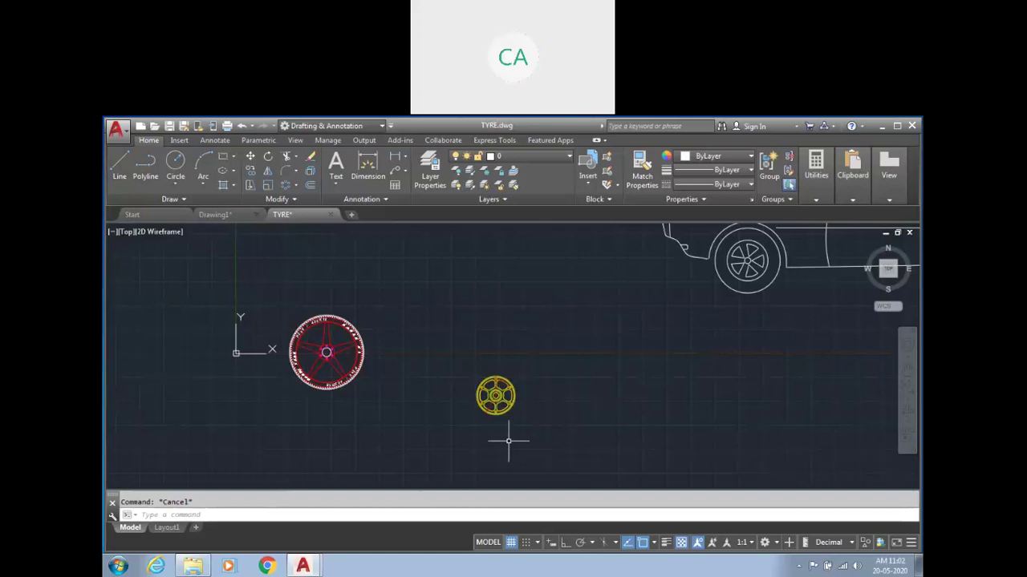
- Reopen Insert to view the exported drawing files on the Desktop, and cancel without inserting any
text(i)
key(Return)
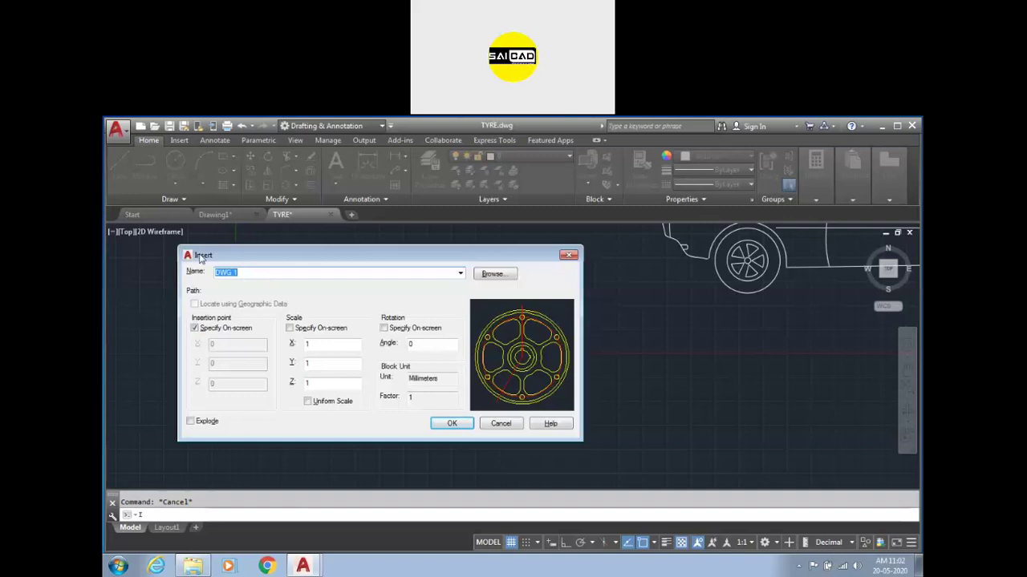
click(486, 273)
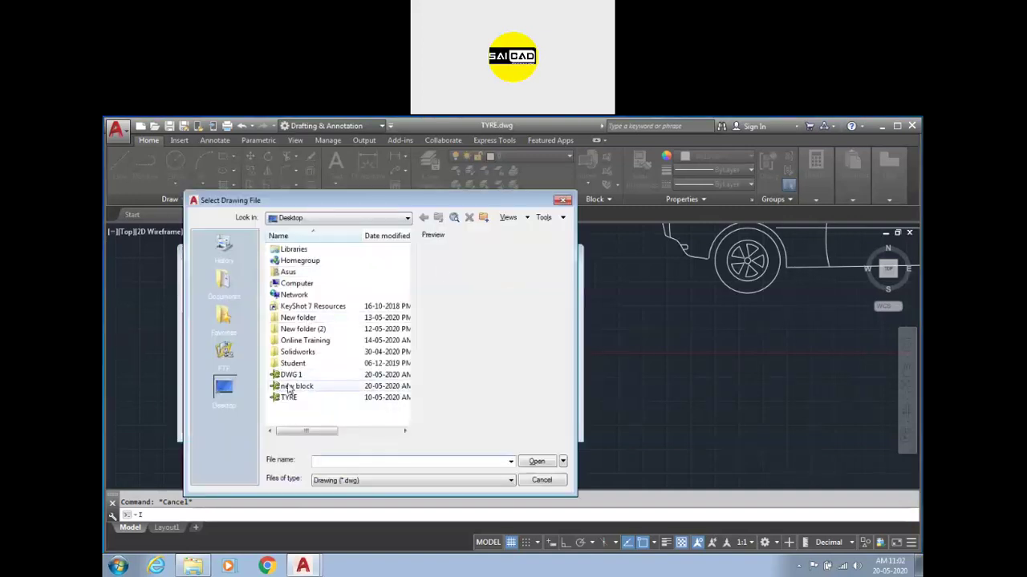
click(290, 386)
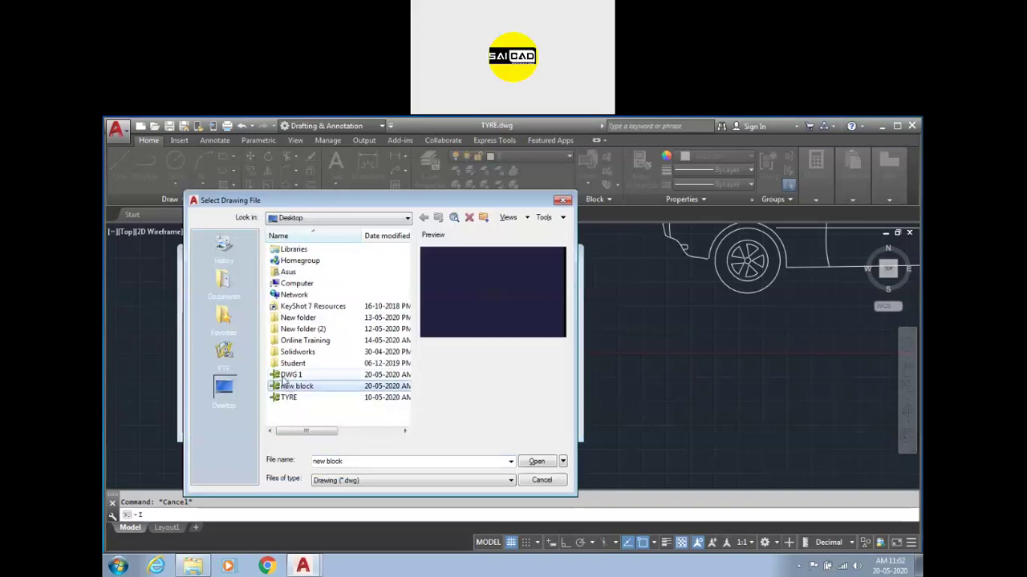
click(563, 200)
click(571, 255)
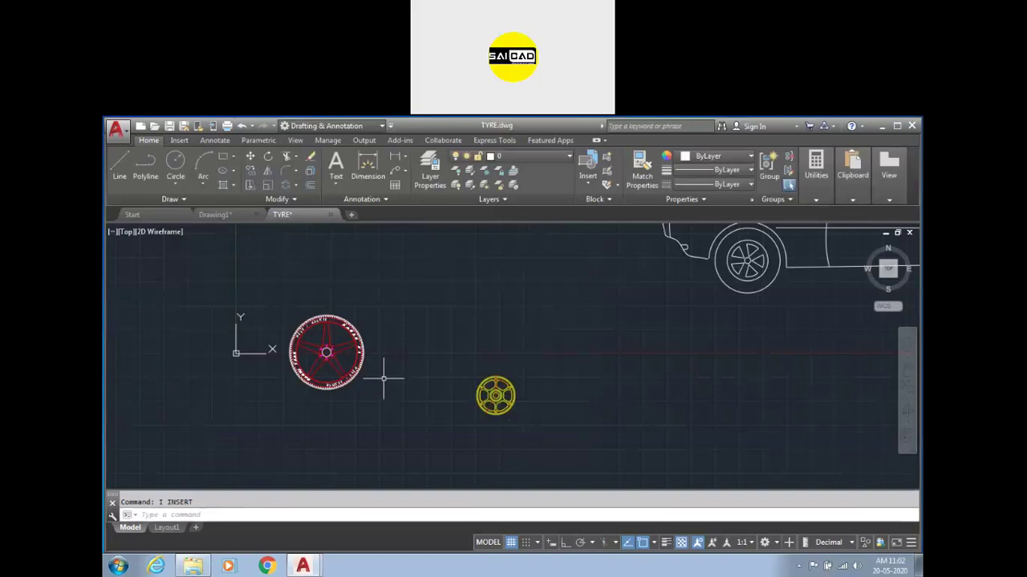
scroll(430, 374, down, 2)
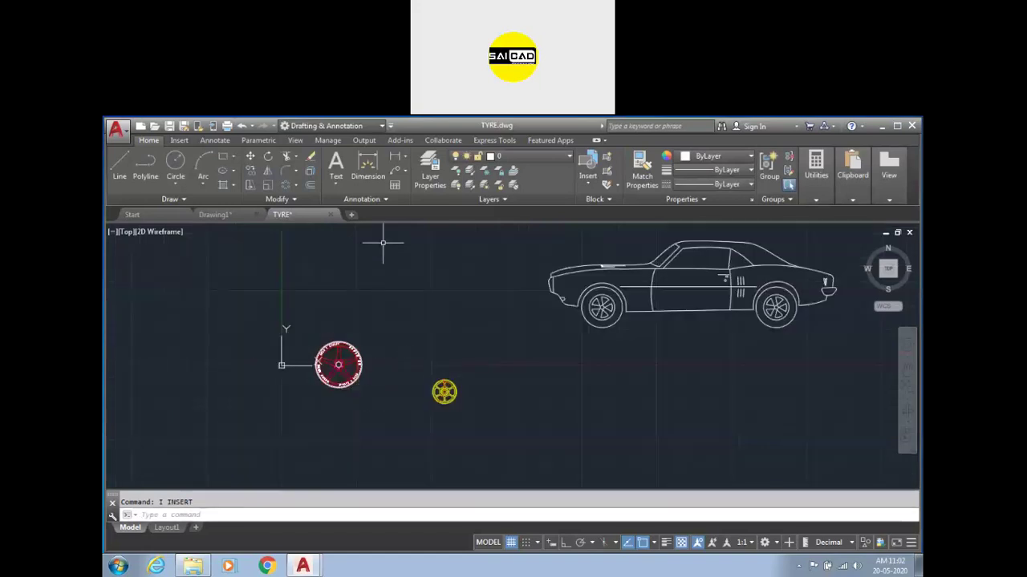
- Create a new drawing and insert TYRE.dwg from the Desktop at scale 1 in the middle of it
click(351, 214)
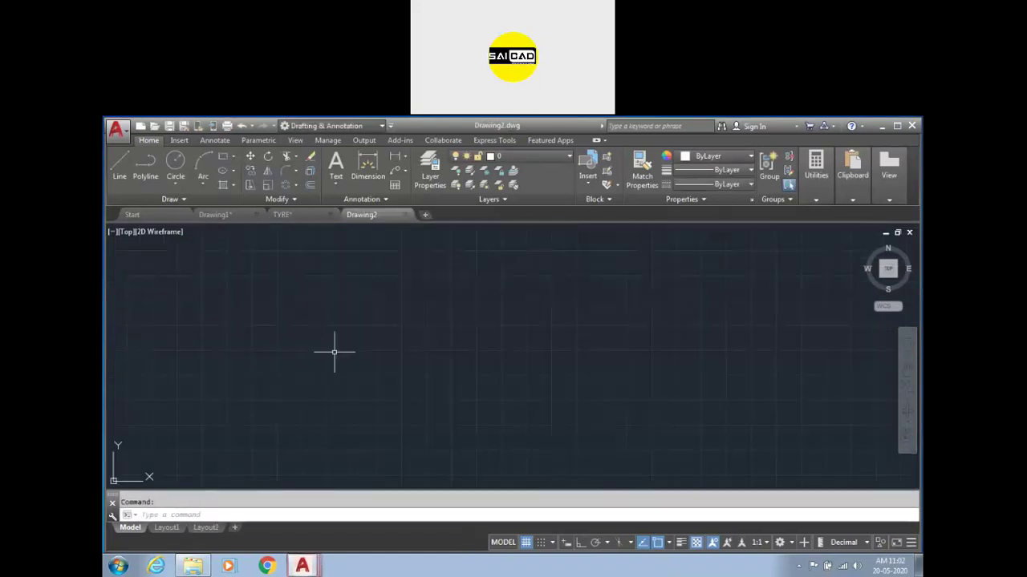
text(i)
key(Return)
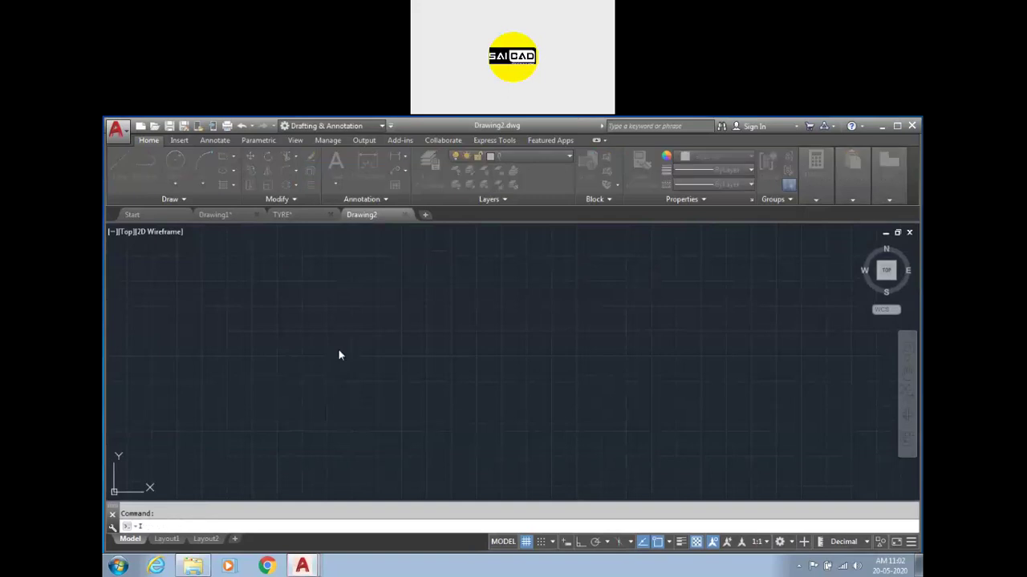
click(461, 273)
click(461, 274)
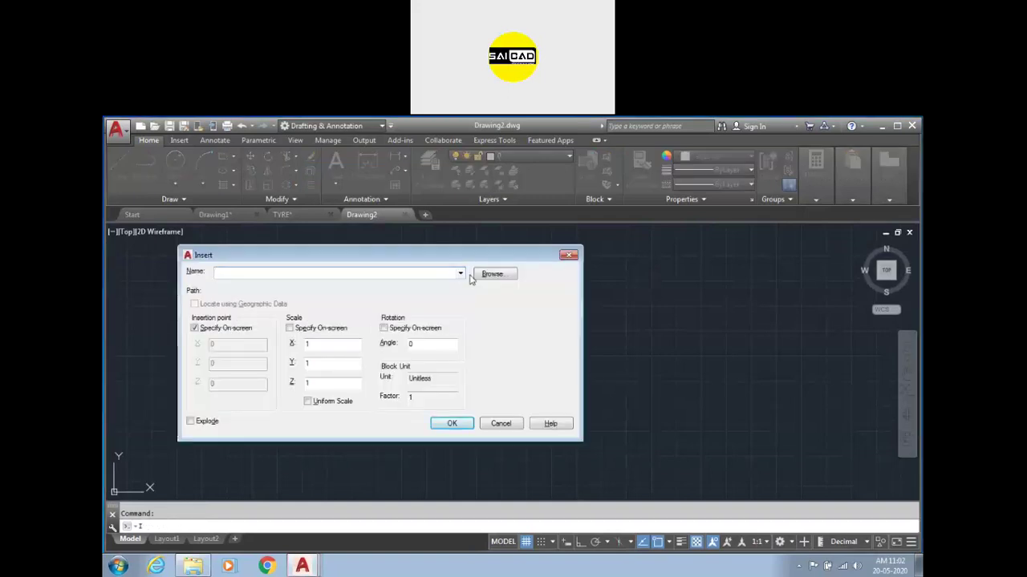
click(492, 273)
click(288, 397)
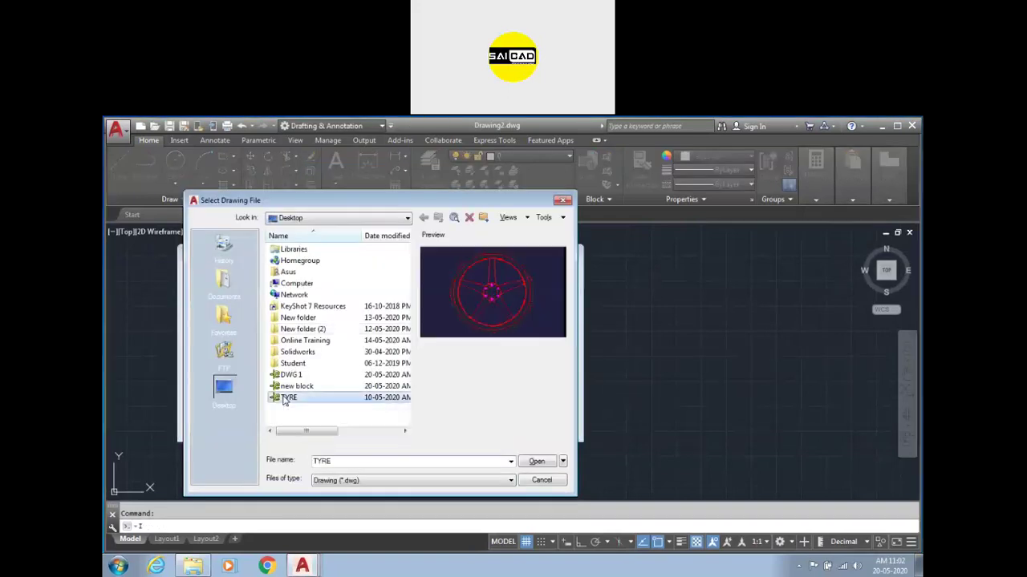
click(536, 461)
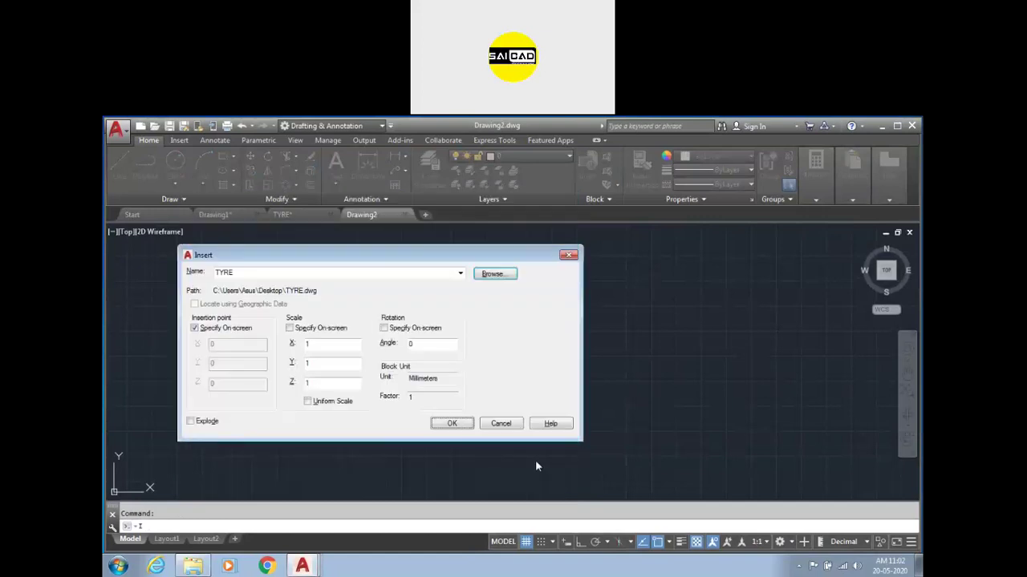
click(451, 424)
click(542, 346)
scroll(396, 409, up, 2)
scroll(377, 397, down, 2)
click(552, 351)
click(455, 413)
scroll(519, 365, up, 6)
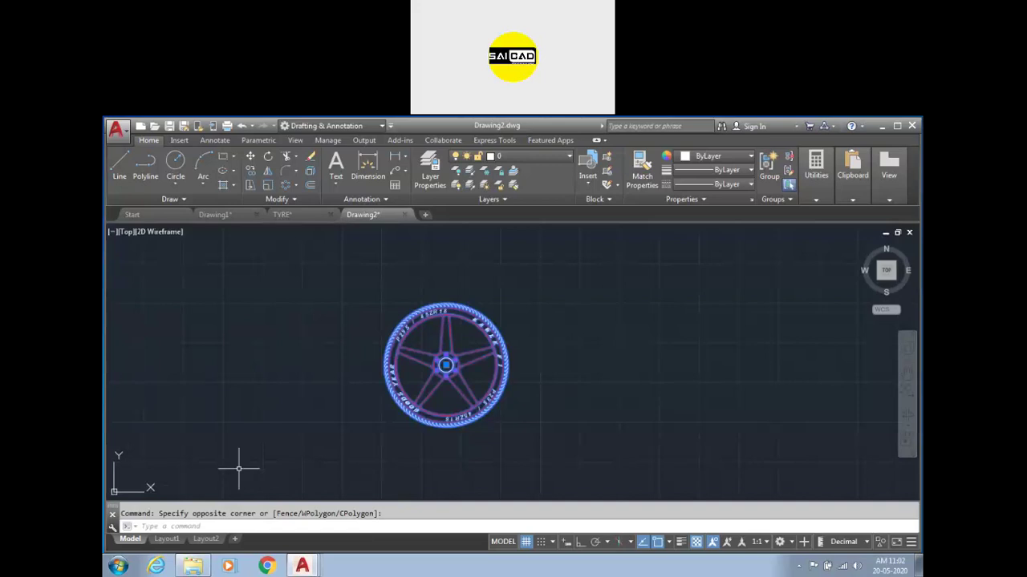
text(w)
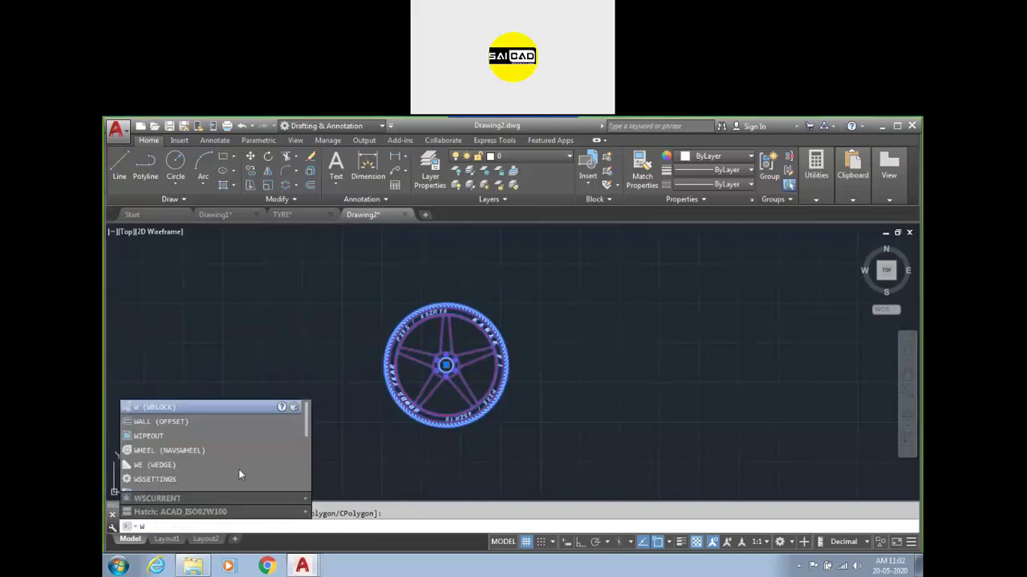
key(Escape)
key(Escape)
scroll(397, 362, down, 4)
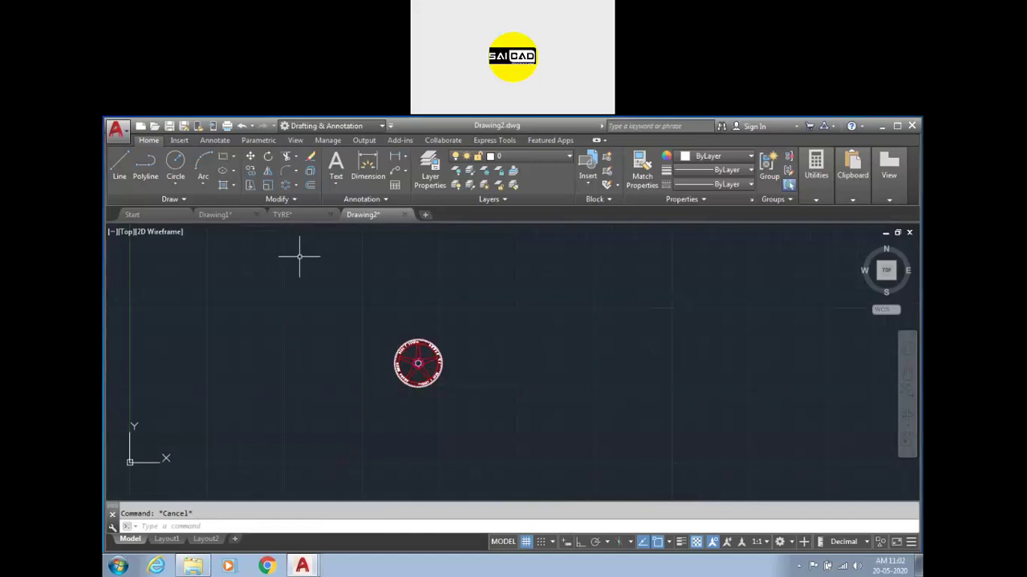
- Start WBLOCK on the inserted tyre and examine the Objects and Block source options, with block TYRE as the source
click(502, 309)
click(360, 403)
text(w)
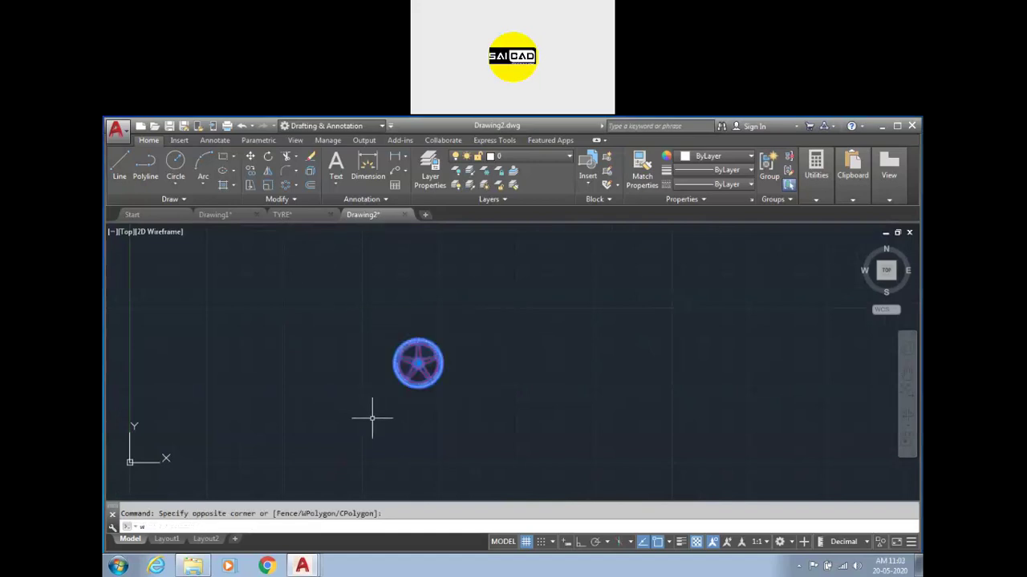
key(Return)
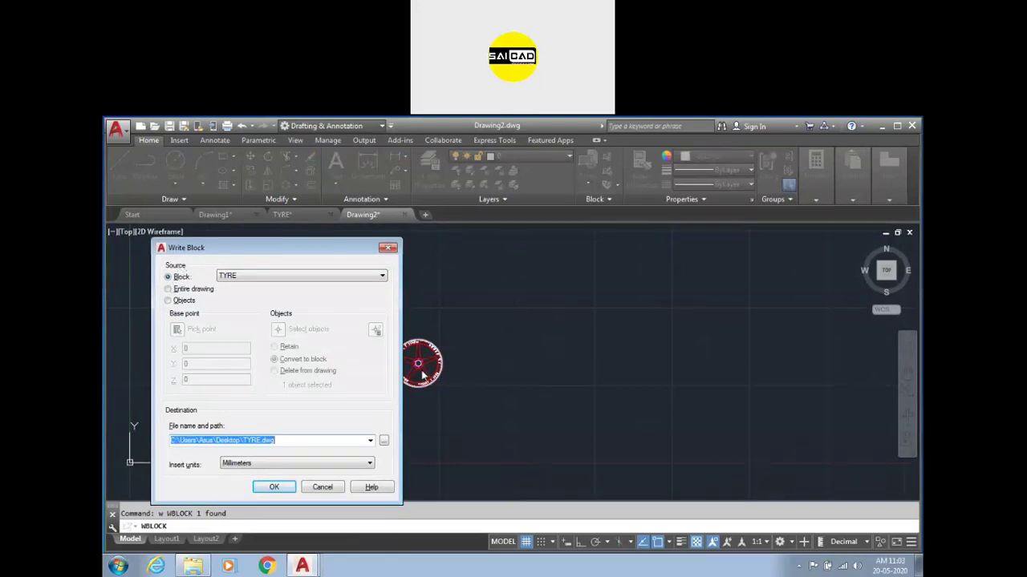
click(238, 277)
click(238, 281)
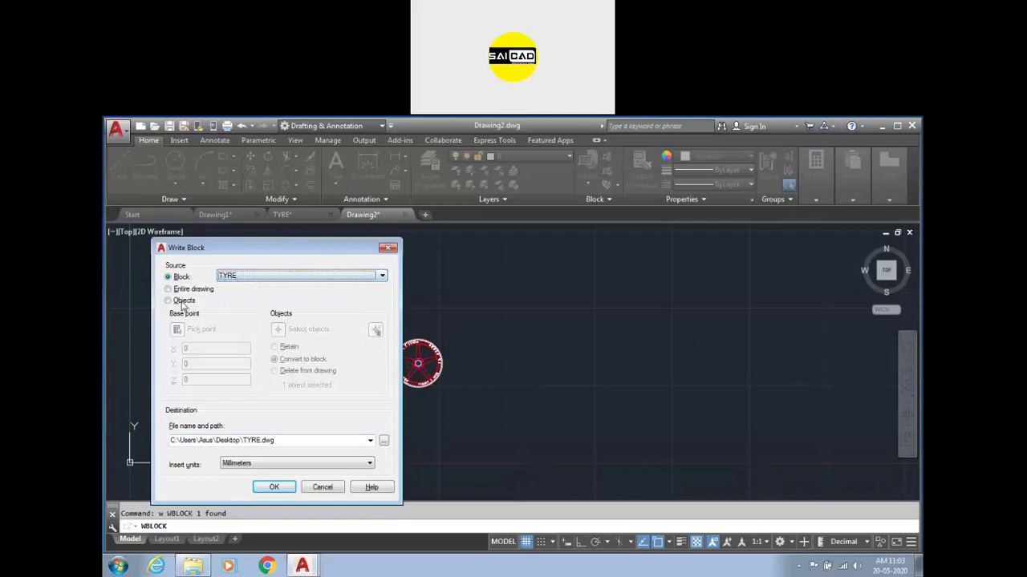
key(Tab)
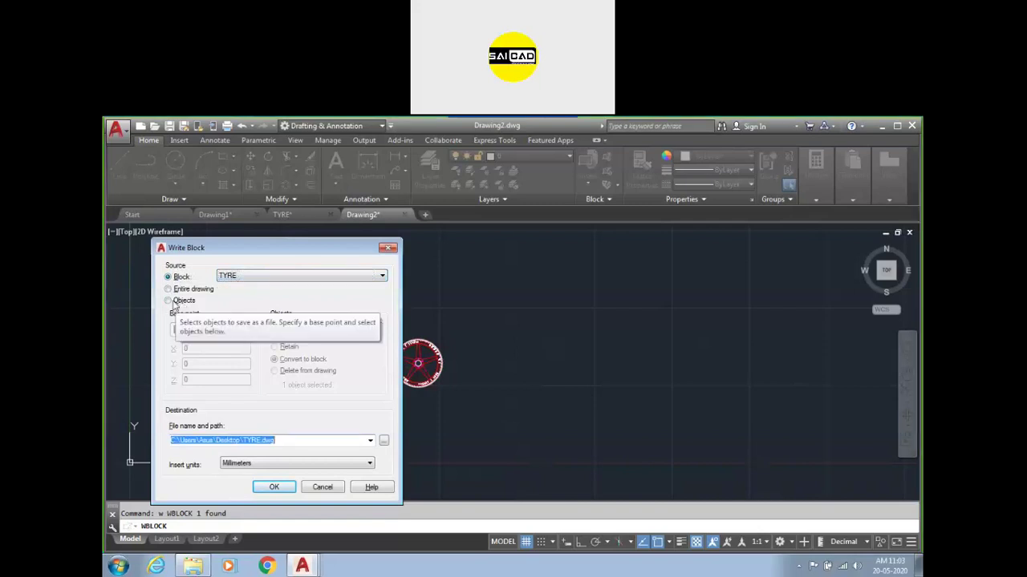
click(168, 302)
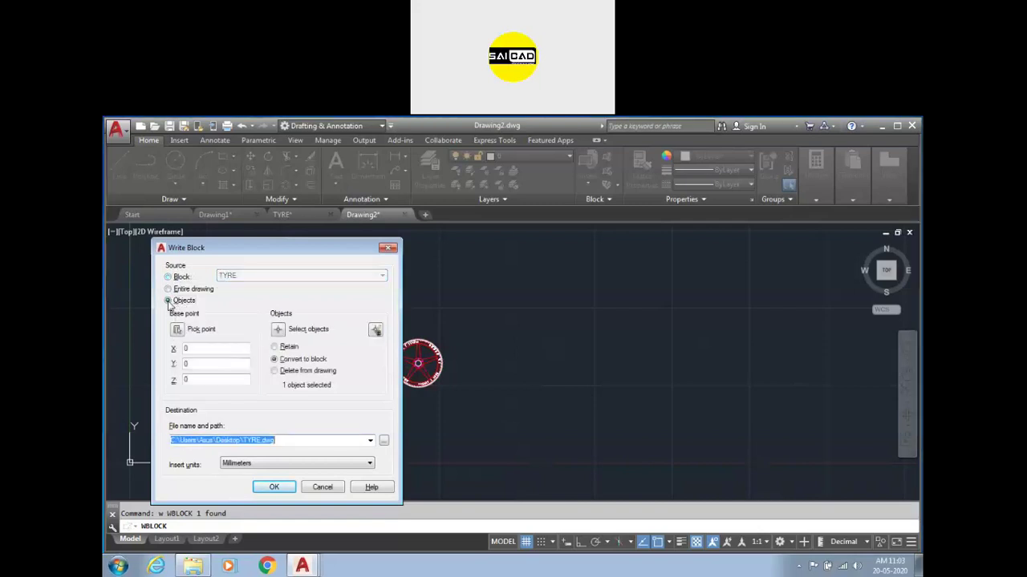
click(168, 277)
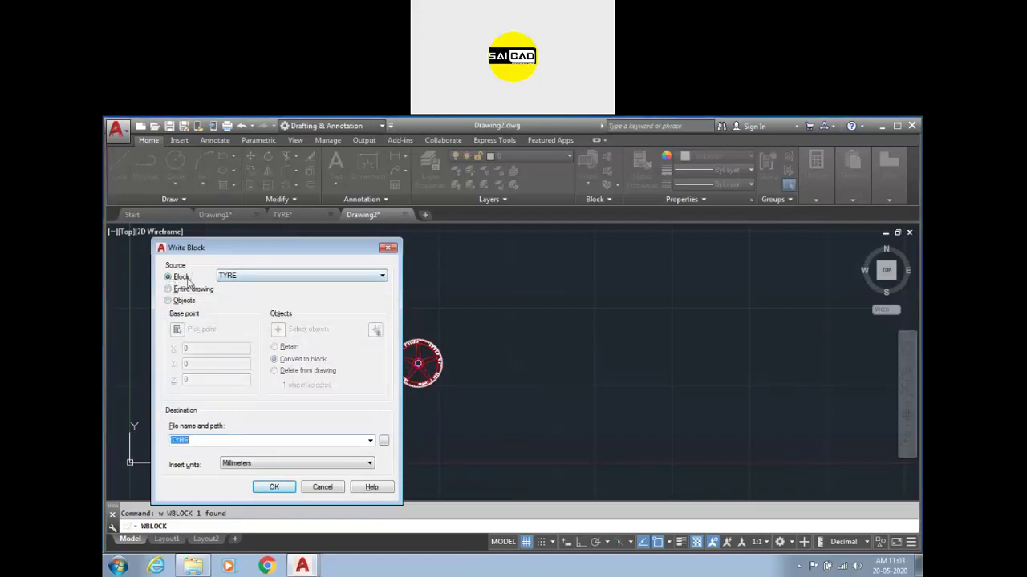
click(238, 276)
click(238, 280)
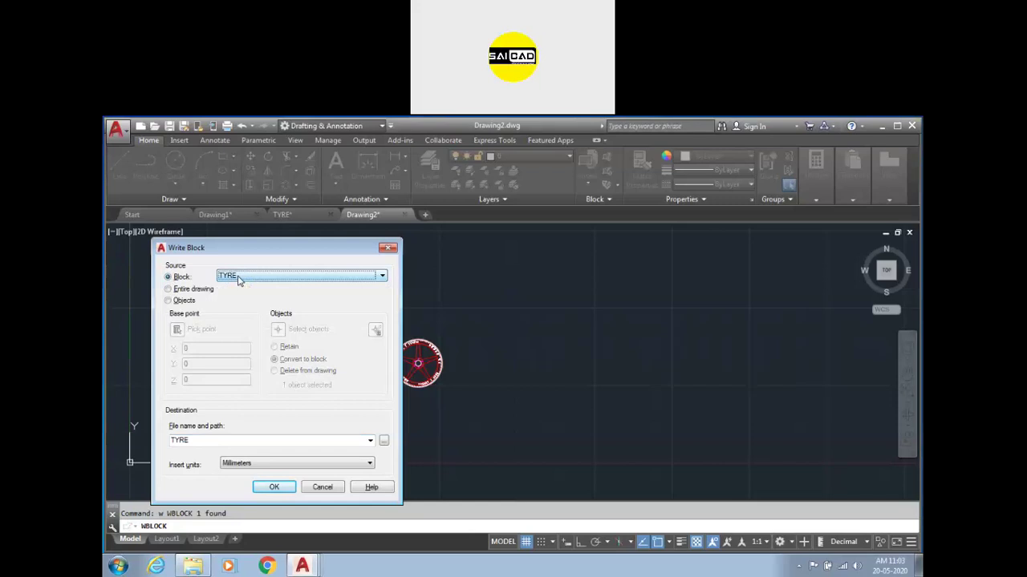
click(238, 277)
click(238, 282)
- Set the export destination to TYRE.dwg on the Desktop, and close Write Block without exporting
click(383, 443)
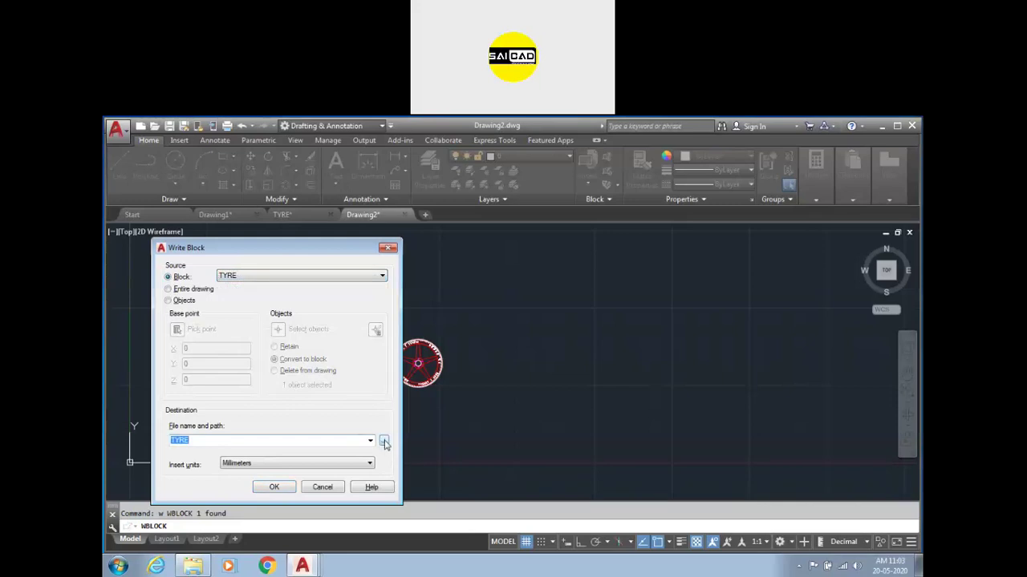
click(384, 443)
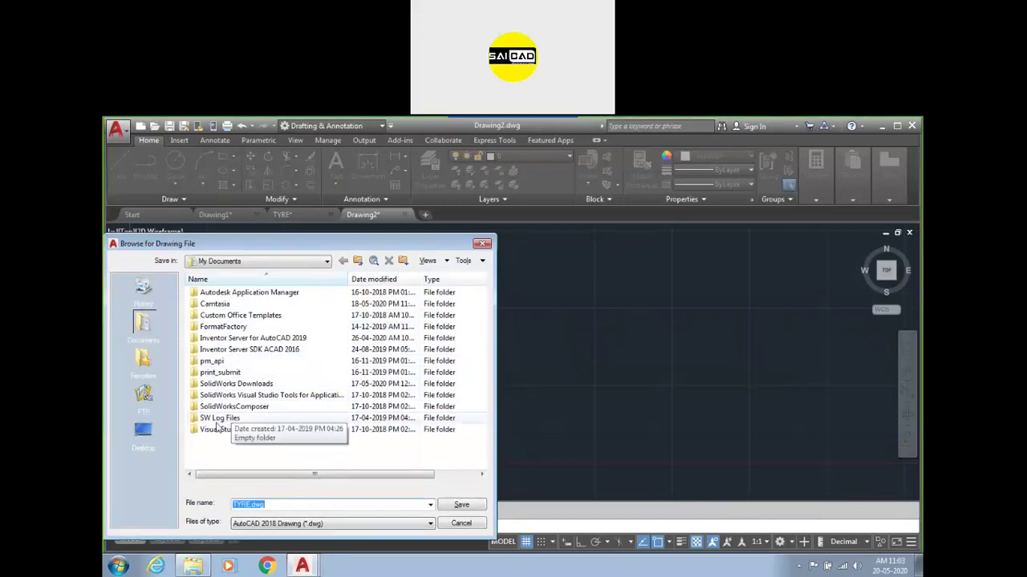
click(157, 440)
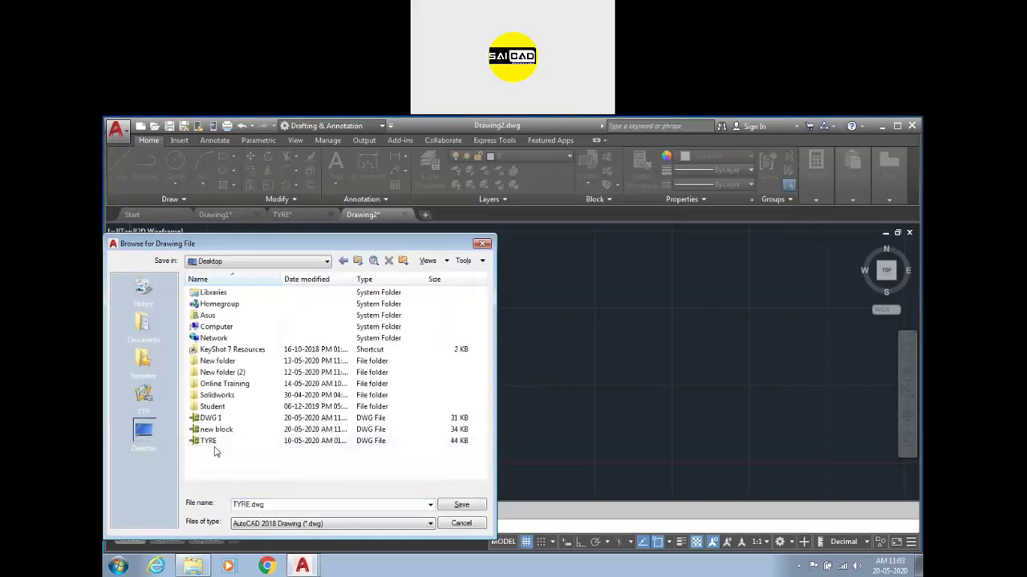
click(458, 505)
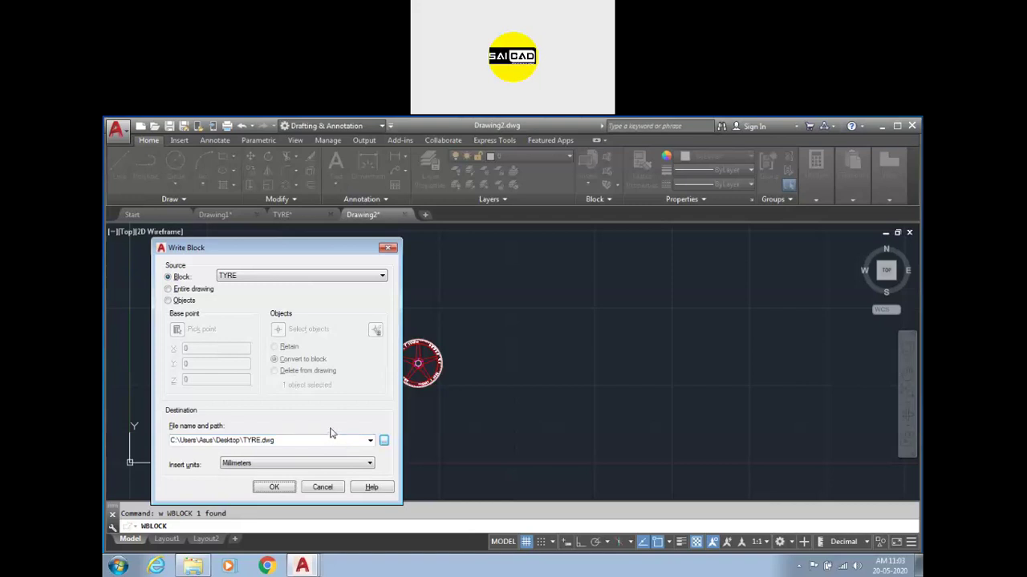
click(388, 248)
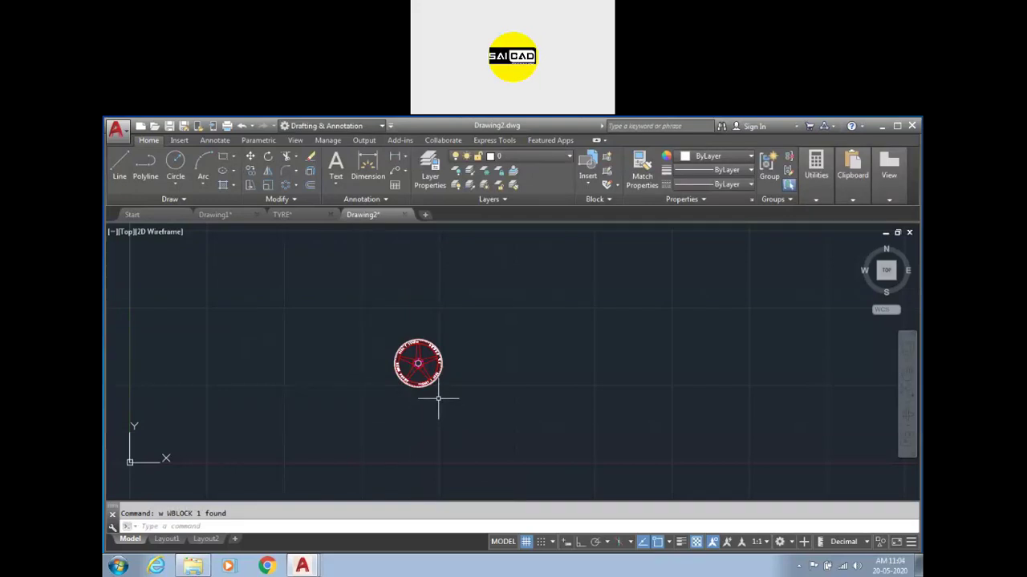
- Erase the inserted tyre from Drawing2
click(557, 314)
click(307, 401)
scroll(515, 381, down, 1)
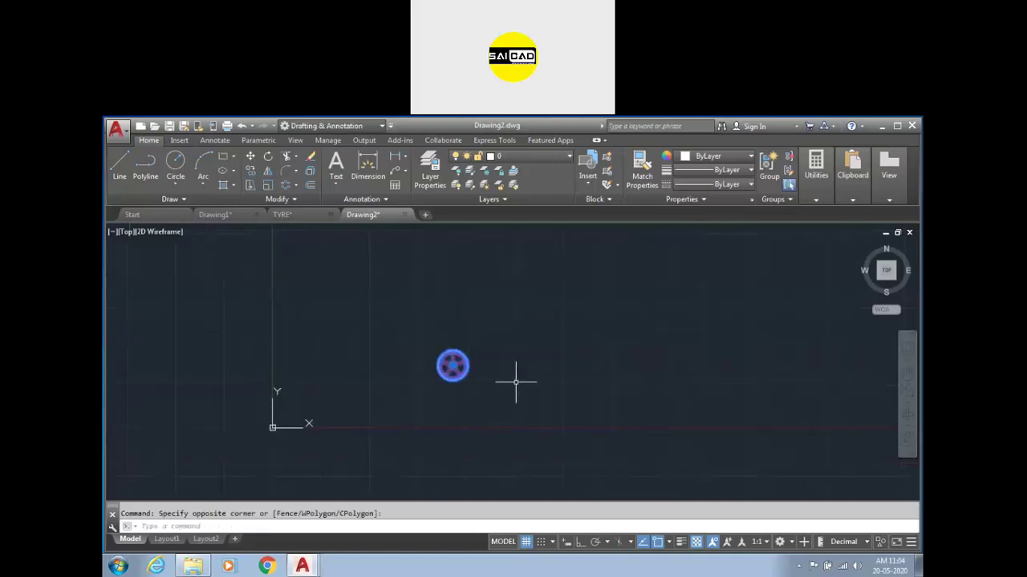
key(Delete)
- View the list of block names available to Insert in Drawing2, and cancel without inserting any
text(i)
key(Return)
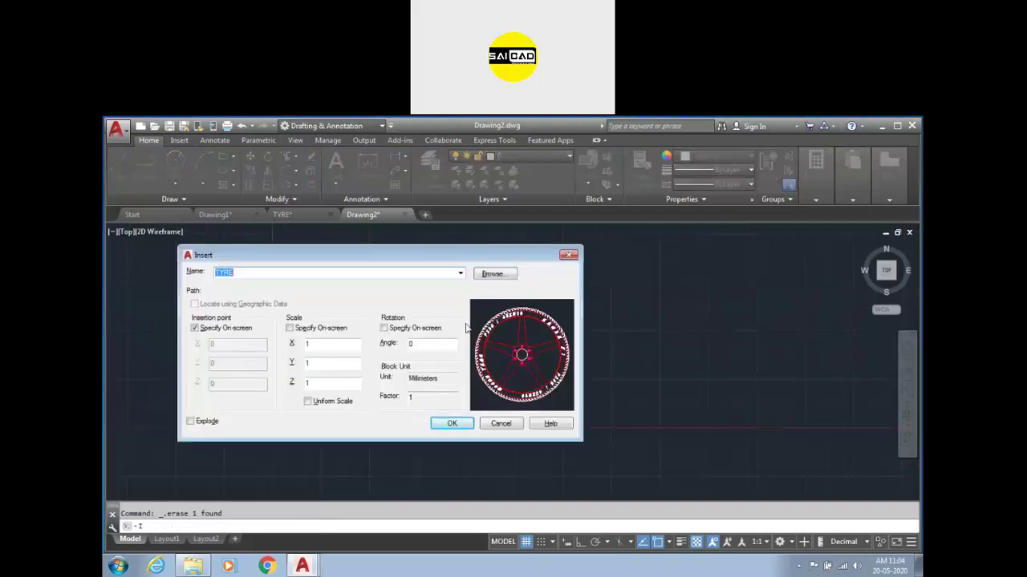
click(460, 273)
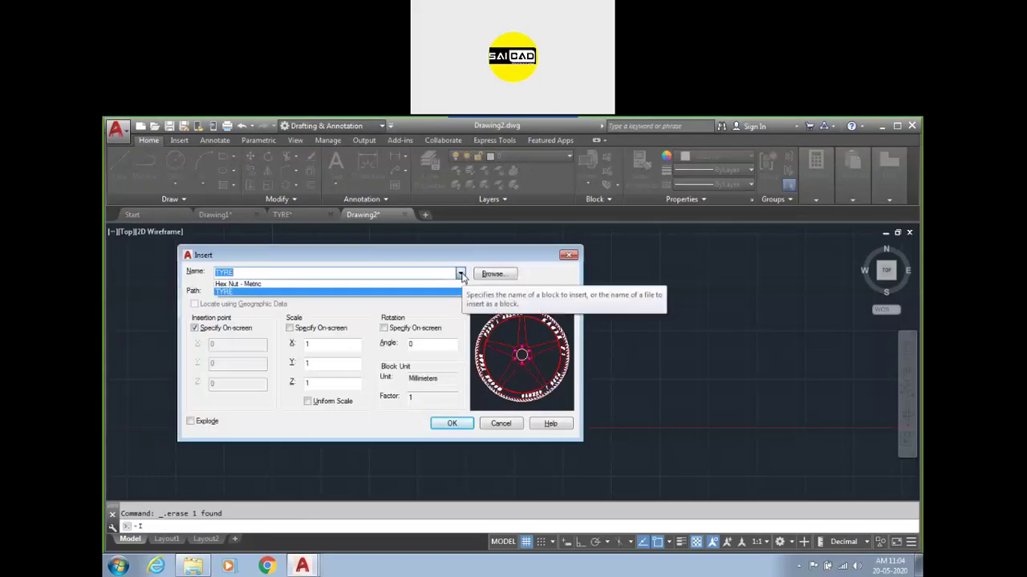
click(461, 274)
click(568, 255)
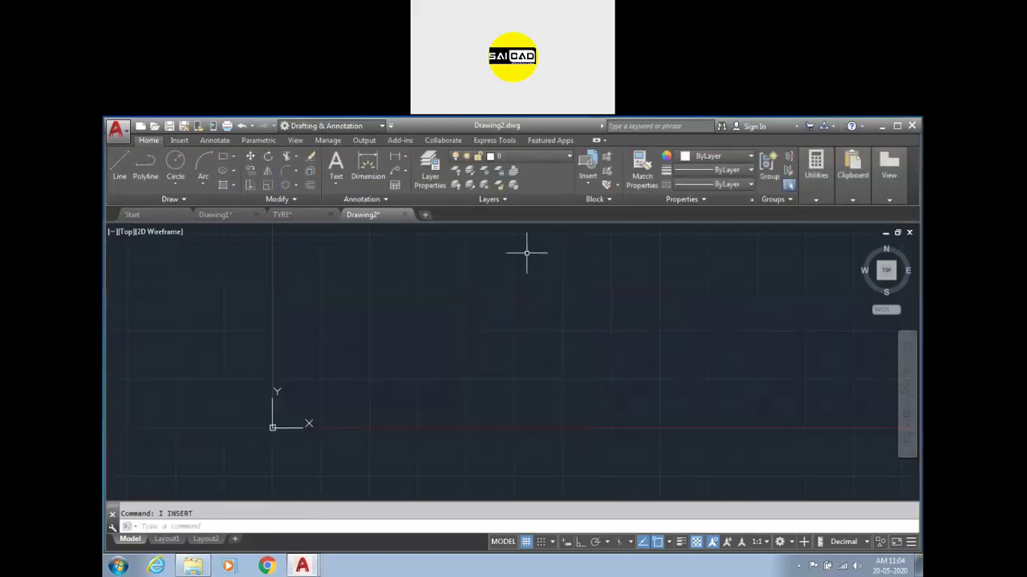
- Switch to the TYRE drawing and view its block names in Insert, leaving without inserting any
click(281, 214)
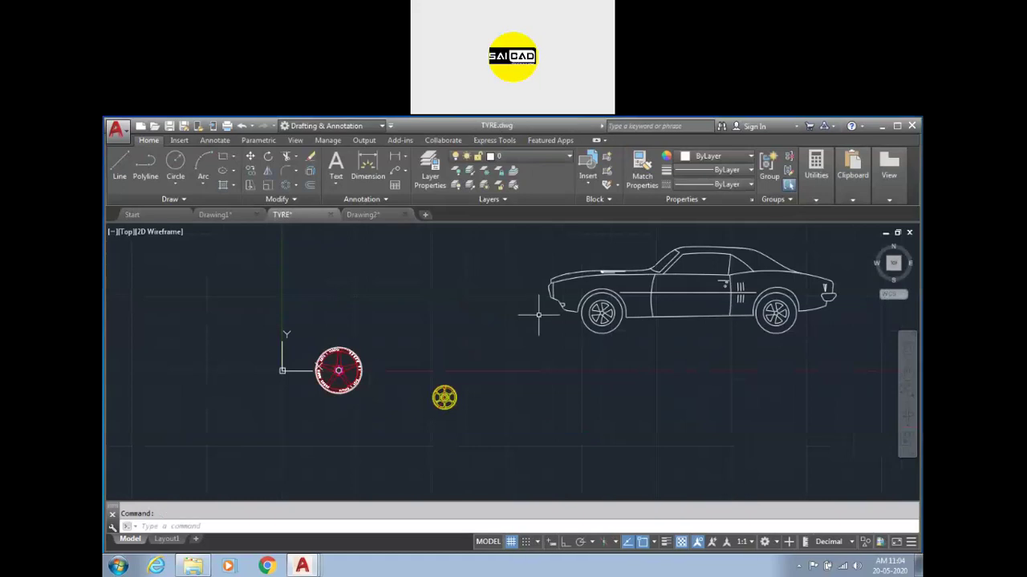
text(i)
key(Return)
click(461, 274)
click(460, 274)
click(568, 255)
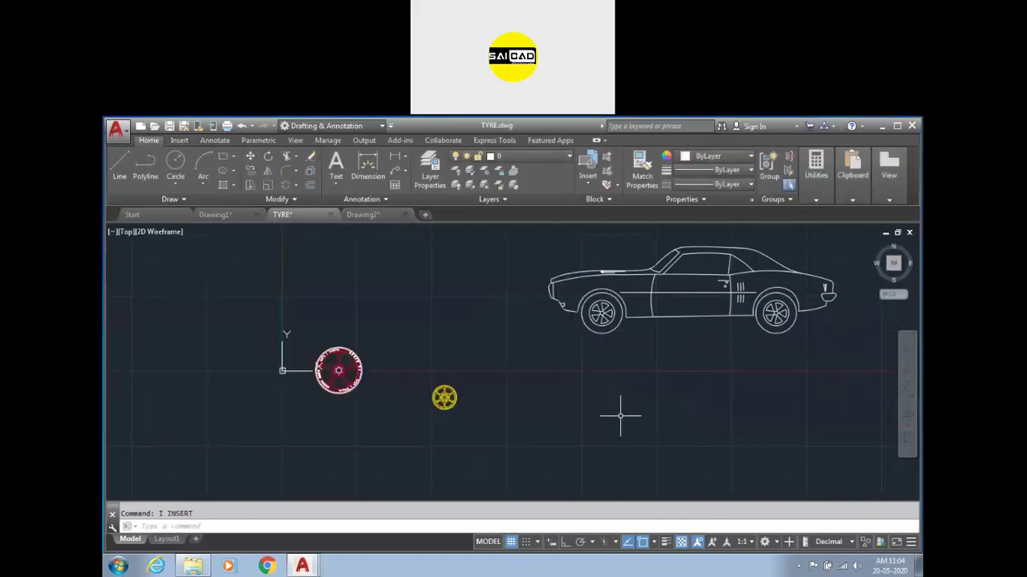
- Erase the car, the red tyre and the yellow wheel from the TYRE drawing
scroll(643, 439, down, 2)
click(730, 469)
click(594, 321)
click(575, 347)
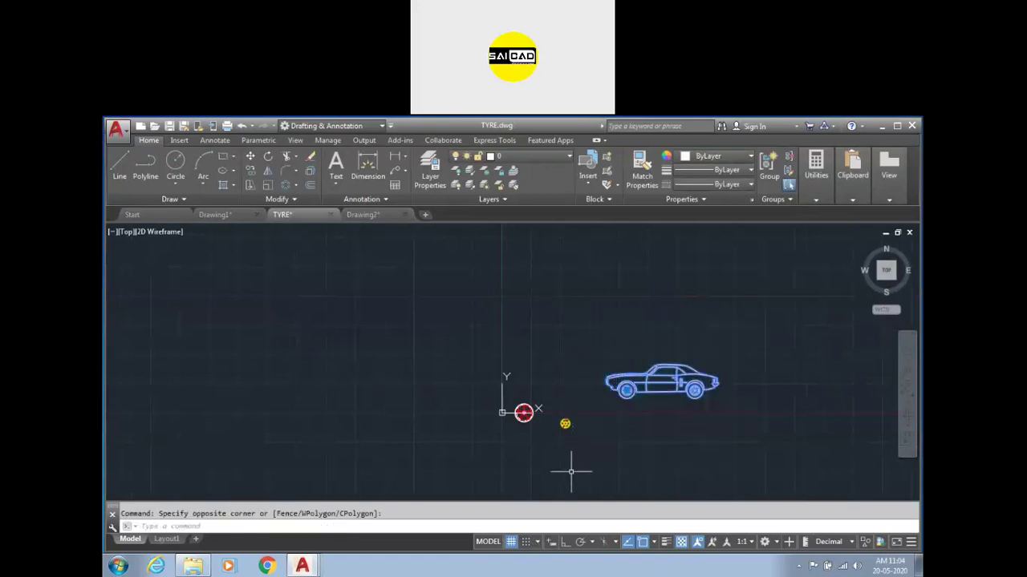
click(514, 429)
key(Delete)
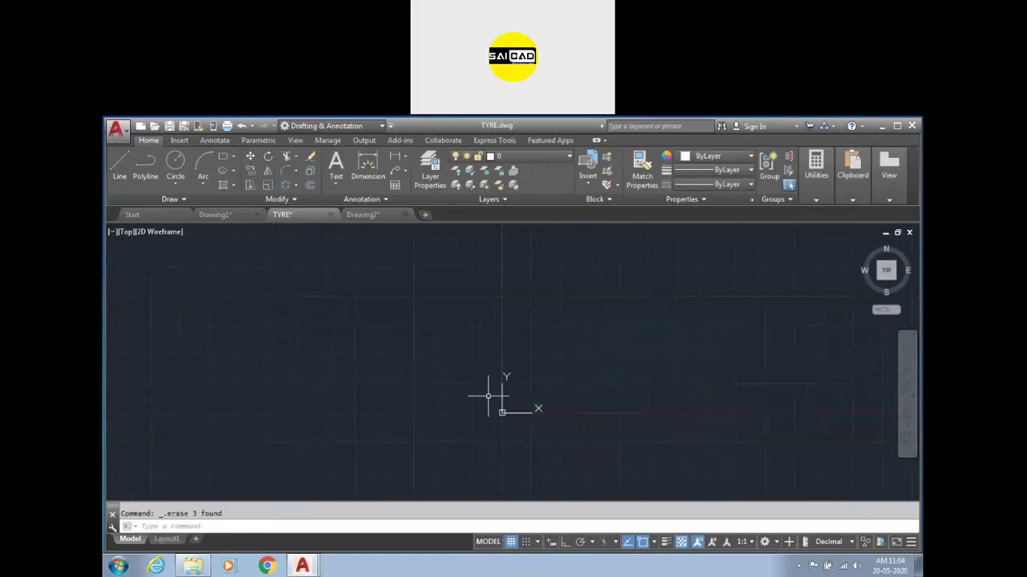
- Recheck the block names that Insert offers in the emptied TYRE drawing, and cancel
text(i)
key(Return)
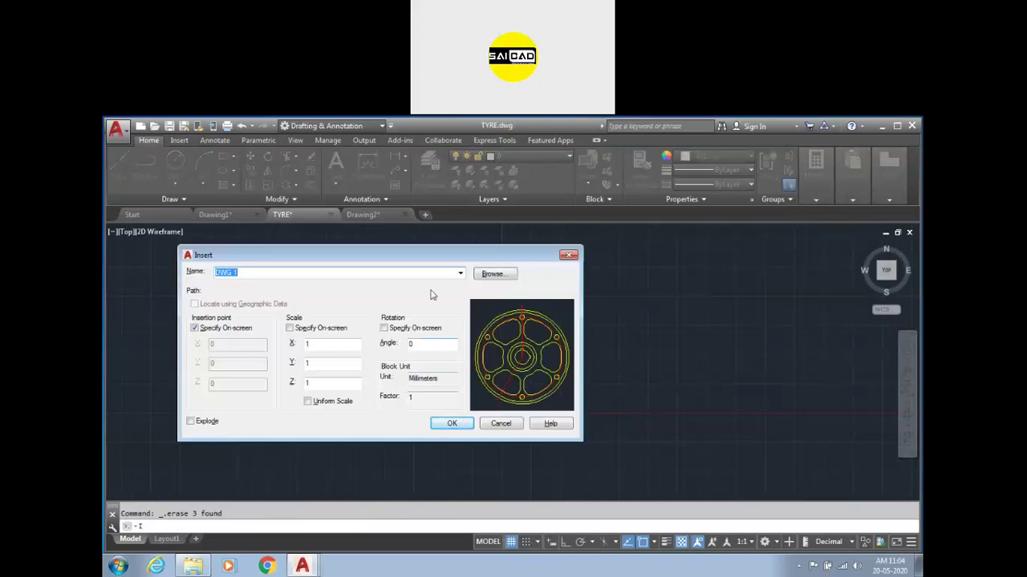
click(460, 275)
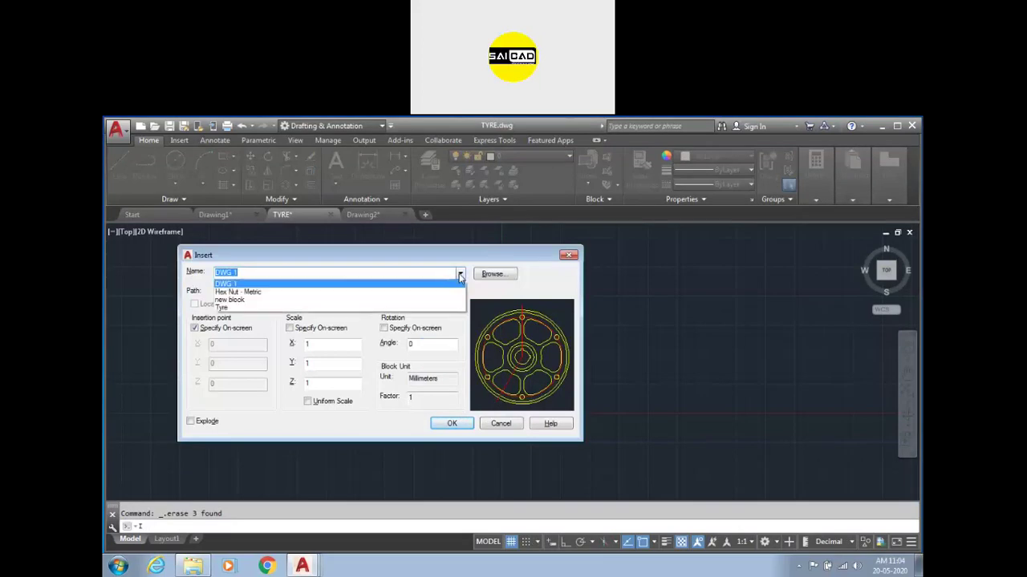
click(568, 256)
click(568, 256)
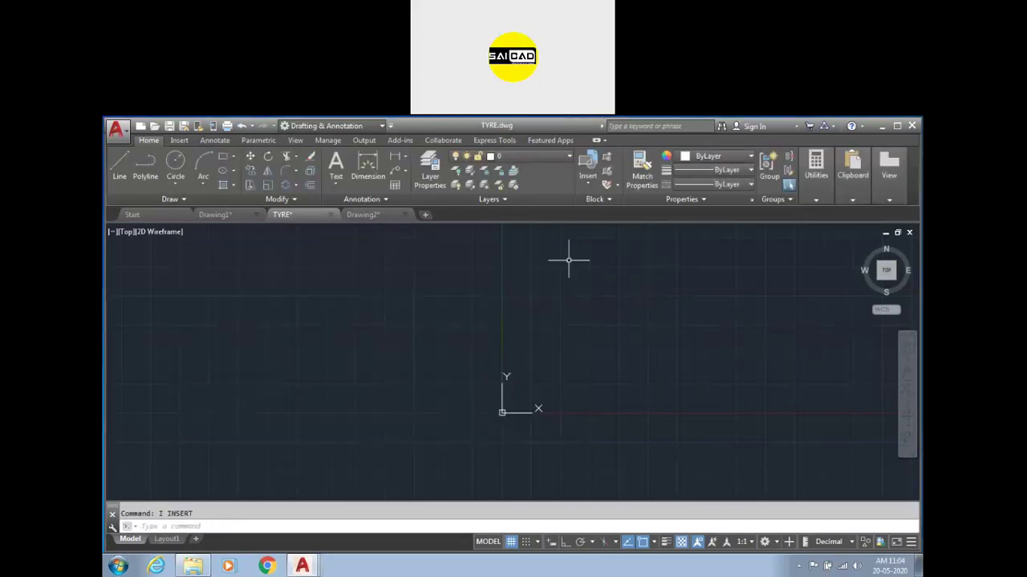
- Purge the unused blocks DWG 1, new block and Tyre from the drawing, confirming for all items
text(PU)
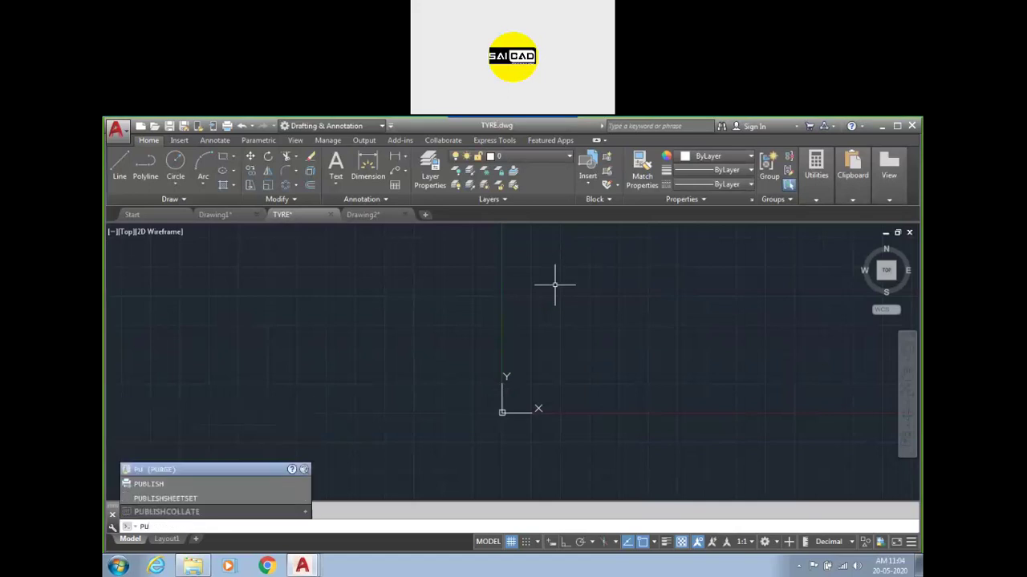
key(Return)
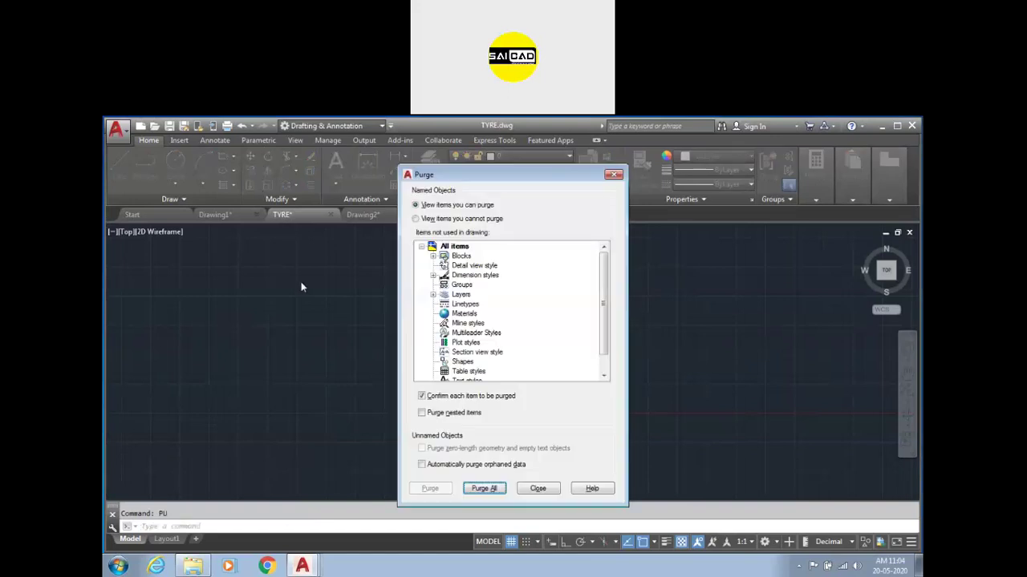
click(454, 246)
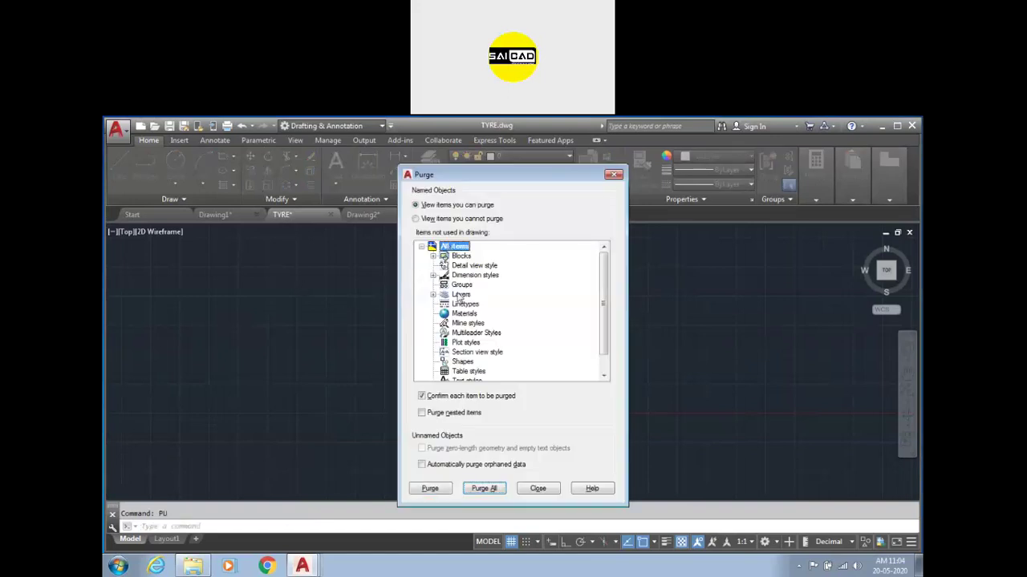
click(457, 256)
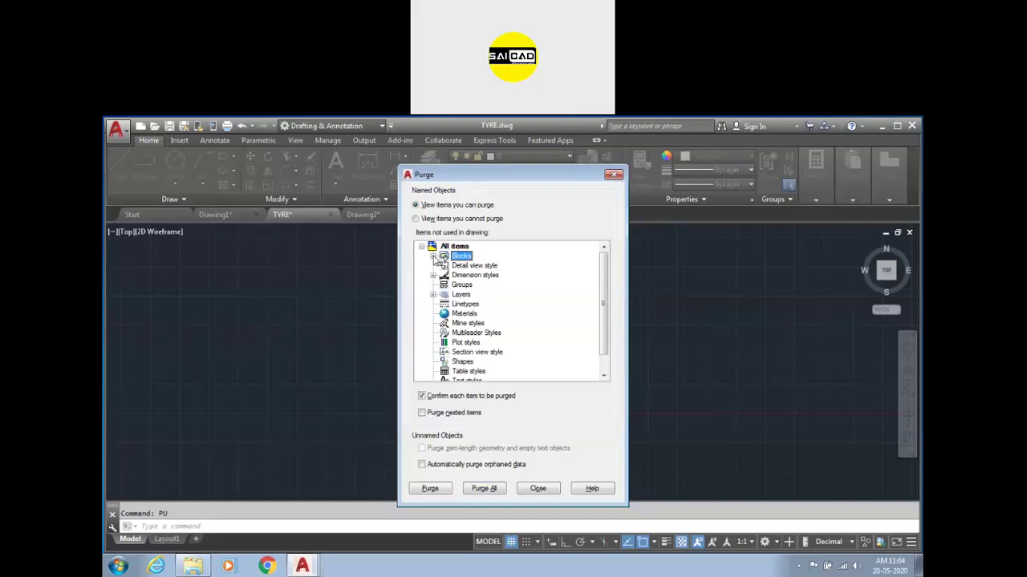
click(433, 256)
click(472, 265)
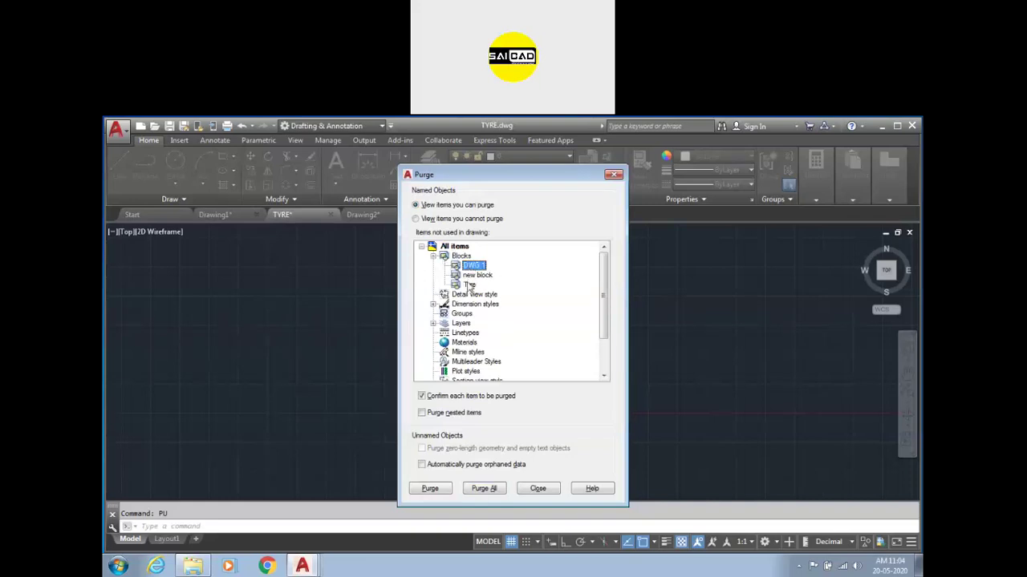
ctrl+click(470, 285)
shift+click(470, 285)
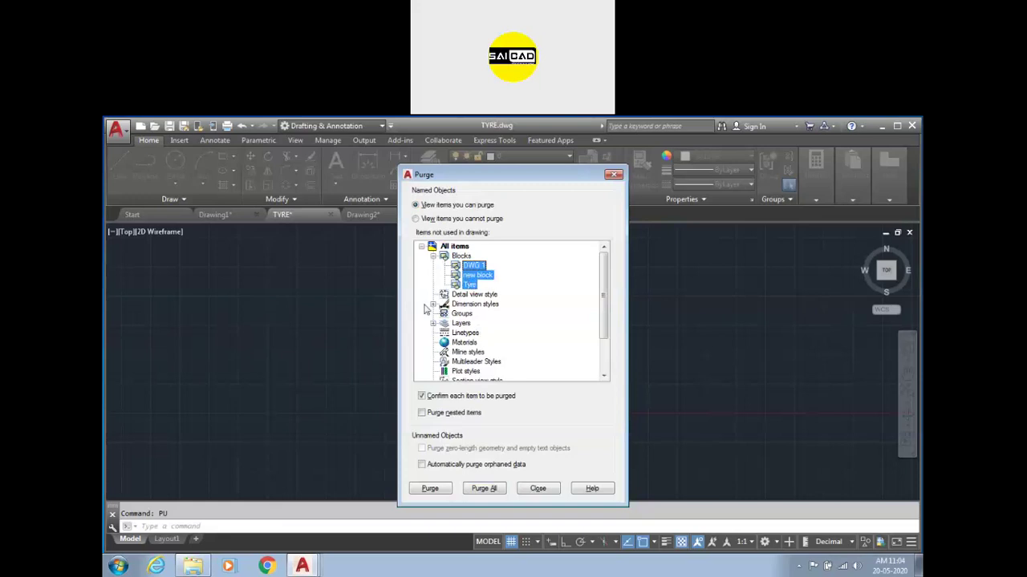
click(436, 491)
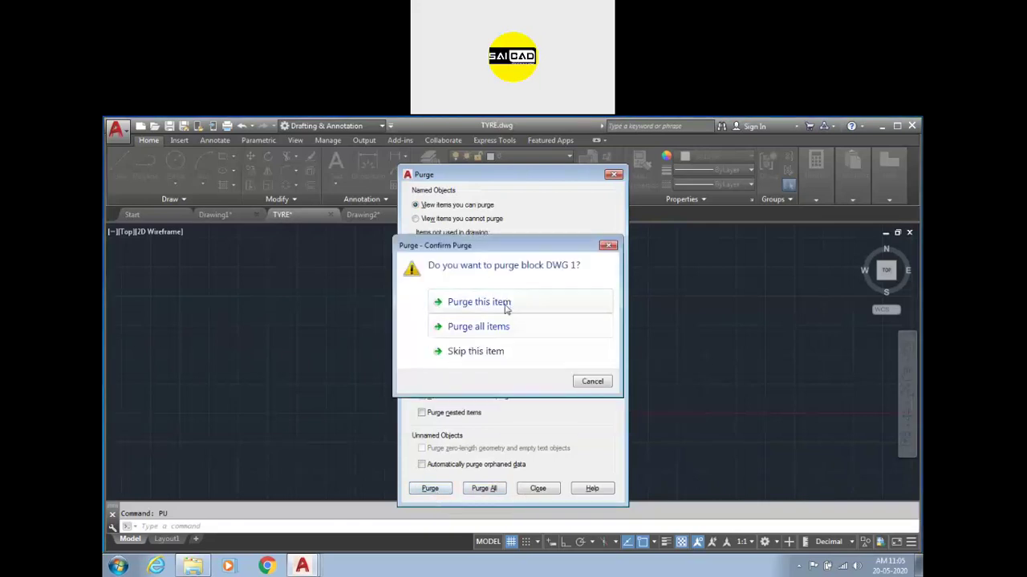
click(504, 326)
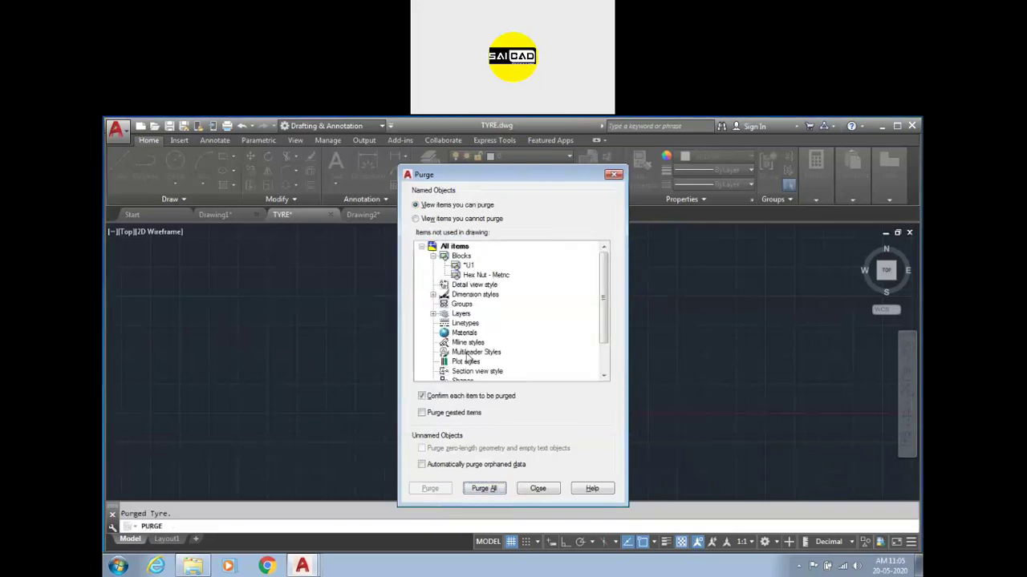
- Purge the remaining unused blocks *U1 and Hex Nut - Metric, confirming for all items, and close Purge
click(468, 266)
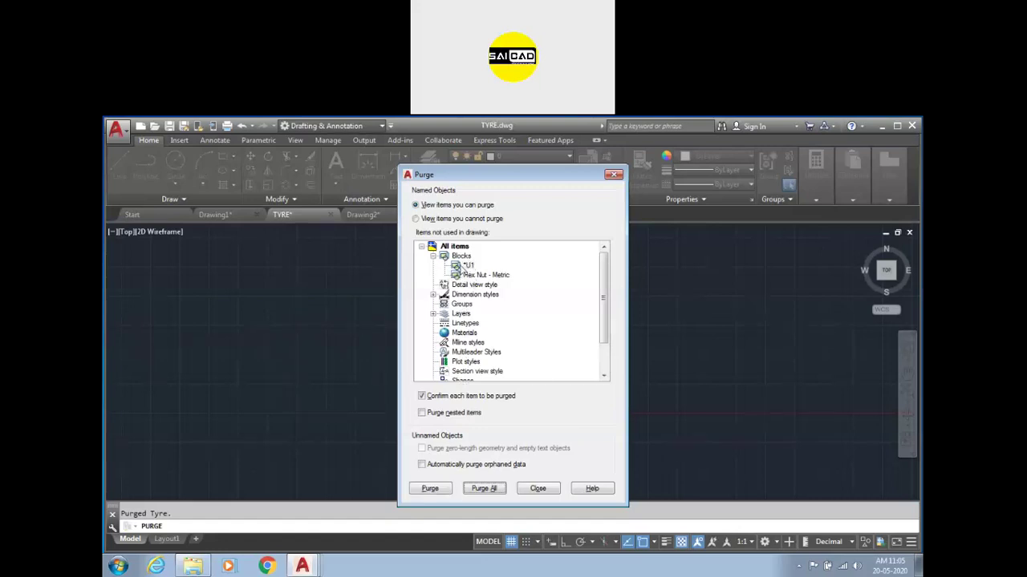
shift+click(474, 276)
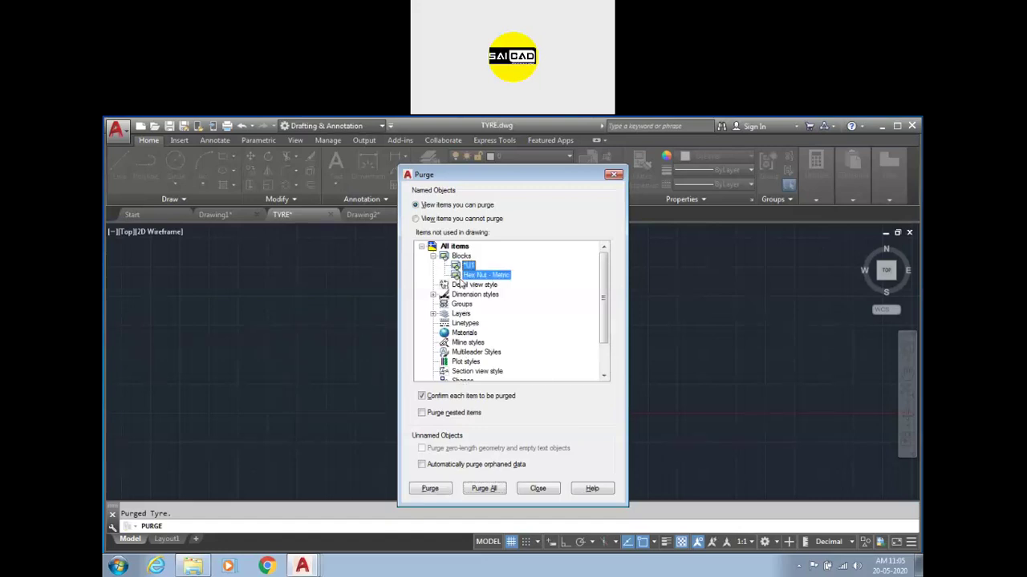
click(430, 488)
click(495, 330)
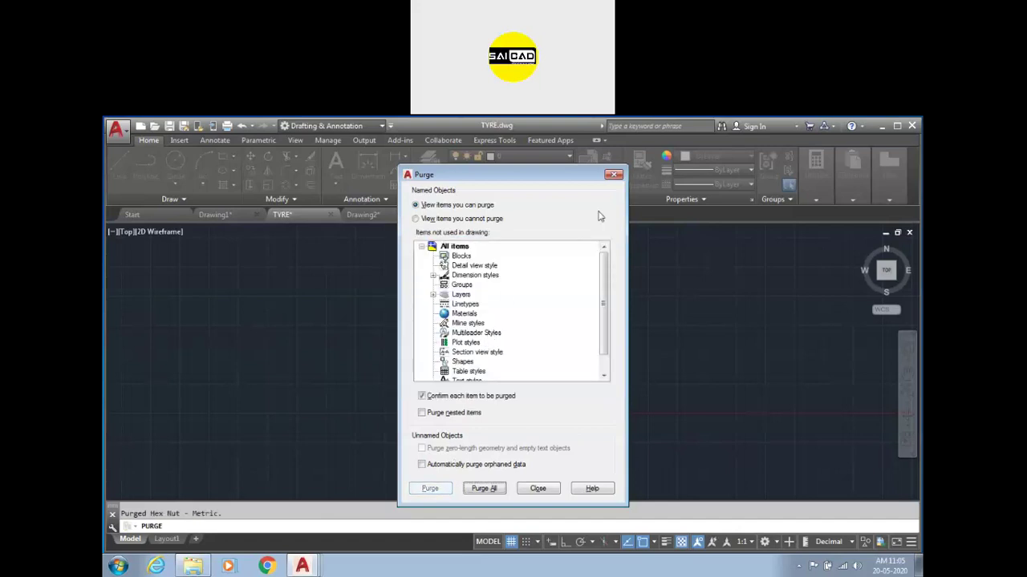
click(462, 257)
click(615, 175)
- Close Purge, check which block names Insert offers in the purged TYRE drawing, and cancel
key(Escape)
text(i)
key(Return)
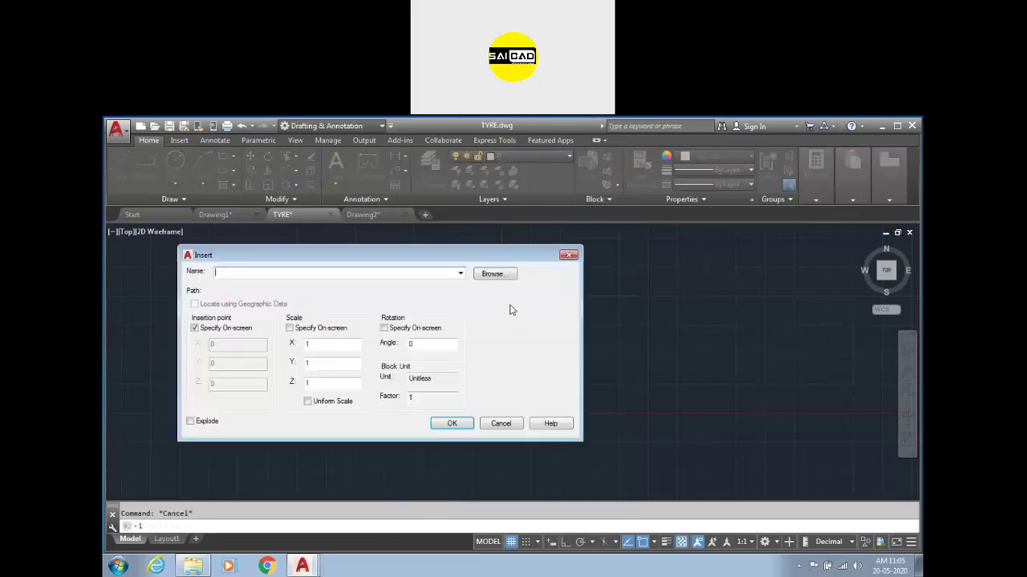
click(460, 274)
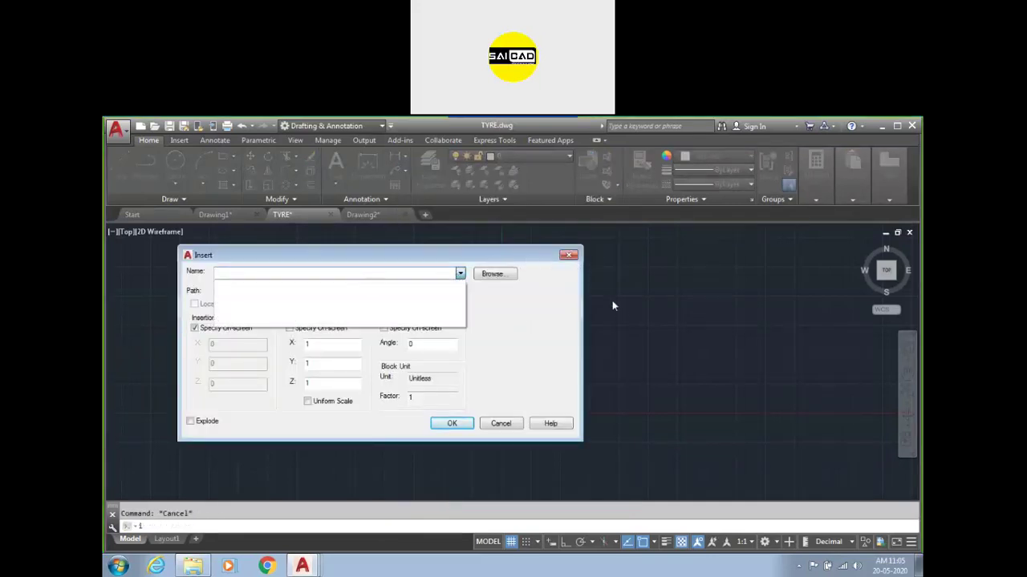
key(Escape)
key(Escape)
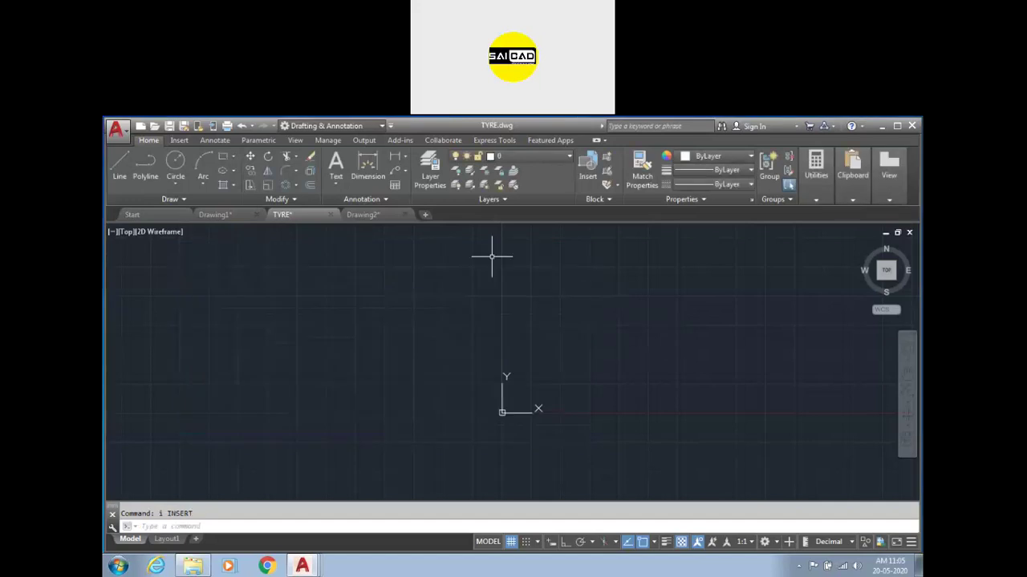
- Switch to Drawing1 and erase all of its objects, including the car, palm tree, furniture and yellow blocks
click(215, 215)
click(362, 214)
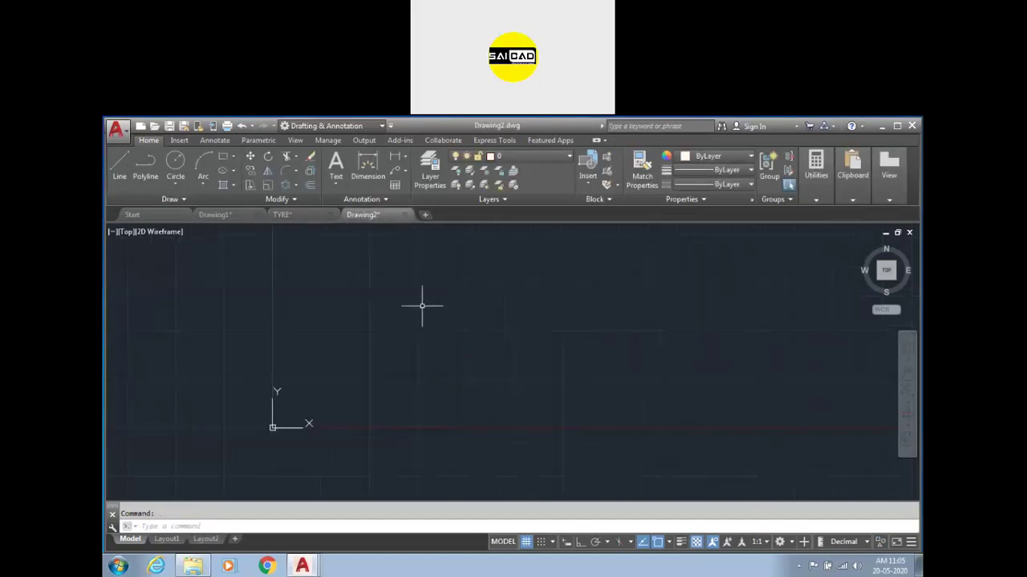
click(215, 214)
scroll(436, 329, down, 5)
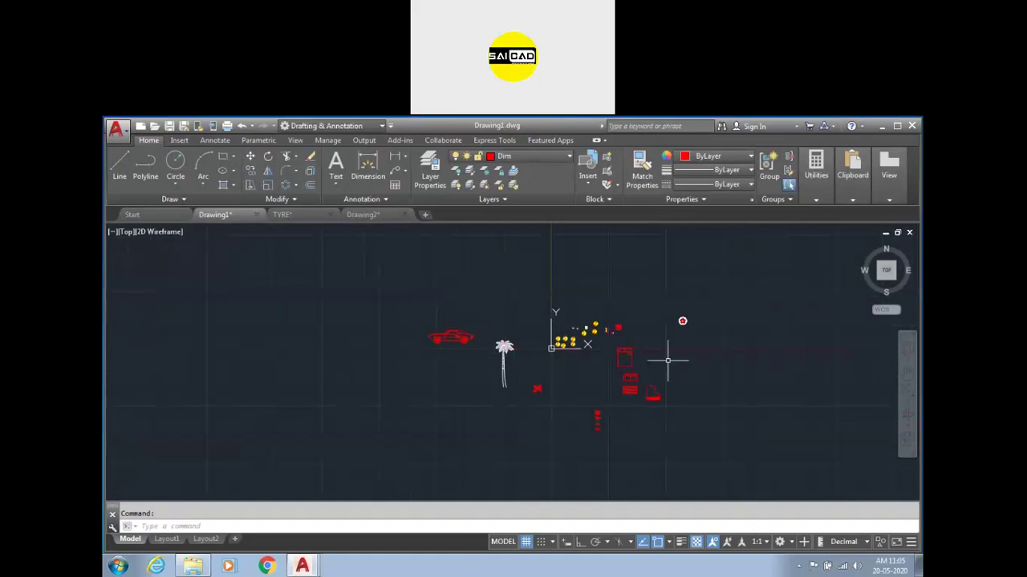
text(p)
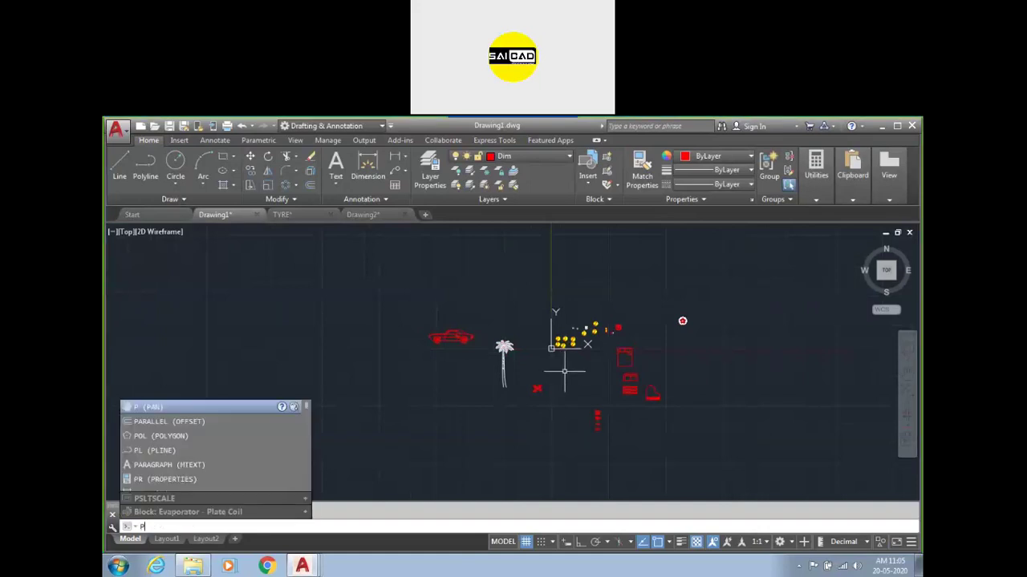
click(769, 462)
click(356, 238)
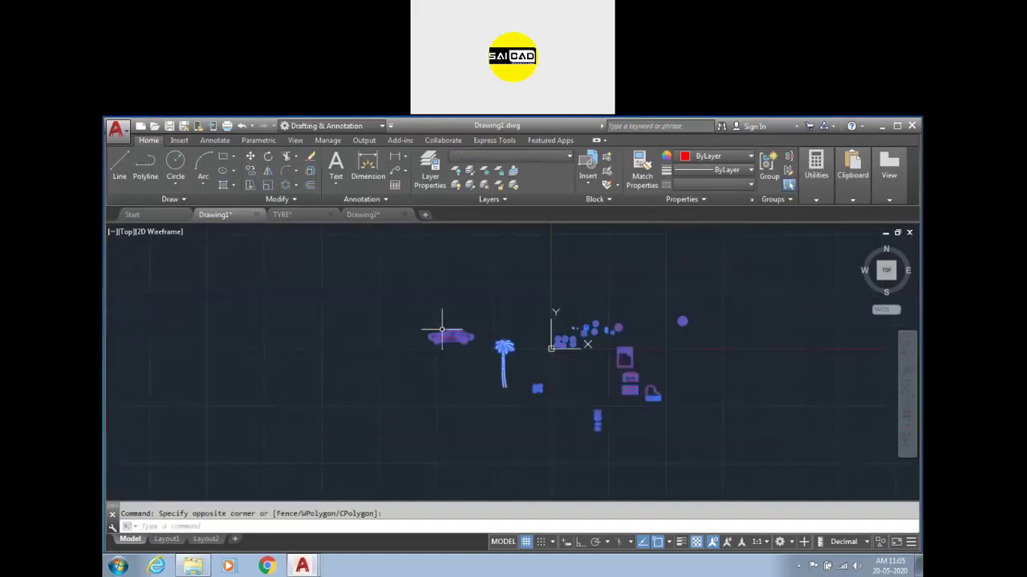
key(Delete)
- Purge every unused block listed from *D10 through Vehicles - Imperial in Drawing1, confirming for all items
text(pu)
key(Return)
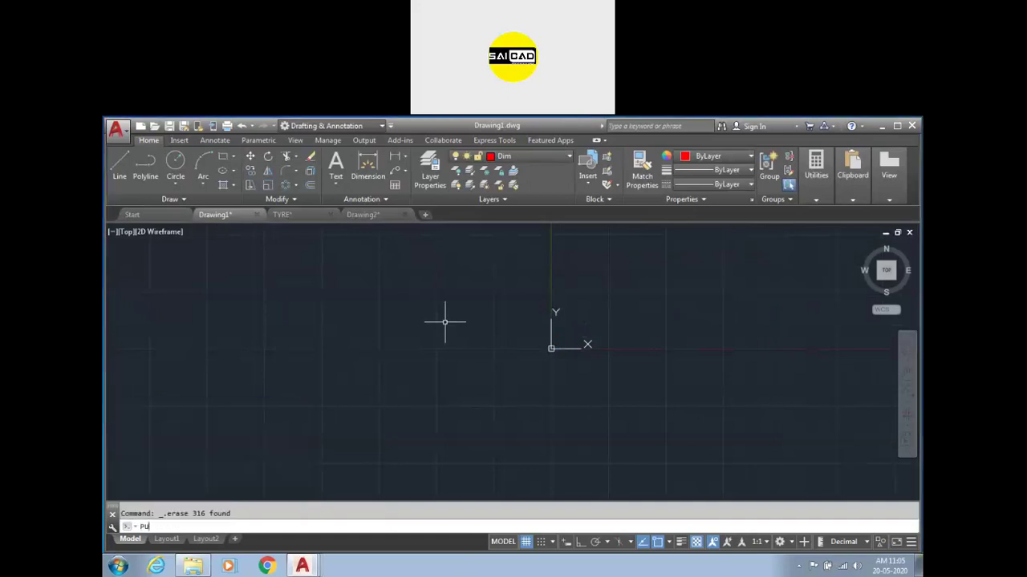
double_click(449, 257)
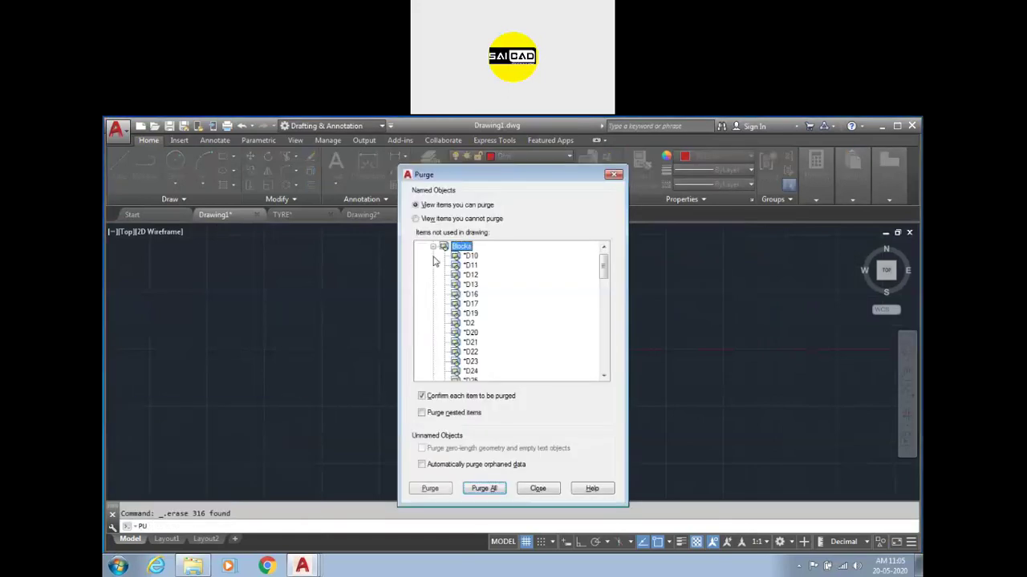
scroll(472, 273, down, 10)
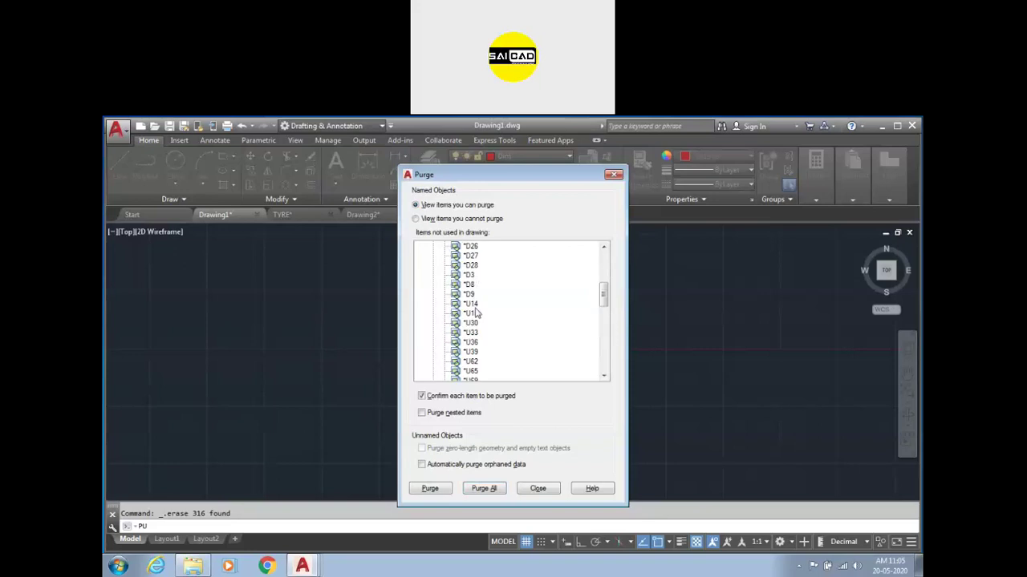
scroll(471, 313, down, 6)
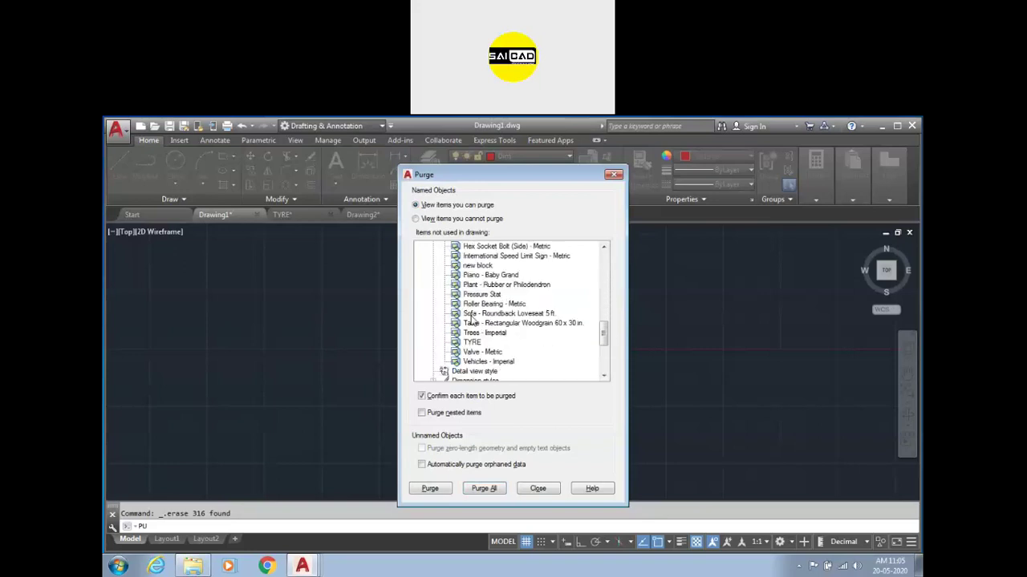
click(476, 333)
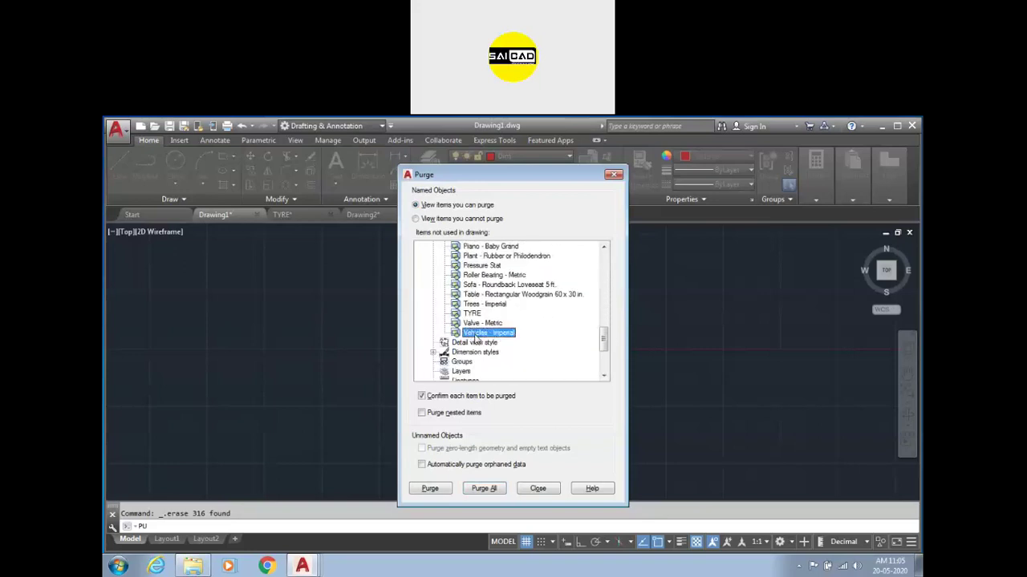
scroll(474, 329, up, 15)
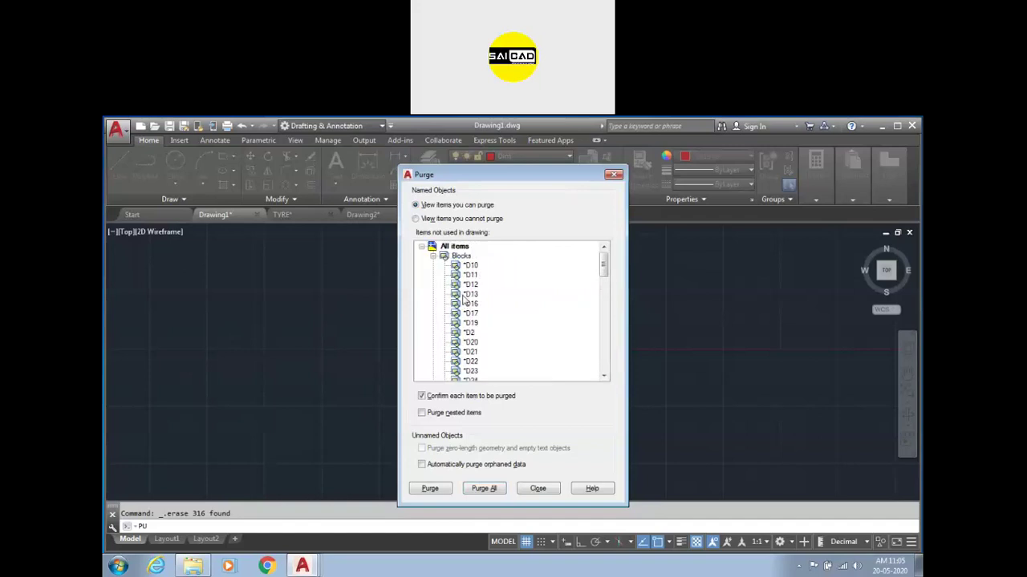
shift+click(469, 264)
scroll(486, 298, down, 10)
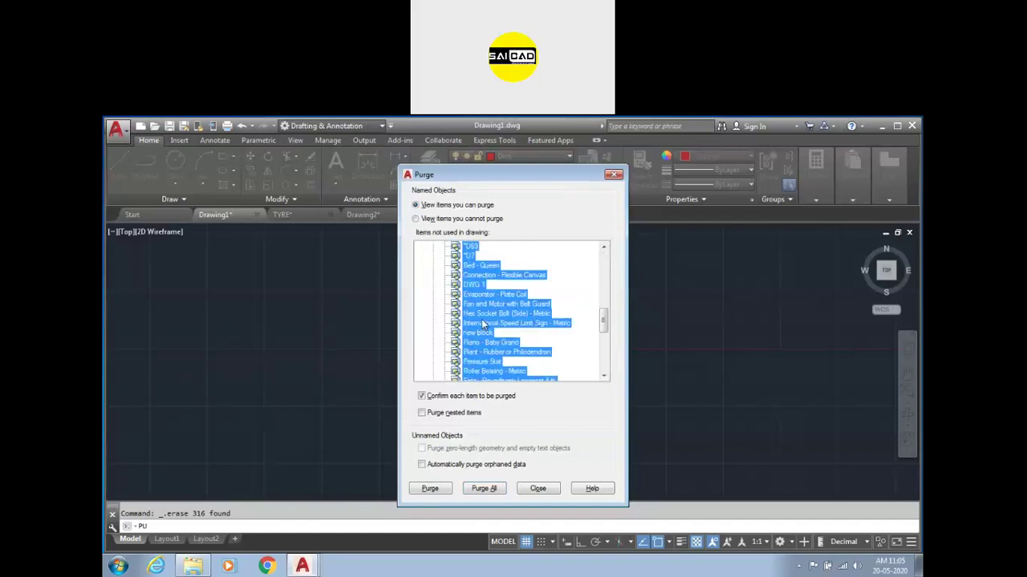
scroll(483, 324, down, 3)
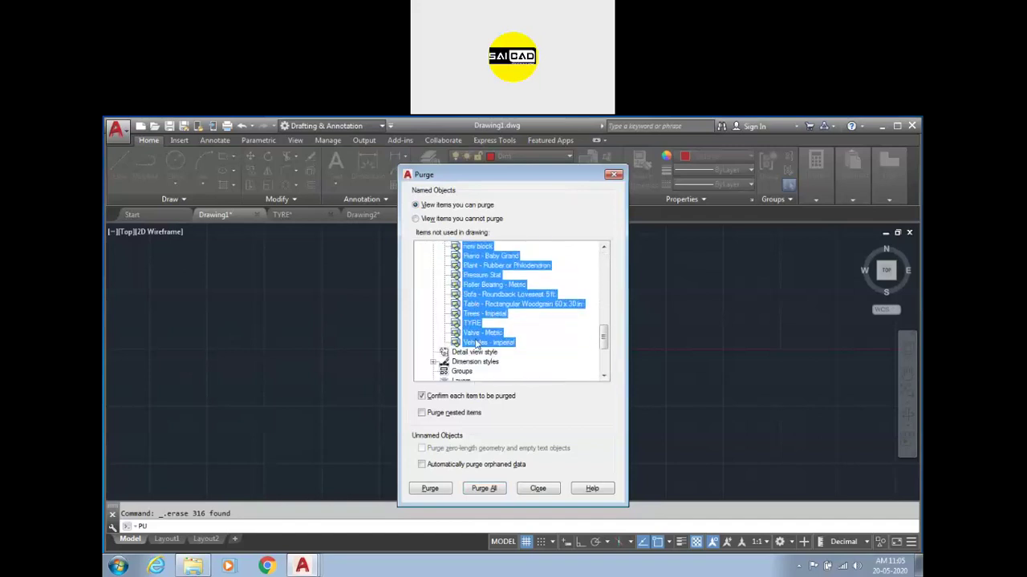
click(430, 489)
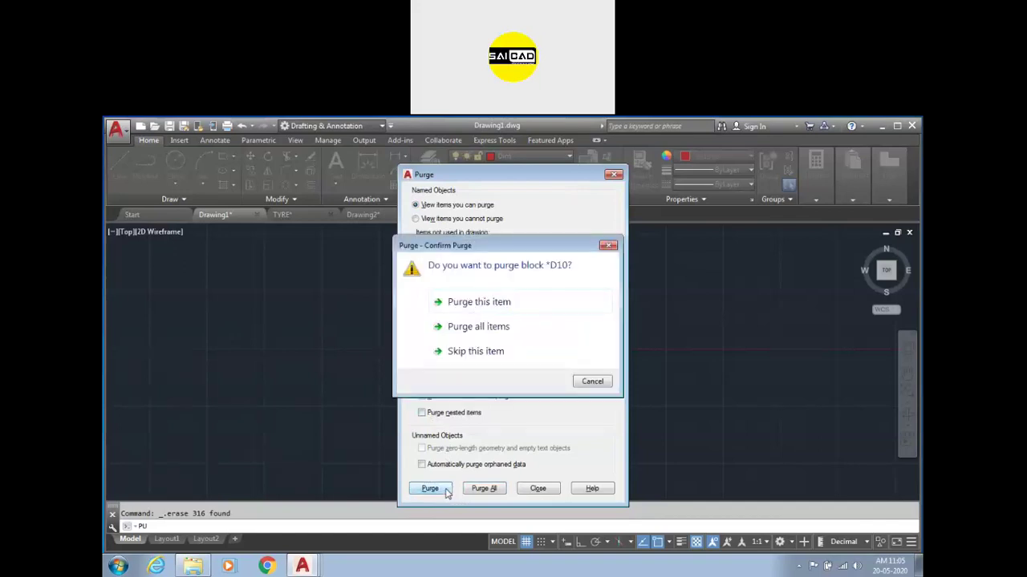
click(456, 328)
- Purge the remaining unused blocks from *U6 through Hex Nut - Metric, confirming for all items
click(469, 266)
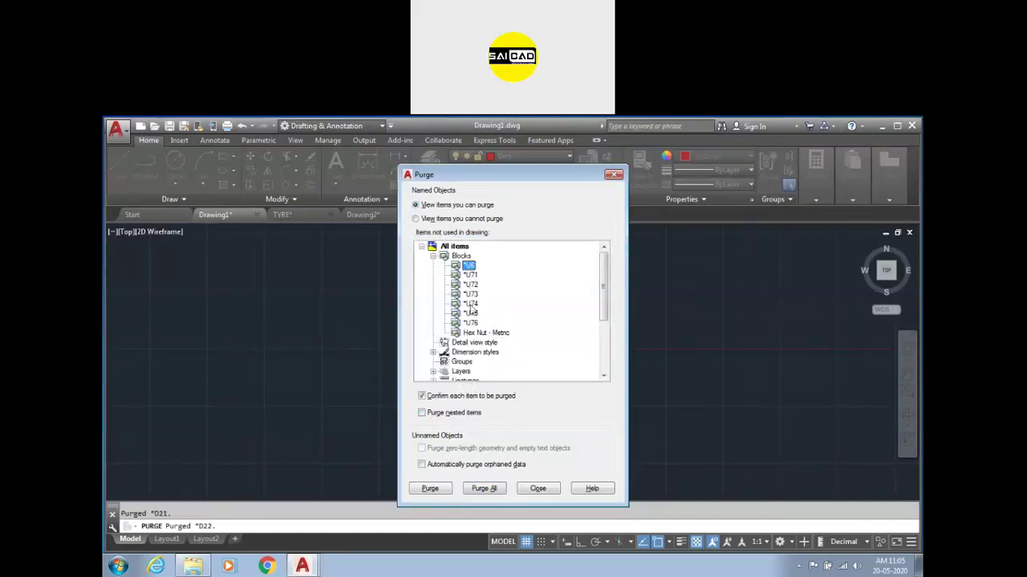
shift+click(469, 333)
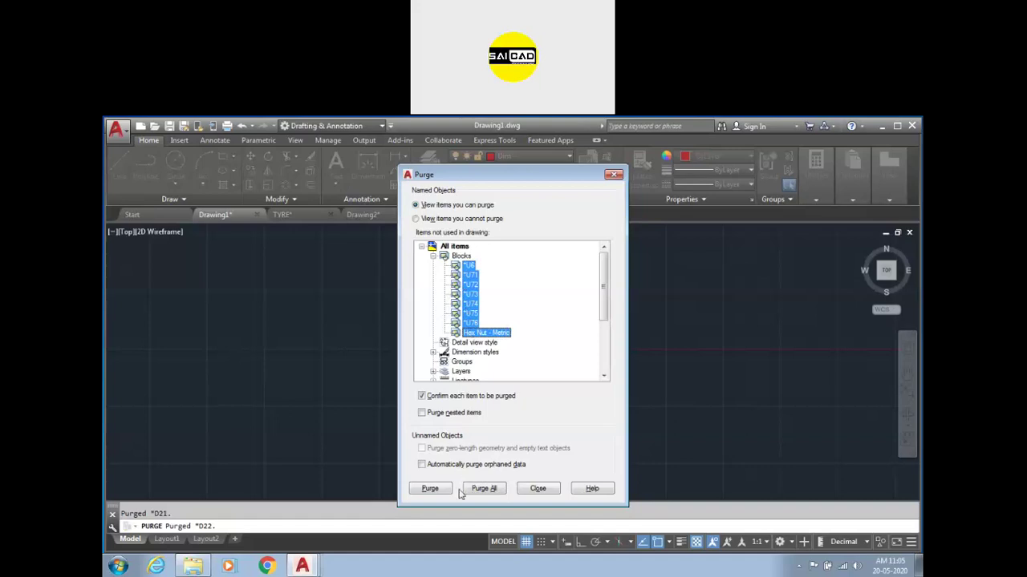
click(431, 489)
click(478, 330)
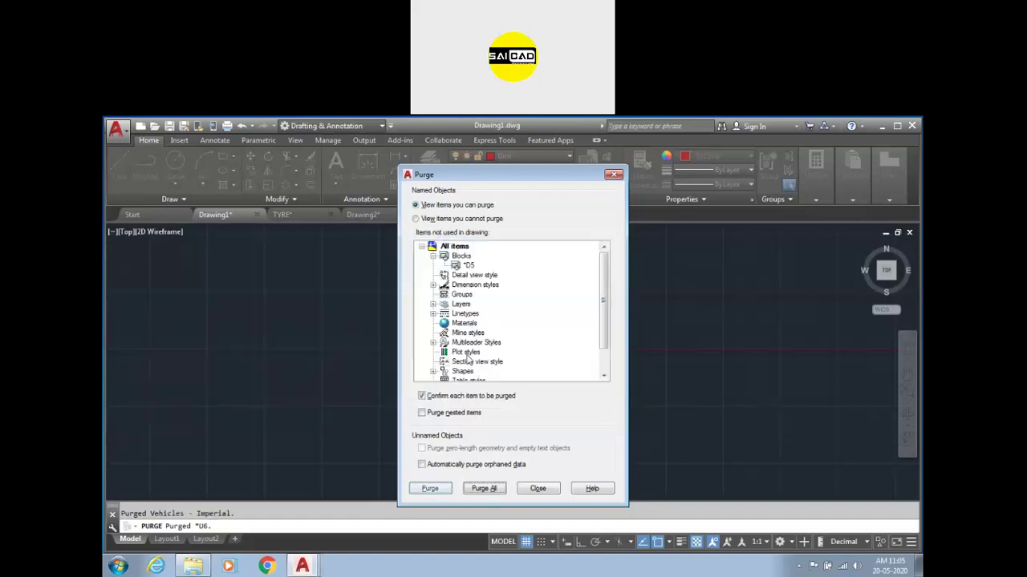
- Purge the last unused block *D5 from Drawing1 and close Purge
click(468, 266)
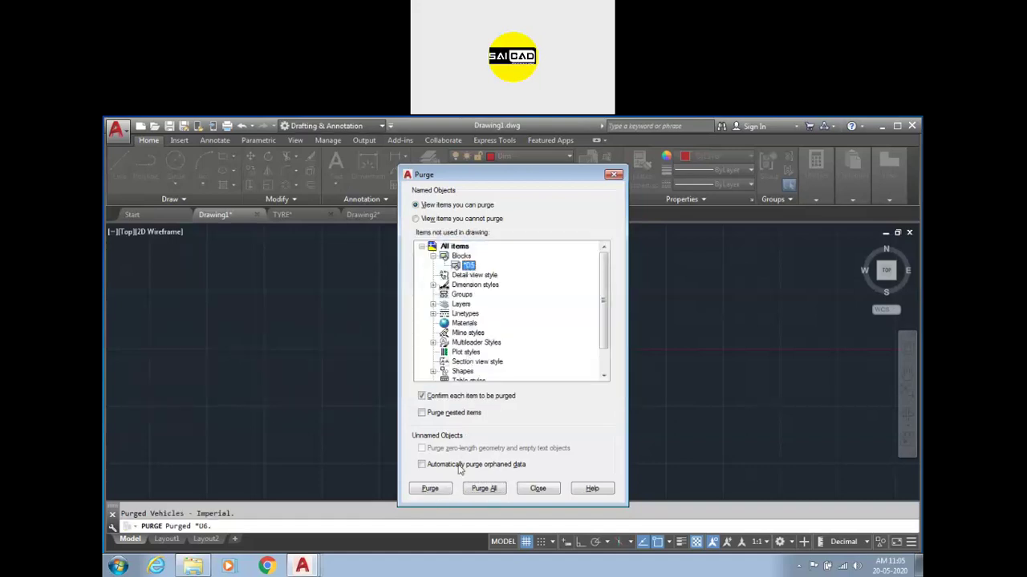
click(446, 489)
click(489, 335)
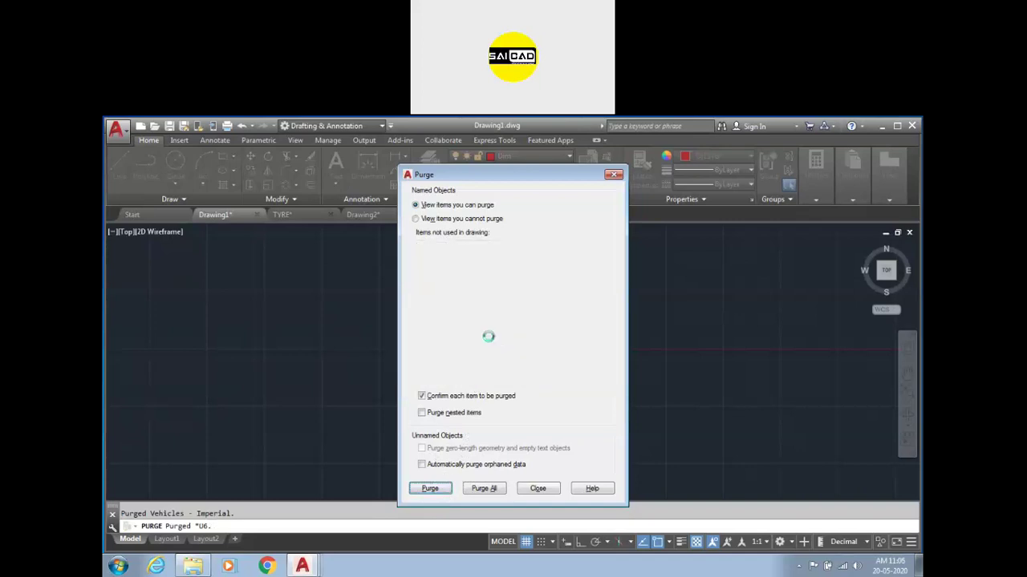
click(448, 257)
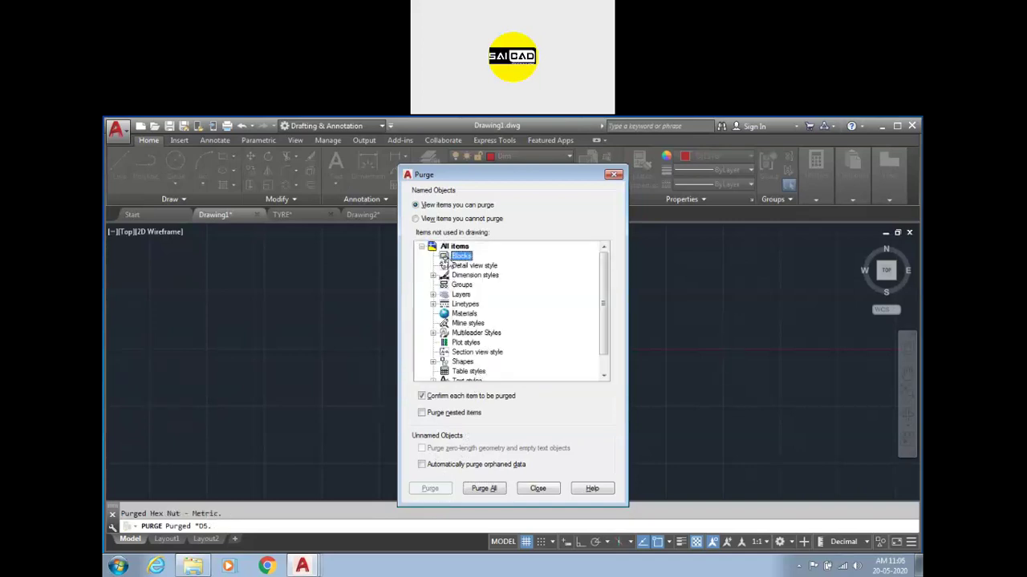
click(536, 488)
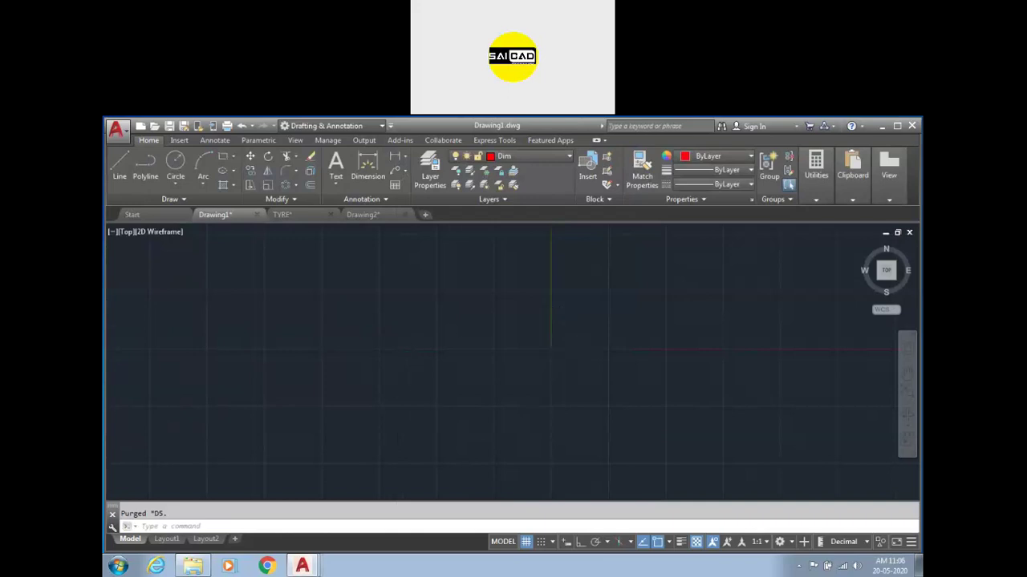
- Check which block names Insert offers in the purged Drawing1, and cancel
text(i)
key(Return)
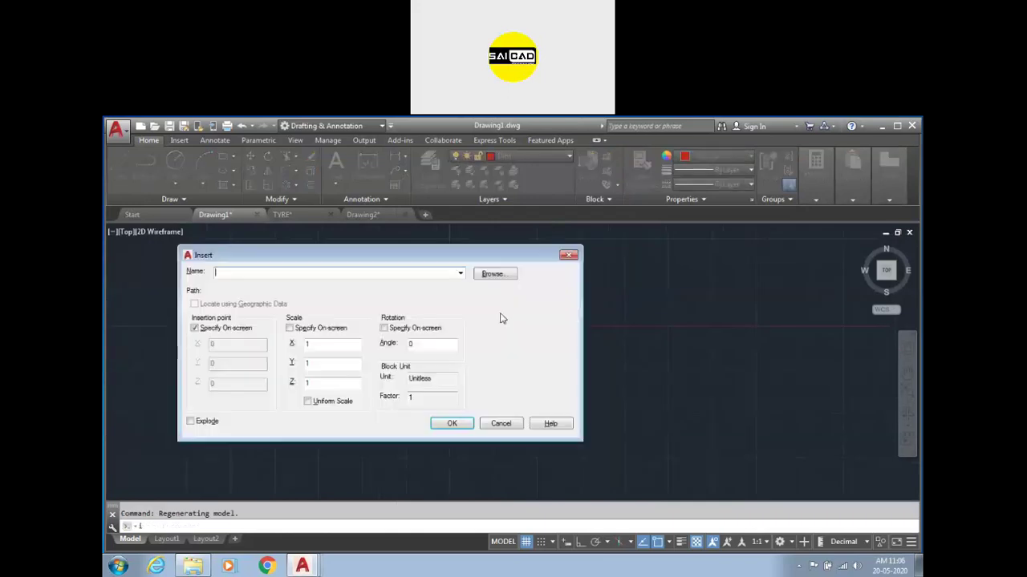
click(462, 274)
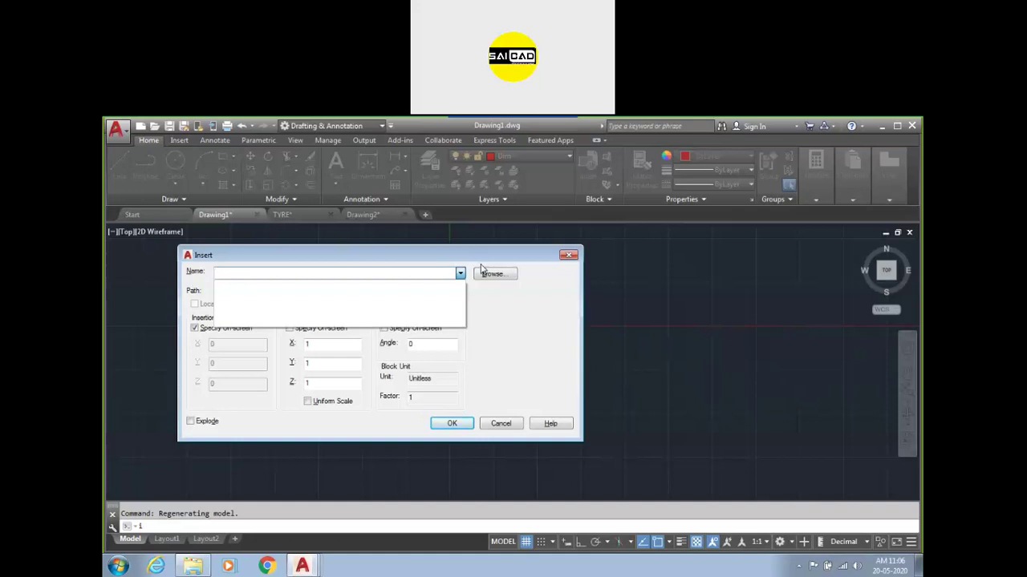
click(567, 255)
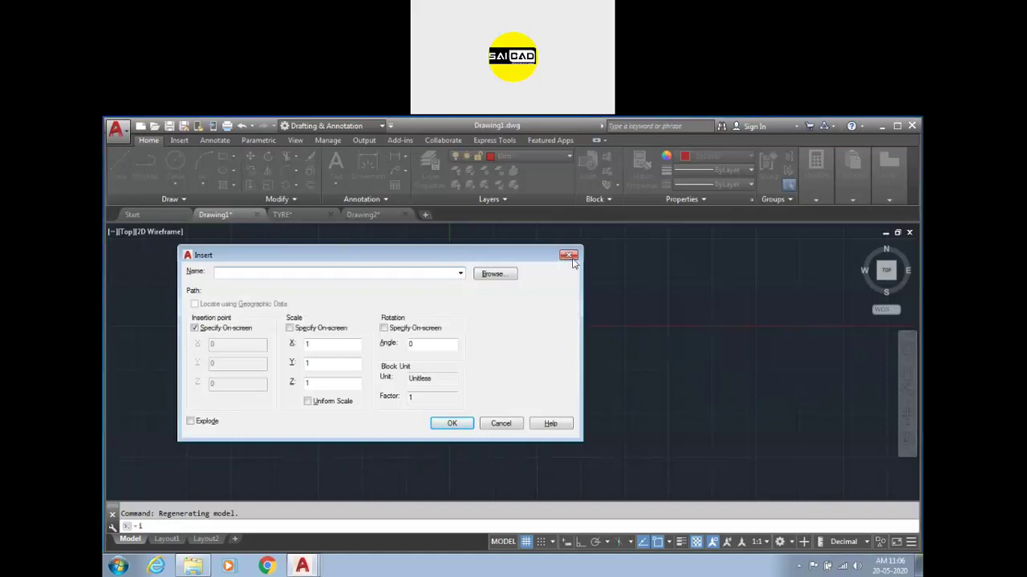
click(572, 257)
click(622, 333)
click(300, 438)
middle_drag(497, 279, 375, 374)
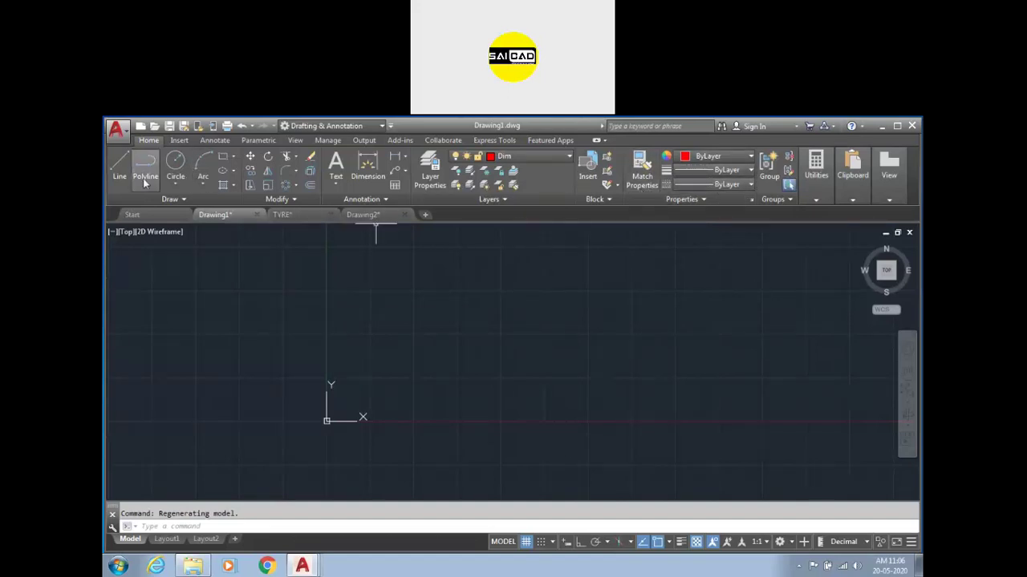
click(161, 220)
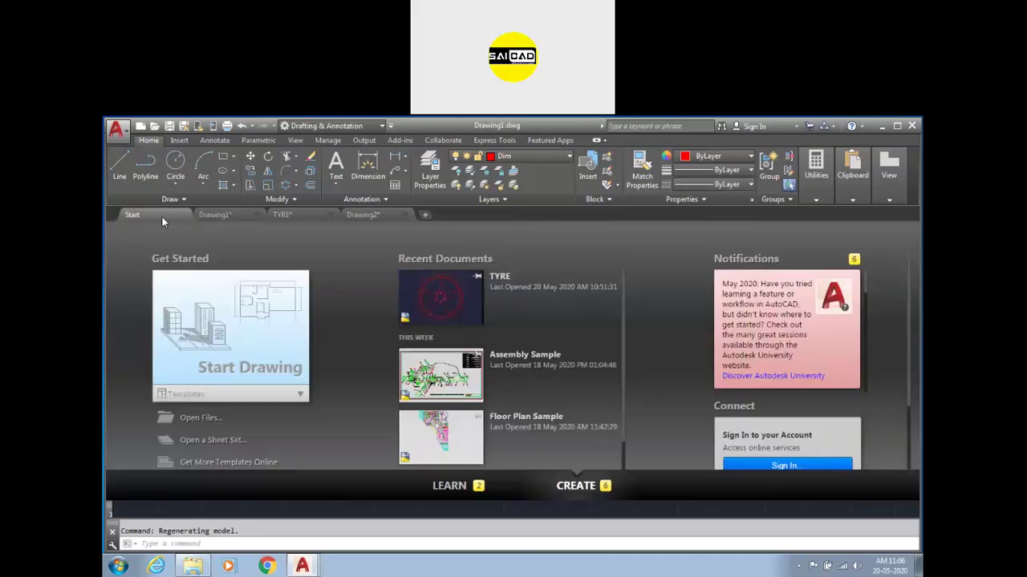
click(233, 215)
- Close the TYRE, Drawing2 and Drawing1 drawings without saving their changes
click(329, 215)
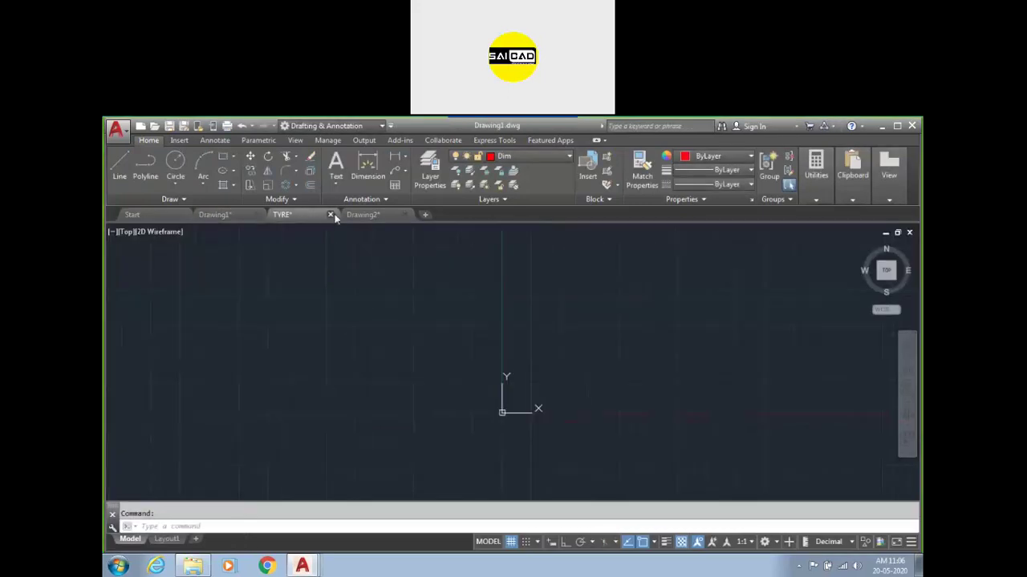
click(536, 369)
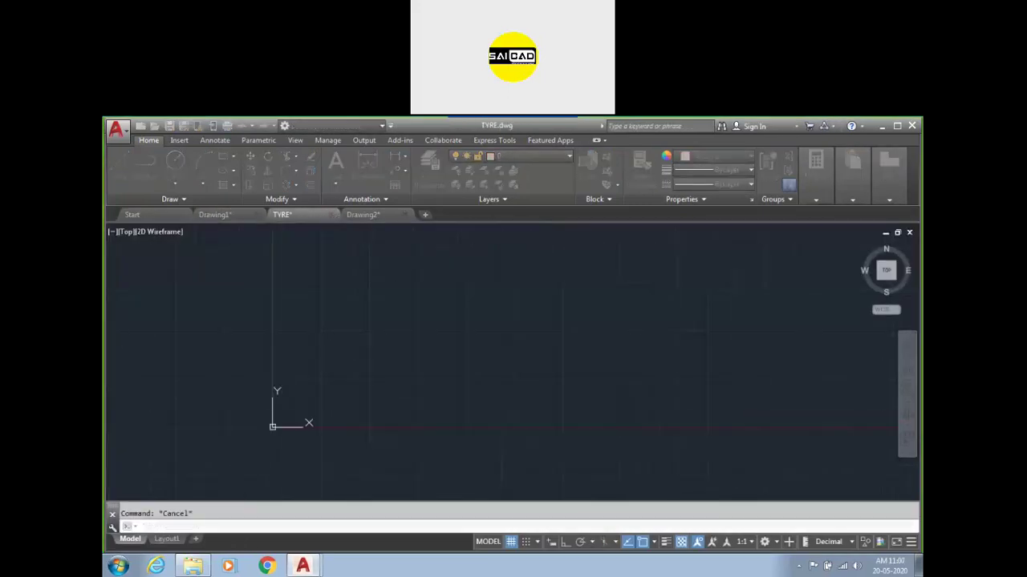
click(332, 215)
click(523, 368)
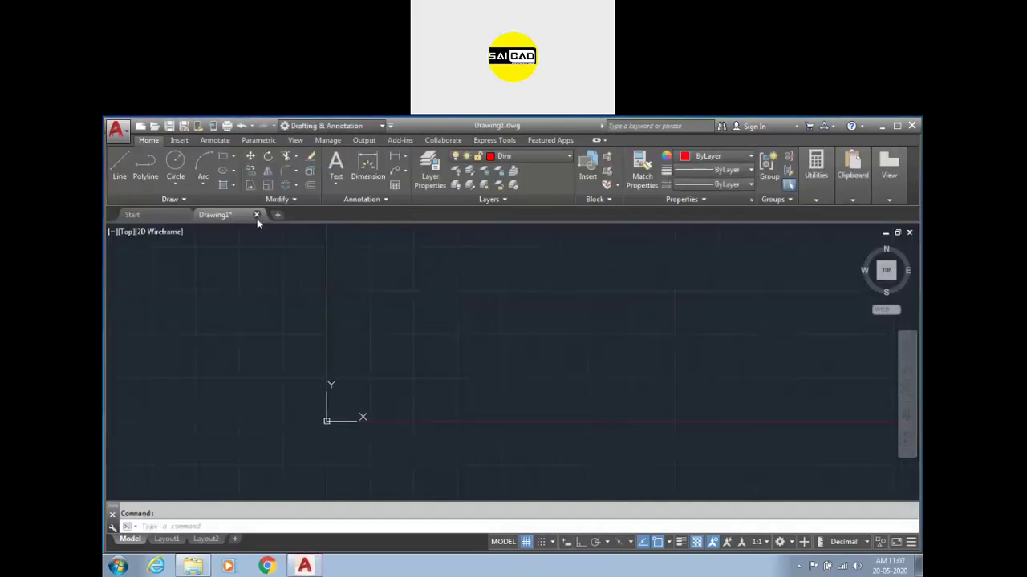
click(257, 215)
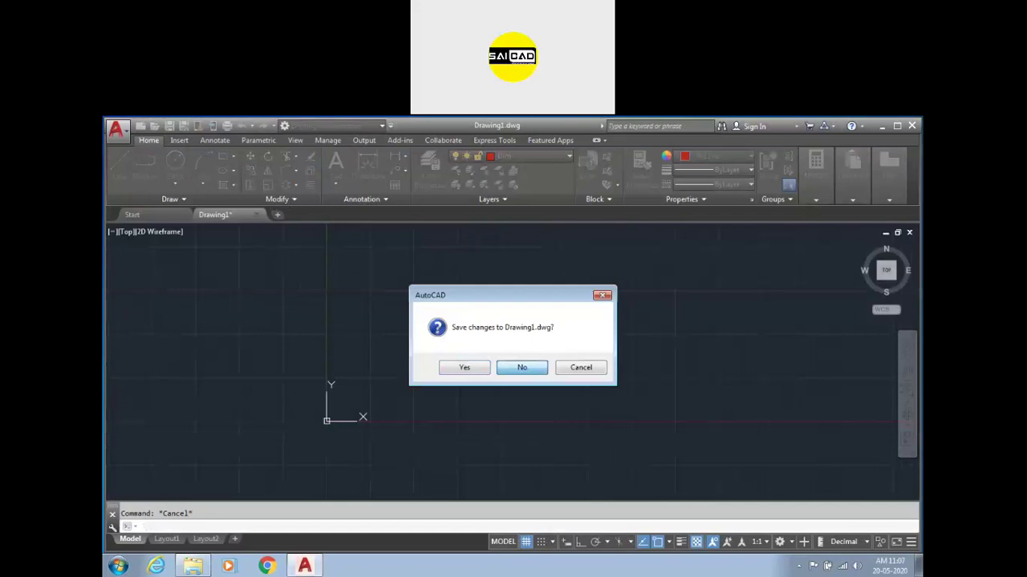
click(522, 368)
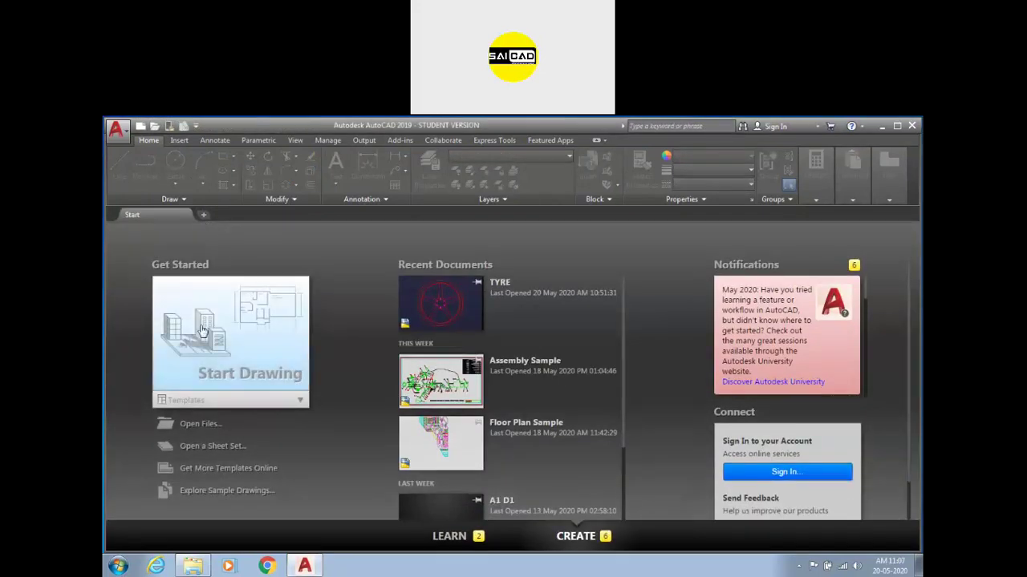
- Start a new drawing and draw a freehand rectangle above and to the right of the origin
key(ctrl+n)
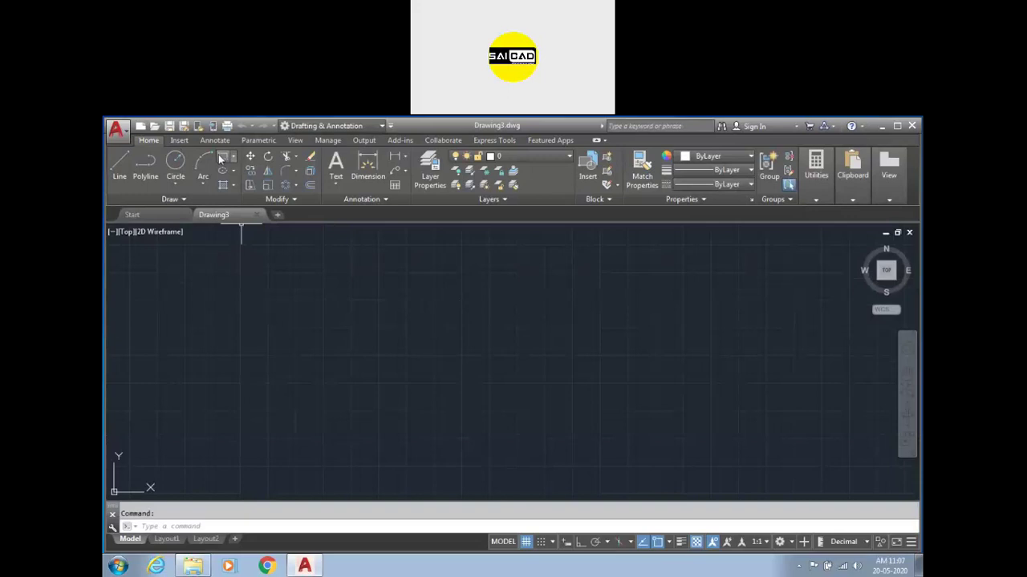
click(226, 185)
click(271, 320)
click(435, 447)
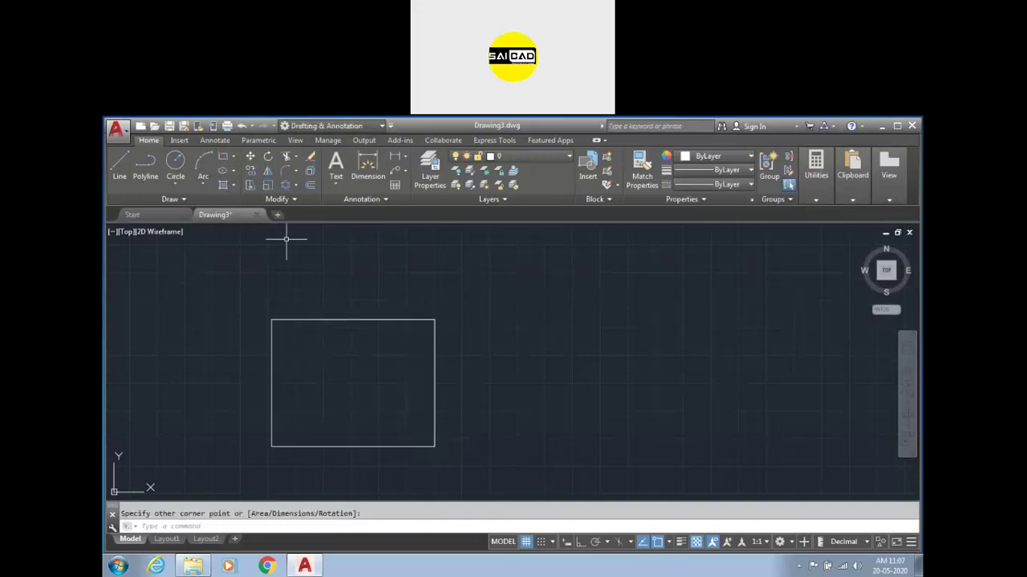
- Draw a circle beside the rectangle by picking its centre and a point for its radius
click(176, 160)
click(608, 378)
click(579, 320)
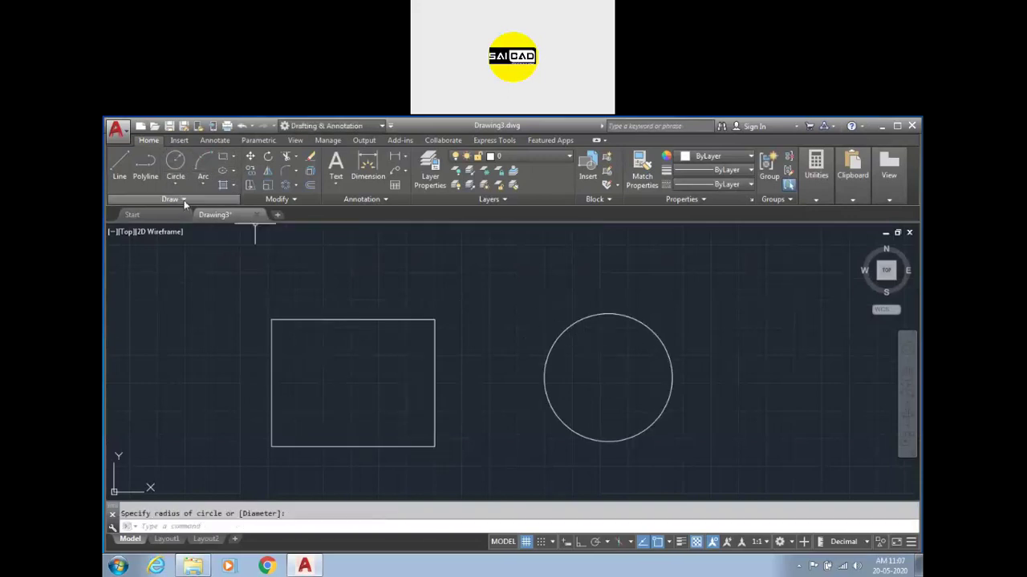
- Draw a single slanted line between the rectangle and the circle, and finish the Line command
click(122, 164)
click(551, 265)
click(495, 396)
right_click(492, 287)
click(506, 296)
- Select the rectangle, the slanted line and the circle together and set their colour to Red
scroll(576, 360, down, 2)
scroll(533, 395, up, 2)
drag(530, 352, 436, 345)
click(741, 254)
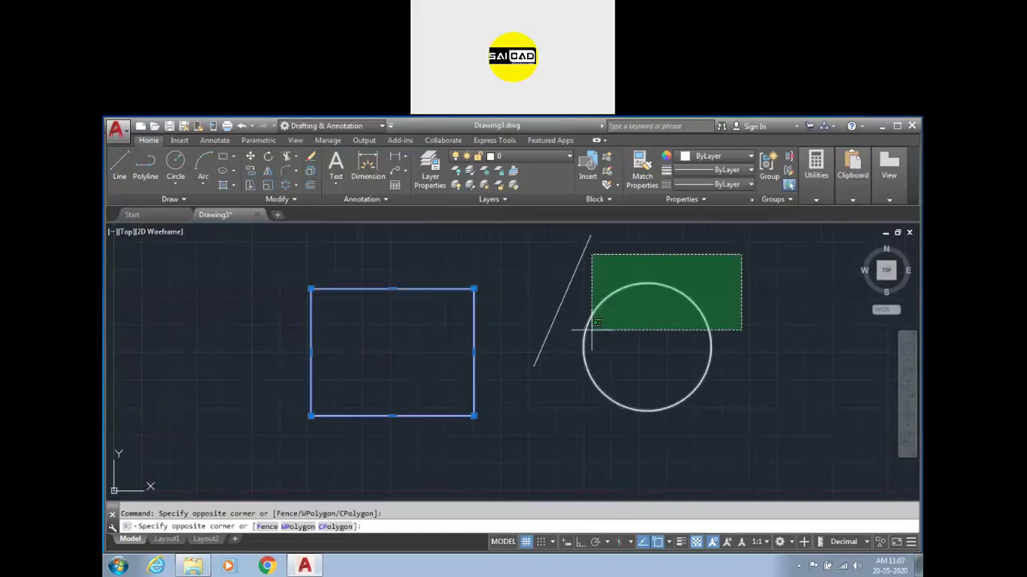
click(413, 406)
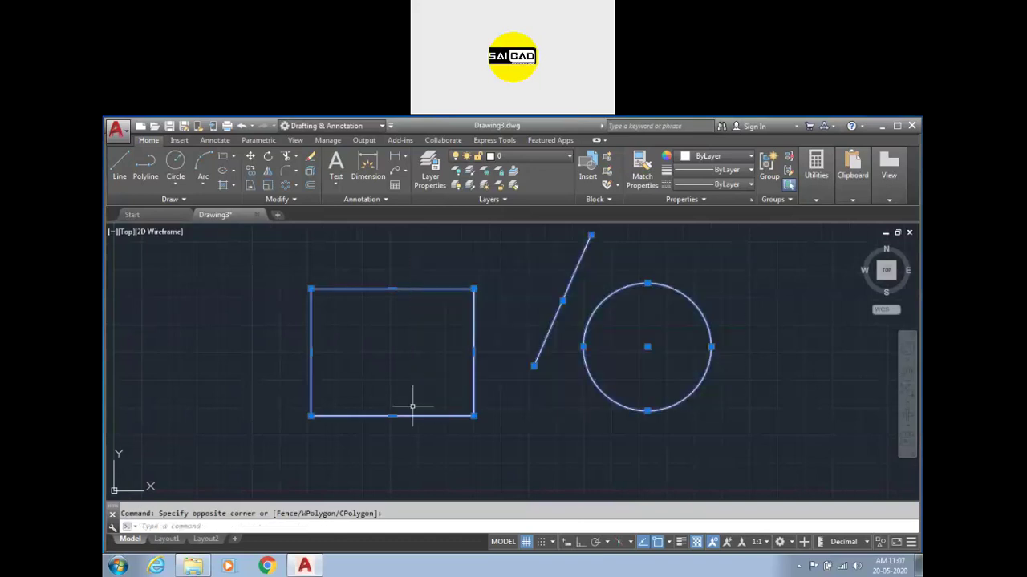
click(710, 159)
click(710, 160)
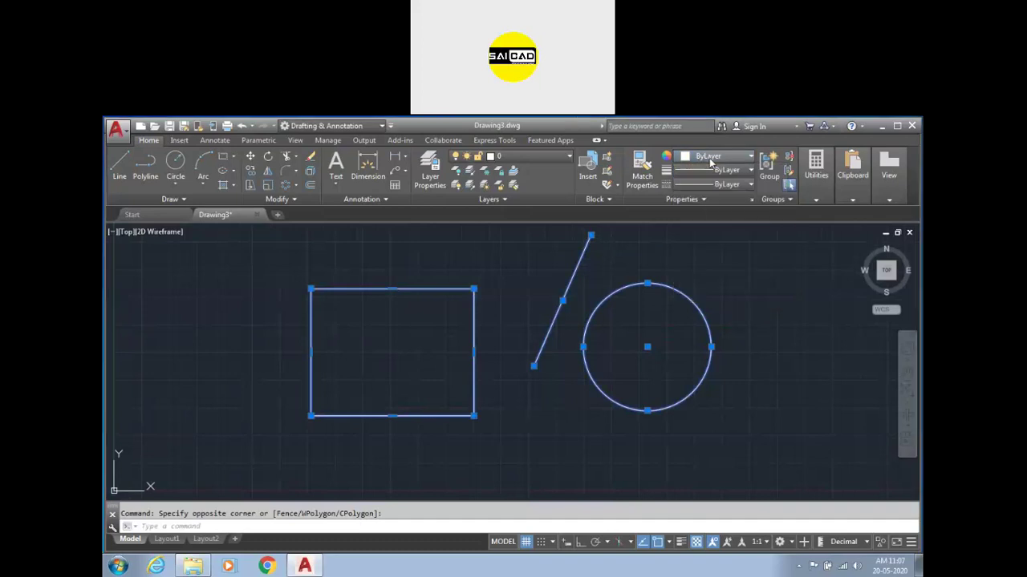
click(714, 157)
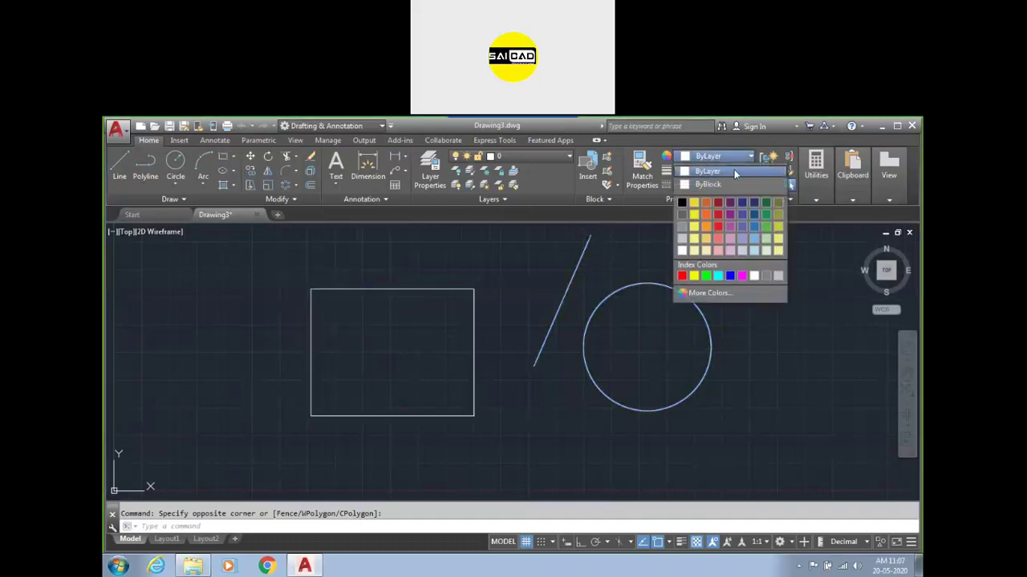
click(734, 170)
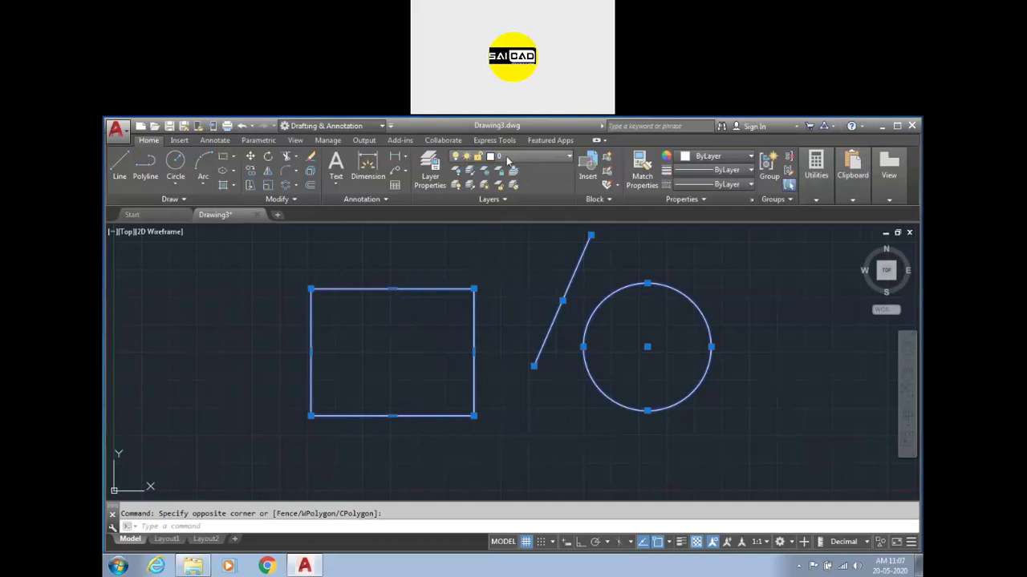
click(716, 157)
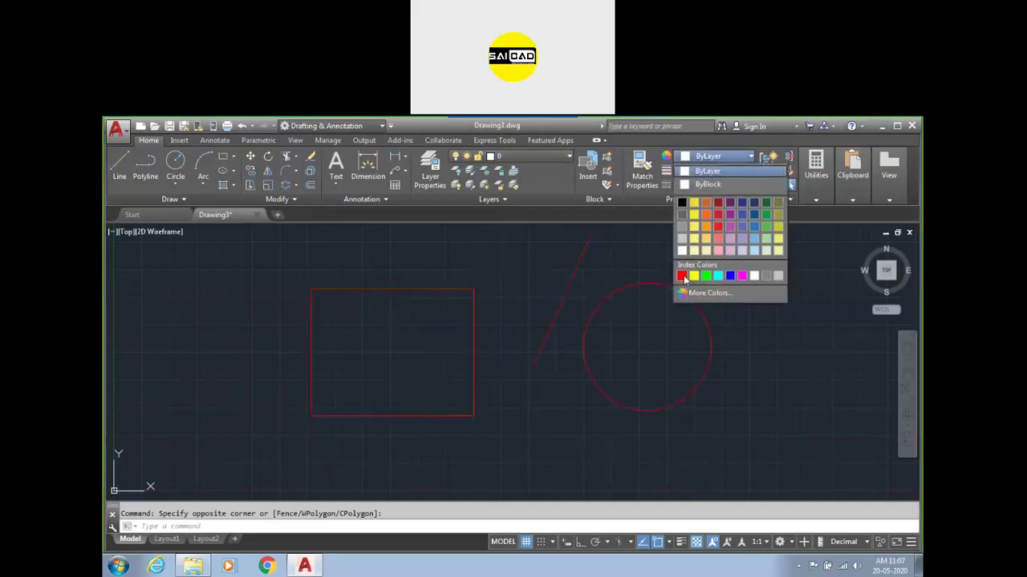
click(682, 276)
- Open the full colour selection for the three shapes and try several index colours, ending on 162
click(716, 157)
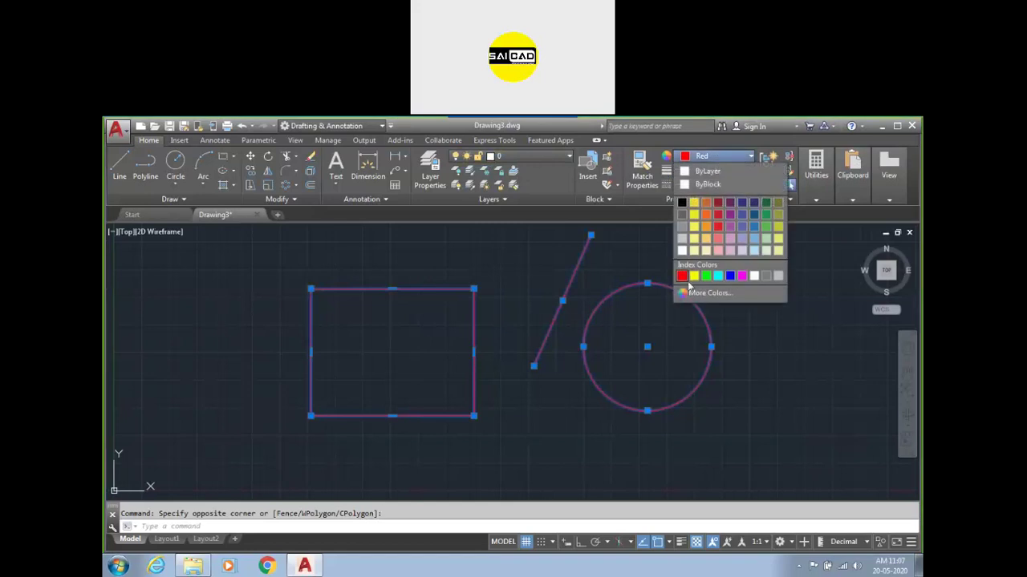
click(705, 293)
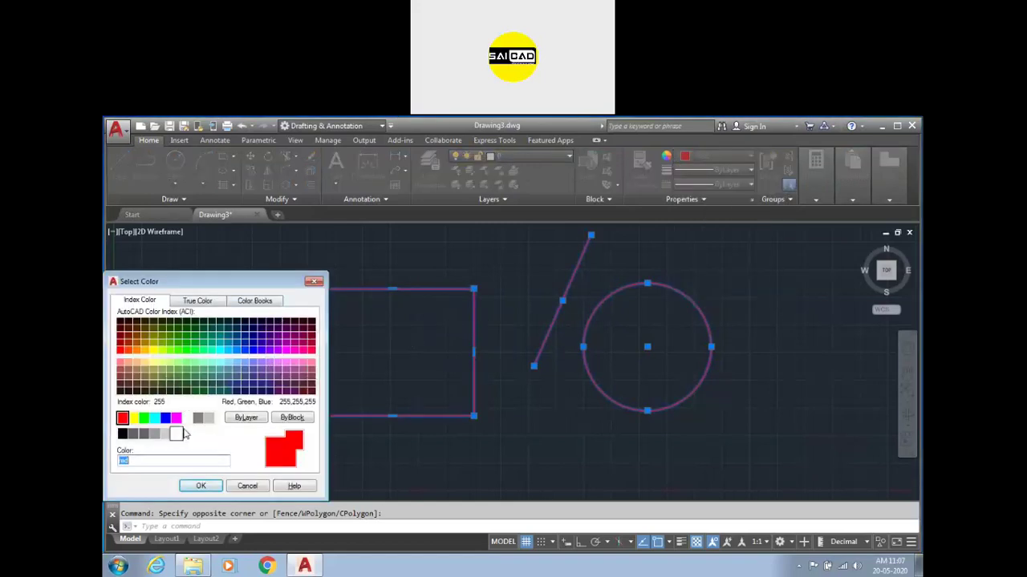
click(277, 362)
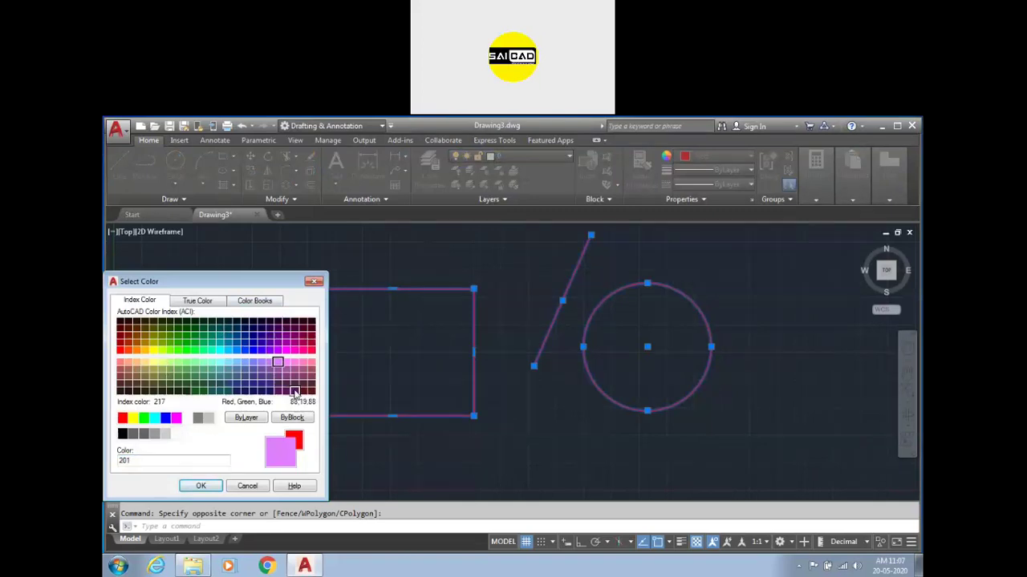
click(280, 377)
click(306, 381)
click(304, 386)
click(202, 385)
click(249, 340)
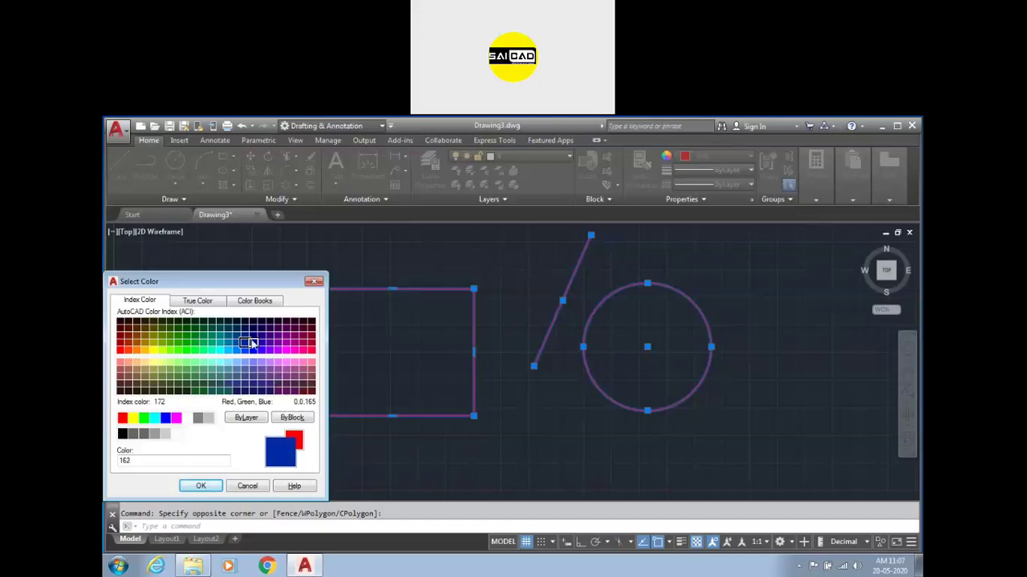
- Pick the true colour 210,253,144 in the HSL model, apply it to the three shapes and deselect them
click(207, 303)
click(251, 302)
click(200, 302)
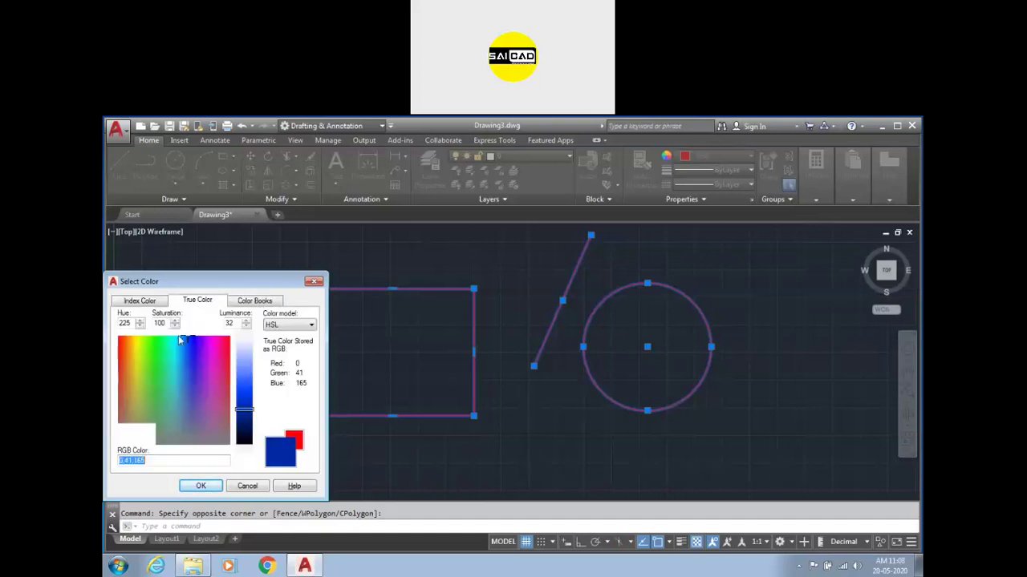
drag(246, 413, 243, 361)
click(211, 345)
click(194, 347)
click(165, 365)
click(169, 341)
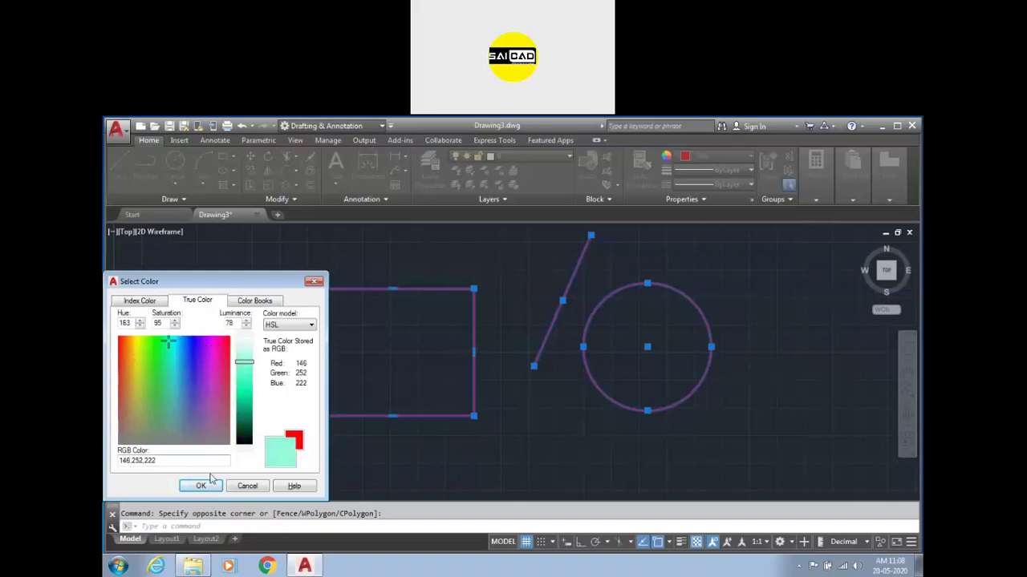
click(207, 368)
click(211, 348)
click(135, 348)
click(122, 345)
click(144, 339)
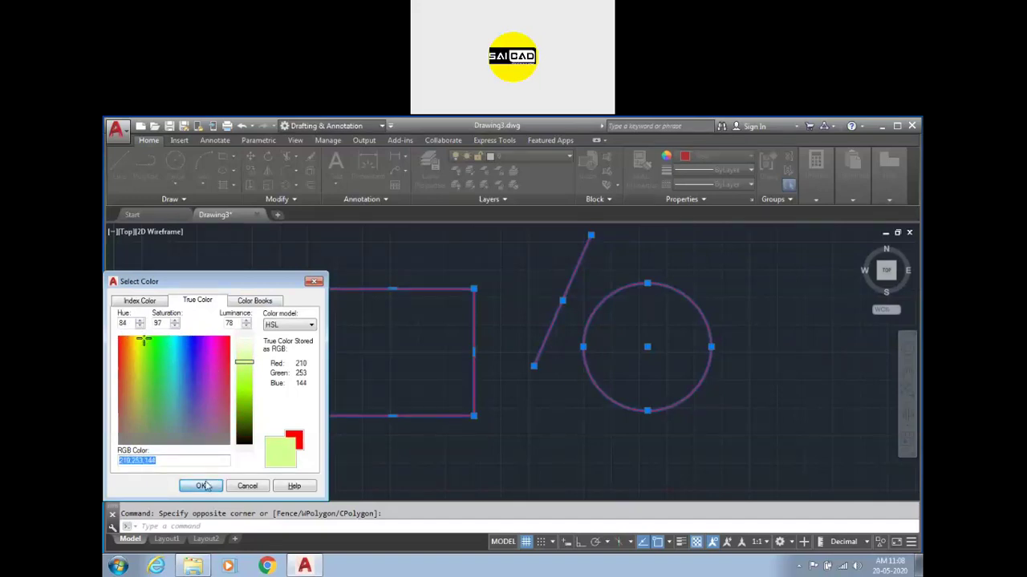
click(202, 486)
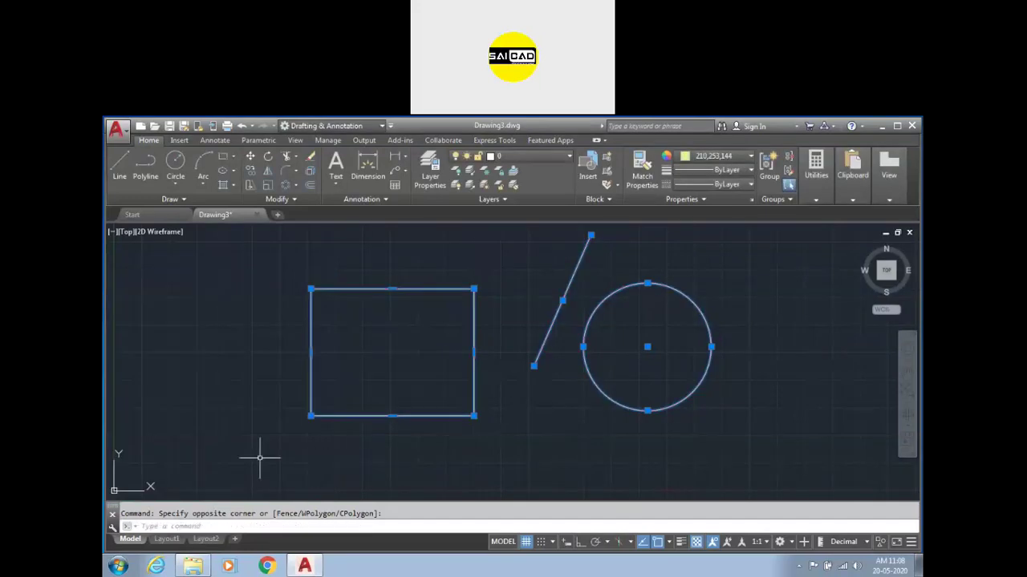
key(Escape)
- Reselect the three shapes, review the True Color, colour model and Index Color options, and close the colour dialog without applying anything
click(719, 287)
click(339, 429)
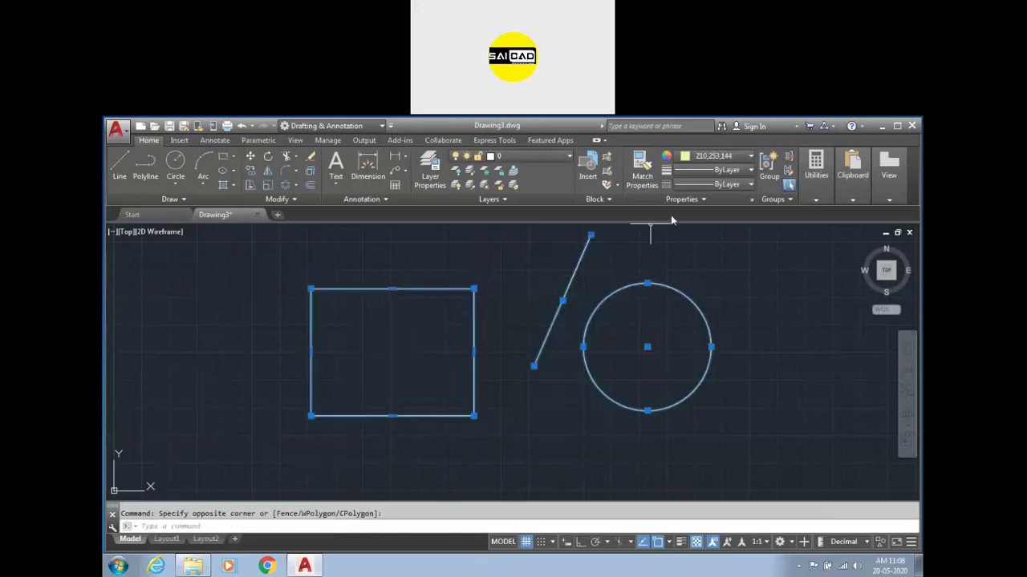
click(711, 157)
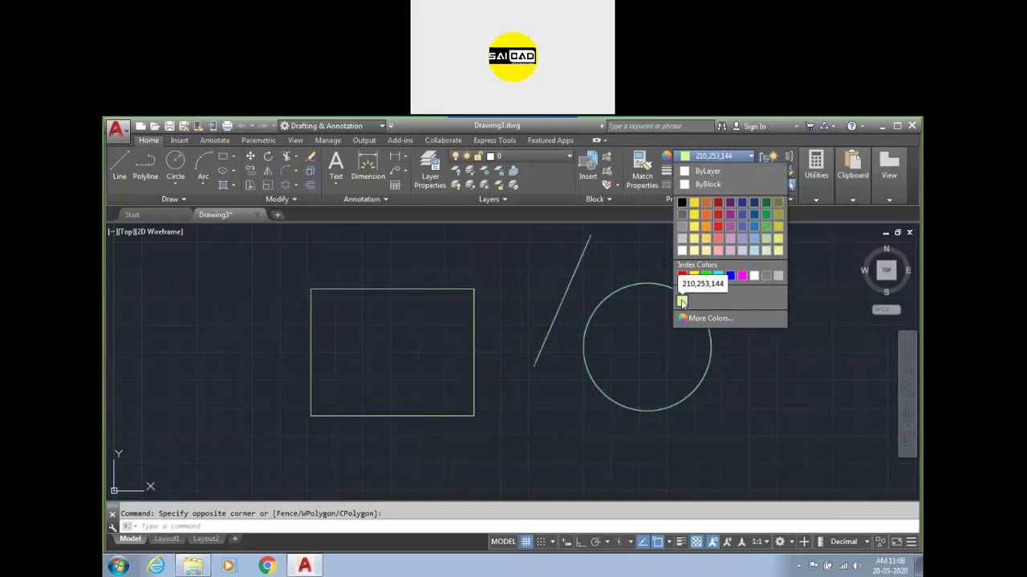
click(724, 318)
click(204, 303)
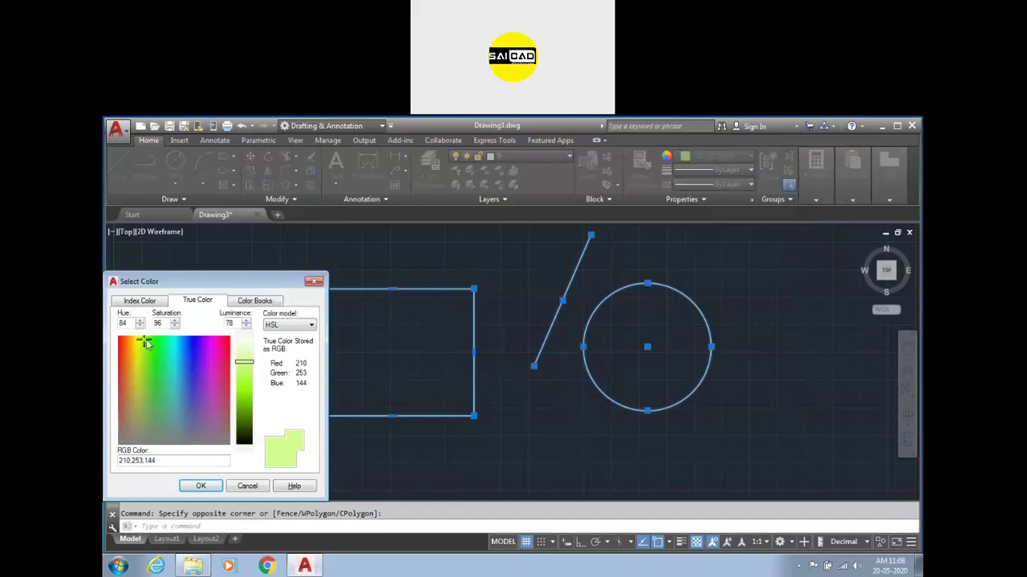
click(301, 325)
click(283, 335)
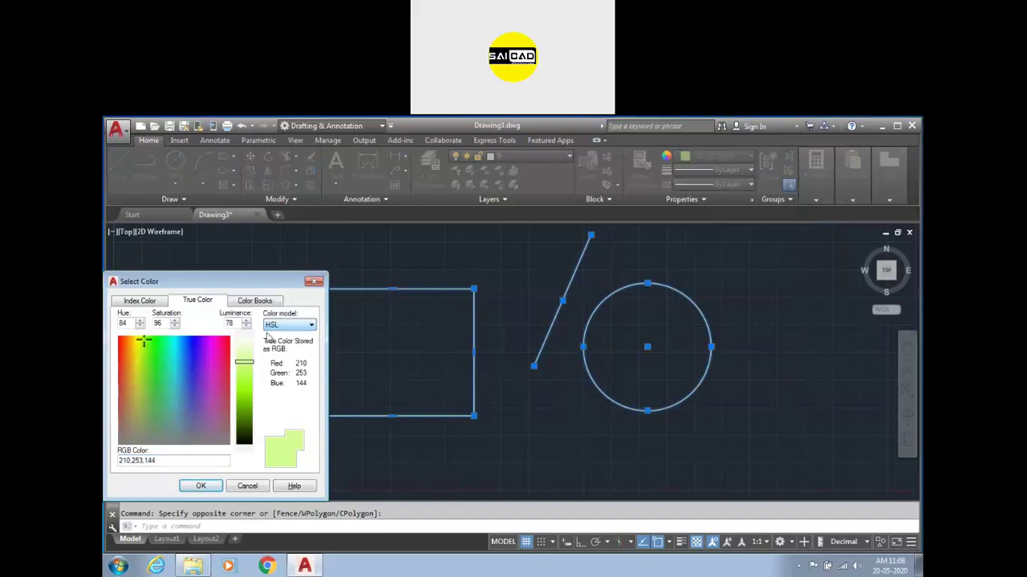
click(158, 301)
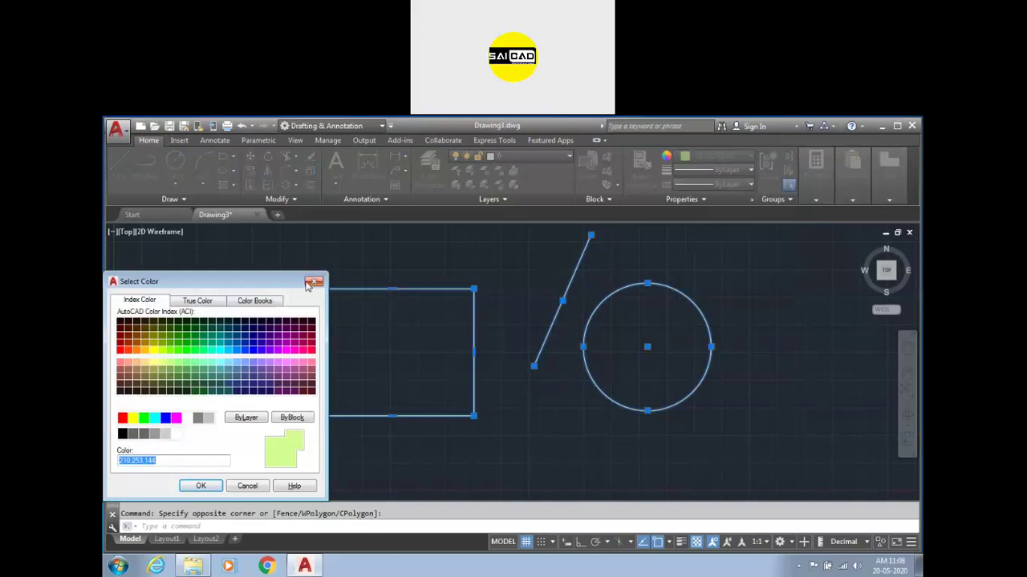
click(313, 282)
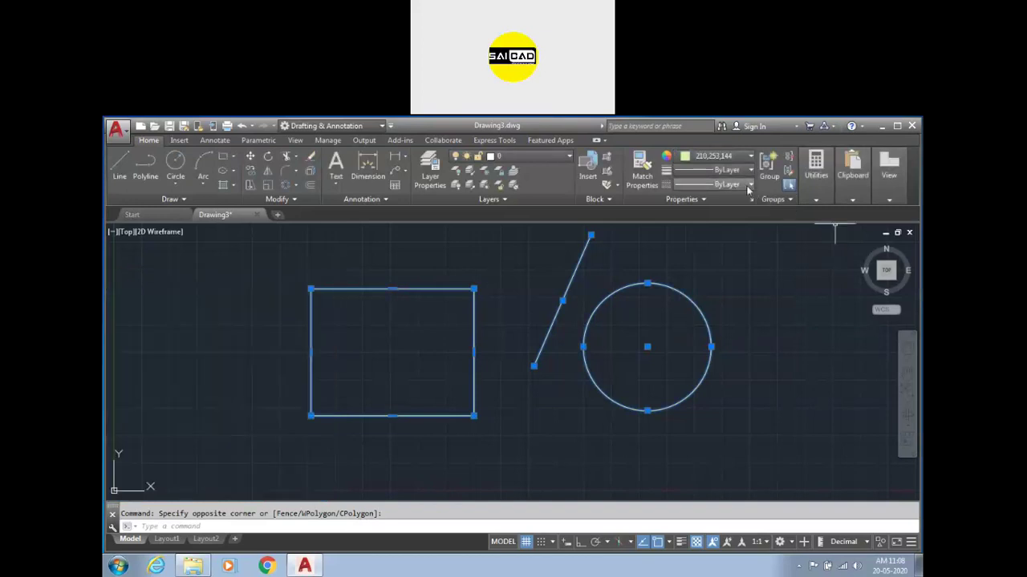
key(Escape)
- Select only the circle, set its colour to Red and deselect it
click(715, 268)
click(665, 339)
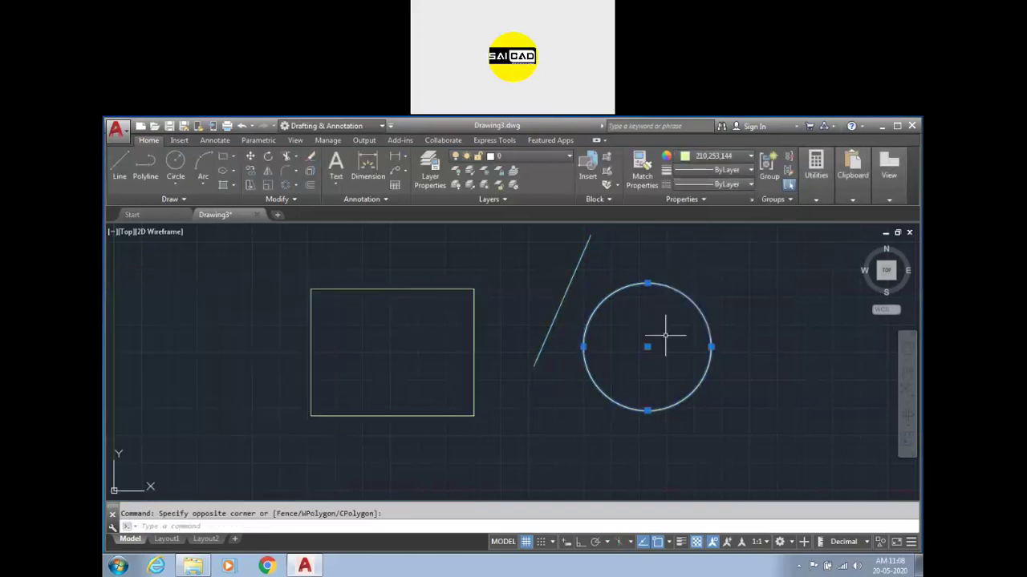
click(722, 160)
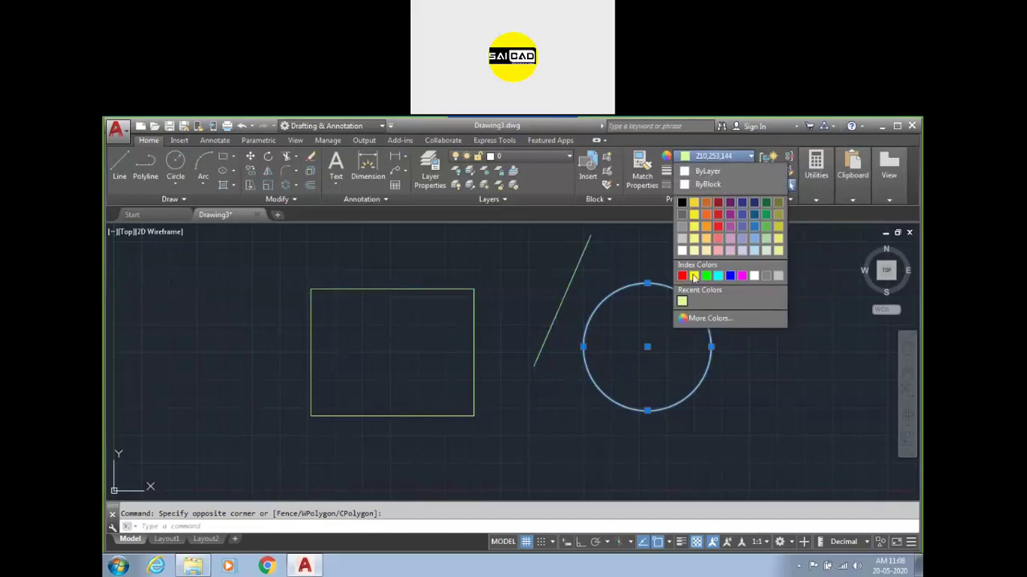
click(682, 275)
key(Escape)
- Select the slanted line, set its colour to Cyan and deselect it
click(658, 245)
click(562, 281)
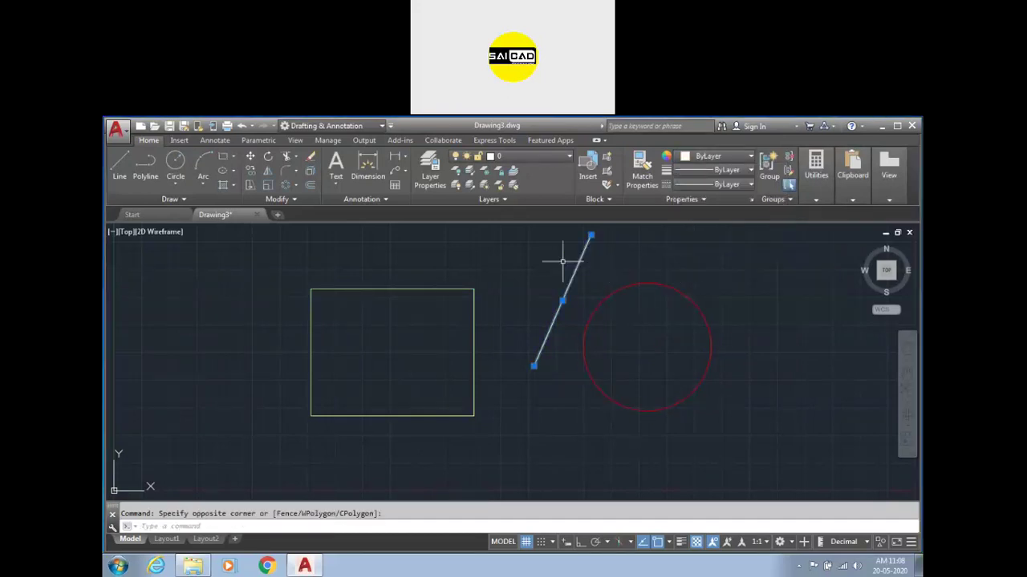
click(713, 158)
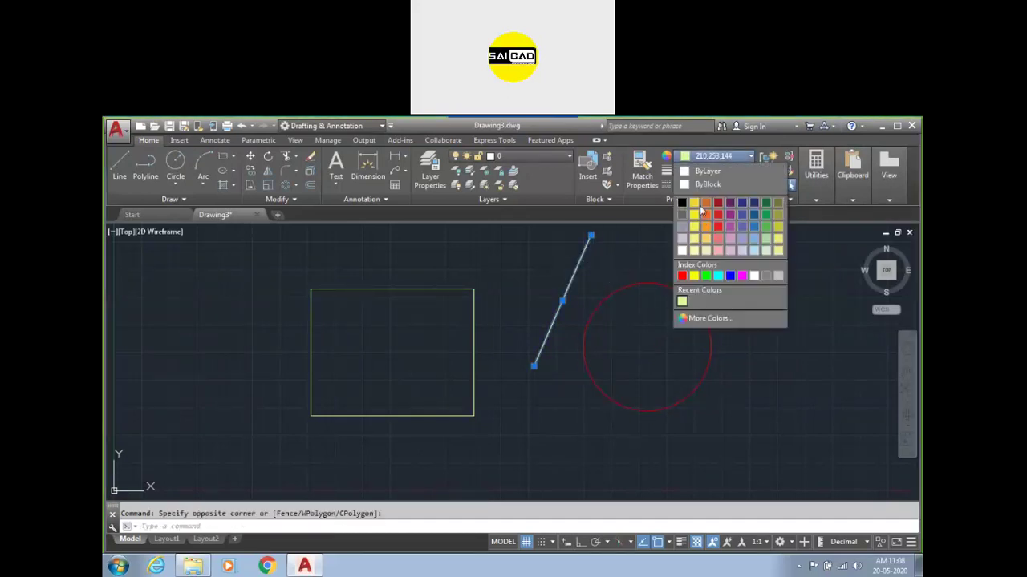
click(725, 276)
key(Escape)
- Select the circle, set its lineweight to 1.06 mm and deselect it
scroll(715, 329, down, 2)
scroll(586, 335, up, 2)
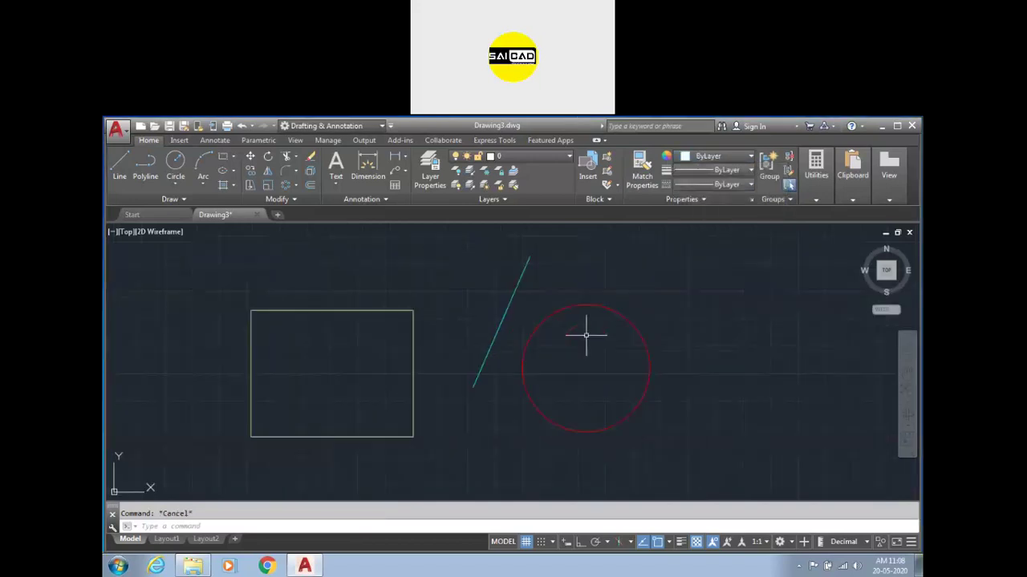
click(716, 171)
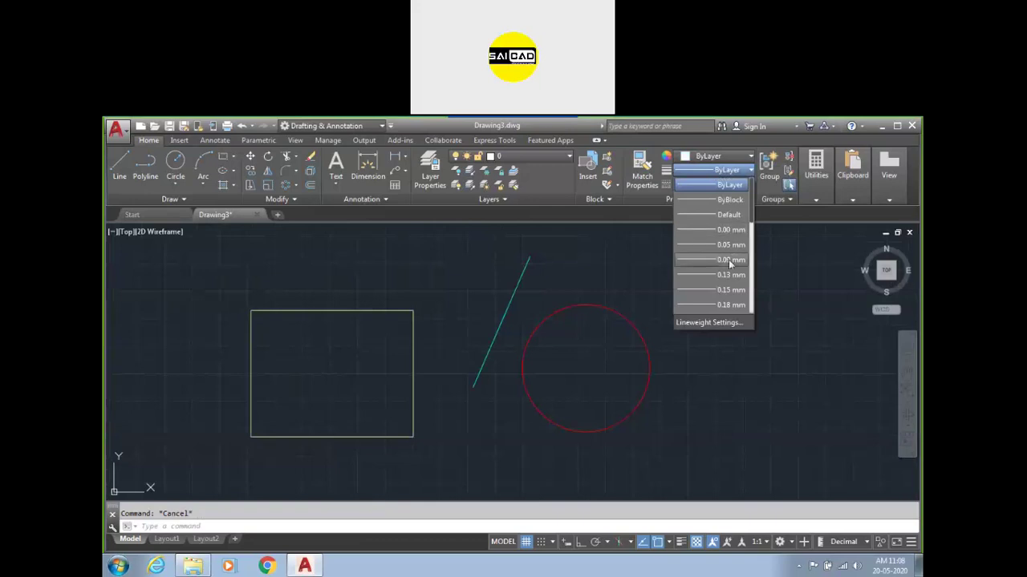
click(616, 272)
drag(616, 273, 597, 321)
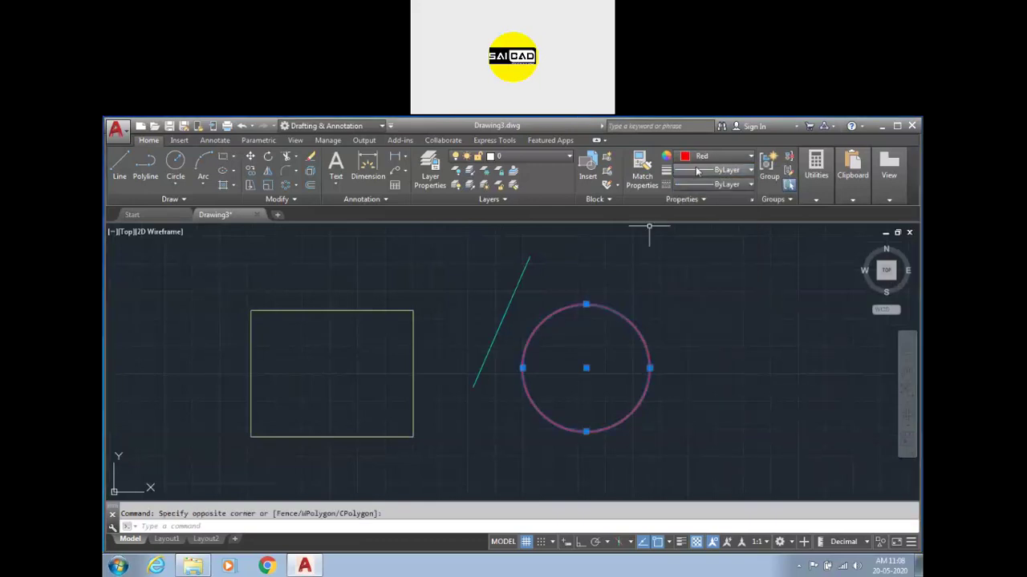
click(716, 170)
scroll(687, 257, down, 2)
click(697, 276)
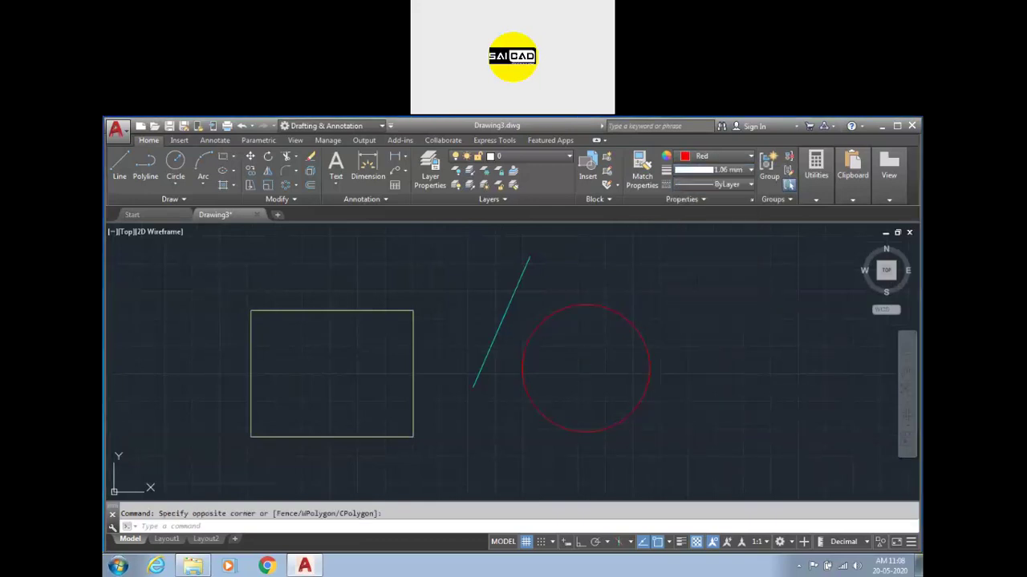
key(Escape)
- Select the circle and the slanted line one after the other to compare their colour and lineweight properties
click(638, 280)
click(603, 325)
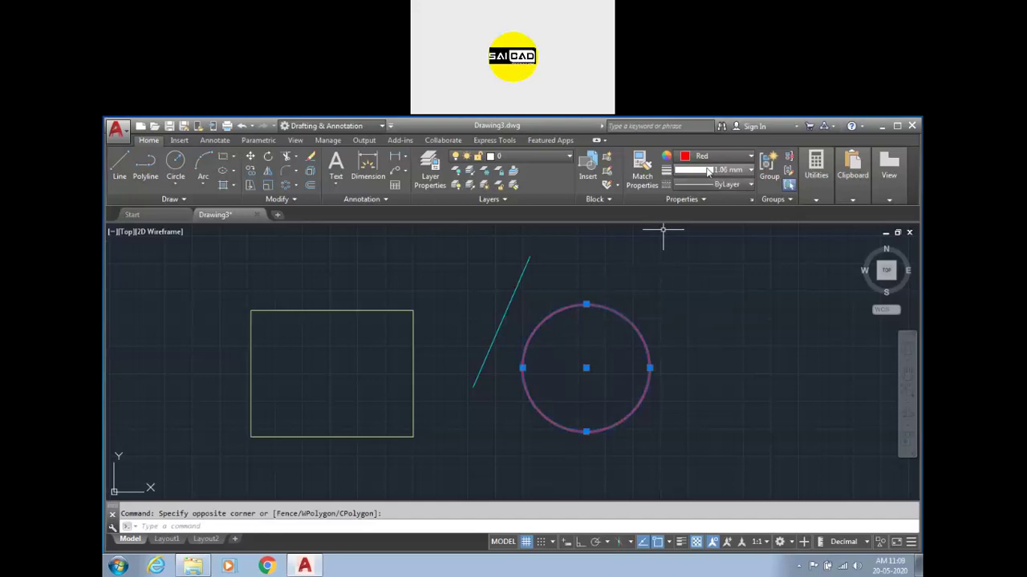
key(Escape)
click(567, 254)
click(486, 273)
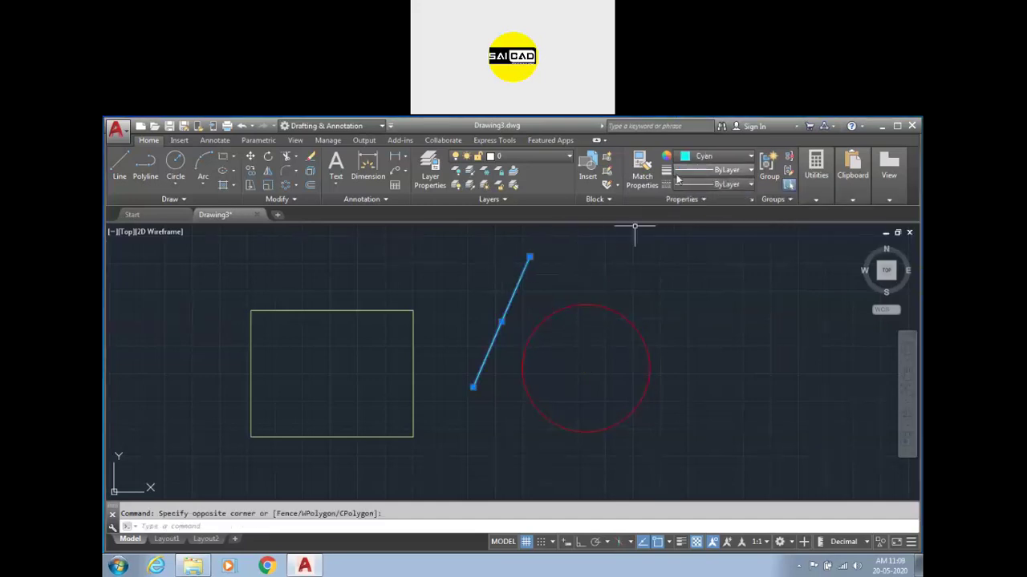
key(Escape)
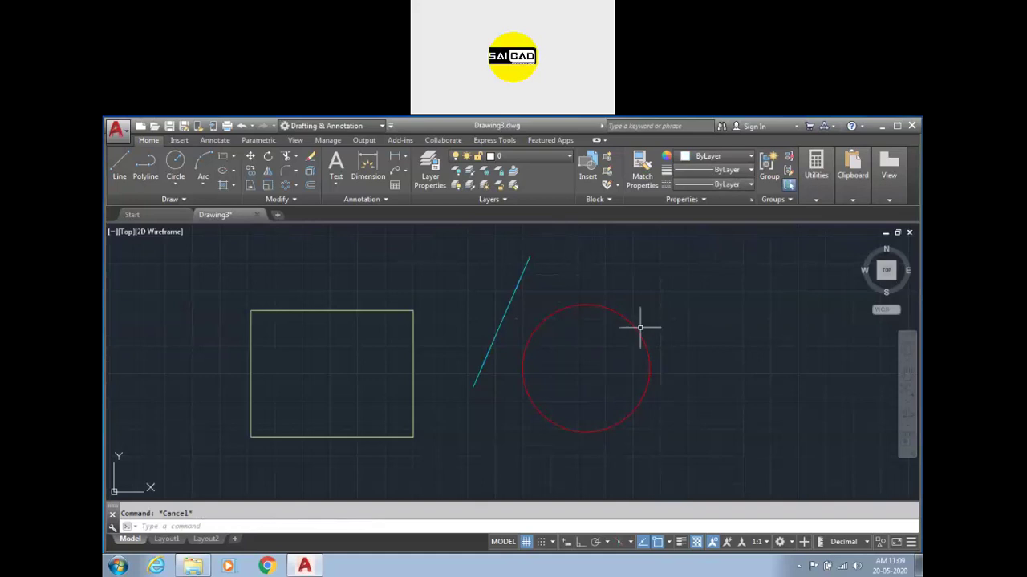
mouse_move(568, 309)
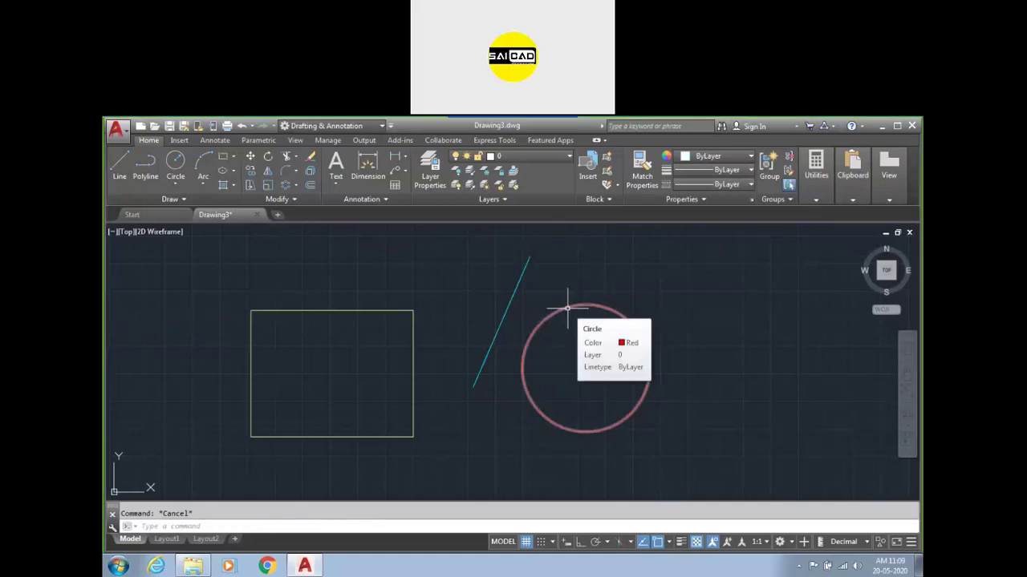
- Turn on lineweight display in the drawing and select the circle
click(681, 543)
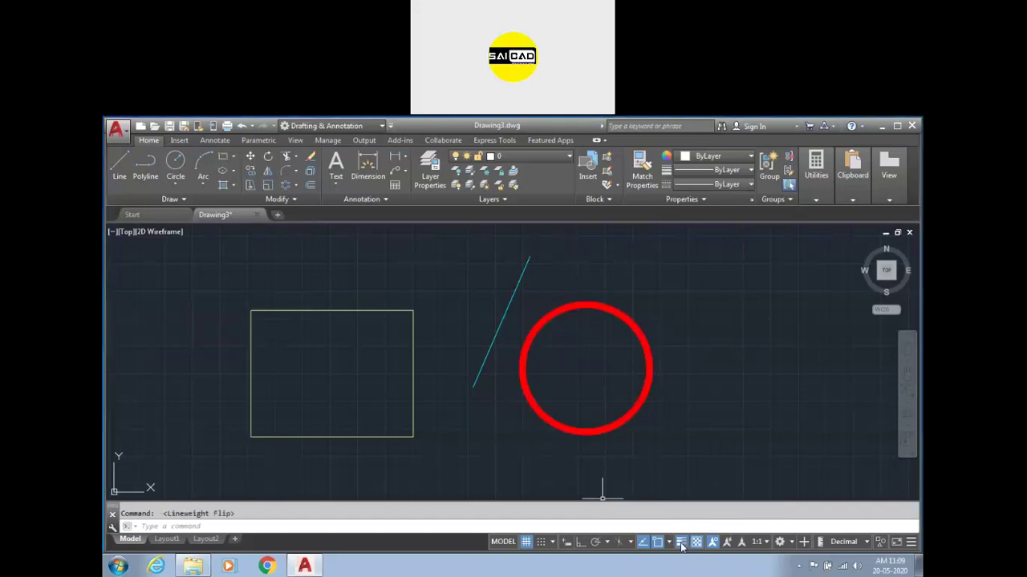
click(586, 406)
click(548, 445)
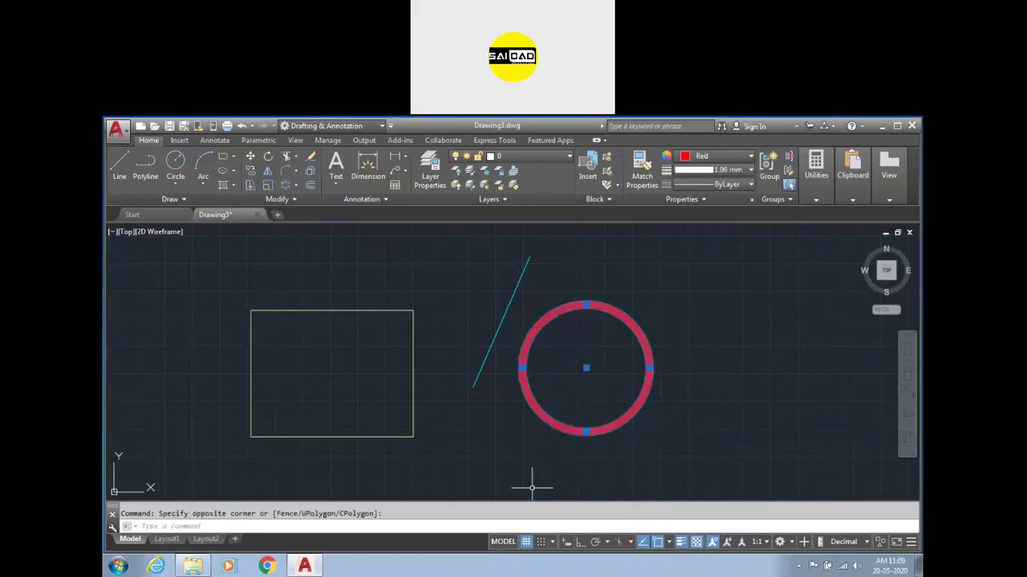
- Toggle the lineweight display off and on to compare the circle's thickness, and deselect the circle
click(682, 543)
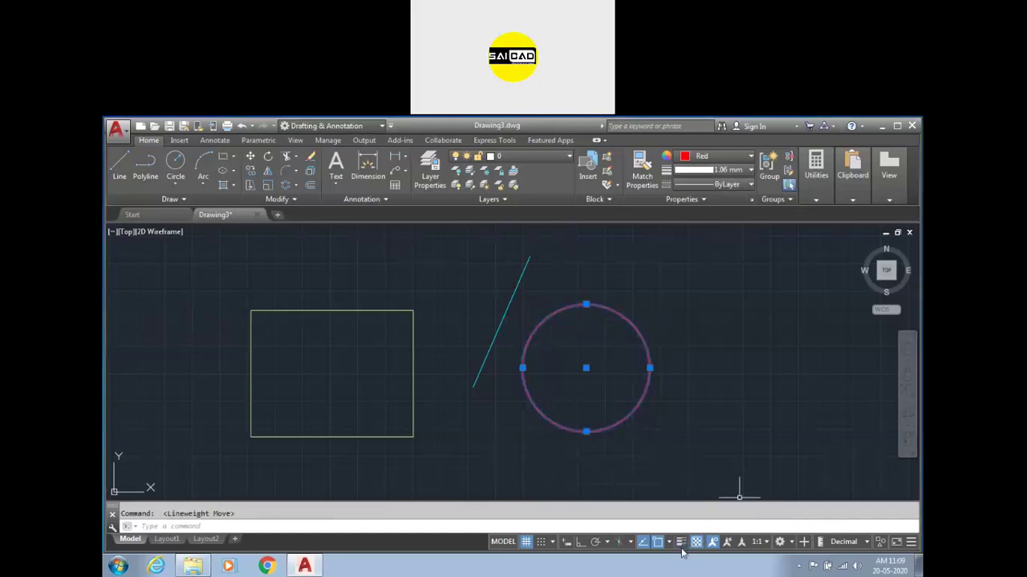
click(681, 547)
click(680, 547)
click(680, 545)
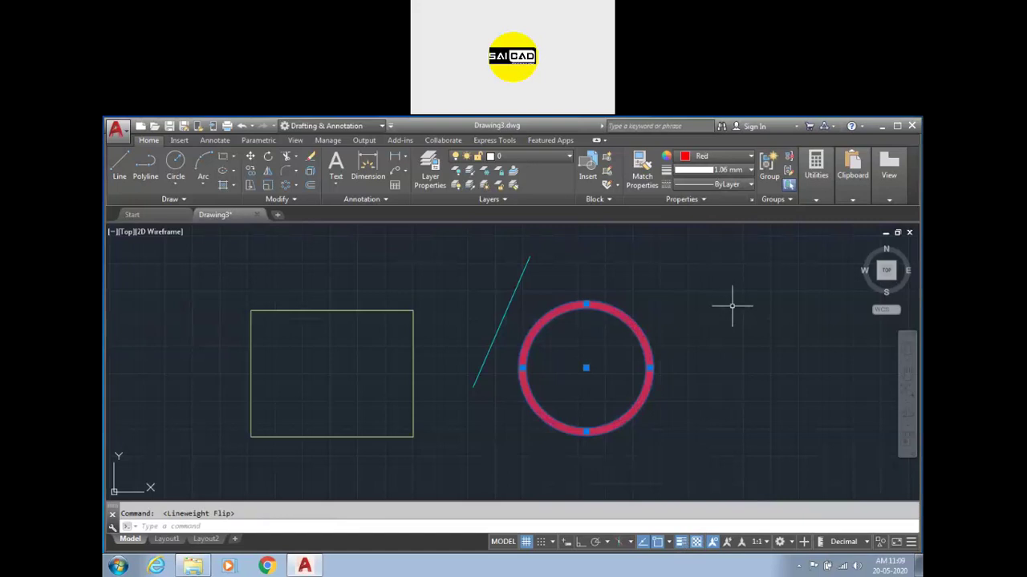
key(Escape)
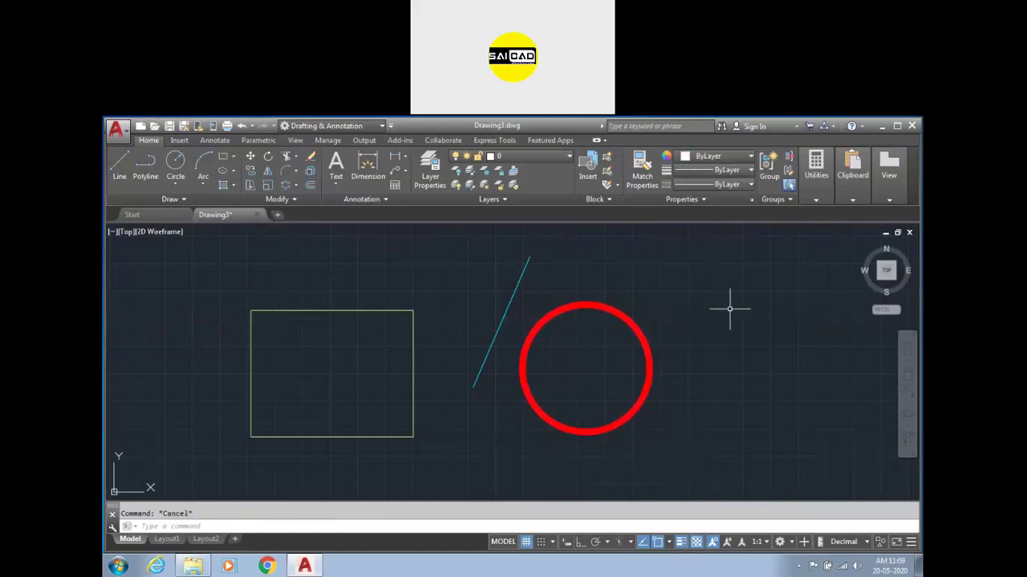
- Load the DOT linetype from acadiso.lin into the drawing and confirm the Linetype Manager
click(714, 186)
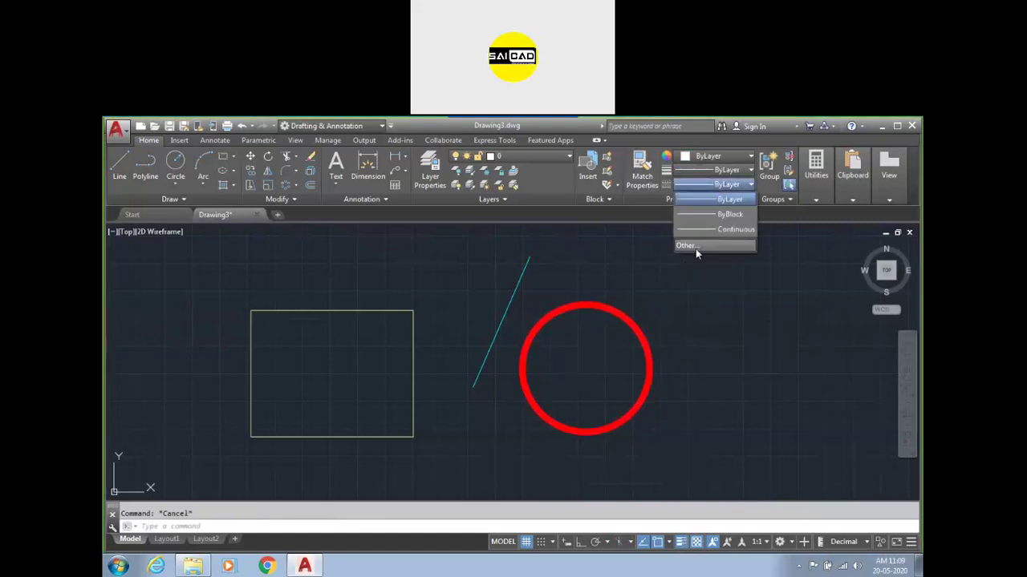
click(690, 246)
click(654, 290)
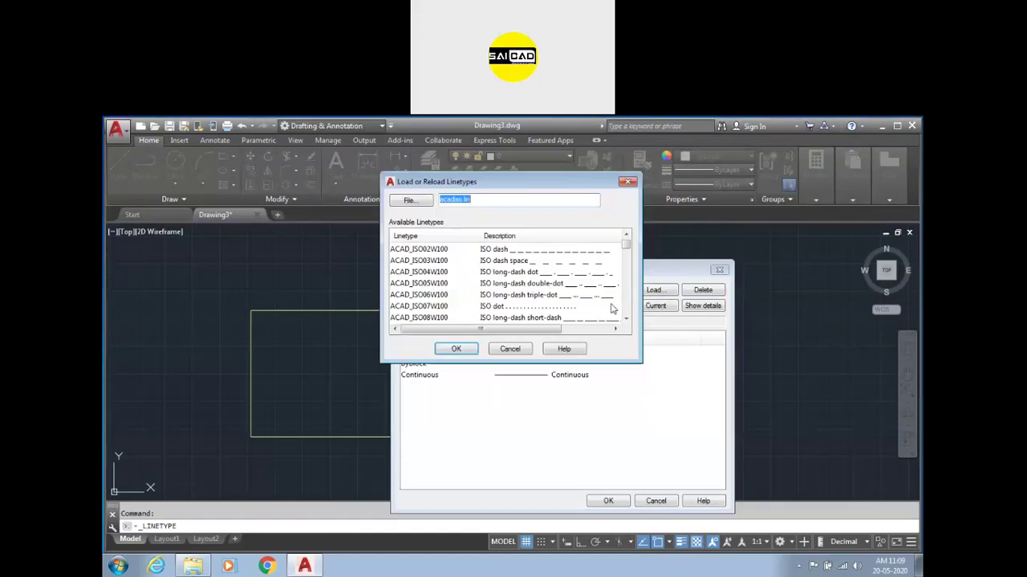
click(472, 286)
scroll(469, 286, down, 3)
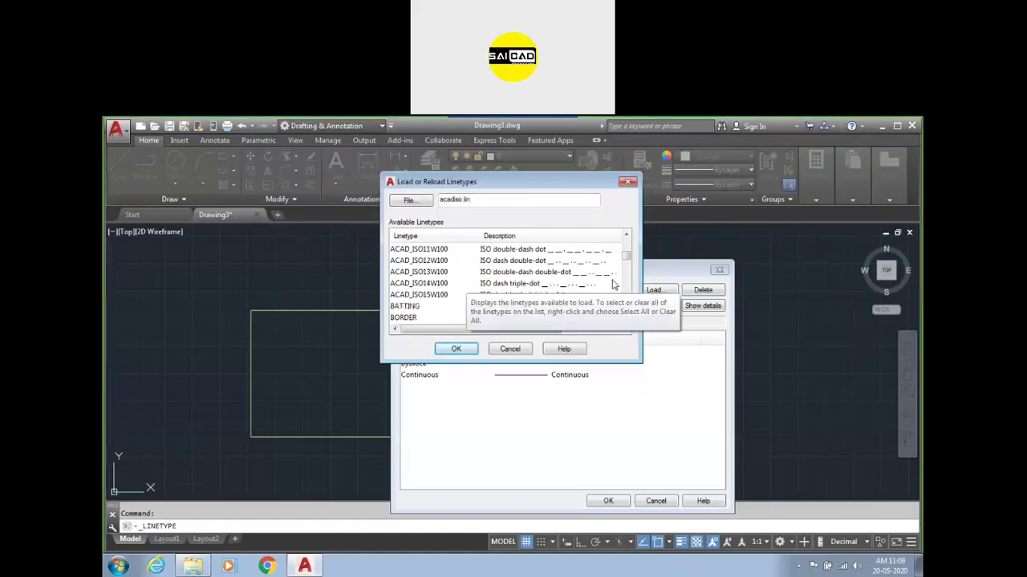
drag(626, 255, 627, 268)
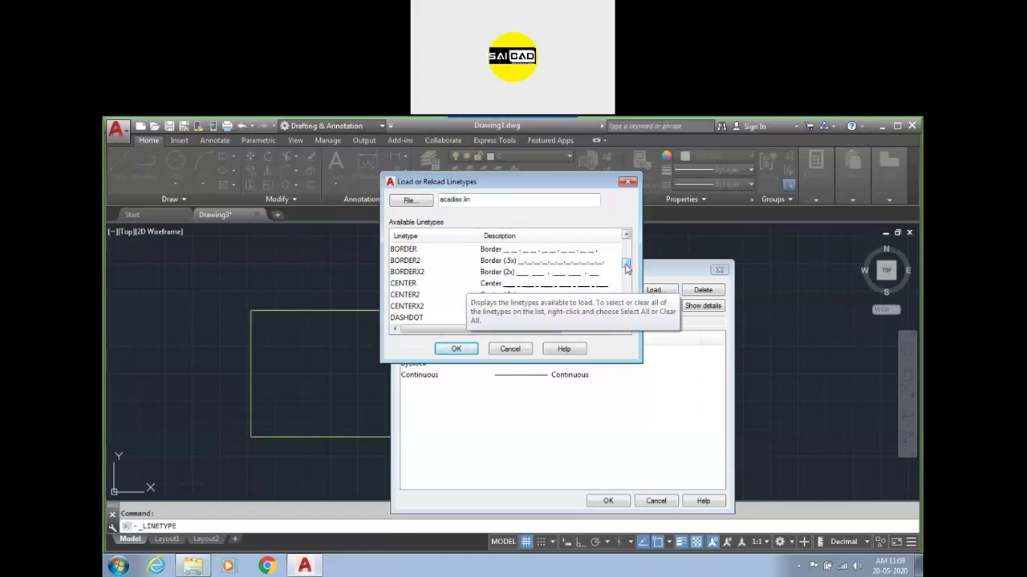
scroll(486, 282, down, 1)
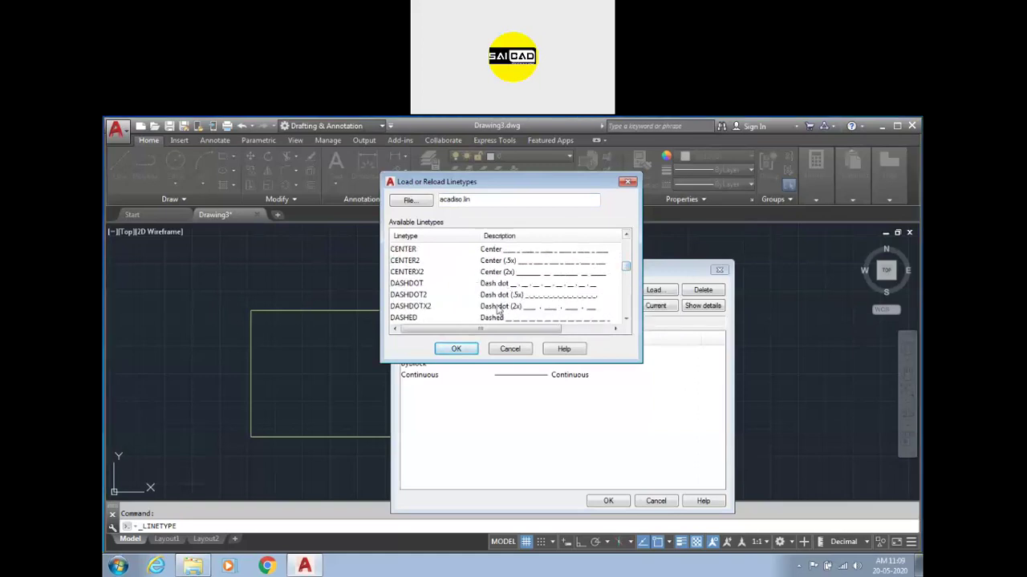
scroll(493, 312, down, 2)
scroll(537, 291, down, 1)
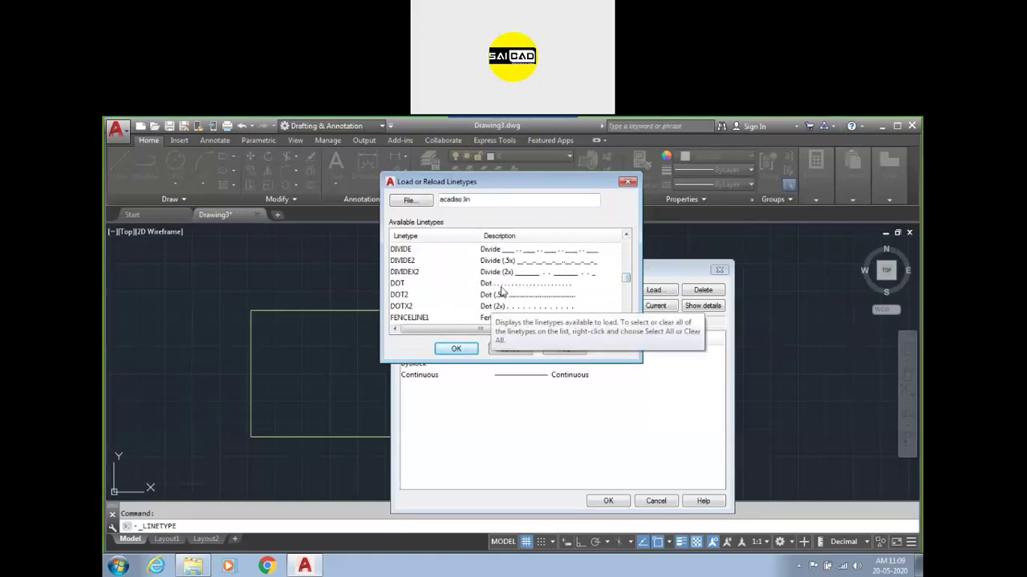
click(499, 284)
click(455, 348)
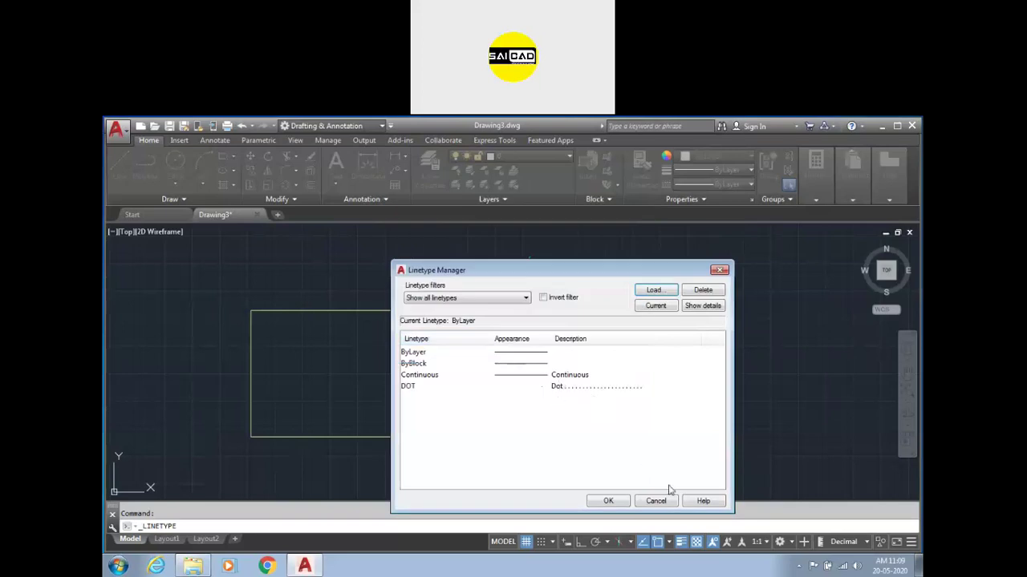
click(608, 503)
- Select the rectangle, set its linetype to DOT, deselect it and inspect its edges
click(451, 297)
click(399, 327)
click(714, 185)
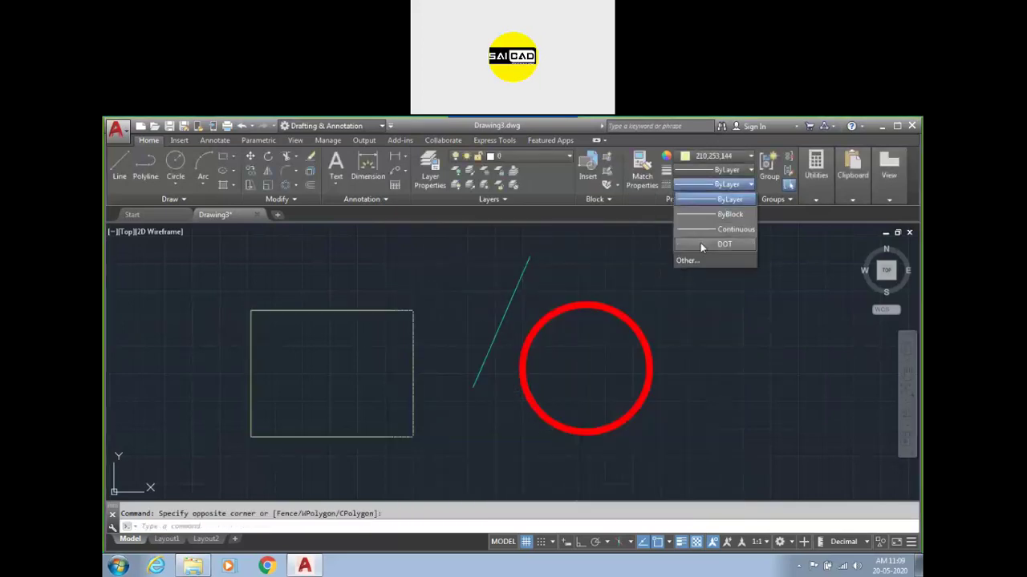
click(706, 245)
key(Escape)
scroll(374, 308, up, 6)
scroll(537, 265, down, 4)
scroll(594, 241, up, 4)
scroll(581, 282, down, 5)
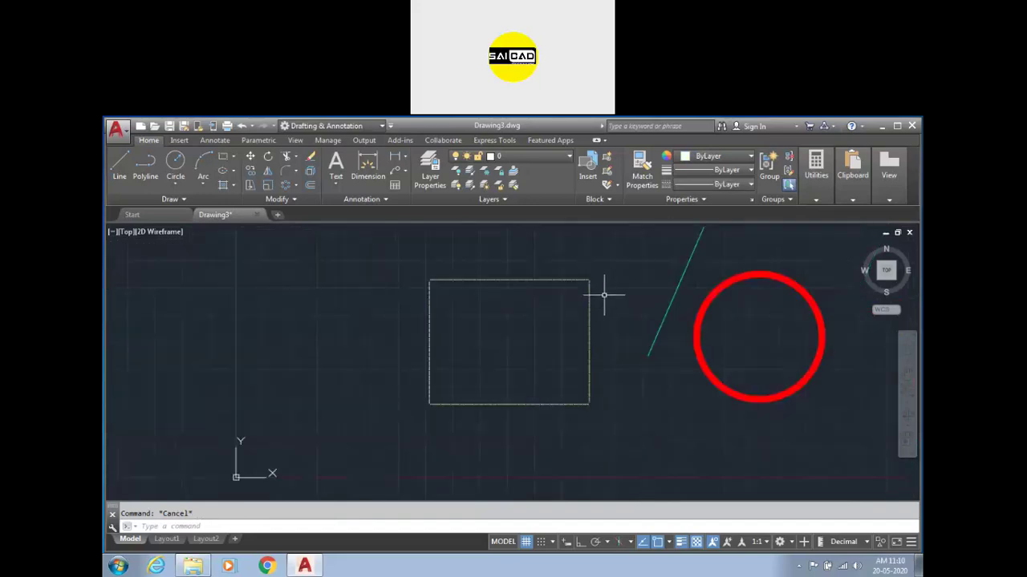
- Select the rectangle and open its Properties palette with the MO command
click(597, 257)
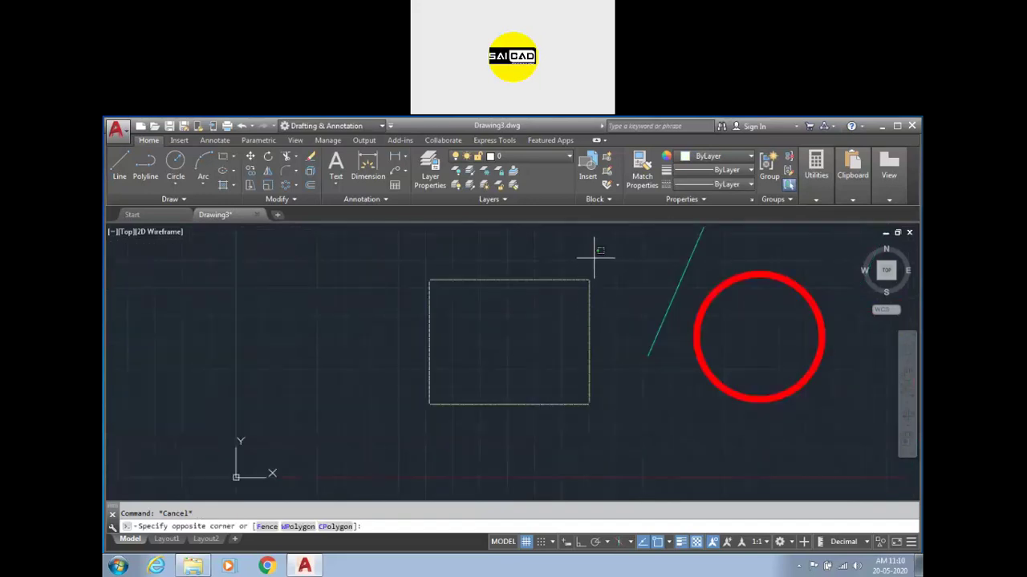
click(592, 257)
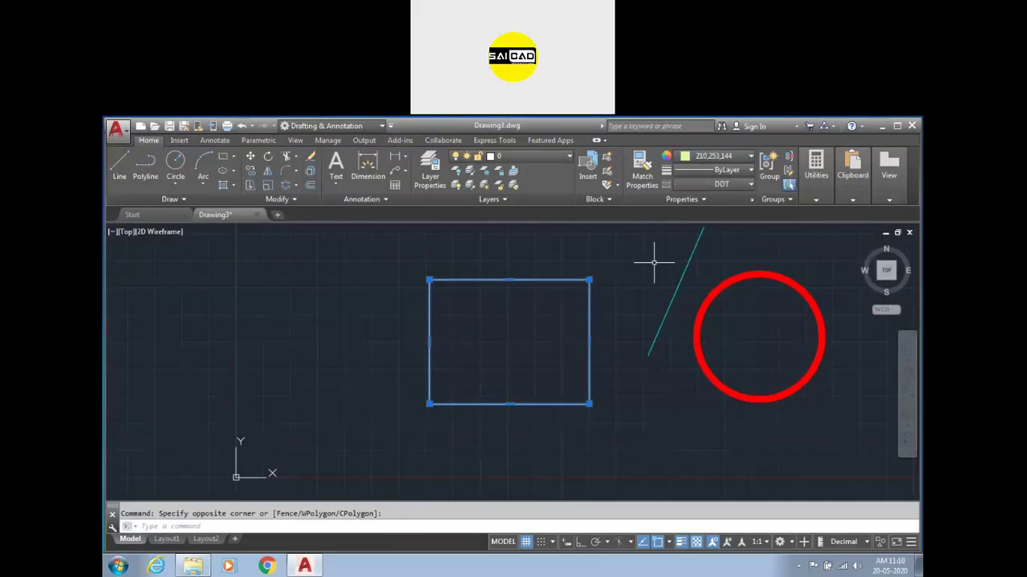
text(MO)
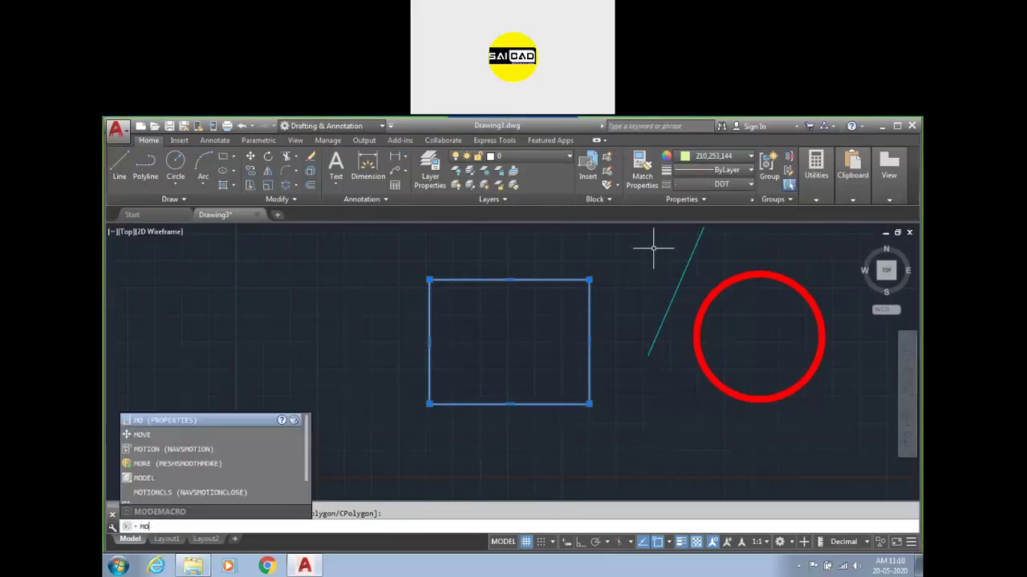
key(Return)
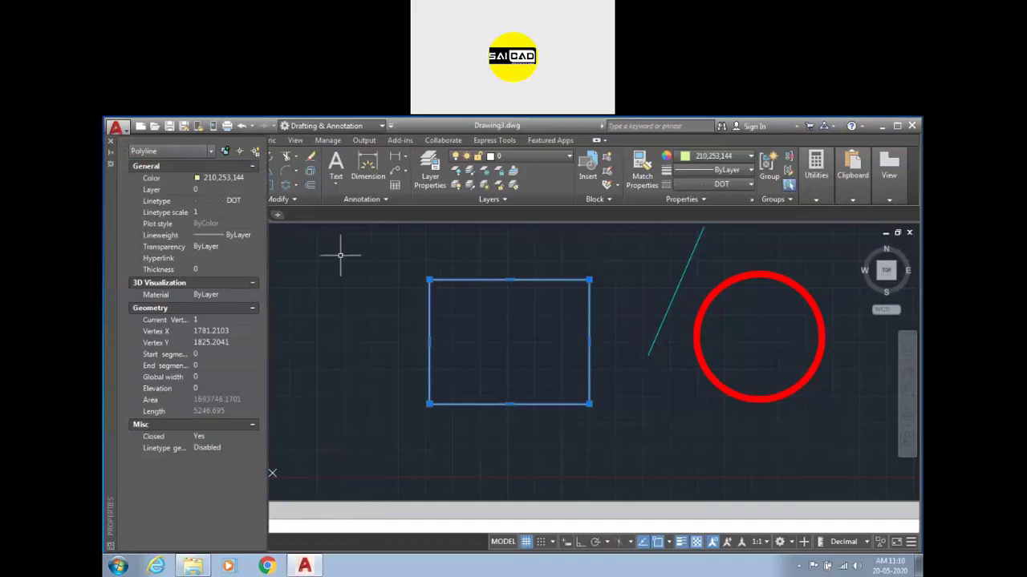
- Review the colour, layer and linetype options in the rectangle's properties
click(236, 180)
click(254, 181)
click(253, 181)
click(208, 191)
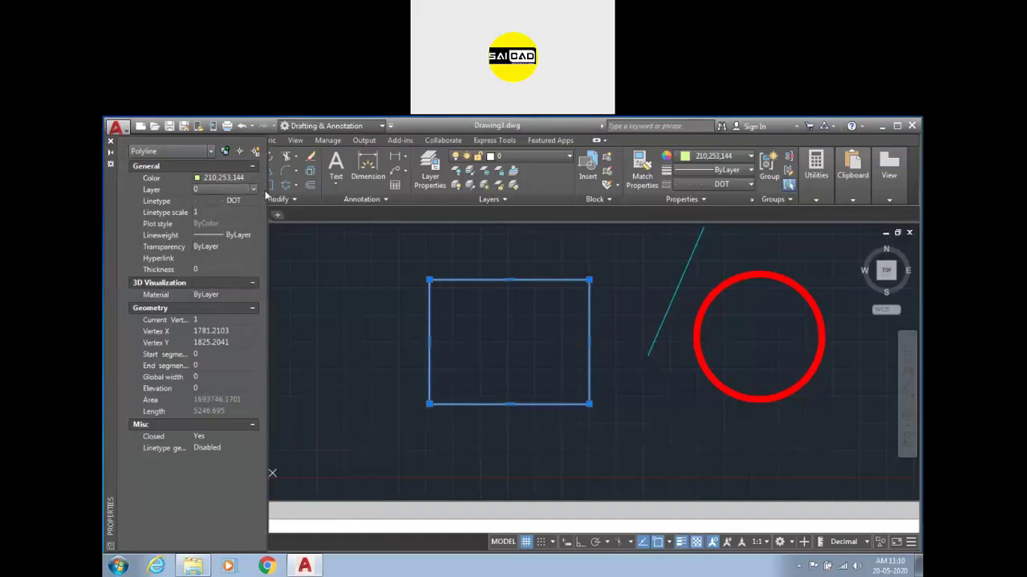
click(221, 202)
click(251, 202)
click(251, 202)
- Set the rectangle's linetype scale to 5
click(216, 212)
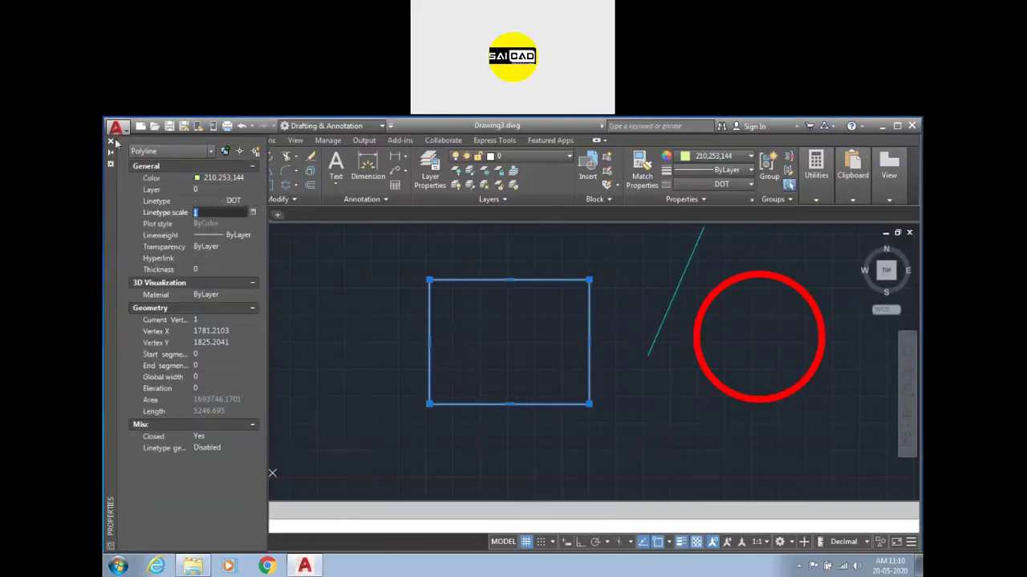
text(5)
key(Return)
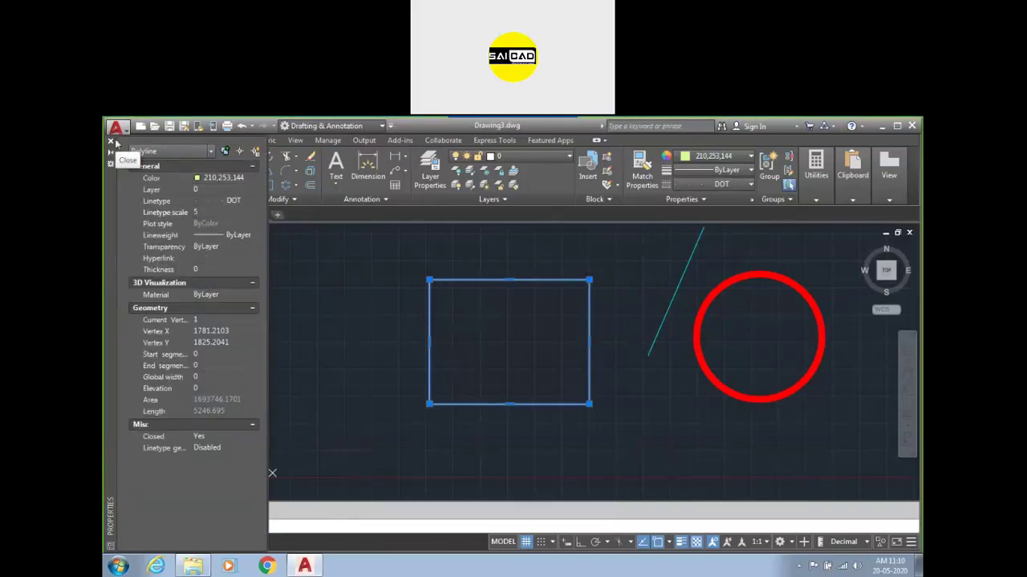
- Set the rectangle's linetype scale to 10, close its properties and deselect it
click(206, 211)
text(10)
key(Return)
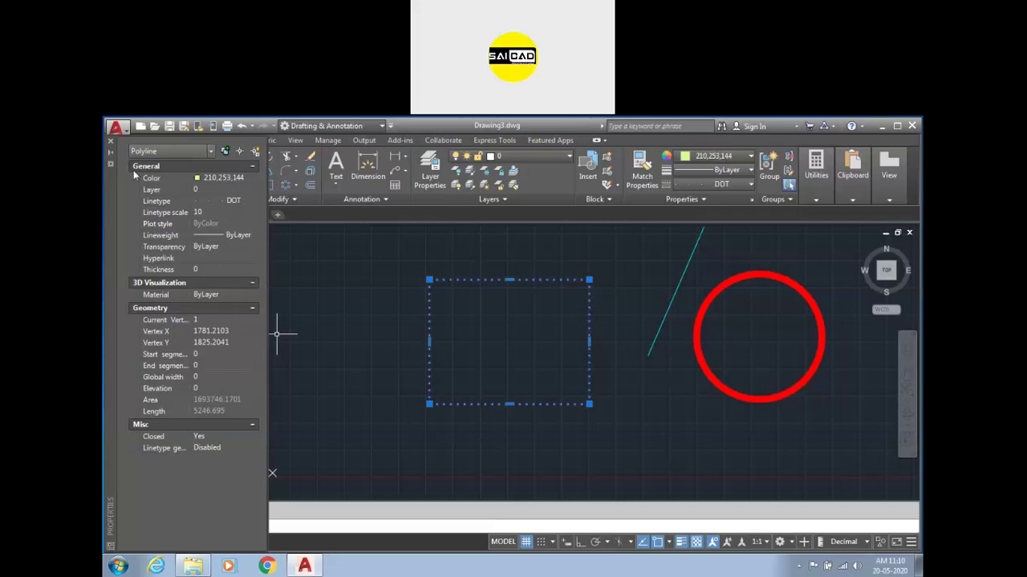
click(111, 141)
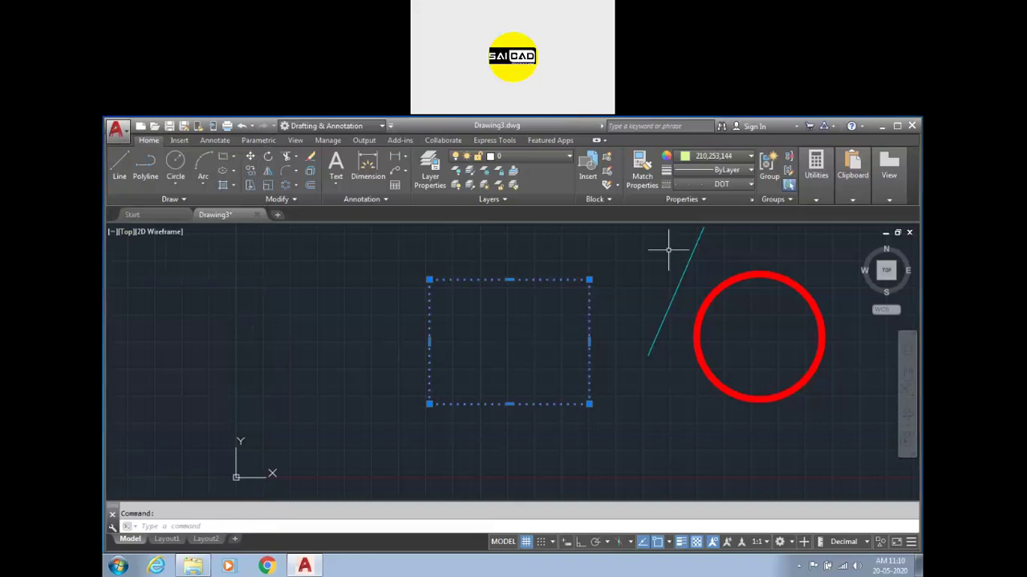
click(695, 200)
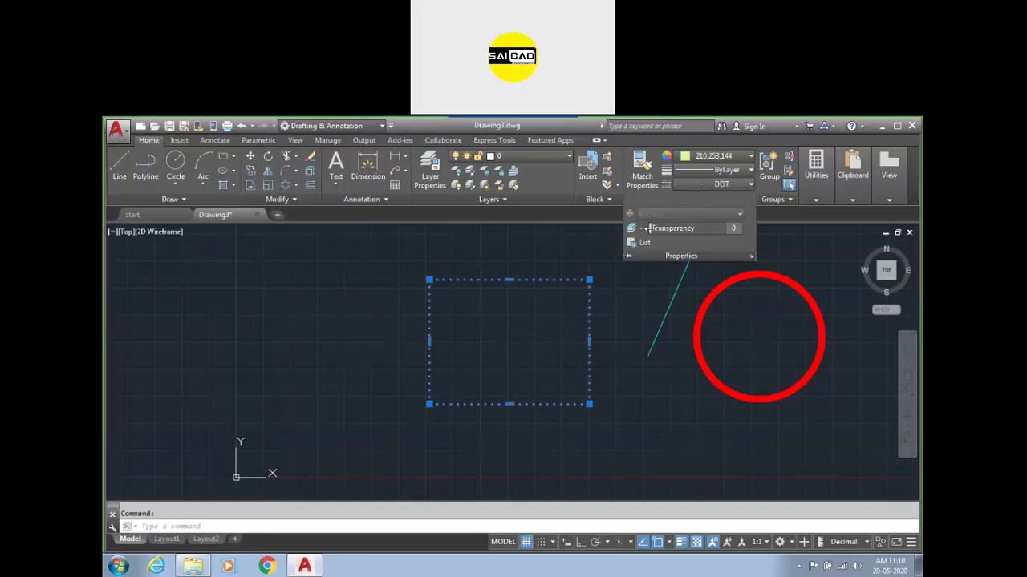
key(Escape)
- Select the circle, raise its transparency to the maximum and deselect it
click(801, 251)
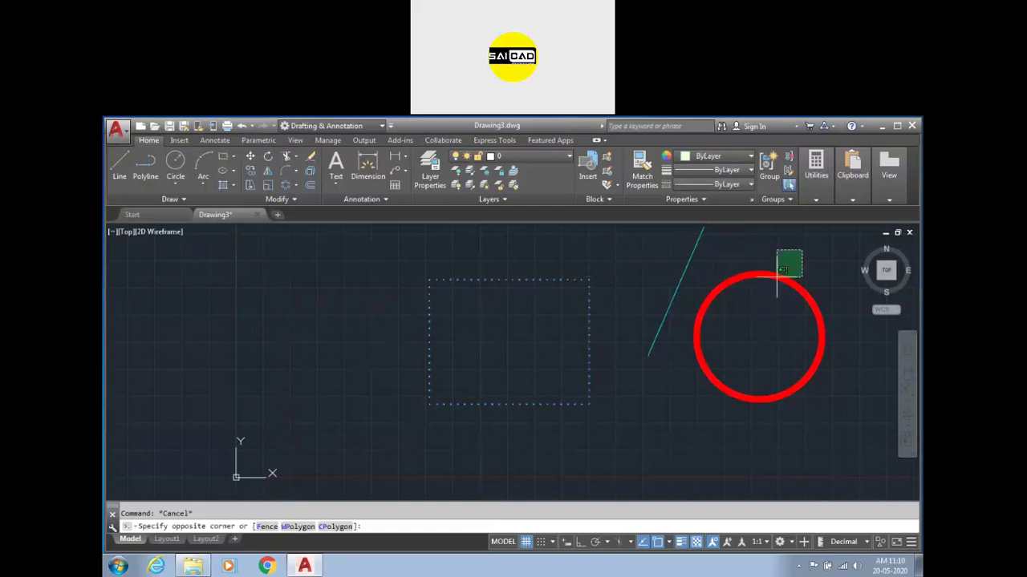
click(776, 277)
click(730, 185)
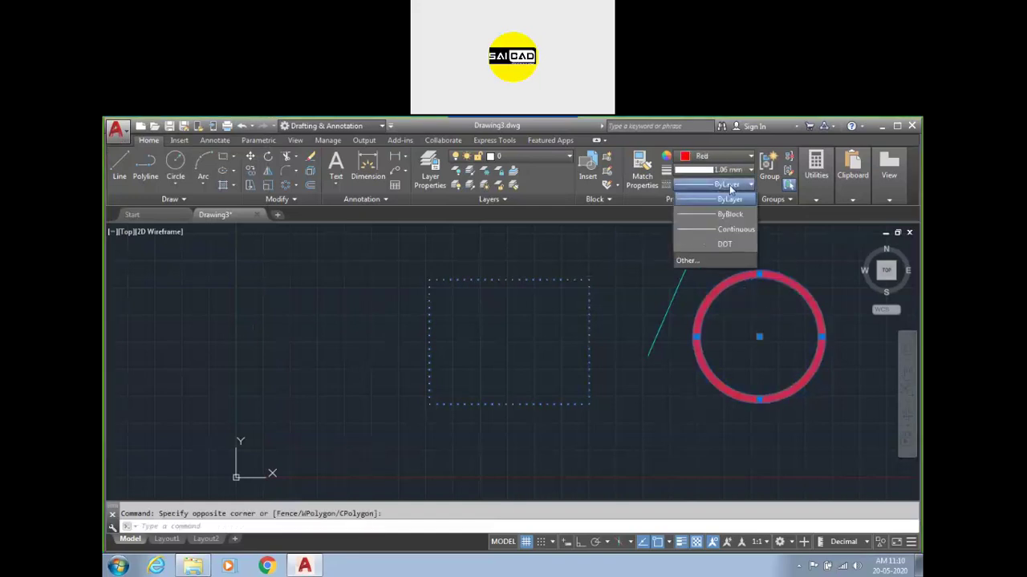
click(729, 184)
click(681, 199)
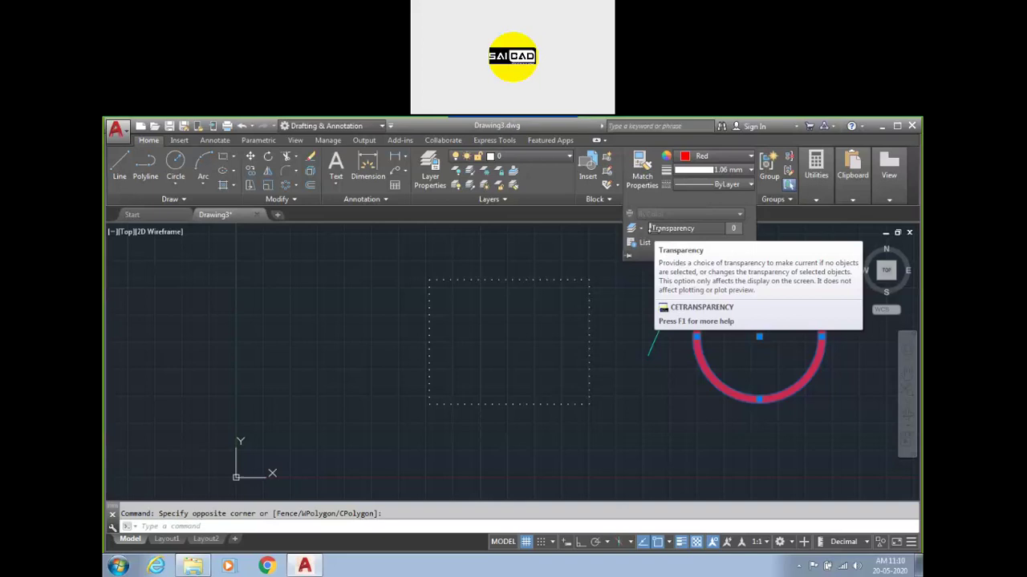
drag(650, 228, 793, 234)
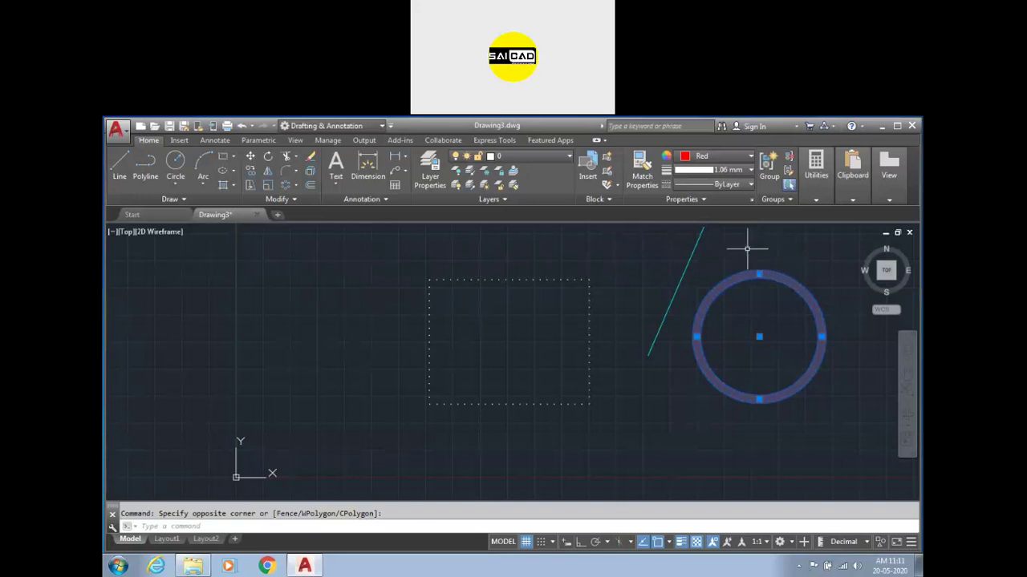
key(Escape)
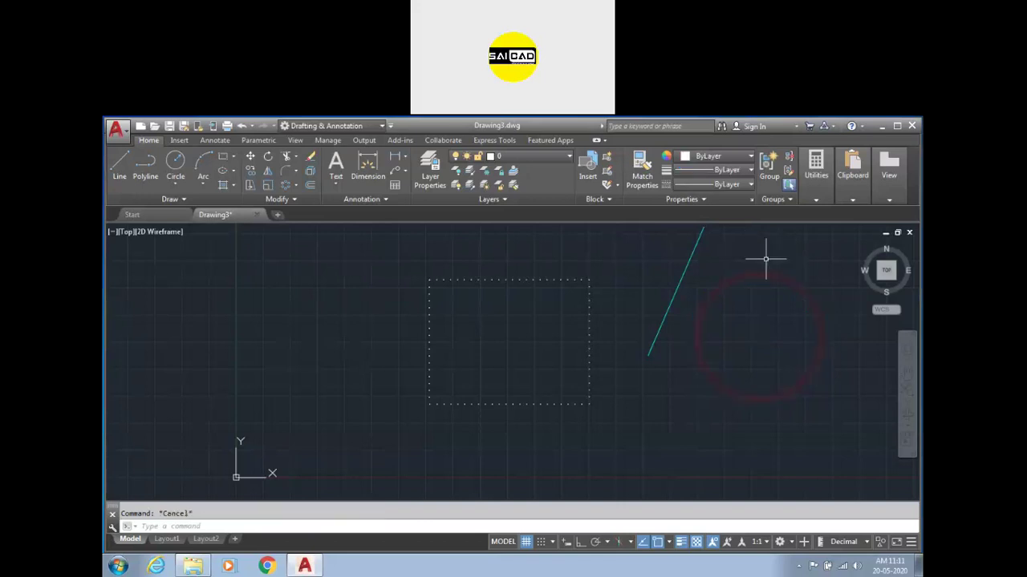
- Examine the transparent circle up close in the drawing
mouse_move(831, 261)
middle_down()
mouse_move(495, 298)
mouse_move(514, 329)
middle_up()
click(520, 345)
click(518, 350)
scroll(497, 361, up, 5)
scroll(546, 329, down, 3)
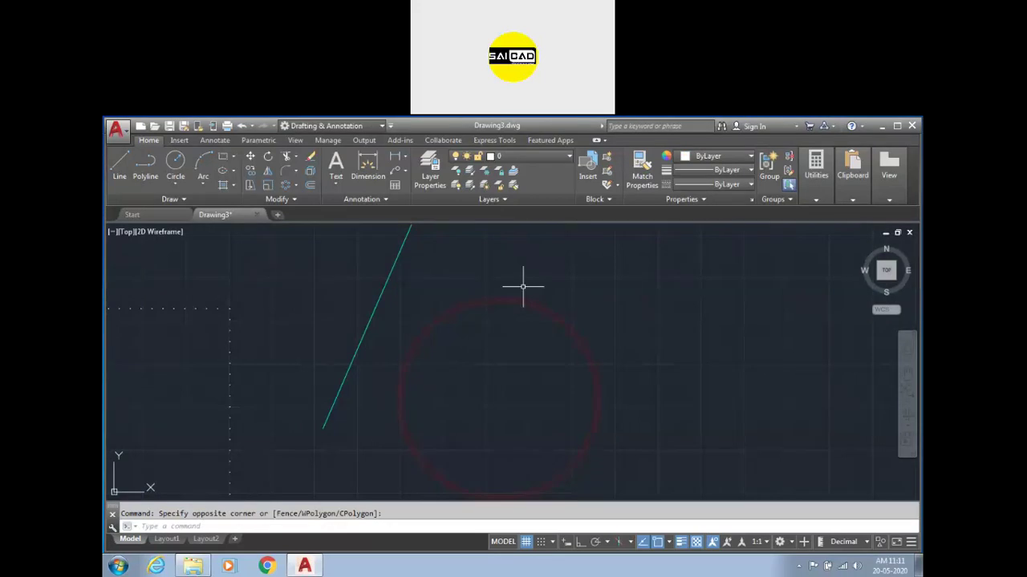
click(662, 308)
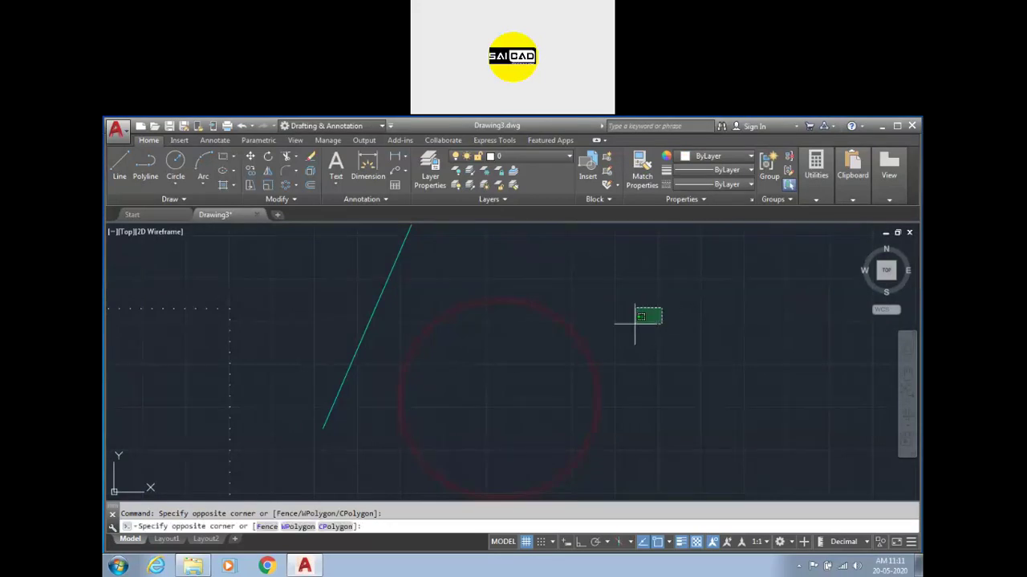
click(583, 370)
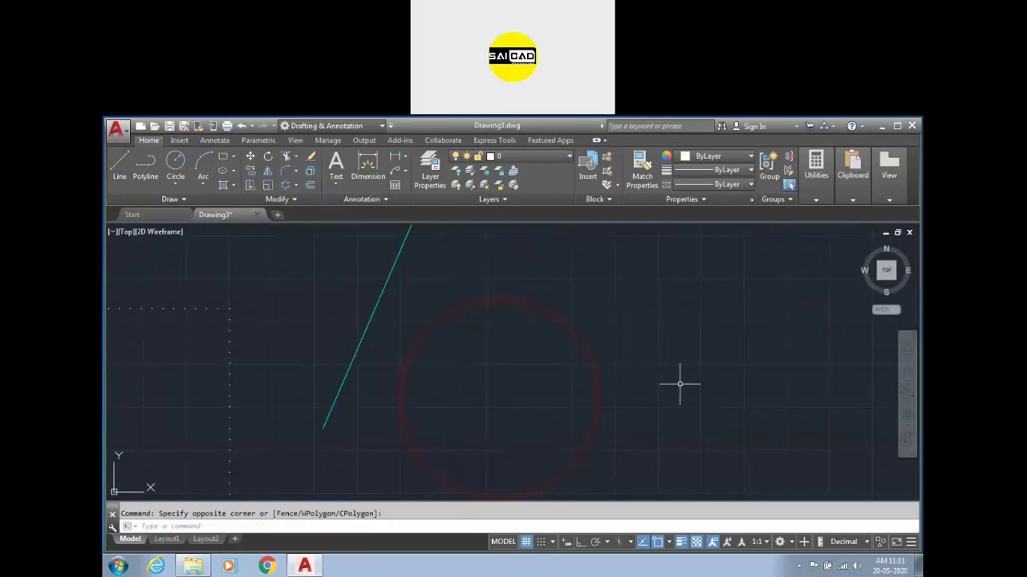
- Toggle the transparency display to compare the circle and review the LineWeight and Transparency entries in the status bar customization list
click(696, 542)
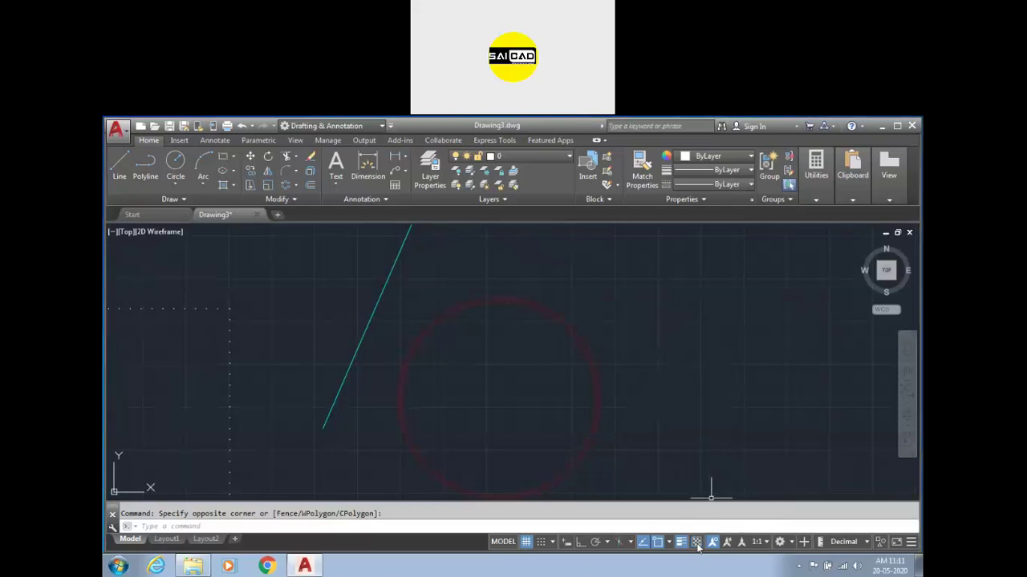
click(696, 542)
click(696, 542)
click(911, 543)
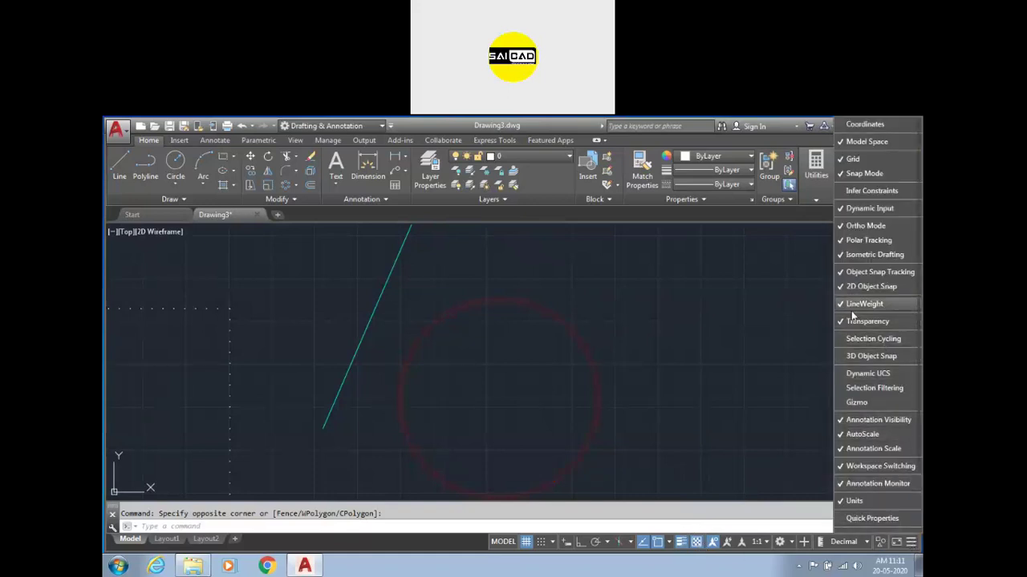
click(773, 335)
click(656, 454)
click(634, 485)
click(696, 542)
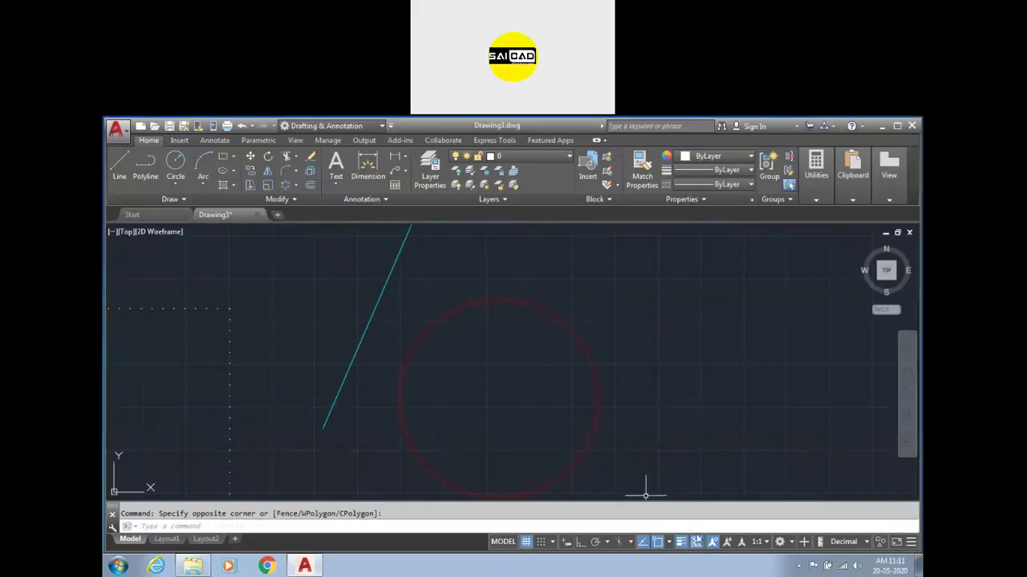
- Select the transparent circle, lower its transparency to the minimum and deselect it
click(727, 198)
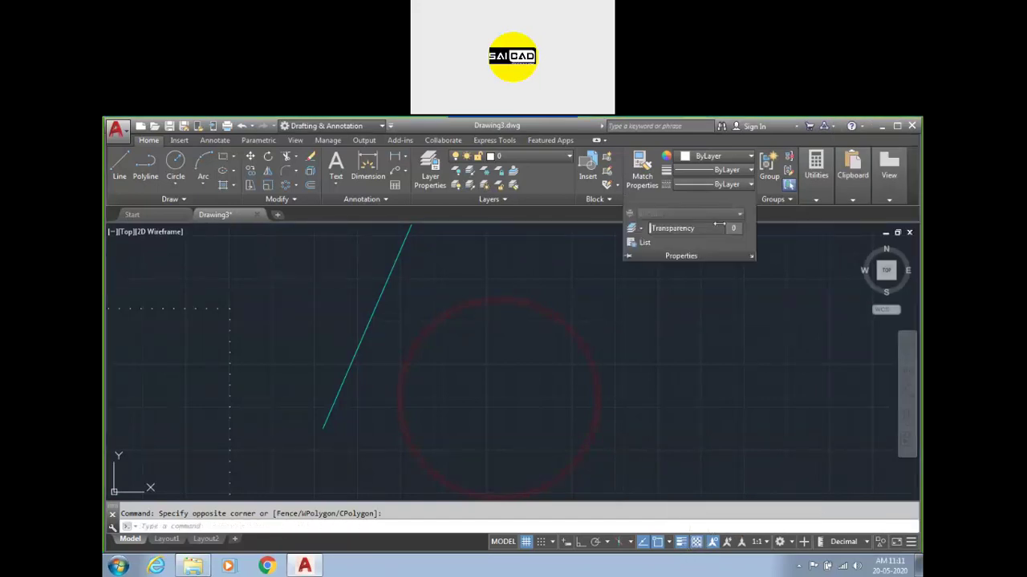
click(598, 314)
click(538, 380)
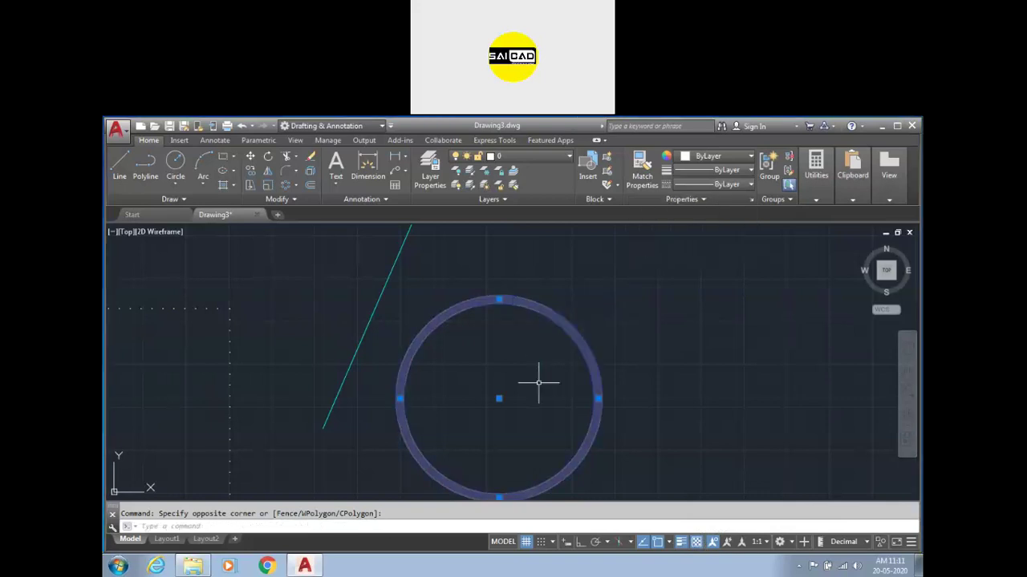
click(681, 199)
drag(719, 230, 684, 242)
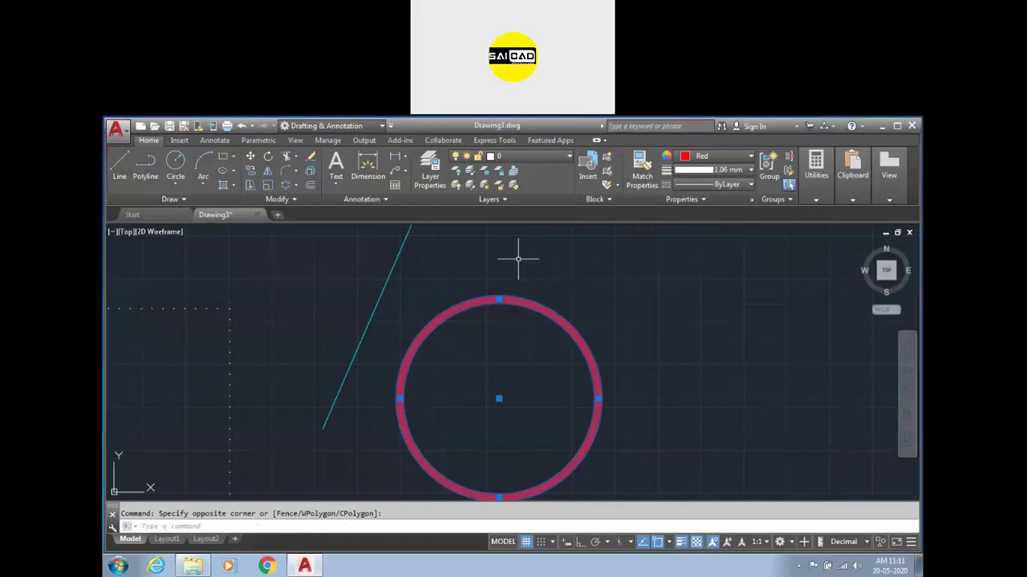
scroll(713, 363, down, 3)
key(Escape)
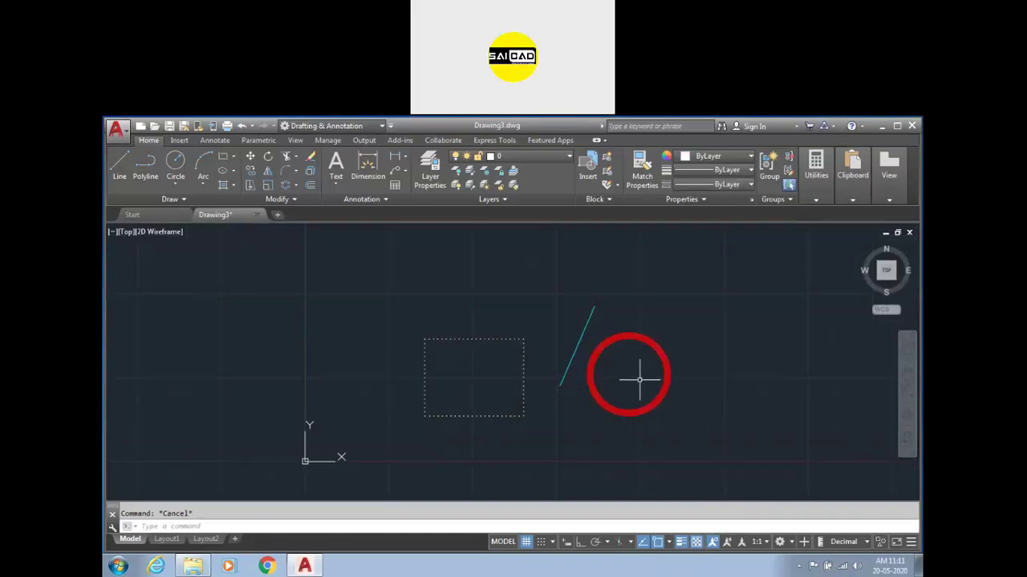
- Draw a new, larger rectangle on the opposite side of the dotted rectangle from the line and circle
click(222, 156)
click(176, 305)
scroll(356, 325, down, 2)
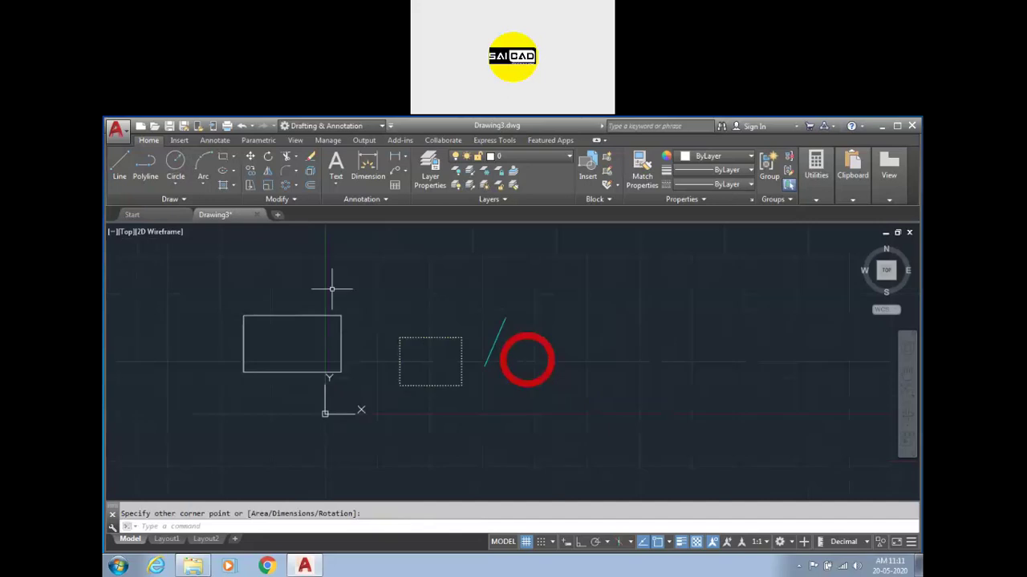
scroll(144, 335, up, 2)
scroll(342, 337, down, 2)
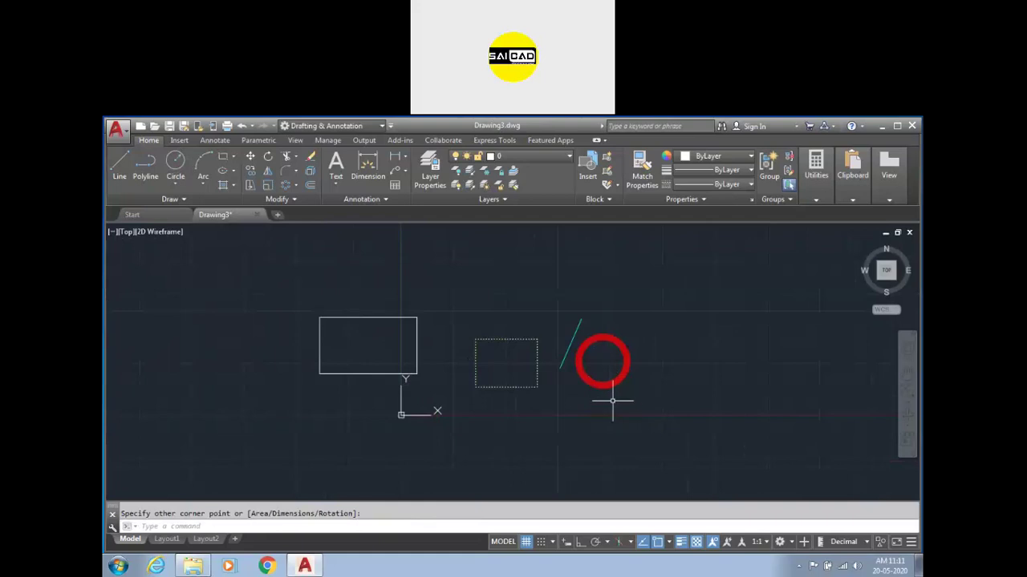
scroll(420, 337, up, 1)
scroll(442, 351, down, 1)
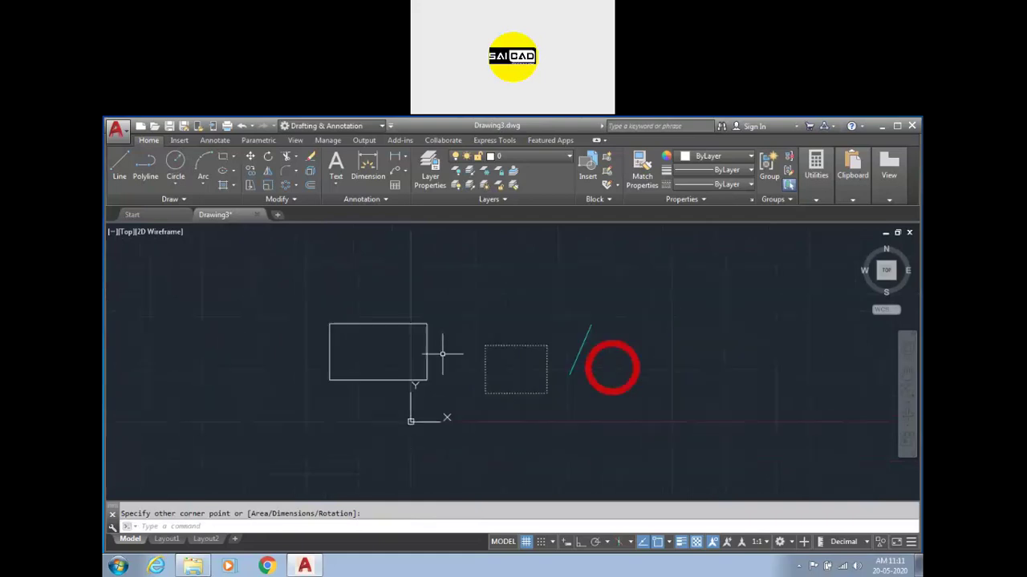
- Match the red circle's properties onto the newly drawn rectangle
key(Escape)
click(677, 320)
click(617, 379)
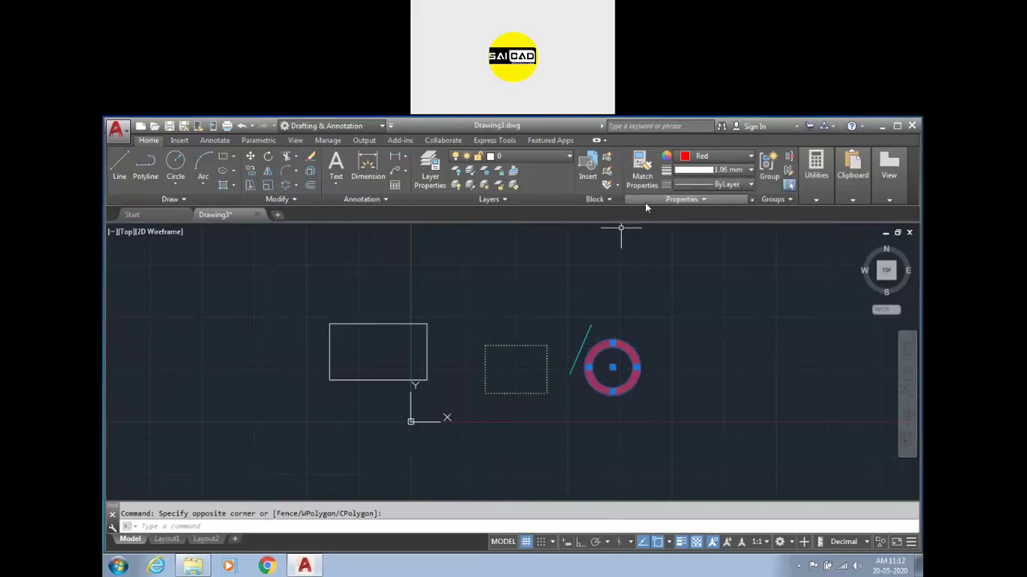
key(Escape)
click(644, 161)
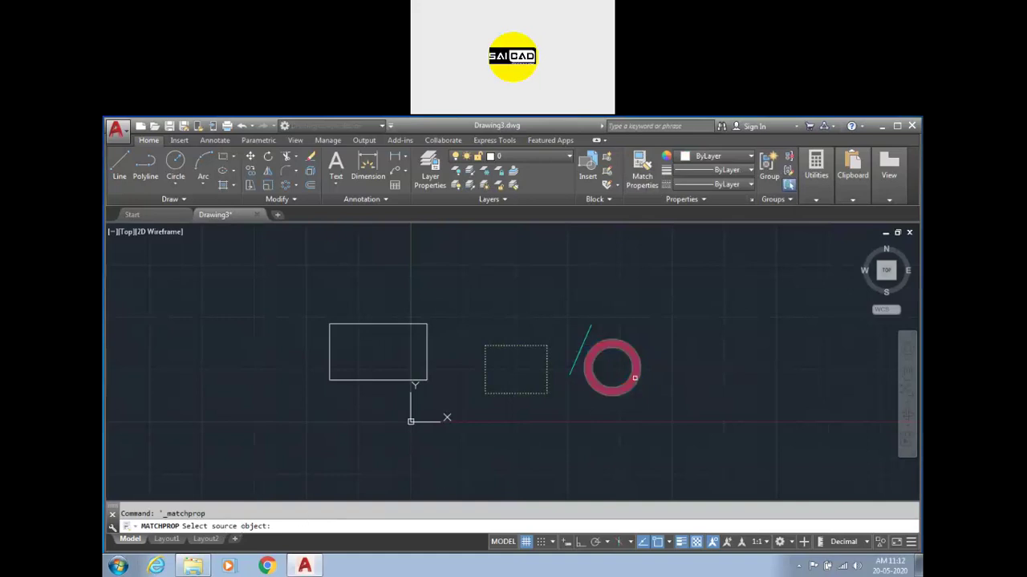
click(637, 384)
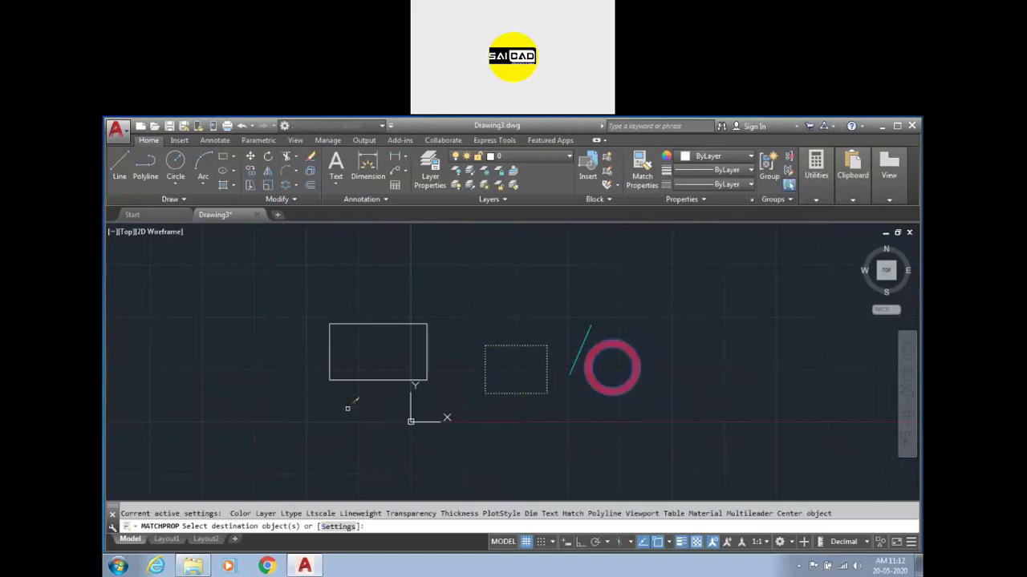
click(360, 381)
key(Escape)
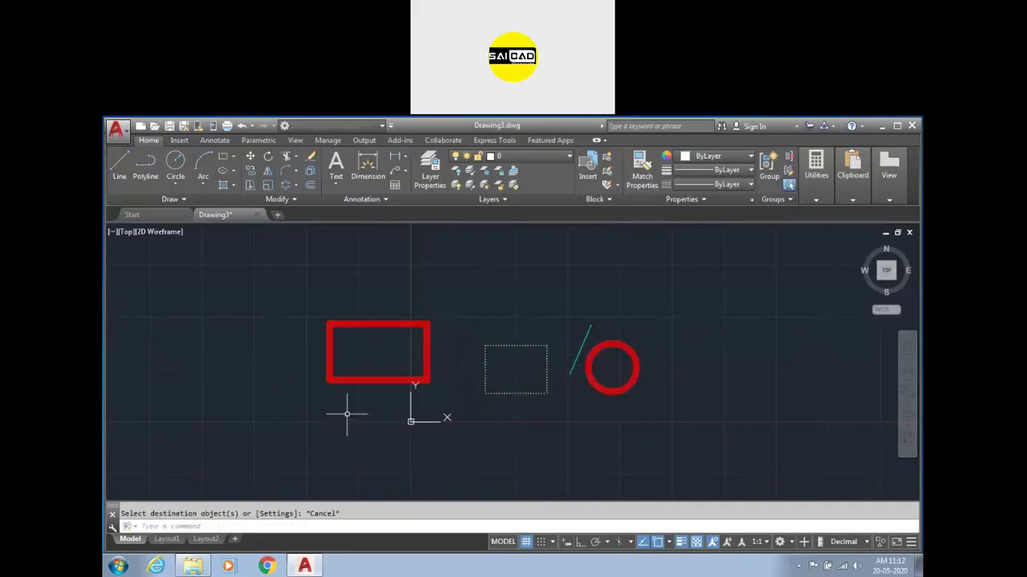
- Match the small dotted rectangle's properties onto the large rectangle and the circle
scroll(374, 349, up, 2)
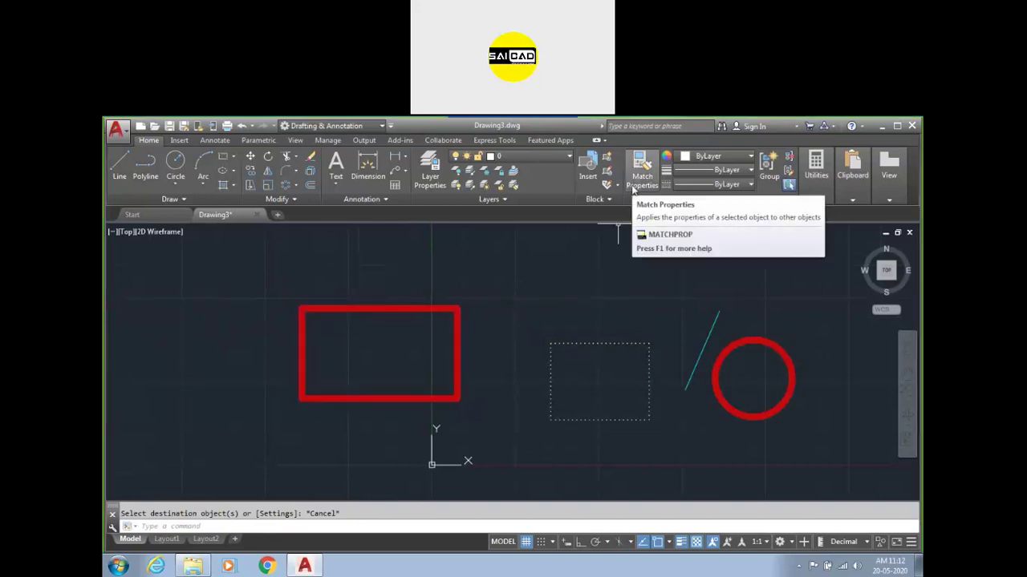
text(MA)
key(Return)
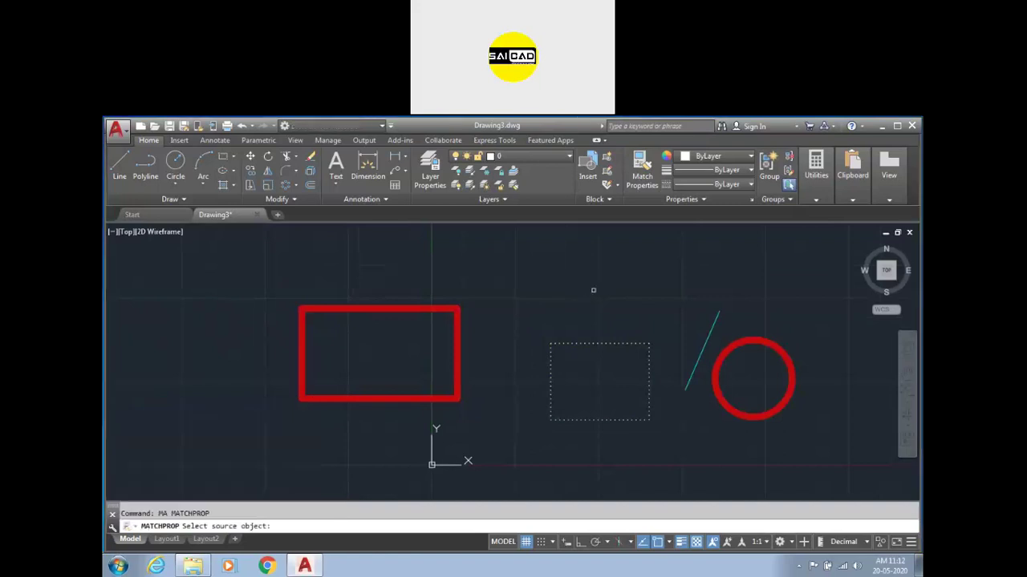
click(601, 343)
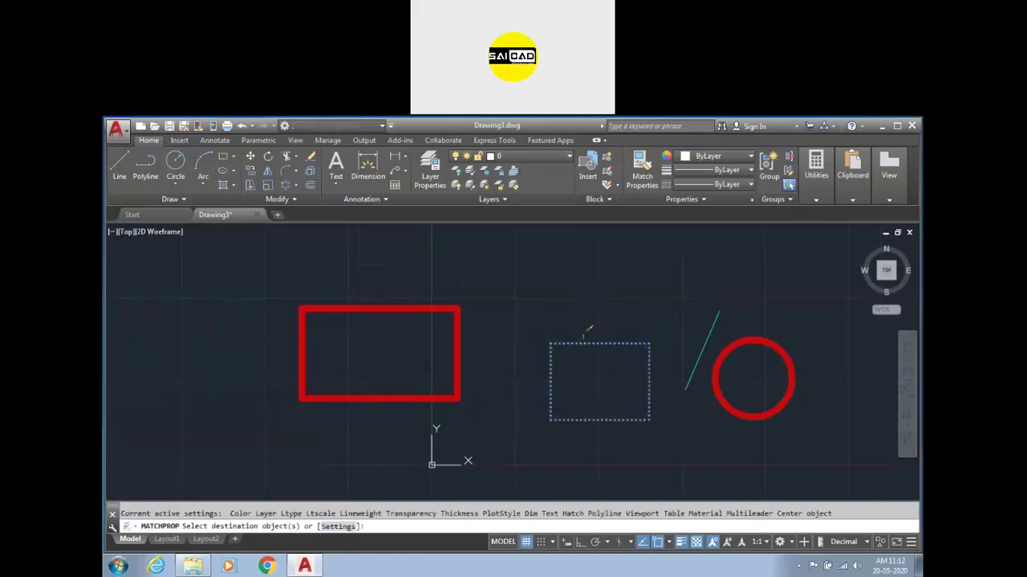
click(458, 319)
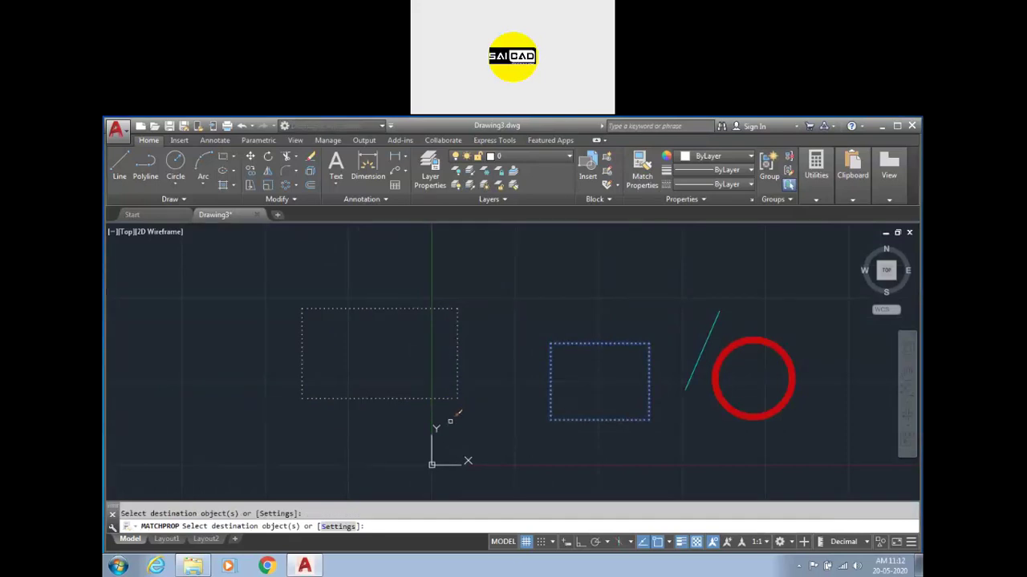
click(746, 337)
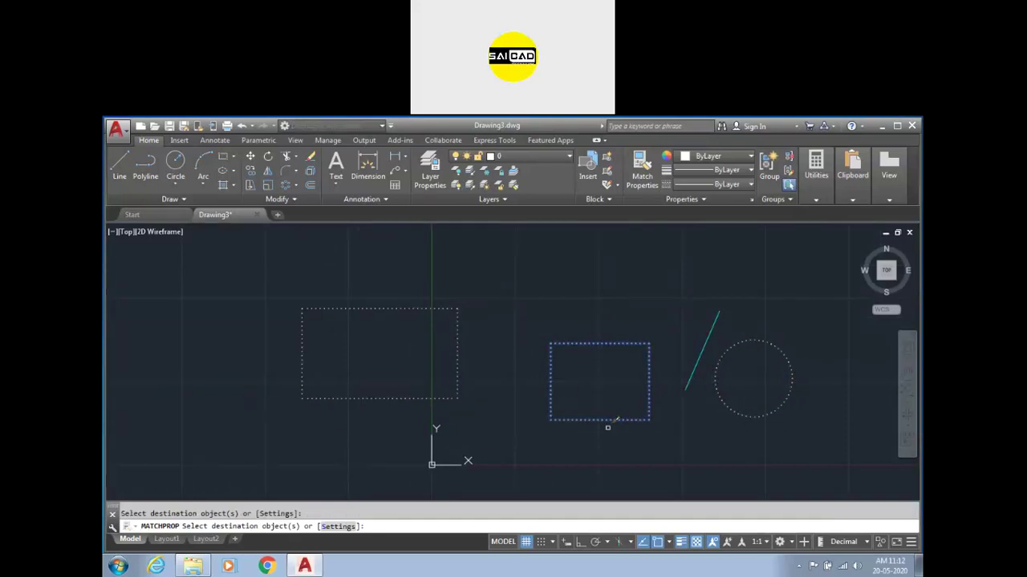
key(Escape)
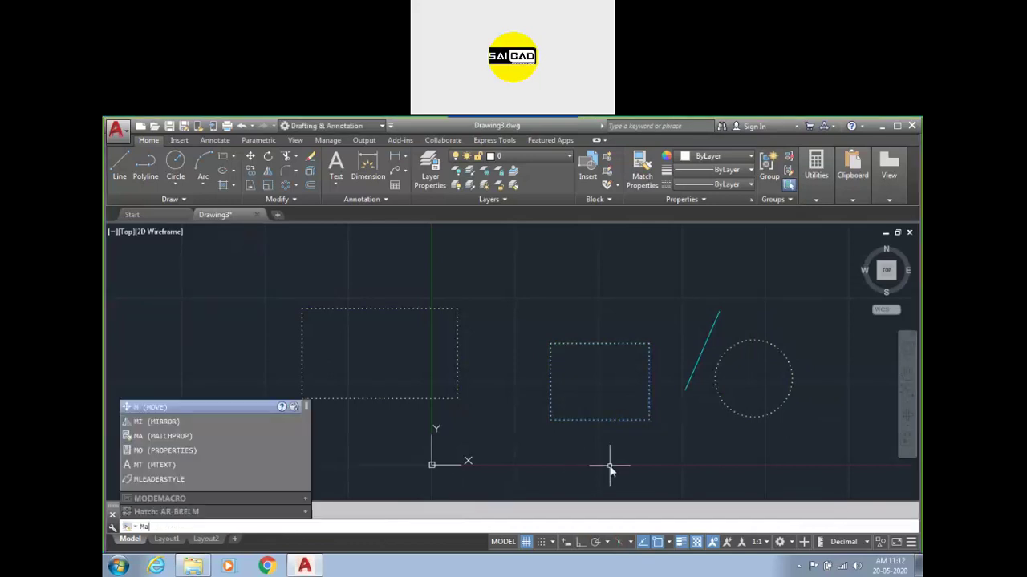
- Match the cyan line's properties onto the circle
key(Return)
click(699, 365)
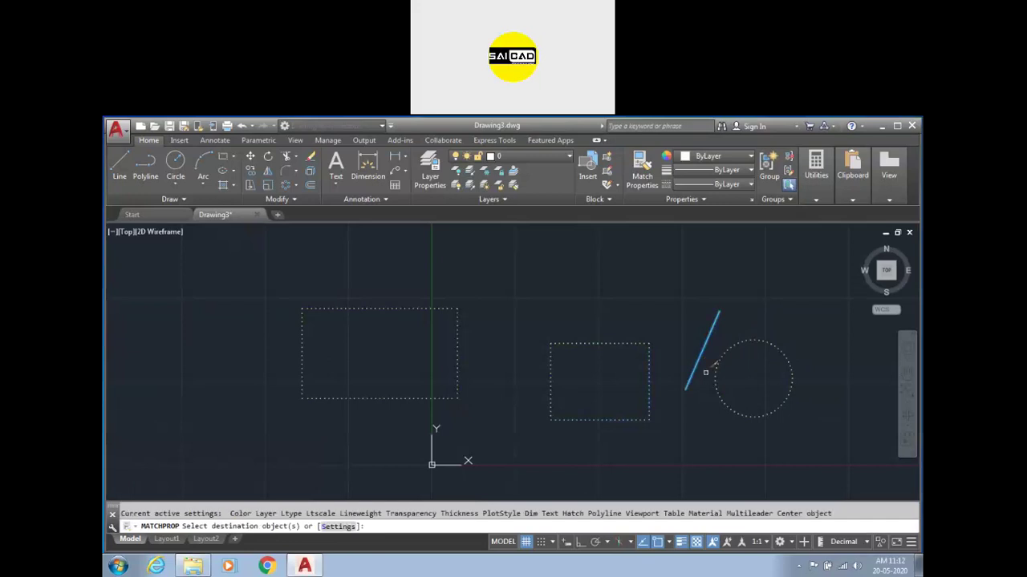
click(714, 390)
key(Escape)
key(Escape)
scroll(600, 437, down, 2)
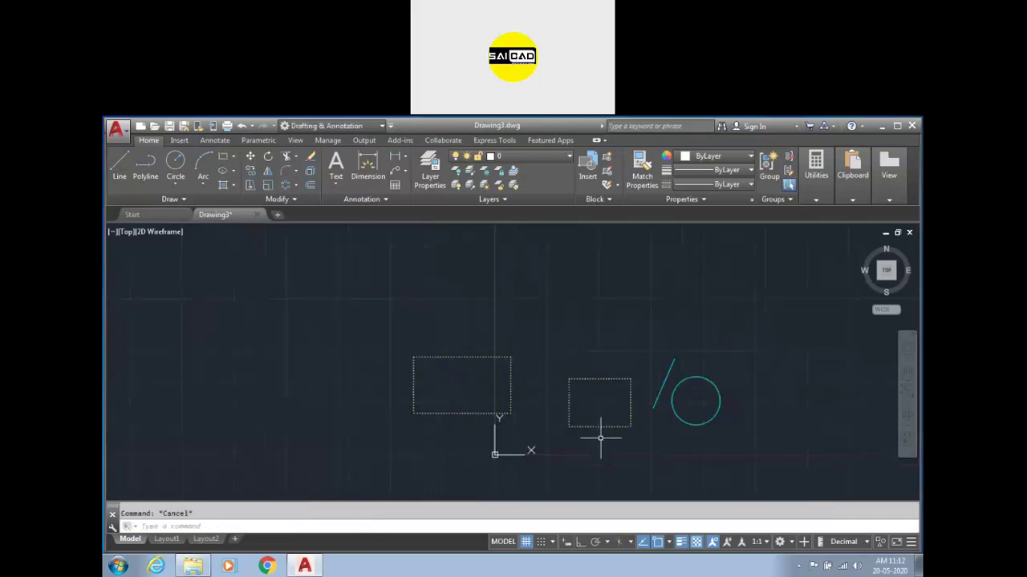
- Select both rectangles, the line and the circle with one crossing window and clear the selection
scroll(662, 390, down, 3)
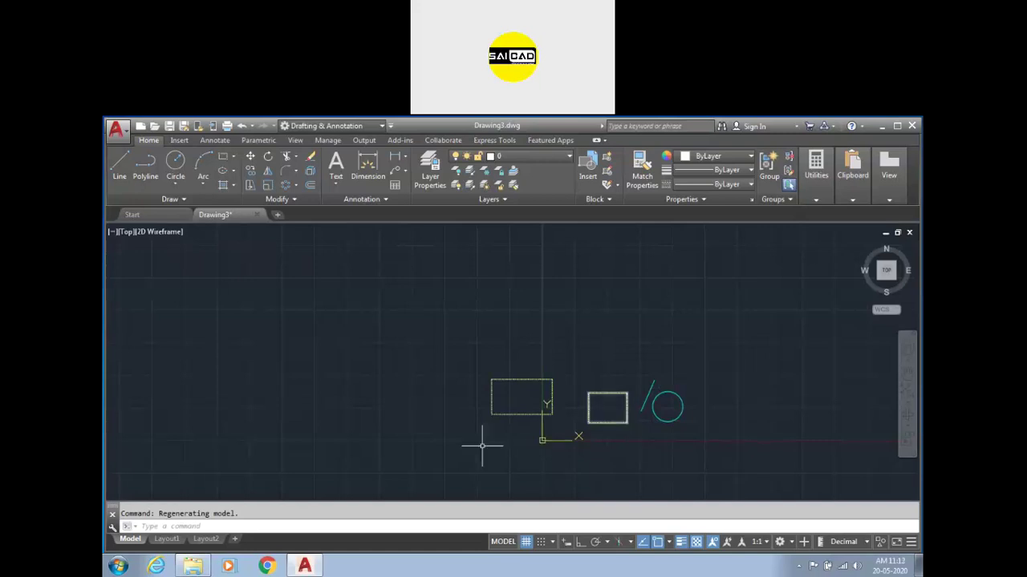
scroll(376, 351, down, 2)
click(707, 313)
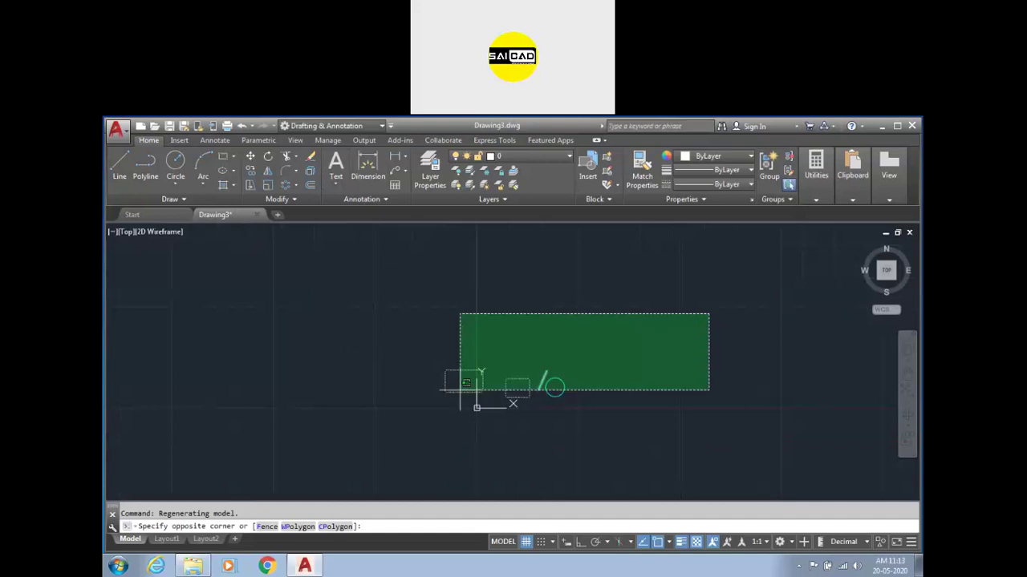
click(373, 430)
scroll(514, 407, up, 5)
scroll(476, 378, down, 3)
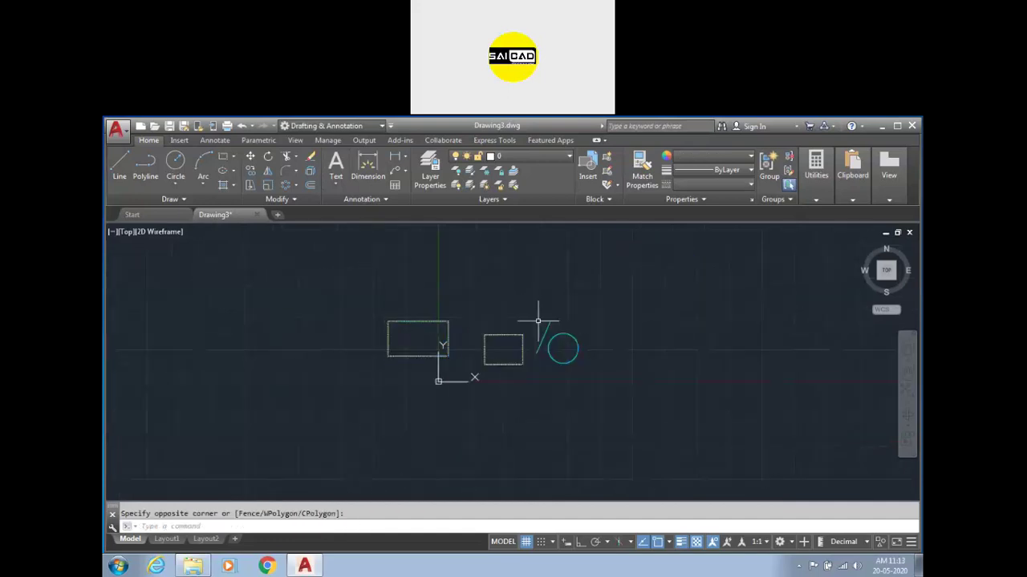
key(Escape)
scroll(538, 321, up, 3)
scroll(603, 308, down, 2)
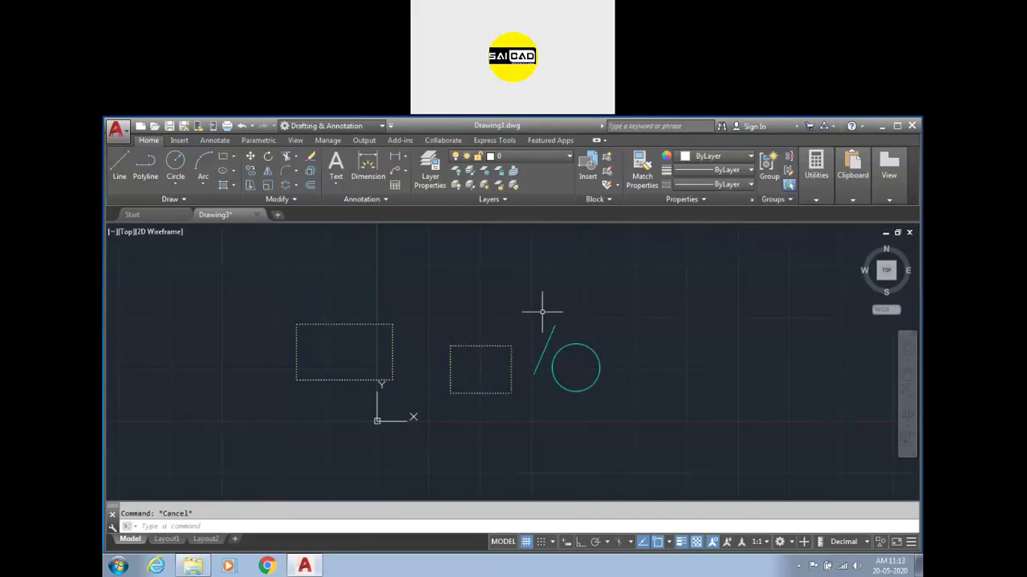
- Select the rectangles, the circle and the line one by one as separate objects and deselect them
click(482, 343)
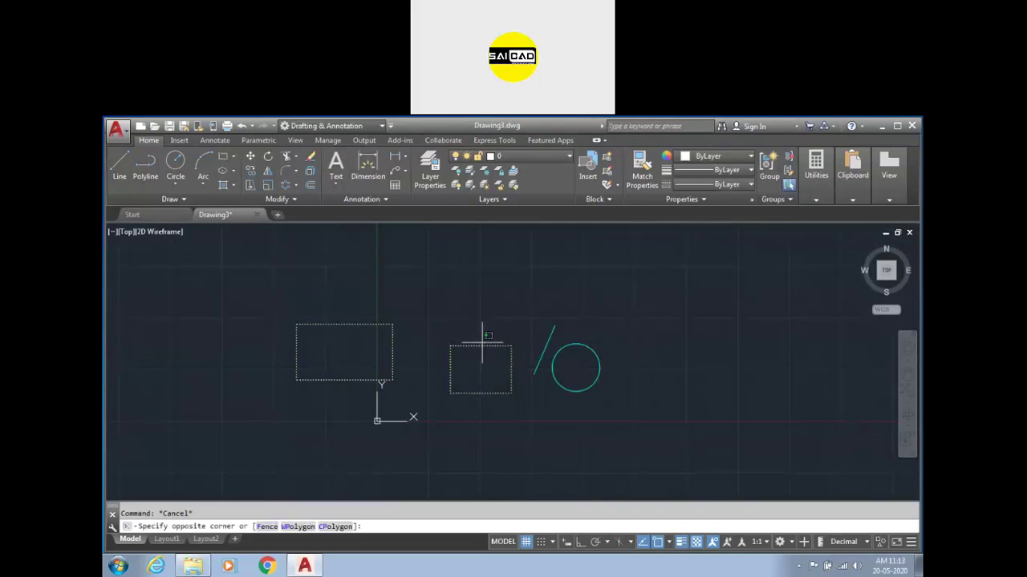
click(482, 344)
click(391, 323)
click(577, 342)
click(553, 330)
key(Escape)
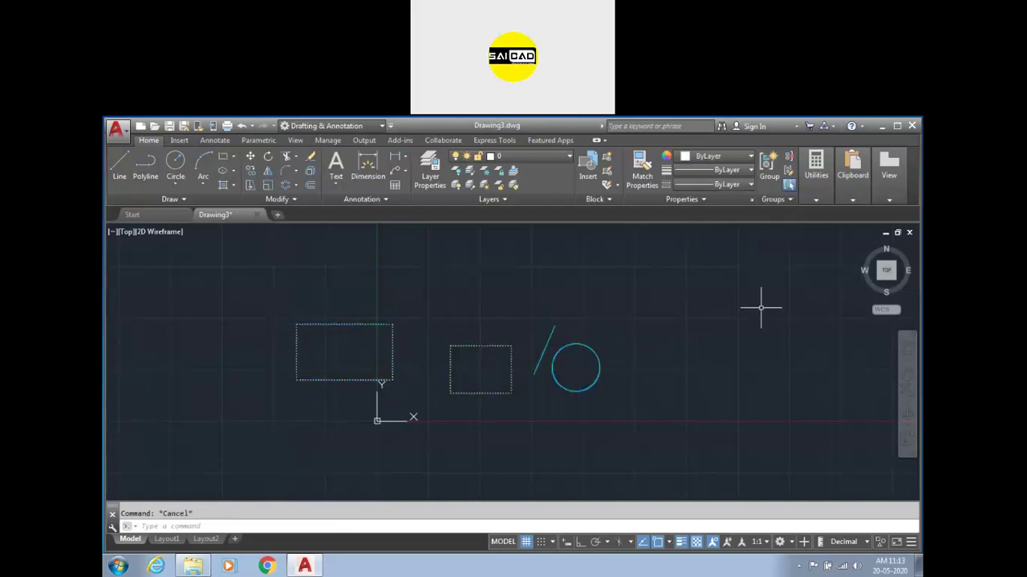
- Create a group named asd from the line and the circle
click(772, 171)
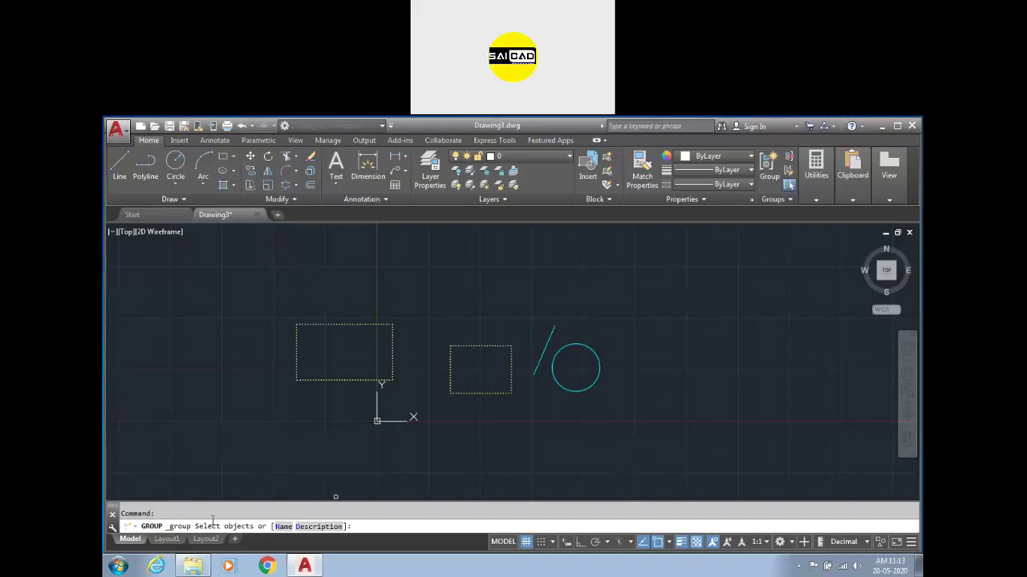
click(283, 527)
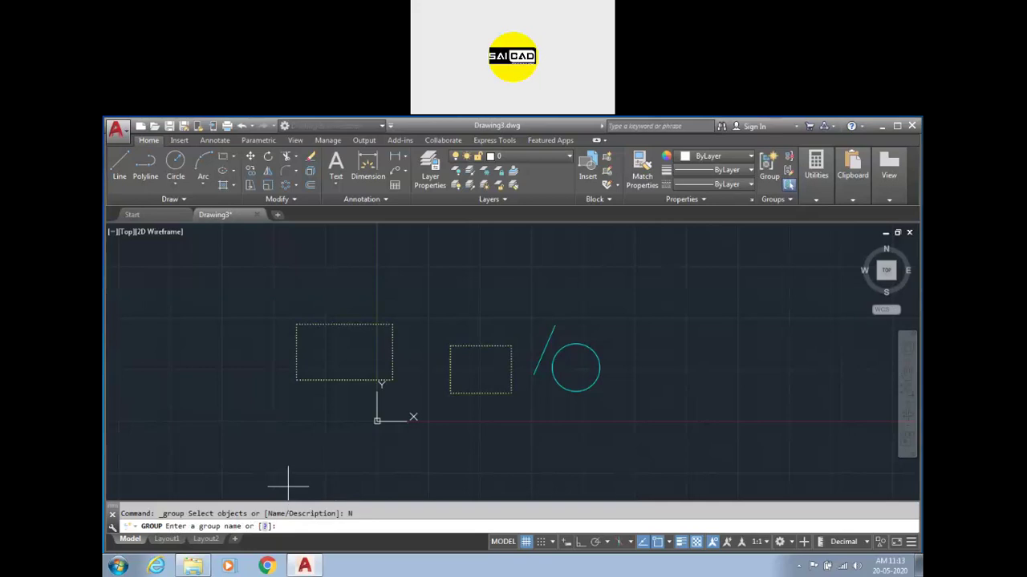
text(asd)
key(Return)
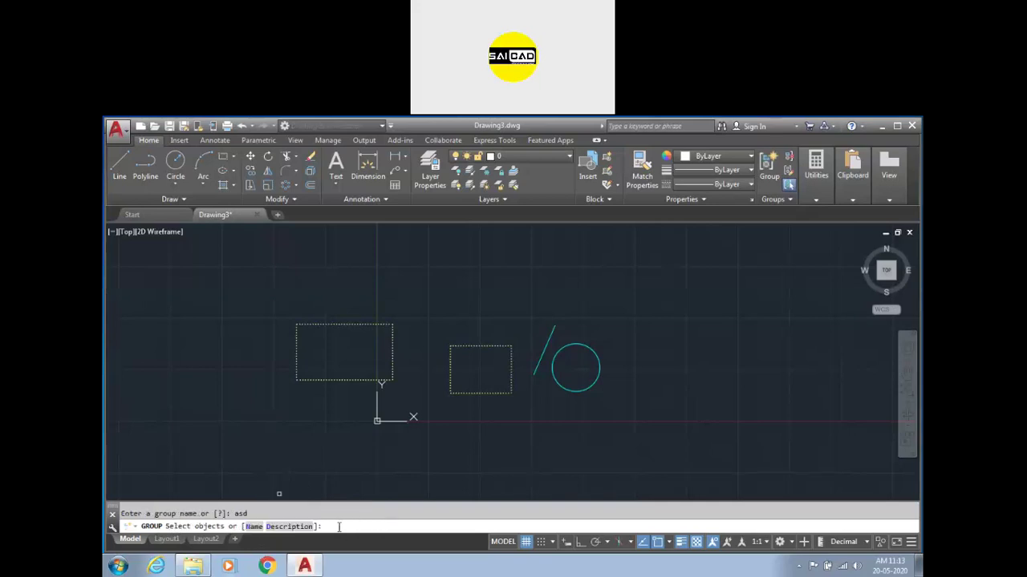
click(685, 291)
click(534, 398)
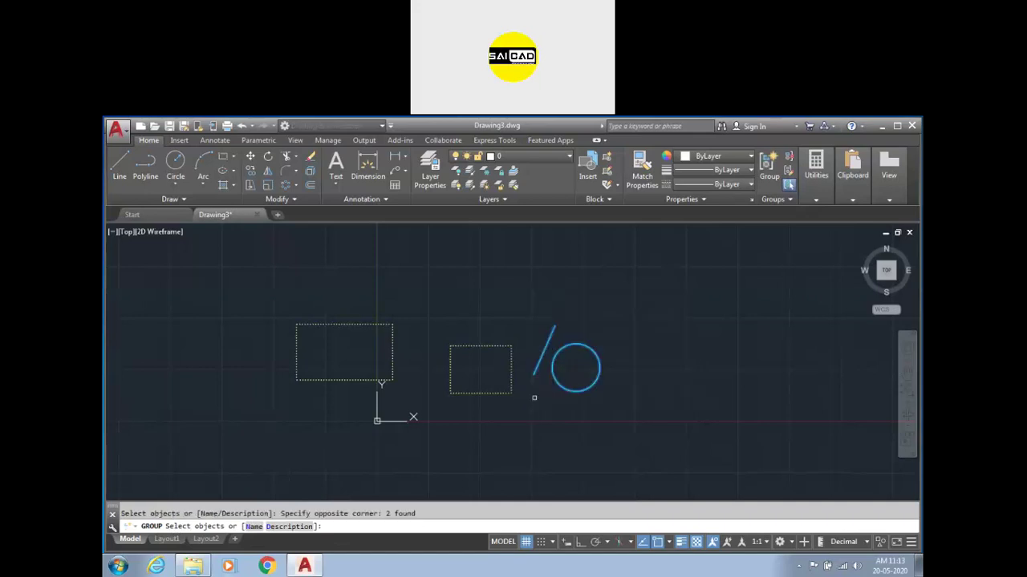
key(Return)
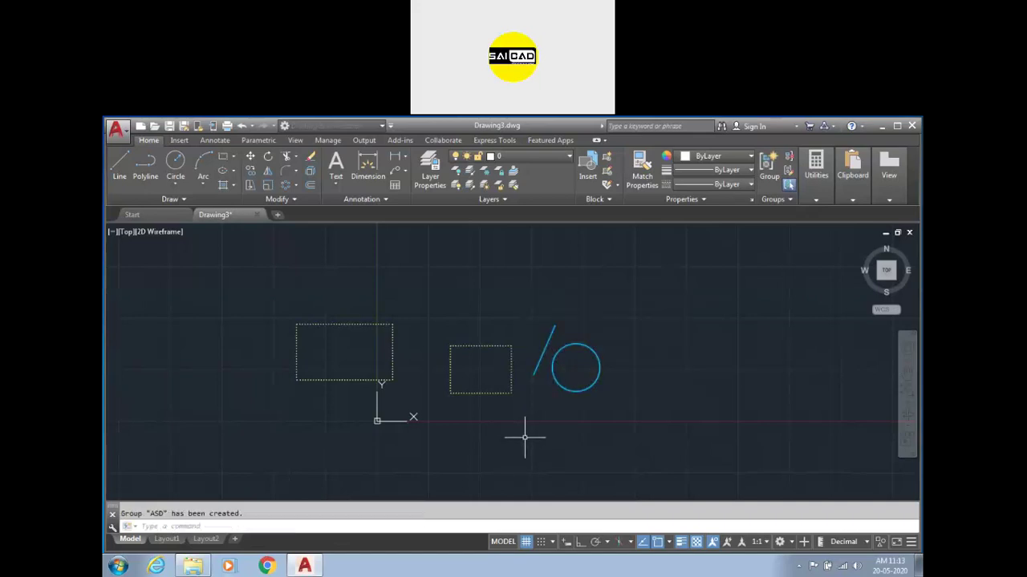
- Select the line-and-circle group and move it by its grip farther away from the rectangles
click(563, 397)
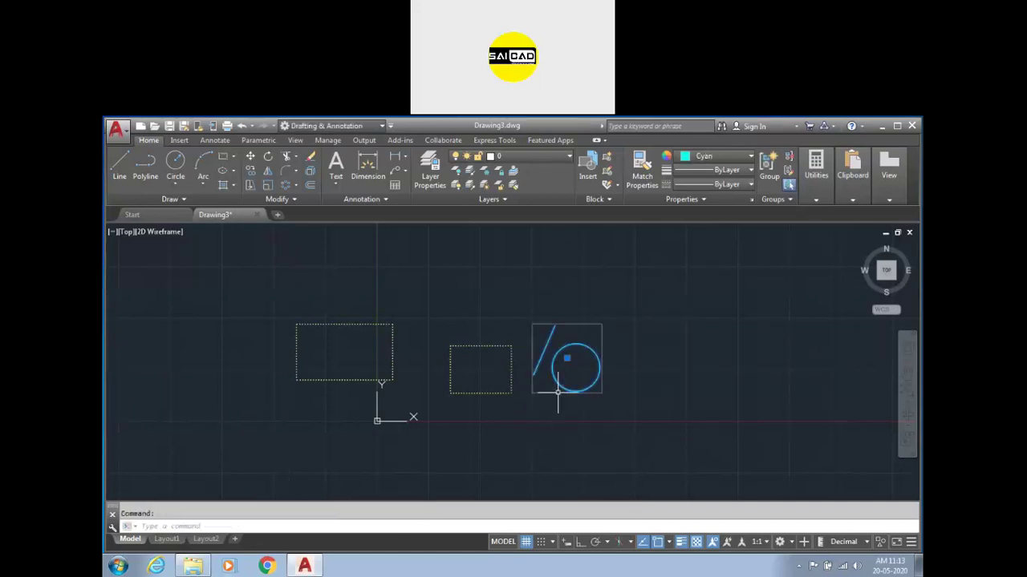
click(566, 358)
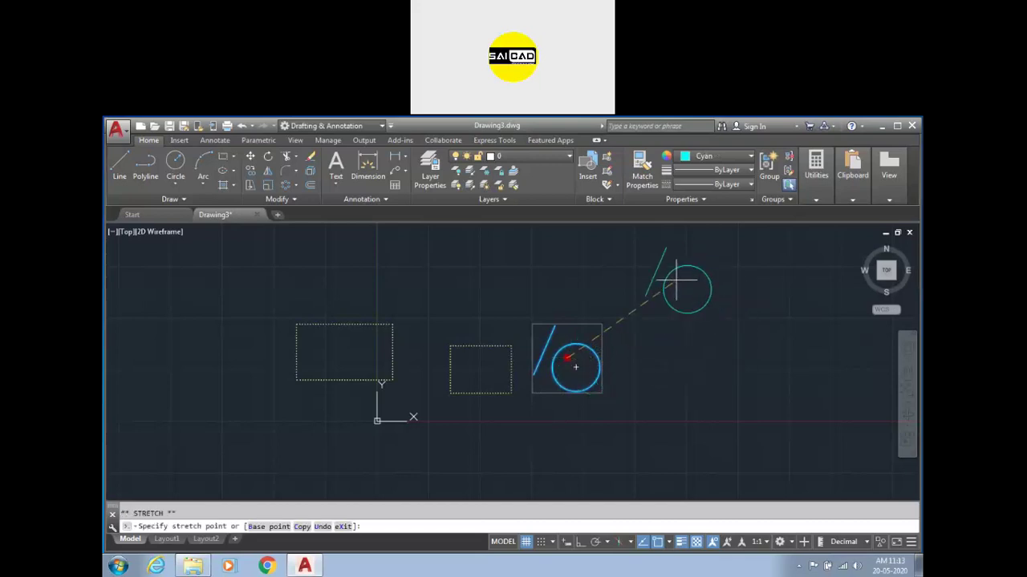
click(694, 344)
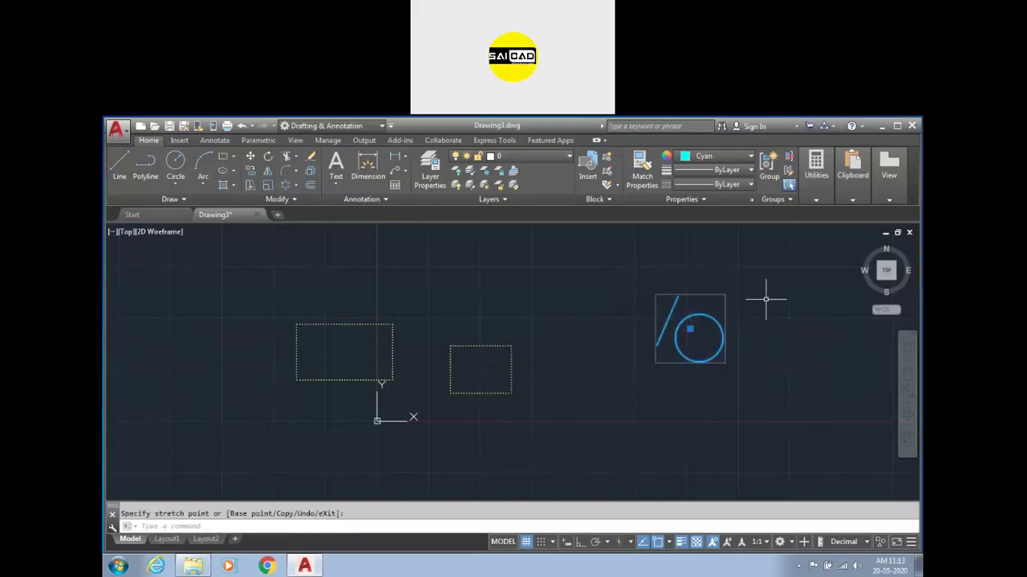
- Ungroup the selected line and circle
scroll(742, 278, down, 4)
scroll(743, 279, up, 4)
scroll(730, 273, down, 2)
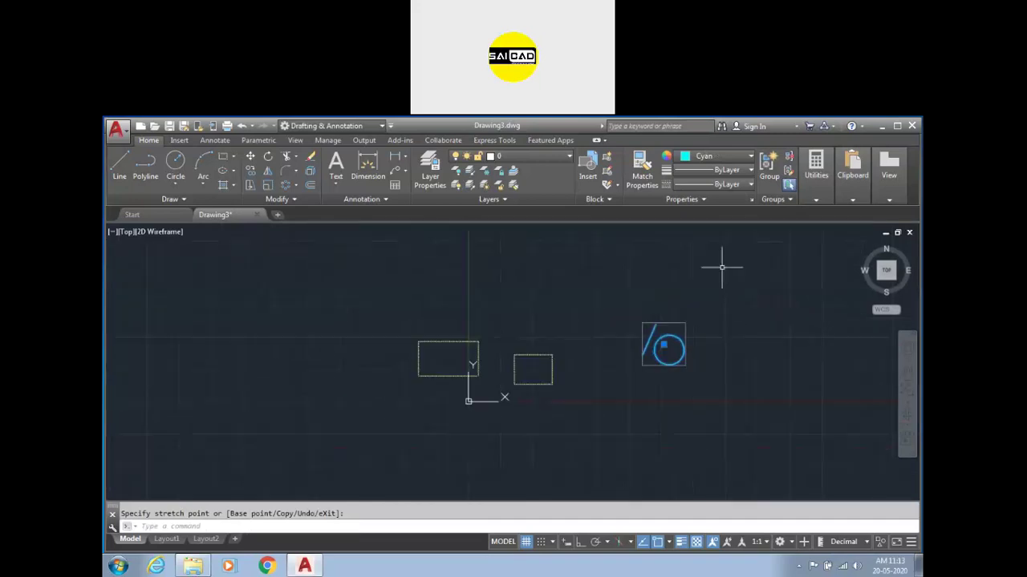
click(794, 159)
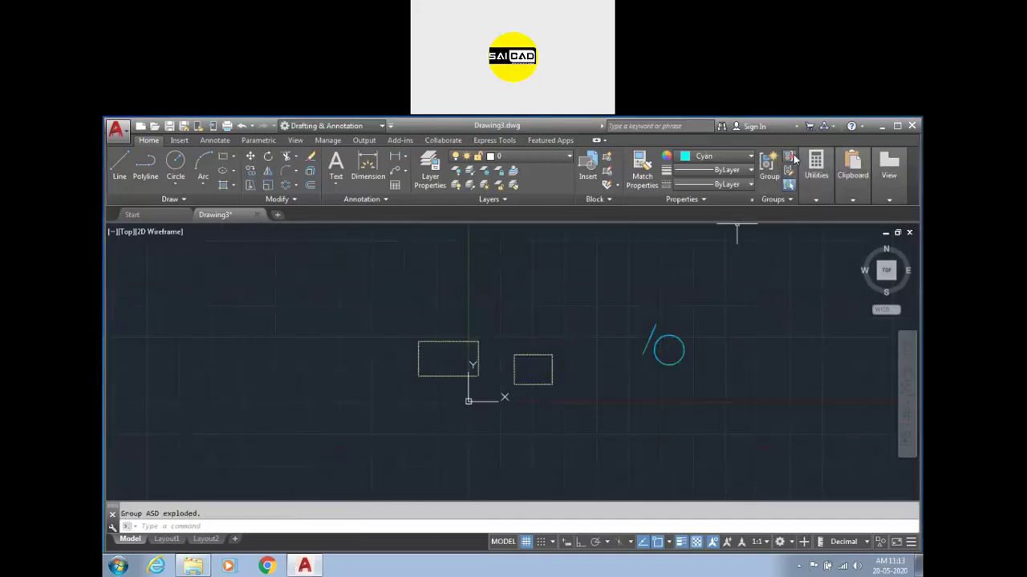
- Select the ungrouped circle and line one at a time as separate objects, and clear the selection
key(Escape)
click(670, 337)
key(Escape)
click(665, 314)
click(645, 341)
scroll(691, 330, up, 2)
key(Escape)
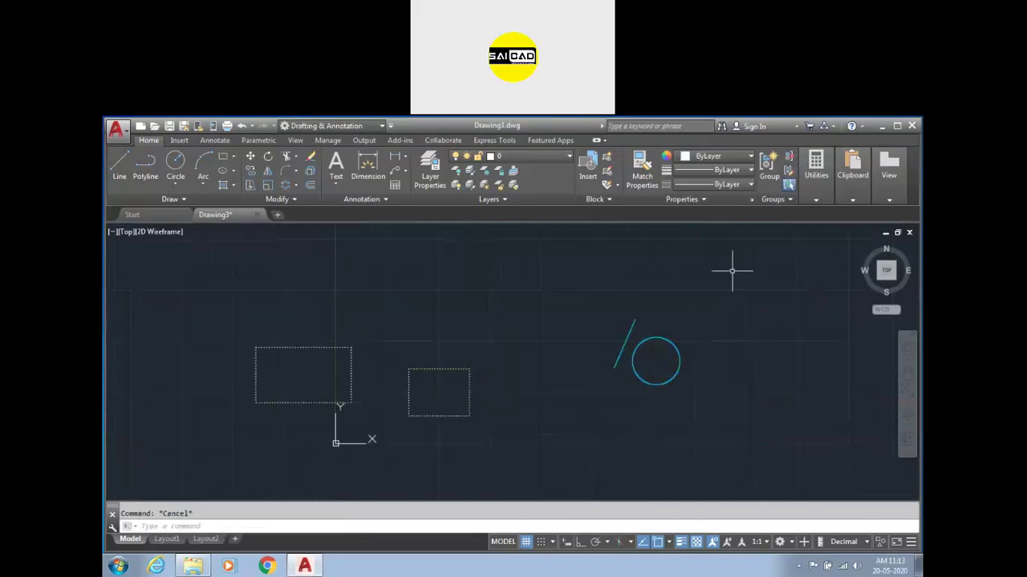
- Group the line and the circle again without giving the group a name
click(769, 169)
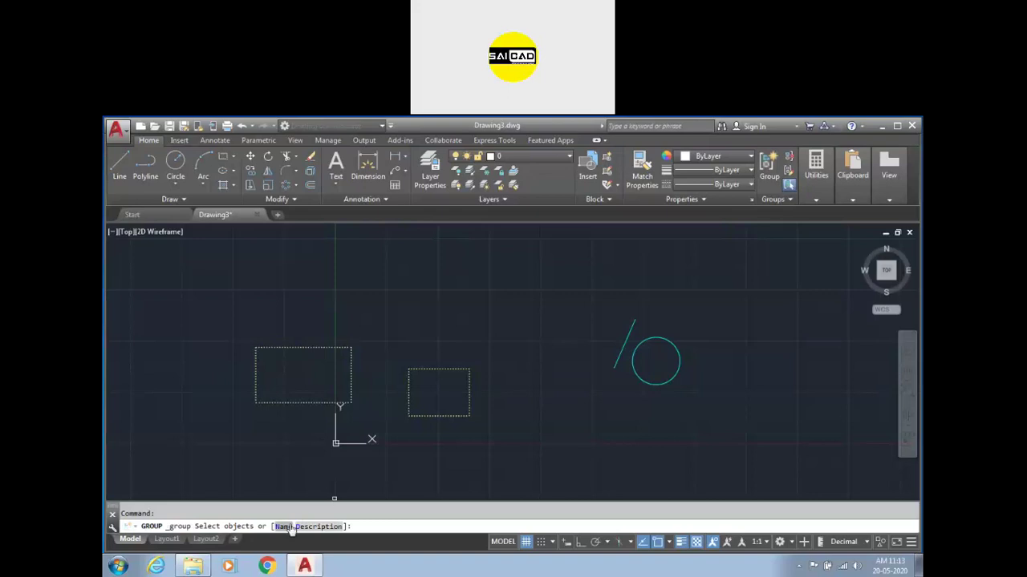
click(668, 301)
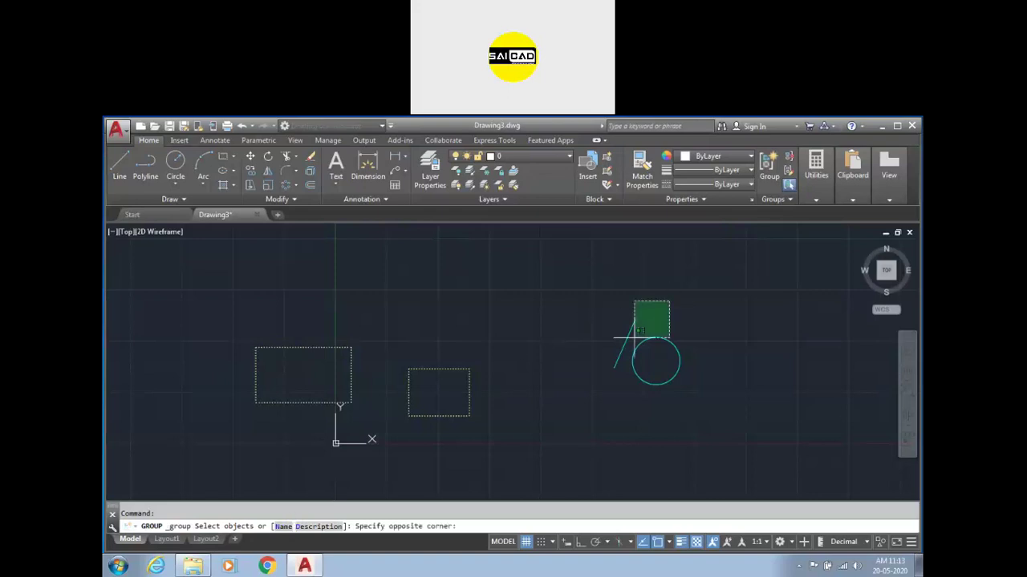
click(592, 385)
key(Return)
- Select the line-and-circle group and move it by its grip to just beside the smaller rectangle
click(644, 367)
click(621, 397)
click(646, 351)
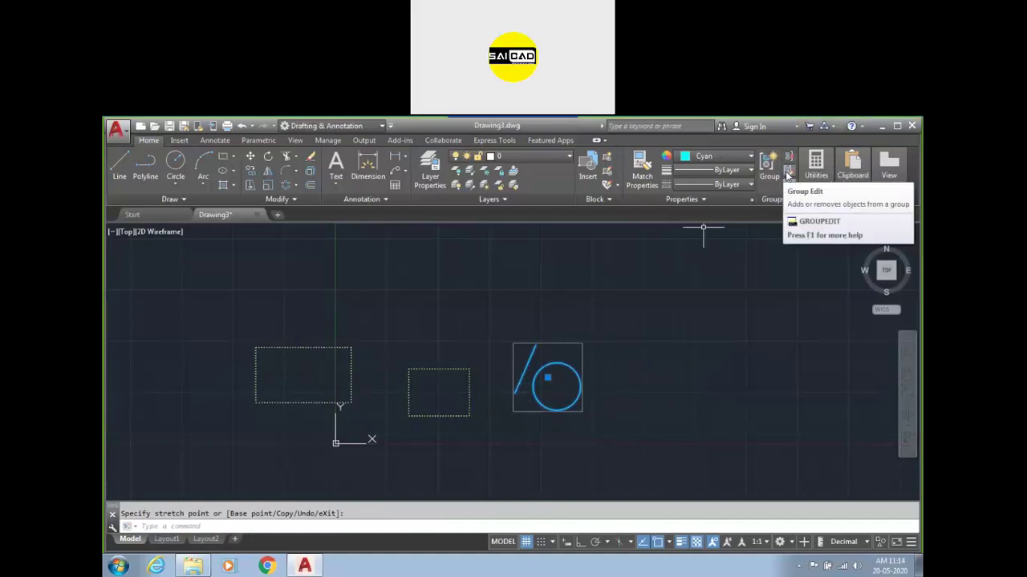
- Add the smaller rectangle to the line-and-circle group with Group Edit
click(788, 173)
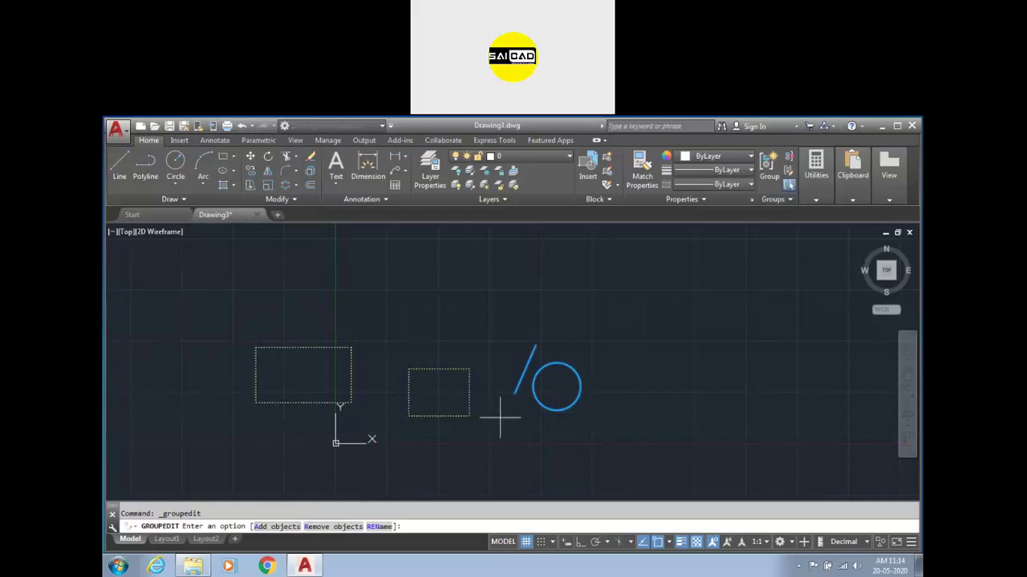
click(281, 527)
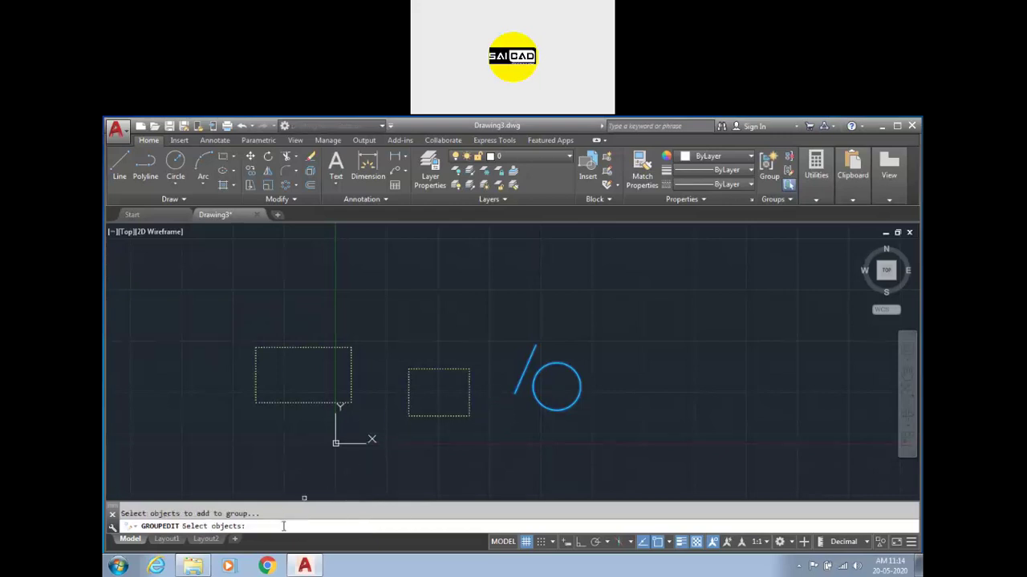
click(440, 416)
- Select the enlarged group and move it by its grip slightly farther from the larger rectangle
click(565, 386)
click(534, 415)
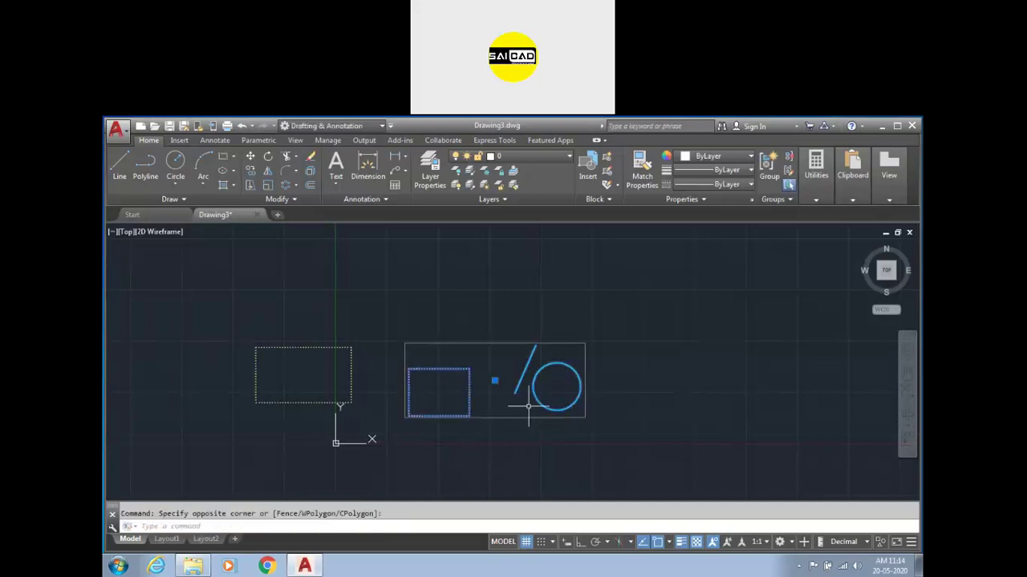
click(494, 381)
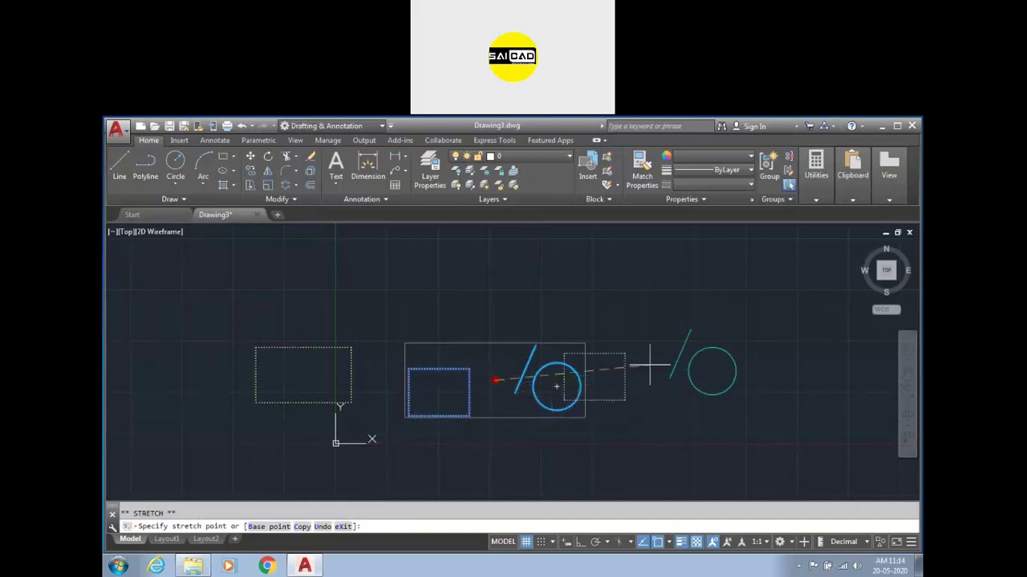
click(539, 399)
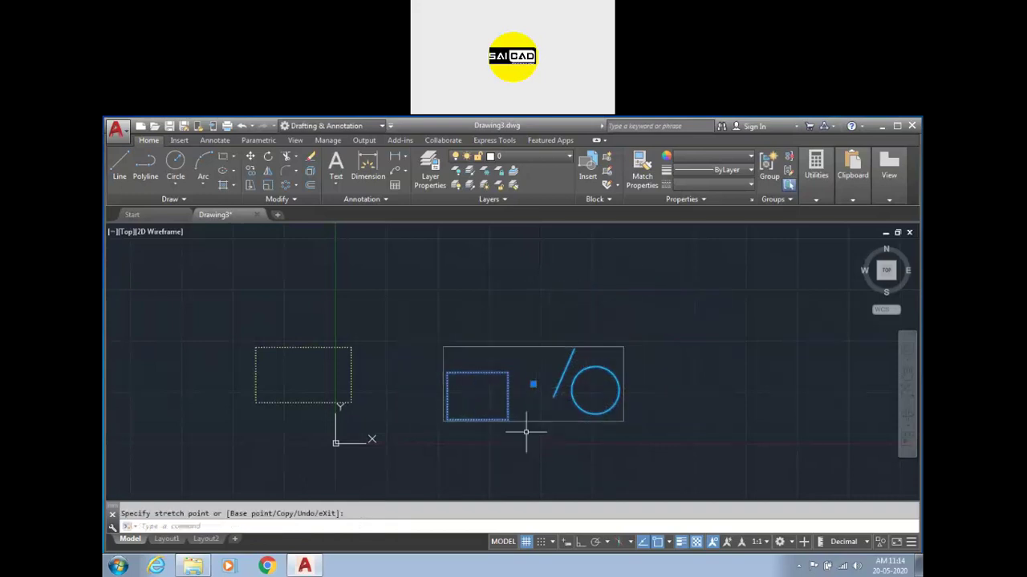
- Remove the line from the selected group with Group Edit
key(Escape)
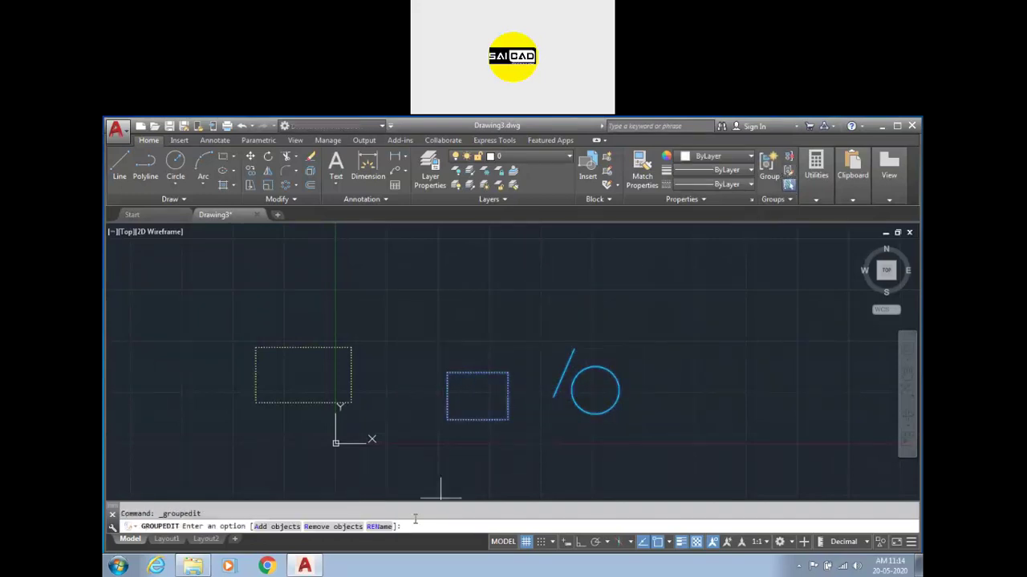
click(333, 526)
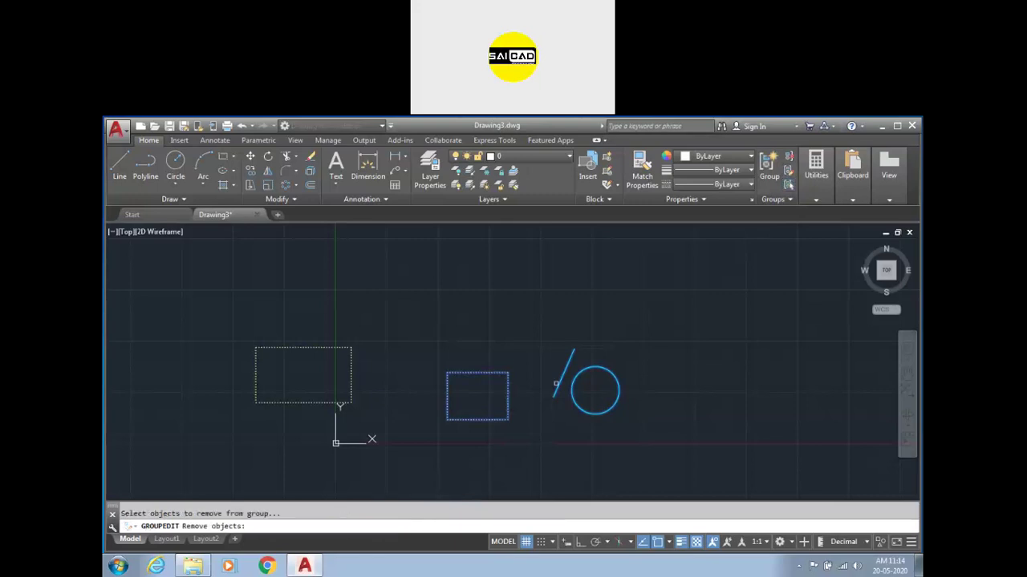
click(570, 354)
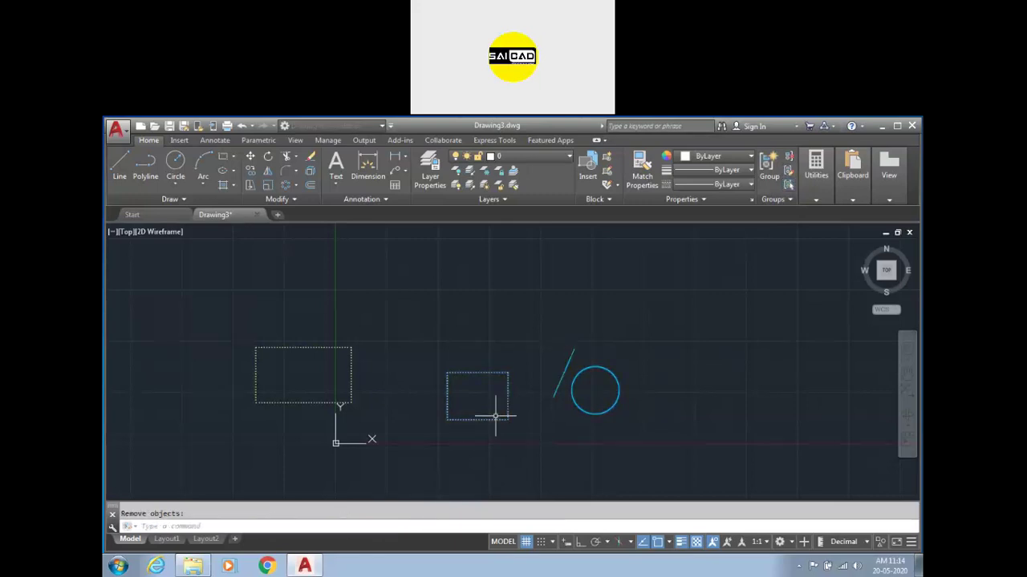
- Select the group of the smaller rectangle and the circle and move it by its grip above the line
click(668, 367)
click(605, 401)
click(534, 393)
scroll(465, 404, down, 4)
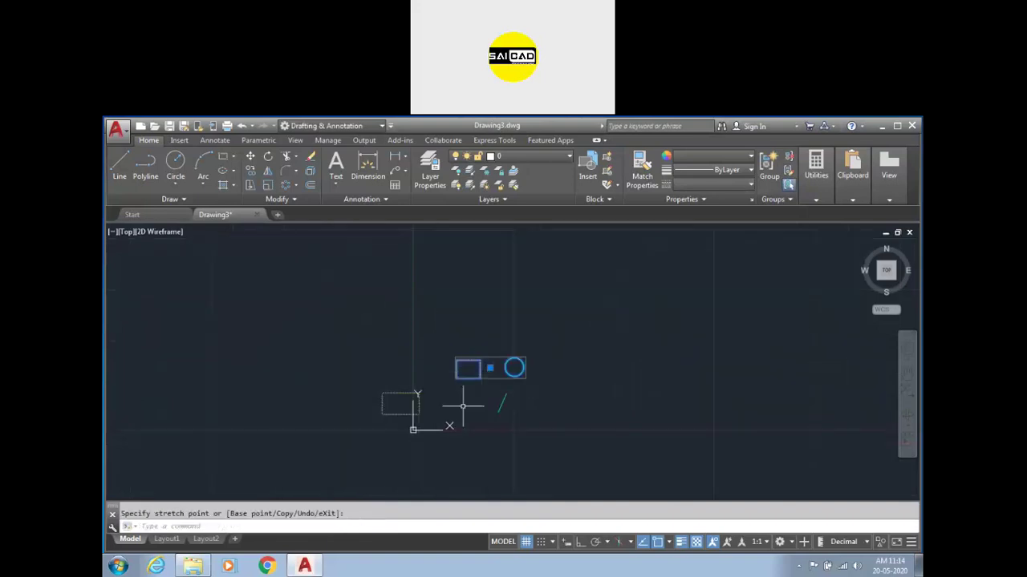
scroll(481, 367, up, 2)
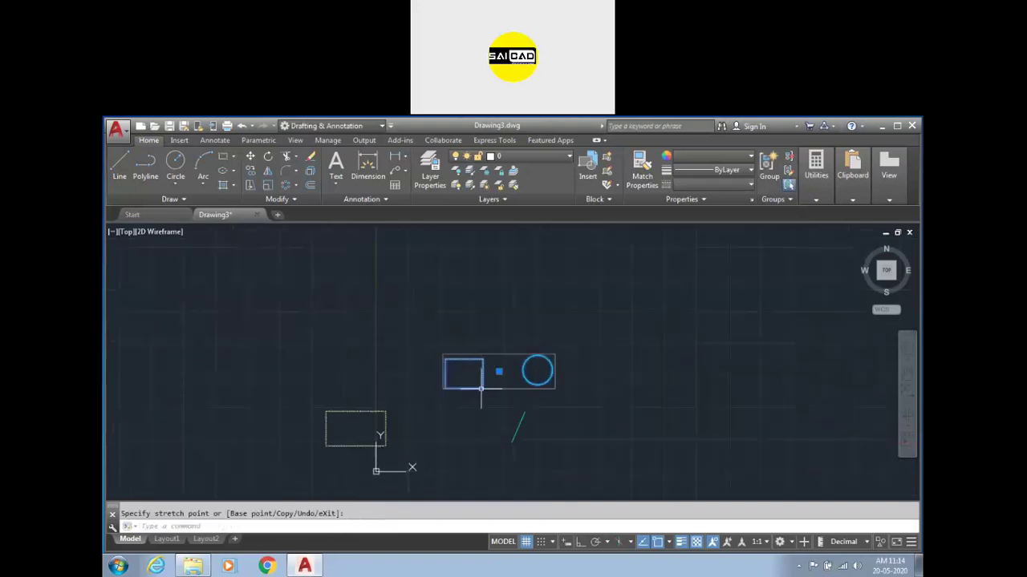
scroll(481, 390, up, 2)
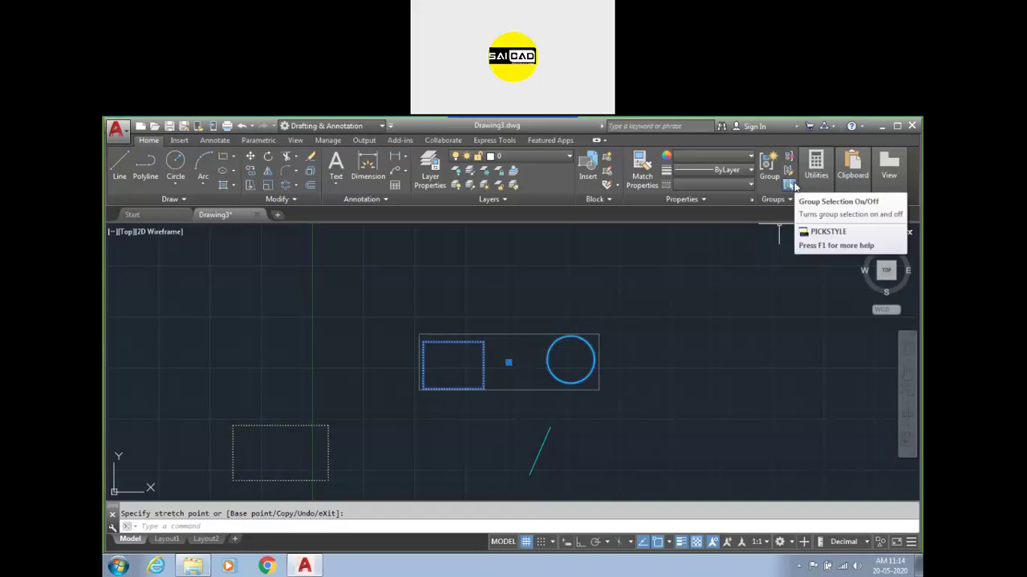
- Turn group selection off and move only the circle by its center grip farther away from the smaller rectangle
click(790, 186)
key(Escape)
click(627, 333)
click(575, 362)
click(571, 361)
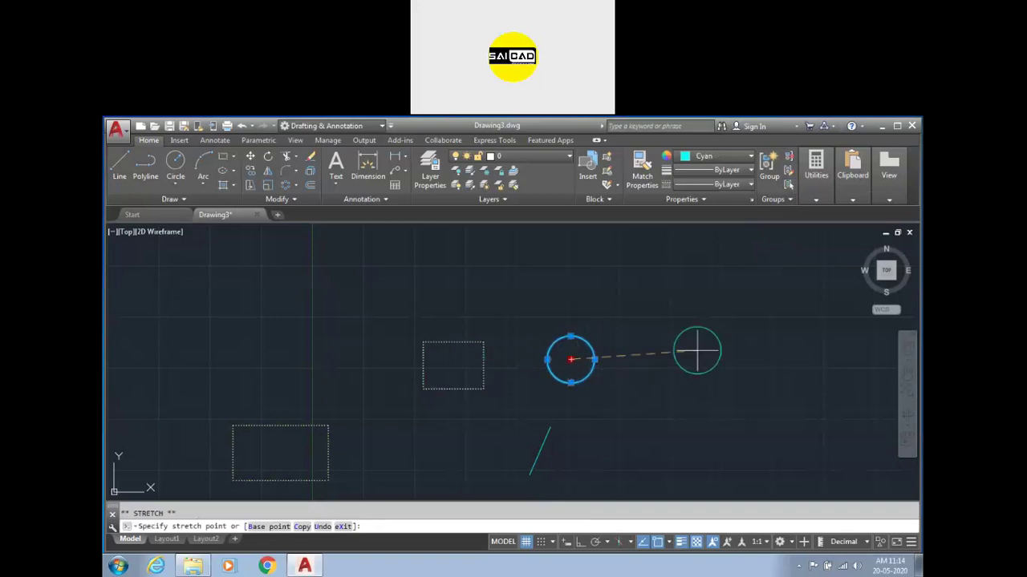
click(729, 348)
- Turn group selection back on and move the rectangle-and-circle group by its grip farther above the line
click(789, 185)
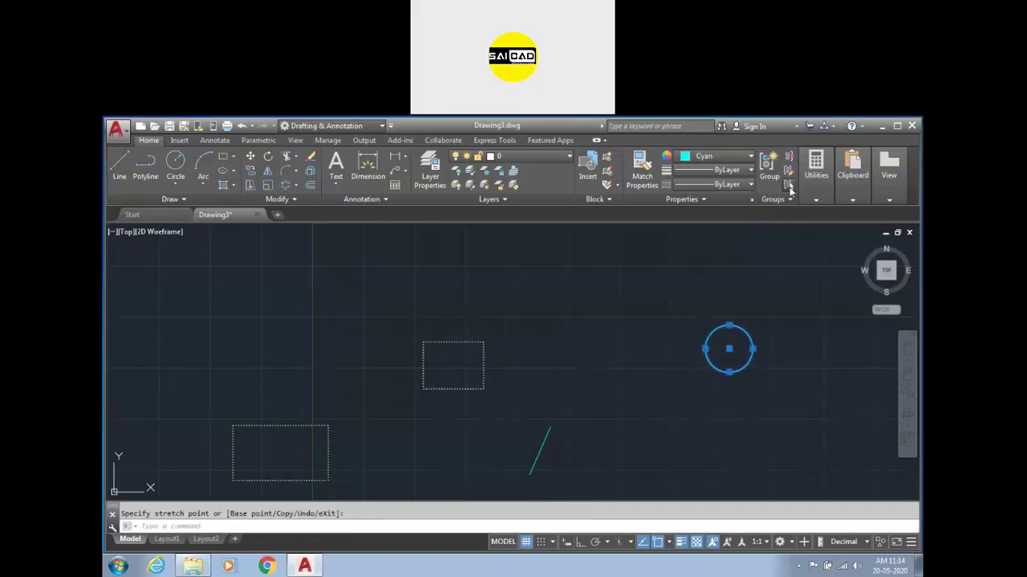
click(700, 359)
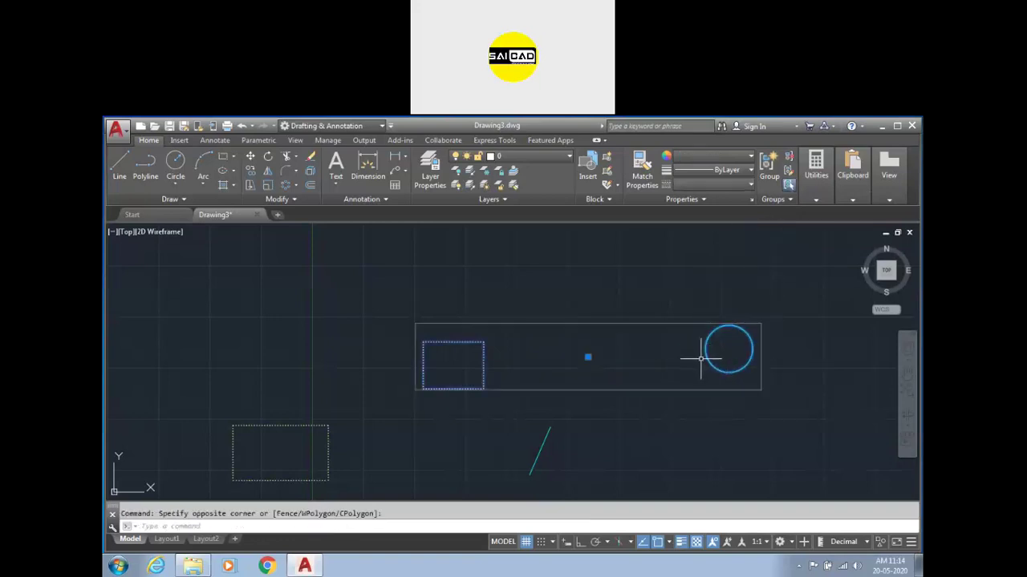
click(588, 357)
click(588, 262)
scroll(601, 313, down, 3)
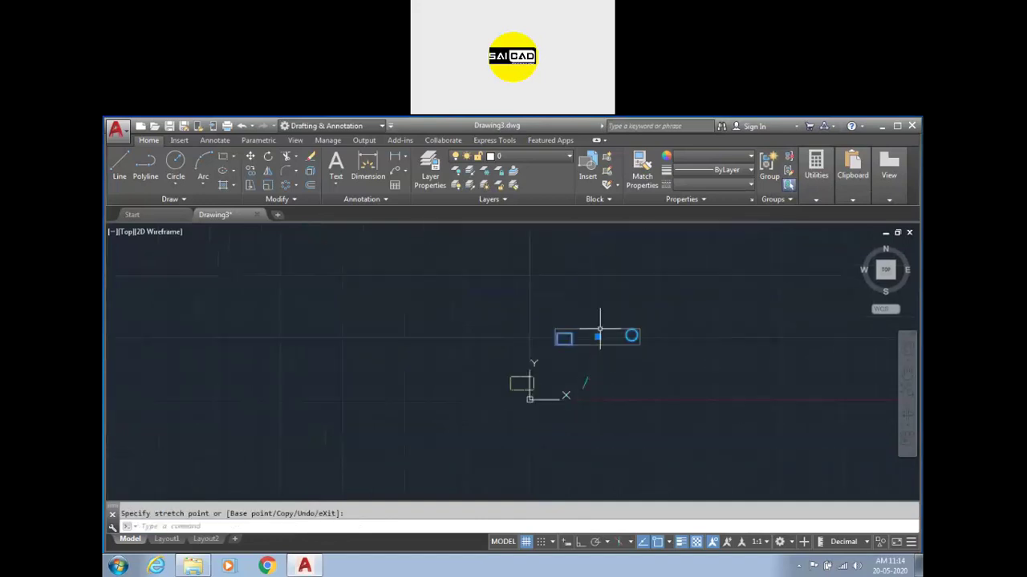
key(Escape)
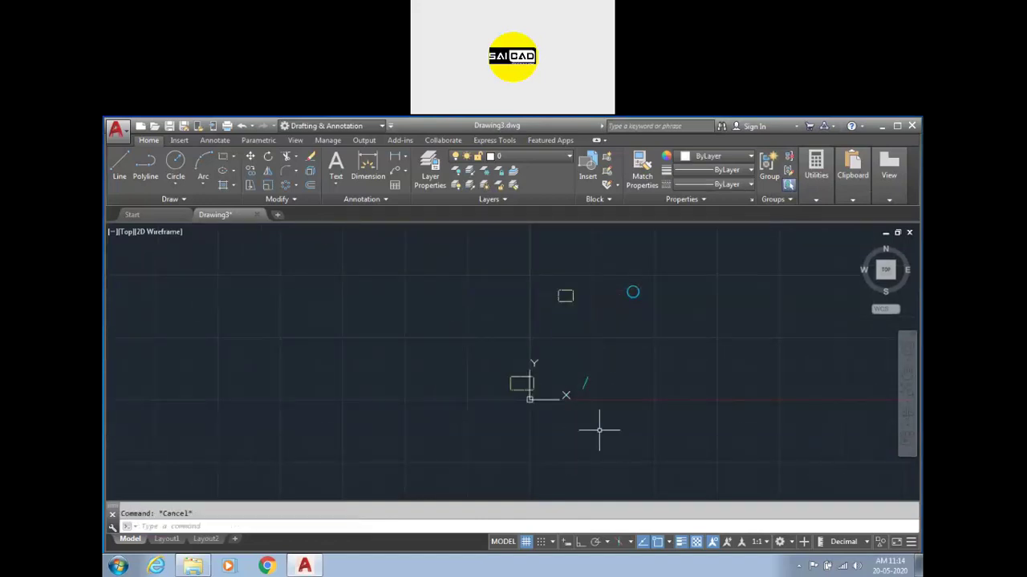
- Reselect the rectangle-and-circle group and move it by its grip back down closer to the line and larger rectangle
click(693, 249)
click(505, 392)
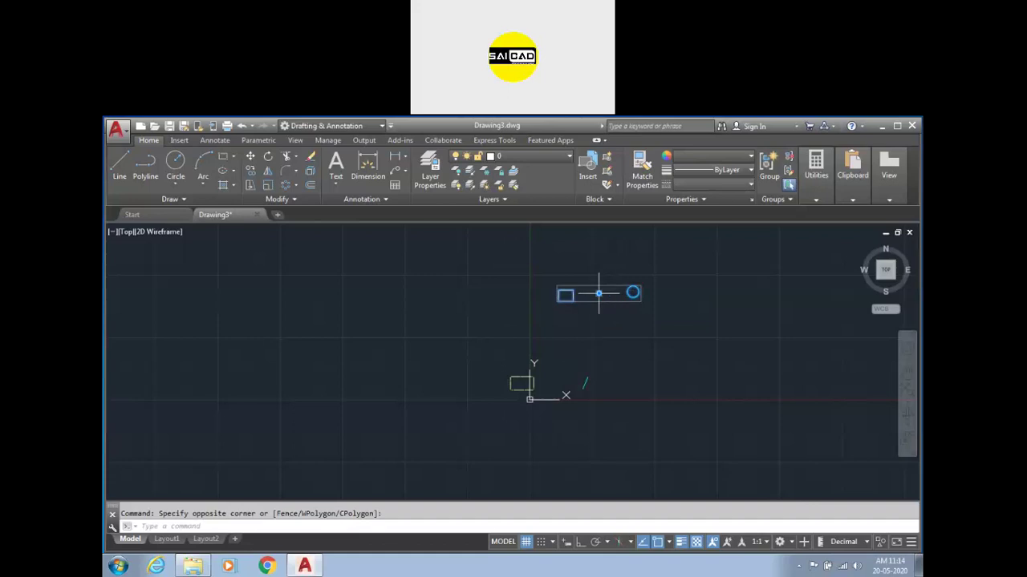
click(598, 294)
scroll(561, 371, up, 3)
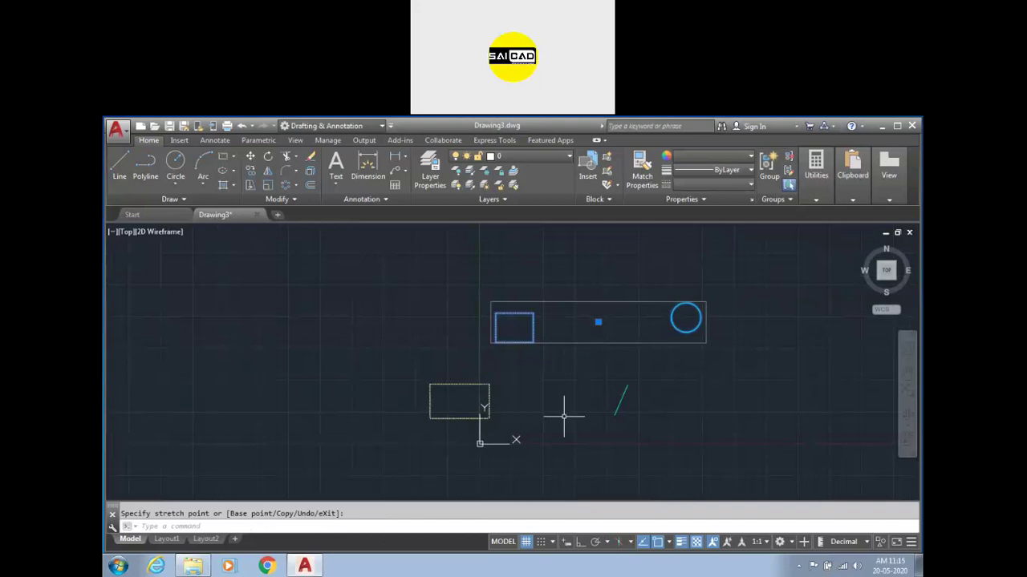
- Ungroup the smaller rectangle and the circle
click(806, 186)
click(810, 190)
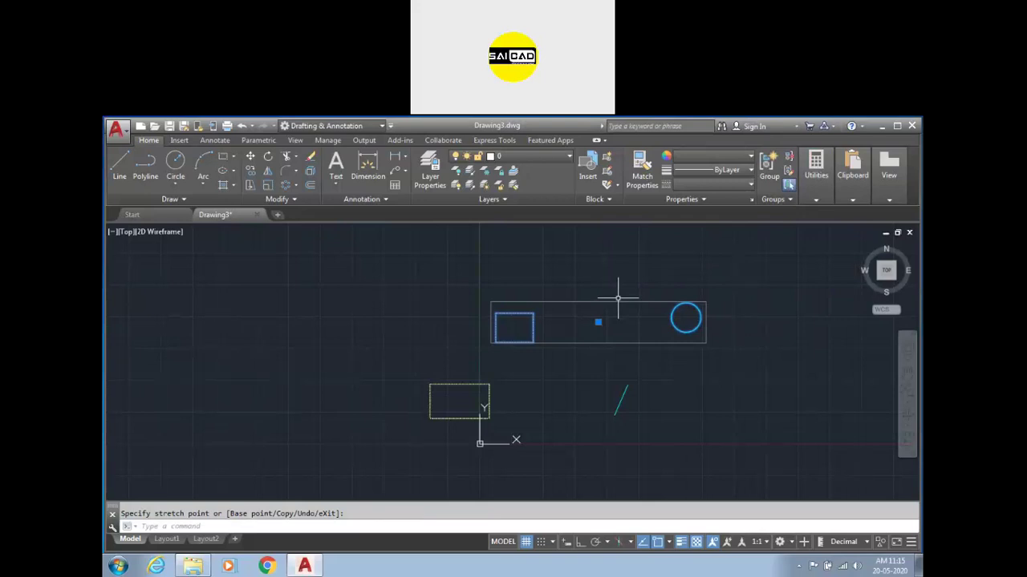
click(790, 160)
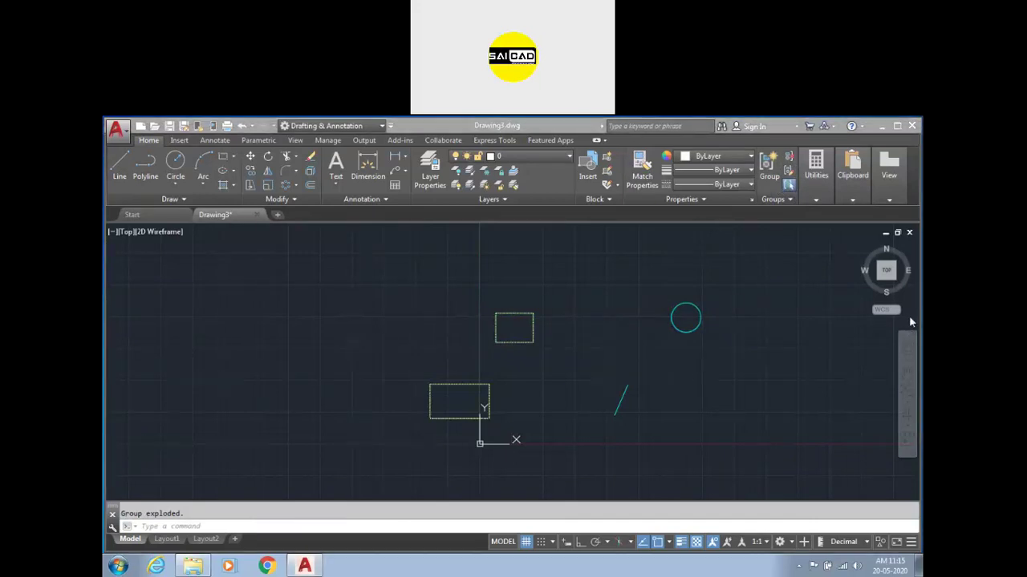
click(816, 197)
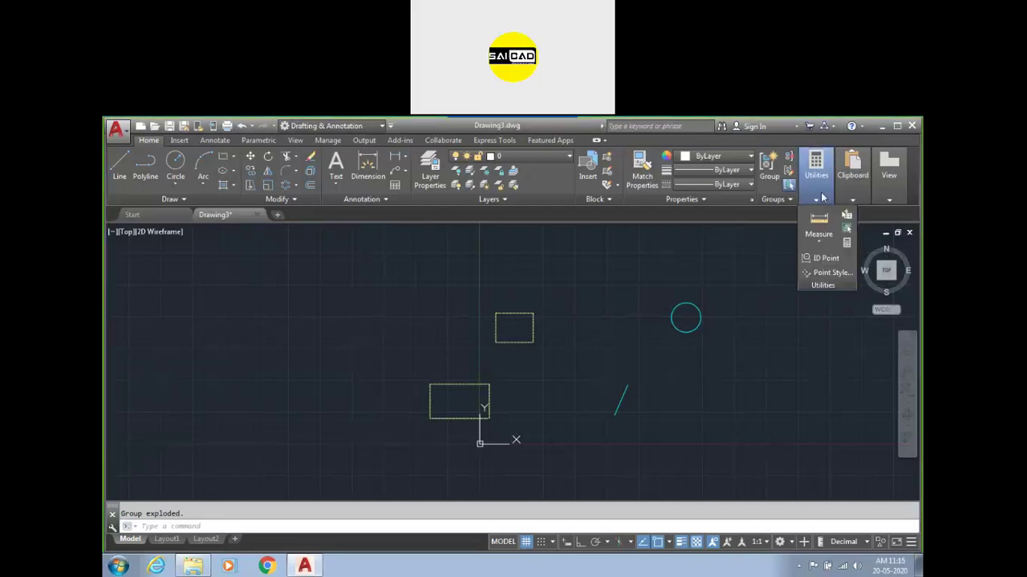
click(826, 239)
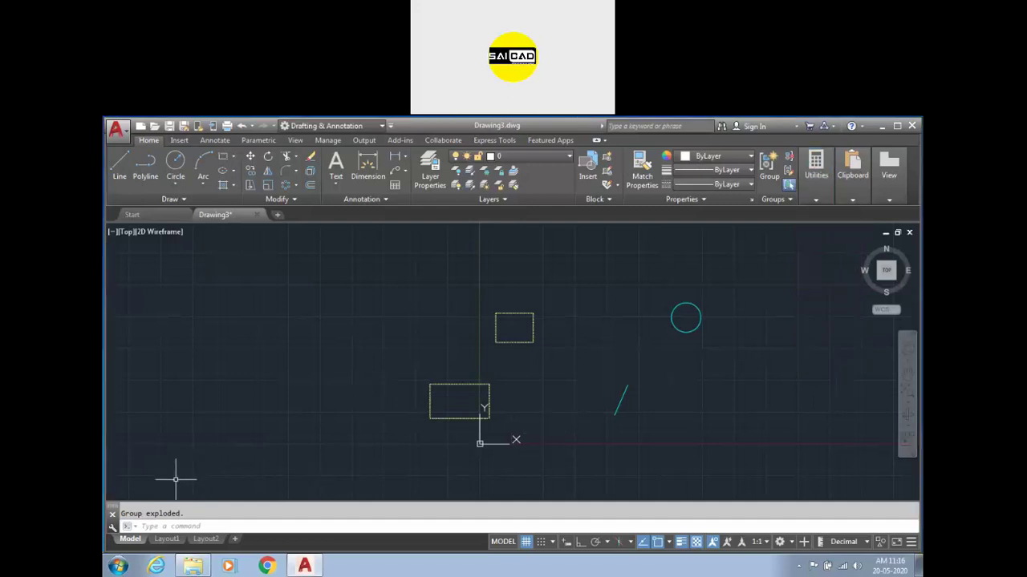
- Enlarge the command line window to show several lines of command history
drag(186, 514, 121, 514)
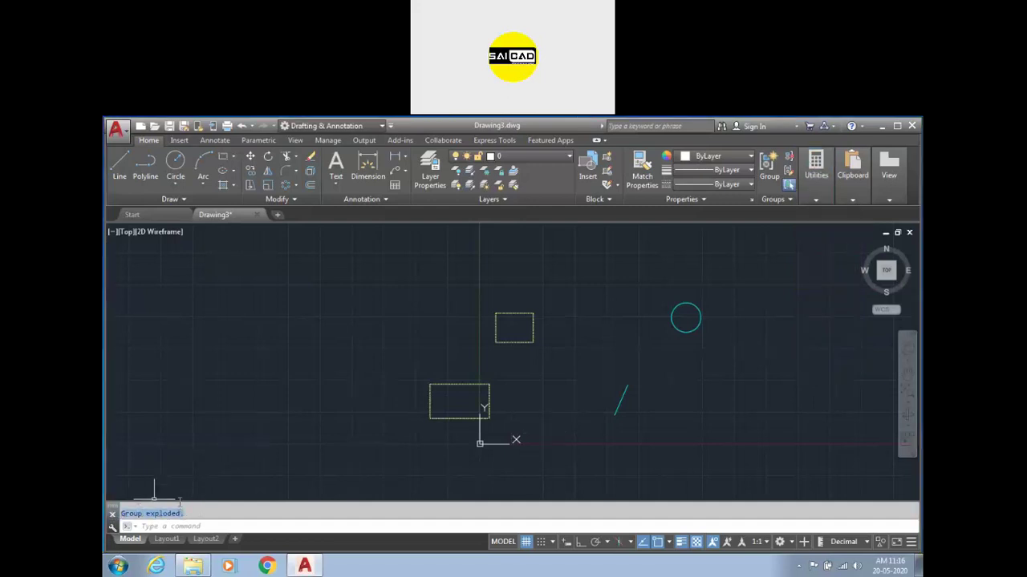
drag(179, 501, 180, 495)
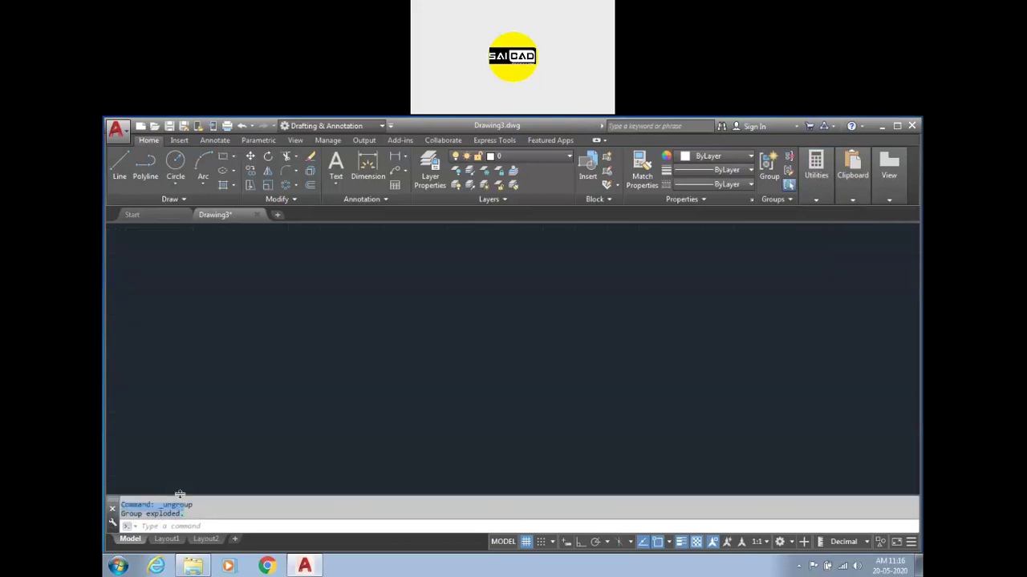
click(193, 506)
mouse_move(204, 506)
mouse_down()
mouse_move(148, 514)
mouse_move(159, 514)
mouse_move(195, 433)
mouse_up()
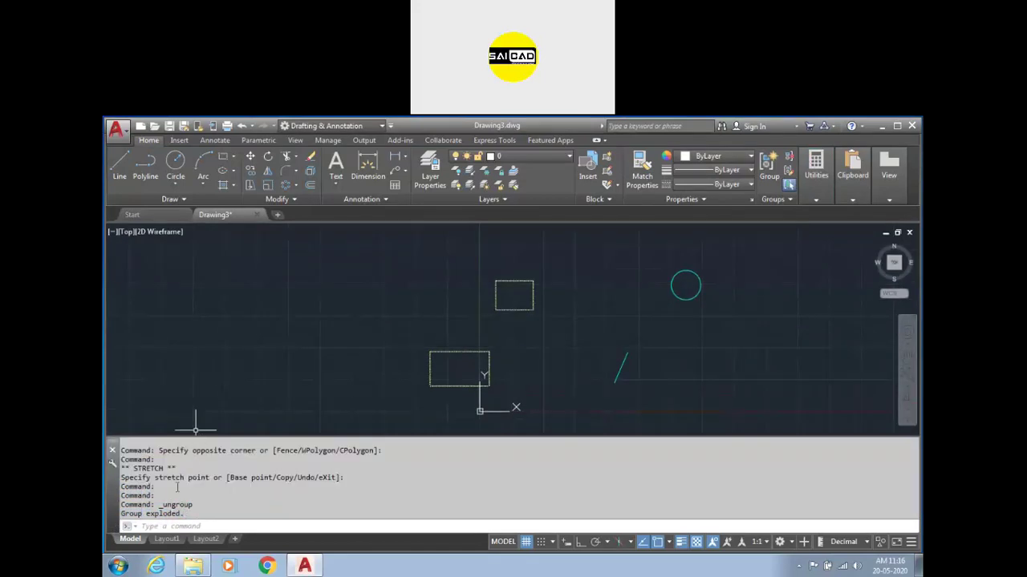
scroll(189, 427, up, 2)
scroll(170, 497, up, 10)
scroll(171, 491, down, 6)
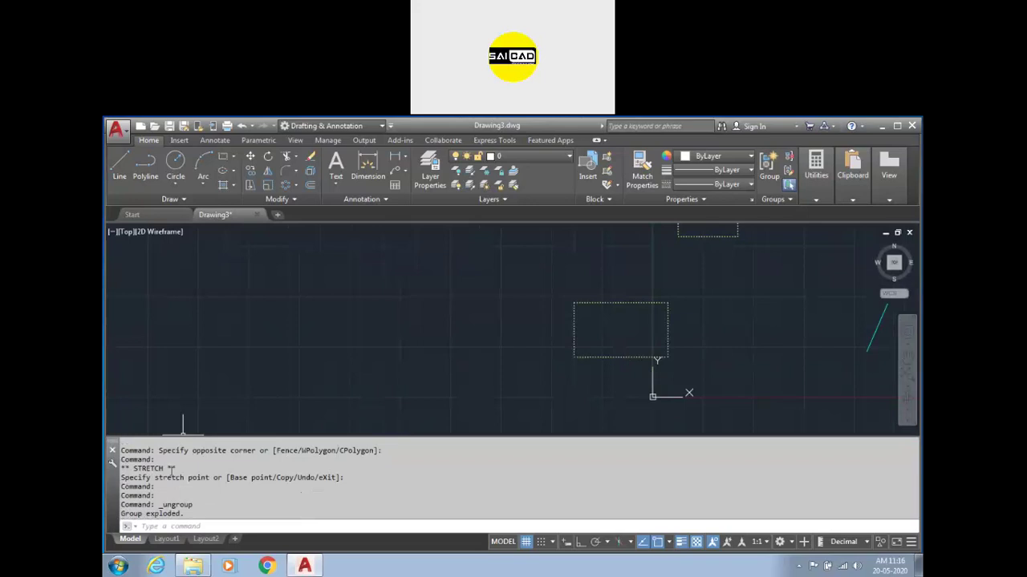
- Shrink the command line window to two history lines and cancel the stray selection window
click(213, 433)
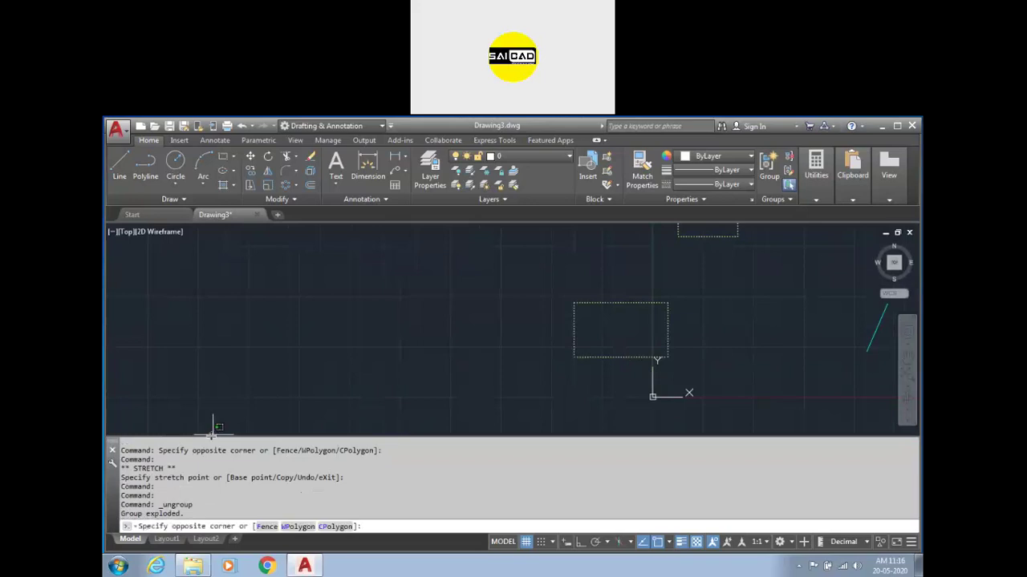
drag(212, 435, 187, 495)
key(Escape)
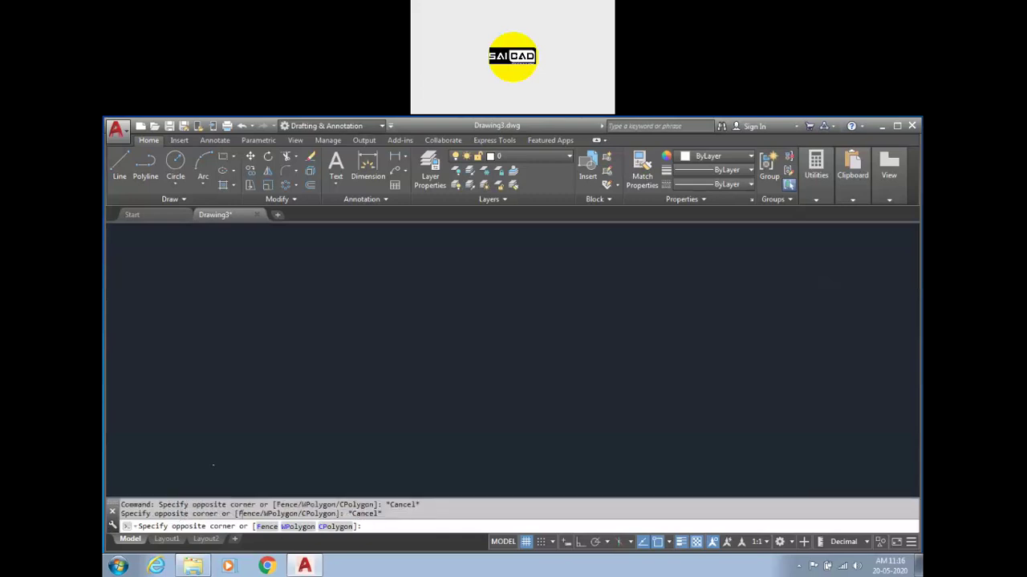
key(Escape)
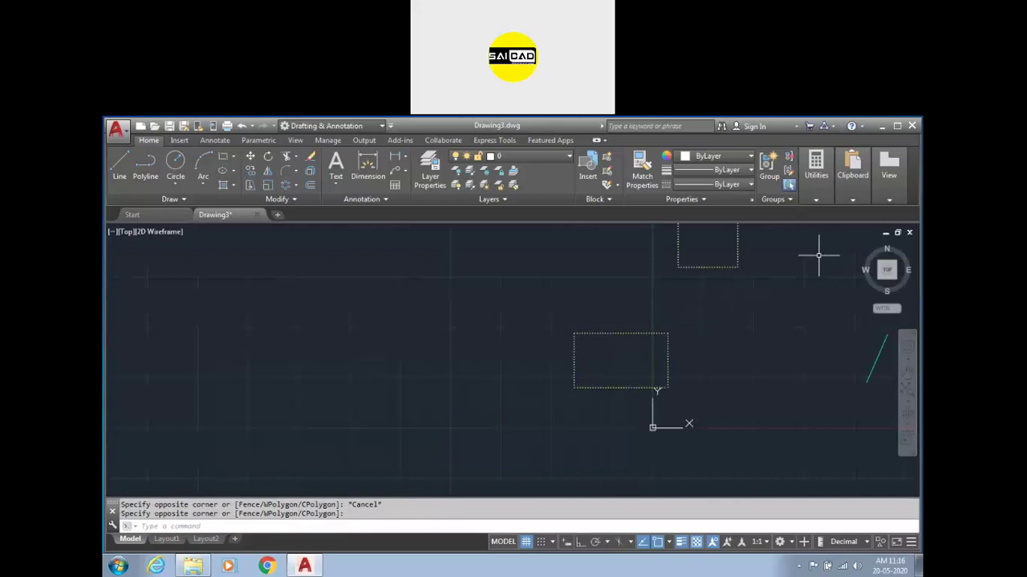
key(Escape)
key(Escape)
- Measure the distance along the lower edge of the lower rectangle, corner to corner, and review the distance, angle and delta results
click(815, 200)
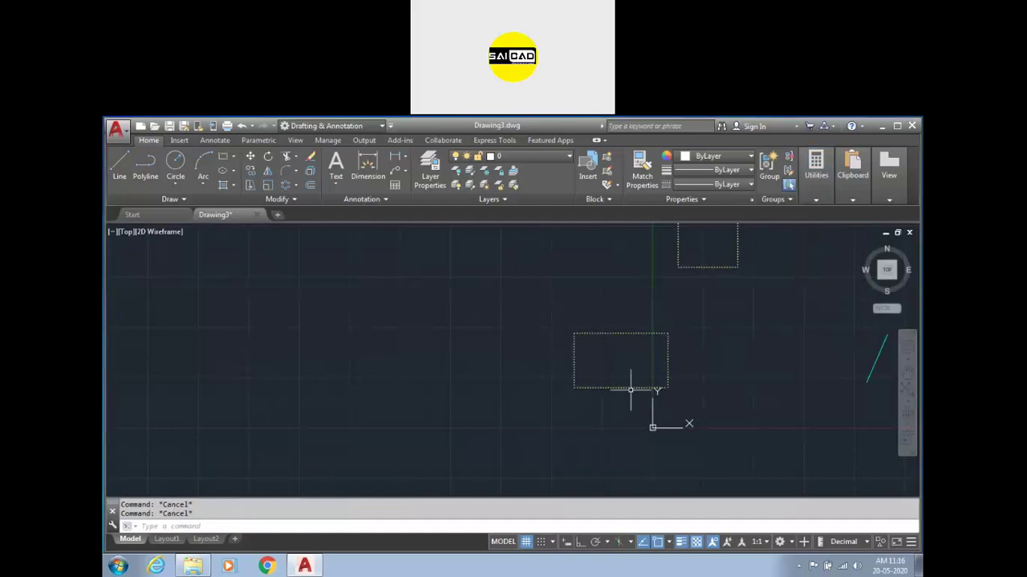
click(815, 199)
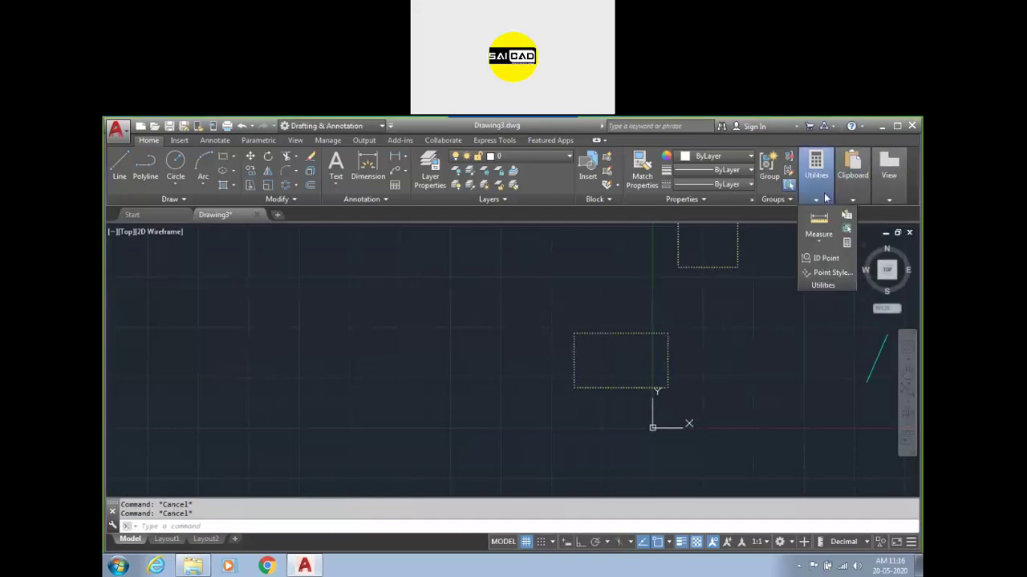
click(818, 243)
click(832, 262)
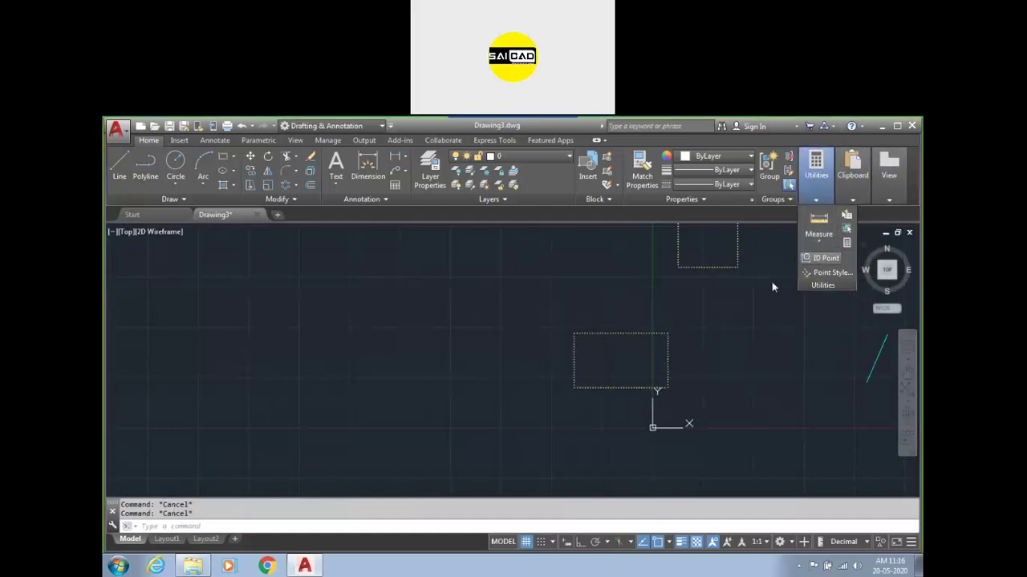
click(575, 387)
click(667, 388)
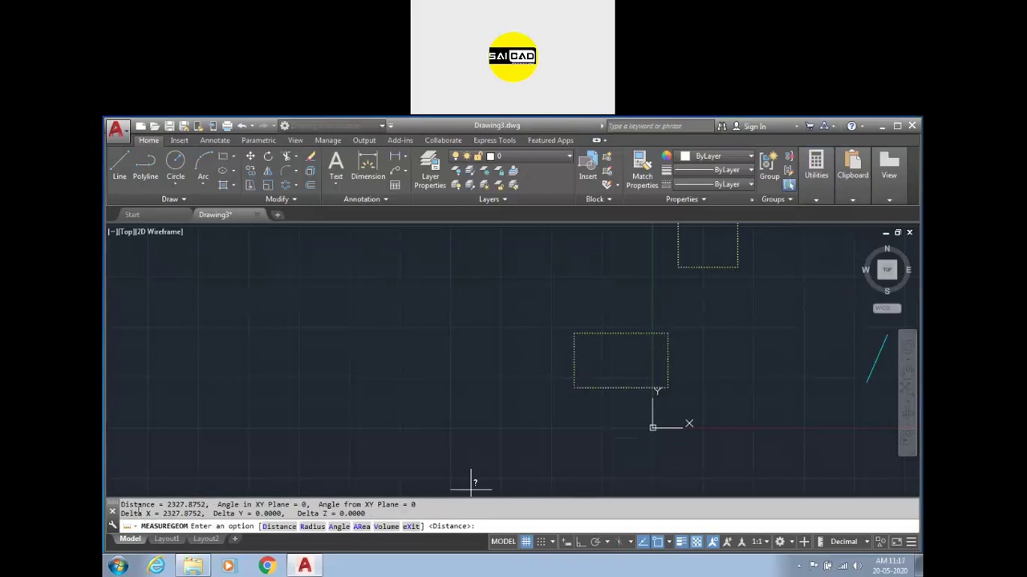
drag(169, 503, 301, 504)
click(304, 505)
drag(161, 513, 366, 514)
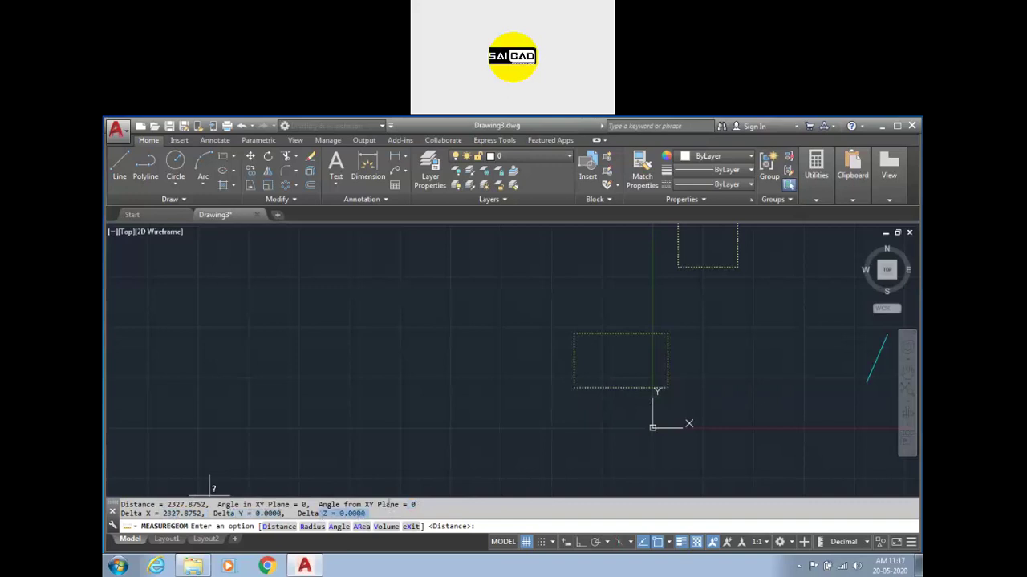
- Measure the lower rectangle's diagonal from its lower-left to its upper-right corner and examine the distance and X and Y deltas
click(816, 199)
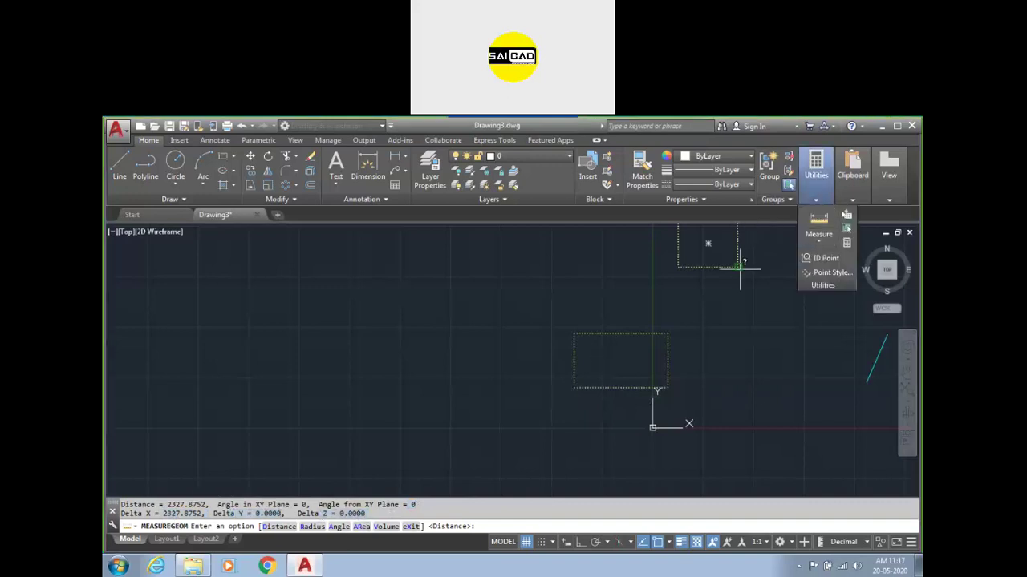
click(575, 387)
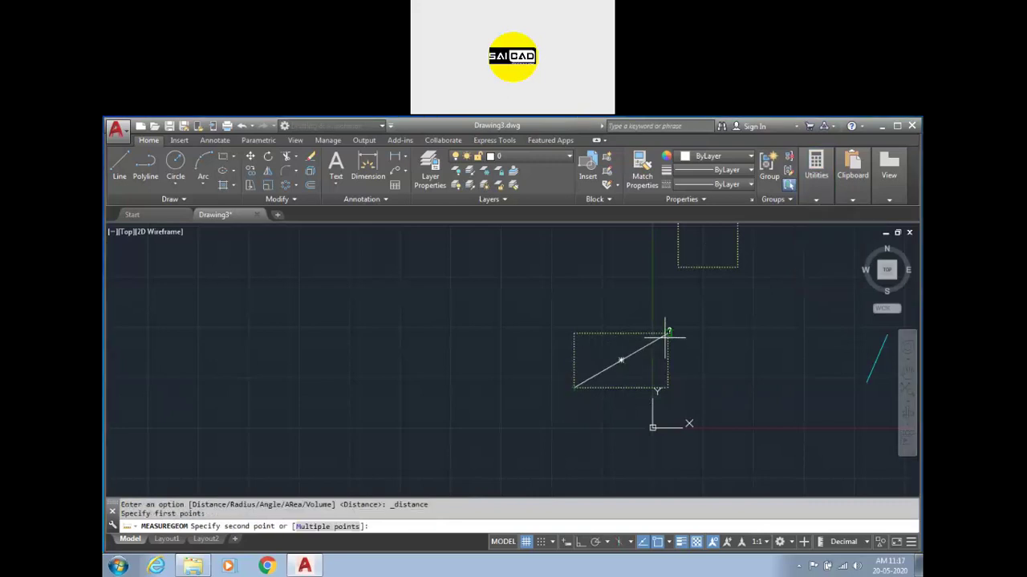
click(666, 334)
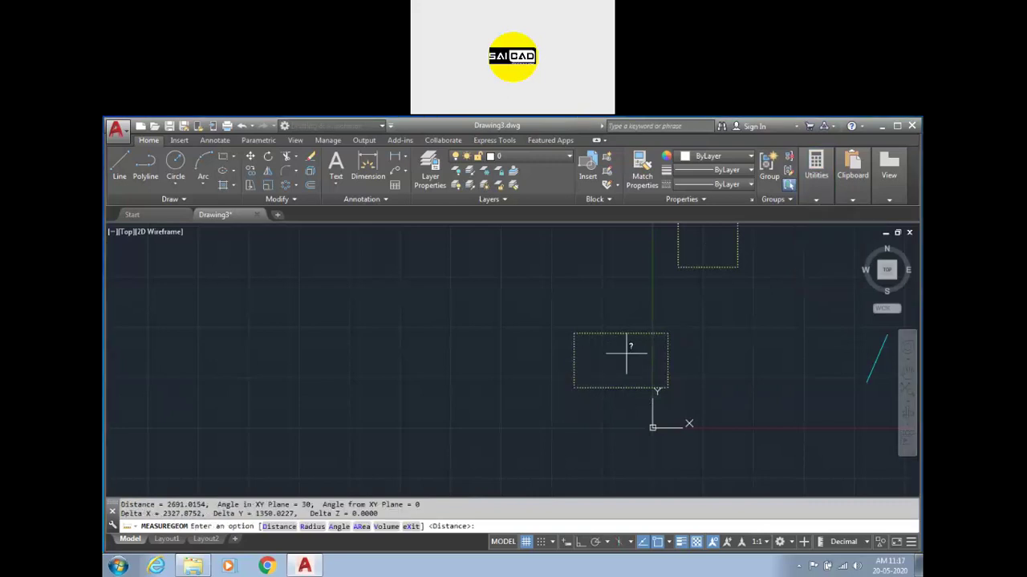
triple_click(178, 504)
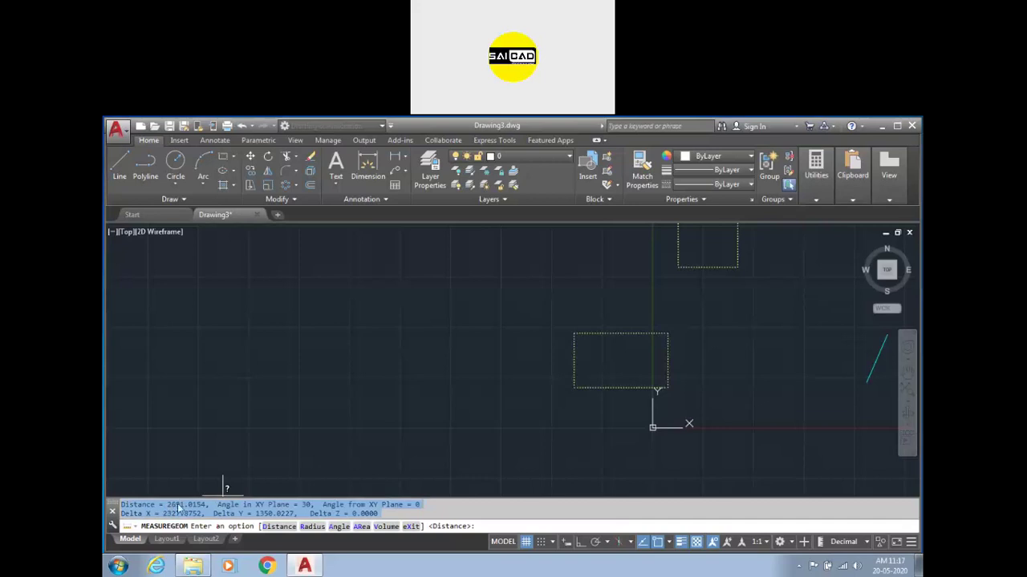
click(169, 506)
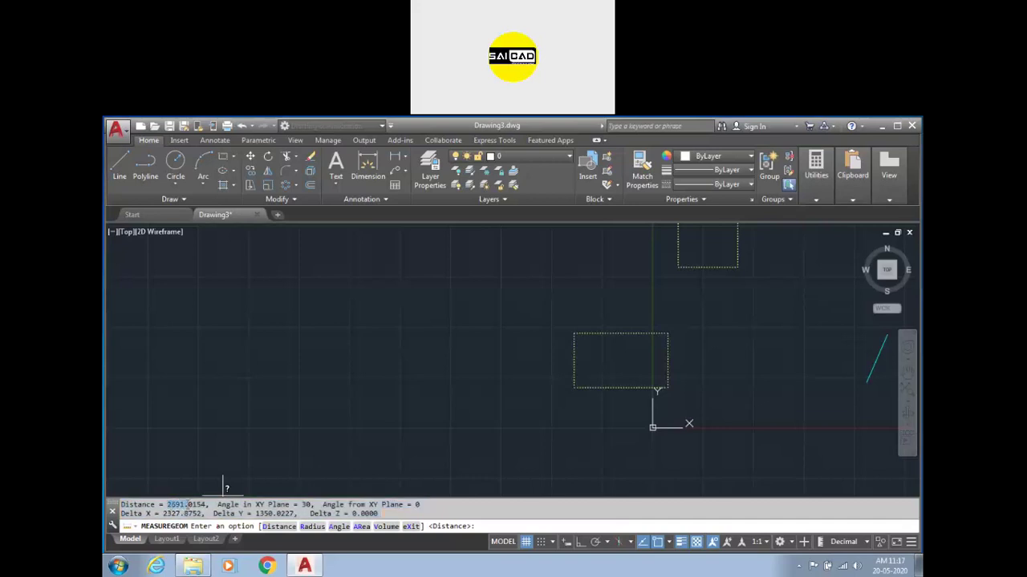
double_click(179, 513)
drag(214, 513, 289, 520)
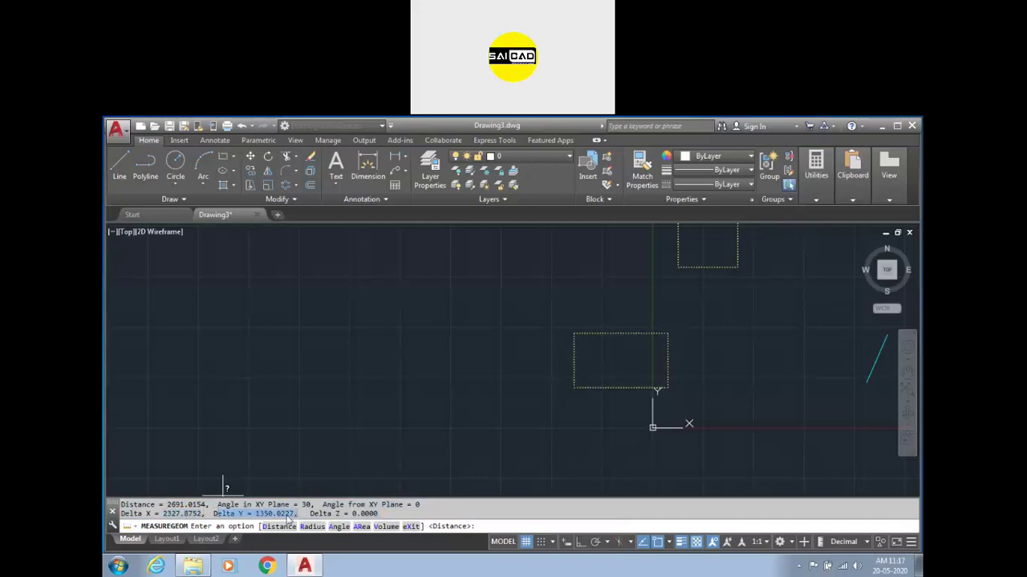
drag(163, 514, 202, 513)
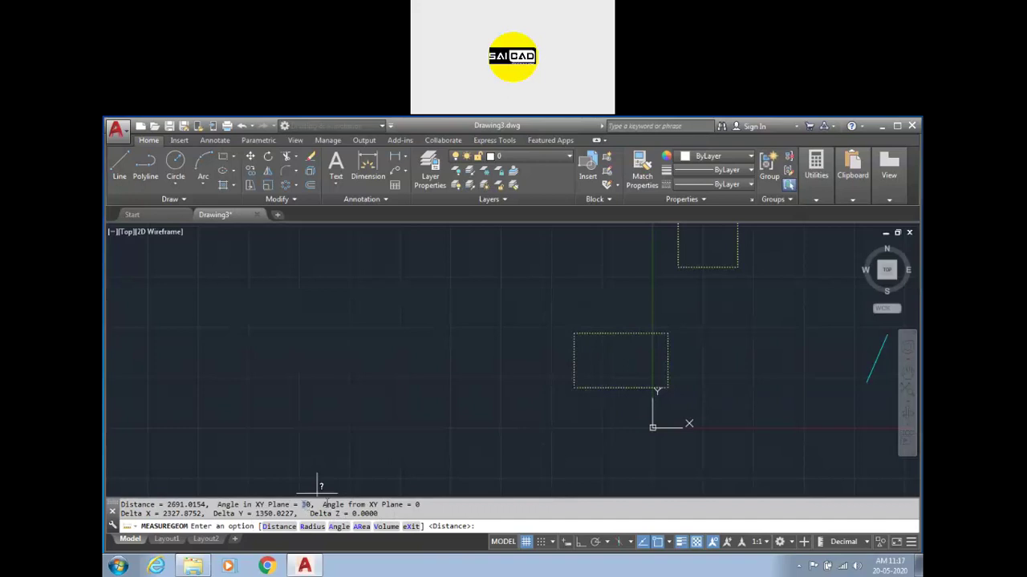
click(820, 197)
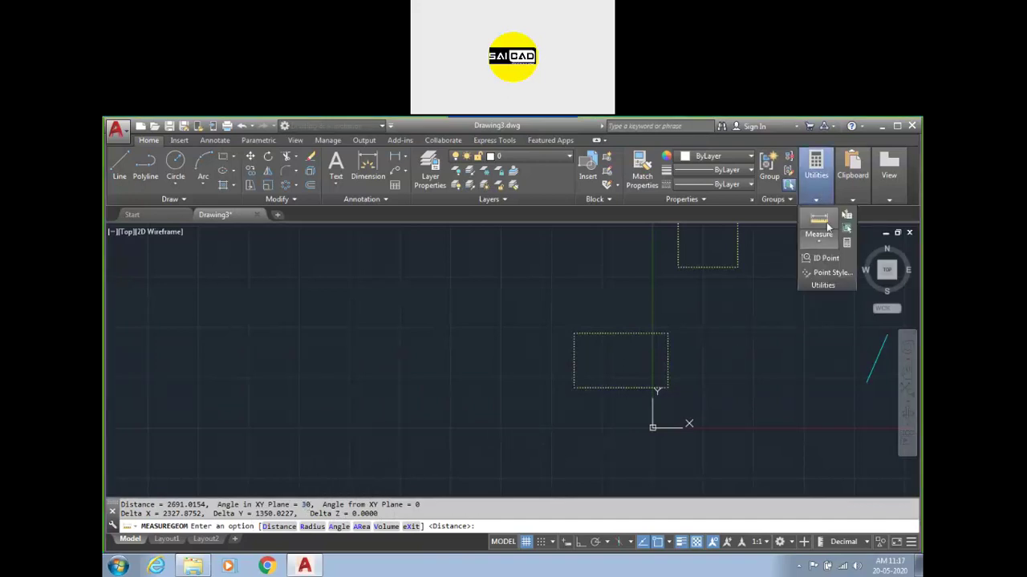
click(821, 240)
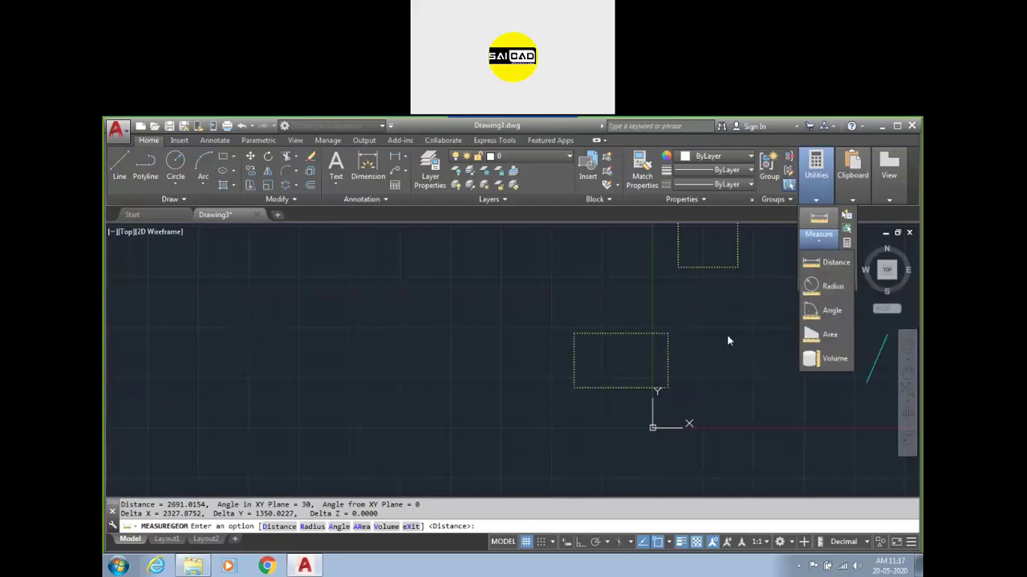
click(826, 336)
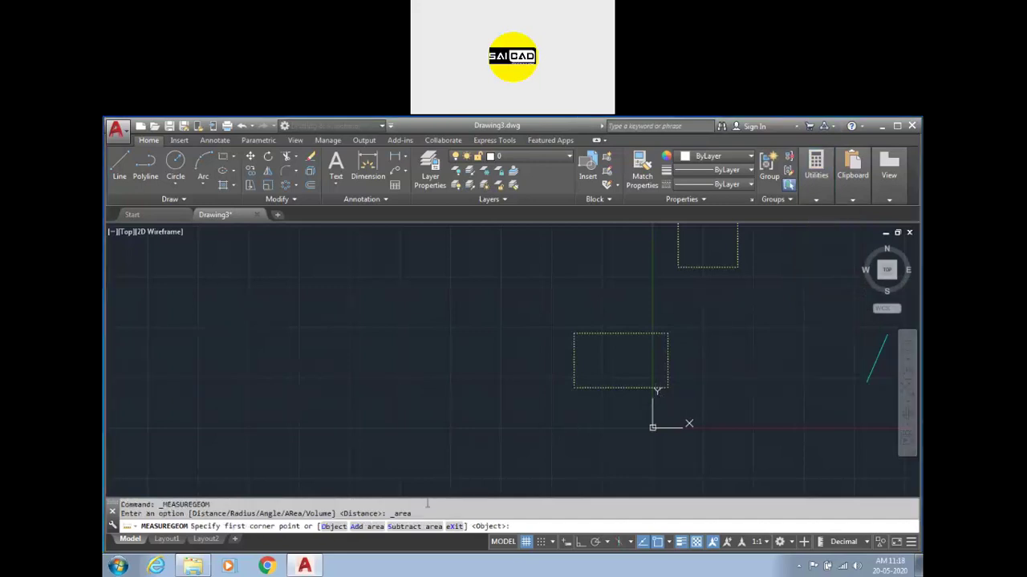
key(Escape)
- Measure the lower rectangle's area and perimeter using the AREA command (AA) with the Object option
text(AA)
key(Return)
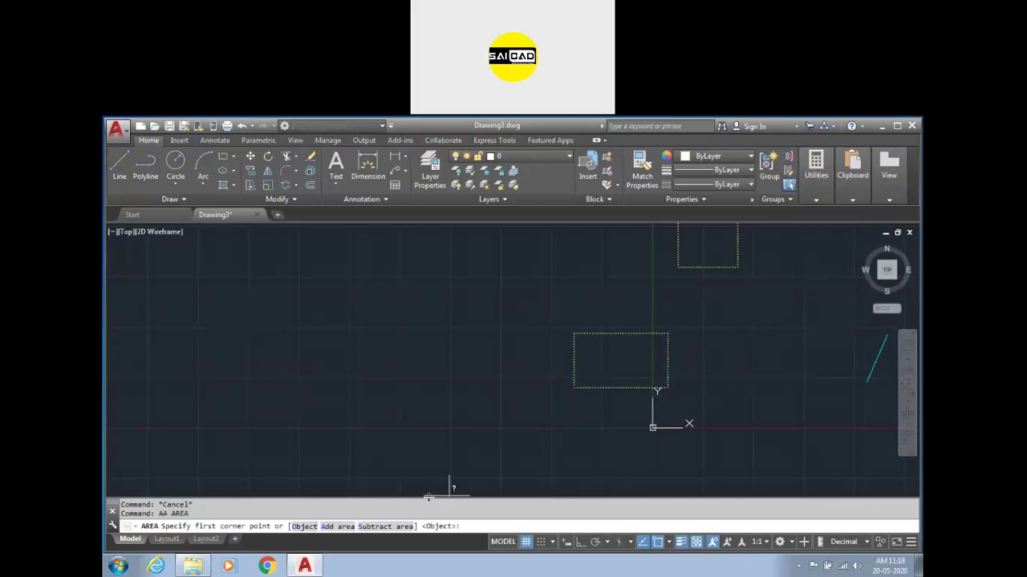
click(304, 527)
click(591, 388)
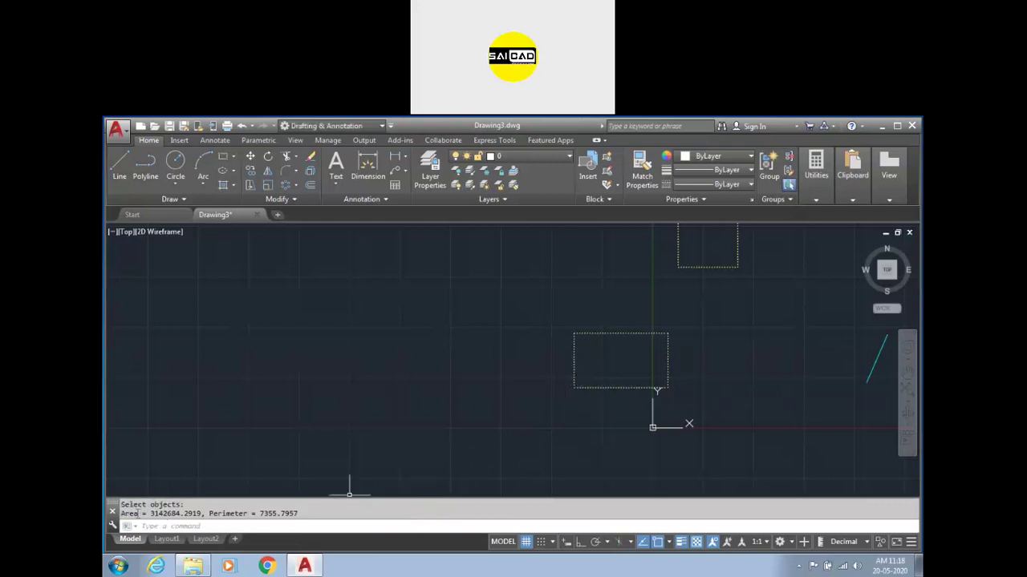
drag(151, 513, 311, 518)
click(319, 517)
scroll(418, 441, down, 2)
key(Escape)
key(Escape)
- Draw a small circle centred on the upper-right corner of the lower rectangle
scroll(550, 410, up, 2)
text(c)
key(Return)
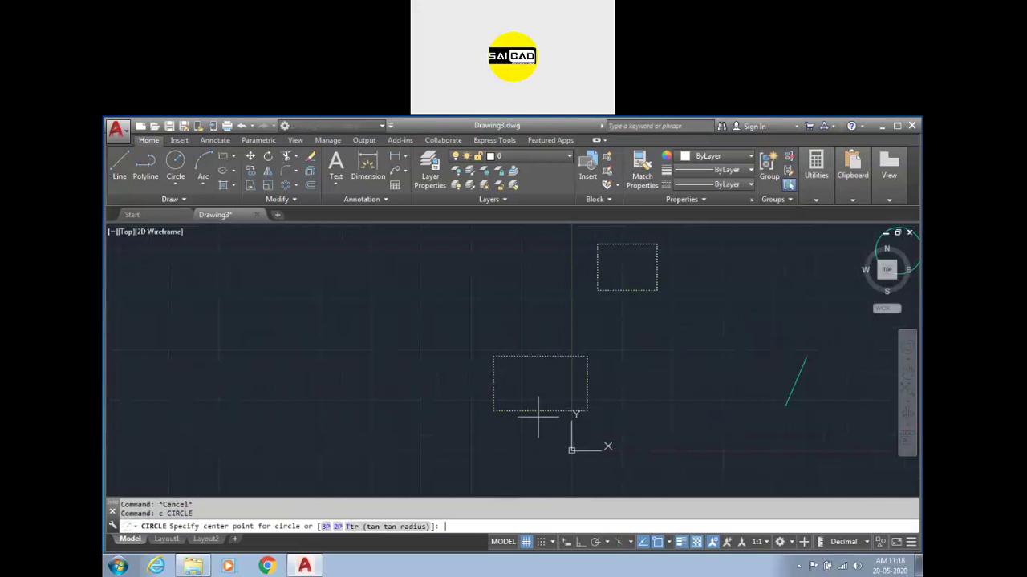
click(587, 357)
click(605, 340)
key(Escape)
- Trim the overlapping inner portions of the circle and rectangle so they form one continuous outline
text(tr)
key(Return)
key(Return)
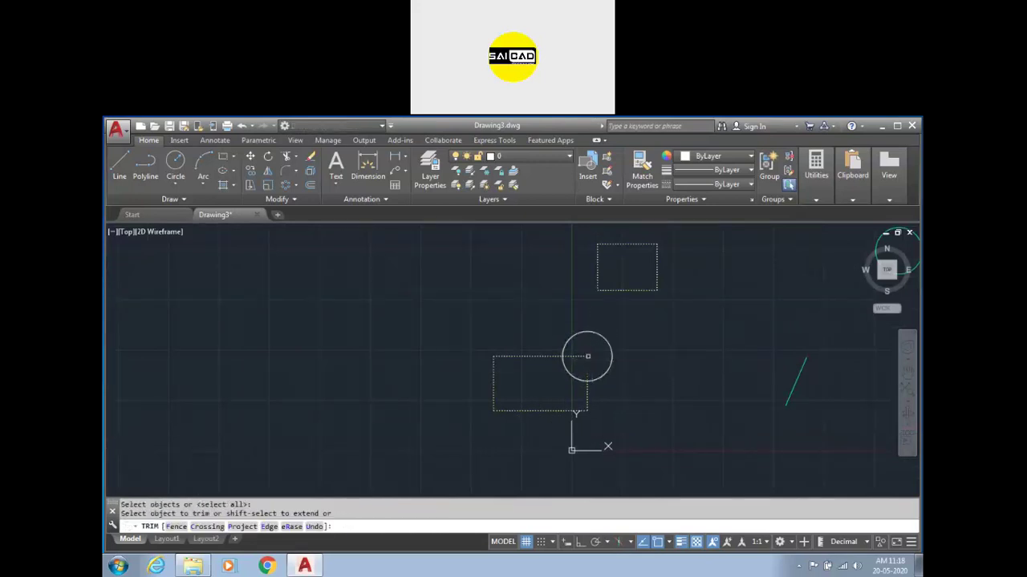
drag(580, 366, 546, 409)
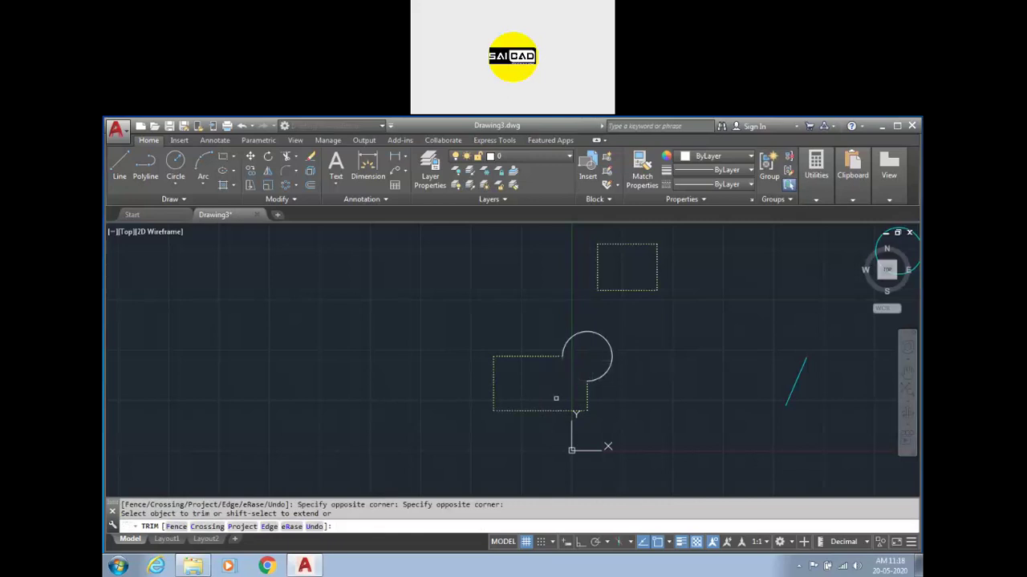
key(Escape)
- Join the trimmed circle and rectangle into a single closed outline and start the AREA command
click(608, 373)
click(609, 404)
click(543, 423)
text(j)
key(Return)
click(536, 420)
key(Escape)
text(aa)
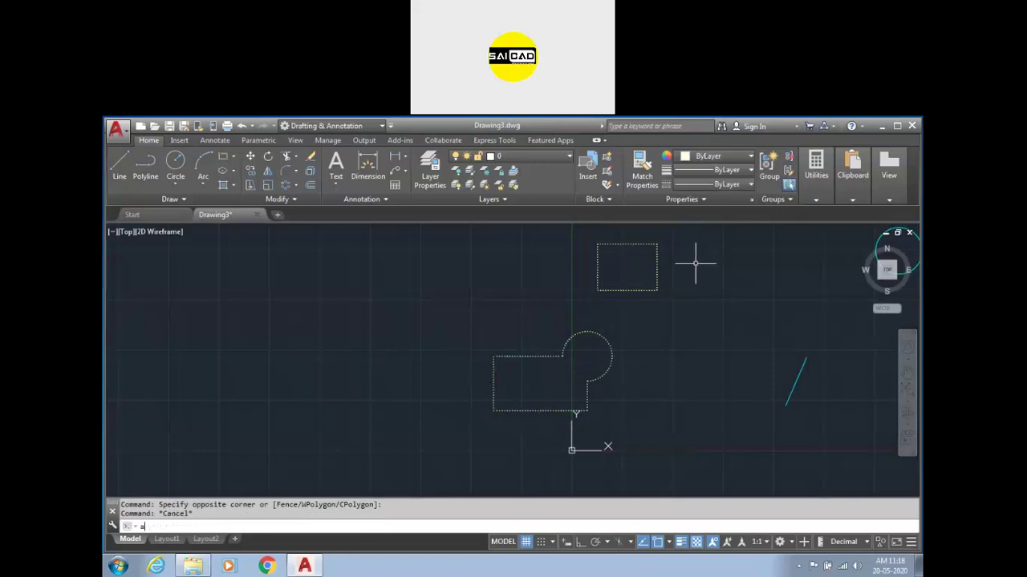
key(Return)
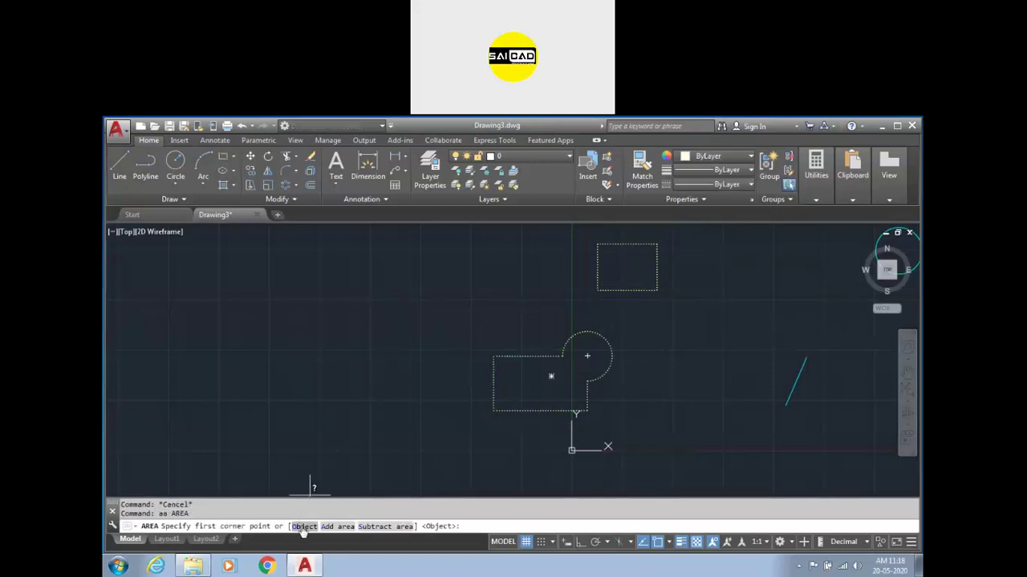
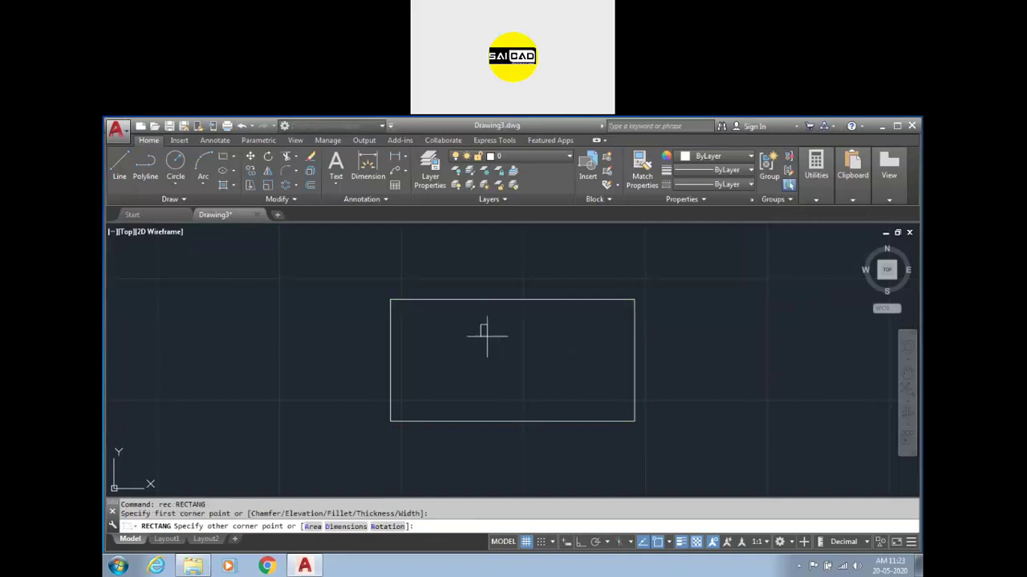
- Complete a smaller rectangle inside the large rectangle
click(566, 397)
key(Escape)
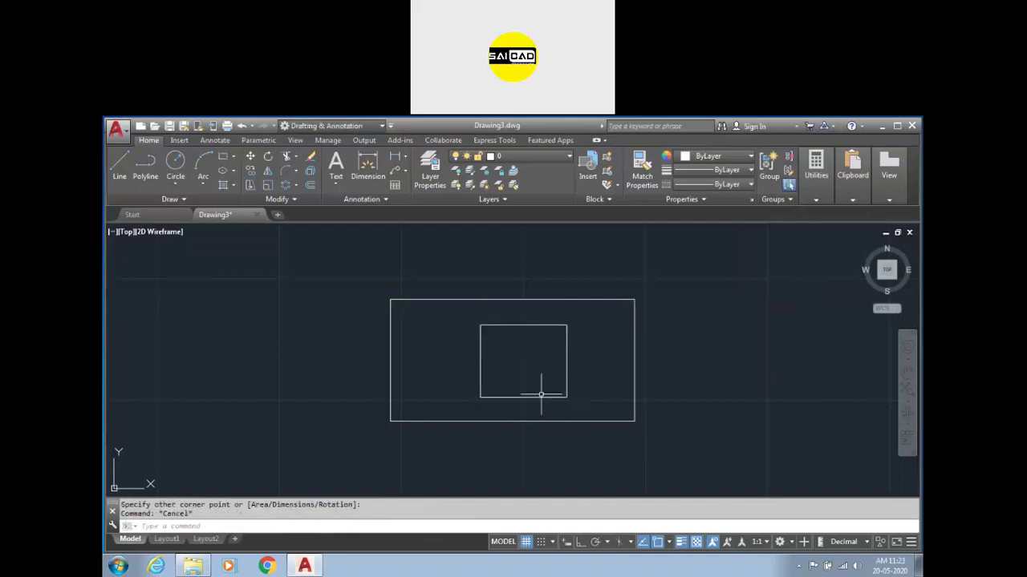
key(Escape)
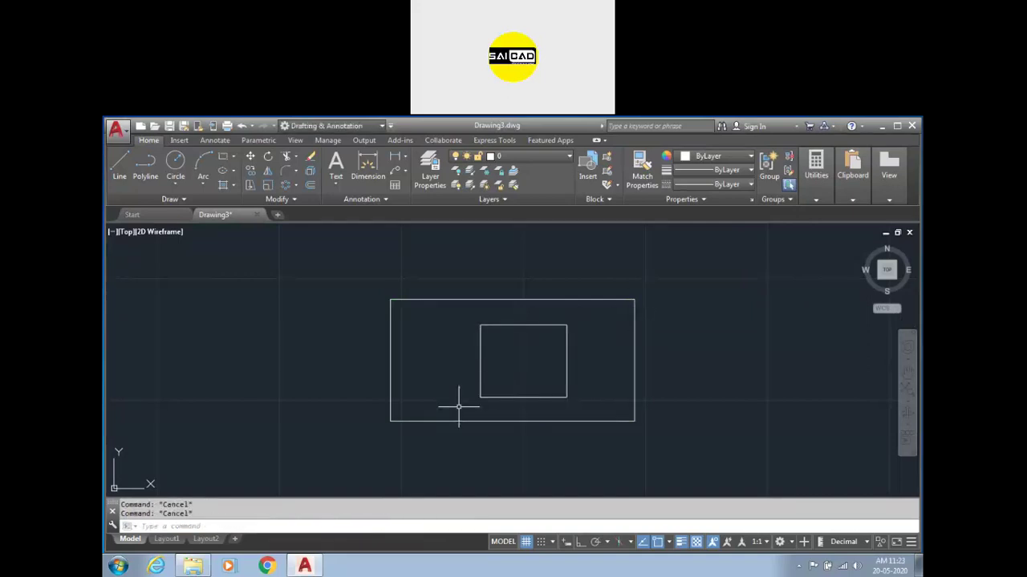
text(aa)
key(Return)
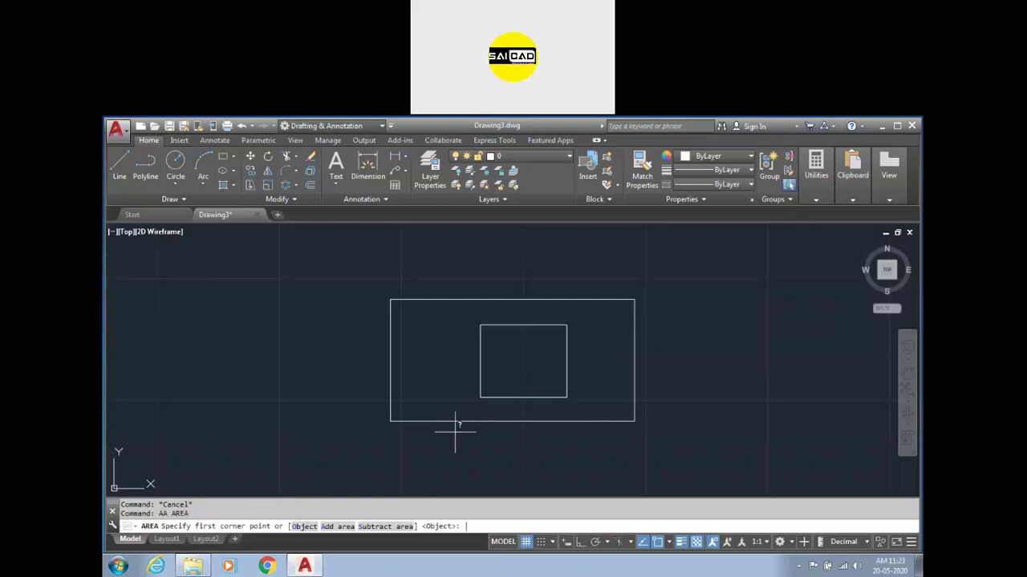
scroll(324, 400, down, 2)
scroll(423, 416, up, 2)
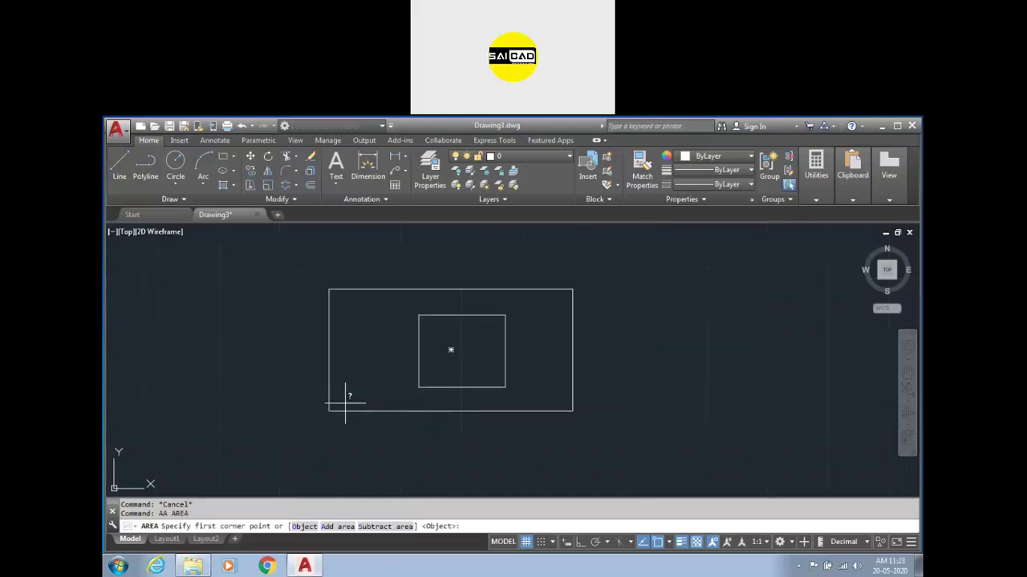
key(Escape)
- Explode the outer and inner rectangles into separate lines and check by selecting the outer rectangle's lower edge
click(371, 388)
click(362, 429)
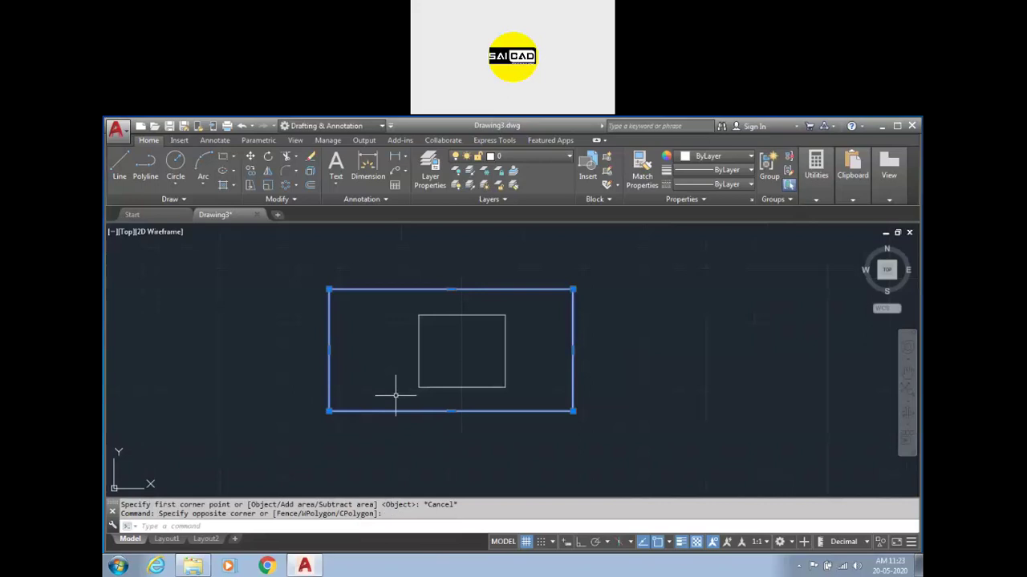
click(453, 365)
click(389, 421)
text(x)
key(Return)
click(406, 396)
click(375, 427)
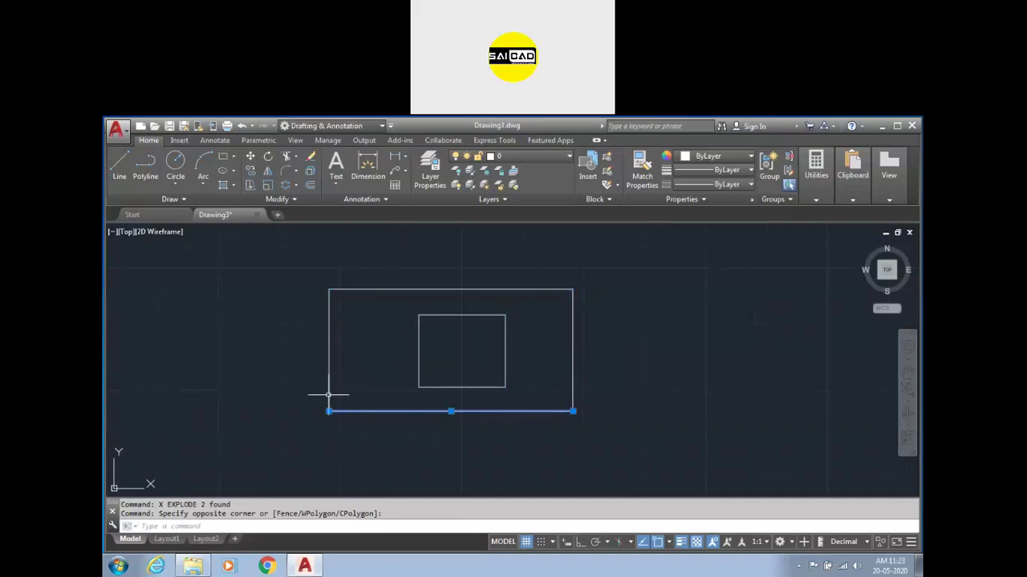
key(Escape)
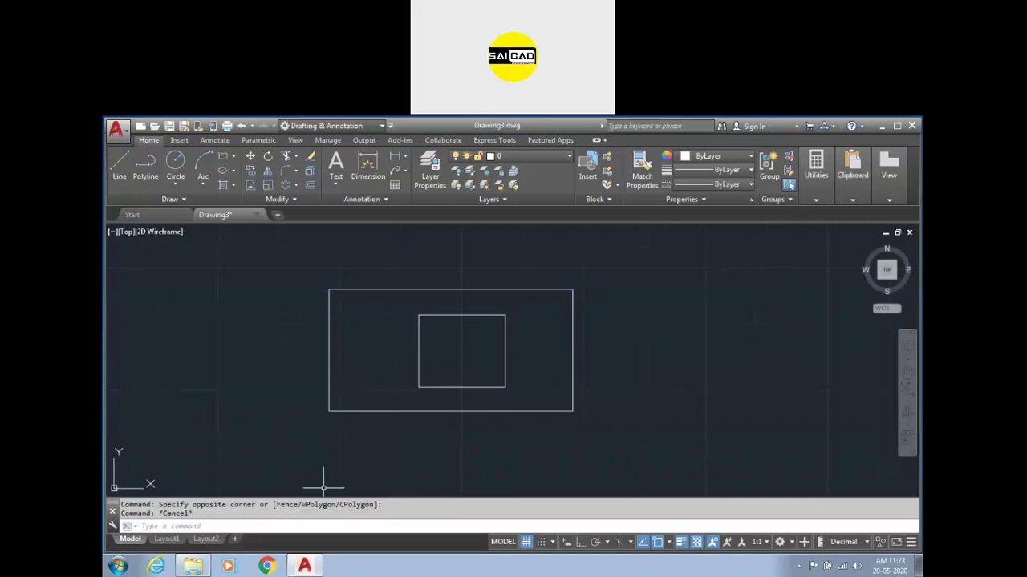
- Start the AREA command in subtract mode and specify the inner rectangle by its four corners
text(aa)
key(Return)
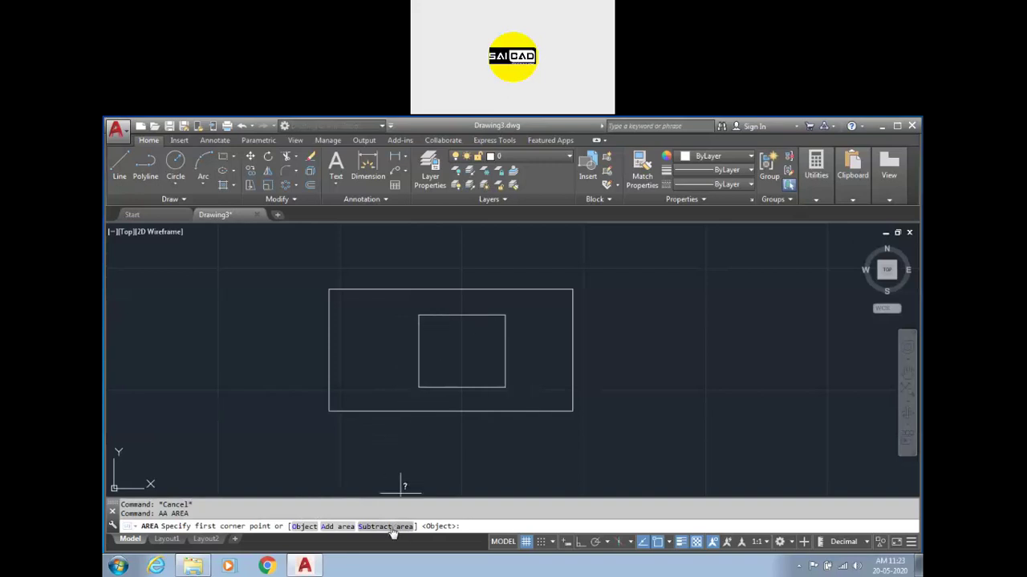
click(390, 527)
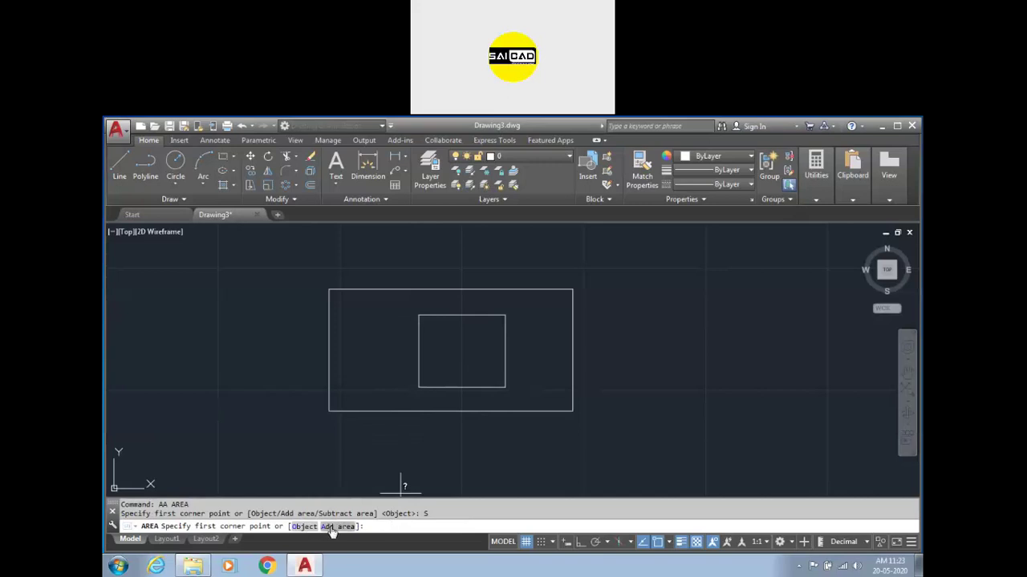
click(418, 388)
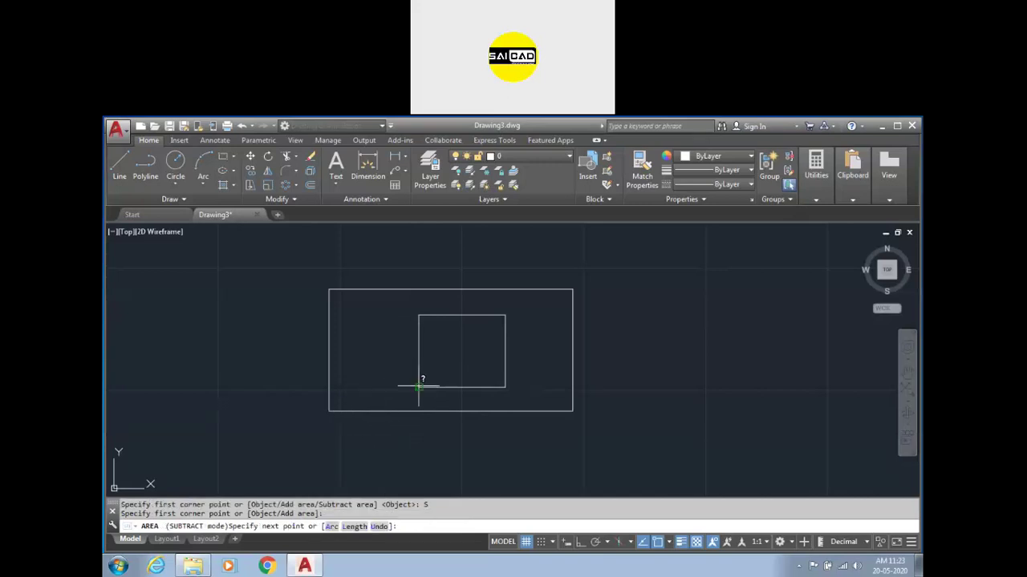
click(505, 387)
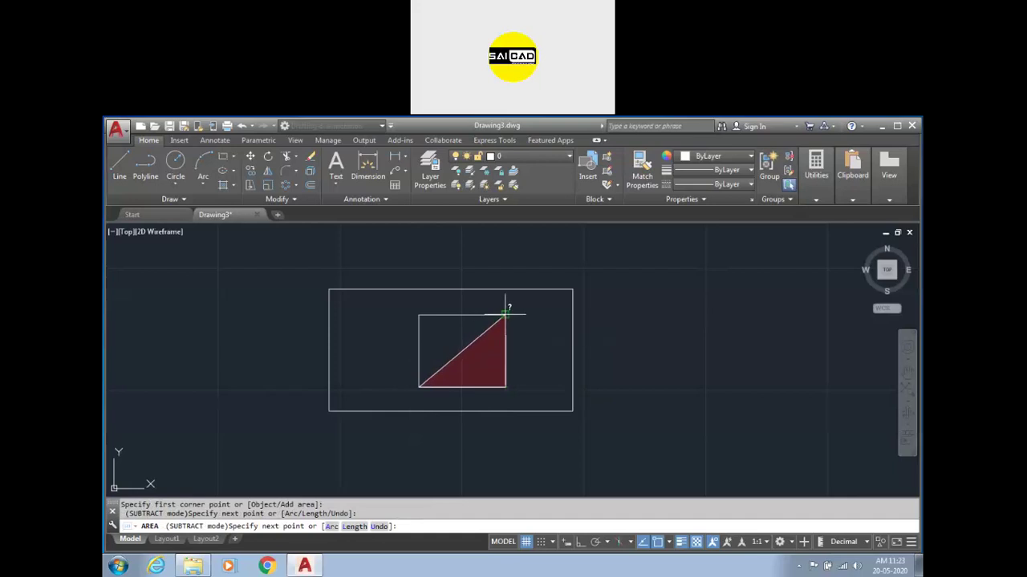
click(506, 315)
click(418, 315)
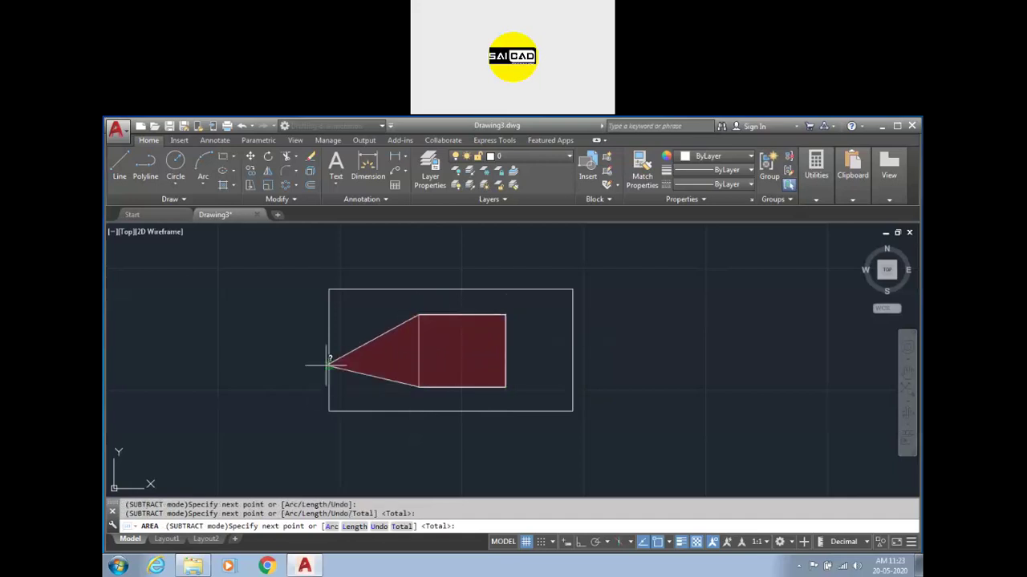
key(Return)
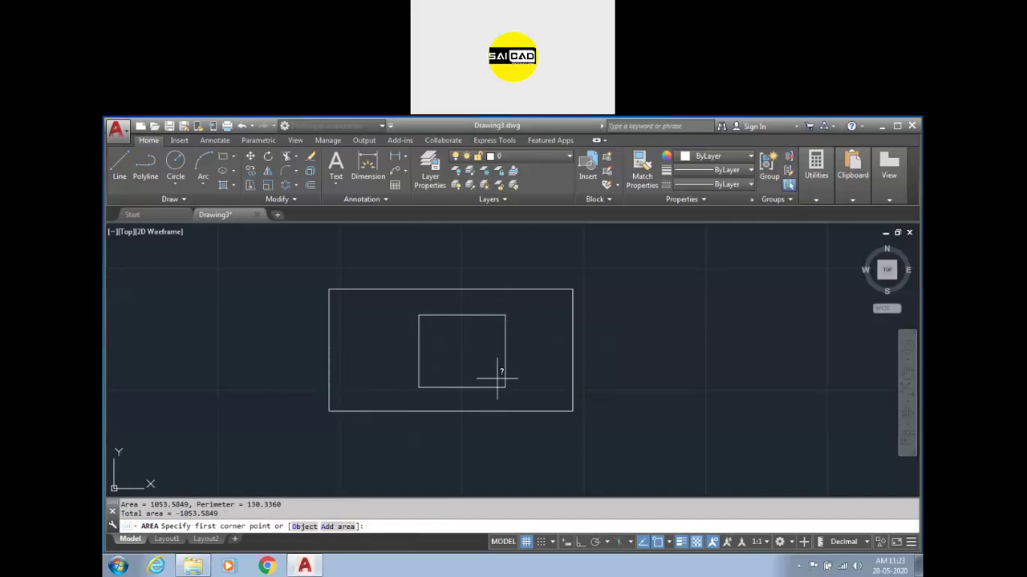
- Add the outer rectangle's area by its four corners to measure the net area, then end the AREA command
click(342, 527)
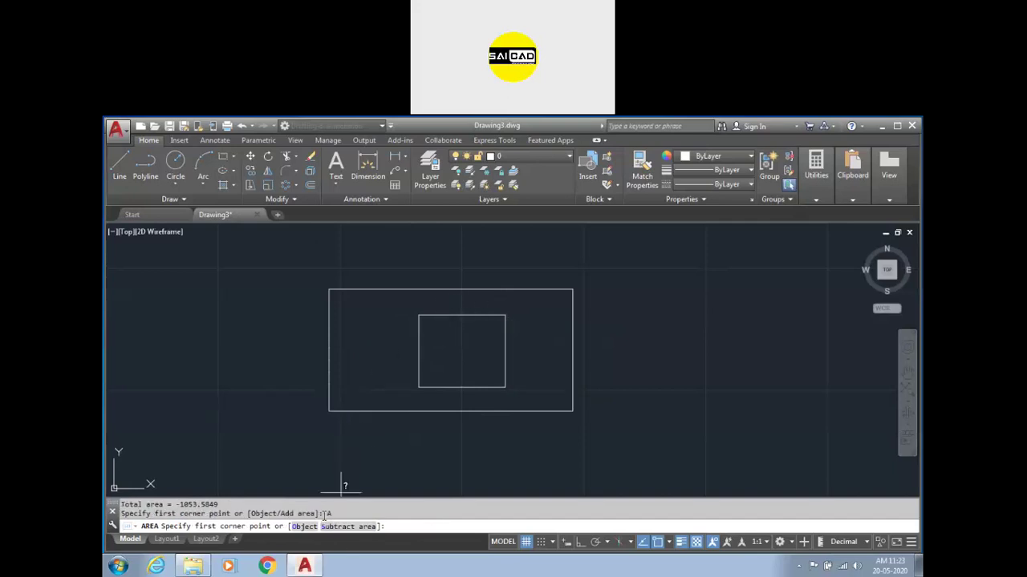
click(329, 412)
click(573, 411)
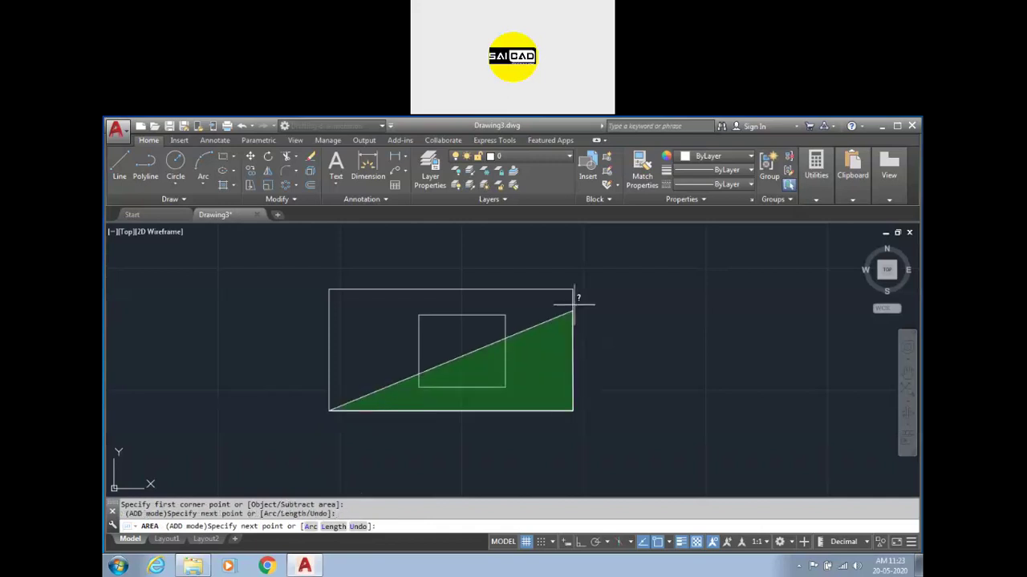
click(573, 289)
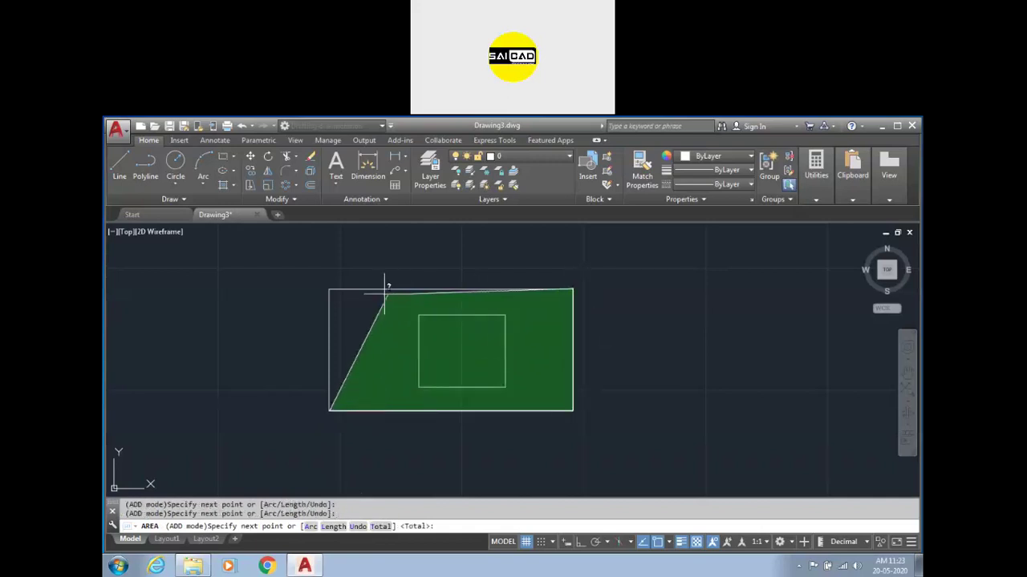
click(329, 288)
key(Return)
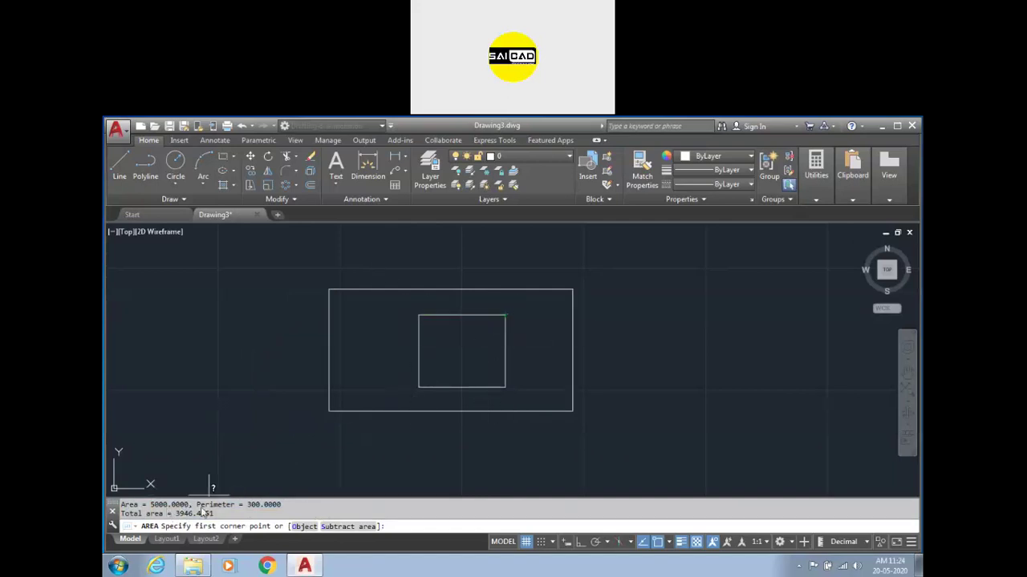
drag(122, 502, 185, 513)
key(Escape)
- Erase the four lines of the inner rectangle
click(532, 311)
click(399, 393)
key(Delete)
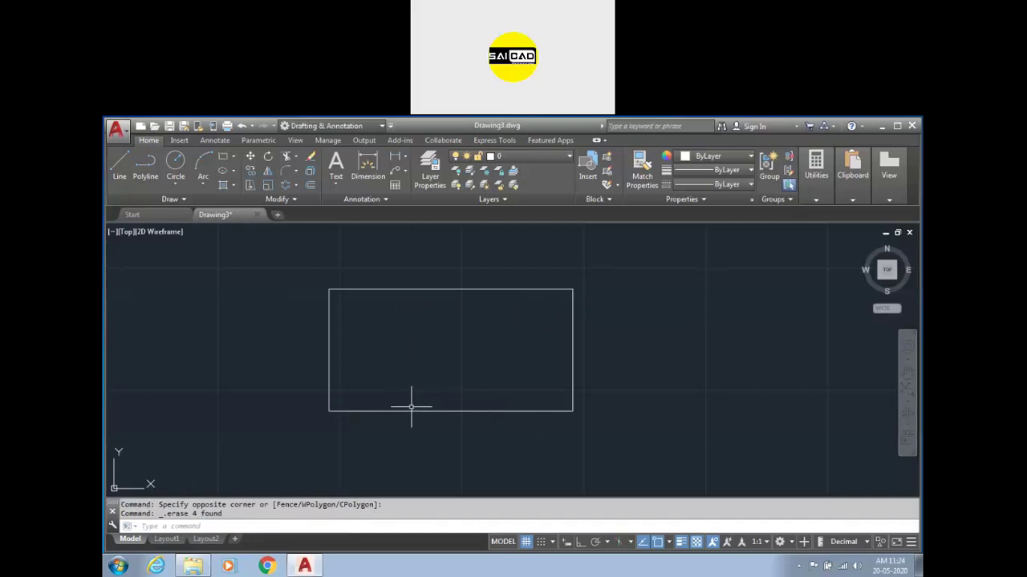
- Draw a rectangle 20 long and 30 wide inside the large rectangle using the Dimensions option
text(rec)
key(Return)
click(410, 367)
text(d)
key(Return)
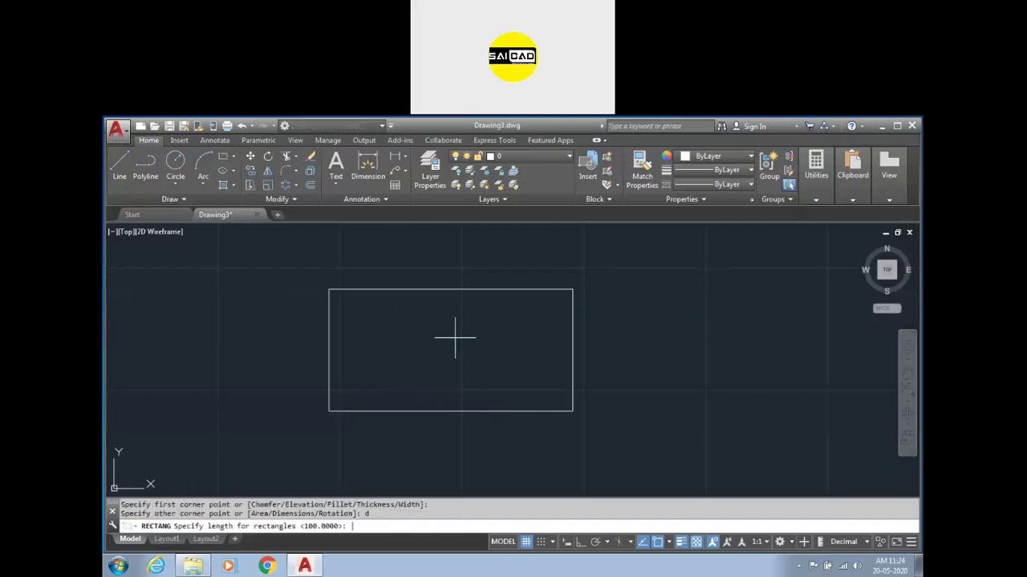
key(Return)
text(30)
key(Return)
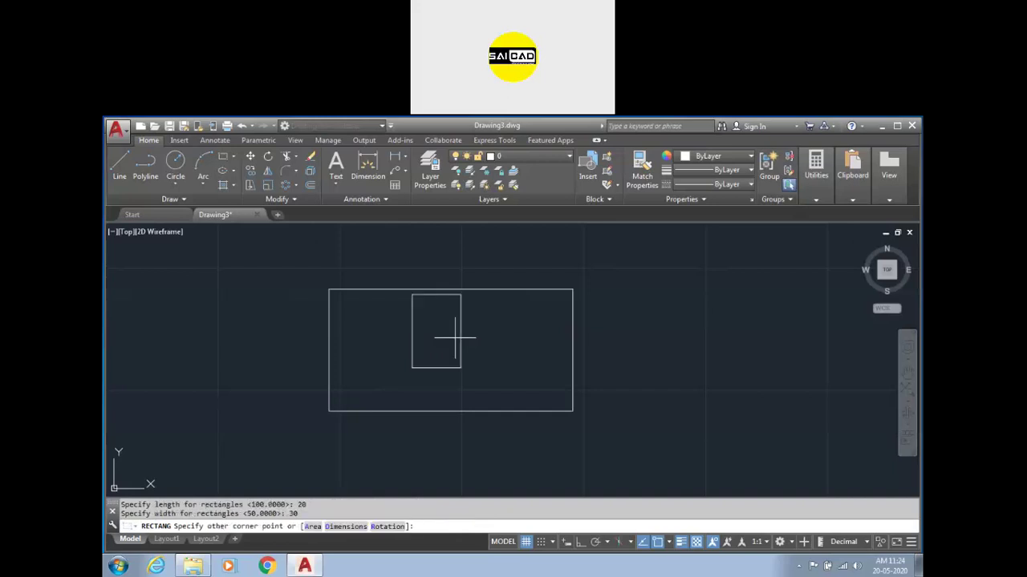
click(495, 348)
- Move the 20 by 30 rectangle to near the middle of the large rectangle
drag(495, 349, 442, 362)
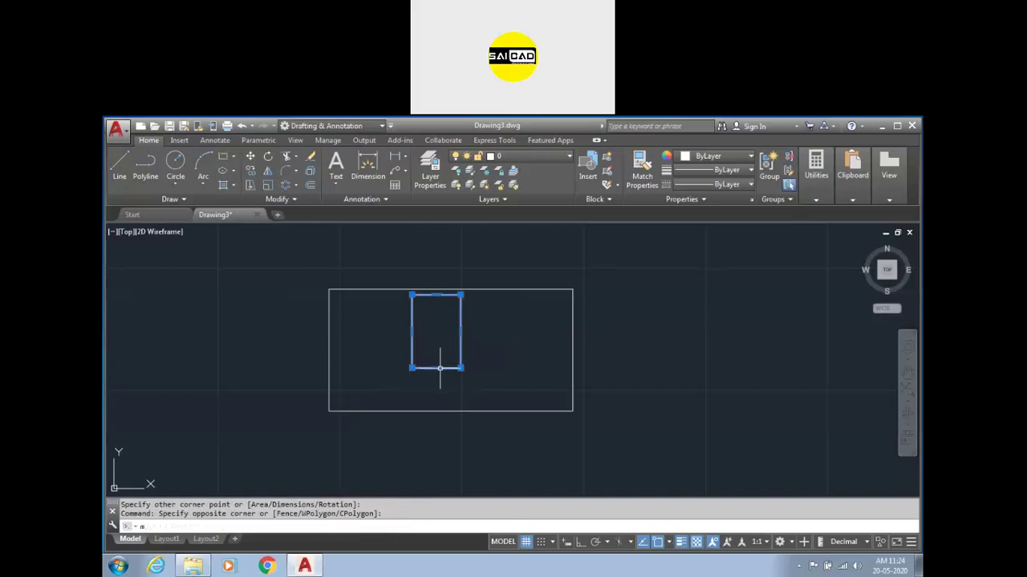
key(Return)
click(436, 332)
click(453, 350)
key(Escape)
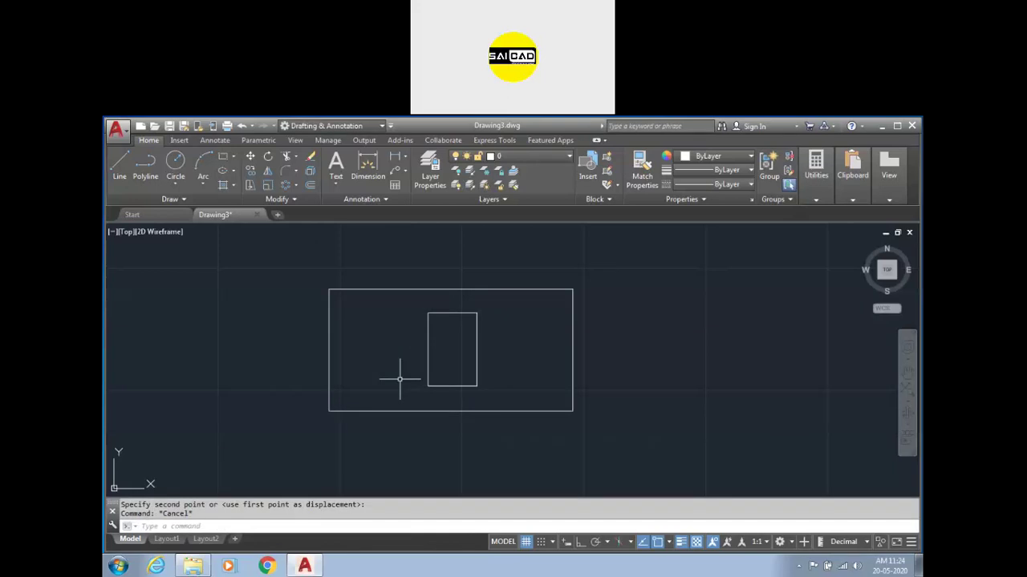
key(Escape)
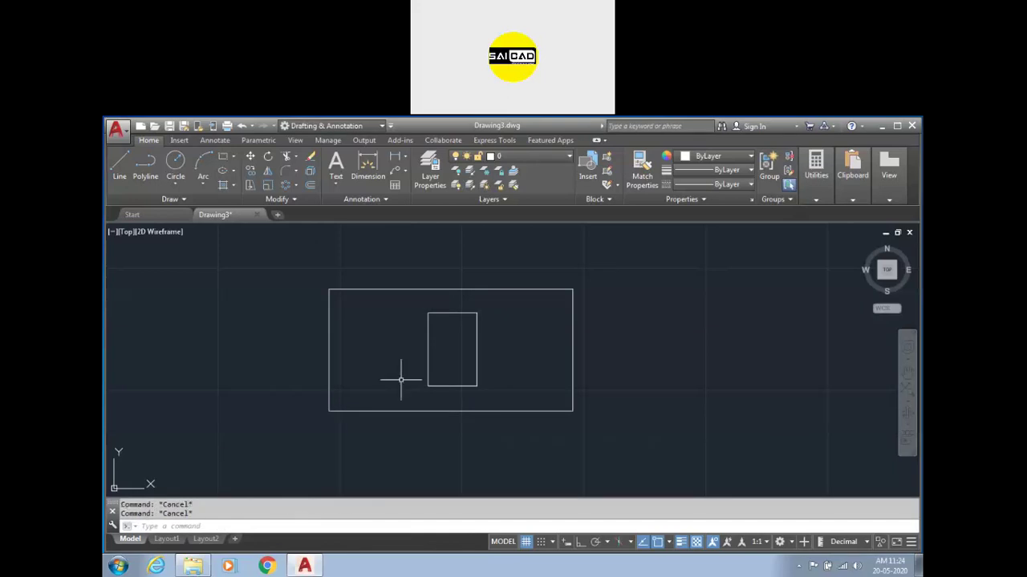
- Restart the AREA command in subtract mode and specify the 20 by 30 rectangle by its four corners
text(AA)
key(Return)
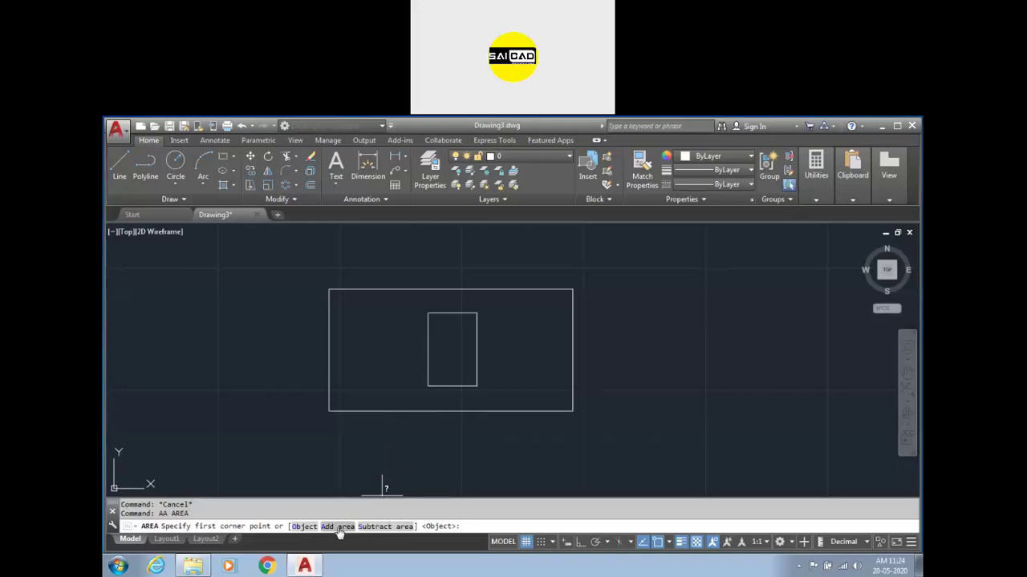
click(386, 527)
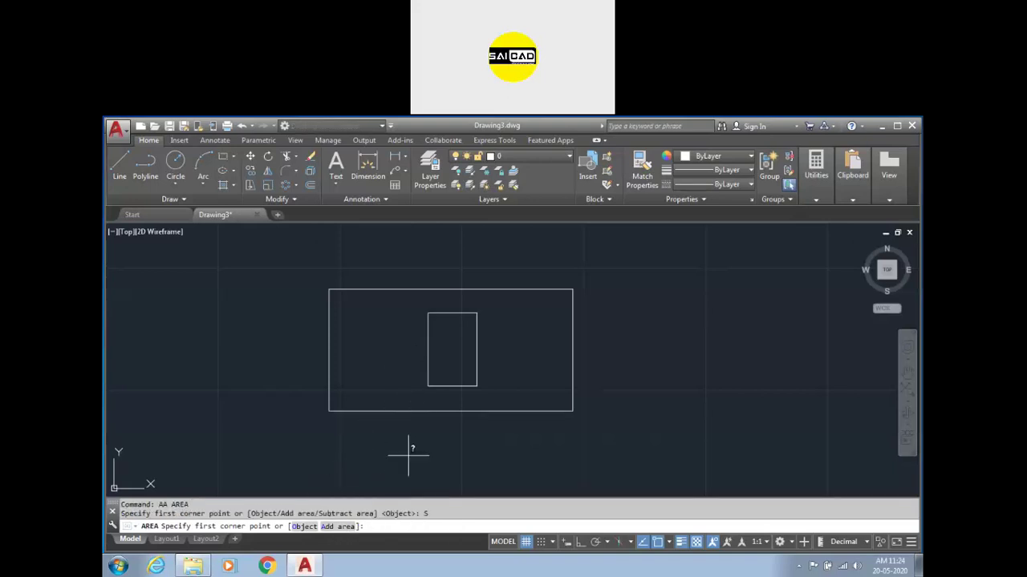
click(428, 386)
click(477, 386)
click(478, 313)
click(428, 313)
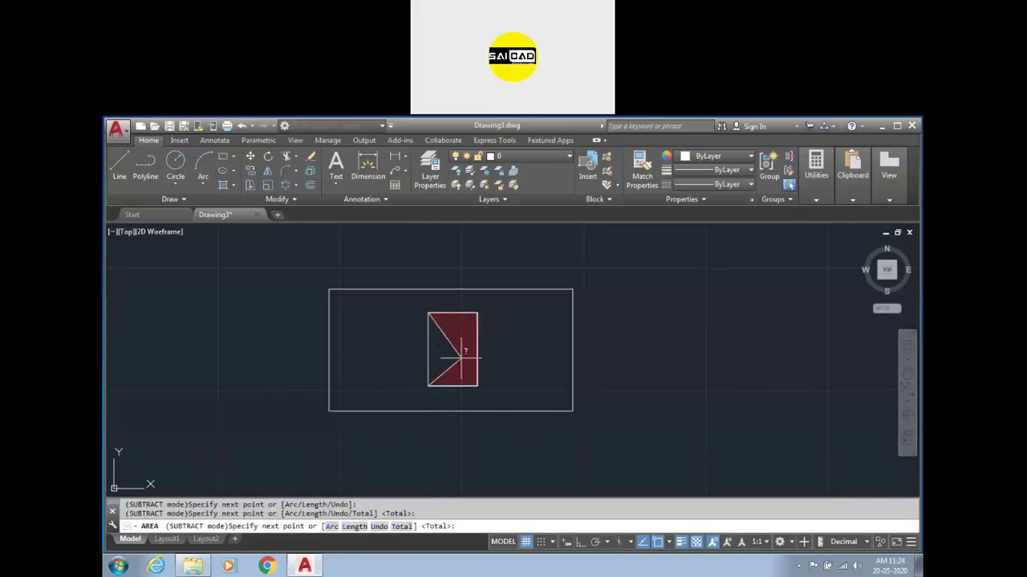
key(Return)
- Switch to Add area, specify the outer rectangle's four corners to measure the net area, and end the command
click(339, 527)
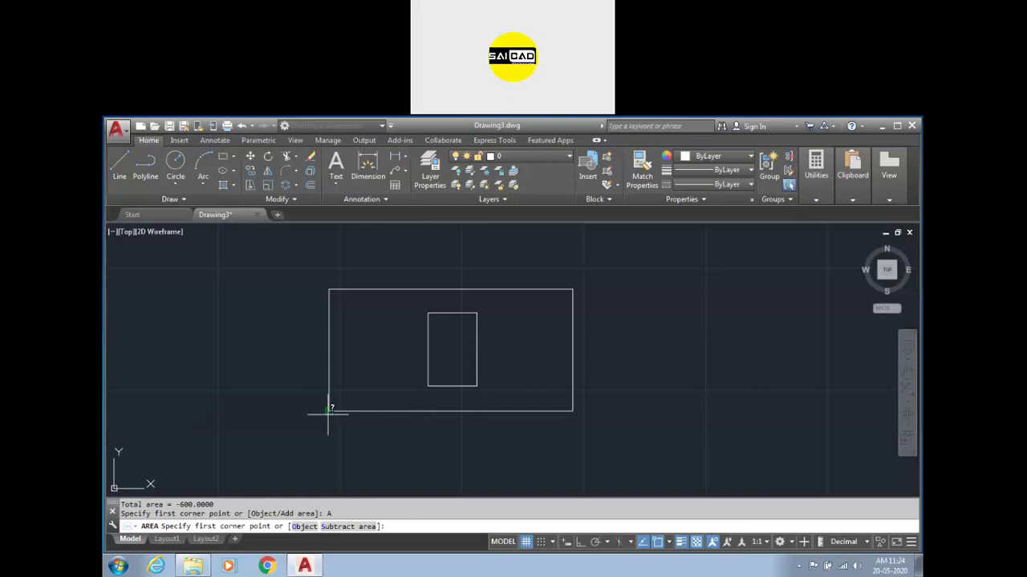
click(329, 411)
click(573, 411)
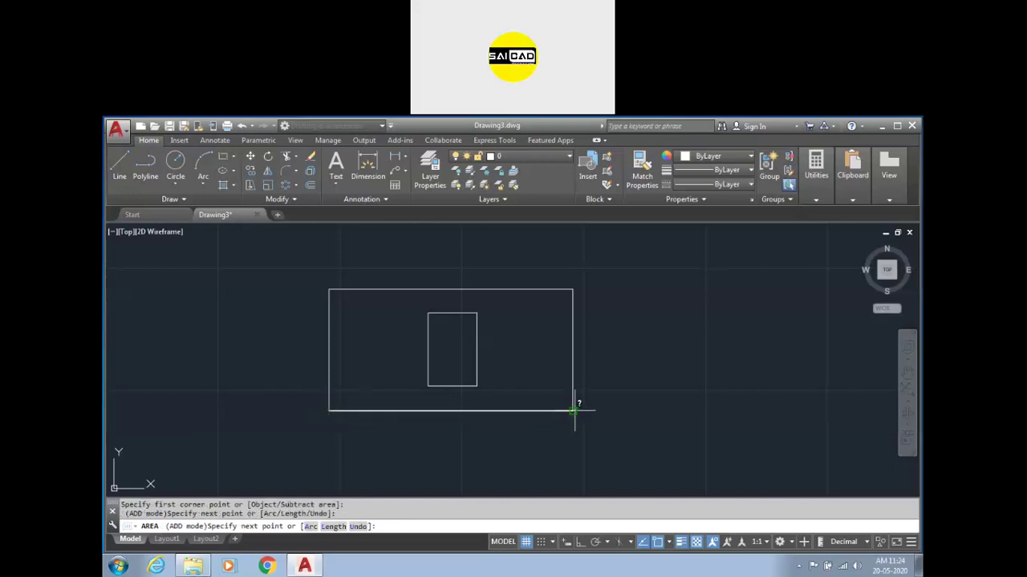
click(572, 289)
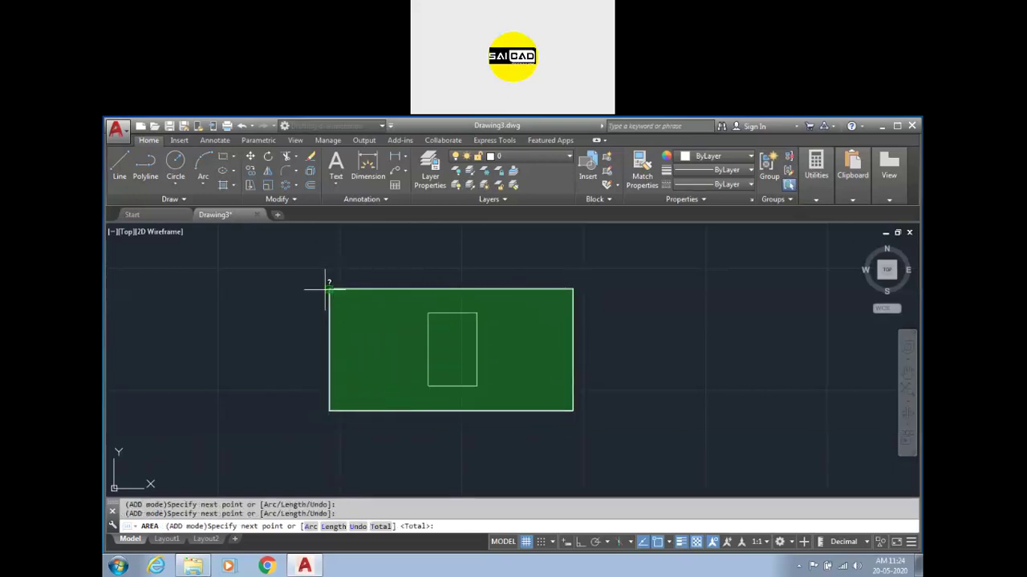
click(329, 290)
key(Return)
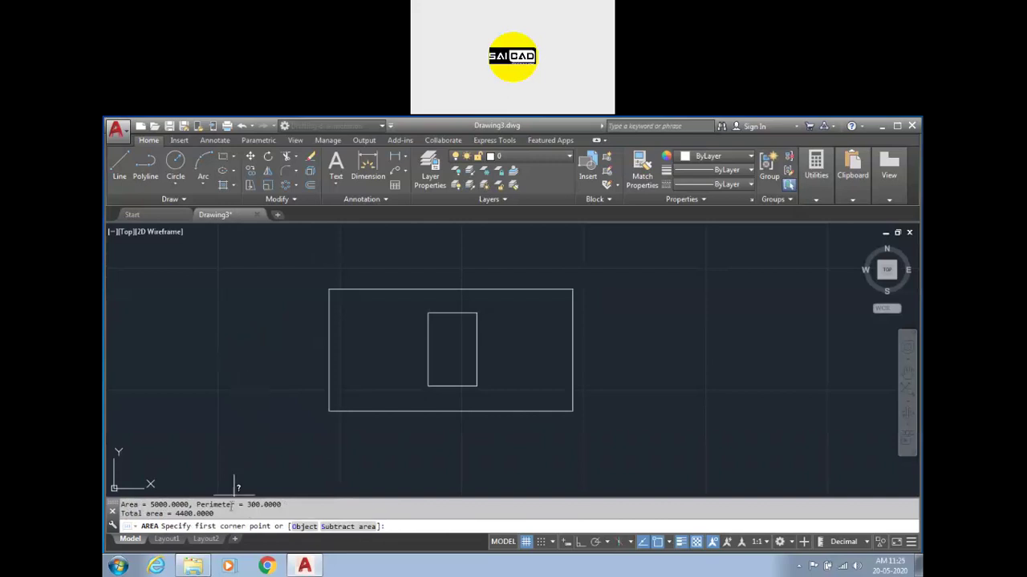
drag(223, 514, 173, 517)
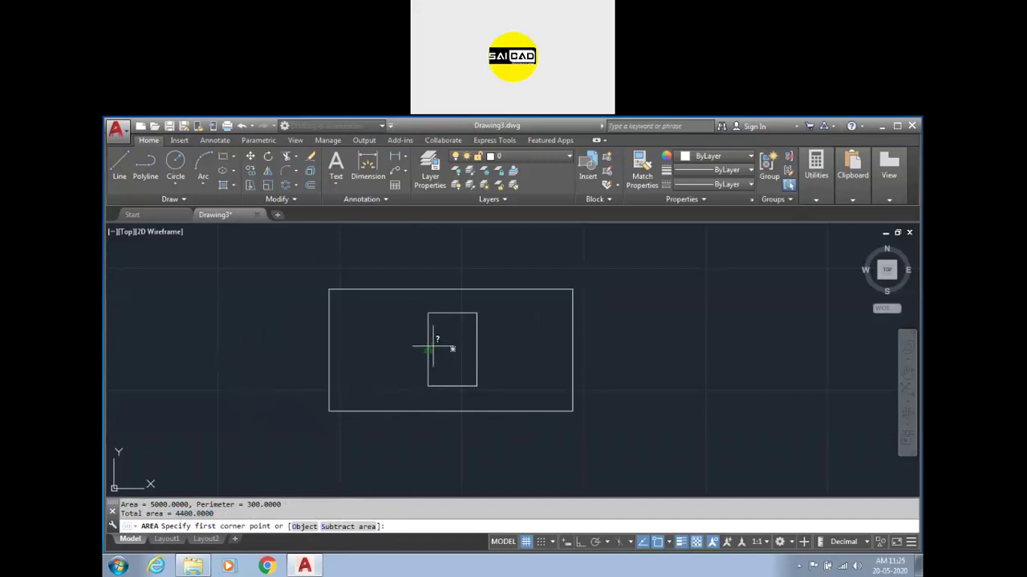
drag(227, 515, 179, 523)
click(687, 295)
click(636, 323)
key(Escape)
key(Escape)
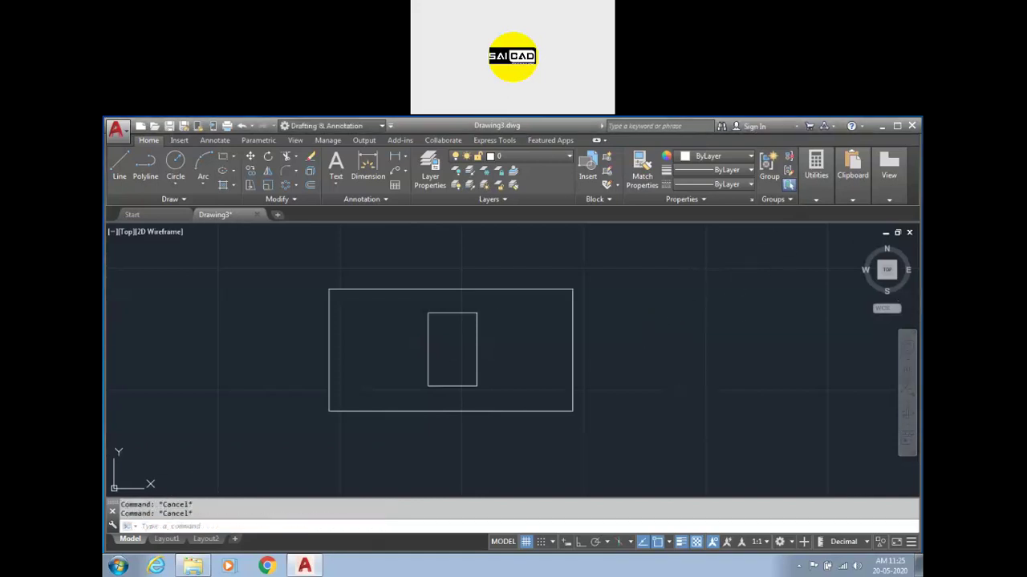
click(818, 192)
click(818, 239)
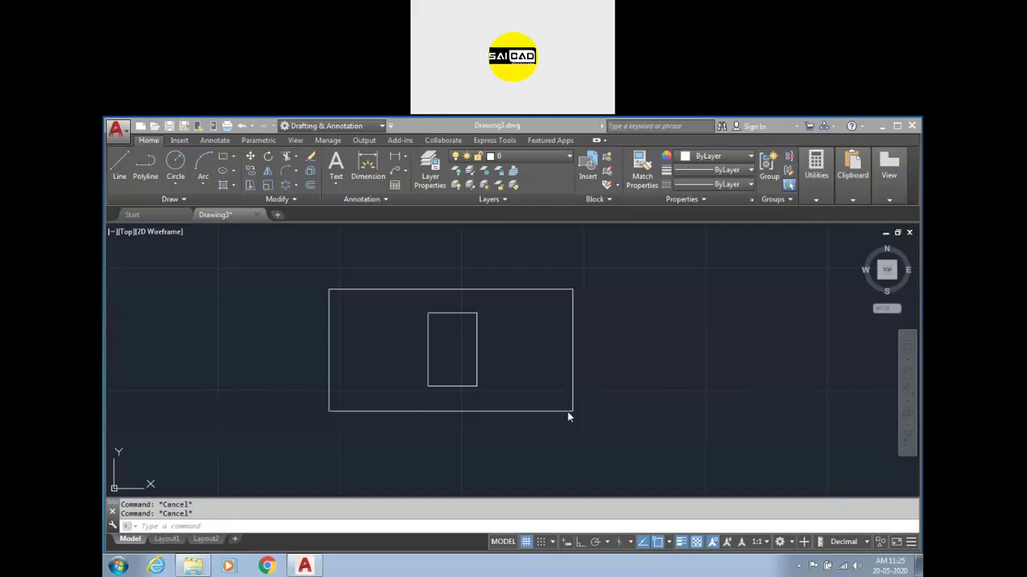
click(614, 360)
click(591, 454)
click(591, 458)
click(484, 469)
- Measure the outer rectangle's full area and perimeter by specifying its four corners with the AREA command
text(aa)
key(Return)
click(329, 410)
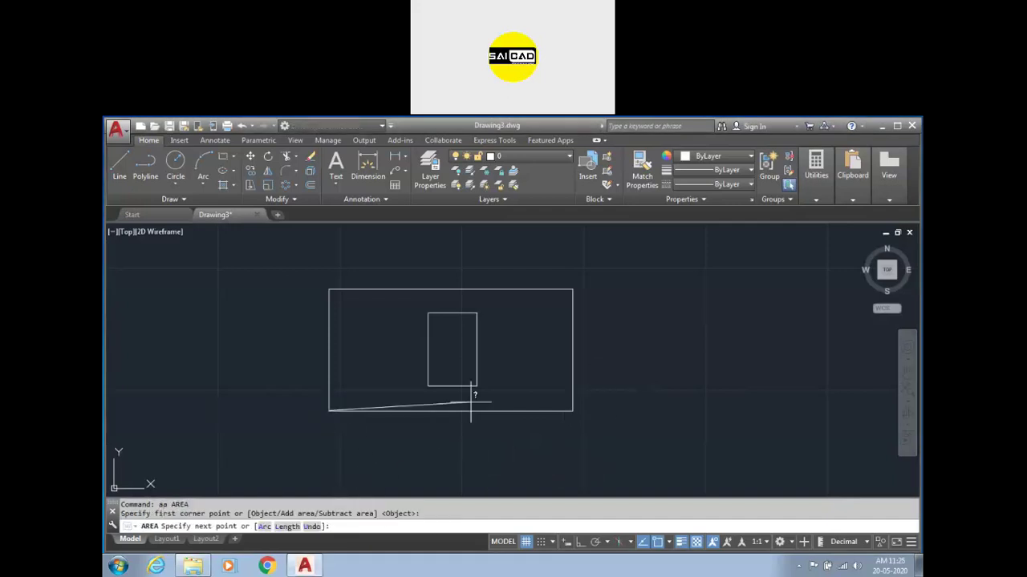
click(572, 411)
click(572, 289)
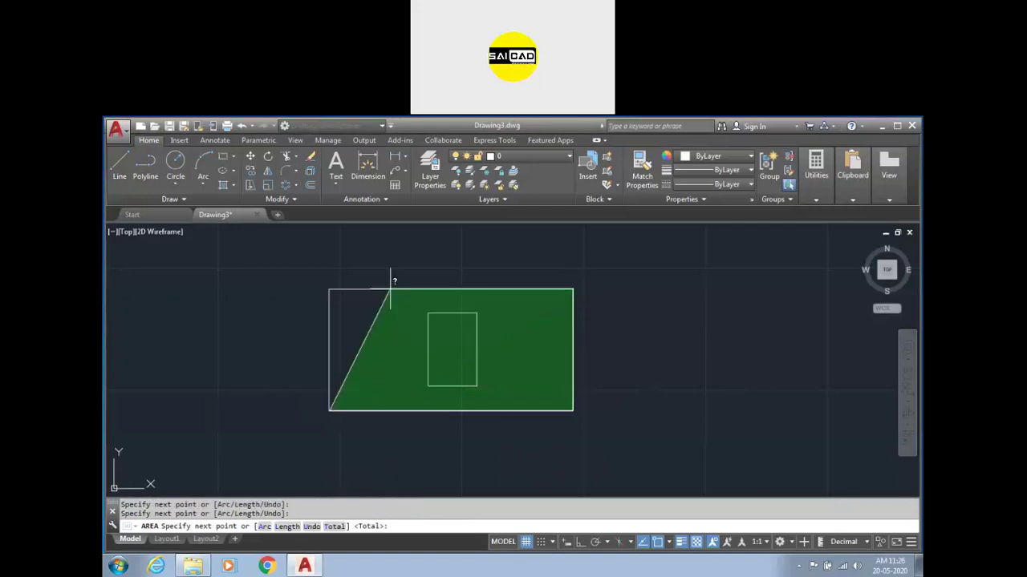
click(329, 289)
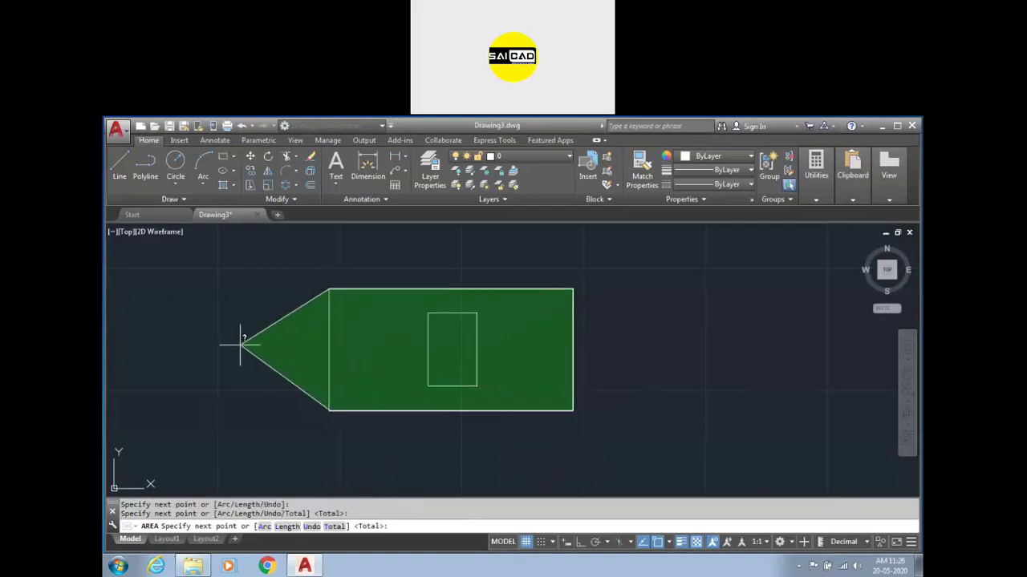
key(Return)
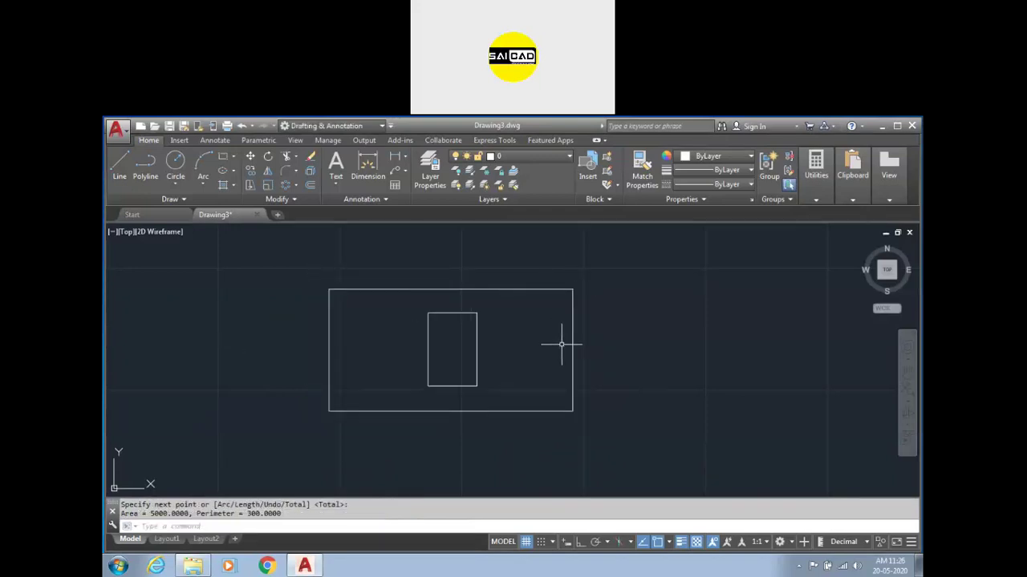
key(Escape)
key(Escape)
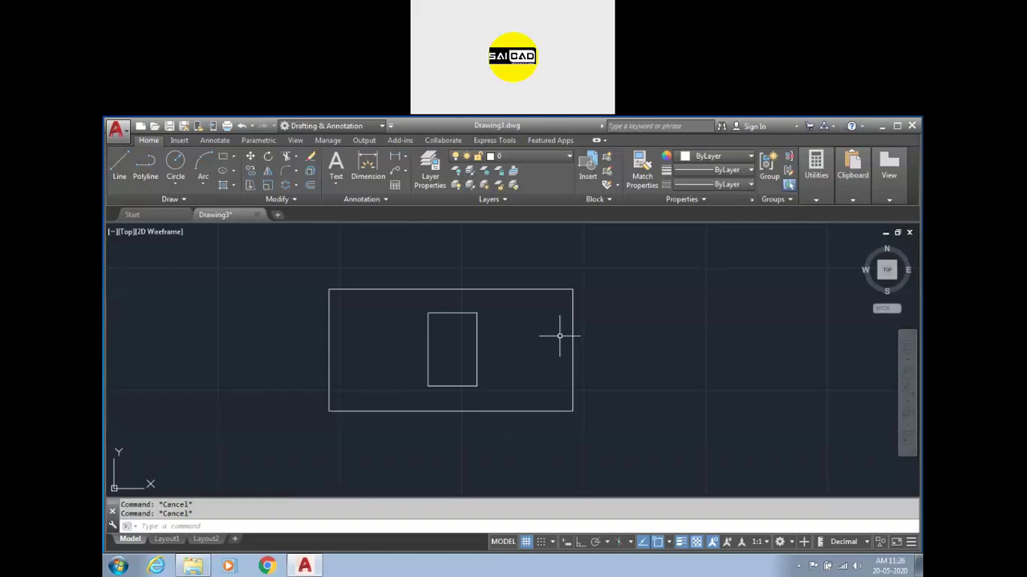
- Hatch the region between the outer and inner rectangles with the ANGLE pattern at scale 1
click(571, 340)
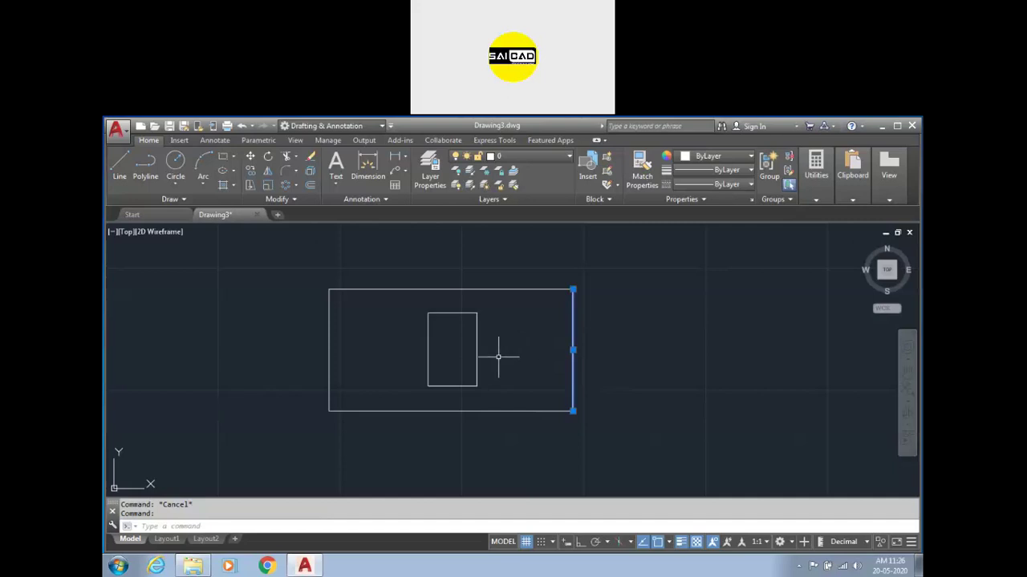
key(Escape)
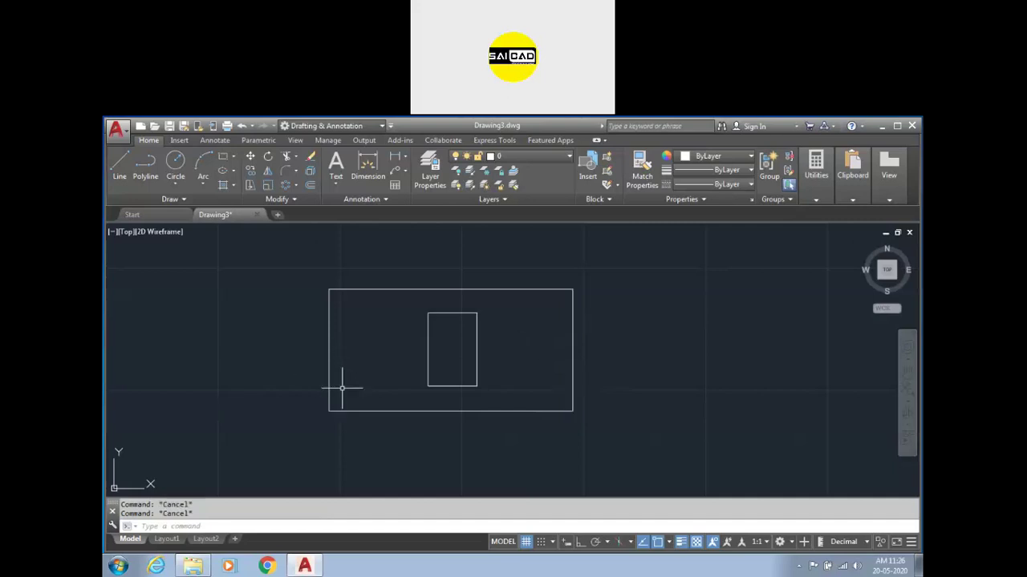
text(h)
key(Return)
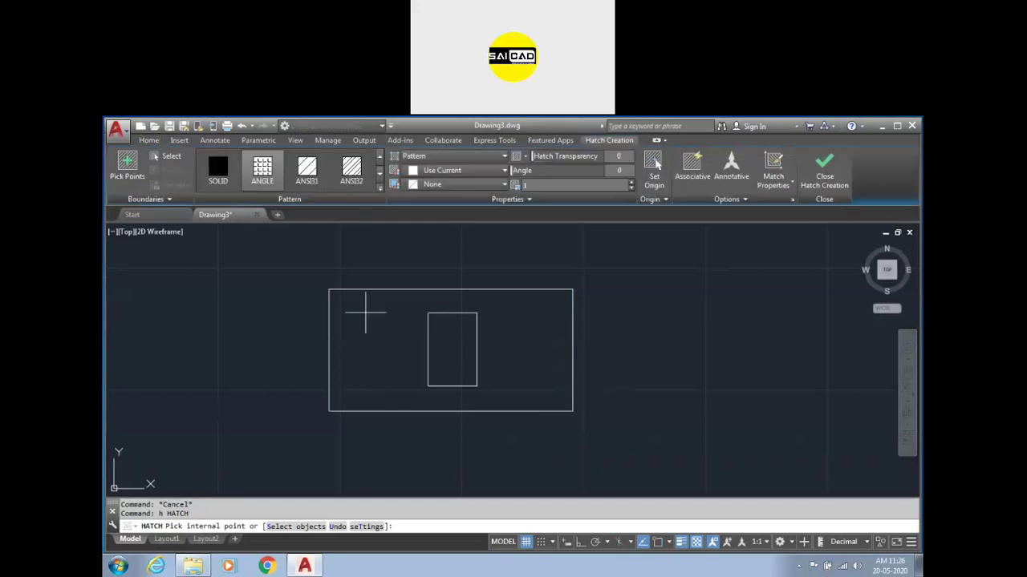
click(370, 337)
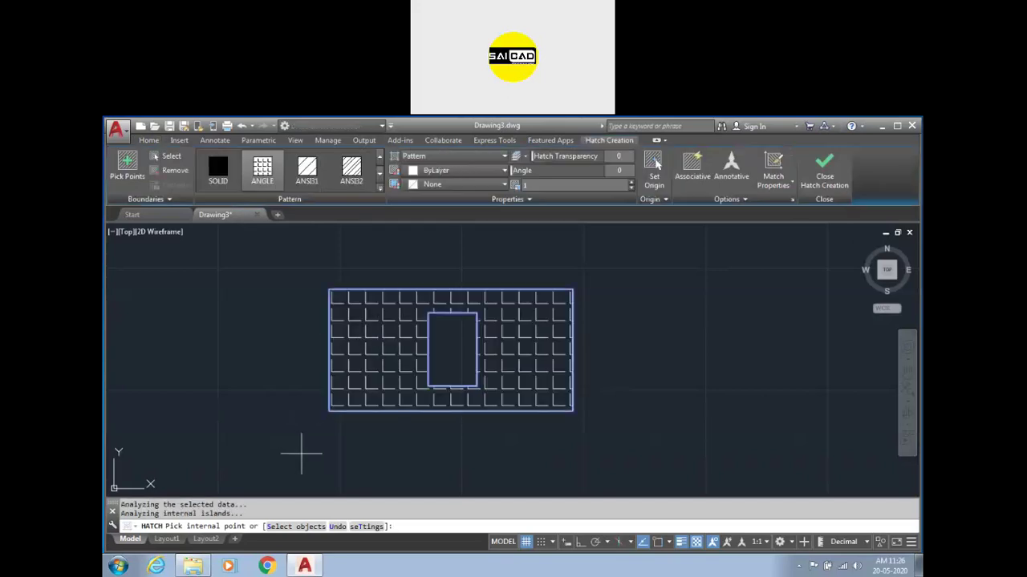
key(Escape)
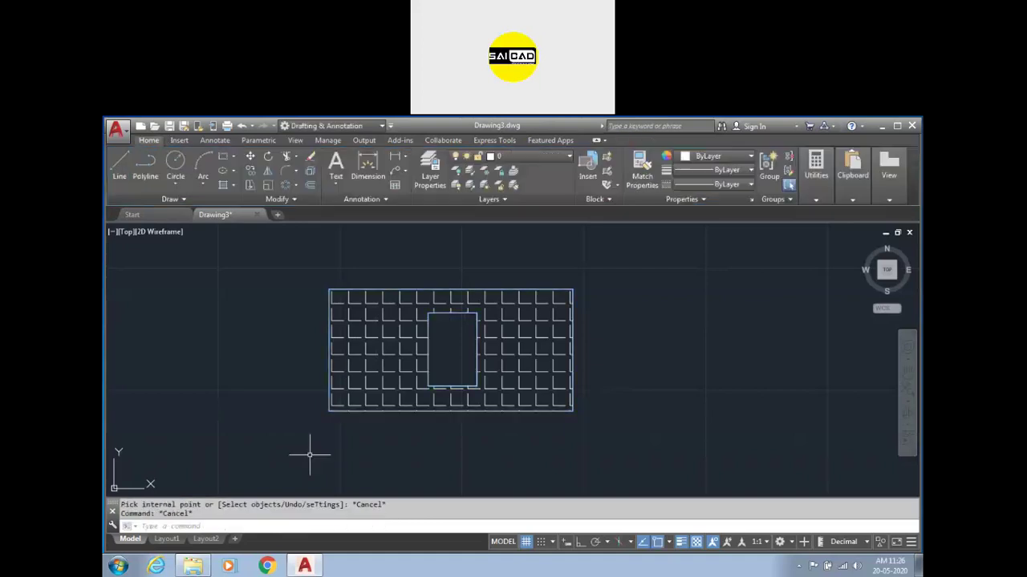
- Erase the hatch between the two rectangles
click(405, 353)
click(356, 396)
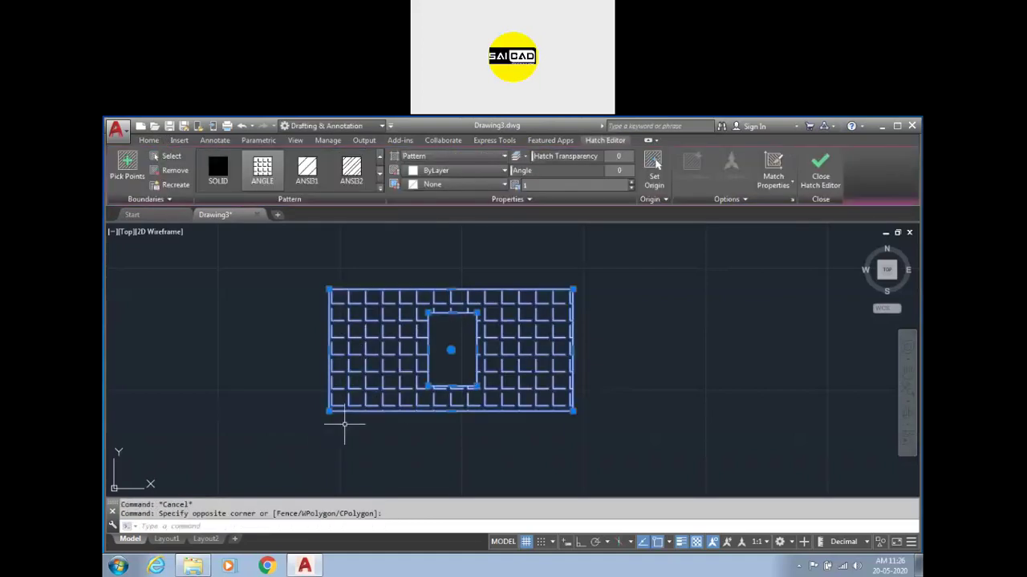
key(Delete)
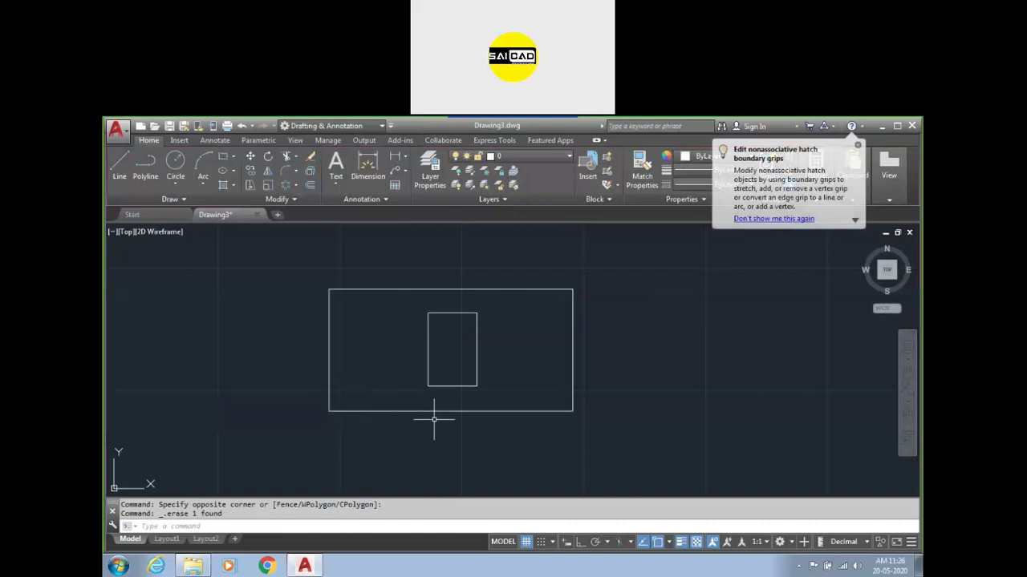
- Create boundary polylines from the region between the two rectangles with the BOUNDARY command and island detection
text(o)
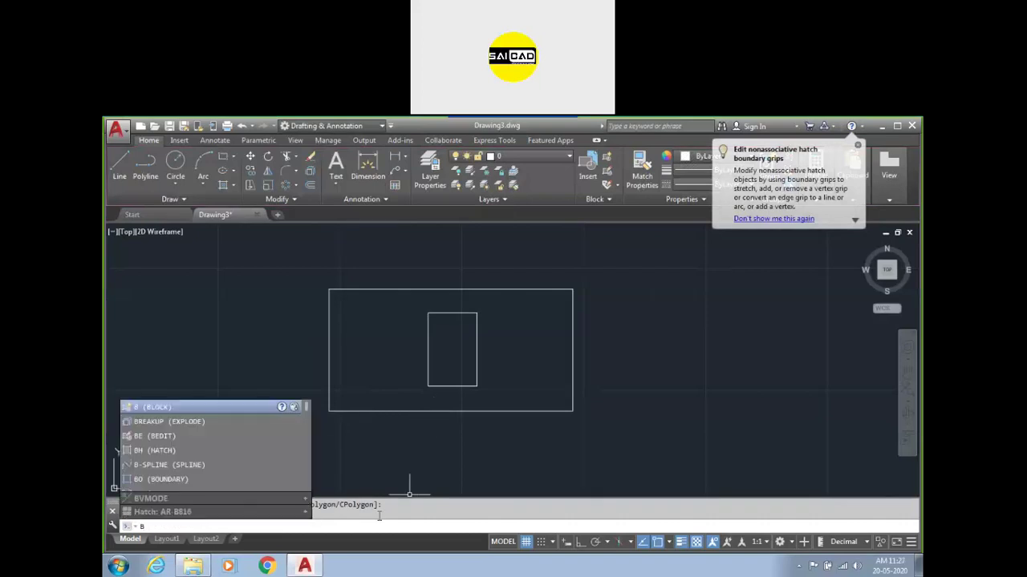
key(Return)
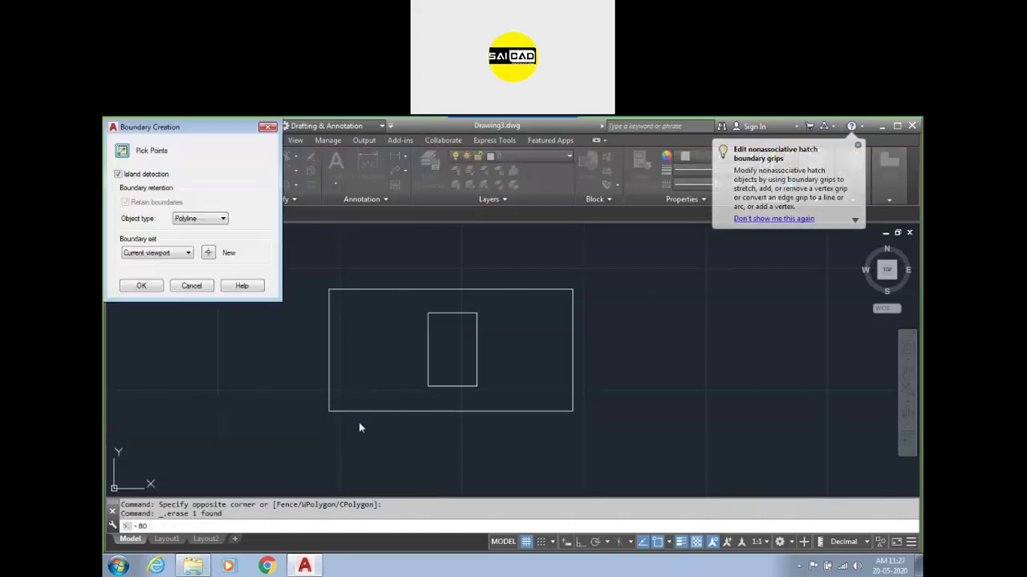
click(122, 151)
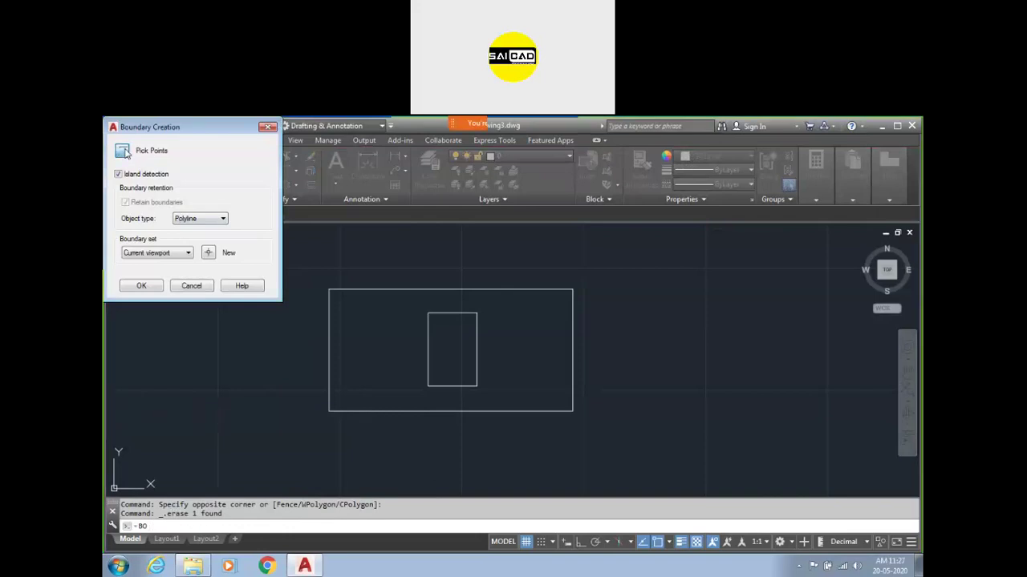
click(387, 353)
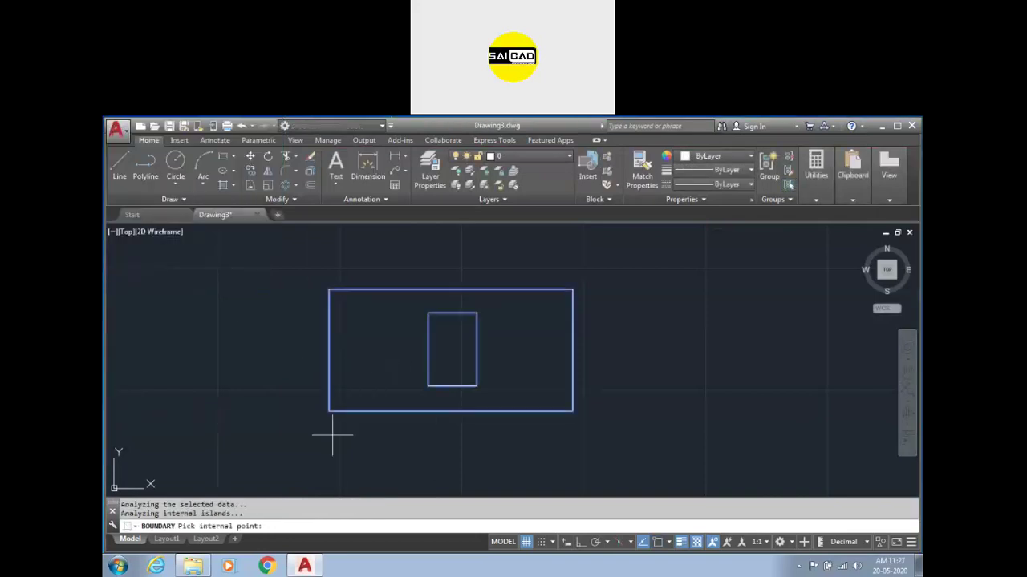
key(Return)
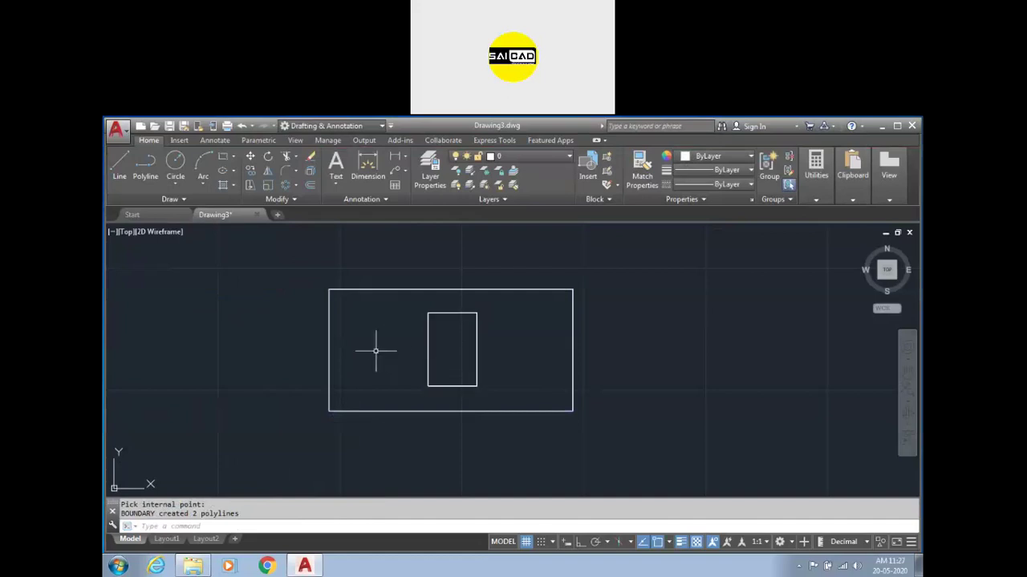
- Move the outer boundary polyline off the original large rectangle, up and to its right
click(334, 412)
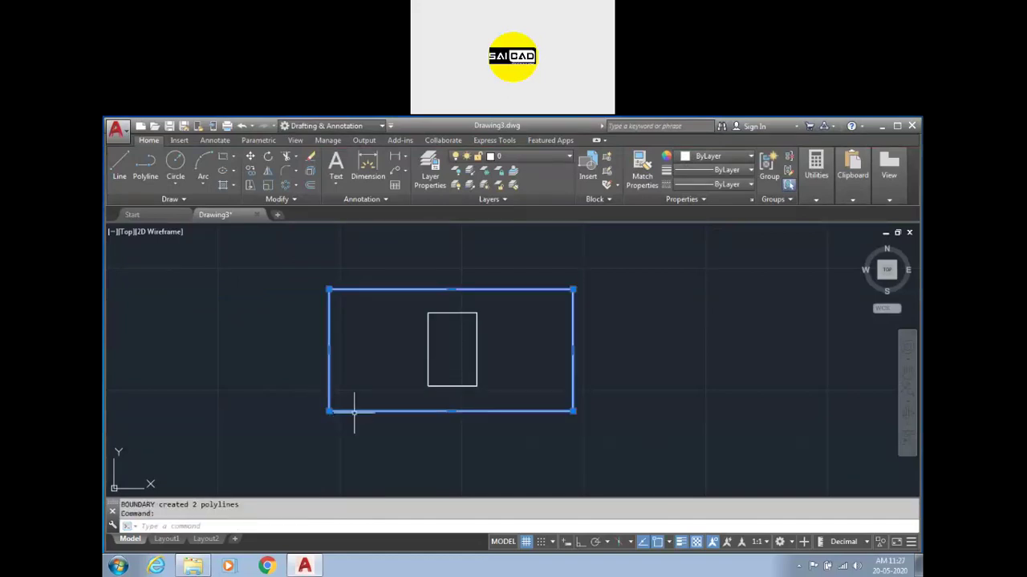
text(m)
key(Return)
click(371, 374)
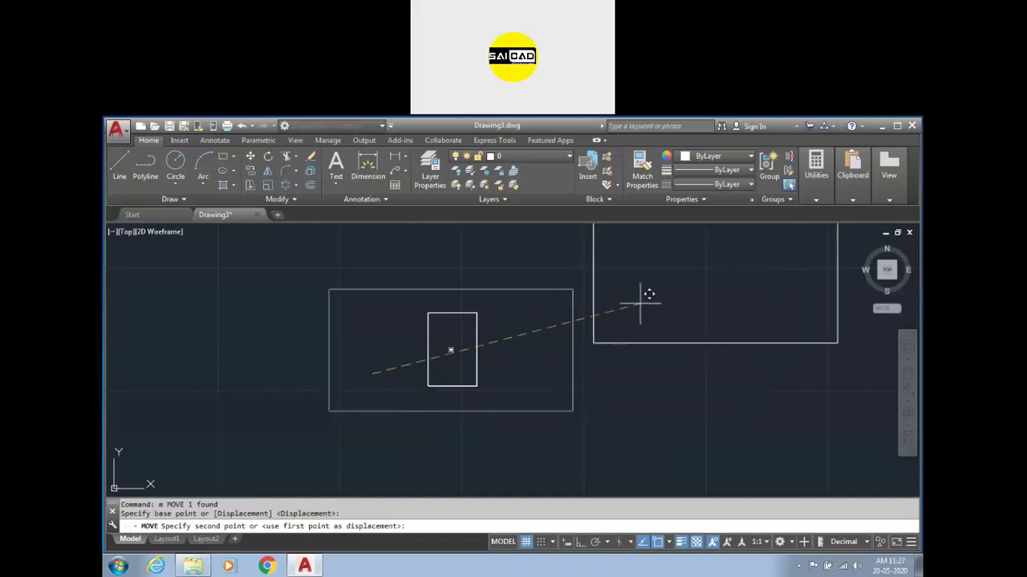
click(674, 297)
click(571, 329)
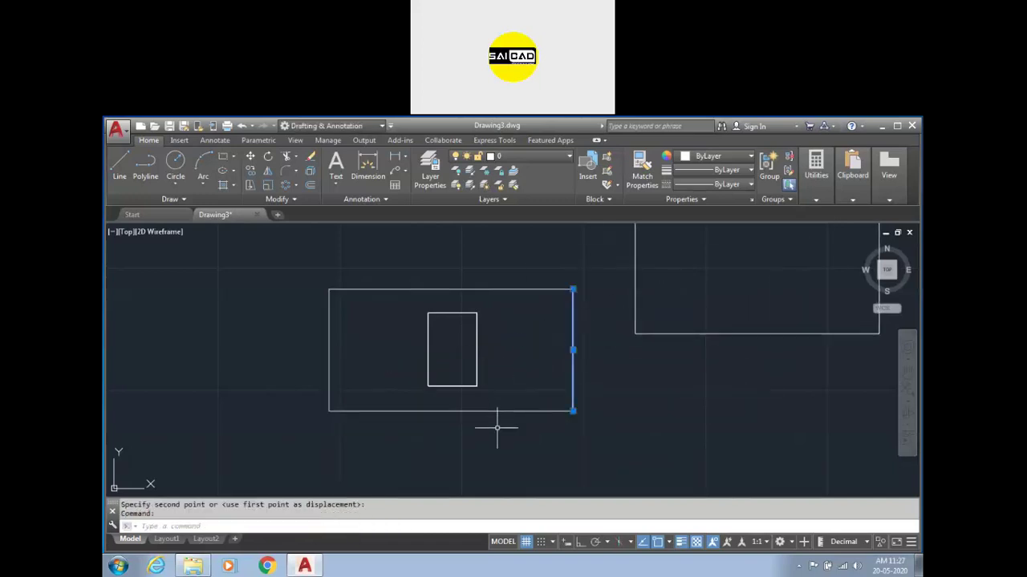
key(Escape)
- Move the inner boundary polyline out to an empty area above the large rectangle
scroll(545, 385, down, 3)
click(597, 370)
key(Escape)
click(479, 393)
text(m)
key(Return)
click(498, 372)
click(492, 291)
key(Escape)
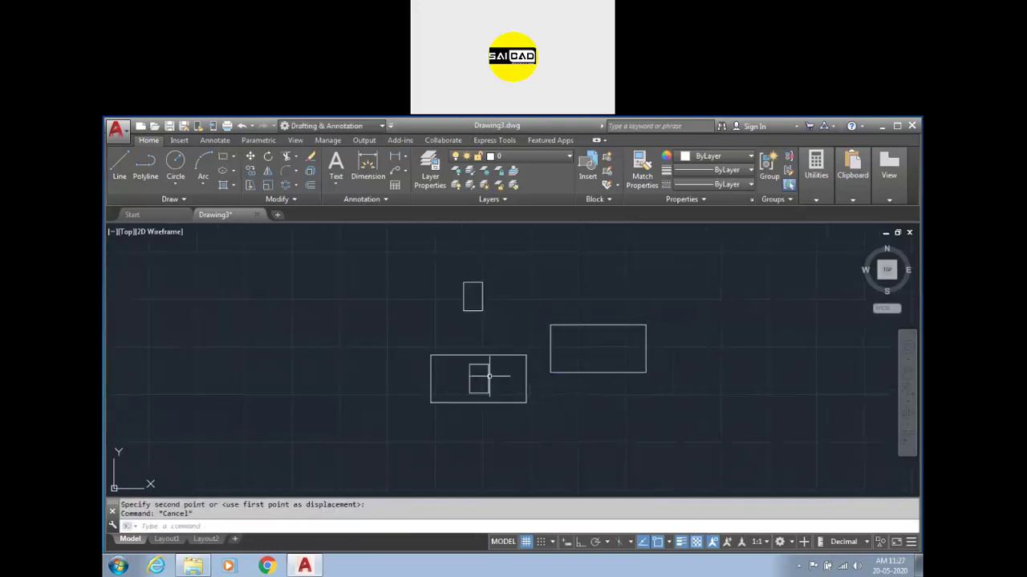
- Move the original inner rectangle out of the large rectangle, up beside the moved inner boundary
click(489, 377)
text(m)
key(Return)
click(500, 371)
click(533, 279)
click(499, 361)
key(Escape)
- Erase all the rectangles and boundary polylines from the drawing
click(590, 300)
click(391, 434)
key(Delete)
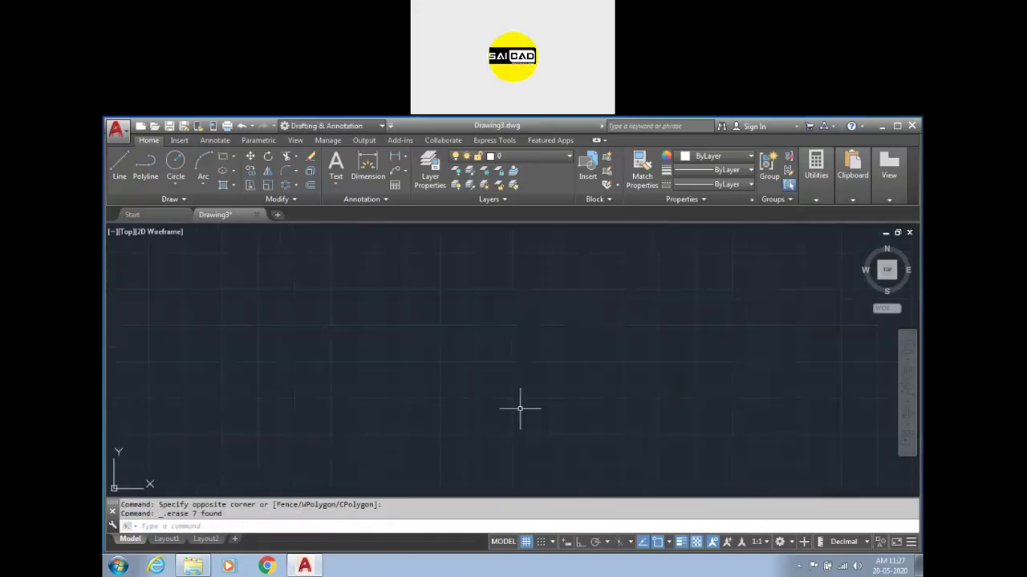
- Draw a circle freehand near the middle of the drawing area
text(c)
key(Return)
click(414, 415)
click(417, 325)
scroll(433, 373, down, 2)
scroll(431, 382, up, 1)
- Draw two radius lines from the circle's centre, one to its top and one to its upper-left edge
text(l)
key(Return)
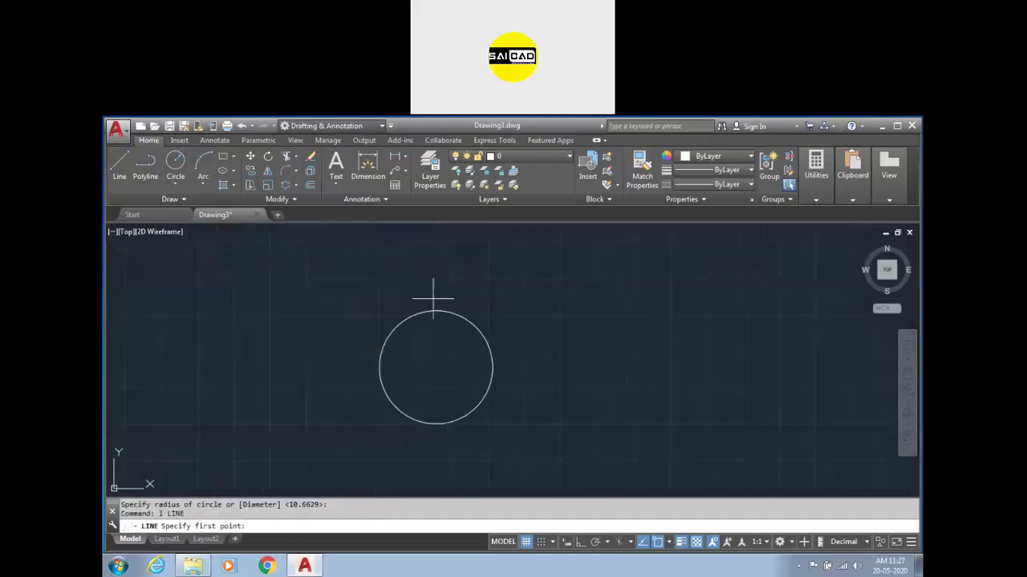
click(436, 367)
click(435, 310)
key(Return)
key(Return)
click(435, 367)
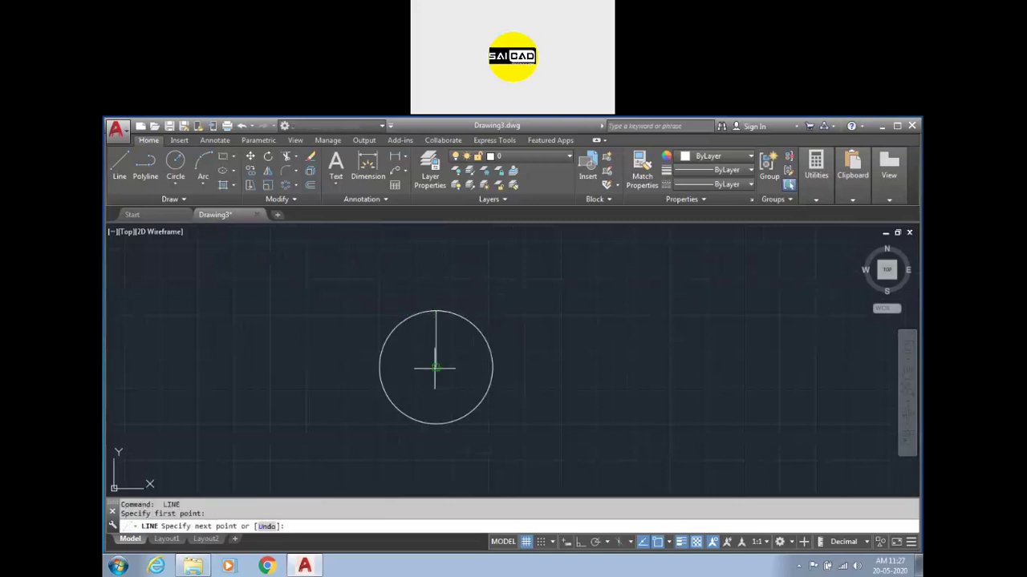
click(400, 324)
scroll(403, 328, up, 4)
key(Escape)
key(Escape)
- Create a boundary polyline from the sector between the two radius lines with the BOUNDARY command
scroll(442, 305, down, 2)
text(bo)
key(Return)
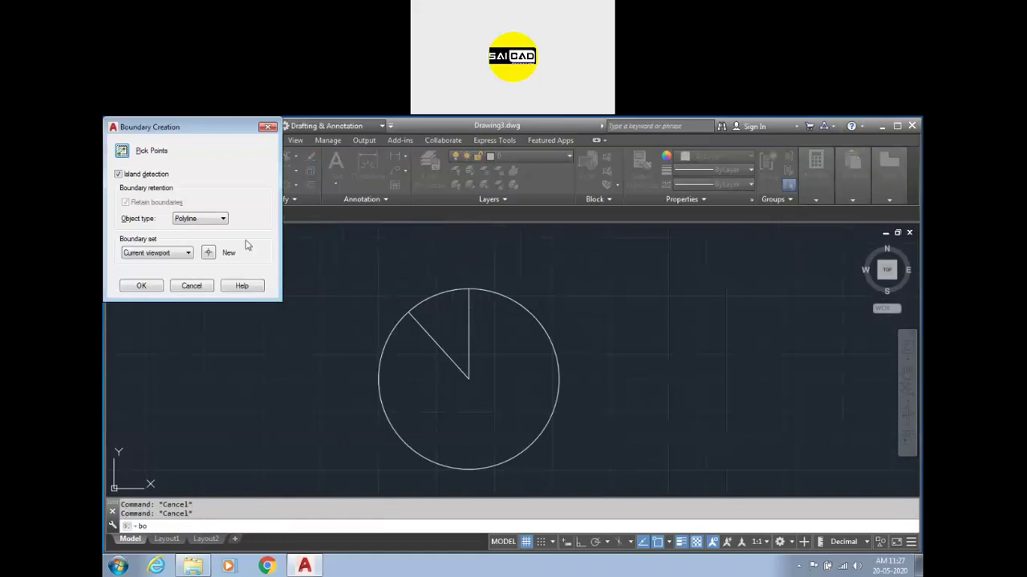
click(123, 152)
click(436, 314)
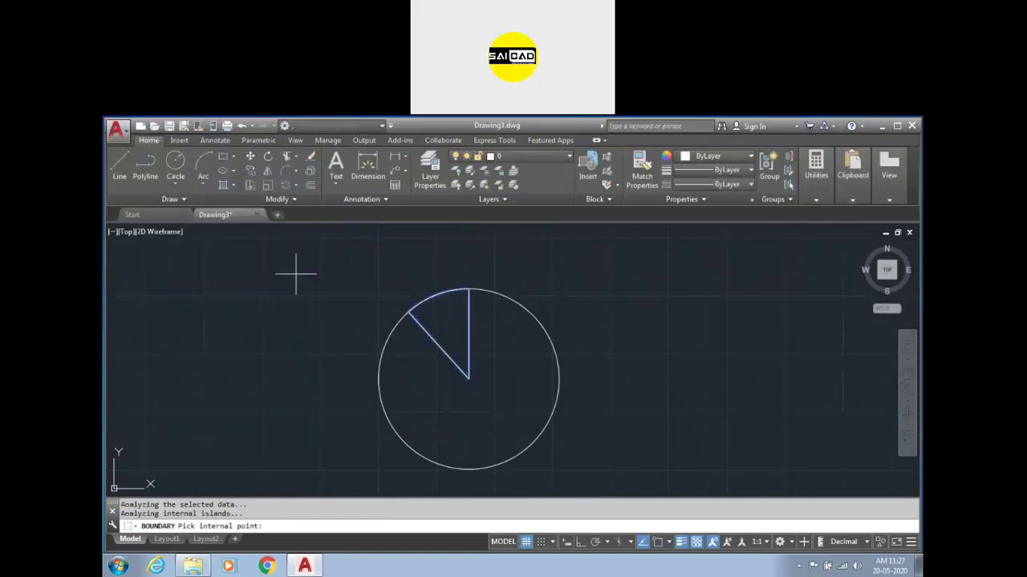
key(Return)
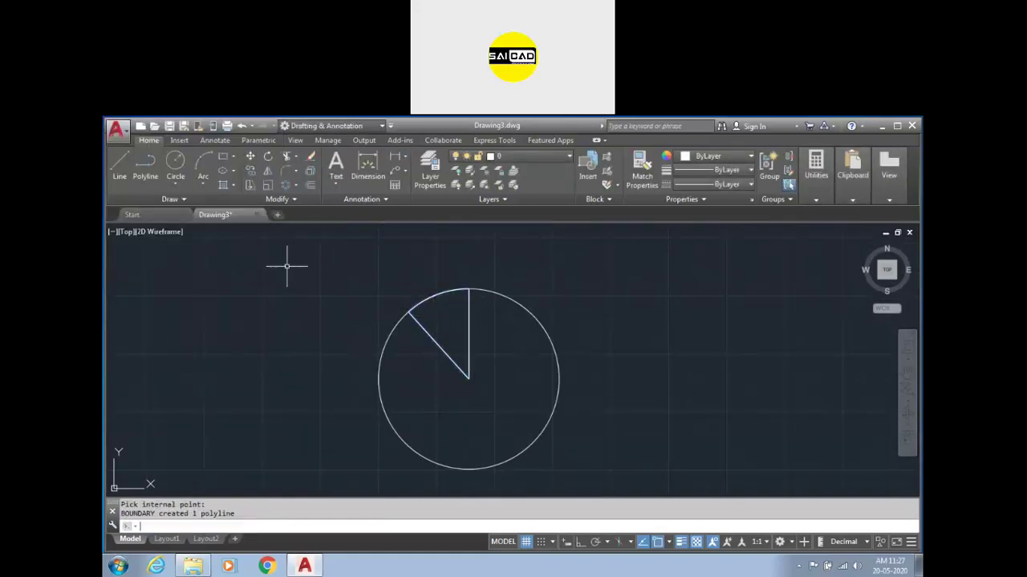
- Move the sector-shaped boundary polyline to an empty area left of the circle
click(418, 320)
text(m)
key(Return)
click(458, 316)
click(204, 294)
key(Escape)
scroll(256, 341, down, 2)
scroll(201, 312, up, 2)
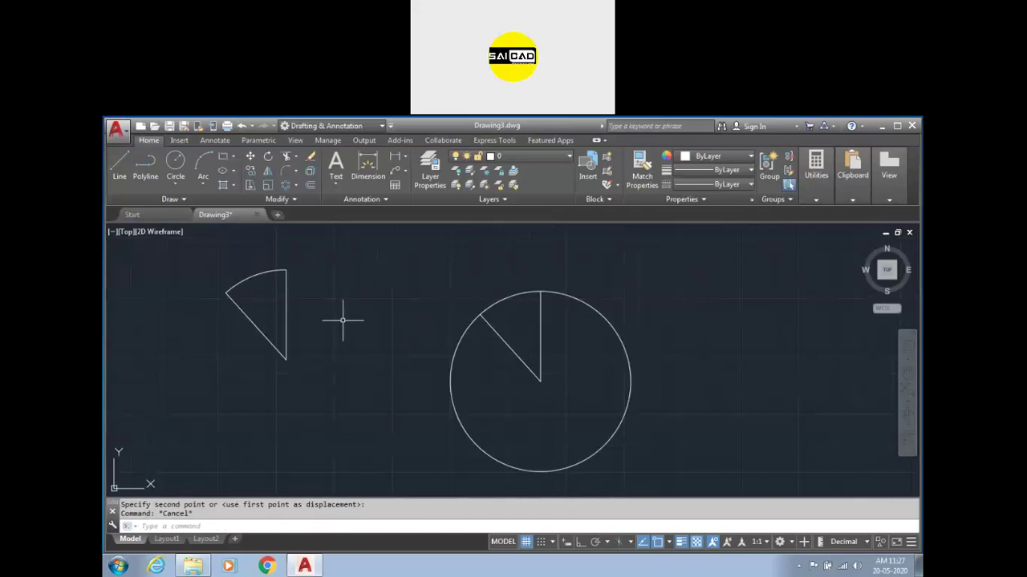
key(Escape)
text(c)
key(Return)
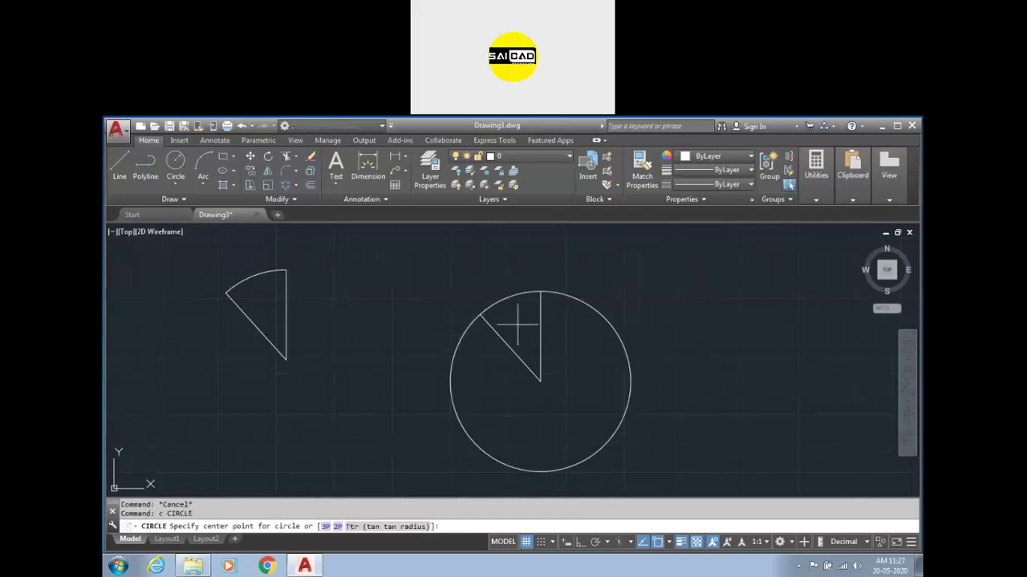
key(Escape)
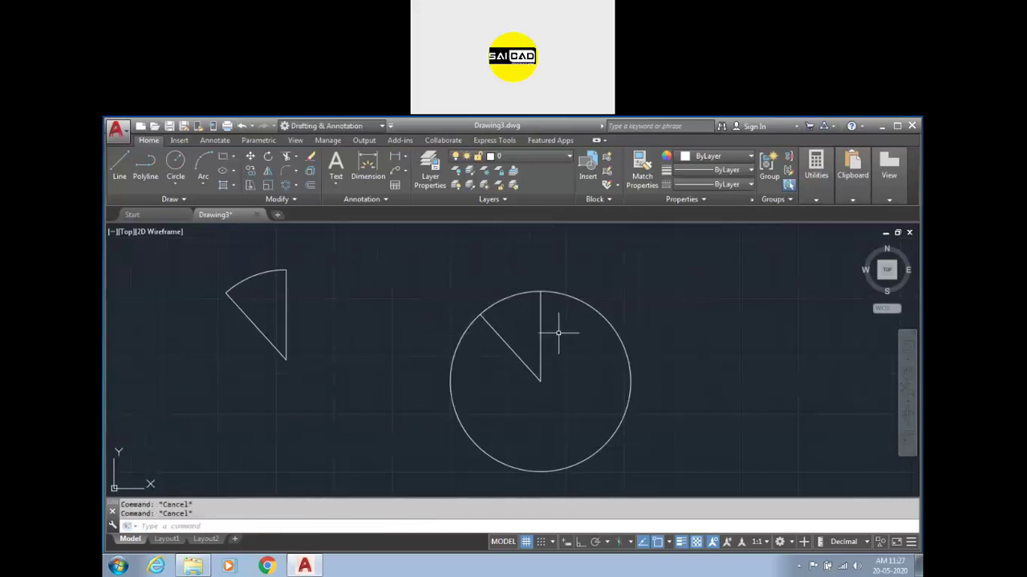
- Erase the two radius lines inside the circle
click(556, 328)
click(470, 383)
key(Delete)
- Draw a smaller concentric circle from the large circle's centre, about a third of its radius
text(c)
key(Return)
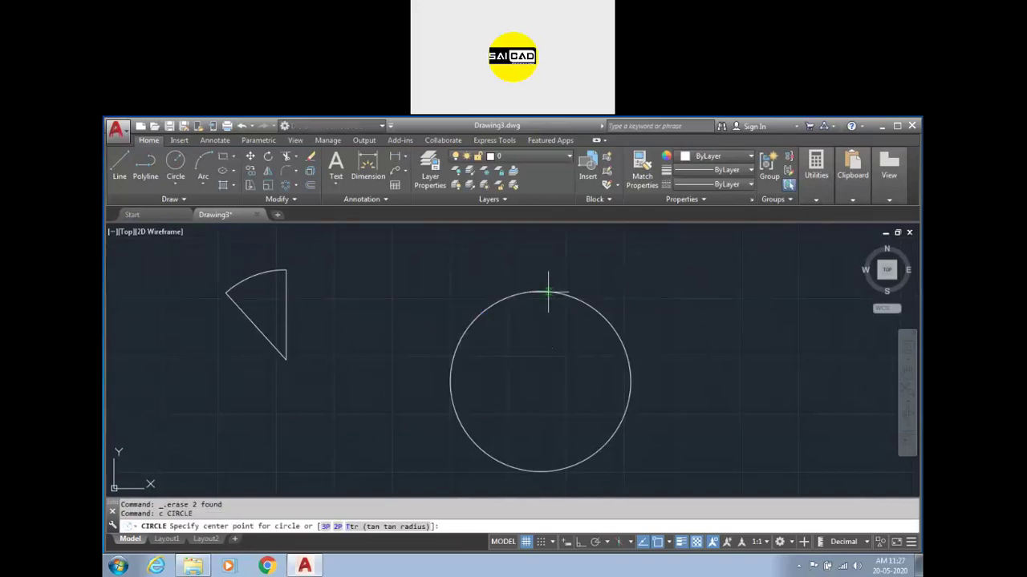
click(539, 382)
click(538, 353)
key(Escape)
key(Escape)
- Create boundary polylines from the ring between the two concentric circles with the BOUNDARY command
text(bo)
key(Return)
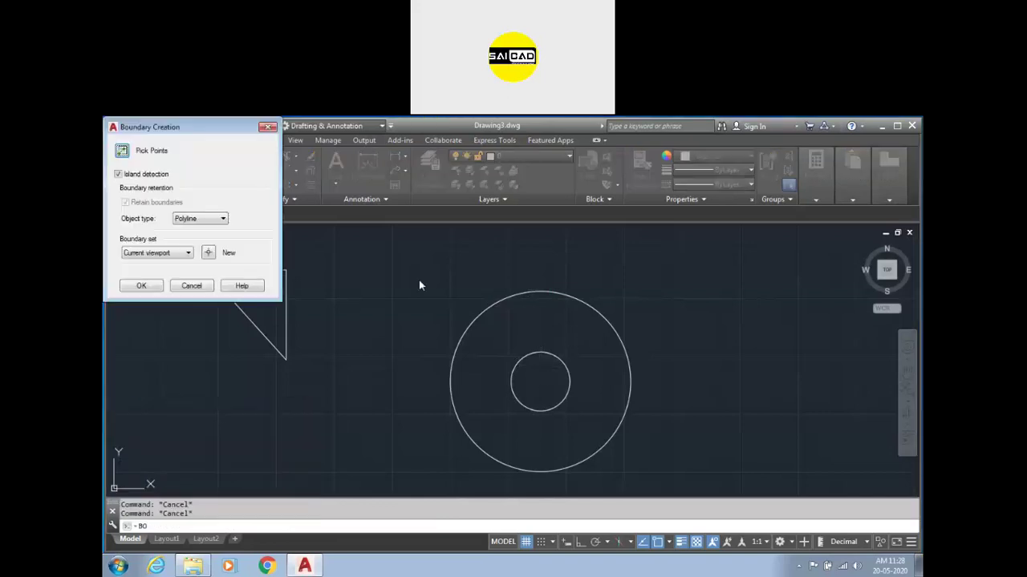
click(124, 152)
click(506, 328)
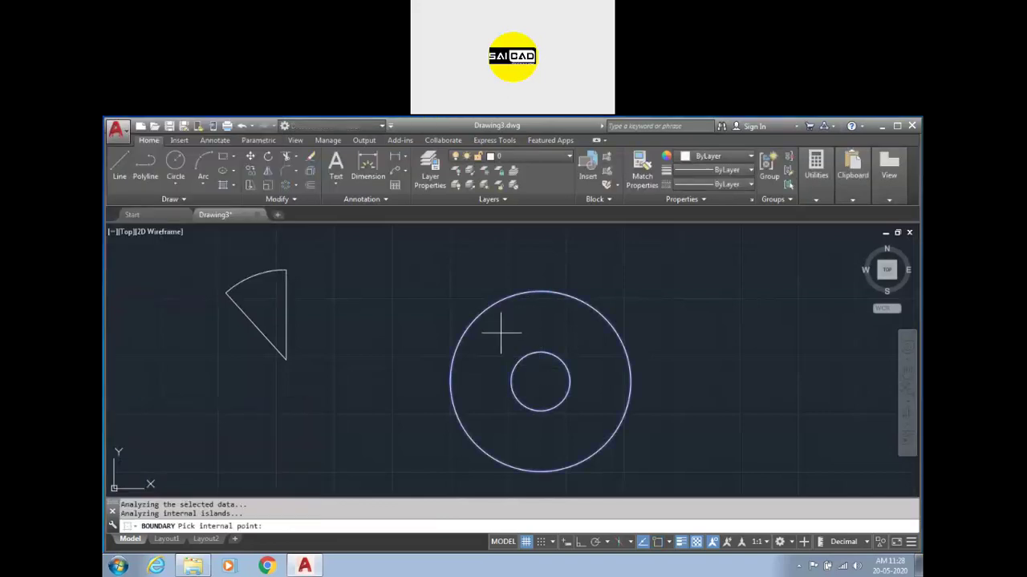
key(Return)
key(Escape)
- Move the small circular boundary polyline from the shared centre to an empty area above and left of the large circle
click(530, 353)
text(m)
key(Return)
click(539, 382)
click(398, 266)
- Move the large circular boundary polyline to an empty area right of the original circles
click(540, 292)
mouse_move(540, 292)
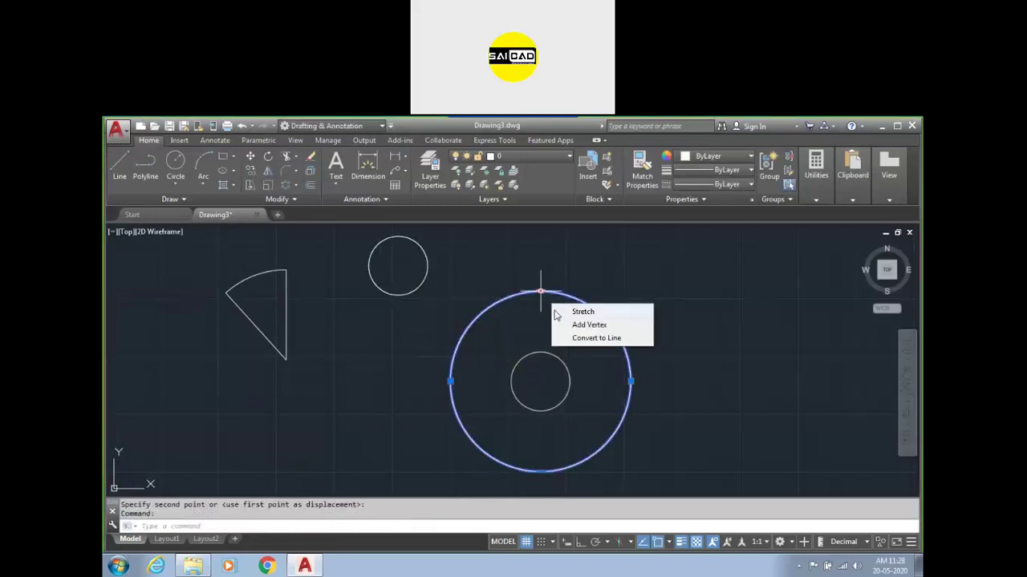
click(539, 324)
click(514, 312)
text(m)
key(Return)
click(526, 320)
click(745, 246)
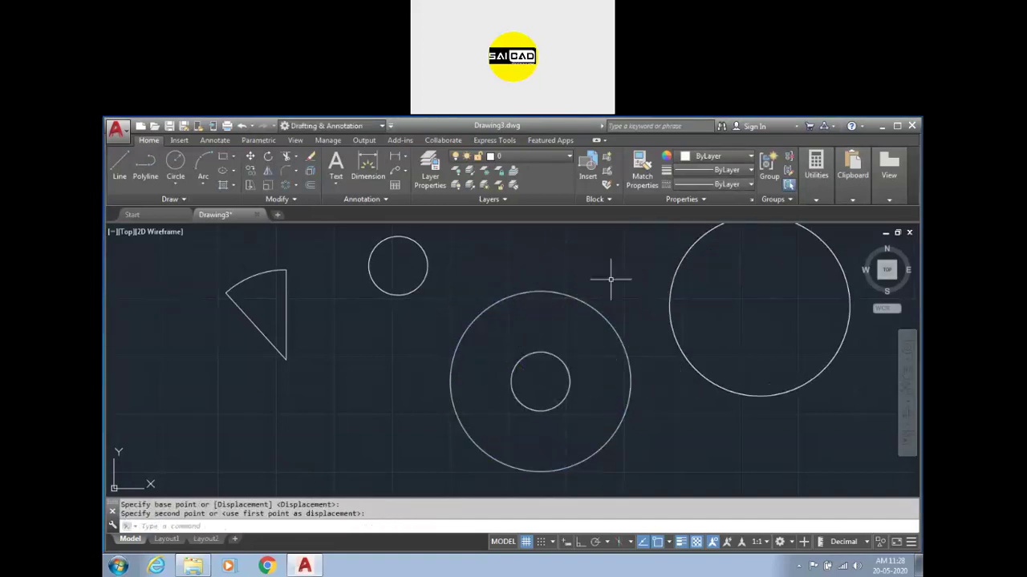
- Erase the two moved circular boundary polylines, keeping the original concentric circles
key(Escape)
click(531, 363)
key(Escape)
click(677, 291)
click(613, 267)
click(474, 249)
click(415, 265)
key(Delete)
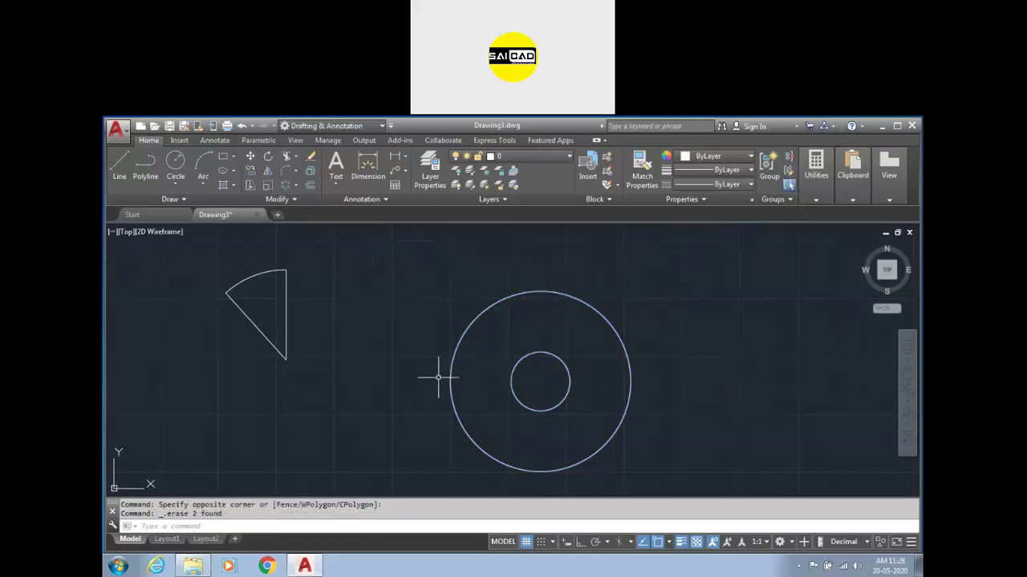
- Erase the two original concentric circles
click(586, 275)
click(510, 391)
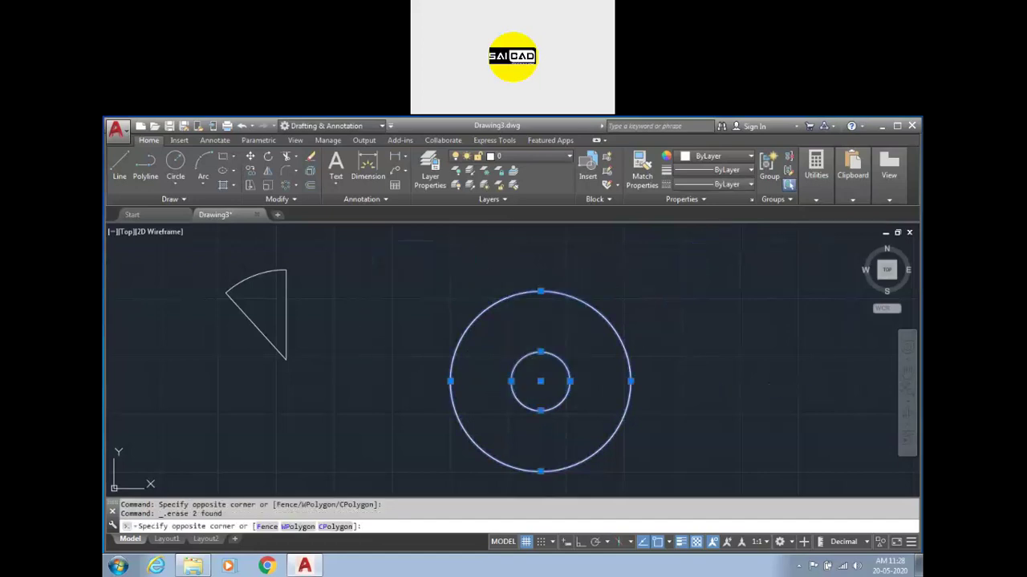
key(Delete)
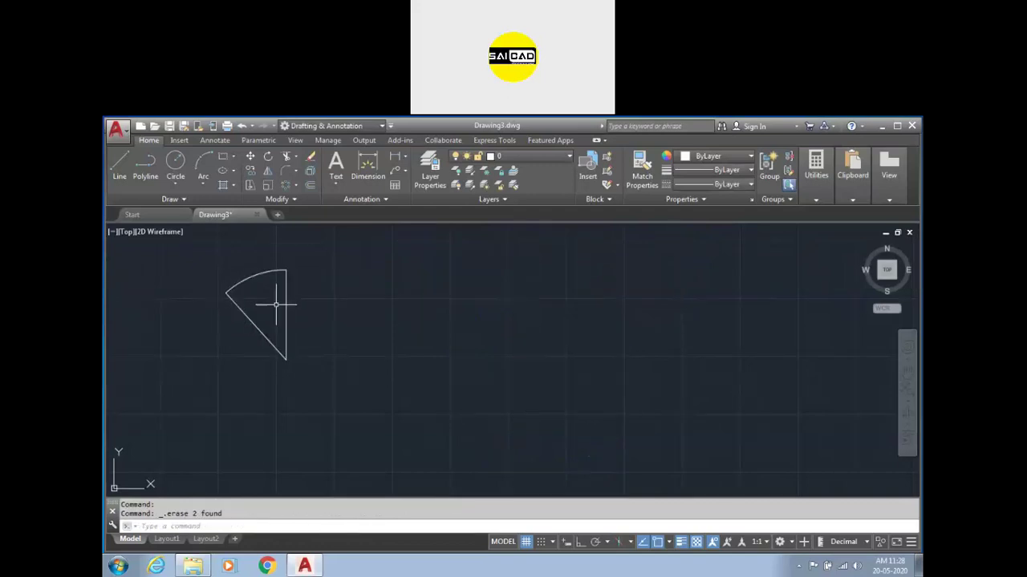
- Measure the area and perimeter of the sector-shaped polyline using the AREA command's Object option
click(314, 299)
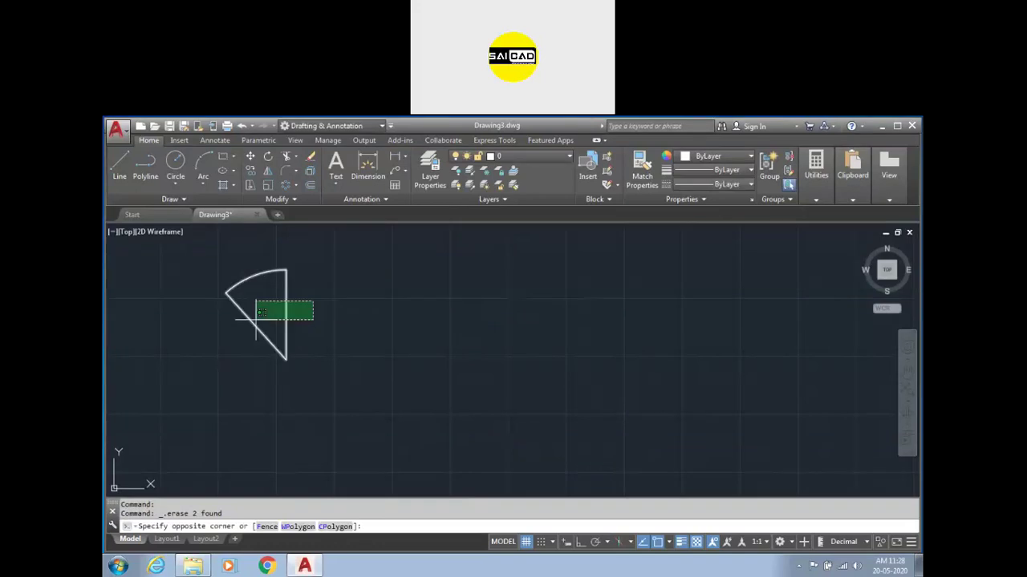
click(252, 319)
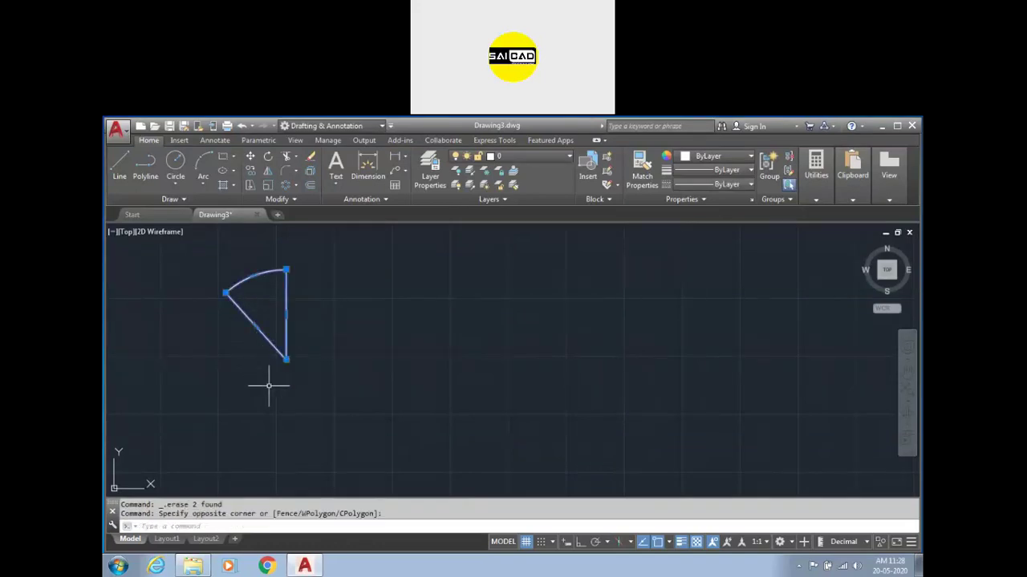
text(aa)
key(Return)
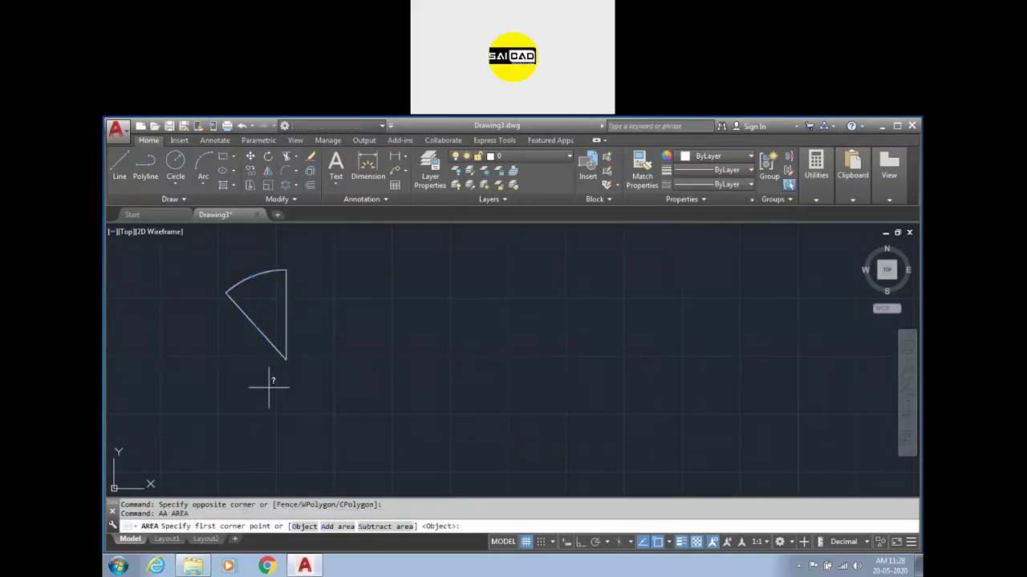
click(303, 527)
click(281, 354)
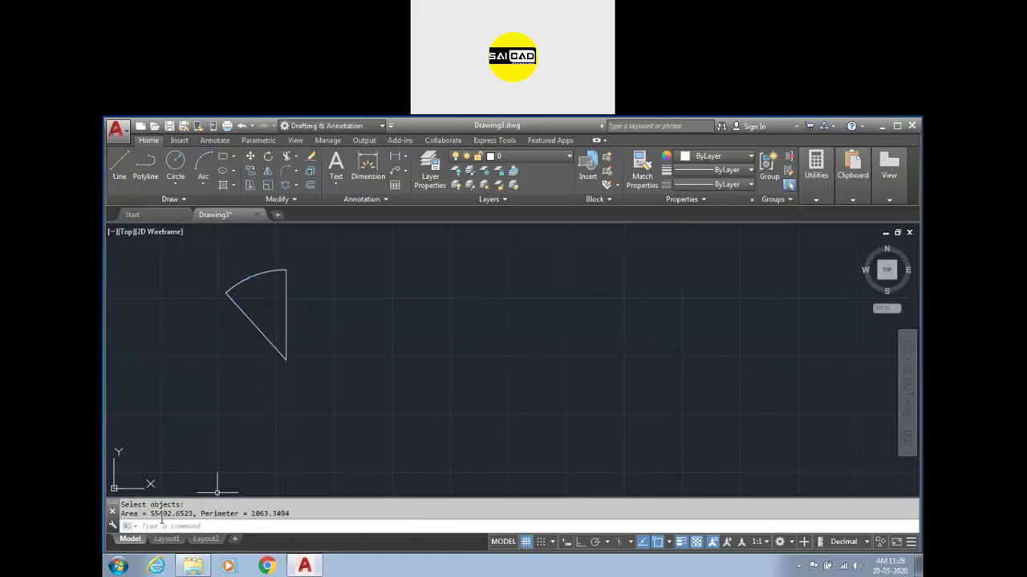
drag(164, 514, 288, 518)
click(305, 519)
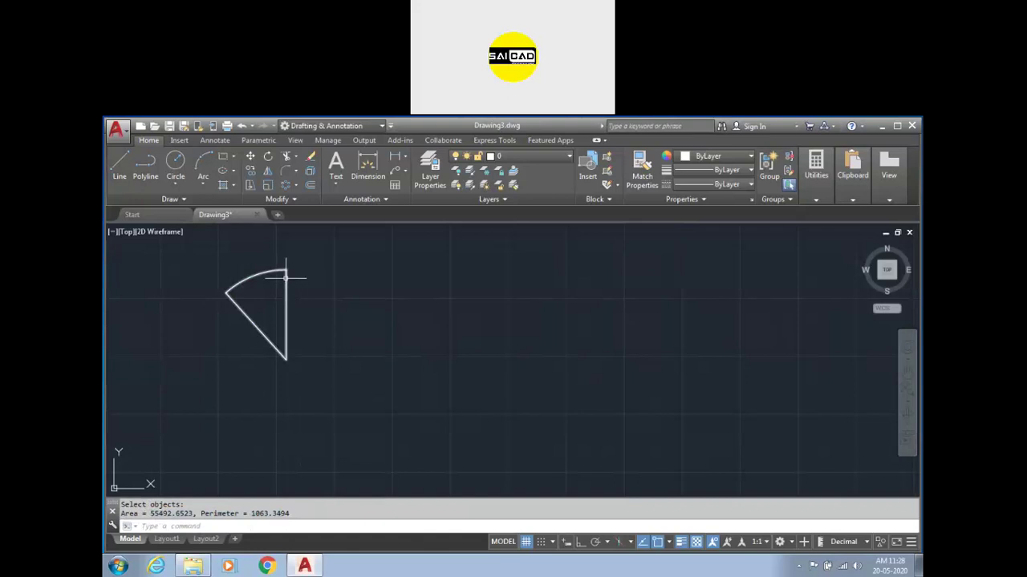
key(Escape)
key(Escape)
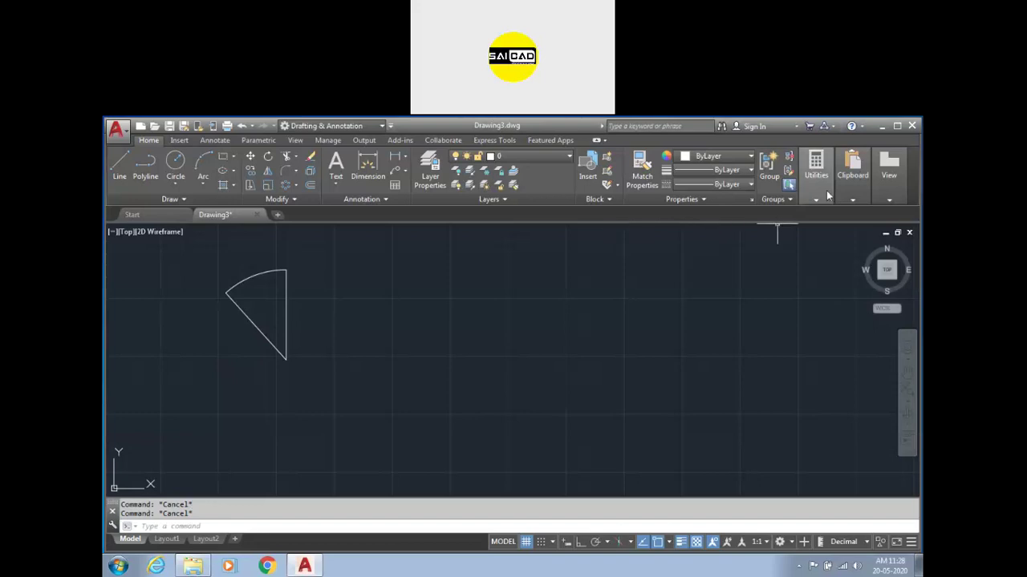
- Open the QuickCalc calculator, close it, and reopen it with the QC command
mouse_move(810, 186)
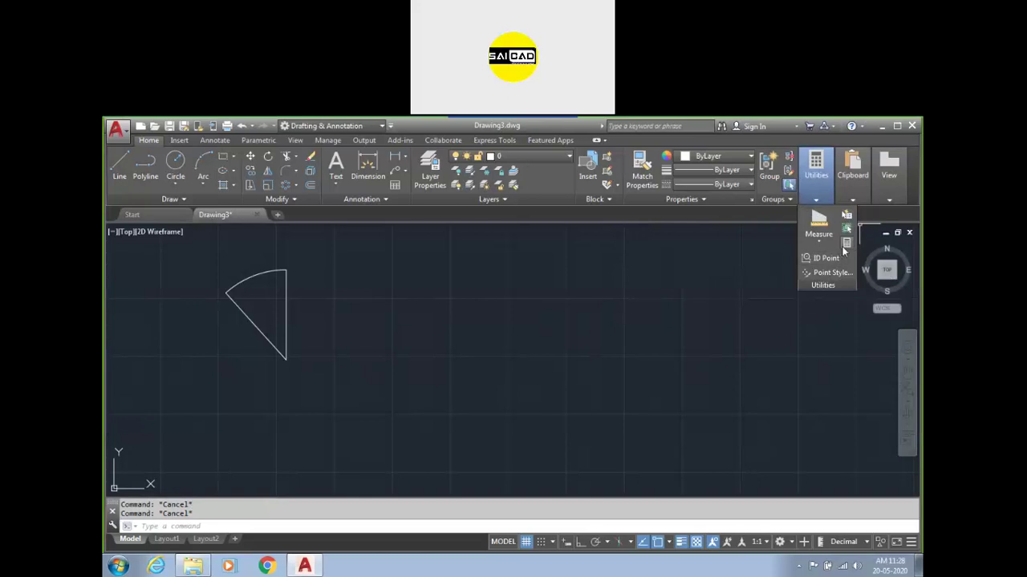
click(844, 251)
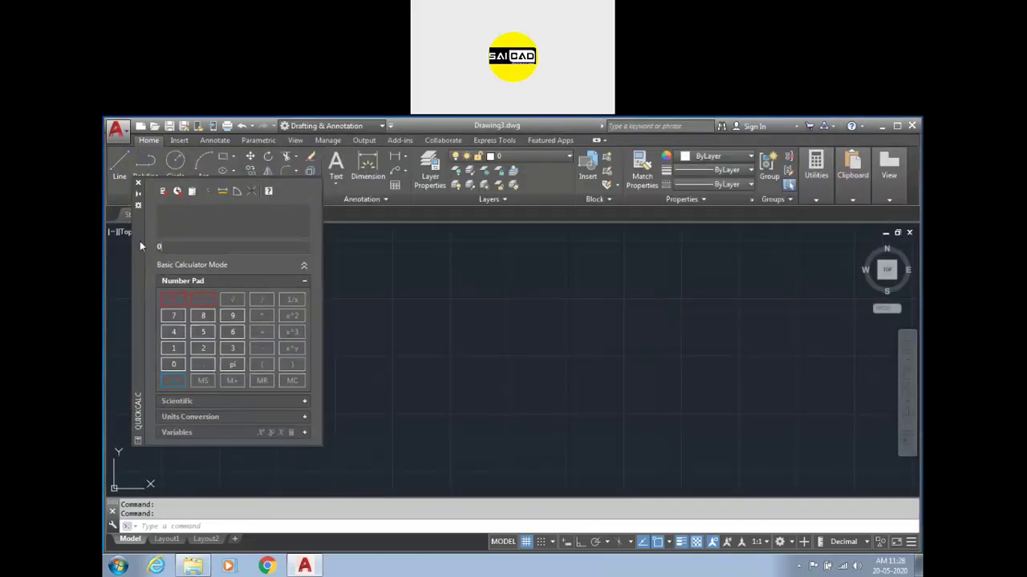
click(139, 212)
text(qc)
key(Return)
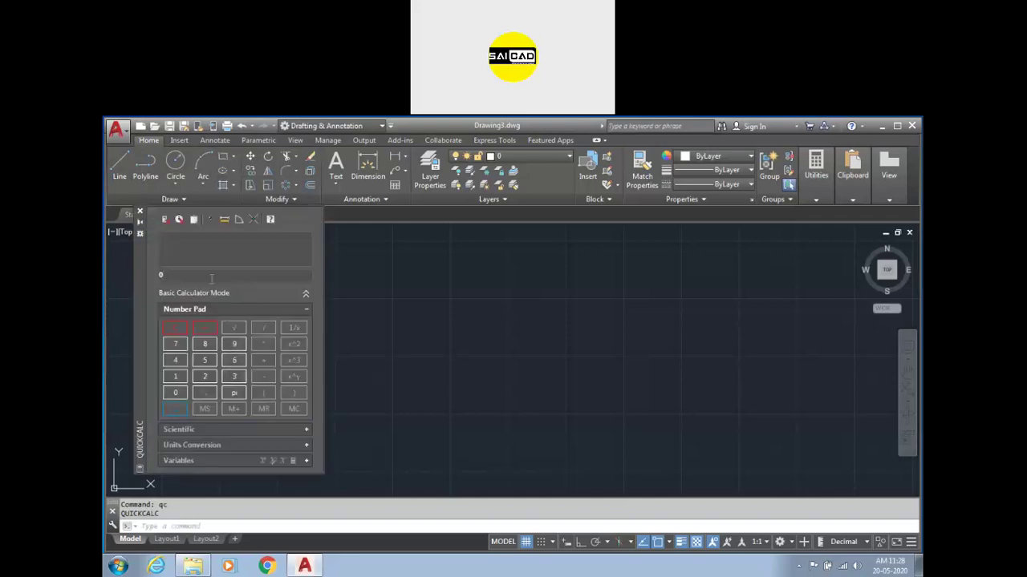
- Collapse and restore the calculator's lower sections, and expand Scientific to review its functions
click(304, 295)
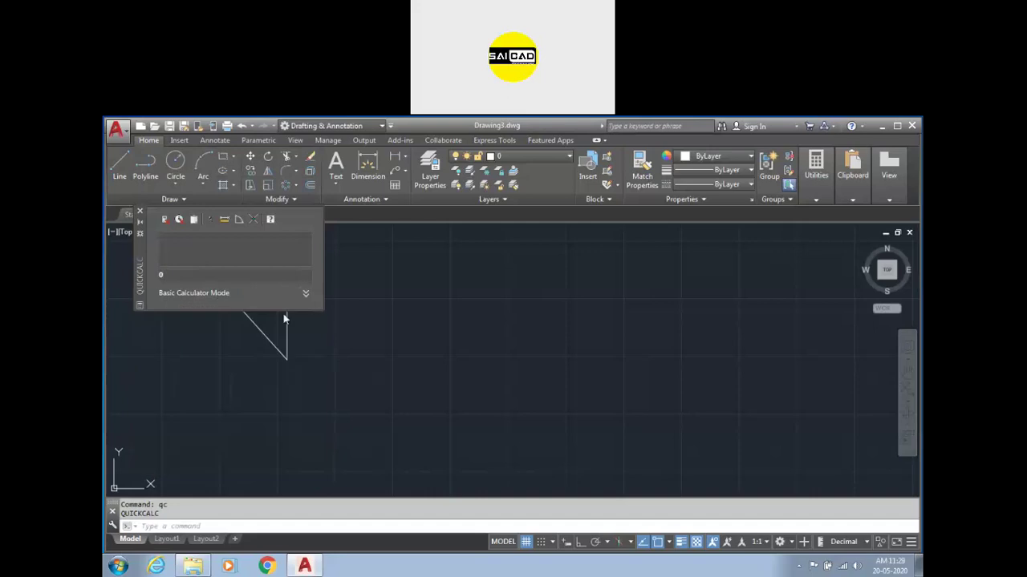
click(305, 294)
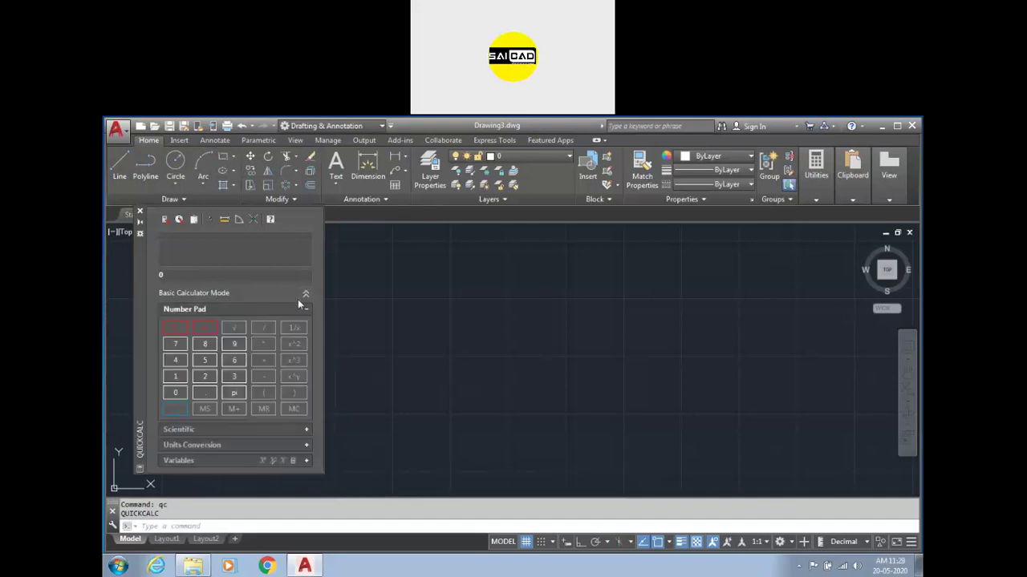
click(304, 430)
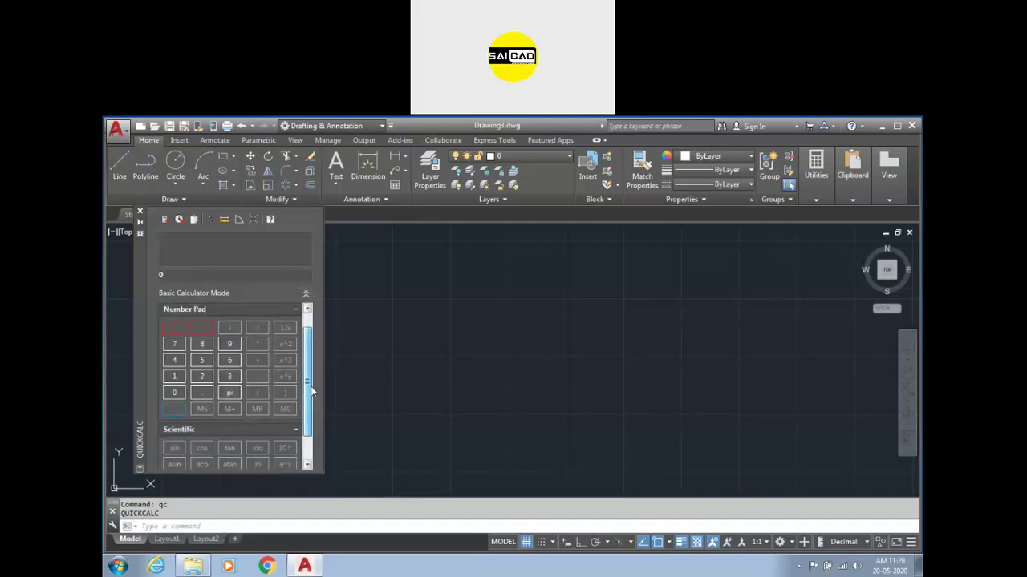
scroll(298, 339, down, 2)
scroll(308, 366, up, 2)
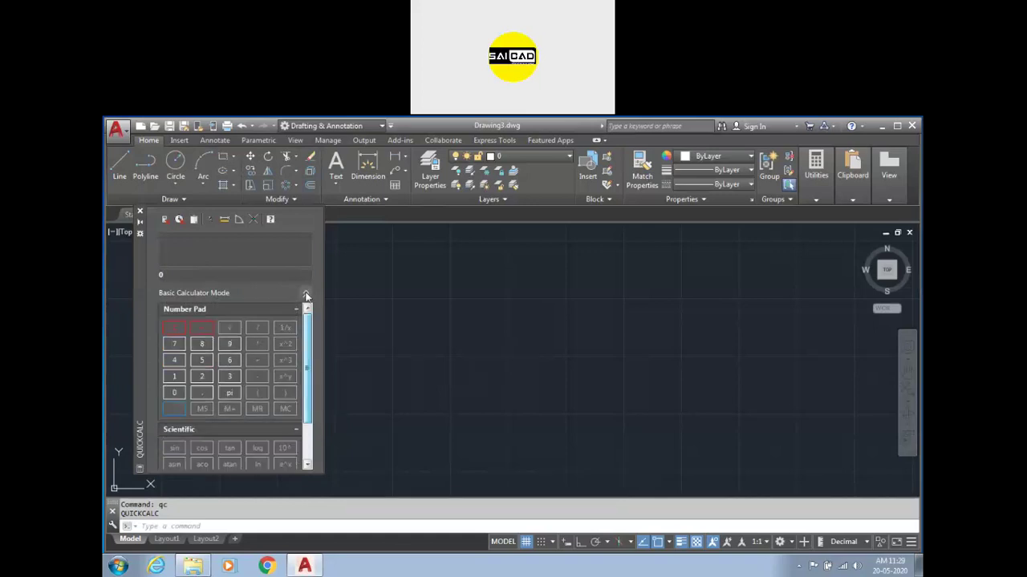
- Collapse the calculator's Number Pad and Scientific sections and expand Units Conversion
click(305, 310)
click(307, 324)
click(306, 341)
- Set the length conversion to run from Millimeters to Meters, and close the calculator
click(265, 354)
click(305, 356)
click(297, 361)
click(298, 365)
click(305, 366)
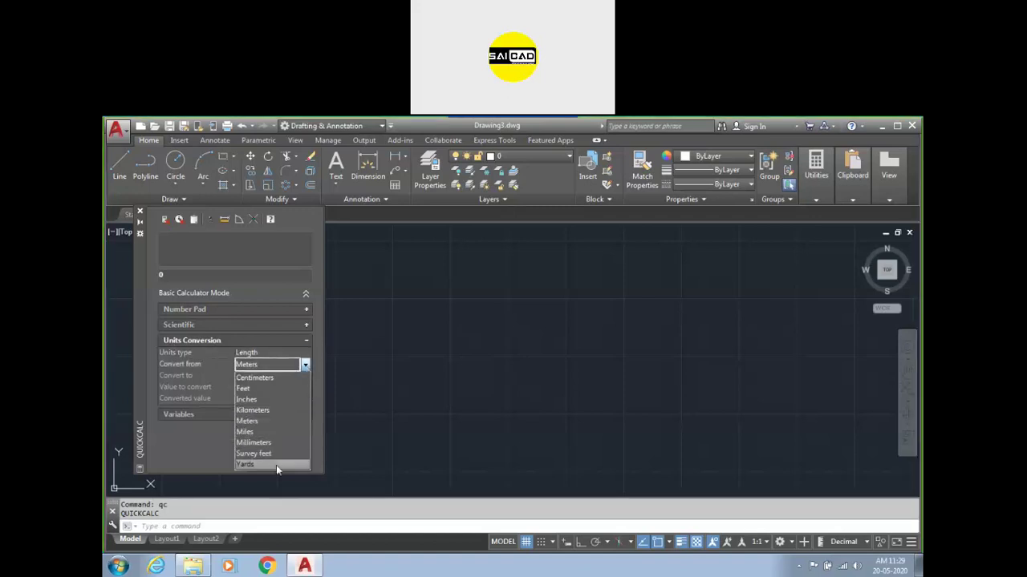
click(278, 443)
click(259, 376)
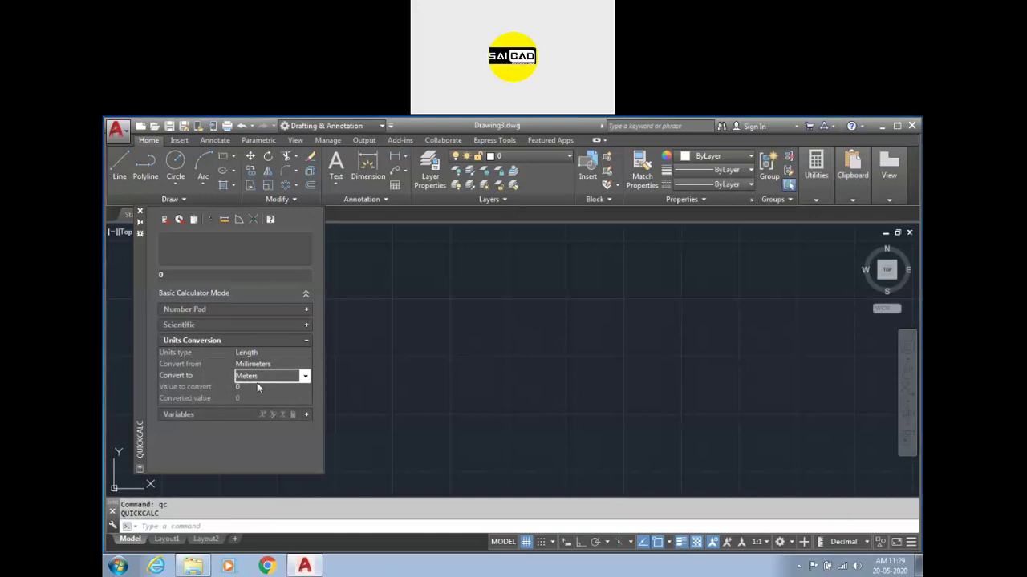
click(239, 387)
click(235, 392)
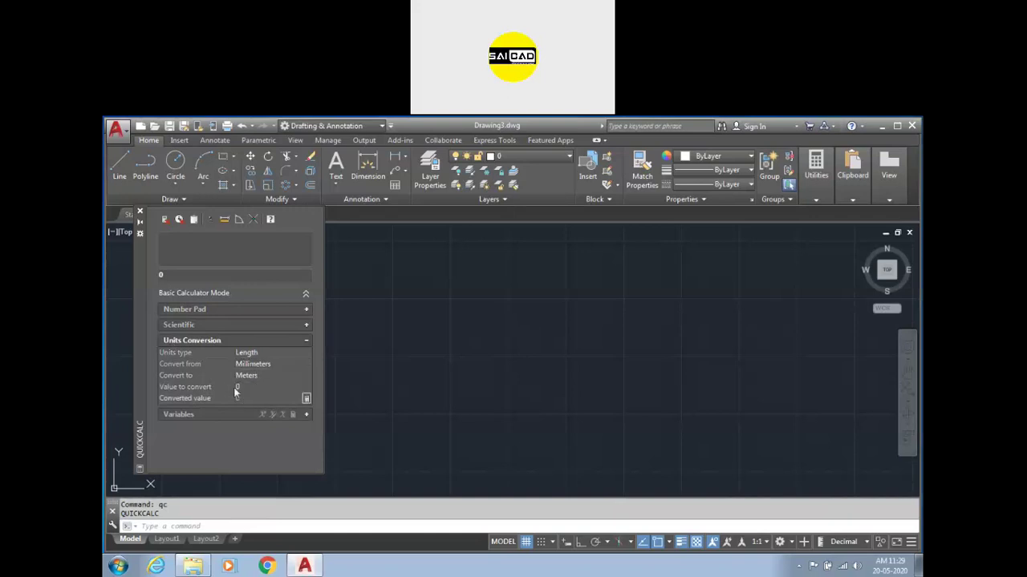
click(139, 213)
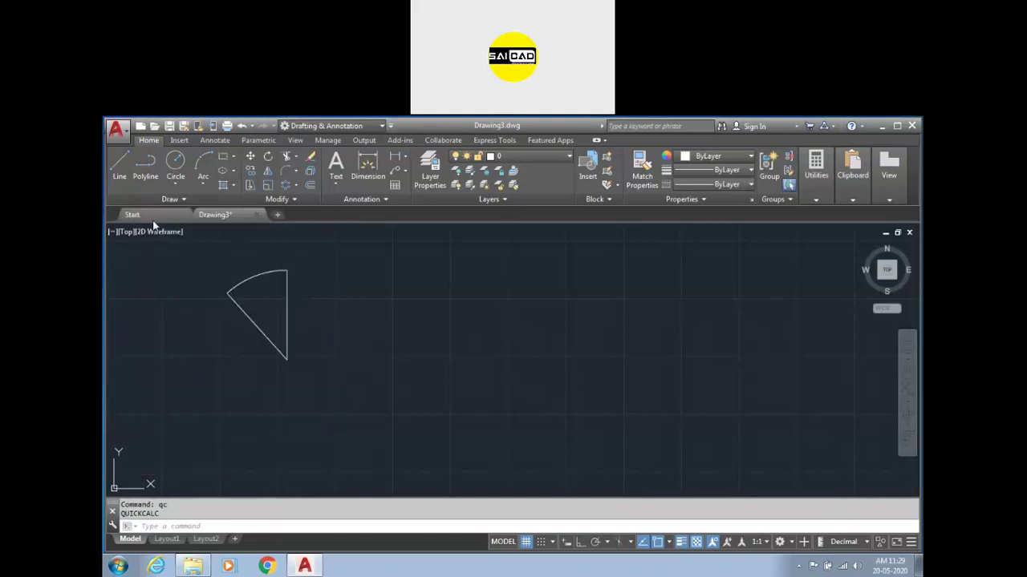
- Select every object in the drawing with Select All, and clear the selection
click(811, 182)
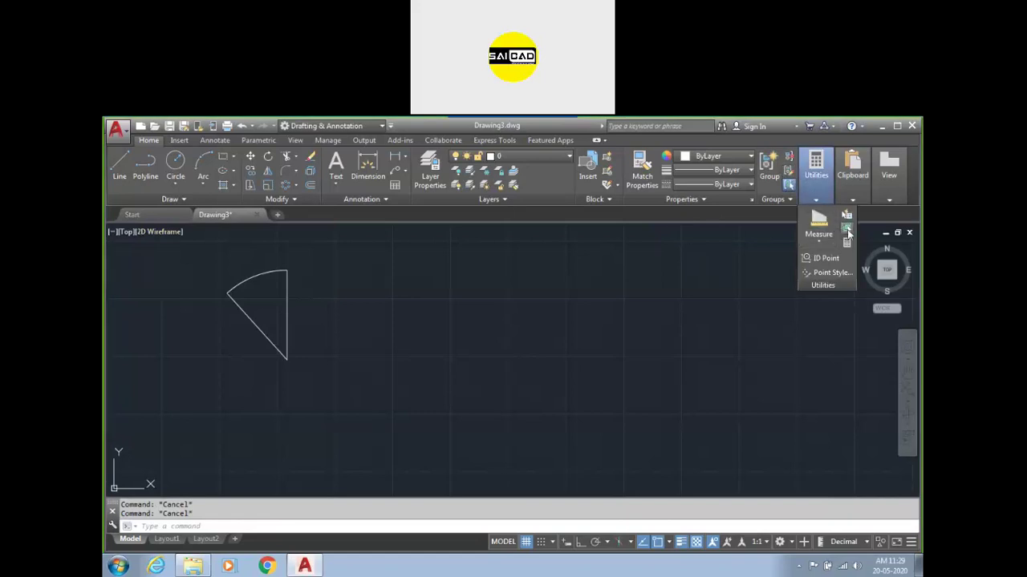
click(848, 233)
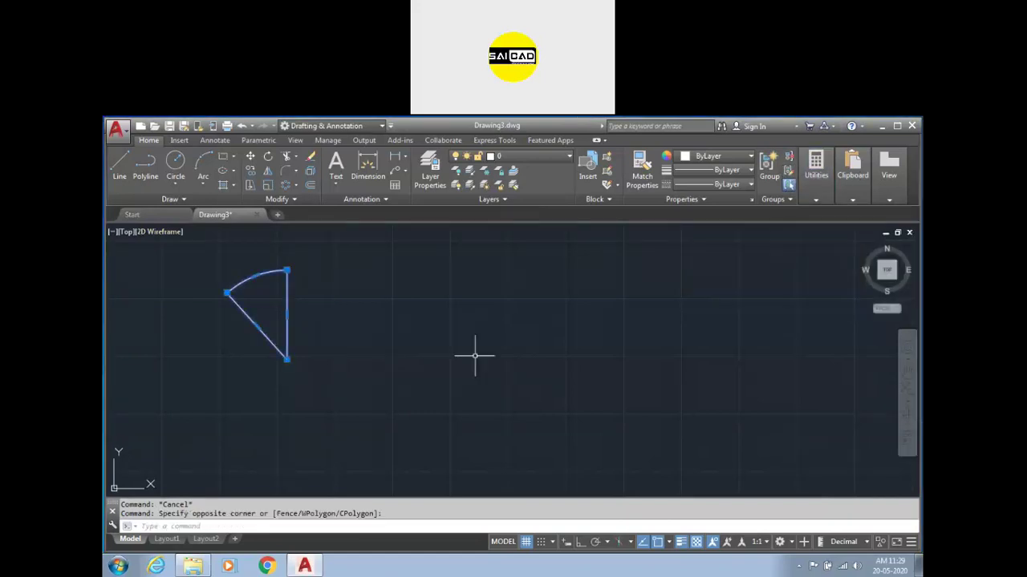
scroll(473, 341, down, 3)
key(Escape)
key(Escape)
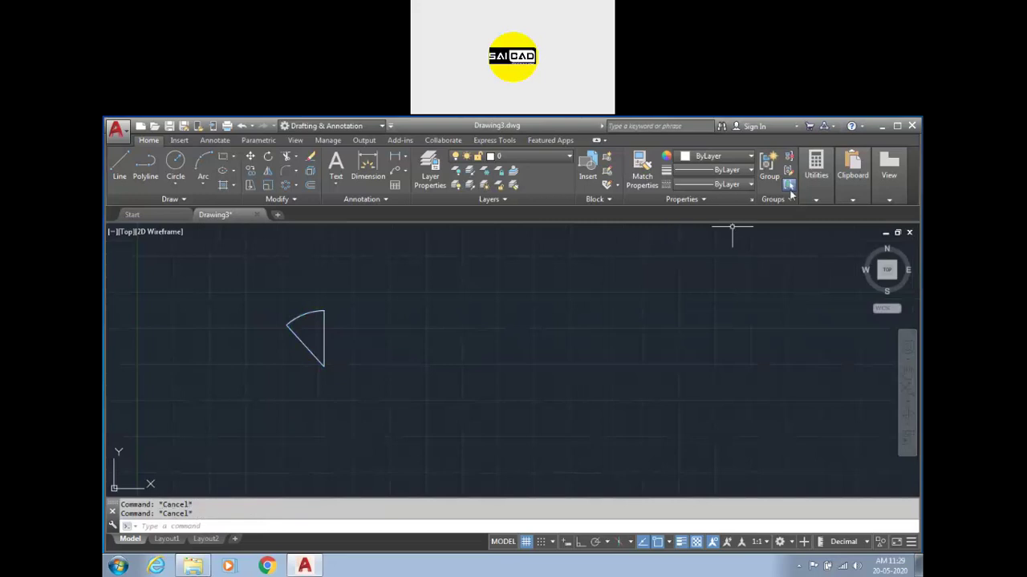
- Place a single point with the POINT command in the empty area right of the sector, and select it
click(828, 182)
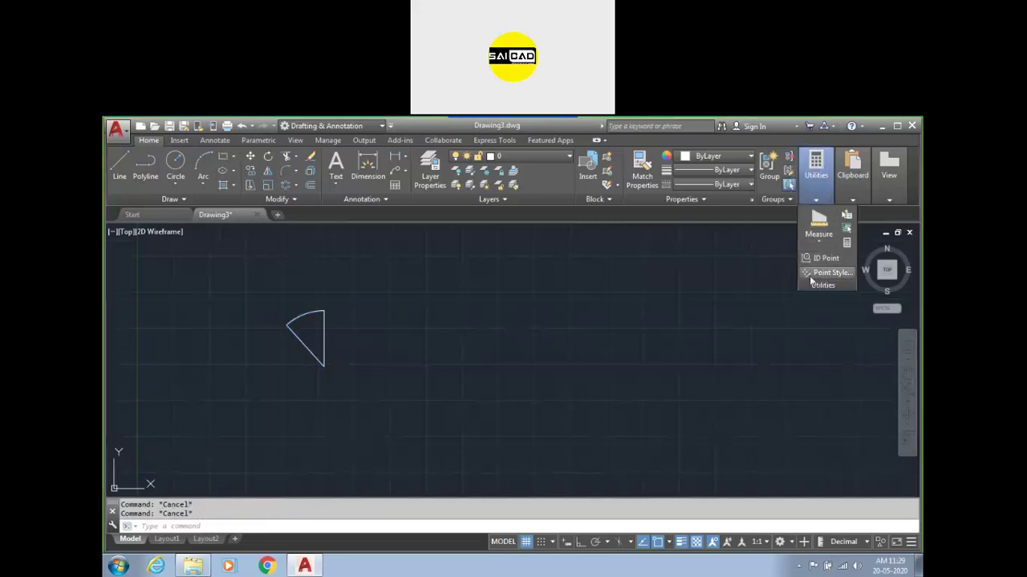
click(605, 319)
scroll(436, 342, down, 4)
scroll(429, 345, up, 3)
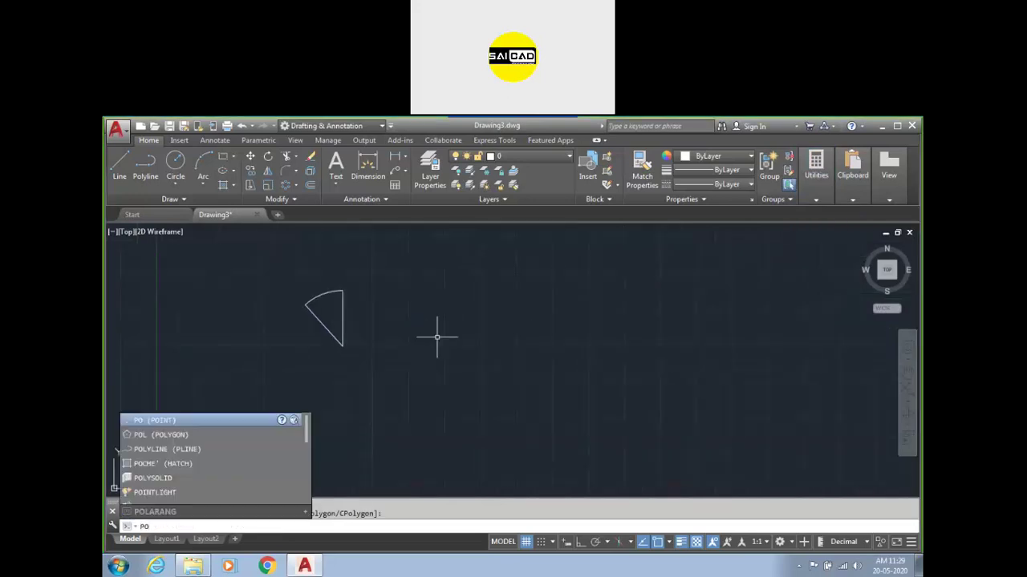
key(Return)
scroll(422, 290, up, 3)
click(434, 255)
click(344, 329)
scroll(346, 333, down, 1)
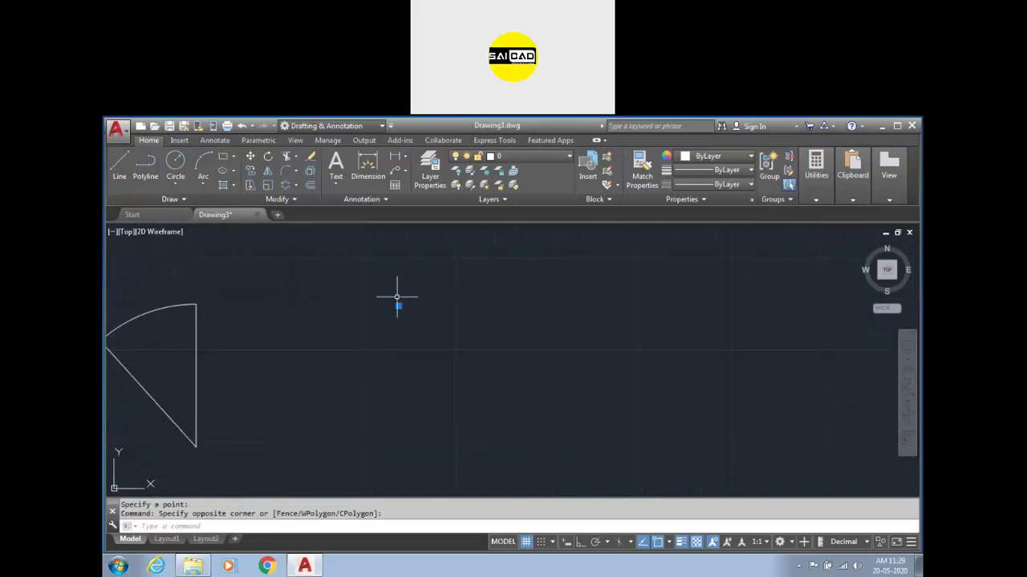
- Set the point style to the square with a plus through it, at 5% size relative to the screen
click(813, 201)
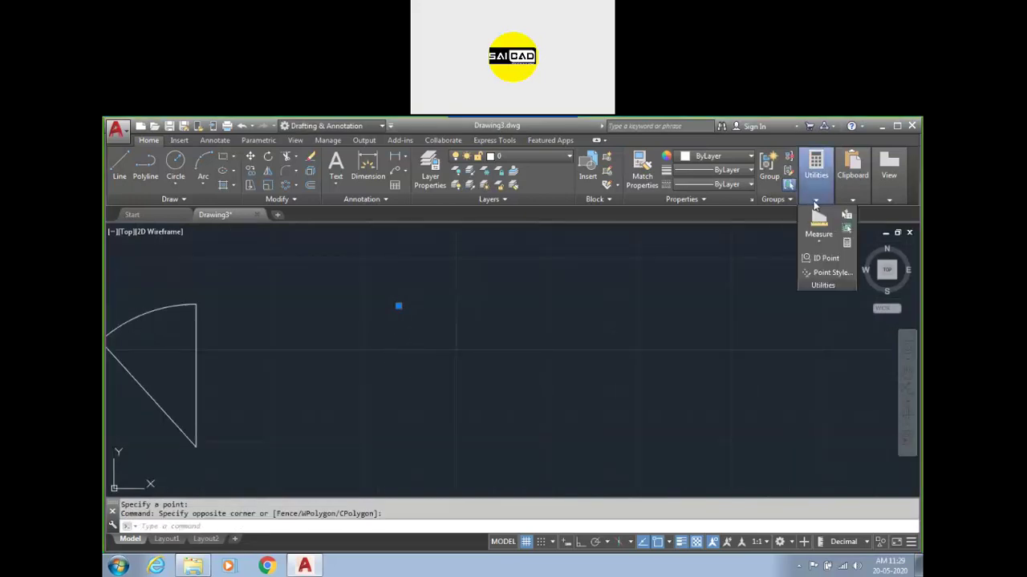
click(829, 273)
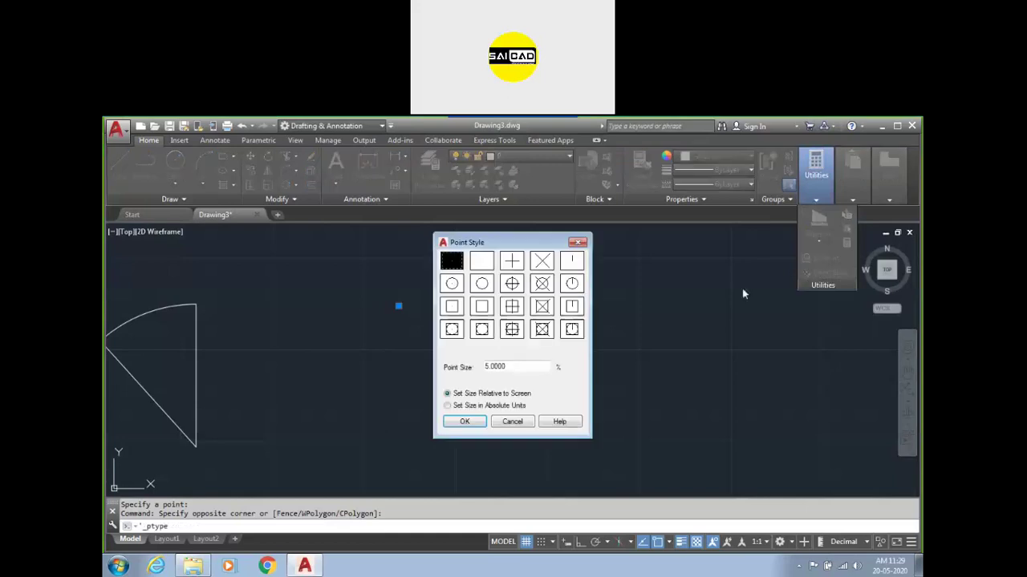
click(512, 308)
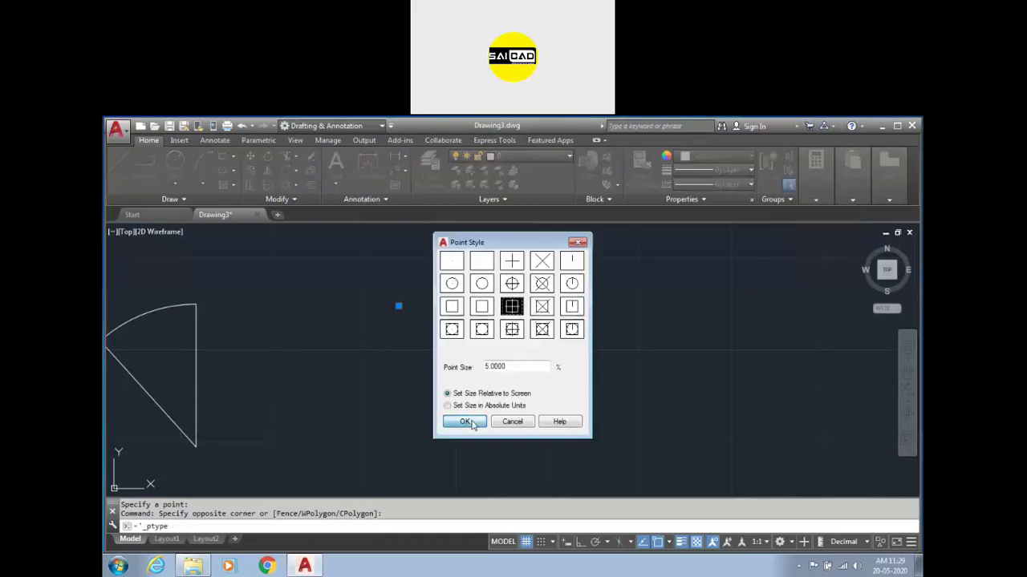
click(465, 422)
click(383, 300)
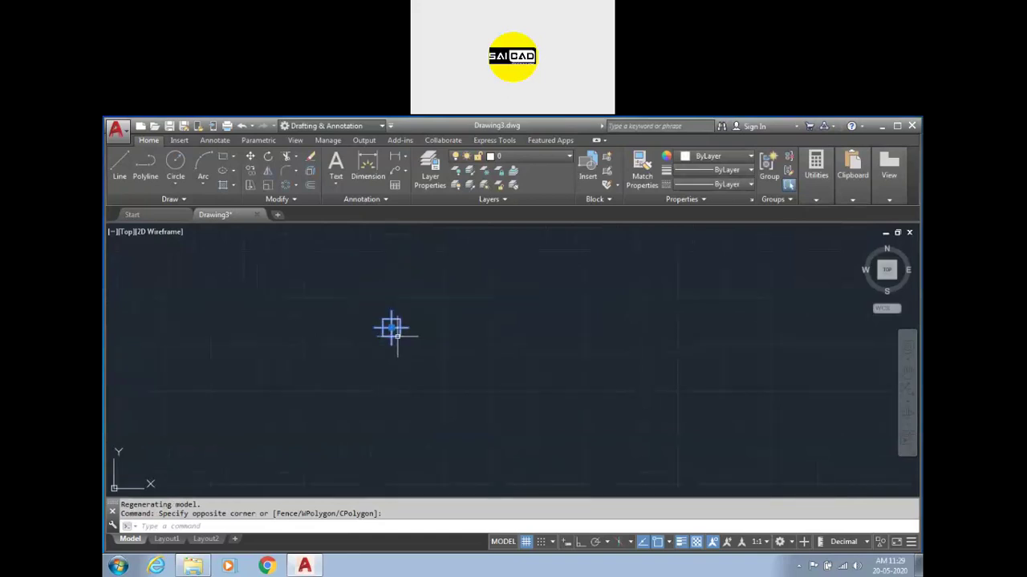
- Place a second point a short distance right of the first one, and select it
text(po)
key(Return)
click(451, 338)
key(Escape)
click(451, 332)
- Set the point style to the plain plus marker and inspect both points at different zoom levels
click(816, 169)
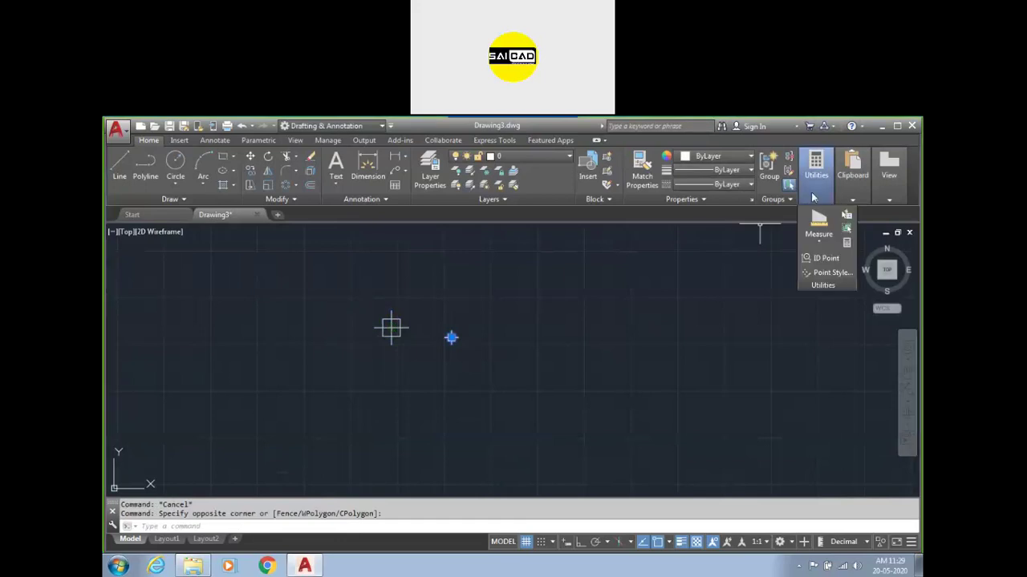
click(830, 273)
click(514, 263)
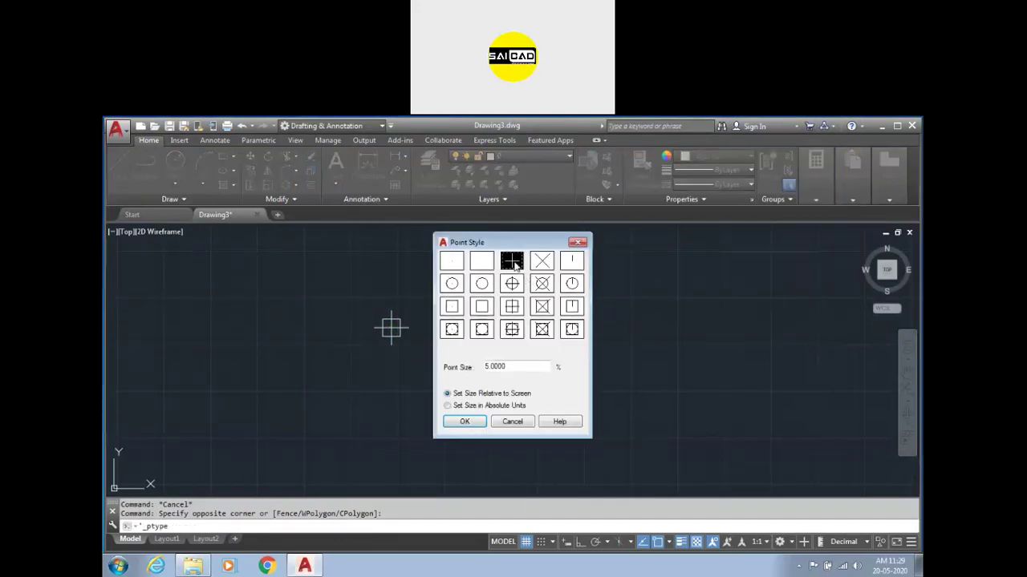
click(466, 423)
click(484, 286)
click(426, 342)
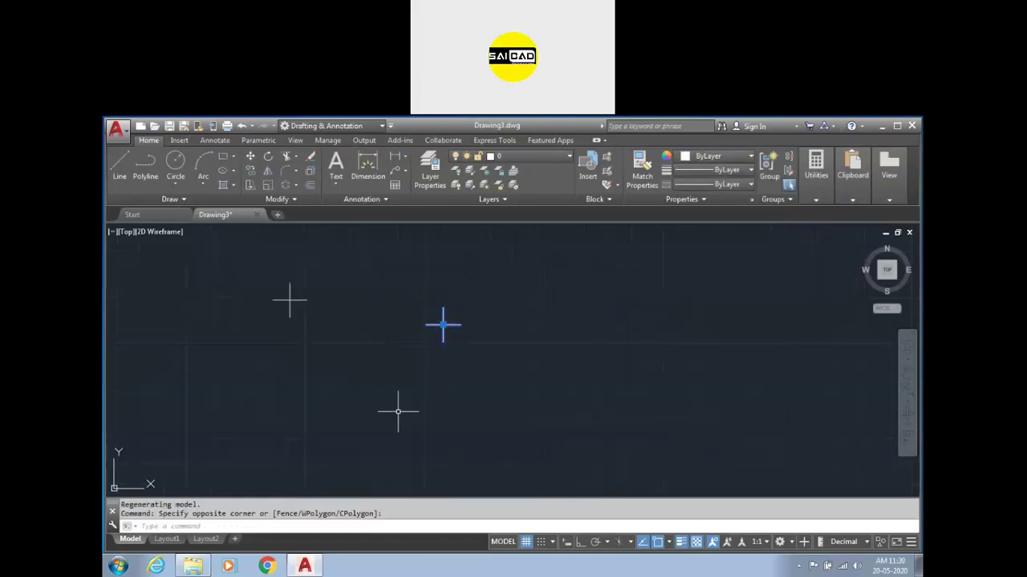
scroll(442, 436, down, 2)
scroll(448, 406, up, 2)
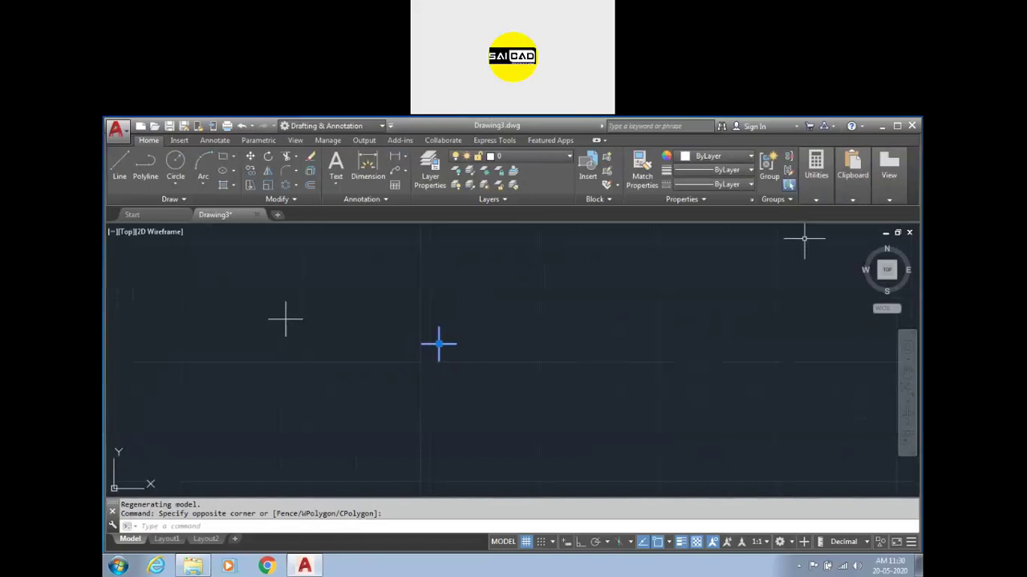
- Copy the second point to the clipboard and paste the copy to the right of the two existing points
click(853, 195)
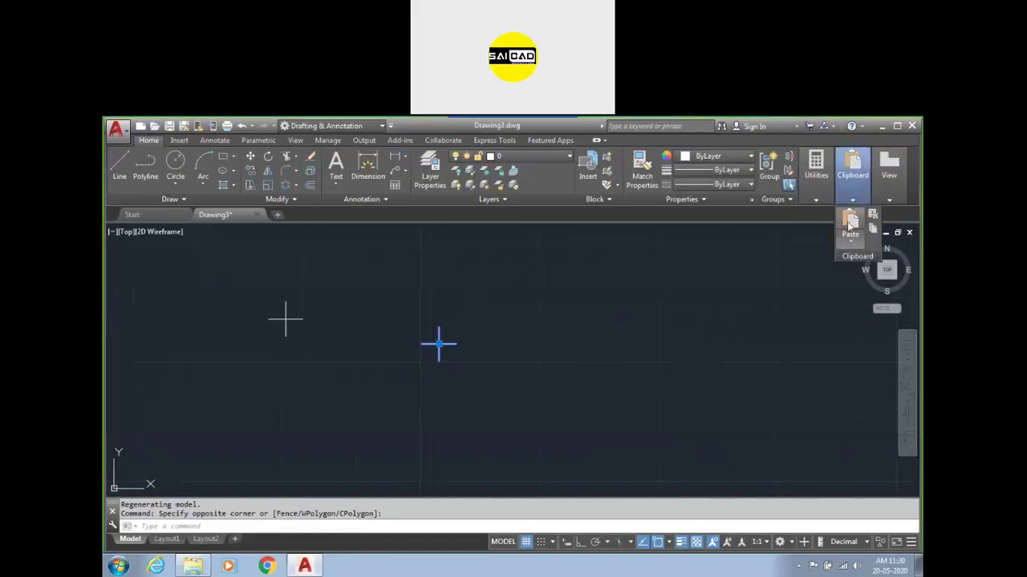
key(Escape)
click(499, 288)
click(381, 390)
key(ctrl+c)
scroll(319, 393, down, 4)
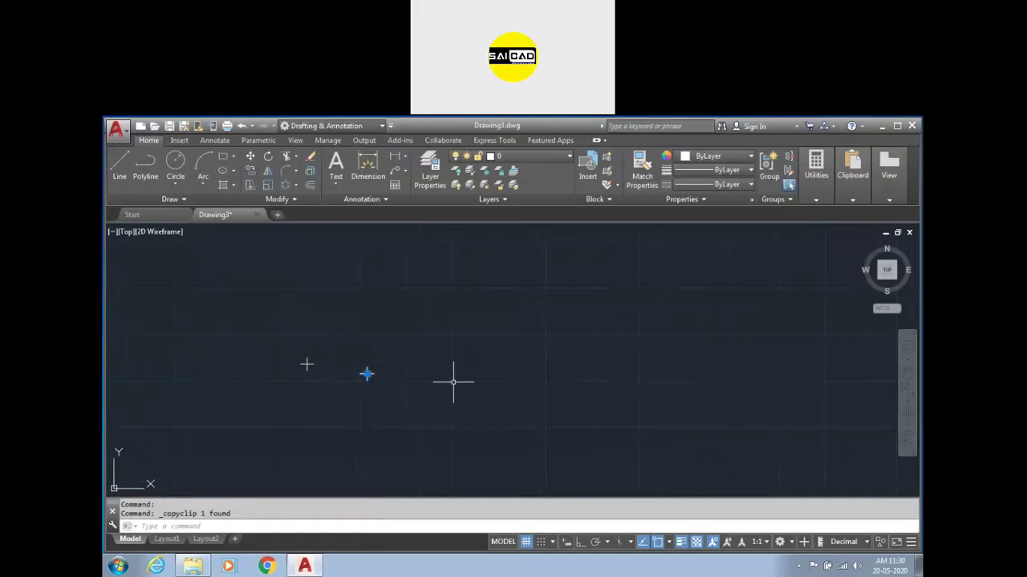
key(ctrl+v)
click(481, 373)
- Select the sector-shaped outline at the far side of the three points and copy it to the clipboard
scroll(434, 367, down, 3)
scroll(522, 356, down, 2)
click(389, 300)
click(229, 475)
key(ctrl+c)
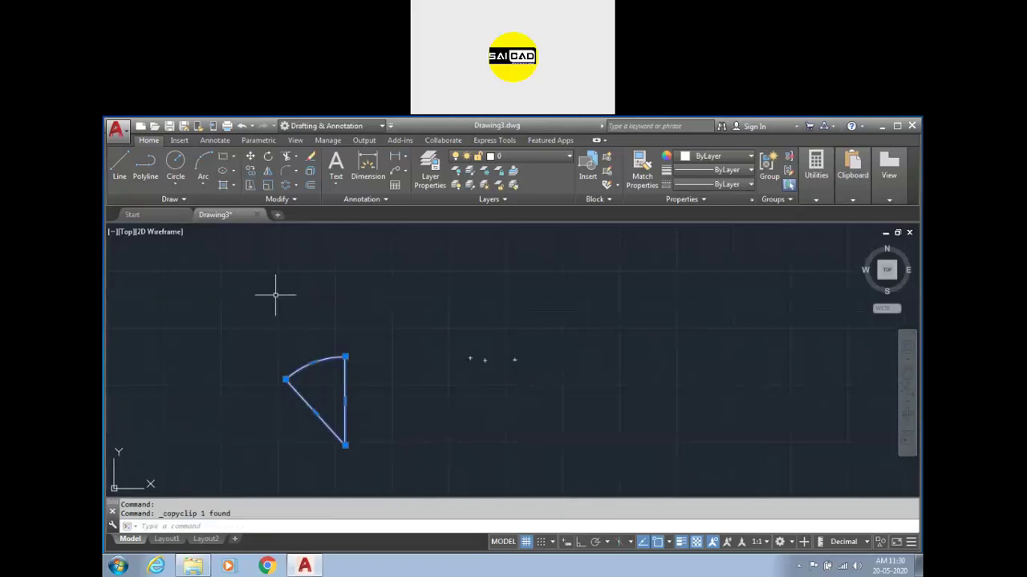
- Create a new drawing, paste the copied sector into it and select the pasted outline
click(278, 214)
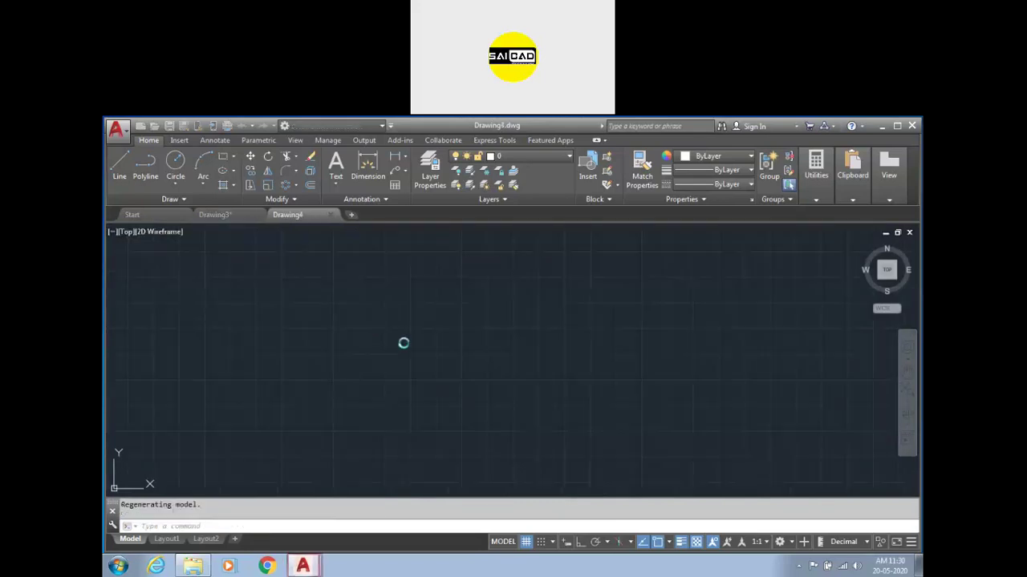
key(ctrl+v)
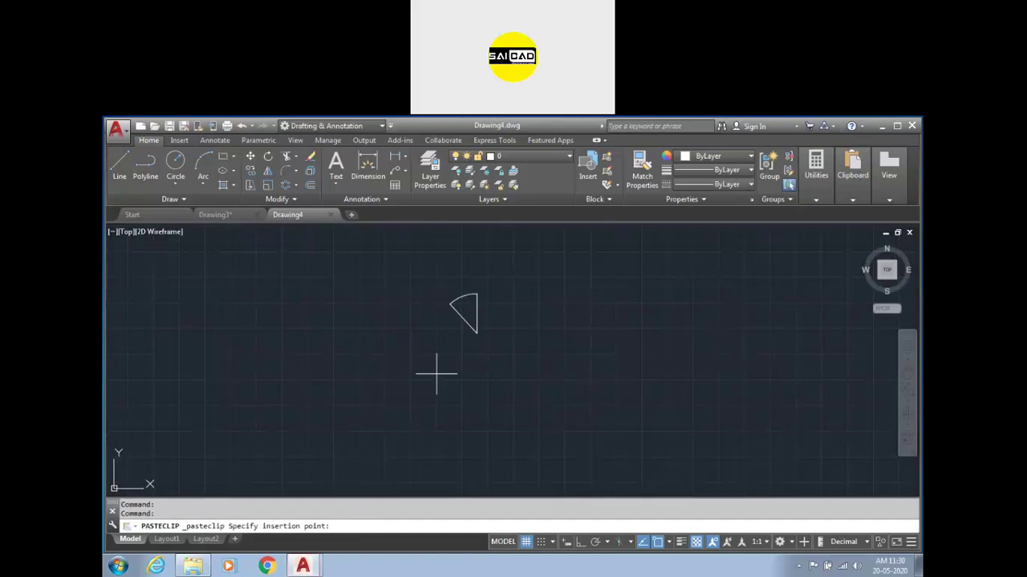
click(425, 314)
click(491, 261)
click(401, 304)
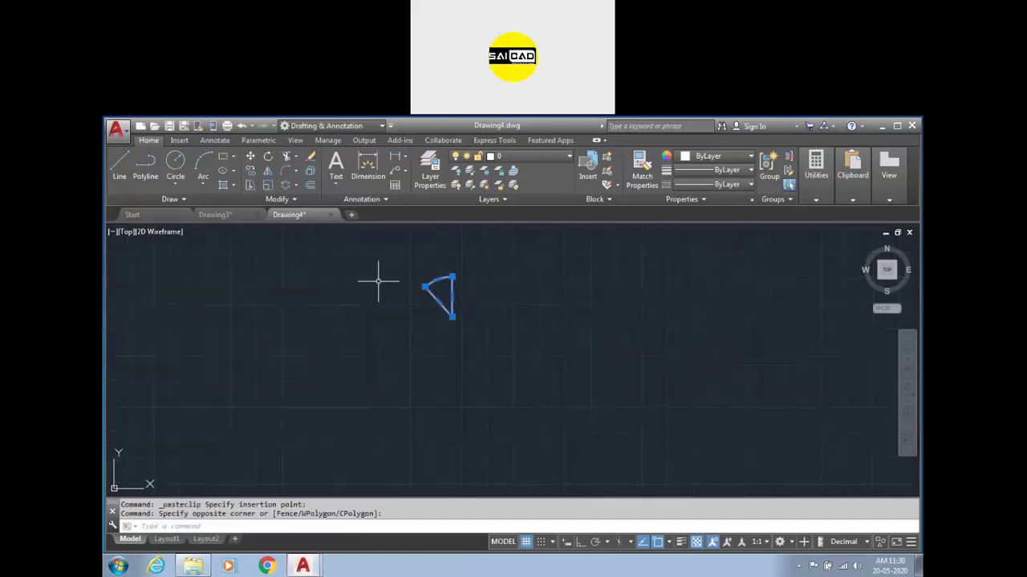
- Switch back to Drawing3
click(226, 215)
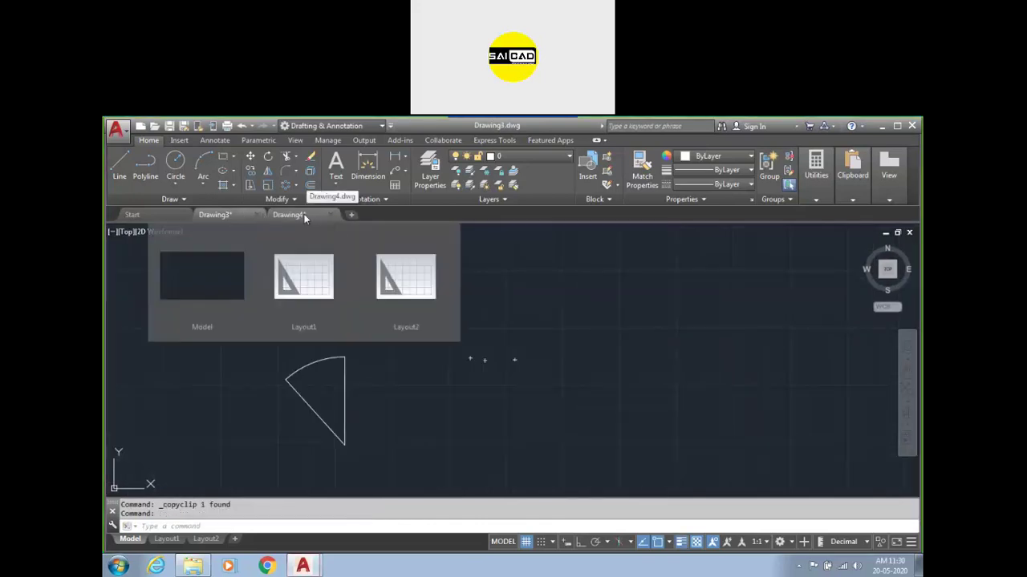
mouse_move(899, 183)
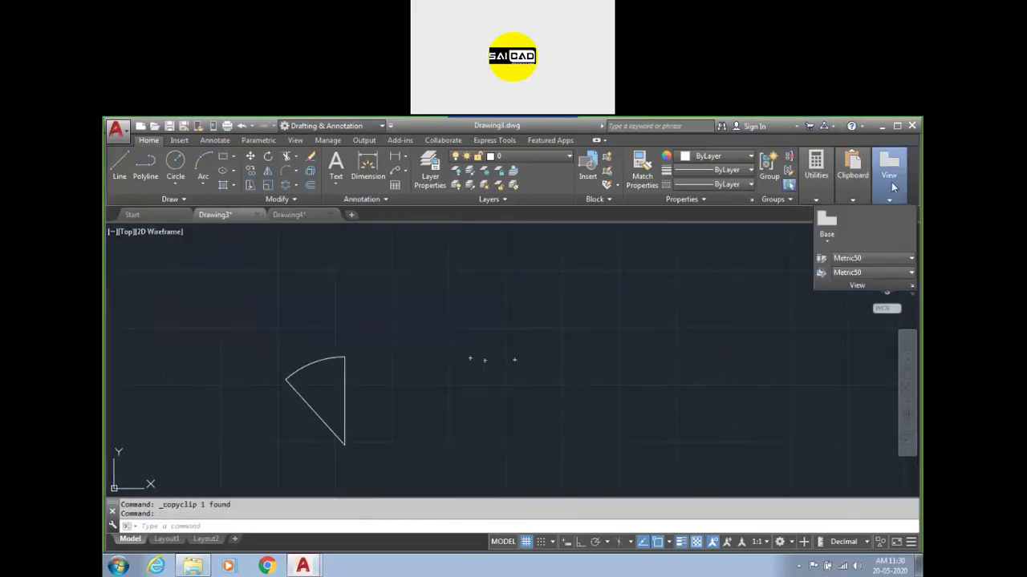
mouse_move(866, 191)
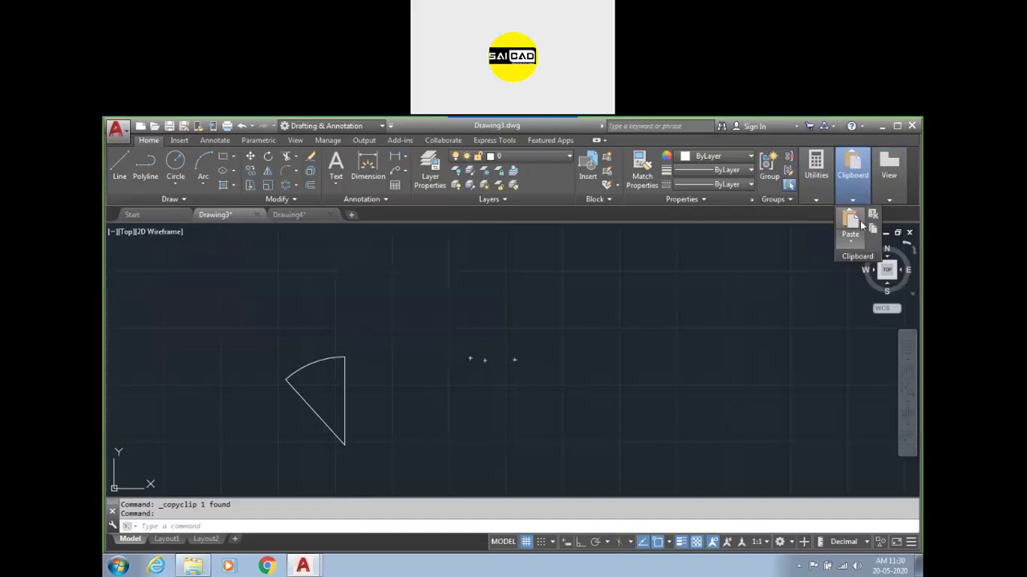
click(559, 313)
click(444, 375)
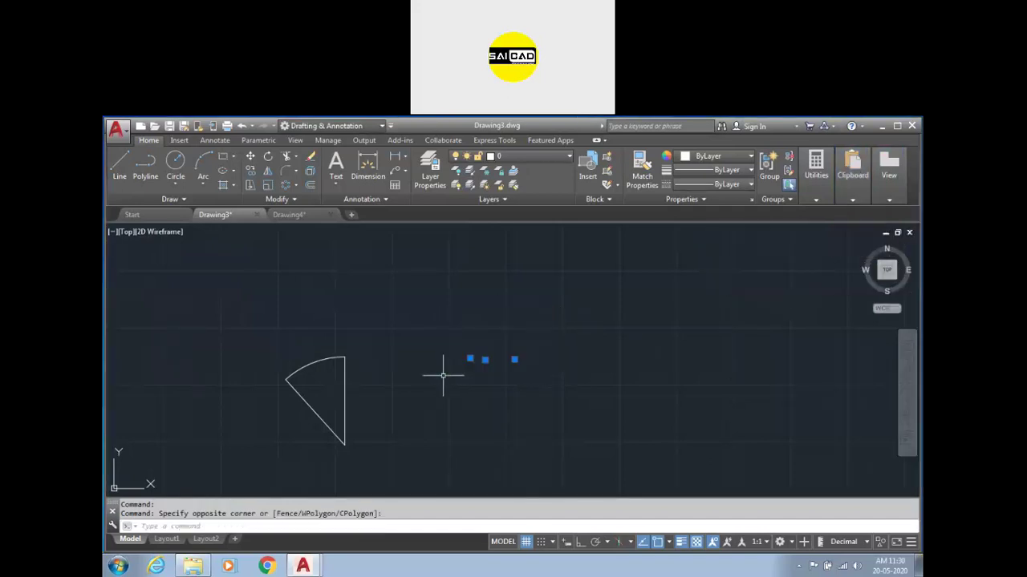
click(382, 311)
click(330, 353)
click(385, 341)
click(289, 407)
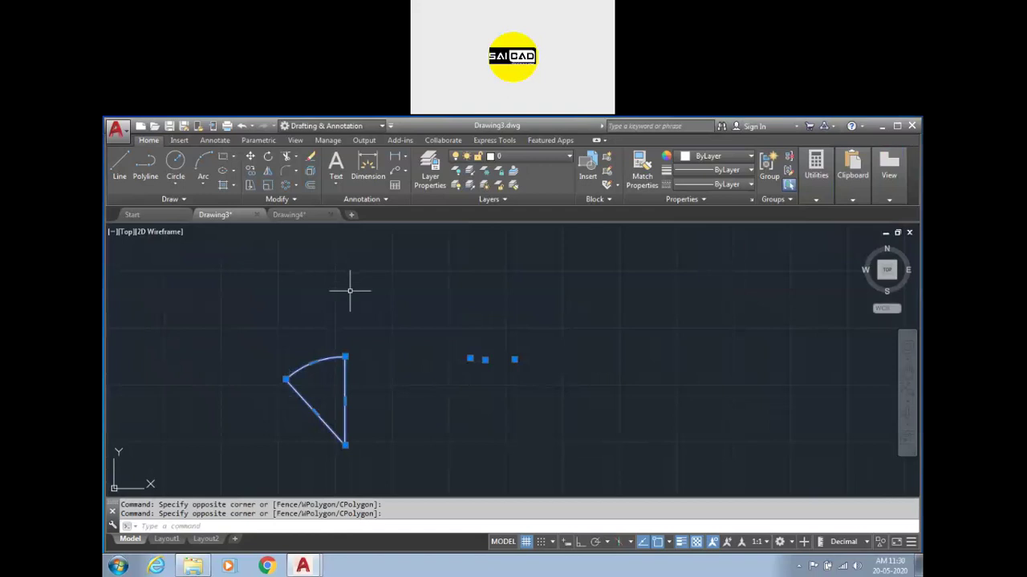
key(Escape)
key(Escape)
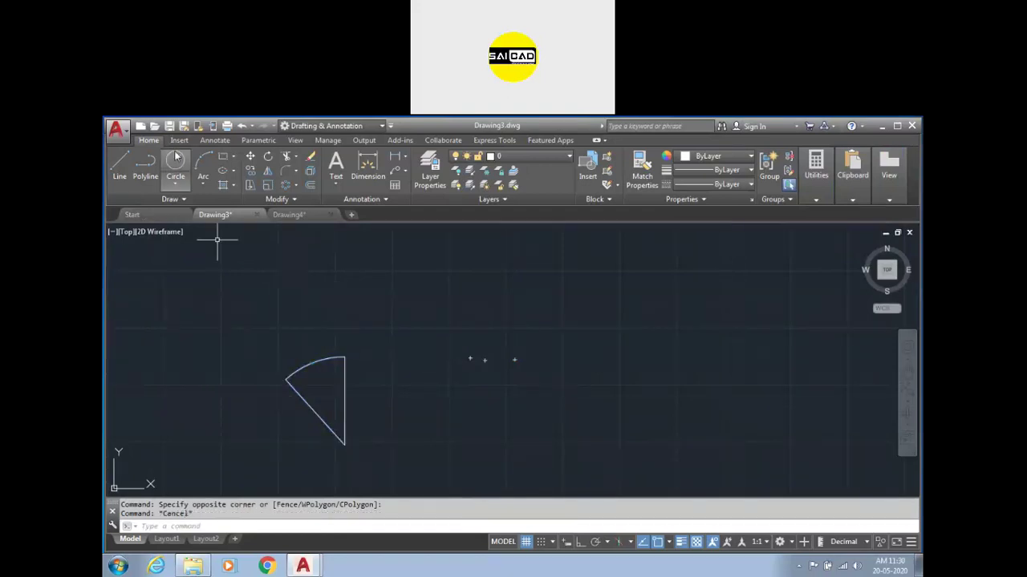
- Copy the sector with the Copy command, placing the duplicate between the original and the three points, slightly higher, and end the command
click(251, 171)
click(336, 253)
click(284, 410)
key(Return)
click(322, 370)
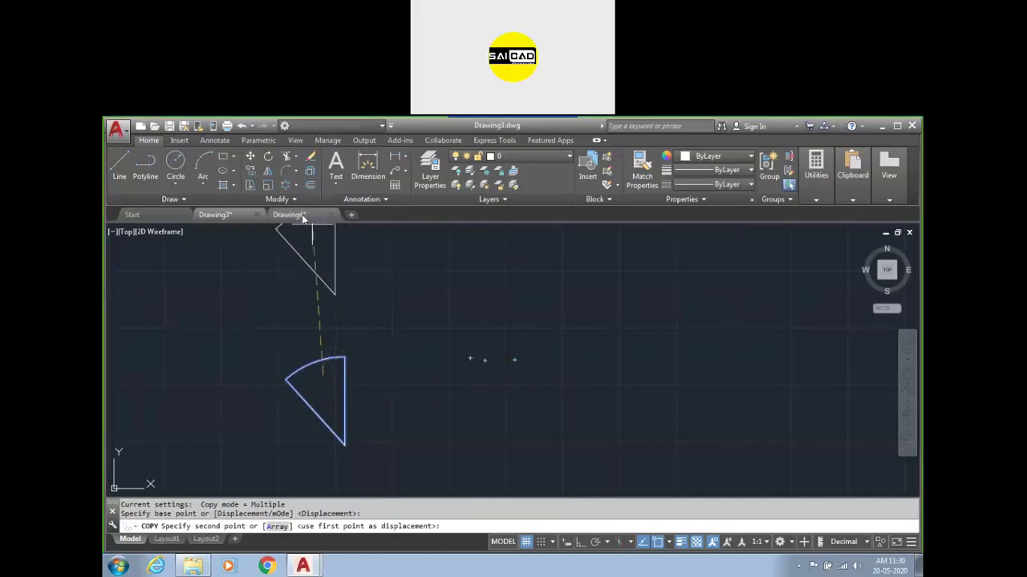
click(415, 315)
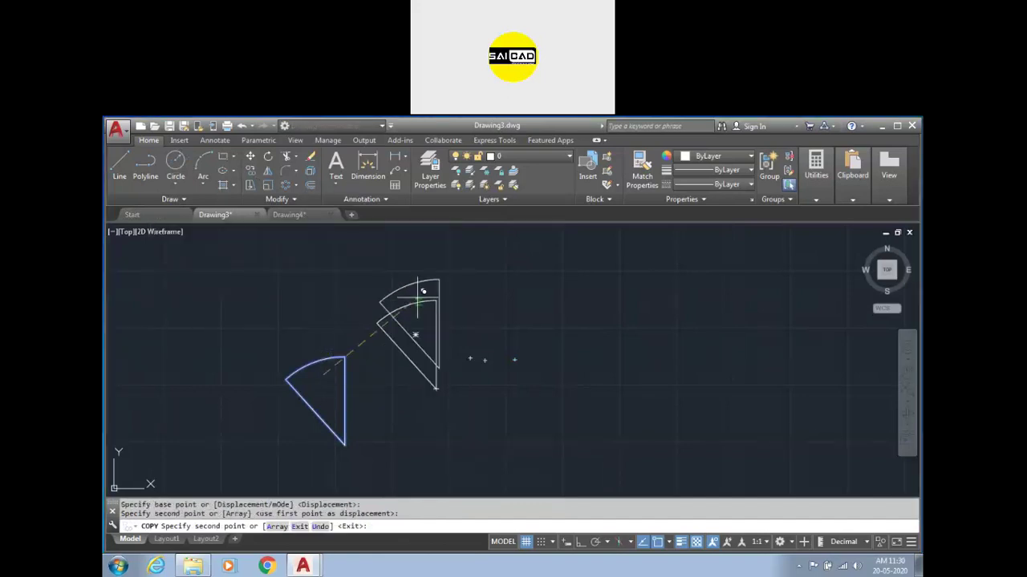
key(Escape)
mouse_move(852, 195)
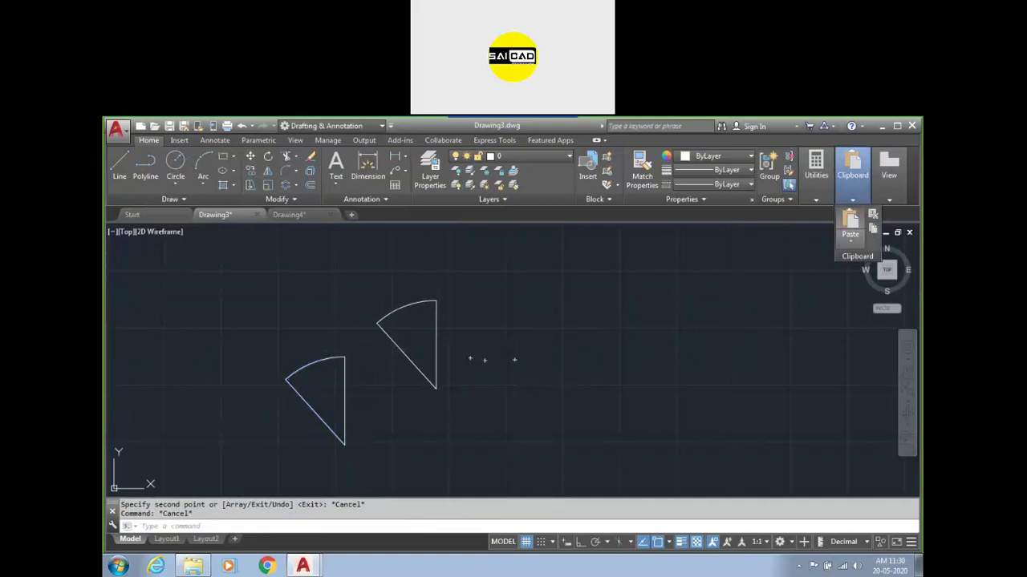
key(Escape)
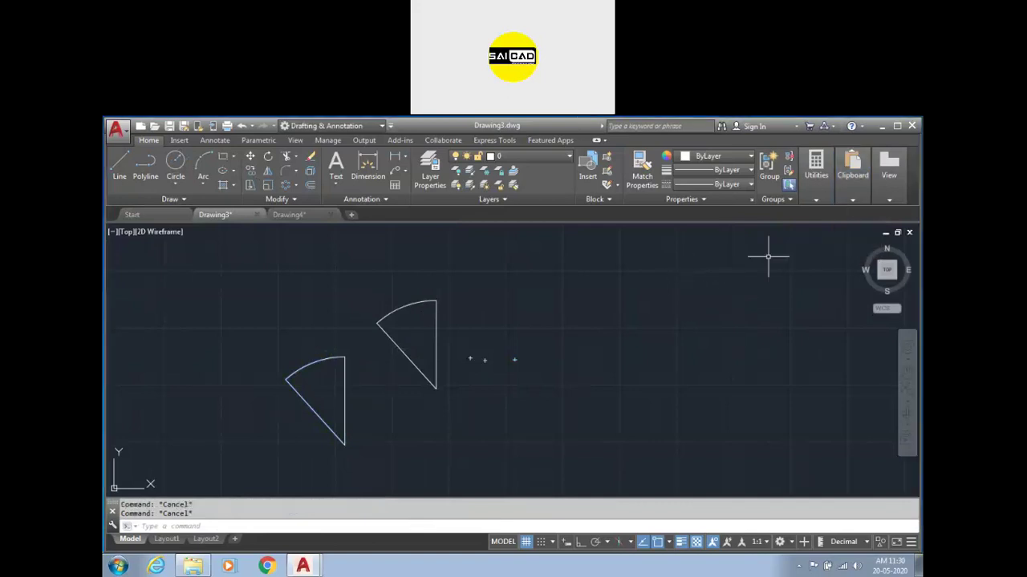
- Look at the Base view options and examine the two sectors and three points at different zoom levels
mouse_move(899, 192)
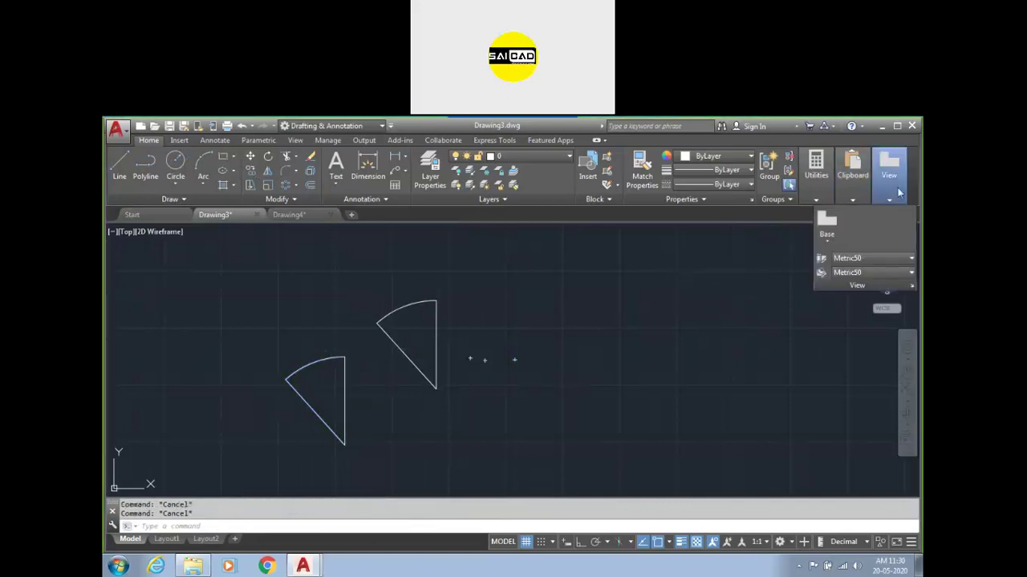
click(829, 243)
scroll(755, 292, down, 5)
scroll(479, 353, up, 7)
scroll(665, 344, down, 4)
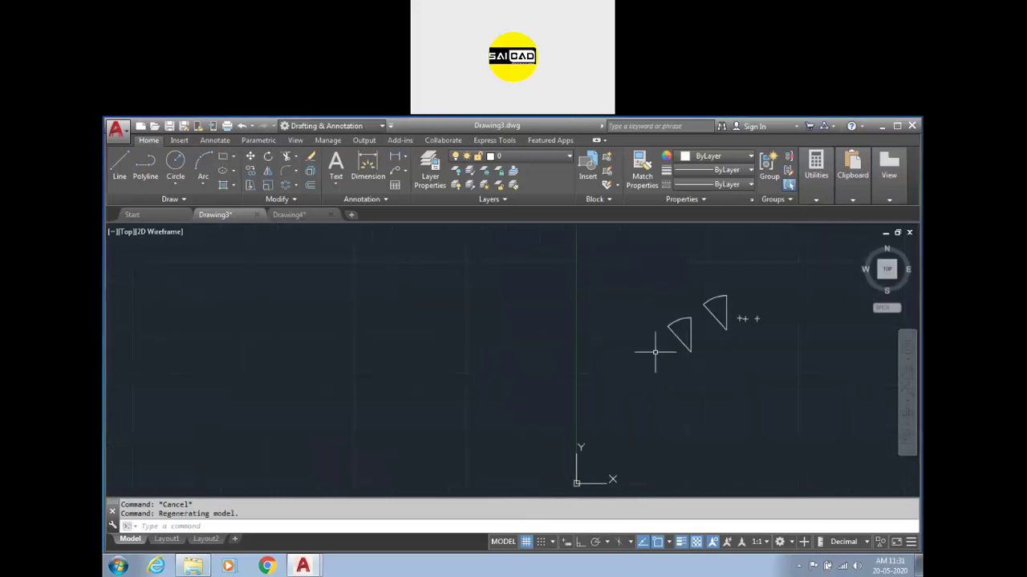
scroll(612, 344, down, 3)
scroll(565, 330, up, 4)
scroll(566, 330, up, 4)
scroll(394, 360, down, 4)
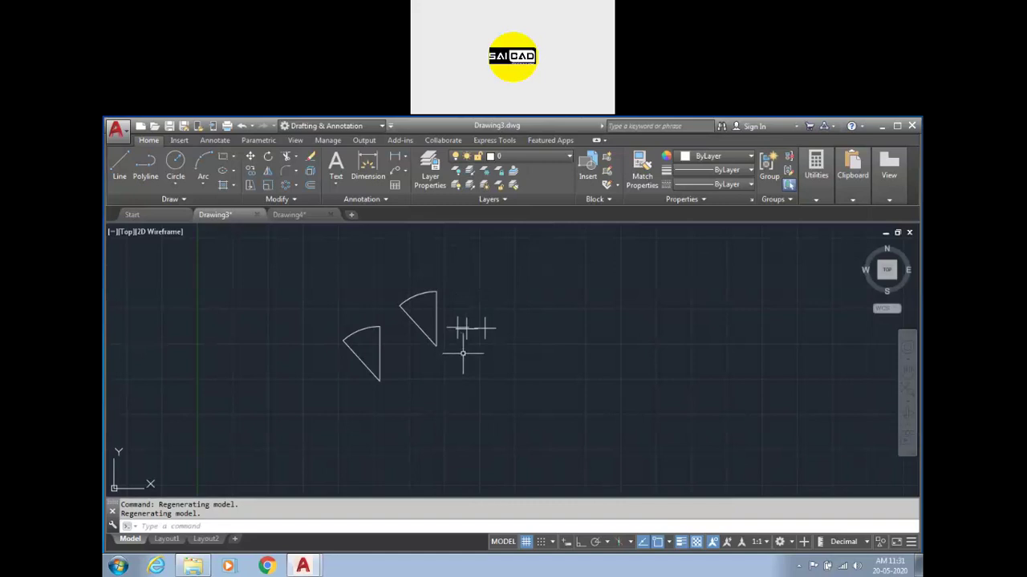
- View the drawing in Layout2 and Layout1 and return to model space
click(207, 539)
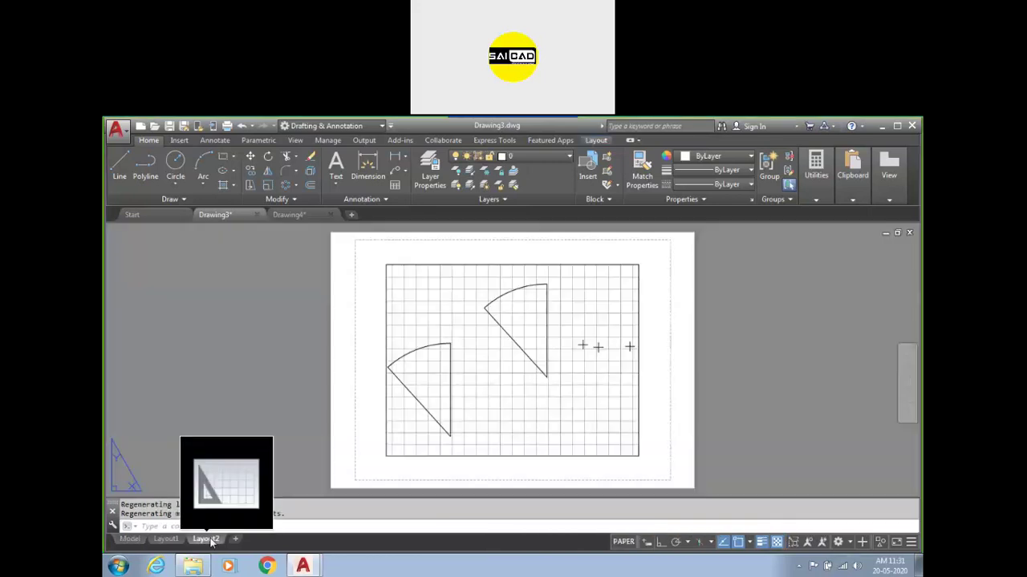
click(166, 539)
click(130, 539)
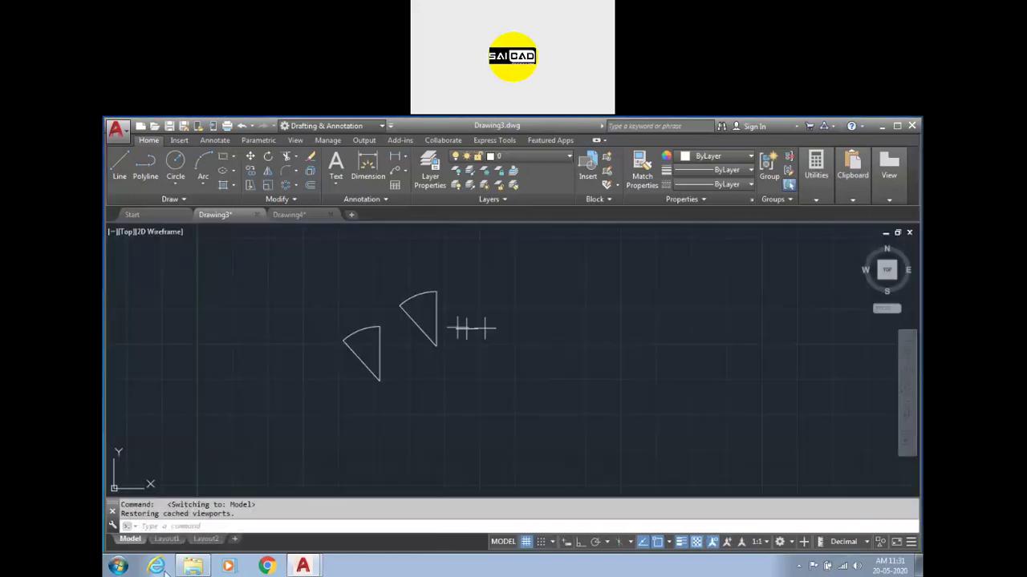
- Switch to Windows Explorer and browse to the Basic folder inside WB > Mech WB on Local Disk (E:) in a maximized window
click(192, 567)
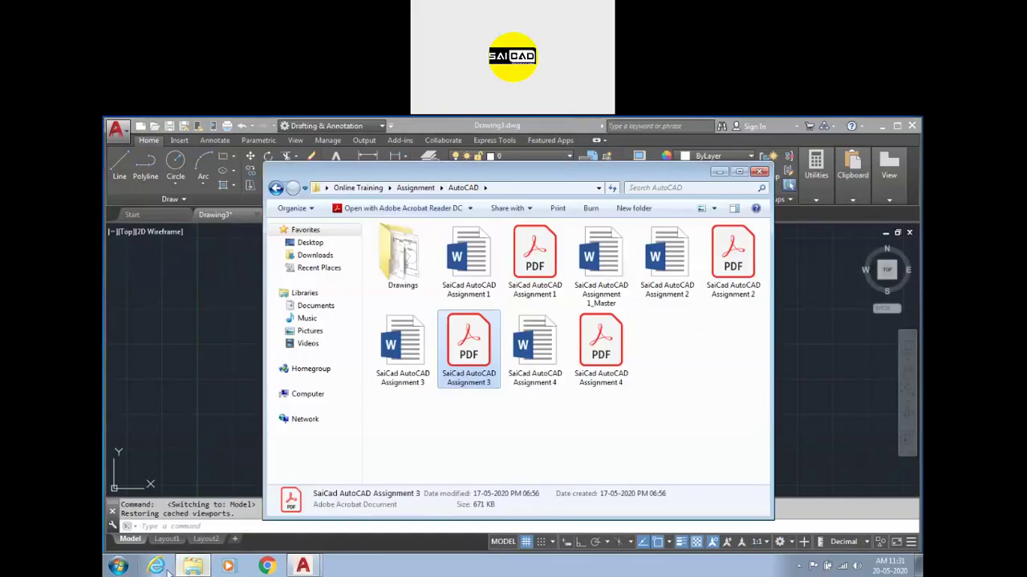
click(378, 464)
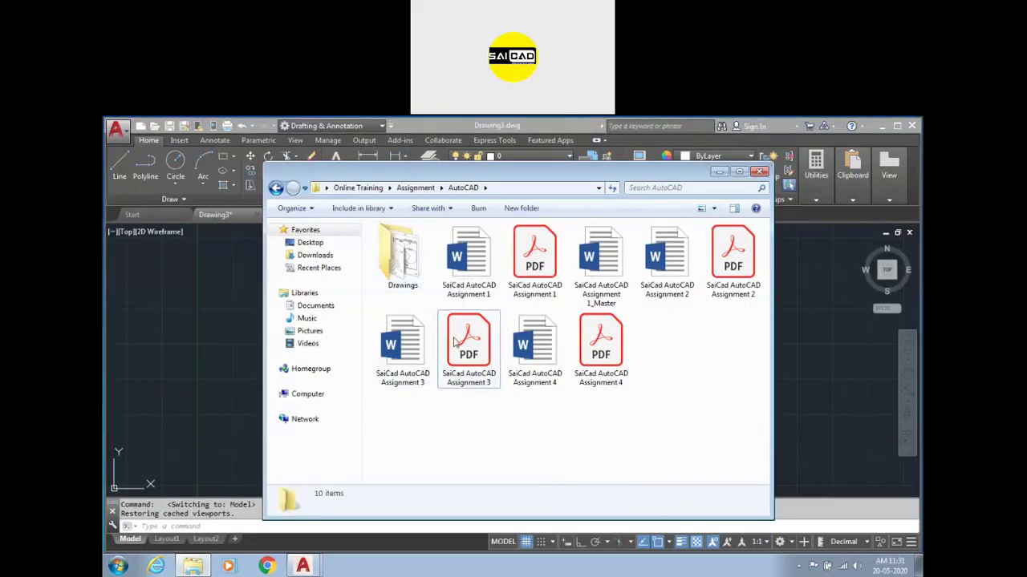
key(super+e)
double_click(554, 268)
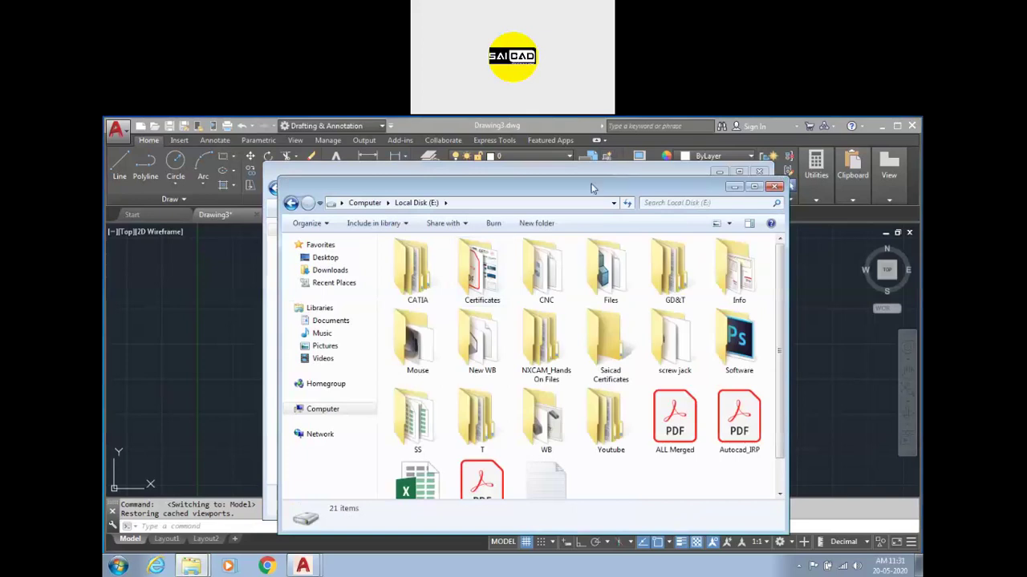
double_click(591, 188)
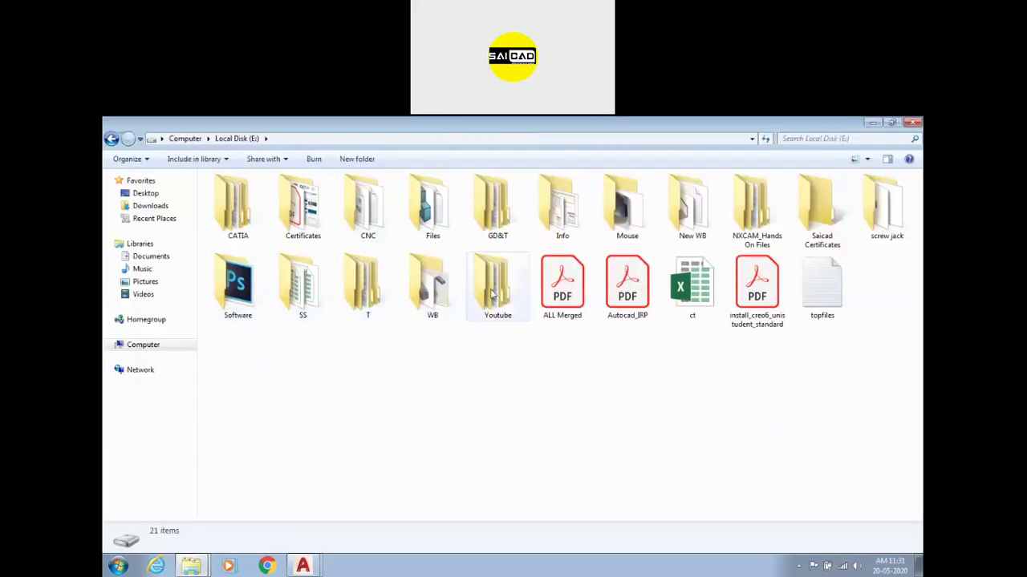
double_click(433, 289)
double_click(303, 207)
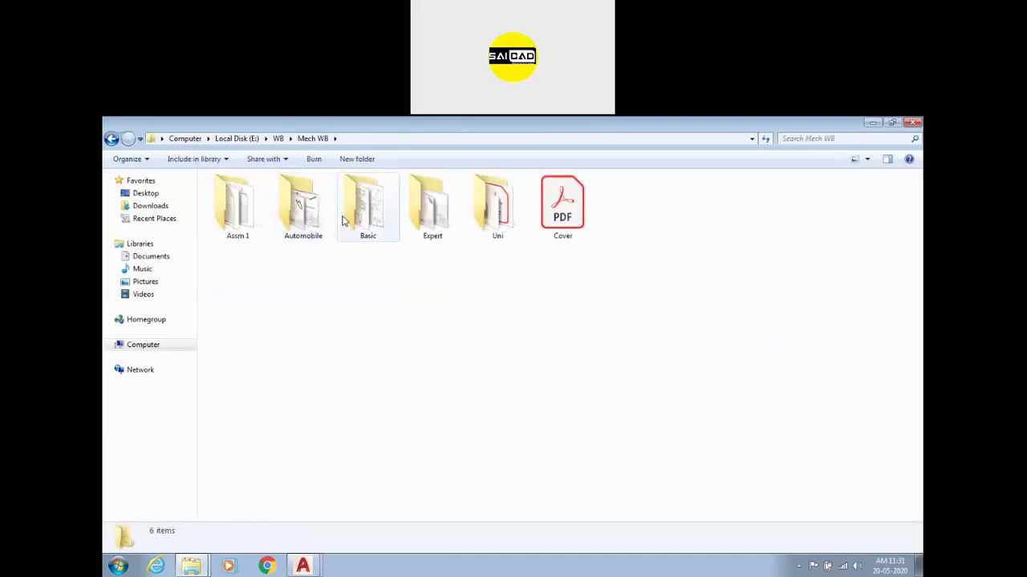
double_click(377, 214)
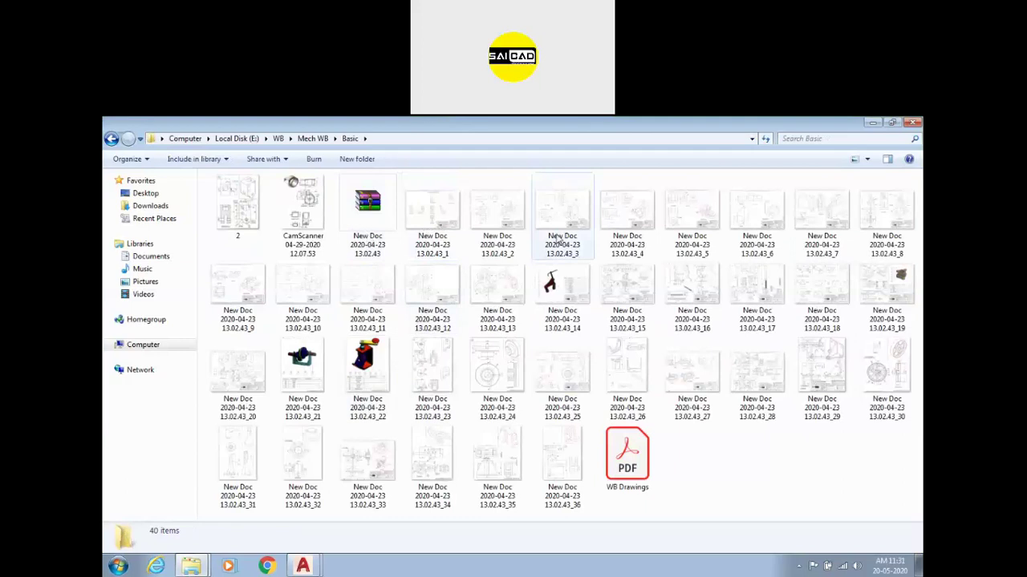
- View the scanned drawings from New Doc 2020-04-23 13.02.43_3 to 13.02.43_6, close the viewer and minimize the Basic folder window
click(571, 228)
double_click(571, 228)
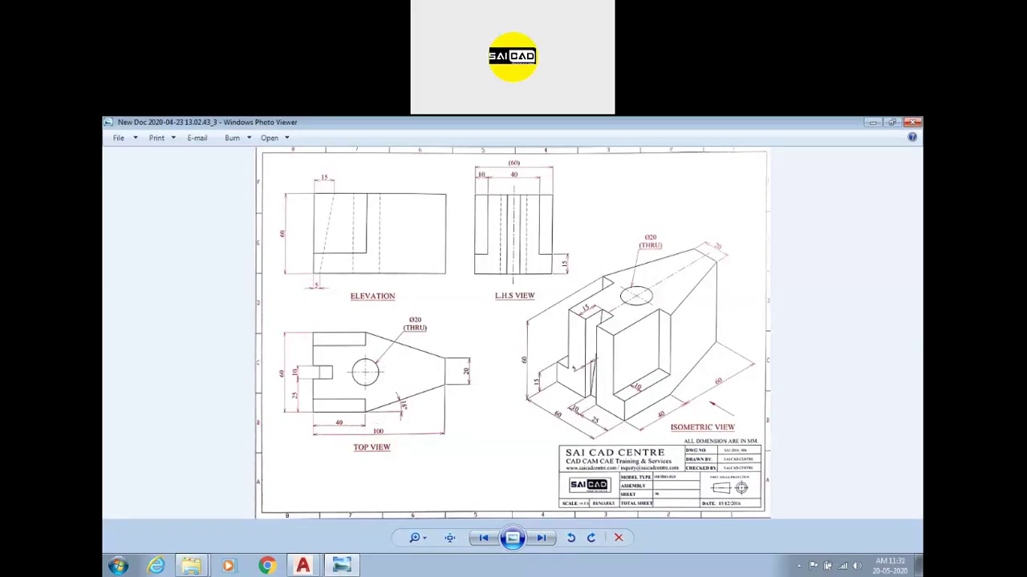
click(543, 538)
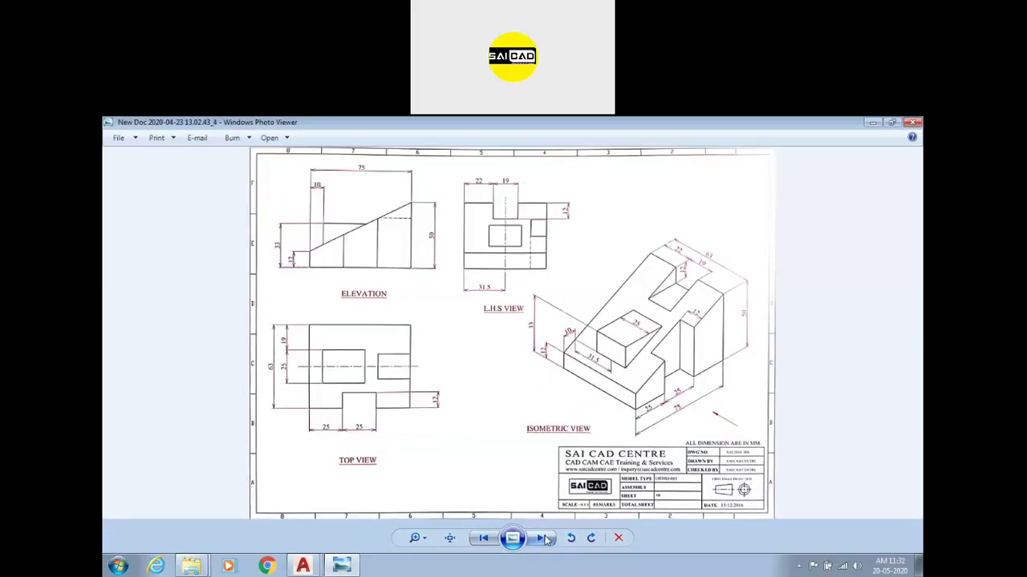
click(542, 539)
click(542, 538)
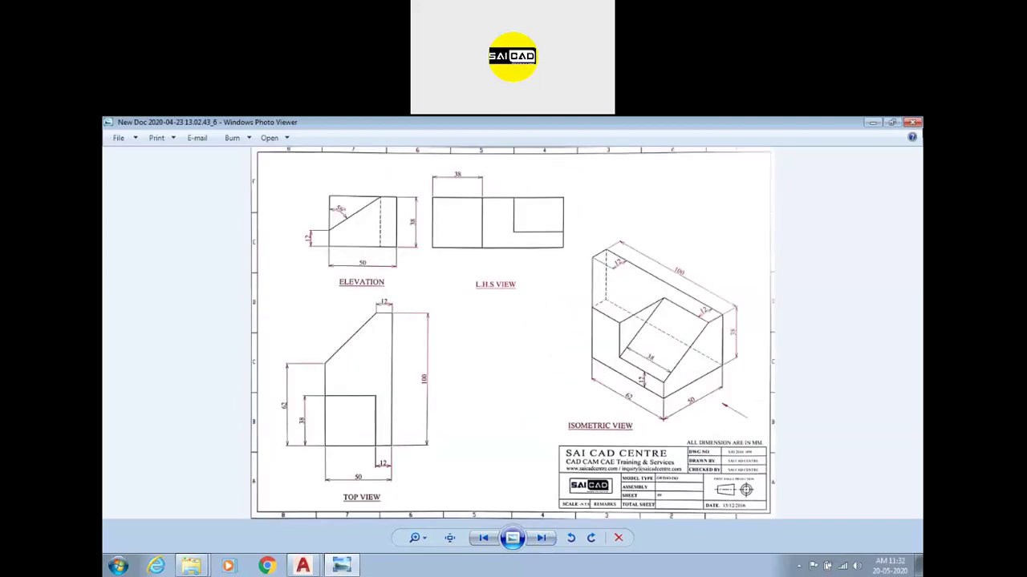
click(913, 123)
click(666, 482)
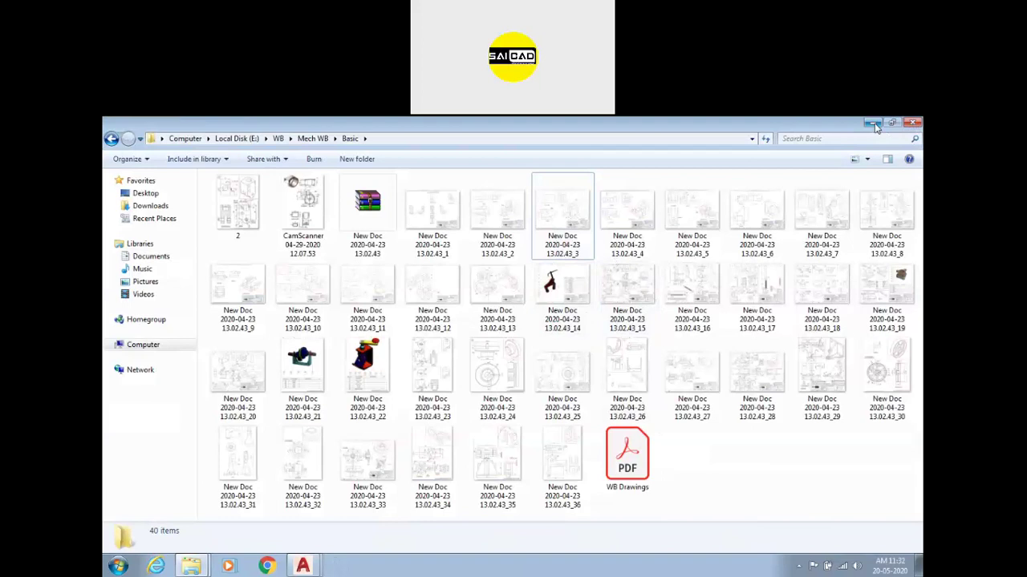
click(873, 123)
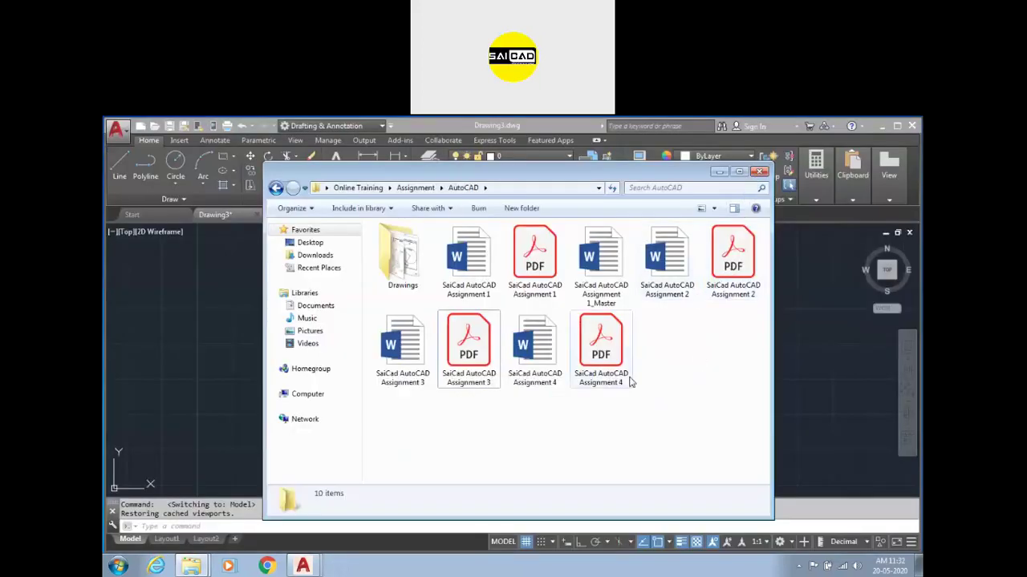
- Open the SaiCad AutoCAD Assignment 4 PDF and examine the round table exercise and the start of the second exercise on page 2
double_click(603, 352)
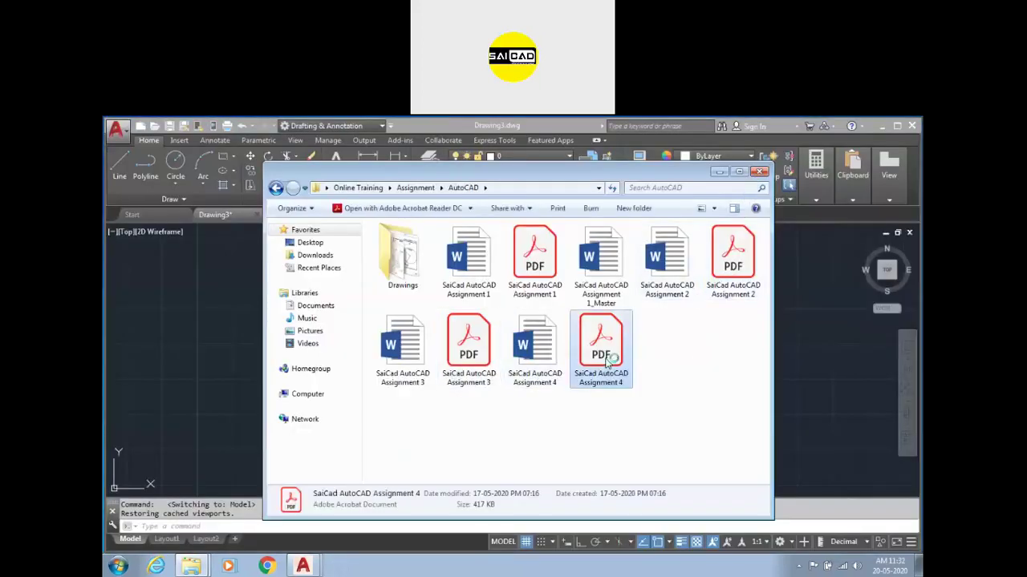
scroll(585, 337, down, 15)
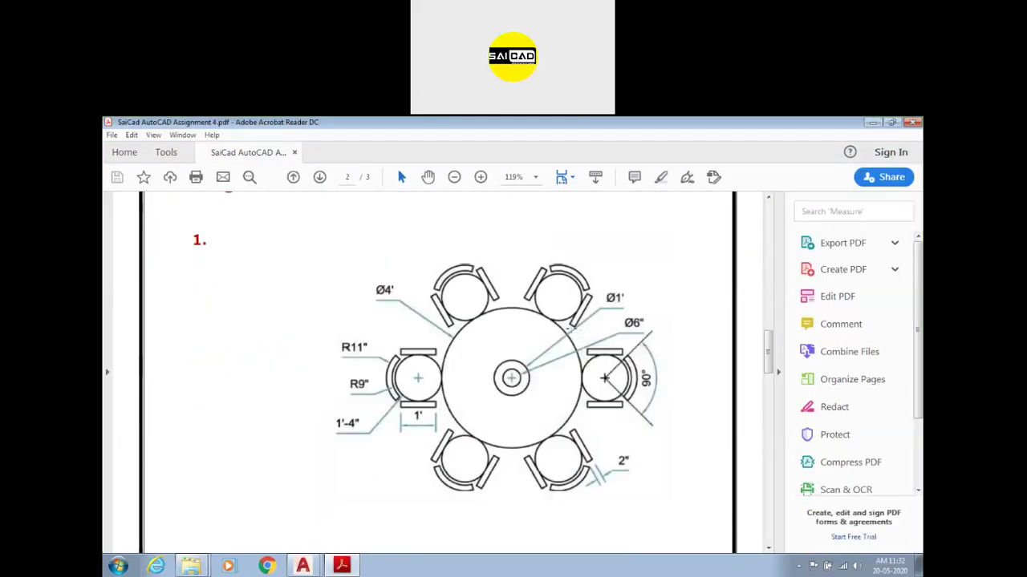
ctrl+scroll(446, 363, down, 1)
ctrl+scroll(446, 363, down, 1)
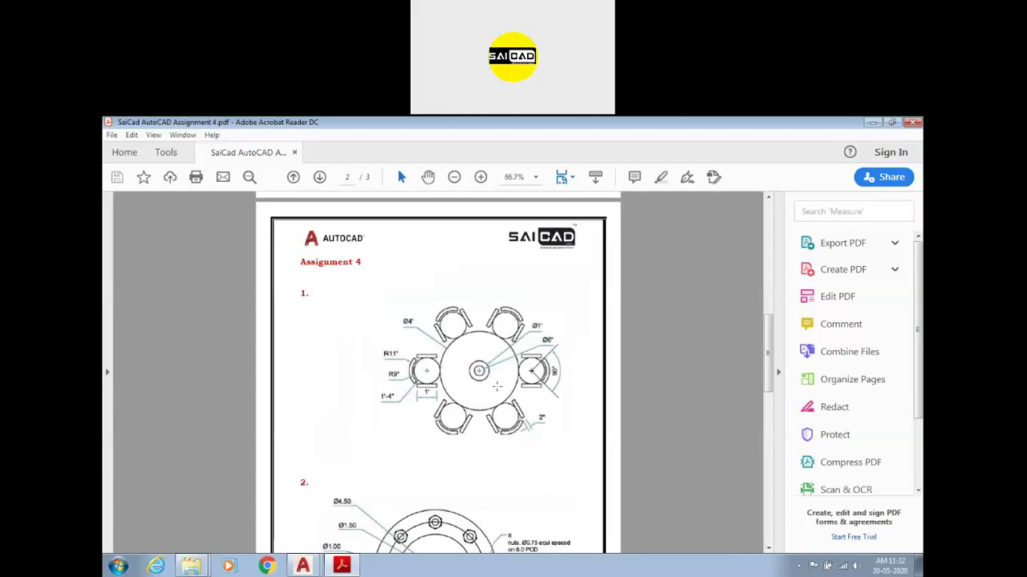
ctrl+scroll(499, 394, up, 2)
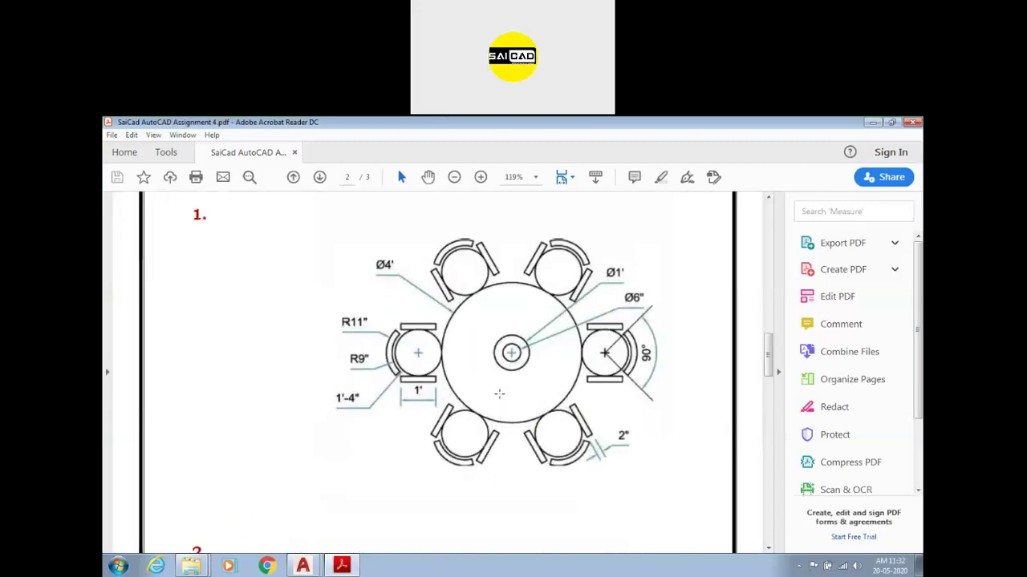
scroll(548, 295, down, 3)
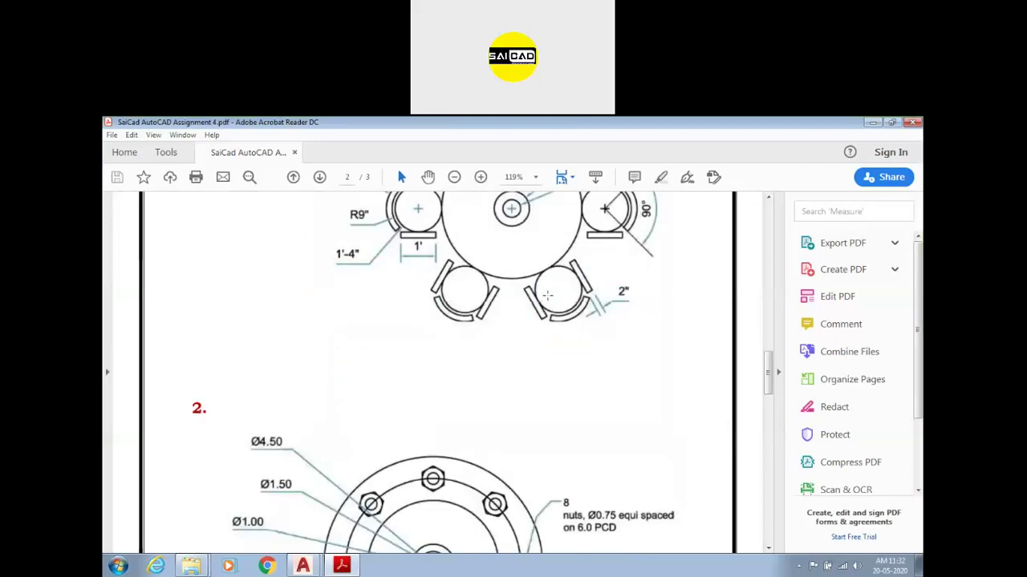
- Examine the dimensions and nut pattern of the circular flange in exercise 2 on page 2 of the assignment
ctrl+scroll(534, 318, down, 2)
scroll(534, 318, up, 4)
scroll(534, 311, down, 3)
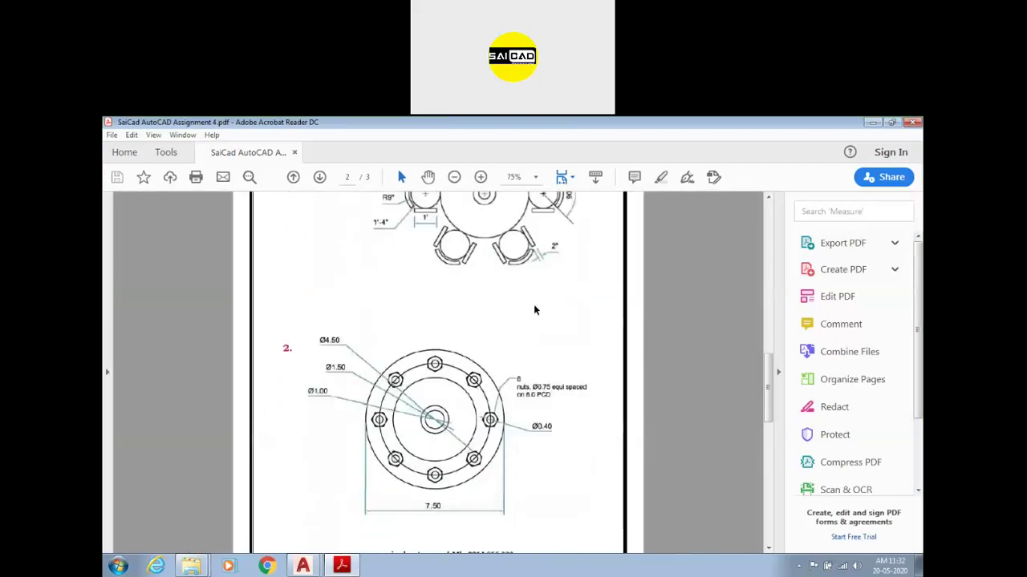
ctrl+scroll(473, 253, up, 4)
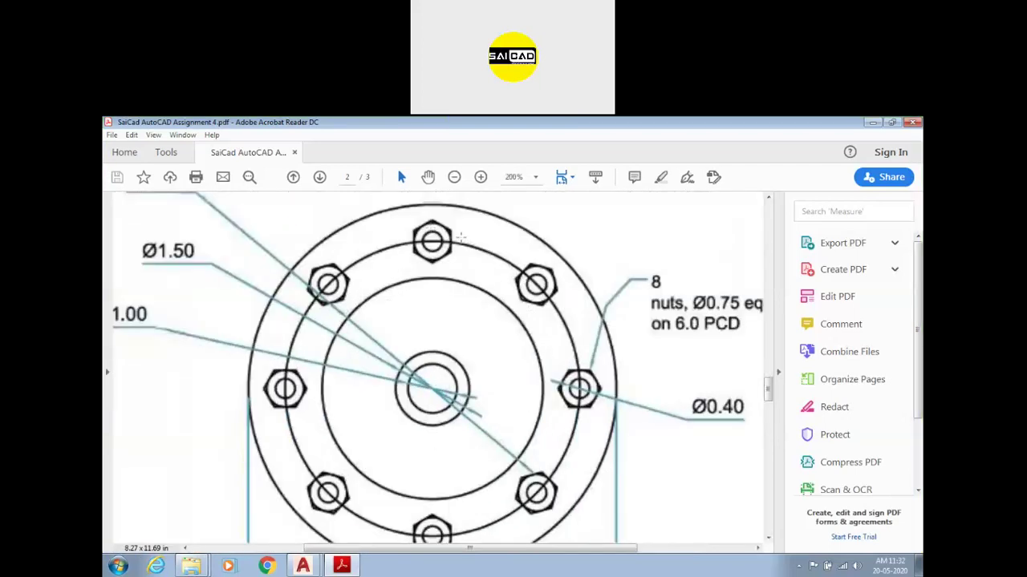
ctrl+scroll(473, 253, down, 2)
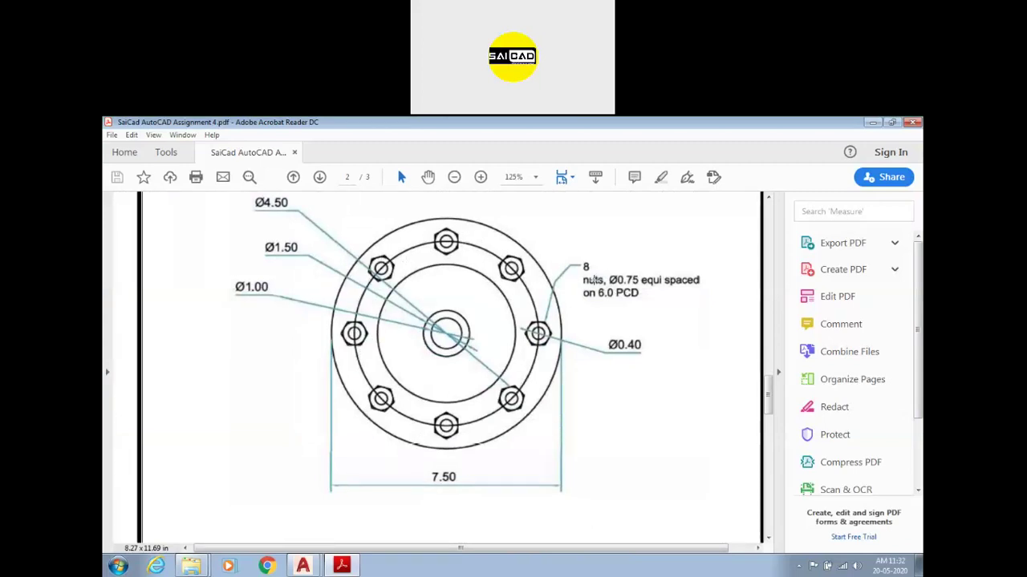
- Examine the tangent circles exercise 3 and the pipe elbow exercise 4 on page 3, and return to the assignment's first page
scroll(615, 292, down, 8)
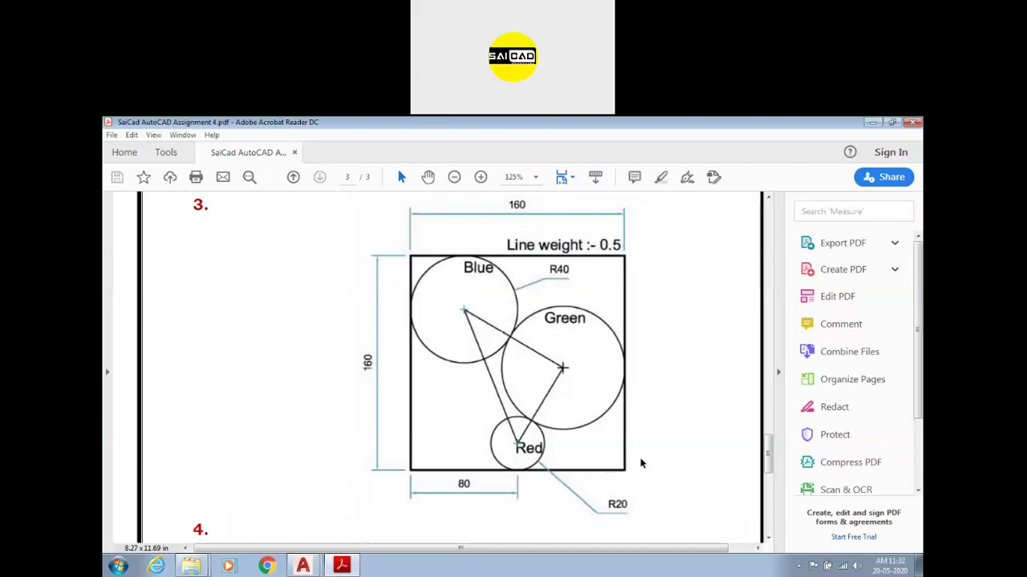
ctrl+scroll(537, 339, down, 2)
scroll(461, 365, down, 5)
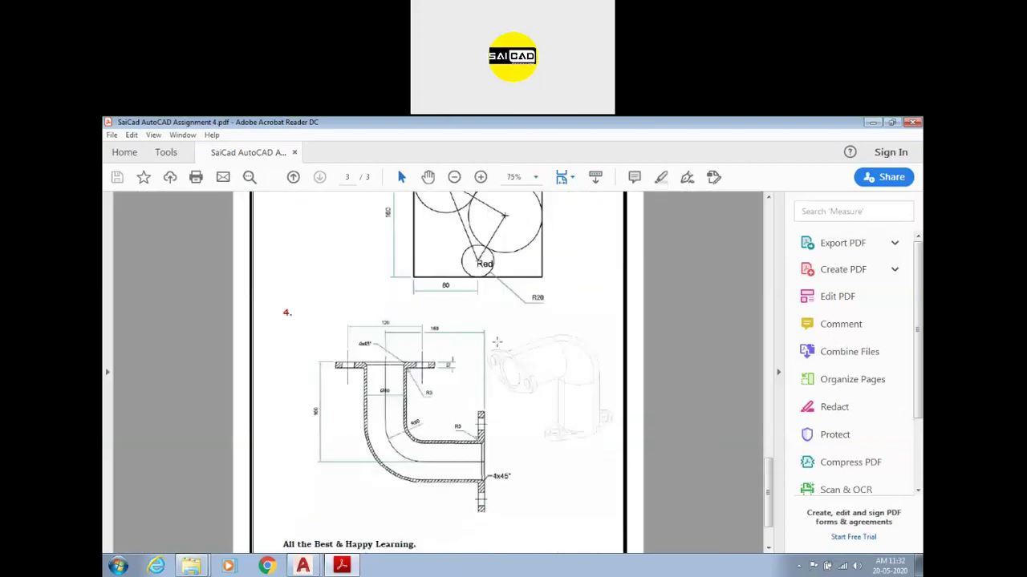
ctrl+scroll(389, 329, up, 1)
ctrl+scroll(389, 331, up, 2)
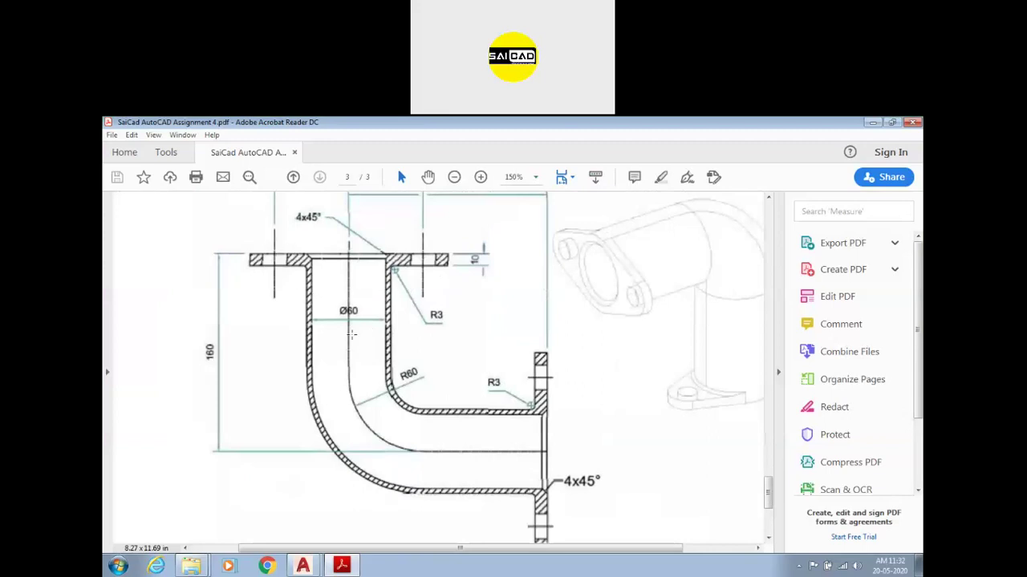
ctrl+scroll(574, 429, down, 2)
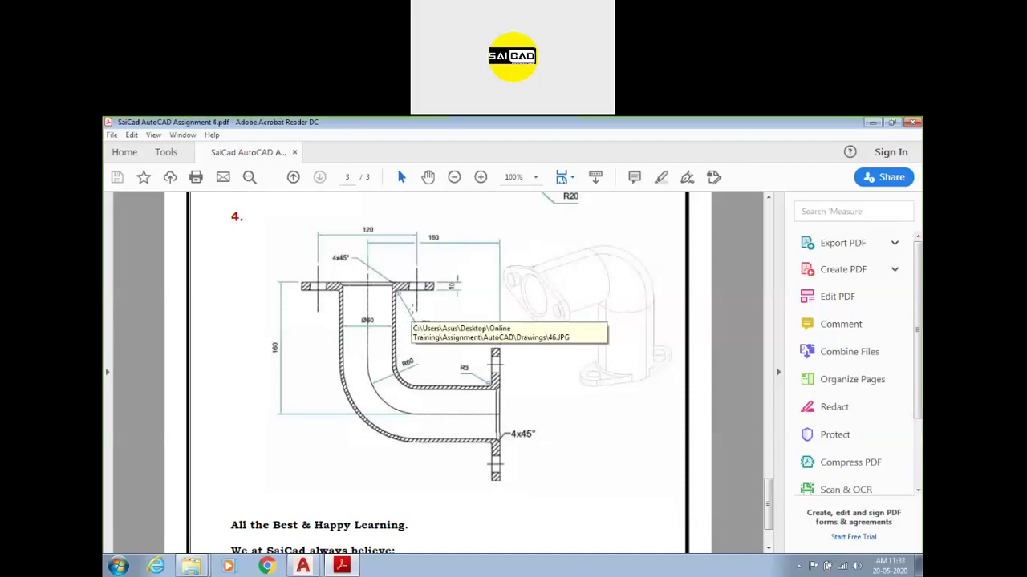
scroll(466, 313, down, 2)
scroll(433, 321, up, 15)
scroll(433, 323, up, 12)
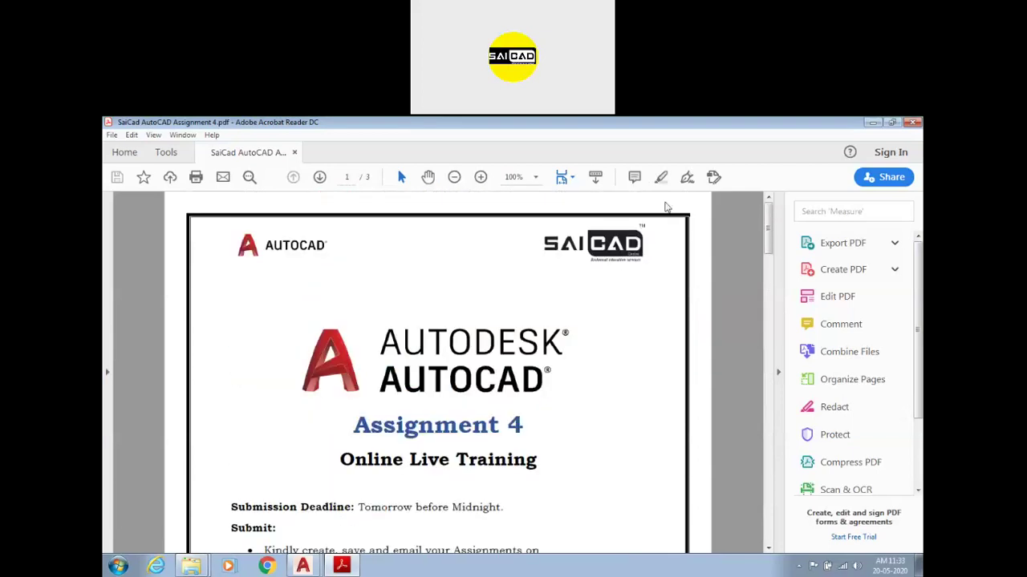
- Close the Assignment 4 PDF and the AutoCAD assignment folder window to return to Drawing3
click(913, 122)
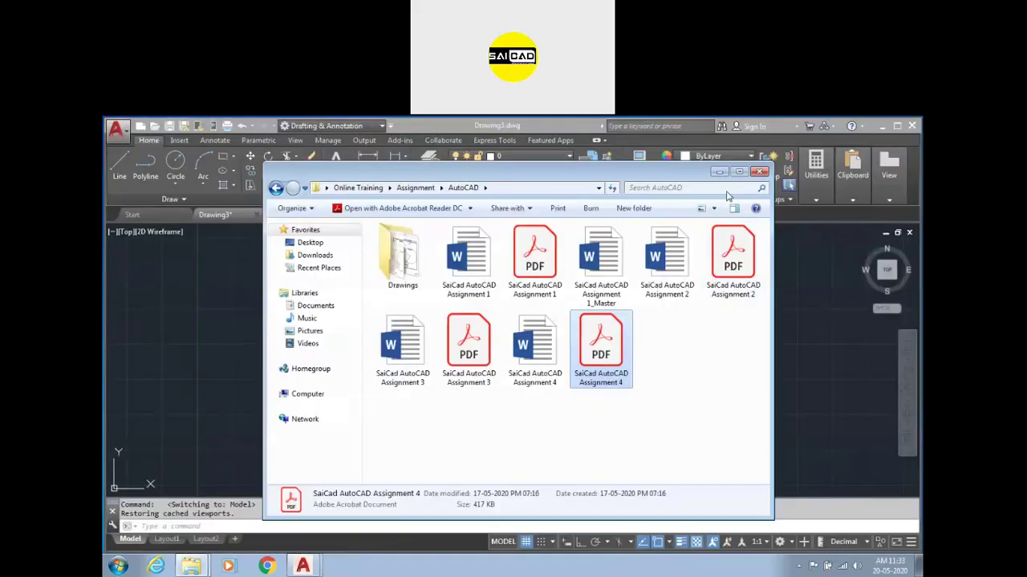
click(758, 172)
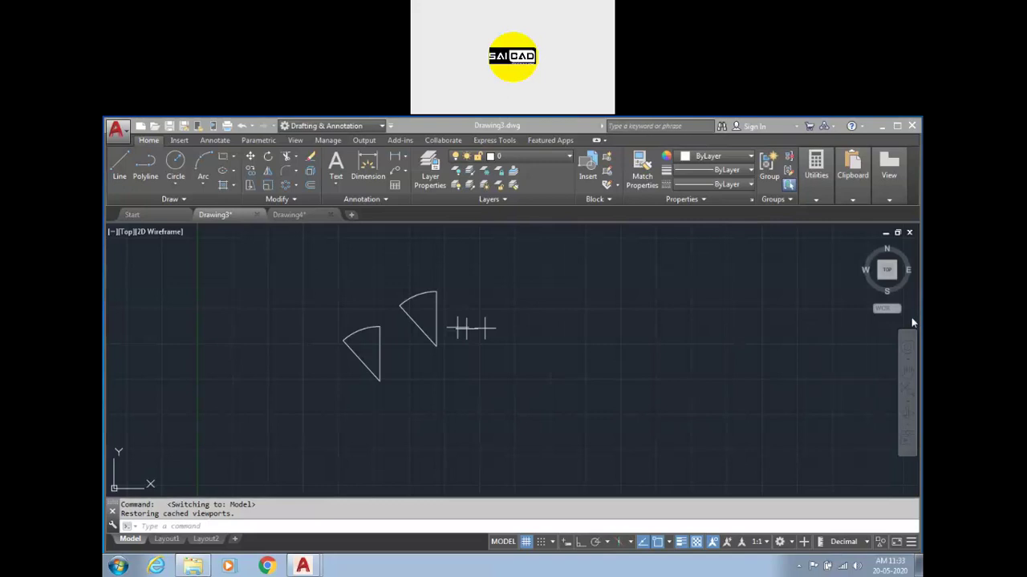
click(688, 324)
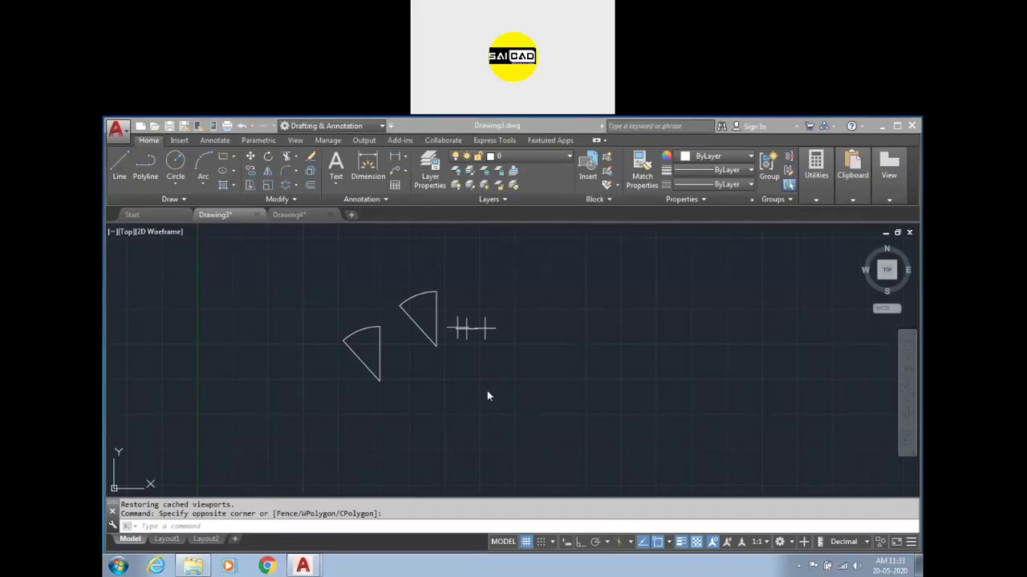
- Open the Snipping Tool and capture the meeting's participants list
key(super)
text(snip)
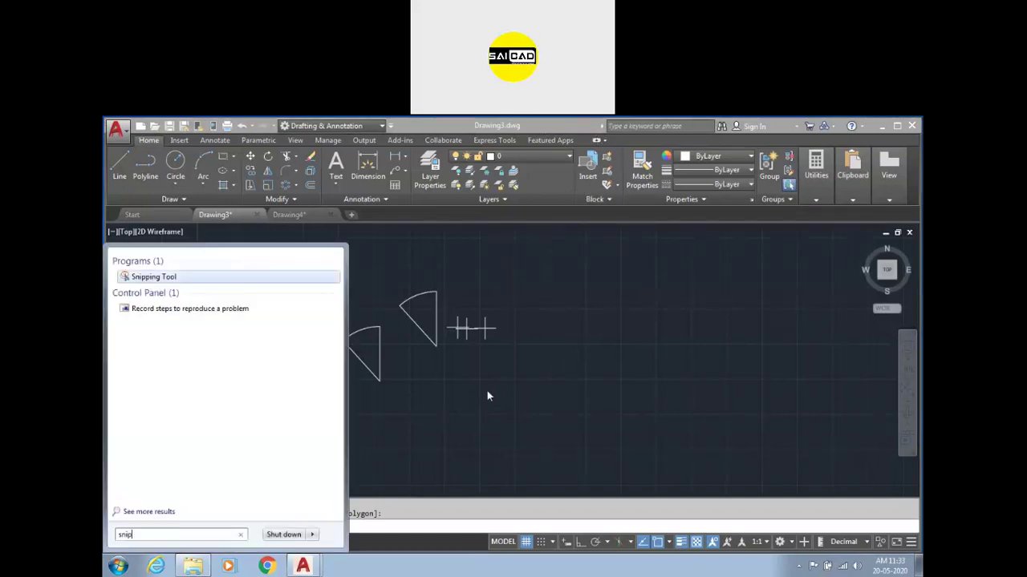
key(Return)
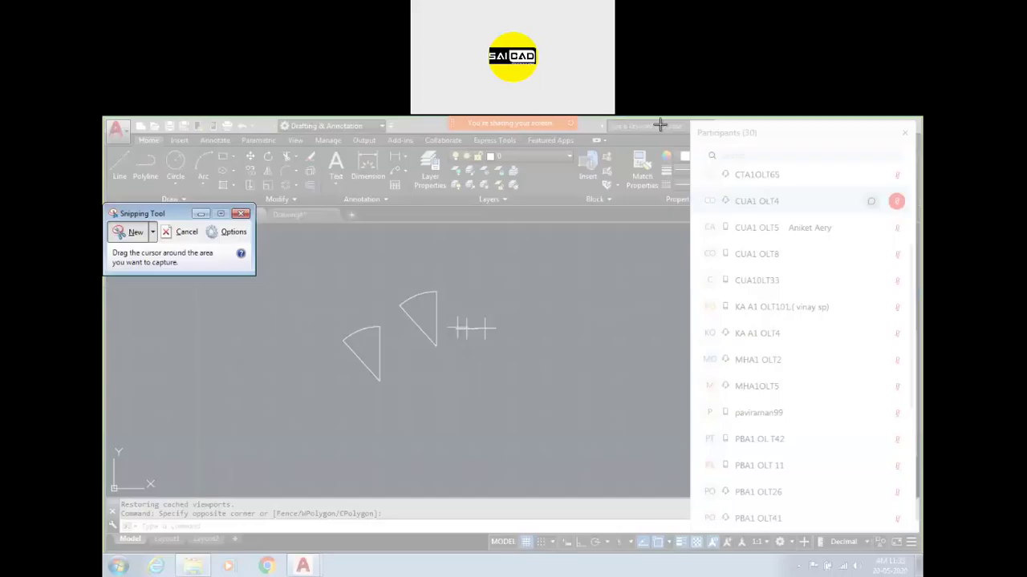
drag(689, 126, 914, 533)
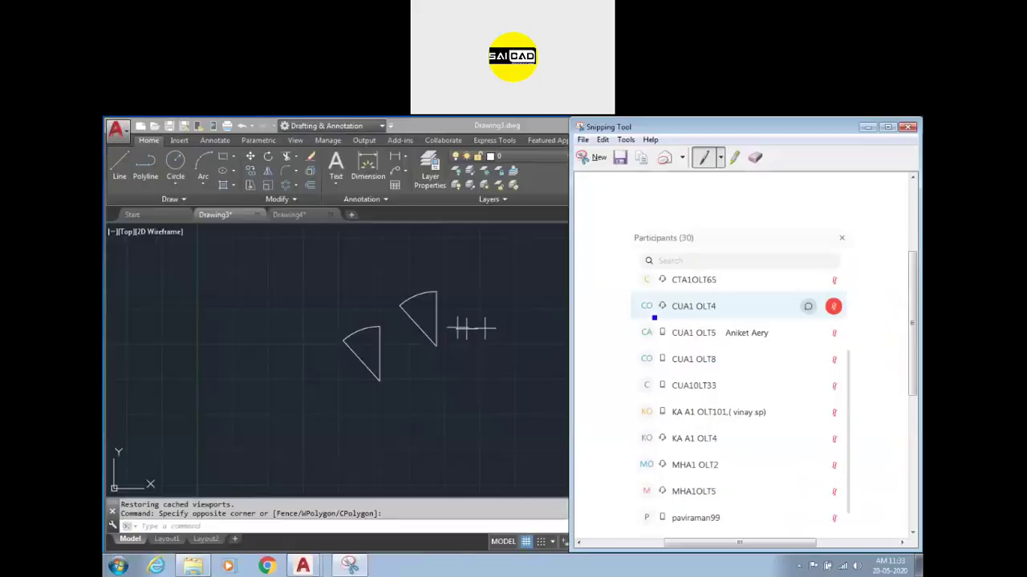
- Save the participants snip to the Desktop as a JPEG file named A1 D 4 E1
click(619, 158)
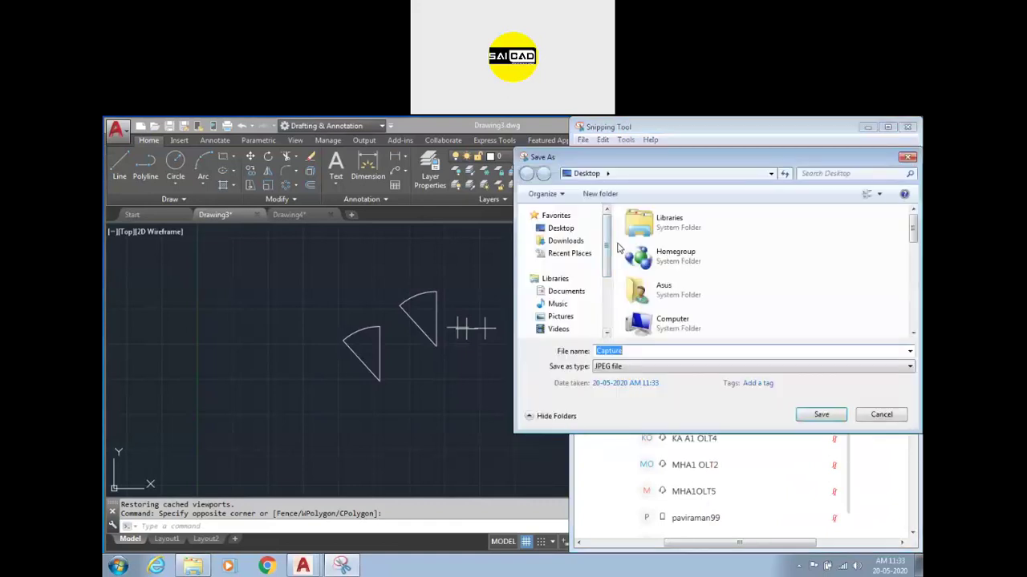
text(A1 D)
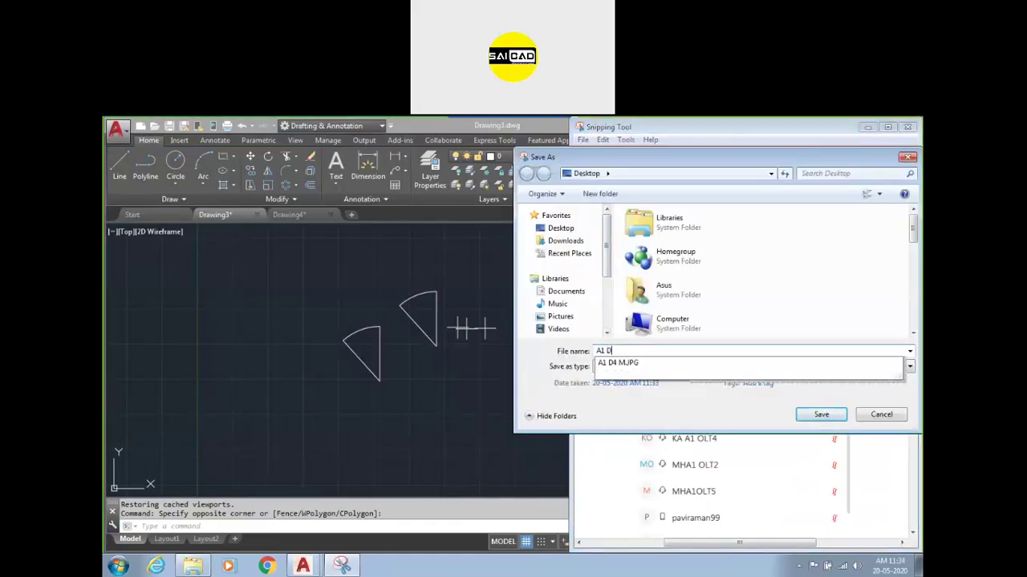
text( 4)
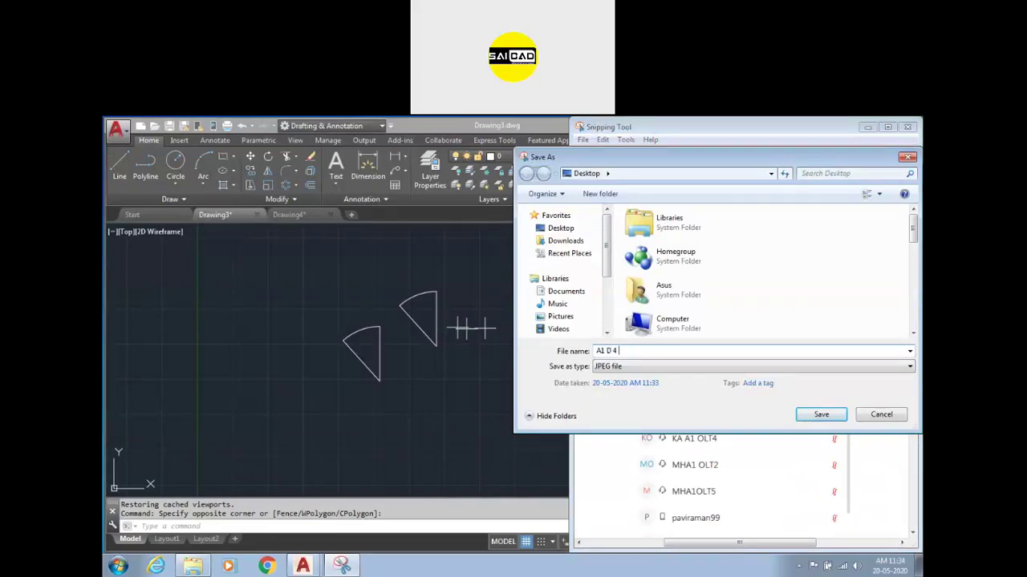
text( E1)
key(Return)
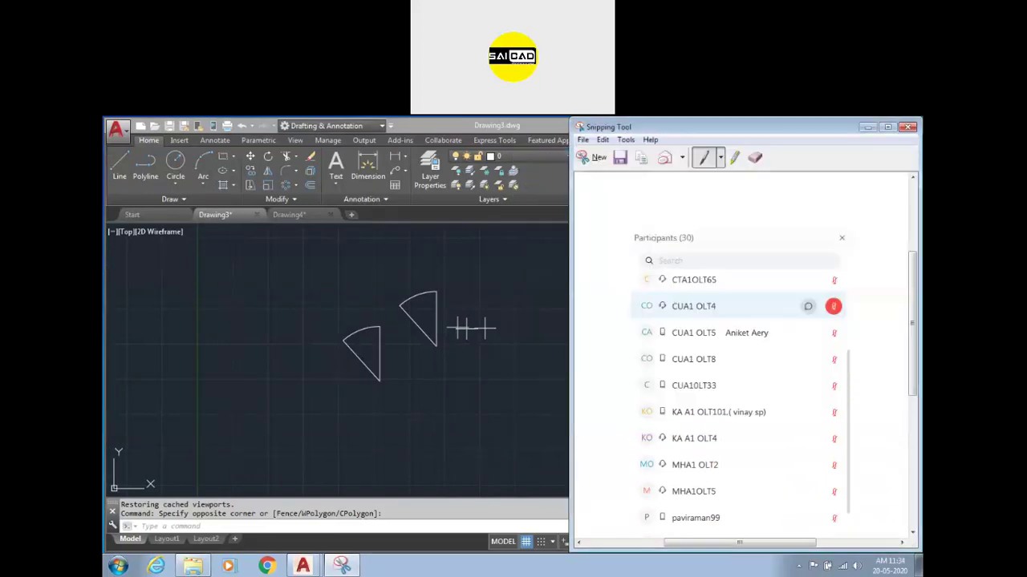
- Capture a new snip of the lower part of the meeting's participants list
click(593, 157)
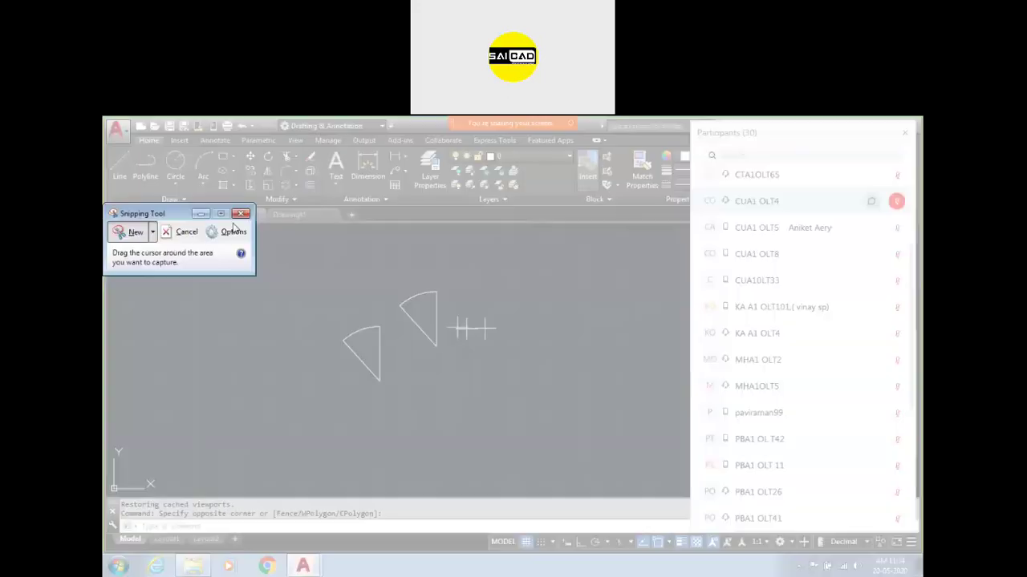
key(Escape)
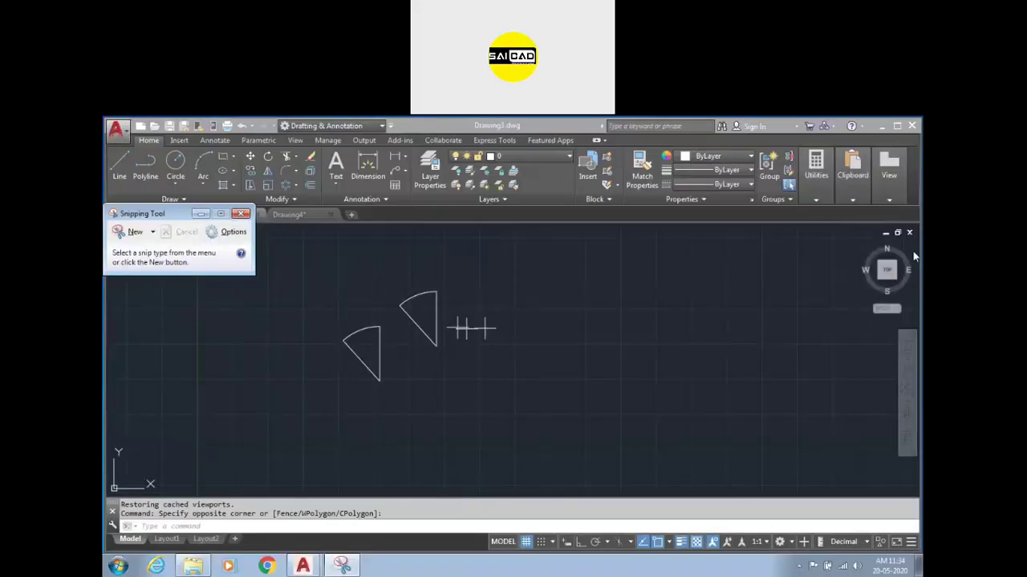
click(912, 272)
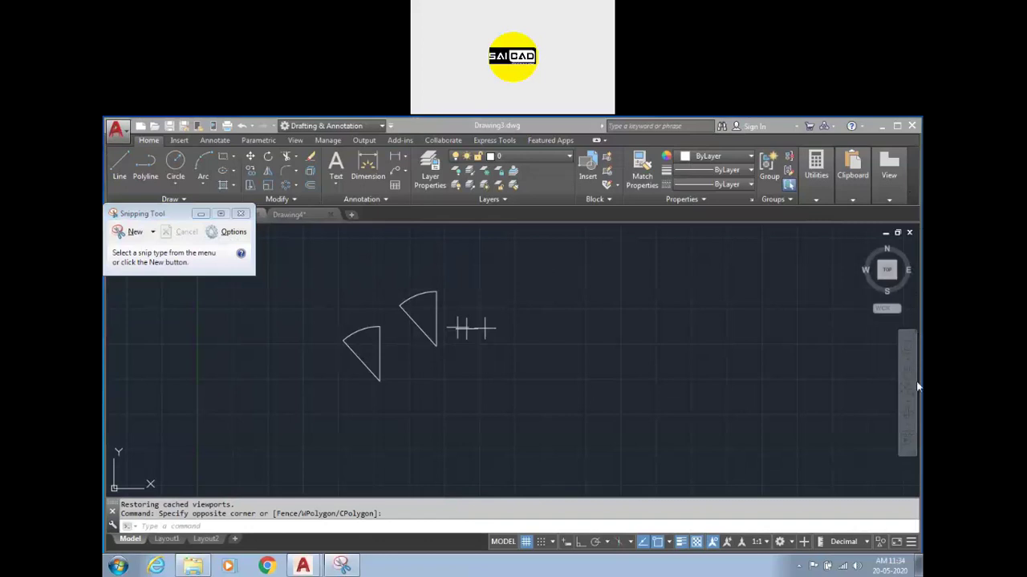
click(131, 232)
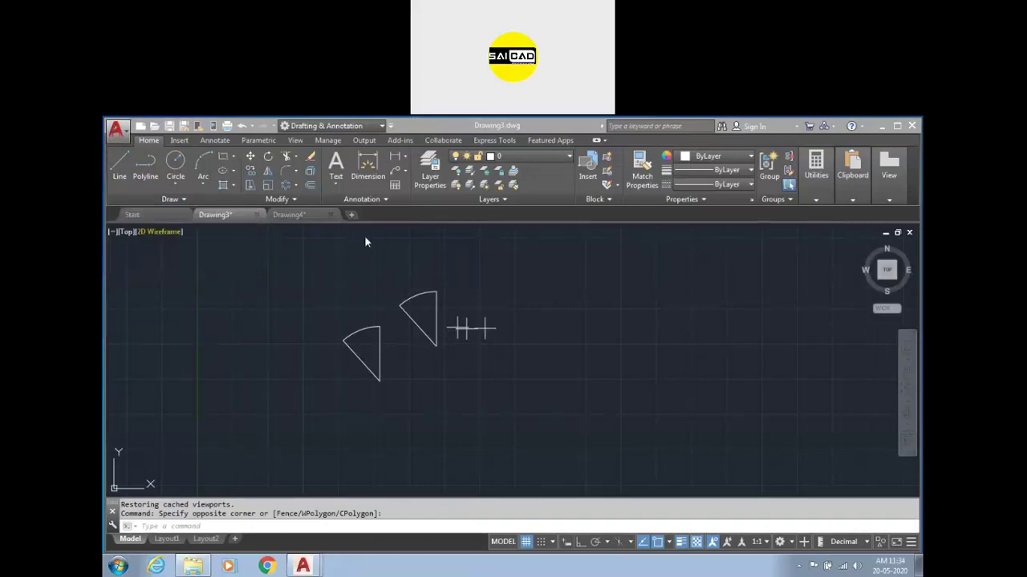
drag(697, 158, 911, 525)
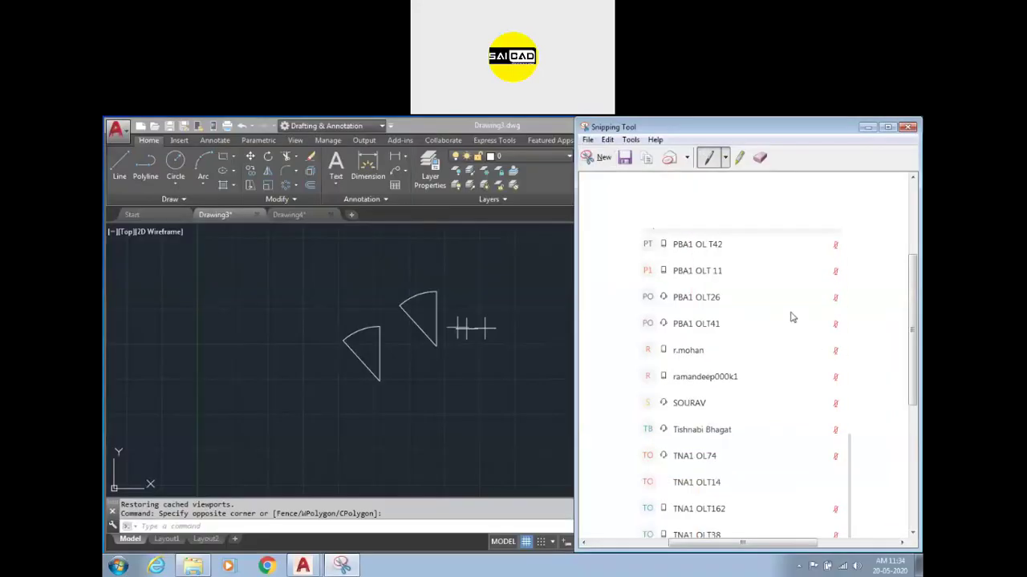
- Save the second participants snip to the Desktop as a JPEG file named A1 D 4 E2
click(624, 158)
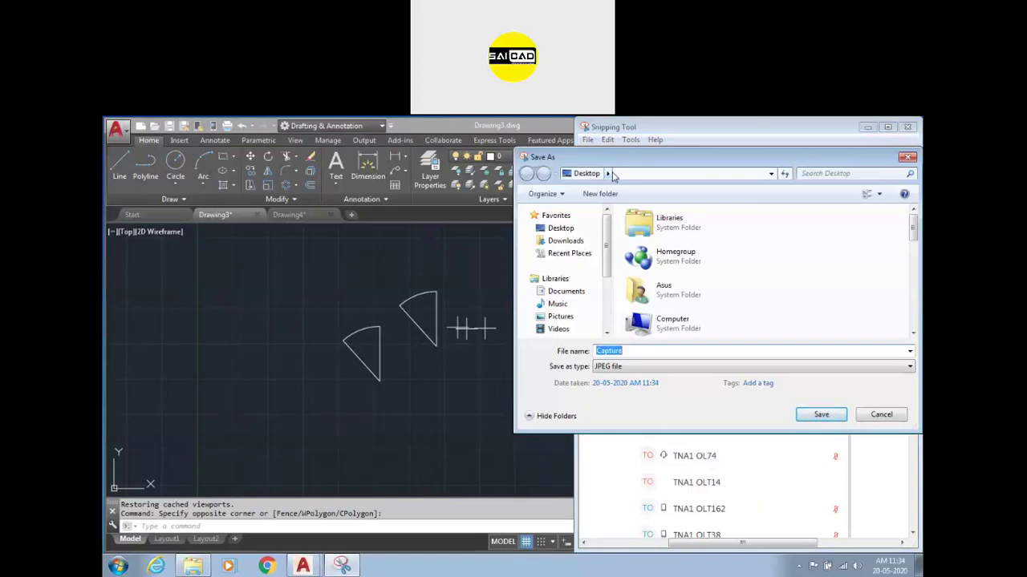
text(A1 D)
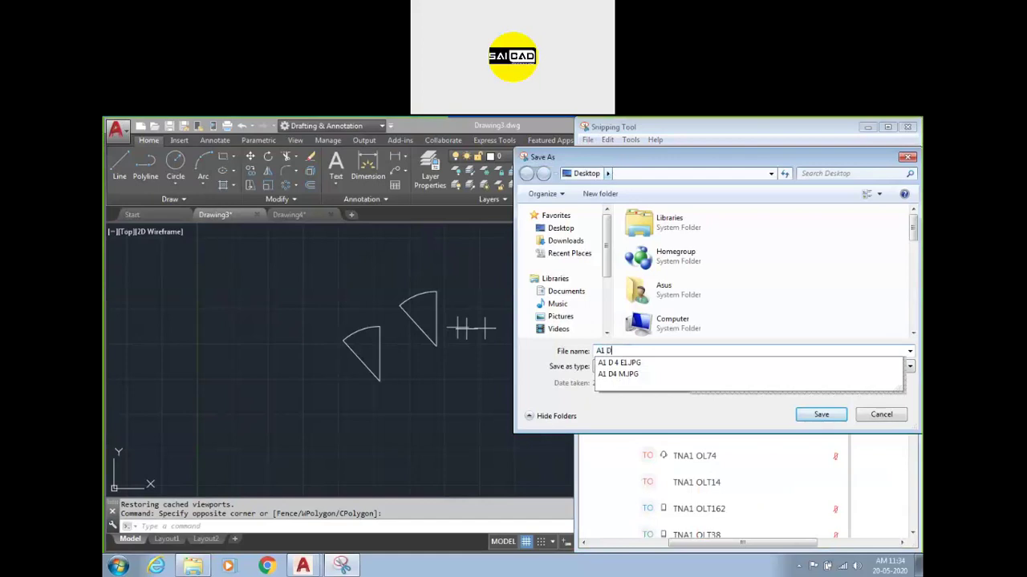
text( 4 E2)
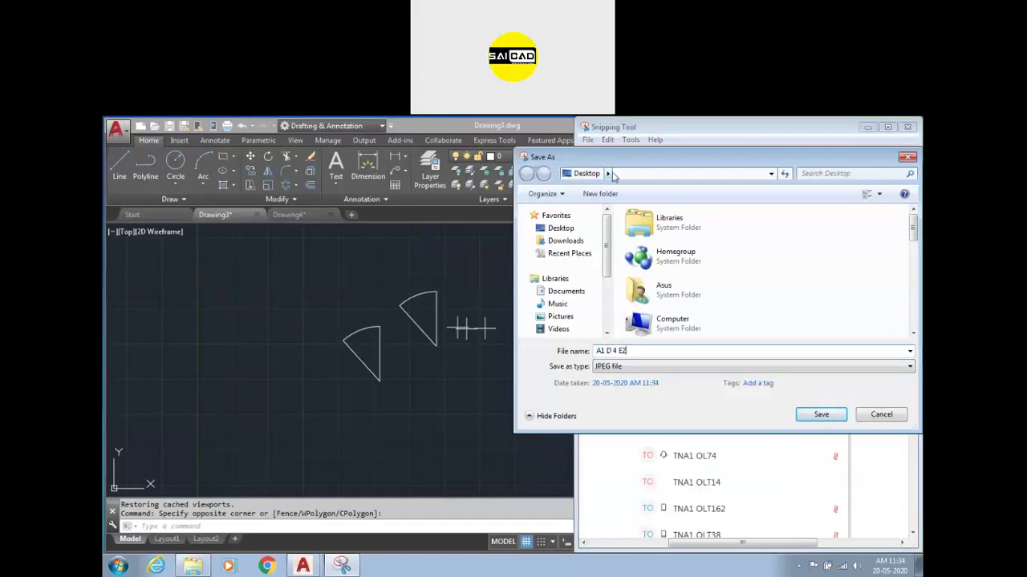
key(Return)
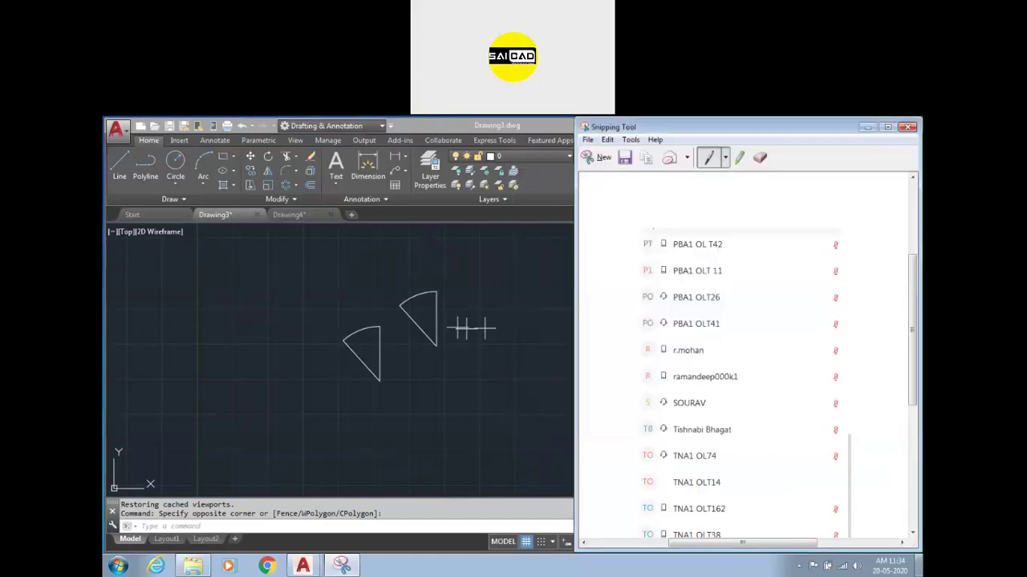
- Close the Snipping Tool and return to the Drawing3 model space
drag(667, 127, 360, 161)
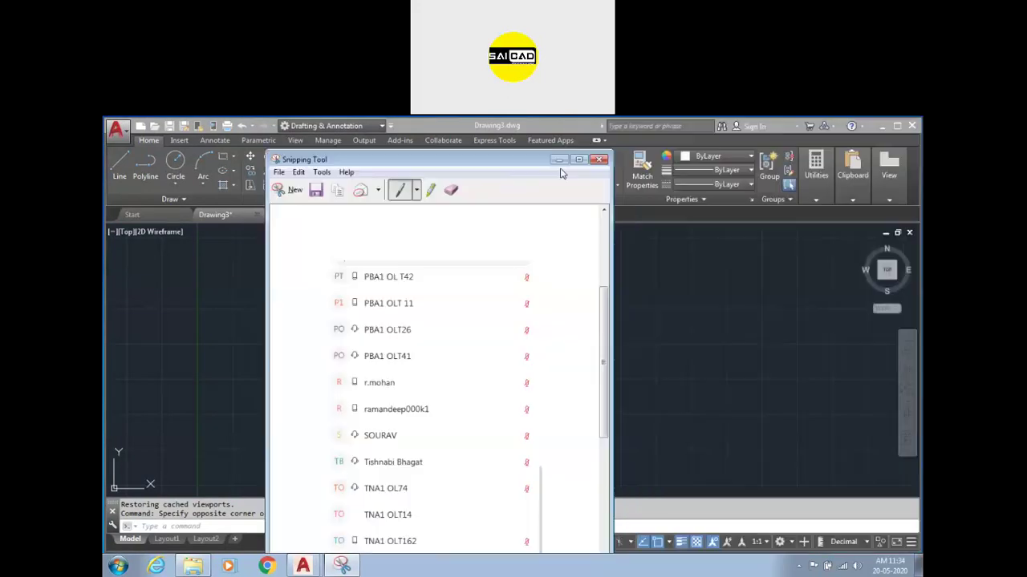
click(597, 161)
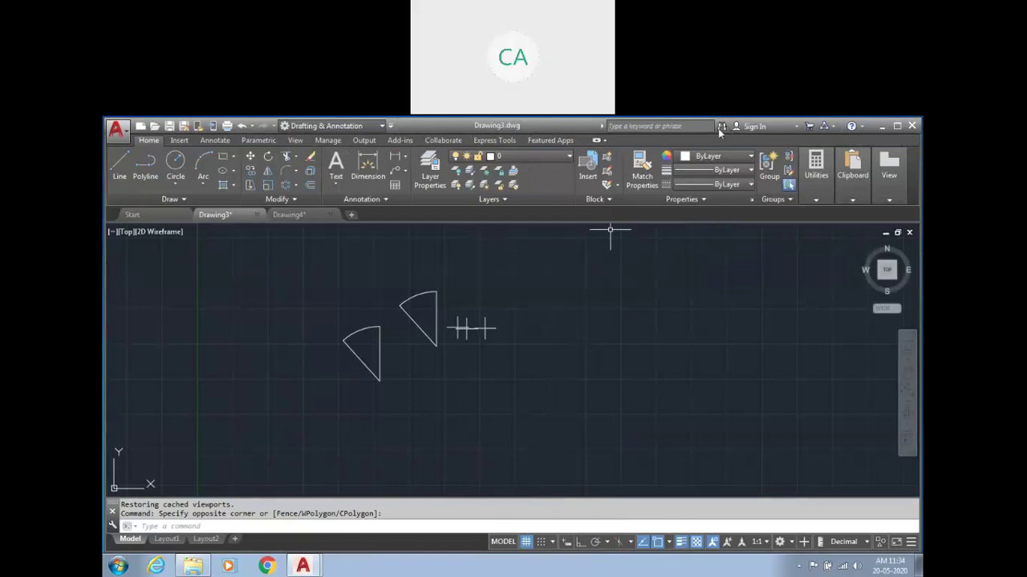
drag(536, 378, 489, 407)
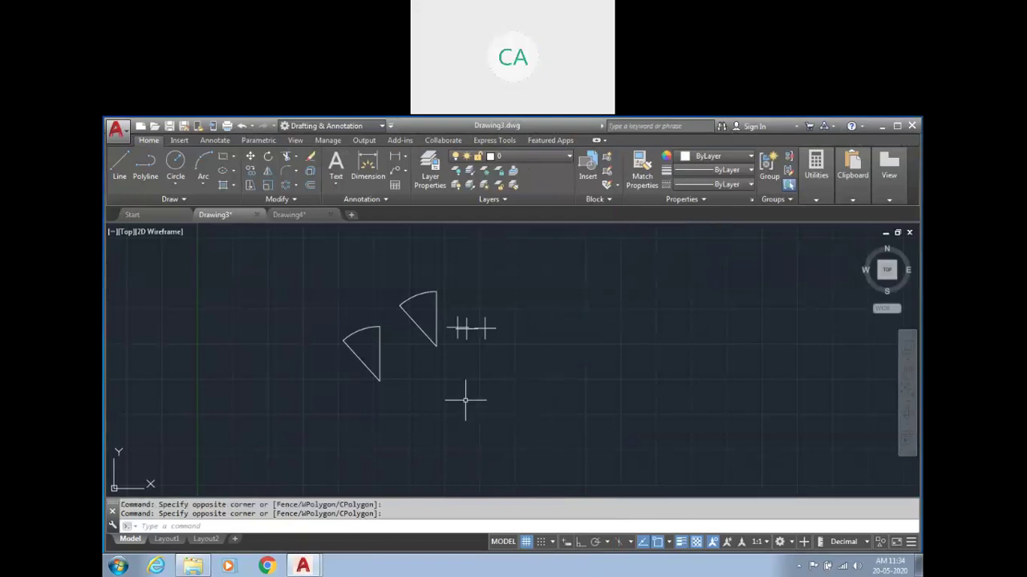